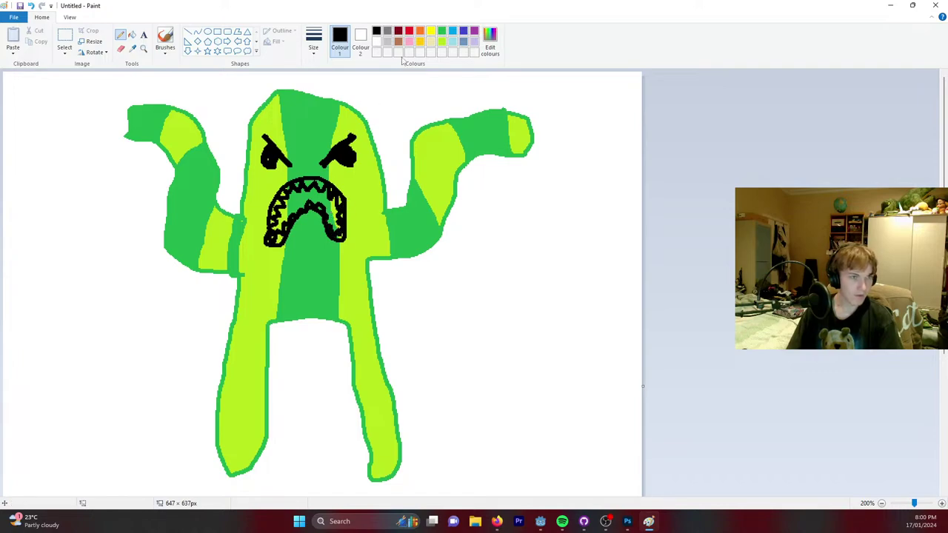
# Fill the inside of the monster's mouth and its leftover white gaps with dark red.
pyautogui.click(409, 31)
pyautogui.click(388, 30)
pyautogui.click(376, 31)
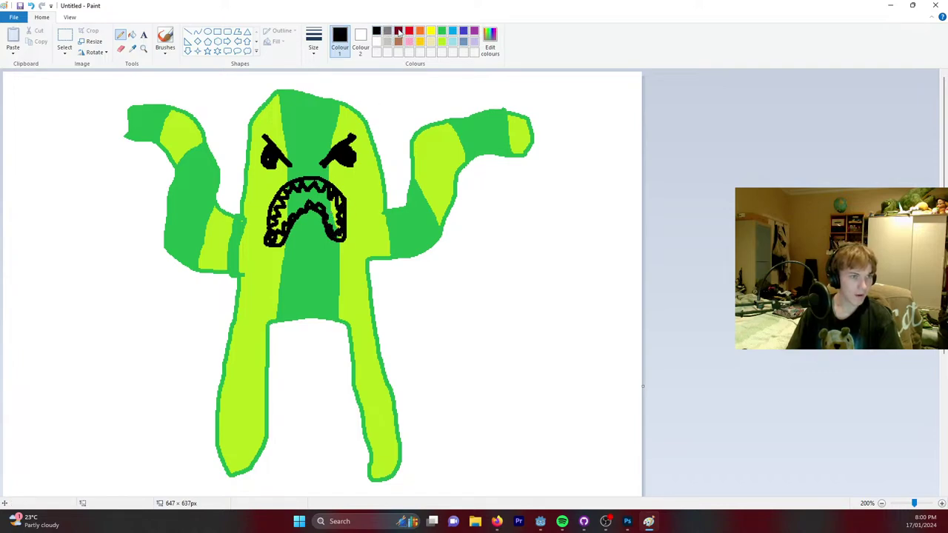
pyautogui.click(398, 31)
pyautogui.click(132, 35)
pyautogui.click(317, 199)
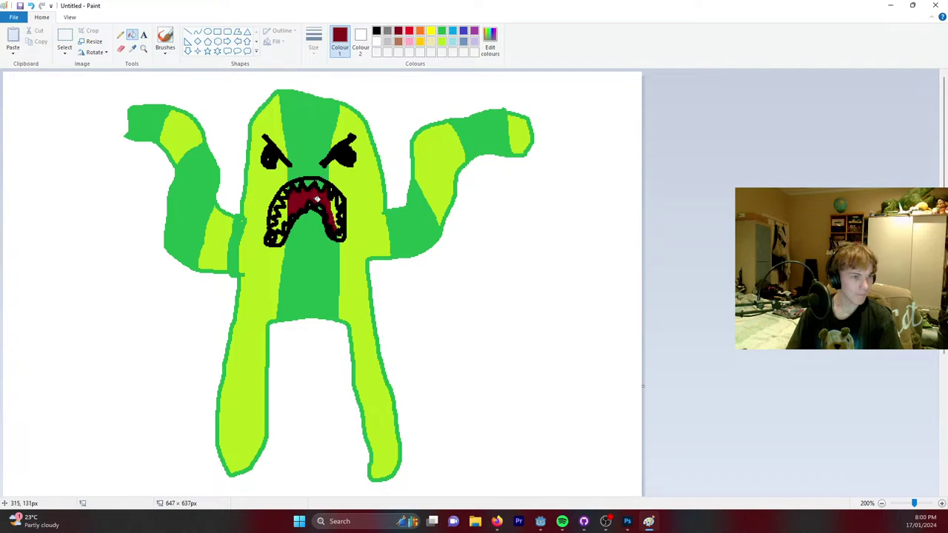
pyautogui.click(282, 215)
pyautogui.click(329, 211)
pyautogui.click(337, 216)
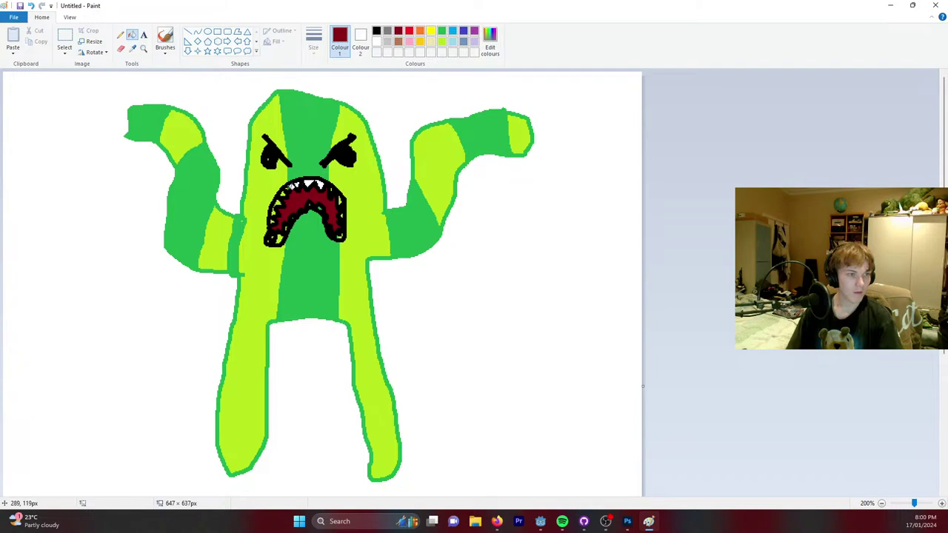
# Try a white fill on the mouth outline, then undo back to the black outline.
pyautogui.hotkey('ctrl', 'z')
pyautogui.hotkey('ctrl', 'y')
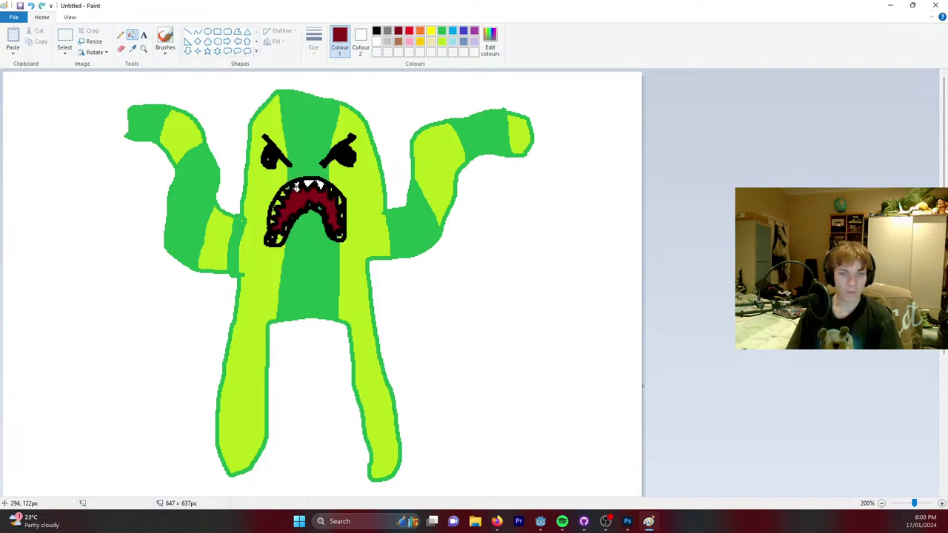
pyautogui.rightClick(280, 201)
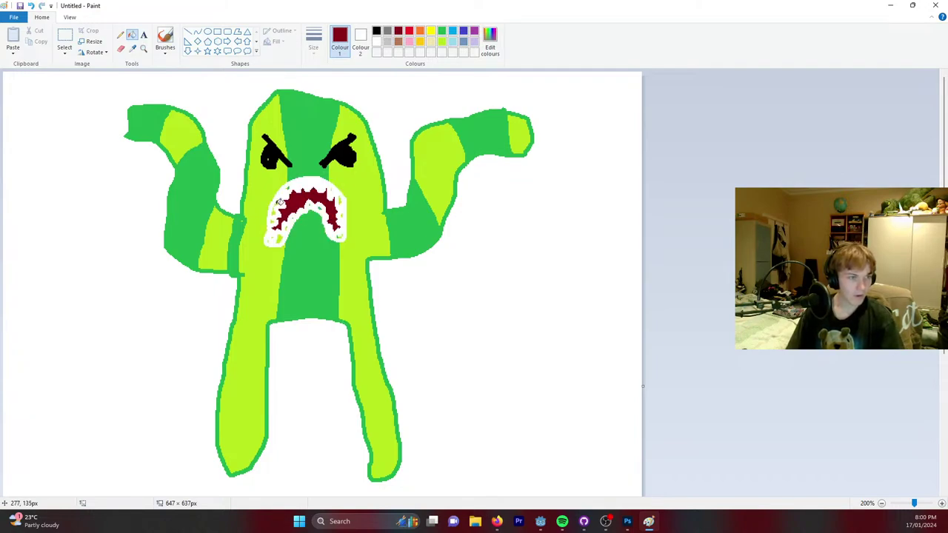
pyautogui.hotkey('ctrl', 'z')
pyautogui.hotkey('ctrl', 'y')
pyautogui.hotkey('ctrl', 'z')
pyautogui.hotkey('ctrl', 'y')
pyautogui.hotkey('ctrl', 'z')
pyautogui.hotkey('ctrl', 'y')
pyautogui.hotkey('ctrl', 'z')
pyautogui.hotkey('ctrl', 'y')
pyautogui.hotkey('ctrl', 'z')
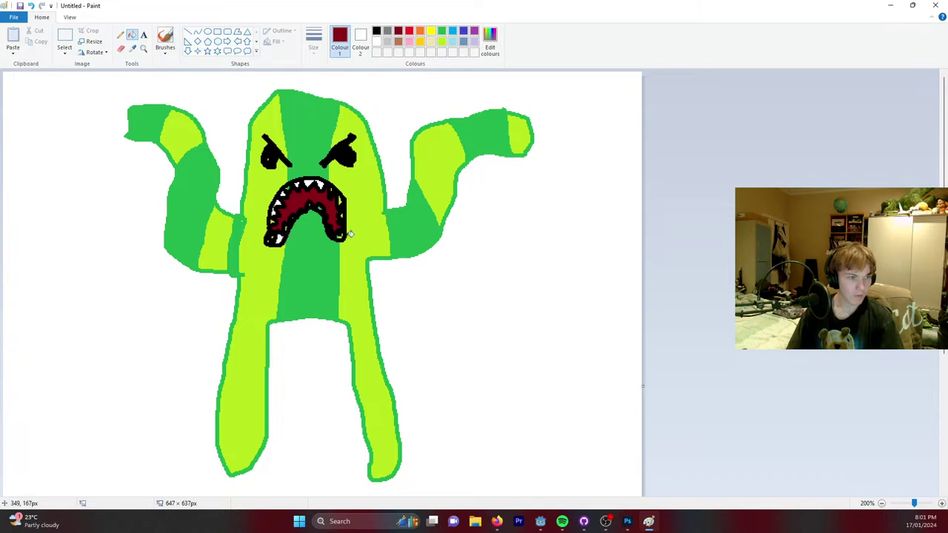
pyautogui.hotkey('ctrl', 'y')
pyautogui.hotkey('ctrl', 'z')
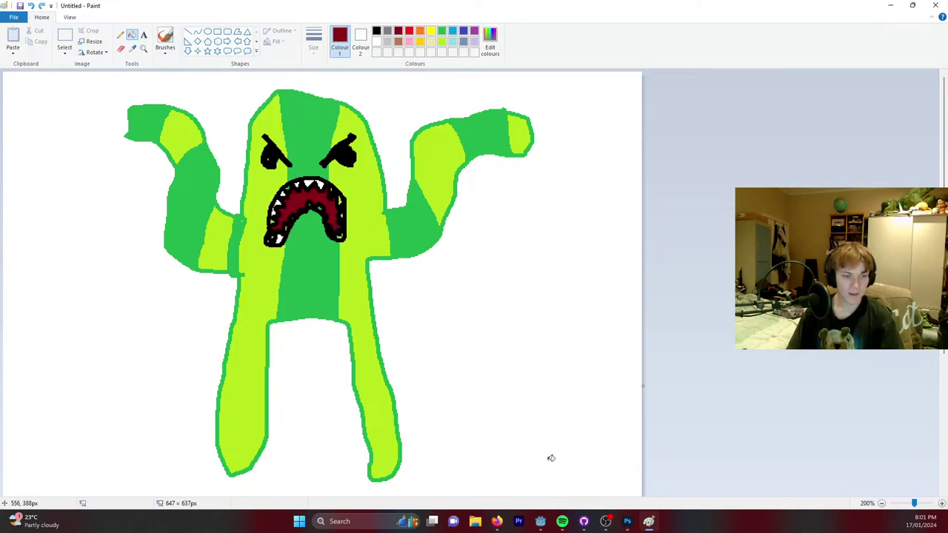
pyautogui.moveTo(496, 523)
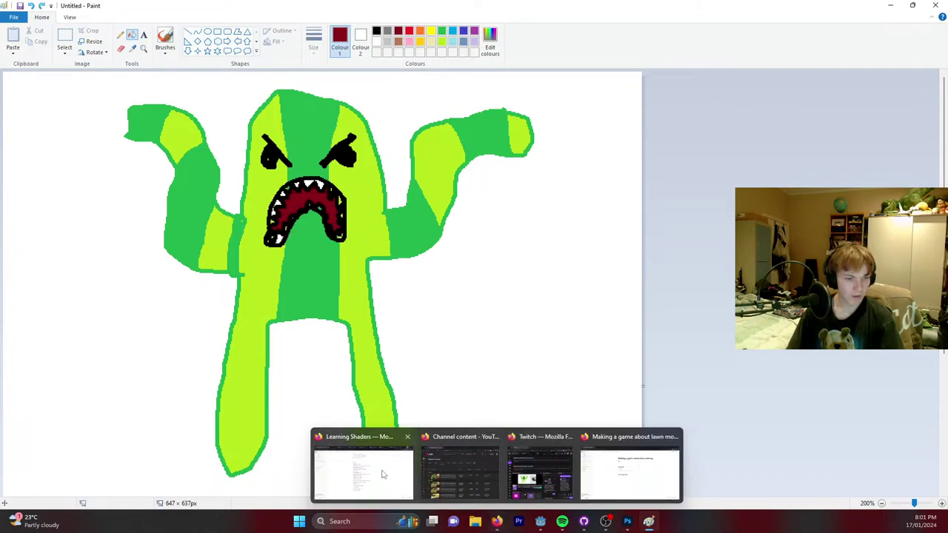
# Search Google for 'yo gabba gabba' in a new Firefox tab.
pyautogui.click(630, 471)
pyautogui.click(144, 12)
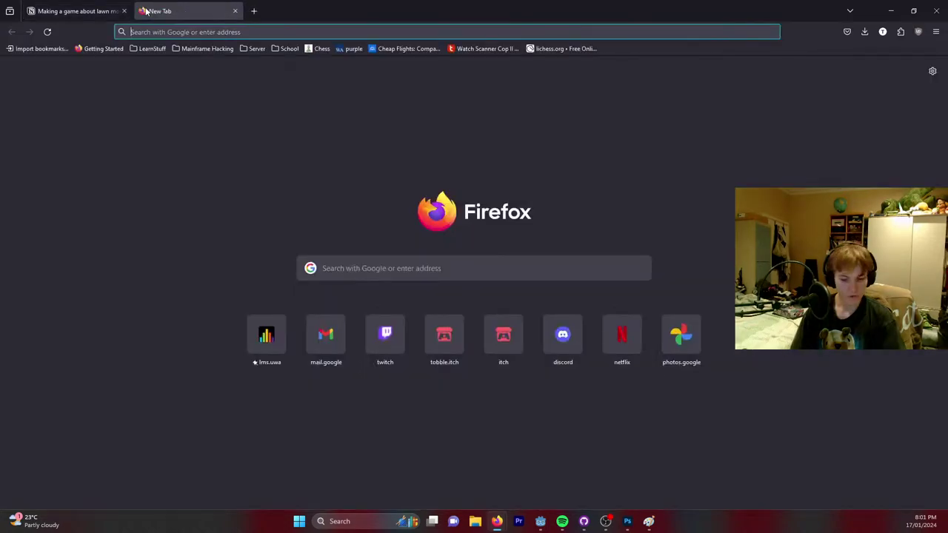
pyautogui.write('yogababa')
pyautogui.press('BackSpace')
pyautogui.press('BackSpace')
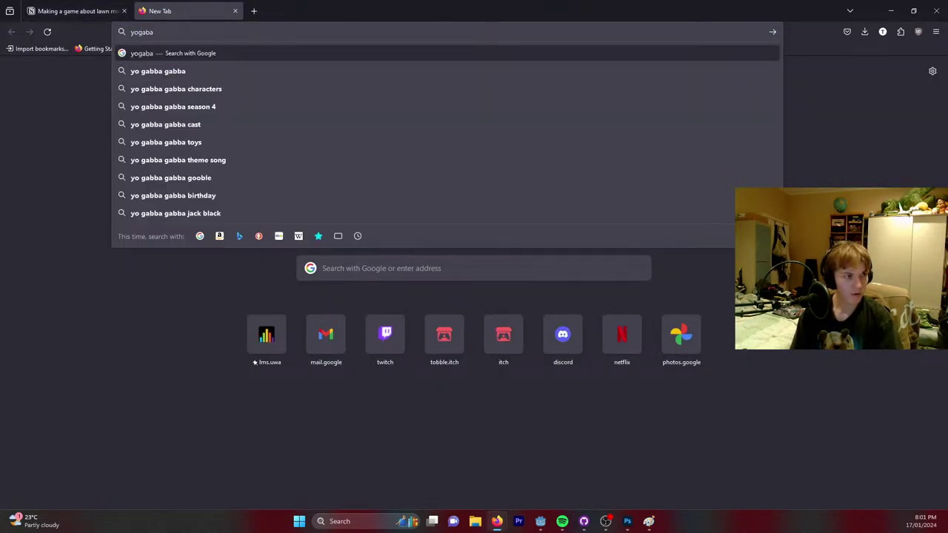
pyautogui.press('Down')
pyautogui.write('gabba')
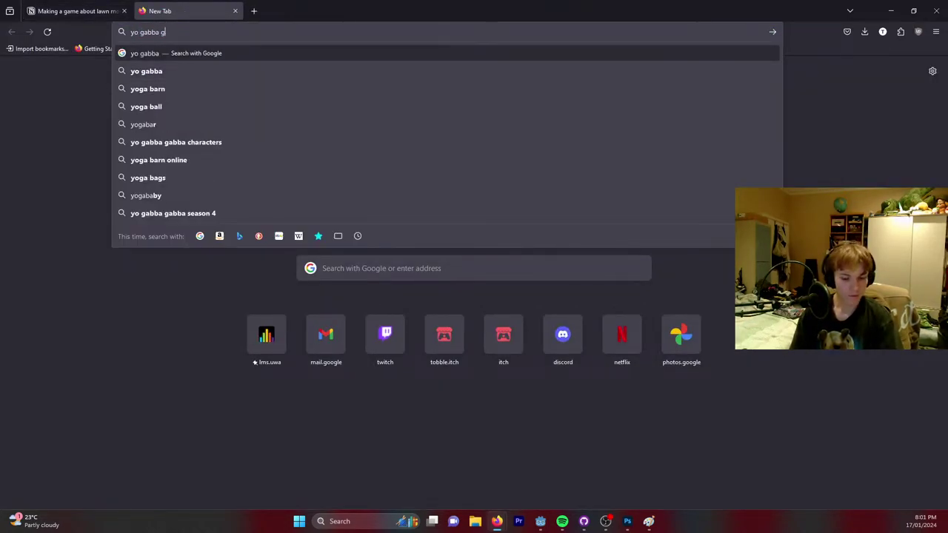
pyautogui.press('Return')
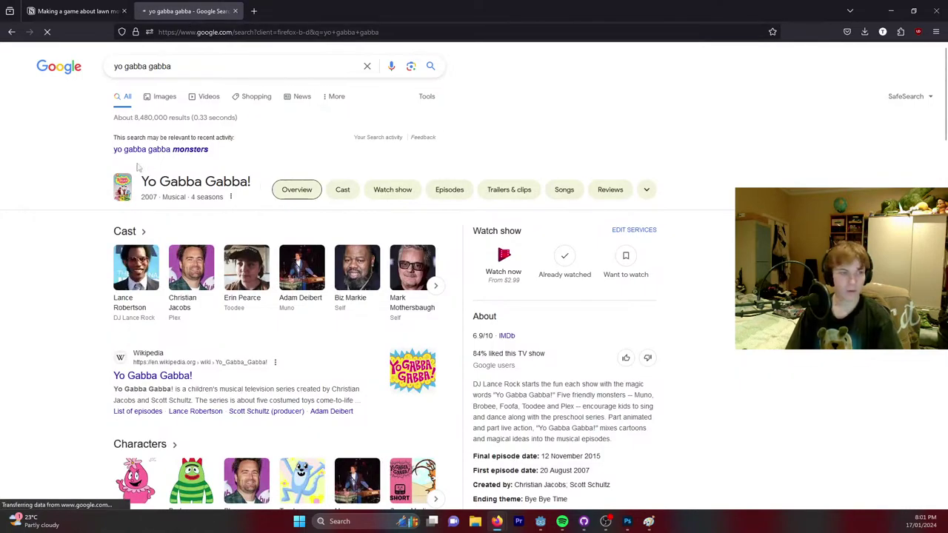
# Browse the image results, preview a wiki picture, then minimize Firefox to reveal Paint.
pyautogui.click(166, 98)
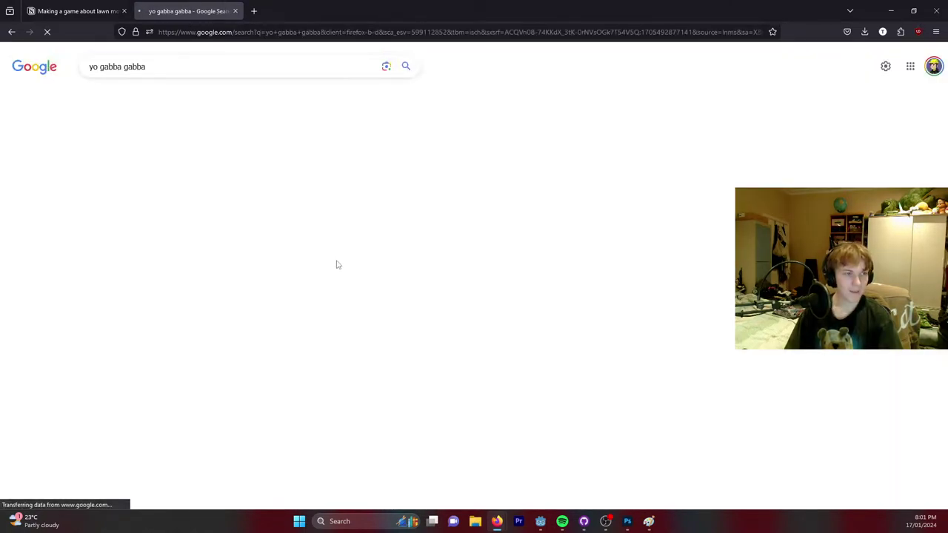
pyautogui.click(627, 220)
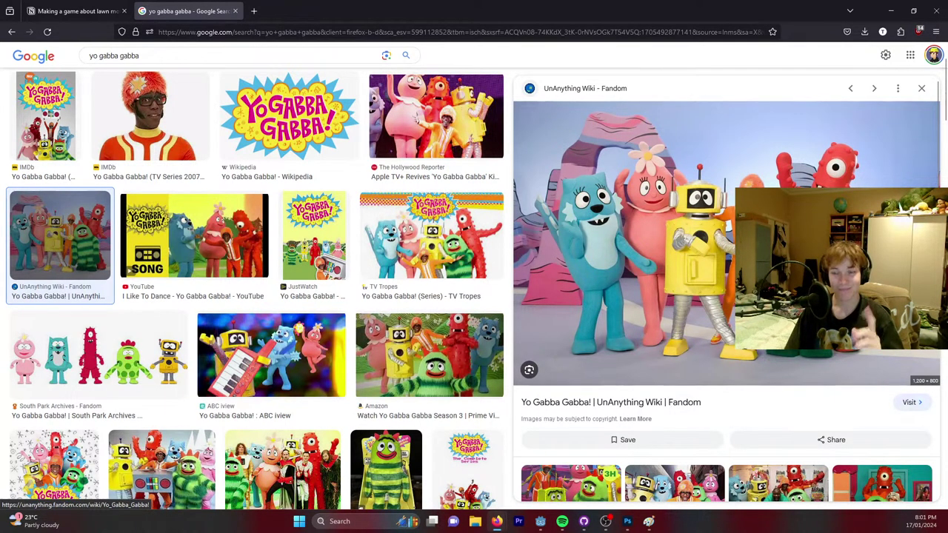
pyautogui.click(77, 9)
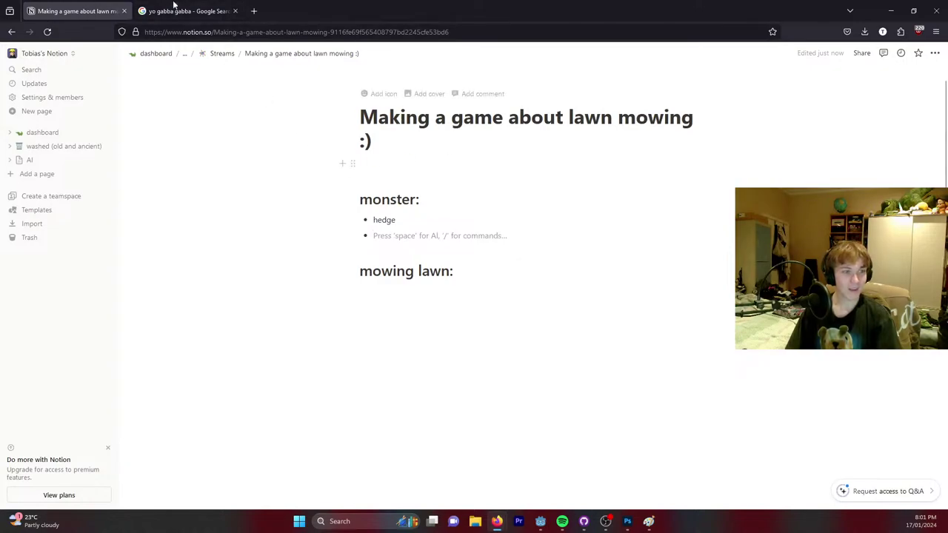
pyautogui.click(890, 11)
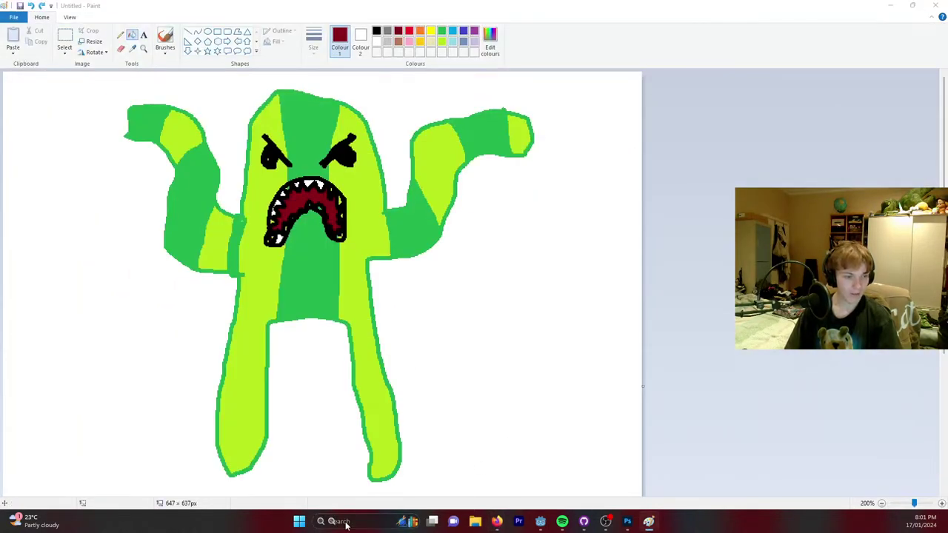
# Launch Blender 4.0 from a Windows search for 'blender' and wait for its splash screen.
pyautogui.click(346, 522)
pyautogui.write('blender')
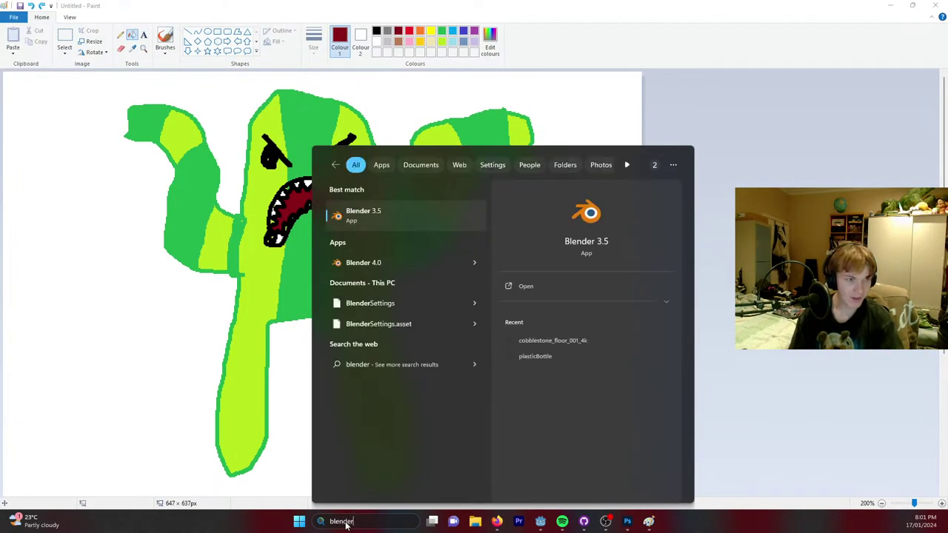
pyautogui.press('Return')
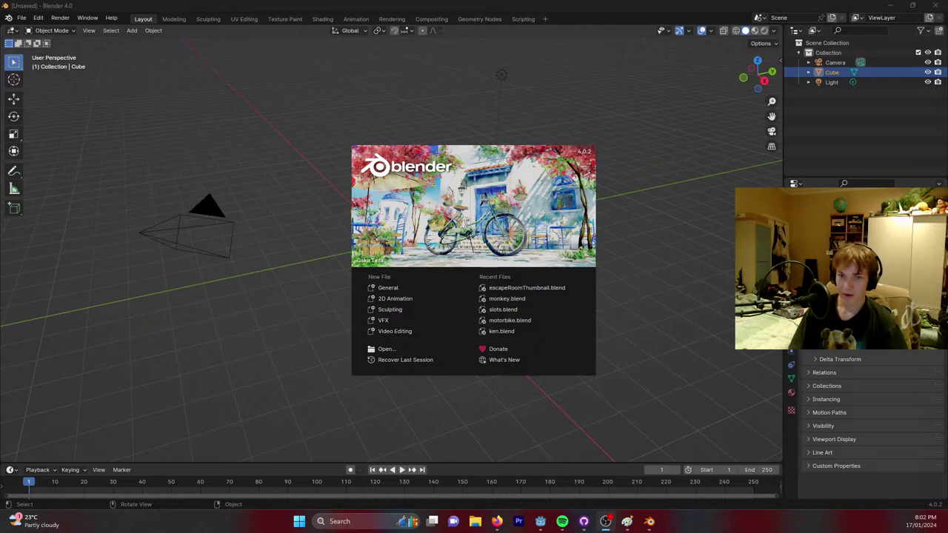
pyautogui.hotkey('alt', 'Tab')
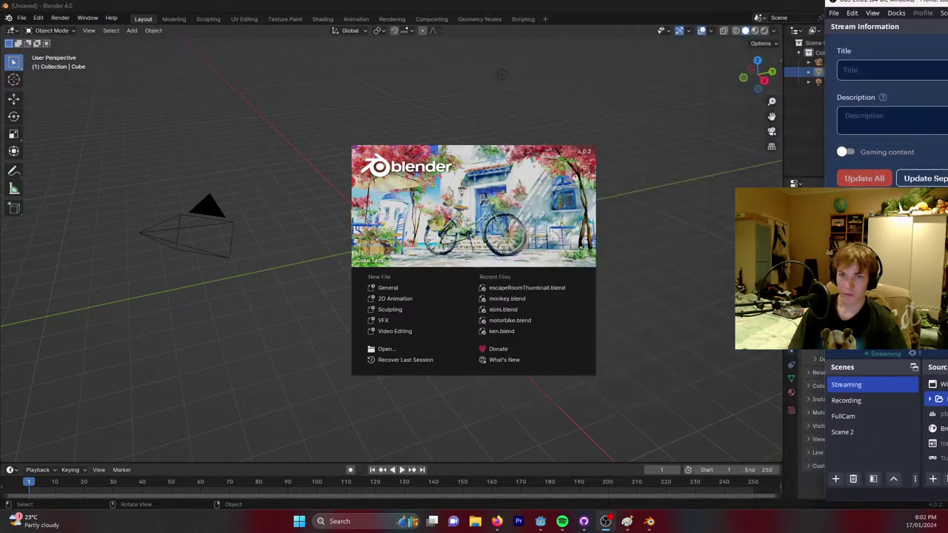
pyautogui.hotkey('alt', 'Tab')
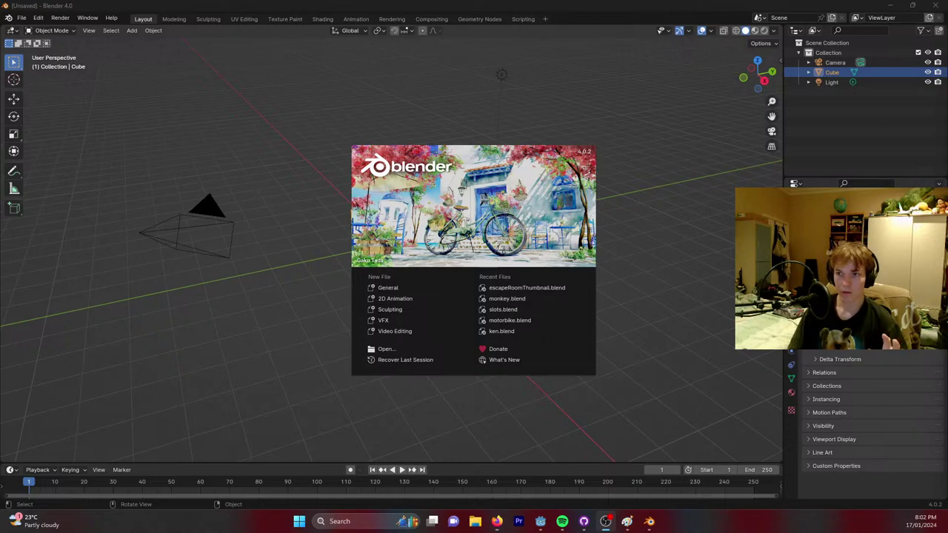
# Dismiss the splash screen, deselect the cube and add a plane mesh.
pyautogui.click(657, 269)
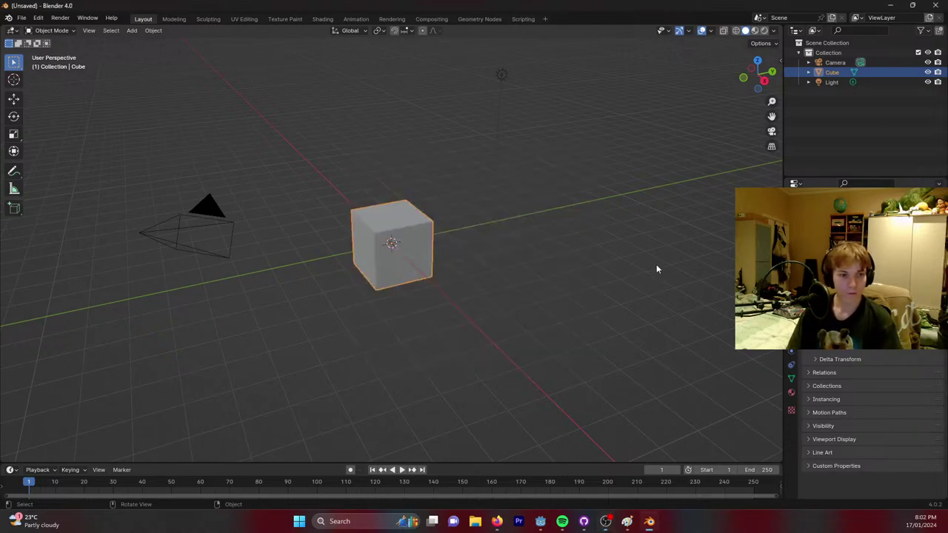
pyautogui.rightClick(571, 259)
pyautogui.moveTo(572, 259); pyautogui.dragTo(467, 174, button='middle')
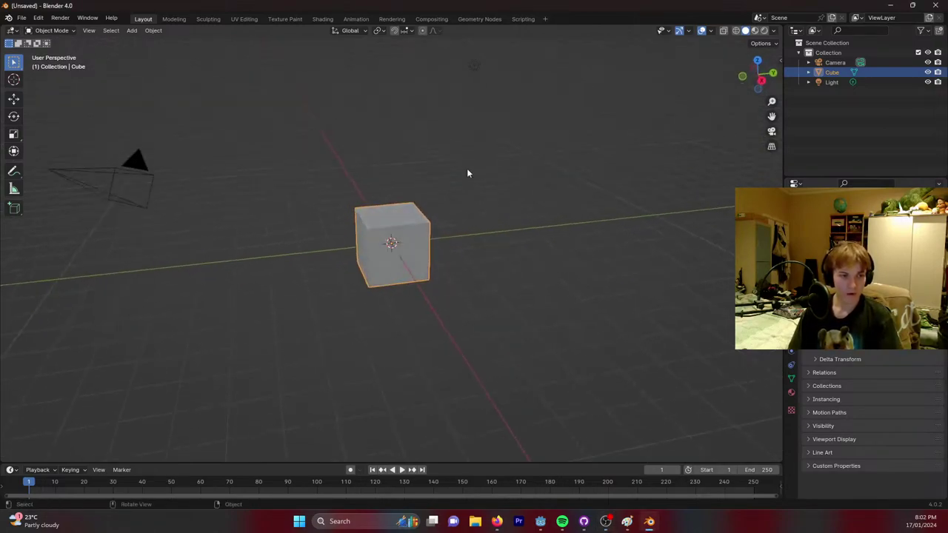
pyautogui.click(297, 223)
pyautogui.hotkey('shift', 'a')
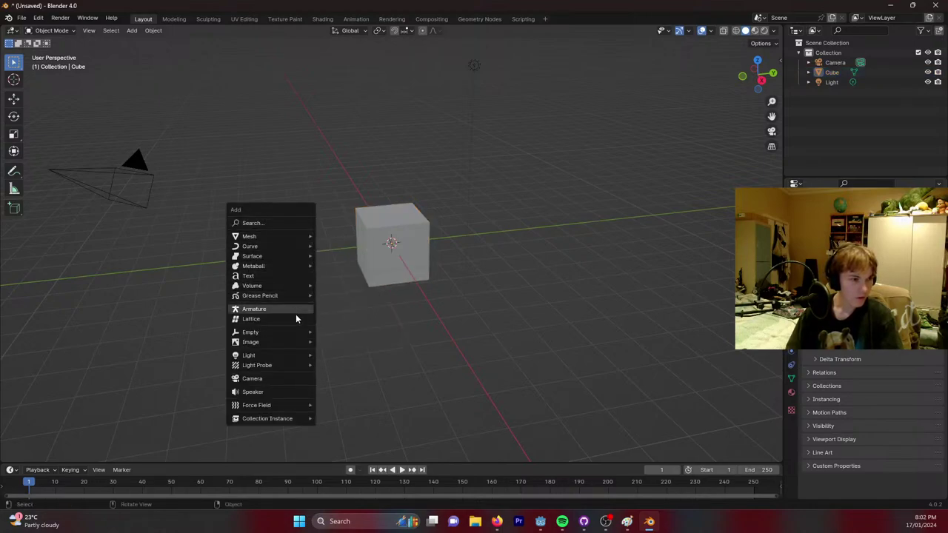
pyautogui.moveTo(252, 236)
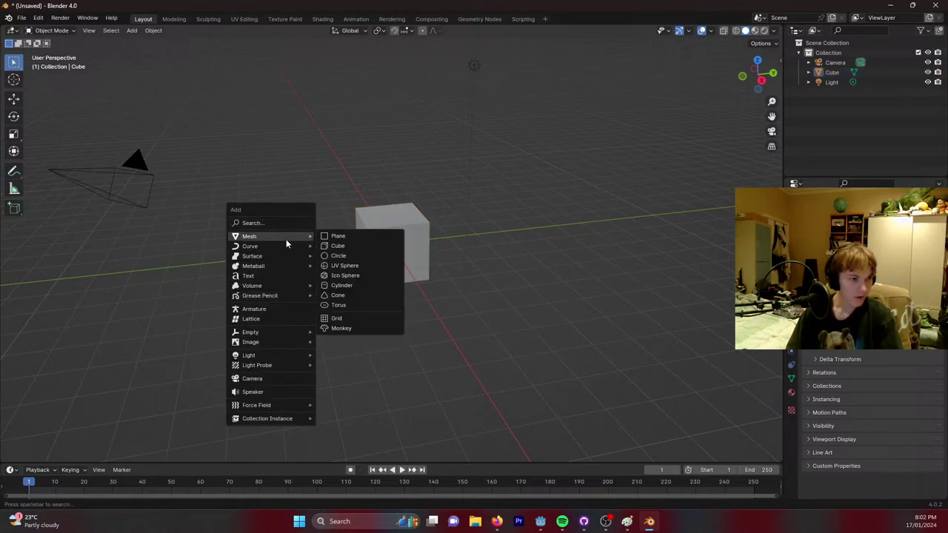
pyautogui.click(345, 237)
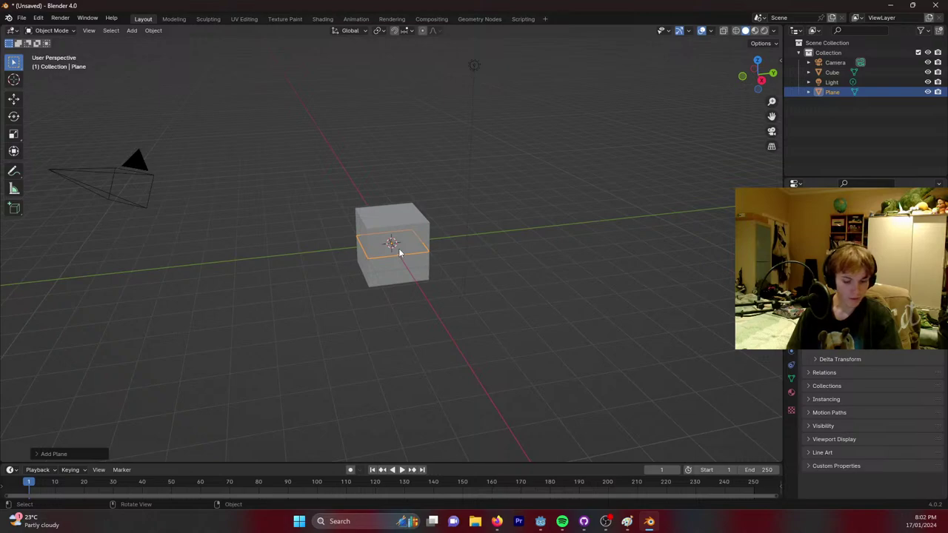
# Rotate the new plane upright about the global Y axis.
pyautogui.press('r')
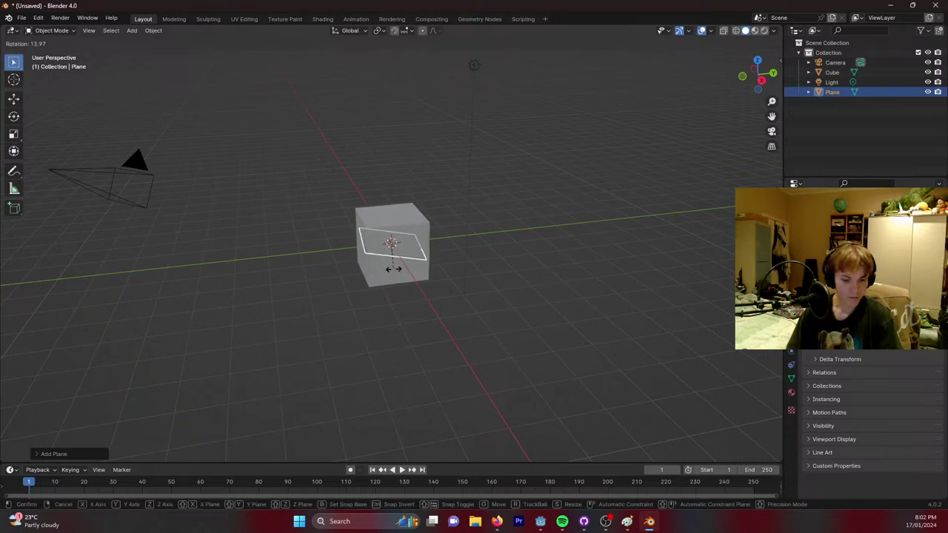
pyautogui.press('z')
pyautogui.press('y')
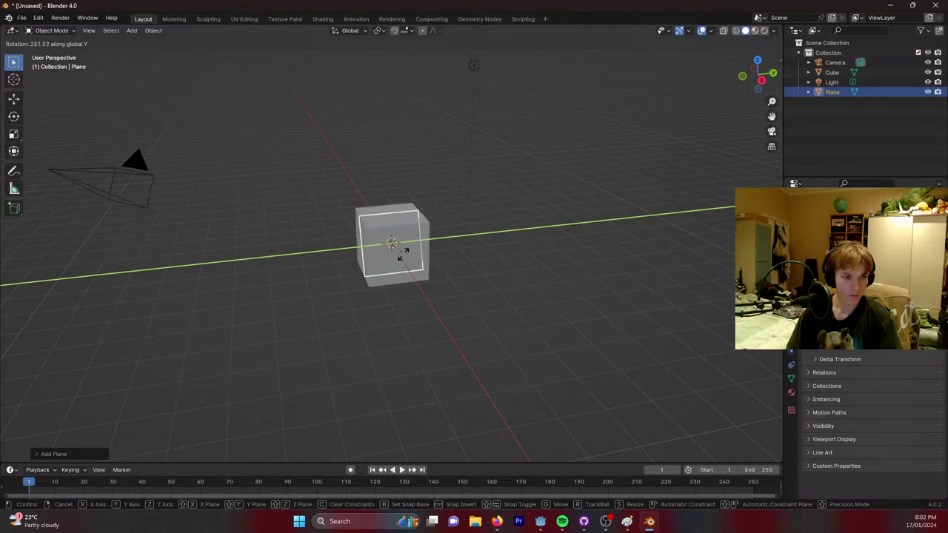
pyautogui.click(401, 261)
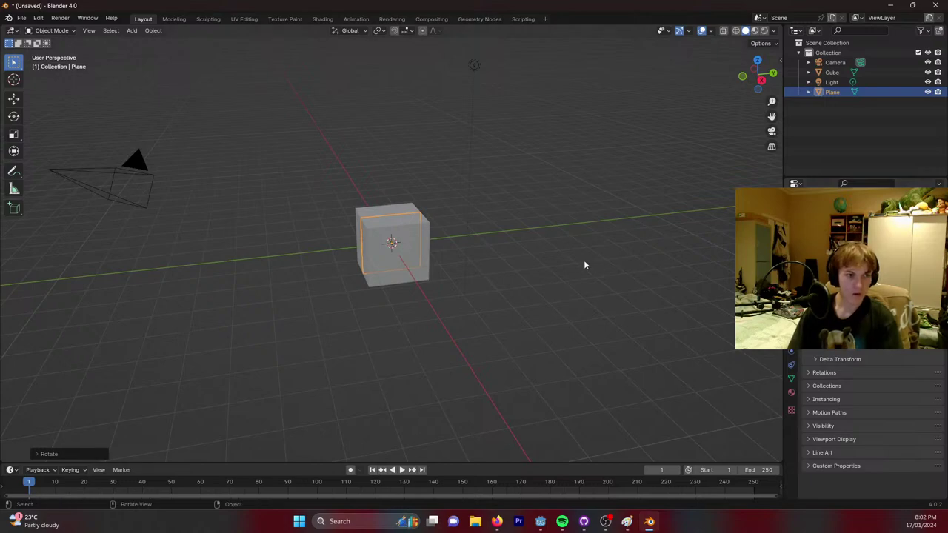
# Scale the plane up far beyond the cube and zoom the view out.
pyautogui.moveTo(543, 205); pyautogui.dragTo(463, 214, button='middle')
pyautogui.scroll(3, 444, 222)
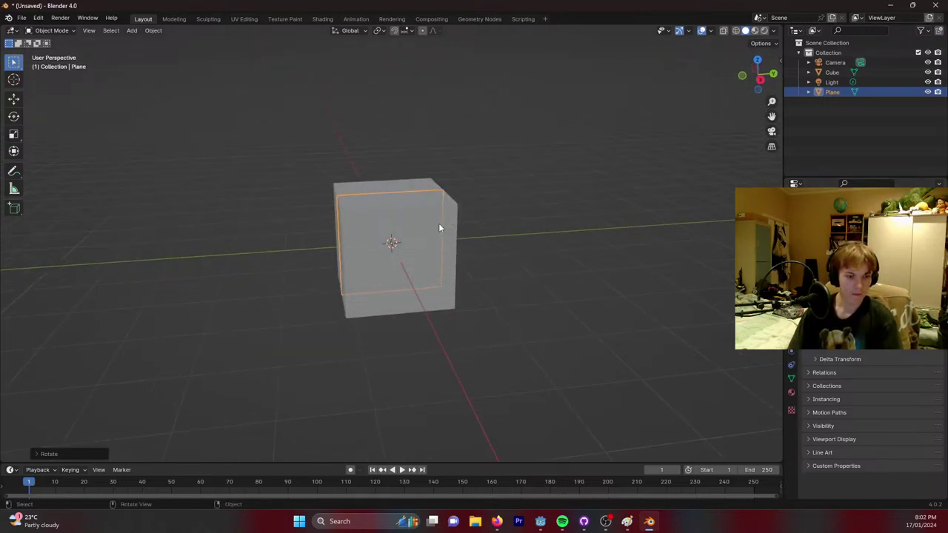
pyautogui.press('s')
pyautogui.click(669, 269)
pyautogui.rightClick(669, 269)
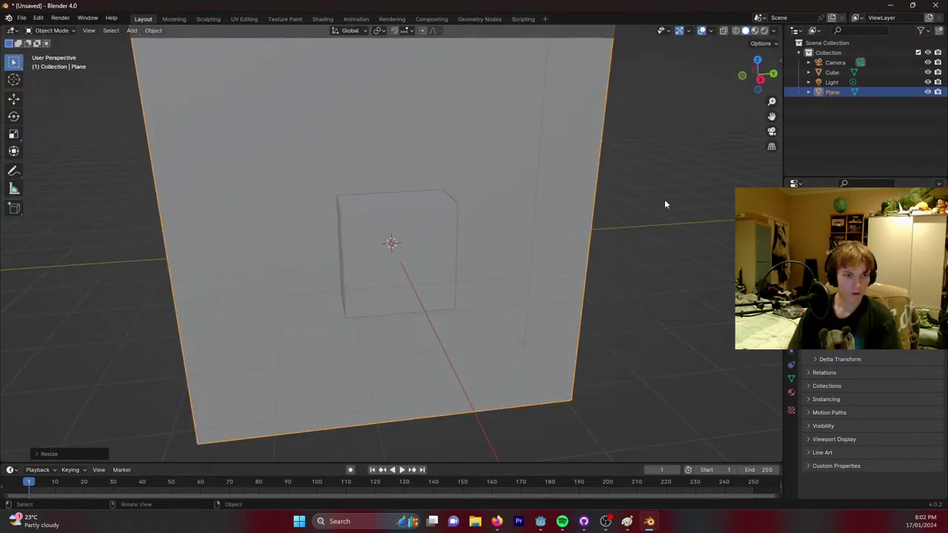
pyautogui.scroll(-2, 661, 195)
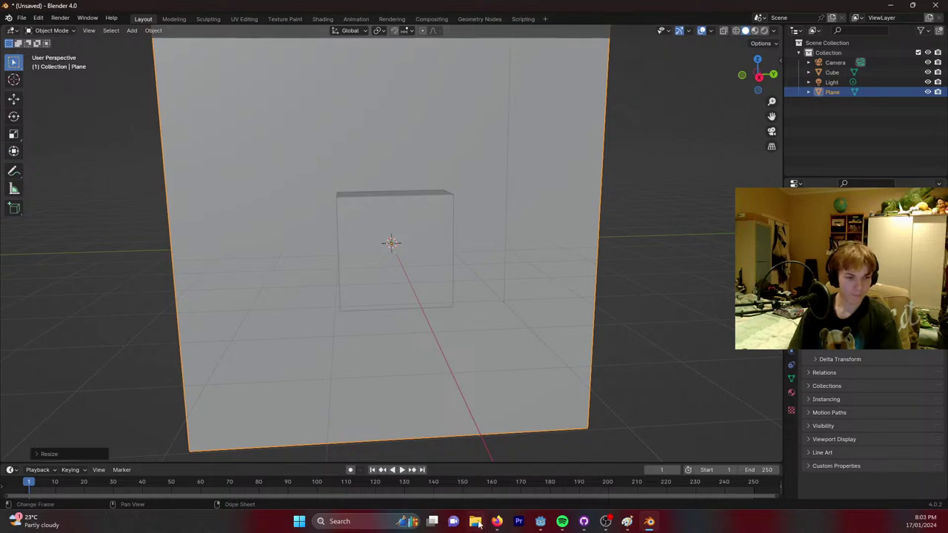
# Save the Paint drawing as grassMonster with Save as, then return to Blender.
pyautogui.click(627, 521)
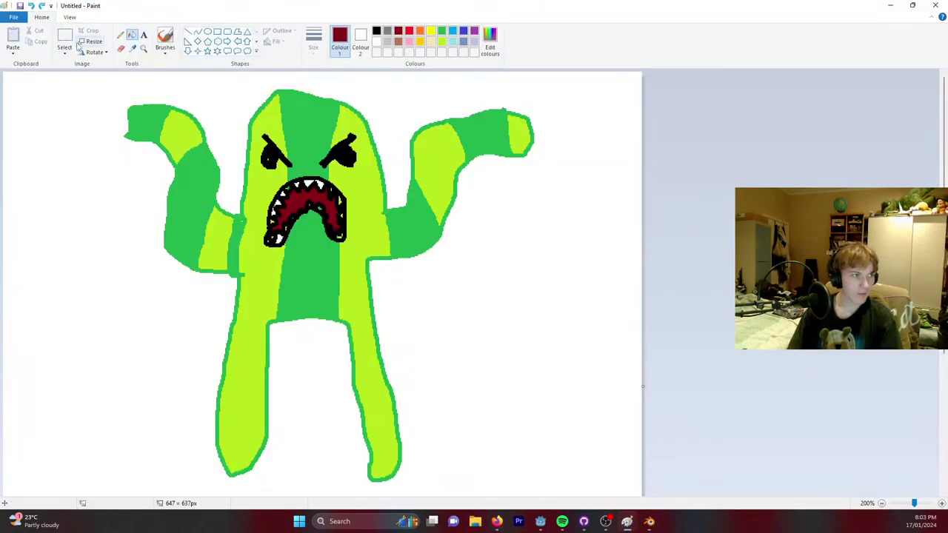
pyautogui.click(14, 16)
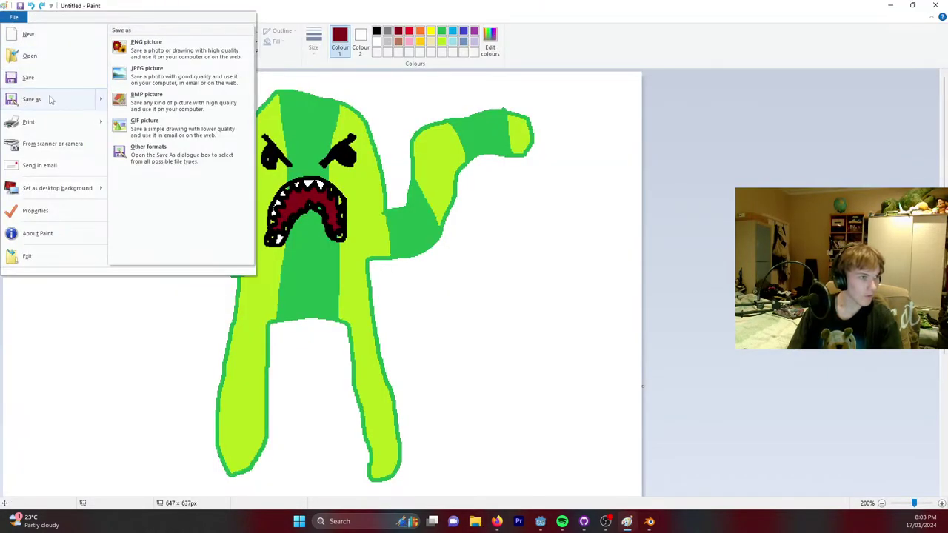
pyautogui.click(52, 99)
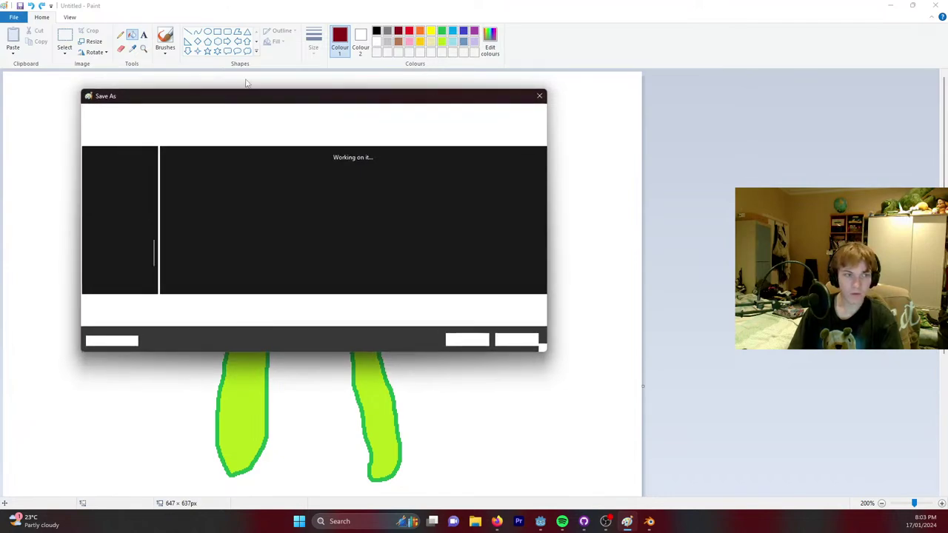
pyautogui.moveTo(244, 93); pyautogui.dragTo(516, 129)
pyautogui.press('Escape')
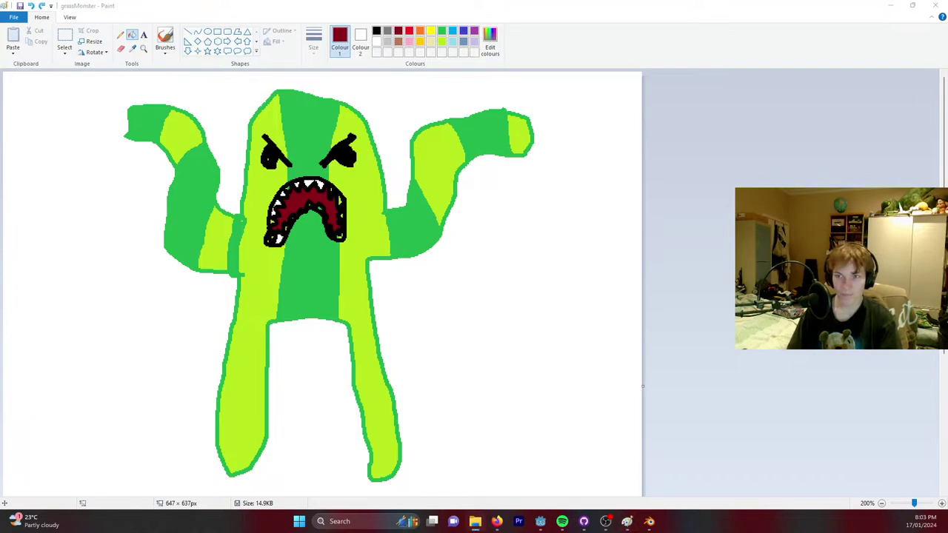
pyautogui.click(649, 522)
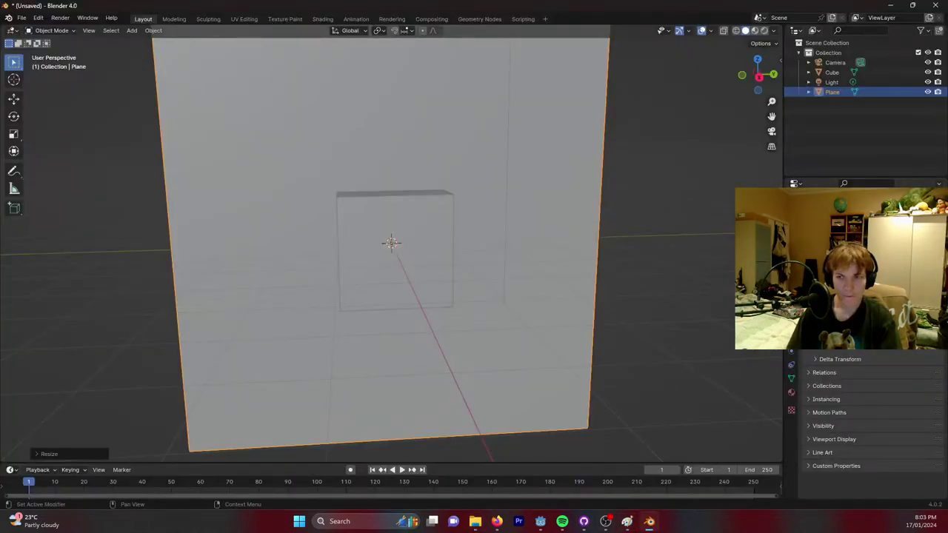
# Try dropping the saved drawing onto the plane, then create a new material for it.
pyautogui.press('super+e')
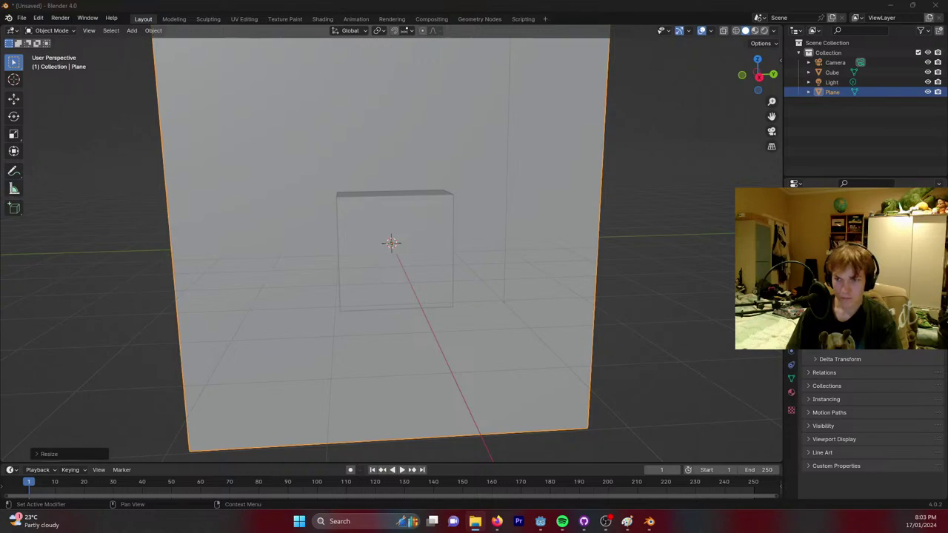
pyautogui.moveTo(517, 311); pyautogui.dragTo(479, 332)
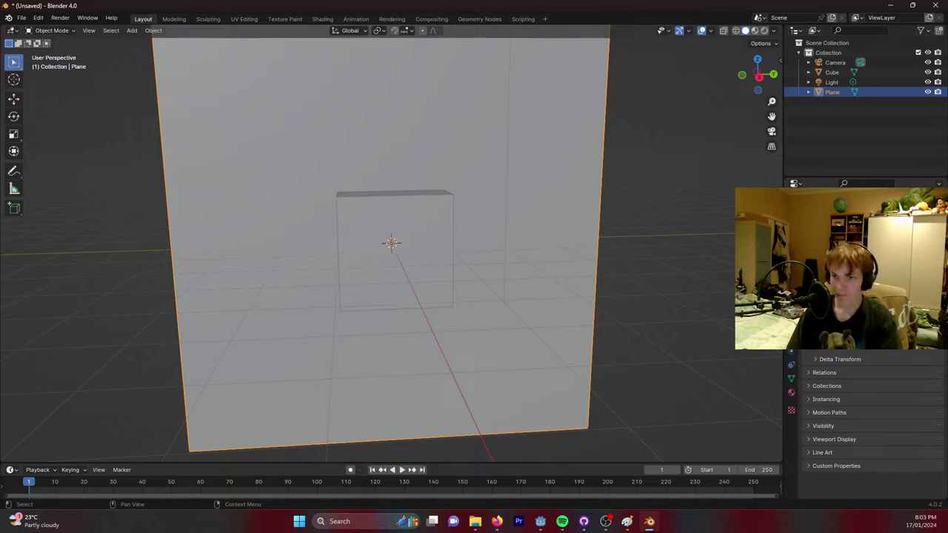
pyautogui.moveTo(542, 296); pyautogui.dragTo(521, 326)
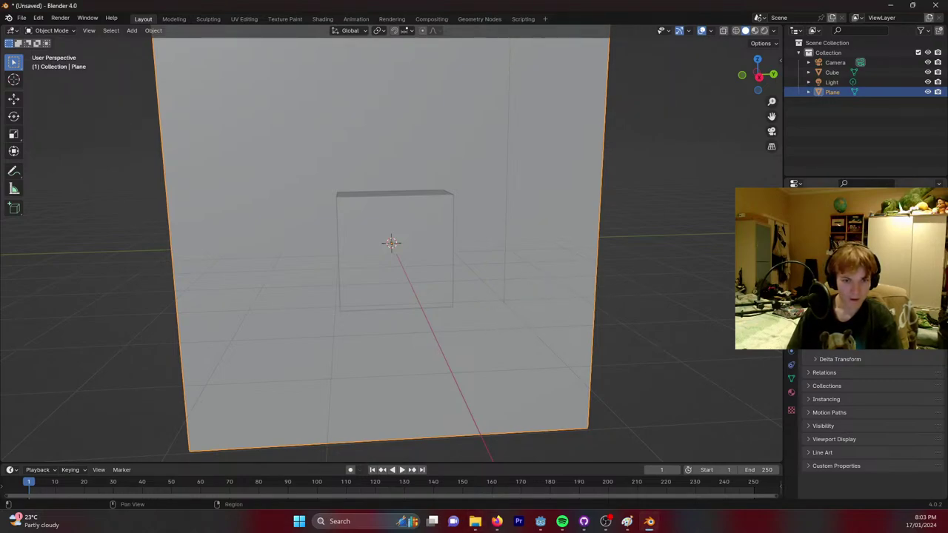
pyautogui.click(793, 364)
pyautogui.click(791, 393)
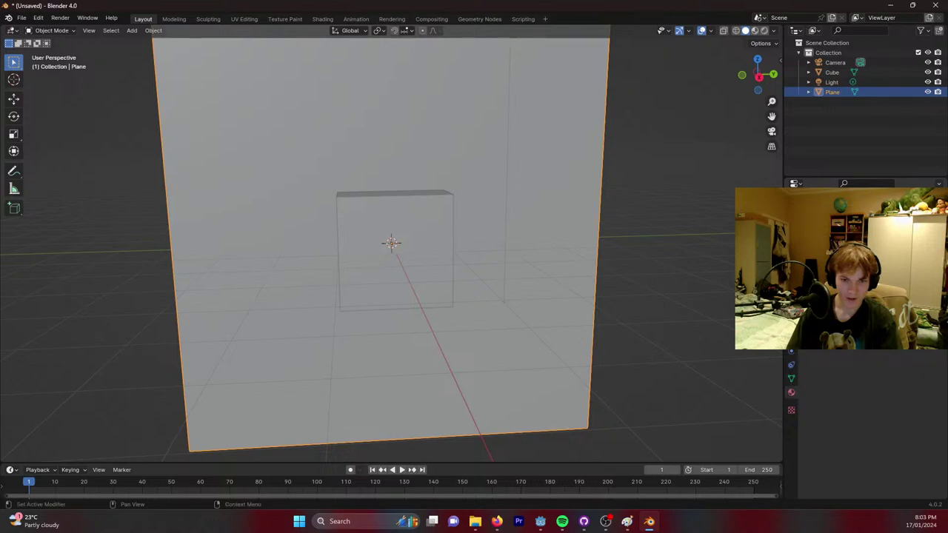
pyautogui.click(878, 269)
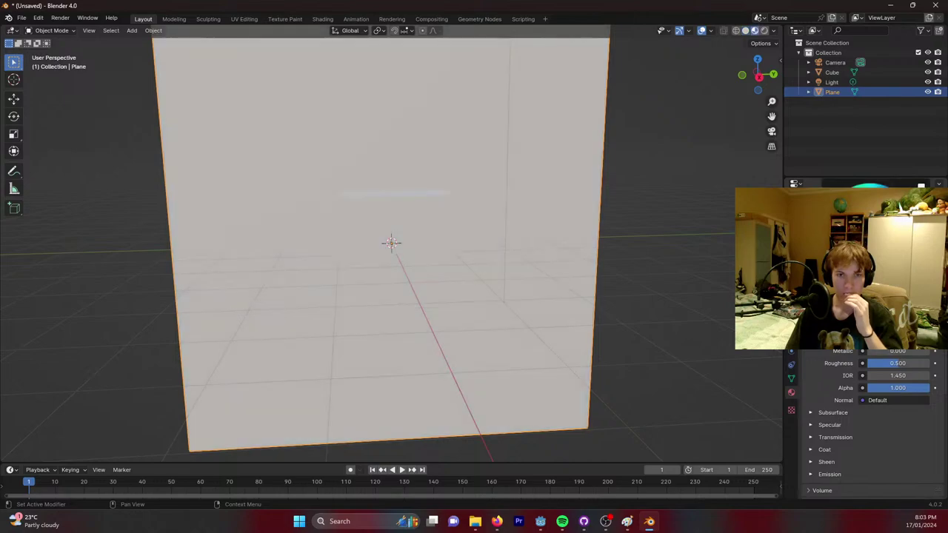
# Set the material's Base Color to an Image Texture loaded from grassMonster.png.
pyautogui.click(863, 352)
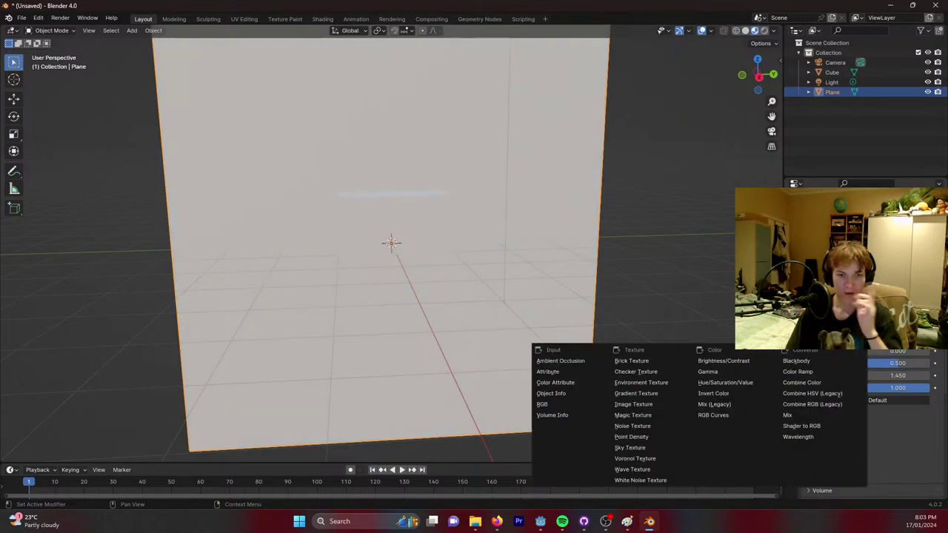
pyautogui.click(644, 405)
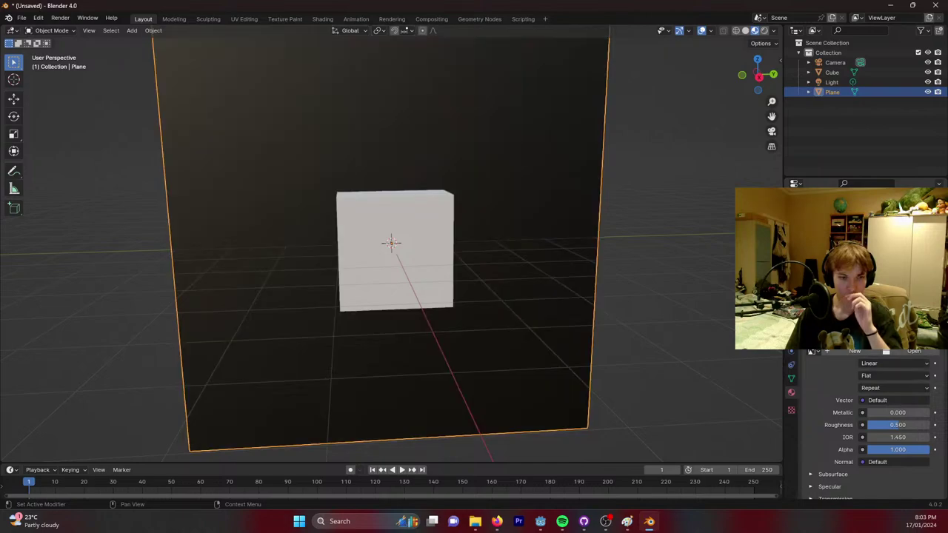
pyautogui.click(914, 352)
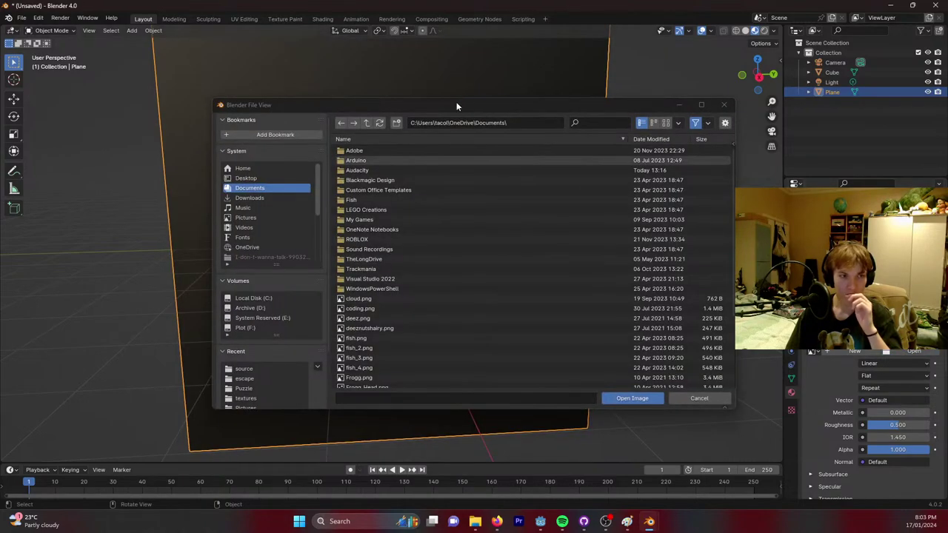
pyautogui.moveTo(456, 102); pyautogui.dragTo(947, 148)
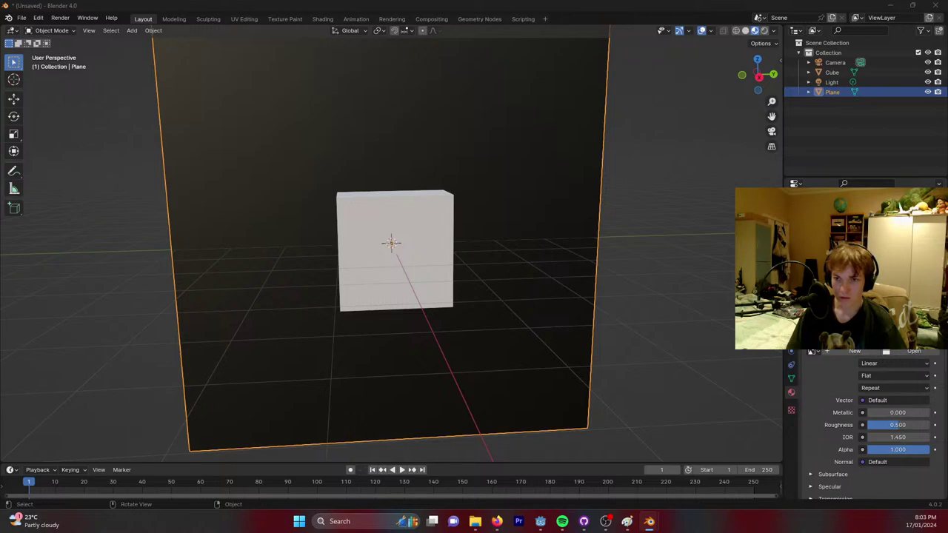
pyautogui.press('Return')
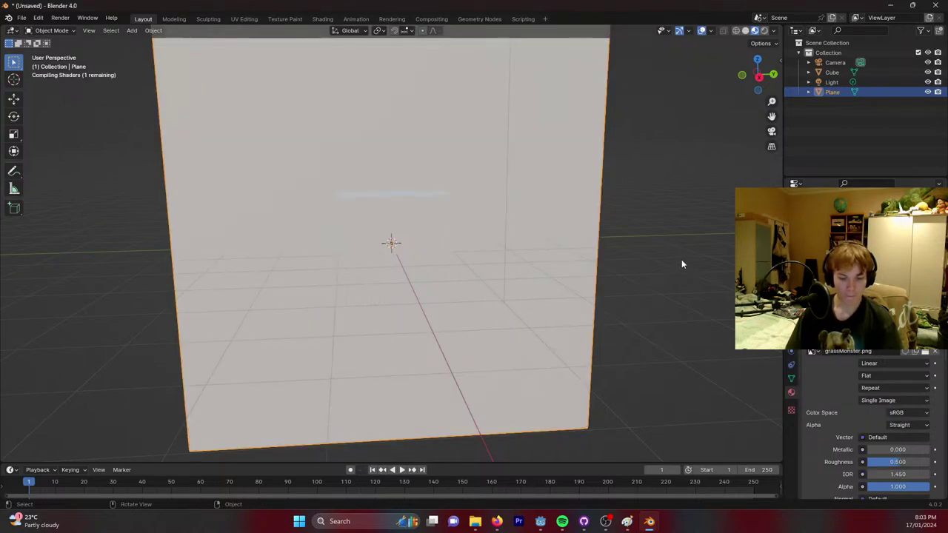
pyautogui.rightClick(682, 259)
pyautogui.click(649, 193)
pyautogui.click(576, 196)
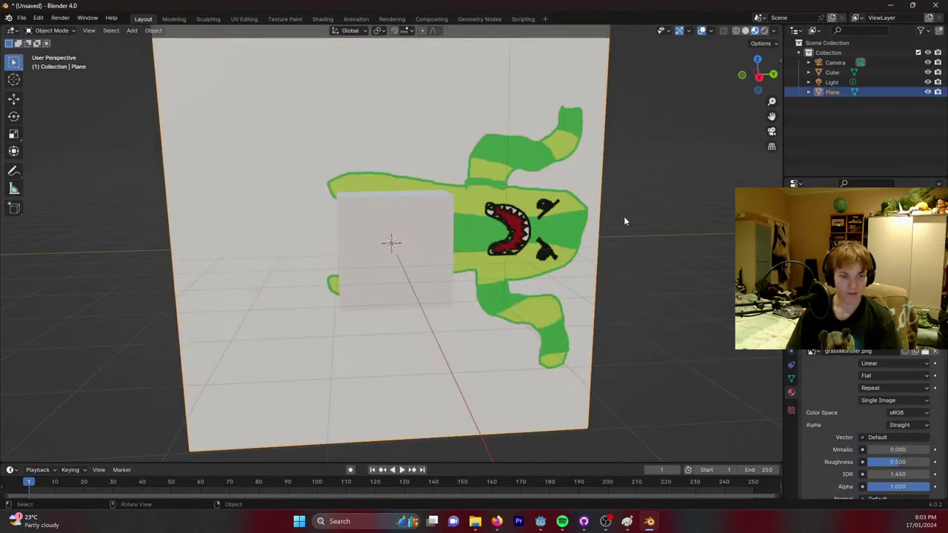
# Rotate the picture plane 90° about the X axis so it faces the front.
pyautogui.press('r')
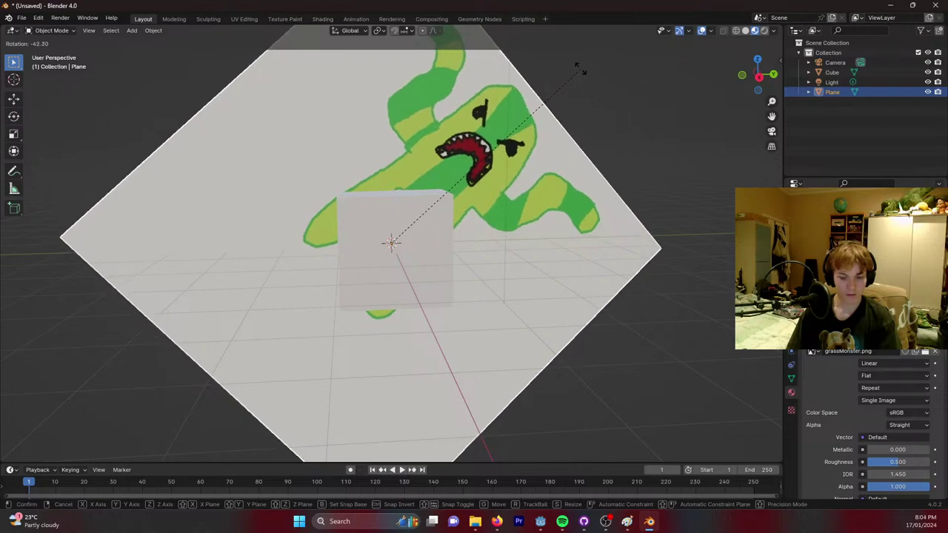
pyautogui.press('z')
pyautogui.press('x')
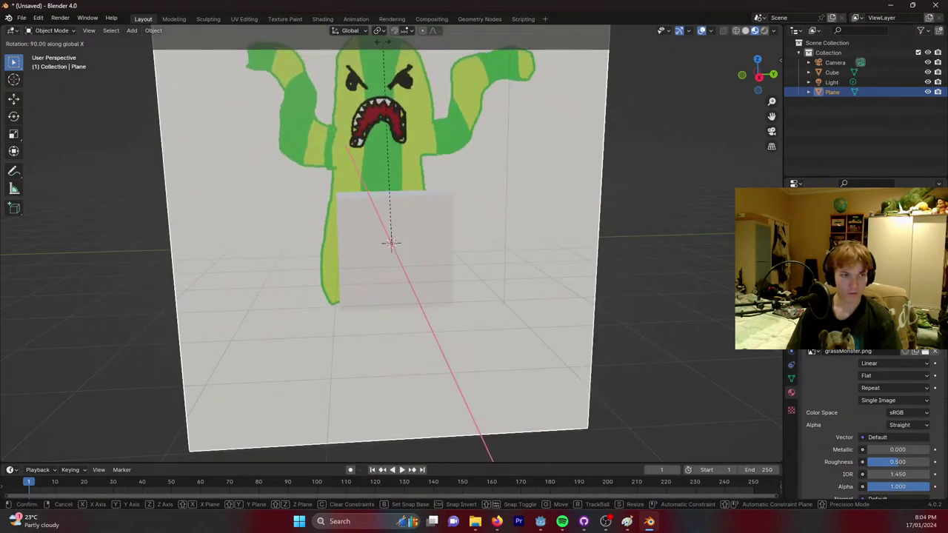
pyautogui.click(503, 153)
pyautogui.rightClick(434, 135)
pyautogui.press('Escape')
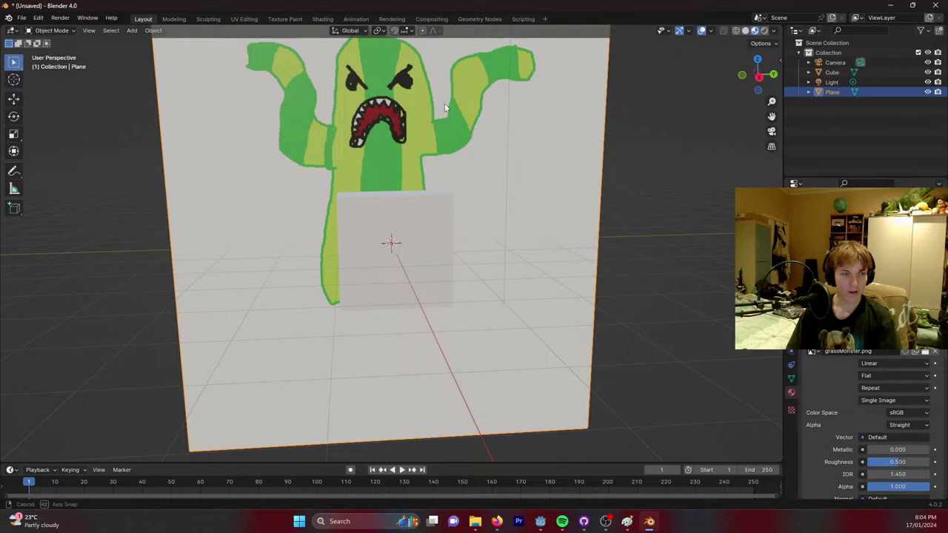
pyautogui.moveTo(445, 103); pyautogui.dragTo(527, 198, button='middle')
# Move the plane lower behind the cube, then select the cube.
pyautogui.click(503, 313)
pyautogui.click(527, 198)
pyautogui.press('g')
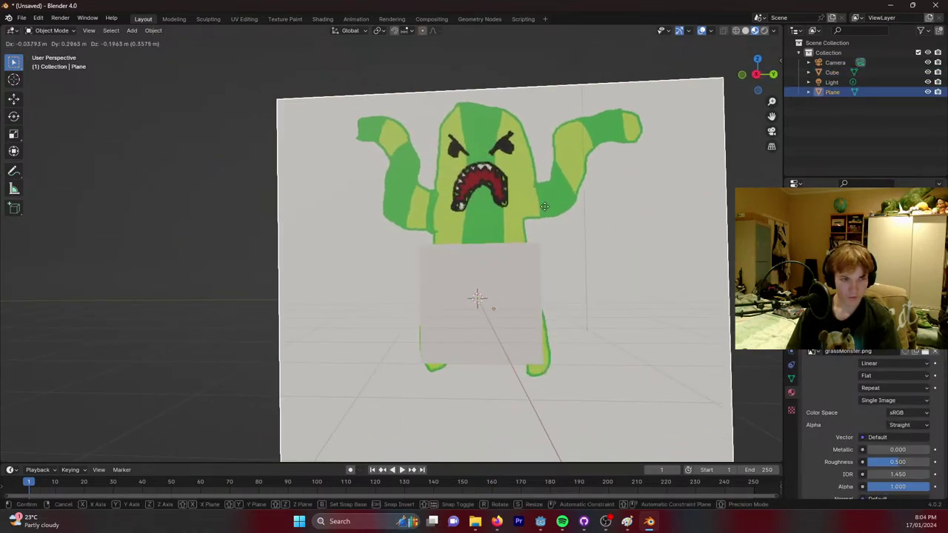
pyautogui.click(604, 269)
pyautogui.moveTo(604, 268); pyautogui.dragTo(408, 191, button='middle')
pyautogui.click(398, 237)
# In Edit Mode, add two loop cuts: one through the cube's centre, one near its top.
pyautogui.press('Tab')
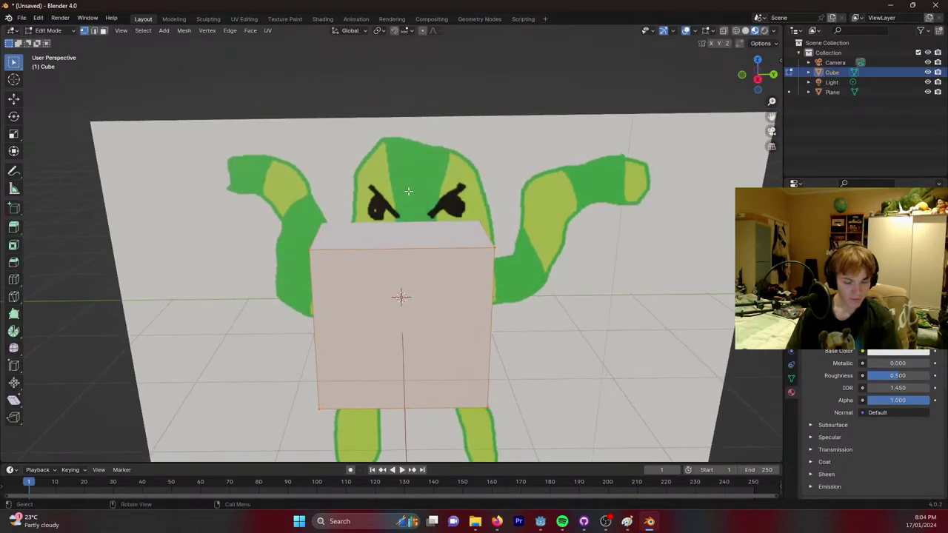
pyautogui.hotkey('ctrl', 'r')
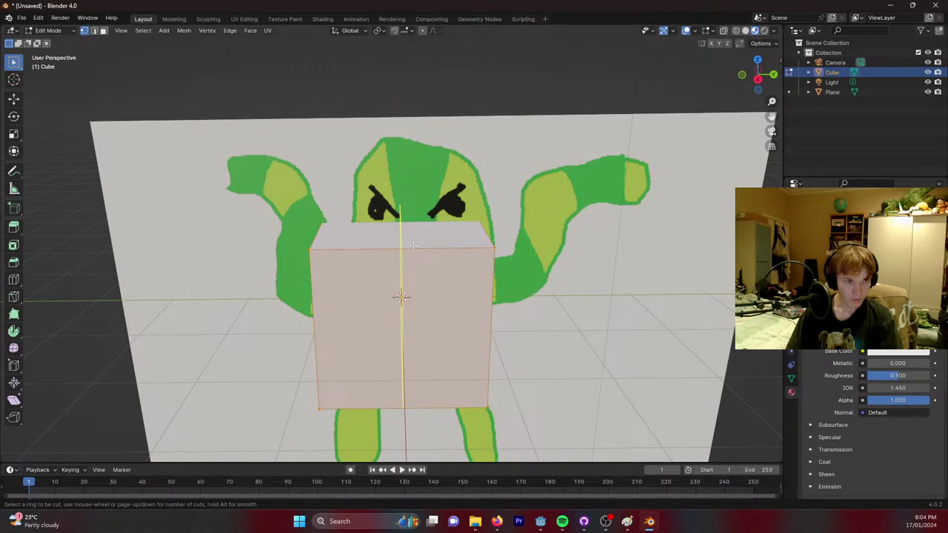
pyautogui.click(413, 245)
pyautogui.click(413, 246)
pyautogui.hotkey('ctrl', 'r')
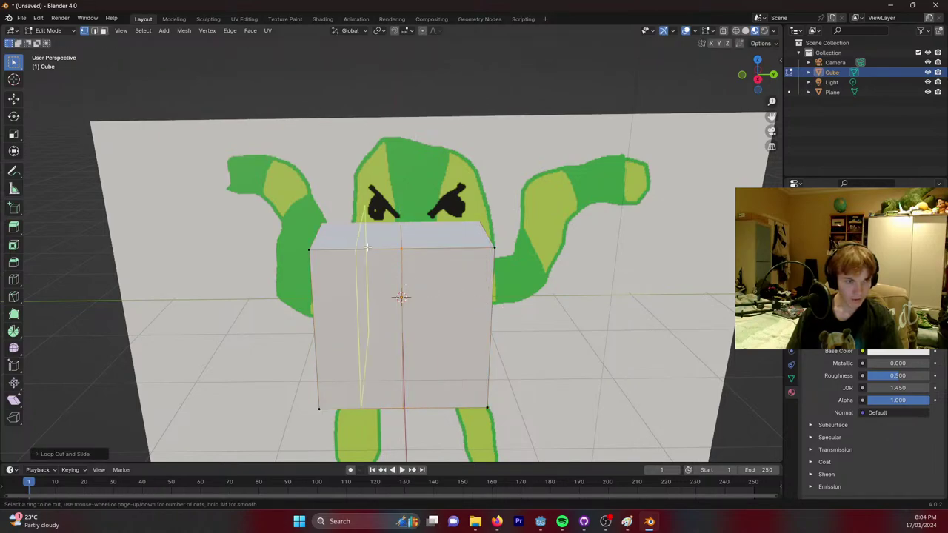
pyautogui.click(448, 245)
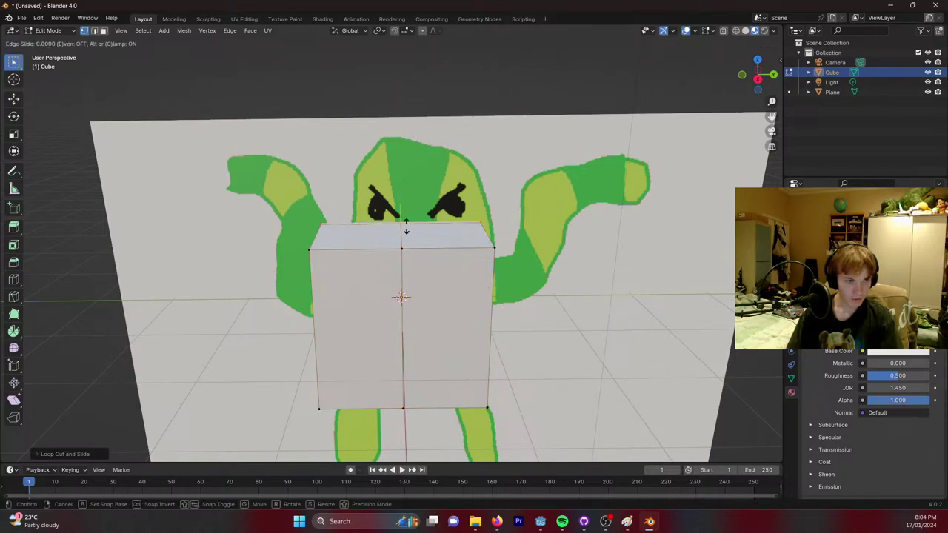
pyautogui.click(445, 227)
pyautogui.moveTo(517, 250); pyautogui.dragTo(389, 261, button='middle')
# Select the whole mesh, subdivide it three times and turn on X-ray.
pyautogui.press('a')
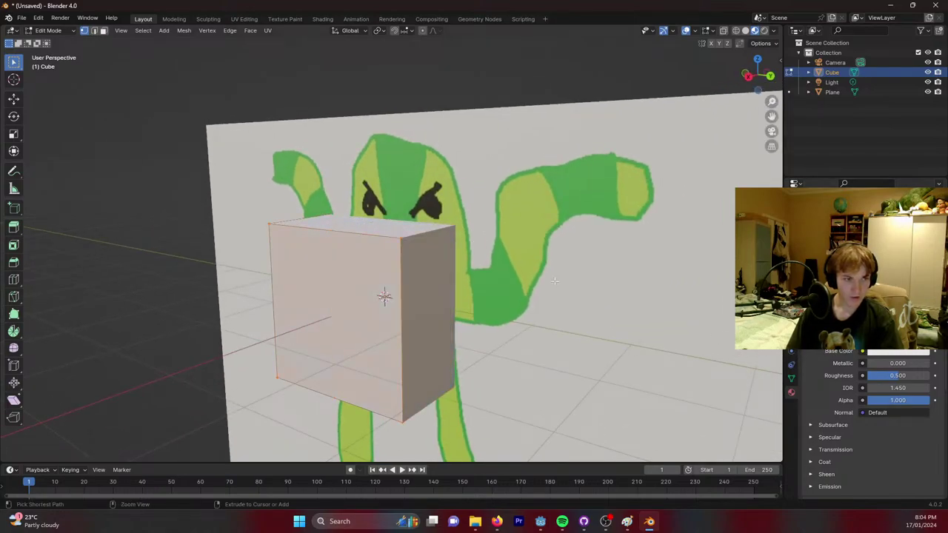
pyautogui.rightClick(404, 247)
pyautogui.click(404, 247)
pyautogui.rightClick(404, 247)
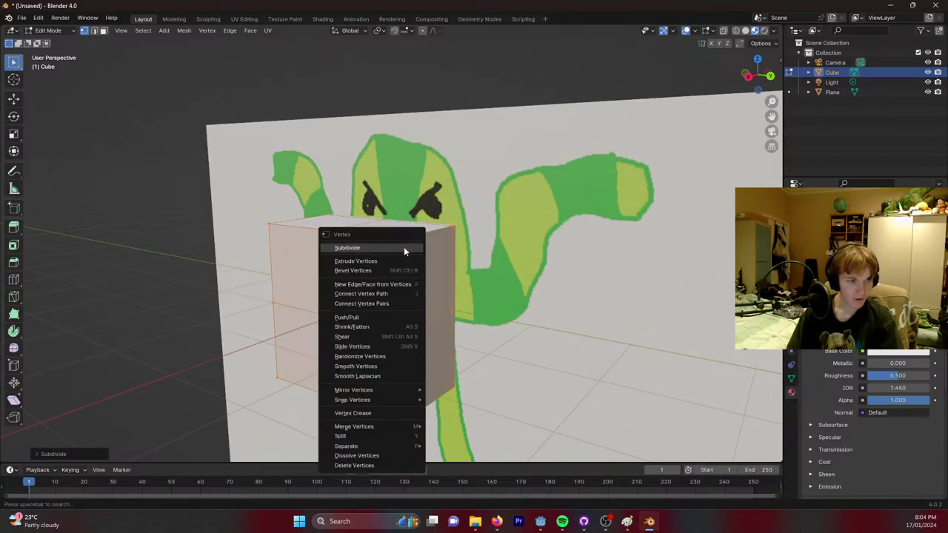
pyautogui.click(404, 247)
pyautogui.rightClick(466, 199)
pyautogui.click(467, 200)
pyautogui.moveTo(527, 168)
pyautogui.mouseDown(button='middle')
pyautogui.moveTo(512, 177)
pyautogui.moveTo(518, 245)
pyautogui.moveTo(574, 184)
pyautogui.moveTo(577, 223)
pyautogui.moveTo(592, 211)
pyautogui.mouseUp(button='middle')
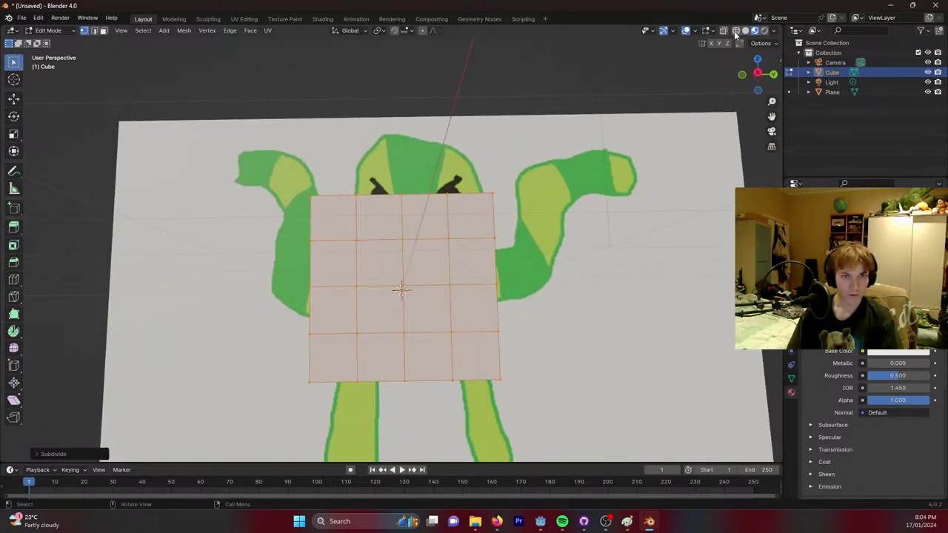
pyautogui.click(725, 31)
# Select two side vertex columns and try moving them along Y, then undo.
pyautogui.moveTo(416, 161); pyautogui.dragTo(355, 172, button='middle')
pyautogui.moveTo(285, 177); pyautogui.dragTo(337, 429)
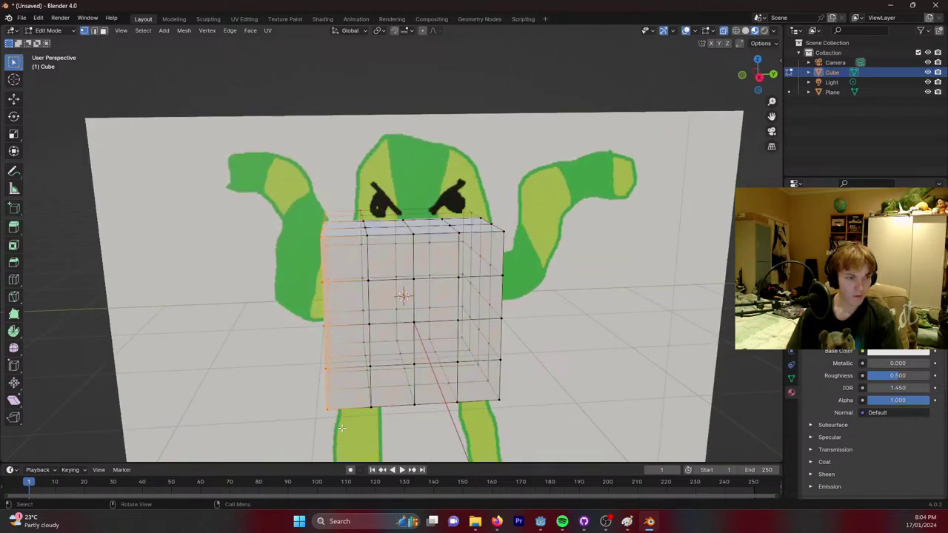
pyautogui.moveTo(315, 233); pyautogui.dragTo(305, 225, button='middle')
pyautogui.moveTo(390, 191); pyautogui.dragTo(279, 427)
pyautogui.press('g')
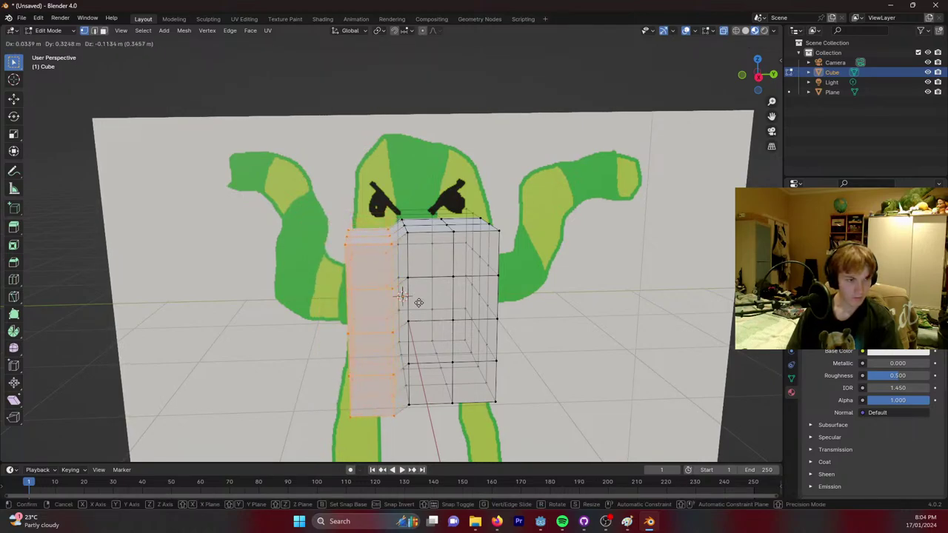
pyautogui.press('z')
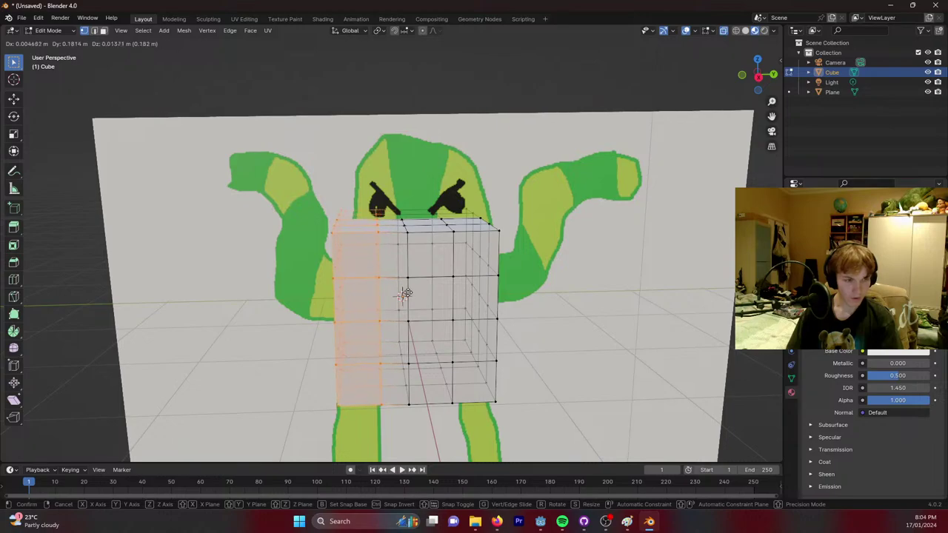
pyautogui.press('y')
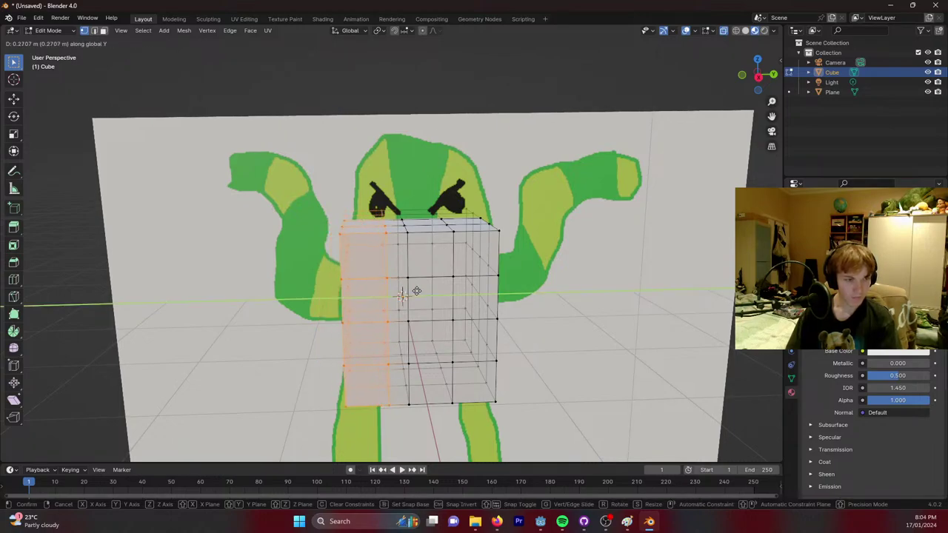
pyautogui.click(426, 291)
pyautogui.moveTo(518, 307); pyautogui.dragTo(539, 312, button='middle')
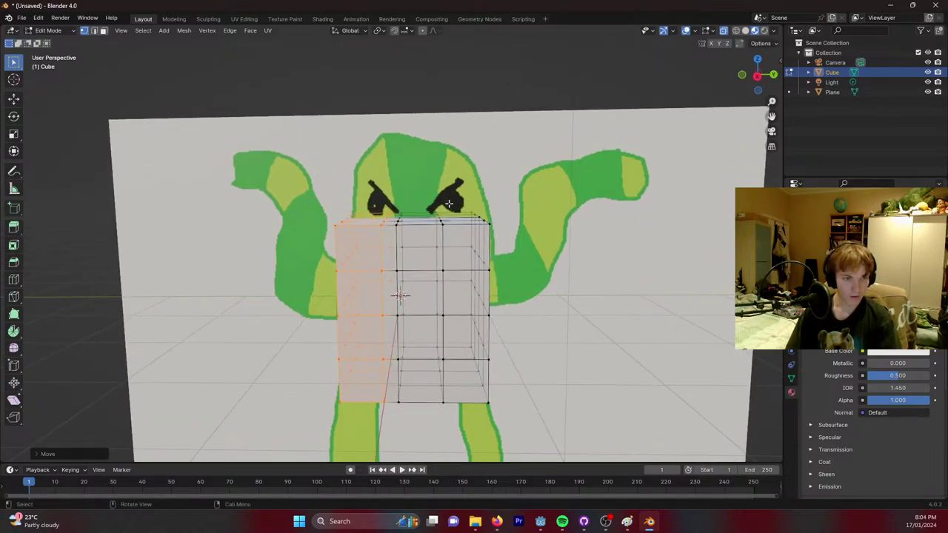
pyautogui.hotkey('ctrl', 'z')
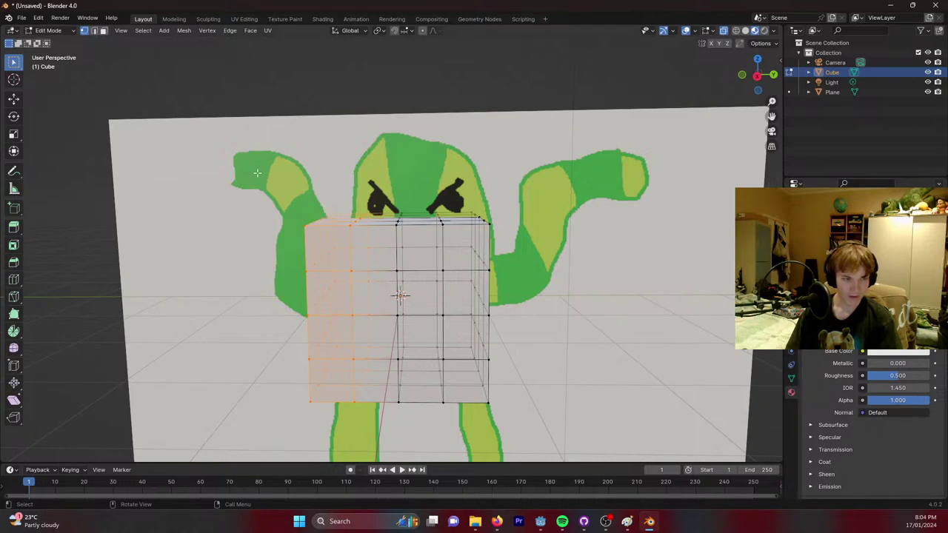
# Move the whole cube mesh forward along the global Y axis over the torso.
pyautogui.press('a')
pyautogui.press('g')
pyautogui.press('z')
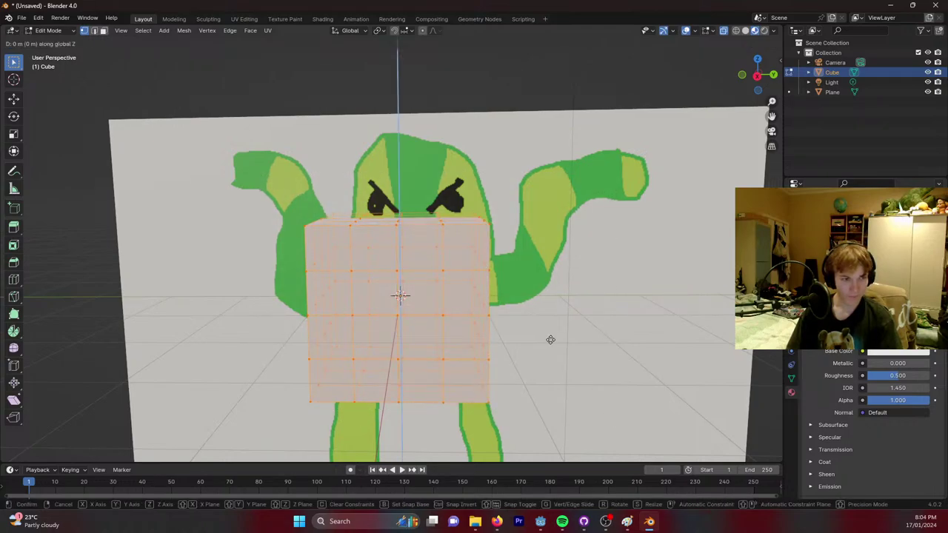
pyautogui.press('x')
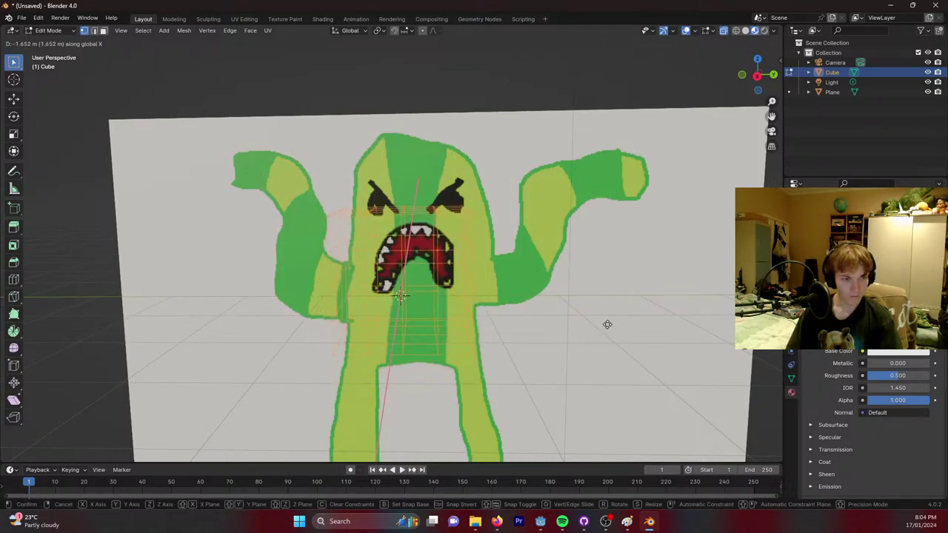
pyautogui.press('y')
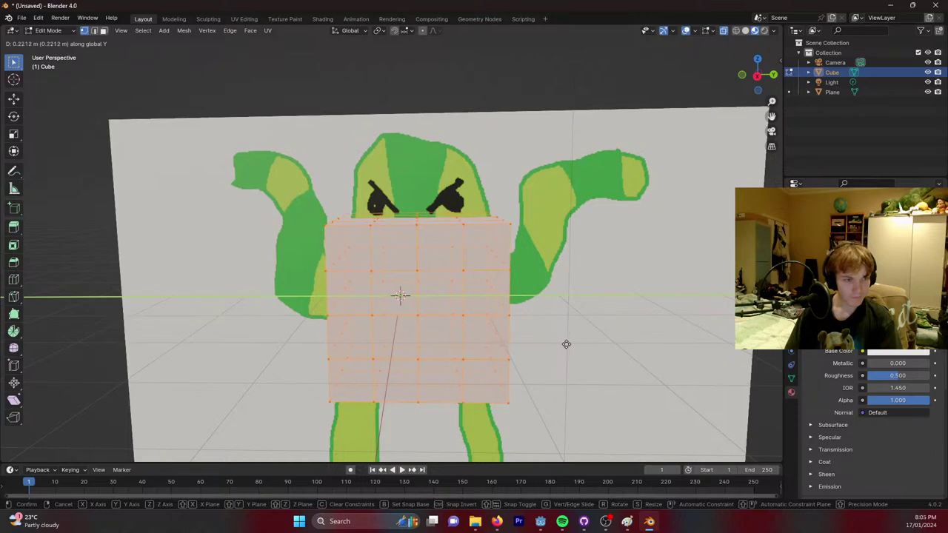
pyautogui.click(566, 344)
pyautogui.keyDown('shift'); pyautogui.moveTo(567, 344); pyautogui.dragTo(252, 170, button='middle'); pyautogui.keyUp('shift')
# Shift the left column of vertices to line up with the torso's edge.
pyautogui.moveTo(248, 166); pyautogui.dragTo(322, 307)
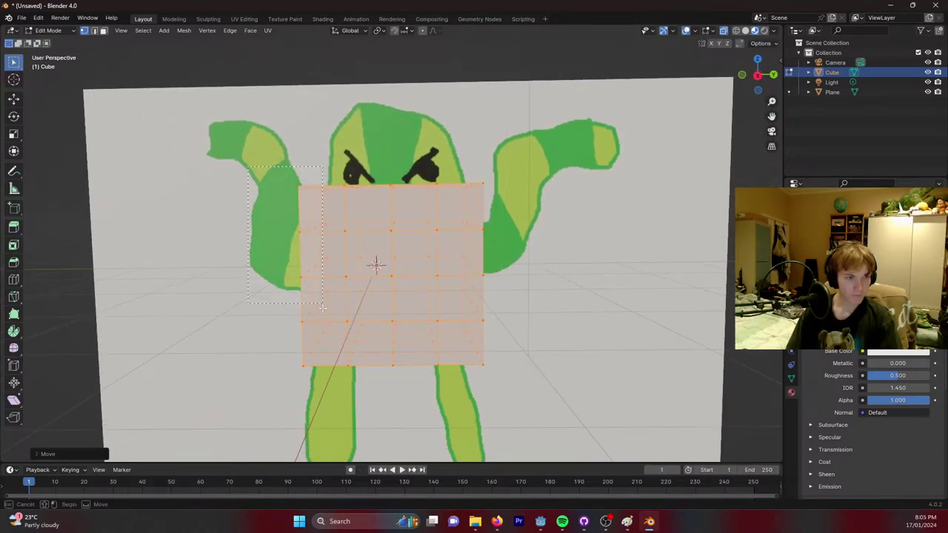
pyautogui.moveTo(327, 385); pyautogui.dragTo(327, 385)
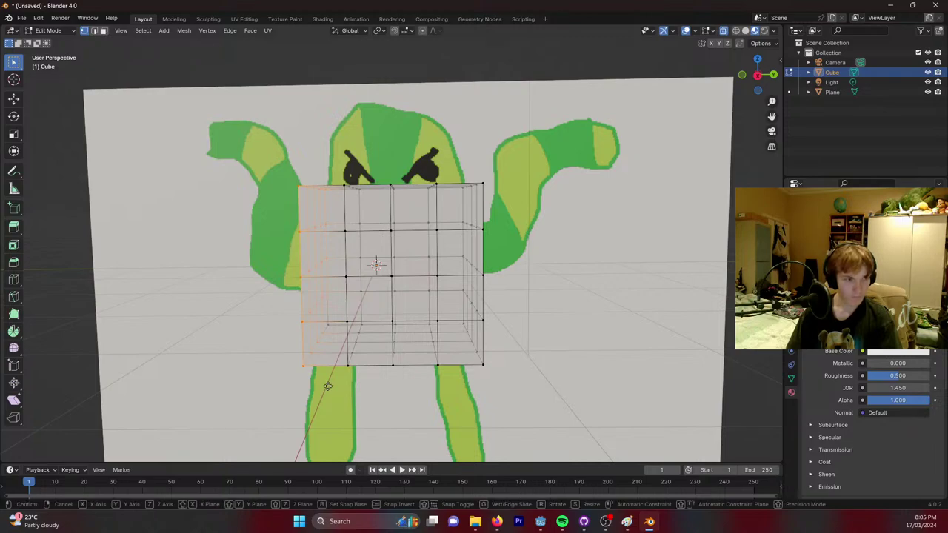
pyautogui.press('g')
pyautogui.click(331, 386)
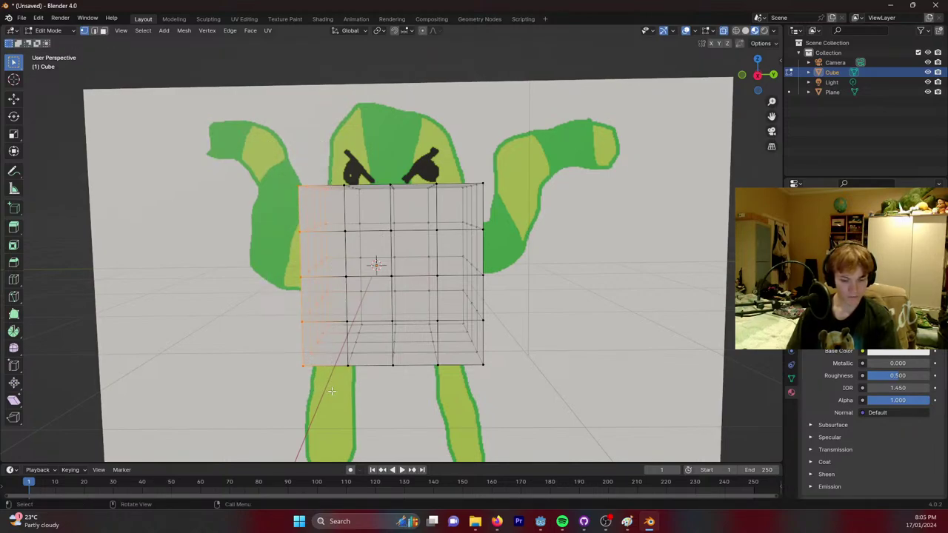
pyautogui.press('g')
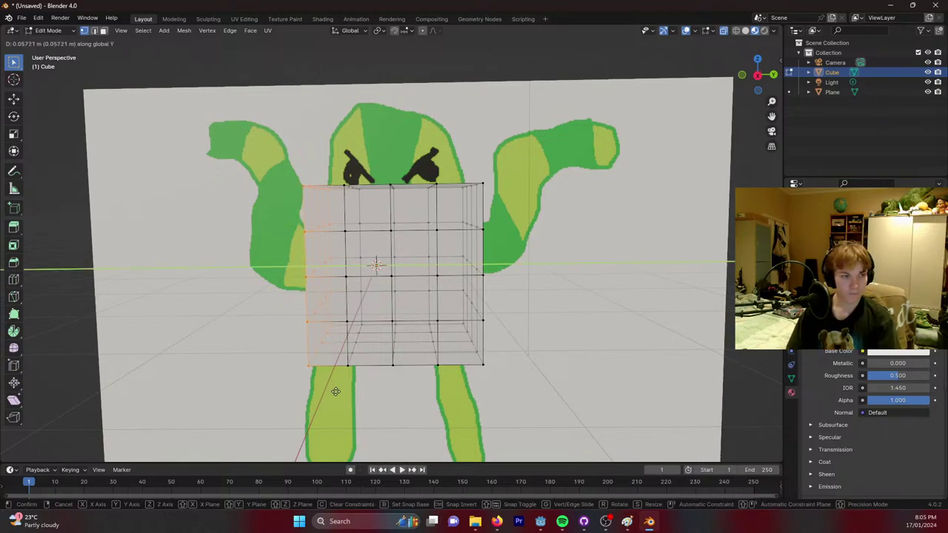
pyautogui.click(344, 391)
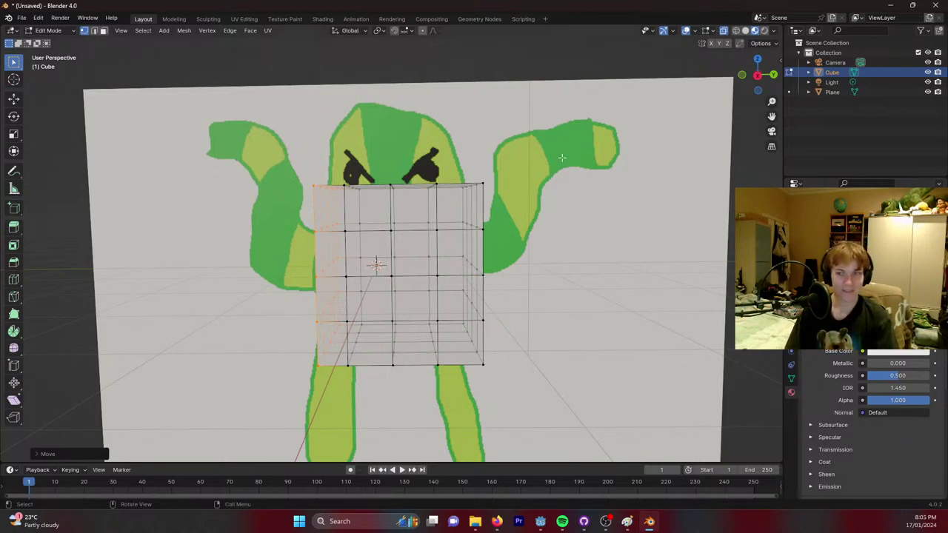
# Move the right column of vertices slightly inward along Y to match the body width.
pyautogui.moveTo(563, 157); pyautogui.dragTo(453, 377)
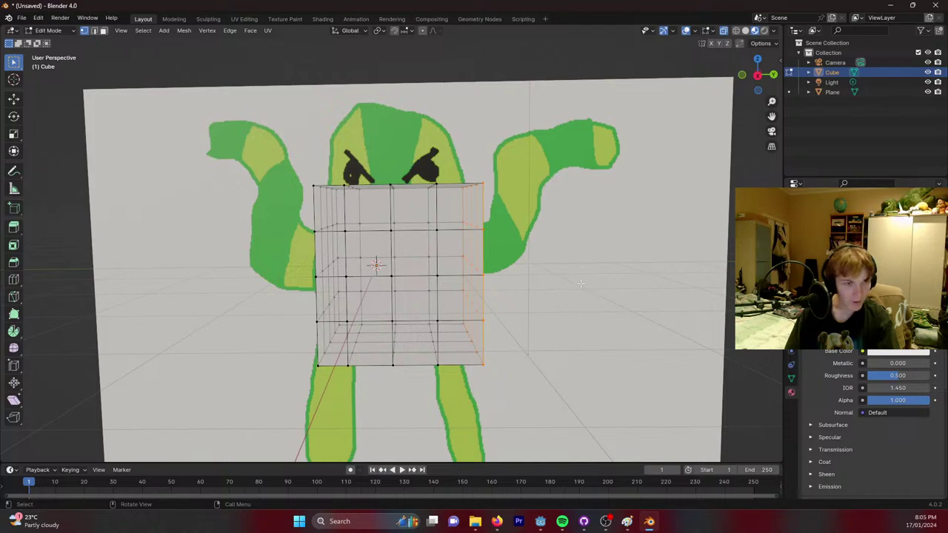
pyautogui.press('e')
pyautogui.rightClick(637, 258)
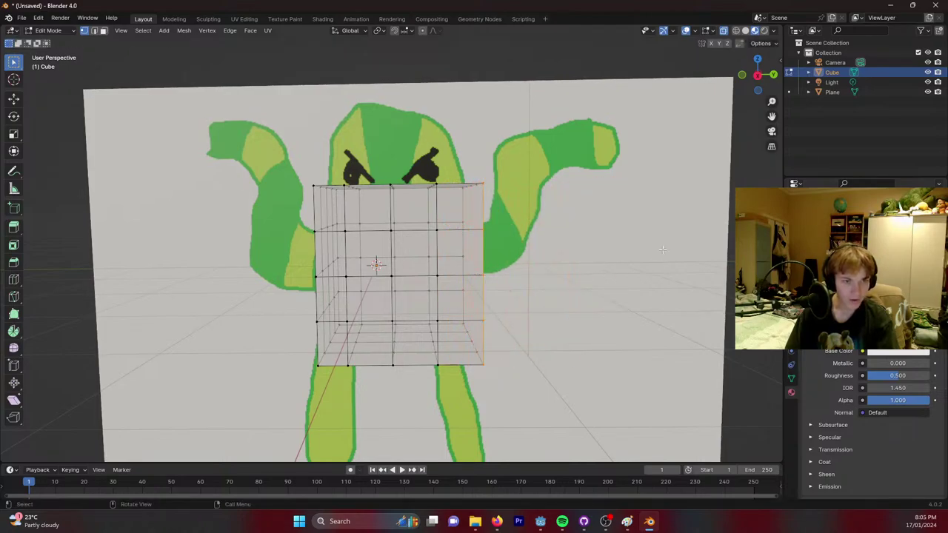
pyautogui.press('g')
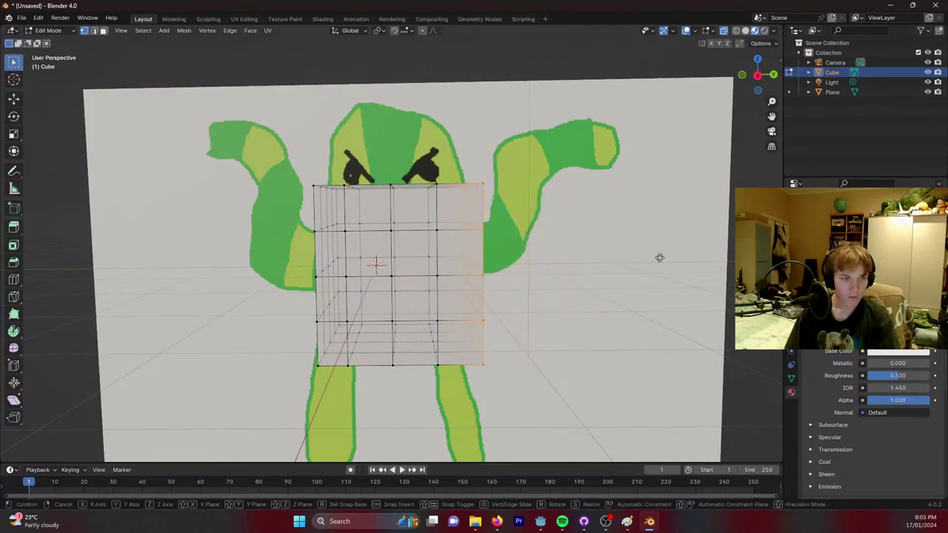
pyautogui.press('y')
pyautogui.click(646, 257)
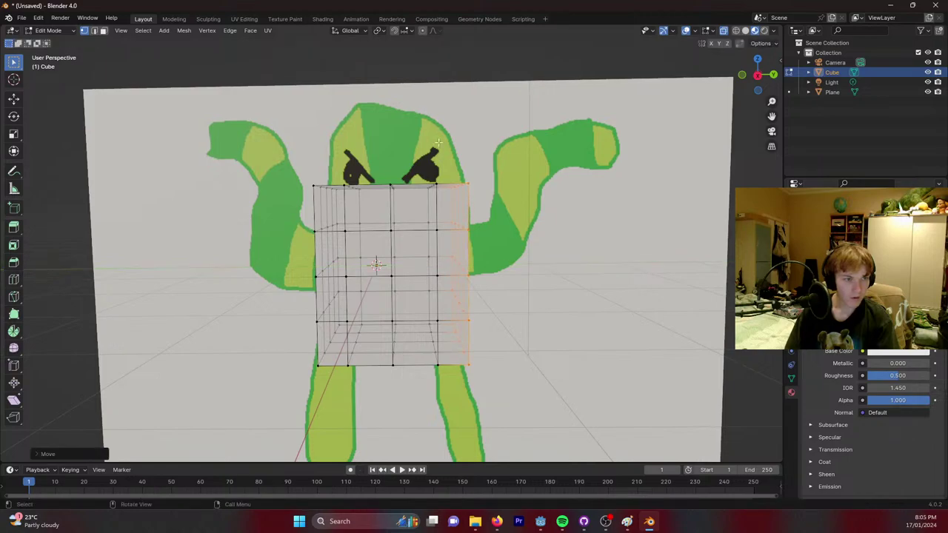
pyautogui.moveTo(646, 257); pyautogui.dragTo(328, 130, button='middle')
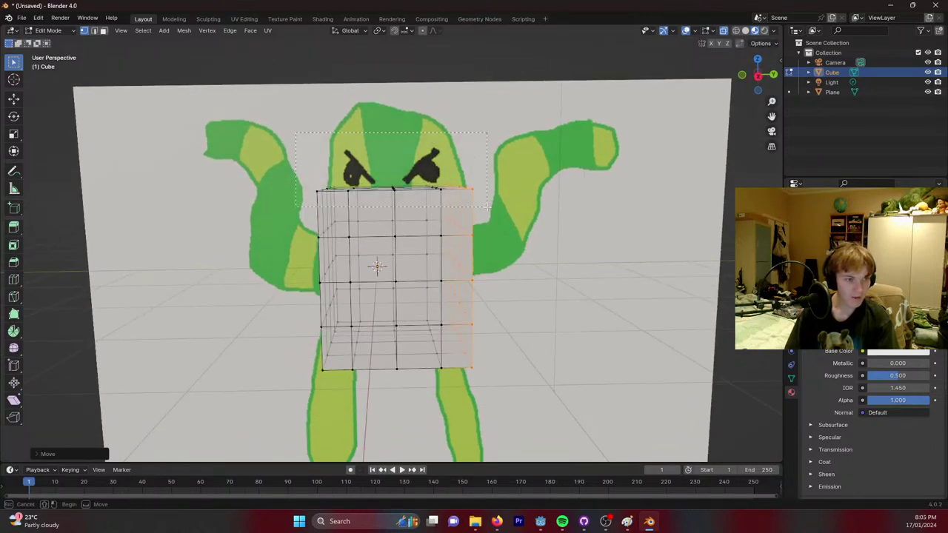
# Extrude the top edge loop upward twice, scaling each new row smaller to taper the head top.
pyautogui.keyDown('alt'); pyautogui.click(494, 204); pyautogui.keyUp('alt')
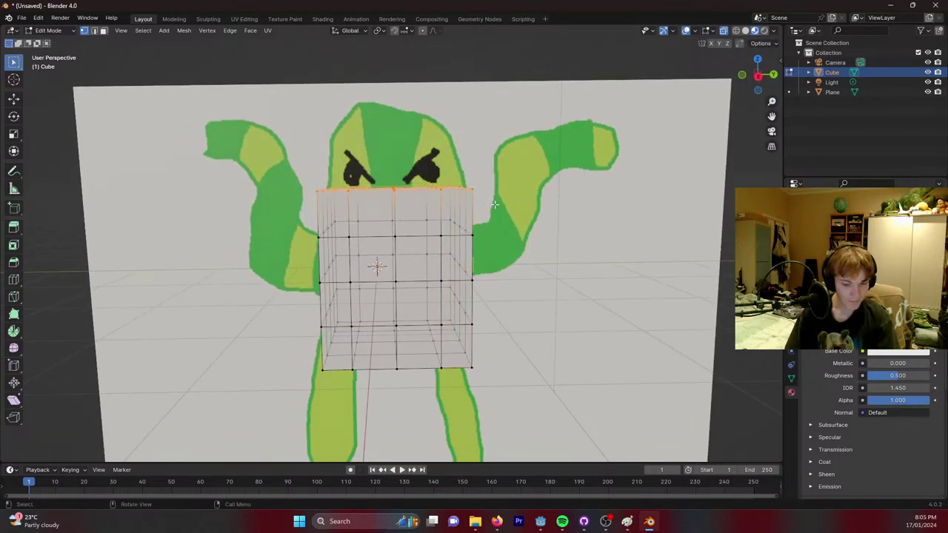
pyautogui.press('e')
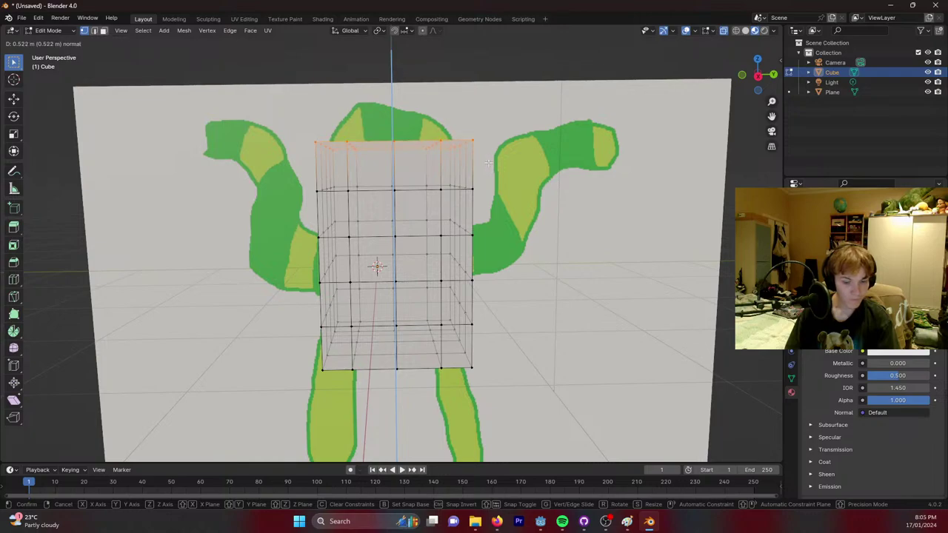
pyautogui.click(488, 163)
pyautogui.press('s')
pyautogui.click(470, 158)
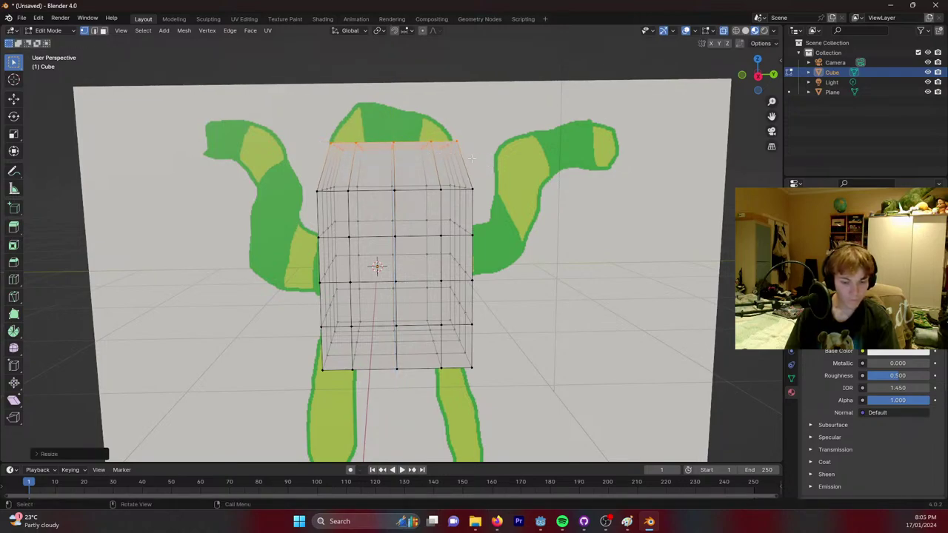
pyautogui.press('e')
pyautogui.click(469, 126)
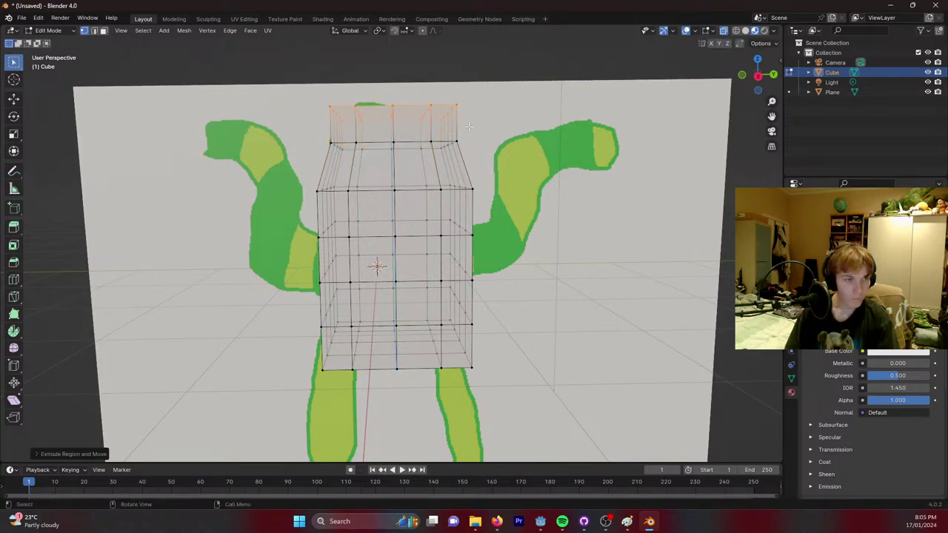
pyautogui.press('s')
pyautogui.click(437, 128)
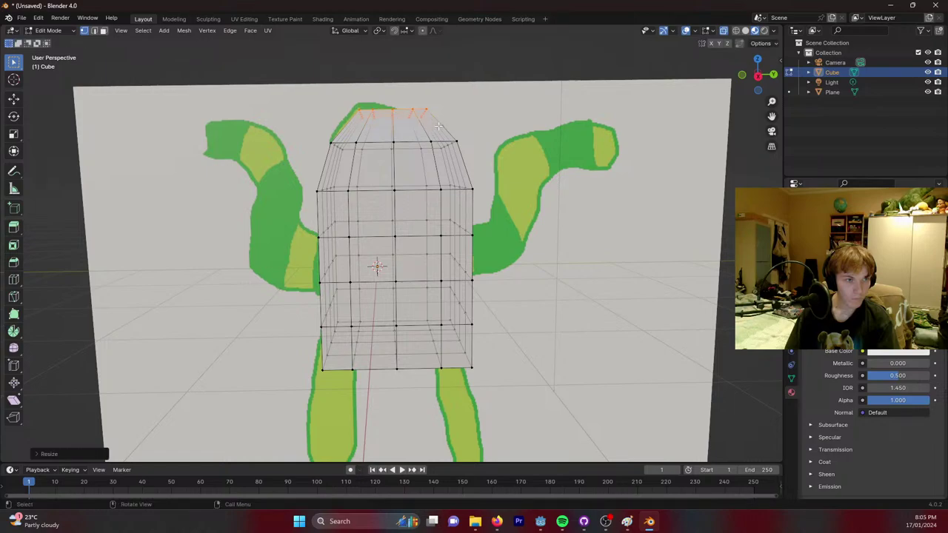
# Select the whole body mesh and scale it along X to make it thinner.
pyautogui.moveTo(472, 101); pyautogui.dragTo(597, 97, button='middle')
pyautogui.moveTo(643, 92); pyautogui.dragTo(281, 393)
pyautogui.press('s')
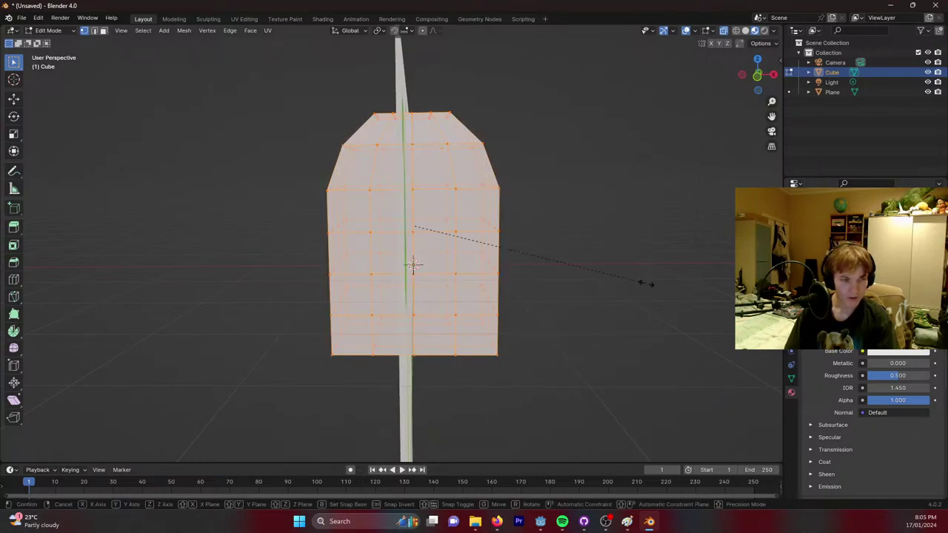
pyautogui.press('x')
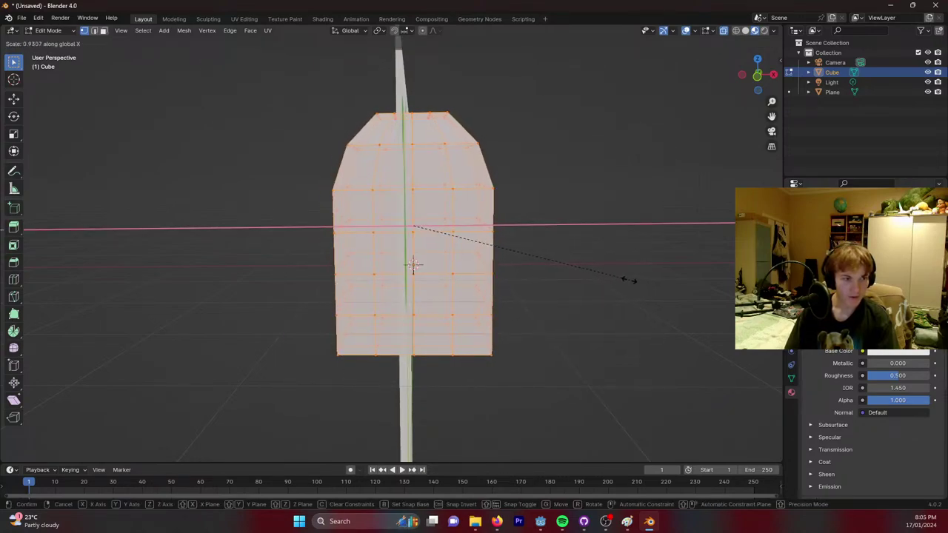
pyautogui.click(563, 272)
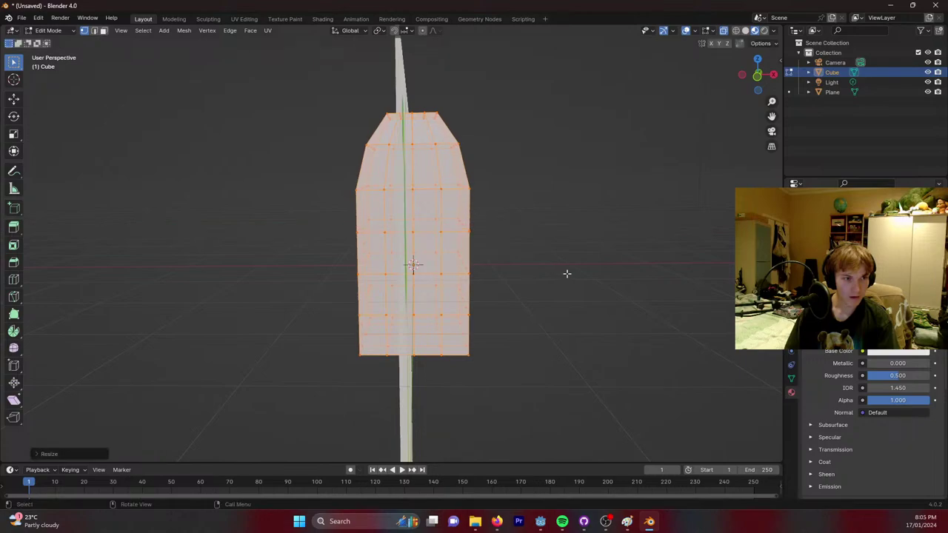
pyautogui.moveTo(565, 271); pyautogui.dragTo(608, 259, button='middle')
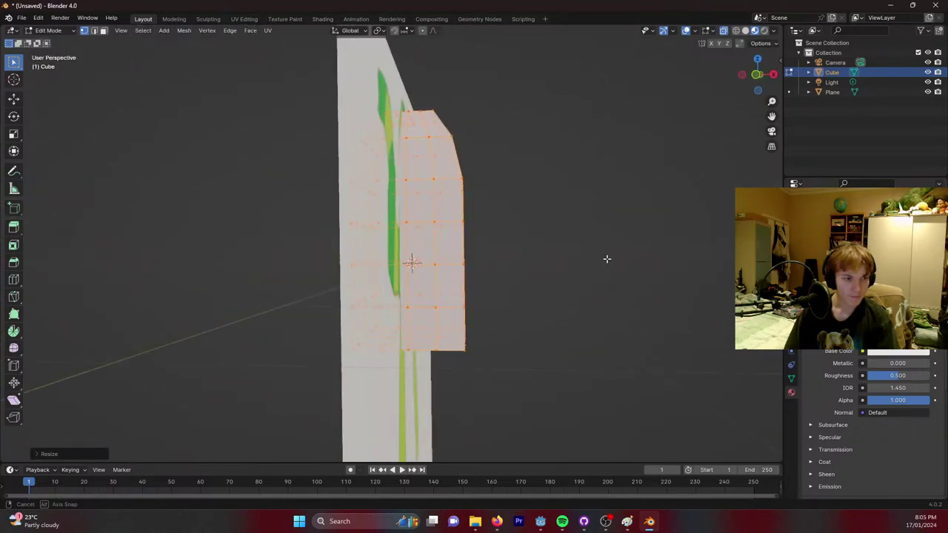
pyautogui.hotkey('alt', 'a')
pyautogui.moveTo(414, 240); pyautogui.dragTo(433, 236, button='middle')
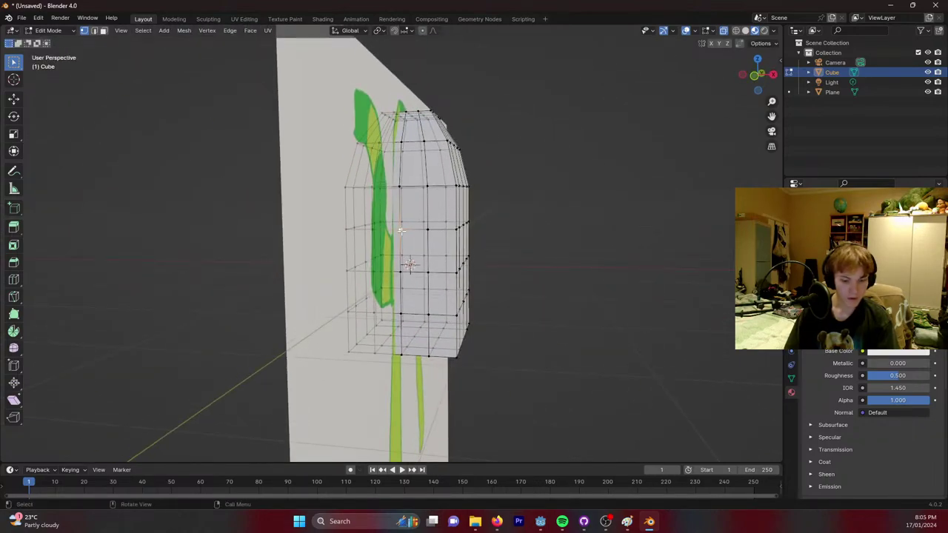
# Delete the selected vertices on the side of the body mesh.
pyautogui.hotkey('ctrl', 'v')
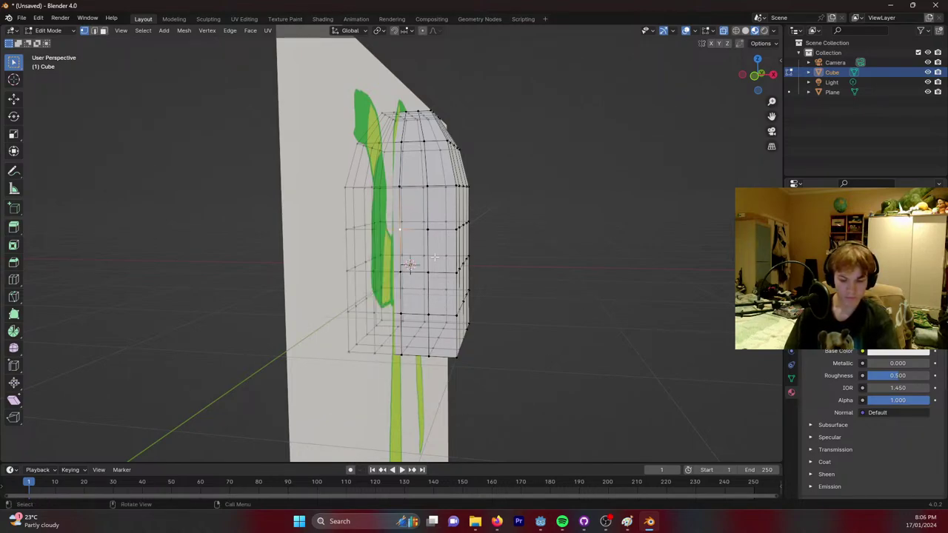
pyautogui.press('x')
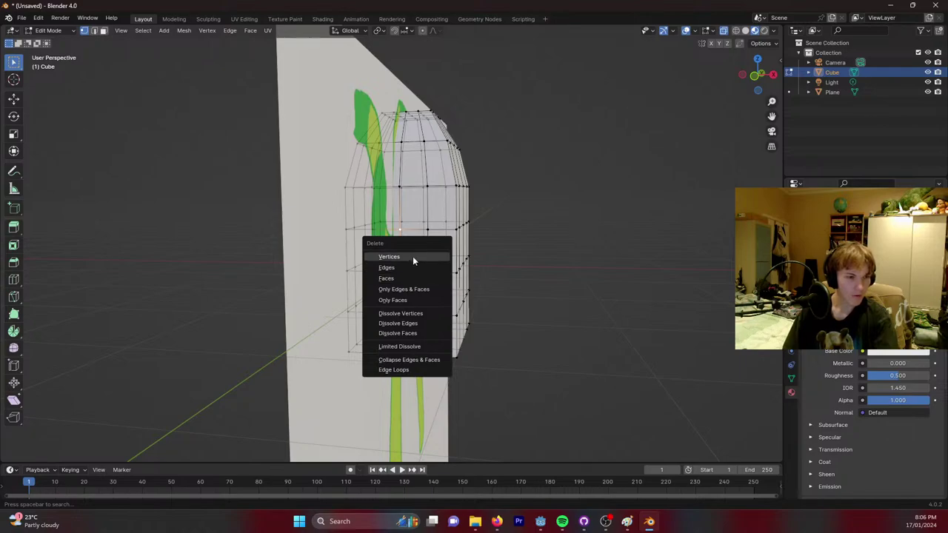
pyautogui.click(412, 256)
pyautogui.moveTo(438, 233); pyautogui.dragTo(335, 169, button='middle')
# Merge the extra vertex pair near the mouth face at its centre.
pyautogui.scroll(3, 393, 222)
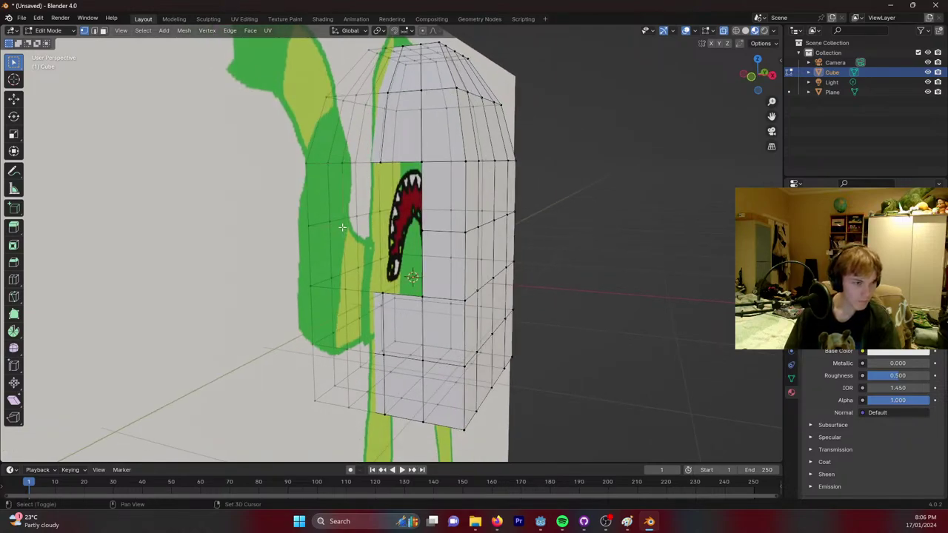
pyautogui.moveTo(383, 169); pyautogui.dragTo(363, 183, button='middle')
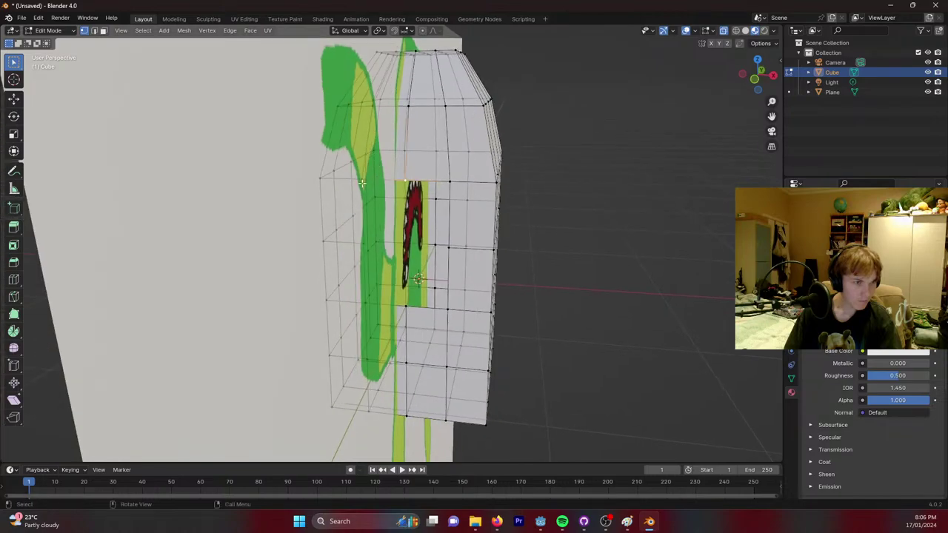
pyautogui.moveTo(420, 234); pyautogui.dragTo(369, 164, button='middle')
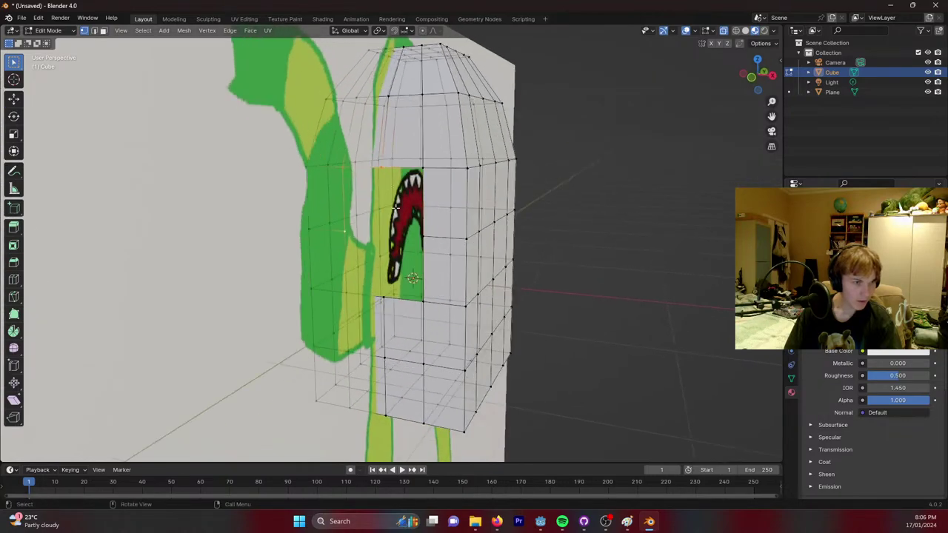
pyautogui.rightClick(369, 164)
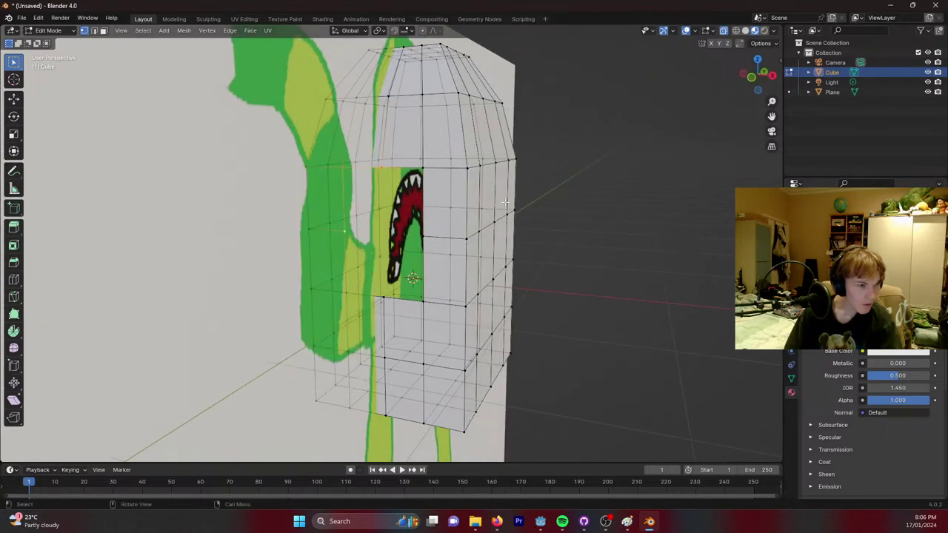
pyautogui.rightClick(478, 224)
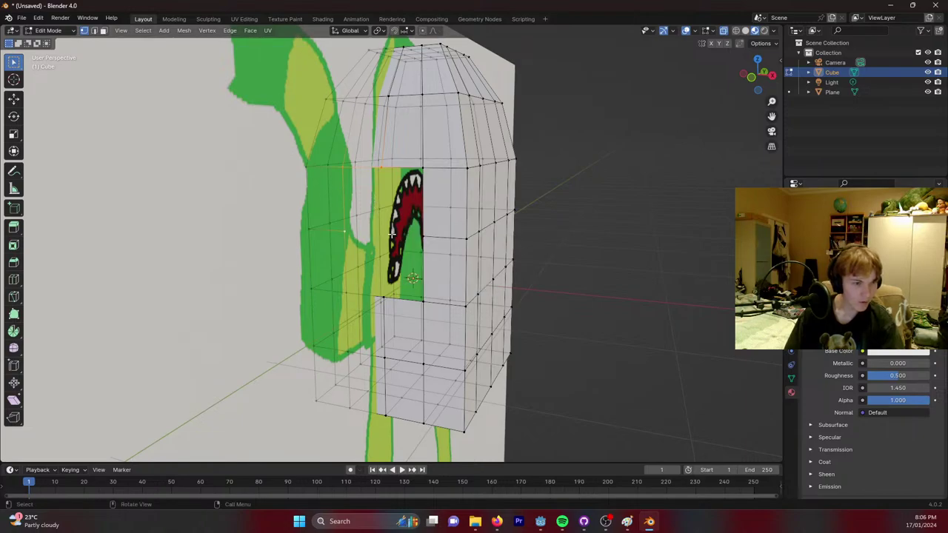
pyautogui.press('m')
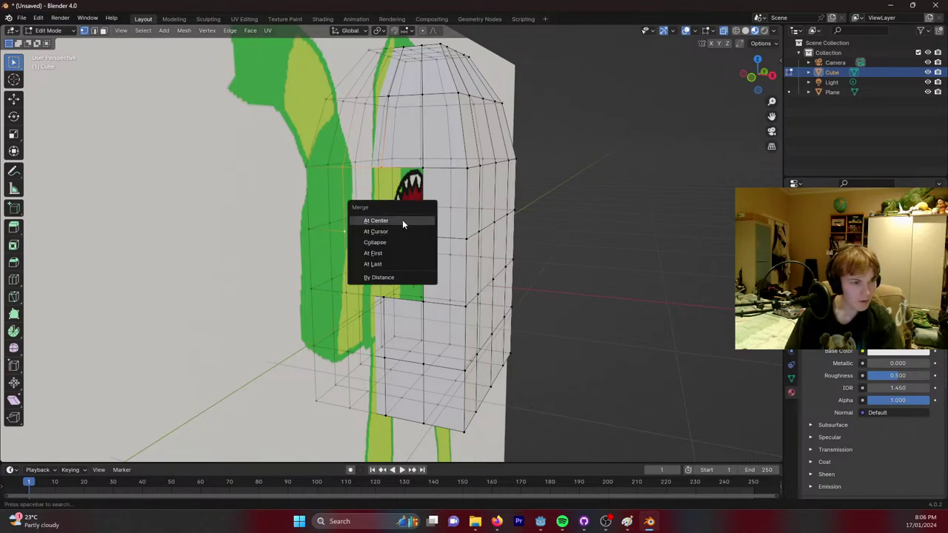
pyautogui.click(402, 219)
pyautogui.moveTo(403, 219); pyautogui.dragTo(482, 190, button='middle')
pyautogui.click(459, 277)
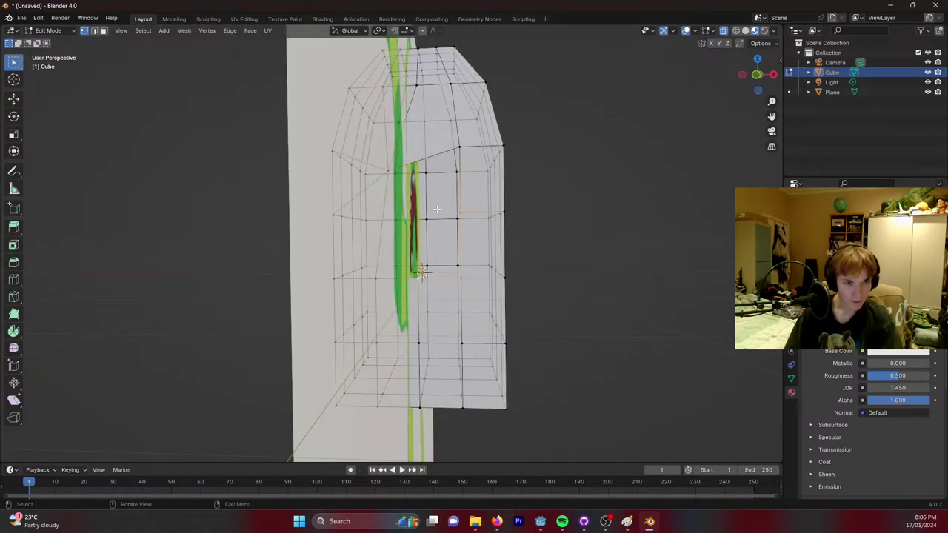
# Merge the remaining stray vertex pairs beside the mouth opening at their centre.
pyautogui.press('m')
pyautogui.click(439, 209)
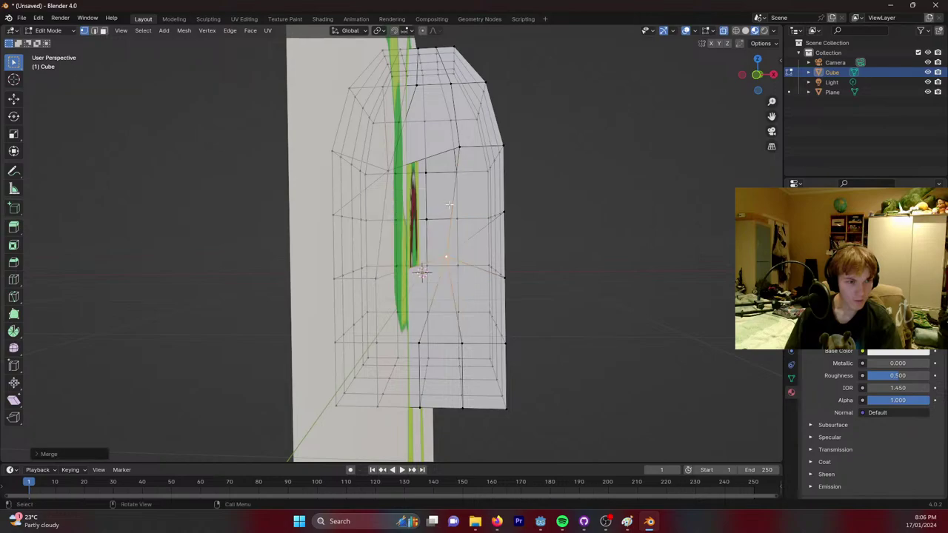
pyautogui.moveTo(438, 209); pyautogui.dragTo(454, 208, button='middle')
pyautogui.press('z')
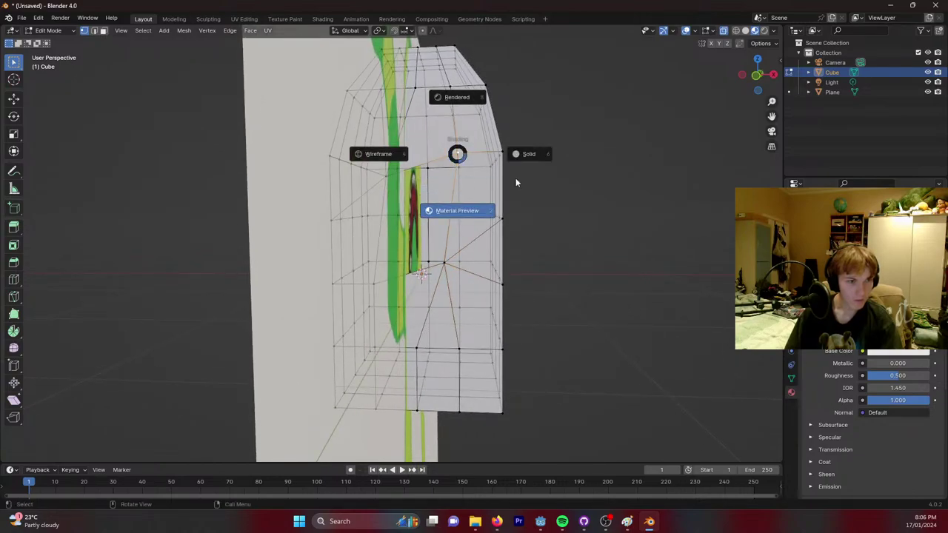
pyautogui.click(478, 191)
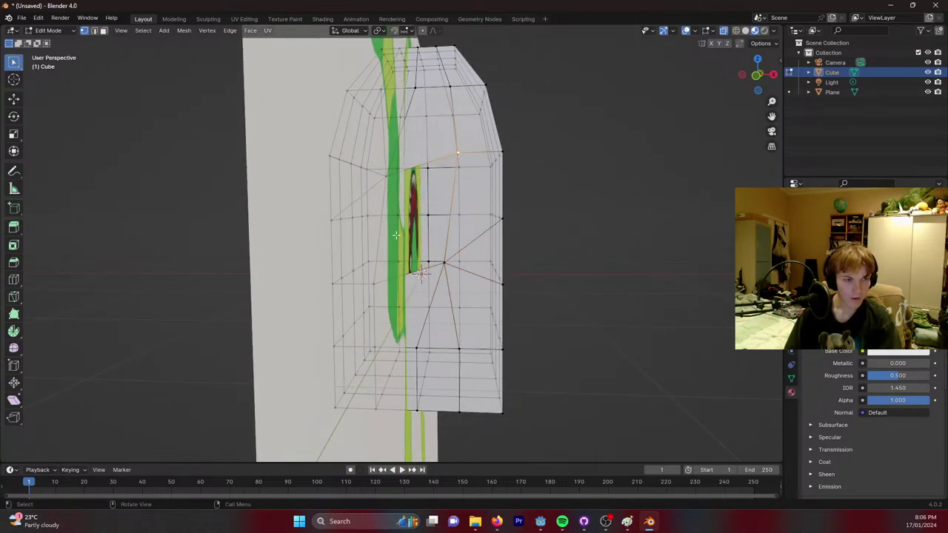
pyautogui.click(375, 283)
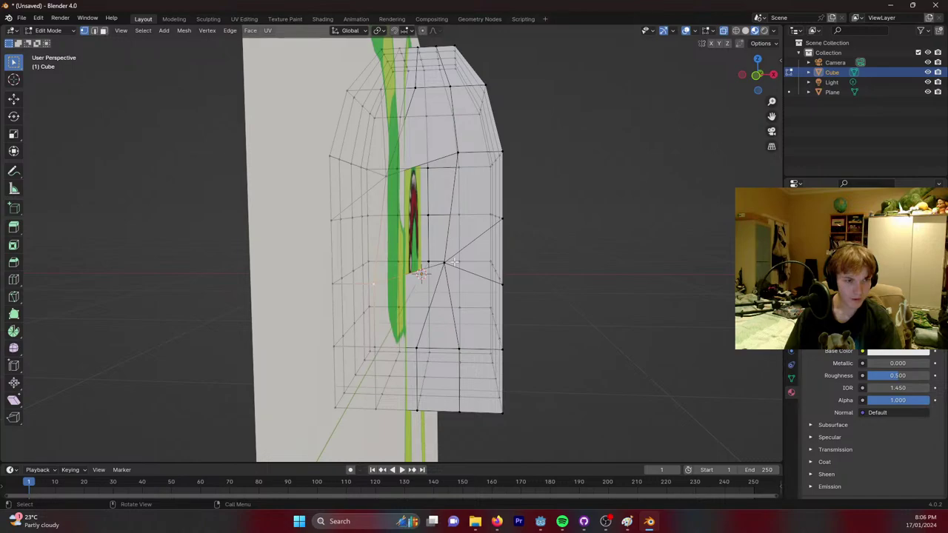
pyautogui.keyDown('shift'); pyautogui.click(443, 263); pyautogui.keyUp('shift')
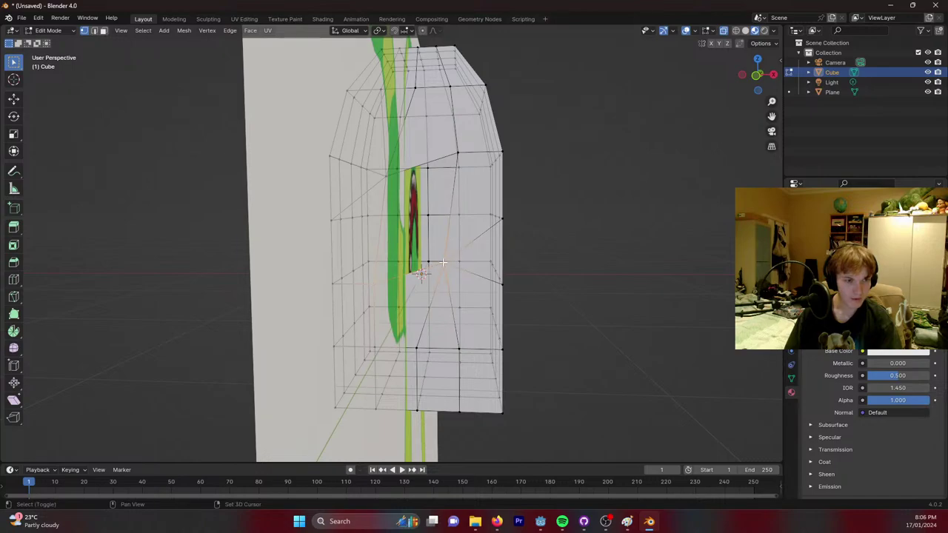
pyautogui.press('m')
pyautogui.click(378, 178)
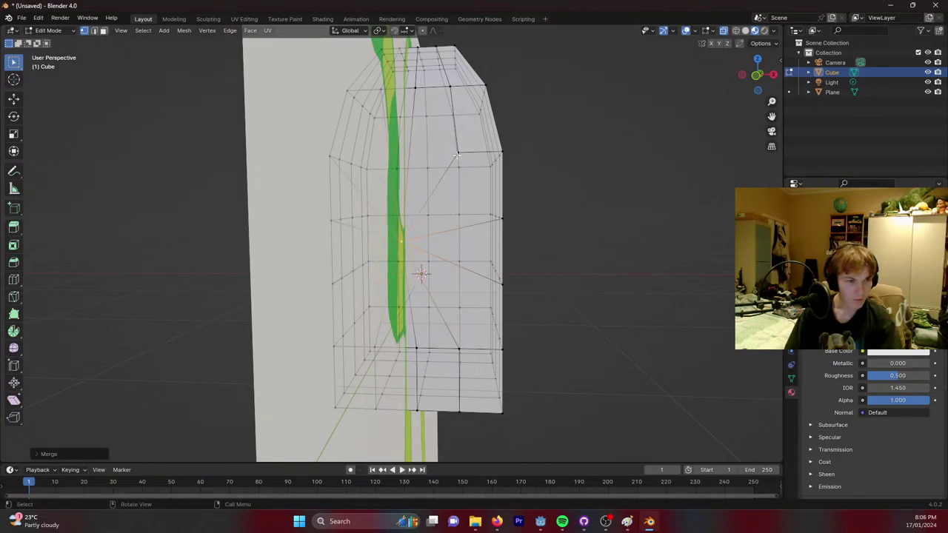
# Fill the two holes left beside the mouth opening with F.
pyautogui.click(457, 155)
pyautogui.moveTo(401, 239); pyautogui.dragTo(437, 223, button='middle')
pyautogui.press('f')
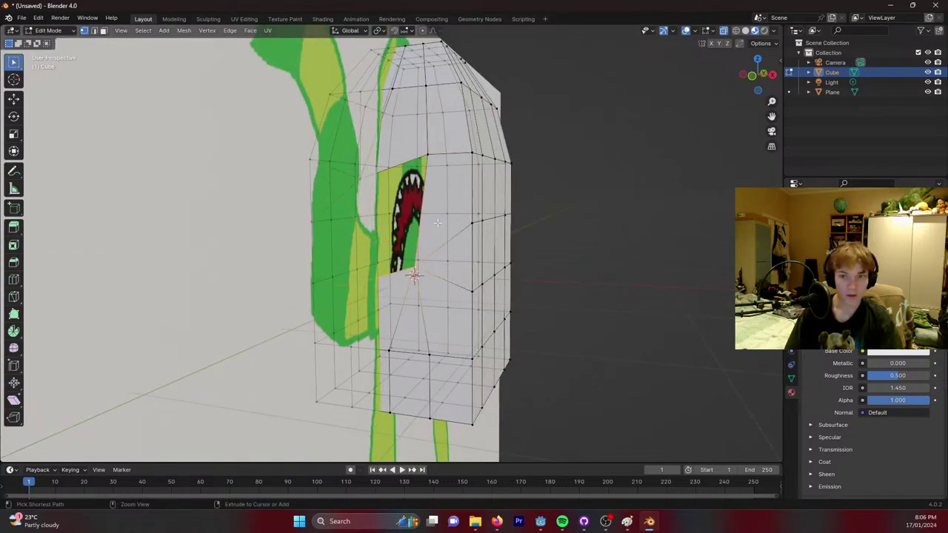
pyautogui.press('f')
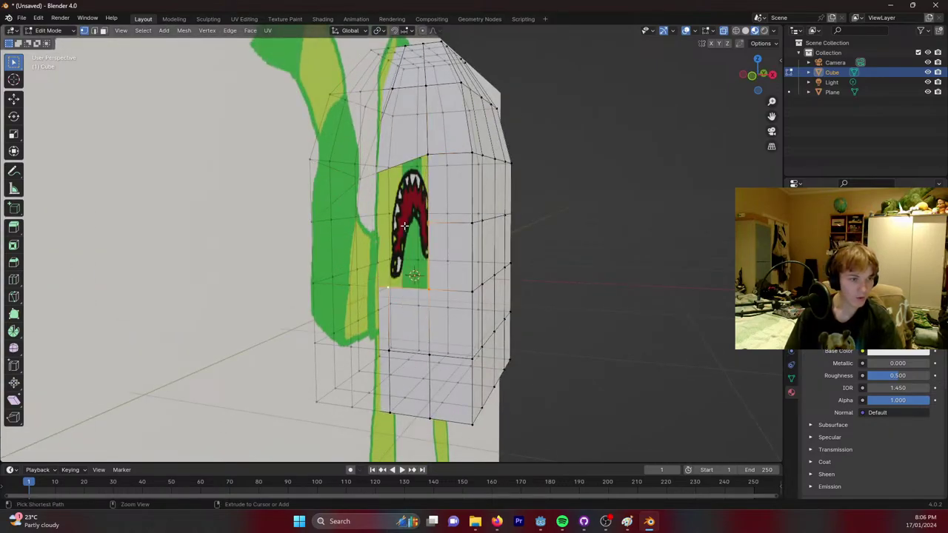
# Fill the mouth area's corner triangles and select the diamond's left, top and right vertices.
pyautogui.keyDown('ctrl'); pyautogui.click(399, 191); pyautogui.keyUp('ctrl')
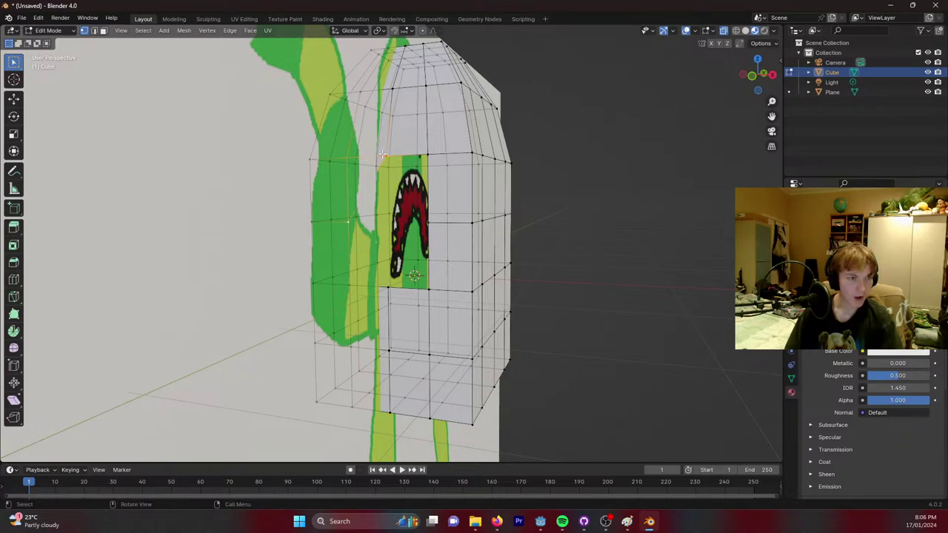
pyautogui.keyDown('shift'); pyautogui.click(429, 222); pyautogui.keyUp('shift')
pyautogui.press('f')
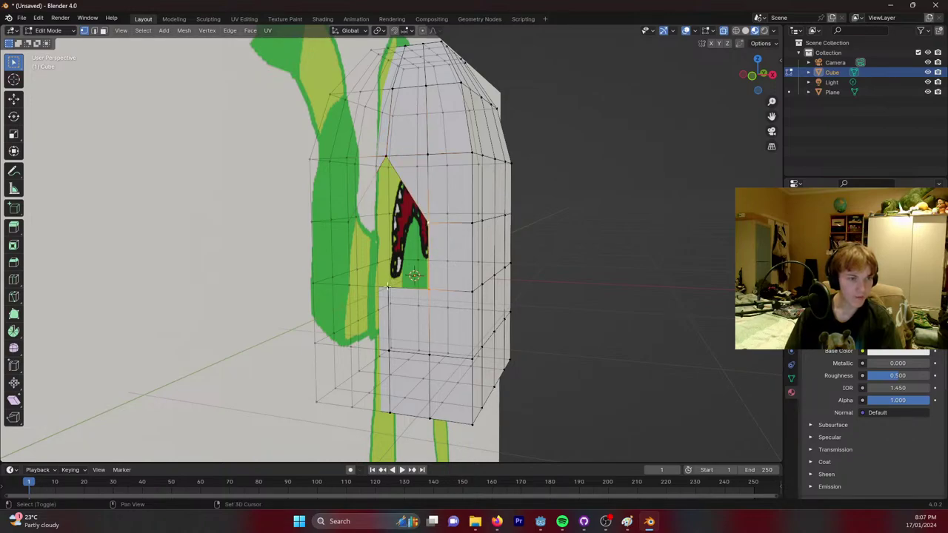
pyautogui.keyDown('shift'); pyautogui.click(387, 289); pyautogui.keyUp('shift')
pyautogui.press('f')
pyautogui.click(350, 287)
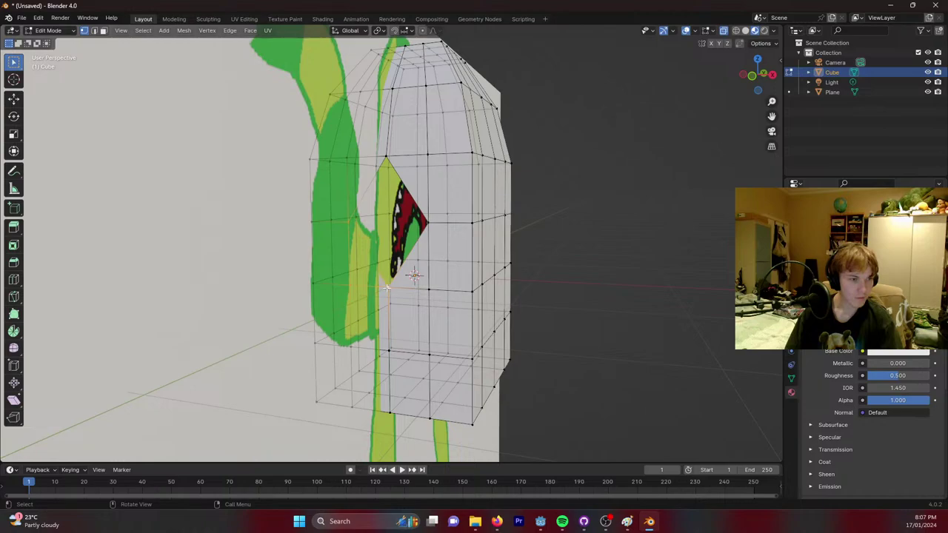
pyautogui.keyDown('shift'); pyautogui.click(386, 159); pyautogui.keyUp('shift')
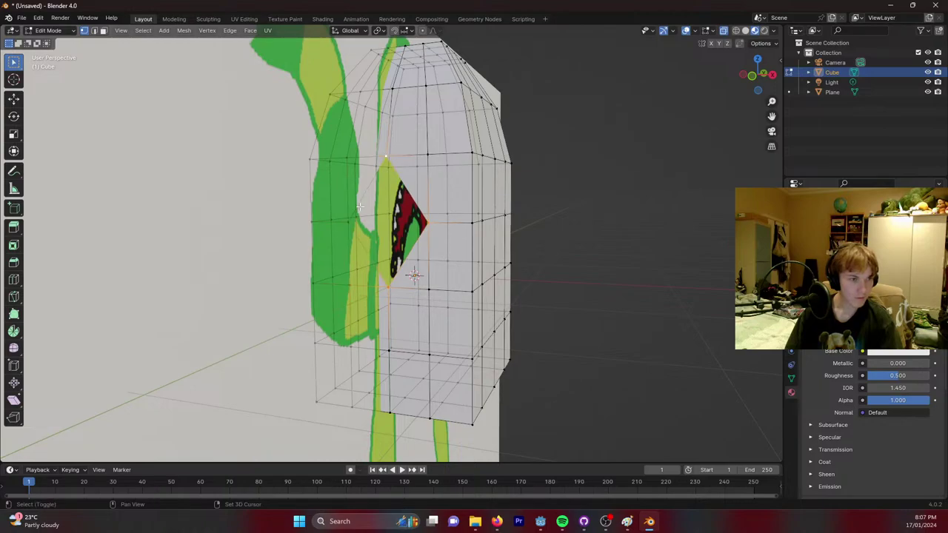
# Make one diamond face from the corners and extrude it outward as an arm stub.
pyautogui.press('f')
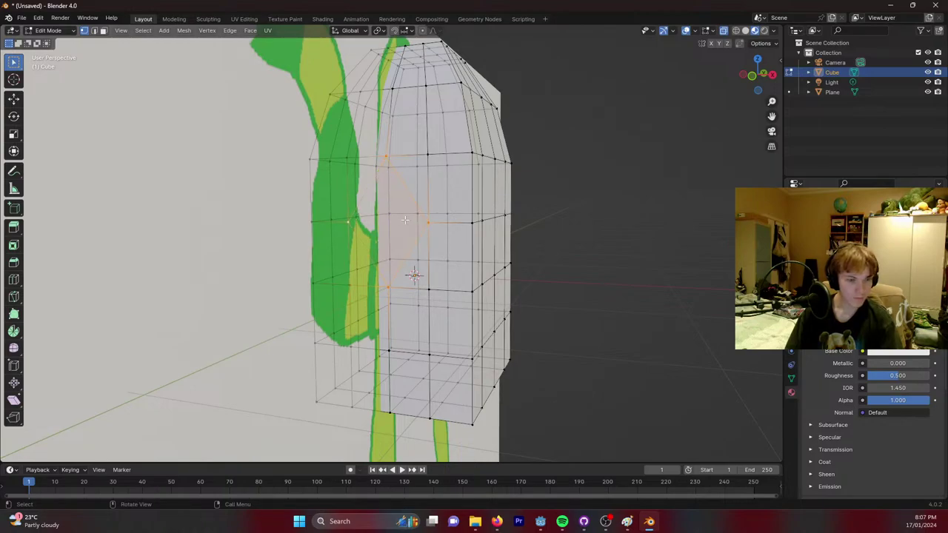
pyautogui.press('e')
pyautogui.click(356, 237)
pyautogui.moveTo(356, 237)
pyautogui.mouseDown(button='middle')
pyautogui.moveTo(372, 231)
pyautogui.moveTo(354, 221)
pyautogui.mouseUp(button='middle')
pyautogui.moveTo(252, 160); pyautogui.dragTo(288, 182, button='middle')
# Lower an edge and raise a vertex at the arm stub's end along Z.
pyautogui.click(289, 182)
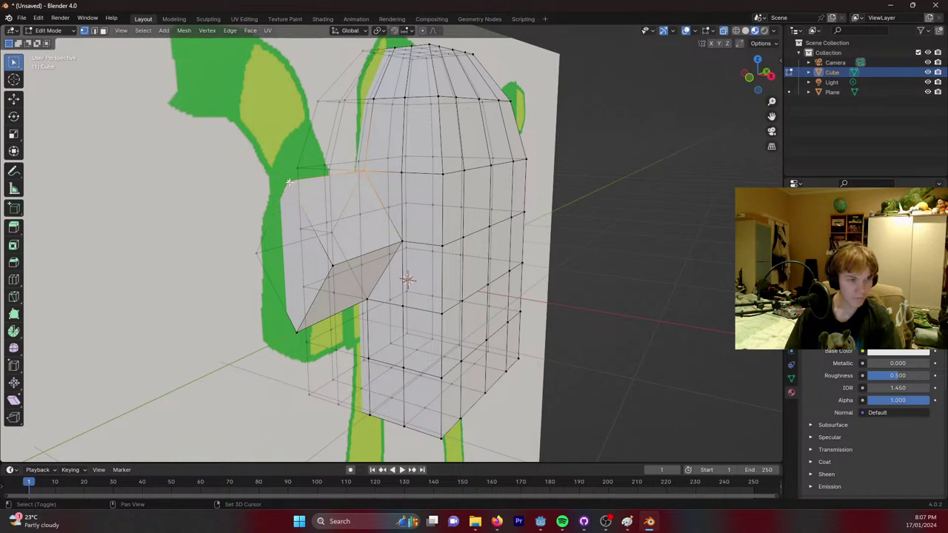
pyautogui.press('g')
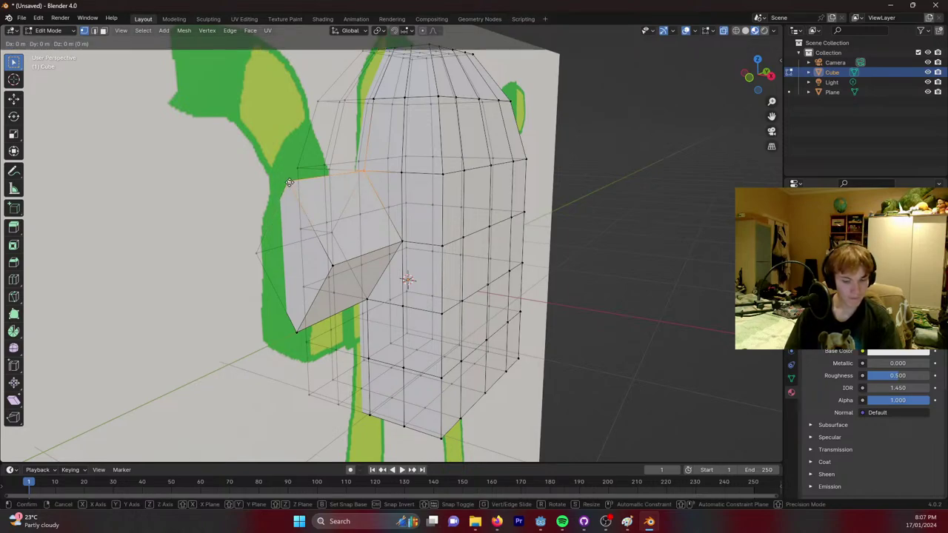
pyautogui.press('z')
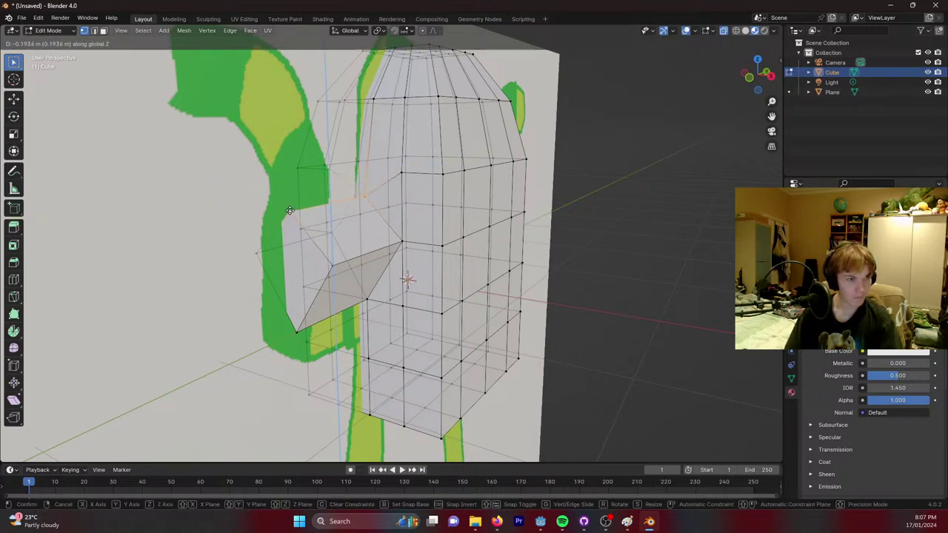
pyautogui.click(291, 216)
pyautogui.click(365, 297)
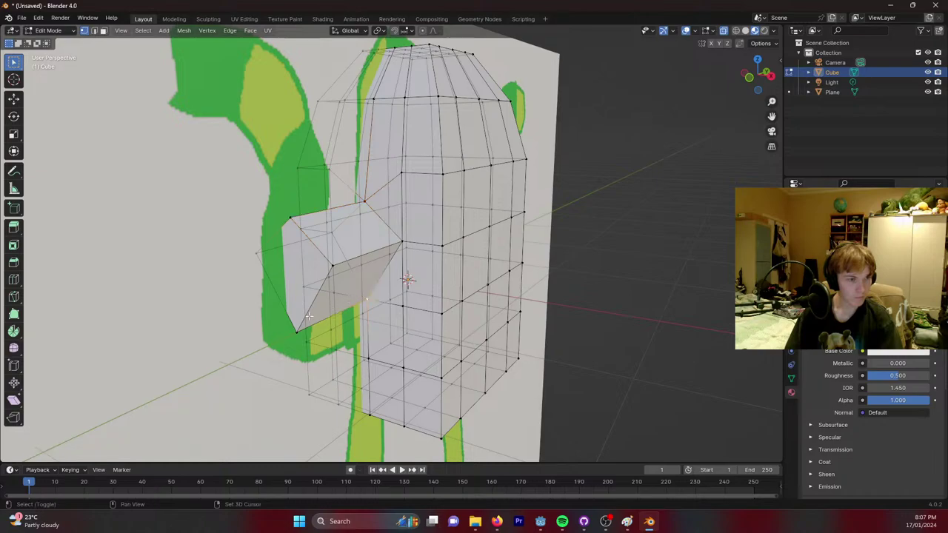
pyautogui.press('g')
pyautogui.press('z')
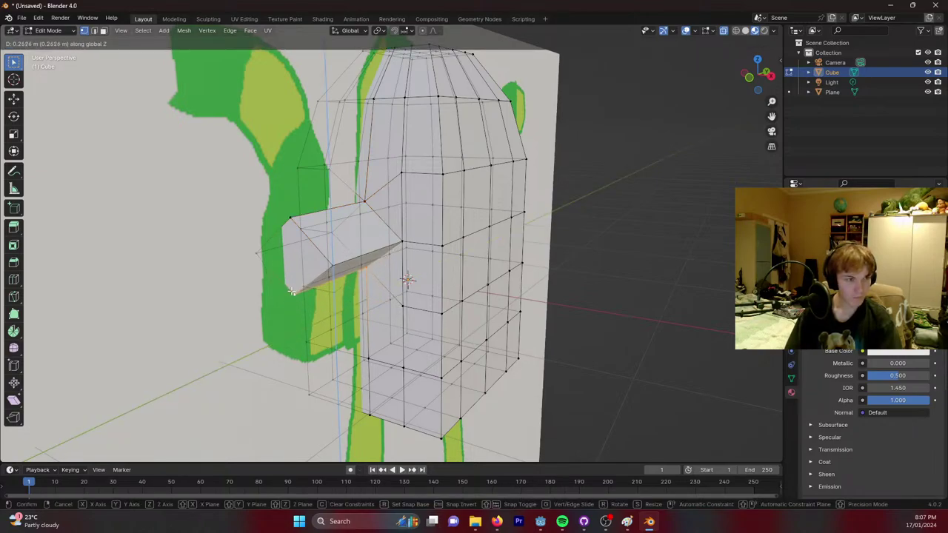
pyautogui.click(292, 292)
# Reposition the arm stub's end vertices along the X axis.
pyautogui.moveTo(292, 291); pyautogui.dragTo(406, 236, button='middle')
pyautogui.press('g')
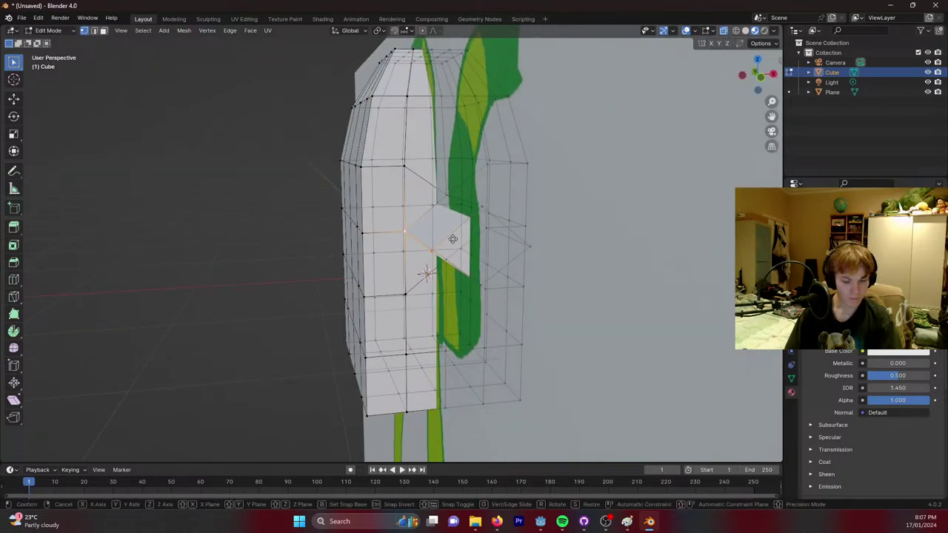
pyautogui.press('y')
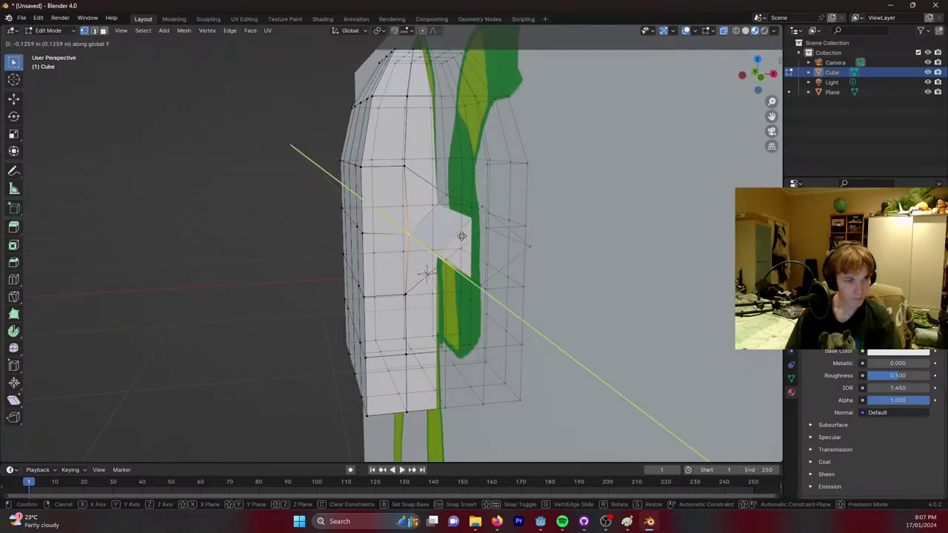
pyautogui.press('x')
pyautogui.click(508, 237)
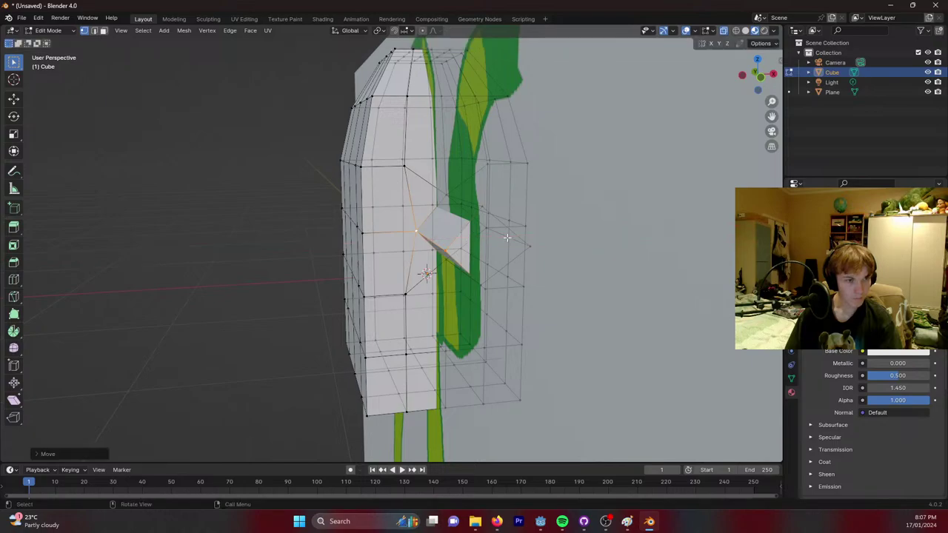
pyautogui.moveTo(507, 237); pyautogui.dragTo(419, 247, button='middle')
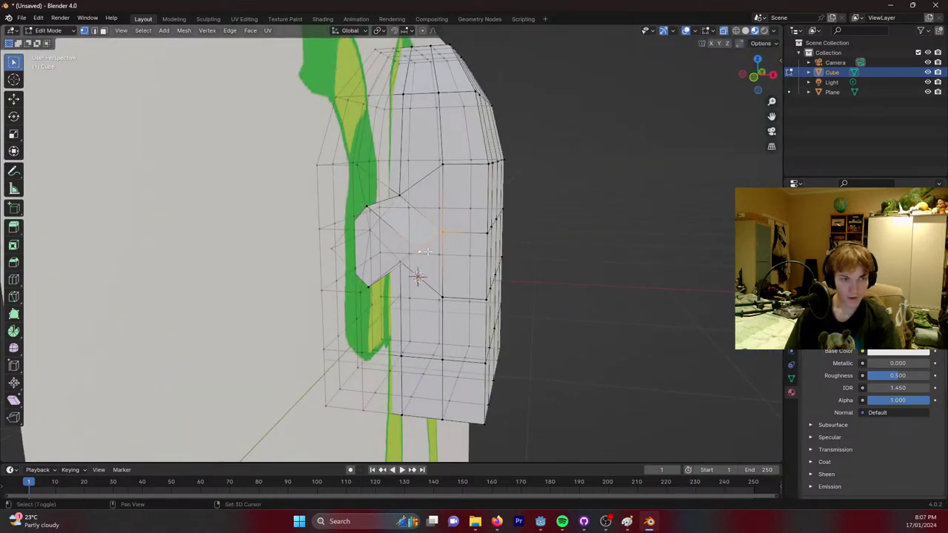
pyautogui.press('g')
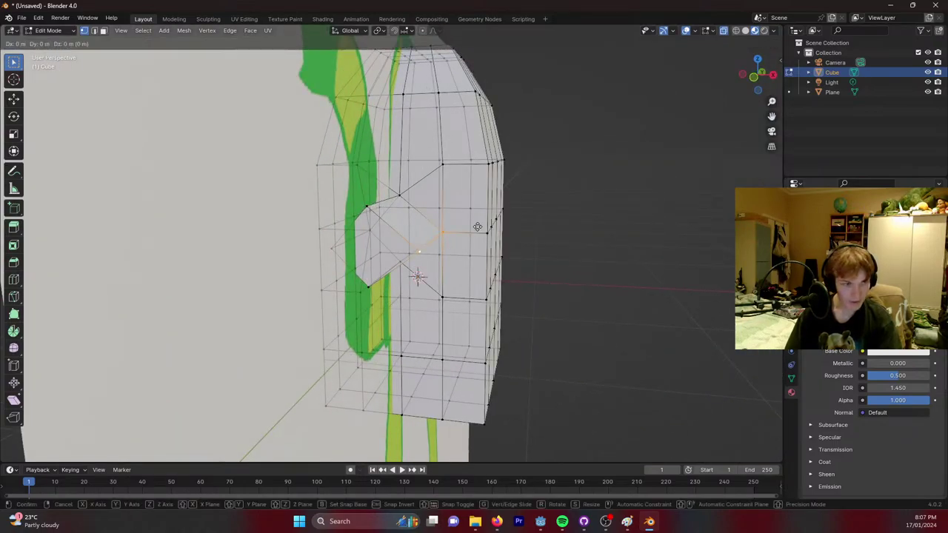
pyautogui.press('y')
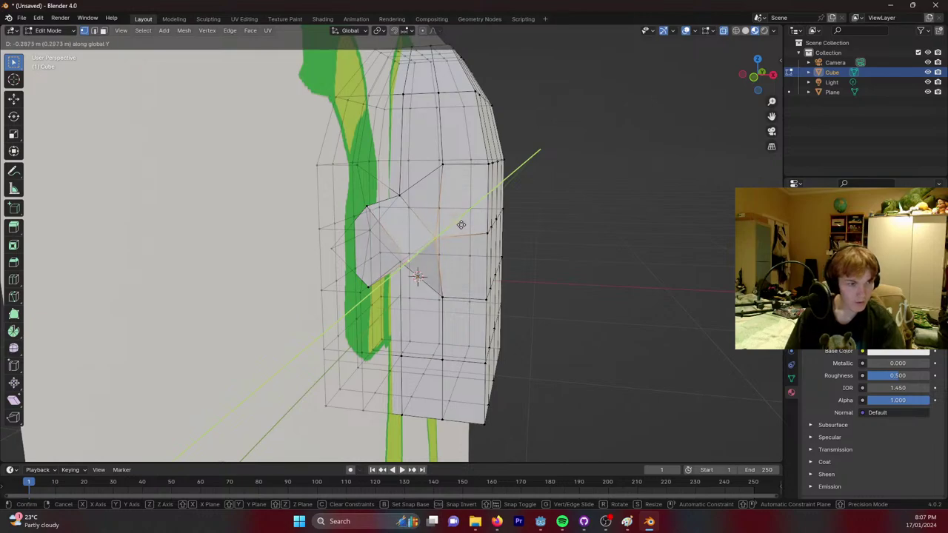
pyautogui.press('z')
pyautogui.press('x')
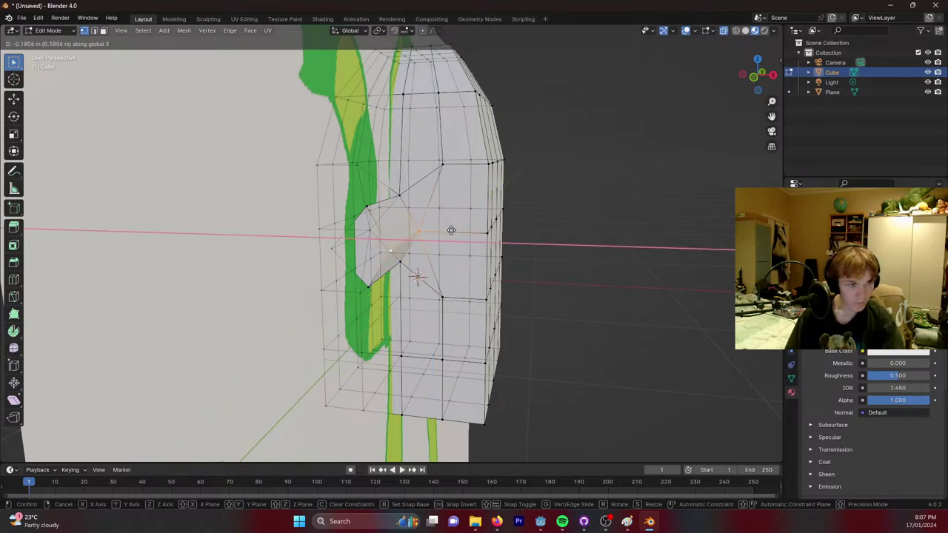
pyautogui.click(465, 232)
# Extrude the stub end outward into an arm and tilt its end face around X.
pyautogui.moveTo(465, 232); pyautogui.dragTo(284, 242, button='middle')
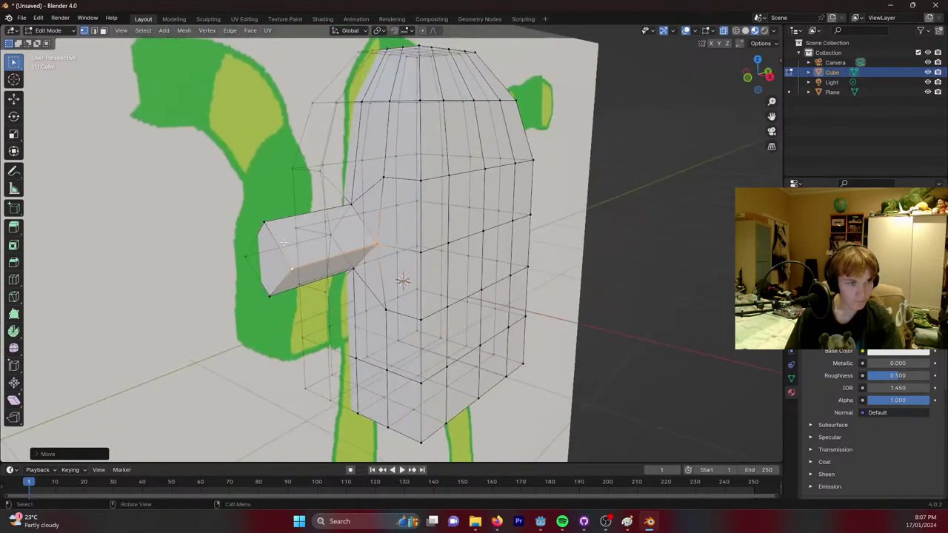
pyautogui.click(248, 251)
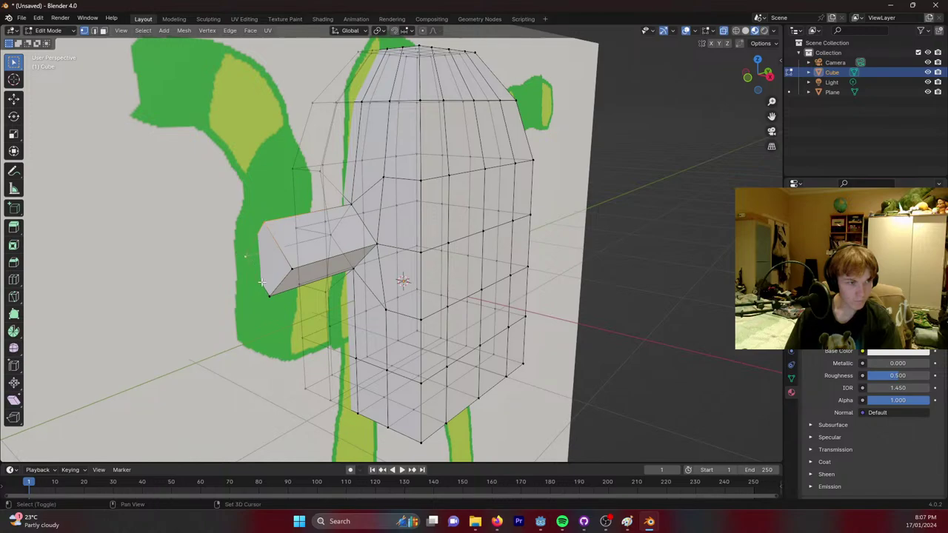
pyautogui.keyDown('shift'); pyautogui.click(289, 270); pyautogui.keyUp('shift')
pyautogui.press('e')
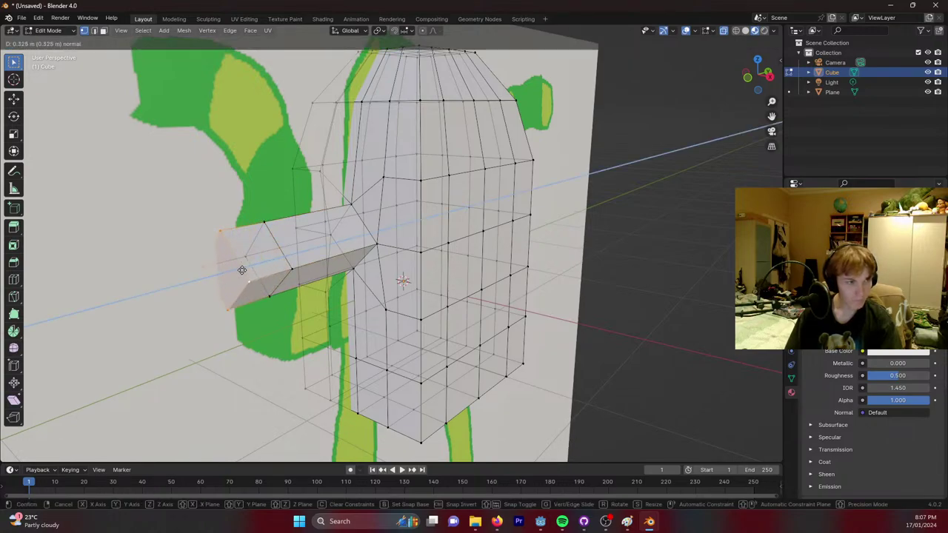
pyautogui.click(234, 274)
pyautogui.press('r')
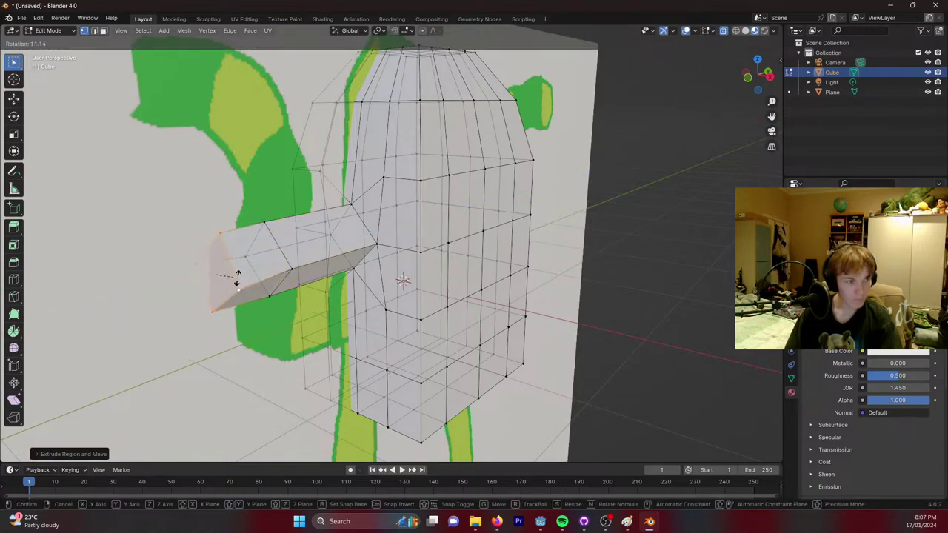
pyautogui.press('x')
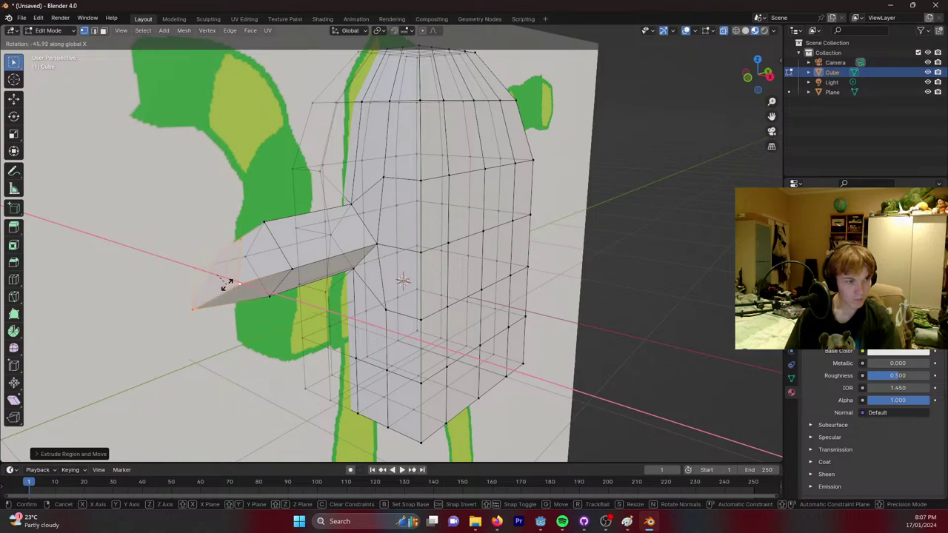
pyautogui.click(226, 282)
# Extrude and rotate further arm segments so the arm bends upward at the elbow.
pyautogui.moveTo(226, 282); pyautogui.dragTo(272, 217, button='middle')
pyautogui.press('e')
pyautogui.click(212, 192)
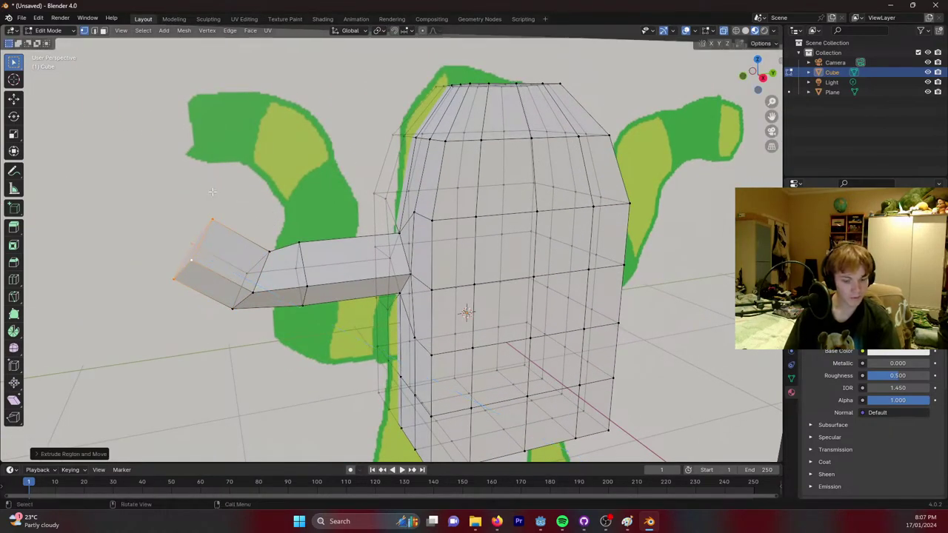
pyautogui.press('r')
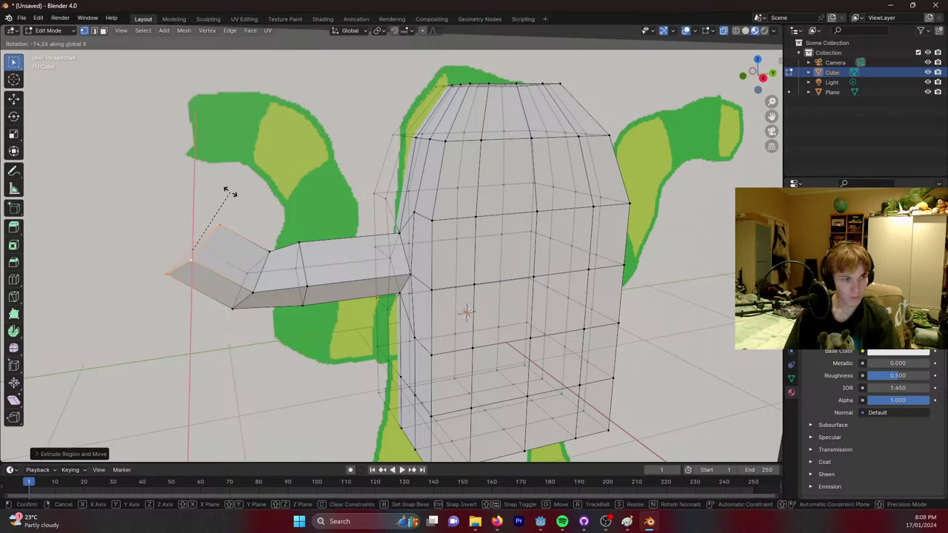
pyautogui.click(250, 206)
pyautogui.press('e')
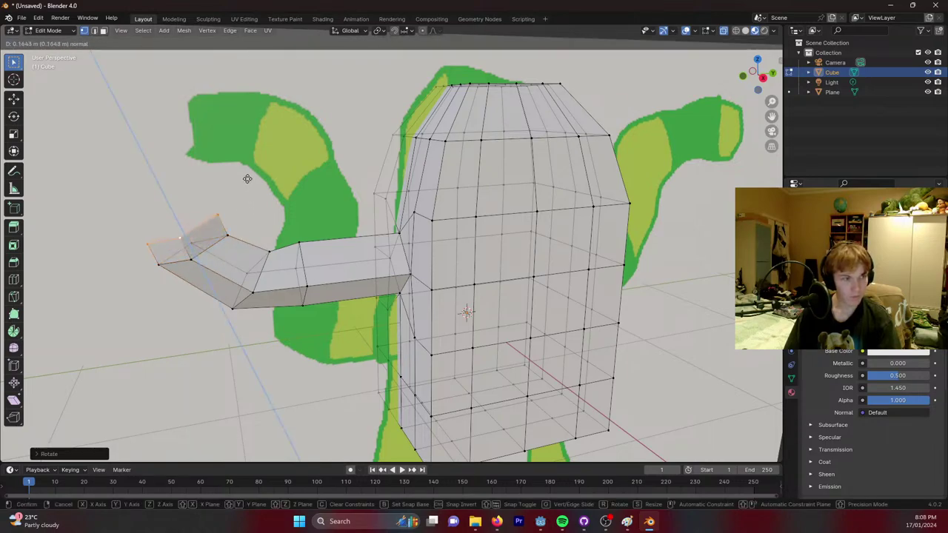
pyautogui.click(234, 113)
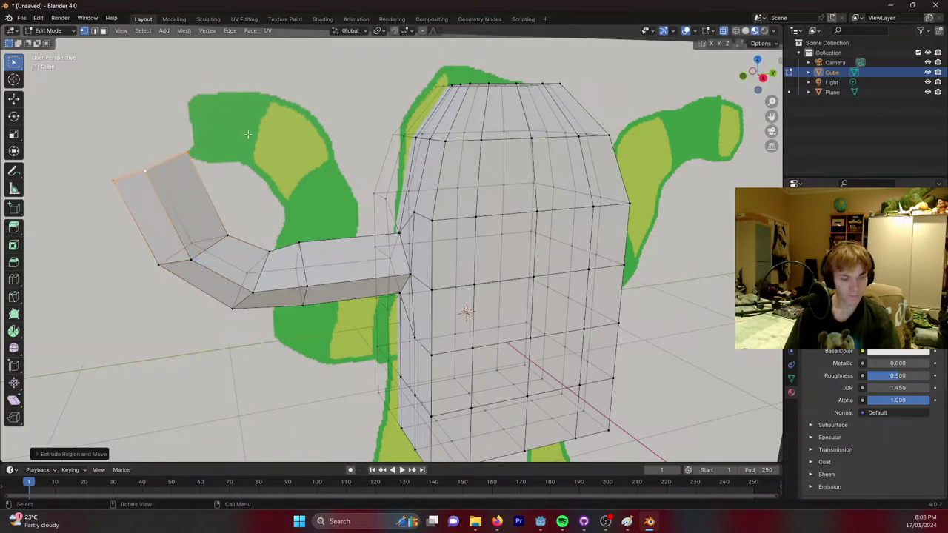
pyautogui.press('e')
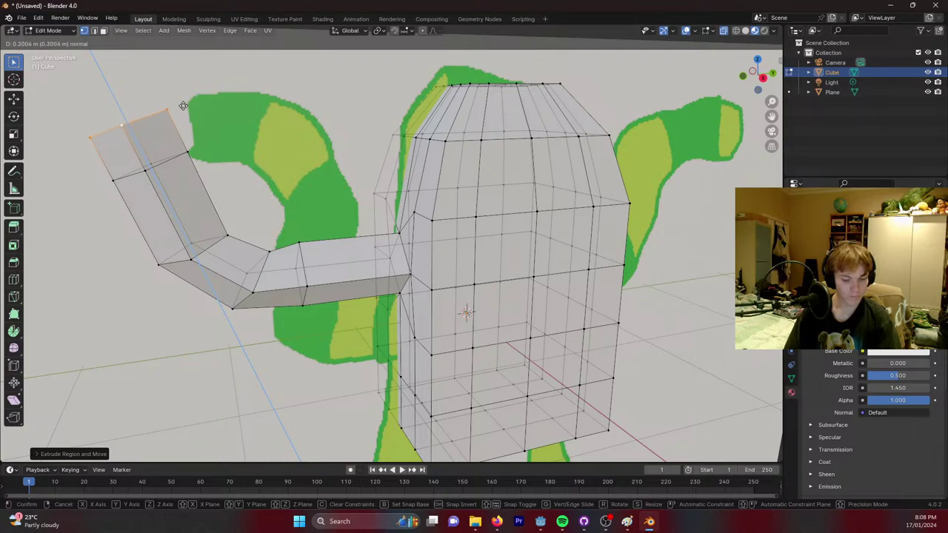
pyautogui.click(183, 106)
pyautogui.press('r')
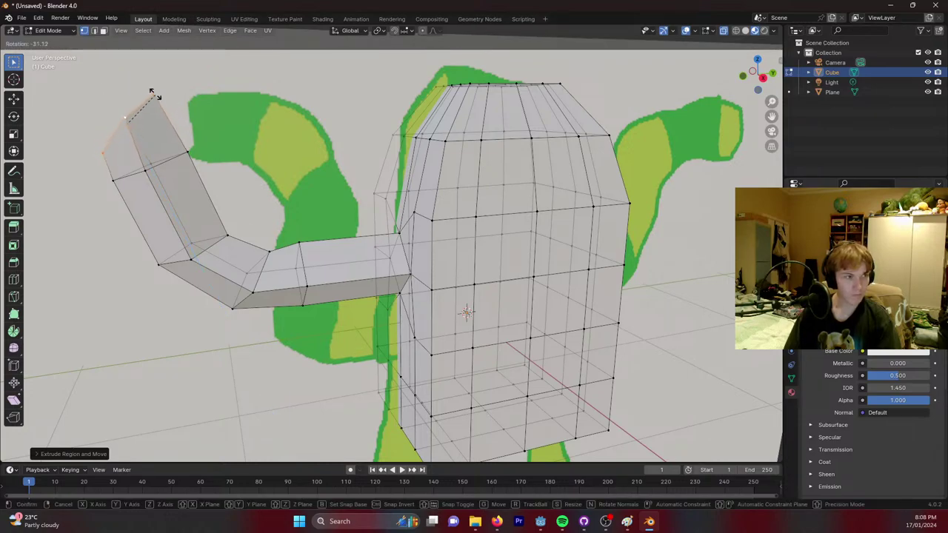
pyautogui.click(150, 97)
# Extrude the arm's tip and scale it down to taper.
pyautogui.moveTo(293, 167); pyautogui.dragTo(312, 164, button='middle')
pyautogui.press('e')
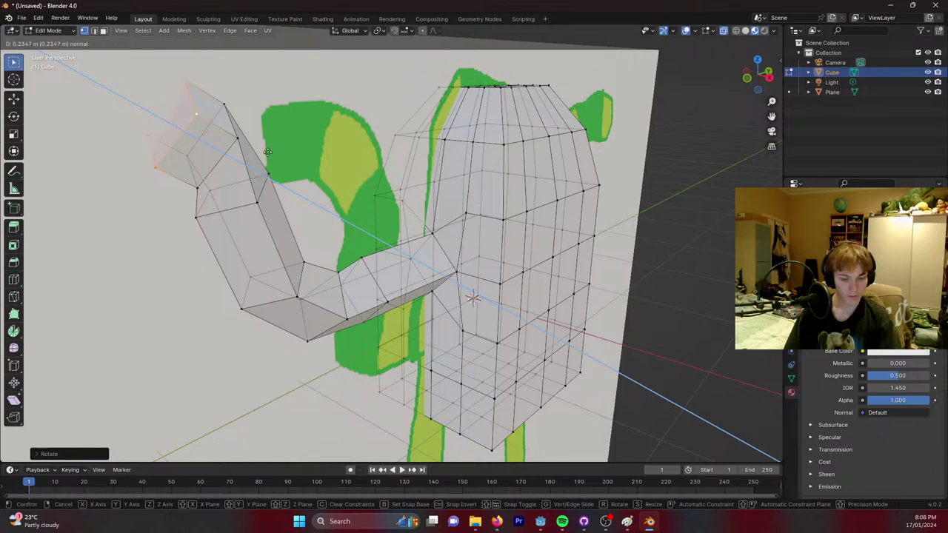
pyautogui.click(270, 153)
pyautogui.press('s')
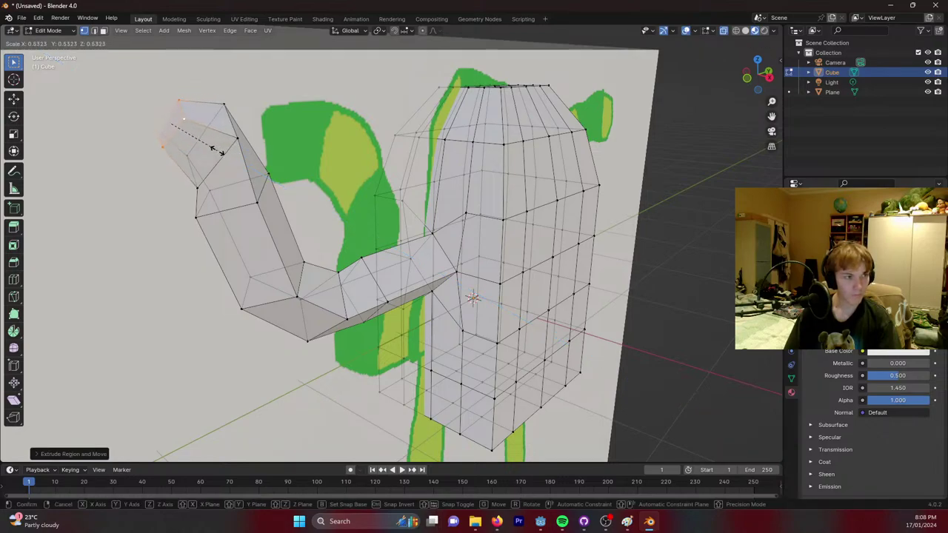
pyautogui.click(215, 152)
# Move the selected arm geometry vertically along Z to adjust its height.
pyautogui.moveTo(215, 152); pyautogui.dragTo(274, 225, button='middle')
pyautogui.scroll(3, 260, 159)
pyautogui.press('g')
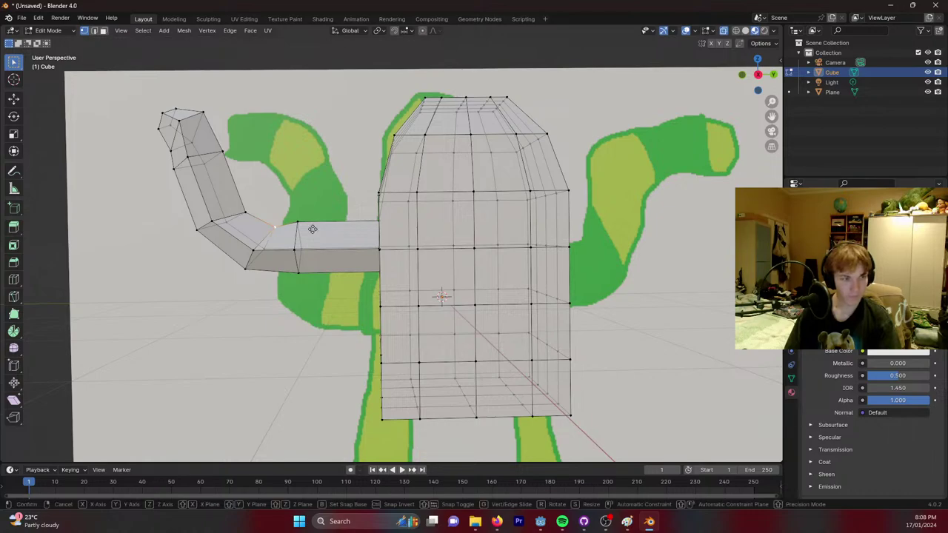
pyautogui.press('z')
pyautogui.click(311, 224)
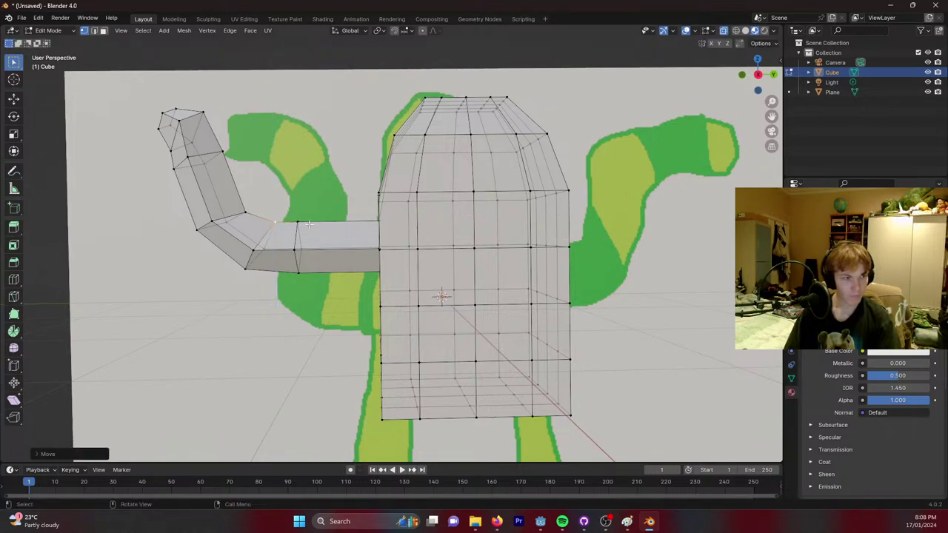
pyautogui.moveTo(450, 230); pyautogui.dragTo(365, 279, button='middle')
pyautogui.scroll(4, 350, 254)
# Delete a vertex on the body's side to open a hole.
pyautogui.click(348, 280)
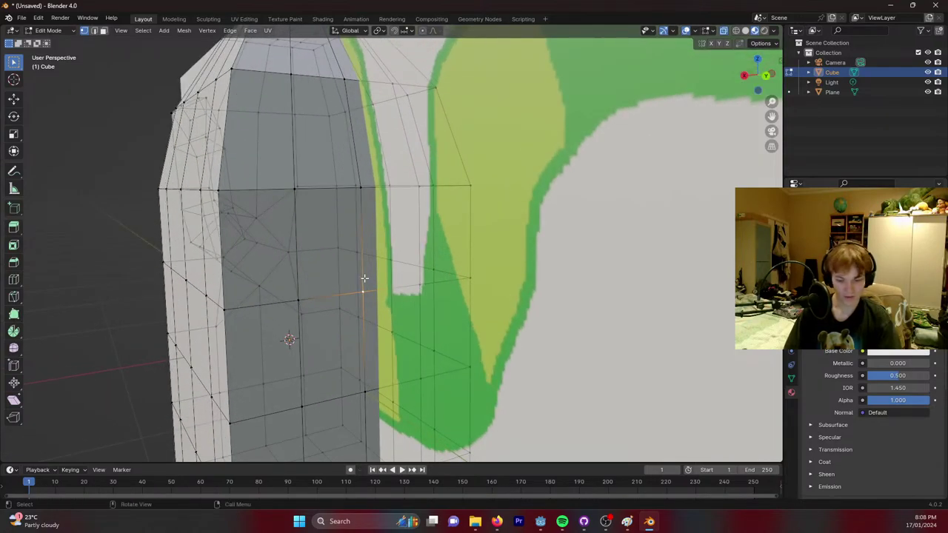
pyautogui.press('x')
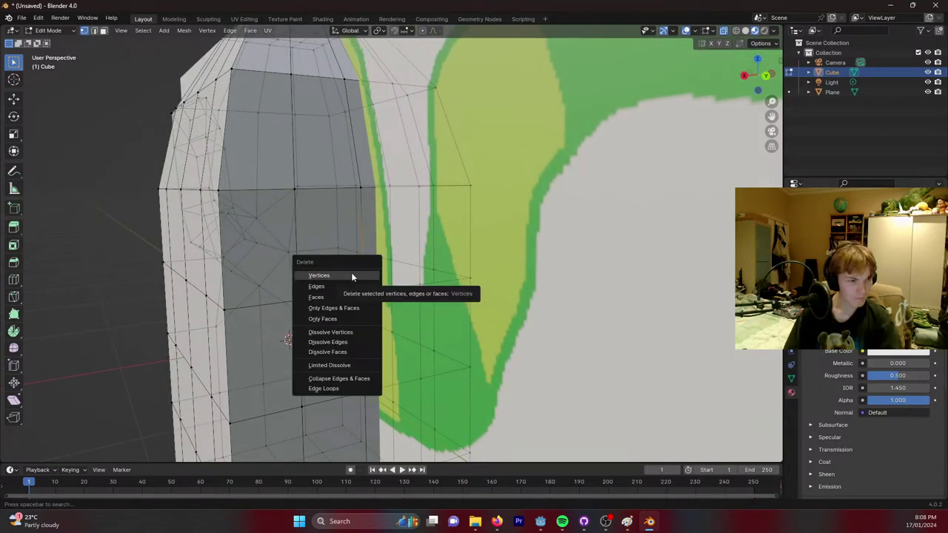
pyautogui.click(351, 275)
pyautogui.moveTo(351, 275); pyautogui.dragTo(345, 184, button='middle')
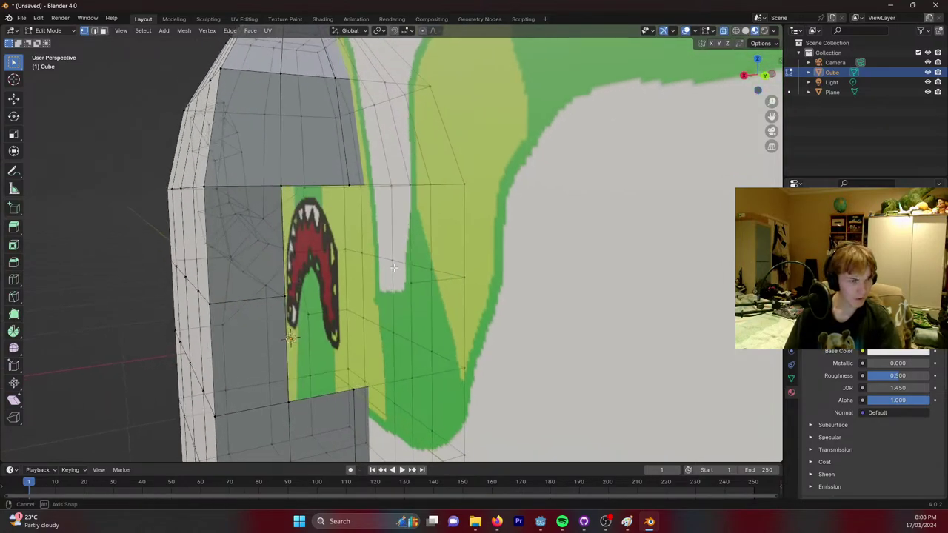
# Fill a face between three corner vertices of the hole.
pyautogui.click(349, 185)
pyautogui.moveTo(362, 187); pyautogui.dragTo(348, 191, button='middle')
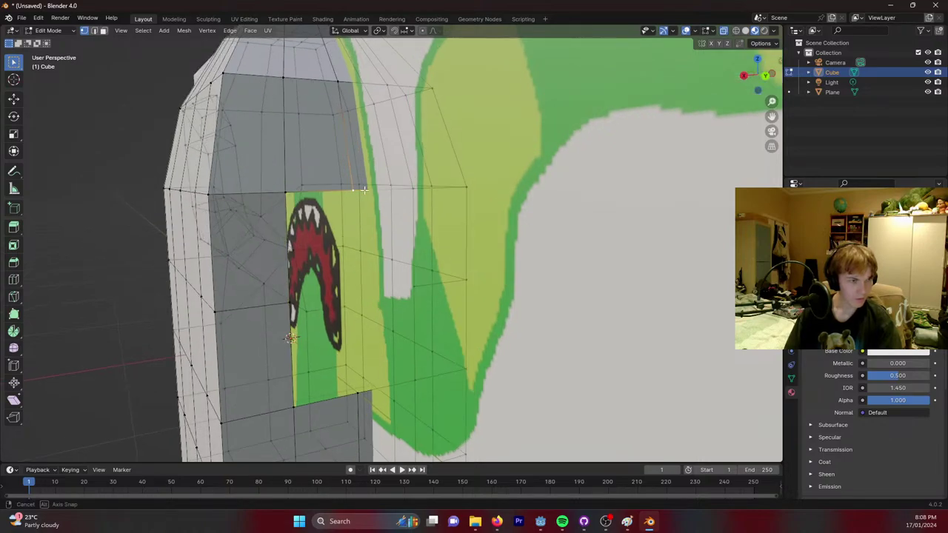
pyautogui.keyDown('shift'); pyautogui.click(283, 192); pyautogui.keyUp('shift')
pyautogui.keyDown('shift'); pyautogui.click(288, 303); pyautogui.keyUp('shift')
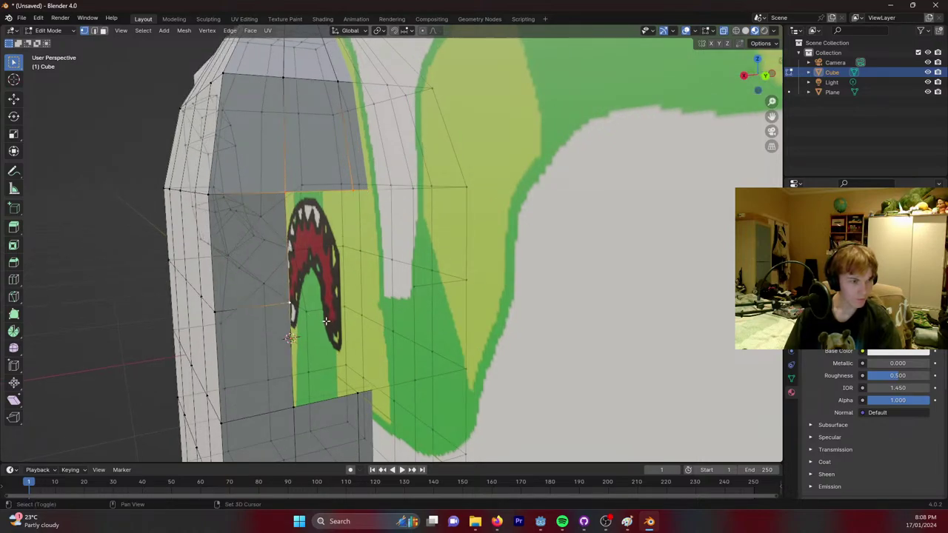
pyautogui.moveTo(287, 304); pyautogui.dragTo(319, 259, button='middle')
pyautogui.press('f')
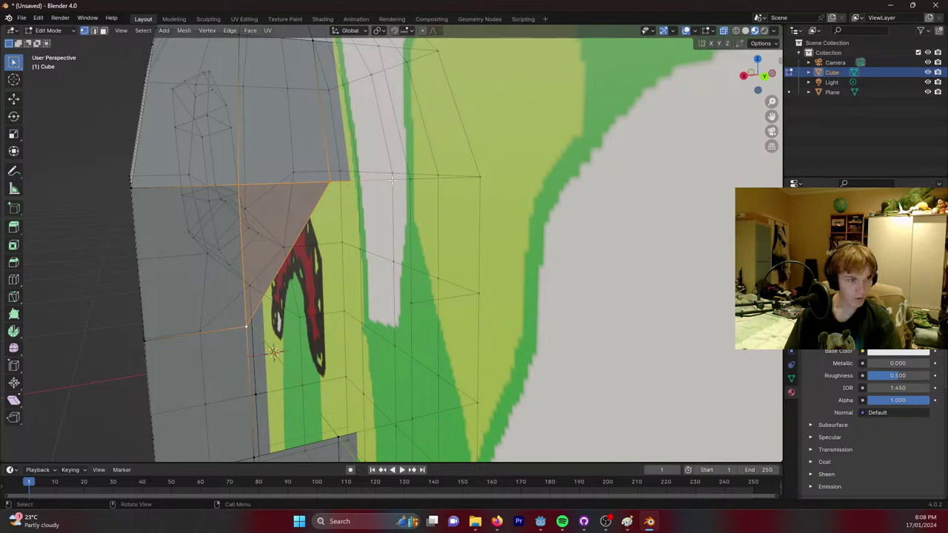
pyautogui.hotkey('alt', 'a')
# Patch the area below the hole with a triangle face from three vertices.
pyautogui.moveTo(335, 180); pyautogui.dragTo(273, 211, button='middle')
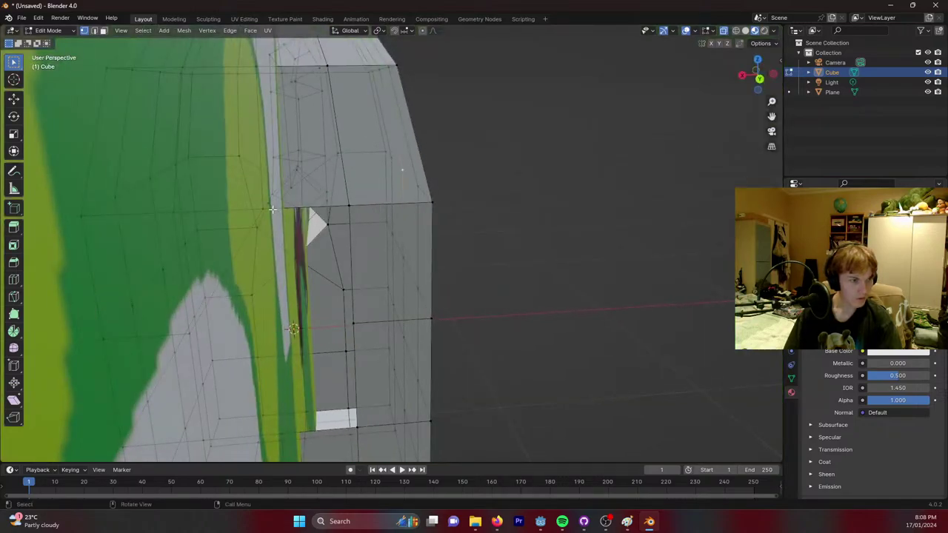
pyautogui.keyDown('alt'); pyautogui.keyDown('shift'); pyautogui.click(354, 245); pyautogui.keyUp('shift'); pyautogui.keyUp('alt')
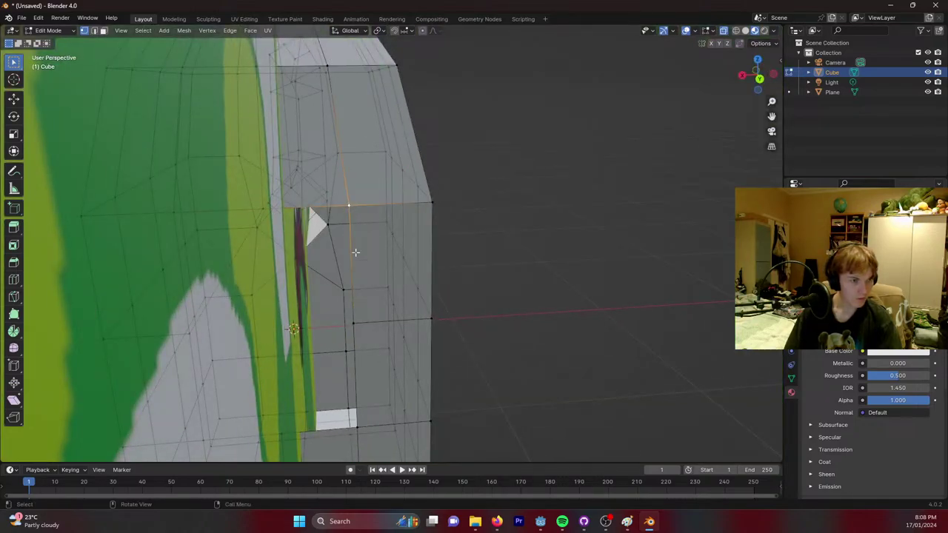
pyautogui.keyDown('alt'); pyautogui.keyDown('shift'); pyautogui.click(353, 314); pyautogui.keyUp('shift'); pyautogui.keyUp('alt')
pyautogui.keyDown('alt'); pyautogui.keyDown('shift'); pyautogui.click(322, 256); pyautogui.keyUp('shift'); pyautogui.keyUp('alt')
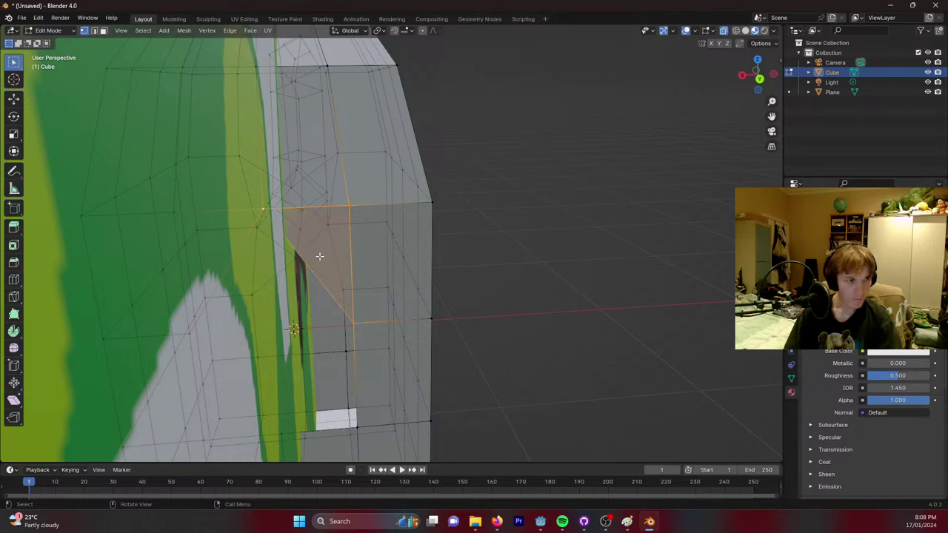
pyautogui.moveTo(322, 255); pyautogui.dragTo(323, 228, button='middle')
pyautogui.click(285, 362)
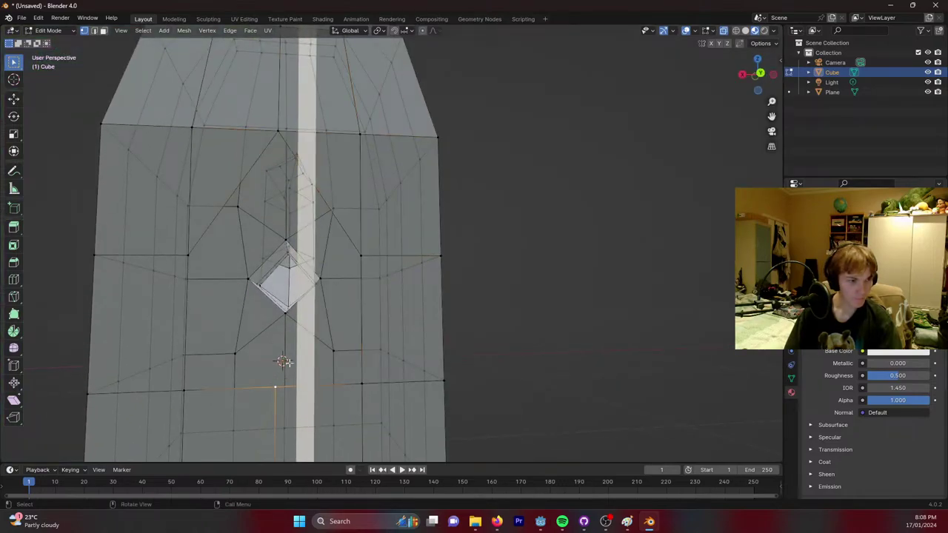
pyautogui.keyDown('shift'); pyautogui.click(362, 268); pyautogui.keyUp('shift')
pyautogui.keyDown('shift'); pyautogui.click(359, 384); pyautogui.keyUp('shift')
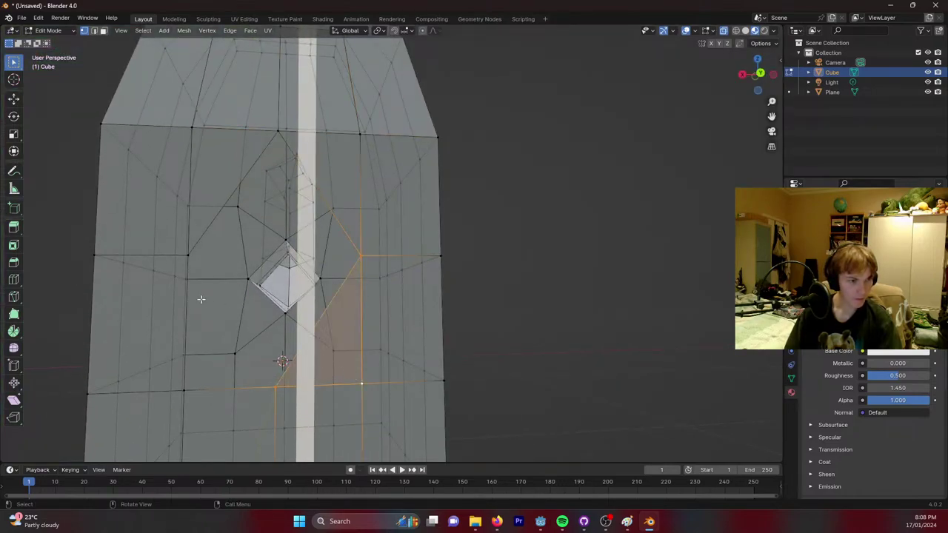
pyautogui.click(189, 256)
pyautogui.keyDown('shift'); pyautogui.click(184, 389); pyautogui.keyUp('shift')
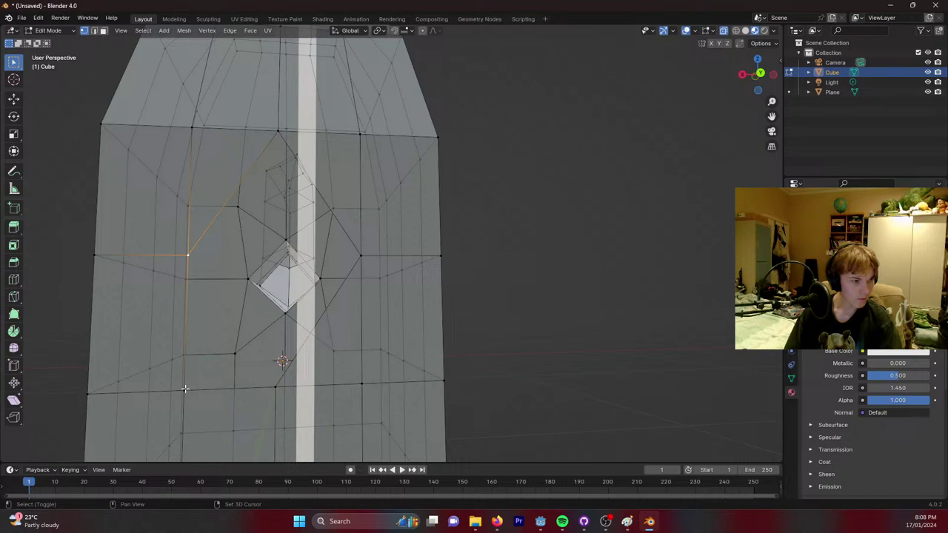
pyautogui.keyDown('shift'); pyautogui.click(274, 388); pyautogui.keyUp('shift')
pyautogui.press('f')
# Select the diamond face's top, left and bottom vertices and scale them to a point.
pyautogui.moveTo(205, 324); pyautogui.dragTo(290, 135, button='middle')
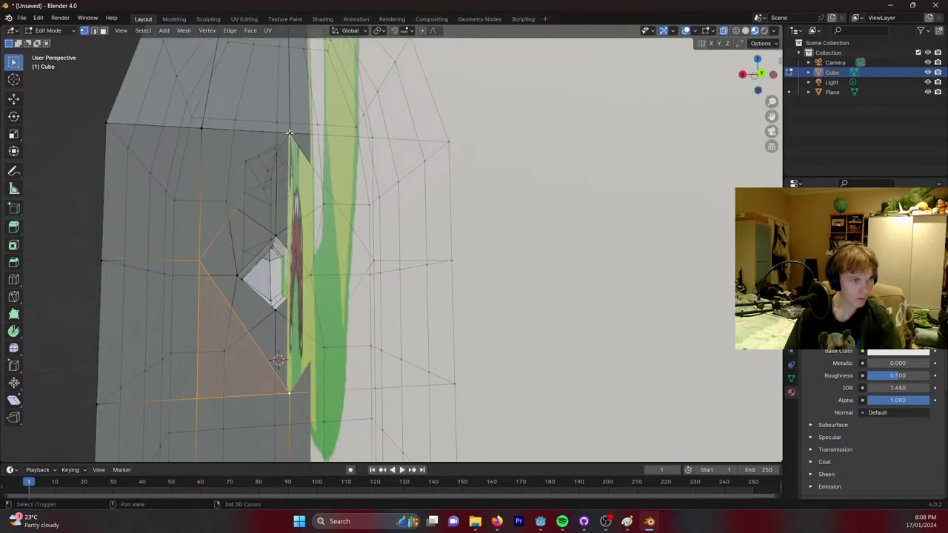
pyautogui.keyDown('shift'); pyautogui.click(289, 134); pyautogui.keyUp('shift')
pyautogui.hotkey('alt', 'a')
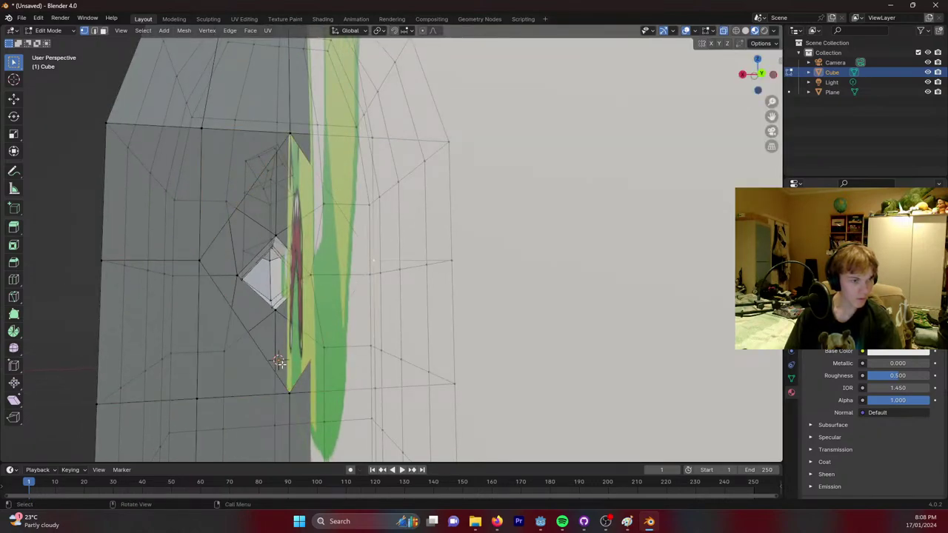
pyautogui.keyDown('shift'); pyautogui.click(290, 392); pyautogui.keyUp('shift')
pyautogui.keyDown('shift'); pyautogui.click(198, 258); pyautogui.keyUp('shift')
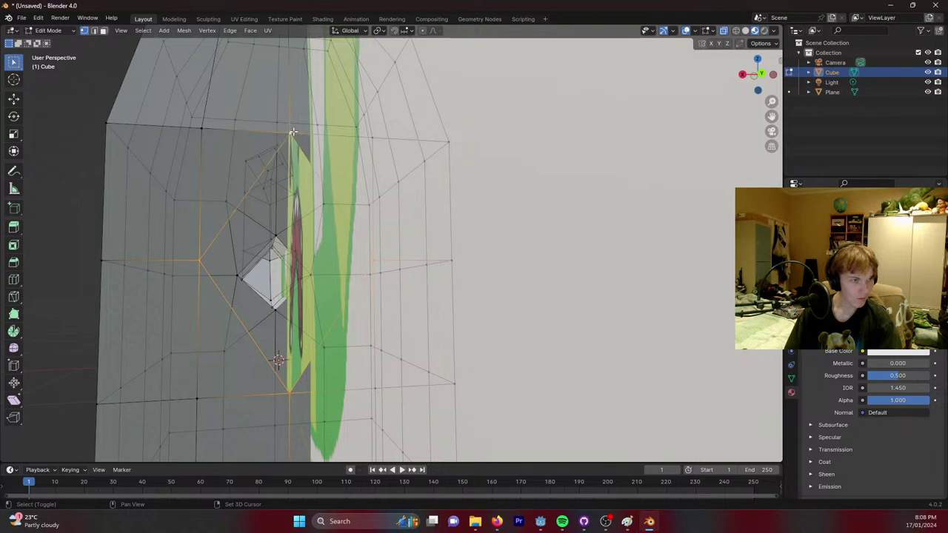
pyautogui.keyDown('shift'); pyautogui.click(290, 134); pyautogui.keyUp('shift')
pyautogui.moveTo(297, 141); pyautogui.dragTo(307, 162, button='middle')
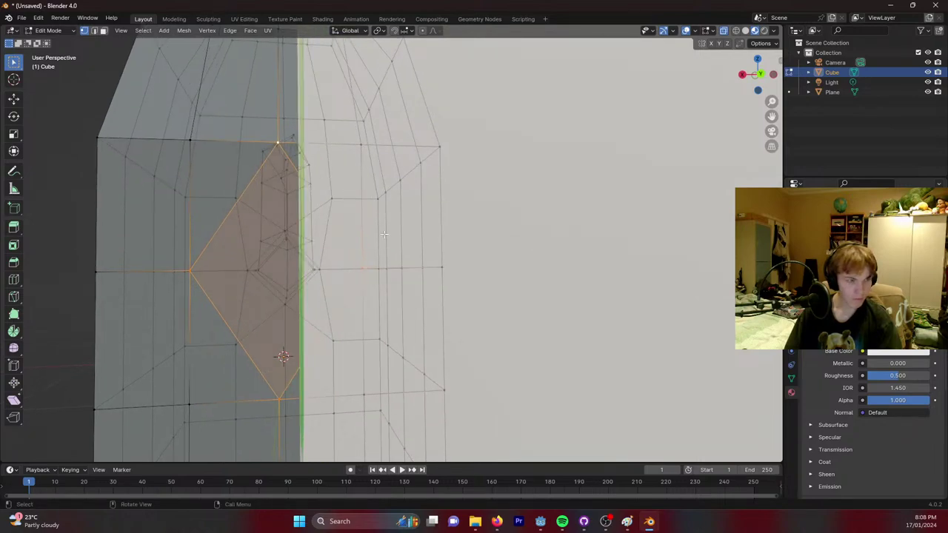
pyautogui.press('s')
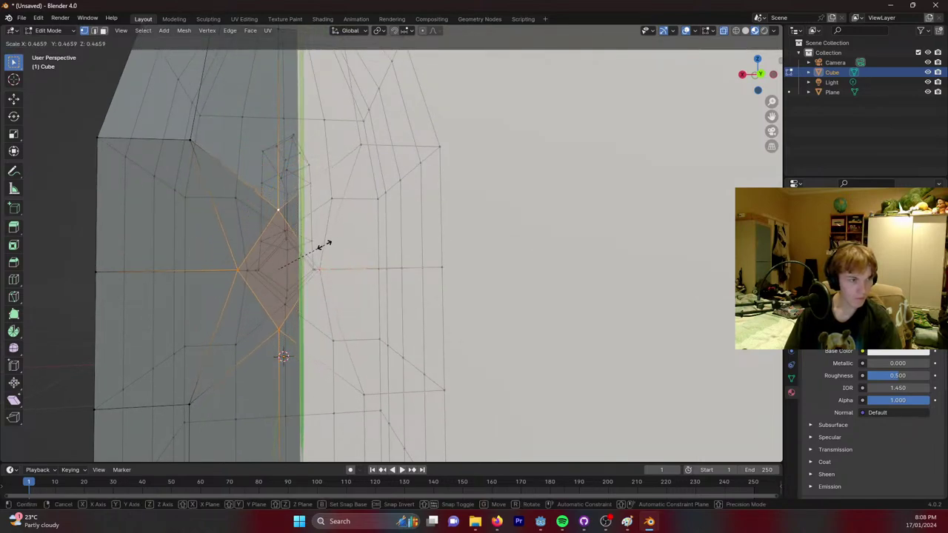
pyautogui.click(323, 245)
# Scale another lower vertex inward, then select corner vertices of the arm face.
pyautogui.keyDown('shift'); pyautogui.click(279, 329); pyautogui.keyUp('shift')
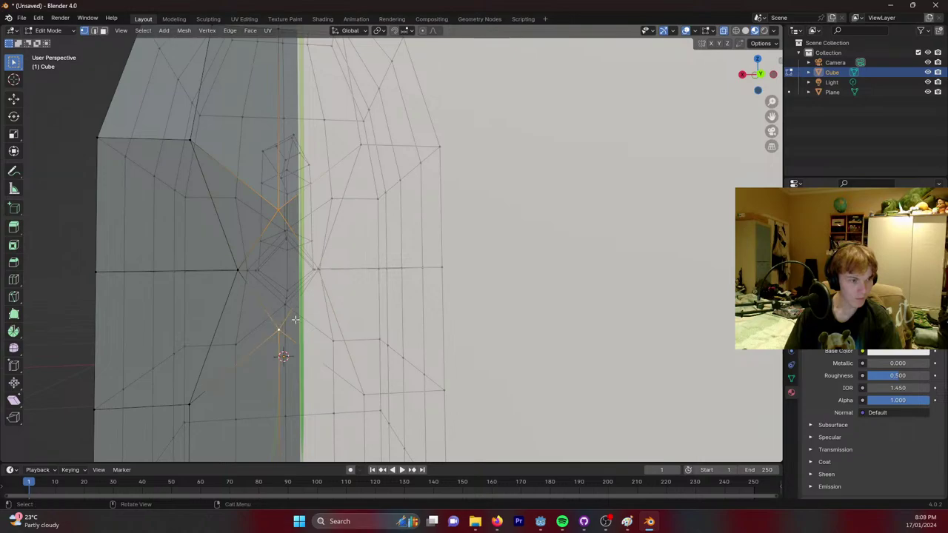
pyautogui.press('s')
pyautogui.click(286, 310)
pyautogui.moveTo(287, 310); pyautogui.dragTo(389, 243, button='middle')
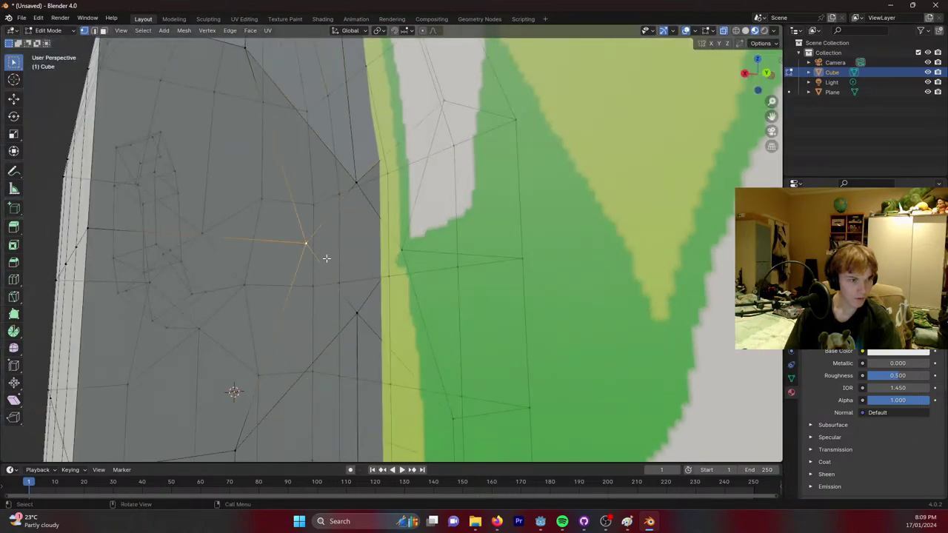
pyautogui.keyDown('shift'); pyautogui.click(357, 184); pyautogui.keyUp('shift')
pyautogui.keyDown('shift'); pyautogui.click(358, 312); pyautogui.keyUp('shift')
# Extrude the first arm segment from the side face, tilt its end, and extrude a second.
pyautogui.press('e')
pyautogui.click(418, 236)
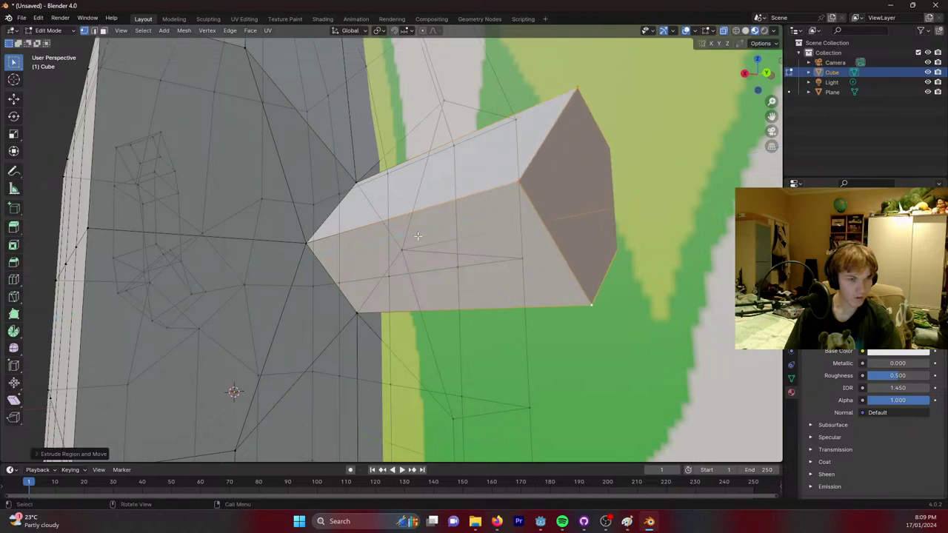
pyautogui.moveTo(418, 235); pyautogui.dragTo(460, 255, button='middle')
pyautogui.scroll(-5, 444, 231)
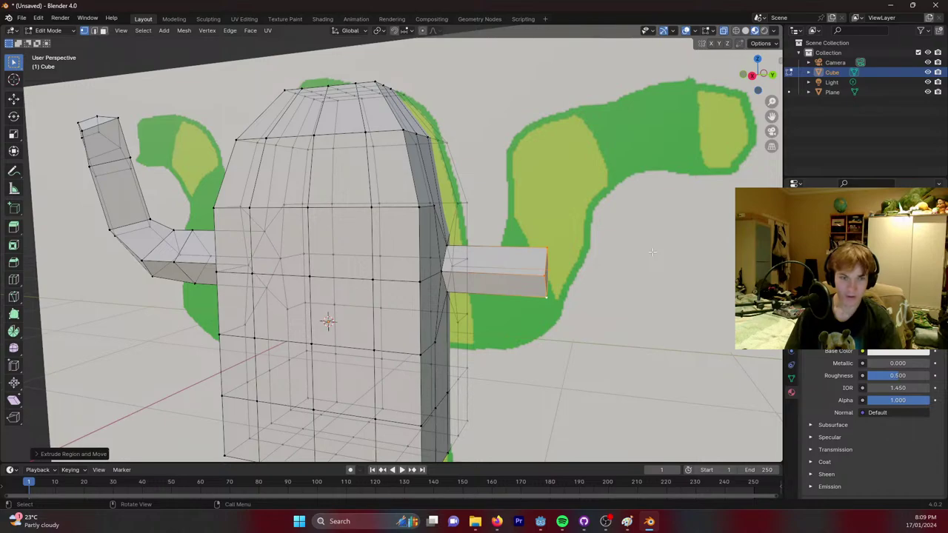
pyautogui.press('r')
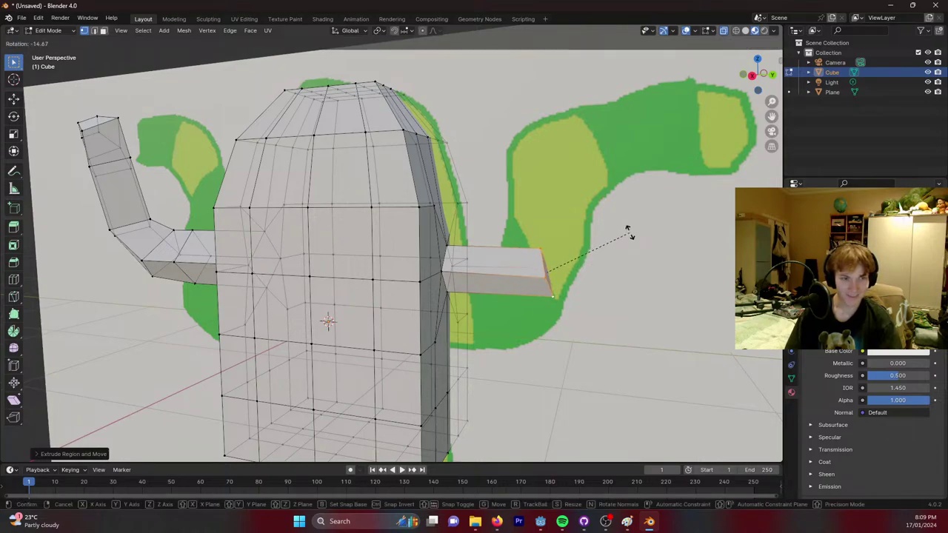
pyautogui.click(618, 224)
pyautogui.press('e')
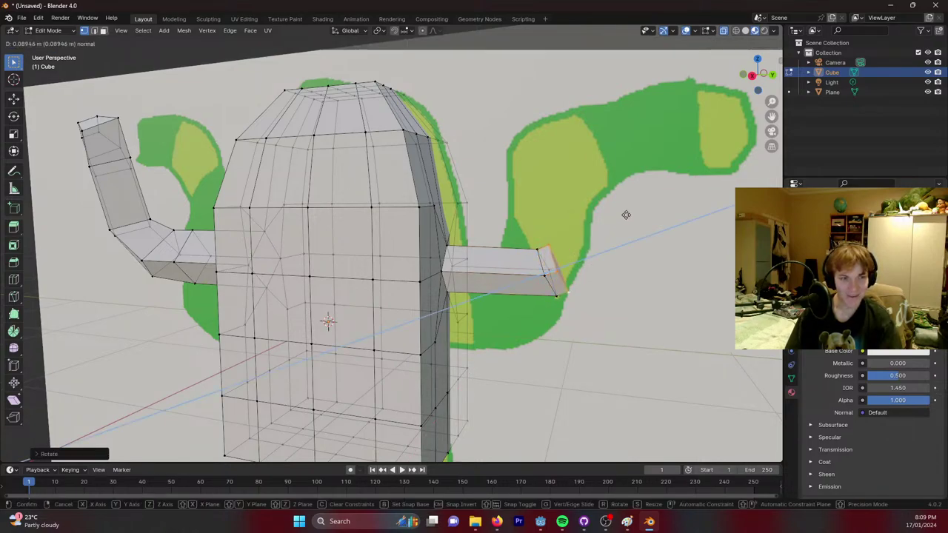
pyautogui.click(650, 207)
pyautogui.press('x')
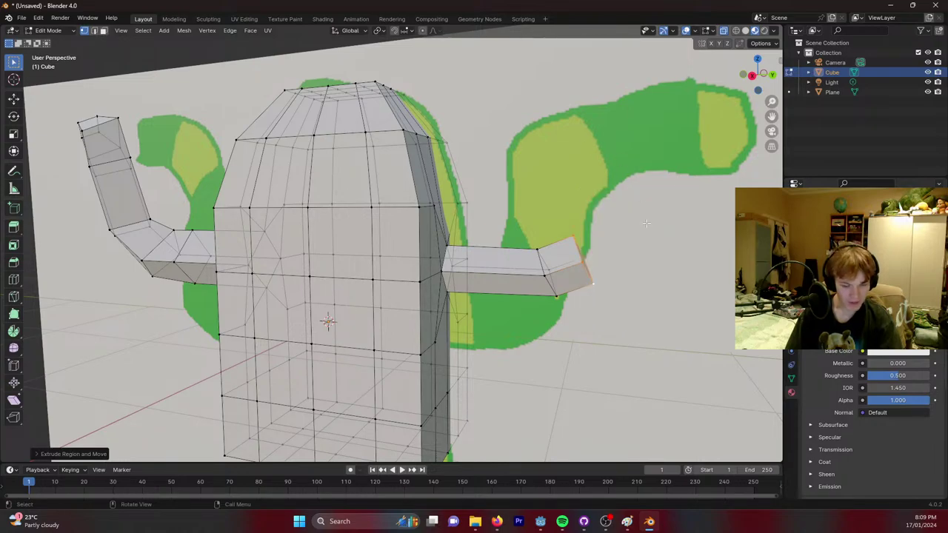
# Tilt the arm end upward on X, then extrude up-right and longer upward segments.
pyautogui.press('r')
pyautogui.press('x')
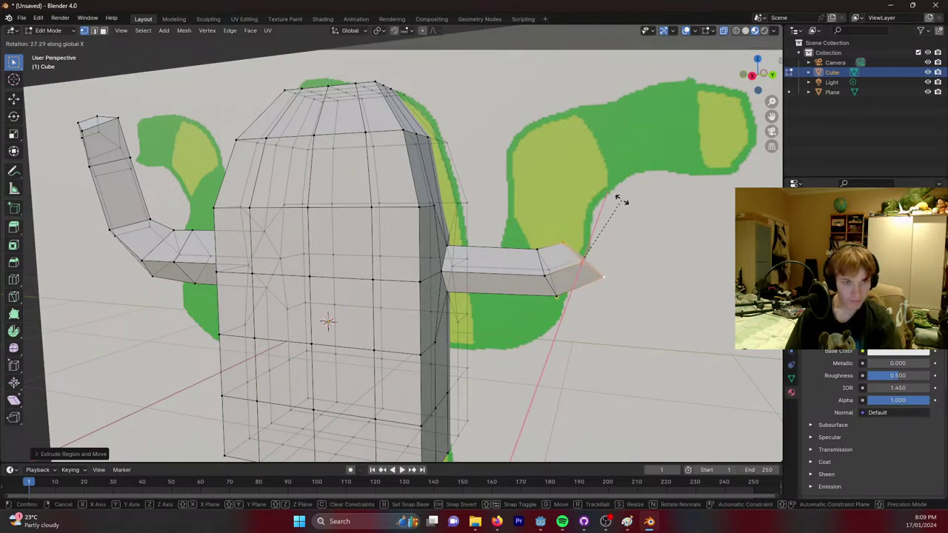
pyautogui.click(622, 200)
pyautogui.press('e')
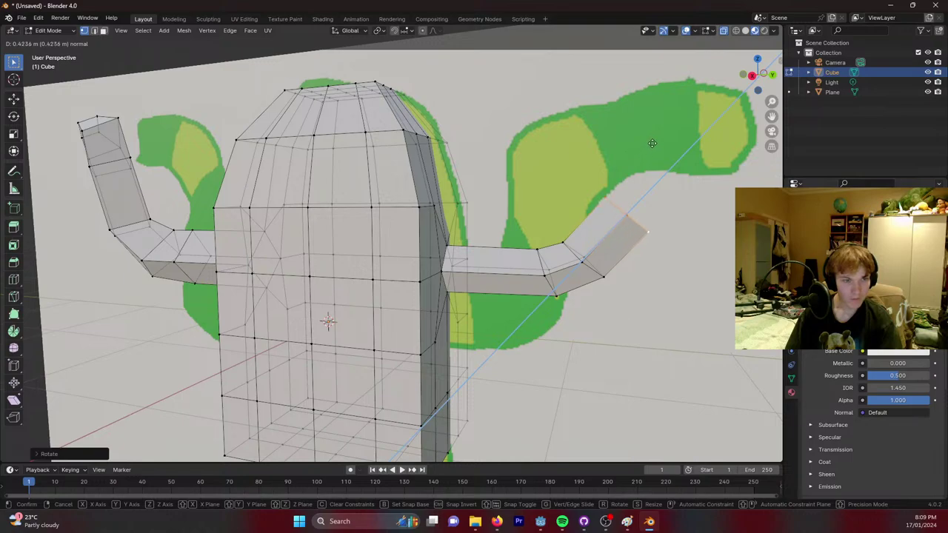
pyautogui.click(662, 132)
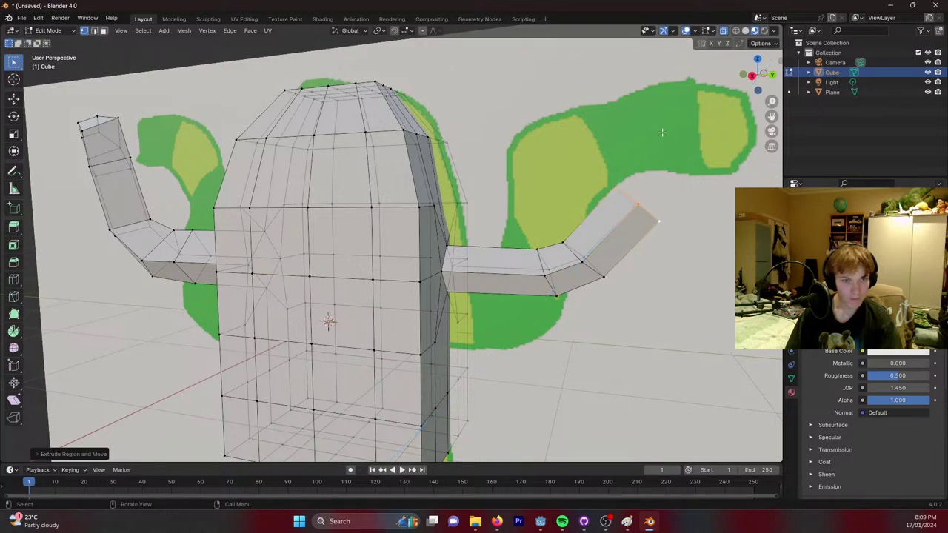
pyautogui.press('r')
pyautogui.click(687, 169)
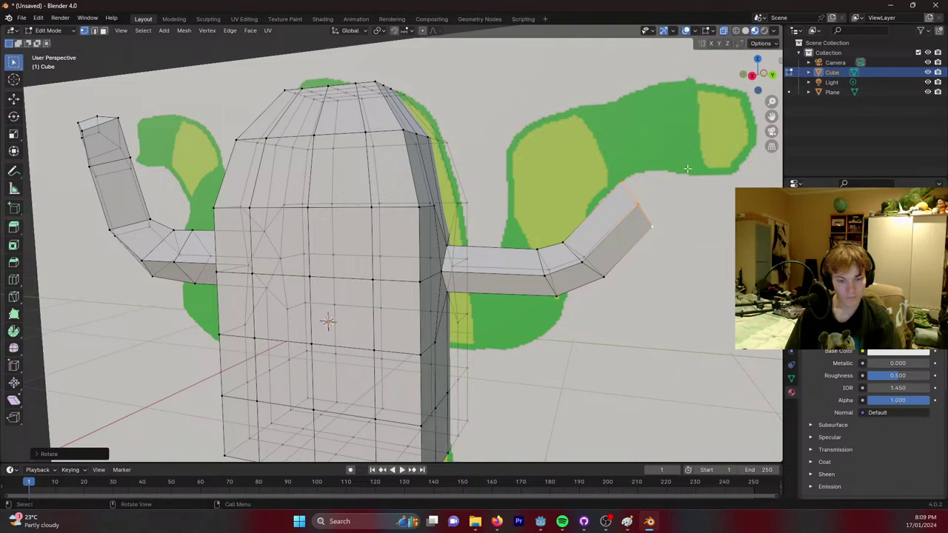
pyautogui.press('e')
pyautogui.click(8, 143)
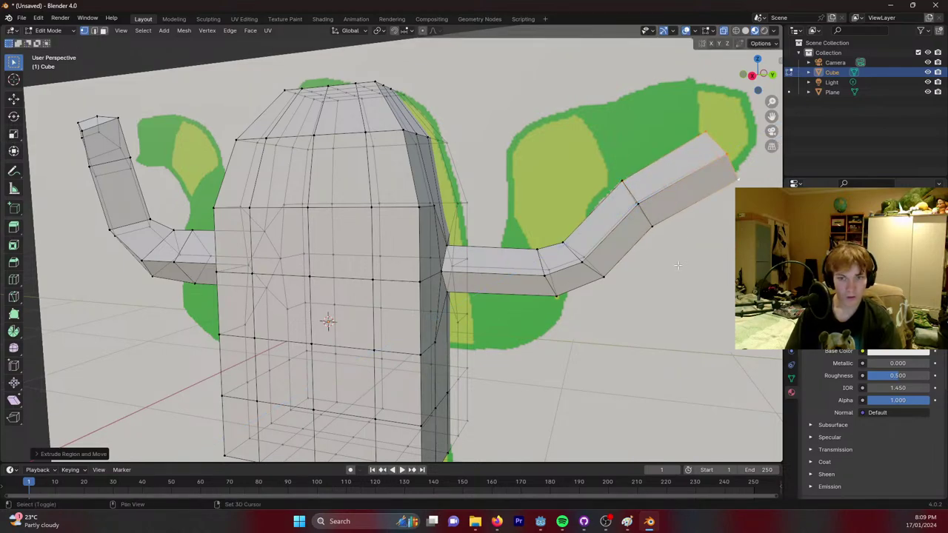
# Extrude a short end segment and scale it narrower to taper the arm tip.
pyautogui.keyDown('shift'); pyautogui.moveTo(555, 293); pyautogui.dragTo(595, 232, button='middle'); pyautogui.keyUp('shift')
pyautogui.press('e')
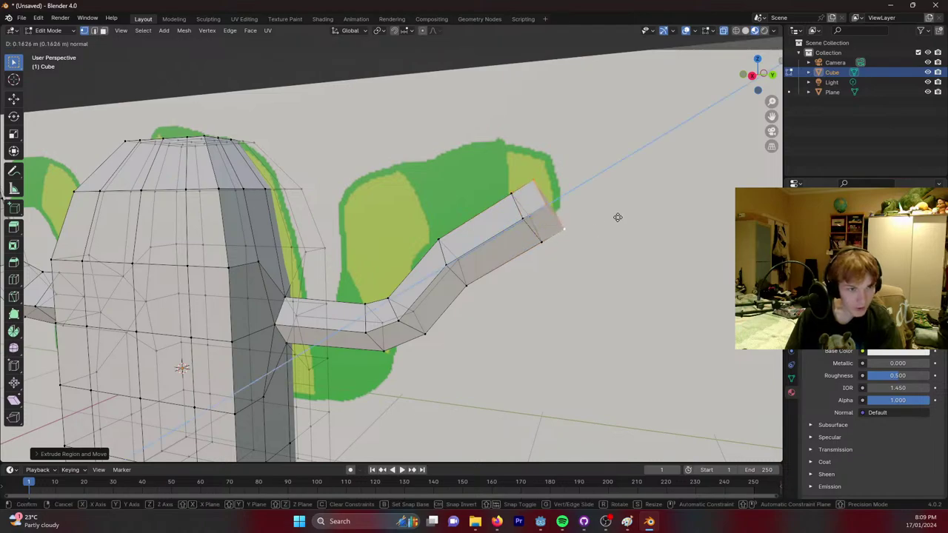
pyautogui.click(619, 214)
pyautogui.press('s')
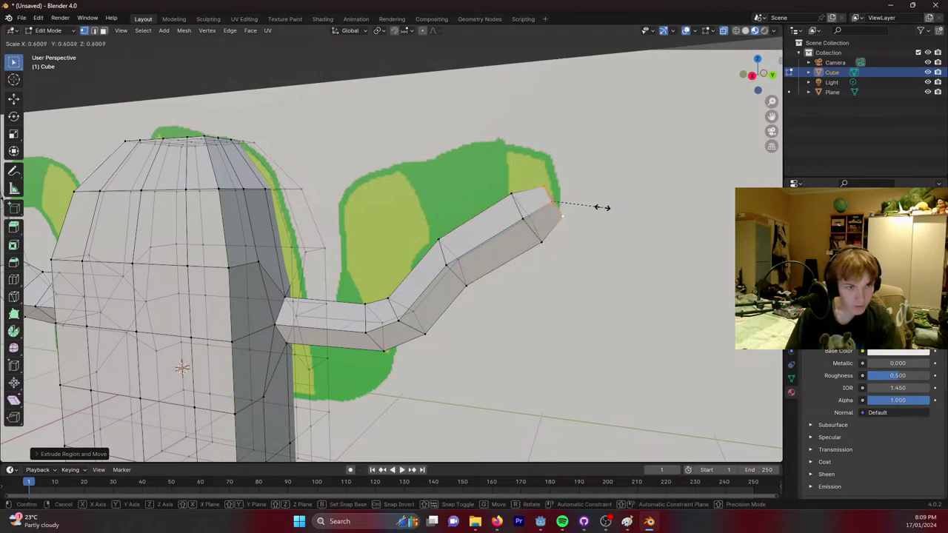
pyautogui.click(586, 206)
pyautogui.moveTo(586, 206); pyautogui.dragTo(518, 230, button='middle')
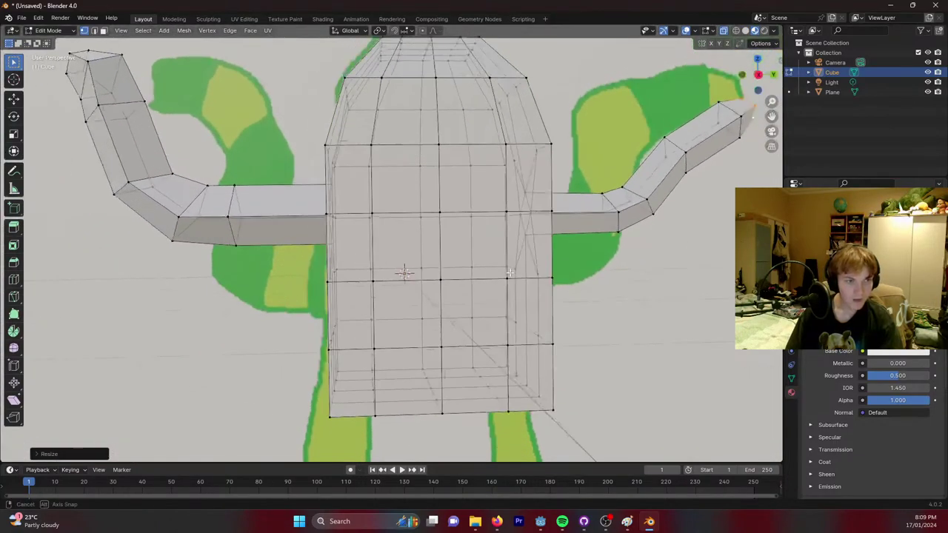
pyautogui.scroll(-6, 518, 230)
pyautogui.moveTo(481, 256)
pyautogui.mouseDown(button='middle')
pyautogui.moveTo(467, 268)
pyautogui.moveTo(474, 271)
pyautogui.mouseUp(button='middle')
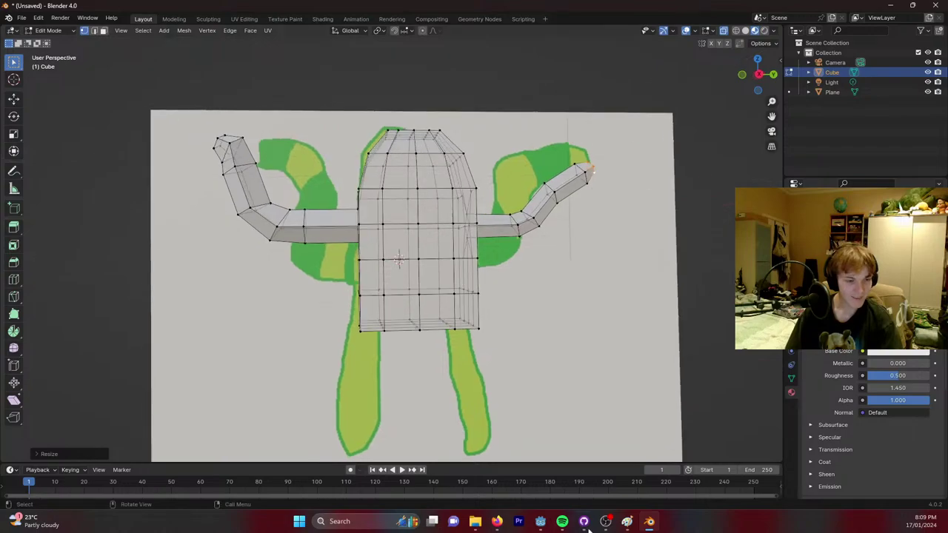
pyautogui.click(627, 521)
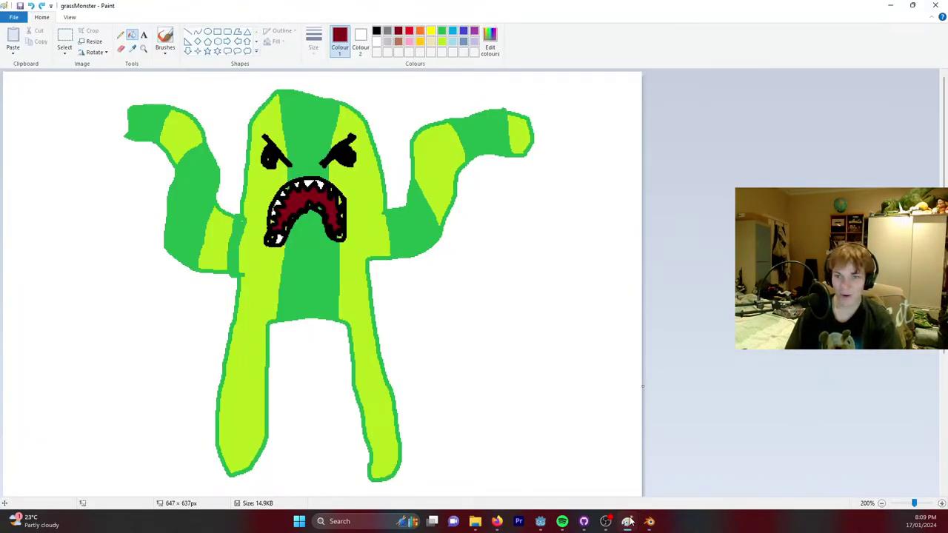
pyautogui.click(627, 522)
pyautogui.moveTo(479, 375); pyautogui.dragTo(489, 290, button='middle')
pyautogui.scroll(3, 491, 328)
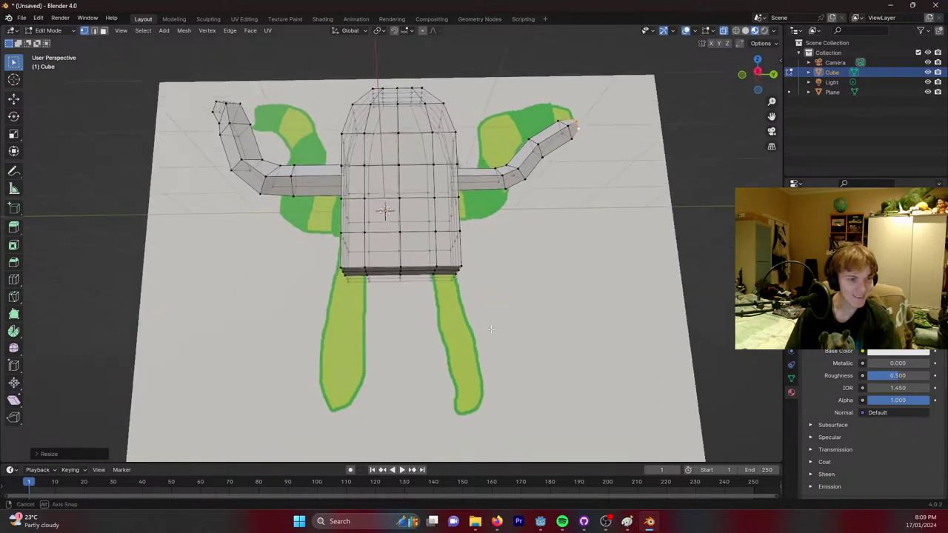
pyautogui.moveTo(491, 329); pyautogui.dragTo(375, 258, button='middle')
pyautogui.scroll(2, 375, 258)
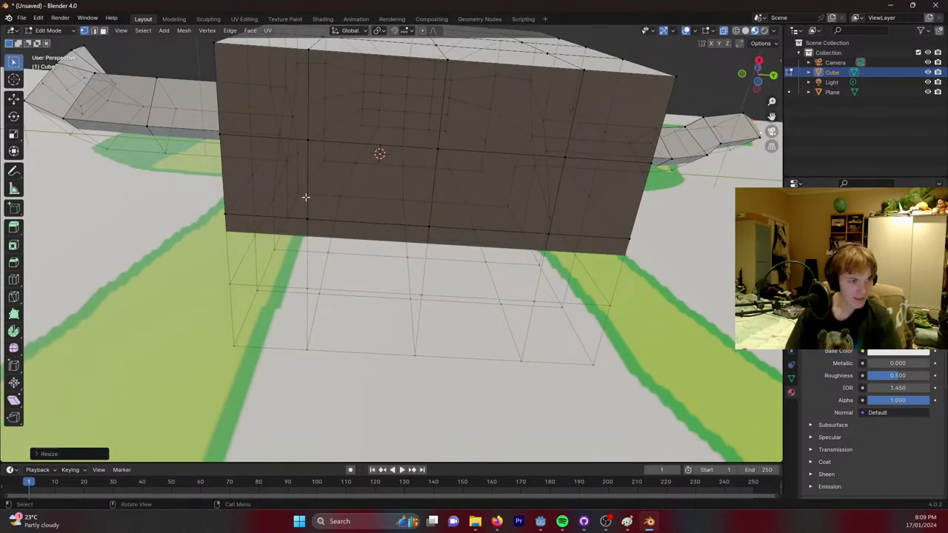
# Add a loop cut and select two underside vertices, bringing up the vertex menu.
pyautogui.hotkey('ctrl', 'r')
pyautogui.keyDown('shift'); pyautogui.click(306, 144); pyautogui.keyUp('shift')
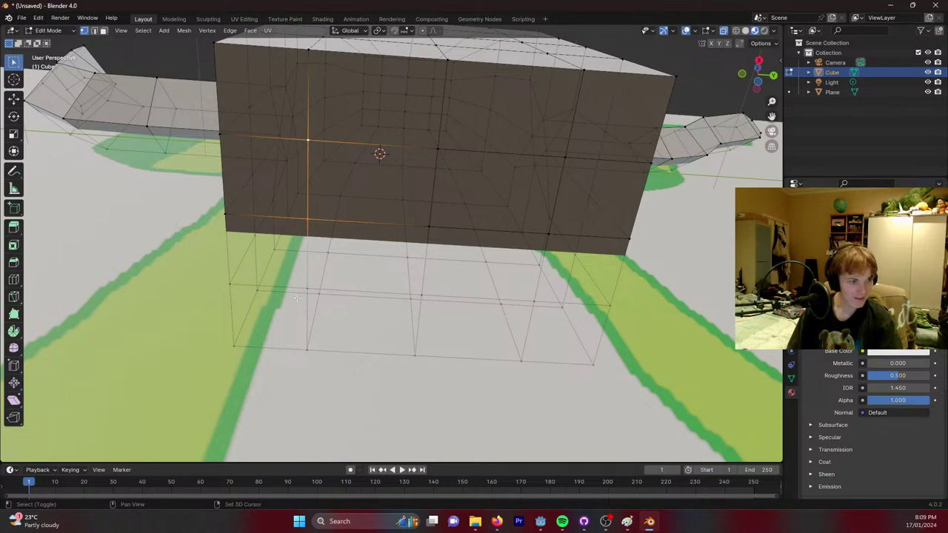
pyautogui.keyDown('shift'); pyautogui.click(437, 150); pyautogui.keyUp('shift')
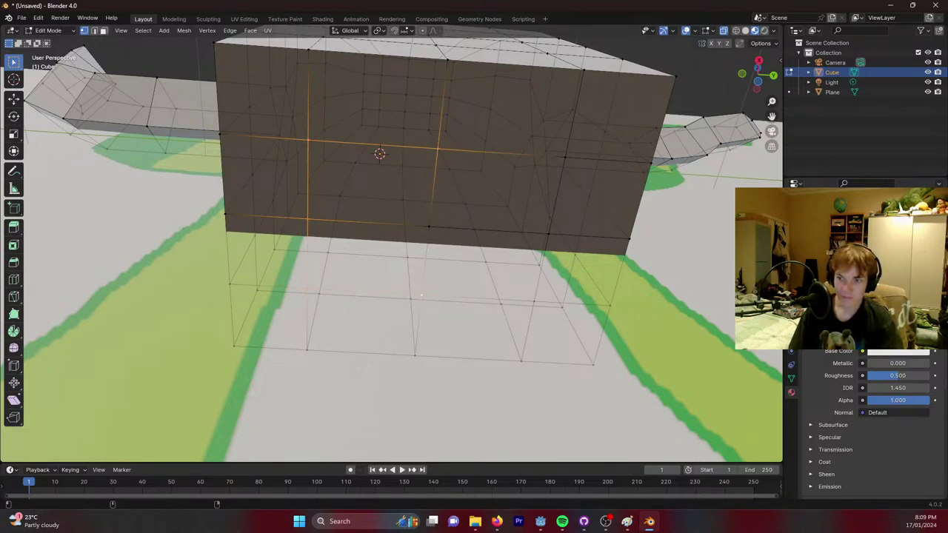
pyautogui.click(606, 522)
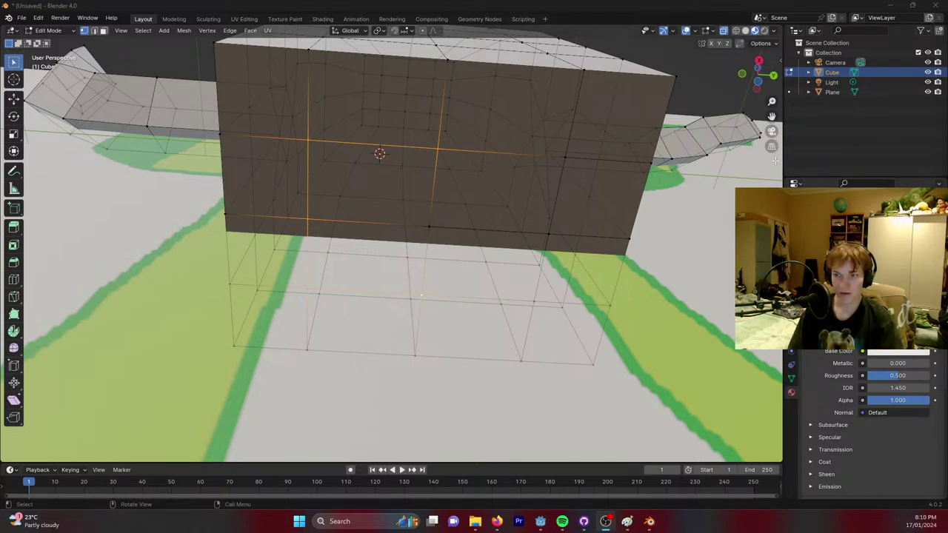
pyautogui.rightClick(434, 148)
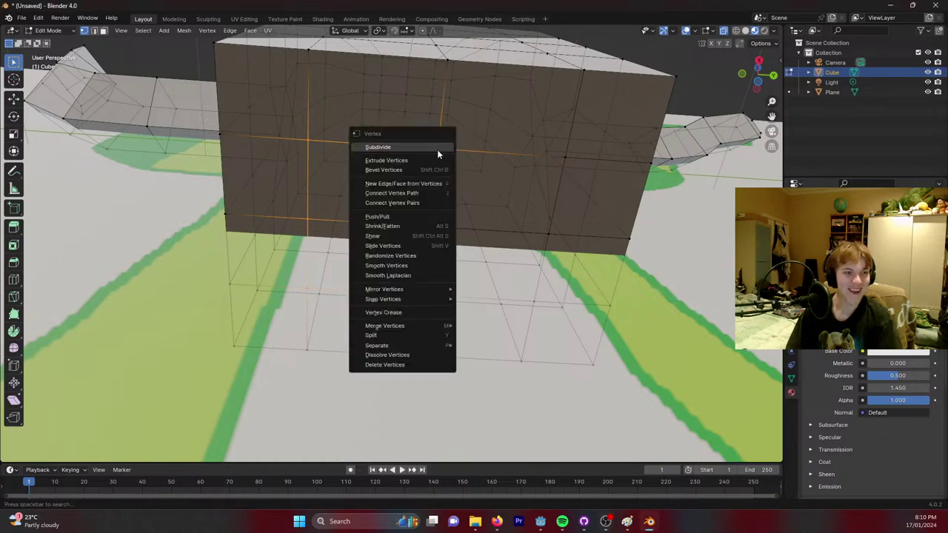
pyautogui.moveTo(585, 156); pyautogui.dragTo(576, 142, button='middle')
# Select the underside vertices where the leg will go and open the Vertex context menu.
pyautogui.keyDown('shift'); pyautogui.click(415, 183); pyautogui.keyUp('shift')
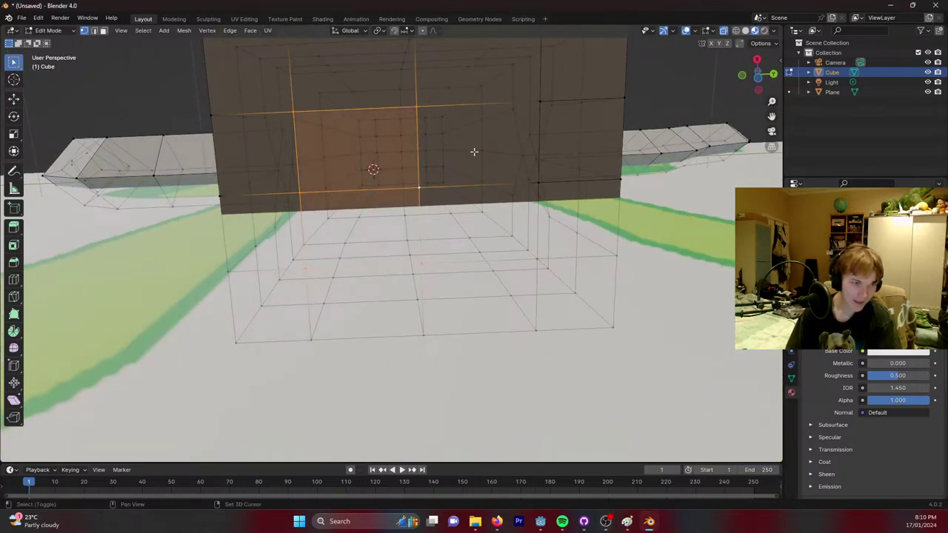
pyautogui.keyDown('shift'); pyautogui.click(538, 102); pyautogui.keyUp('shift')
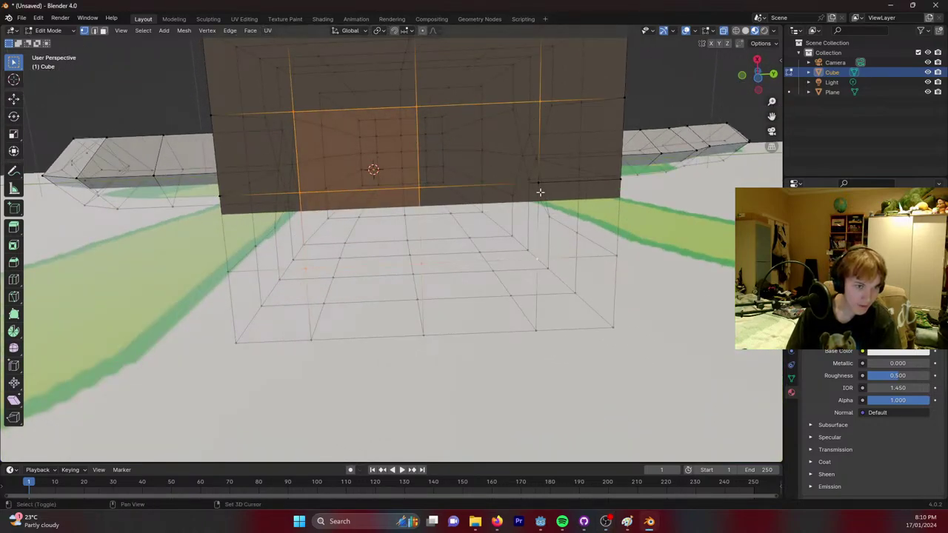
pyautogui.keyDown('shift'); pyautogui.click(540, 192); pyautogui.keyUp('shift')
pyautogui.moveTo(464, 130); pyautogui.dragTo(498, 195, button='middle')
pyautogui.click(511, 226)
pyautogui.moveTo(442, 243); pyautogui.dragTo(408, 212, button='middle')
pyautogui.click(342, 212)
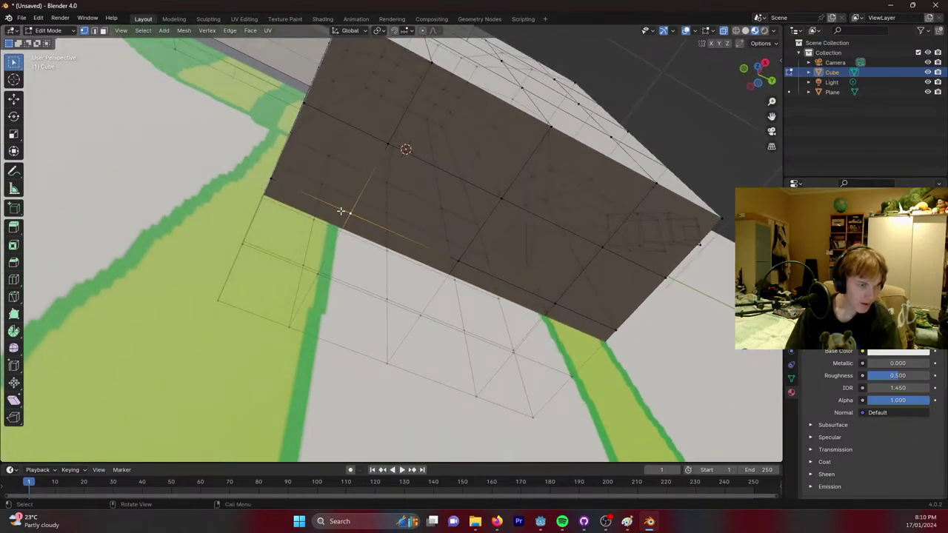
pyautogui.rightClick(356, 212)
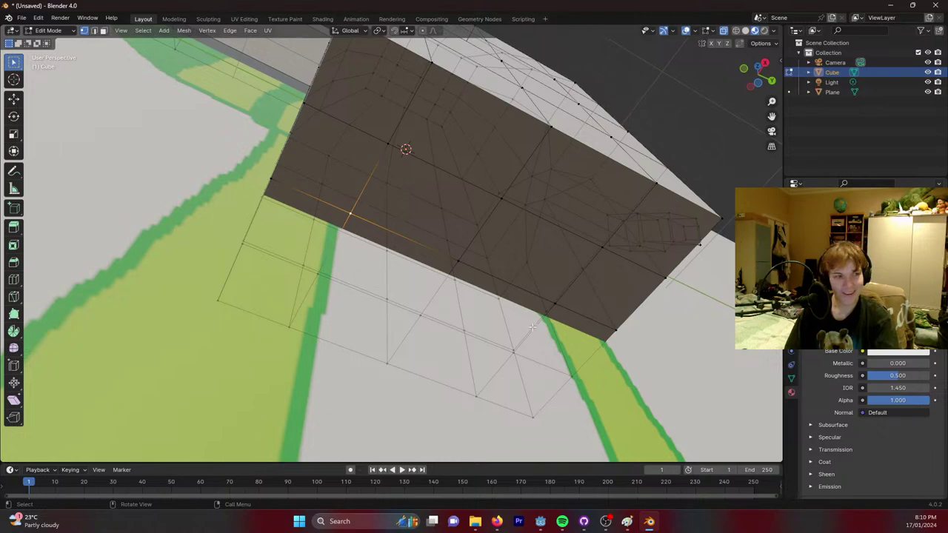
# Delete the selected vertices to open a hole in the lower body.
pyautogui.press('x')
pyautogui.click(508, 326)
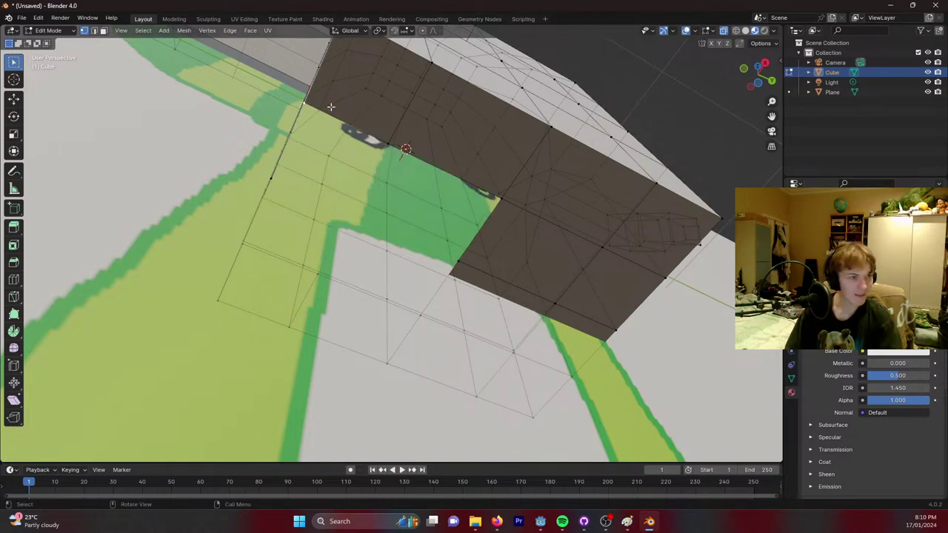
pyautogui.moveTo(328, 106); pyautogui.dragTo(341, 201, button='middle')
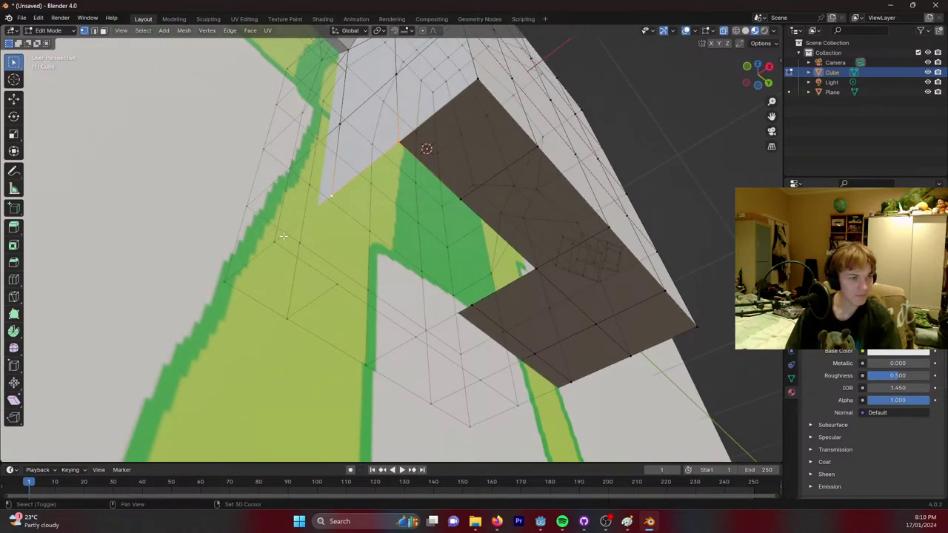
pyautogui.click(337, 284)
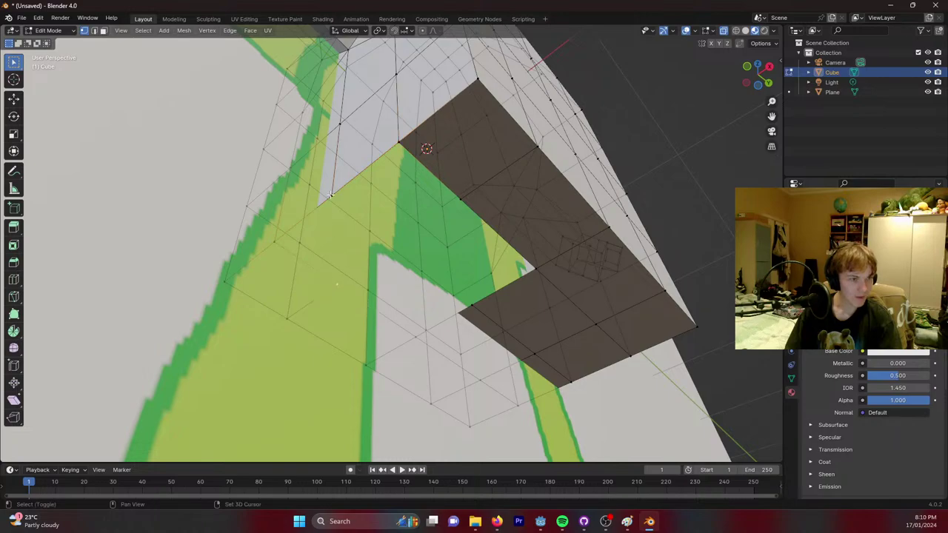
pyautogui.keyDown('shift'); pyautogui.click(326, 211); pyautogui.keyUp('shift')
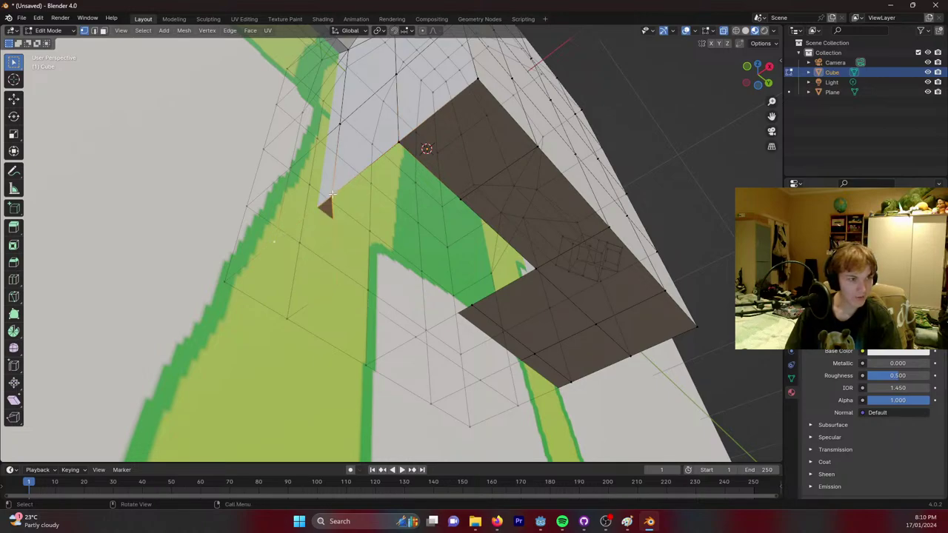
pyautogui.moveTo(332, 194); pyautogui.dragTo(415, 170, button='middle')
pyautogui.moveTo(460, 204); pyautogui.dragTo(435, 217, button='middle')
# Fill a small triangular face at the hole's corner from the adjacent edges.
pyautogui.click(421, 213)
pyautogui.keyDown('shift'); pyautogui.click(294, 139); pyautogui.keyUp('shift')
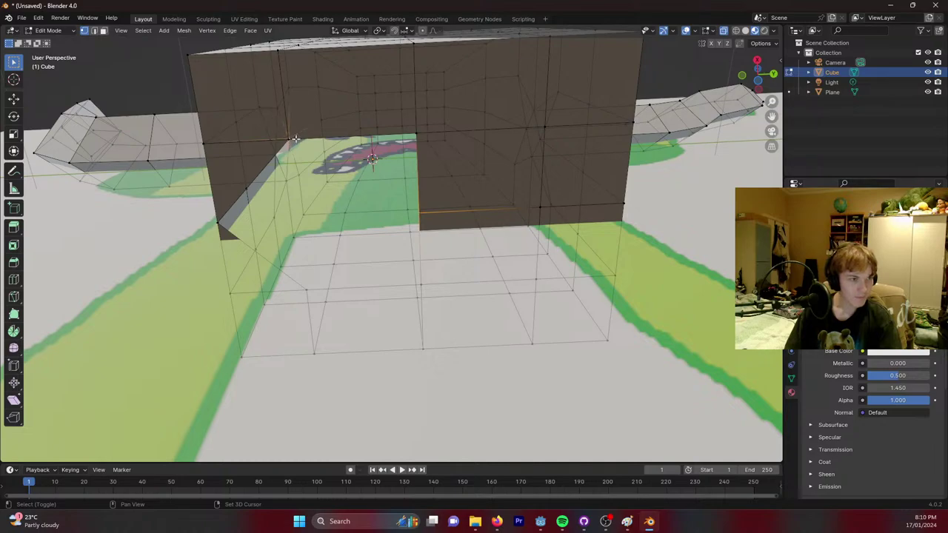
pyautogui.keyDown('shift'); pyautogui.click(415, 136); pyautogui.keyUp('shift')
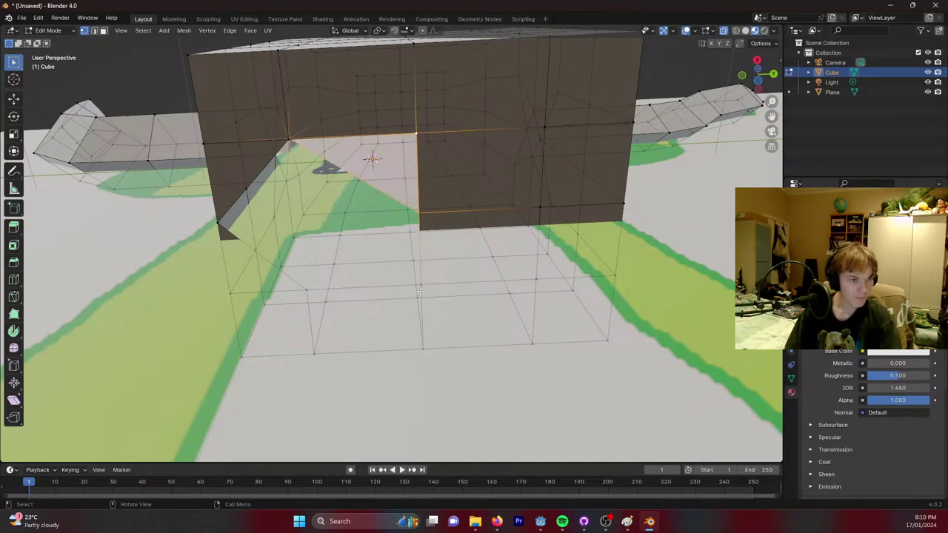
pyautogui.hotkey('alt', 'a')
pyautogui.keyDown('shift'); pyautogui.click(420, 213); pyautogui.keyUp('shift')
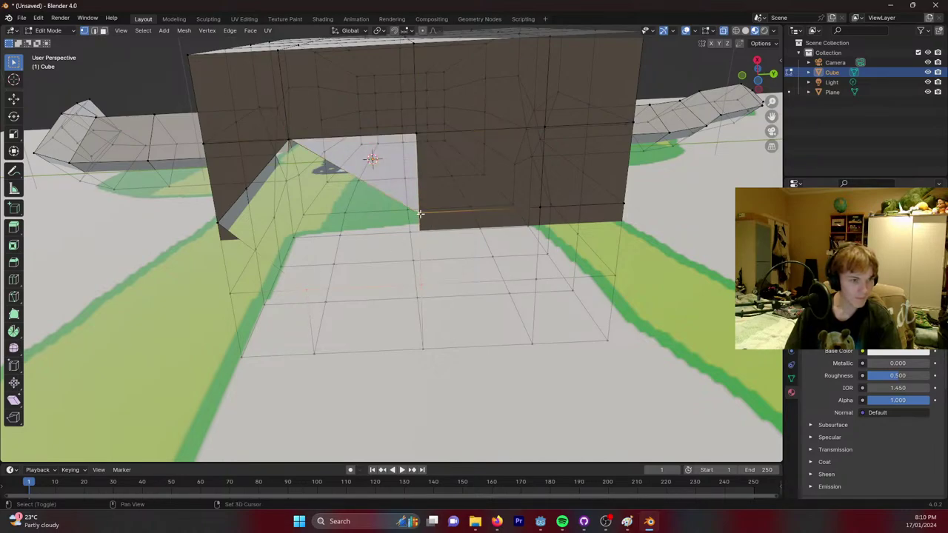
pyautogui.press('f')
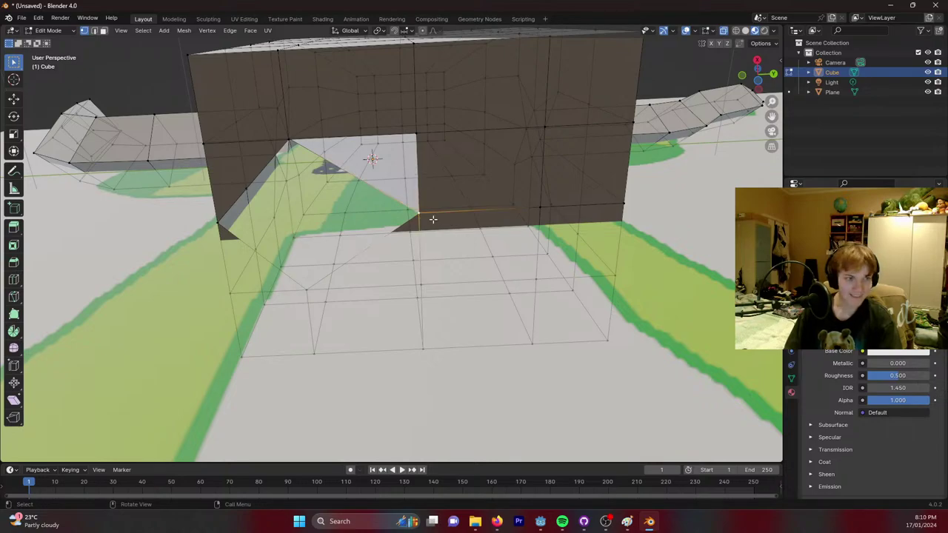
pyautogui.moveTo(431, 170)
pyautogui.mouseDown(button='middle')
pyautogui.moveTo(407, 183)
pyautogui.moveTo(529, 180)
pyautogui.moveTo(509, 149)
pyautogui.moveTo(417, 166)
pyautogui.mouseUp(button='middle')
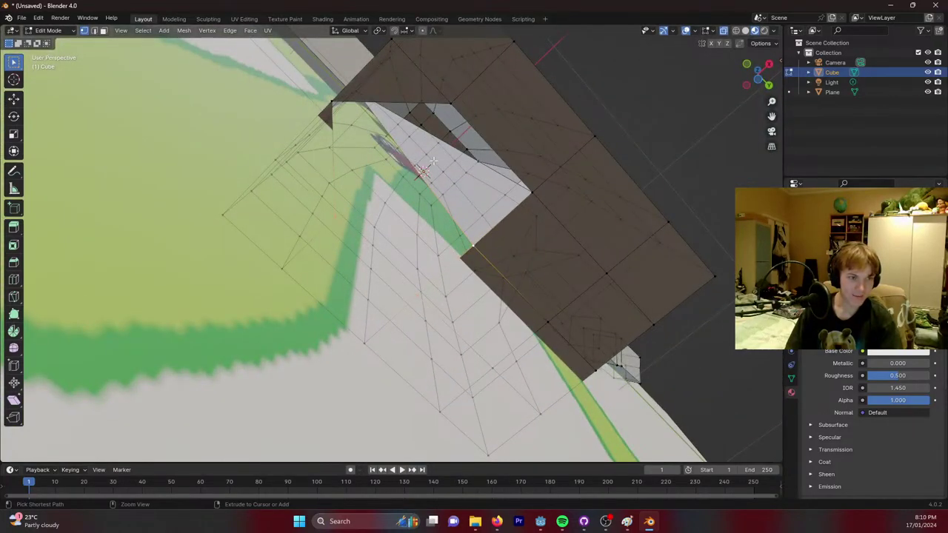
pyautogui.moveTo(480, 160); pyautogui.dragTo(436, 160, button='middle')
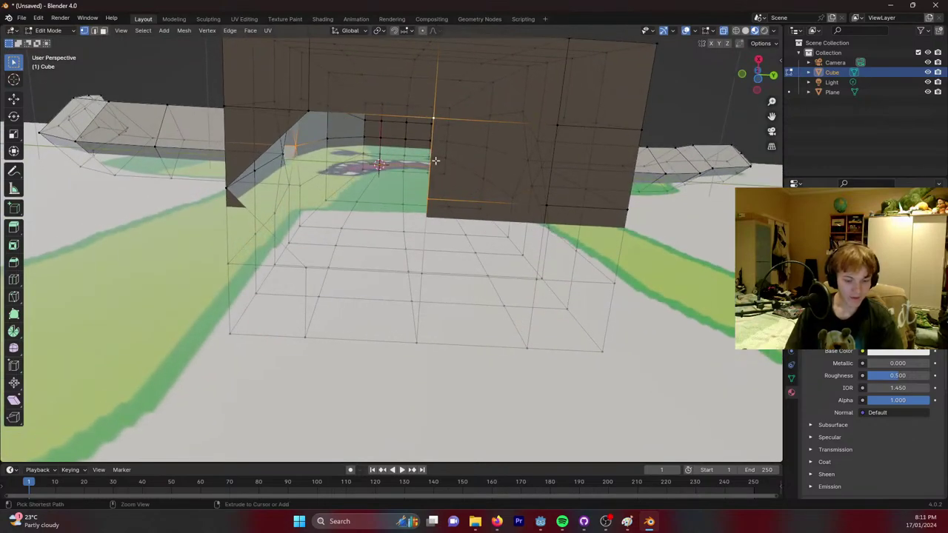
# Undo the two stray faces and subdivide the front wall between two vertices.
pyautogui.hotkey('ctrl', 'z')
pyautogui.hotkey('ctrl', 'z')
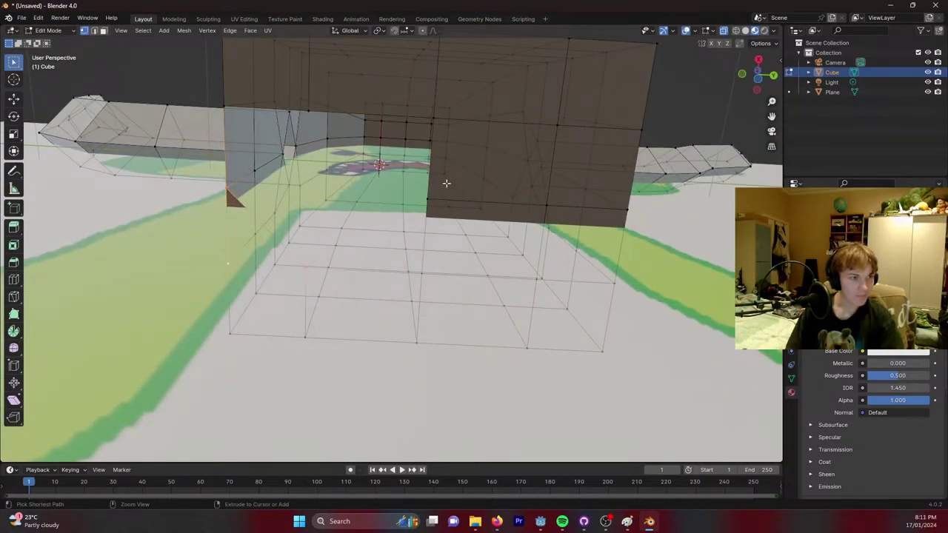
pyautogui.hotkey('ctrl', 'z')
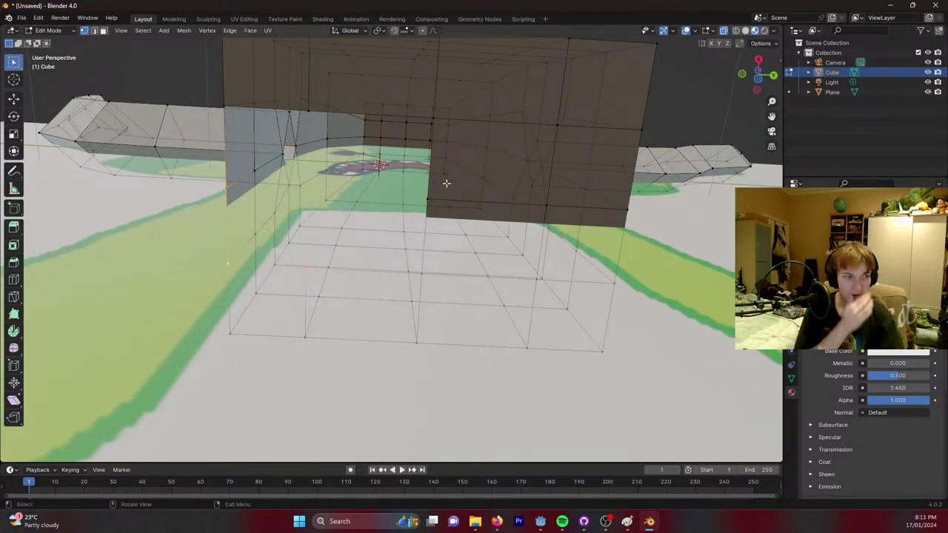
pyautogui.click(432, 118)
pyautogui.keyDown('shift'); pyautogui.click(308, 111); pyautogui.keyUp('shift')
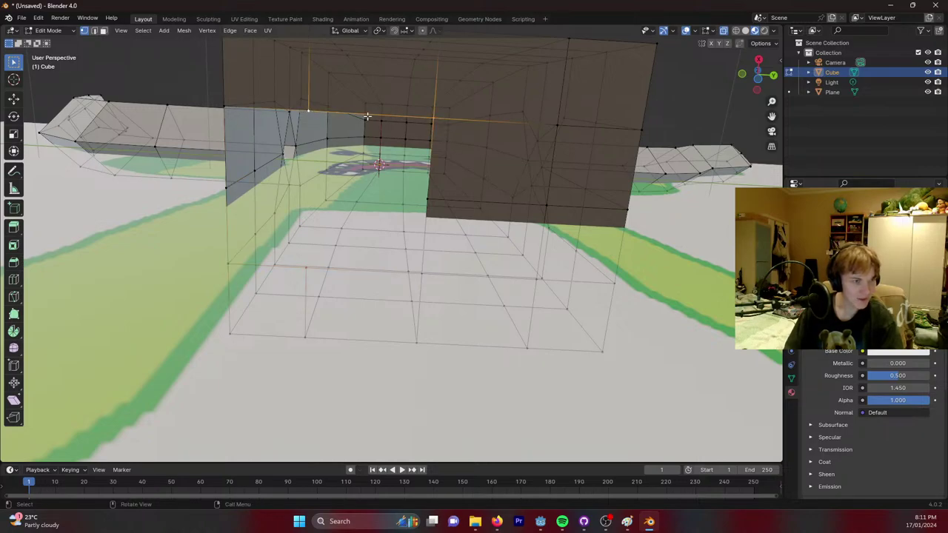
pyautogui.rightClick(367, 116)
pyautogui.click(367, 114)
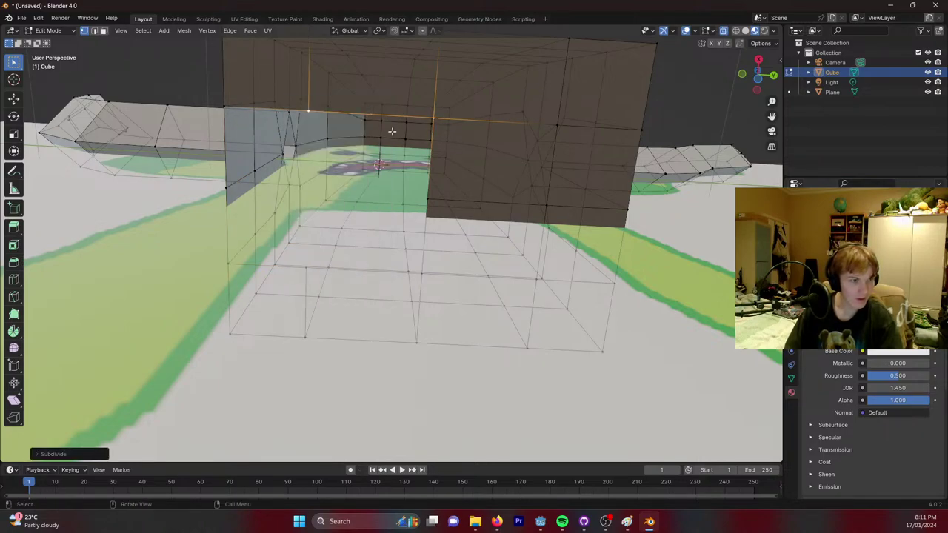
pyautogui.hotkey('alt', 'a')
# Subdivide the floor face, then fill the wall opening from its surrounding loops.
pyautogui.moveTo(406, 239); pyautogui.dragTo(422, 289, button='middle')
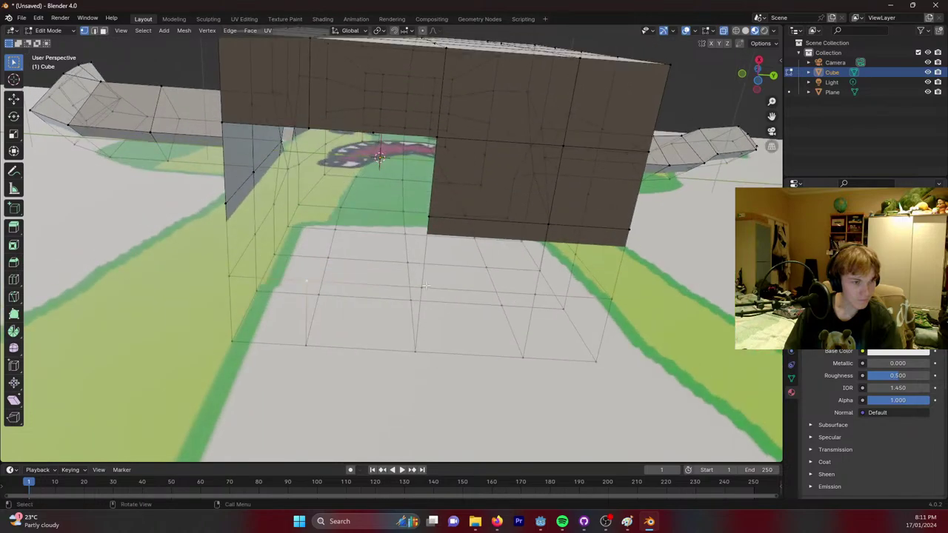
pyautogui.rightClick(373, 278)
pyautogui.click(374, 280)
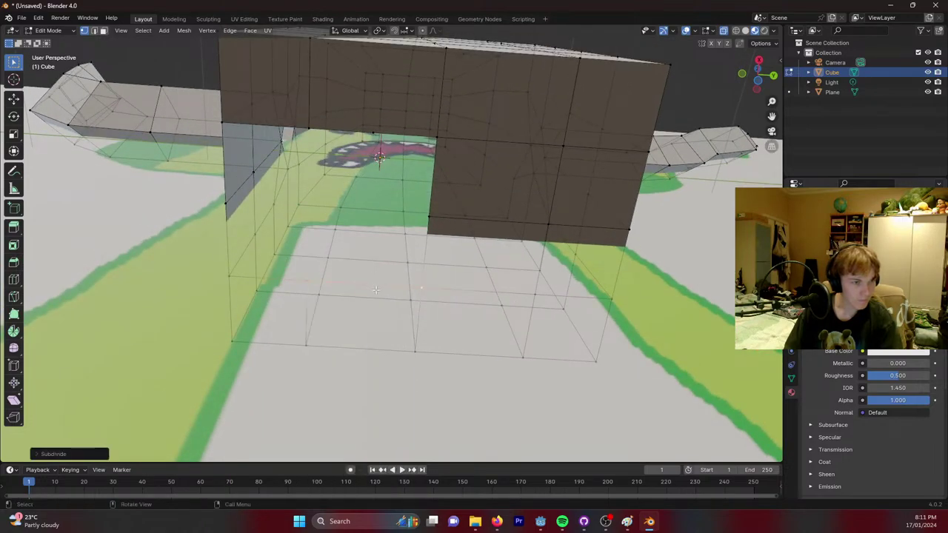
pyautogui.hotkey('alt', 'a')
pyautogui.keyDown('alt'); pyautogui.click(418, 159); pyautogui.keyUp('alt')
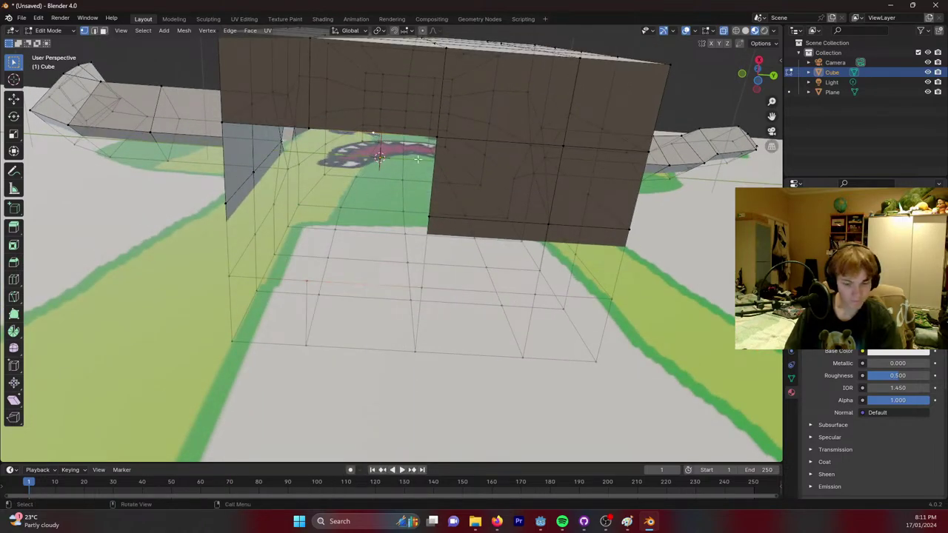
pyautogui.moveTo(466, 178); pyautogui.dragTo(455, 161, button='middle')
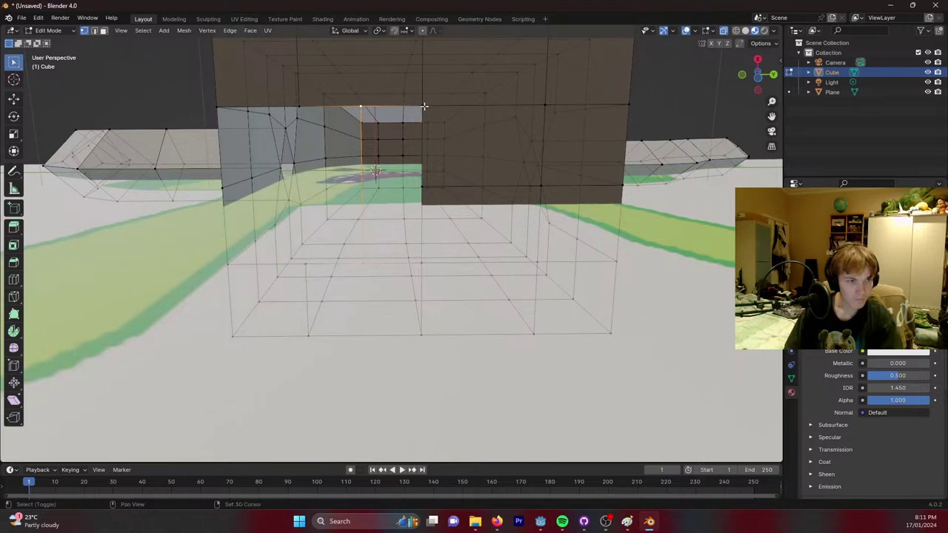
pyautogui.keyDown('alt'); pyautogui.keyDown('shift'); pyautogui.click(424, 112); pyautogui.keyUp('shift'); pyautogui.keyUp('alt')
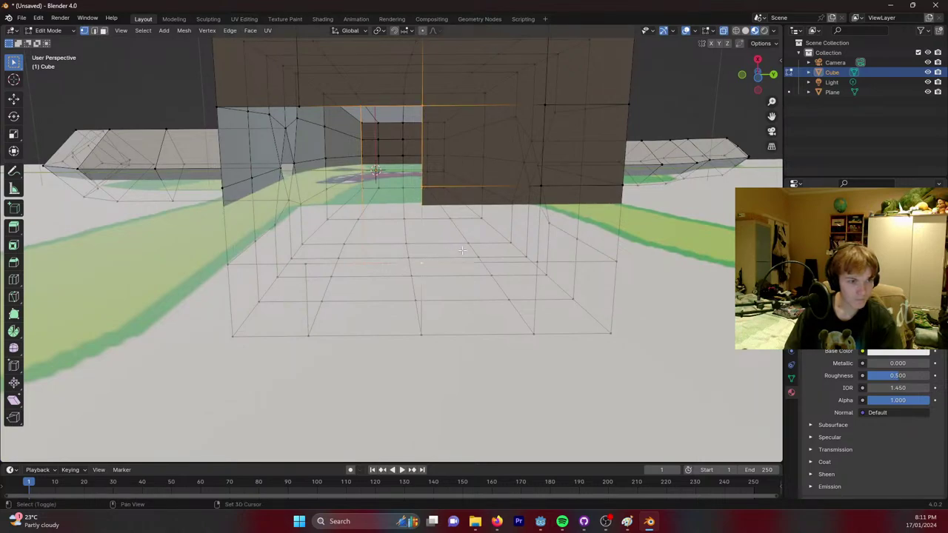
pyautogui.press('f')
pyautogui.hotkey('alt', 'a')
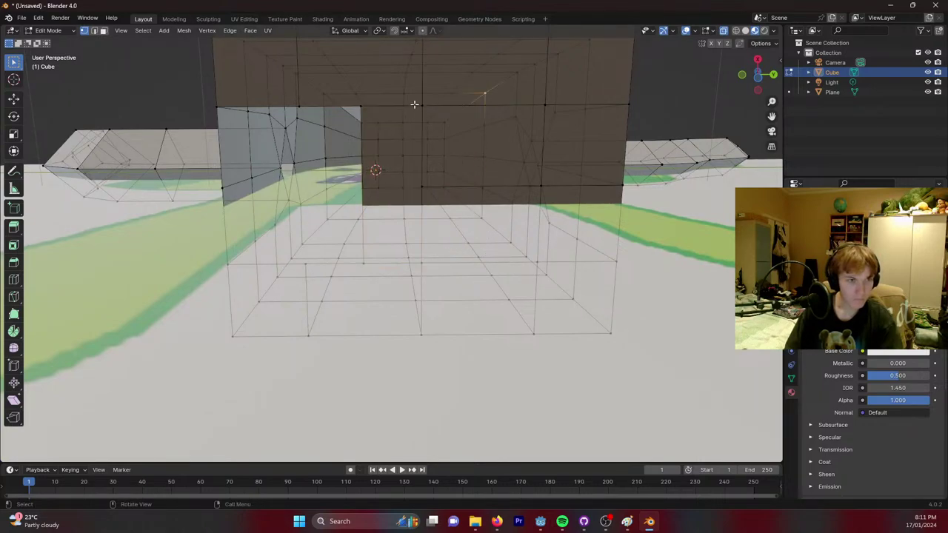
# Select the four loops enclosing the new patch and subdivide it into a finer grid.
pyautogui.keyDown('alt'); pyautogui.click(474, 105); pyautogui.keyUp('alt')
pyautogui.keyDown('alt'); pyautogui.keyDown('shift'); pyautogui.click(543, 101); pyautogui.keyUp('shift'); pyautogui.keyUp('alt')
pyautogui.keyDown('alt'); pyautogui.keyDown('shift'); pyautogui.click(540, 184); pyautogui.keyUp('shift'); pyautogui.keyUp('alt')
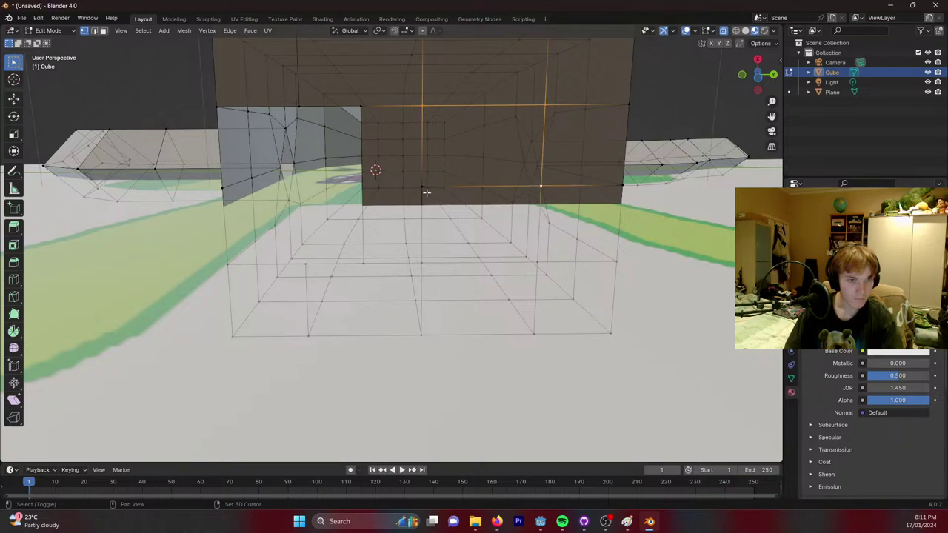
pyautogui.keyDown('alt'); pyautogui.keyDown('shift'); pyautogui.click(423, 184); pyautogui.keyUp('shift'); pyautogui.keyUp('alt')
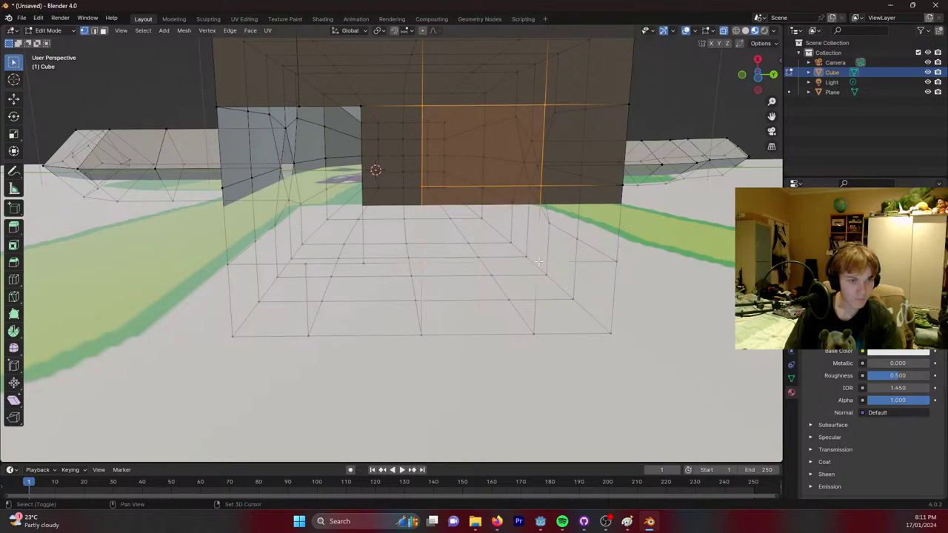
pyautogui.rightClick(504, 205)
pyautogui.click(504, 207)
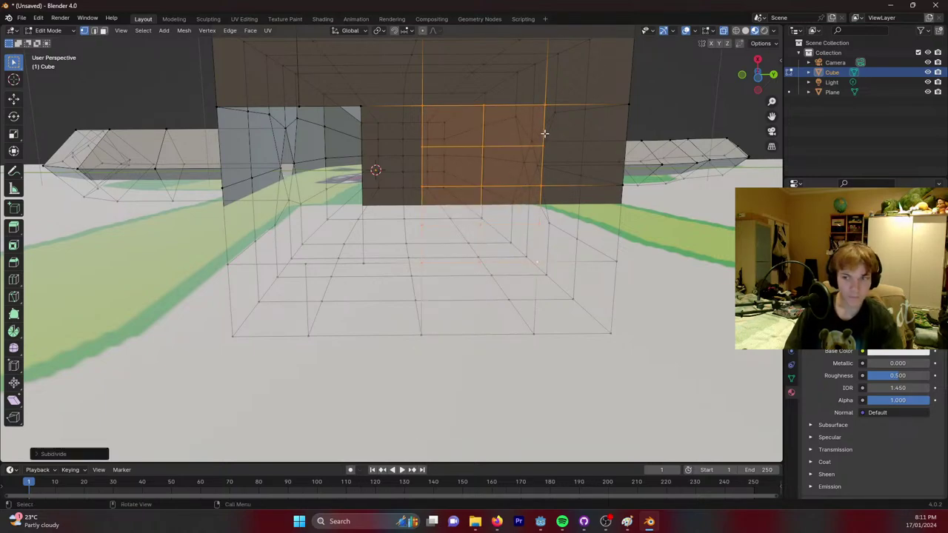
pyautogui.moveTo(545, 134)
pyautogui.mouseDown(button='middle')
pyautogui.moveTo(528, 141)
pyautogui.moveTo(536, 146)
pyautogui.moveTo(449, 116)
pyautogui.moveTo(429, 129)
pyautogui.moveTo(533, 126)
pyautogui.mouseUp(button='middle')
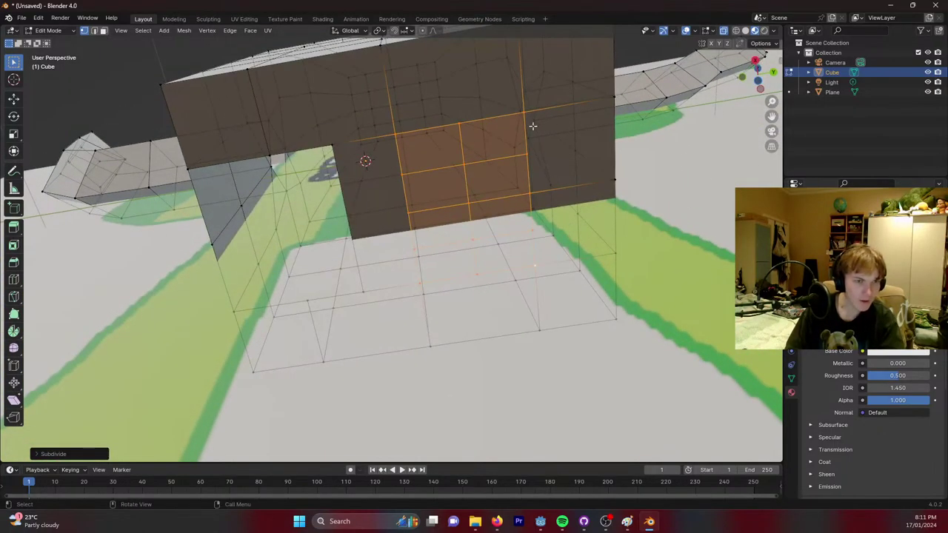
pyautogui.hotkey('alt', 'a')
pyautogui.click(459, 123)
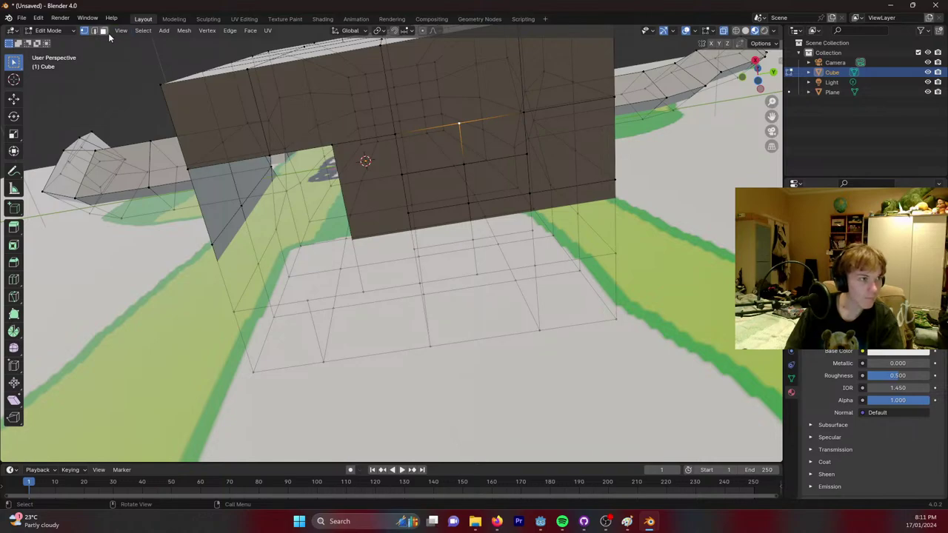
# In face select mode, delete a single lower wall face to open a leg hole.
pyautogui.press('3')
pyautogui.click(485, 148)
pyautogui.keyDown('ctrl'); pyautogui.click(503, 209); pyautogui.keyUp('ctrl')
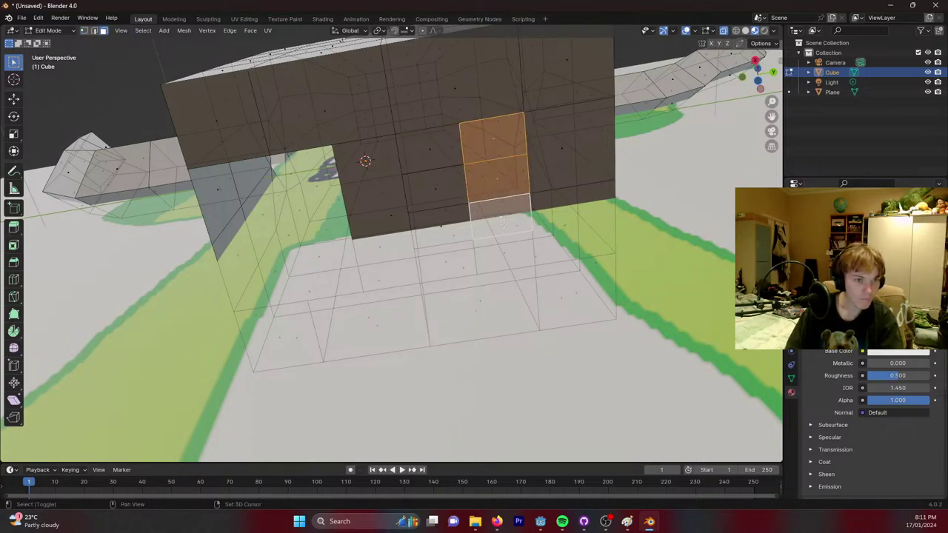
pyautogui.moveTo(504, 213)
pyautogui.mouseDown(button='middle')
pyautogui.moveTo(508, 186)
pyautogui.moveTo(511, 215)
pyautogui.mouseUp(button='middle')
pyautogui.hotkey('alt', 'a')
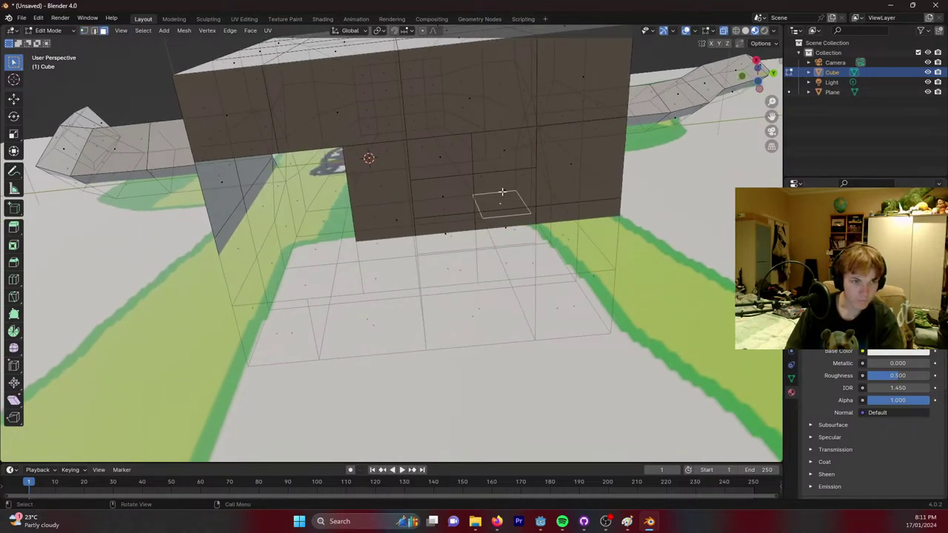
pyautogui.click(510, 226)
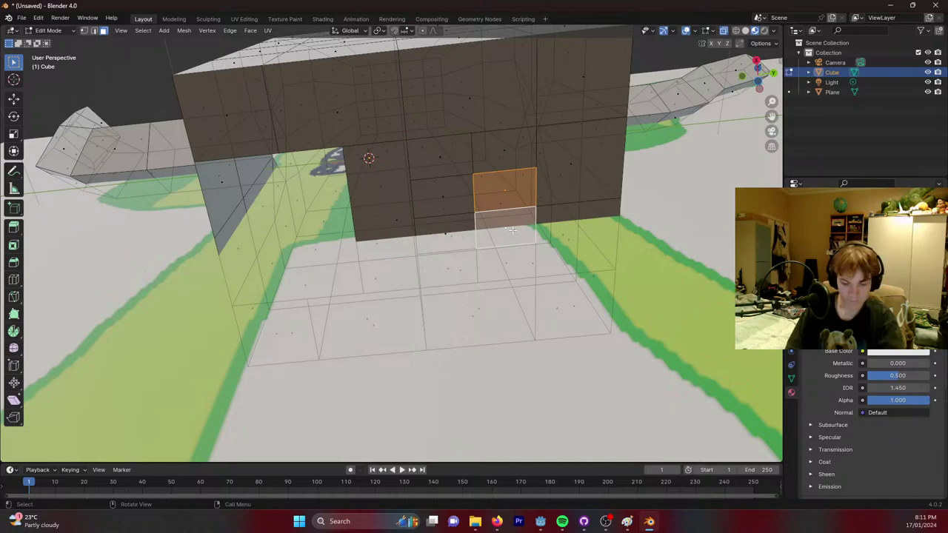
pyautogui.press('x')
pyautogui.click(517, 231)
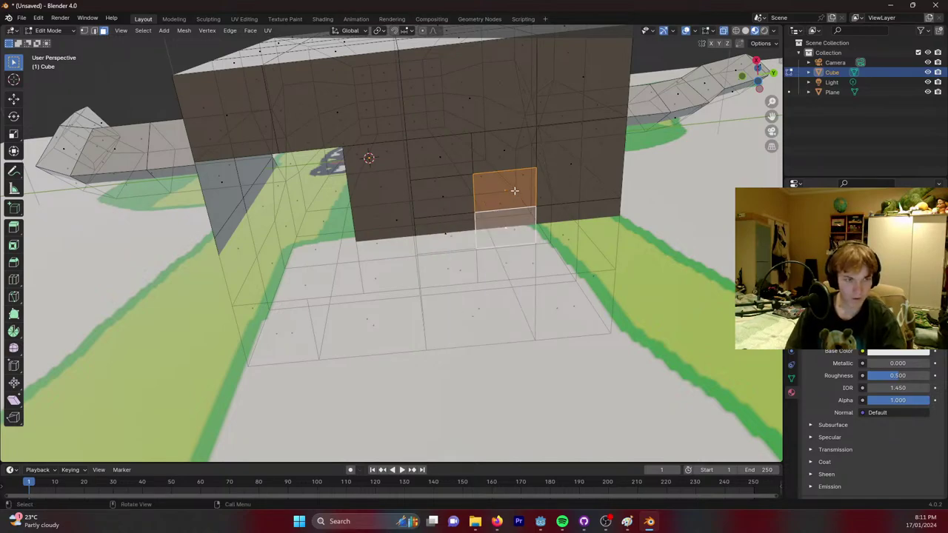
# Try collapsing the face with Merge at Center, then undo the edits.
pyautogui.rightClick(514, 190)
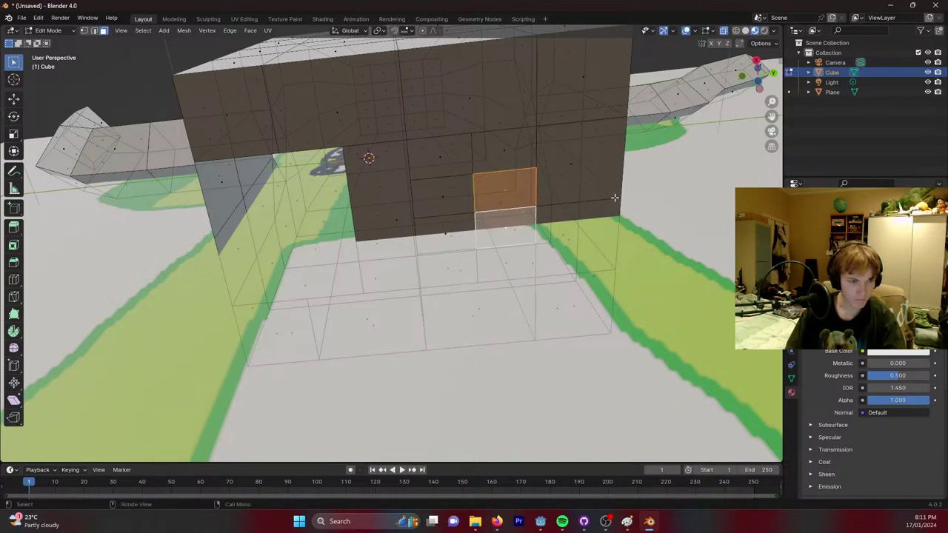
pyautogui.press('m')
pyautogui.click(497, 209)
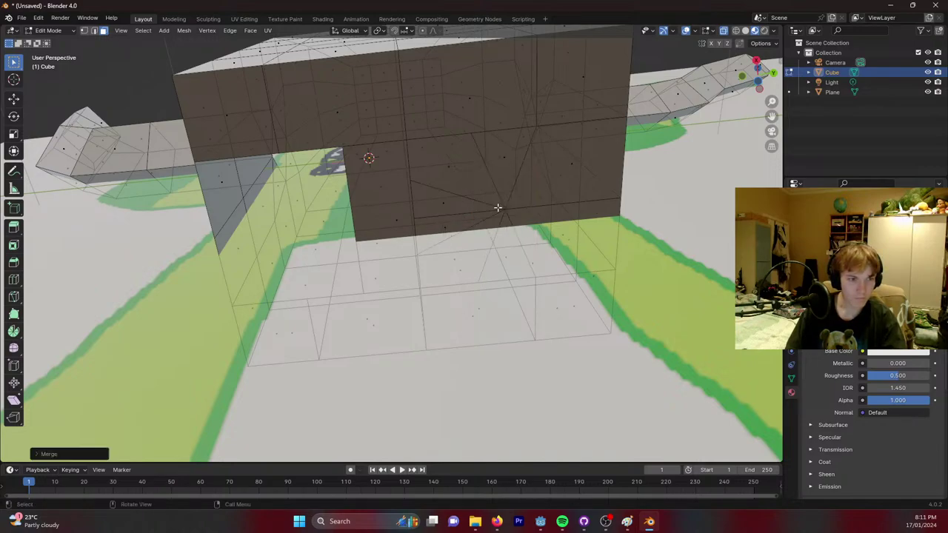
pyautogui.hotkey('ctrl', 'z')
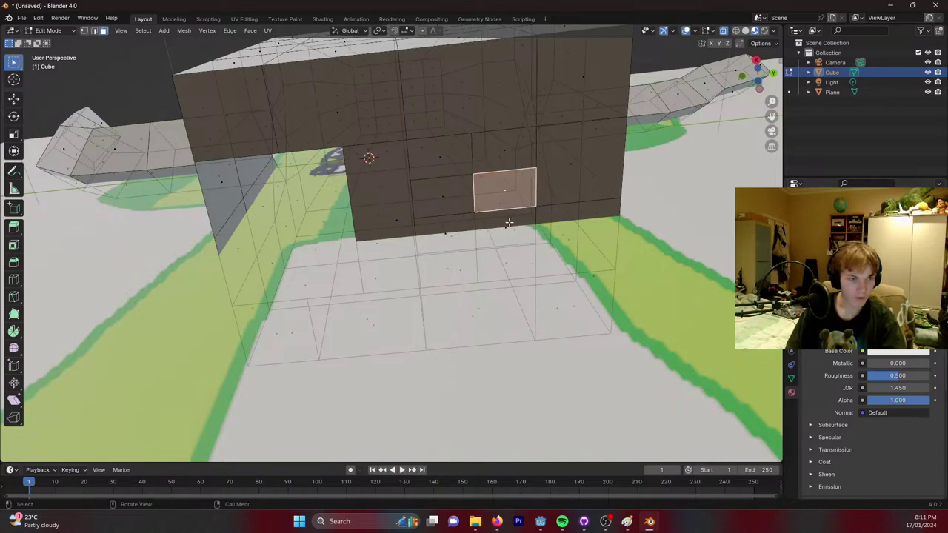
pyautogui.hotkey('ctrl', 'z')
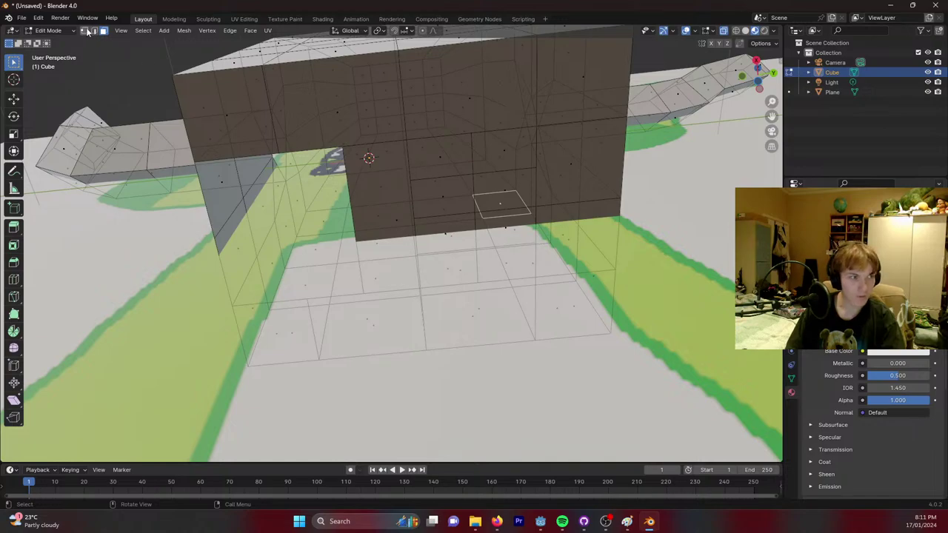
# Delete the small quad's bottom edge in edge mode, leaving a notch in the wall.
pyautogui.click(94, 31)
pyautogui.click(529, 212)
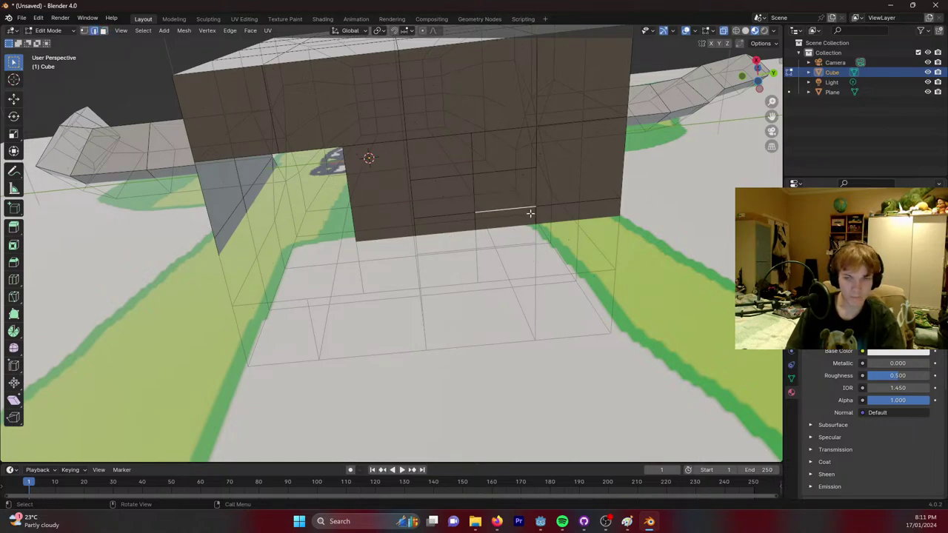
pyautogui.moveTo(548, 199); pyautogui.dragTo(552, 200, button='middle')
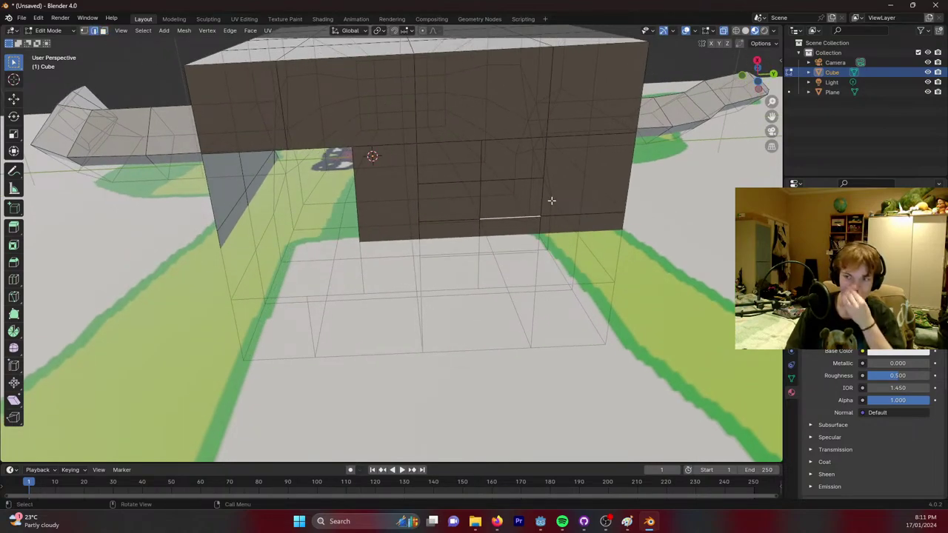
pyautogui.rightClick(518, 215)
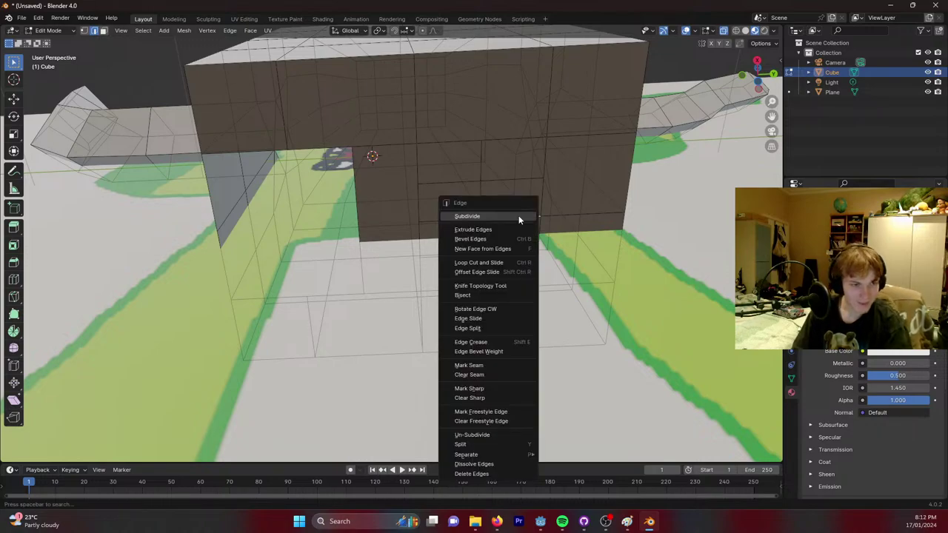
pyautogui.press('m')
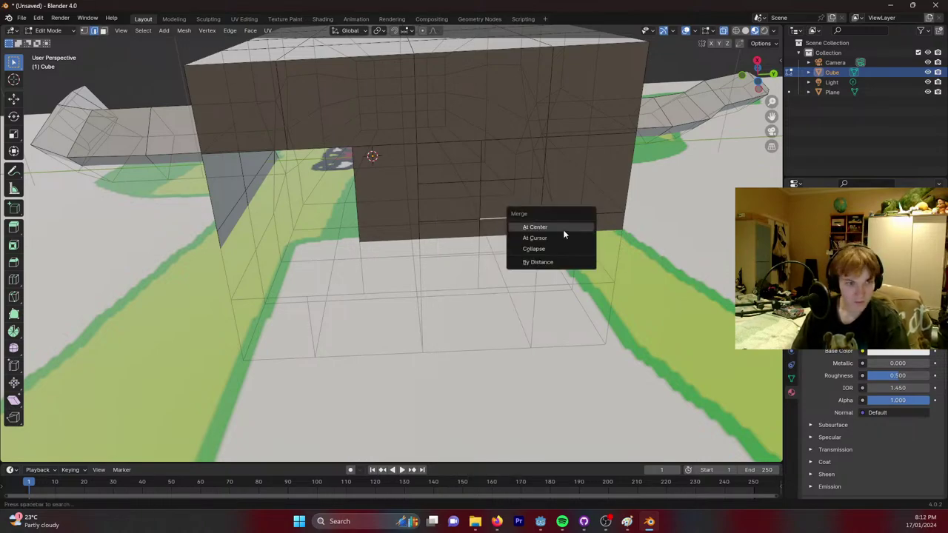
pyautogui.click(534, 227)
pyautogui.hotkey('ctrl', 'z')
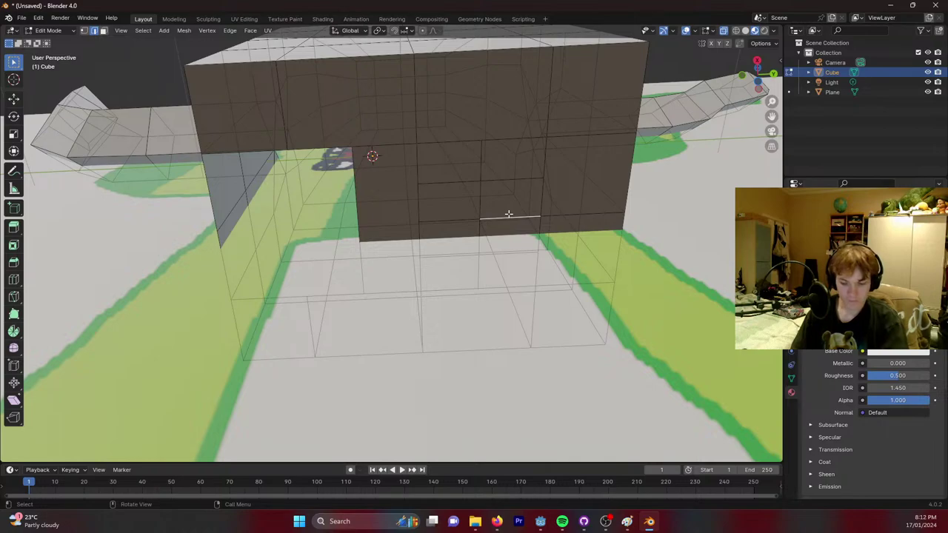
pyautogui.press('x')
pyautogui.click(480, 225)
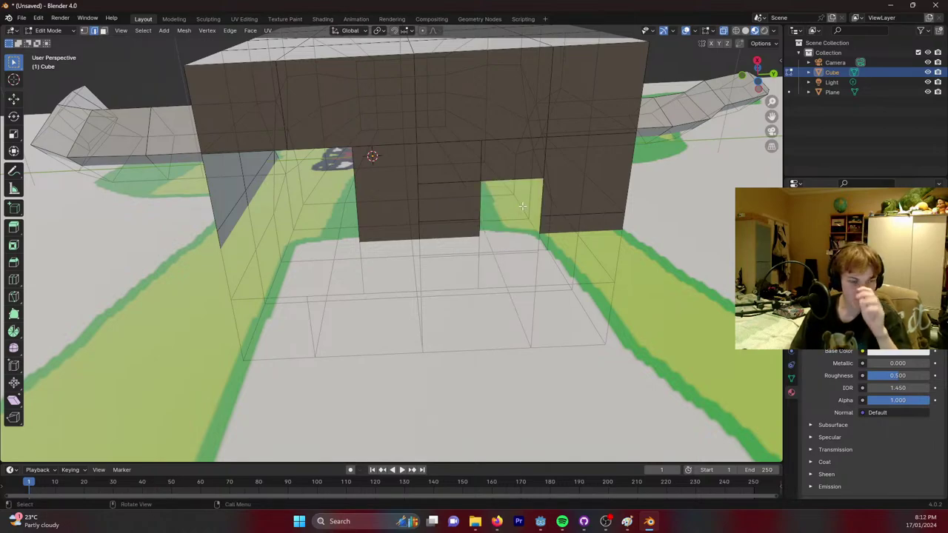
pyautogui.moveTo(523, 207); pyautogui.dragTo(308, 131, button='middle')
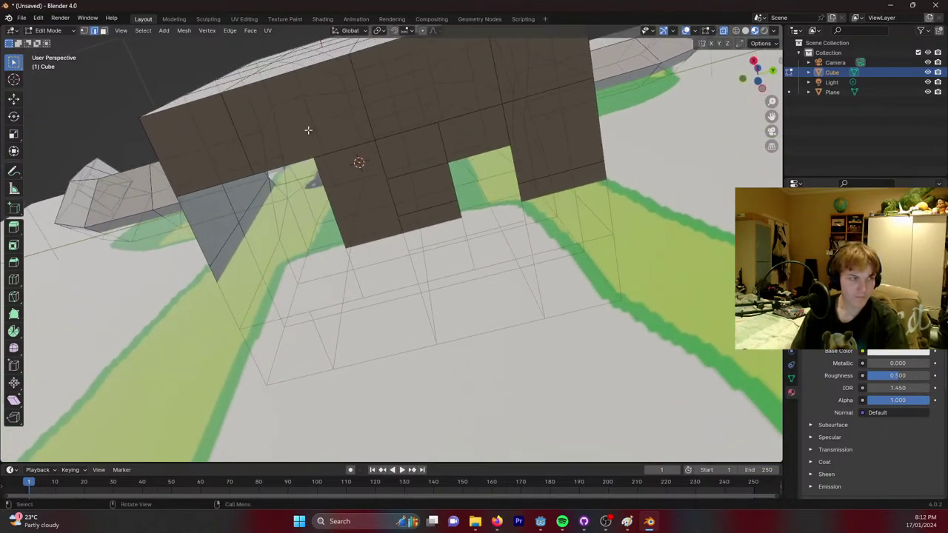
# Select the three notch corner vertices and fill the notch with a new face.
pyautogui.click(94, 31)
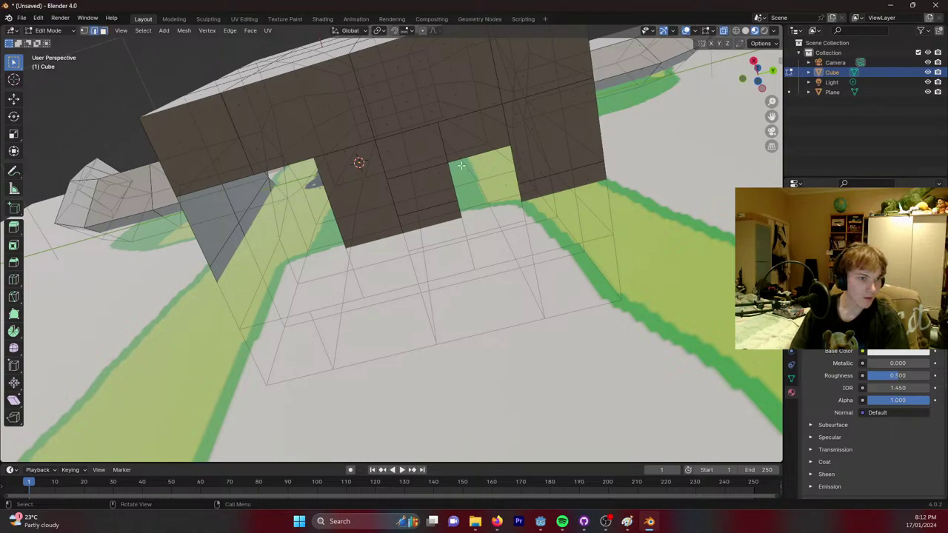
pyautogui.press('1')
pyautogui.click(448, 160)
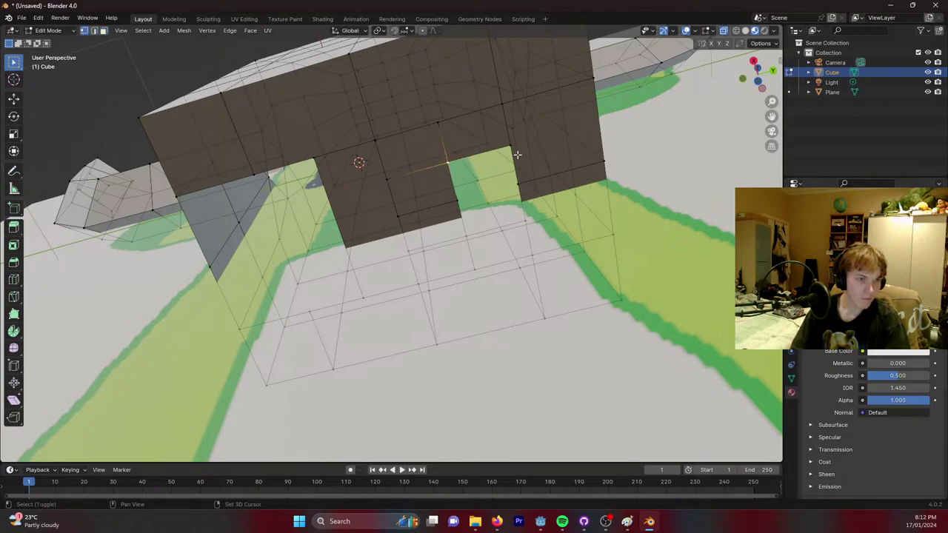
pyautogui.keyDown('shift'); pyautogui.click(510, 149); pyautogui.keyUp('shift')
pyautogui.keyDown('shift'); pyautogui.click(517, 184); pyautogui.keyUp('shift')
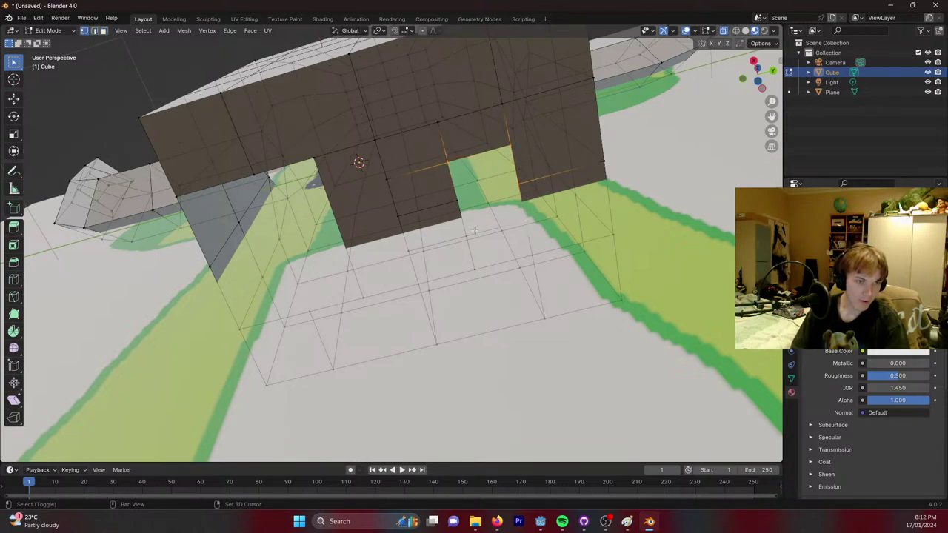
pyautogui.moveTo(461, 194); pyautogui.dragTo(508, 174, button='middle')
pyautogui.press('f')
# Extrude the new face, shrink it, and lower it along Z to start the leg.
pyautogui.press('e')
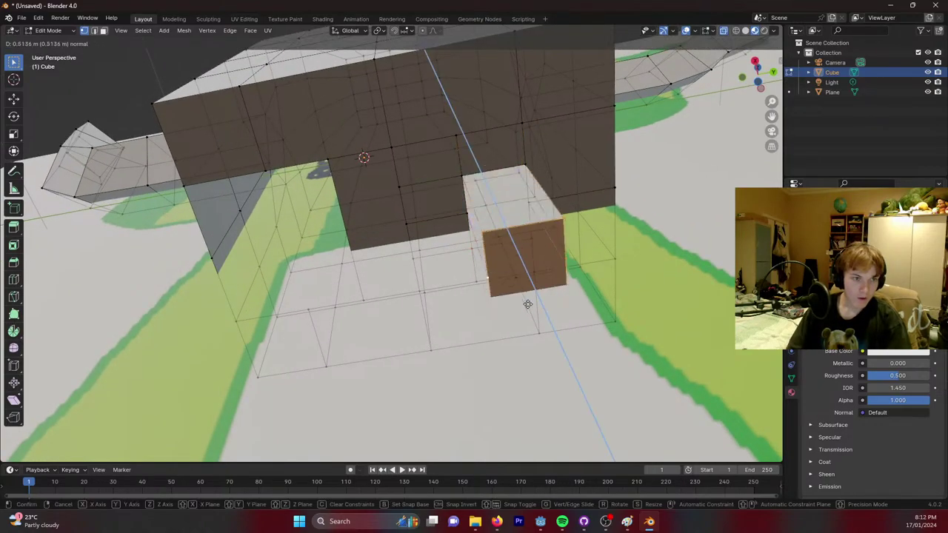
pyautogui.click(542, 335)
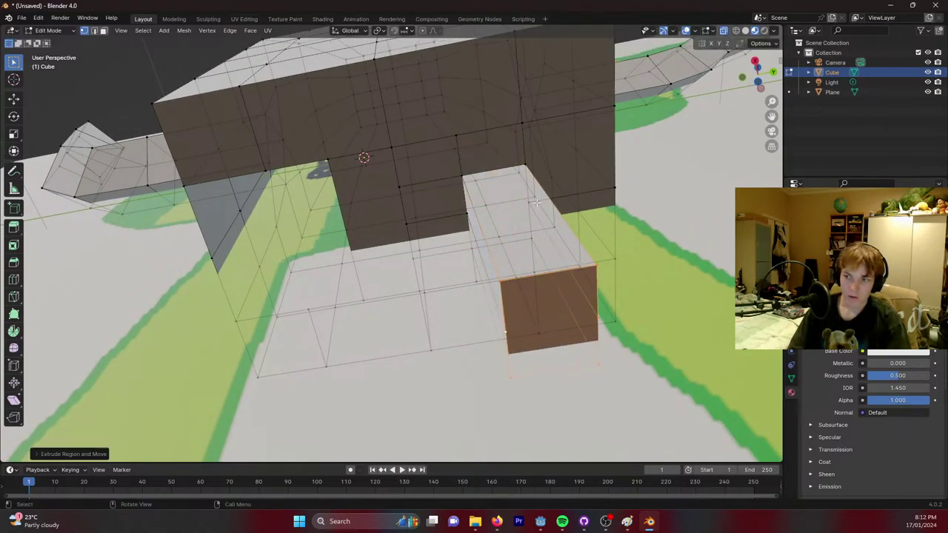
pyautogui.moveTo(537, 202); pyautogui.dragTo(481, 248, button='middle')
pyautogui.press('s')
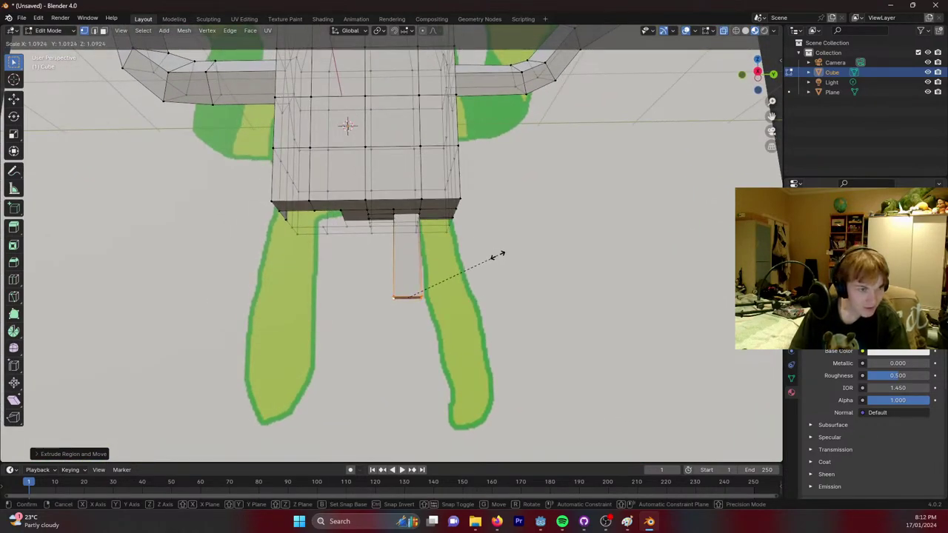
pyautogui.click(530, 244)
pyautogui.press('g')
pyautogui.press('z')
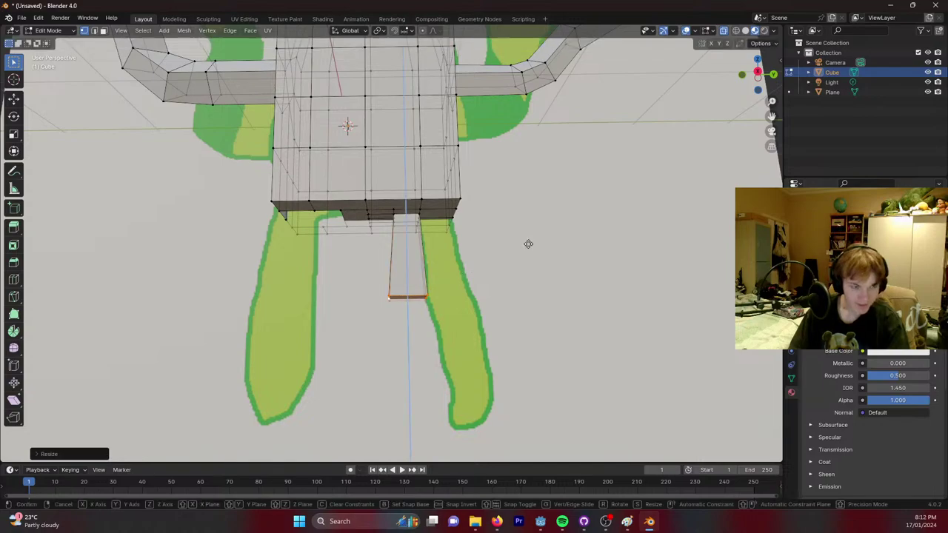
pyautogui.click(510, 339)
# Extrude a second leg section downward and taper it toward the foot.
pyautogui.press('e')
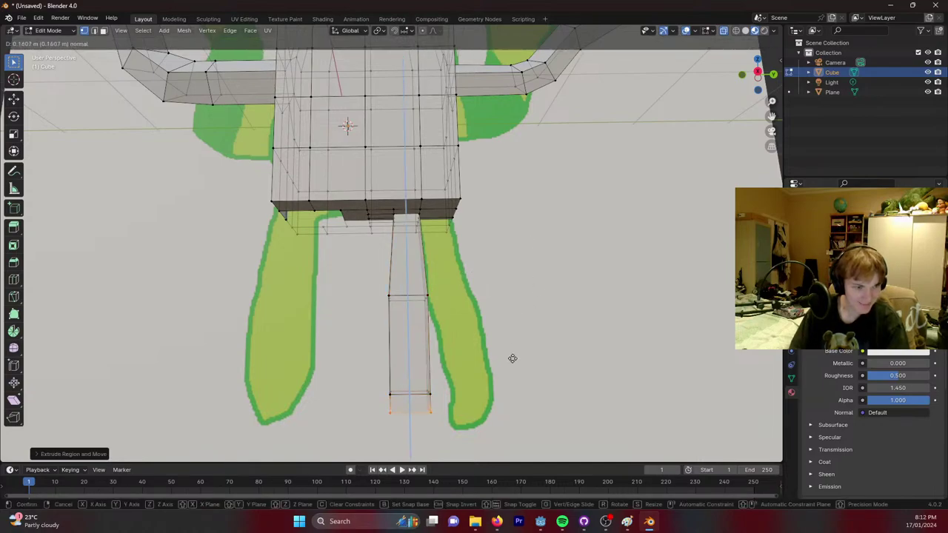
pyautogui.click(506, 370)
pyautogui.press('s')
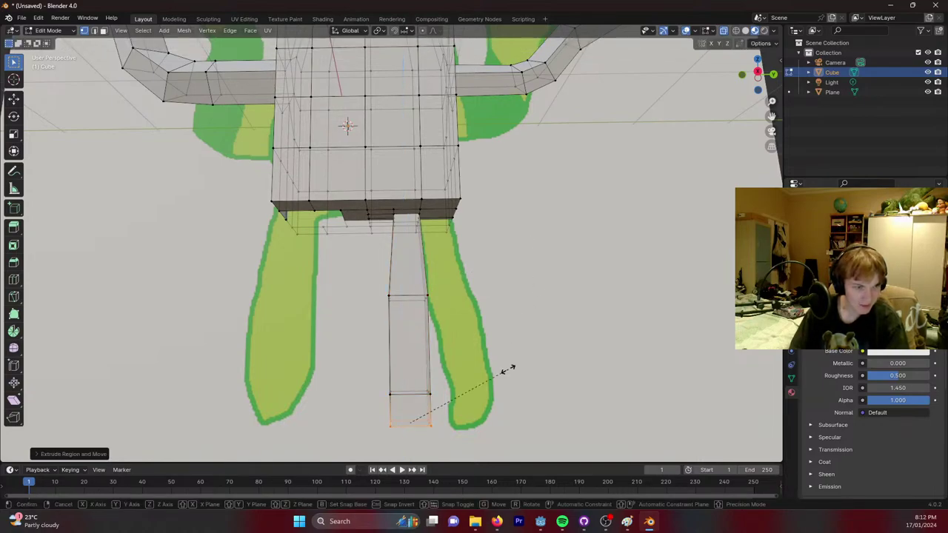
pyautogui.click(463, 359)
pyautogui.scroll(4, 464, 359)
pyautogui.moveTo(464, 360); pyautogui.dragTo(477, 139, button='middle')
# Widen the leg's top edge loop where it joins the body, about 1.32 times.
pyautogui.keyDown('alt'); pyautogui.click(476, 138); pyautogui.keyUp('alt')
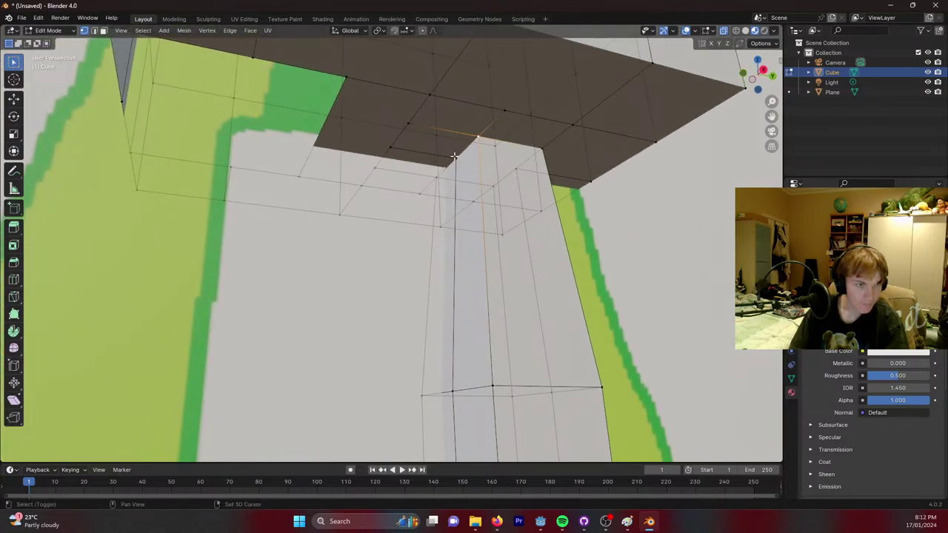
pyautogui.moveTo(495, 184); pyautogui.dragTo(375, 183, button='middle')
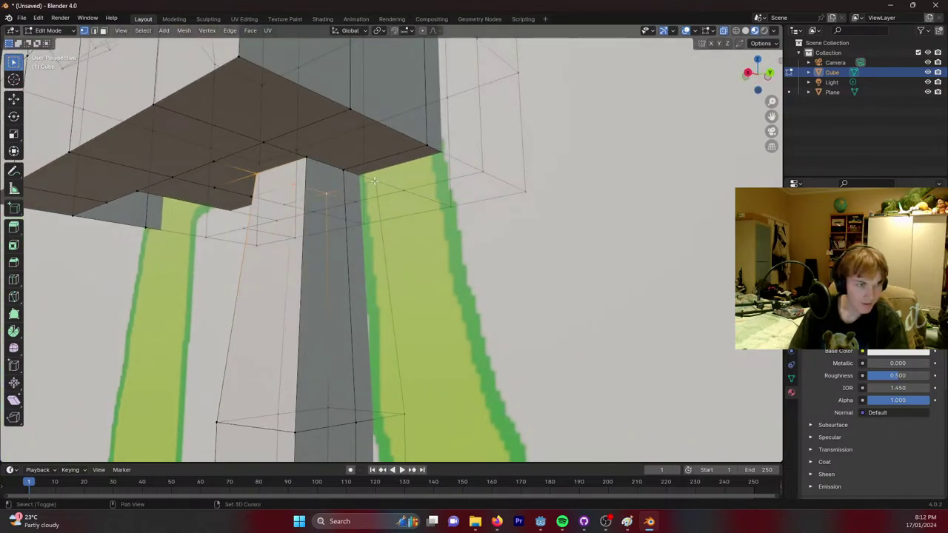
pyautogui.moveTo(307, 156); pyautogui.dragTo(390, 132, button='middle')
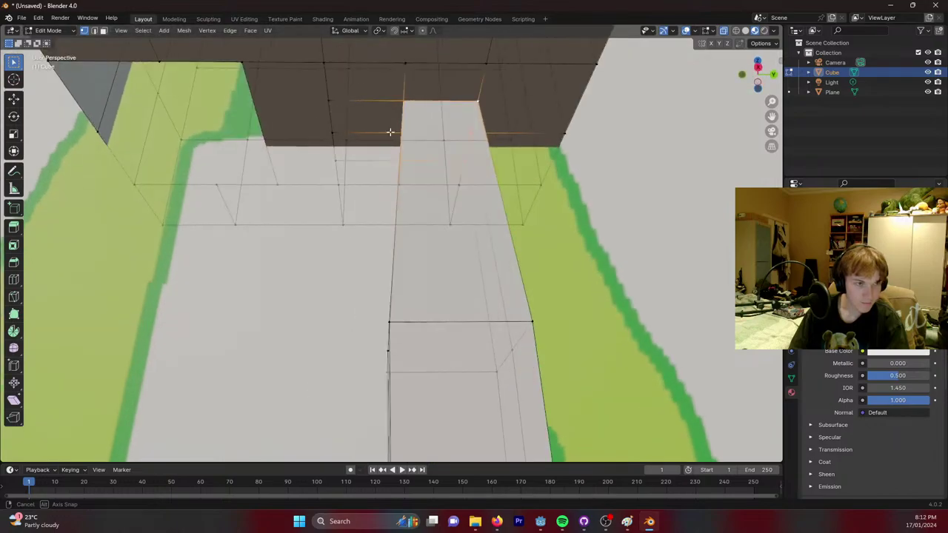
pyautogui.press('g')
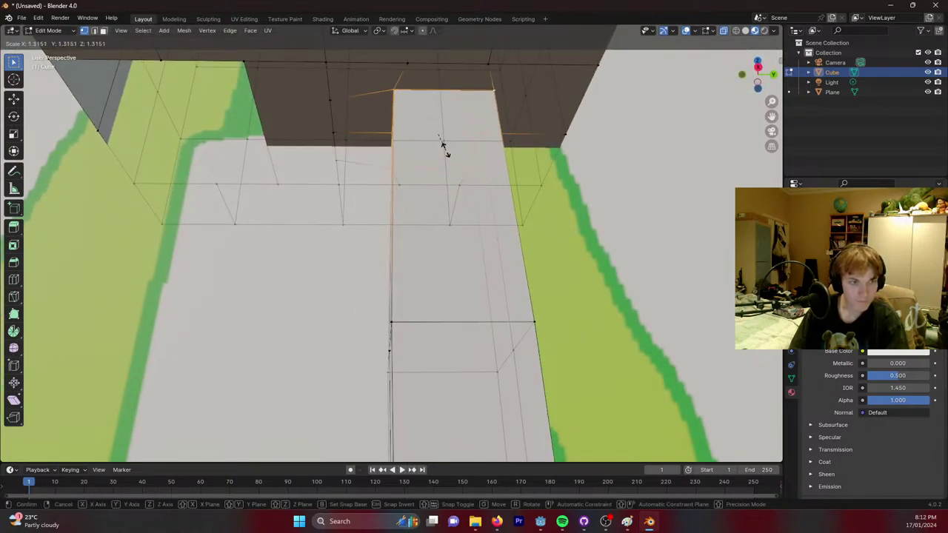
pyautogui.click(444, 148)
pyautogui.moveTo(445, 149); pyautogui.dragTo(341, 114, button='middle')
# Select the wall hole's border edge and fill the hole with a face.
pyautogui.scroll(-4, 513, 175)
pyautogui.scroll(5, 326, 132)
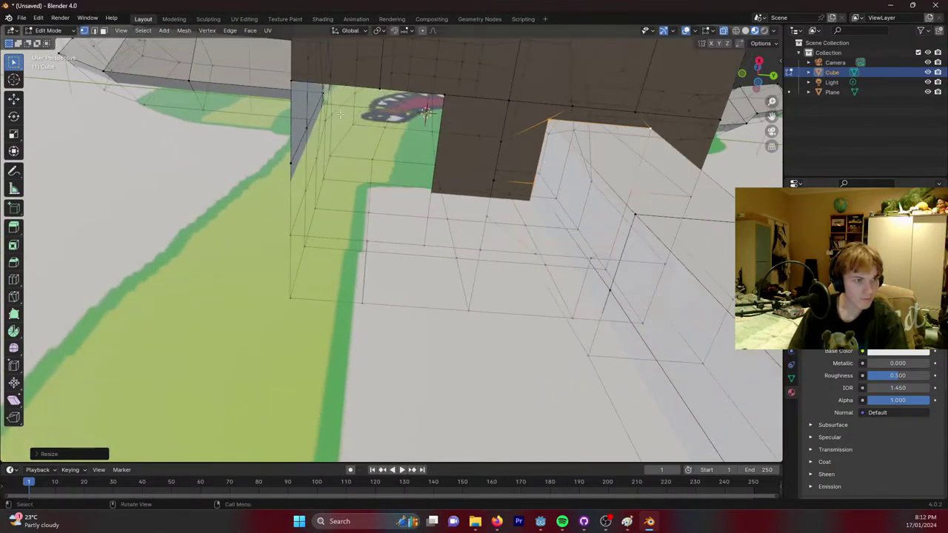
pyautogui.click(293, 80)
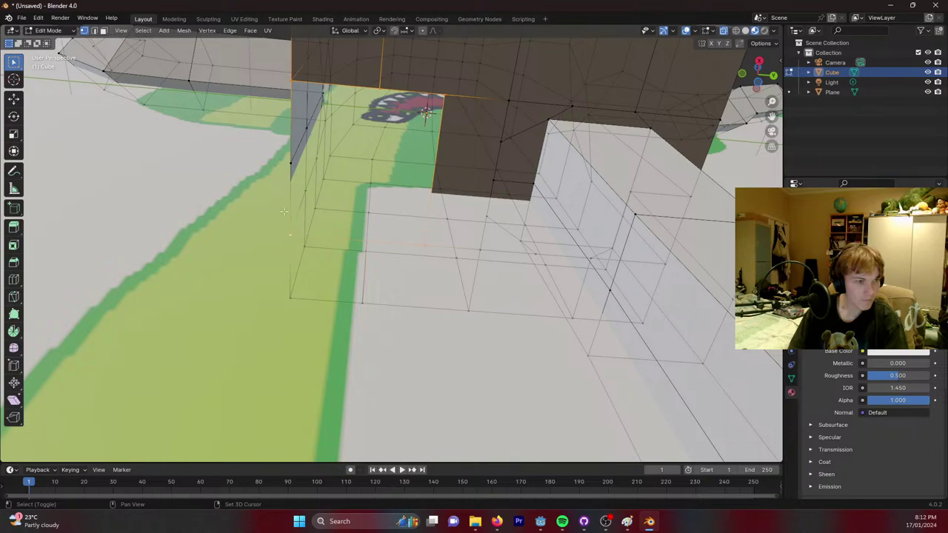
pyautogui.press('f')
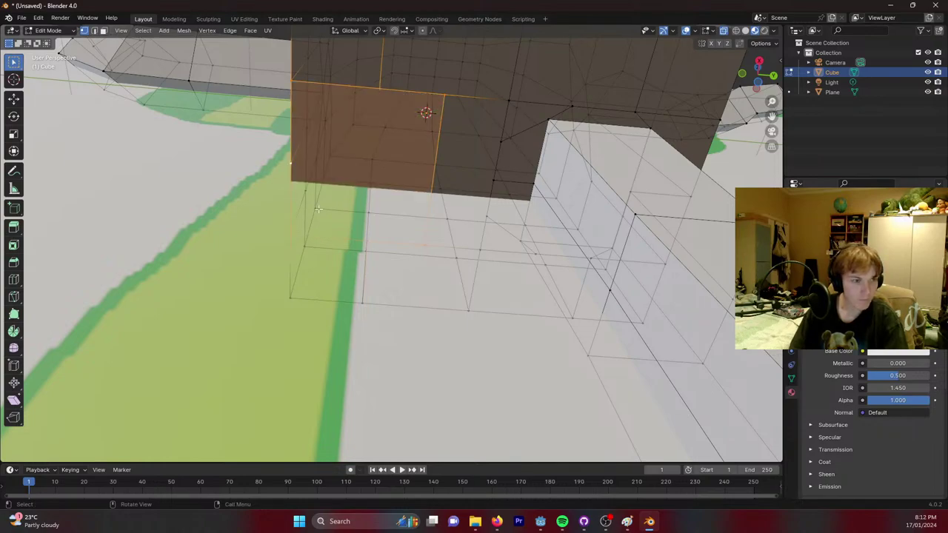
pyautogui.moveTo(318, 209); pyautogui.dragTo(362, 114, button='middle')
# Subdivide the new wall face from the vertex context menu.
pyautogui.rightClick(360, 114)
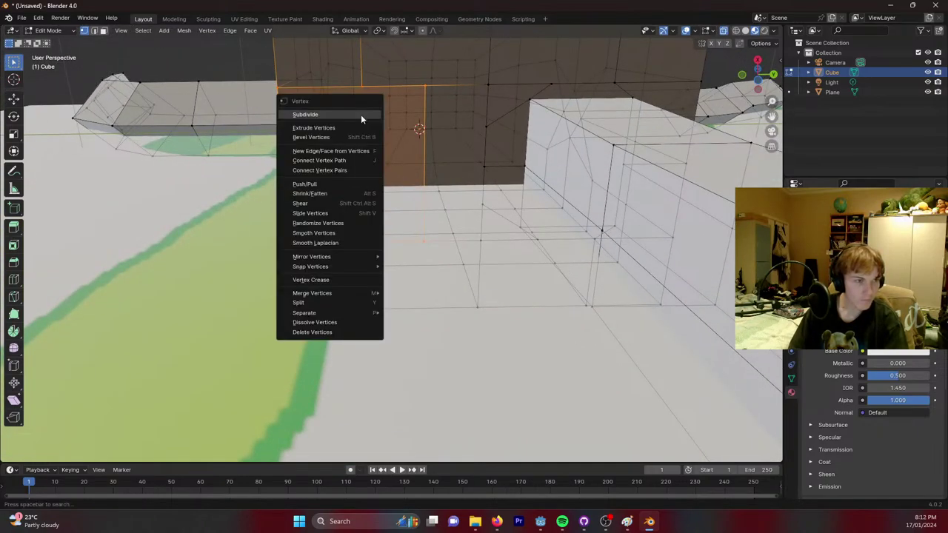
pyautogui.click(328, 114)
pyautogui.click(362, 86)
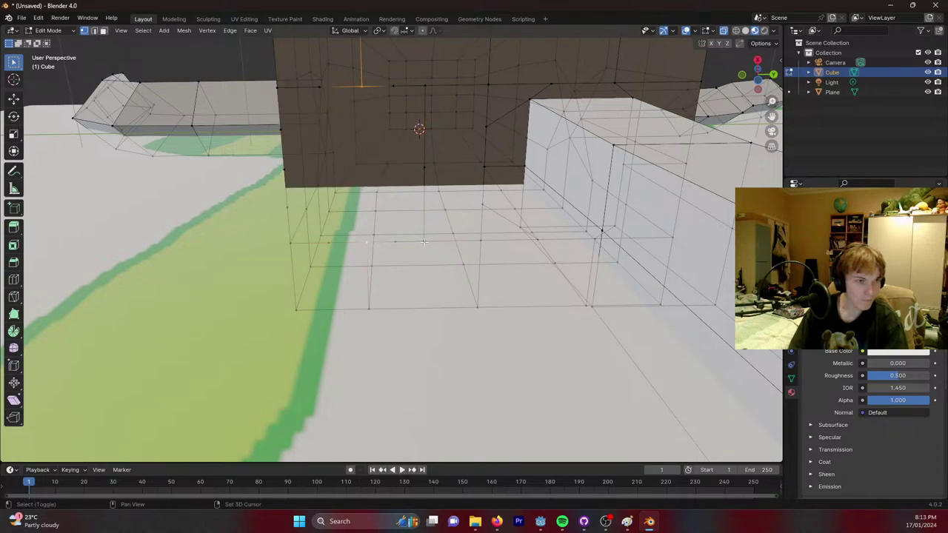
# Select the large face on the body's underside and subdivide it.
pyautogui.click(103, 31)
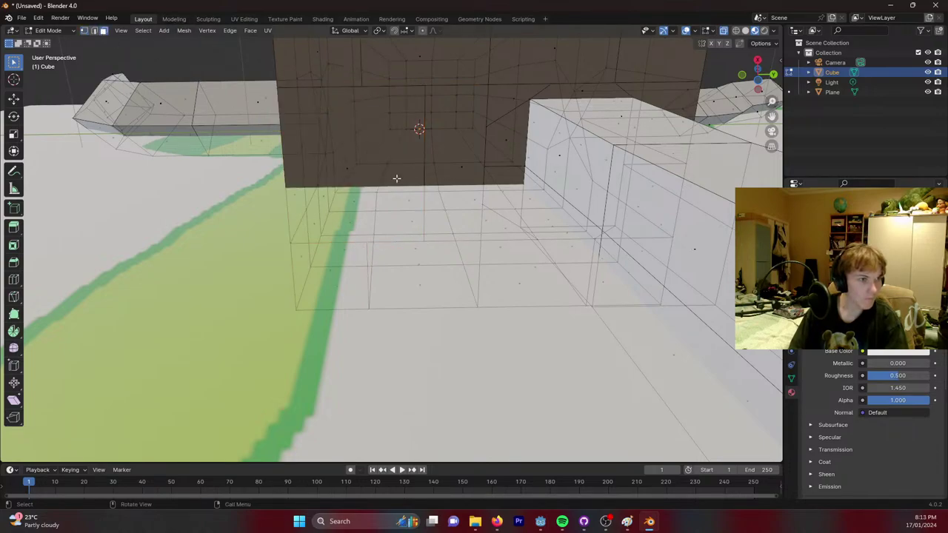
pyautogui.click(357, 148)
pyautogui.moveTo(358, 148); pyautogui.dragTo(345, 168, button='middle')
pyautogui.click(345, 169)
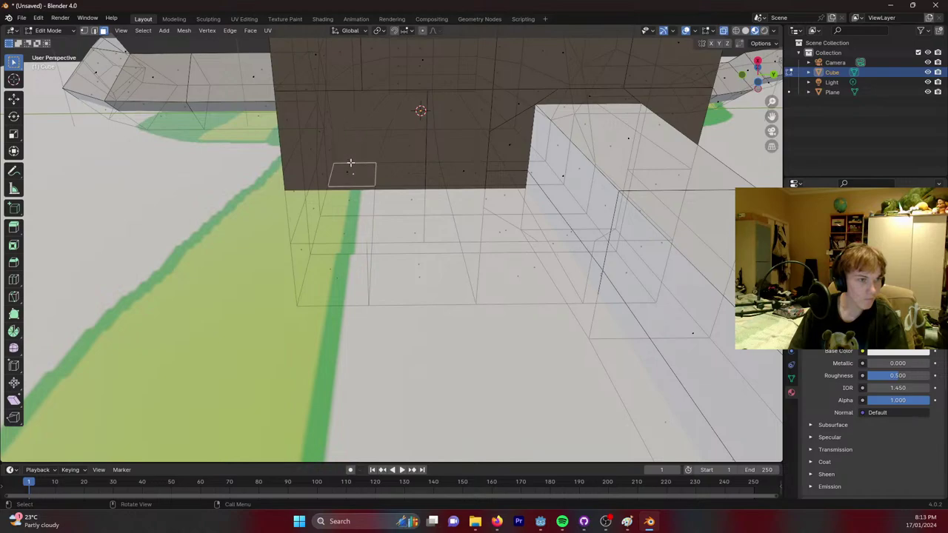
pyautogui.click(345, 169)
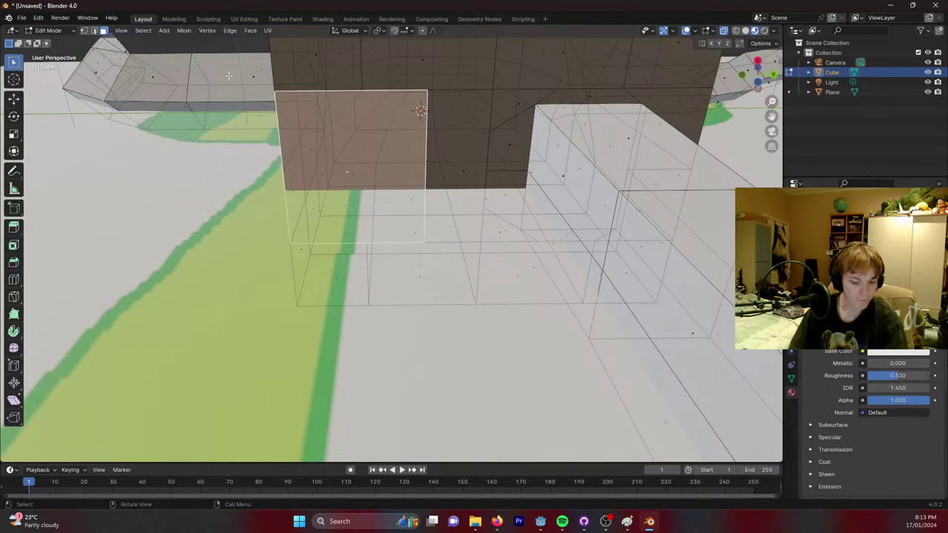
pyautogui.click(292, 118)
pyautogui.click(292, 118)
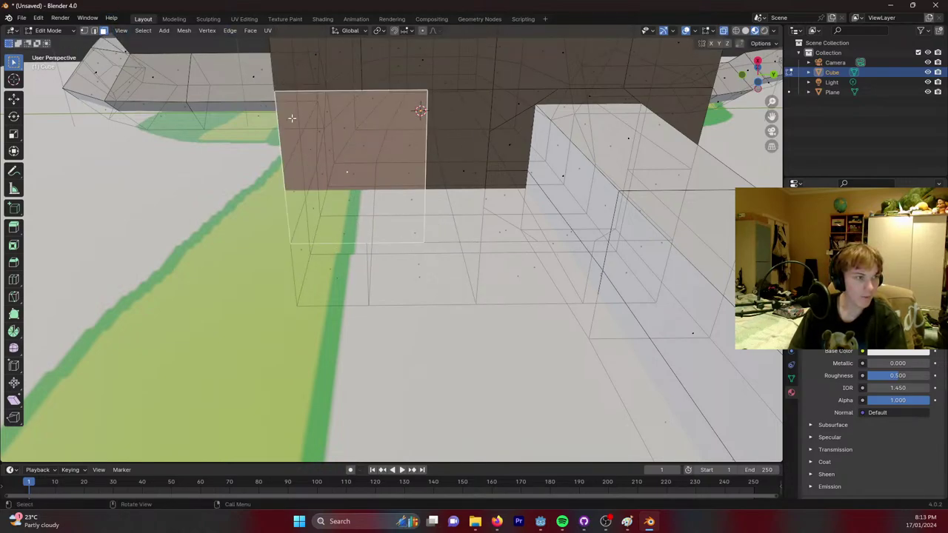
pyautogui.rightClick(350, 146)
pyautogui.click(344, 139)
pyautogui.moveTo(417, 115); pyautogui.dragTo(460, 155, button='middle')
# Try face and vertex selections on the subdivided underside to find the stray face.
pyautogui.click(478, 148)
pyautogui.click(463, 130)
pyautogui.click(374, 176)
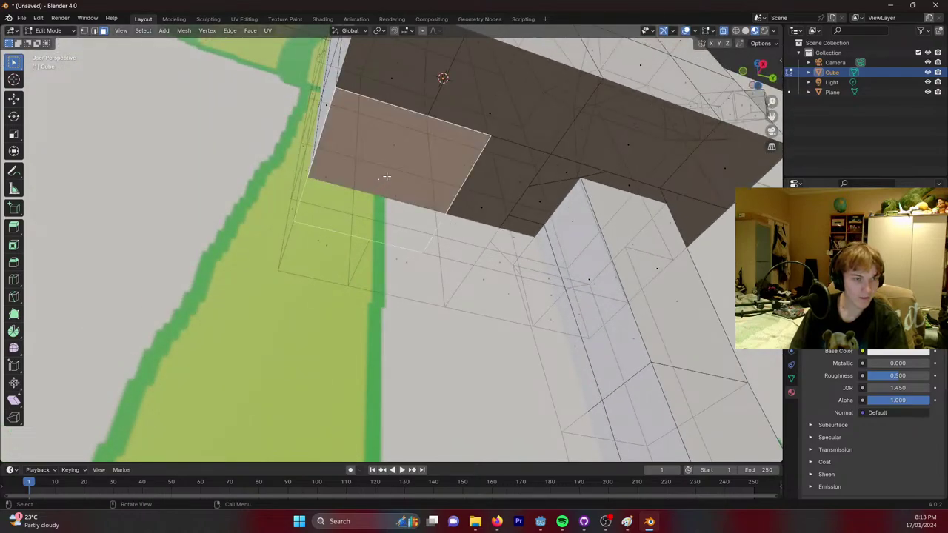
pyautogui.moveTo(386, 176); pyautogui.dragTo(417, 159, button='middle')
pyautogui.click(83, 30)
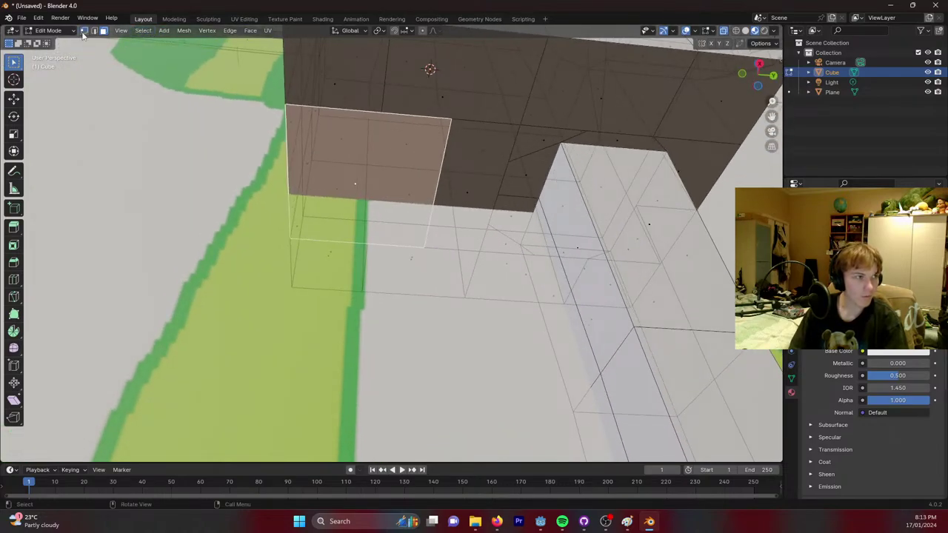
pyautogui.click(380, 111)
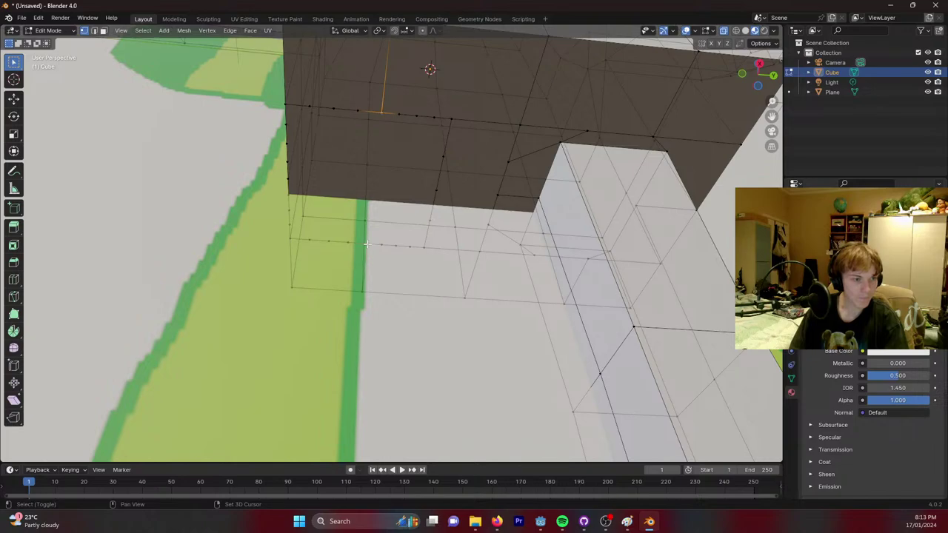
pyautogui.moveTo(366, 244); pyautogui.dragTo(440, 192, button='middle')
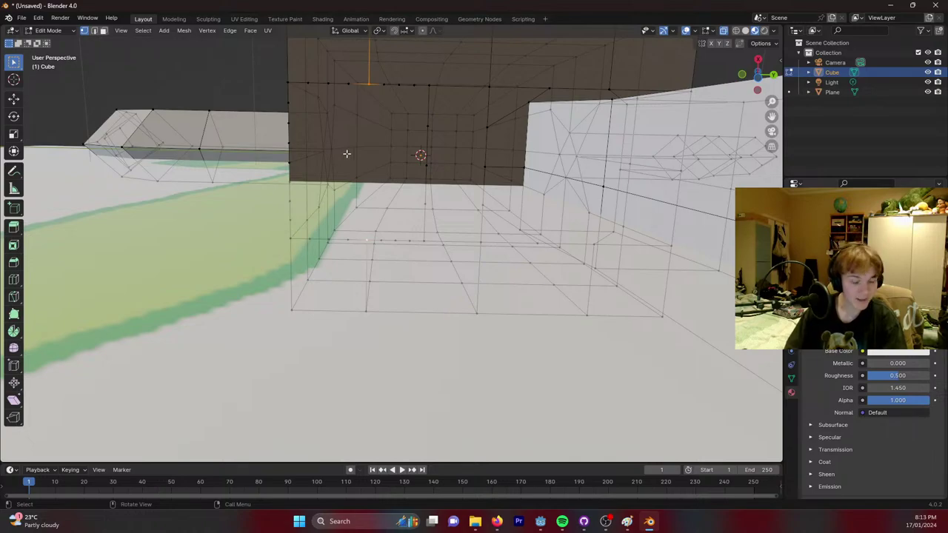
pyautogui.rightClick(367, 86)
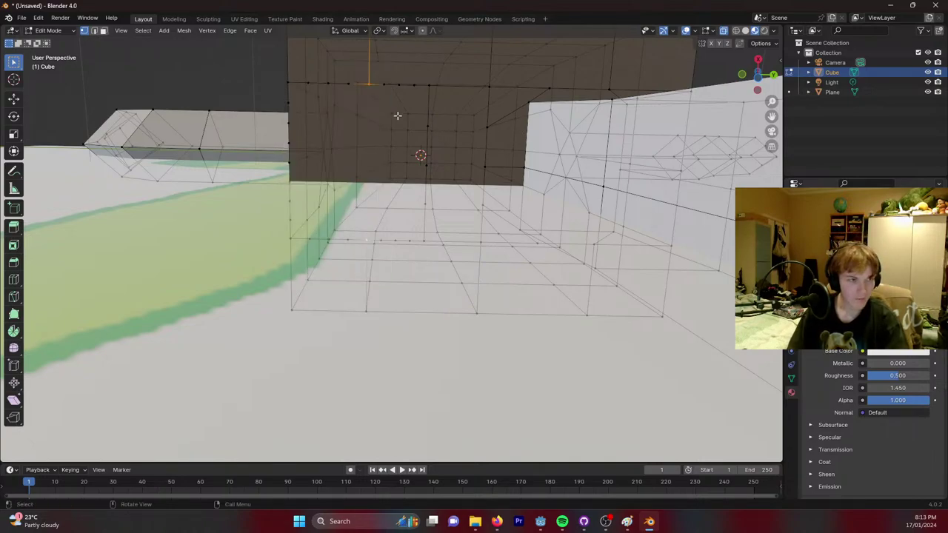
pyautogui.moveTo(398, 116); pyautogui.dragTo(403, 131, button='middle')
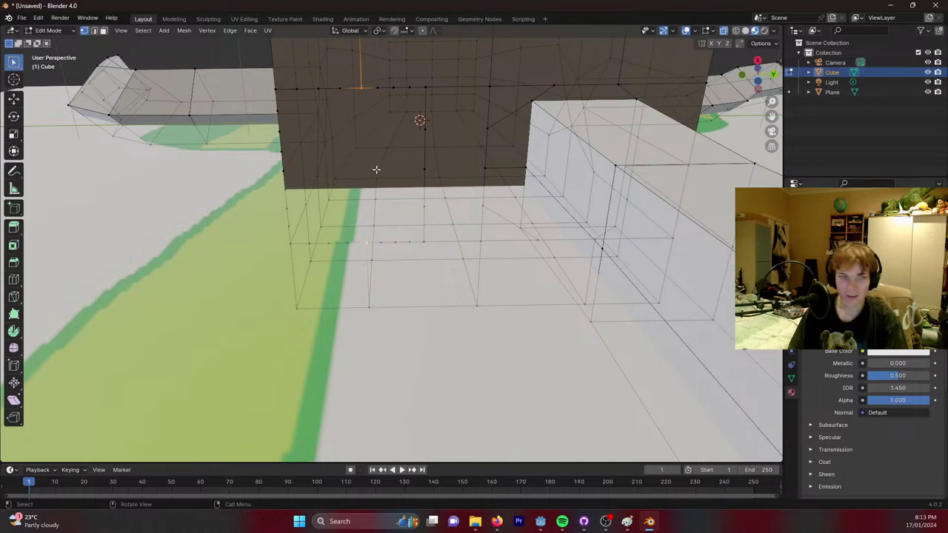
pyautogui.rightClick(369, 234)
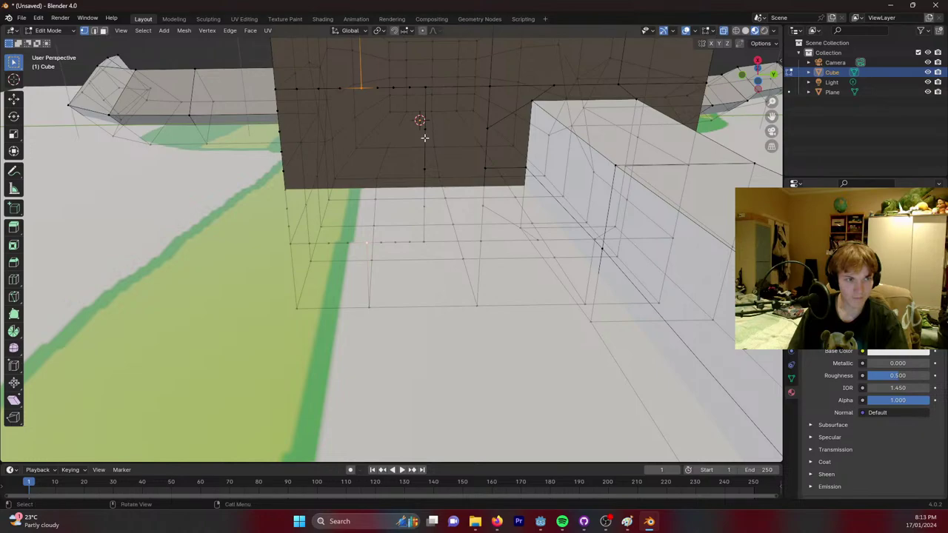
pyautogui.keyDown('shift'); pyautogui.click(426, 108); pyautogui.keyUp('shift')
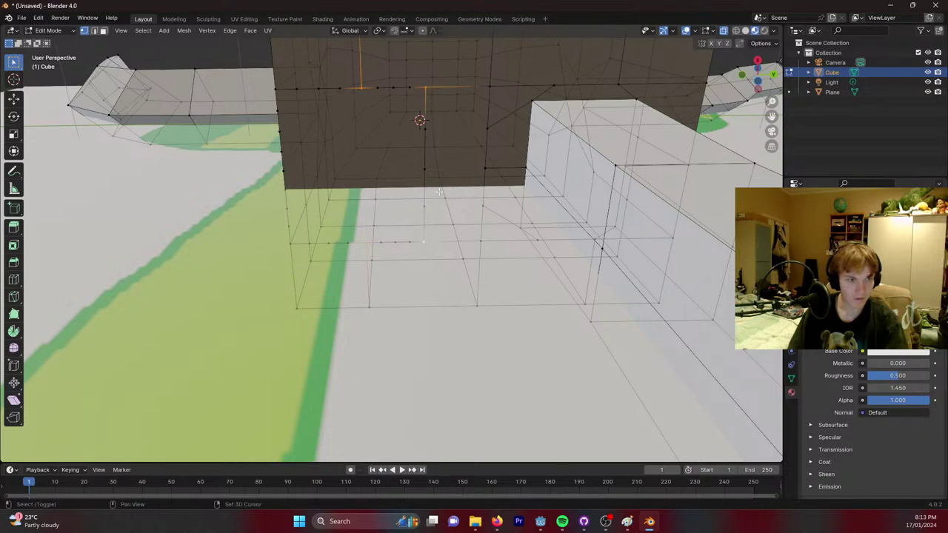
pyautogui.keyDown('shift'); pyautogui.click(429, 180); pyautogui.keyUp('shift')
# Clear the selection and try selecting a block of faces between two underside vertices.
pyautogui.hotkey('alt', 'a')
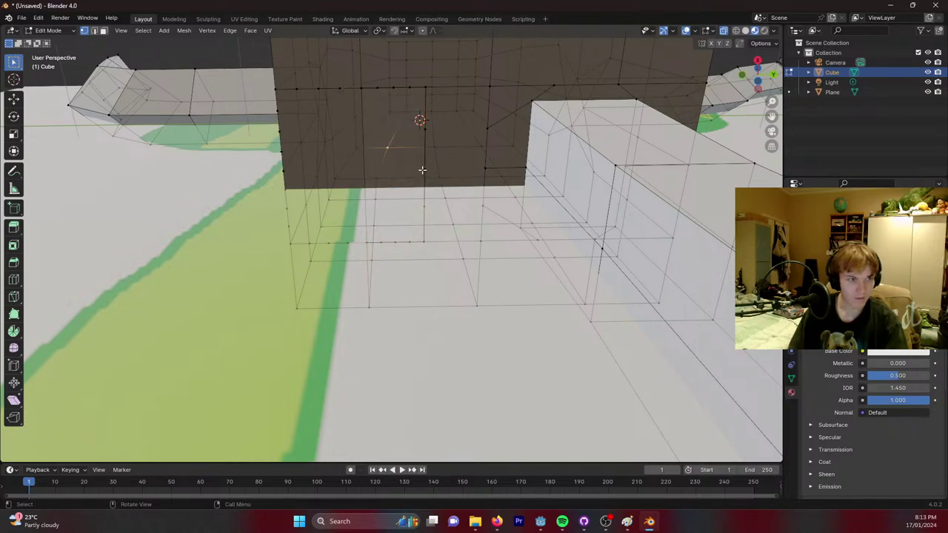
pyautogui.moveTo(440, 146); pyautogui.dragTo(450, 143, button='middle')
pyautogui.click(358, 117)
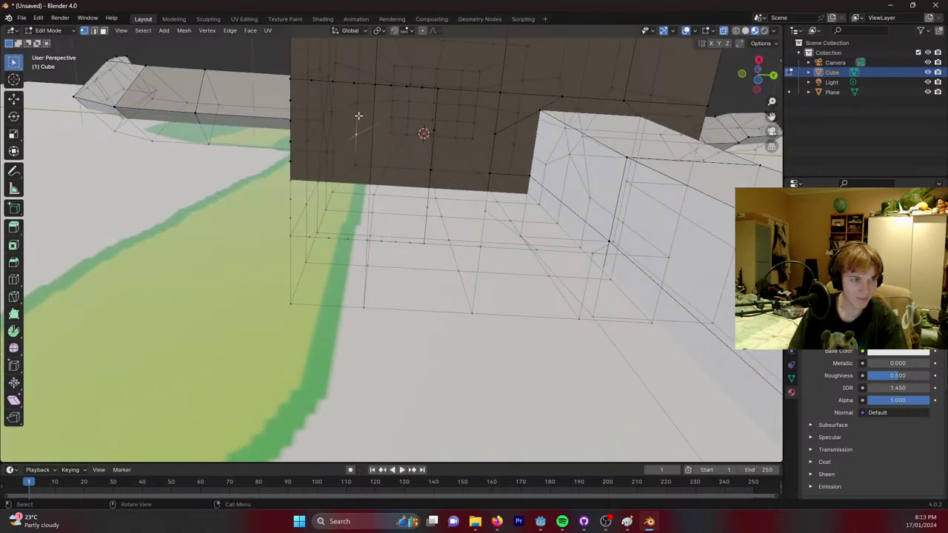
pyautogui.keyDown('ctrl'); pyautogui.click(432, 145); pyautogui.keyUp('ctrl')
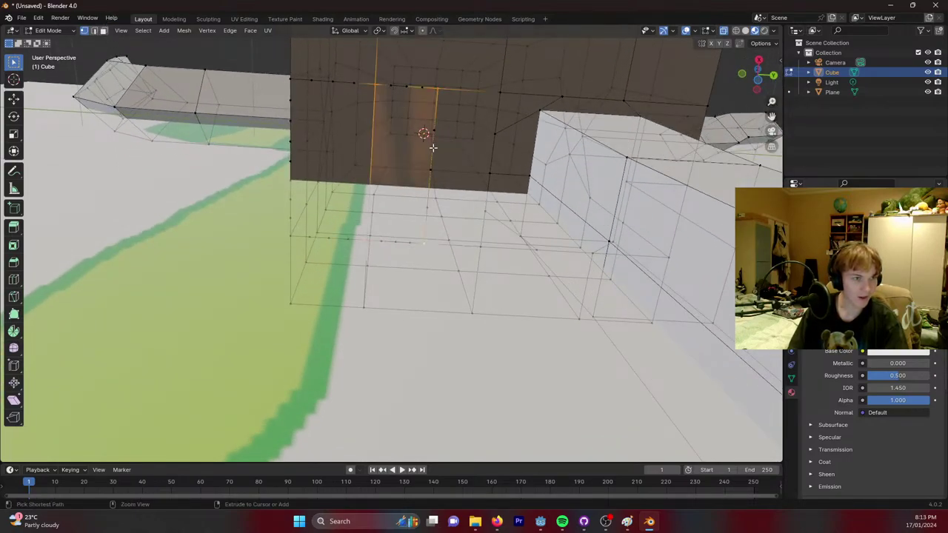
pyautogui.press('3')
pyautogui.keyDown('ctrl'); pyautogui.click(432, 147); pyautogui.keyUp('ctrl')
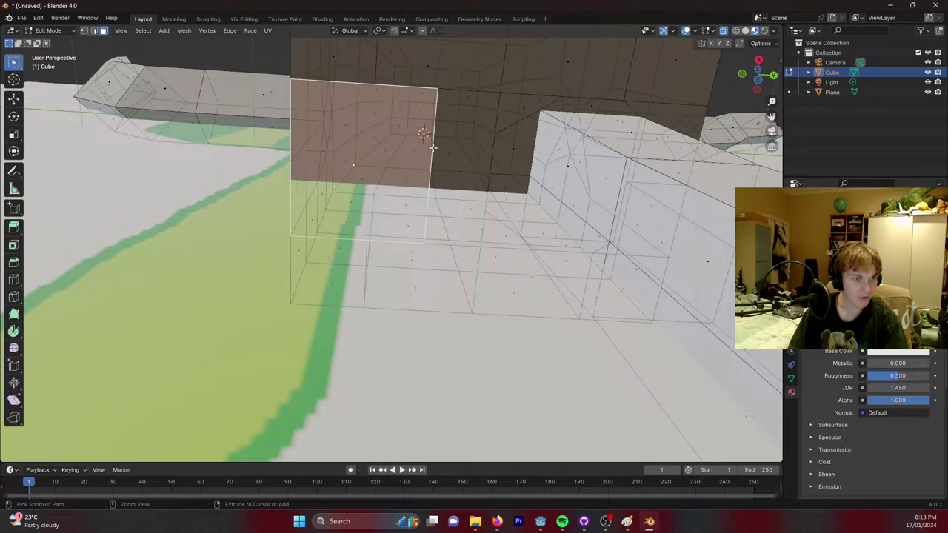
pyautogui.hotkey('ctrl', 'z')
pyautogui.hotkey('ctrl', 'shift', 'z')
pyautogui.hotkey('ctrl', 'z')
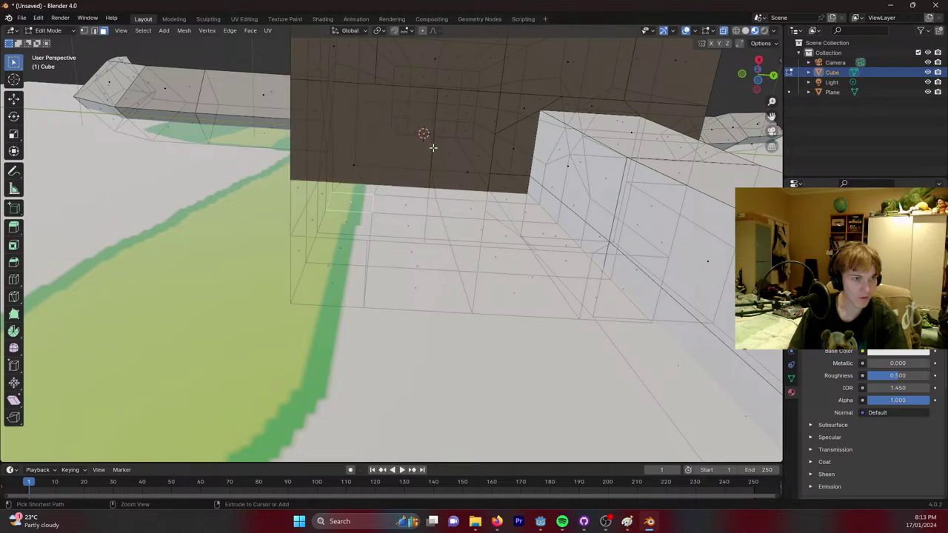
pyautogui.moveTo(390, 129)
pyautogui.mouseDown(button='middle')
pyautogui.moveTo(391, 116)
pyautogui.moveTo(390, 132)
pyautogui.mouseUp(button='middle')
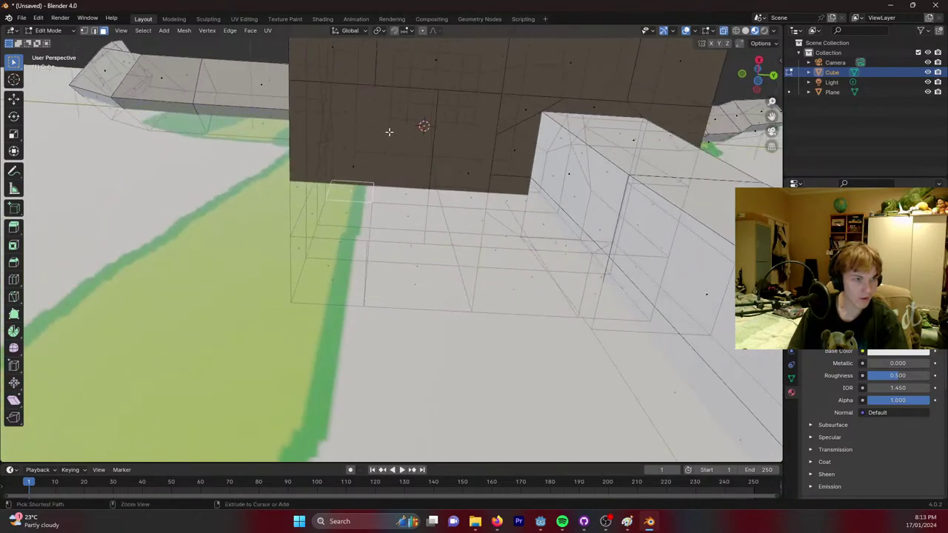
# Delete the stray underside face and fill the opened gap with a new face.
pyautogui.press('1')
pyautogui.keyDown('ctrl'); pyautogui.click(397, 144); pyautogui.keyUp('ctrl')
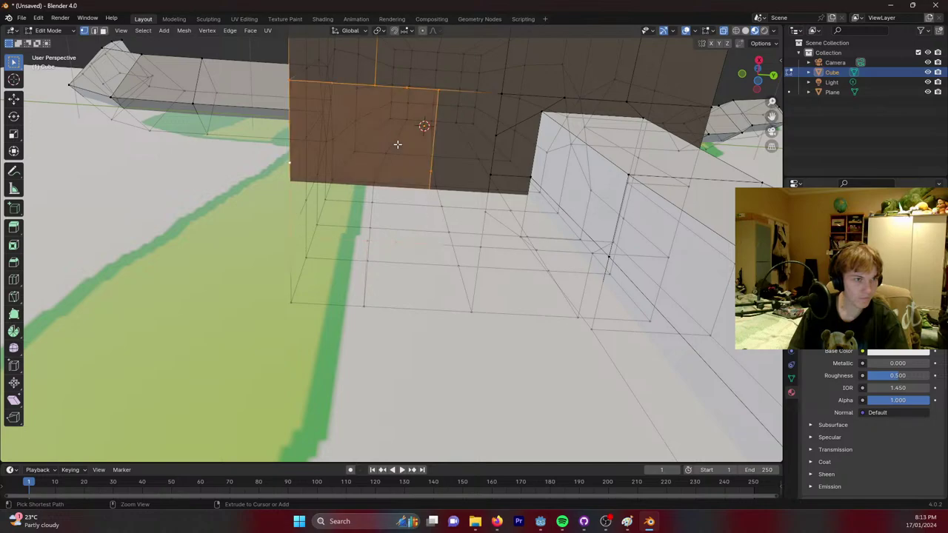
pyautogui.moveTo(405, 146)
pyautogui.mouseDown(button='middle')
pyautogui.moveTo(413, 126)
pyautogui.moveTo(407, 146)
pyautogui.mouseUp(button='middle')
pyautogui.press('Delete')
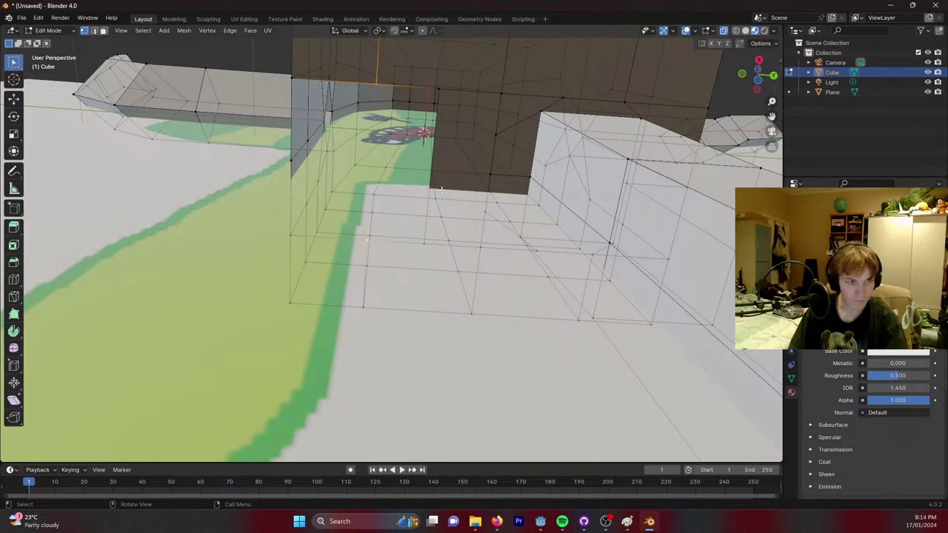
pyautogui.keyDown('shift'); pyautogui.click(411, 111); pyautogui.keyUp('shift')
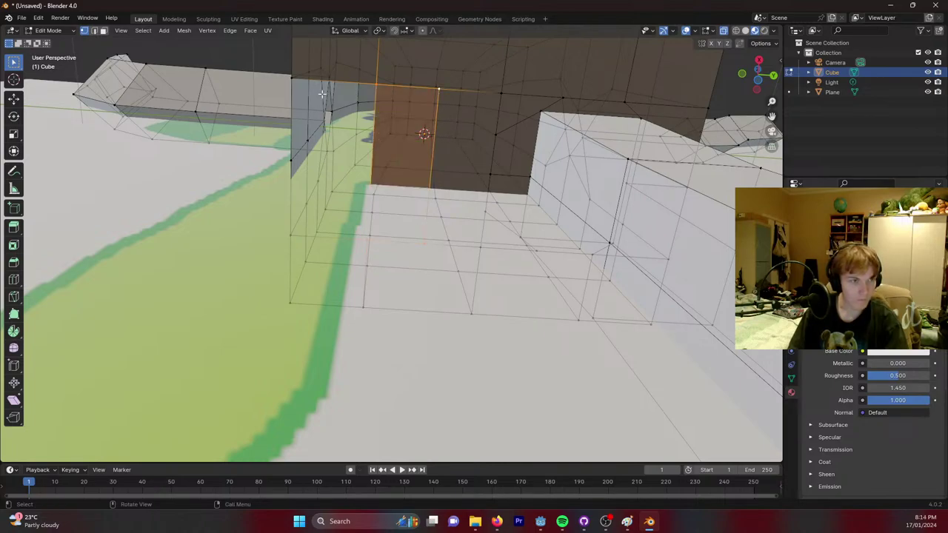
pyautogui.click(376, 84)
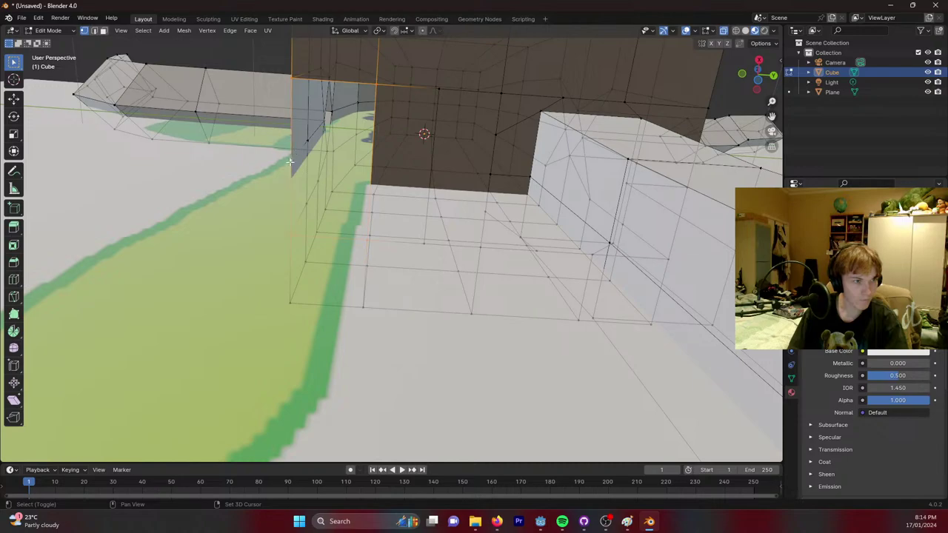
pyautogui.press('f')
pyautogui.click(401, 97)
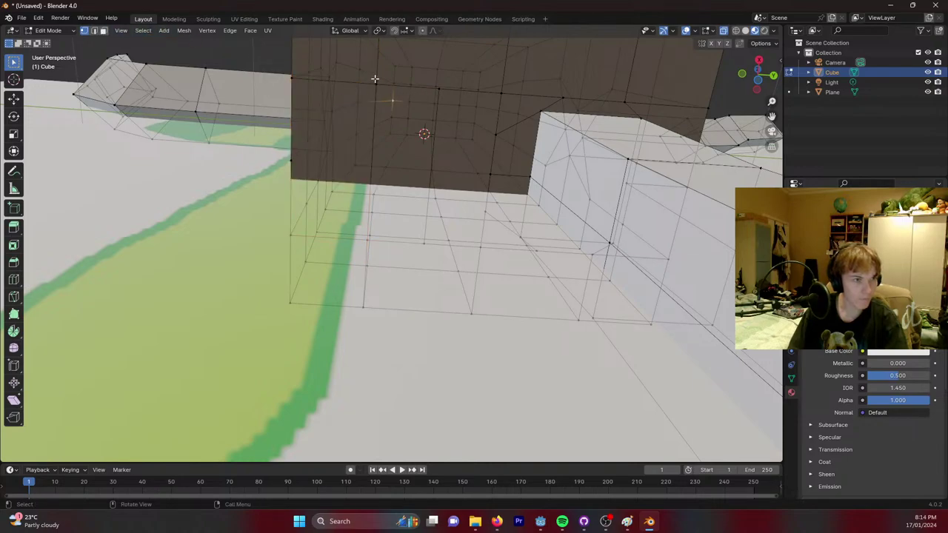
# Select the two vertical edge loops on the body wall for subdividing.
pyautogui.keyDown('alt'); pyautogui.click(375, 78); pyautogui.keyUp('alt')
pyautogui.keyDown('alt'); pyautogui.keyDown('shift'); pyautogui.click(438, 89); pyautogui.keyUp('shift'); pyautogui.keyUp('alt')
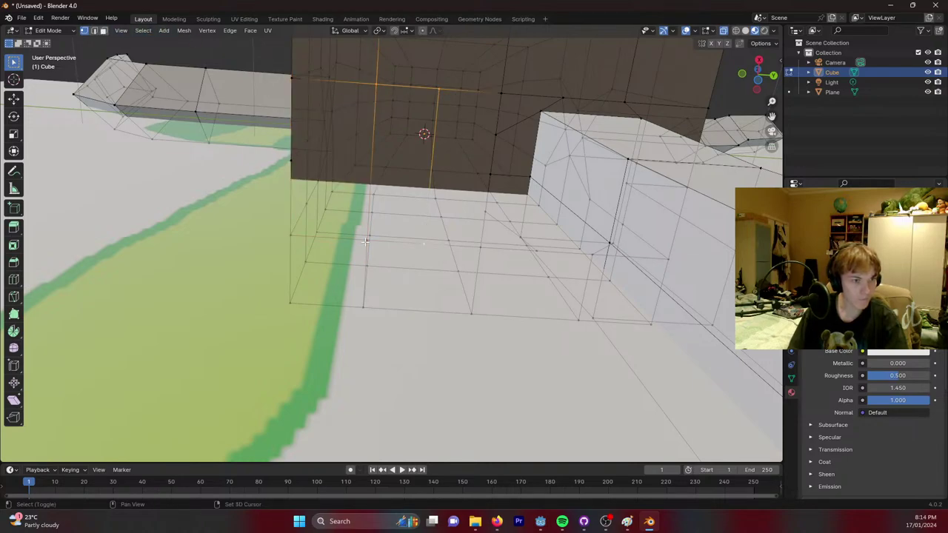
pyautogui.rightClick(407, 148)
# Subdivide the faces between the two edge loops twice into narrower strips.
pyautogui.click(411, 149)
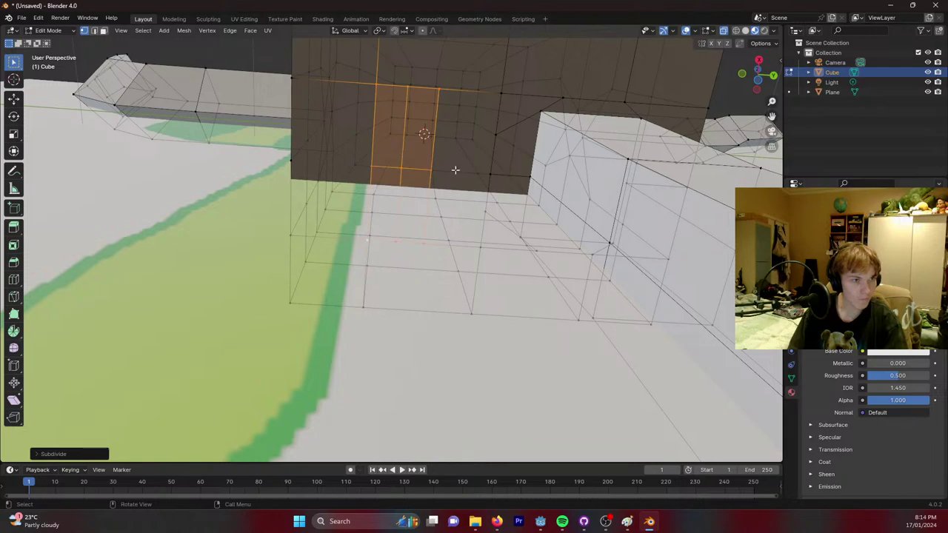
pyautogui.moveTo(458, 163); pyautogui.dragTo(465, 119, button='middle')
pyautogui.rightClick(361, 121)
pyautogui.click(361, 122)
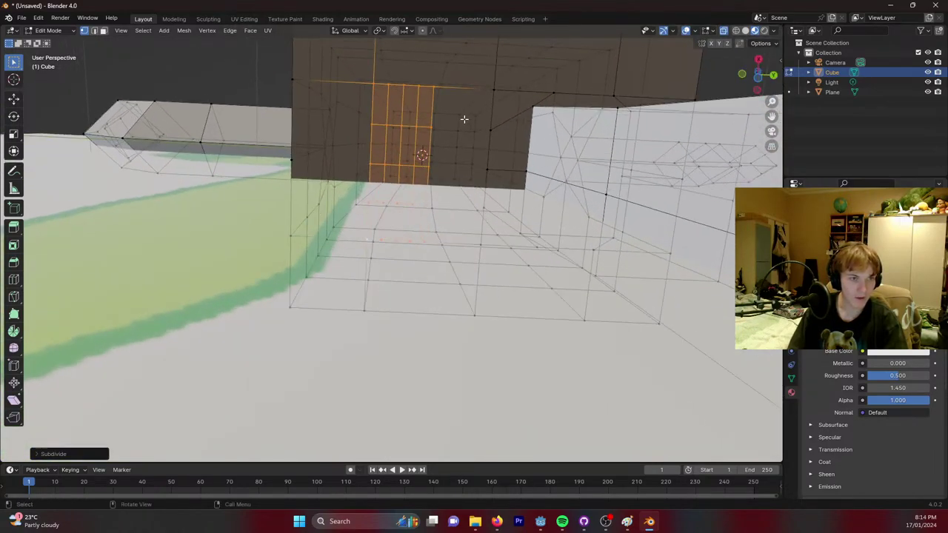
pyautogui.click(372, 124)
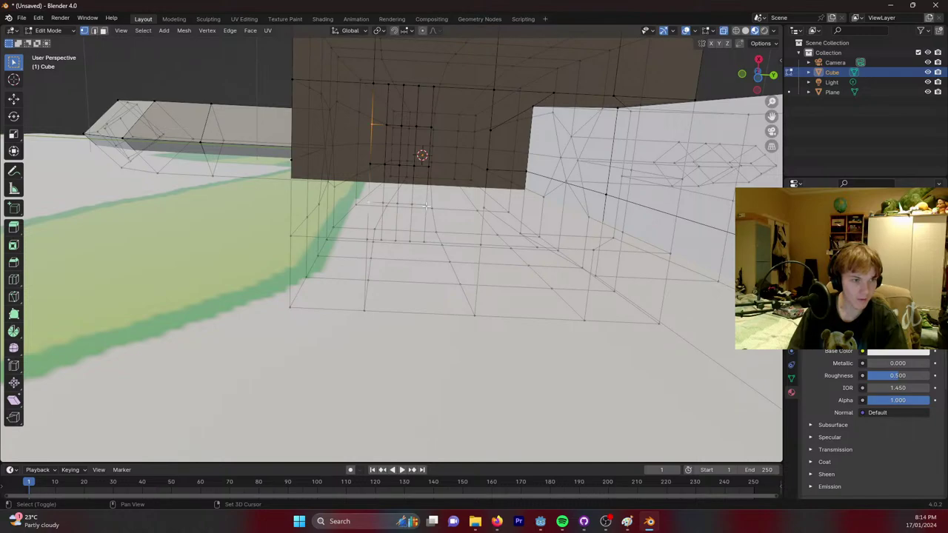
pyautogui.click(493, 136)
pyautogui.moveTo(493, 136); pyautogui.dragTo(460, 144, button='middle')
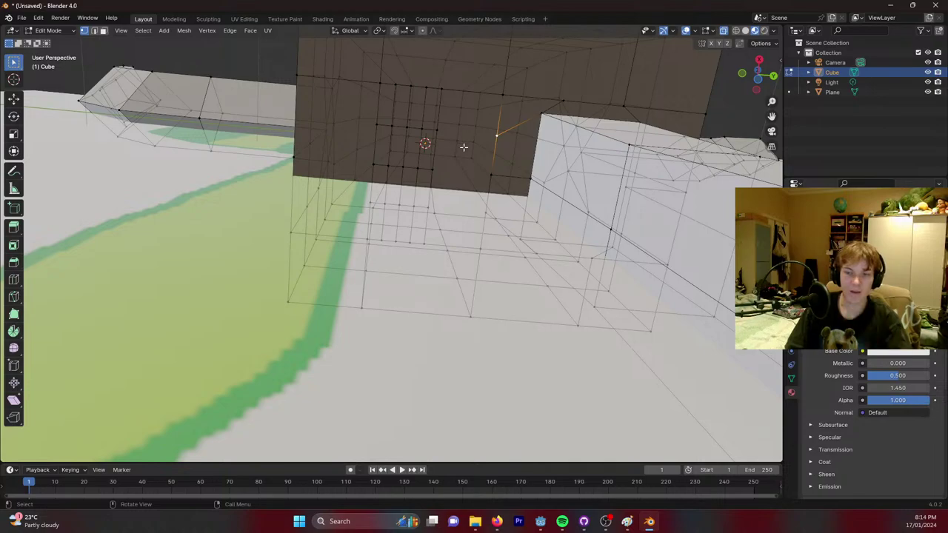
# Shift-select a block of underside grid faces to form the second leg's patch.
pyautogui.click(83, 30)
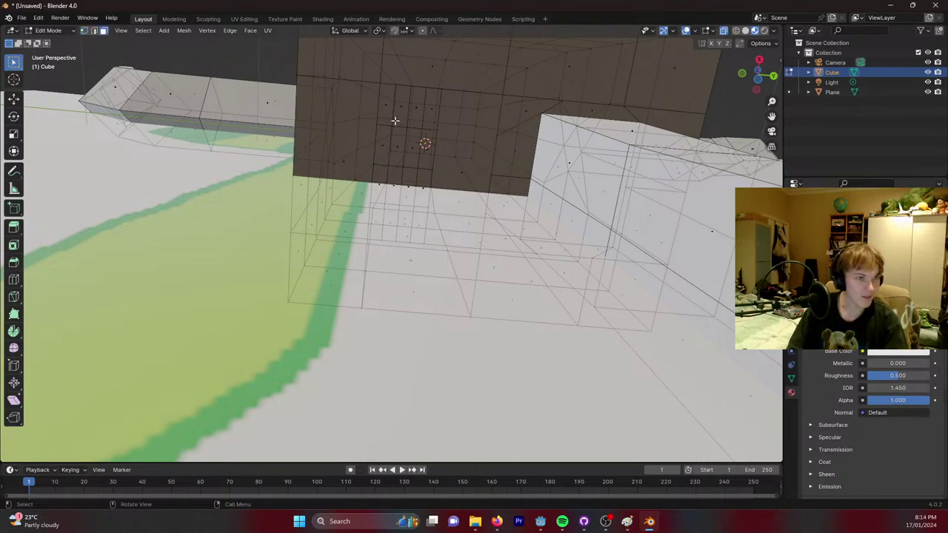
pyautogui.click(387, 104)
pyautogui.click(403, 104)
pyautogui.keyDown('shift'); pyautogui.click(416, 105); pyautogui.keyUp('shift')
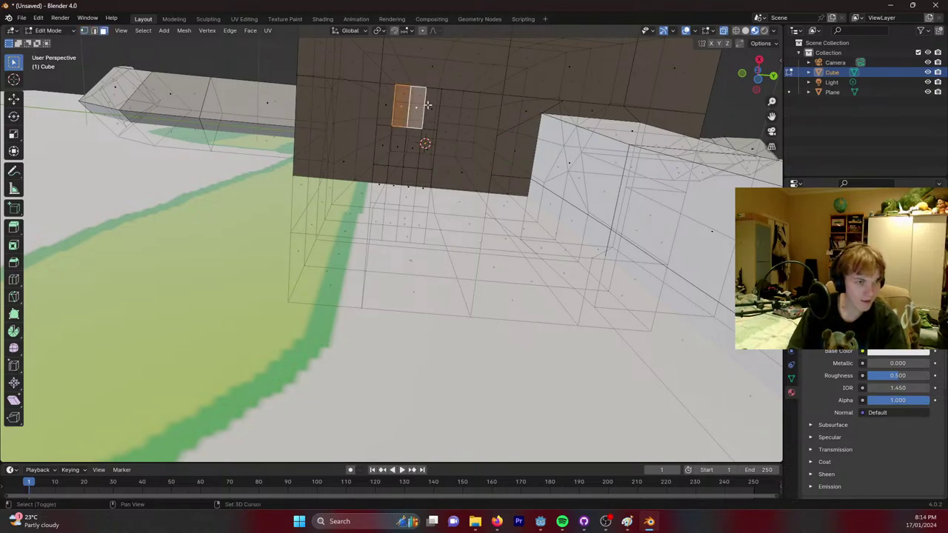
pyautogui.keyDown('shift'); pyautogui.click(433, 105); pyautogui.keyUp('shift')
pyautogui.keyDown('shift'); pyautogui.click(426, 148); pyautogui.keyUp('shift')
pyautogui.keyDown('shift'); pyautogui.click(425, 184); pyautogui.keyUp('shift')
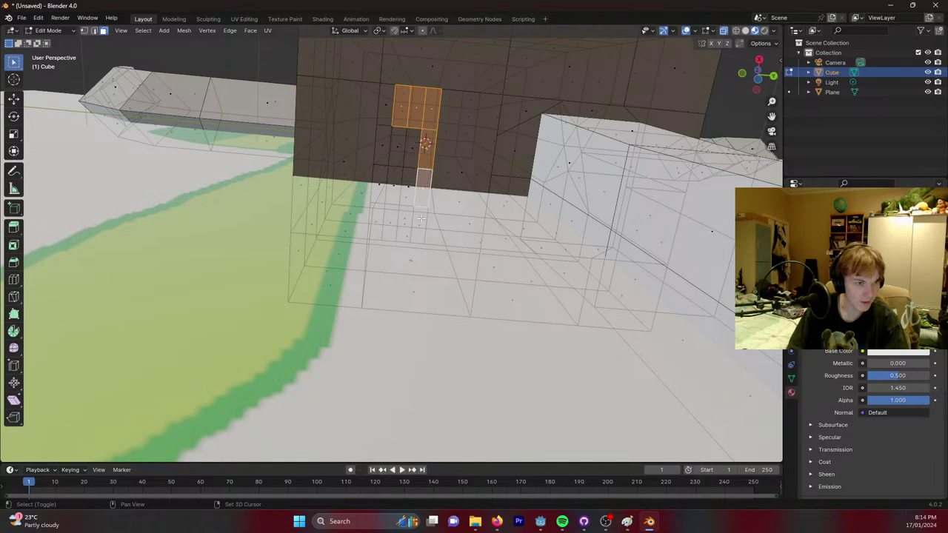
pyautogui.keyDown('shift'); pyautogui.click(400, 226); pyautogui.keyUp('shift')
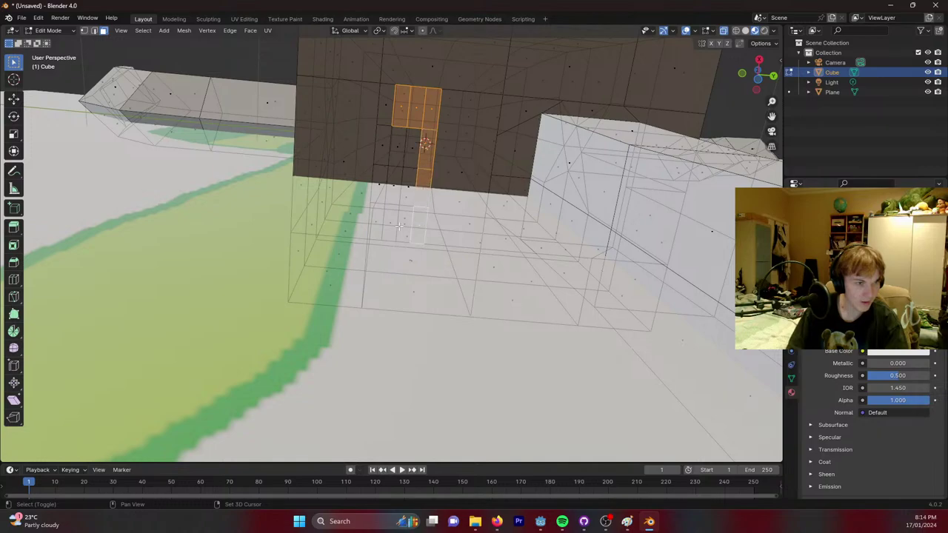
pyautogui.keyDown('shift'); pyautogui.click(380, 175); pyautogui.keyUp('shift')
pyautogui.keyDown('shift'); pyautogui.click(394, 175); pyautogui.keyUp('shift')
pyautogui.keyDown('shift'); pyautogui.click(409, 175); pyautogui.keyUp('shift')
pyautogui.keyDown('shift'); pyautogui.click(410, 145); pyautogui.keyUp('shift')
pyautogui.keyDown('shift'); pyautogui.click(398, 145); pyautogui.keyUp('shift')
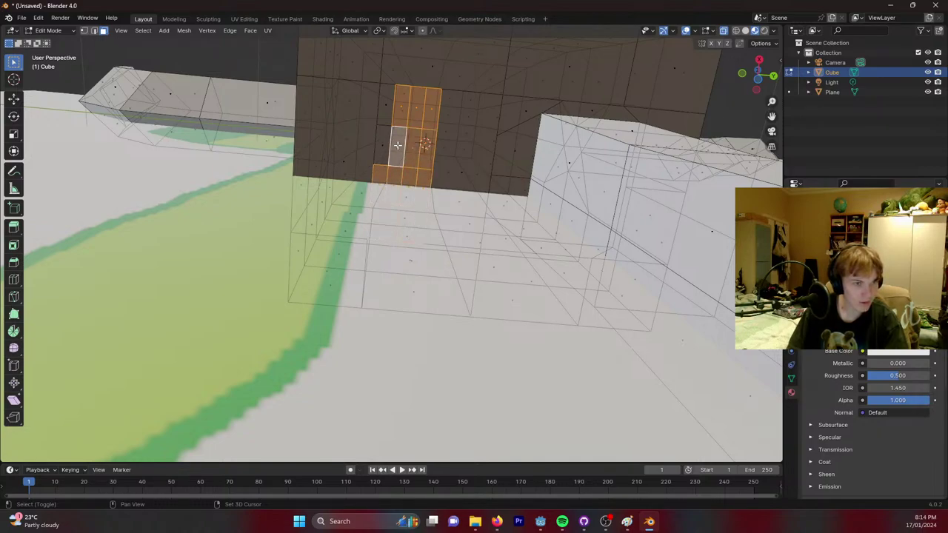
pyautogui.keyDown('shift'); pyautogui.click(382, 146); pyautogui.keyUp('shift')
pyautogui.keyDown('shift'); pyautogui.click(382, 101); pyautogui.keyUp('shift')
# Trim extra face columns so the leg patch becomes a small rectangle.
pyautogui.moveTo(449, 97); pyautogui.dragTo(402, 141, button='middle')
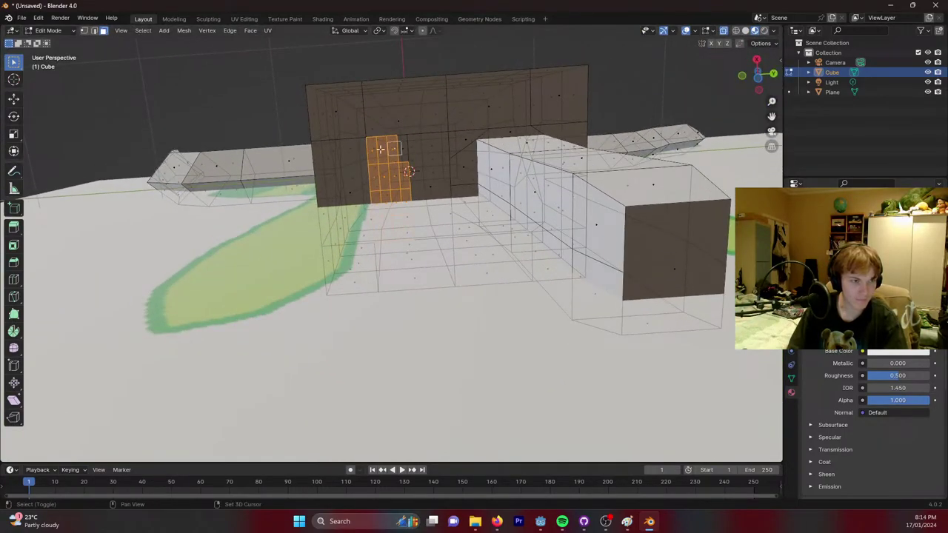
pyautogui.keyDown('shift'); pyautogui.click(378, 150); pyautogui.keyUp('shift')
pyautogui.keyDown('shift'); pyautogui.click(391, 150); pyautogui.keyUp('shift')
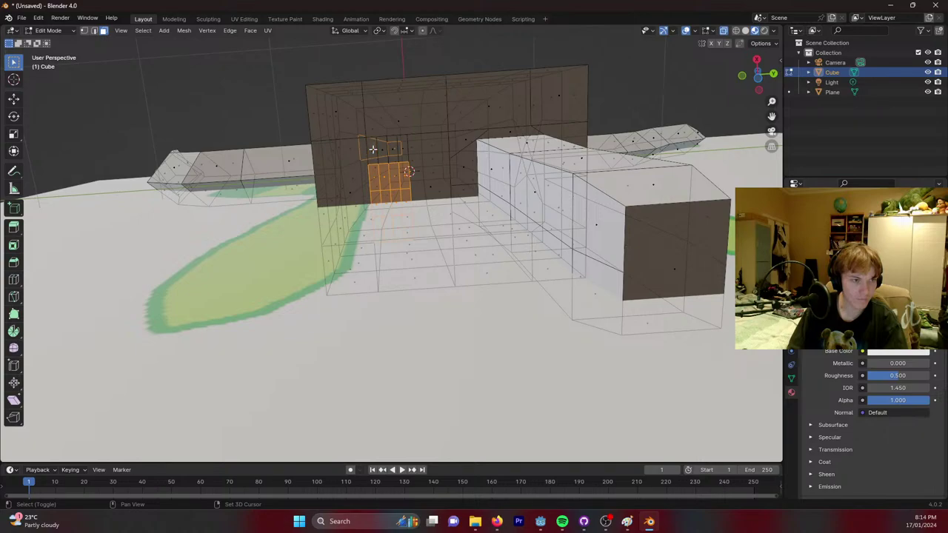
pyautogui.keyDown('shift'); pyautogui.click(372, 151); pyautogui.keyUp('shift')
pyautogui.keyDown('shift'); pyautogui.click(375, 149); pyautogui.keyUp('shift')
pyautogui.keyDown('shift'); pyautogui.click(373, 151); pyautogui.keyUp('shift')
pyautogui.moveTo(394, 138); pyautogui.dragTo(365, 210, button='middle')
pyautogui.keyDown('shift'); pyautogui.click(364, 210); pyautogui.keyUp('shift')
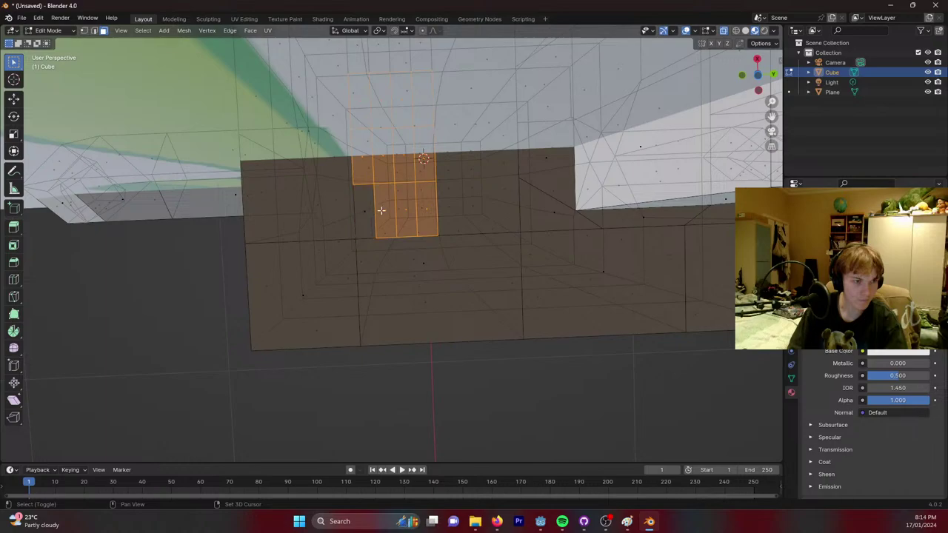
pyautogui.keyDown('shift'); pyautogui.click(385, 210); pyautogui.keyUp('shift')
pyautogui.keyDown('shift'); pyautogui.click(407, 210); pyautogui.keyUp('shift')
pyautogui.keyDown('shift'); pyautogui.click(427, 210); pyautogui.keyUp('shift')
pyautogui.moveTo(428, 210); pyautogui.dragTo(434, 200, button='middle')
# Extrude the selected underside faces downward twice into a long second leg.
pyautogui.press('e')
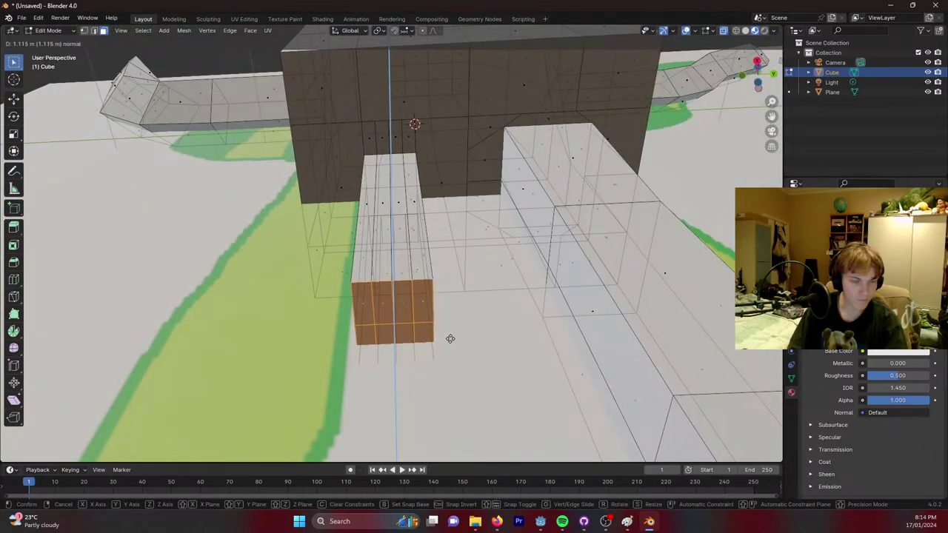
pyautogui.click(460, 314)
pyautogui.moveTo(460, 314); pyautogui.dragTo(459, 274, button='middle')
pyautogui.press('e')
pyautogui.click(465, 350)
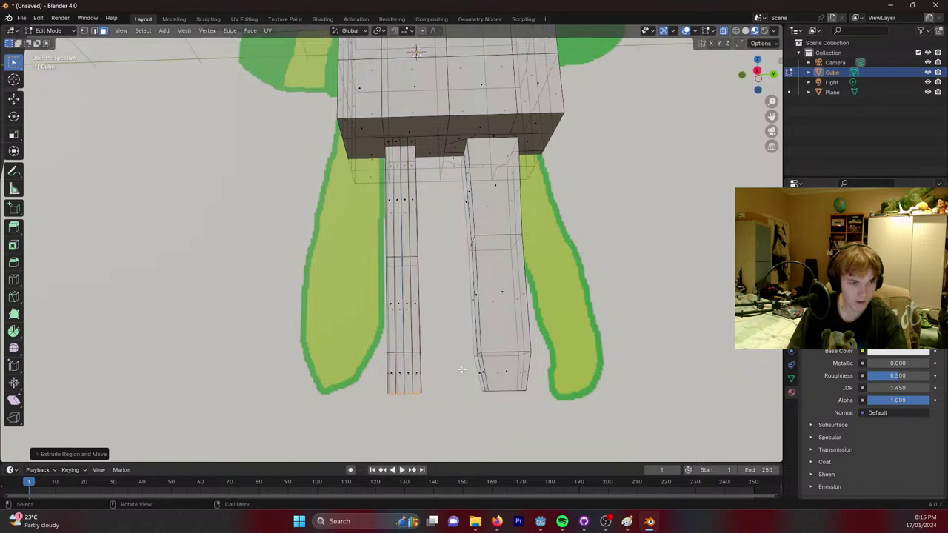
# Scale down the second leg's bottom face to narrow its foot.
pyautogui.press('s')
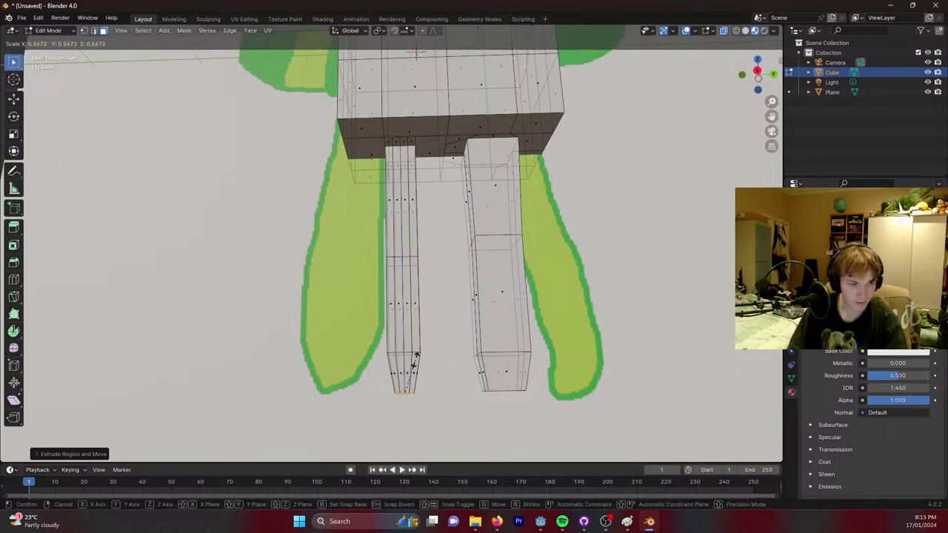
pyautogui.click(415, 359)
pyautogui.scroll(6, 455, 146)
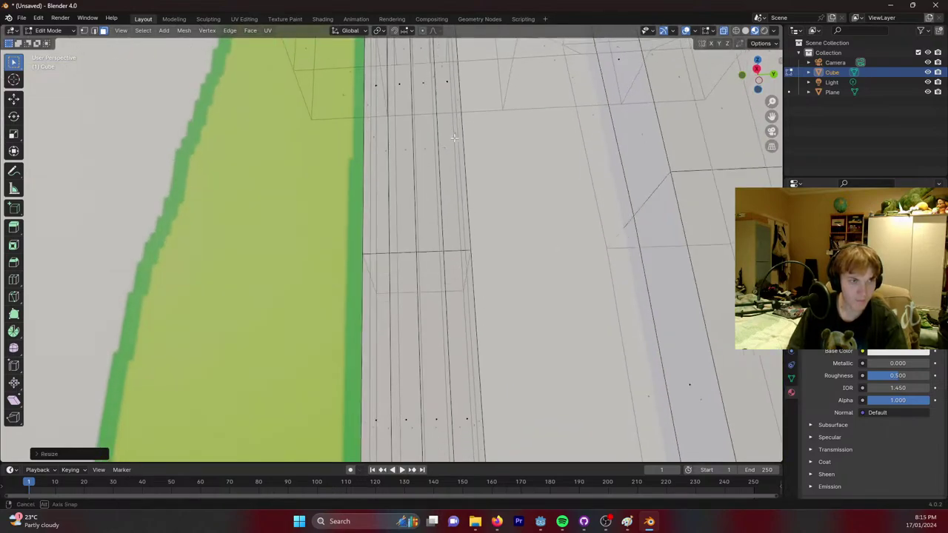
pyautogui.moveTo(455, 147); pyautogui.dragTo(448, 89, button='middle')
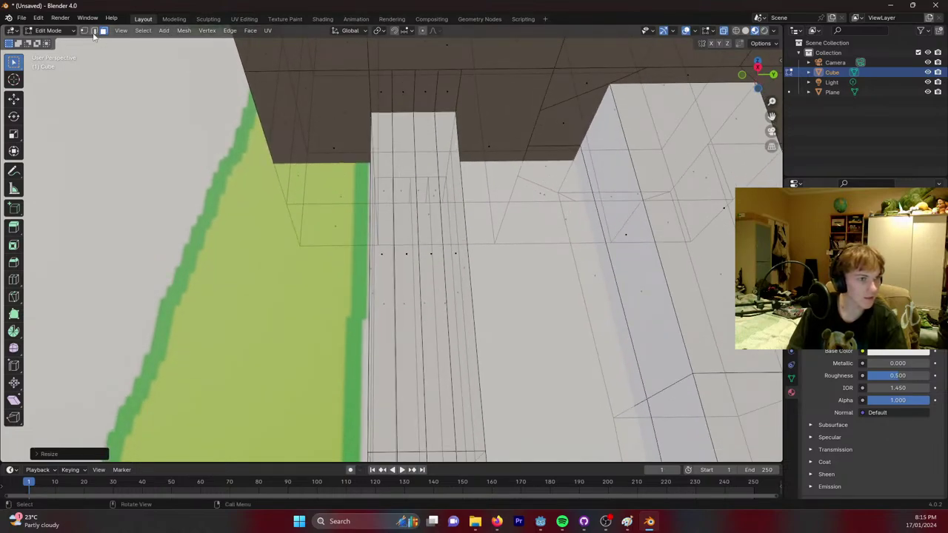
pyautogui.click(94, 31)
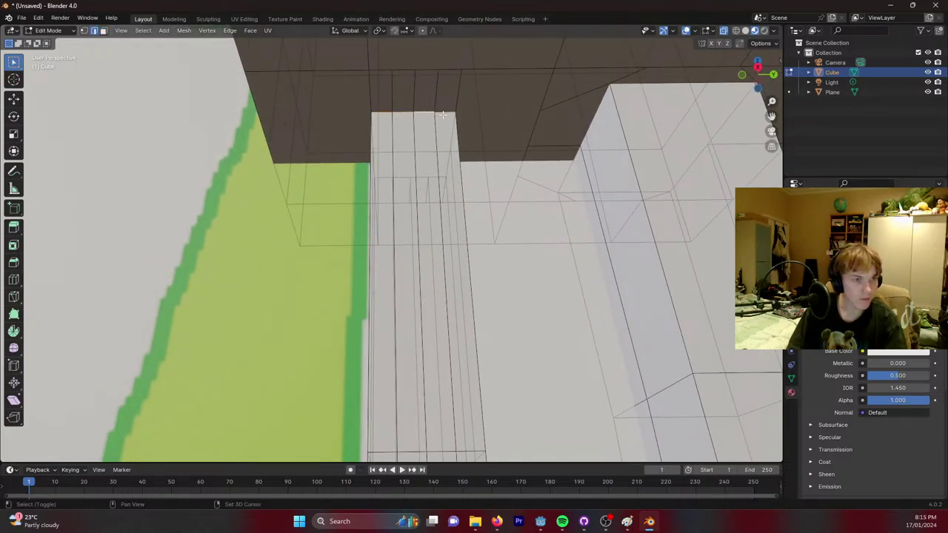
pyautogui.moveTo(491, 123); pyautogui.dragTo(342, 133, button='middle')
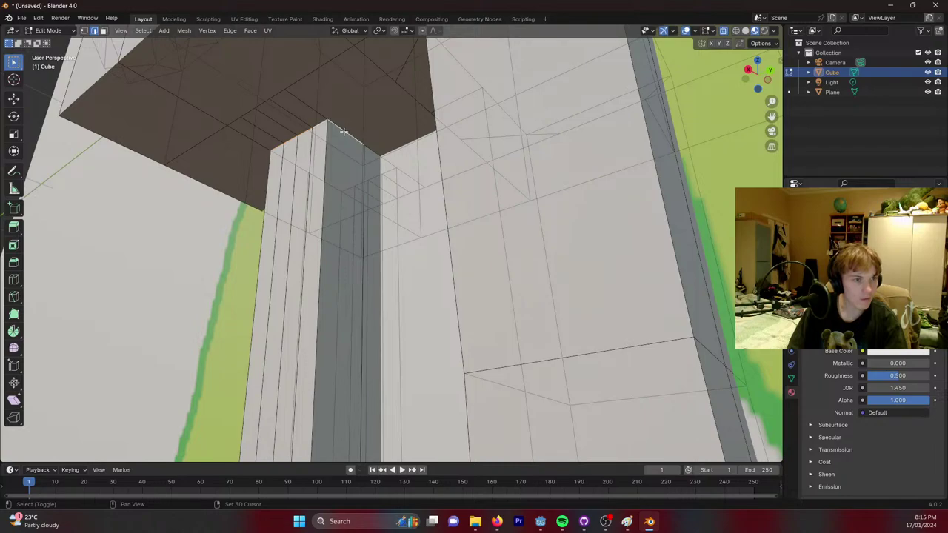
pyautogui.keyDown('shift'); pyautogui.moveTo(366, 148); pyautogui.dragTo(393, 232, button='middle'); pyautogui.keyUp('shift')
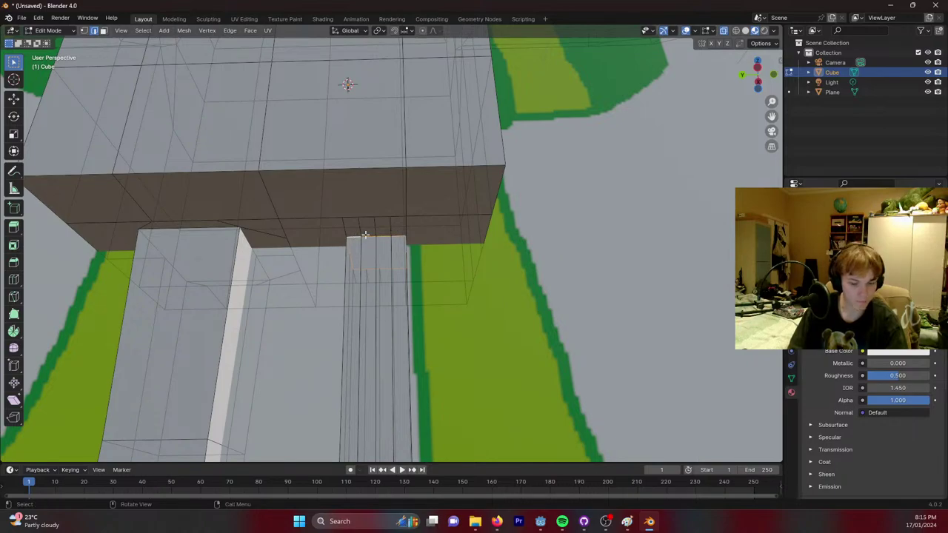
# Widen the second leg's top faces and an edge loop lower down.
pyautogui.press('s')
pyautogui.click(364, 218)
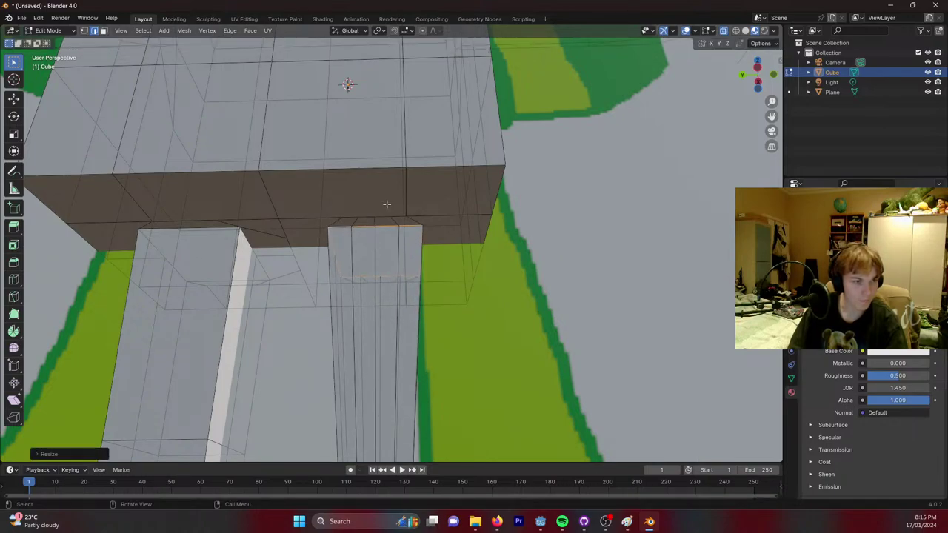
pyautogui.keyDown('shift'); pyautogui.scroll(-5, 387, 204); pyautogui.keyUp('shift')
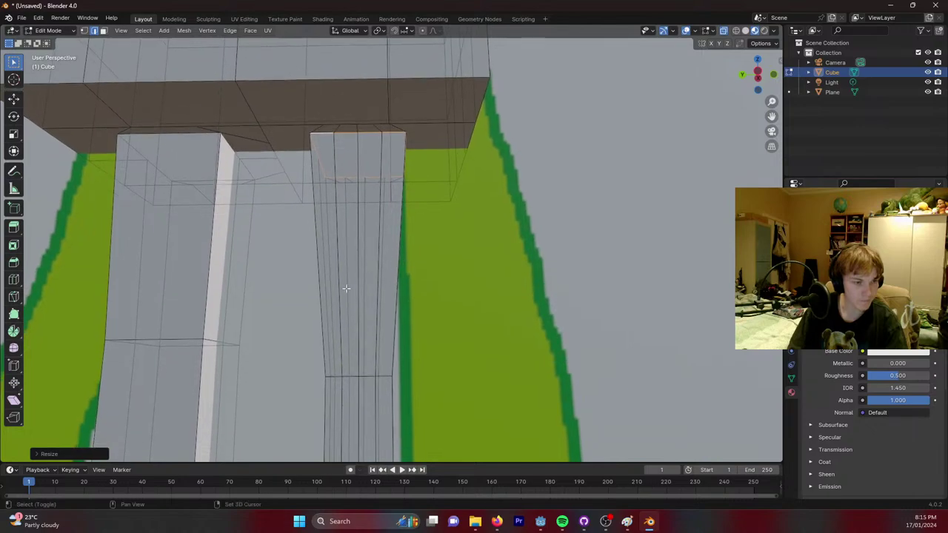
pyautogui.keyDown('alt'); pyautogui.click(406, 380); pyautogui.keyUp('alt')
pyautogui.press('s')
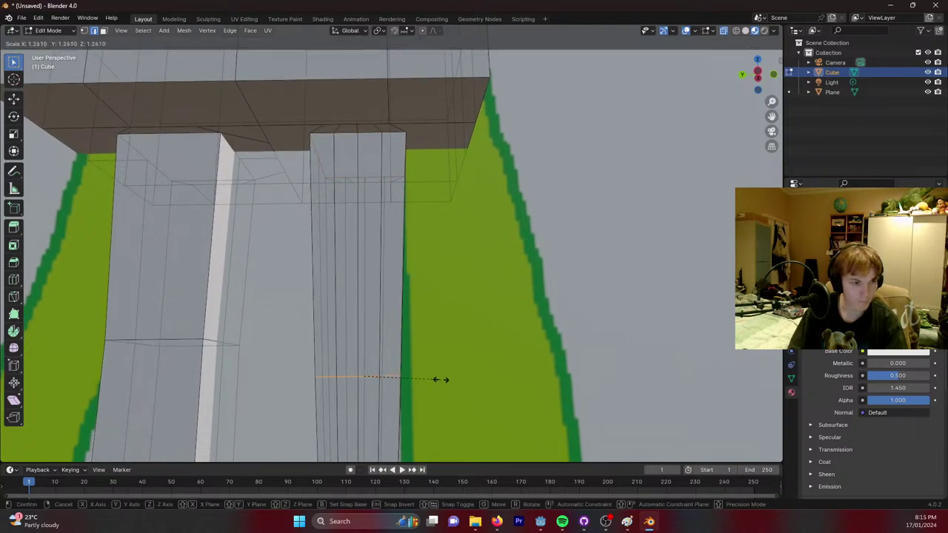
pyautogui.click(452, 375)
# Box-select the edge loop just above the foot and widen it about 1.32 times.
pyautogui.keyDown('shift'); pyautogui.moveTo(456, 336); pyautogui.dragTo(486, 155, button='middle'); pyautogui.keyUp('shift')
pyautogui.moveTo(306, 284); pyautogui.dragTo(449, 311)
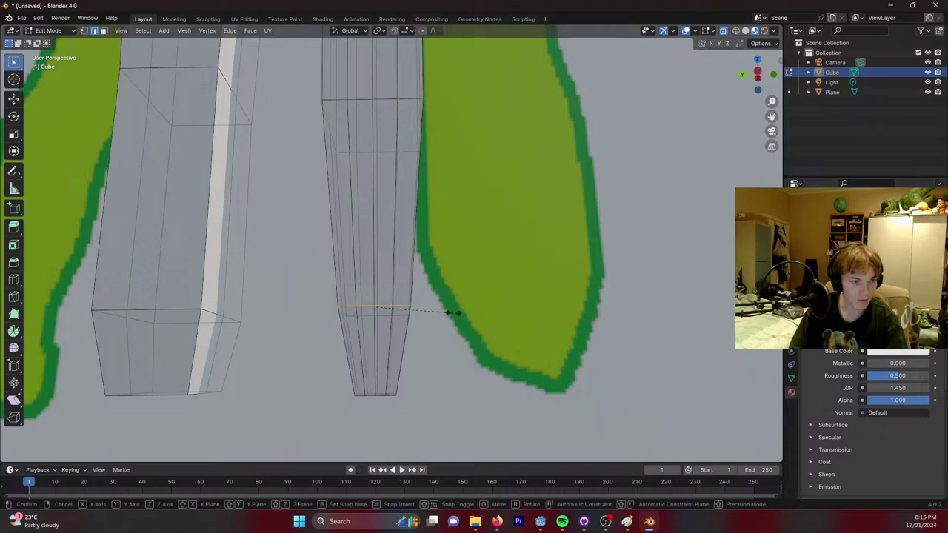
pyautogui.moveTo(499, 303); pyautogui.dragTo(493, 334, button='middle')
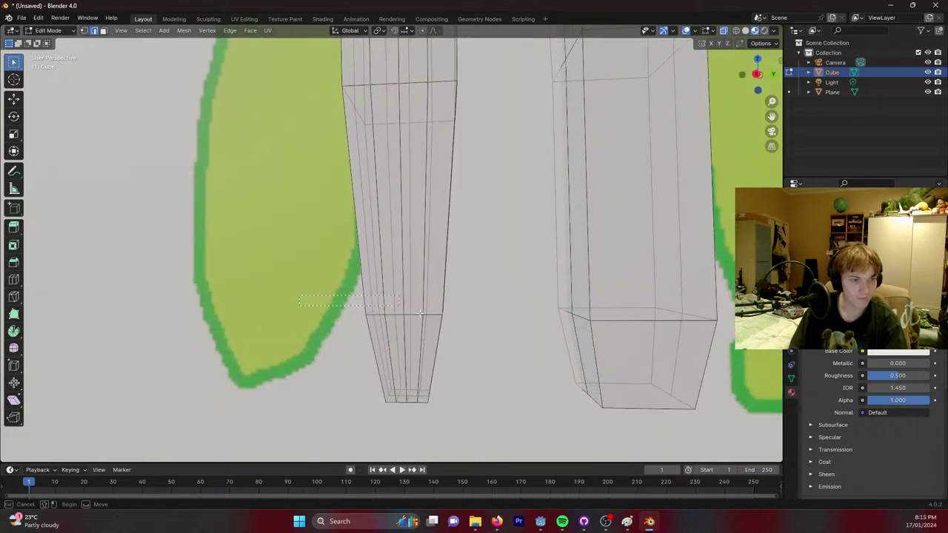
pyautogui.press('s')
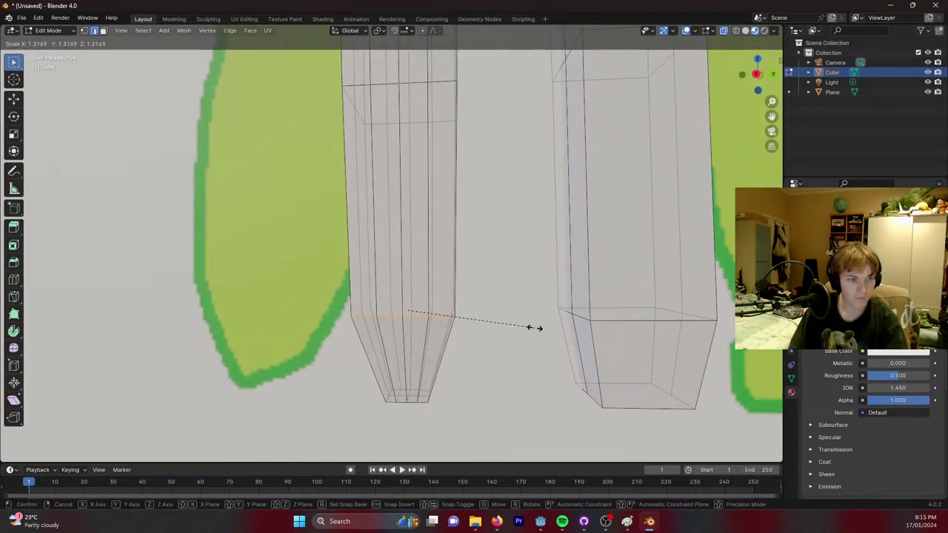
pyautogui.click(535, 328)
pyautogui.scroll(-6, 527, 308)
pyautogui.scroll(-5, 527, 307)
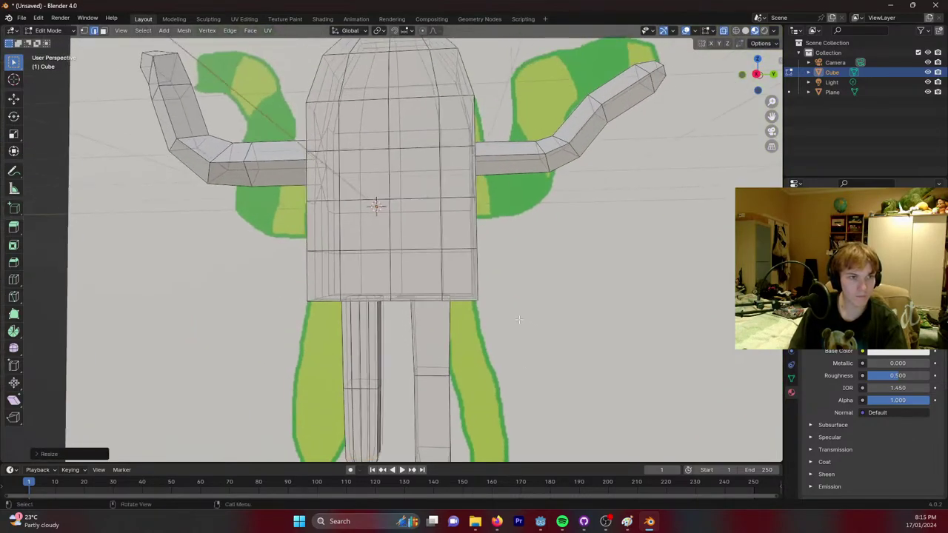
pyautogui.moveTo(522, 267); pyautogui.dragTo(514, 240, button='middle')
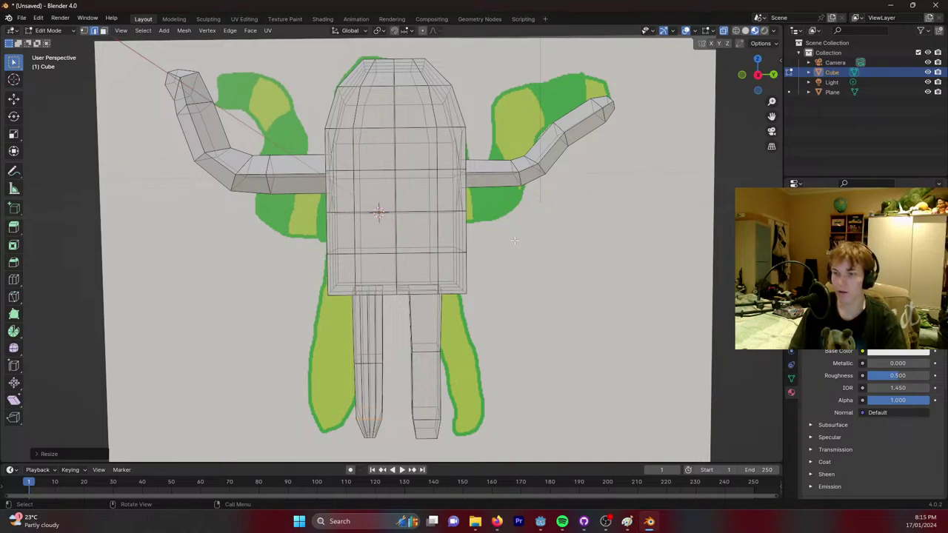
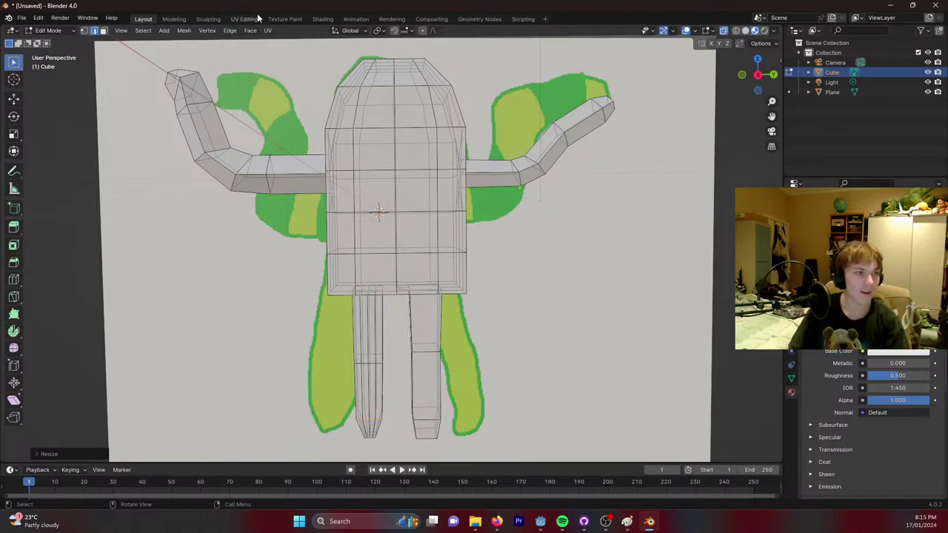
# Try painting directly on the character in Texture Paint, then return to the Layout workspace.
pyautogui.click(284, 18)
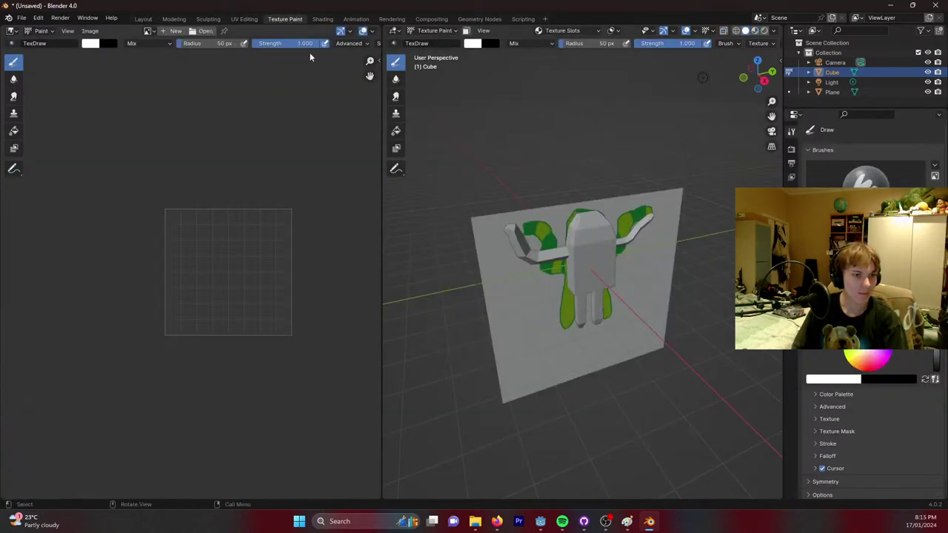
pyautogui.moveTo(652, 277)
pyautogui.mouseDown(button='middle')
pyautogui.moveTo(627, 269)
pyautogui.moveTo(548, 191)
pyautogui.mouseUp(button='middle')
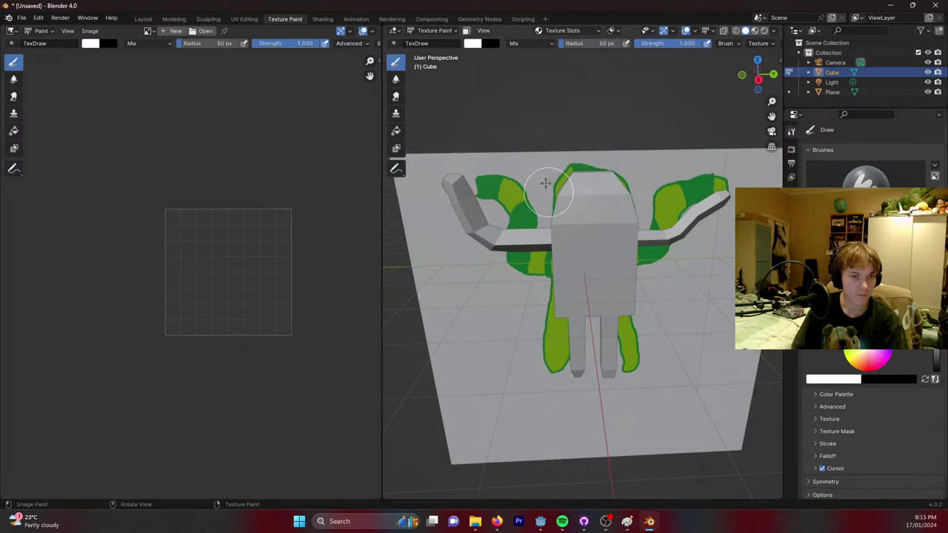
pyautogui.click(598, 332)
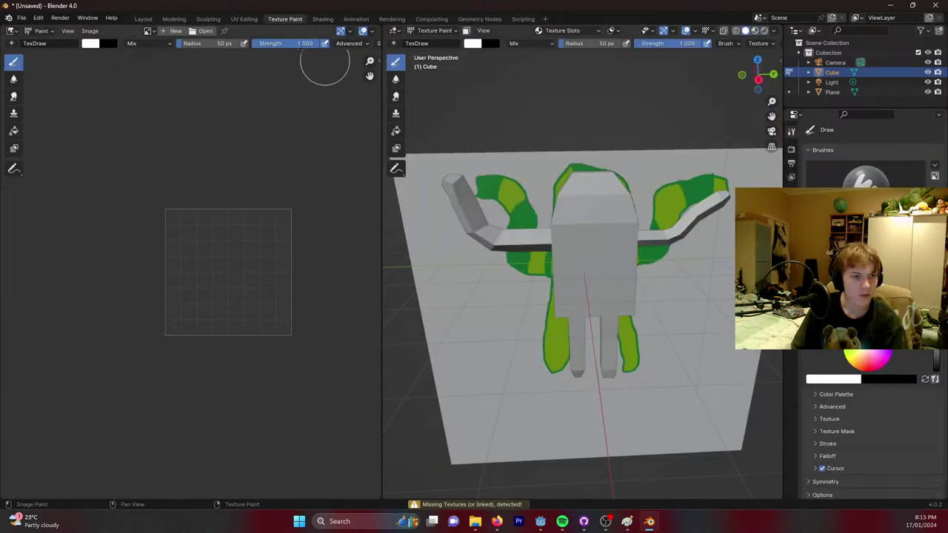
pyautogui.click(143, 19)
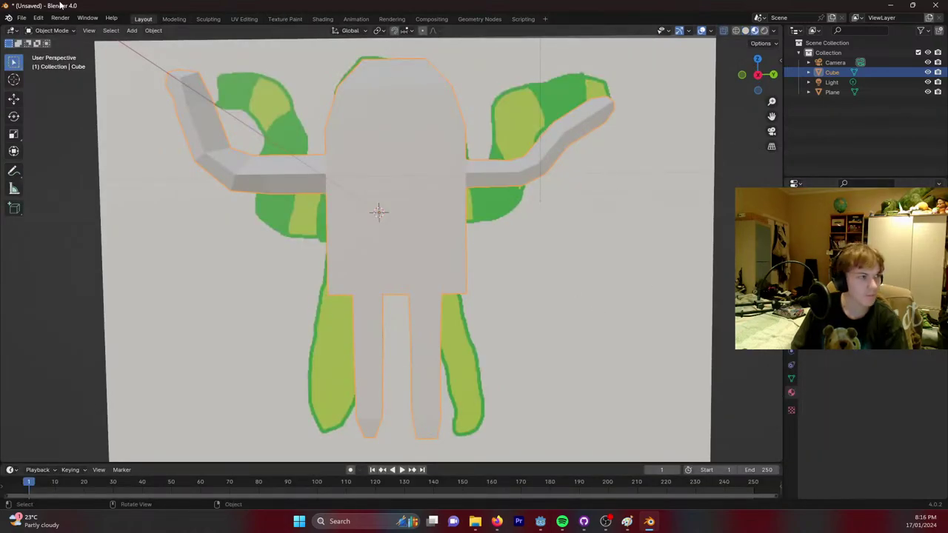
pyautogui.click(53, 31)
# Enter Edit Mode and select the torso's front middle column of faces from top downward.
pyautogui.click(59, 52)
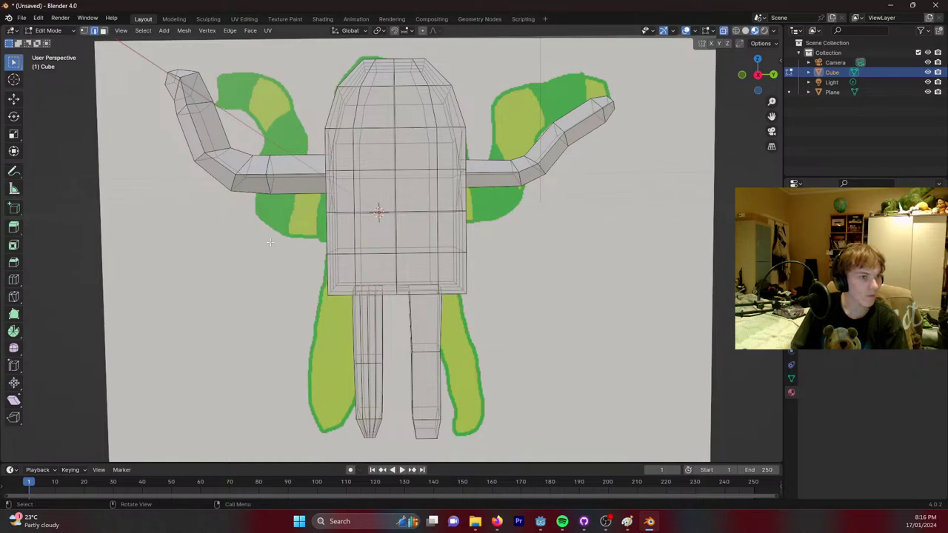
pyautogui.moveTo(250, 157); pyautogui.dragTo(399, 120, button='middle')
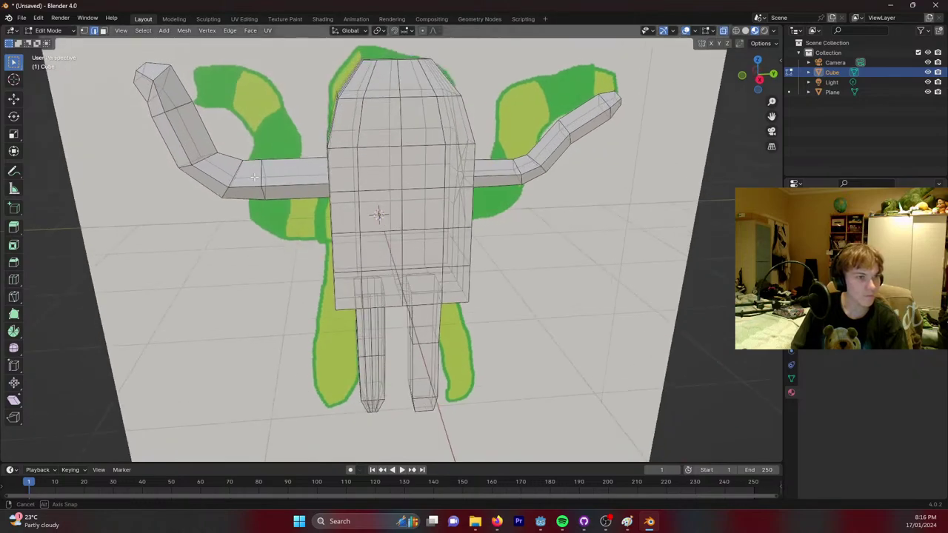
pyautogui.click(384, 123)
pyautogui.moveTo(384, 122); pyautogui.dragTo(385, 78, button='middle')
pyautogui.keyDown('shift'); pyautogui.click(386, 109); pyautogui.keyUp('shift')
pyautogui.keyDown('shift'); pyautogui.click(392, 86); pyautogui.keyUp('shift')
pyautogui.keyDown('shift'); pyautogui.click(395, 148); pyautogui.keyUp('shift')
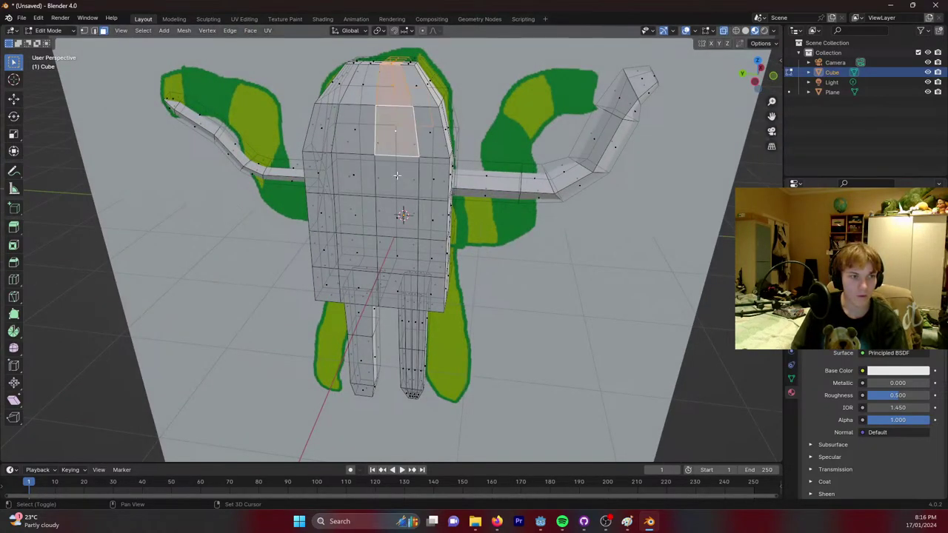
pyautogui.keyDown('shift'); pyautogui.click(397, 176); pyautogui.keyUp('shift')
pyautogui.keyDown('shift'); pyautogui.click(399, 217); pyautogui.keyUp('shift')
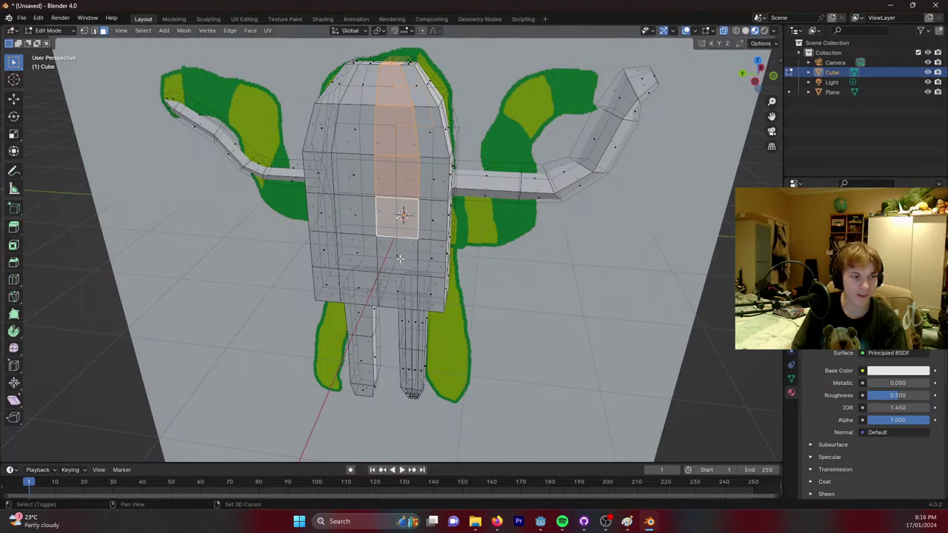
pyautogui.keyDown('shift'); pyautogui.click(399, 255); pyautogui.keyUp('shift')
pyautogui.keyDown('shift'); pyautogui.click(399, 291); pyautogui.keyUp('shift')
# Add the face below the torso and another middle-column face, checking the selection in X-ray.
pyautogui.moveTo(399, 290); pyautogui.dragTo(271, 259, button='middle')
pyautogui.keyDown('shift'); pyautogui.click(378, 234); pyautogui.keyUp('shift')
pyautogui.moveTo(378, 234); pyautogui.dragTo(379, 220, button='middle')
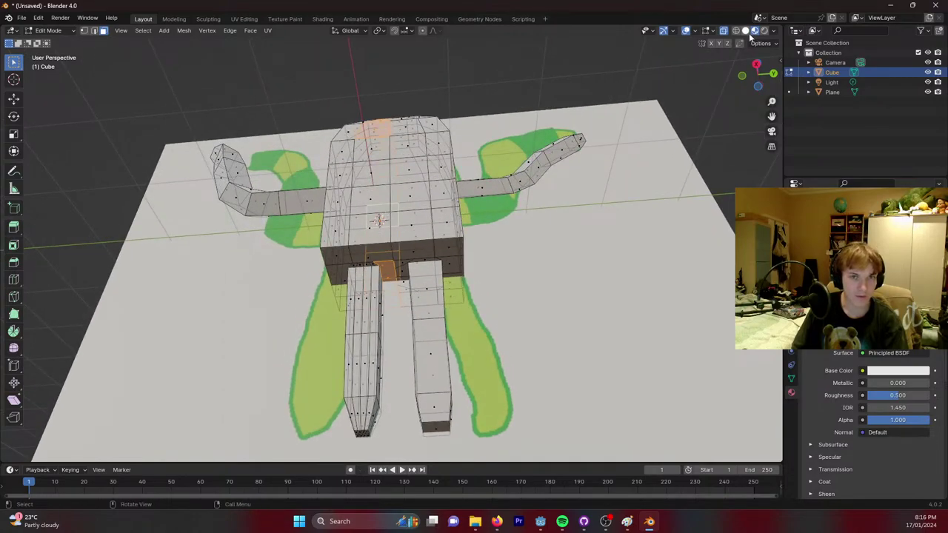
pyautogui.click(747, 31)
pyautogui.click(755, 30)
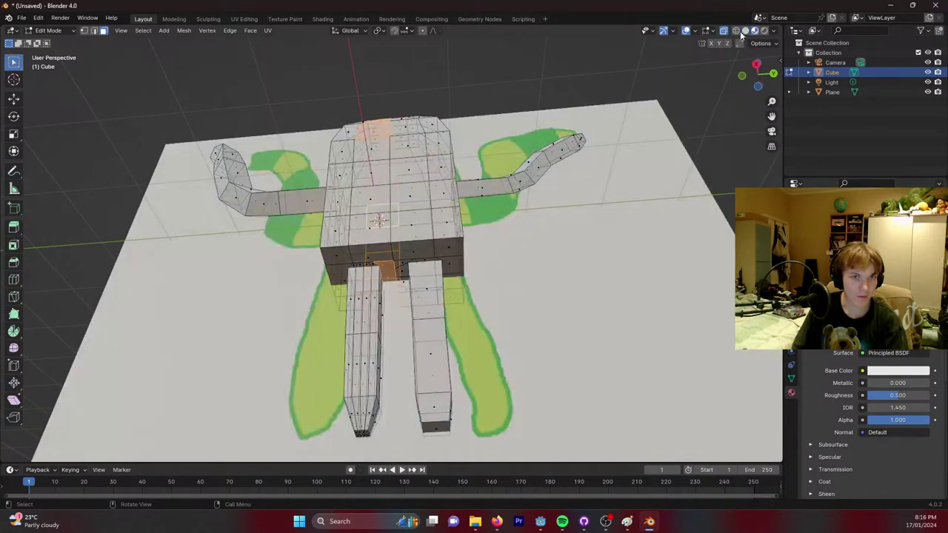
pyautogui.moveTo(374, 148); pyautogui.dragTo(378, 143, button='middle')
pyautogui.keyDown('shift'); pyautogui.click(378, 145); pyautogui.keyUp('shift')
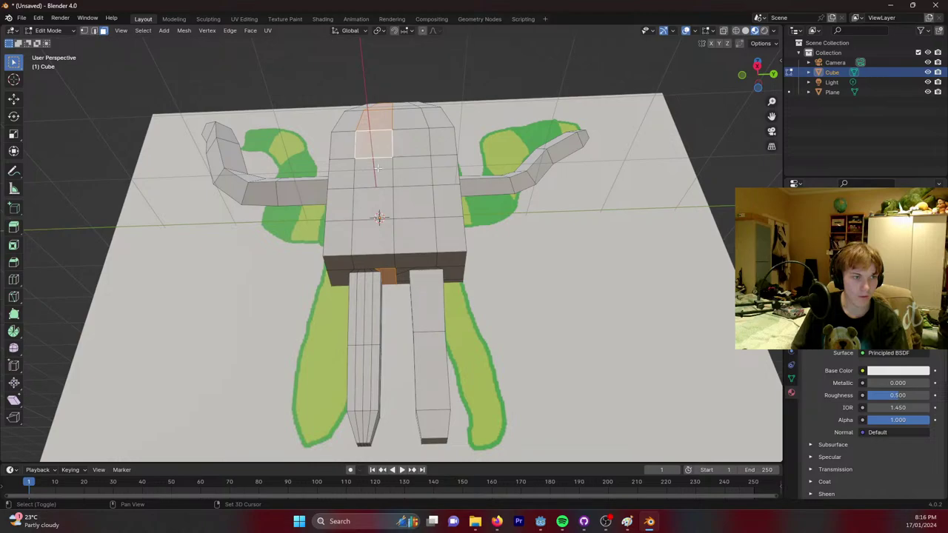
# Add the remaining torso middle-column faces down to the front-bottom face.
pyautogui.keyDown('shift'); pyautogui.click(377, 175); pyautogui.keyUp('shift')
pyautogui.keyDown('shift'); pyautogui.click(376, 205); pyautogui.keyUp('shift')
pyautogui.keyDown('shift'); pyautogui.click(374, 237); pyautogui.keyUp('shift')
pyautogui.keyDown('shift'); pyautogui.click(371, 260); pyautogui.keyUp('shift')
pyautogui.moveTo(371, 259); pyautogui.dragTo(334, 172, button='middle')
pyautogui.scroll(6, 349, 239)
# Select a strip of faces along the top and side of one leg.
pyautogui.keyDown('shift'); pyautogui.click(346, 174); pyautogui.keyUp('shift')
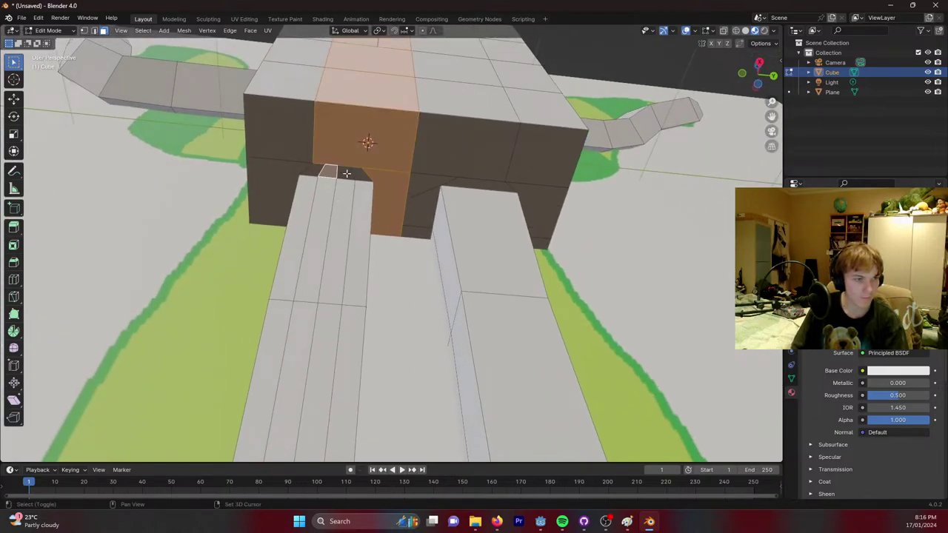
pyautogui.keyDown('shift'); pyautogui.click(341, 175); pyautogui.keyUp('shift')
pyautogui.keyDown('shift'); pyautogui.click(331, 212); pyautogui.keyUp('shift')
pyautogui.keyDown('shift'); pyautogui.click(315, 252); pyautogui.keyUp('shift')
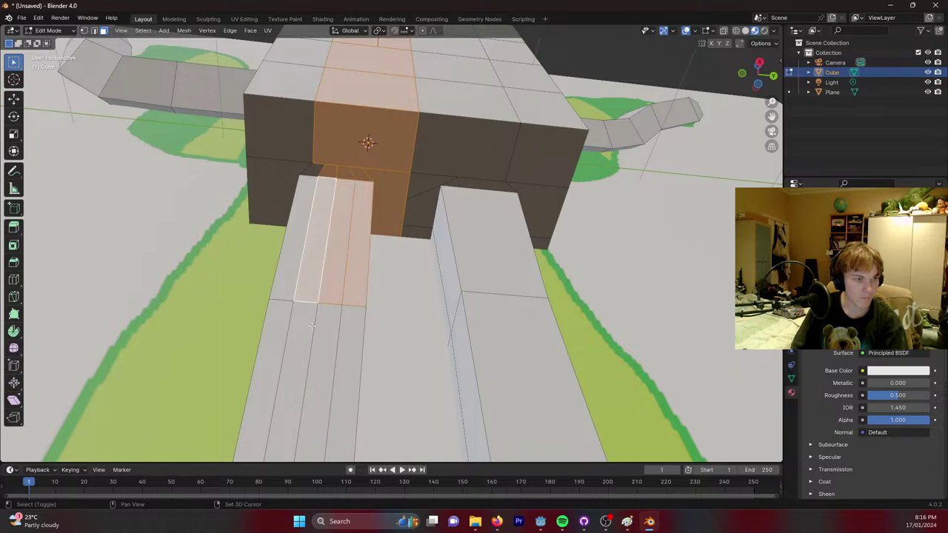
pyautogui.keyDown('shift'); pyautogui.click(312, 370); pyautogui.keyUp('shift')
pyautogui.keyDown('shift'); pyautogui.click(345, 374); pyautogui.keyUp('shift')
pyautogui.moveTo(344, 374); pyautogui.dragTo(356, 267, button='middle')
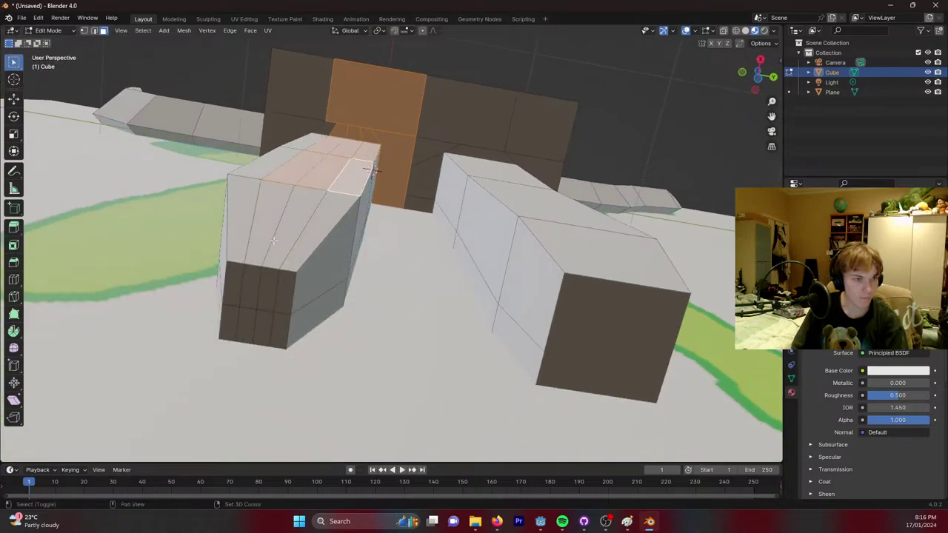
pyautogui.keyDown('shift'); pyautogui.click(274, 229); pyautogui.keyUp('shift')
pyautogui.keyDown('shift'); pyautogui.click(311, 226); pyautogui.keyUp('shift')
pyautogui.keyDown('shift'); pyautogui.click(359, 235); pyautogui.keyUp('shift')
pyautogui.moveTo(359, 234); pyautogui.dragTo(341, 267, button='middle')
# Extend the leg strip with its lower side and front faces.
pyautogui.keyDown('shift'); pyautogui.click(341, 266); pyautogui.keyUp('shift')
pyautogui.keyDown('shift'); pyautogui.click(339, 271); pyautogui.keyUp('shift')
pyautogui.keyDown('shift'); pyautogui.click(307, 331); pyautogui.keyUp('shift')
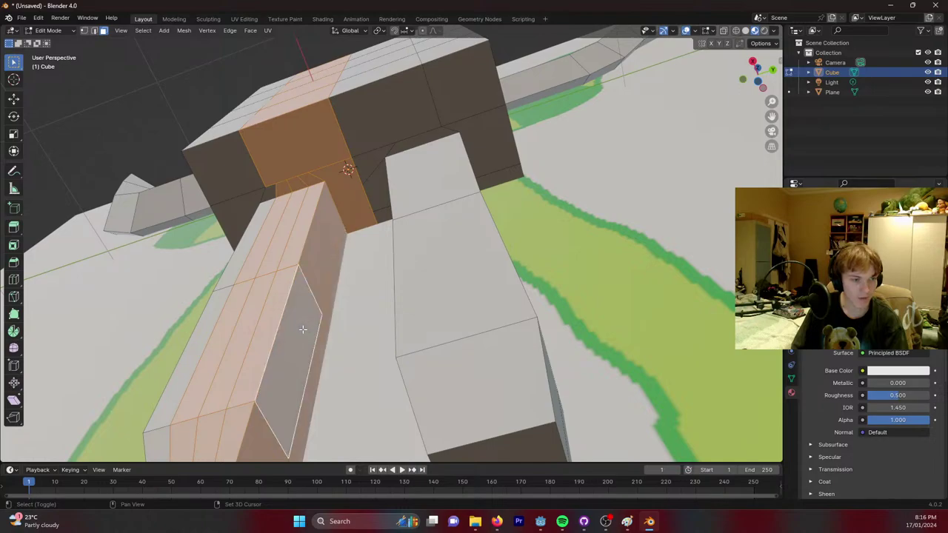
pyautogui.moveTo(307, 330)
pyautogui.mouseDown(button='middle')
pyautogui.moveTo(314, 306)
pyautogui.moveTo(287, 255)
pyautogui.mouseUp(button='middle')
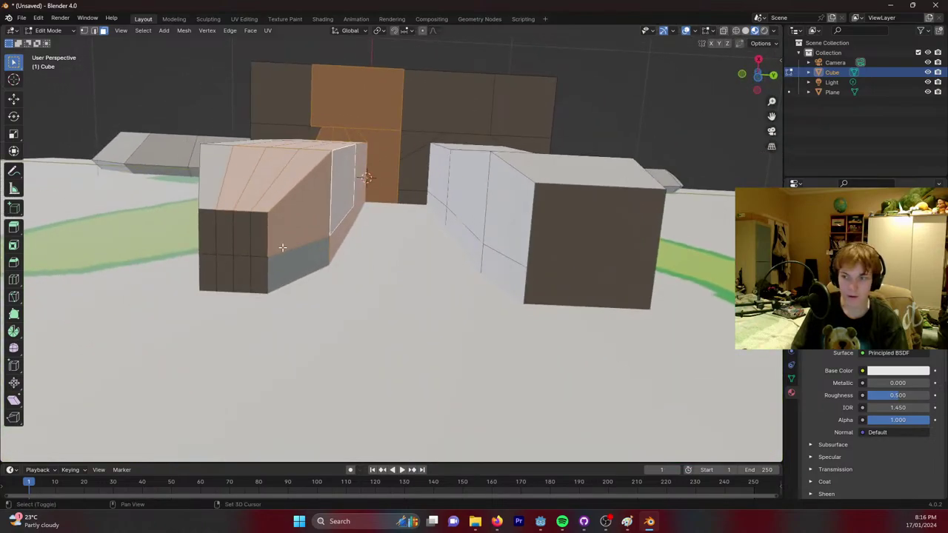
pyautogui.keyDown('shift'); pyautogui.click(270, 238); pyautogui.keyUp('shift')
pyautogui.keyDown('shift'); pyautogui.click(259, 266); pyautogui.keyUp('shift')
pyautogui.keyDown('shift'); pyautogui.click(259, 233); pyautogui.keyUp('shift')
pyautogui.keyDown('shift'); pyautogui.click(226, 232); pyautogui.keyUp('shift')
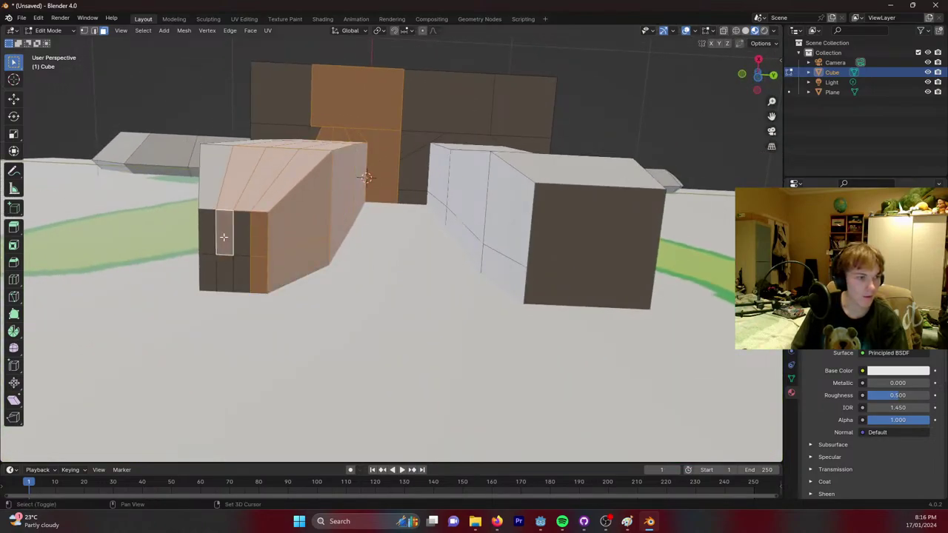
pyautogui.keyDown('shift'); pyautogui.click(240, 247); pyautogui.keyUp('shift')
pyautogui.keyDown('shift'); pyautogui.click(240, 274); pyautogui.keyUp('shift')
pyautogui.moveTo(240, 273); pyautogui.dragTo(232, 284, button='middle')
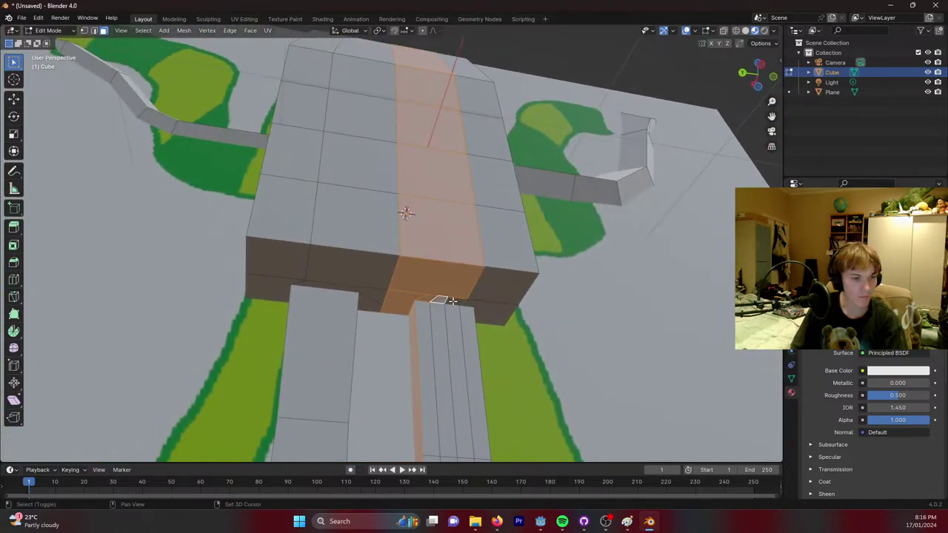
# Add the narrow strip below the torso plus the leg's lower and bottom-tip faces.
pyautogui.keyDown('shift'); pyautogui.click(440, 323); pyautogui.keyUp('shift')
pyautogui.keyDown('shift'); pyautogui.click(428, 323); pyautogui.keyUp('shift')
pyautogui.keyDown('shift'); pyautogui.click(442, 328); pyautogui.keyUp('shift')
pyautogui.keyDown('shift'); pyautogui.scroll(-2, 467, 330); pyautogui.keyUp('shift')
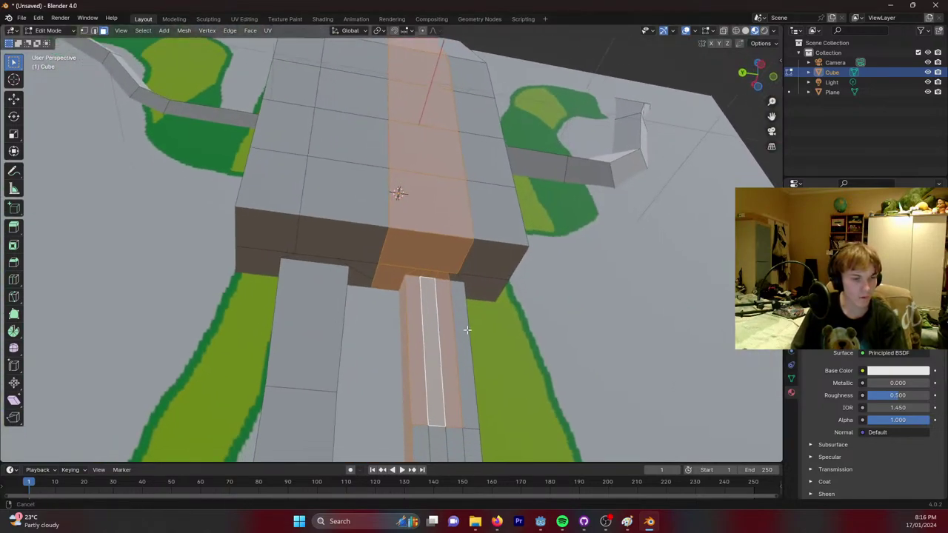
pyautogui.keyDown('shift'); pyautogui.moveTo(468, 330); pyautogui.dragTo(437, 175, button='middle'); pyautogui.keyUp('shift')
pyautogui.keyDown('shift'); pyautogui.click(407, 291); pyautogui.keyUp('shift')
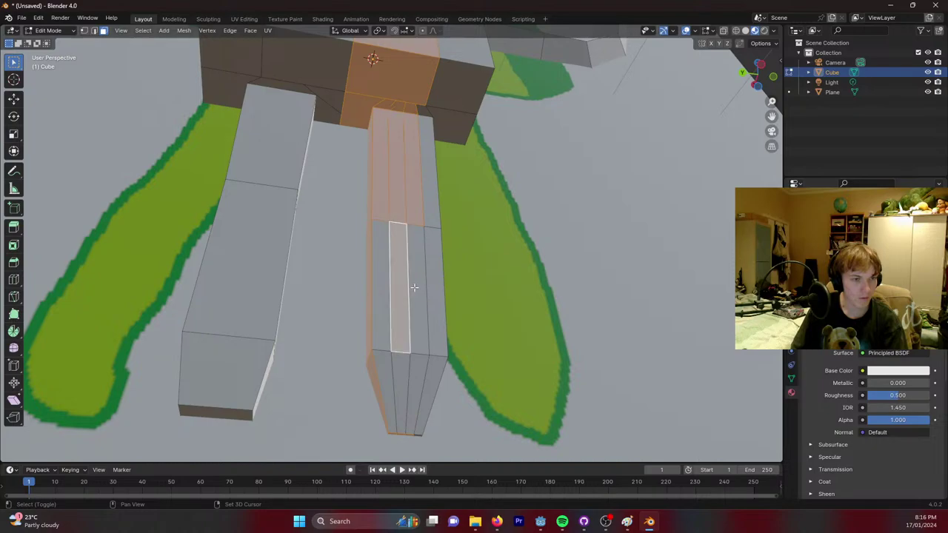
pyautogui.keyDown('shift'); pyautogui.click(397, 291); pyautogui.keyUp('shift')
pyautogui.keyDown('shift'); pyautogui.click(386, 290); pyautogui.keyUp('shift')
pyautogui.keyDown('shift'); pyautogui.click(382, 369); pyautogui.keyUp('shift')
pyautogui.keyDown('shift'); pyautogui.click(402, 370); pyautogui.keyUp('shift')
pyautogui.keyDown('shift'); pyautogui.click(416, 369); pyautogui.keyUp('shift')
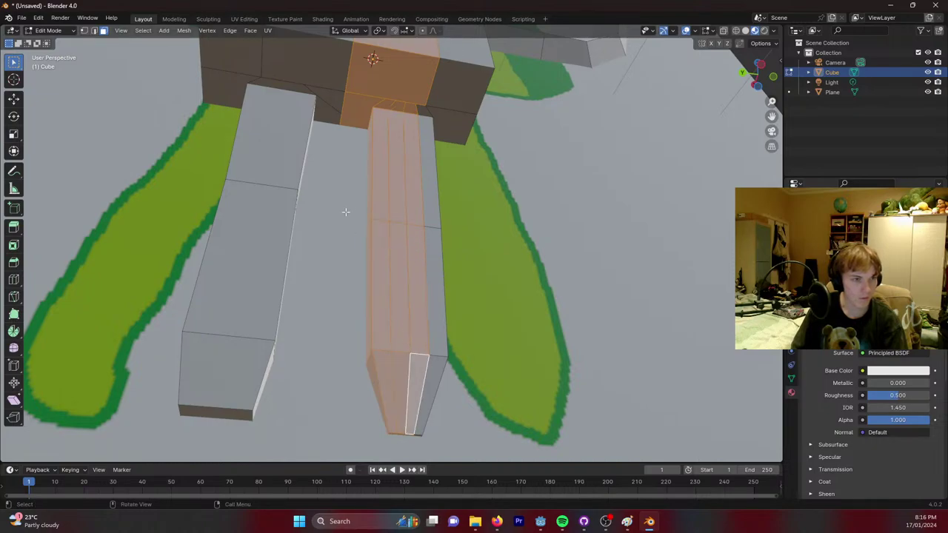
pyautogui.moveTo(345, 212); pyautogui.dragTo(541, 256, button='middle')
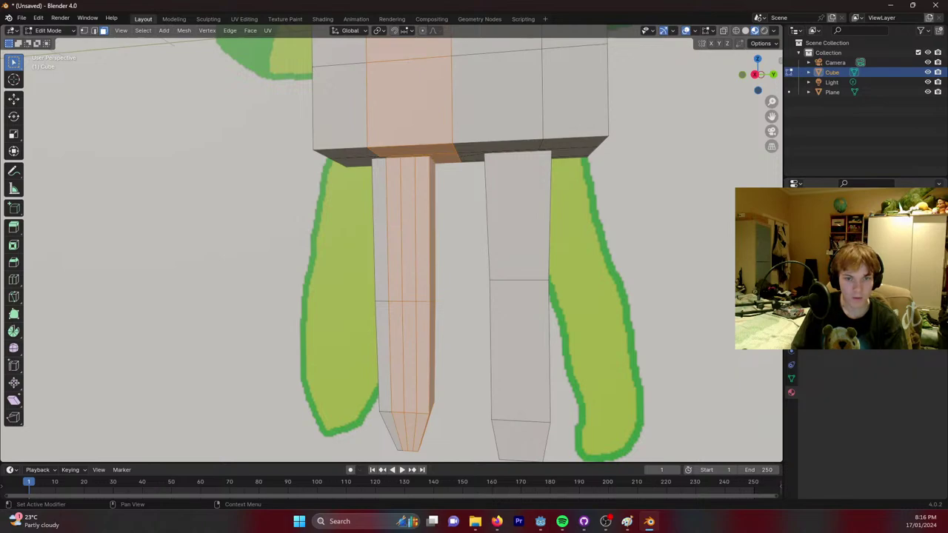
pyautogui.scroll(5, 867, 415)
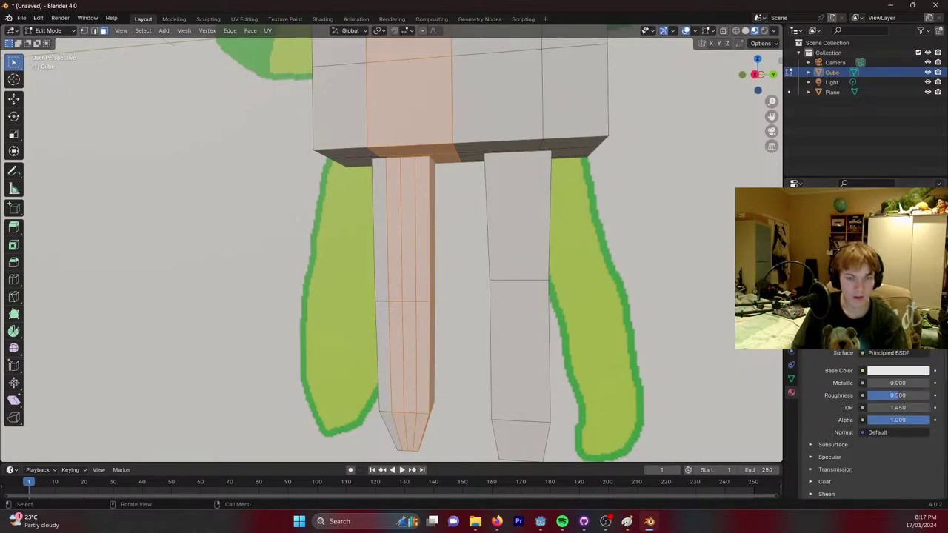
# Paste a green Base Color onto the selected faces, then deselect everything.
pyautogui.click(879, 353)
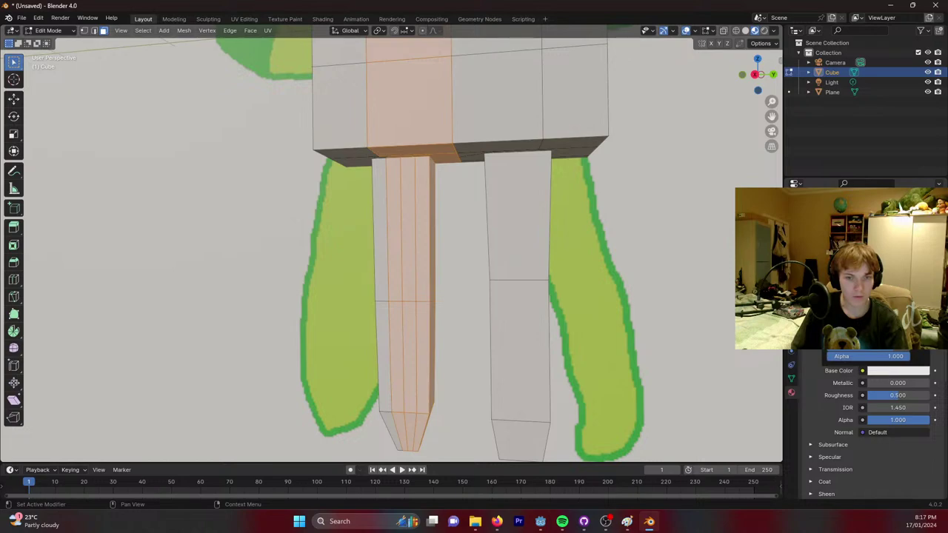
pyautogui.hotkey('ctrl', 'v')
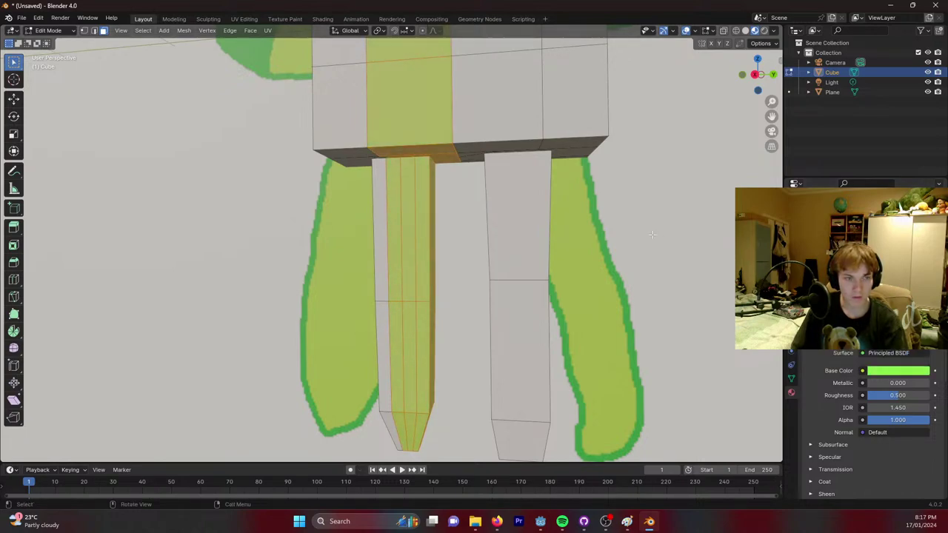
pyautogui.hotkey('alt', 'a')
pyautogui.moveTo(549, 178); pyautogui.dragTo(593, 114, button='middle')
# Select a column of faces on the body's side and paste green onto it.
pyautogui.keyDown('shift'); pyautogui.click(565, 134); pyautogui.keyUp('shift')
pyautogui.keyDown('shift'); pyautogui.click(517, 79); pyautogui.keyUp('shift')
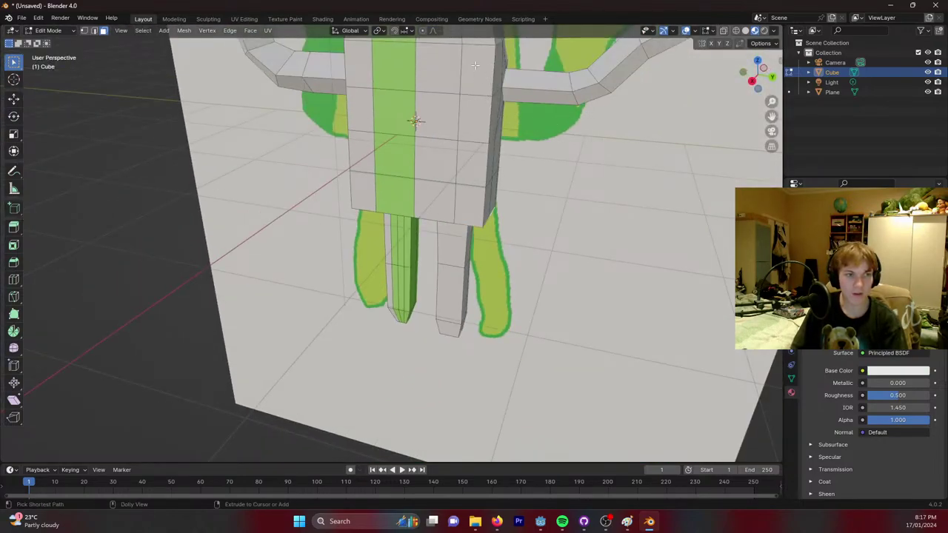
pyautogui.keyDown('ctrl'); pyautogui.click(475, 65); pyautogui.keyUp('ctrl')
pyautogui.moveTo(493, 63); pyautogui.dragTo(492, 139, button='middle')
pyautogui.keyDown('ctrl'); pyautogui.click(475, 192); pyautogui.keyUp('ctrl')
pyautogui.keyDown('ctrl'); pyautogui.click(346, 86); pyautogui.keyUp('ctrl')
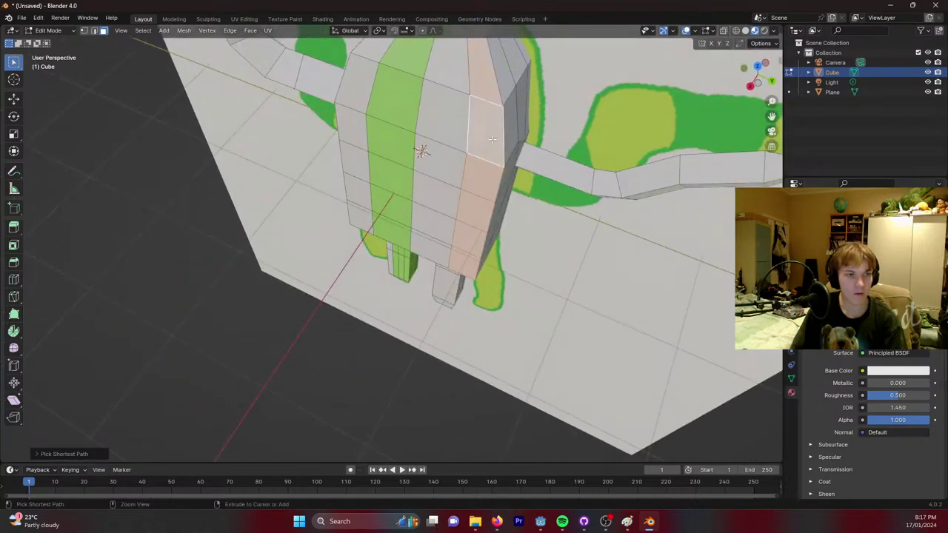
pyautogui.moveTo(488, 91); pyautogui.dragTo(717, 293, button='middle')
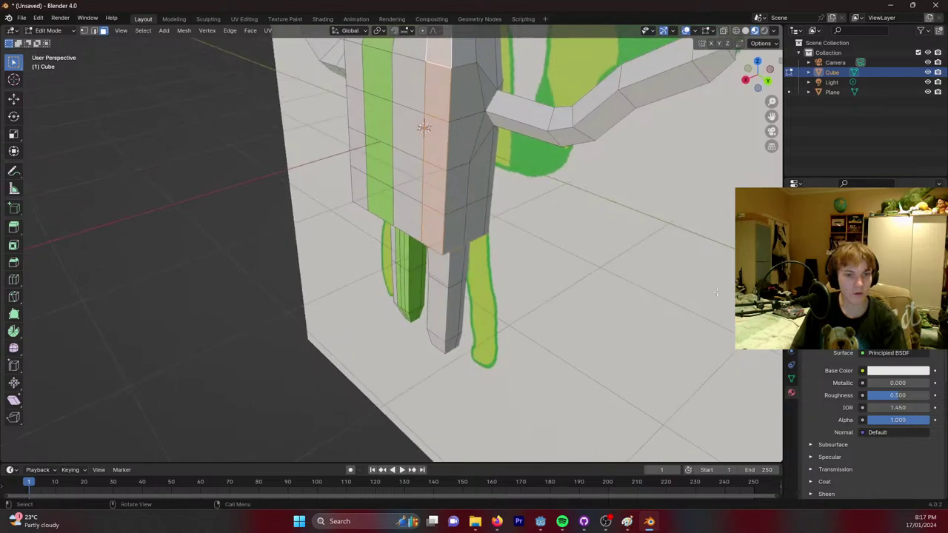
pyautogui.hotkey('ctrl', 'v')
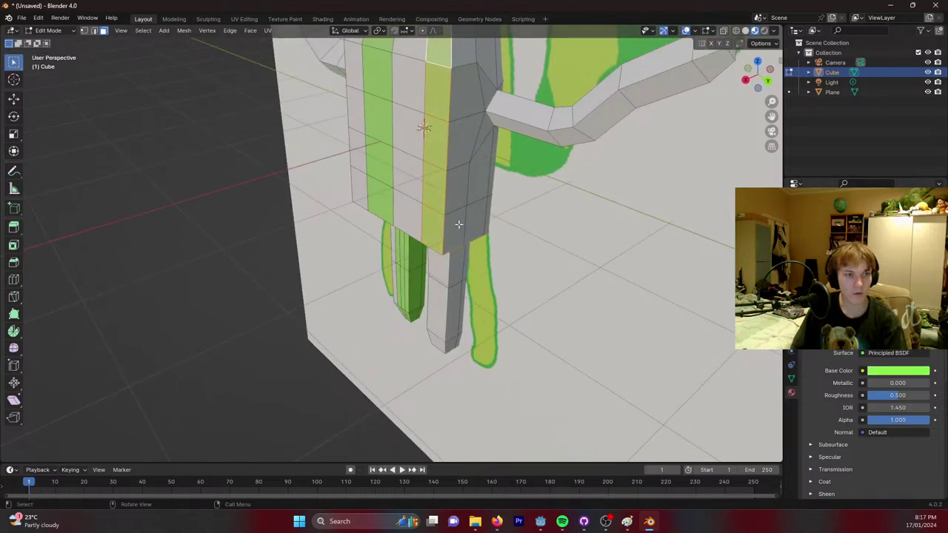
# Pick another path of faces on the block beside the arm.
pyautogui.moveTo(459, 224); pyautogui.dragTo(400, 130, button='middle')
pyautogui.keyDown('ctrl'); pyautogui.click(449, 152); pyautogui.keyUp('ctrl')
pyautogui.moveTo(510, 150); pyautogui.dragTo(400, 152, button='middle')
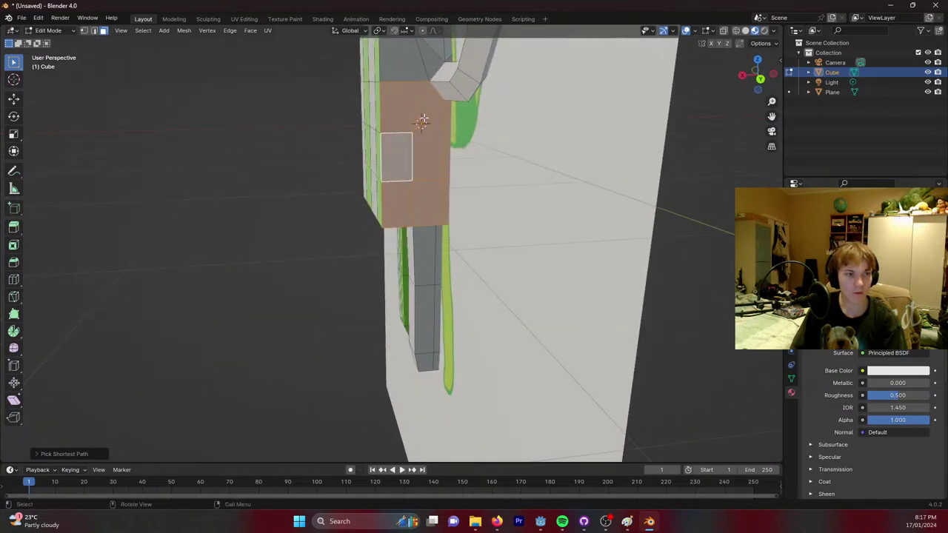
pyautogui.moveTo(423, 122); pyautogui.dragTo(435, 112, button='middle')
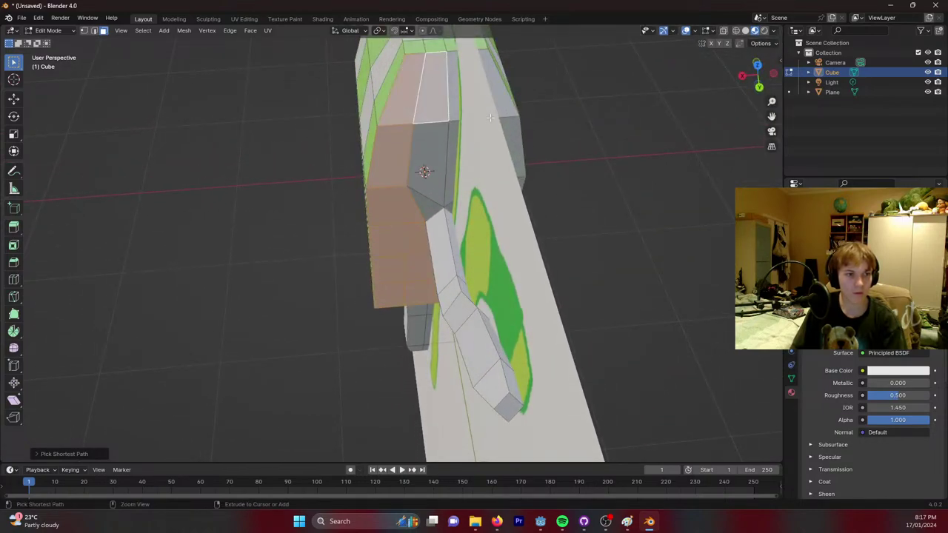
pyautogui.keyDown('ctrl'); pyautogui.click(501, 108); pyautogui.keyUp('ctrl')
pyautogui.moveTo(544, 173); pyautogui.dragTo(486, 172, button='middle')
pyautogui.keyDown('ctrl'); pyautogui.click(455, 141); pyautogui.keyUp('ctrl')
pyautogui.keyDown('ctrl'); pyautogui.click(405, 137); pyautogui.keyUp('ctrl')
pyautogui.click(416, 91)
# Extend that selection across the top, sides and triangle face beside the arm, choosing the green material.
pyautogui.moveTo(416, 92); pyautogui.dragTo(474, 137, button='middle')
pyautogui.keyDown('ctrl'); pyautogui.click(474, 74); pyautogui.keyUp('ctrl')
pyautogui.keyDown('ctrl'); pyautogui.click(450, 286); pyautogui.keyUp('ctrl')
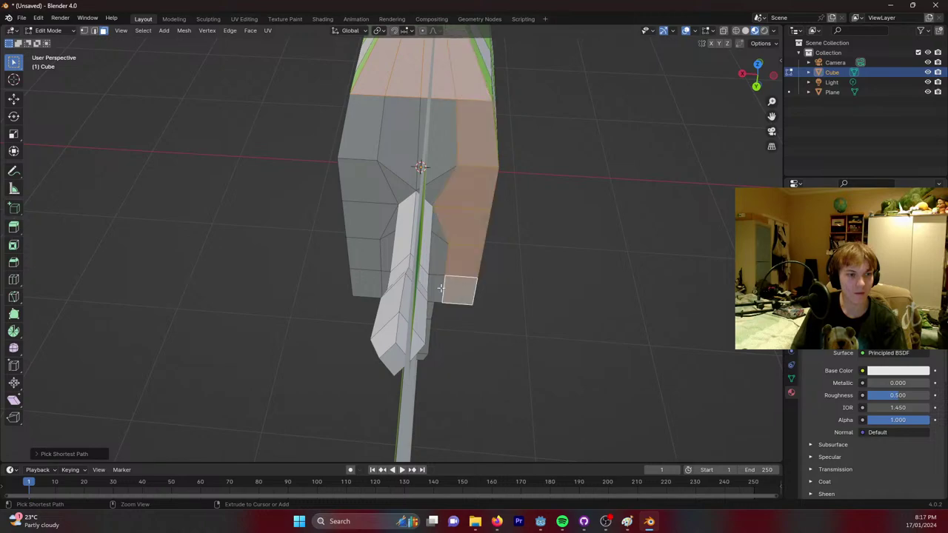
pyautogui.keyDown('ctrl'); pyautogui.click(362, 280); pyautogui.keyUp('ctrl')
pyautogui.keyDown('ctrl'); pyautogui.click(365, 147); pyautogui.keyUp('ctrl')
pyautogui.keyDown('ctrl'); pyautogui.click(441, 149); pyautogui.keyUp('ctrl')
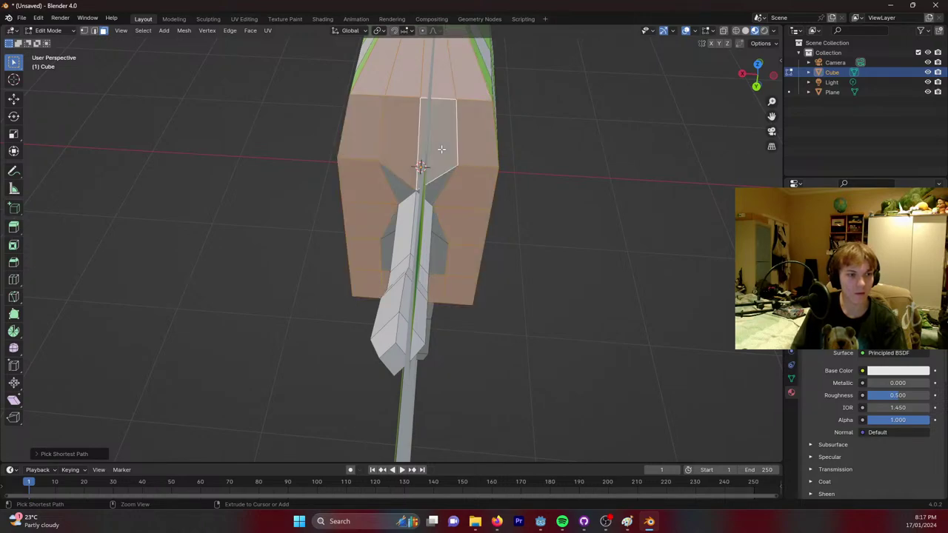
pyautogui.keyDown('ctrl'); pyautogui.click(440, 254); pyautogui.keyUp('ctrl')
pyautogui.keyDown('ctrl'); pyautogui.click(386, 251); pyautogui.keyUp('ctrl')
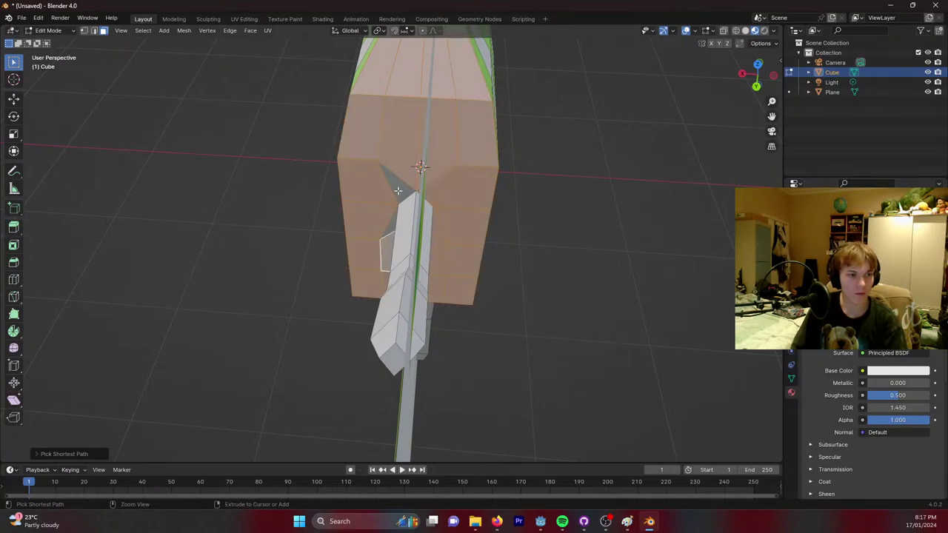
pyautogui.keyDown('ctrl'); pyautogui.click(397, 181); pyautogui.keyUp('ctrl')
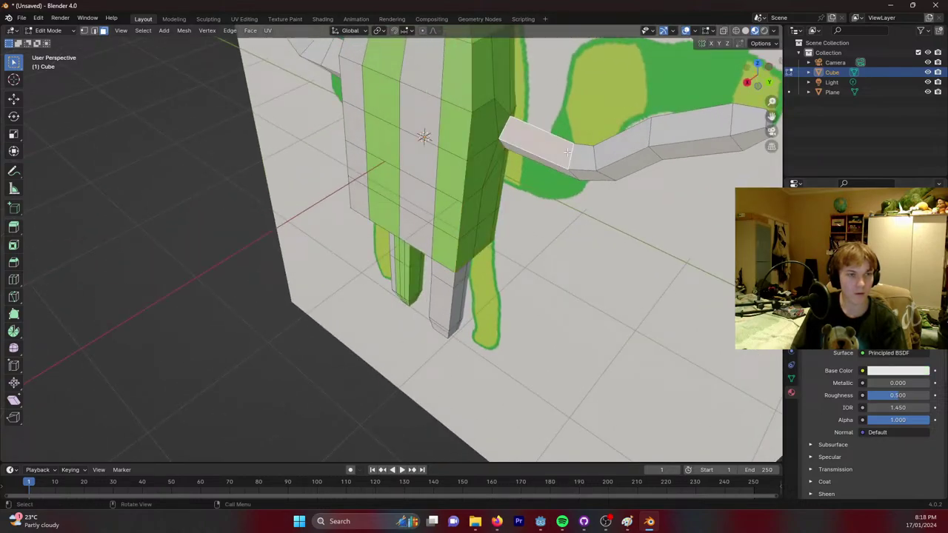
# Give the faces at the arm's bend and underside the green material.
pyautogui.moveTo(567, 152); pyautogui.dragTo(535, 186, button='middle')
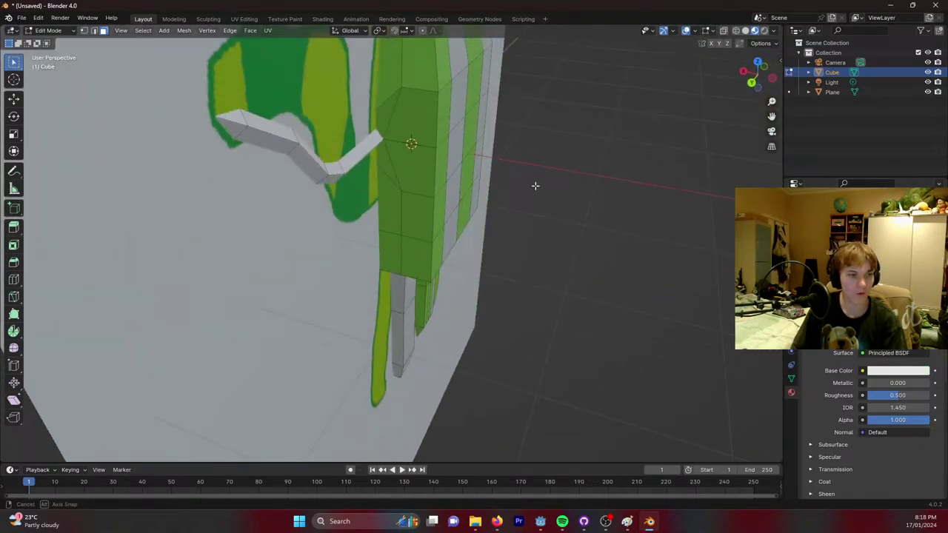
pyautogui.keyDown('ctrl'); pyautogui.click(326, 169); pyautogui.keyUp('ctrl')
pyautogui.moveTo(326, 169); pyautogui.dragTo(497, 163, button='middle')
pyautogui.keyDown('ctrl'); pyautogui.click(520, 160); pyautogui.keyUp('ctrl')
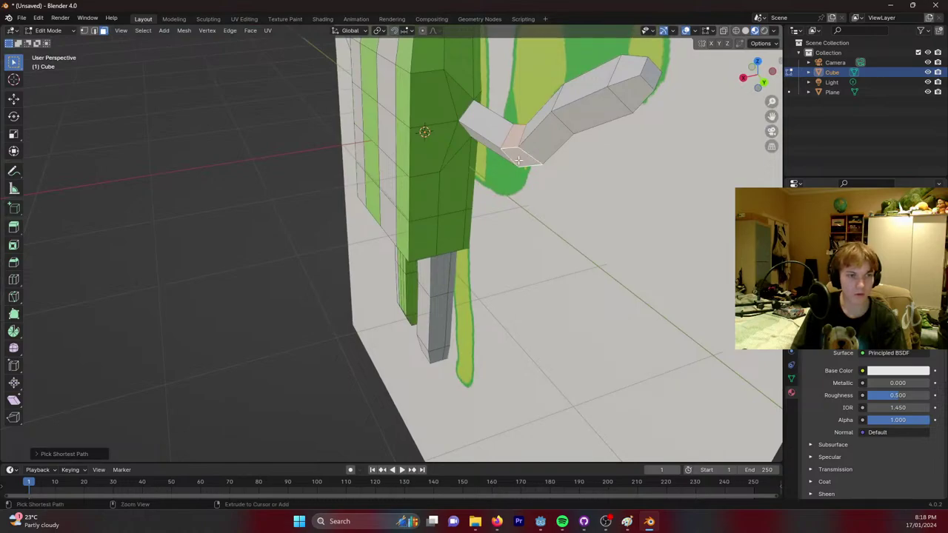
pyautogui.click(837, 237)
pyautogui.click(815, 300)
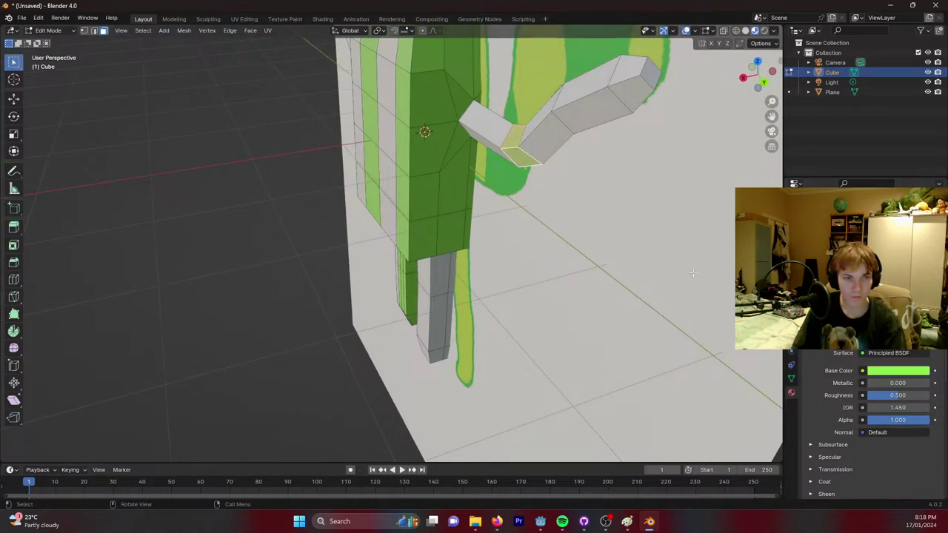
# Hide the floor plane and assign green to the faces at the arm's end.
pyautogui.click(928, 91)
pyautogui.moveTo(637, 160); pyautogui.dragTo(240, 194, button='middle')
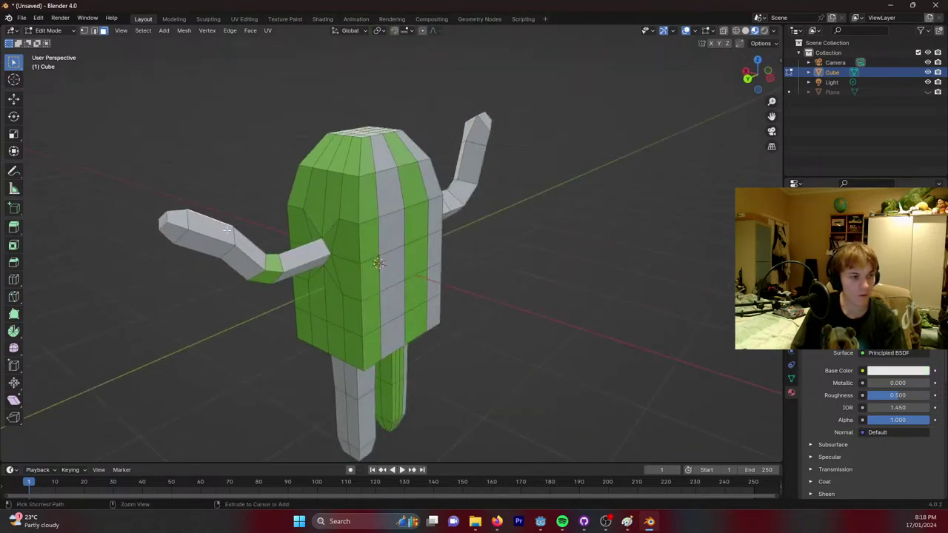
pyautogui.keyDown('ctrl'); pyautogui.click(215, 229); pyautogui.keyUp('ctrl')
pyautogui.keyDown('ctrl'); pyautogui.click(195, 242); pyautogui.keyUp('ctrl')
pyautogui.moveTo(195, 241); pyautogui.dragTo(566, 244, button='middle')
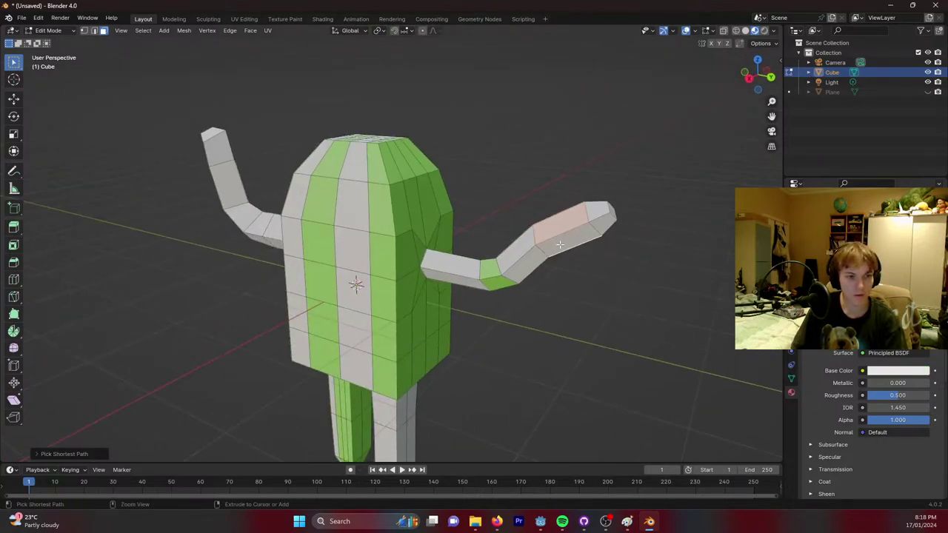
pyautogui.click(852, 230)
pyautogui.click(822, 285)
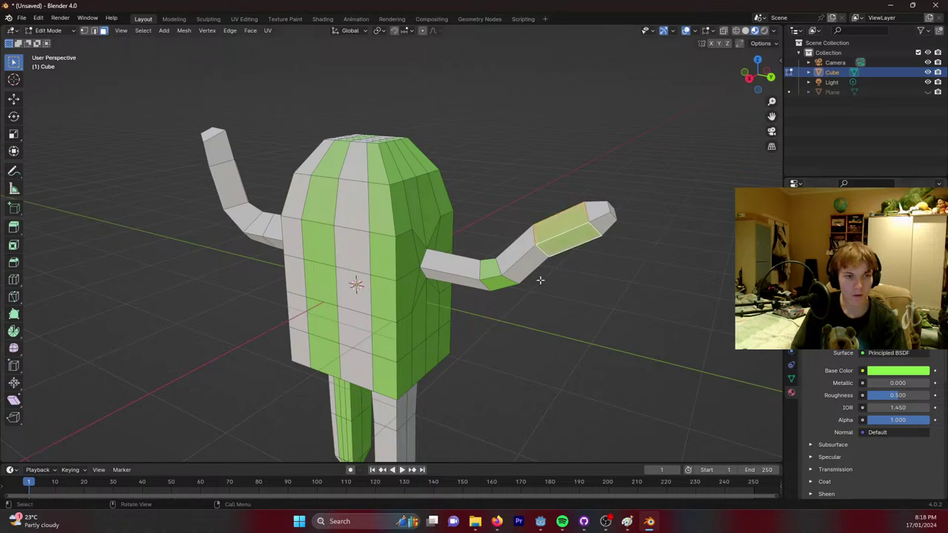
# Assign green to the face at the arm's base, then clear the selection.
pyautogui.moveTo(540, 275); pyautogui.dragTo(634, 266, button='middle')
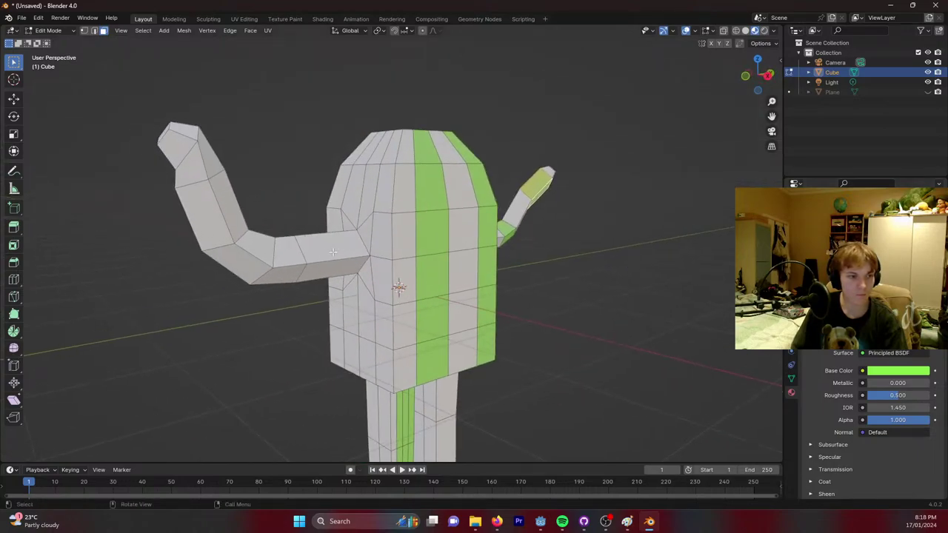
pyautogui.click(331, 248)
pyautogui.moveTo(331, 247); pyautogui.dragTo(548, 226, button='middle')
pyautogui.keyDown('ctrl'); pyautogui.click(447, 208); pyautogui.keyUp('ctrl')
pyautogui.click(852, 230)
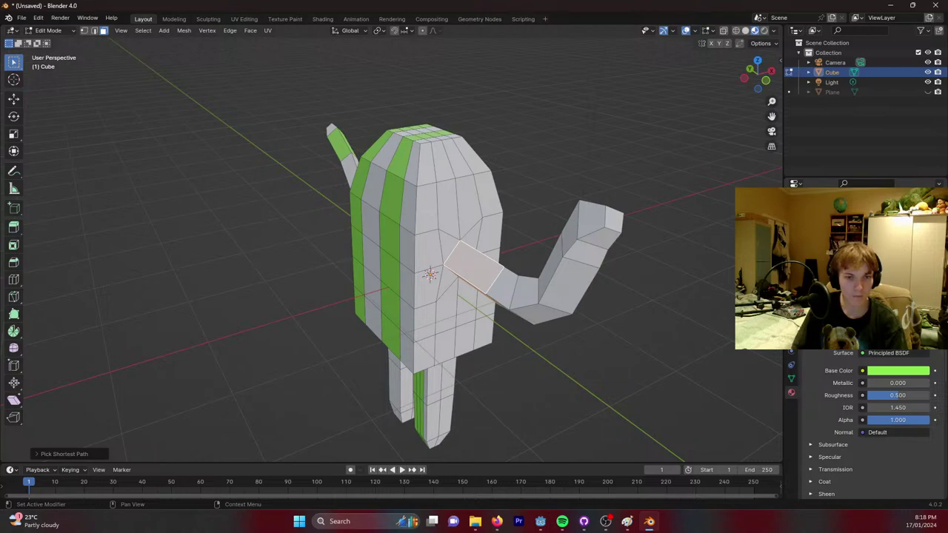
pyautogui.click(808, 289)
pyautogui.click(548, 289)
# Select the faces at the left elbow and make the green material active.
pyautogui.moveTo(625, 286); pyautogui.dragTo(334, 240, button='middle')
pyautogui.keyDown('ctrl'); pyautogui.click(213, 219); pyautogui.keyUp('ctrl')
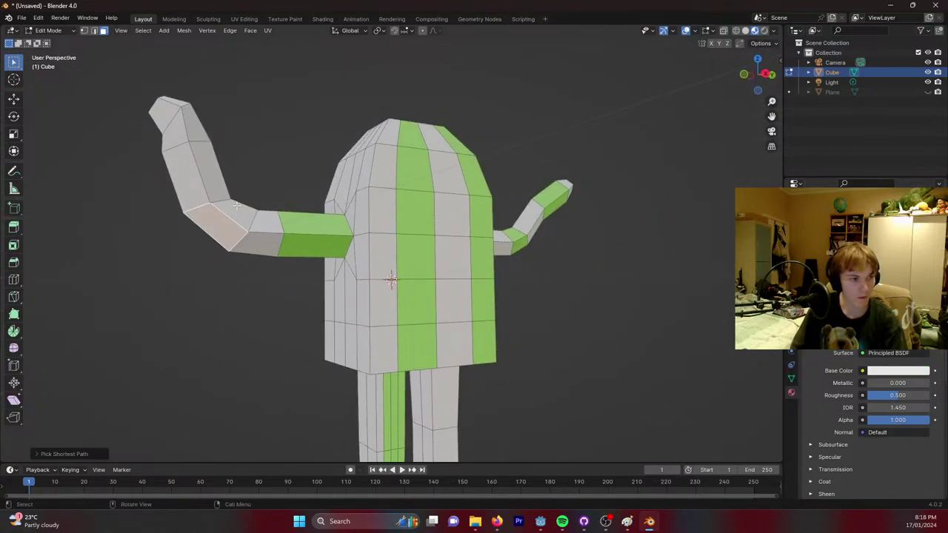
pyautogui.hotkey('ctrl', 'v')
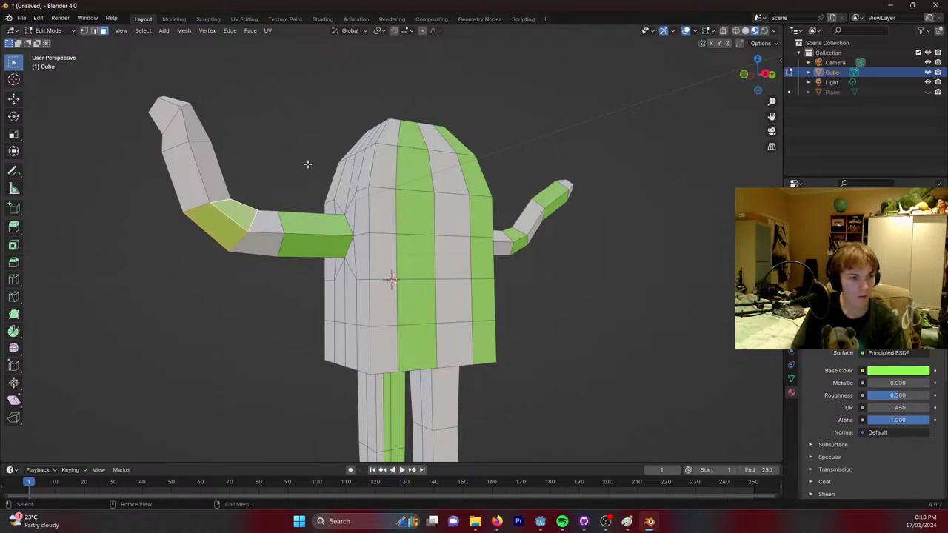
# Assign green to faces on both hands, then clear the selection.
pyautogui.moveTo(308, 163); pyautogui.dragTo(674, 205, button='middle')
pyautogui.keyDown('ctrl'); pyautogui.click(617, 205); pyautogui.keyUp('ctrl')
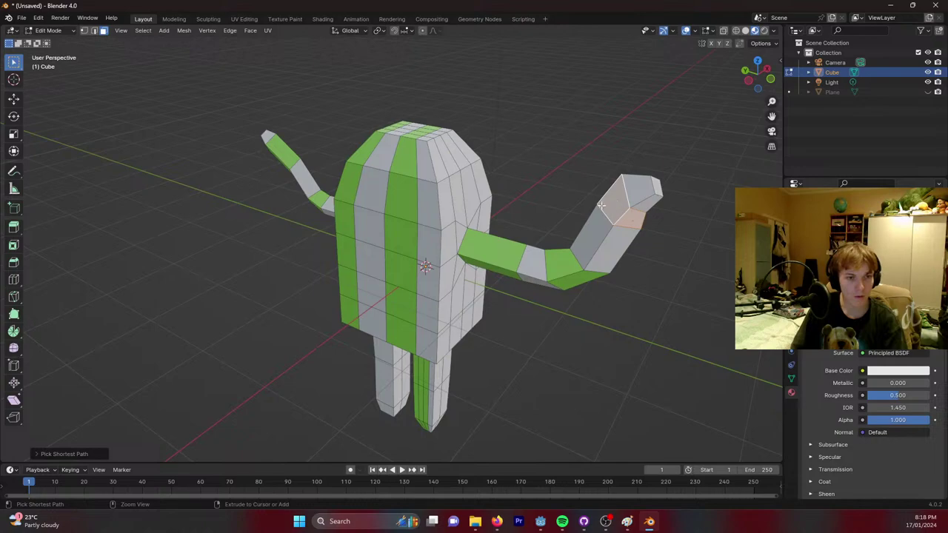
pyautogui.moveTo(601, 206); pyautogui.dragTo(193, 195, button='middle')
pyautogui.keyDown('ctrl'); pyautogui.click(164, 255); pyautogui.keyUp('ctrl')
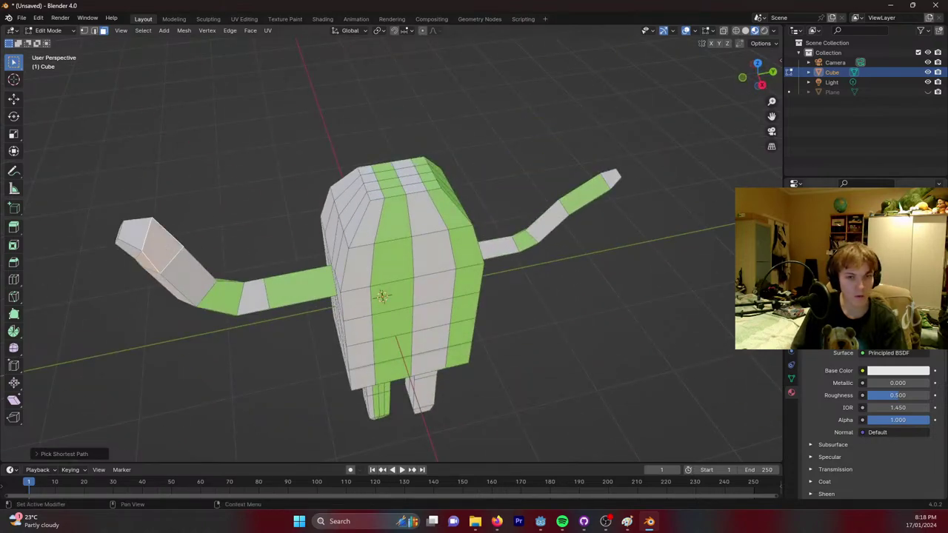
pyautogui.hotkey('ctrl', 'v')
pyautogui.click(811, 289)
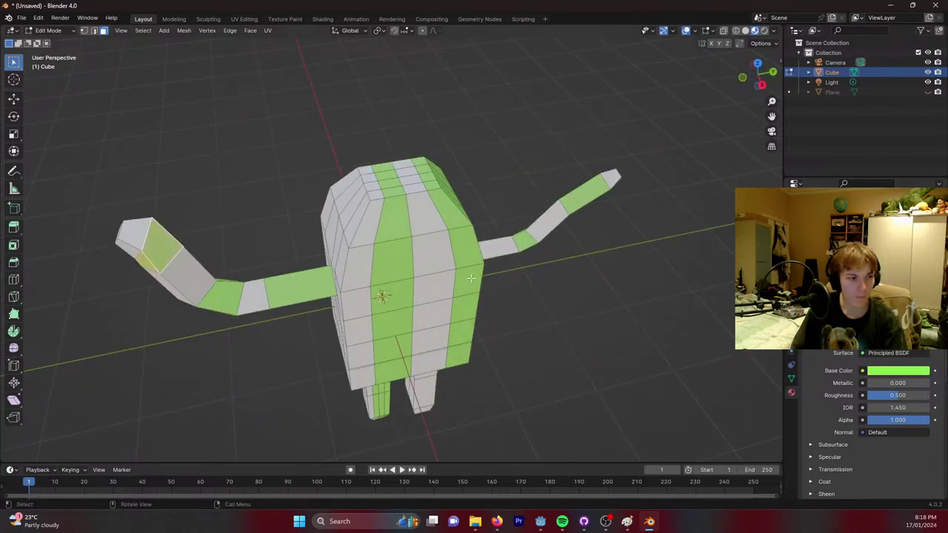
pyautogui.moveTo(414, 311); pyautogui.dragTo(470, 256, button='middle')
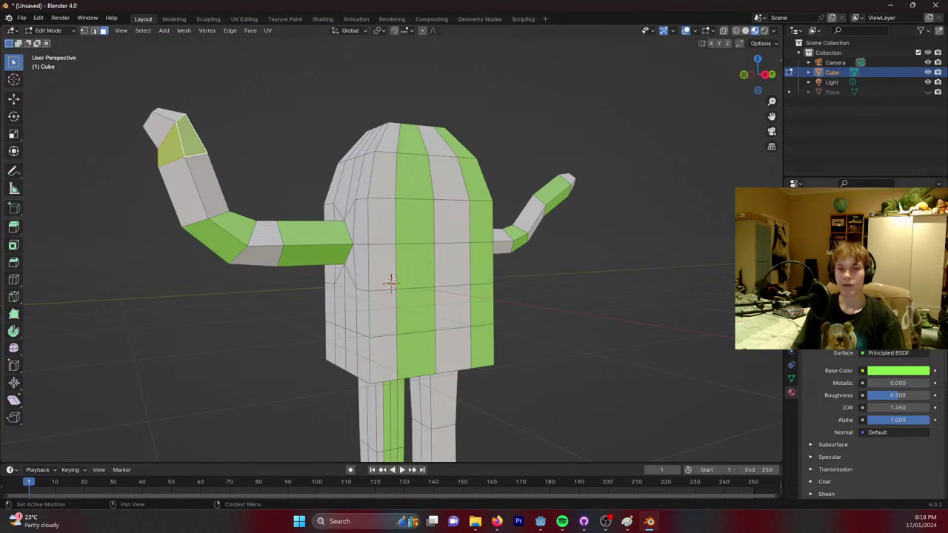
pyautogui.click(693, 241)
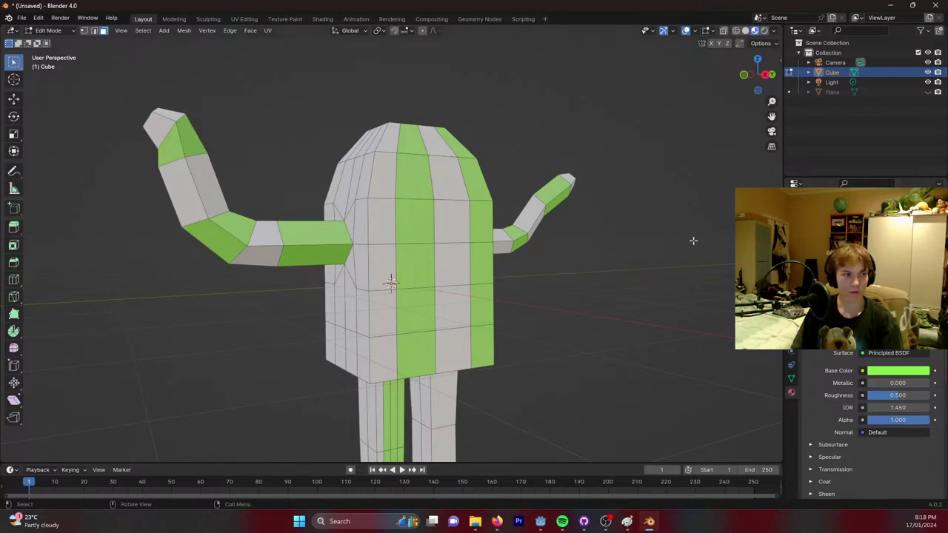
pyautogui.moveTo(558, 248); pyautogui.dragTo(520, 253, button='middle')
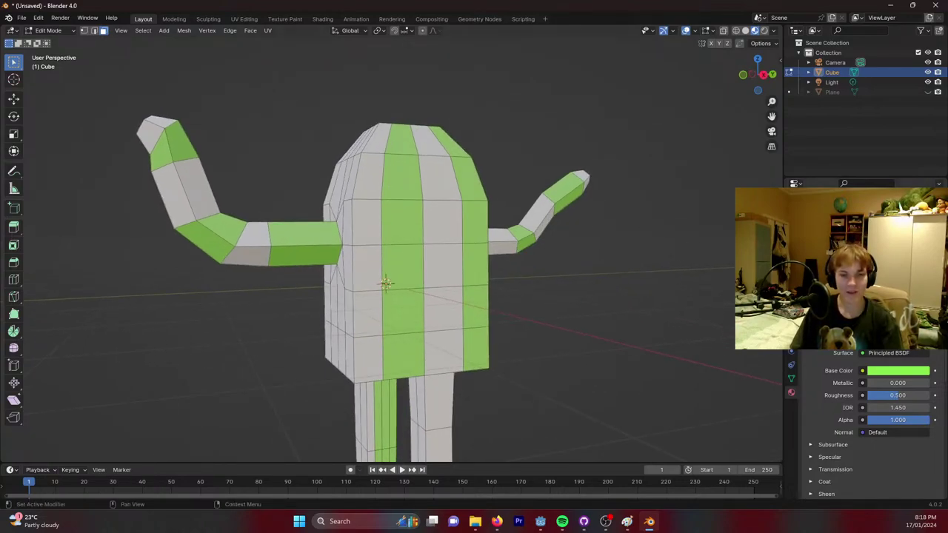
# Tint the white material light green and darken the stripe green.
pyautogui.press('BackSpace')
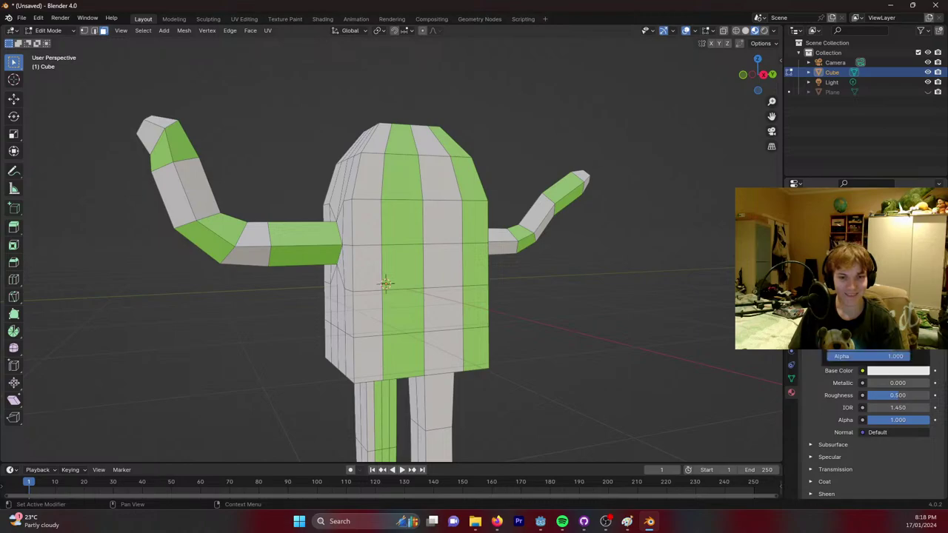
pyautogui.hotkey('ctrl', 'z')
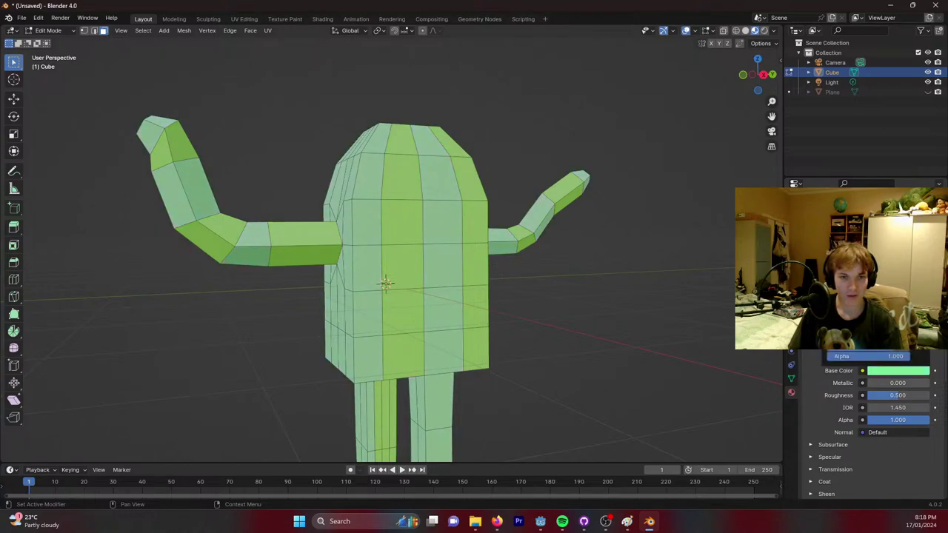
pyautogui.hotkey('ctrl', 'z')
pyautogui.hotkey('ctrl', 'z')
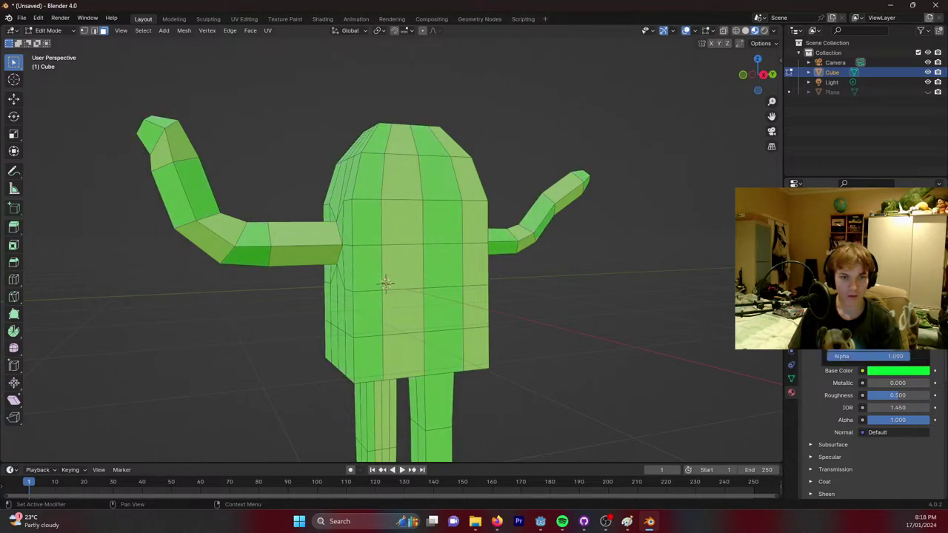
pyautogui.hotkey('ctrl', 'z')
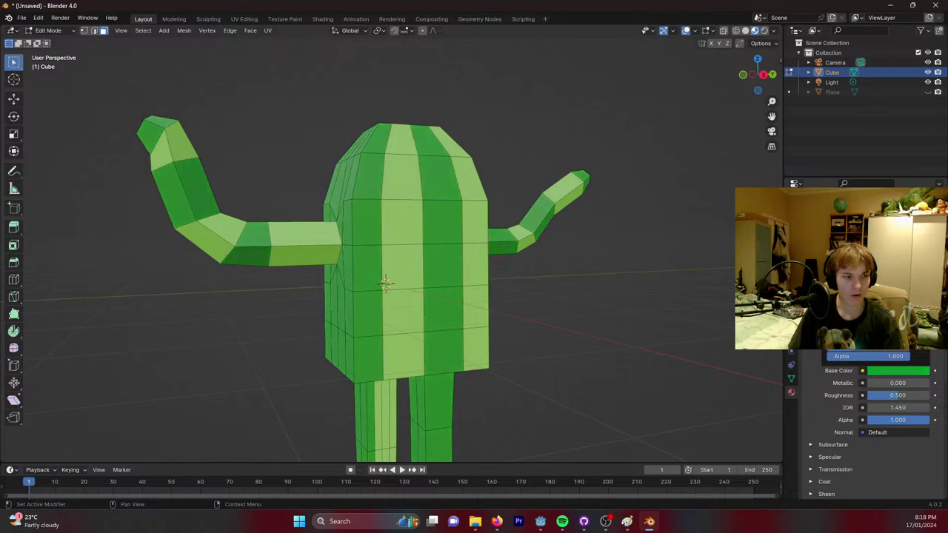
pyautogui.hotkey('ctrl', 'z')
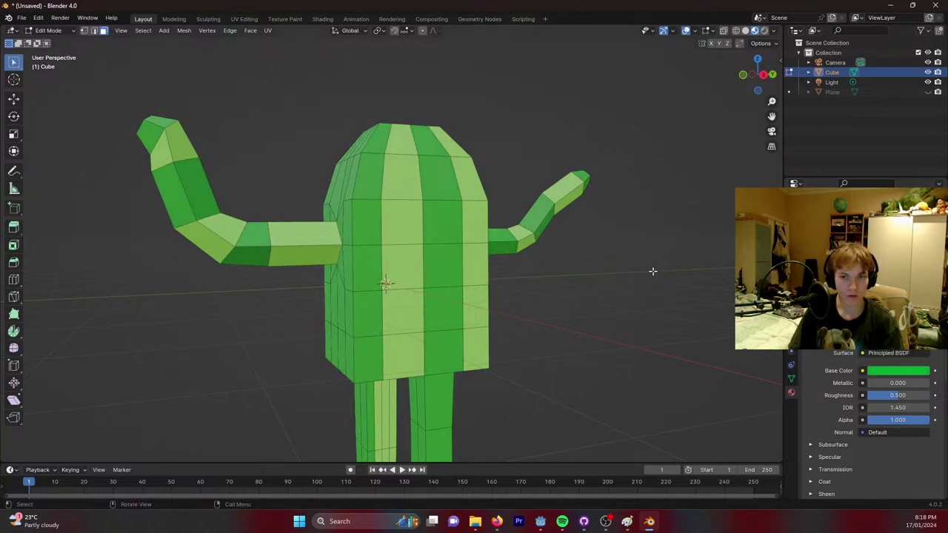
# Frame the character's body, then bring up the grassMonster reference drawing in Paint.
pyautogui.moveTo(635, 283); pyautogui.dragTo(549, 257, button='middle')
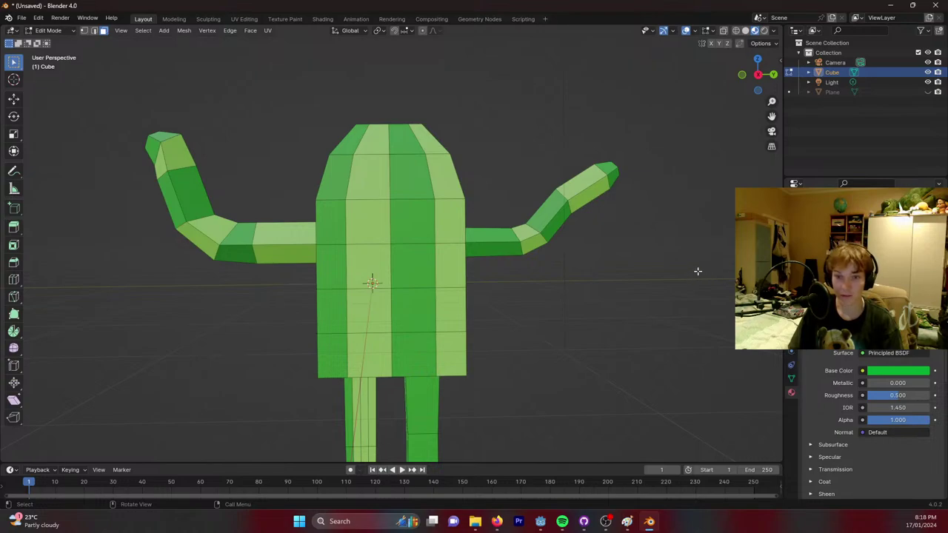
pyautogui.keyDown('shift'); pyautogui.moveTo(406, 179); pyautogui.dragTo(493, 205, button='middle'); pyautogui.keyUp('shift')
pyautogui.scroll(3, 494, 205)
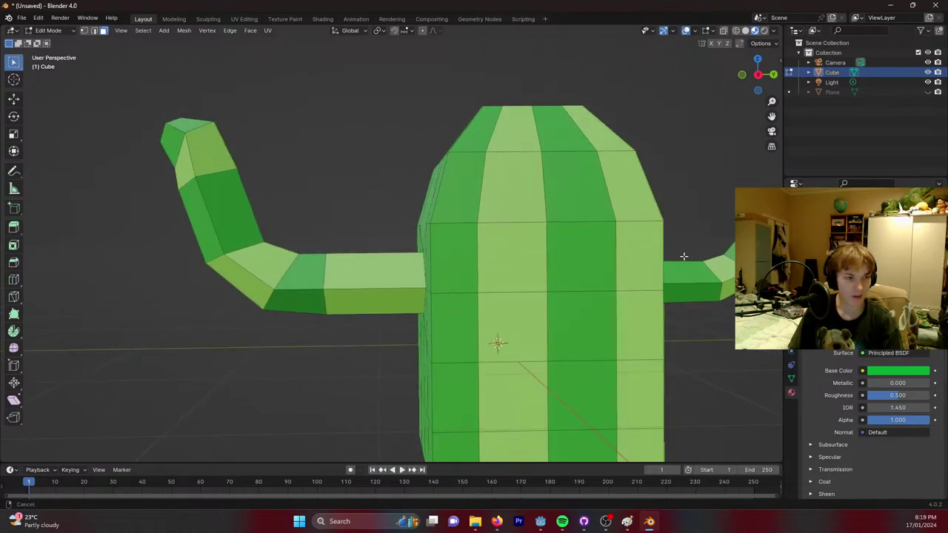
pyautogui.keyDown('shift'); pyautogui.moveTo(684, 256); pyautogui.dragTo(593, 216, button='middle'); pyautogui.keyUp('shift')
pyautogui.click(628, 523)
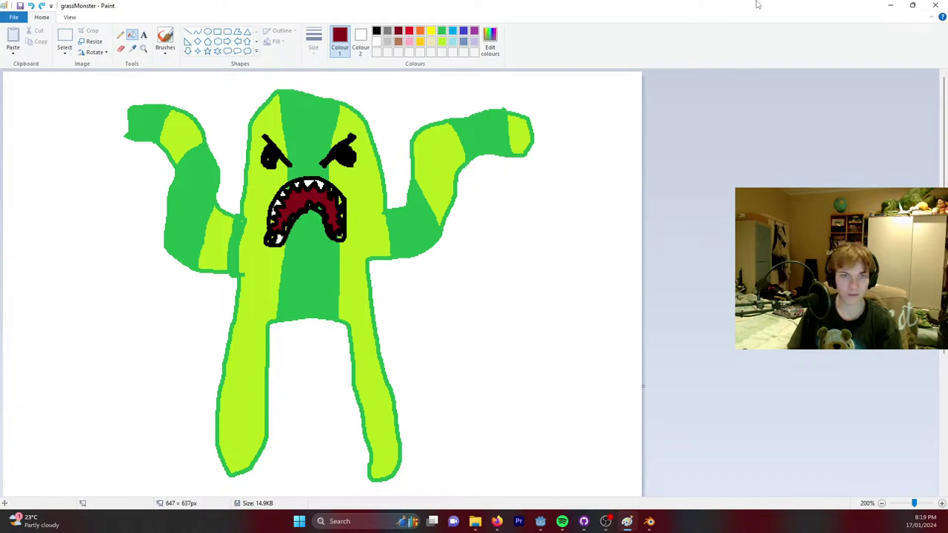
# Shrink and shift the Paint window aside so the Blender character shows, turned frontal.
pyautogui.moveTo(605, 9)
pyautogui.mouseDown()
pyautogui.moveTo(795, 46)
pyautogui.moveTo(482, 111)
pyautogui.moveTo(483, 92)
pyautogui.mouseUp()
pyautogui.moveTo(755, 178)
pyautogui.mouseDown()
pyautogui.moveTo(529, 177)
pyautogui.moveTo(568, 177)
pyautogui.mouseUp()
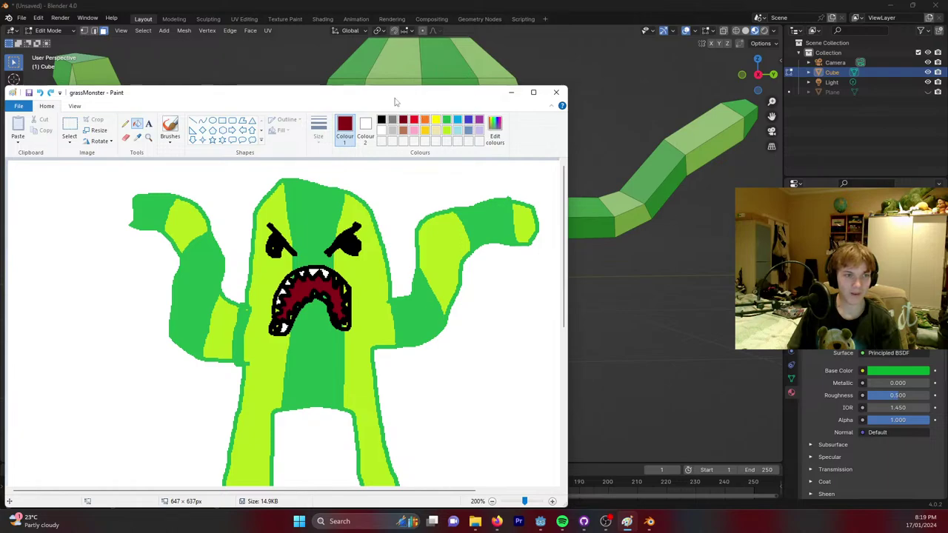
pyautogui.moveTo(395, 102); pyautogui.dragTo(810, 71)
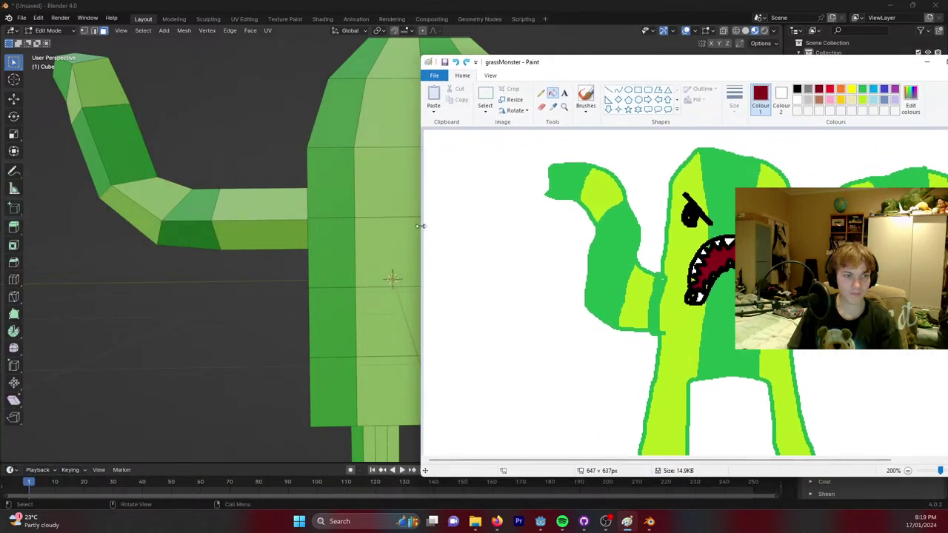
pyautogui.moveTo(420, 226)
pyautogui.mouseDown()
pyautogui.moveTo(652, 226)
pyautogui.moveTo(588, 226)
pyautogui.moveTo(696, 79)
pyautogui.mouseUp()
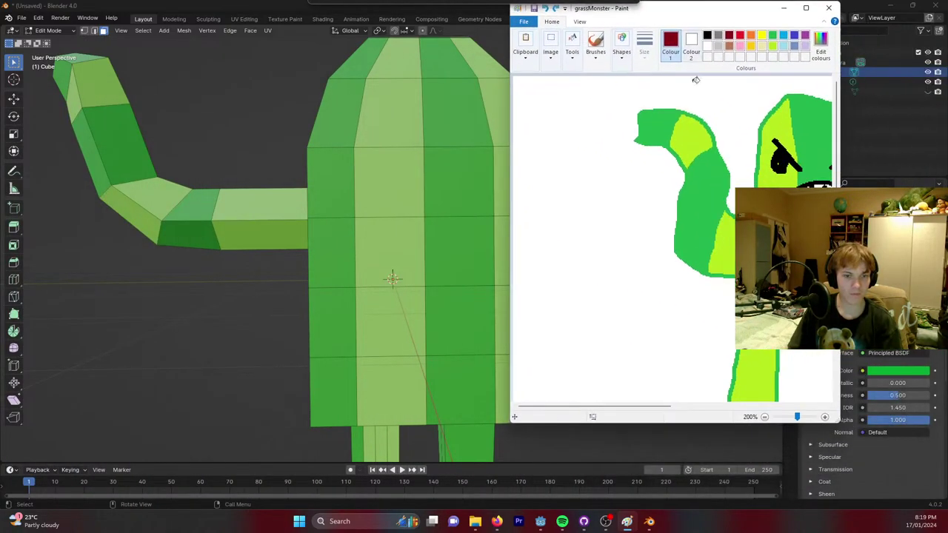
pyautogui.moveTo(595, 407); pyautogui.dragTo(658, 406)
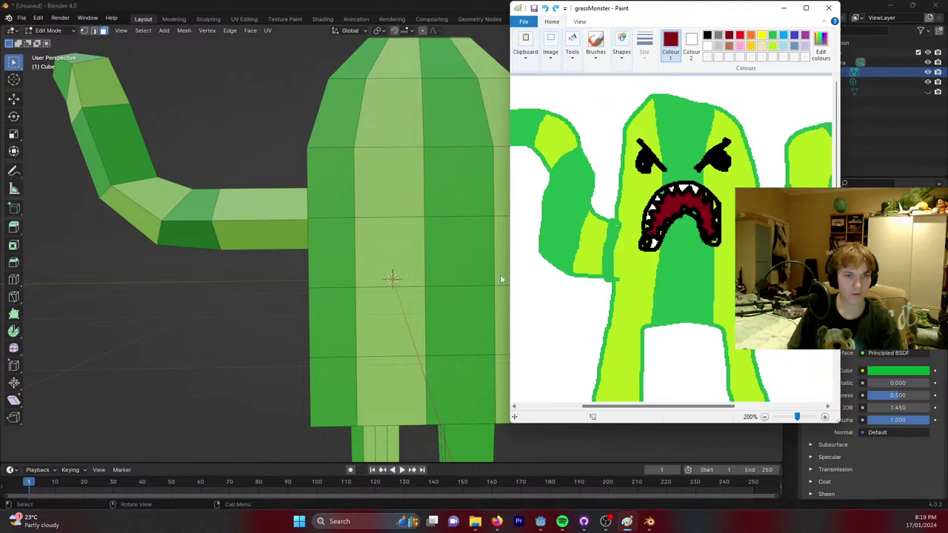
pyautogui.scroll(-4, 501, 279)
pyautogui.moveTo(501, 279)
pyautogui.mouseDown(button='middle')
pyautogui.moveTo(373, 142)
pyautogui.moveTo(374, 186)
pyautogui.mouseUp(button='middle')
# Bring back the grassMonster drawing, view it whole at 100%, then minimize Paint.
pyautogui.click(627, 522)
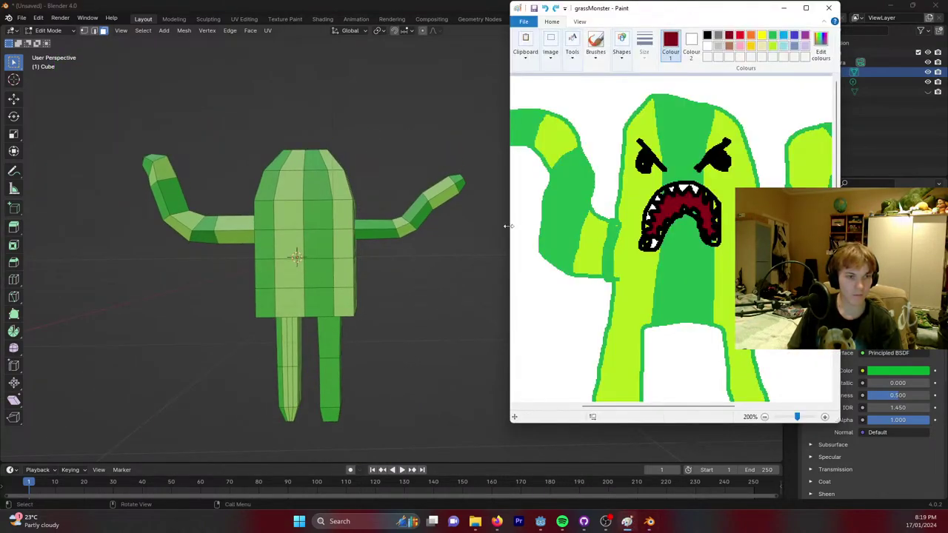
pyautogui.moveTo(507, 226); pyautogui.dragTo(454, 230)
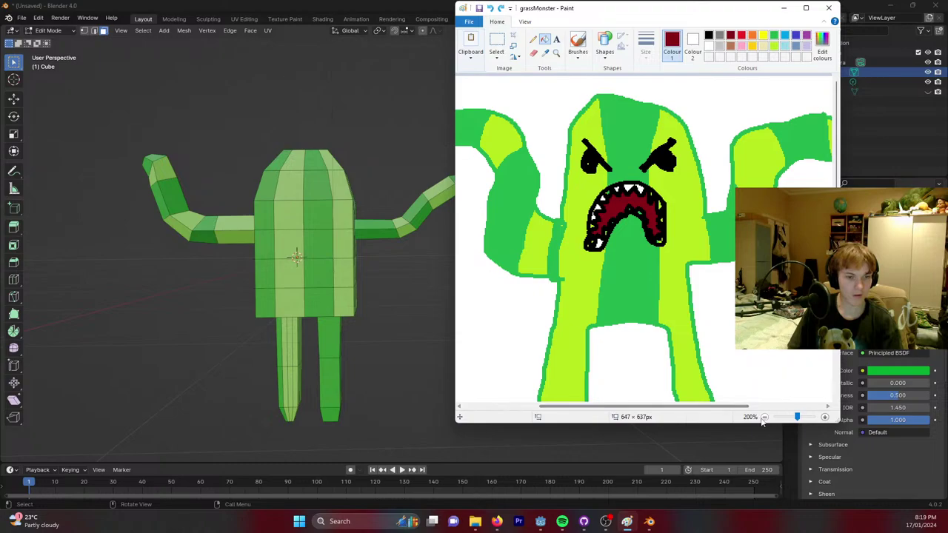
pyautogui.click(764, 418)
pyautogui.moveTo(597, 15); pyautogui.dragTo(625, 45)
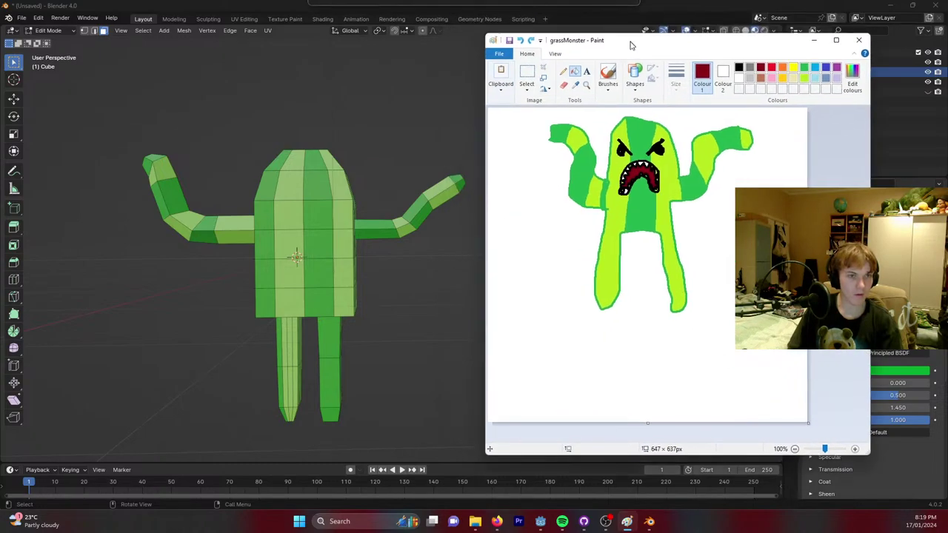
pyautogui.moveTo(822, 450); pyautogui.dragTo(825, 450)
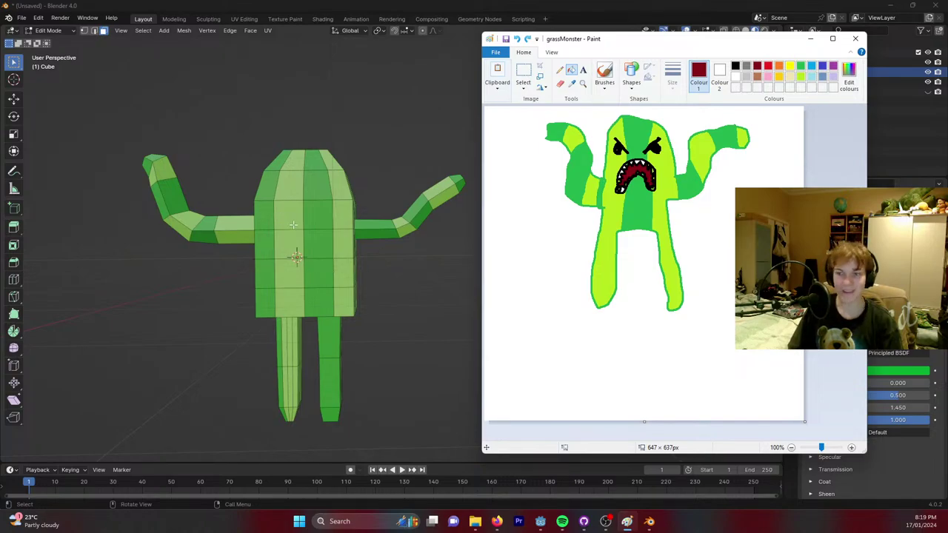
pyautogui.click(812, 39)
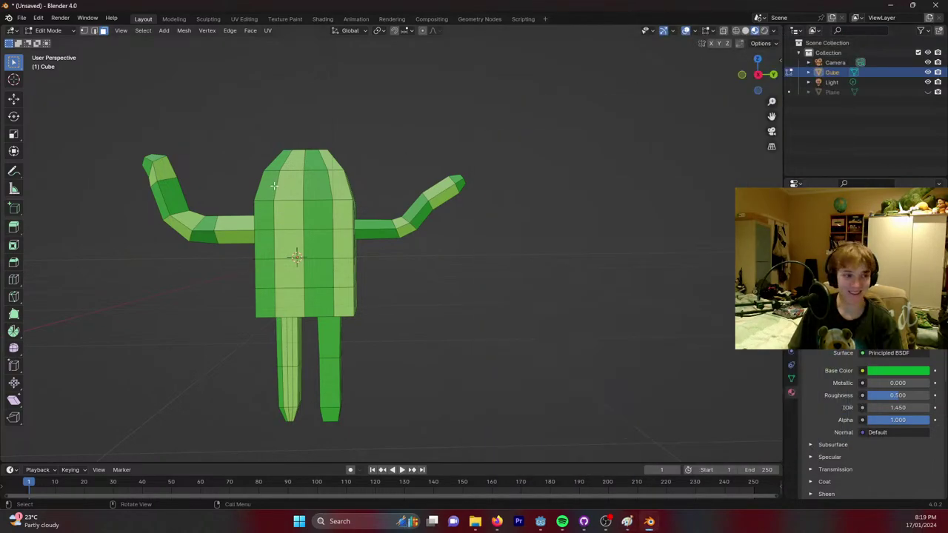
# Add an Ico Sphere to the mesh and scale it down.
pyautogui.keyDown('shift'); pyautogui.moveTo(274, 185); pyautogui.dragTo(366, 174, button='middle'); pyautogui.keyUp('shift')
pyautogui.scroll(6, 318, 193)
pyautogui.scroll(-3, 280, 171)
pyautogui.hotkey('shift', 'a')
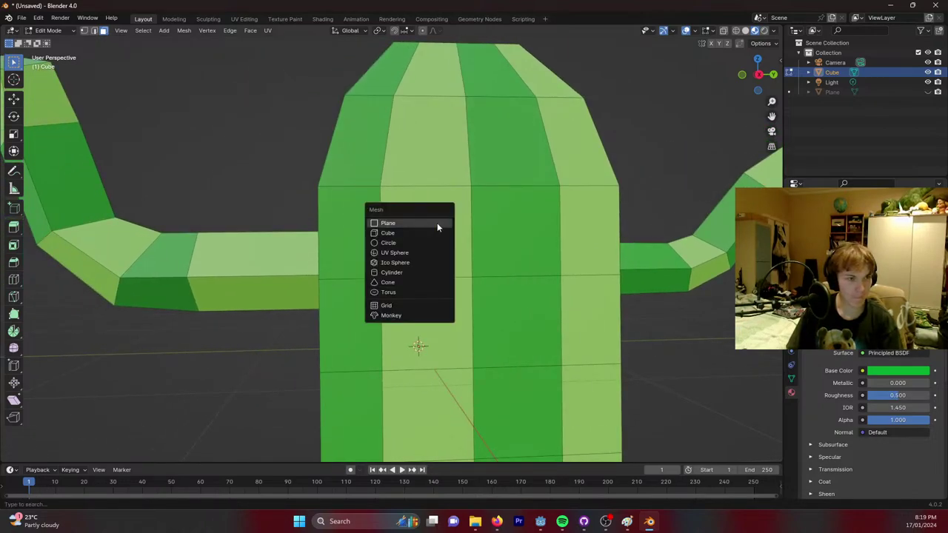
pyautogui.click(395, 263)
pyautogui.moveTo(406, 269); pyautogui.dragTo(637, 296, button='middle')
pyautogui.press('s')
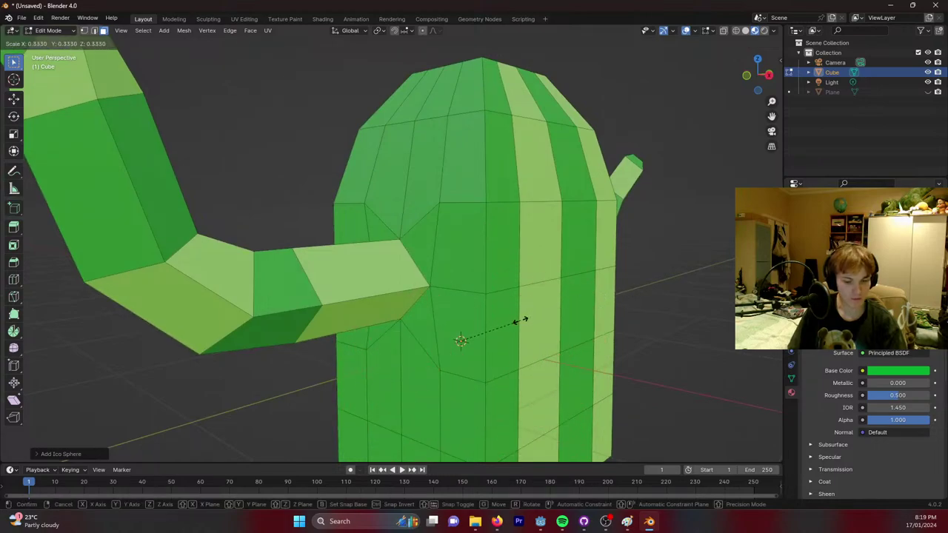
pyautogui.click(520, 321)
pyautogui.moveTo(521, 321); pyautogui.dragTo(474, 326, button='middle')
# Move the sphere along X and Z onto the body's upper left and shrink it to eye size.
pyautogui.press('g')
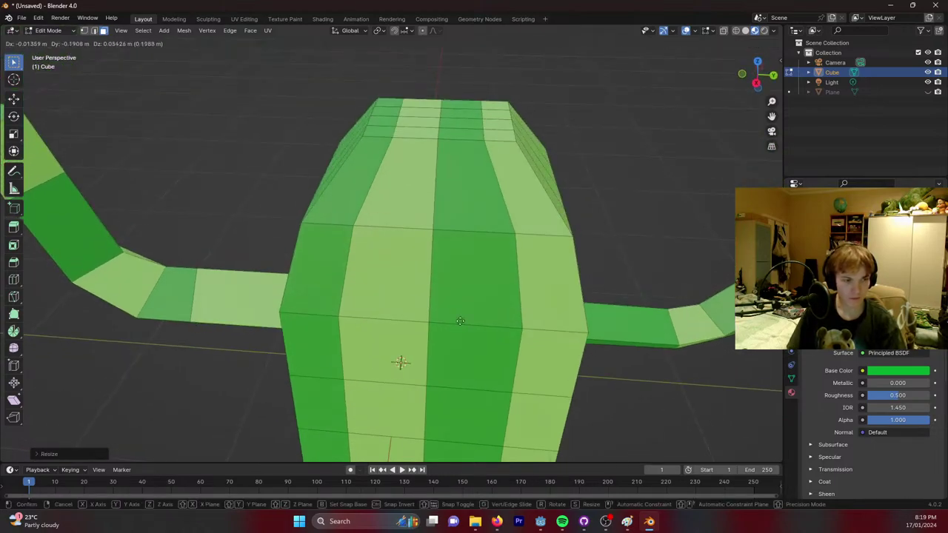
pyautogui.press('x')
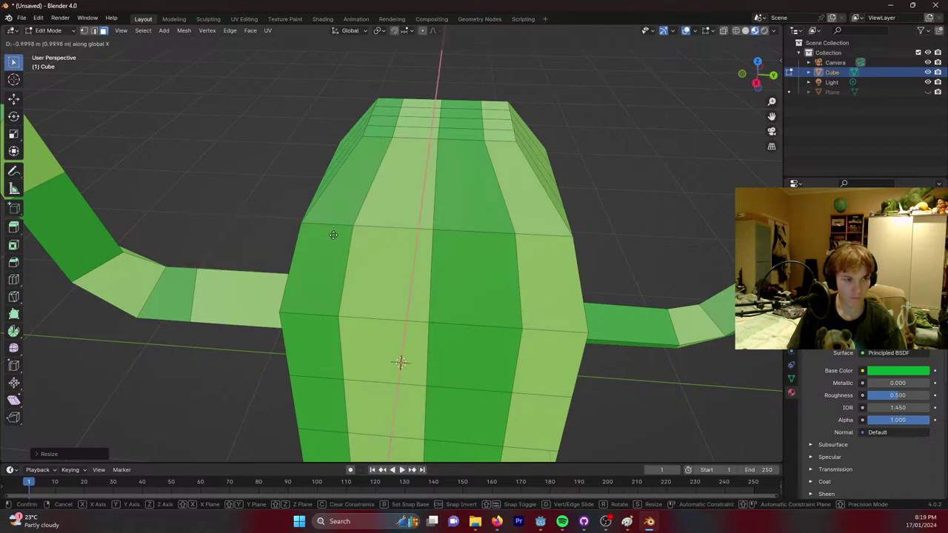
pyautogui.click(329, 378)
pyautogui.press('g')
pyautogui.press('z')
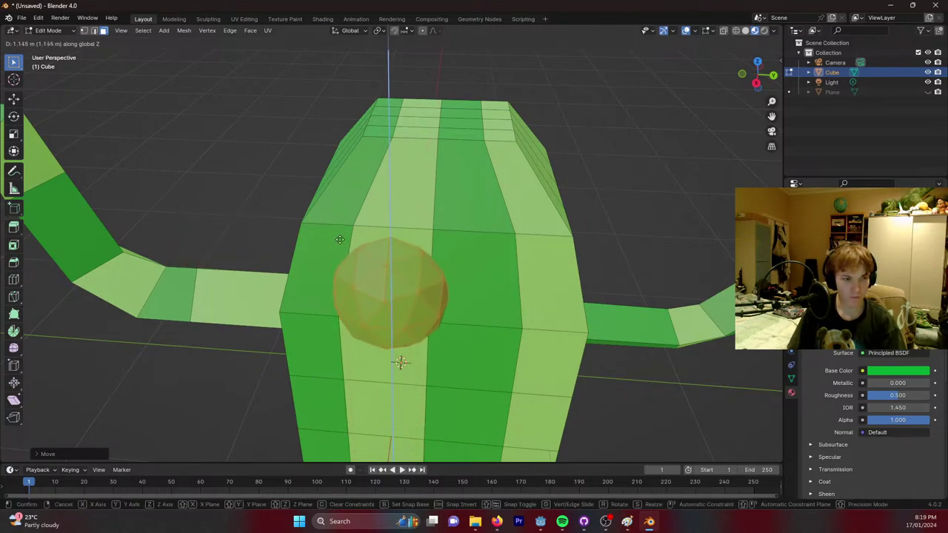
pyautogui.click(334, 272)
pyautogui.press('g')
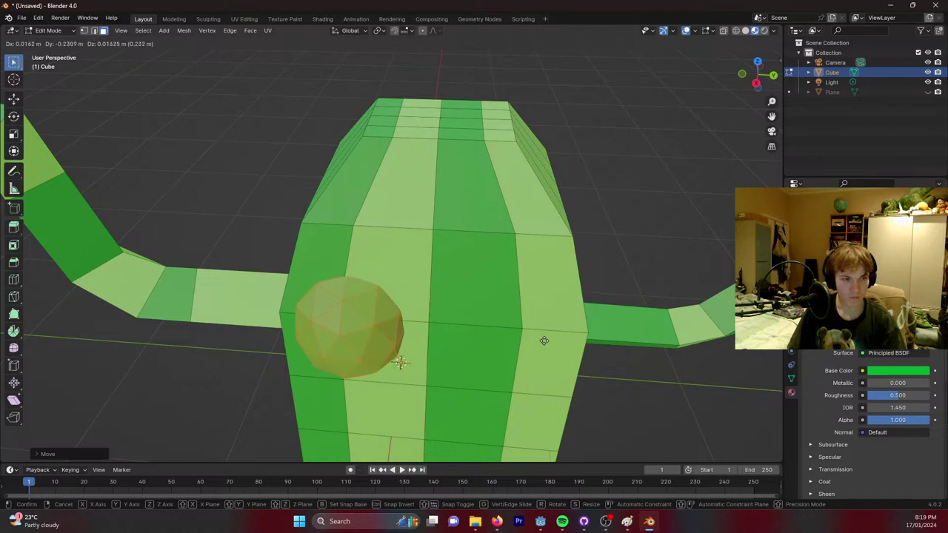
pyautogui.click(545, 341)
pyautogui.moveTo(545, 342); pyautogui.dragTo(523, 311, button='middle')
pyautogui.press('s')
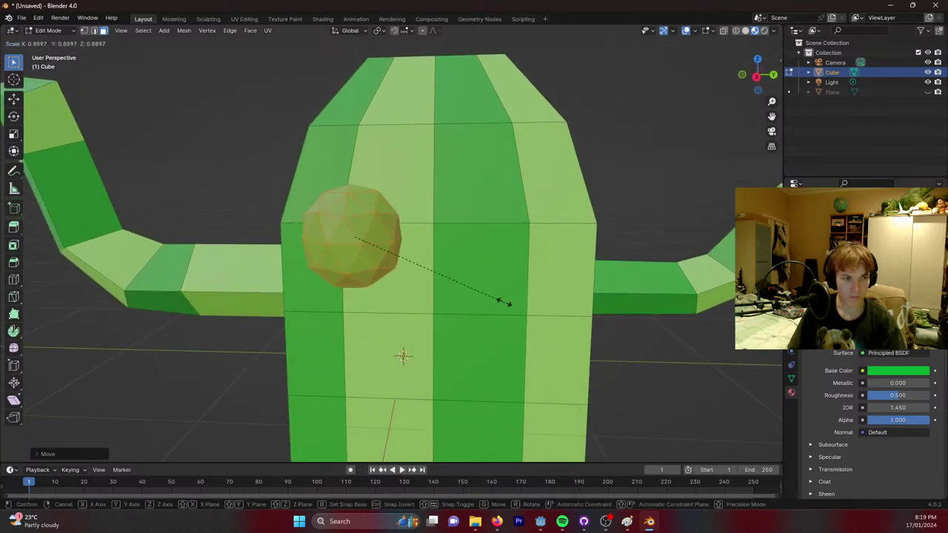
pyautogui.click(461, 289)
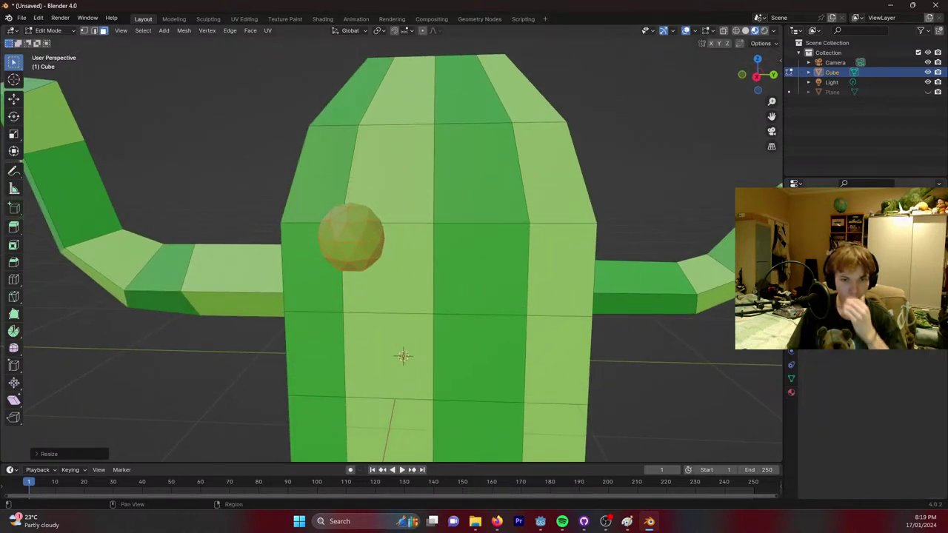
# Check the eye placement, toggling between Edit and Object Mode.
pyautogui.scroll(-5, 859, 415)
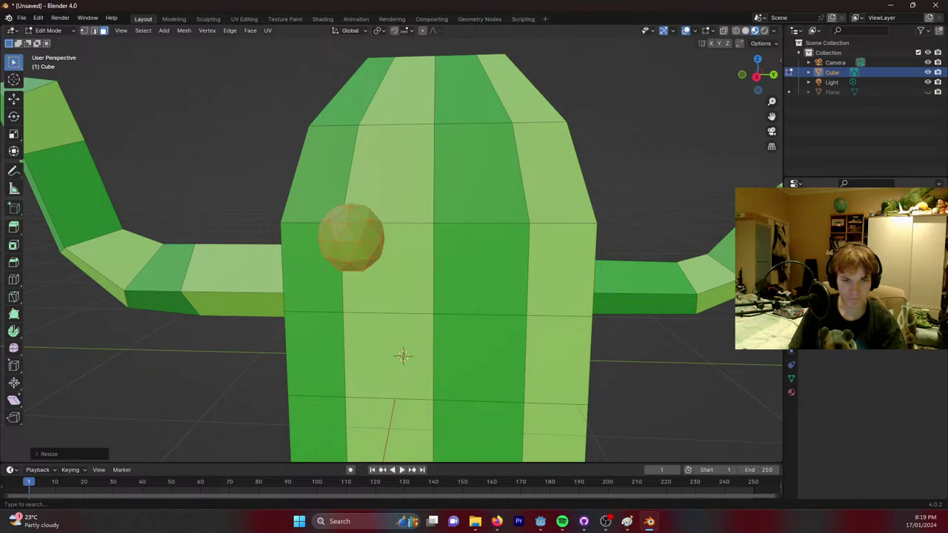
pyautogui.hotkey('shift', 'a')
pyautogui.press('Escape')
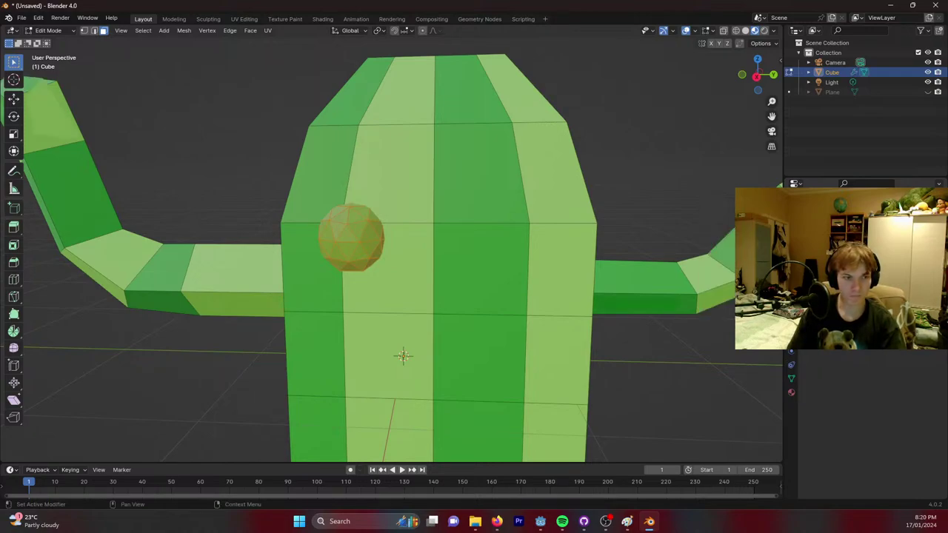
pyautogui.scroll(-5, 547, 268)
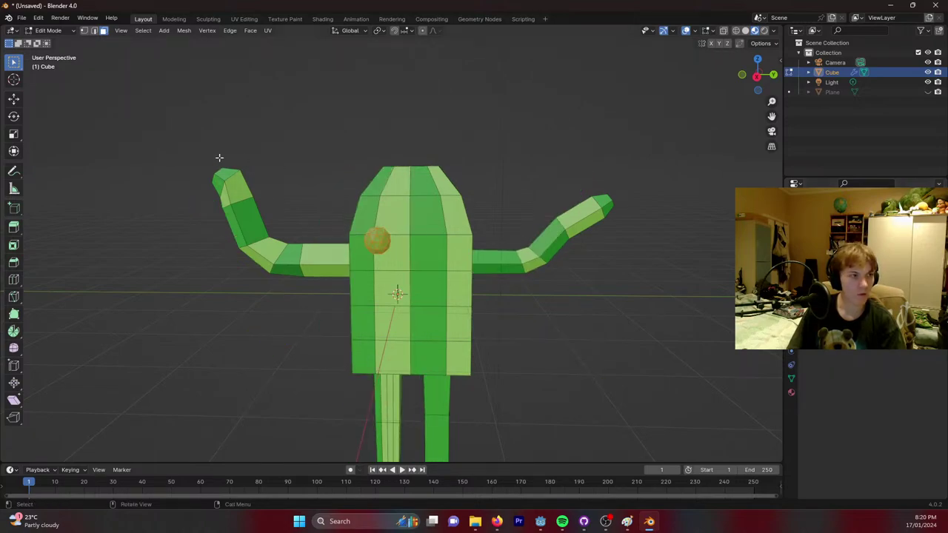
pyautogui.scroll(3, 185, 123)
pyautogui.press('Tab')
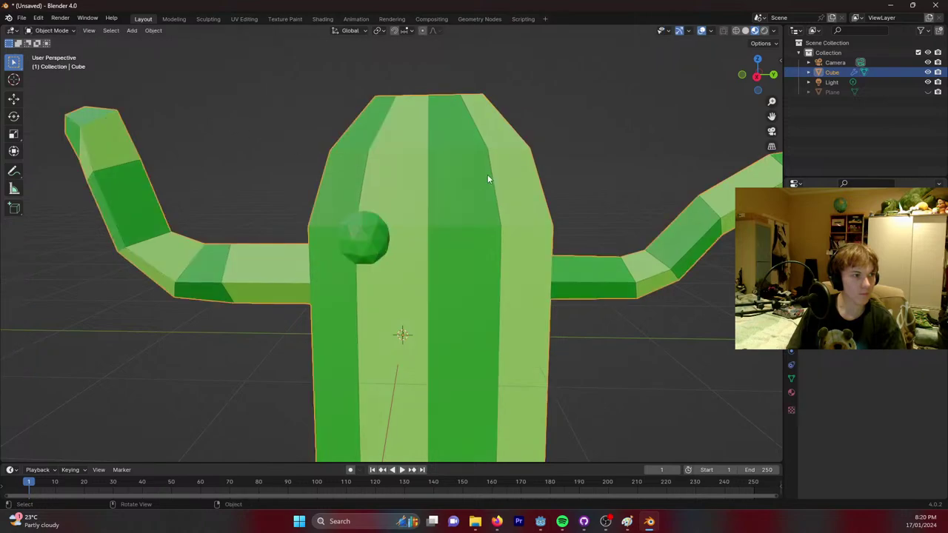
pyautogui.press('Tab')
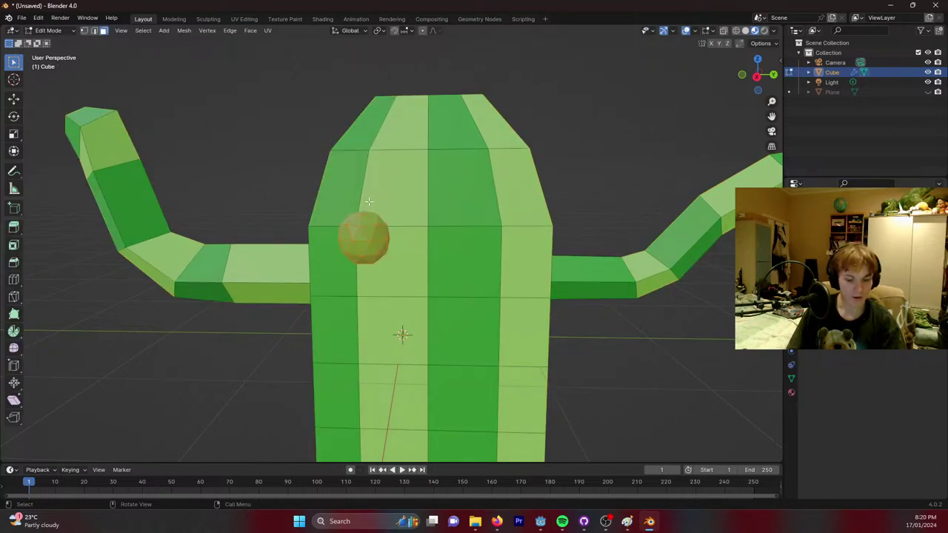
# Try duplicating the sphere to the body's right side, then undo the duplicate.
pyautogui.hotkey('shift', 'a')
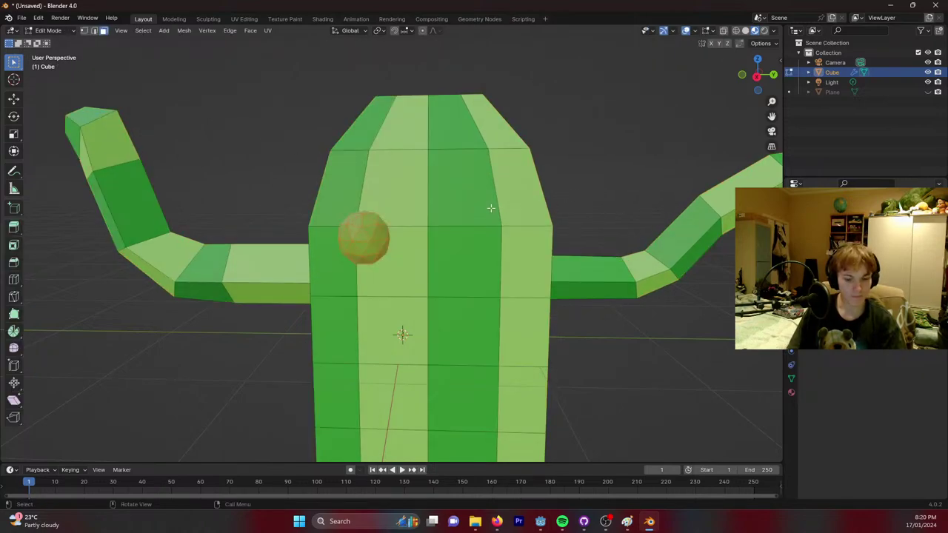
pyautogui.hotkey('shift', 'd')
pyautogui.press('z')
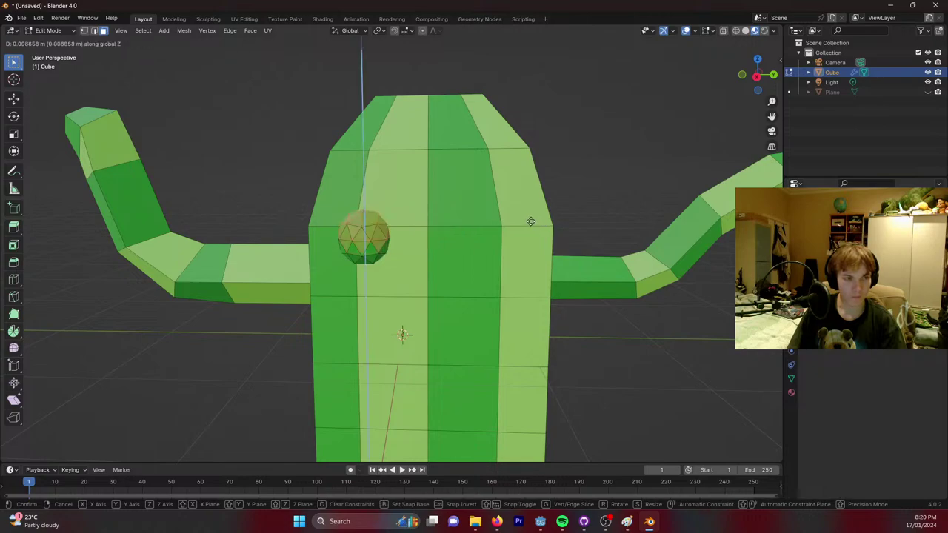
pyautogui.press('x')
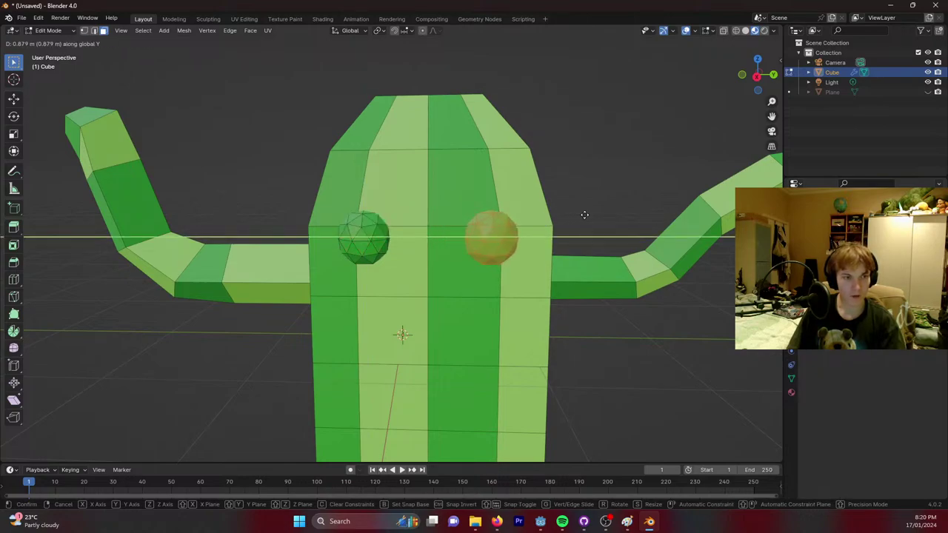
pyautogui.click(584, 215)
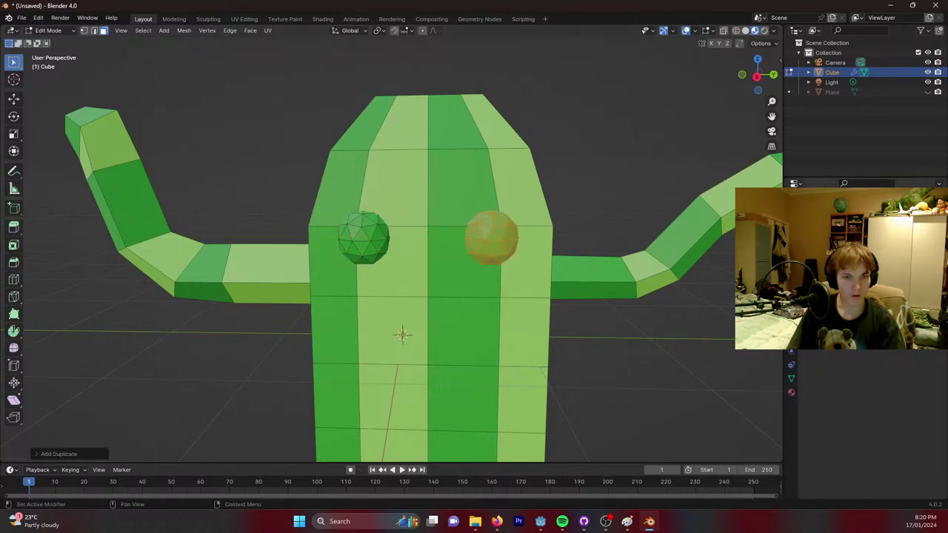
pyautogui.click(366, 237)
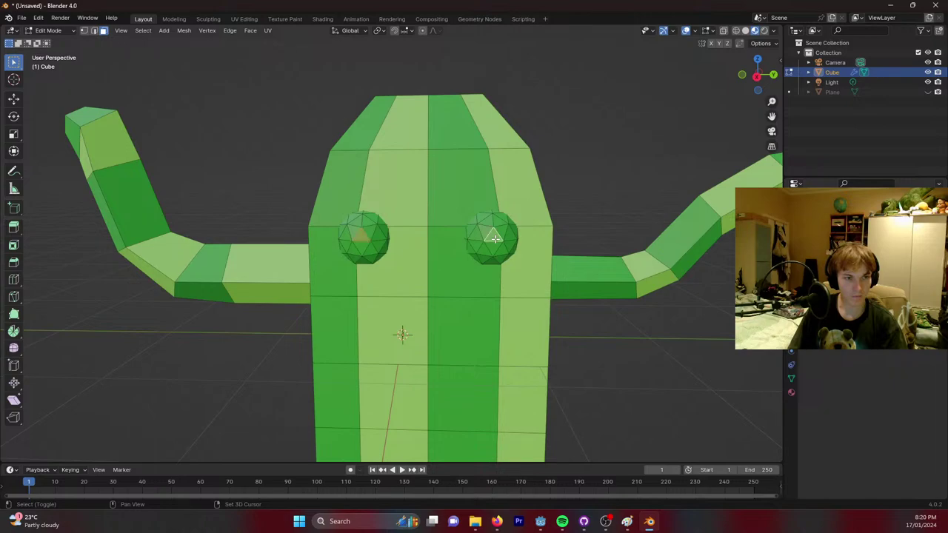
pyautogui.hotkey('ctrl', 'z')
pyautogui.hotkey('ctrl', 'z')
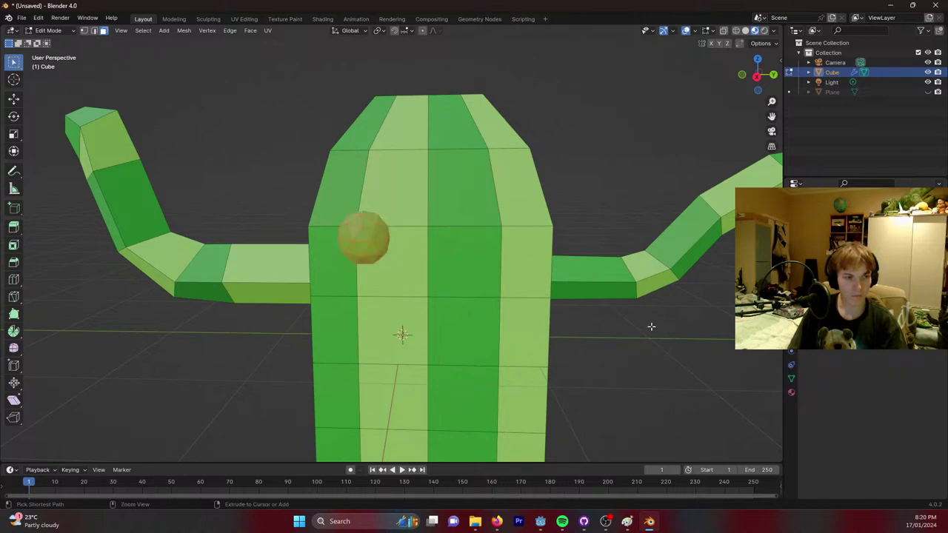
pyautogui.press('Tab')
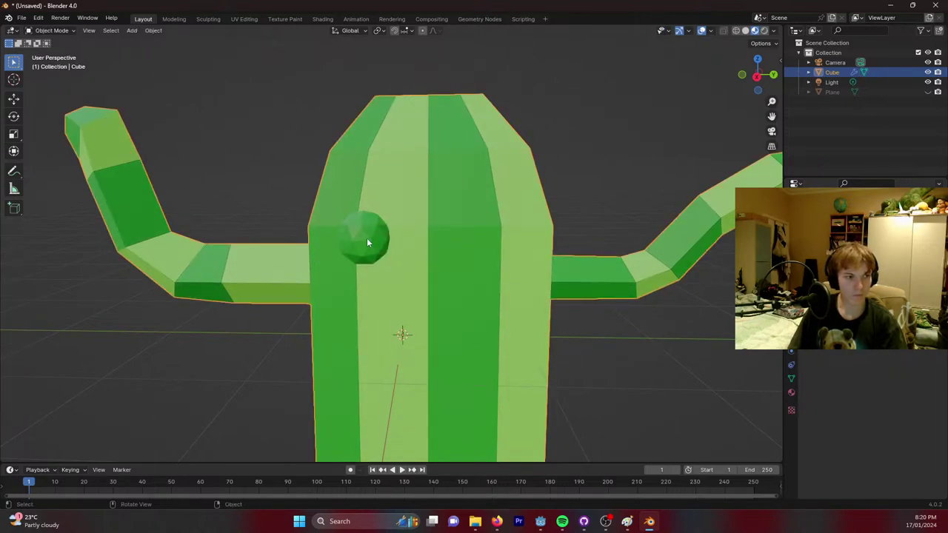
pyautogui.press('Tab')
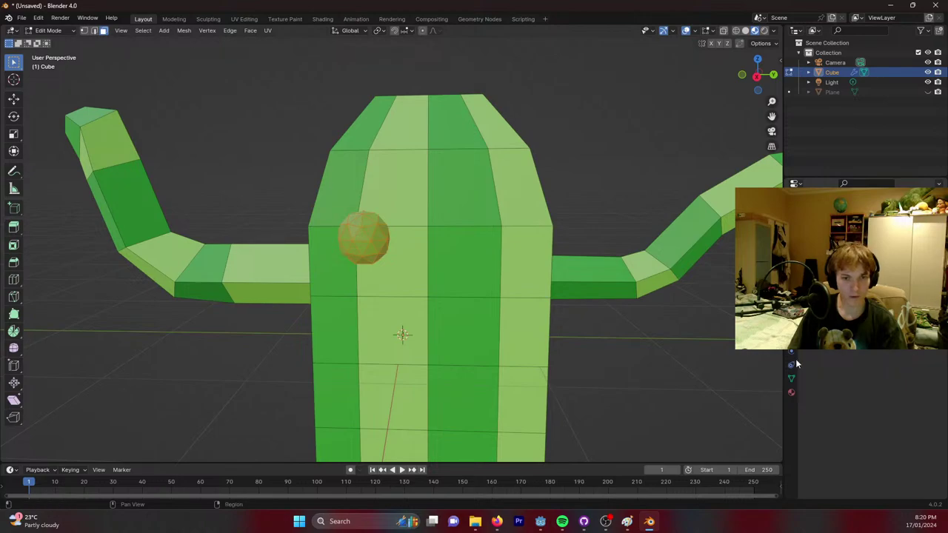
# Set the eye sphere's Base Color to black.
pyautogui.click(792, 394)
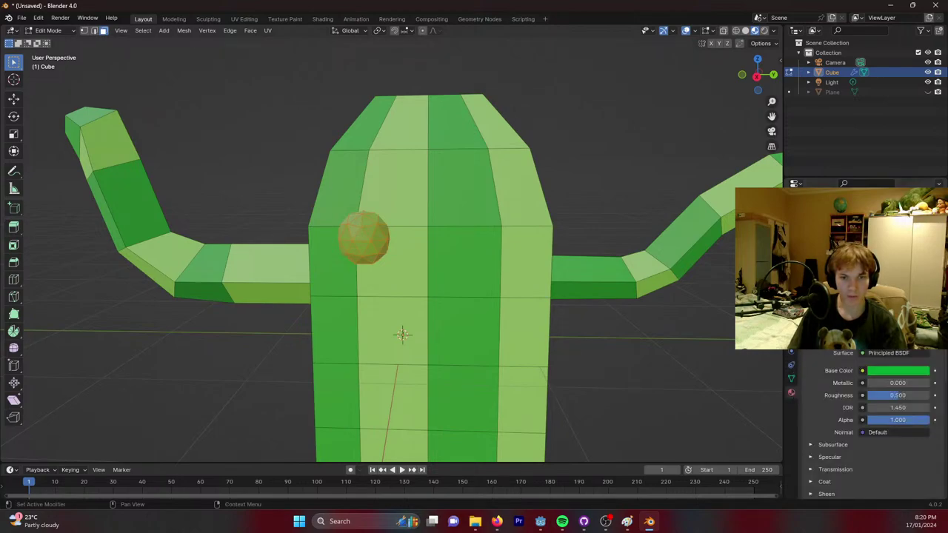
pyautogui.click(898, 370)
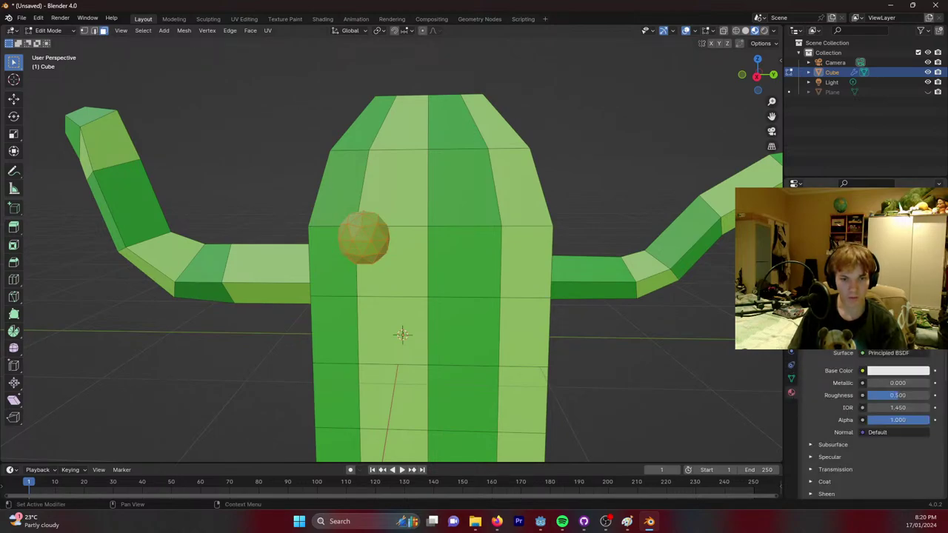
pyautogui.click(881, 377)
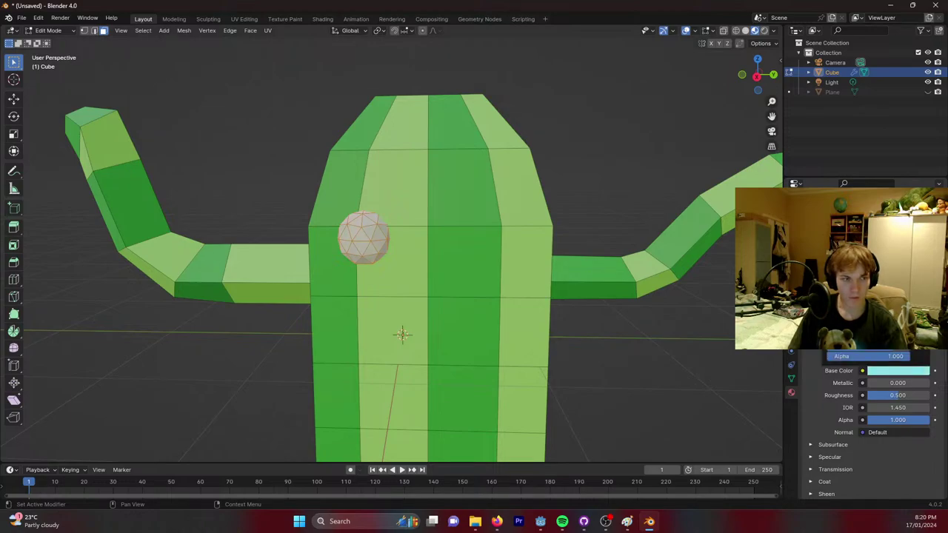
pyautogui.click(626, 522)
pyautogui.click(626, 522)
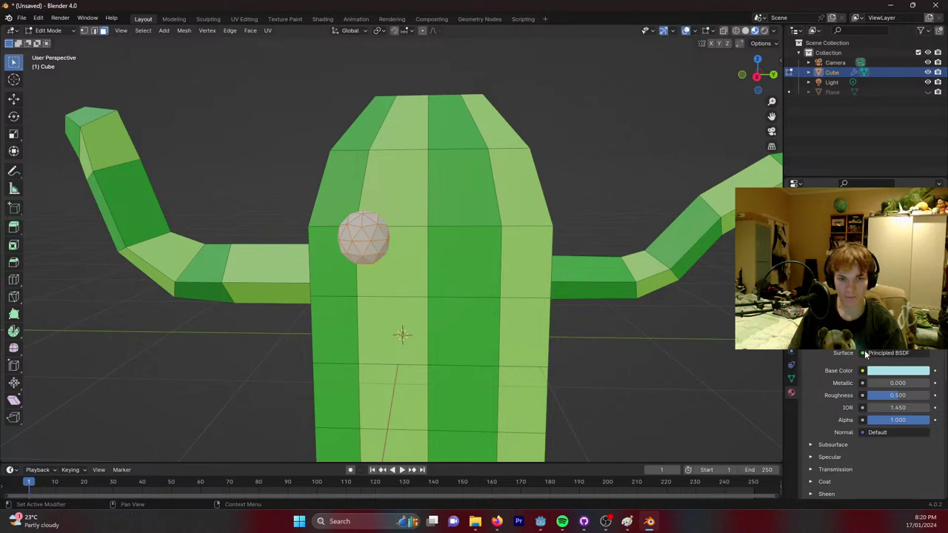
pyautogui.click(883, 375)
pyautogui.moveTo(918, 252); pyautogui.dragTo(919, 341)
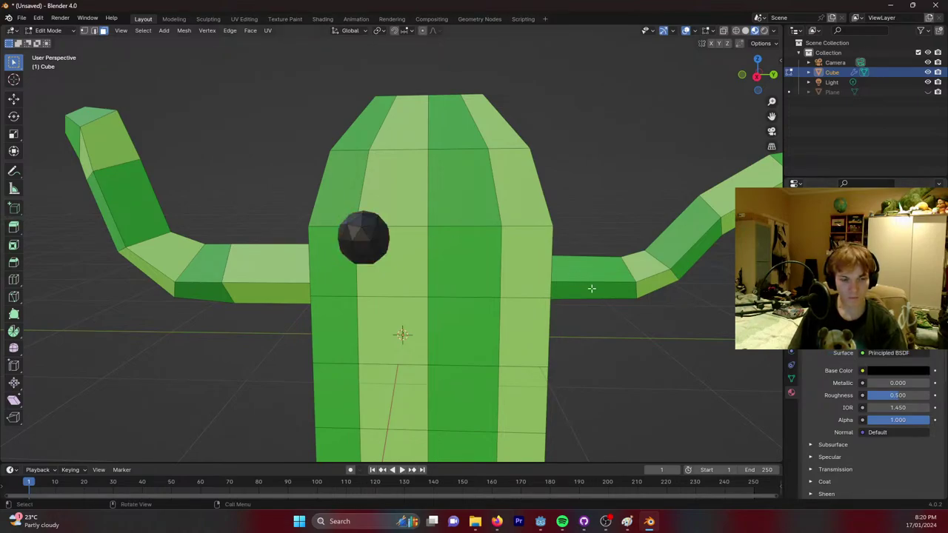
# Copy the eye and slide the copy along Y beside the first, back in Object Mode.
pyautogui.press('l')
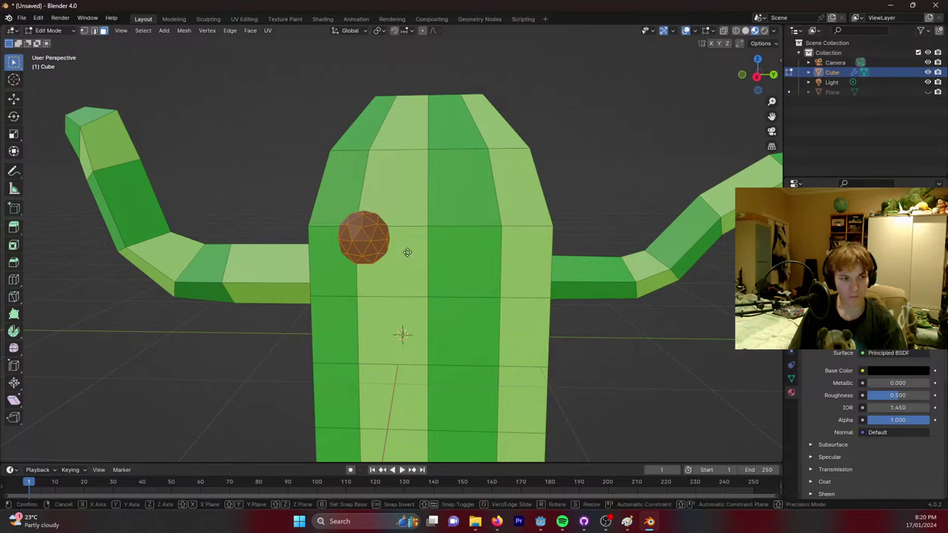
pyautogui.press('g')
pyautogui.press('x')
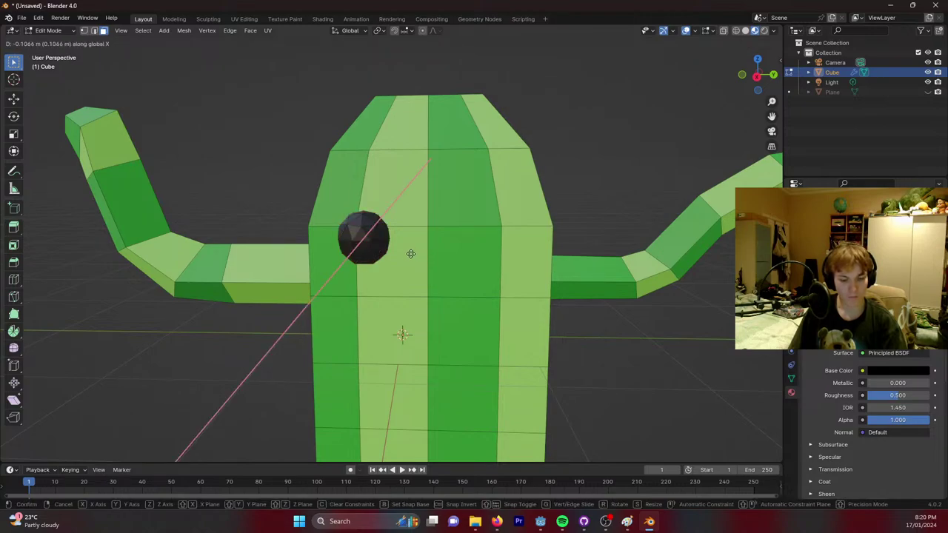
pyautogui.press('y')
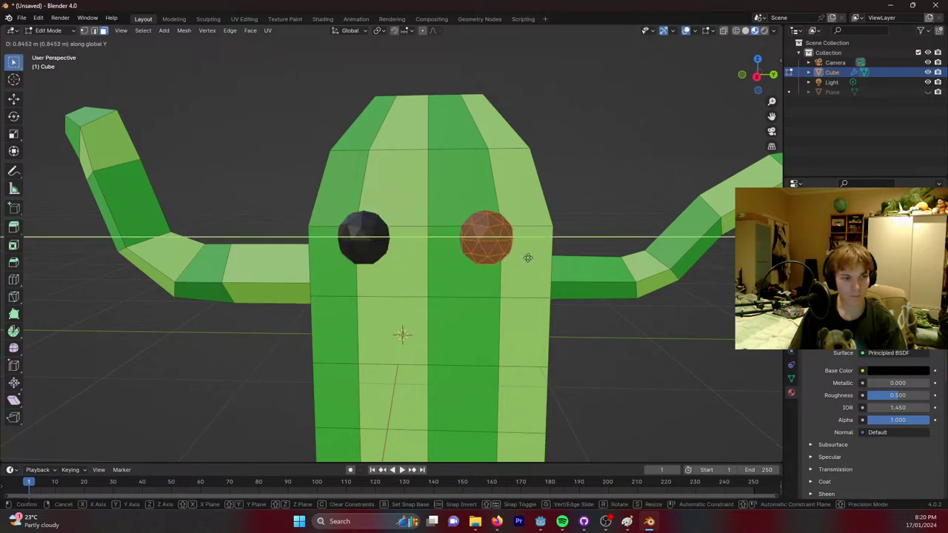
pyautogui.click(527, 257)
pyautogui.moveTo(520, 275); pyautogui.dragTo(549, 256, button='middle')
pyautogui.press('Tab')
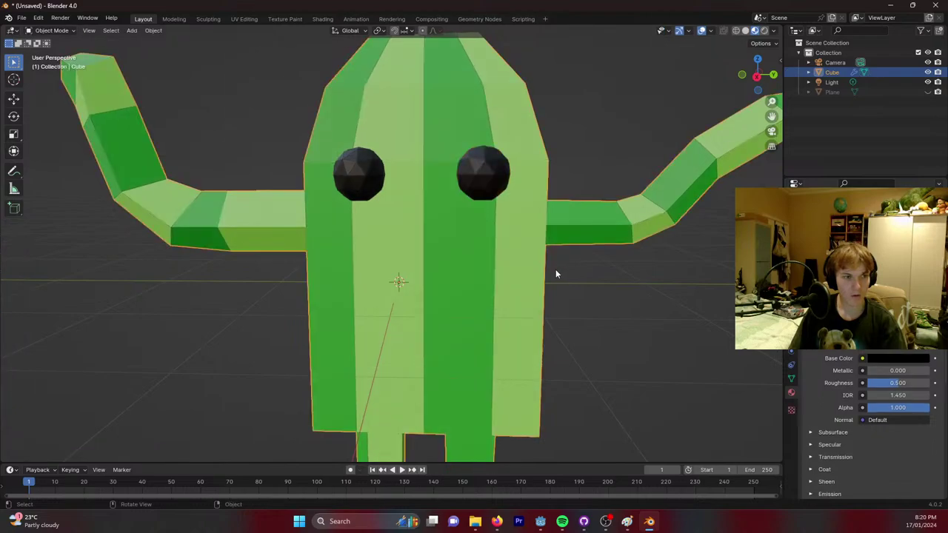
pyautogui.moveTo(657, 304); pyautogui.dragTo(657, 296, button='middle')
# Add a torus and rotate it 90° about Y so it stands upright.
pyautogui.hotkey('shift', 'a')
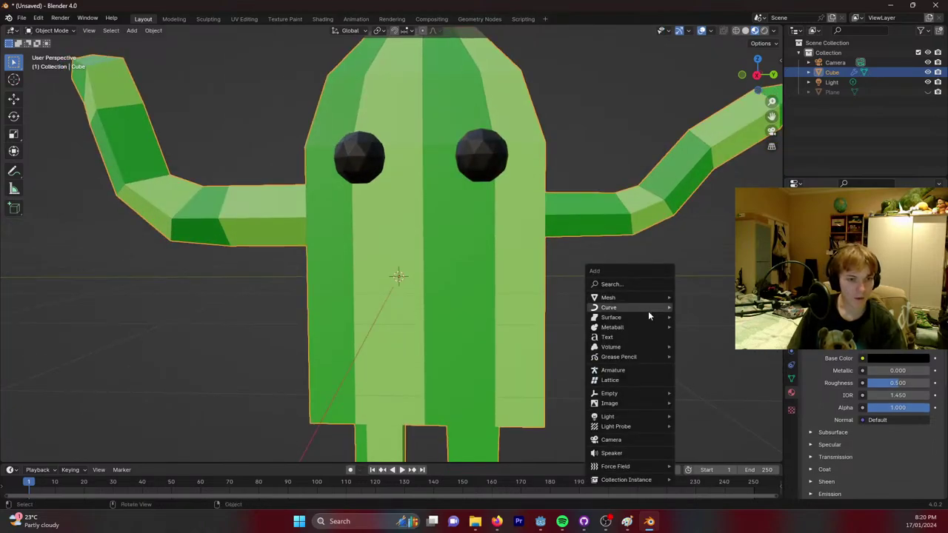
pyautogui.moveTo(655, 297)
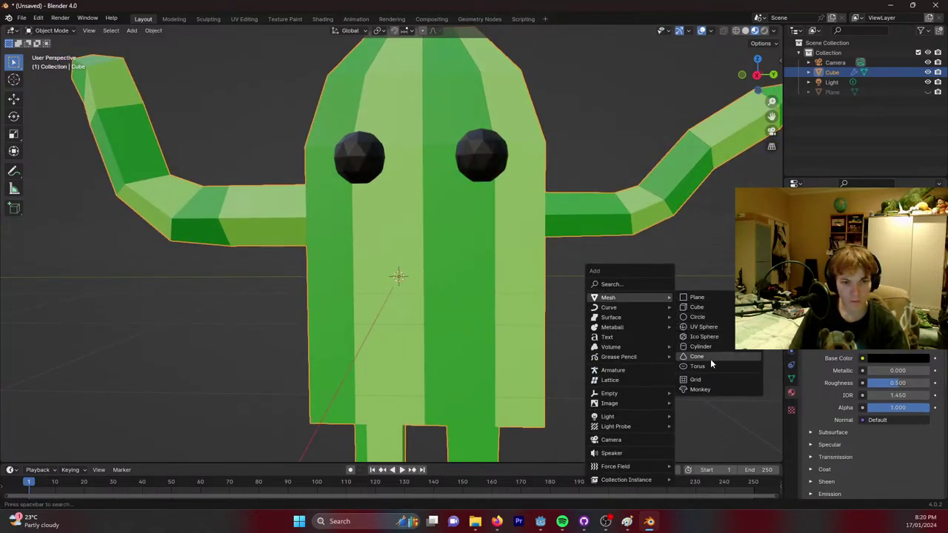
pyautogui.click(706, 365)
pyautogui.press('r')
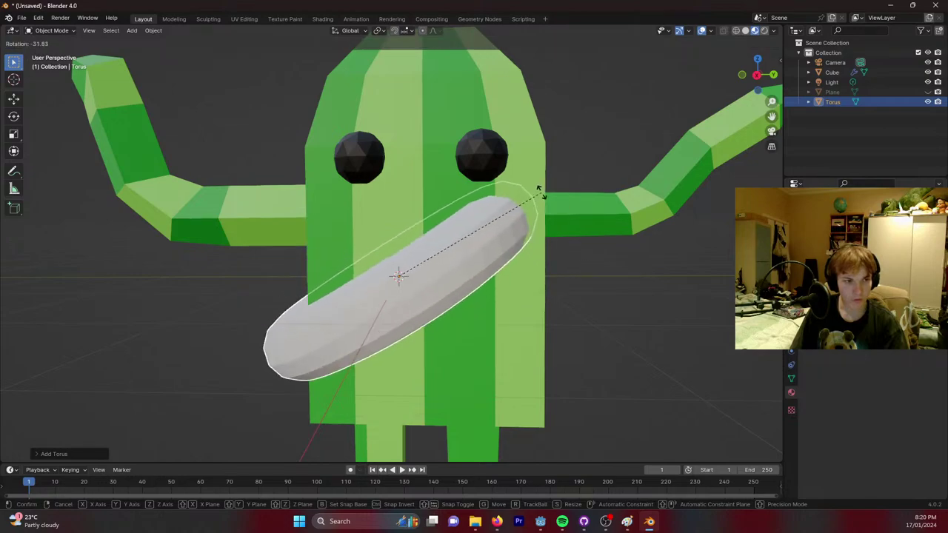
pyautogui.press('z')
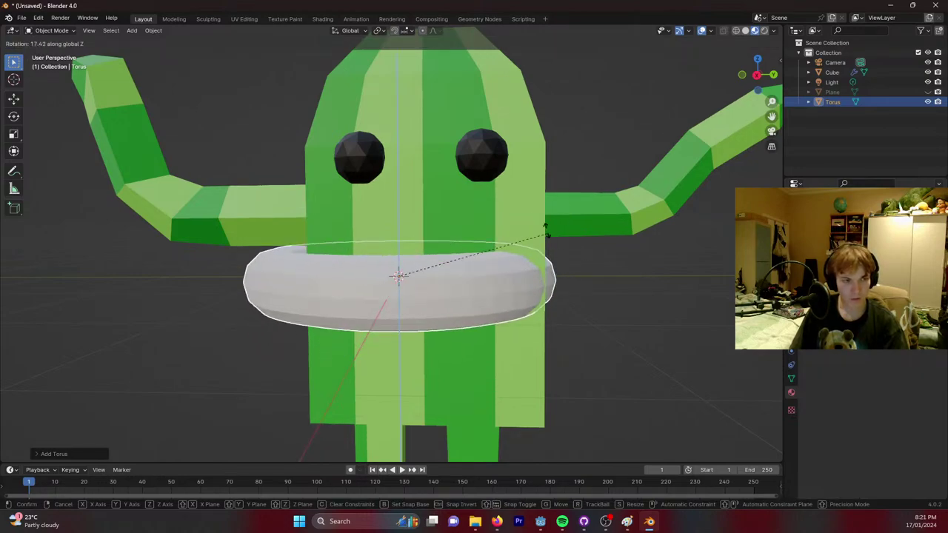
pyautogui.press('y')
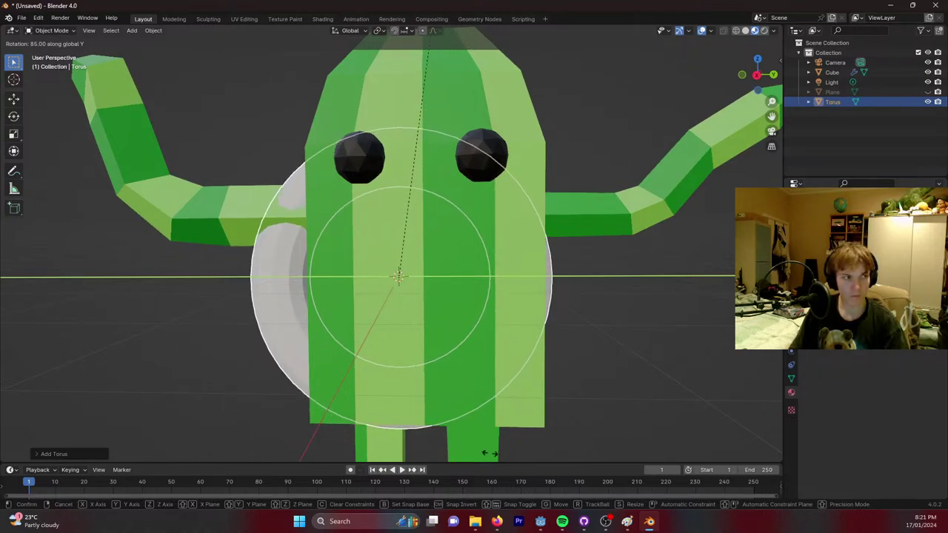
pyautogui.click(449, 46)
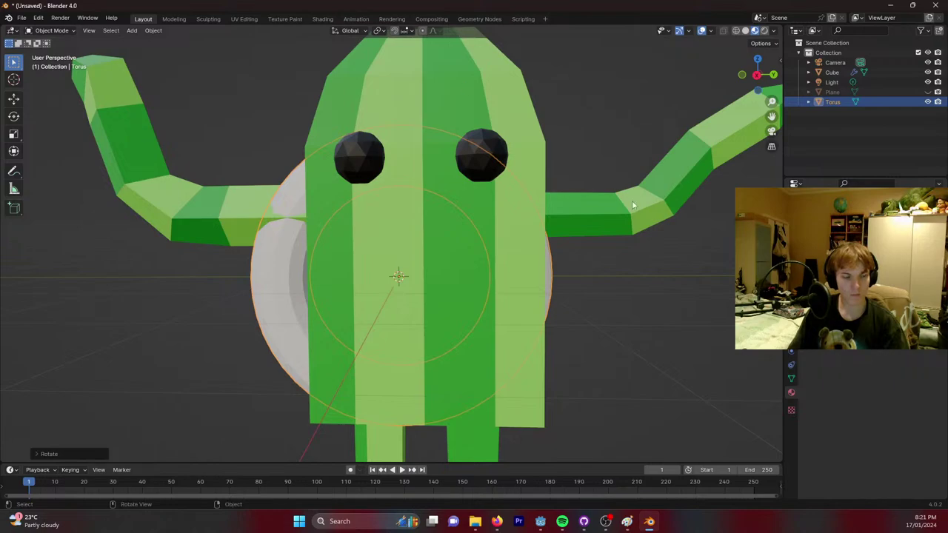
pyautogui.rightClick(645, 288)
pyautogui.moveTo(608, 239); pyautogui.dragTo(597, 275, button='middle')
# Scale the torus down and move it forward onto the body, centred below the eyes.
pyautogui.press('s')
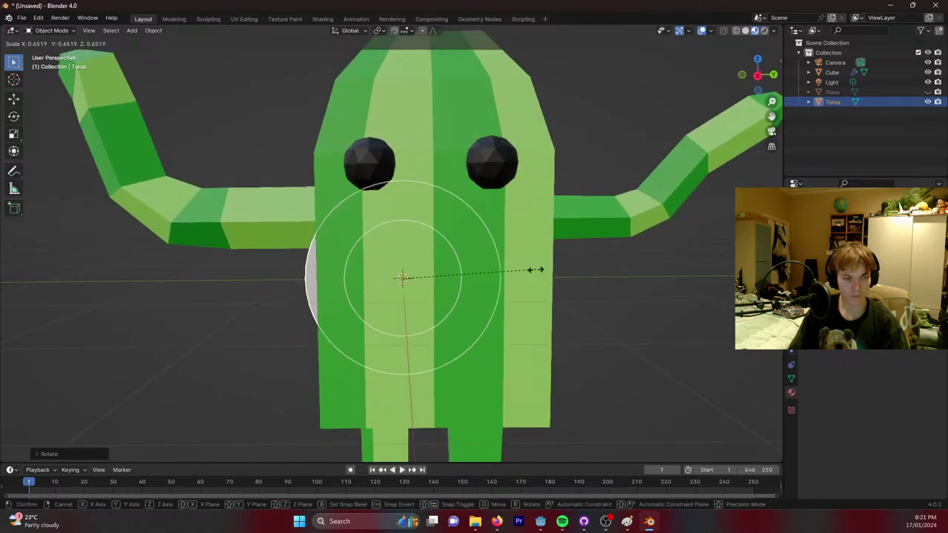
pyautogui.click(508, 274)
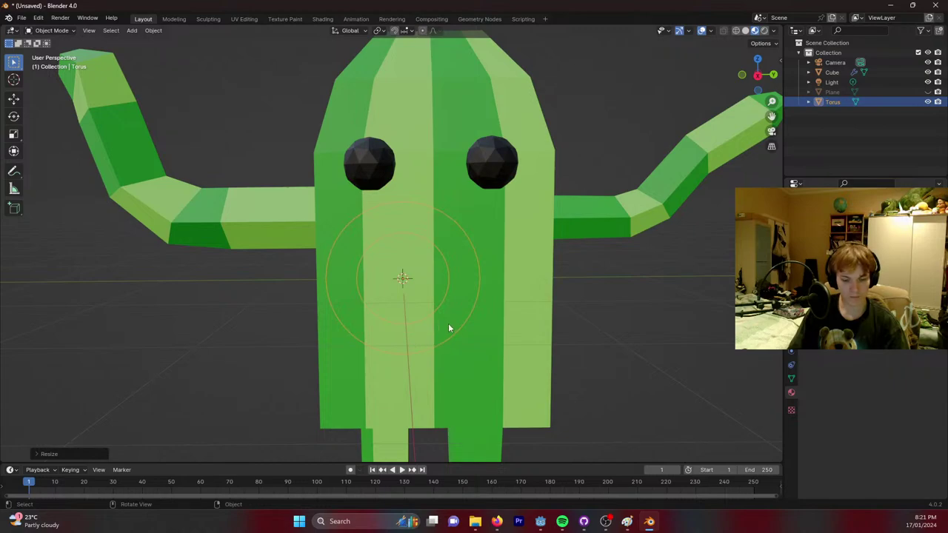
pyautogui.press('g')
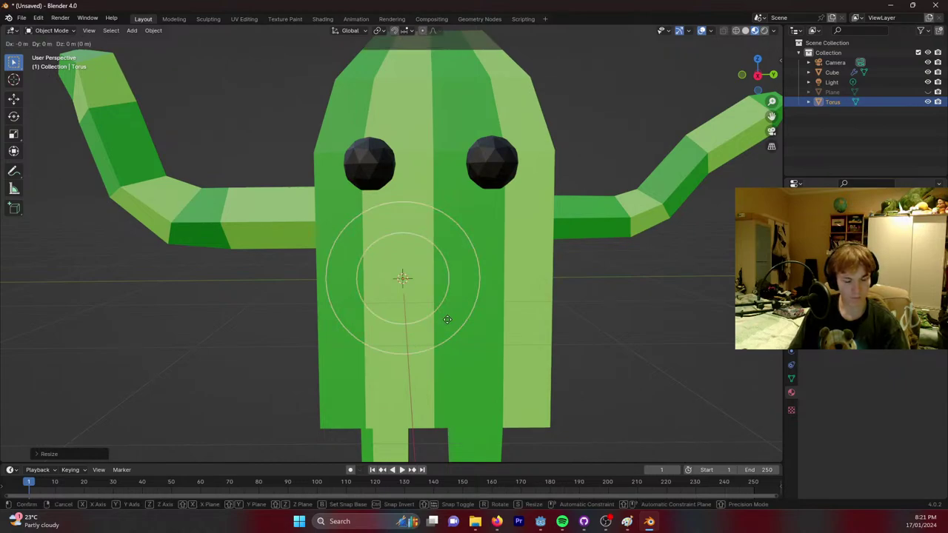
pyautogui.press('x')
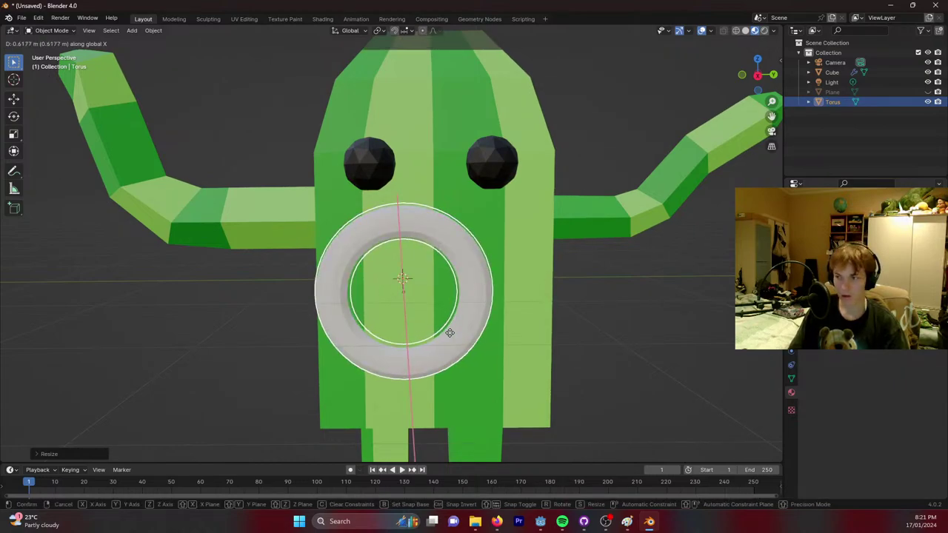
pyautogui.click(449, 333)
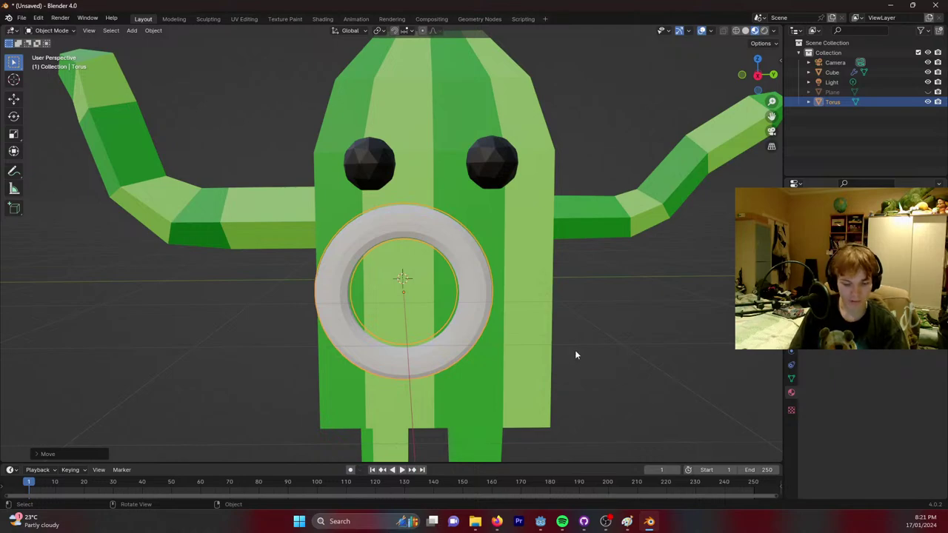
pyautogui.press('g')
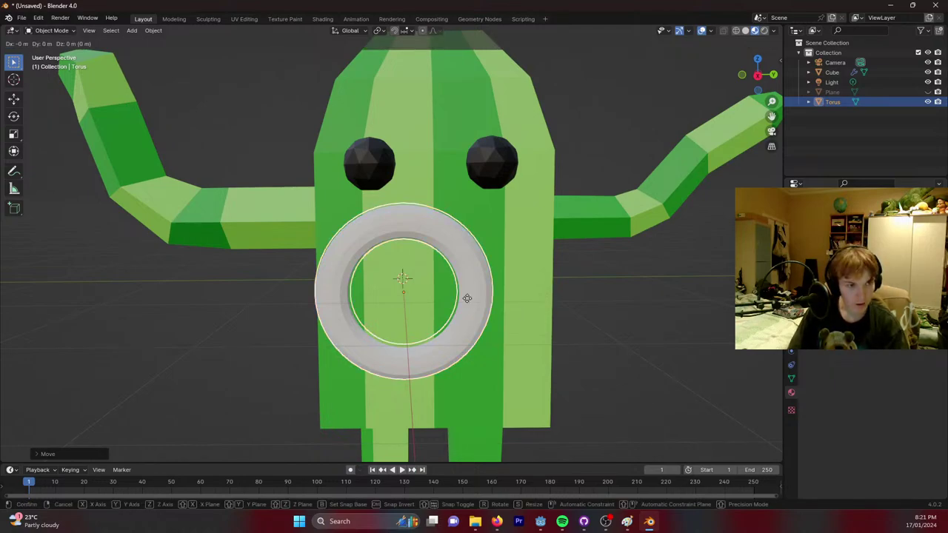
pyautogui.click(489, 341)
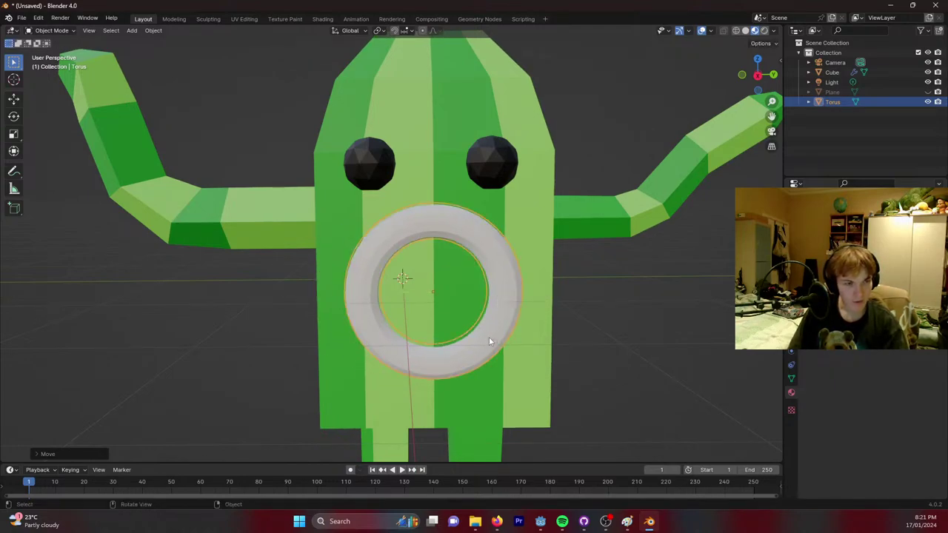
pyautogui.press('Tab')
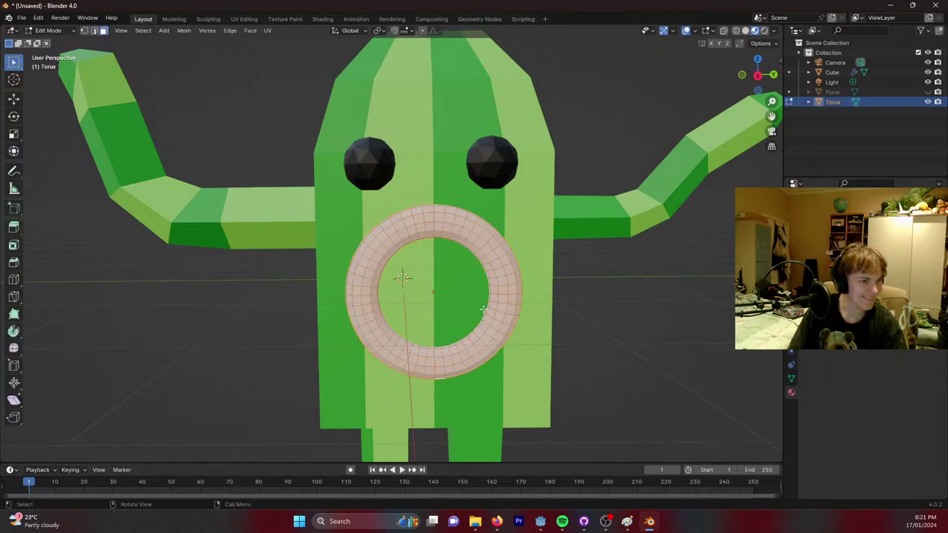
# In Material Preview, box-select the torus's bottom middle faces, cancelling a trial move.
pyautogui.moveTo(444, 317); pyautogui.dragTo(452, 304, button='middle')
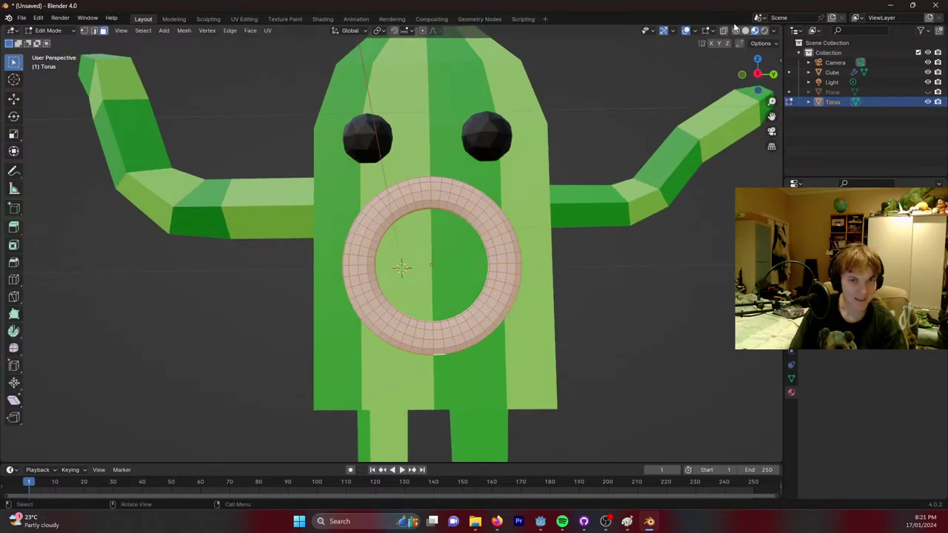
pyautogui.hotkey('shift', 'z')
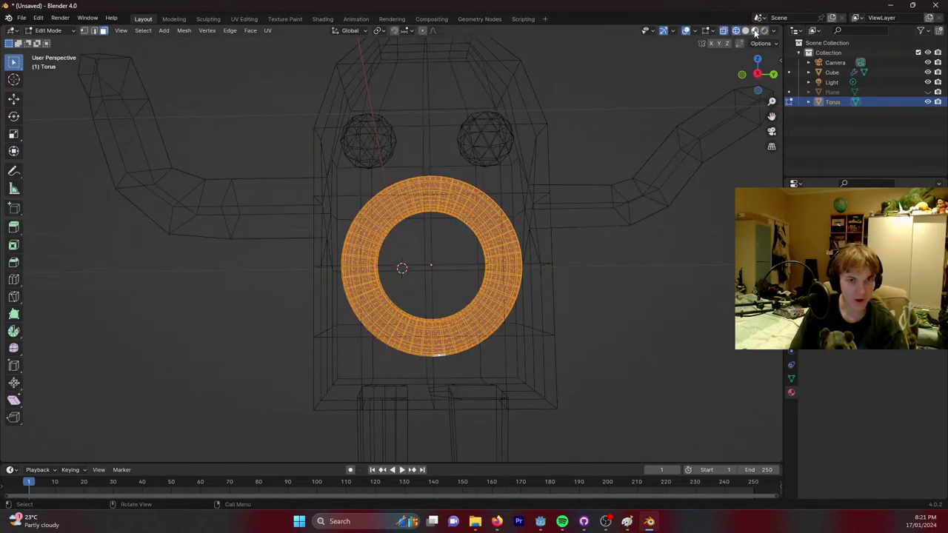
pyautogui.click(755, 30)
pyautogui.moveTo(317, 285); pyautogui.dragTo(536, 385)
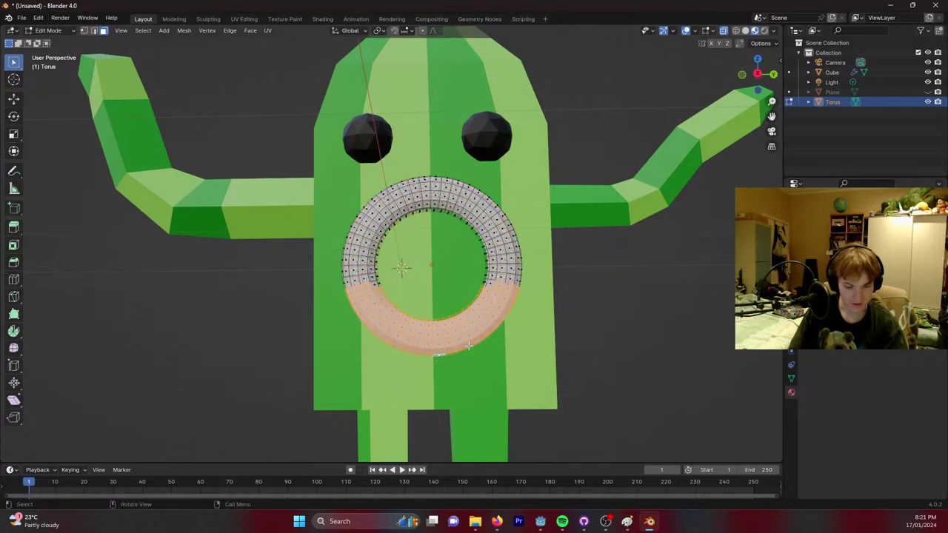
pyautogui.moveTo(404, 284); pyautogui.dragTo(430, 323)
pyautogui.moveTo(466, 384); pyautogui.dragTo(466, 384)
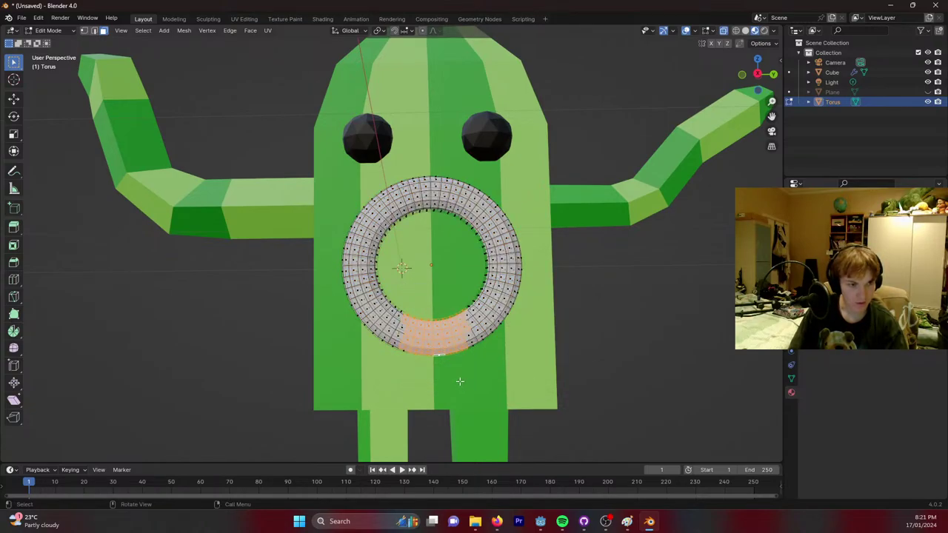
pyautogui.press('g')
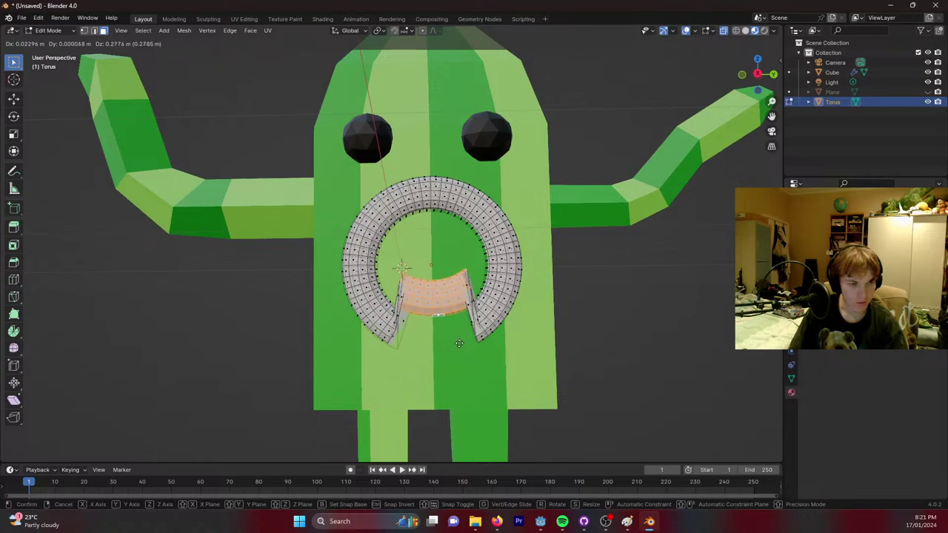
pyautogui.rightClick(571, 337)
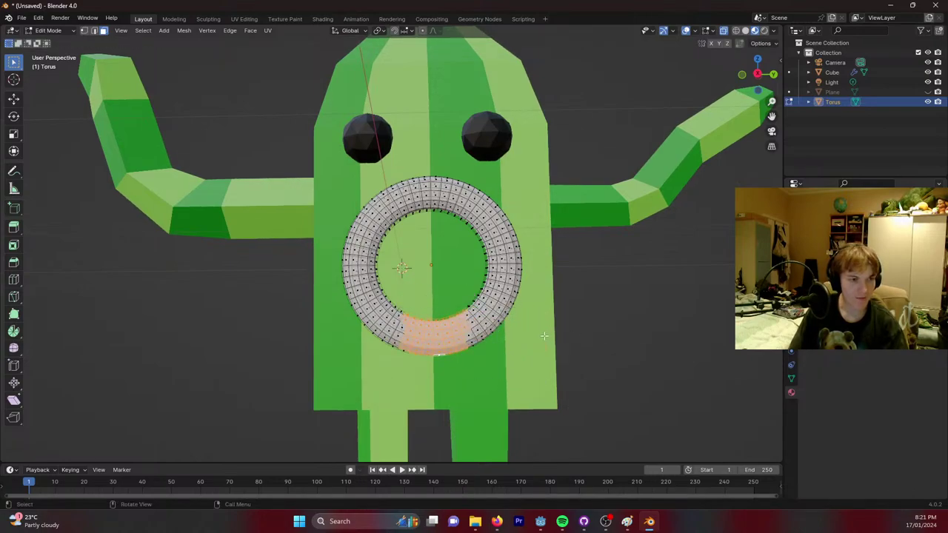
pyautogui.click(208, 18)
# Orbit to face the two sphere eyes and torus mouth head-on in Sculpting.
pyautogui.moveTo(514, 275)
pyautogui.mouseDown(button='middle')
pyautogui.moveTo(444, 216)
pyautogui.moveTo(415, 256)
pyautogui.moveTo(437, 269)
pyautogui.mouseUp(button='middle')
pyautogui.scroll(3, 445, 216)
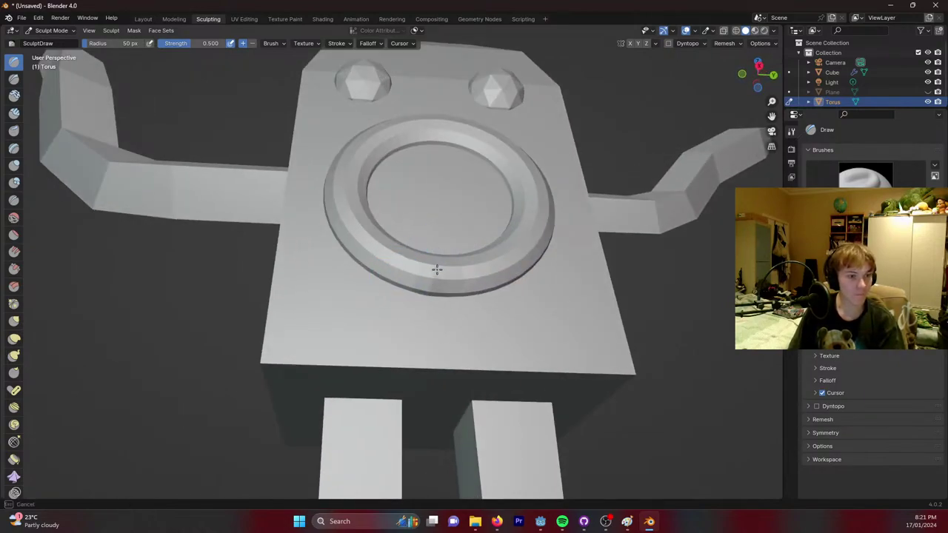
pyautogui.moveTo(470, 224)
pyautogui.mouseDown(button='middle')
pyautogui.moveTo(460, 207)
pyautogui.moveTo(451, 275)
pyautogui.mouseUp(button='middle')
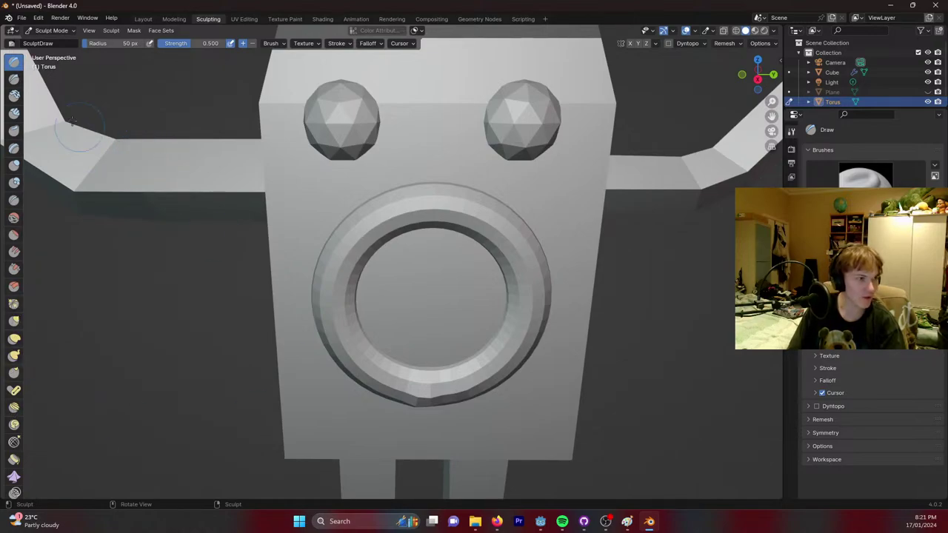
pyautogui.scroll(-4, 15, 311)
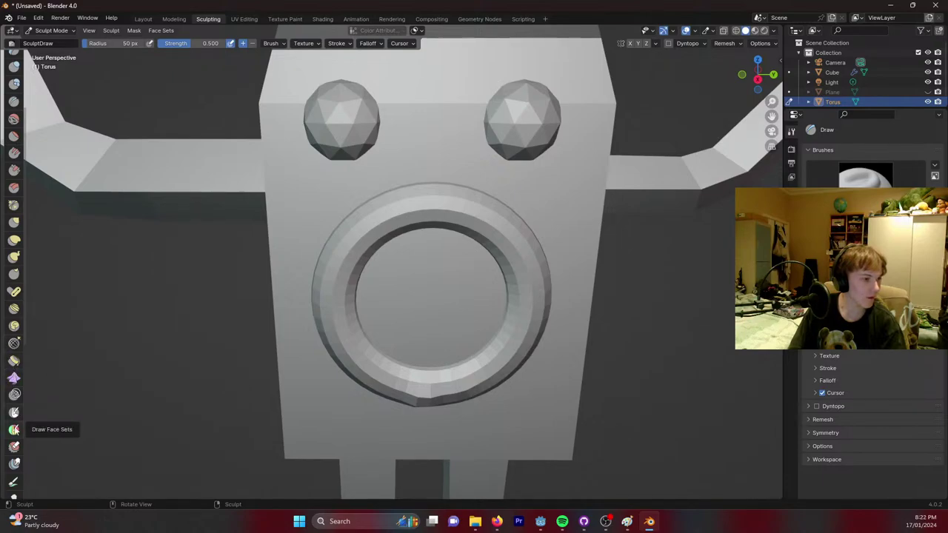
pyautogui.scroll(5, 15, 444)
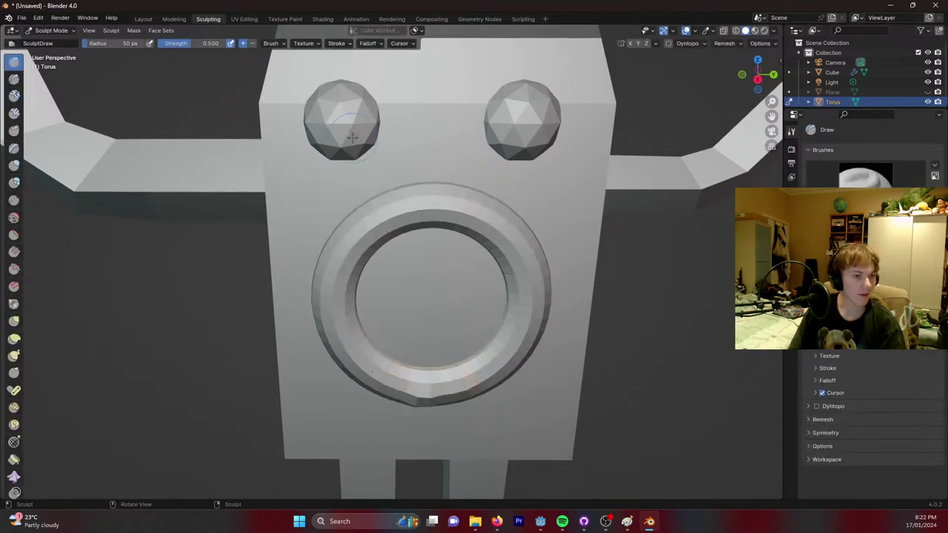
pyautogui.click(143, 19)
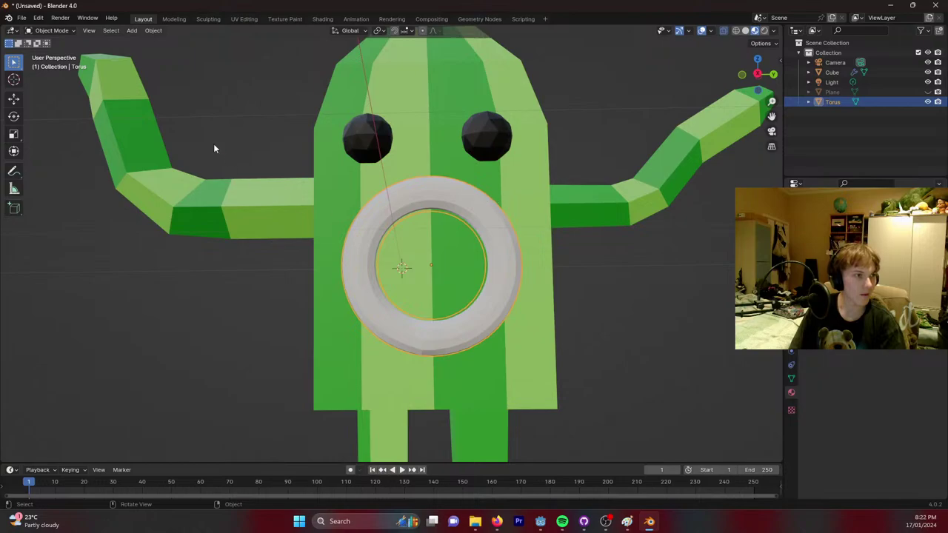
pyautogui.press('Tab')
pyautogui.scroll(3, 463, 364)
pyautogui.keyDown('shift'); pyautogui.moveTo(508, 314); pyautogui.dragTo(504, 284, button='middle'); pyautogui.keyUp('shift')
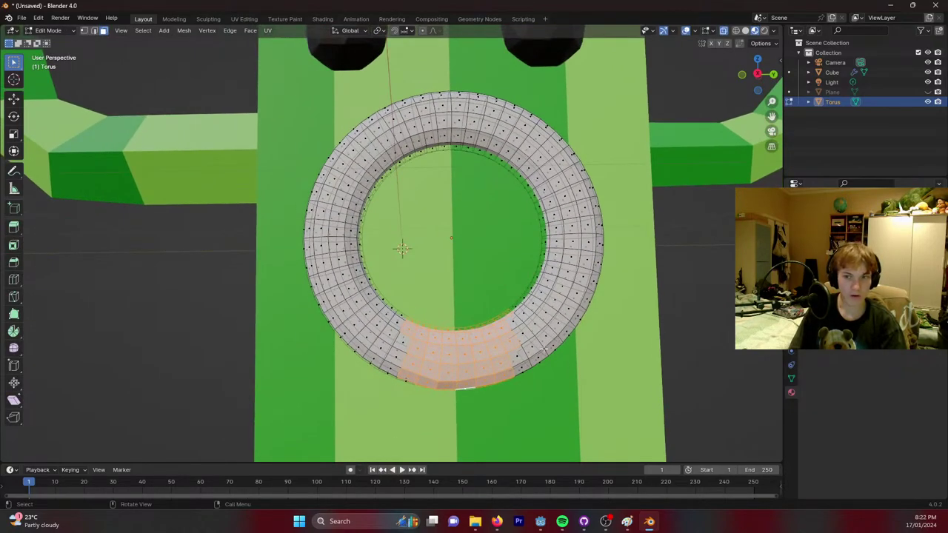
pyautogui.moveTo(262, 268); pyautogui.dragTo(656, 431)
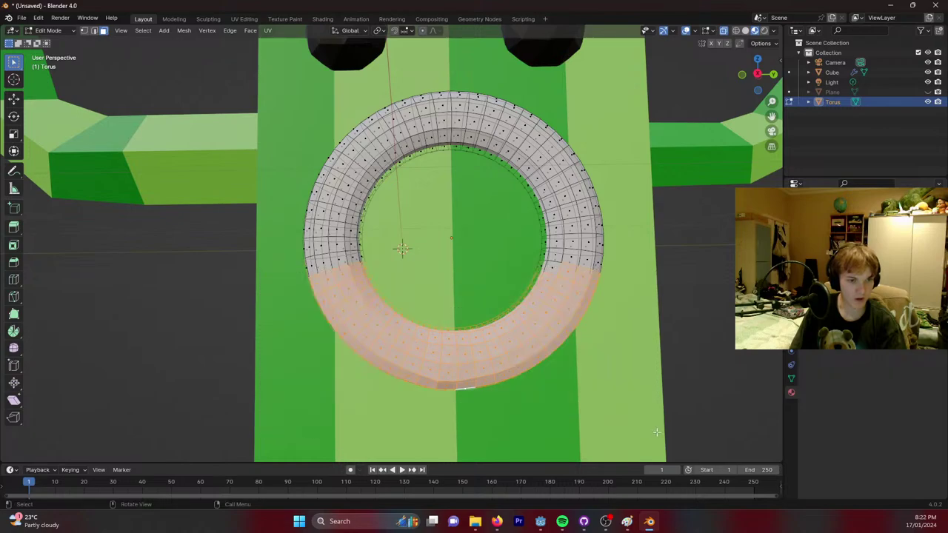
pyautogui.press('s')
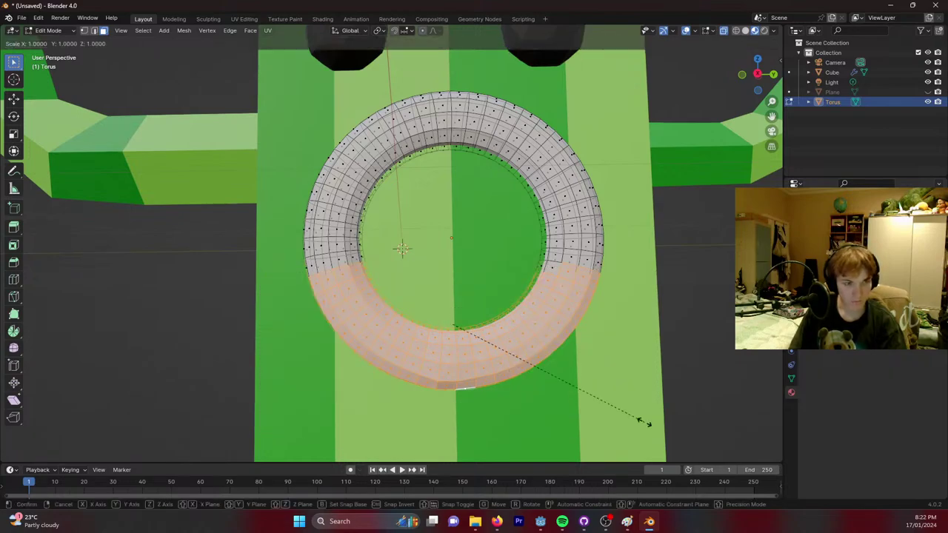
pyautogui.click(629, 417)
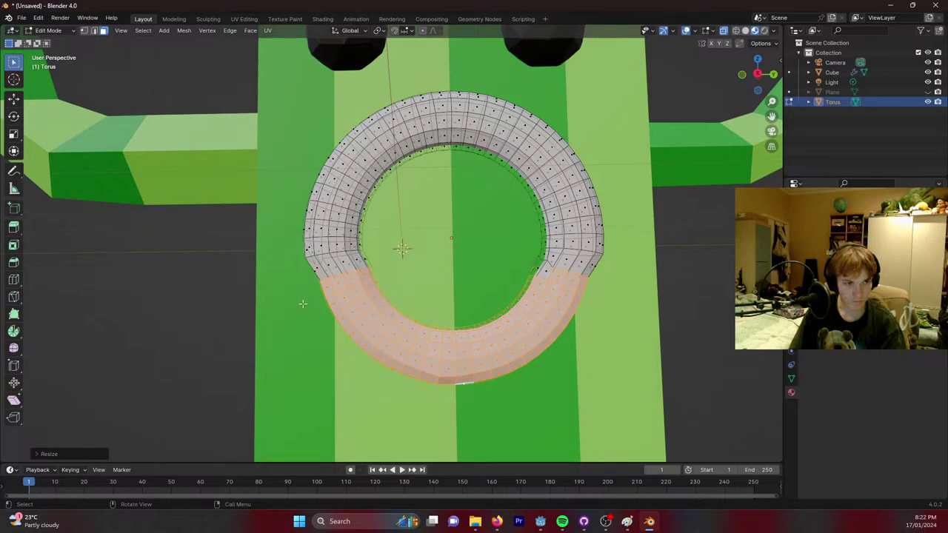
pyautogui.moveTo(303, 304); pyautogui.dragTo(595, 396)
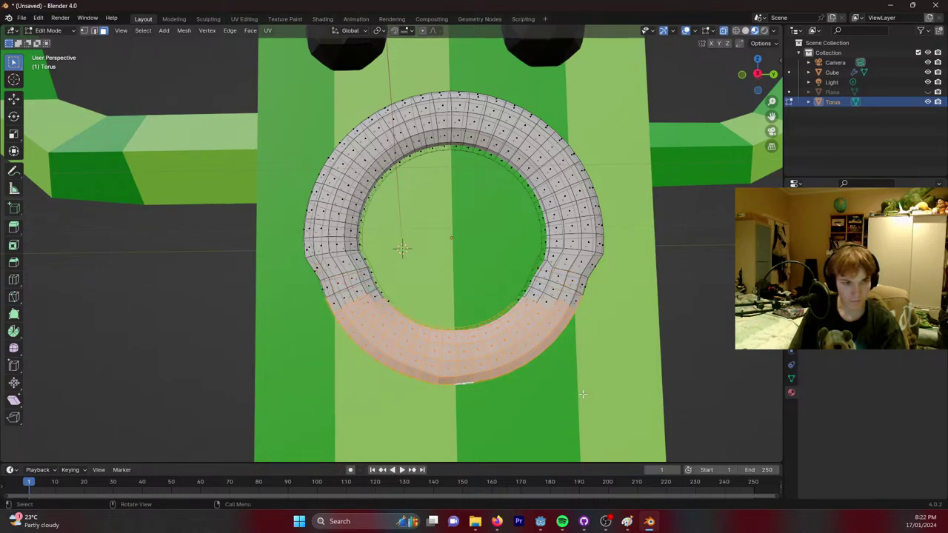
pyautogui.press('s')
pyautogui.click(560, 389)
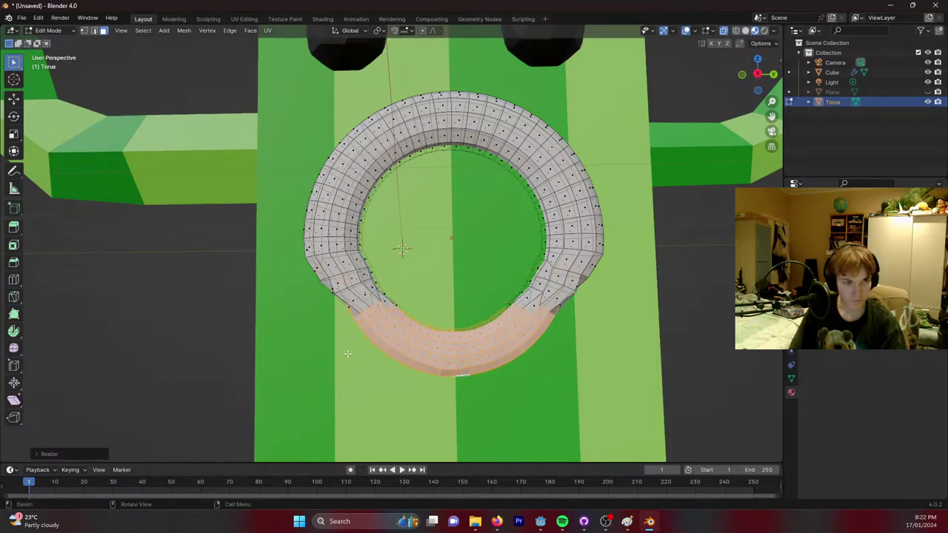
pyautogui.moveTo(455, 355); pyautogui.dragTo(570, 409)
pyautogui.moveTo(515, 420); pyautogui.dragTo(386, 293)
pyautogui.press('g')
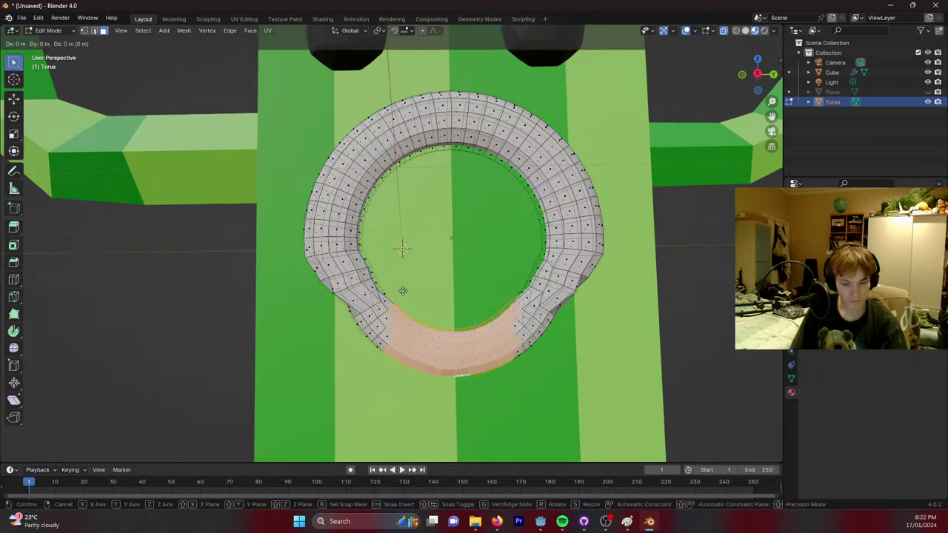
pyautogui.press('z')
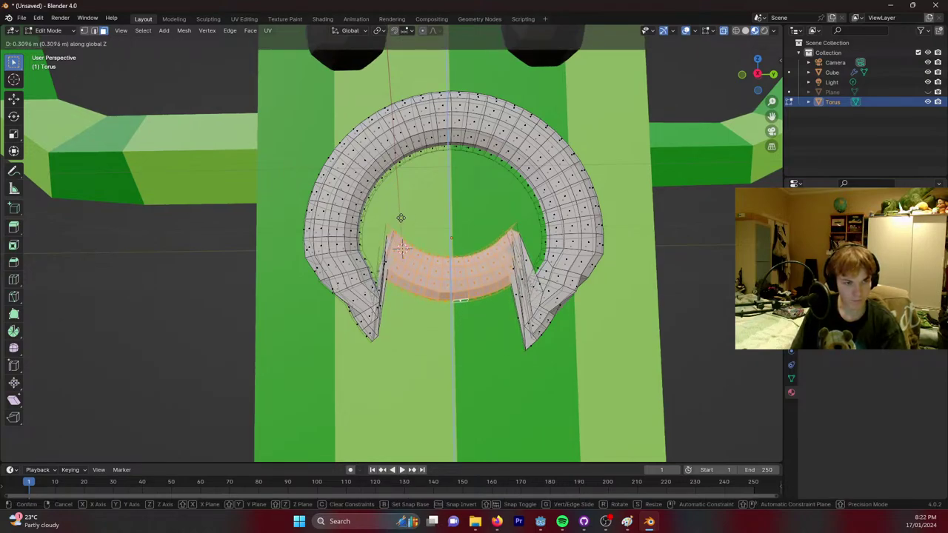
pyautogui.press('Escape')
pyautogui.press('r')
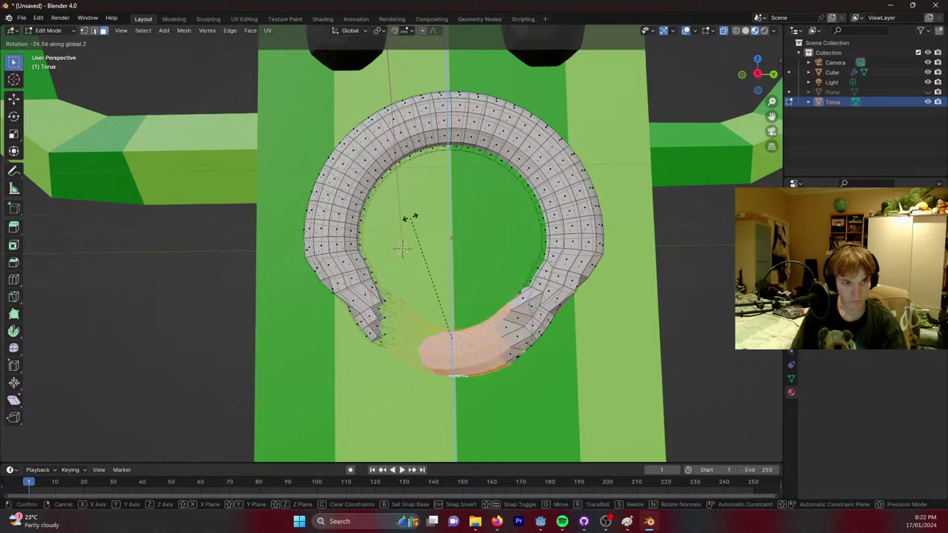
pyautogui.click(546, 320)
pyautogui.hotkey('ctrl', 'z')
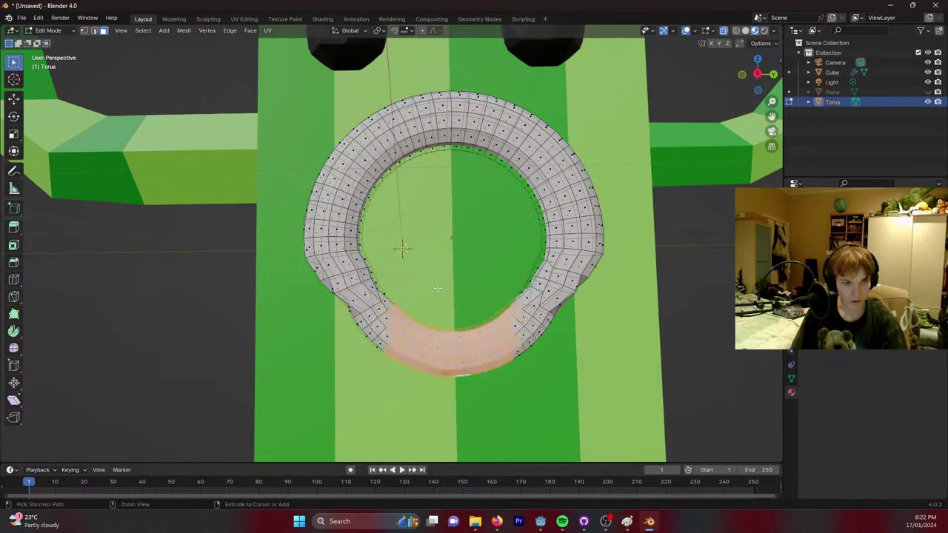
pyautogui.hotkey('ctrl', 'z')
pyautogui.hotkey('ctrl', 'z')
pyautogui.hotkey('ctrl', 'z')
pyautogui.hotkey('ctrl', 'z')
pyautogui.hotkey('ctrl', 'z')
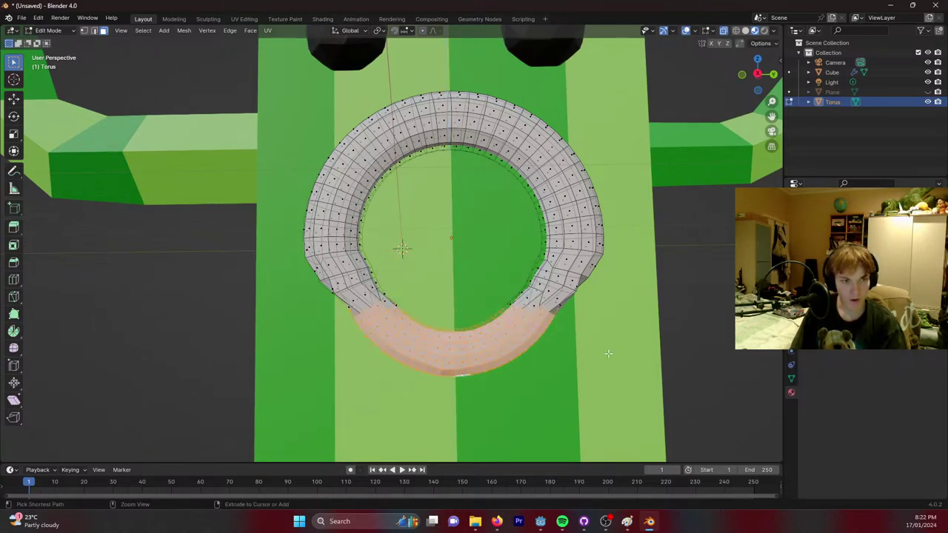
pyautogui.hotkey('ctrl', 'z')
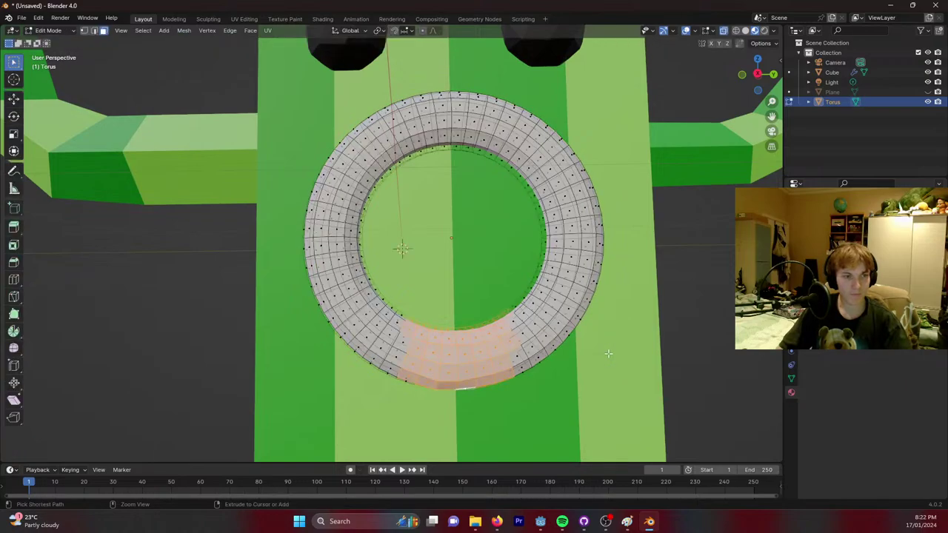
pyautogui.hotkey('ctrl', 'shift', 'z')
pyautogui.hotkey('ctrl', 'z')
pyautogui.hotkey('ctrl', 'z')
pyautogui.hotkey('ctrl', 'z')
pyautogui.hotkey('ctrl', 'z')
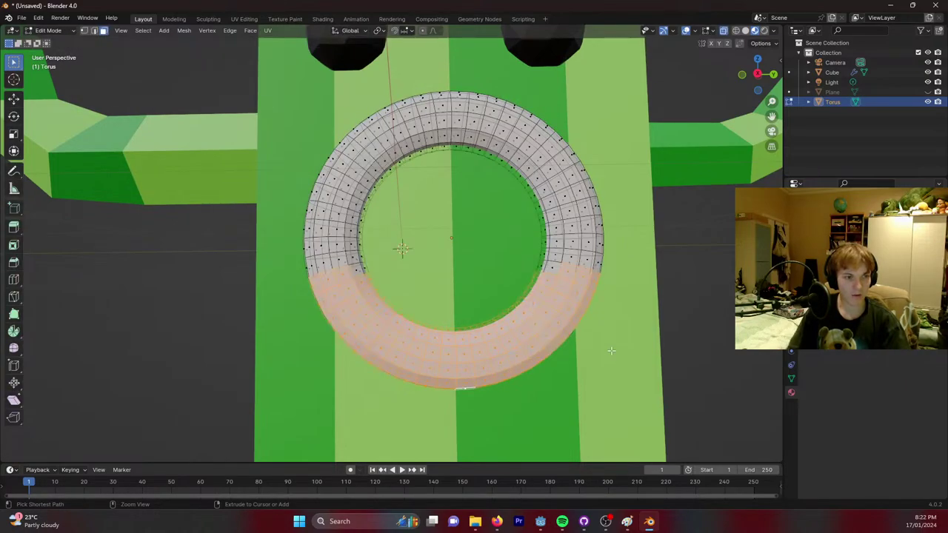
# Undo the old torus and add a new torus with 8 major segments.
pyautogui.hotkey('ctrl', 'z')
pyautogui.hotkey('ctrl', 'z')
pyautogui.hotkey('ctrl', 'z')
pyautogui.hotkey('ctrl', 'z')
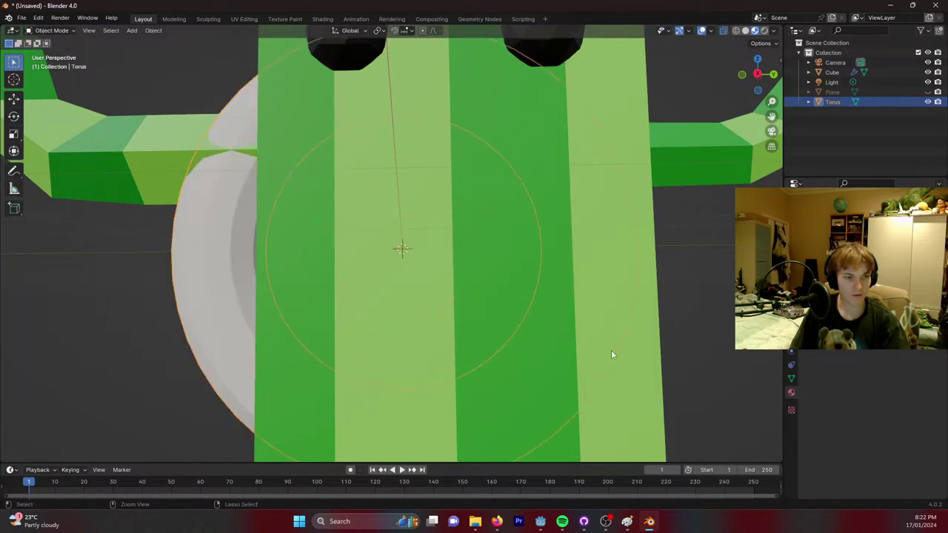
pyautogui.scroll(-3, 638, 278)
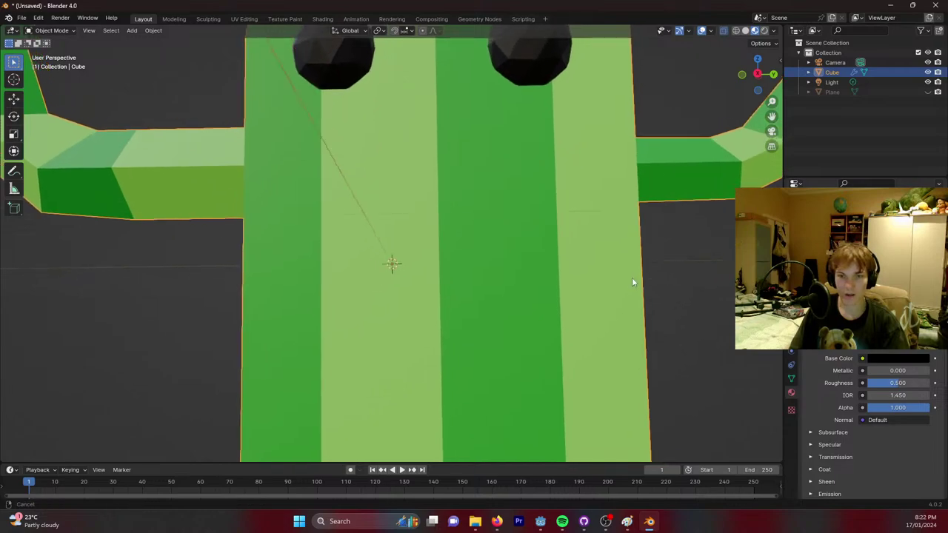
pyautogui.hotkey('shift', 'a')
pyautogui.moveTo(451, 266)
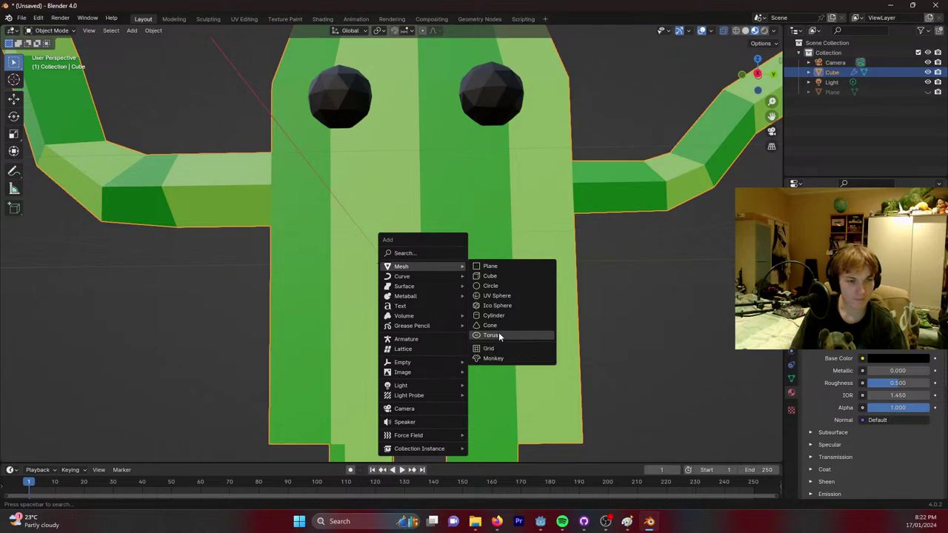
pyautogui.click(500, 336)
pyautogui.click(39, 453)
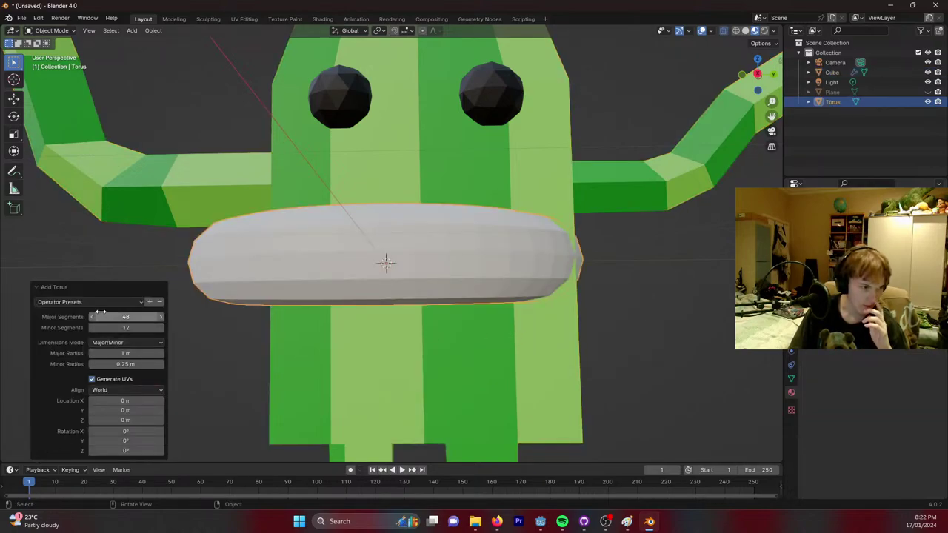
pyautogui.moveTo(126, 317)
pyautogui.mouseDown()
pyautogui.moveTo(93, 316)
pyautogui.moveTo(132, 329)
pyautogui.mouseUp()
pyautogui.moveTo(257, 274); pyautogui.dragTo(449, 238, button='middle')
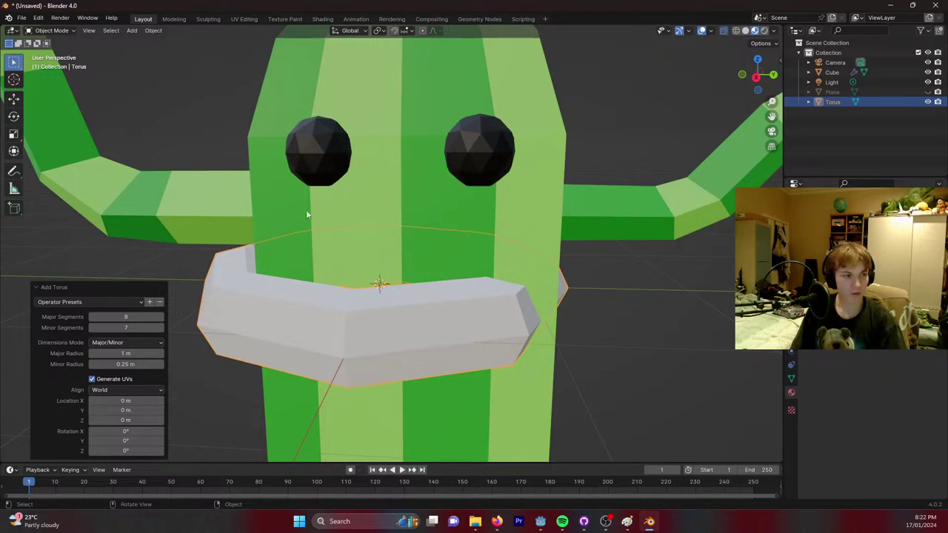
# Rotate the torus 90° on Y, scale it to 0.515, and move it below the eyes.
pyautogui.press('r')
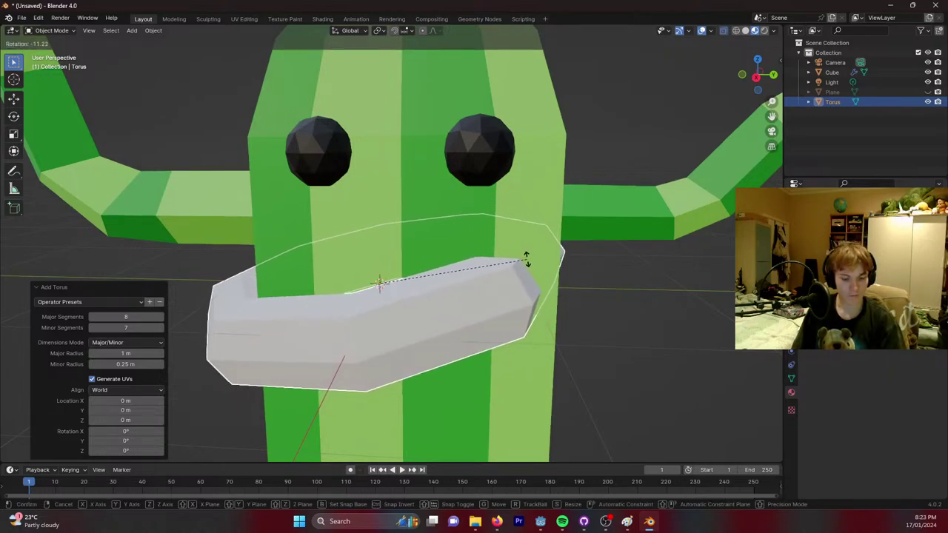
pyautogui.press('y')
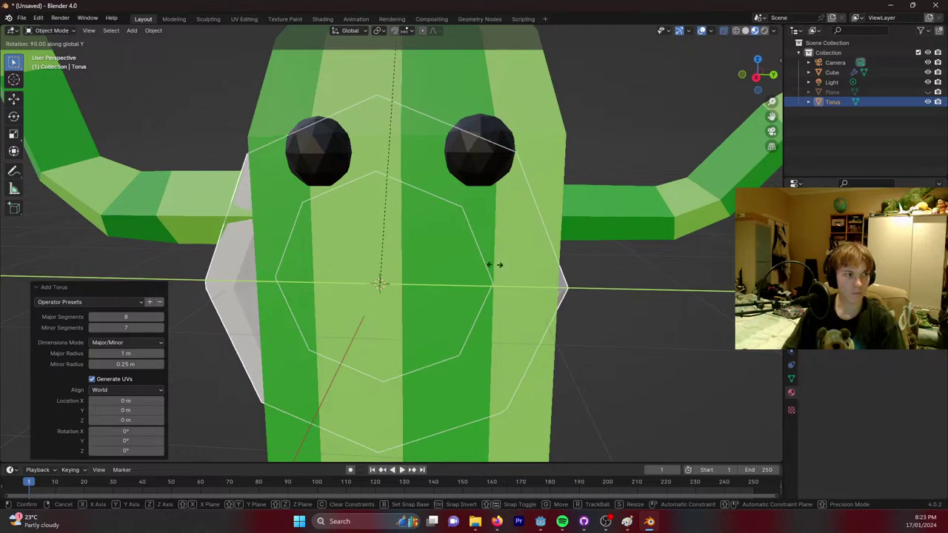
pyautogui.click(500, 234)
pyautogui.press('s')
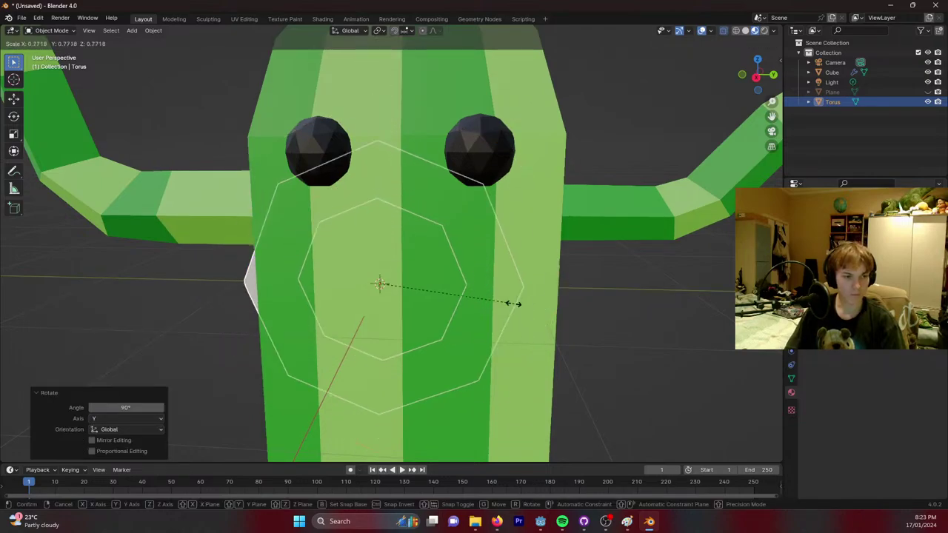
pyautogui.click(469, 302)
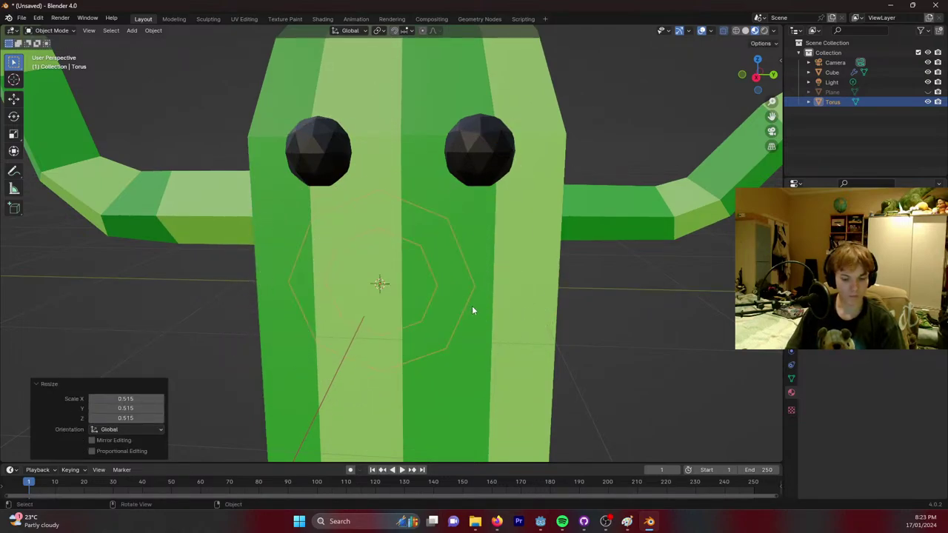
pyautogui.press('g')
pyautogui.press('x')
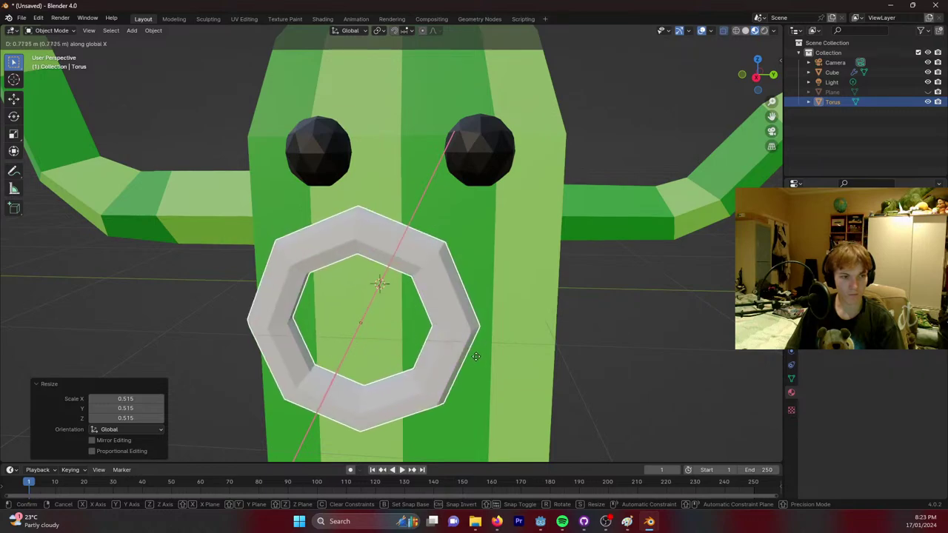
pyautogui.click(484, 353)
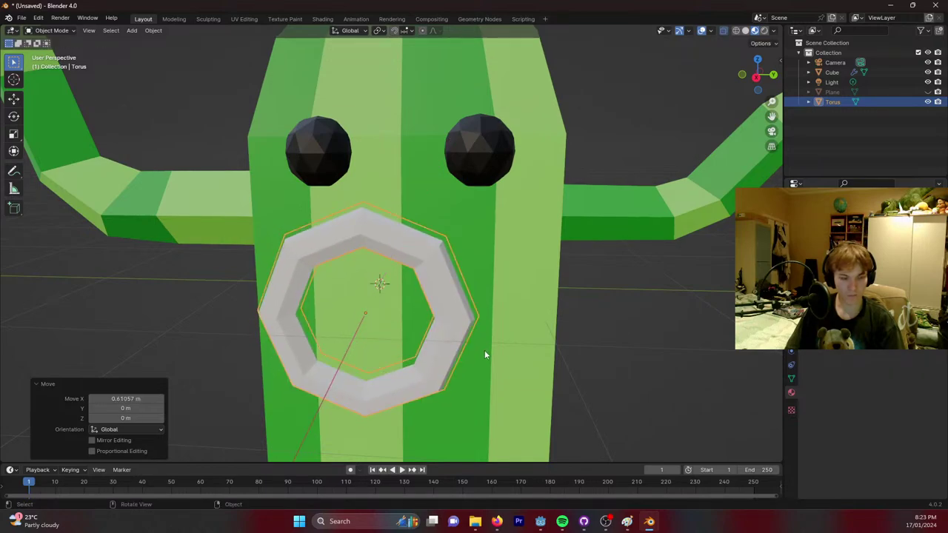
pyautogui.press('g')
pyautogui.press('y')
pyautogui.click(520, 355)
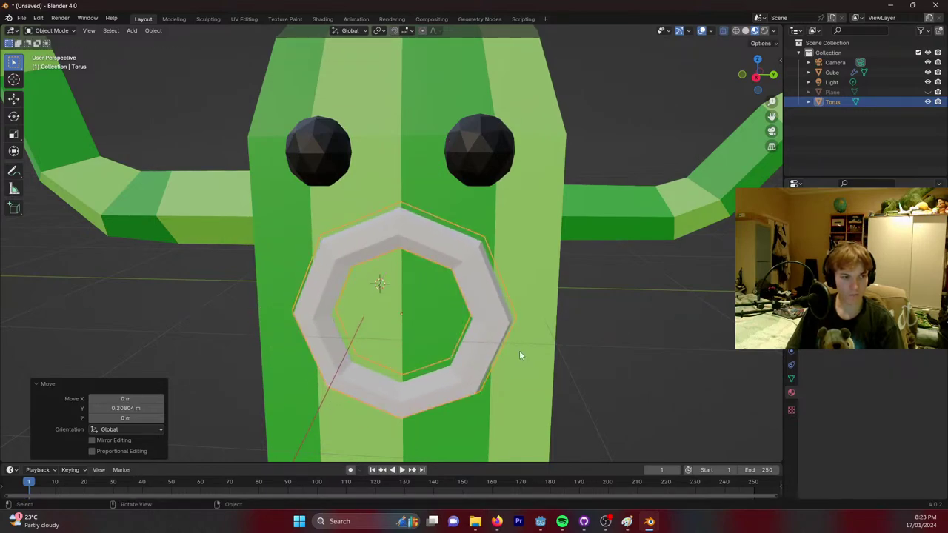
pyautogui.moveTo(390, 346); pyautogui.dragTo(397, 334, button='middle')
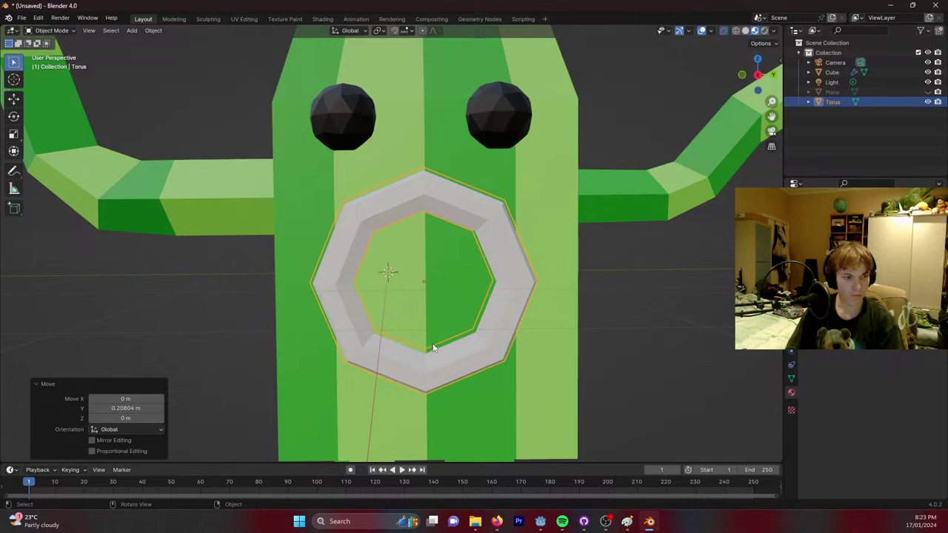
# In Edit Mode, raise the ring's bottom point and rotate and lift the lower-left mouth part.
pyautogui.press('Tab')
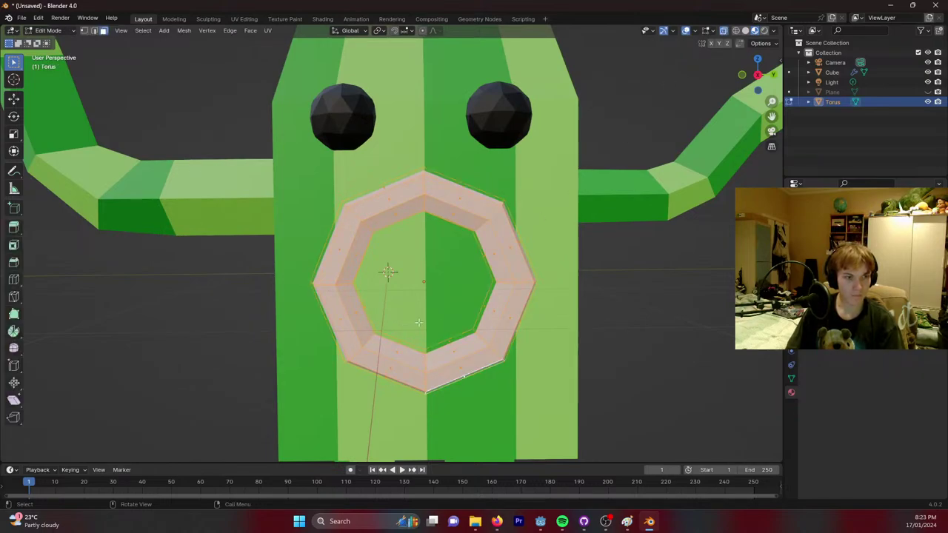
pyautogui.hotkey('alt', 'a')
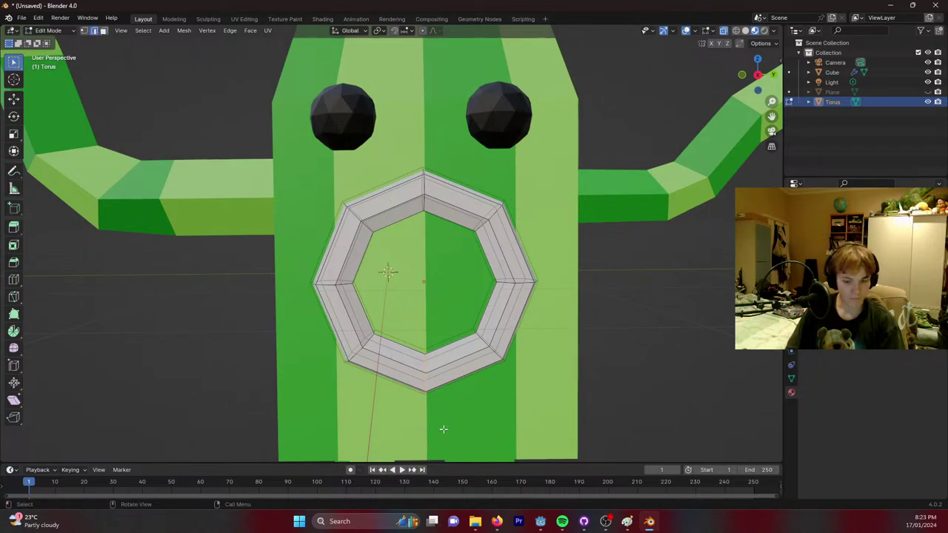
pyautogui.press('g')
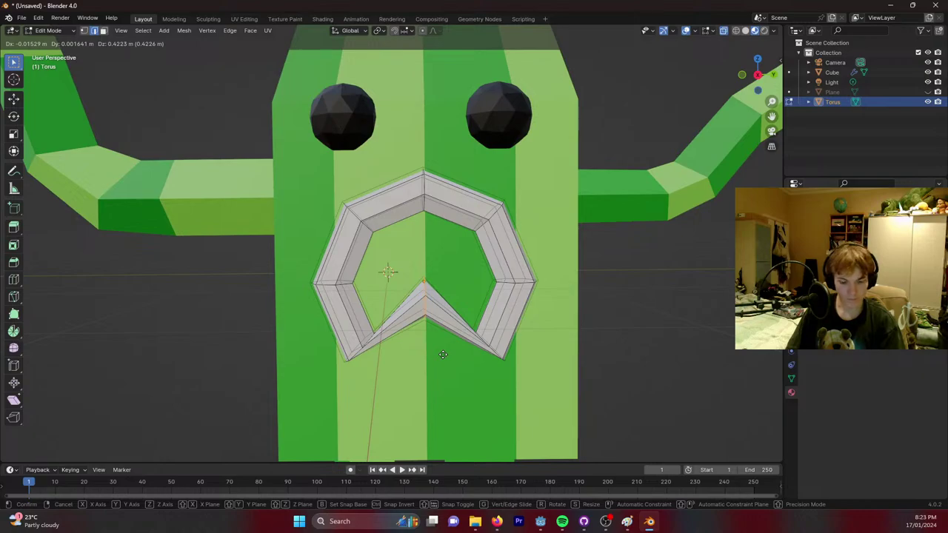
pyautogui.click(443, 350)
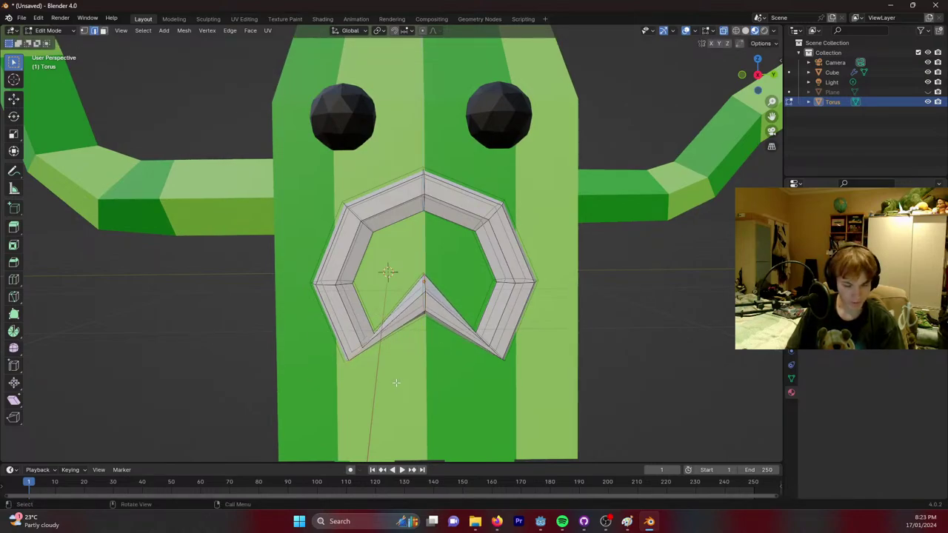
pyautogui.press('r')
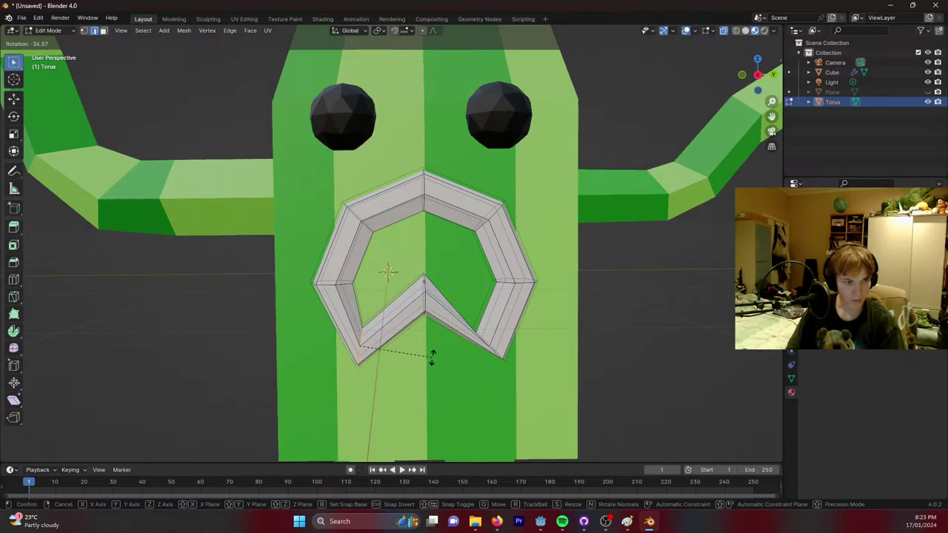
pyautogui.press('x')
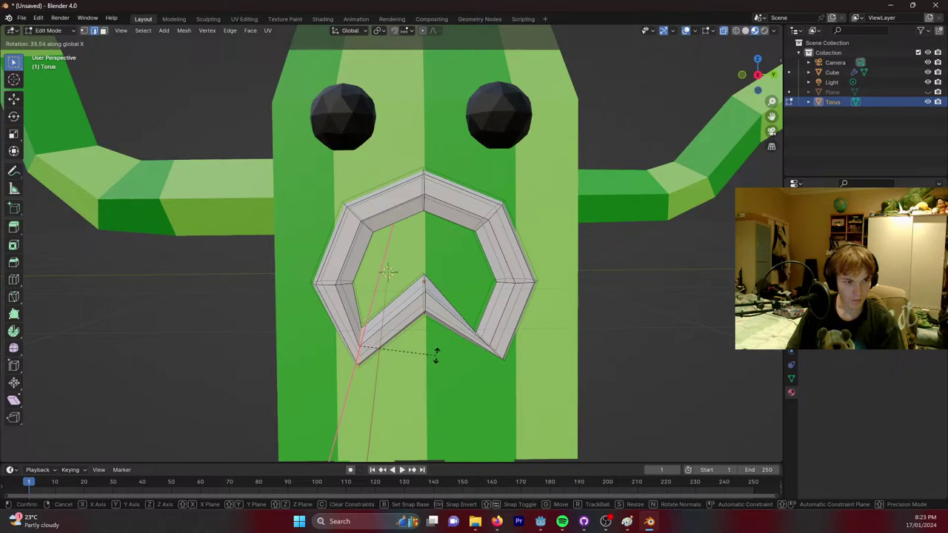
pyautogui.click(437, 356)
pyautogui.press('g')
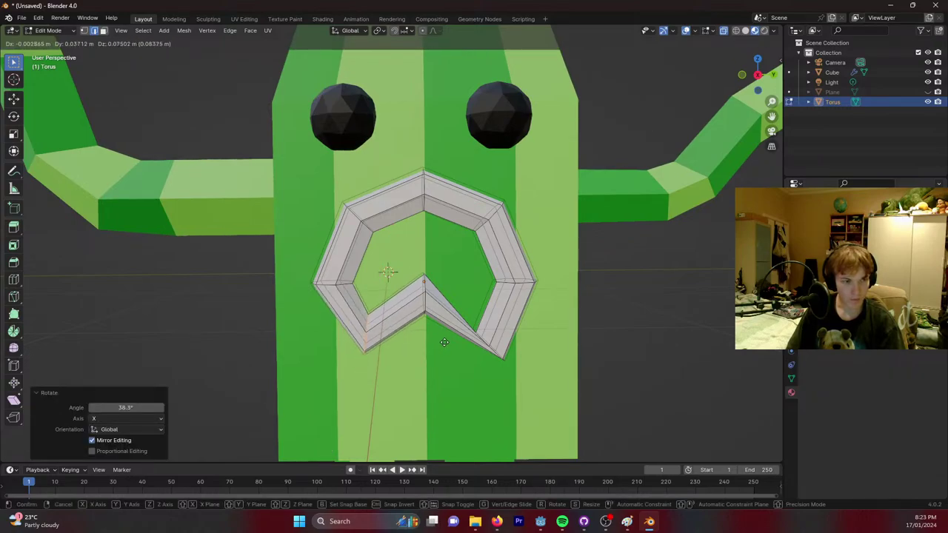
pyautogui.click(511, 338)
# Rotate and place the lower-right mouth part, then select the whole mouth ring to recolour it.
pyautogui.press('s')
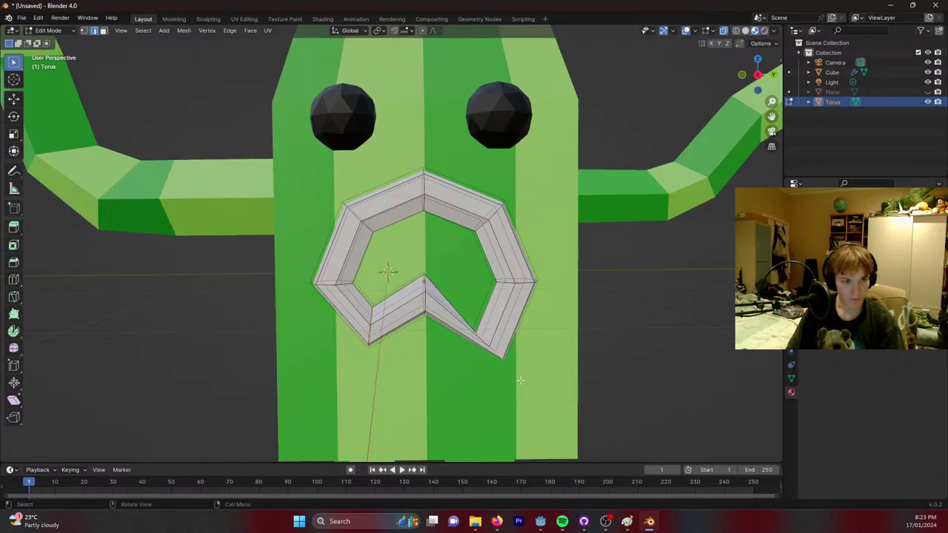
pyautogui.press('r')
pyautogui.press('x')
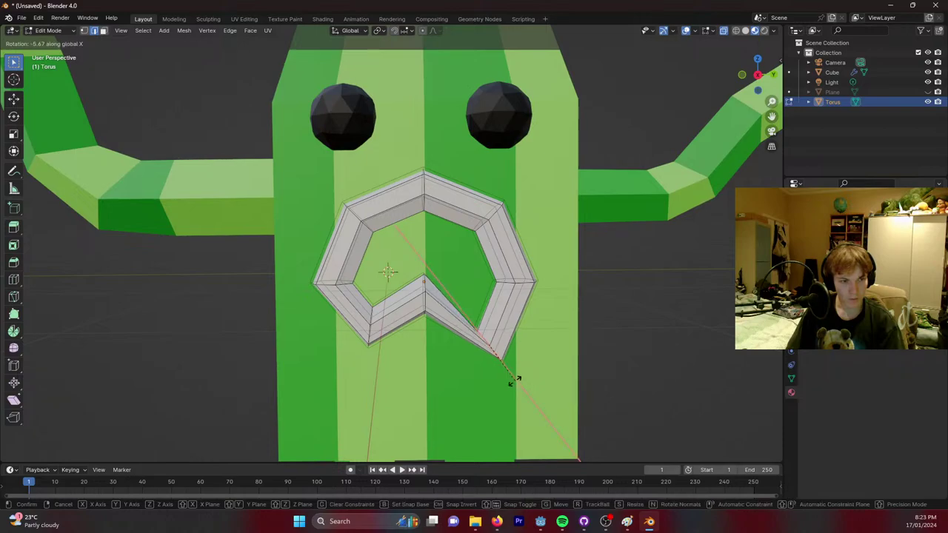
pyautogui.click(492, 378)
pyautogui.press('g')
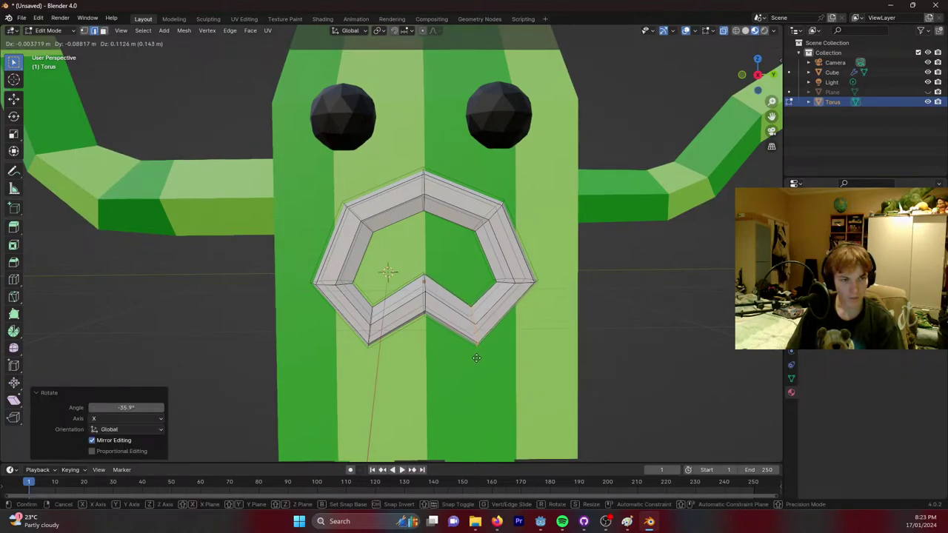
pyautogui.click(482, 363)
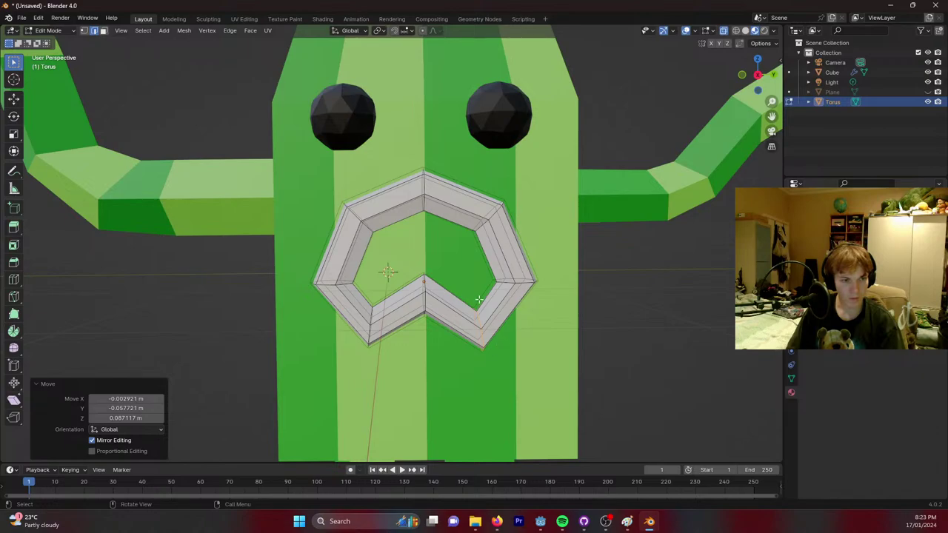
pyautogui.moveTo(405, 240); pyautogui.dragTo(519, 274, button='middle')
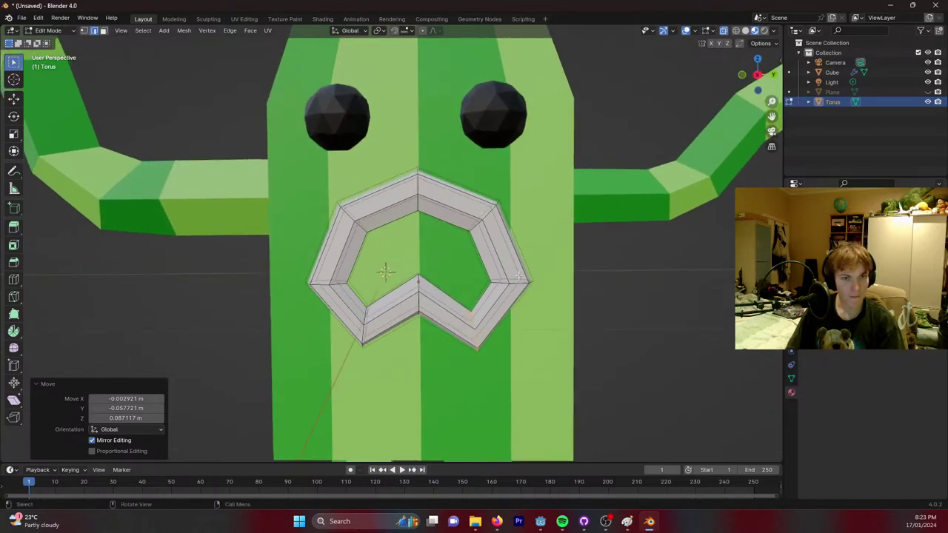
pyautogui.hotkey('shift', 'a')
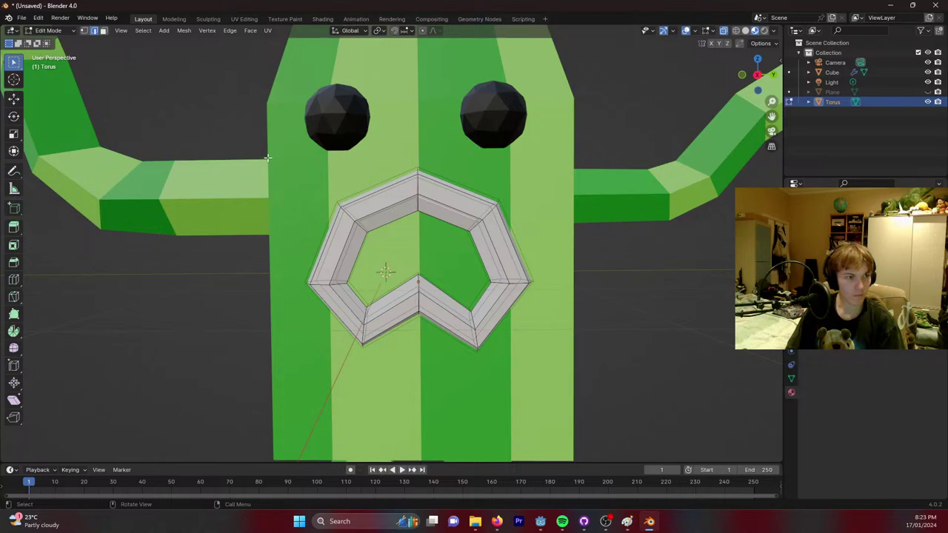
pyautogui.press('a')
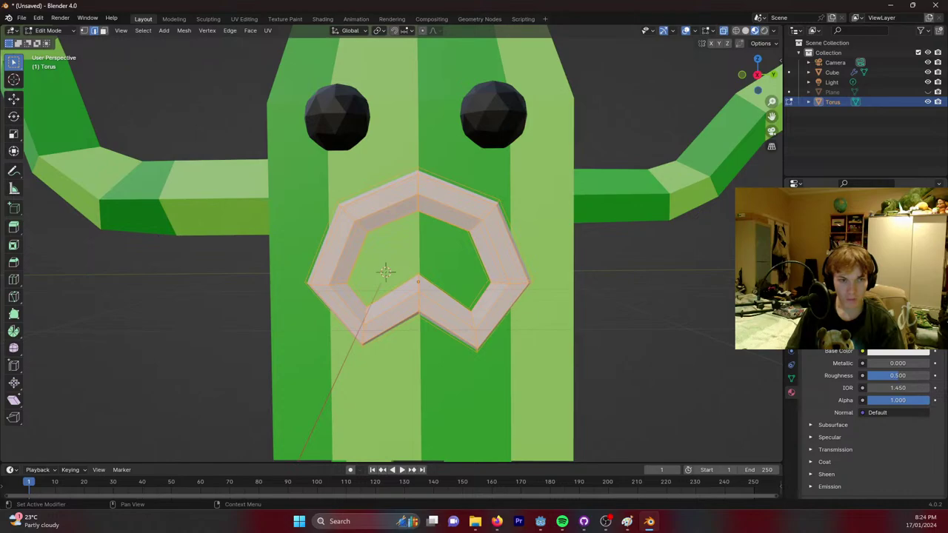
pyautogui.hotkey('ctrl', 'v')
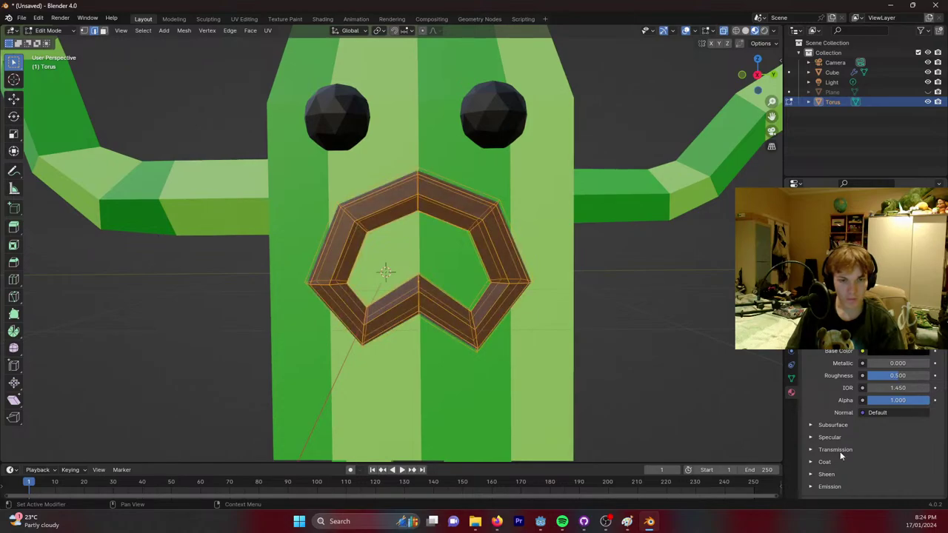
# Compare with the grassMonster reference, deselect the red mouth ring and zoom onto its opening.
pyautogui.click(626, 522)
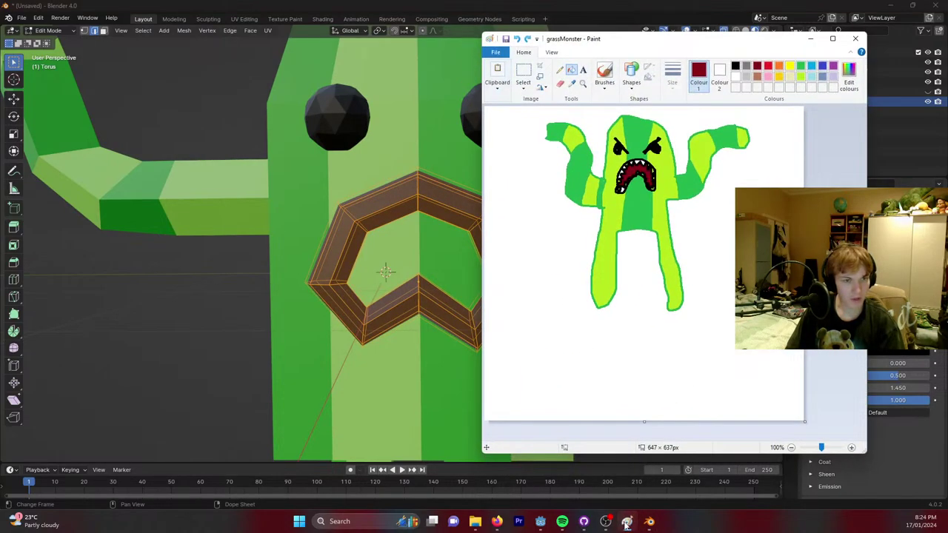
pyautogui.click(627, 523)
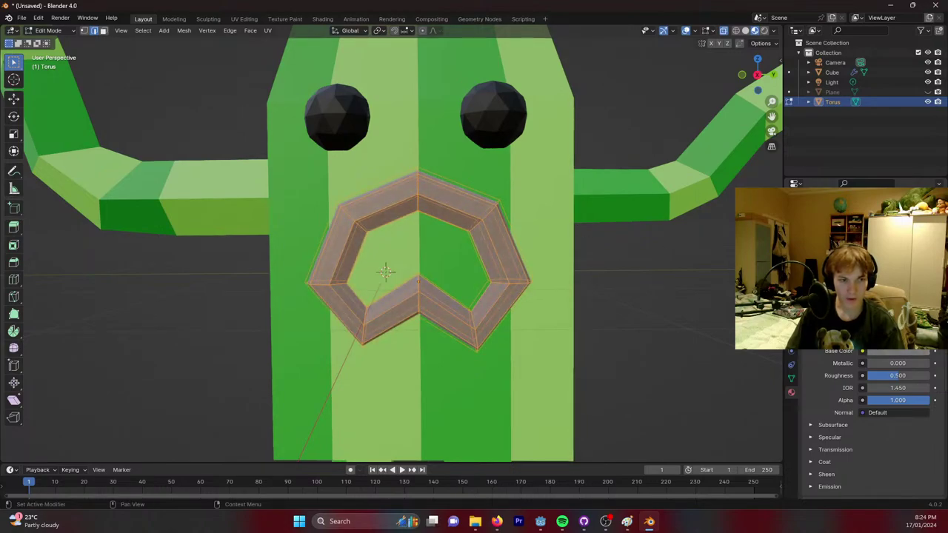
pyautogui.click(681, 300)
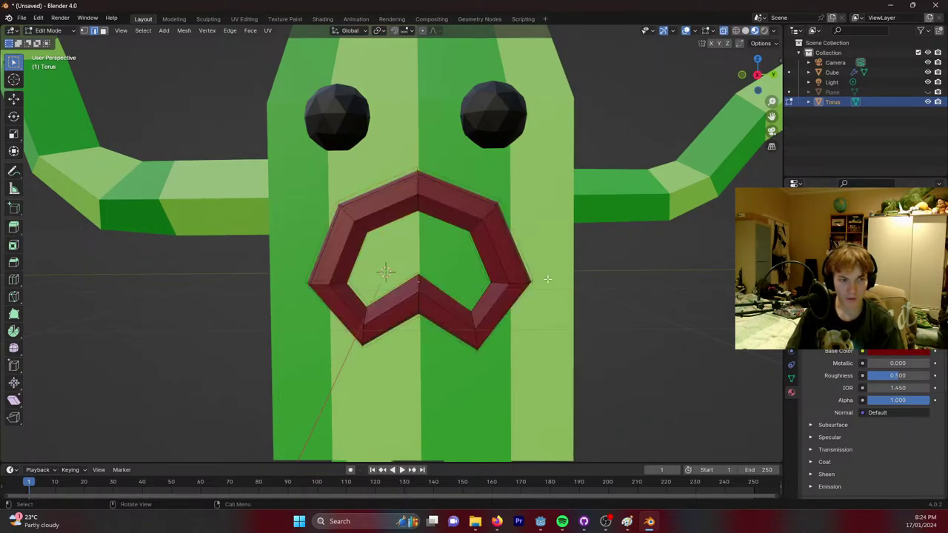
pyautogui.moveTo(631, 301); pyautogui.dragTo(635, 296, button='middle')
pyautogui.moveTo(468, 215); pyautogui.dragTo(415, 244, button='middle')
pyautogui.press('Escape')
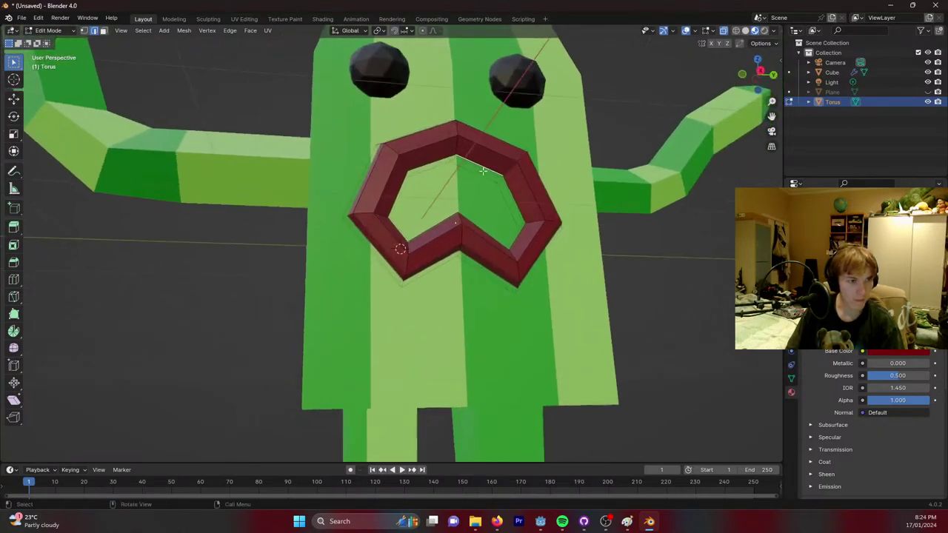
pyautogui.scroll(4, 483, 171)
pyautogui.keyDown('shift'); pyautogui.moveTo(545, 122); pyautogui.dragTo(461, 174, button='middle'); pyautogui.keyUp('shift')
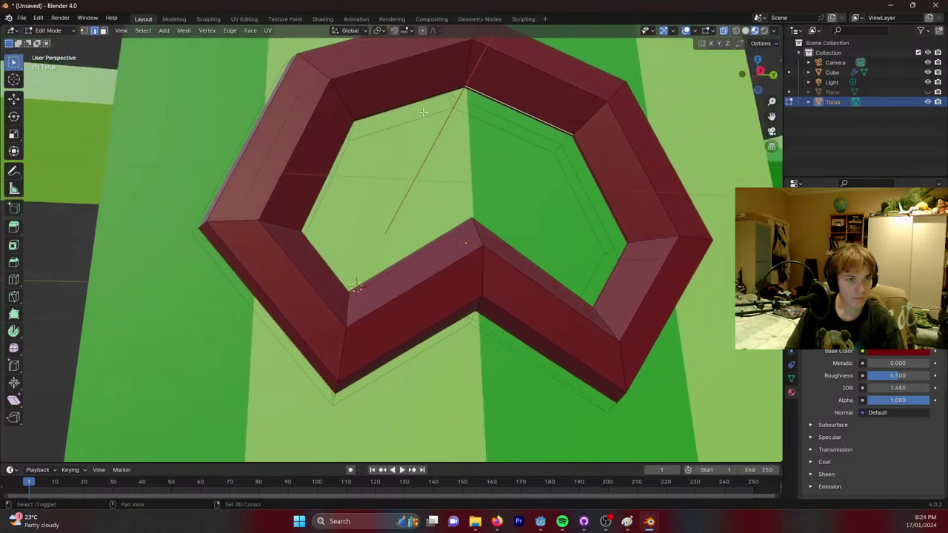
# Select the mouth ring's inner edge loop and fill it with a new face.
pyautogui.keyDown('shift'); pyautogui.click(412, 102); pyautogui.keyUp('shift')
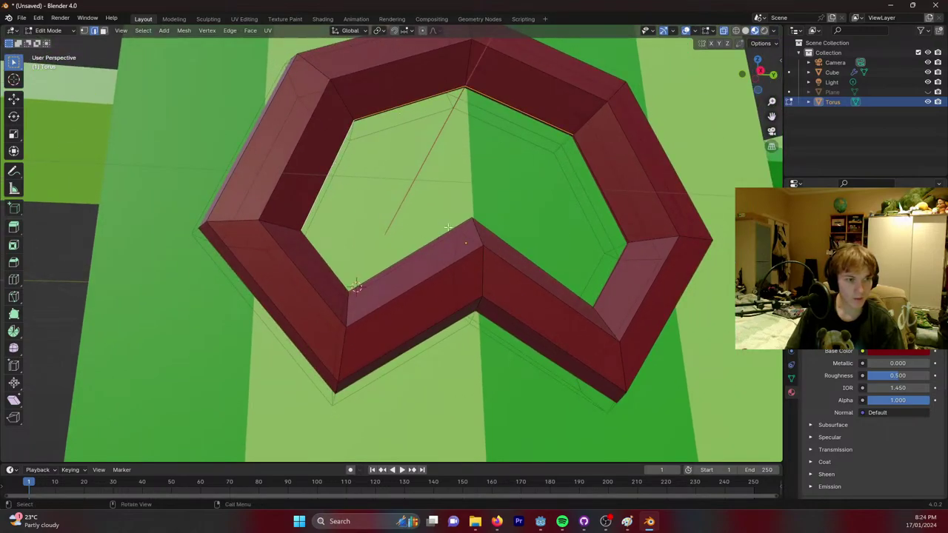
pyautogui.moveTo(504, 220); pyautogui.dragTo(497, 271, button='middle')
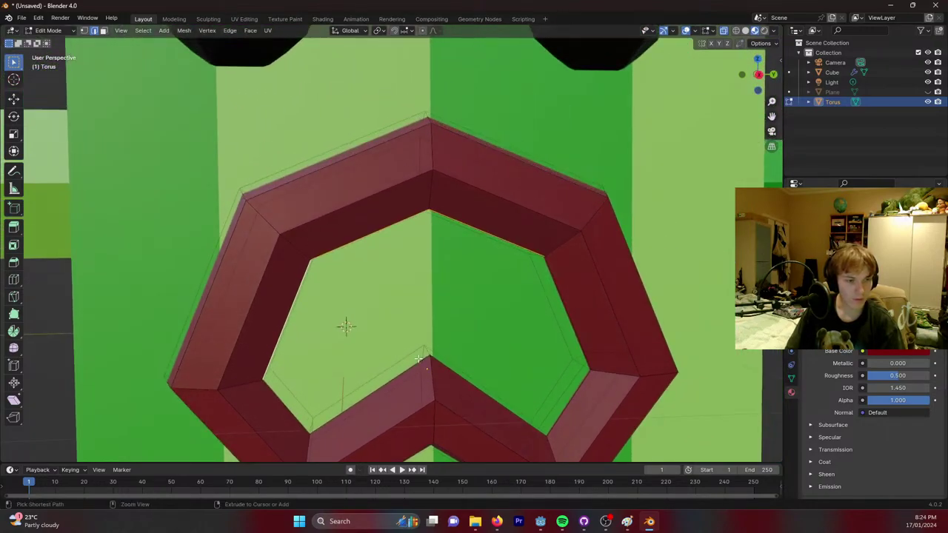
pyautogui.keyDown('ctrl'); pyautogui.click(420, 361); pyautogui.keyUp('ctrl')
pyautogui.keyDown('ctrl'); pyautogui.click(575, 395); pyautogui.keyUp('ctrl')
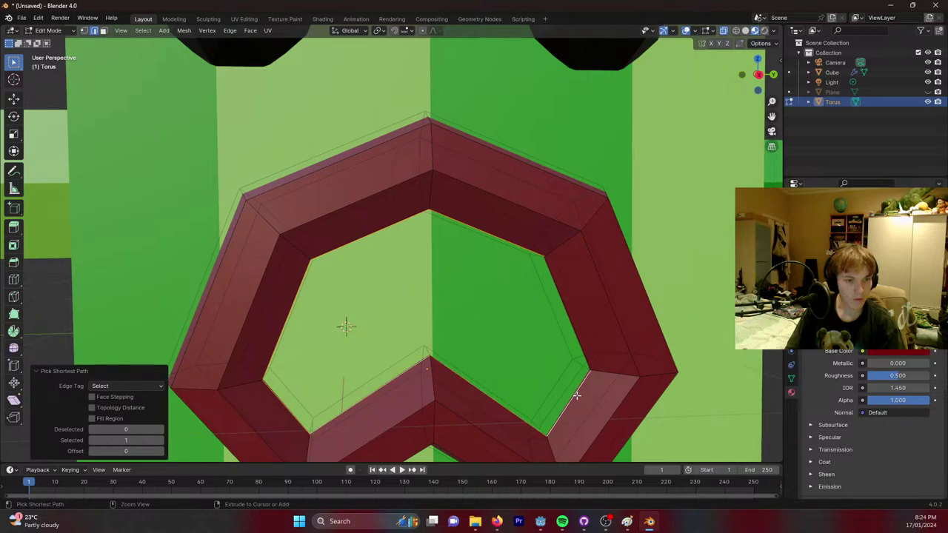
pyautogui.keyDown('ctrl'); pyautogui.click(568, 313); pyautogui.keyUp('ctrl')
pyautogui.press('f')
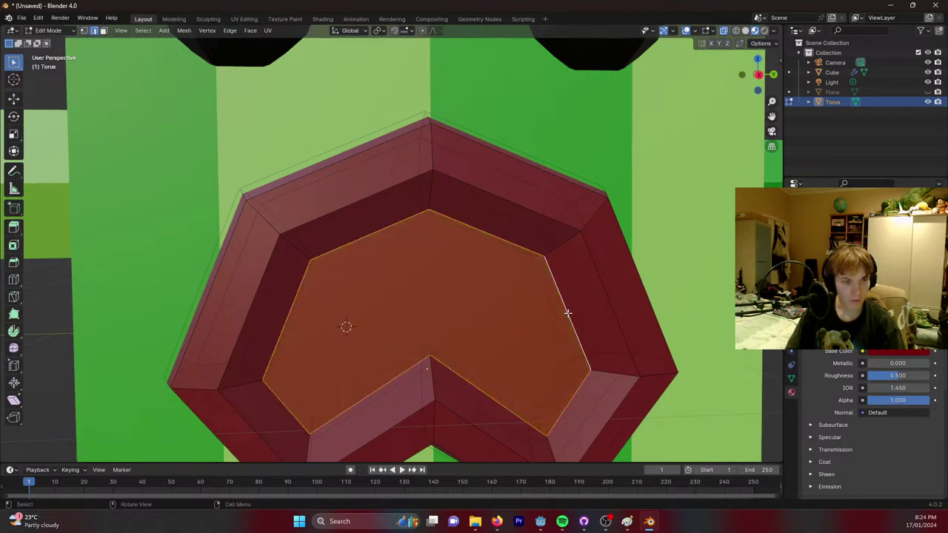
# Select the new inner face and set its Base Color to black.
pyautogui.hotkey('alt', 'a')
pyautogui.click(103, 31)
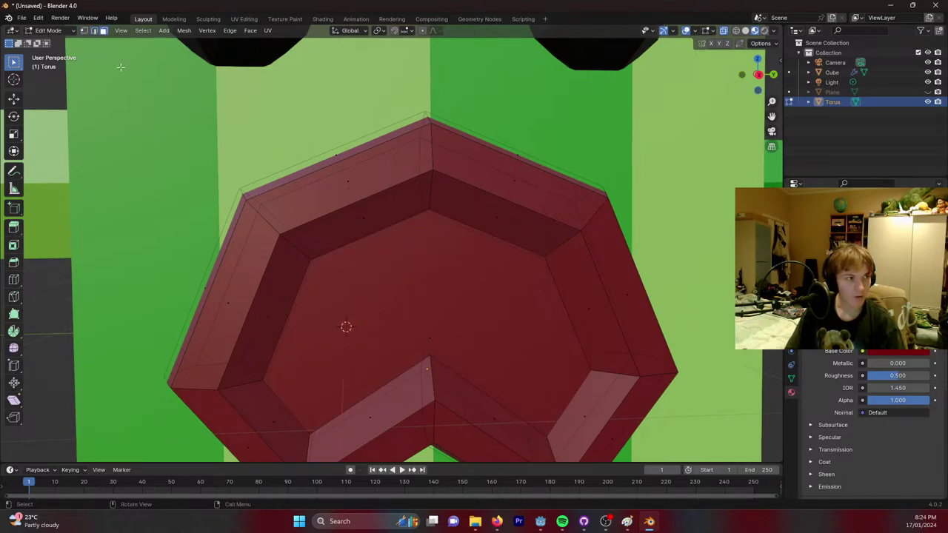
pyautogui.click(430, 341)
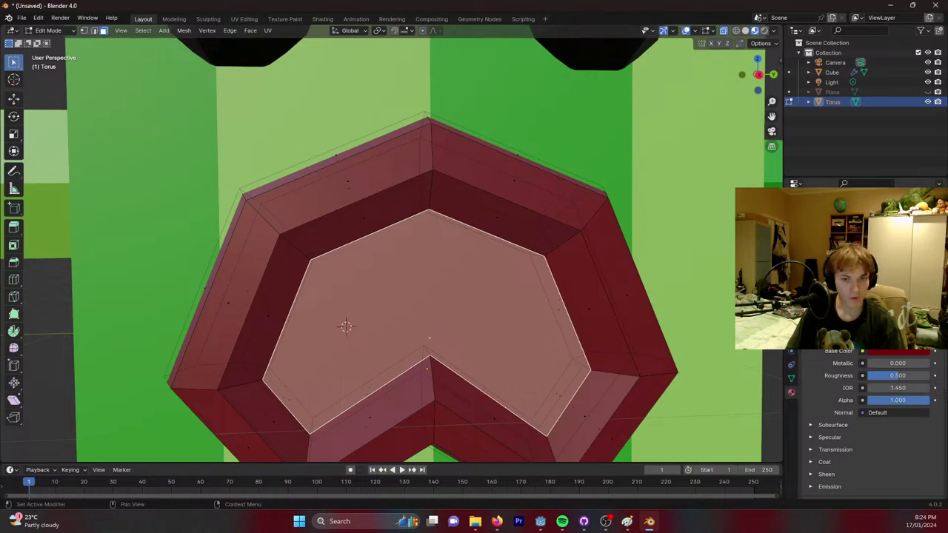
pyautogui.scroll(-5, 863, 415)
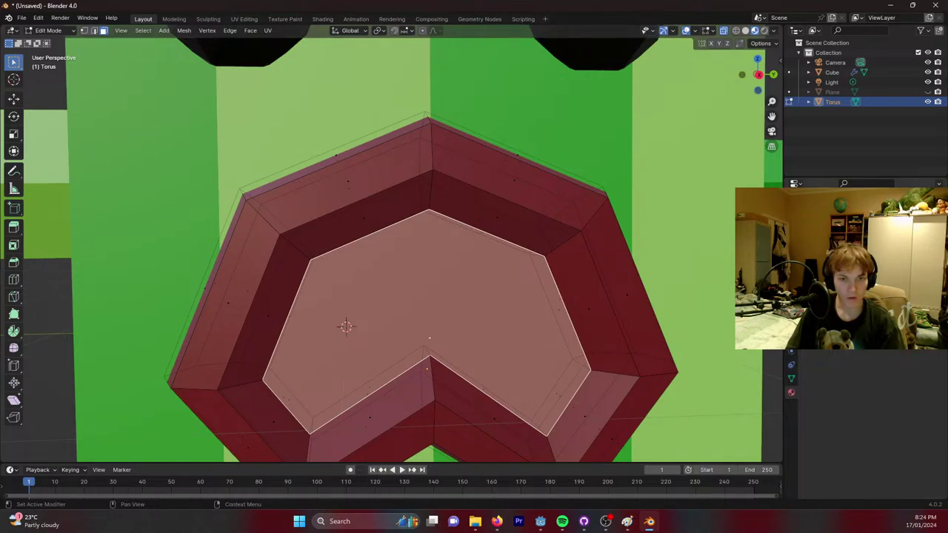
pyautogui.click(907, 372)
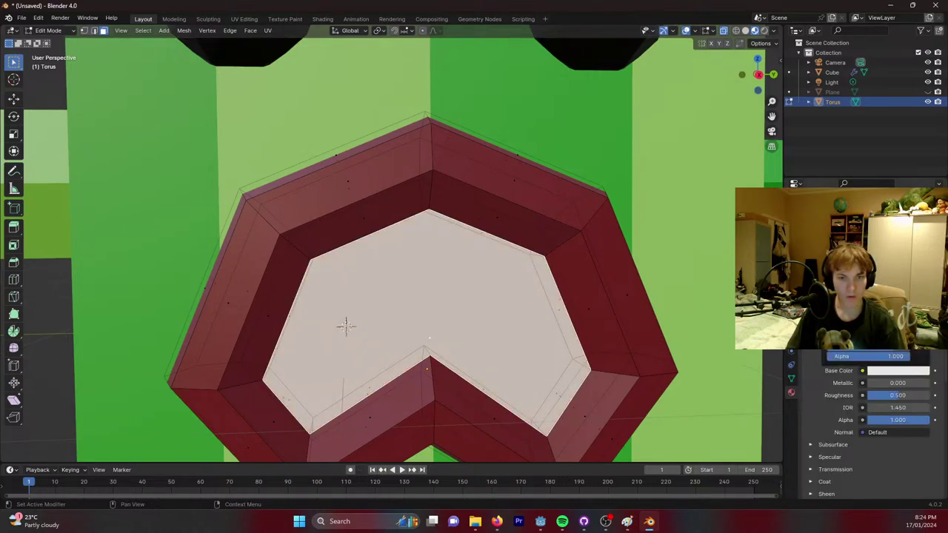
pyautogui.scroll(-5, 701, 279)
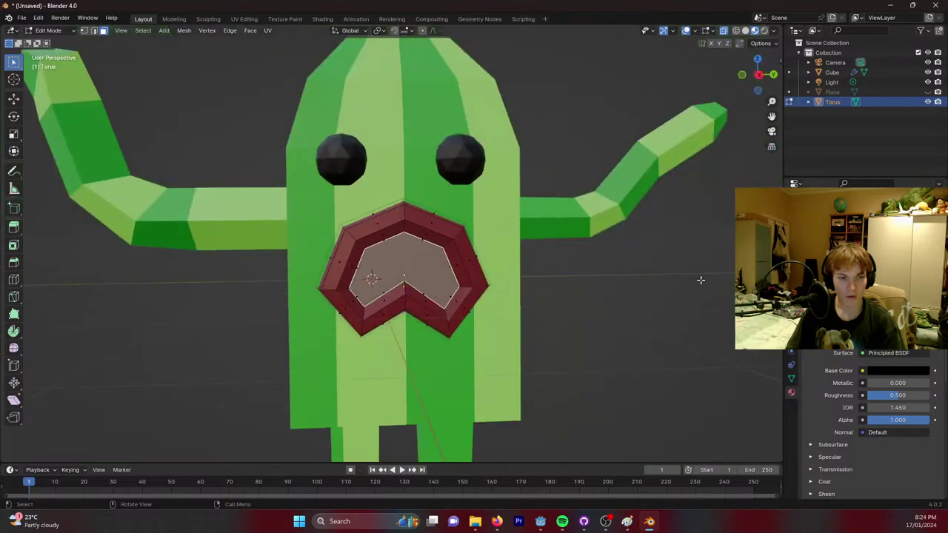
pyautogui.moveTo(661, 285); pyautogui.dragTo(400, 215, button='middle')
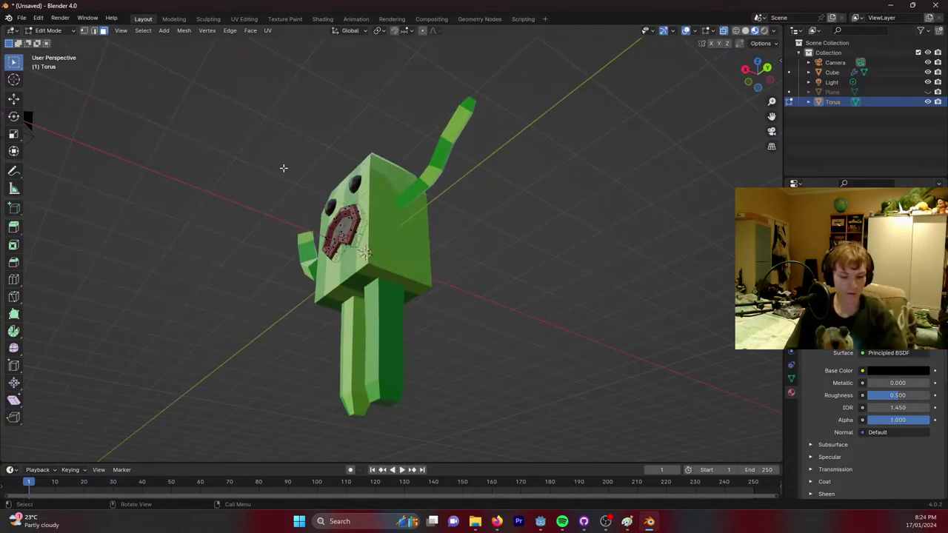
# Leave mouth editing and enter Edit Mode on the body, viewing the legs.
pyautogui.press('Tab')
pyautogui.scroll(5, 409, 251)
pyautogui.click(377, 276)
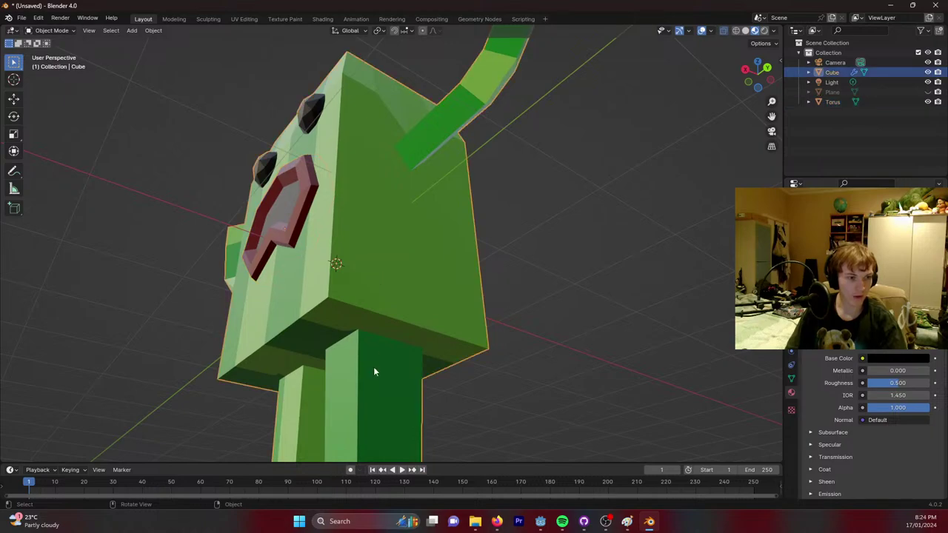
pyautogui.press('Tab')
pyautogui.press('Tab')
pyautogui.press('Tab')
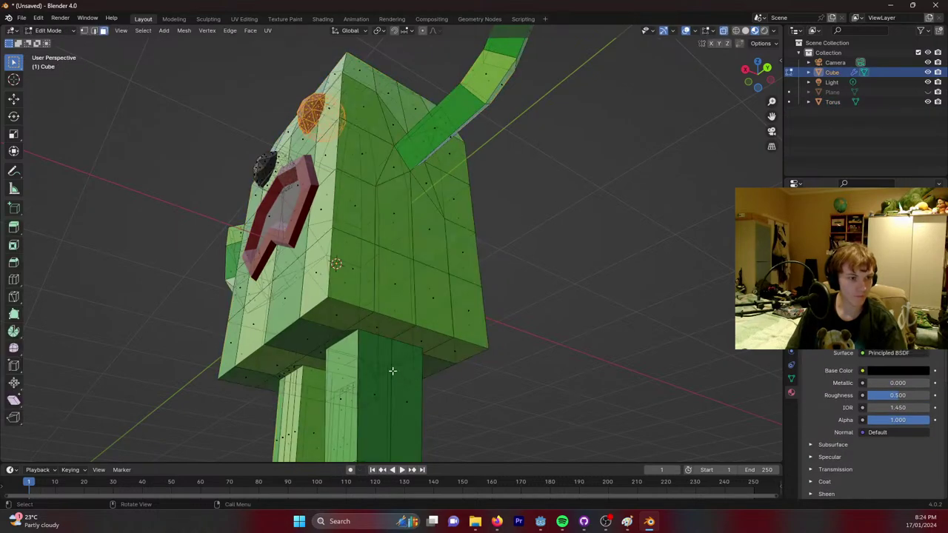
pyautogui.moveTo(392, 370); pyautogui.dragTo(401, 328, button='middle')
# Select the front and bottom leg faces, then clear the selection.
pyautogui.click(387, 397)
pyautogui.click(472, 421)
pyautogui.click(399, 396)
pyautogui.keyDown('shift'); pyautogui.click(424, 405); pyautogui.keyUp('shift')
pyautogui.keyDown('shift'); pyautogui.click(401, 328); pyautogui.keyUp('shift')
pyautogui.keyDown('shift'); pyautogui.click(367, 315); pyautogui.keyUp('shift')
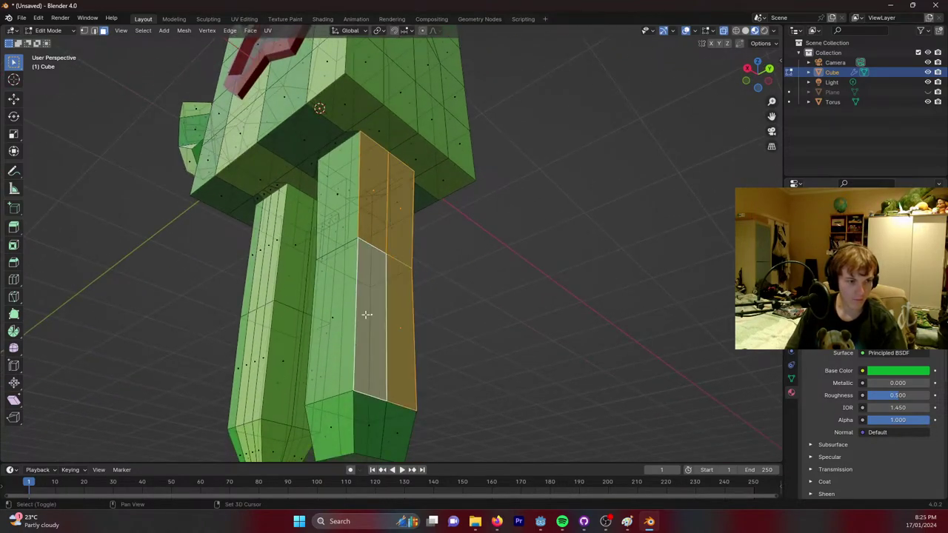
pyautogui.keyDown('shift'); pyautogui.click(401, 432); pyautogui.keyUp('shift')
pyautogui.keyDown('shift'); pyautogui.click(369, 426); pyautogui.keyUp('shift')
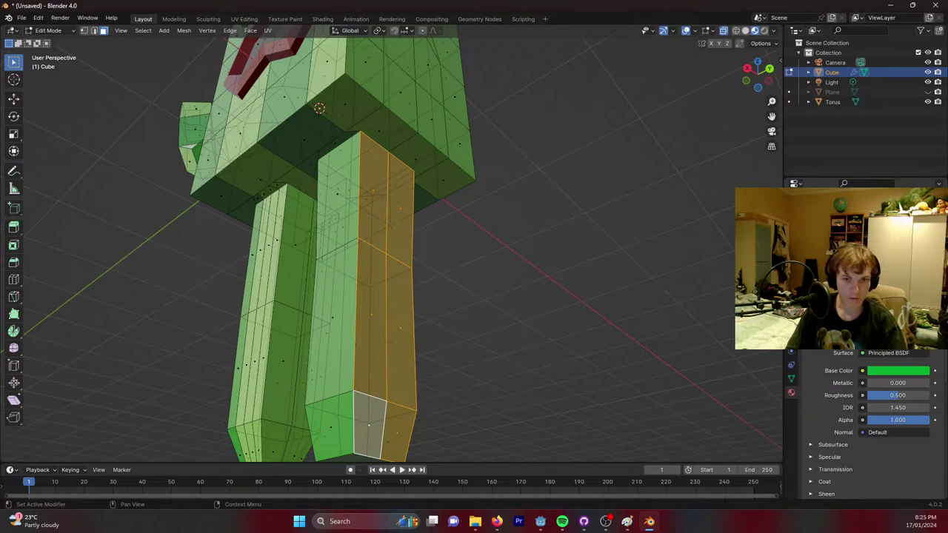
pyautogui.click(554, 237)
# Exit Edit Mode and orbit to a front view of the striped character.
pyautogui.moveTo(555, 237)
pyautogui.mouseDown(button='middle')
pyautogui.moveTo(521, 203)
pyautogui.moveTo(567, 225)
pyautogui.mouseUp(button='middle')
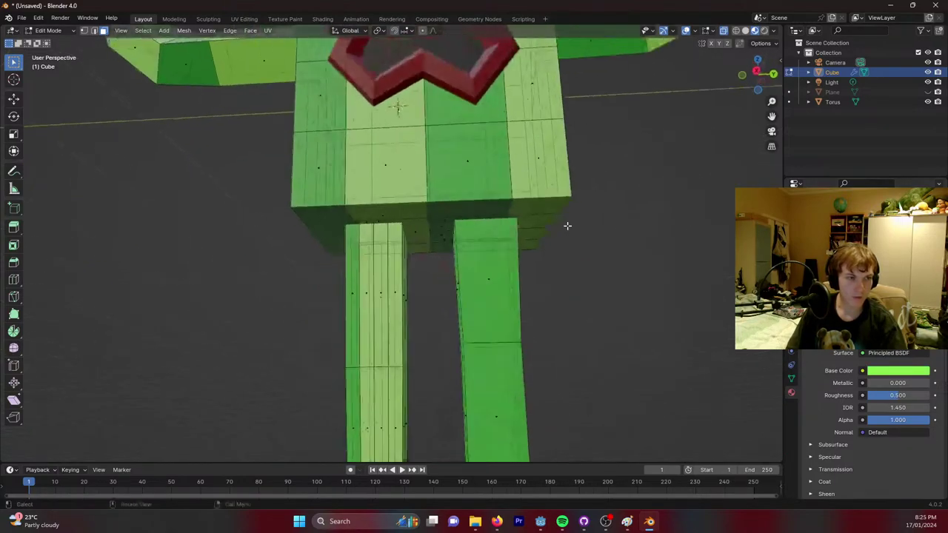
pyautogui.scroll(-5, 568, 226)
pyautogui.moveTo(555, 142); pyautogui.dragTo(580, 212, button='middle')
pyautogui.press('Tab')
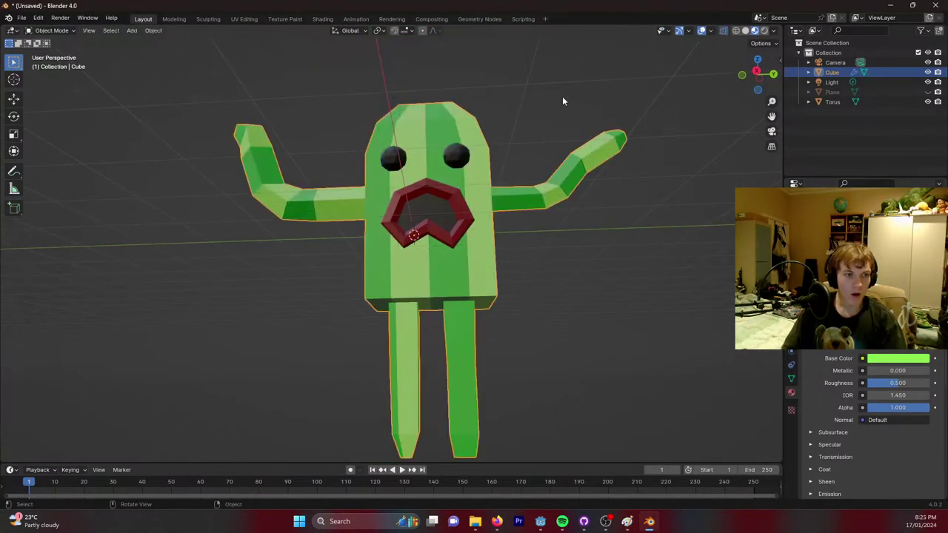
pyautogui.moveTo(563, 101); pyautogui.dragTo(570, 120, button='middle')
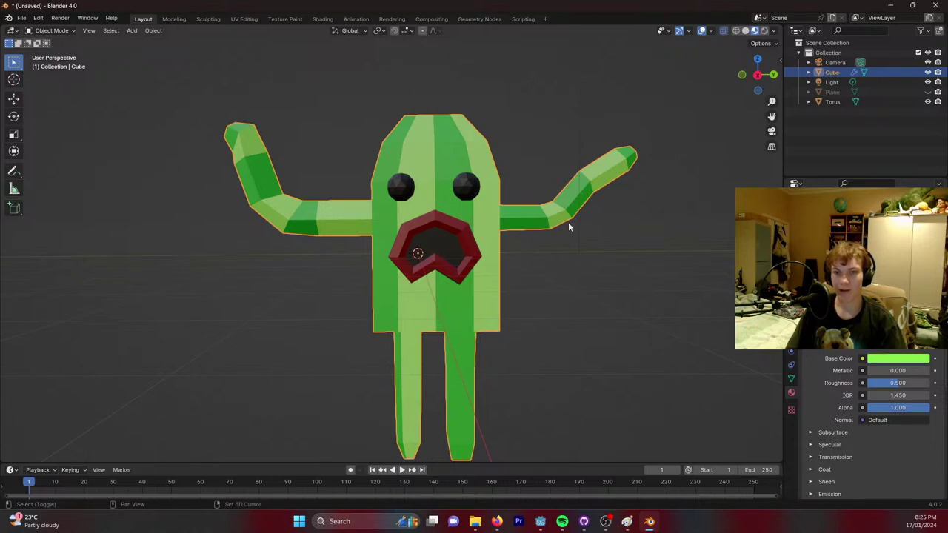
pyautogui.moveTo(566, 220); pyautogui.dragTo(563, 200, button='middle')
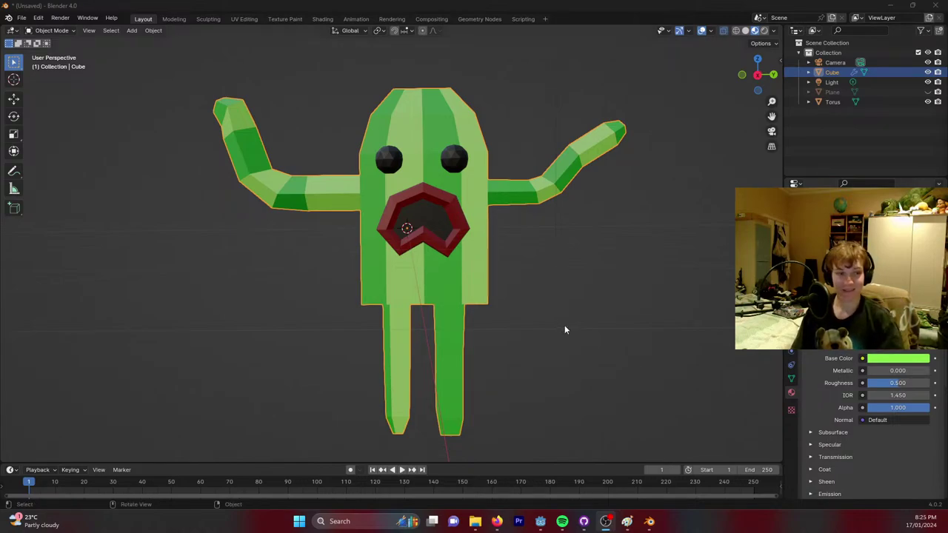
pyautogui.rightClick(582, 300)
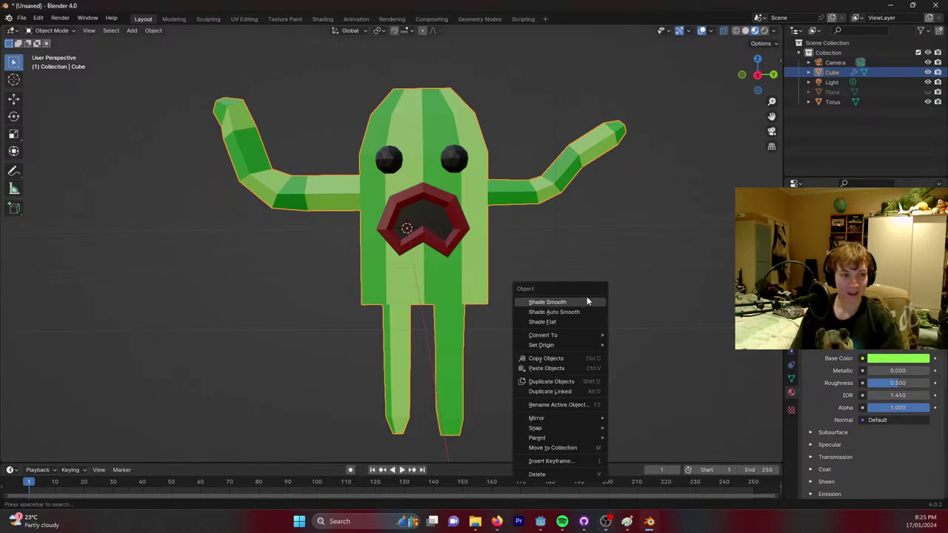
pyautogui.click(60, 18)
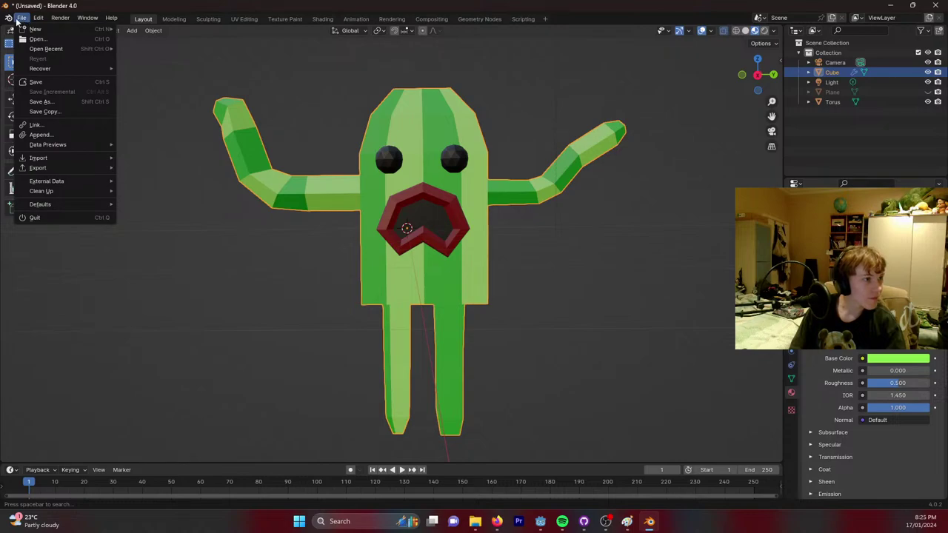
pyautogui.moveTo(49, 171)
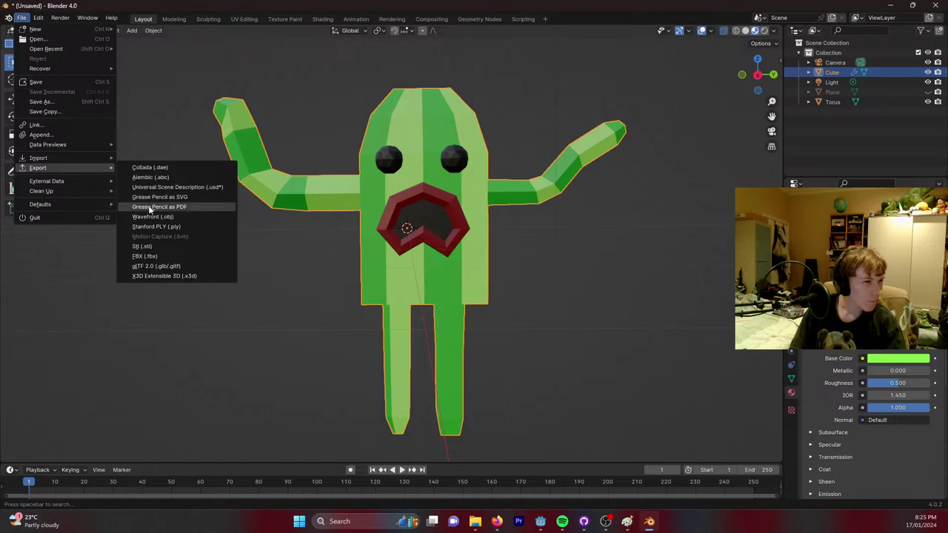
pyautogui.click(171, 266)
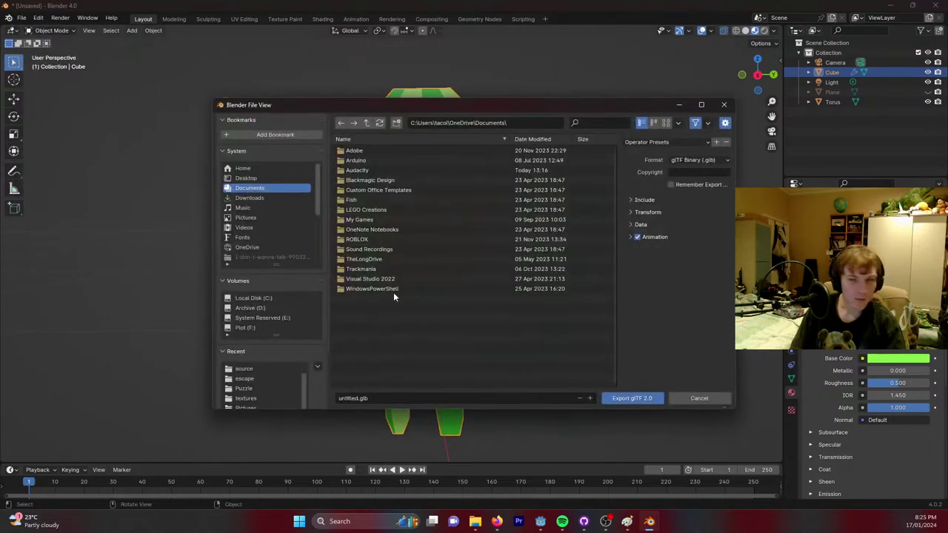
pyautogui.moveTo(462, 112); pyautogui.dragTo(947, 159)
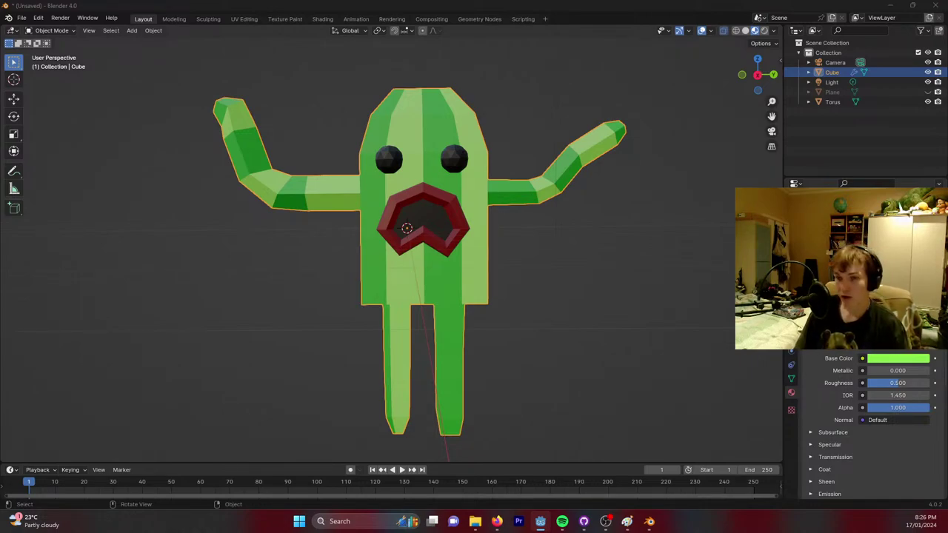
# Save the scene as BUSHMAN.blend in the source folder.
pyautogui.hotkey('alt', 'Tab')
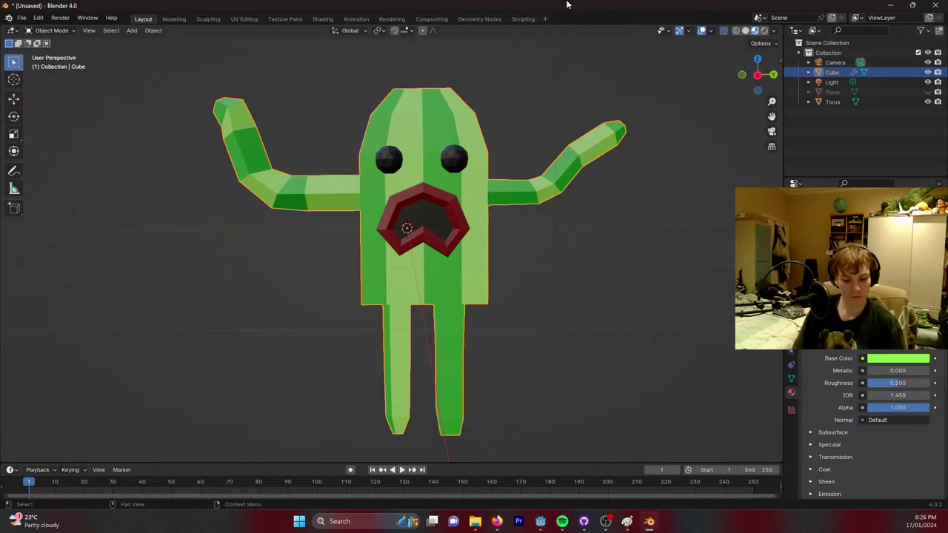
pyautogui.hotkey('ctrl', 's')
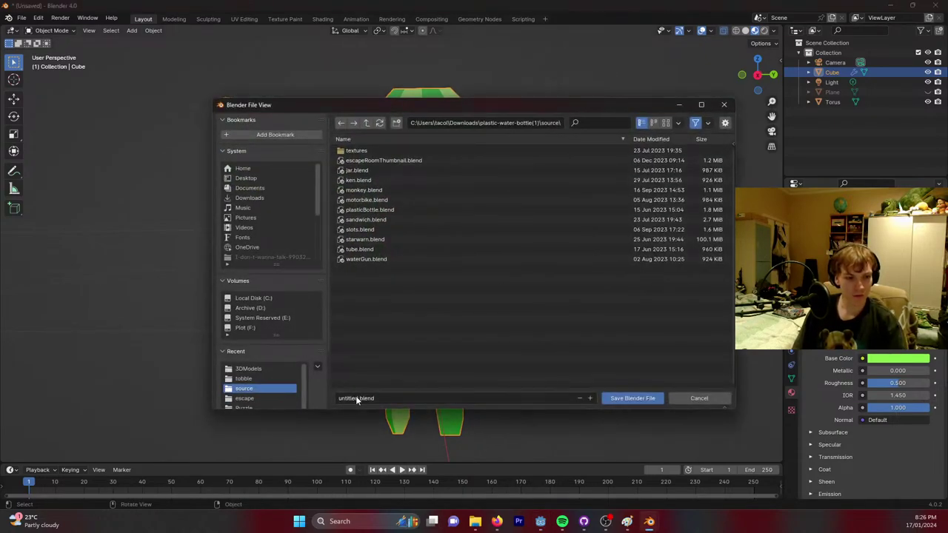
pyautogui.click(356, 397)
pyautogui.write('BUSHMAN')
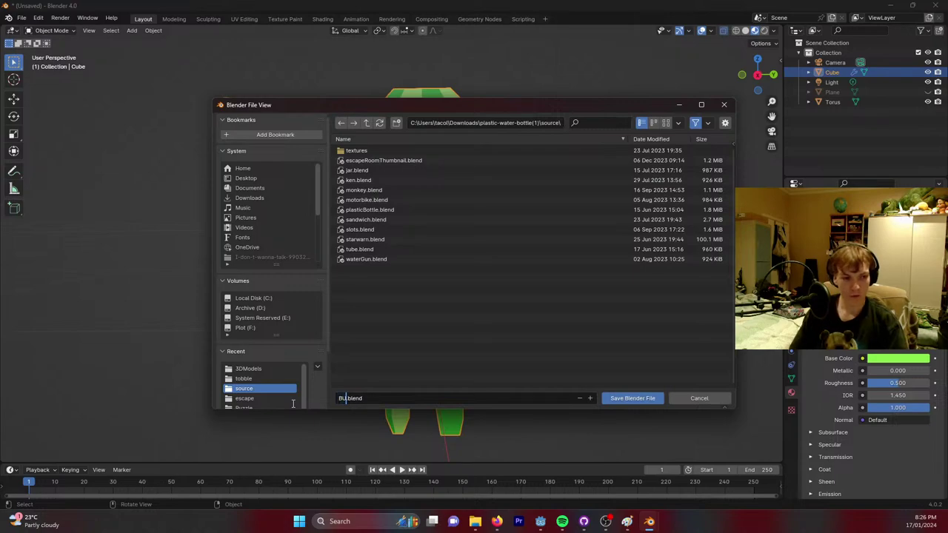
pyautogui.click(643, 400)
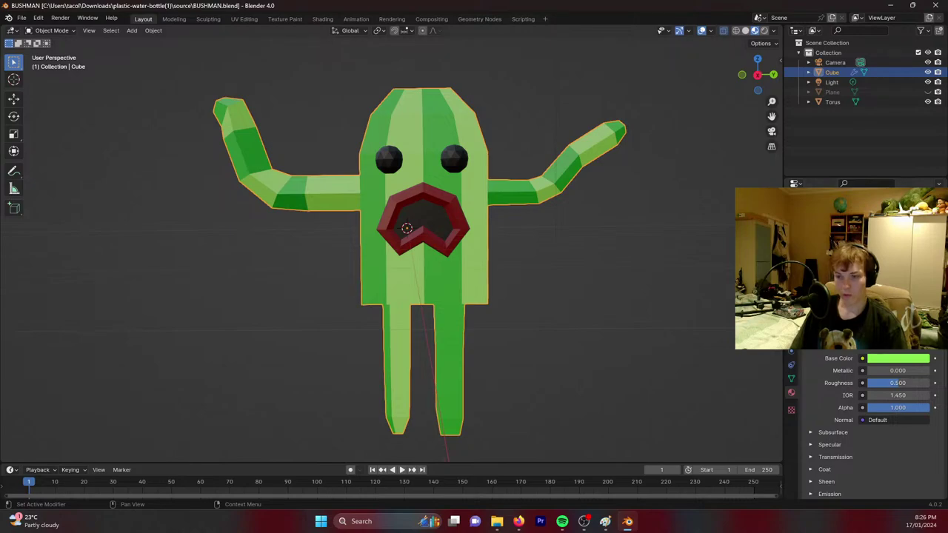
# Compare the model with the Paint grassMonster drawing, then frame the character's face close up.
pyautogui.hotkey('alt', 'Tab')
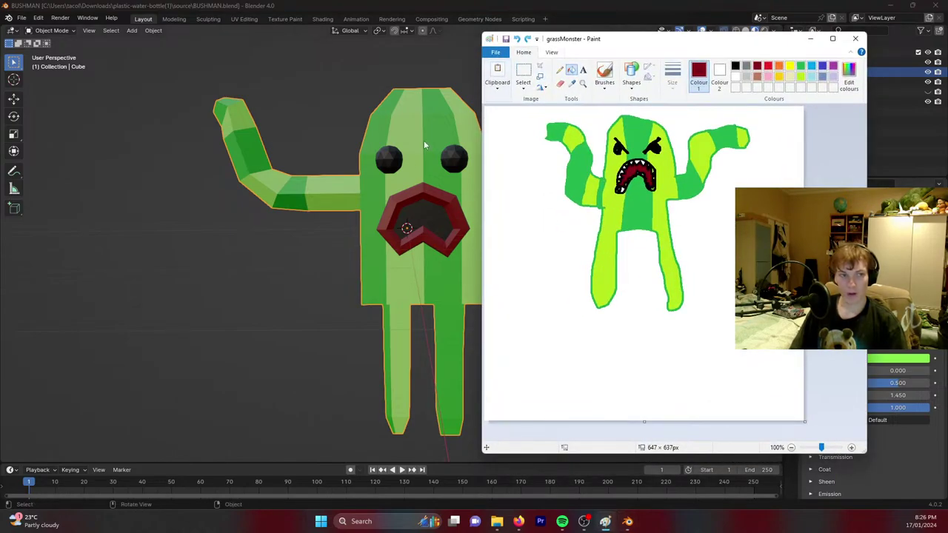
pyautogui.hotkey('alt', 'Tab')
pyautogui.moveTo(517, 128); pyautogui.dragTo(405, 123, button='middle')
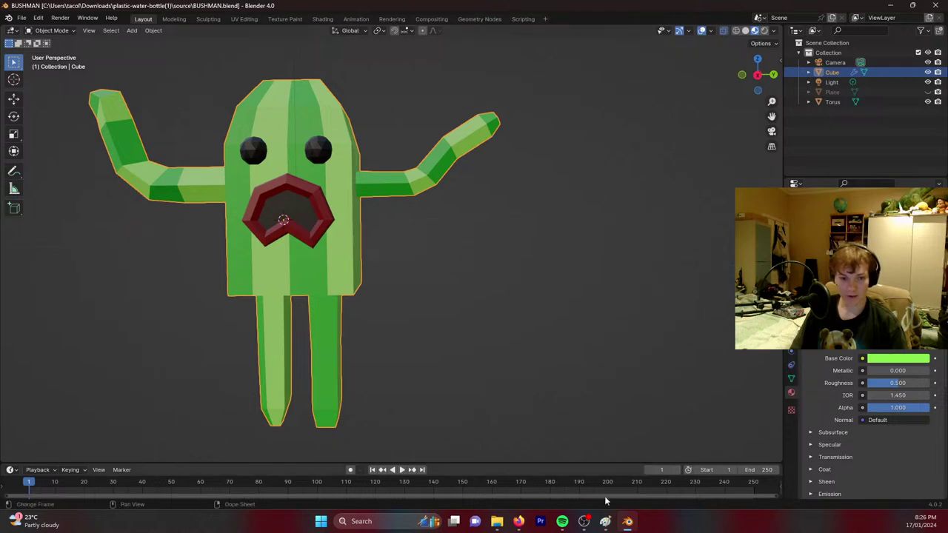
pyautogui.click(605, 521)
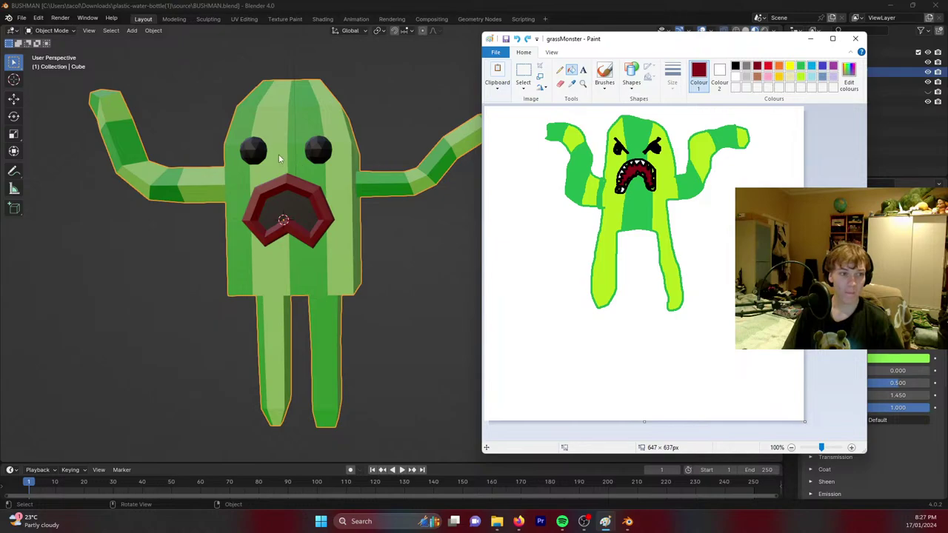
pyautogui.click(404, 29)
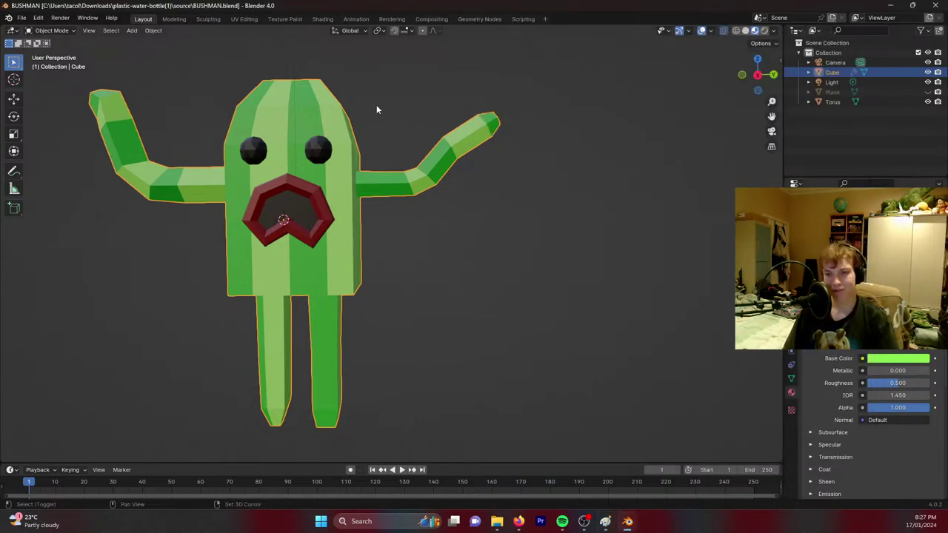
pyautogui.keyDown('shift'); pyautogui.moveTo(377, 104); pyautogui.dragTo(426, 121, button='middle'); pyautogui.keyUp('shift')
pyautogui.scroll(5, 426, 121)
pyautogui.keyDown('shift'); pyautogui.moveTo(392, 96); pyautogui.dragTo(406, 174, button='middle'); pyautogui.keyUp('shift')
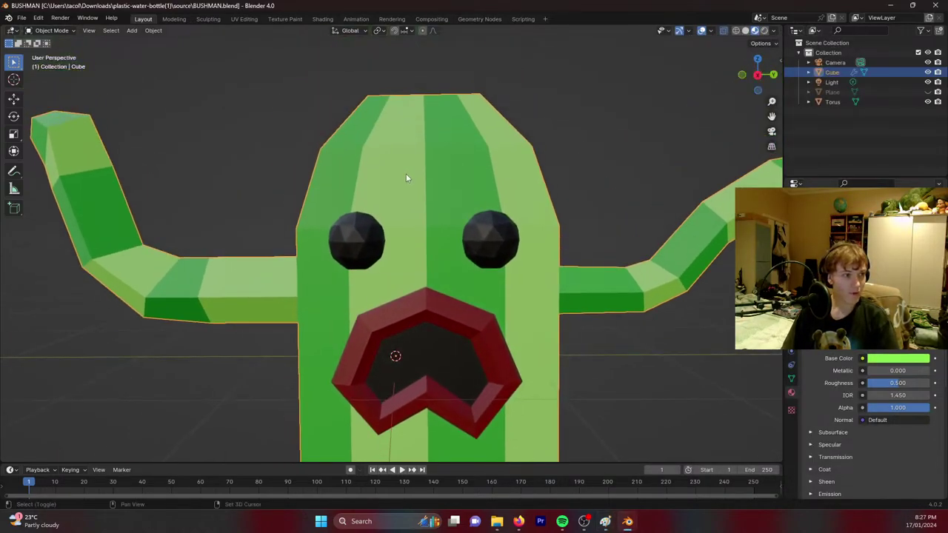
pyautogui.hotkey('shift', 'a')
# Add a cube, shrink it and move it along X toward the eyes.
pyautogui.moveTo(394, 167)
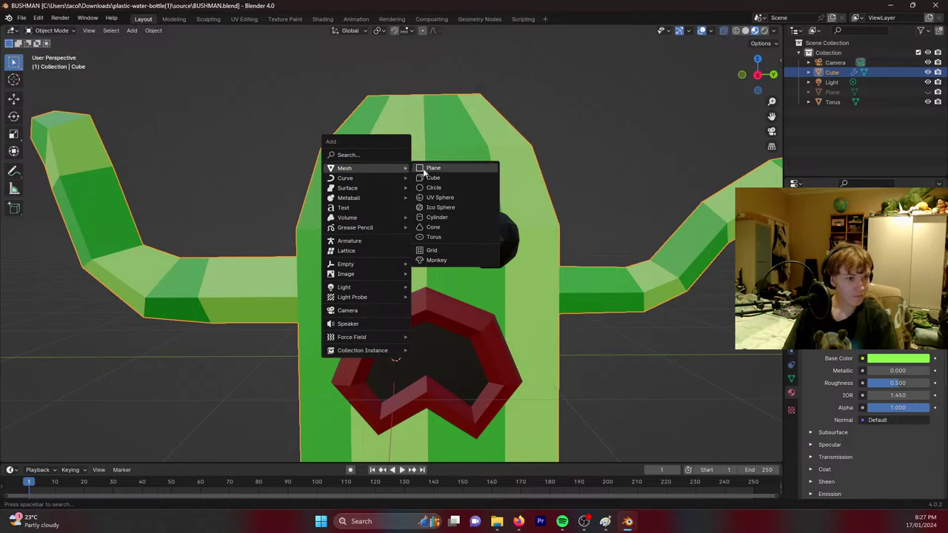
pyautogui.click(433, 178)
pyautogui.moveTo(483, 215); pyautogui.dragTo(476, 236, button='middle')
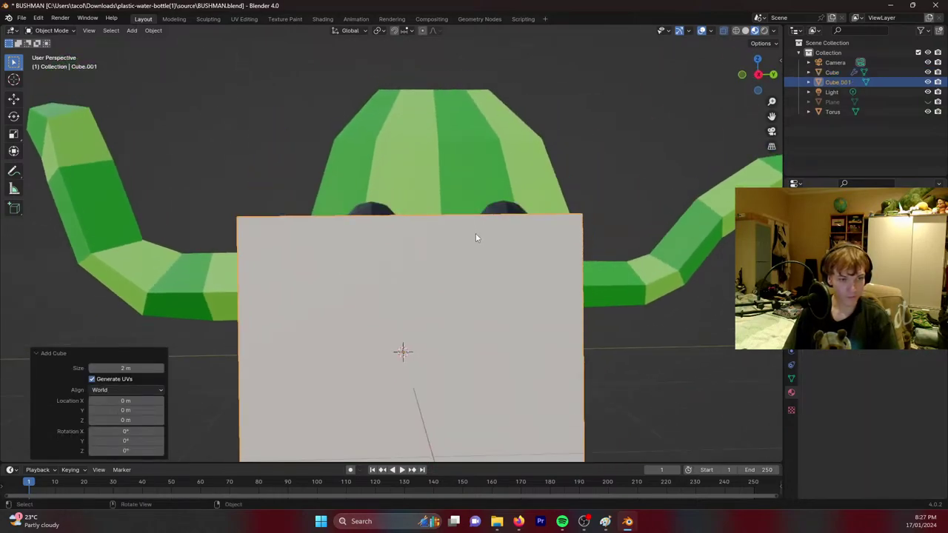
pyautogui.press('s')
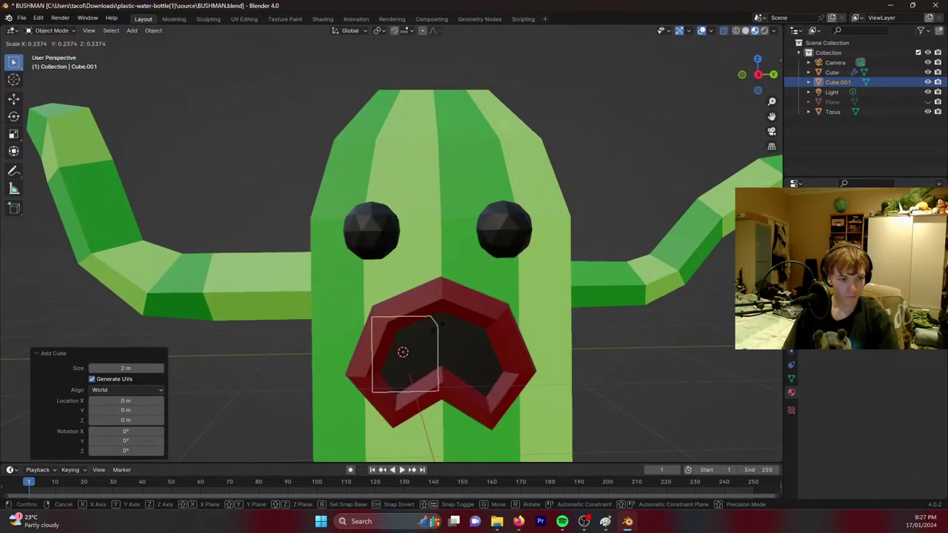
pyautogui.click(436, 333)
pyautogui.press('g')
pyautogui.press('x')
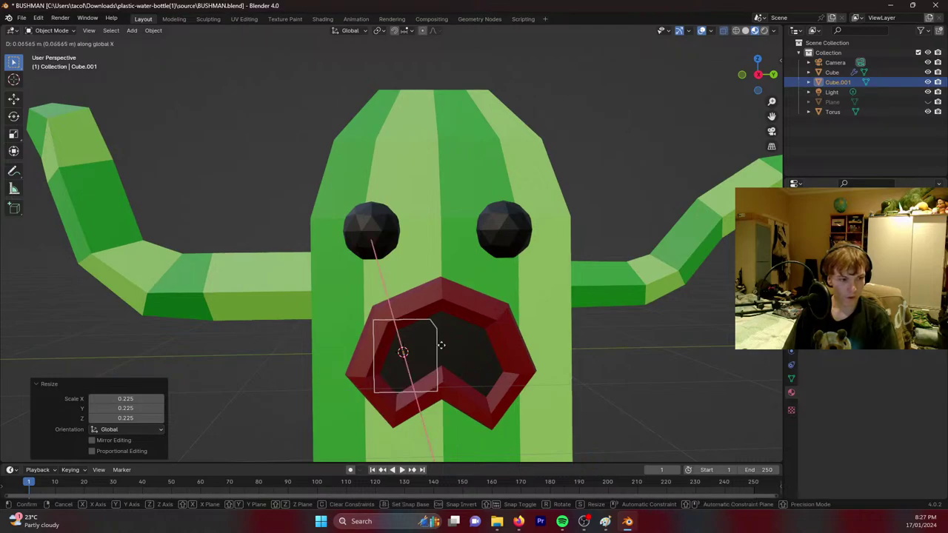
pyautogui.click(440, 386)
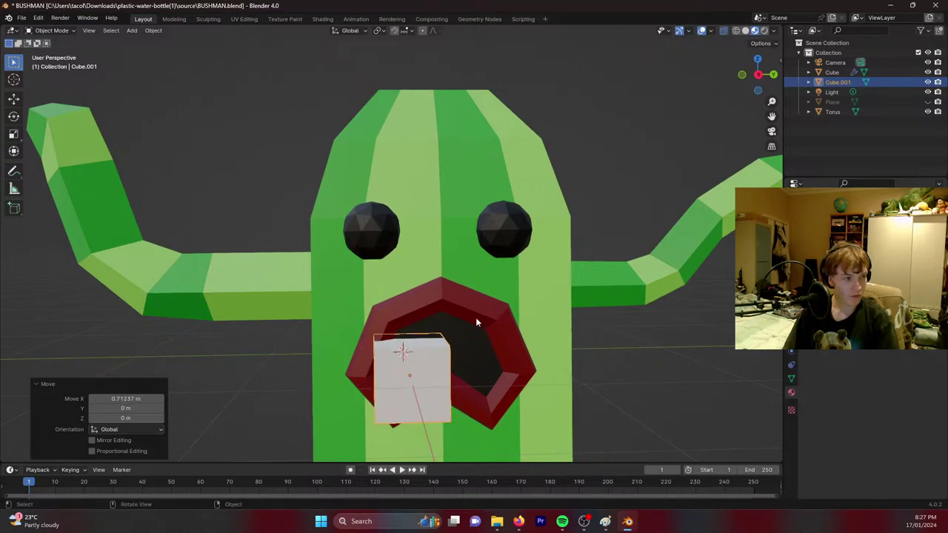
# Flatten the cube on Z, tilt it around X and place it above the left eye.
pyautogui.moveTo(476, 322); pyautogui.dragTo(469, 324, button='middle')
pyautogui.press('s')
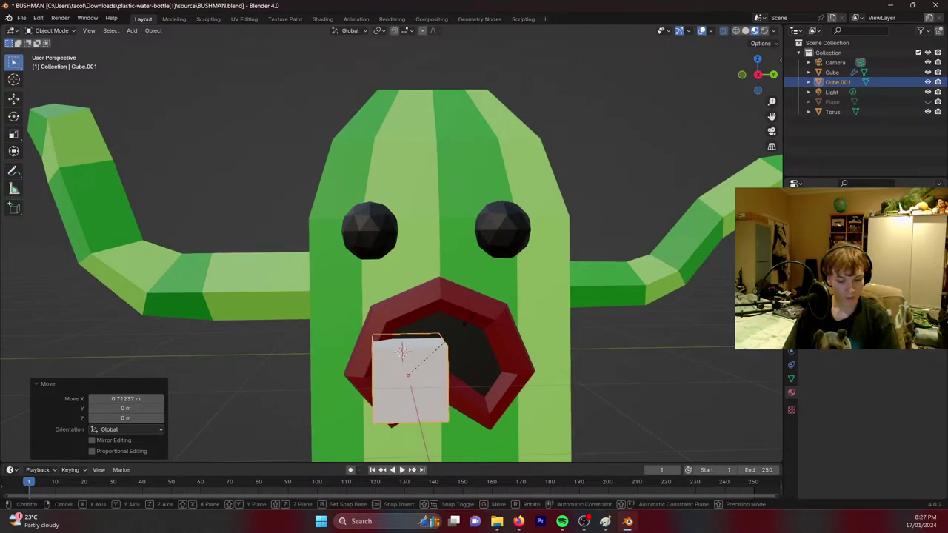
pyautogui.press('z')
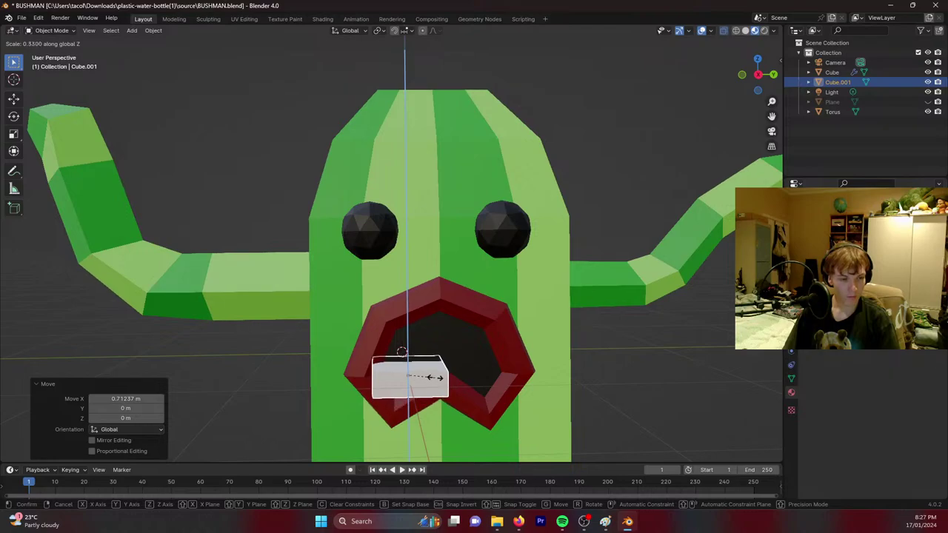
pyautogui.click(426, 376)
pyautogui.press('r')
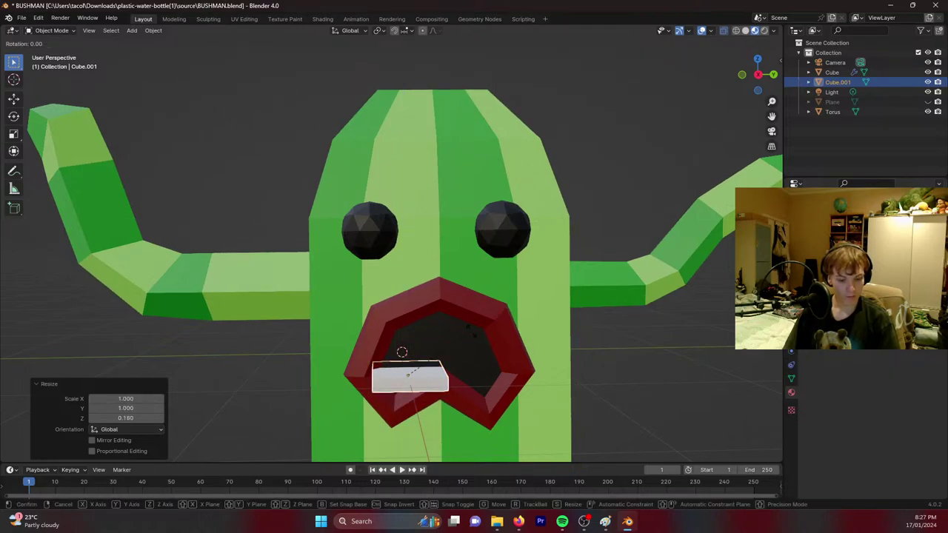
pyautogui.press('x')
pyautogui.click(502, 363)
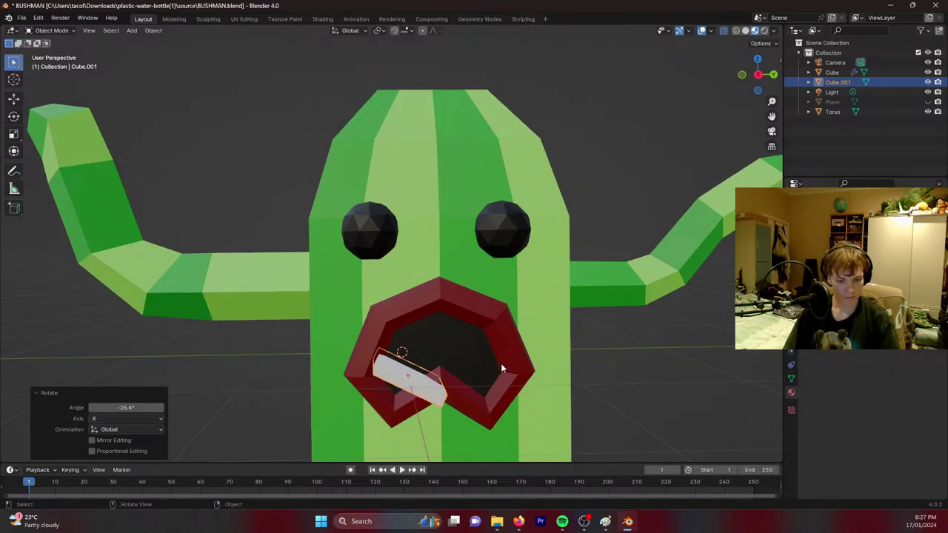
pyautogui.press('g')
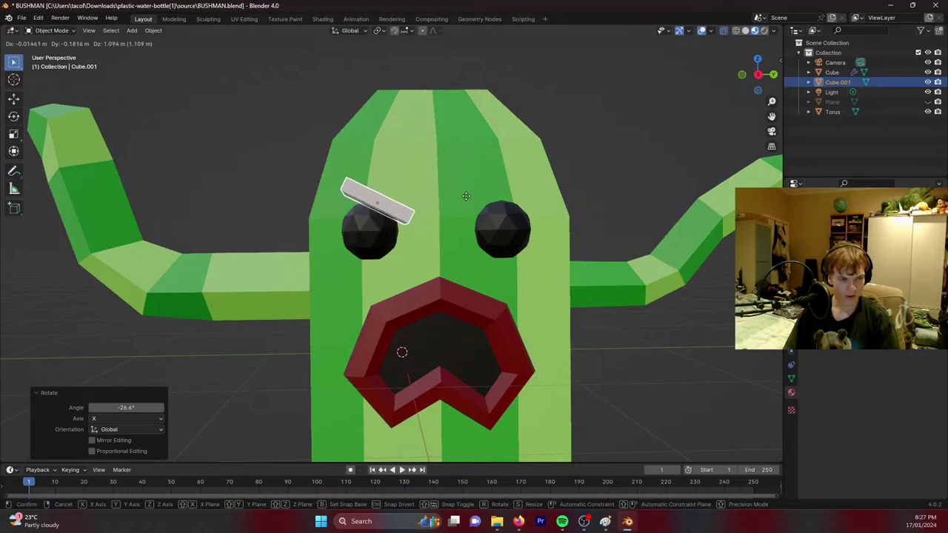
pyautogui.click(475, 207)
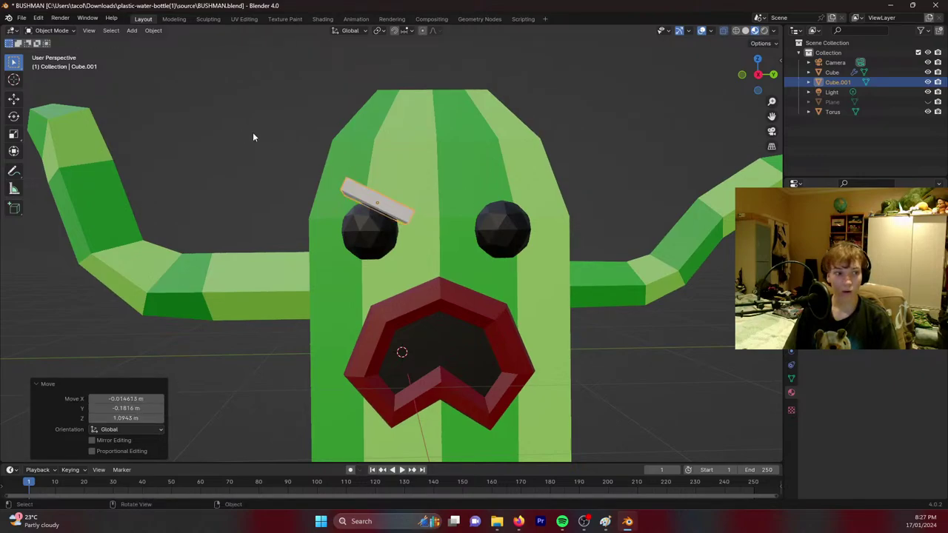
# Give the eyebrow the black material and duplicate it for the right eye.
pyautogui.click(859, 255)
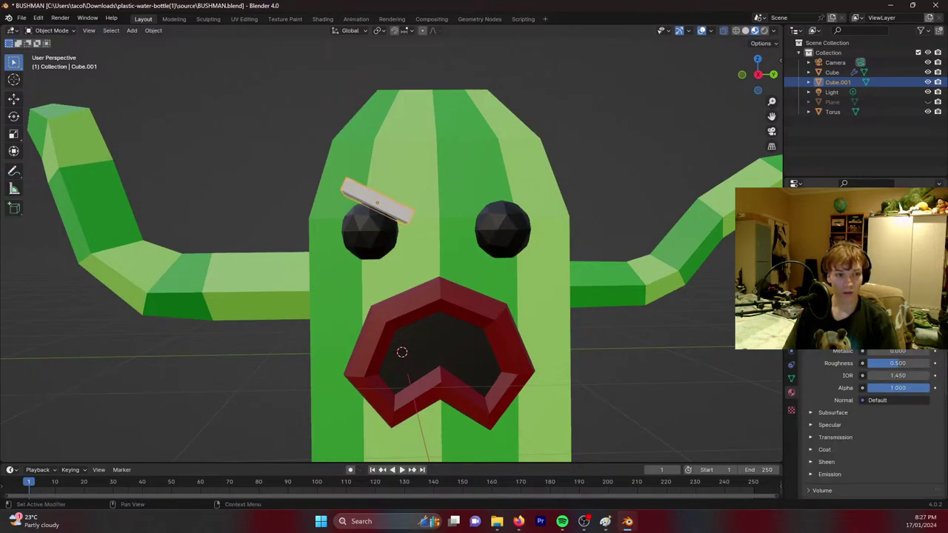
pyautogui.hotkey('alt', 'a')
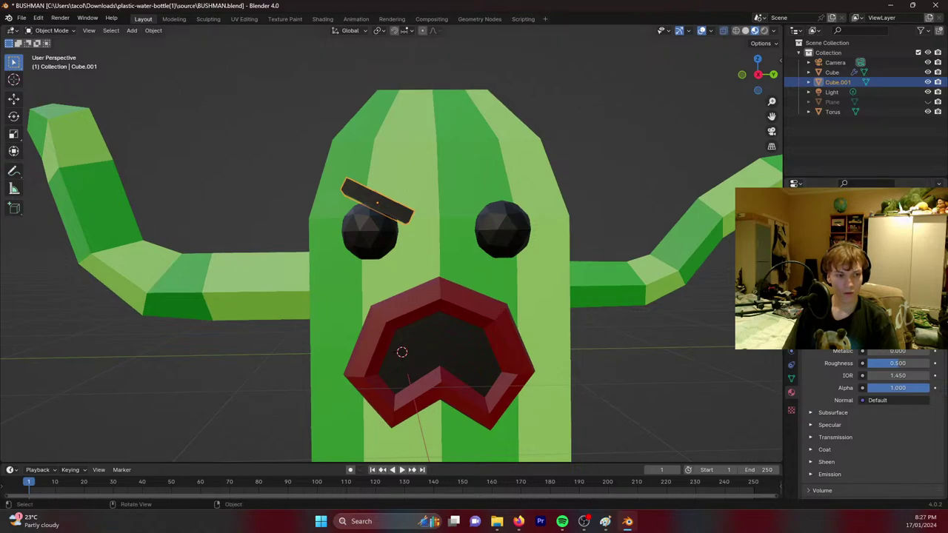
pyautogui.click(363, 196)
pyautogui.press('g')
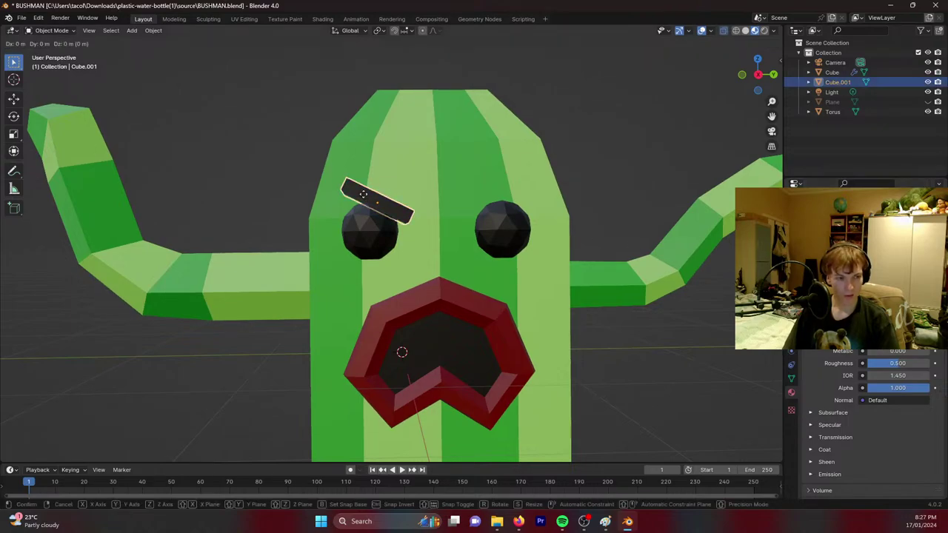
pyautogui.click(364, 195)
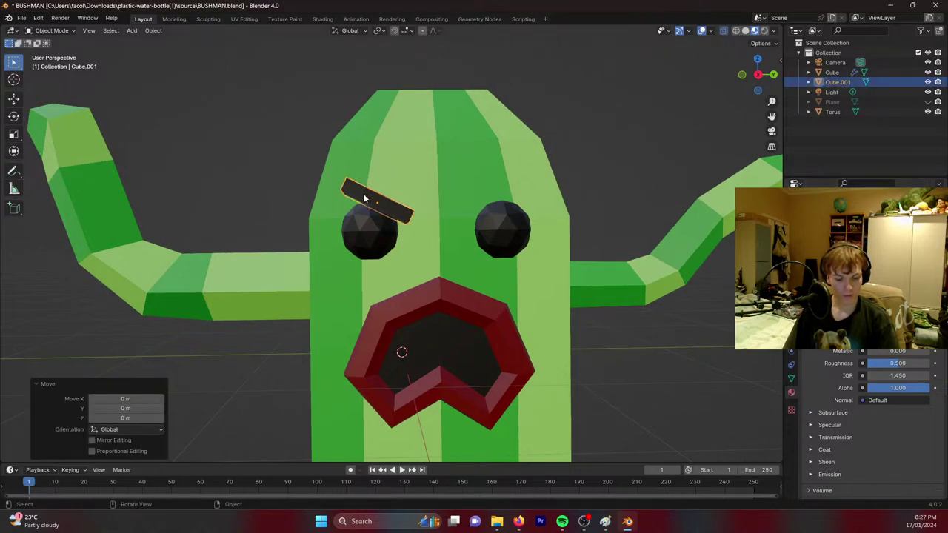
pyautogui.hotkey('shift', 'd')
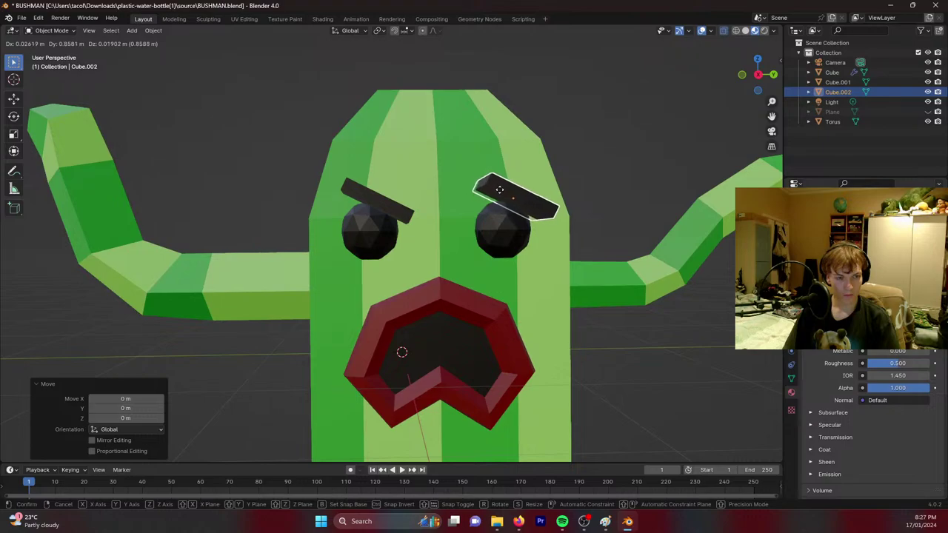
# Rotate the duplicated eyebrow 125° and place it above the right eye.
pyautogui.click(499, 190)
pyautogui.press('r')
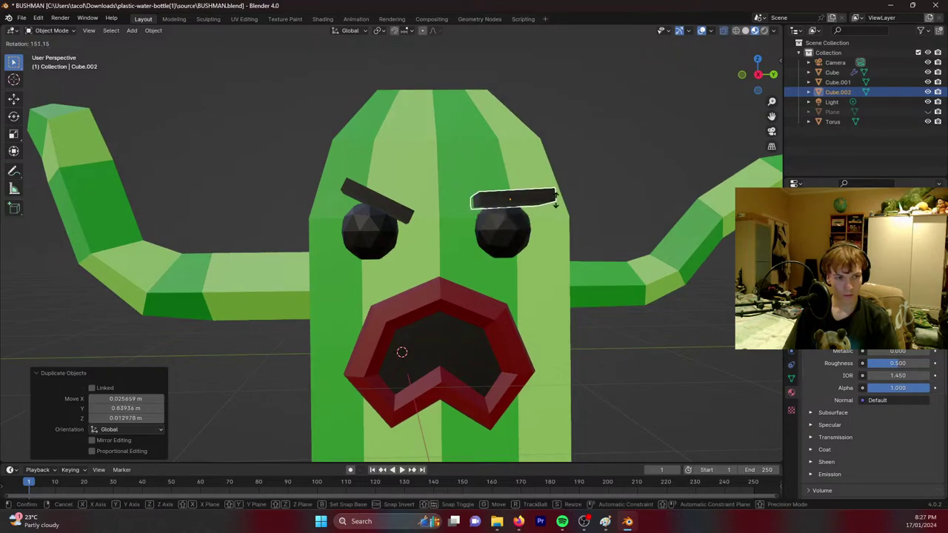
pyautogui.click(549, 182)
pyautogui.press('g')
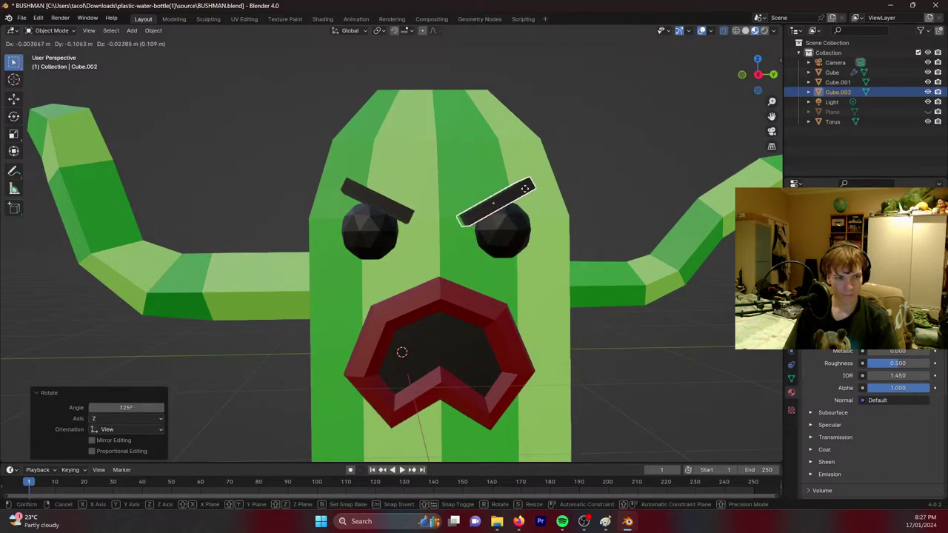
pyautogui.click(530, 191)
# Shift both eyebrows together along X, then save BUSHMAN.blend.
pyautogui.scroll(2, 636, 198)
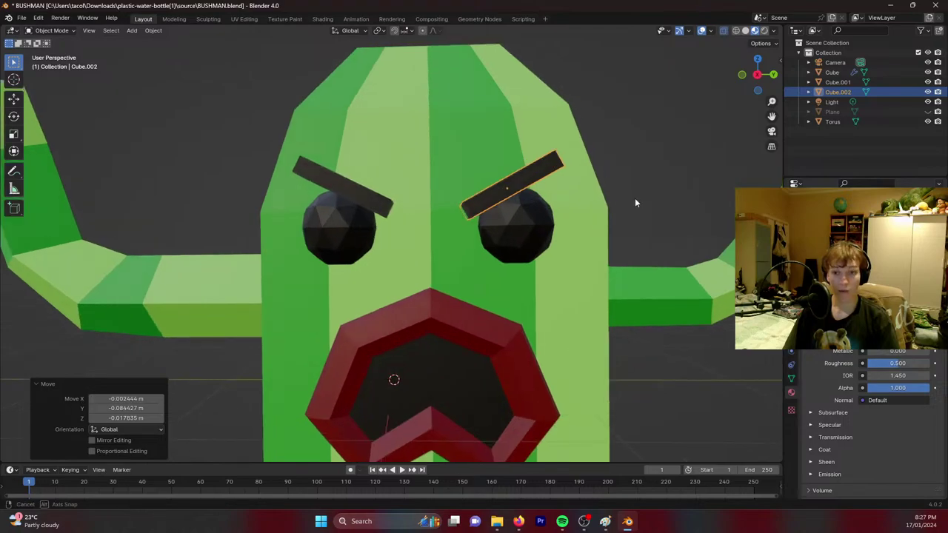
pyautogui.moveTo(634, 198); pyautogui.dragTo(250, 238, button='middle')
pyautogui.keyDown('shift'); pyautogui.click(194, 246); pyautogui.keyUp('shift')
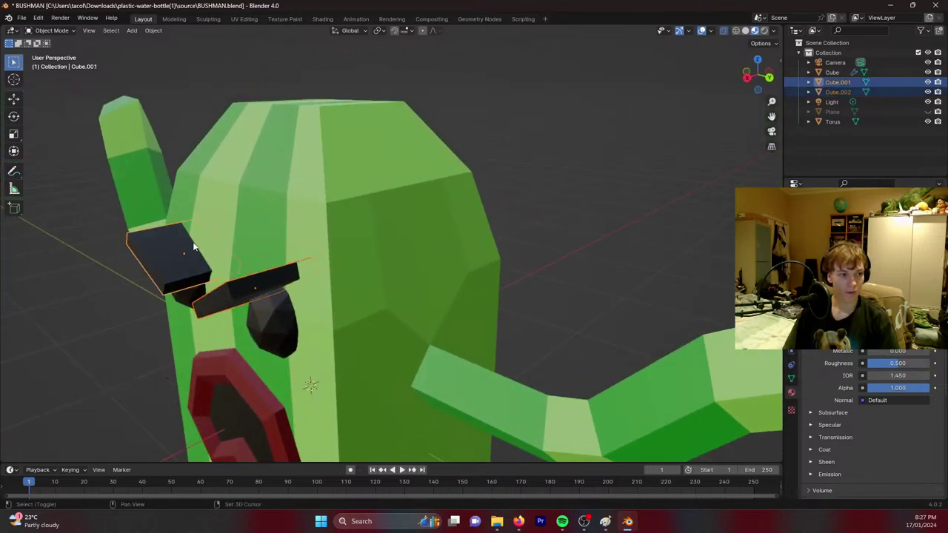
pyautogui.press('g')
pyautogui.press('x')
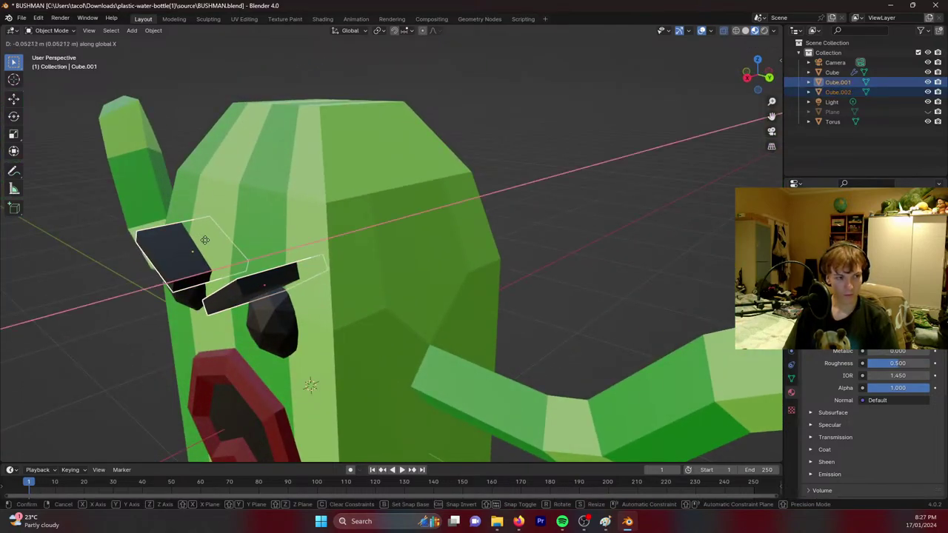
pyautogui.click(215, 239)
pyautogui.moveTo(215, 239); pyautogui.dragTo(367, 261, button='middle')
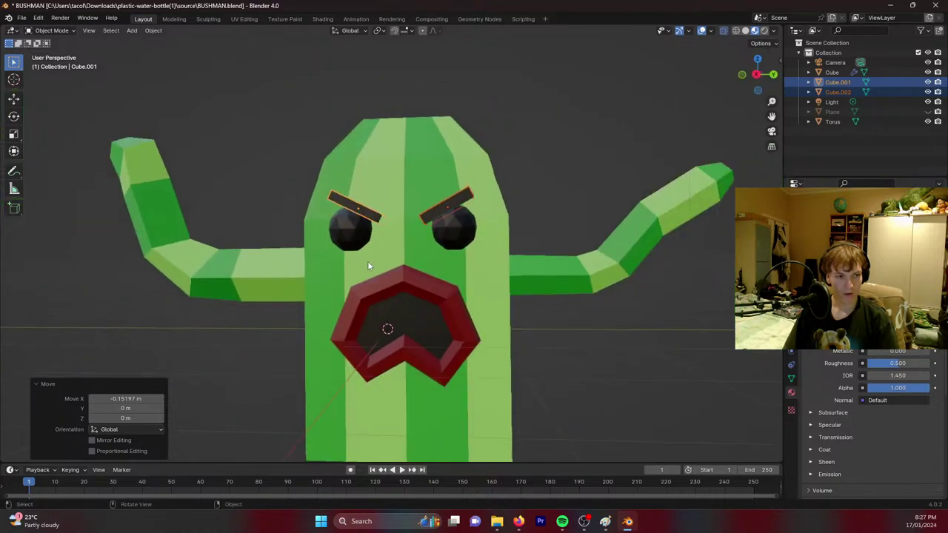
pyautogui.scroll(-2, 368, 265)
pyautogui.hotkey('ctrl', 's')
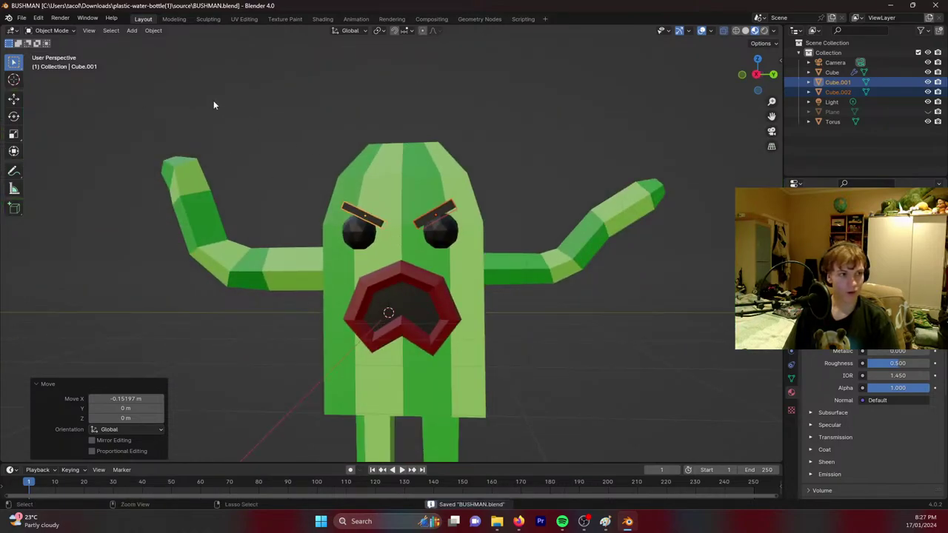
# Export the character from File > Export as a glTF 2.0 file.
pyautogui.click(22, 17)
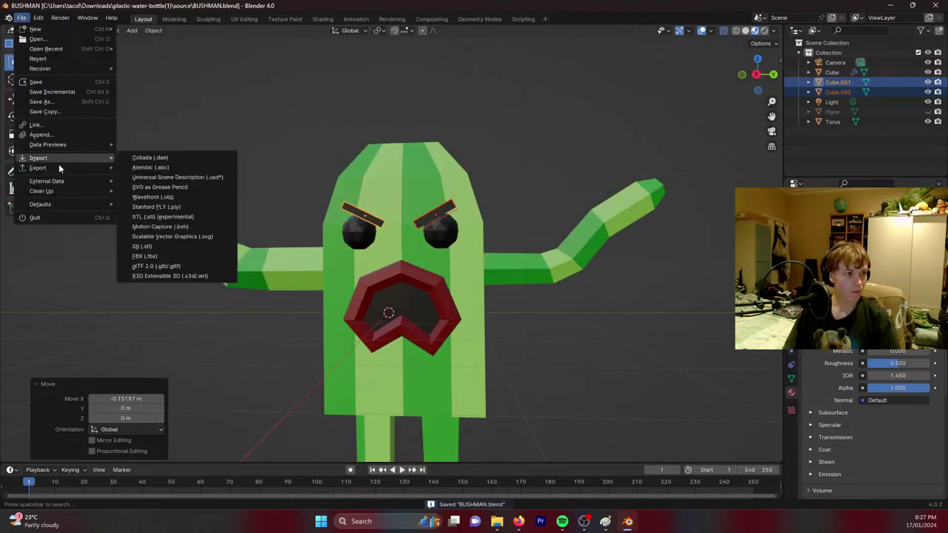
pyautogui.moveTo(61, 168)
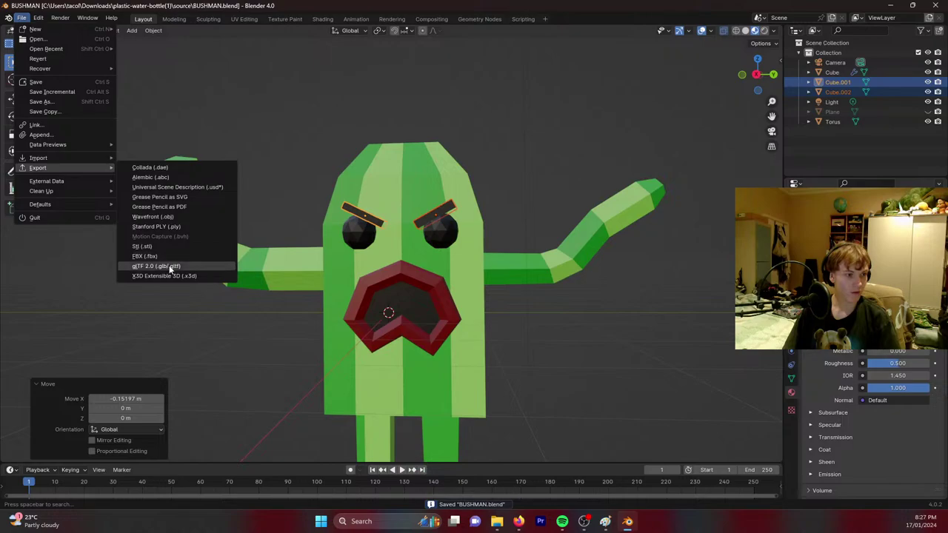
pyautogui.click(170, 268)
pyautogui.click(636, 400)
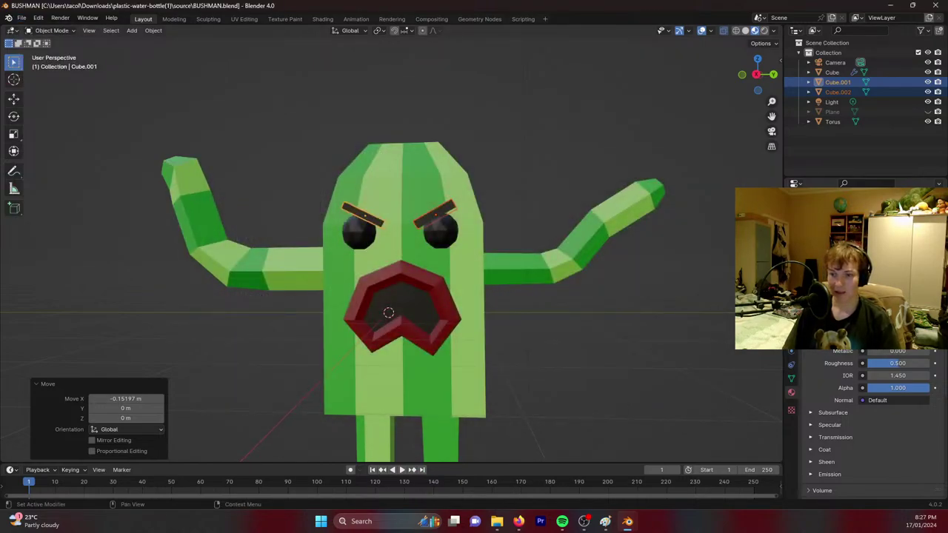
pyautogui.press('super')
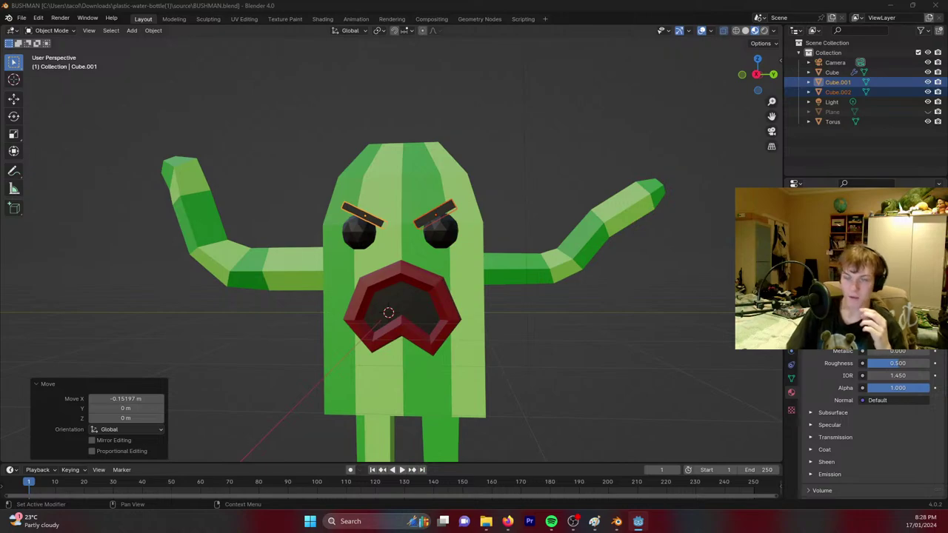
# Create the Godot project LawnMowerSimulator2024 in its own folder under GameDev and open it.
pyautogui.moveTo(947, 163); pyautogui.dragTo(317, 114)
pyautogui.click(697, 146)
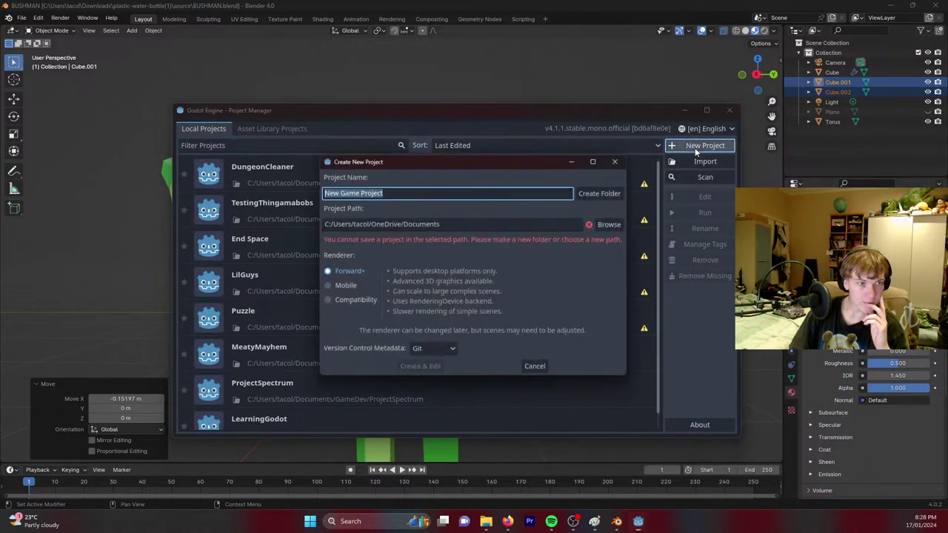
pyautogui.press('BackSpace')
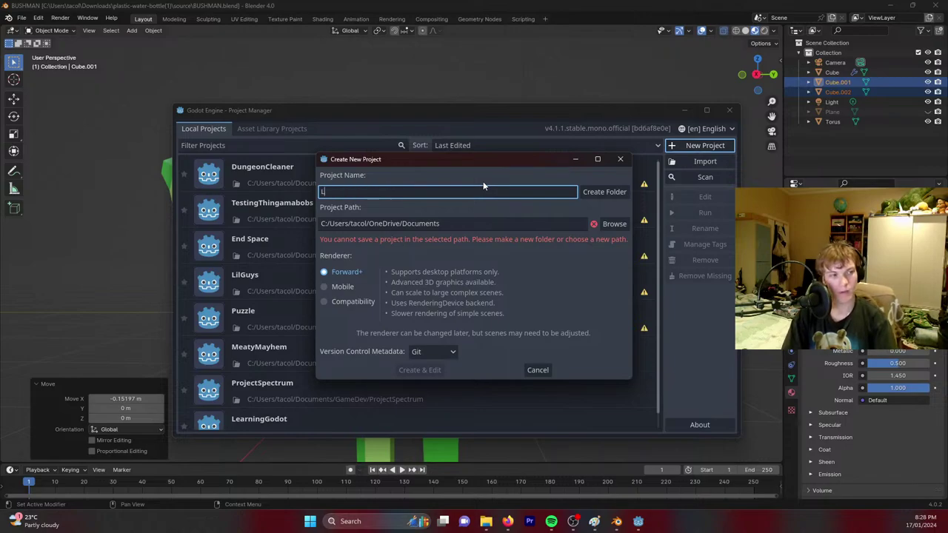
pyautogui.write('LawnMower')
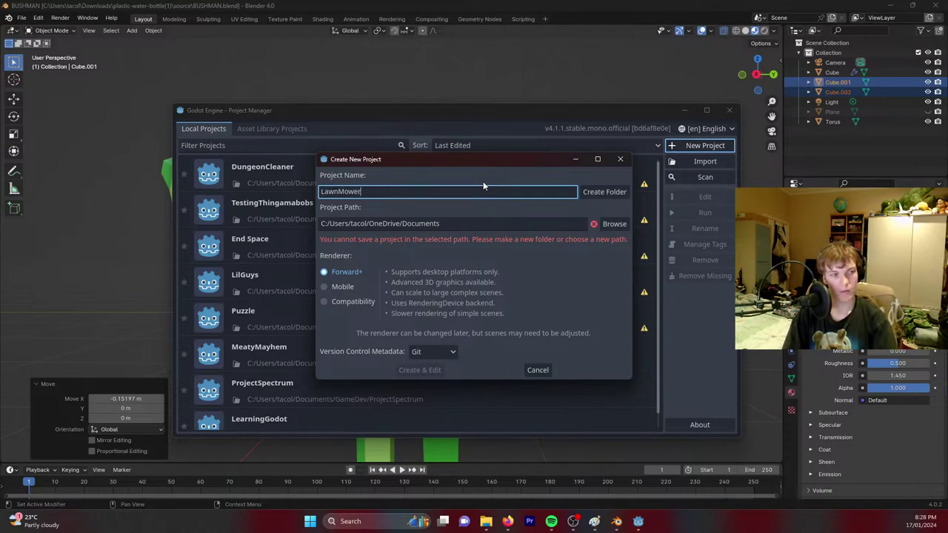
pyautogui.write('Simulato')
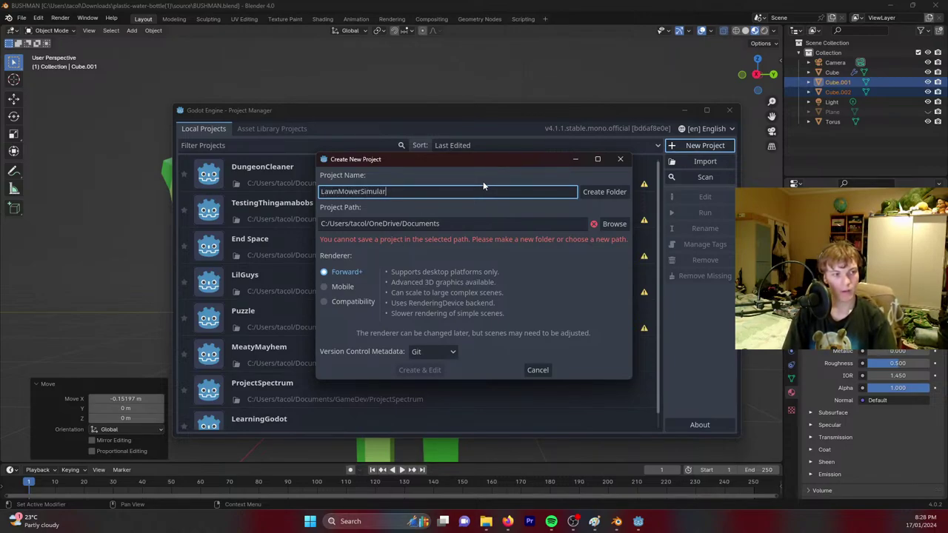
pyautogui.write('r2024')
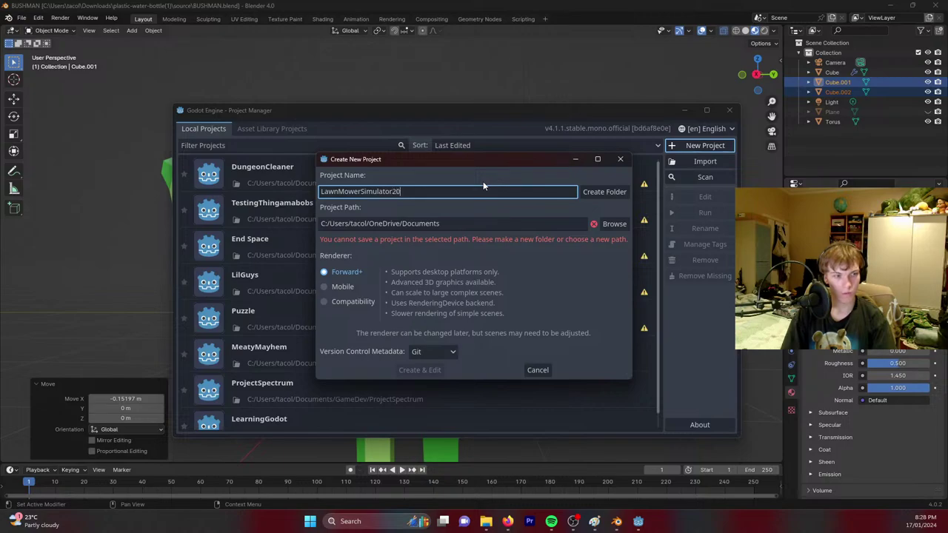
pyautogui.click(614, 224)
pyautogui.moveTo(473, 93); pyautogui.dragTo(947, 117)
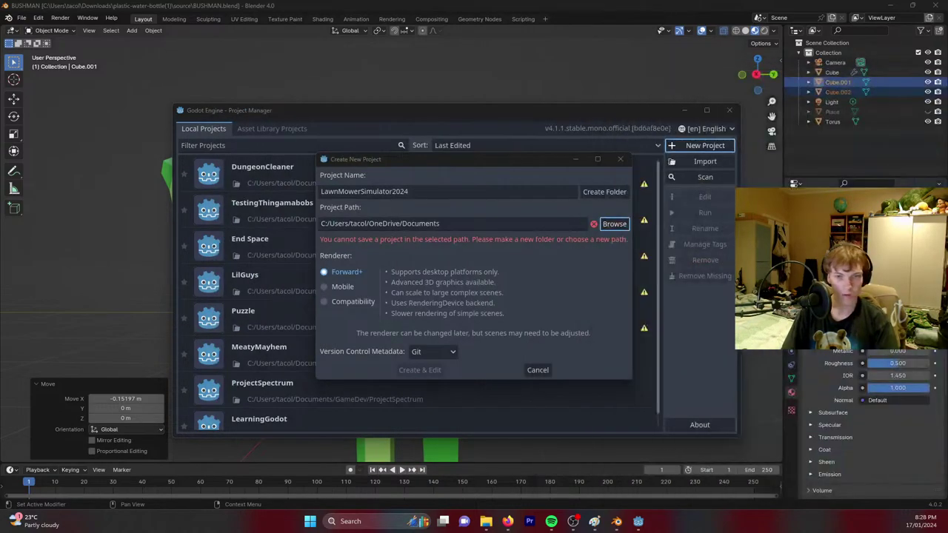
pyautogui.press('Return')
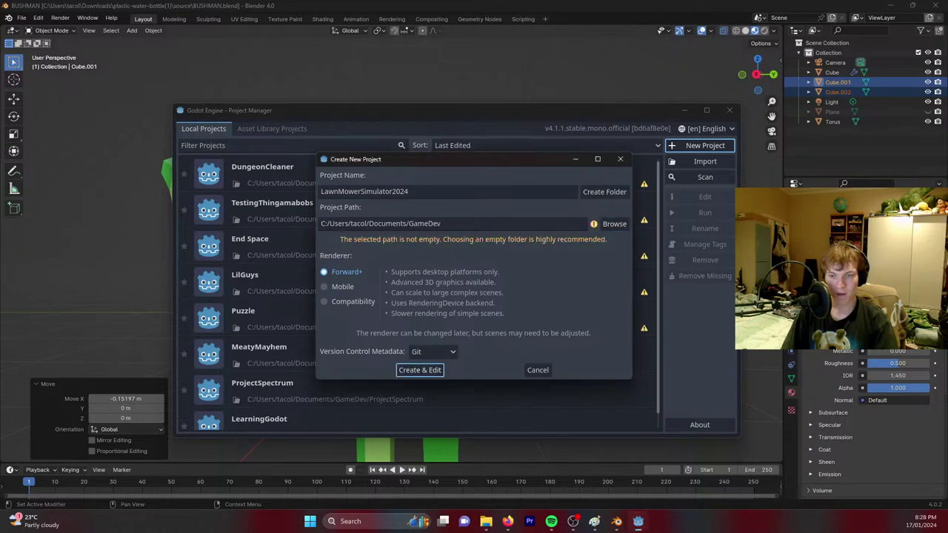
pyautogui.click(604, 192)
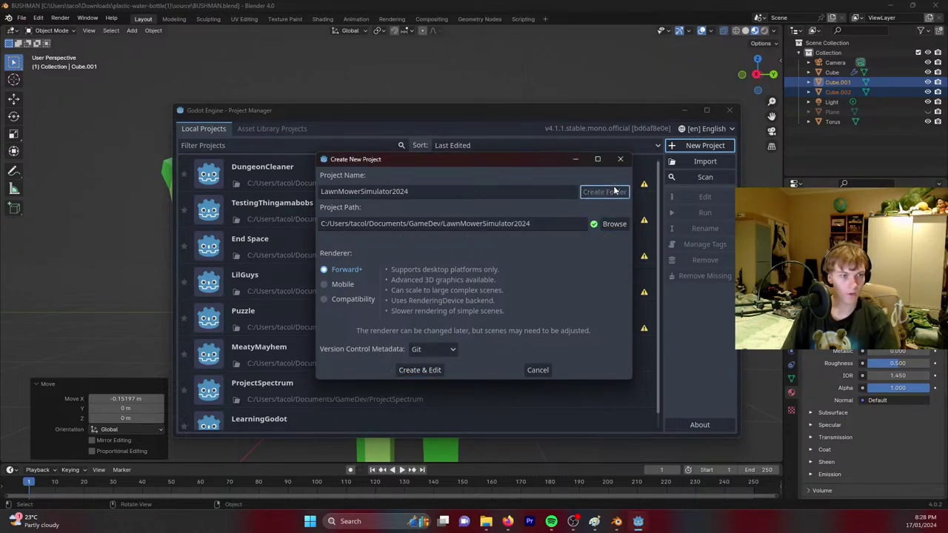
pyautogui.click(420, 370)
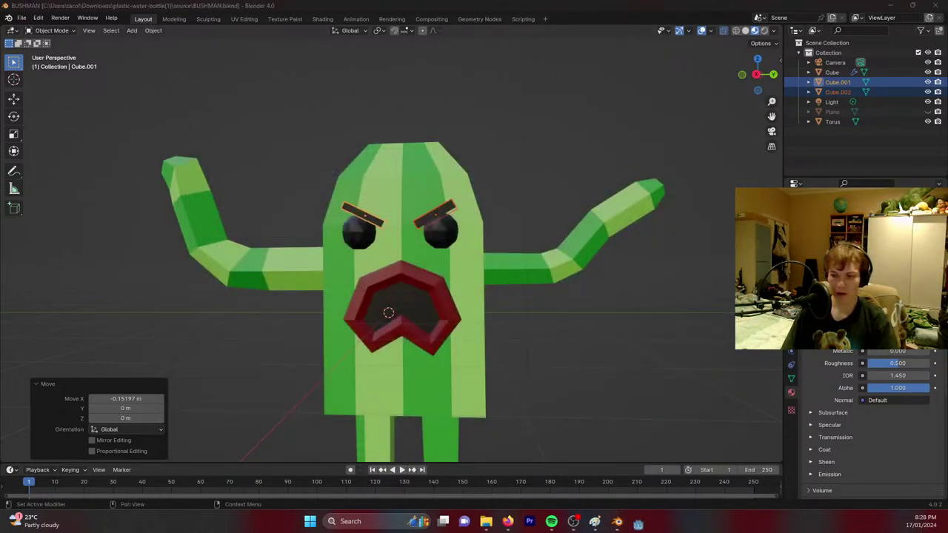
pyautogui.hotkey('alt', 'Tab')
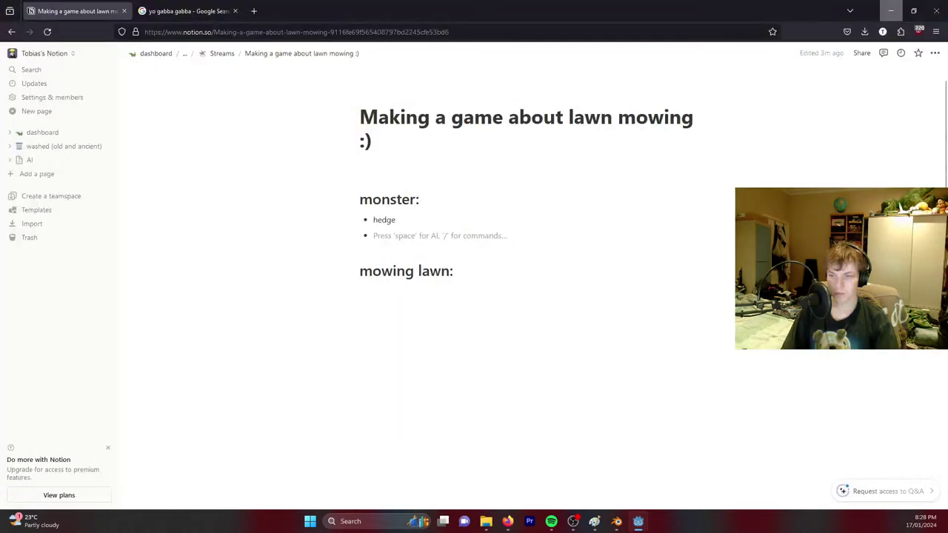
pyautogui.click(891, 11)
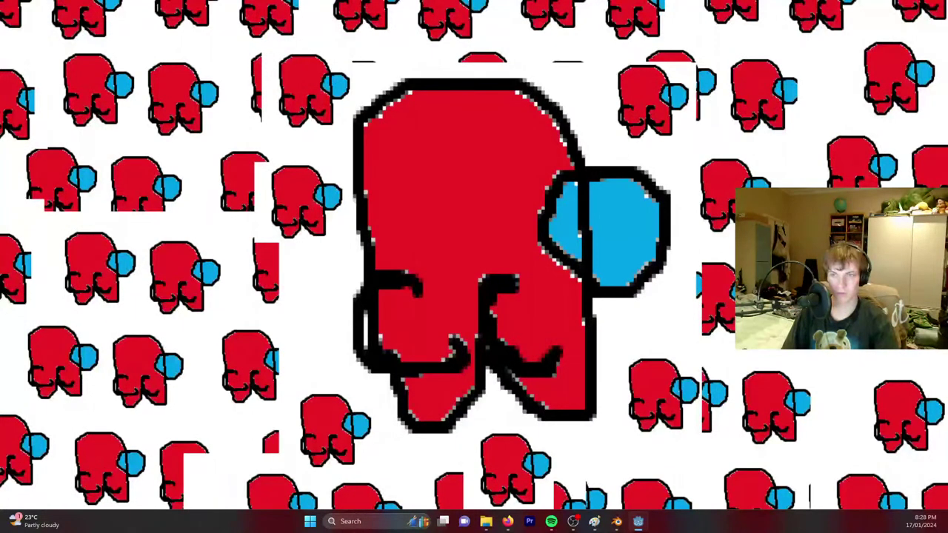
pyautogui.hotkey('alt', 'Tab')
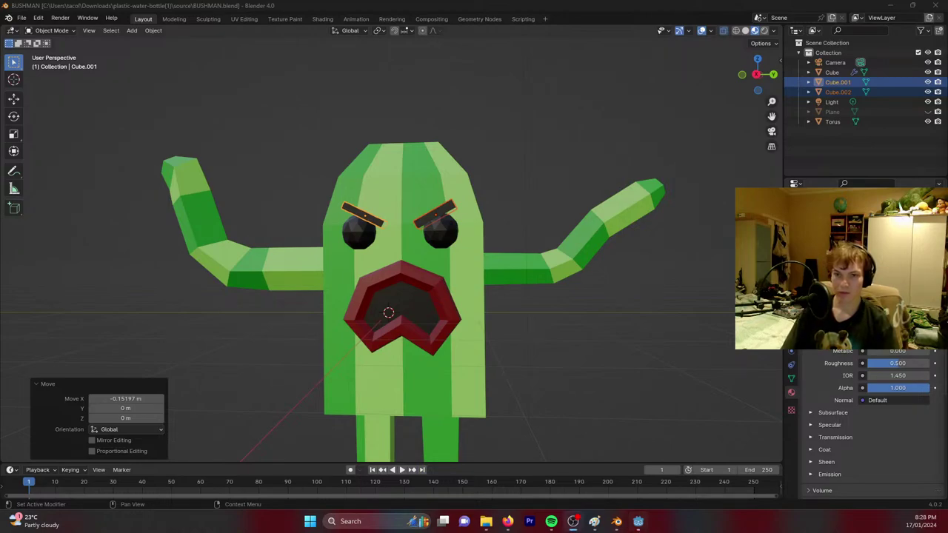
pyautogui.click(638, 522)
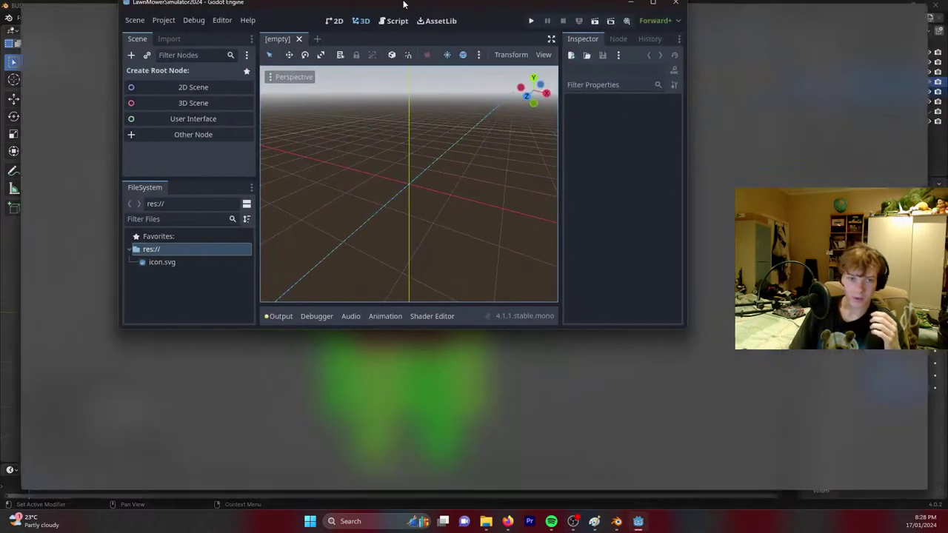
# Maximize the Godot editor window and briefly check the Twitch stream manager.
pyautogui.doubleClick(403, 5)
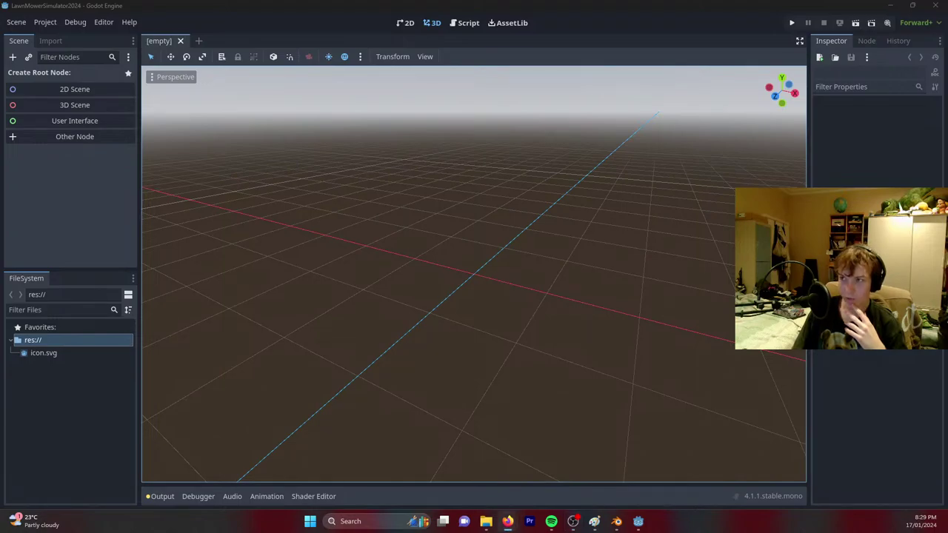
pyautogui.hotkey('alt', 'Tab')
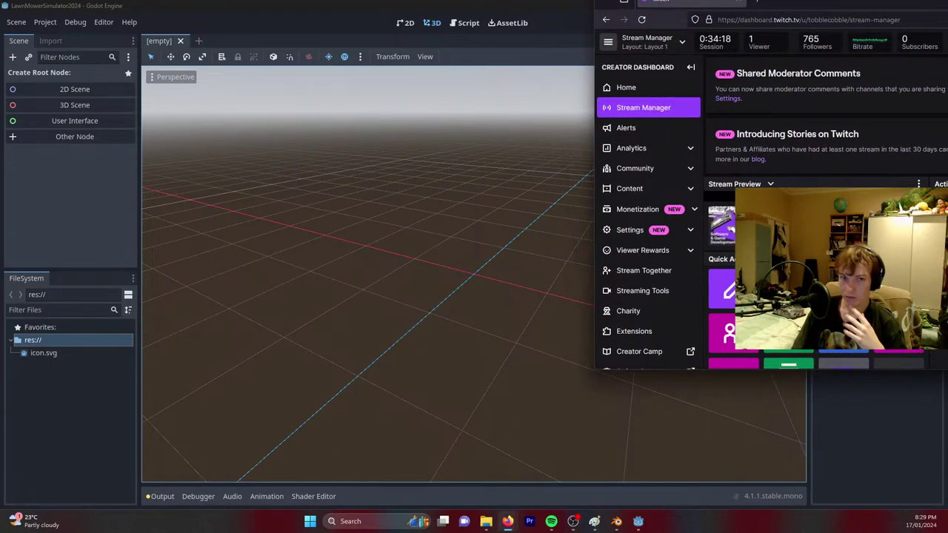
pyautogui.hotkey('alt', 'Tab')
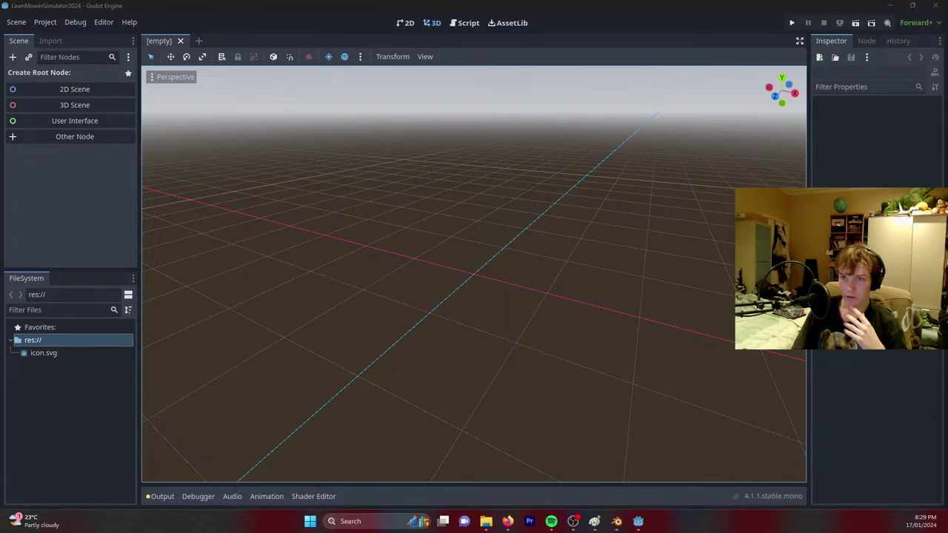
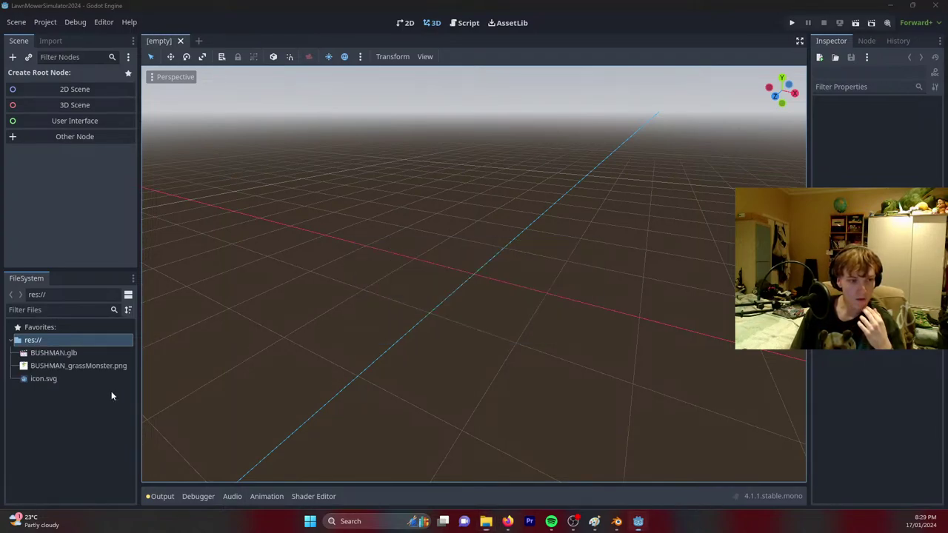
# Drop BUSHMAN.glb into the empty 3D scene and open it as a New Inherited scene.
pyautogui.moveTo(53, 352); pyautogui.dragTo(448, 243)
pyautogui.moveTo(505, 199); pyautogui.dragTo(506, 200, button='middle')
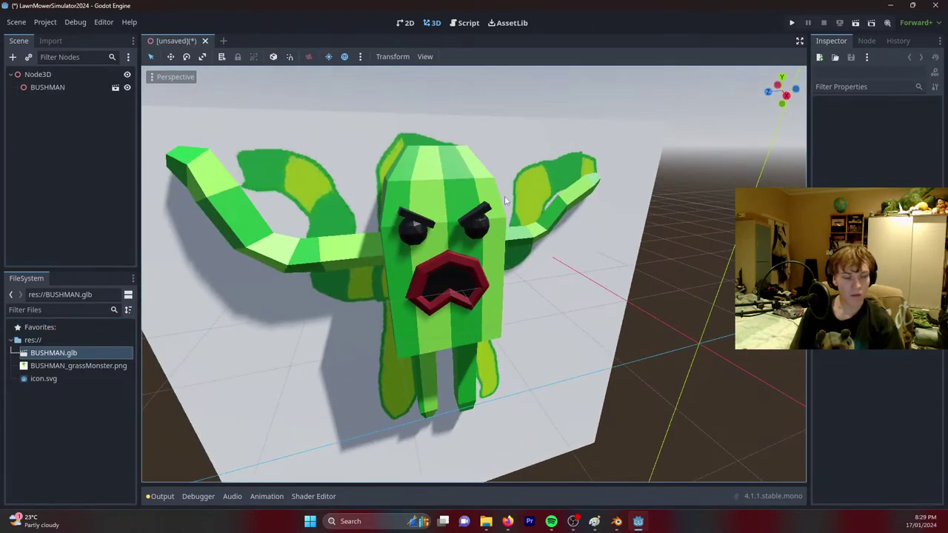
pyautogui.click(115, 87)
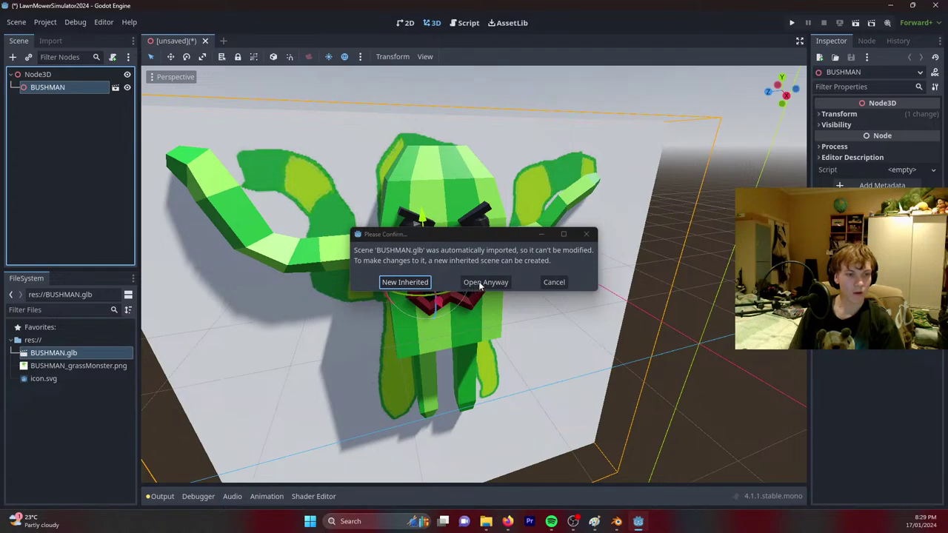
pyautogui.click(401, 282)
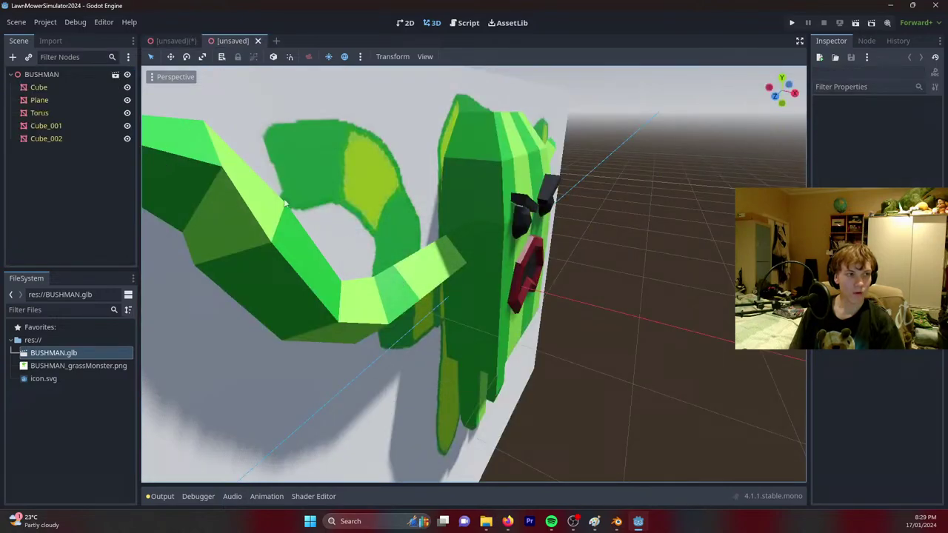
# Try deleting the Plane part, which the inherited scene blocks, then inspect Cube, BUSHMAN and Plane.
pyautogui.click(39, 100)
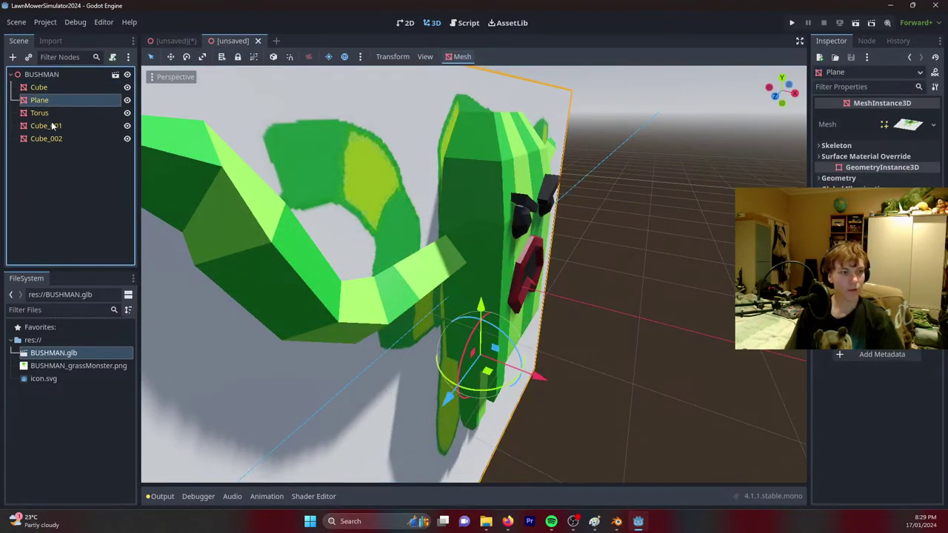
pyautogui.press('Delete')
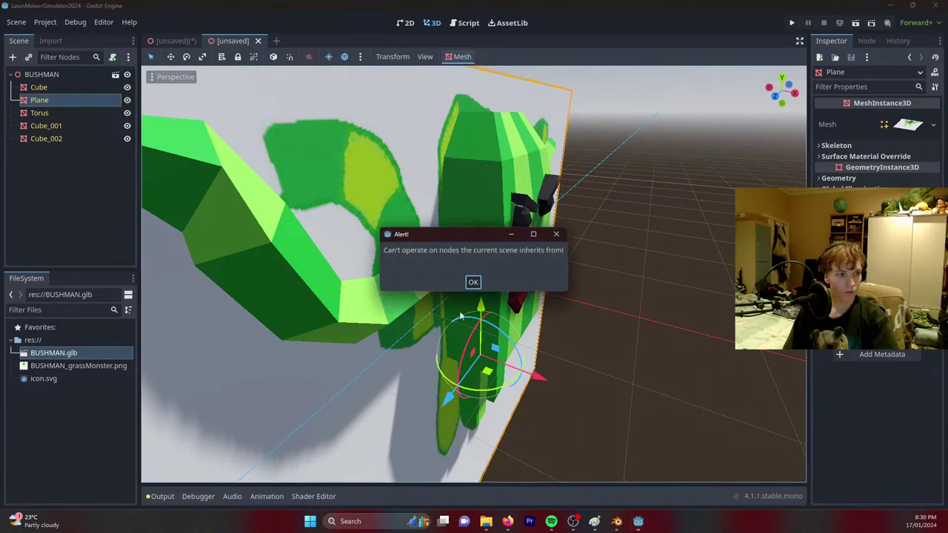
pyautogui.click(476, 282)
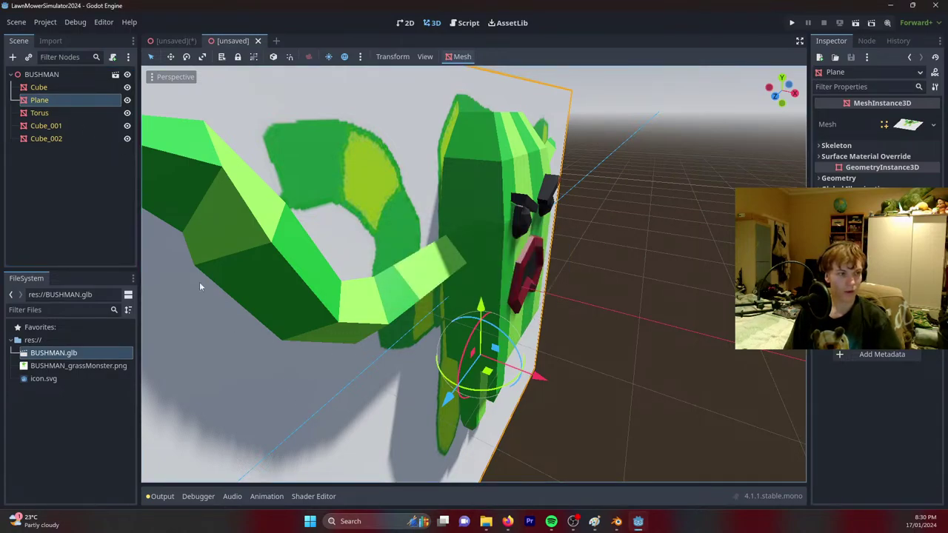
pyautogui.click(39, 86)
pyautogui.click(44, 75)
pyautogui.click(39, 100)
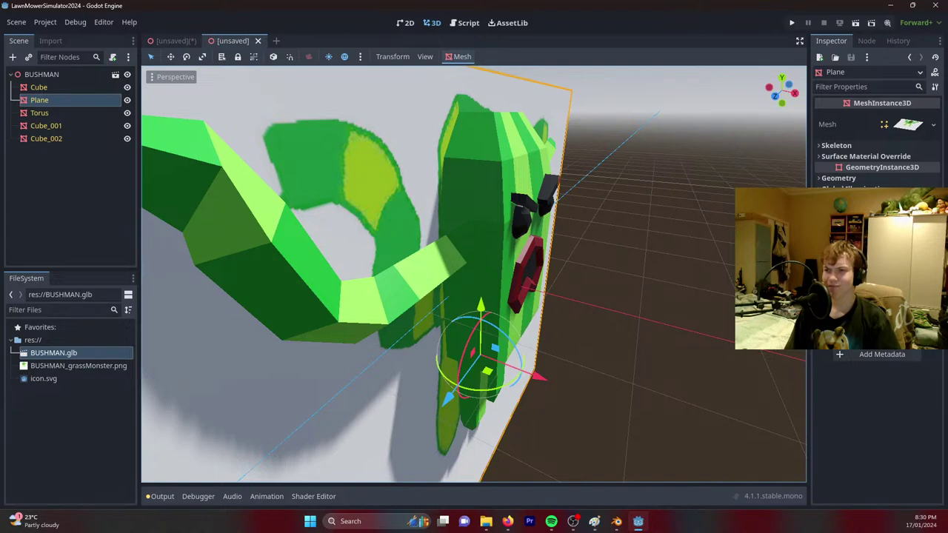
pyautogui.hotkey('alt', 'Tab')
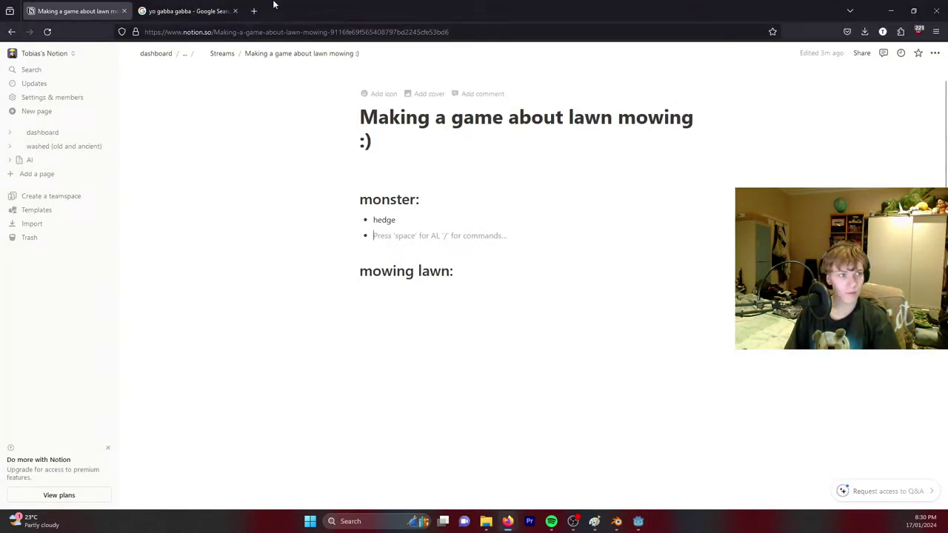
# Search 'mixamo' in a new browser tab and open the official Mixamo website.
pyautogui.click(256, 10)
pyautogui.write('mixamo')
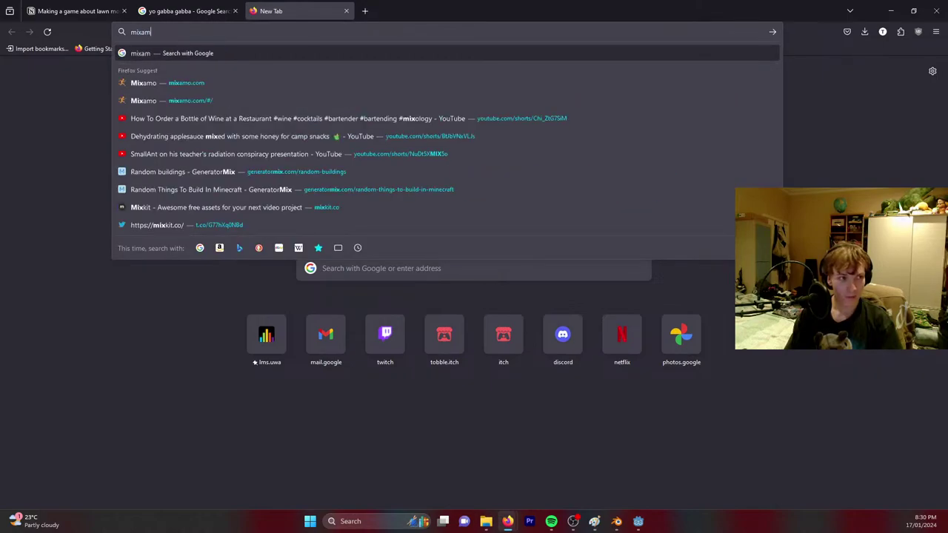
pyautogui.press('Return')
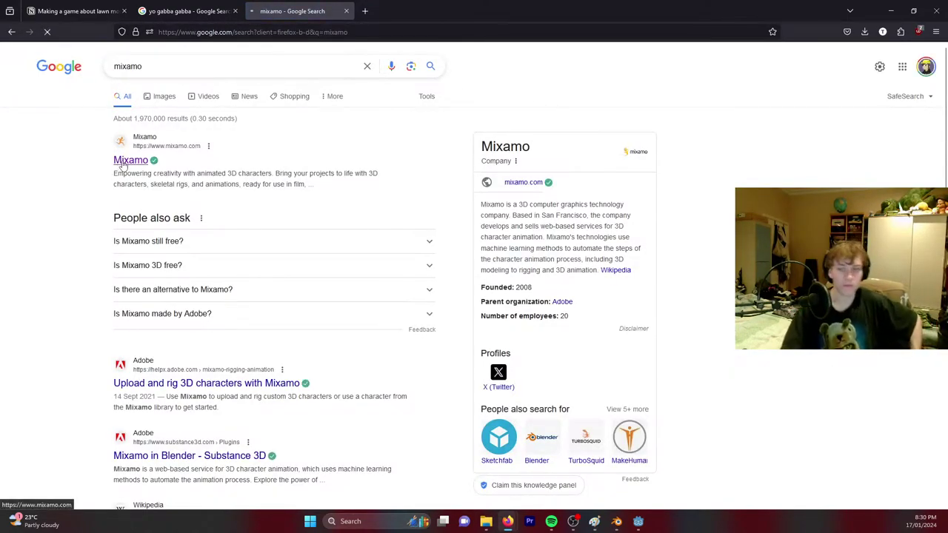
pyautogui.click(127, 161)
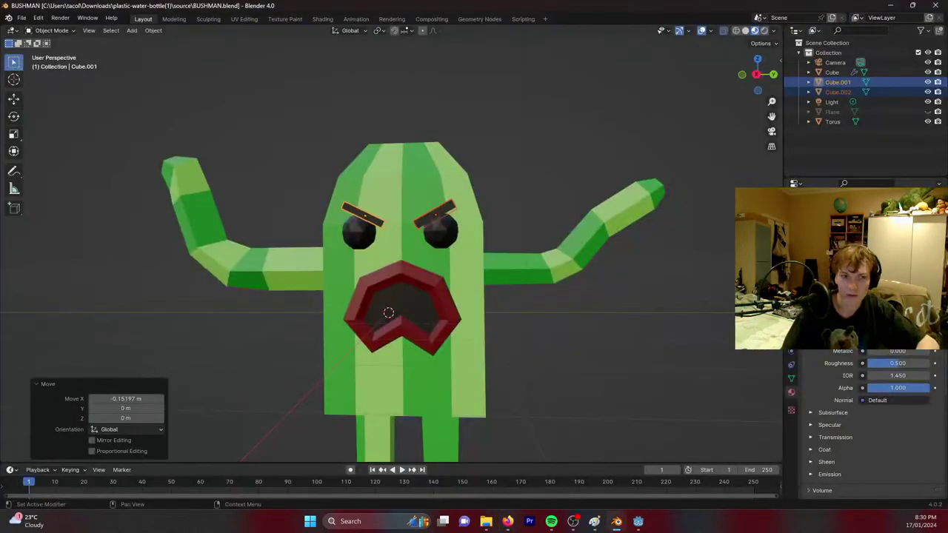
pyautogui.click(834, 111)
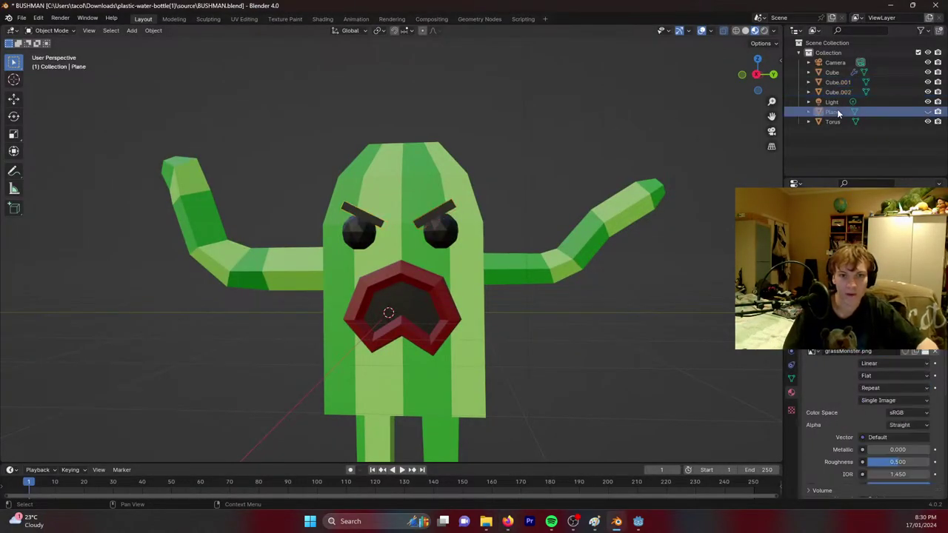
# Delete the Plane object and export the model as glTF 2.0 over BUSHMAN.glb.
pyautogui.press('Delete')
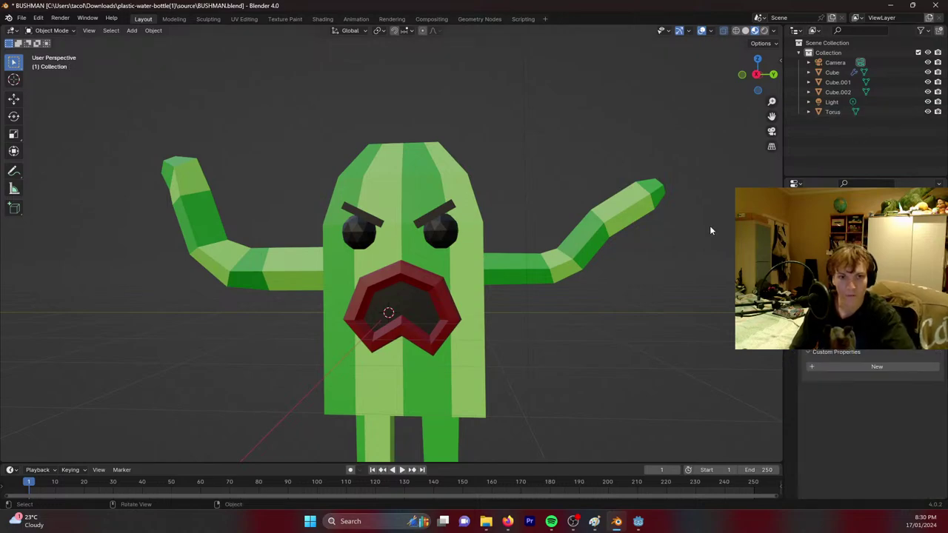
pyautogui.click(22, 18)
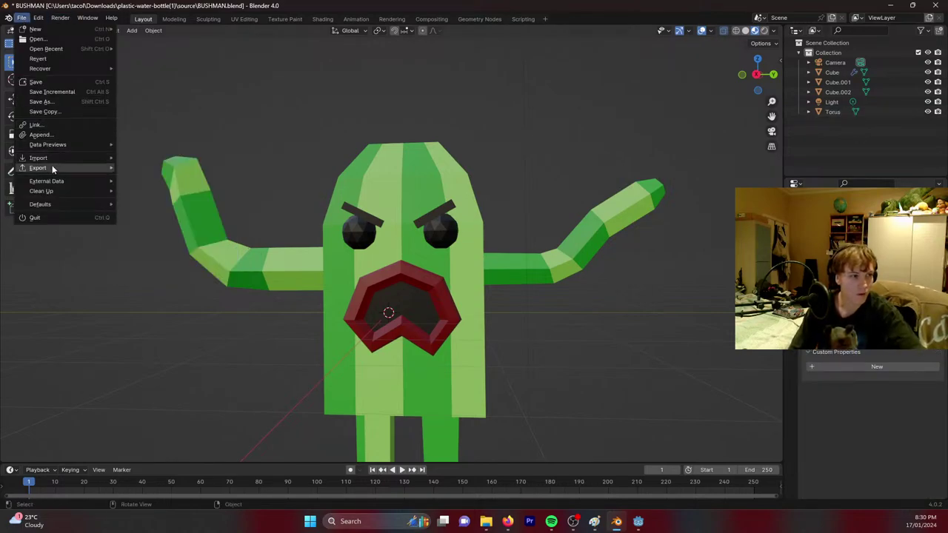
pyautogui.moveTo(52, 168)
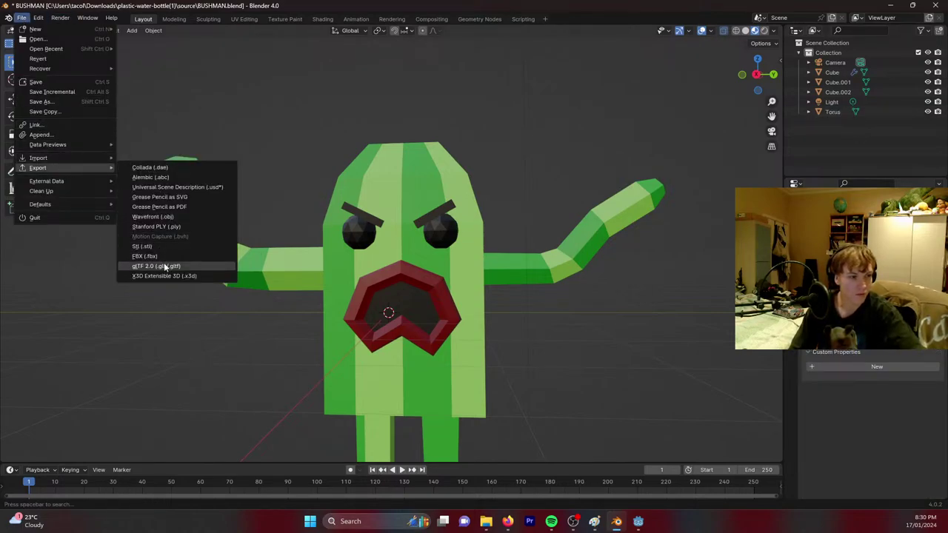
pyautogui.click(156, 266)
pyautogui.click(375, 151)
pyautogui.click(631, 400)
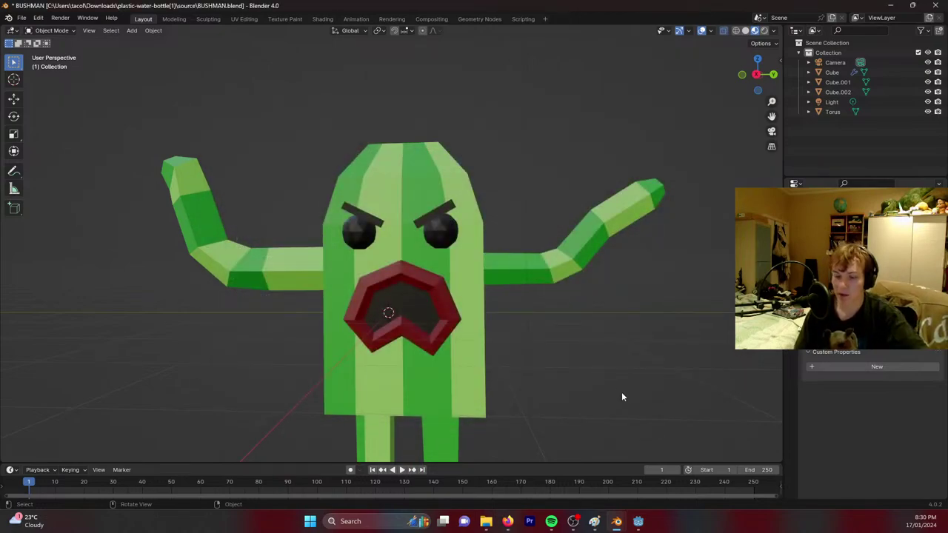
# Bring the Mixamo page back and start logging in.
pyautogui.moveTo(504, 525)
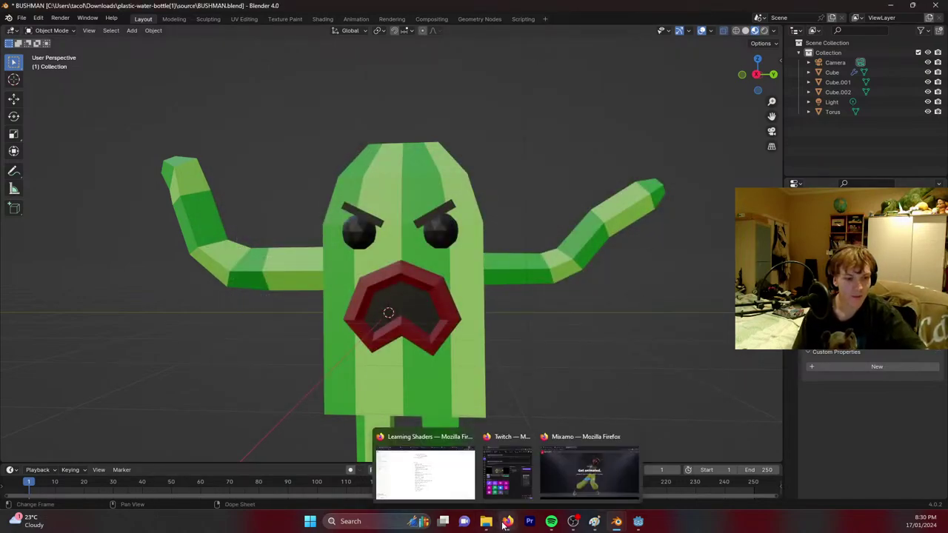
pyautogui.click(589, 470)
pyautogui.click(514, 319)
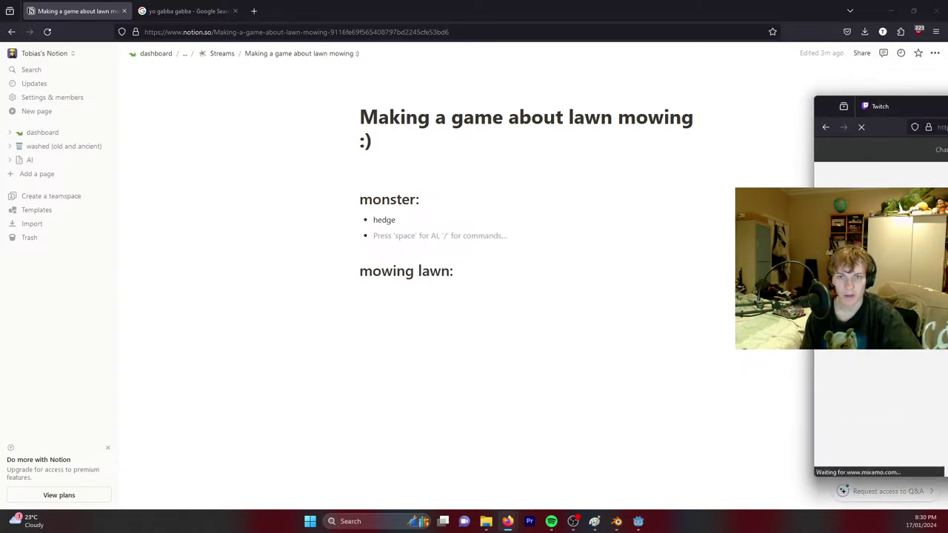
# Upload the character file to Mixamo, read the Auto-Rigger skeleton-mapping error, and close it.
pyautogui.moveTo(947, 45); pyautogui.dragTo(944, 87)
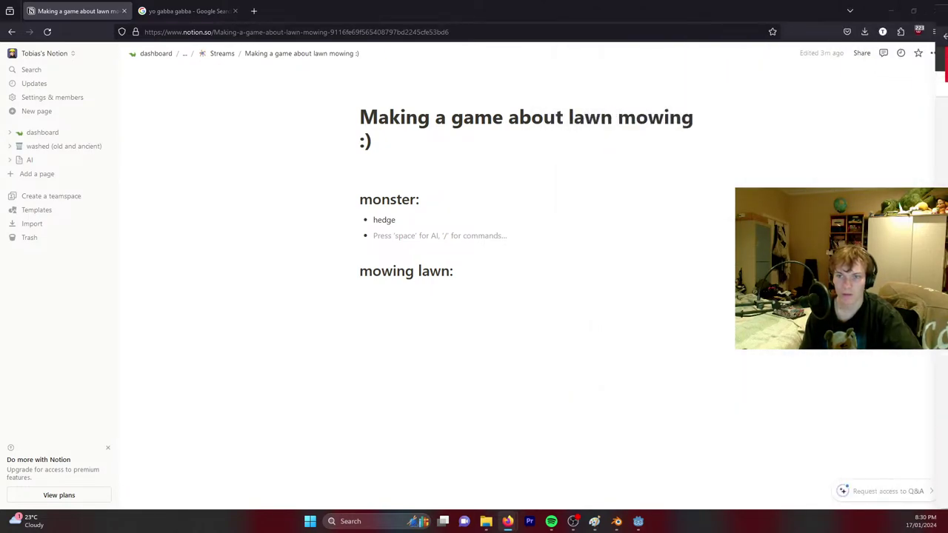
pyautogui.moveTo(371, 35); pyautogui.dragTo(296, 10)
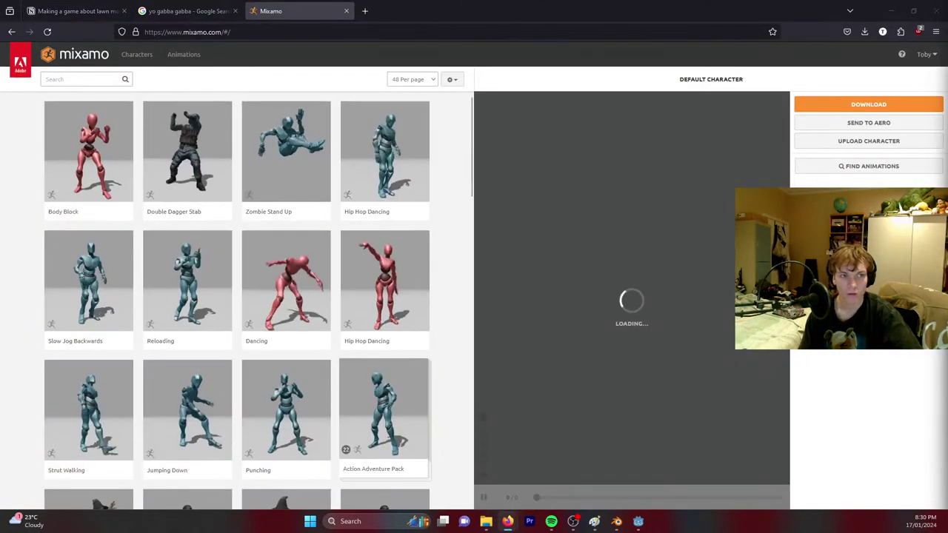
pyautogui.click(879, 140)
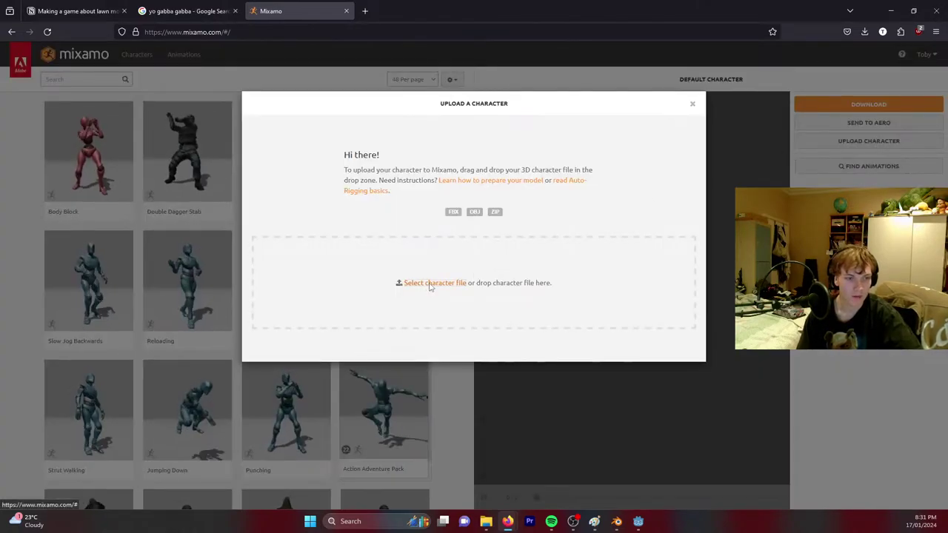
pyautogui.click(501, 267)
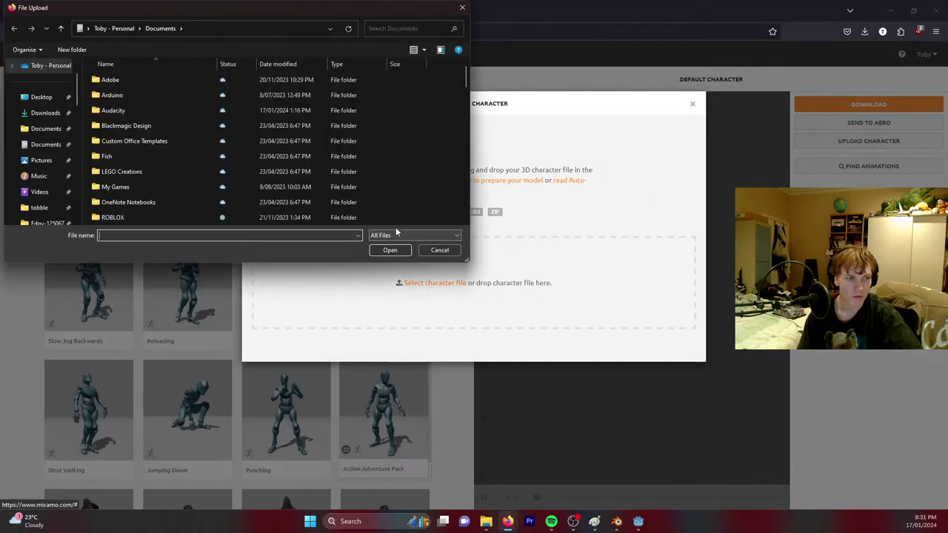
pyautogui.press('super+shift+Right')
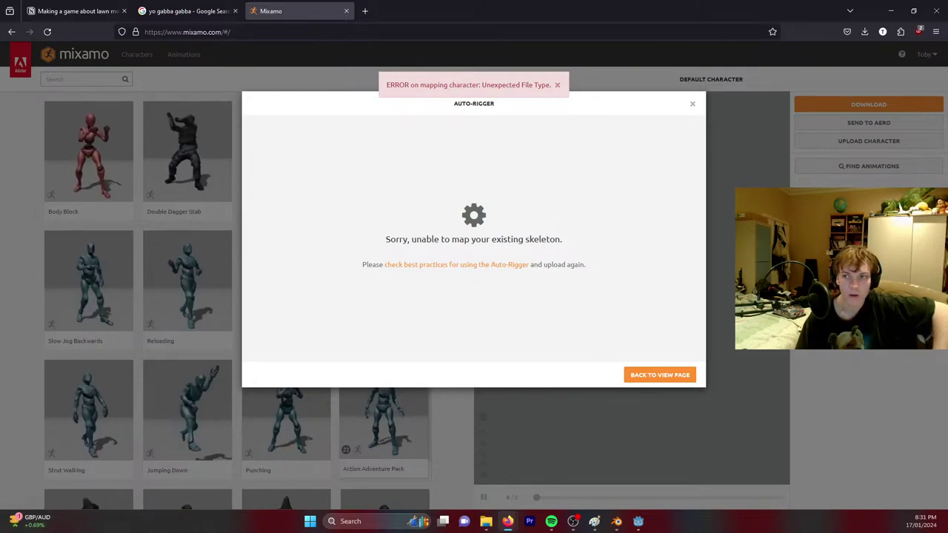
pyautogui.click(408, 267)
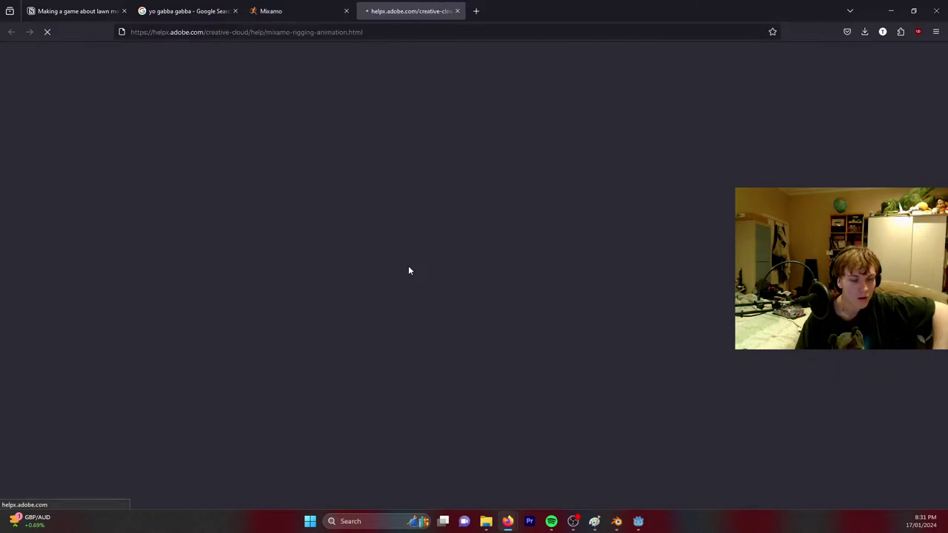
pyautogui.click(276, 6)
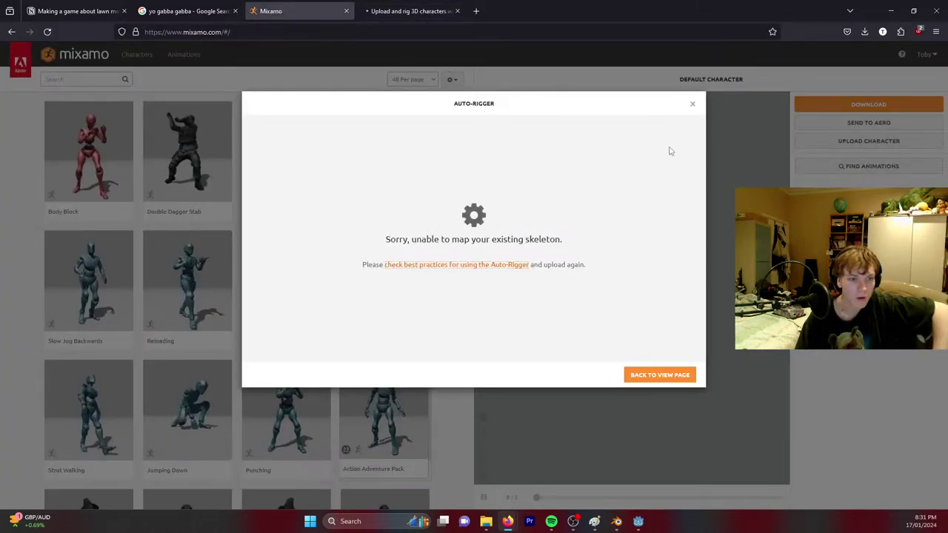
pyautogui.click(693, 105)
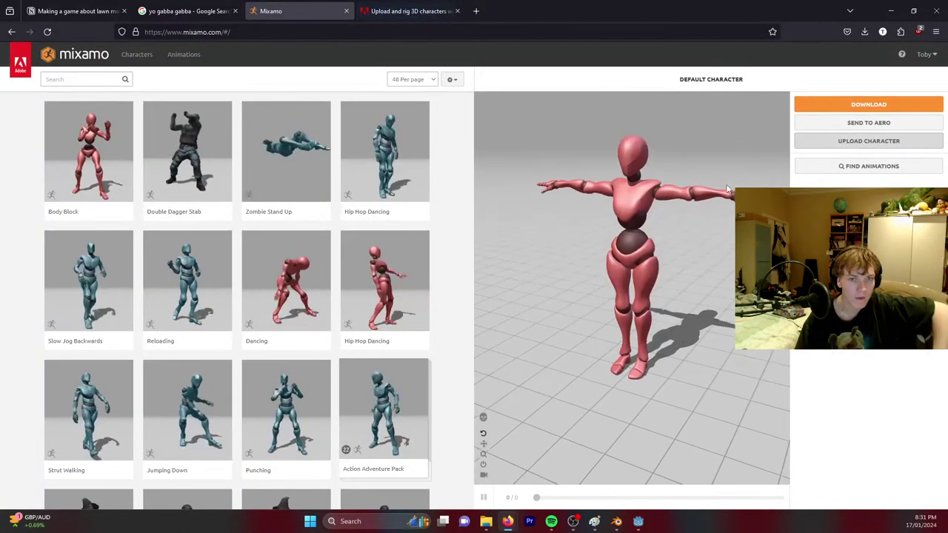
# Start another Mixamo character upload to pick a different file.
pyautogui.click(844, 141)
pyautogui.click(427, 282)
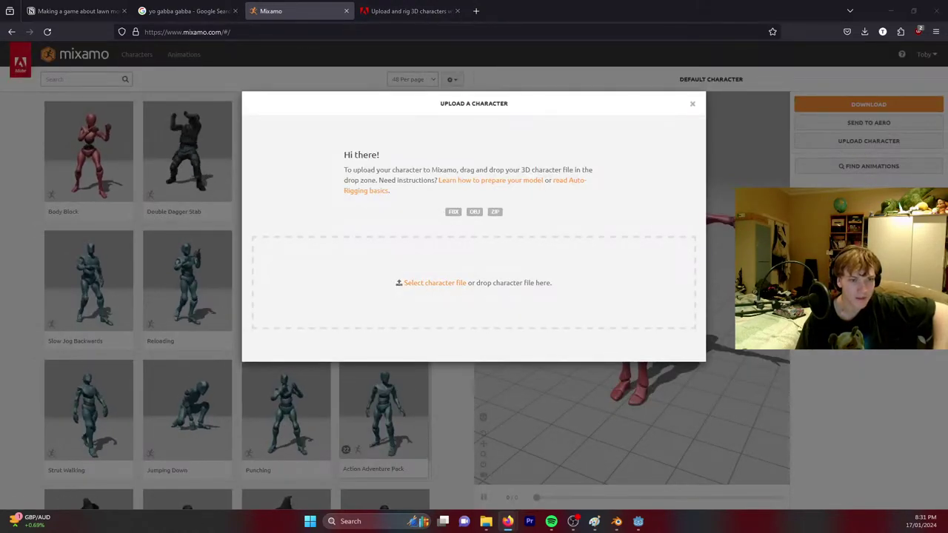
pyautogui.hotkey('alt', 'Tab')
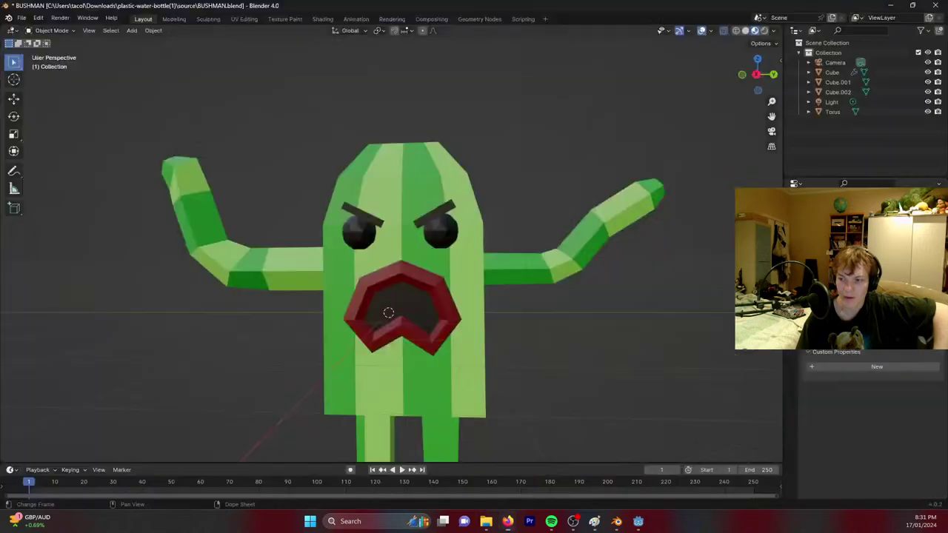
# Export the cactus model as BUSHMAN.fbx into F:\tobble\assets\3DModels.
pyautogui.click(23, 21)
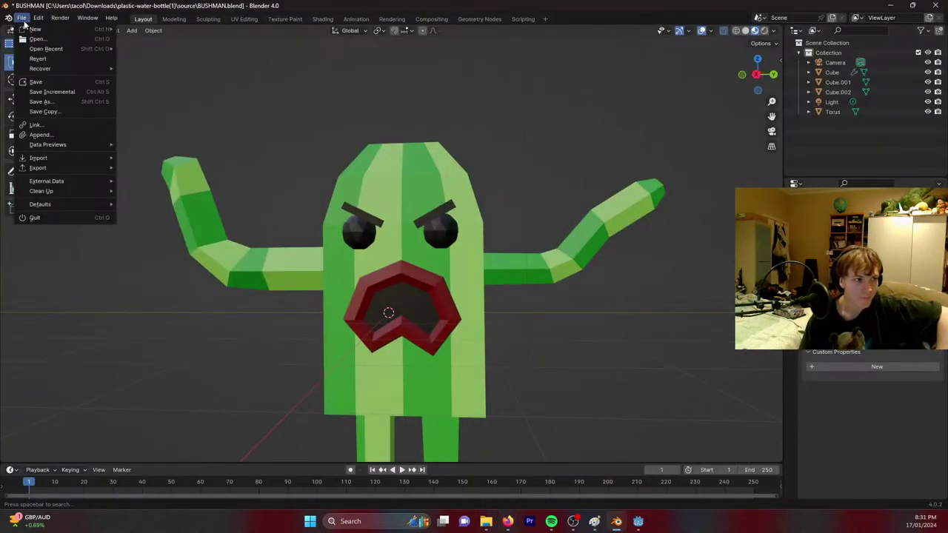
pyautogui.click(24, 23)
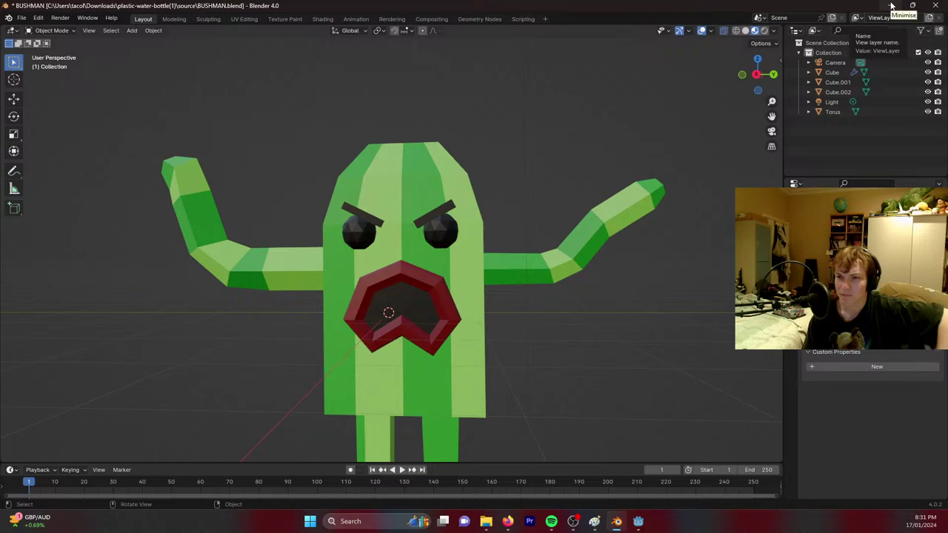
pyautogui.click(22, 17)
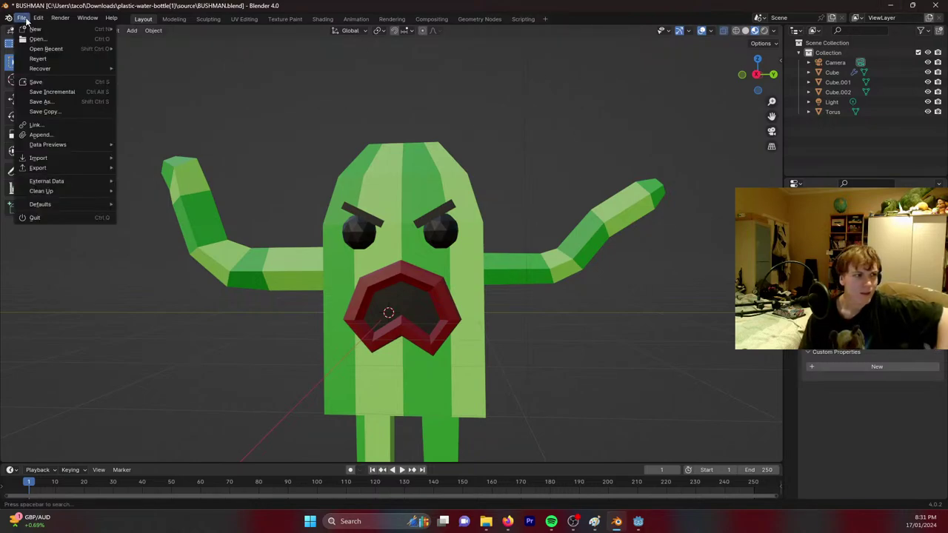
pyautogui.moveTo(44, 168)
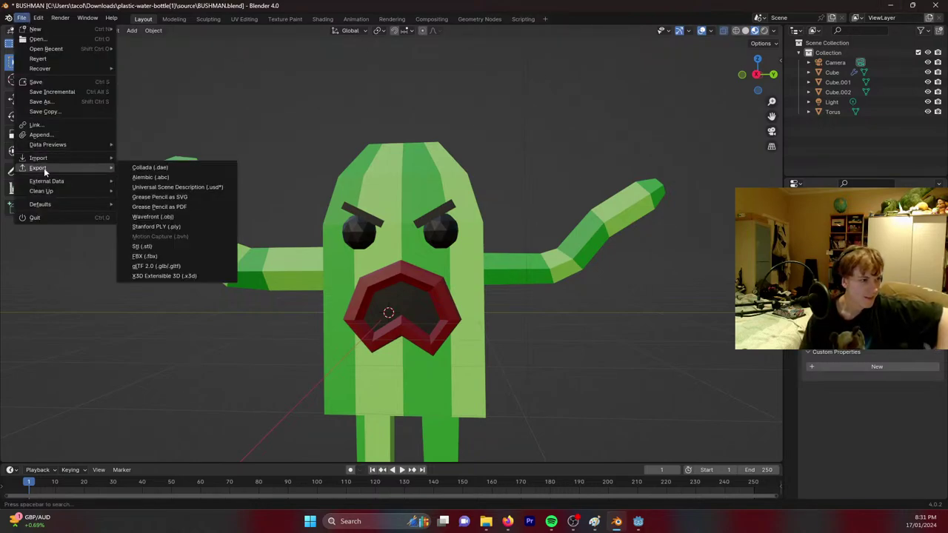
pyautogui.click(151, 256)
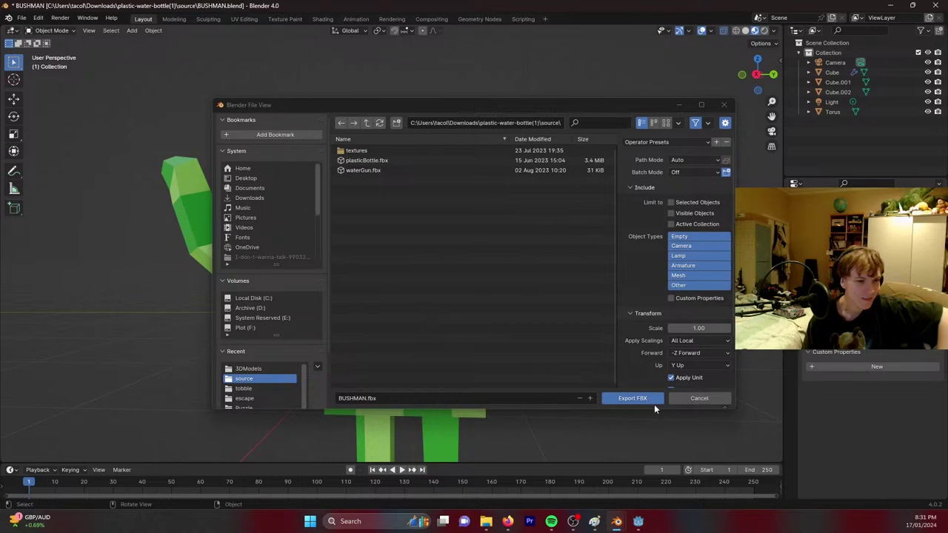
pyautogui.click(252, 328)
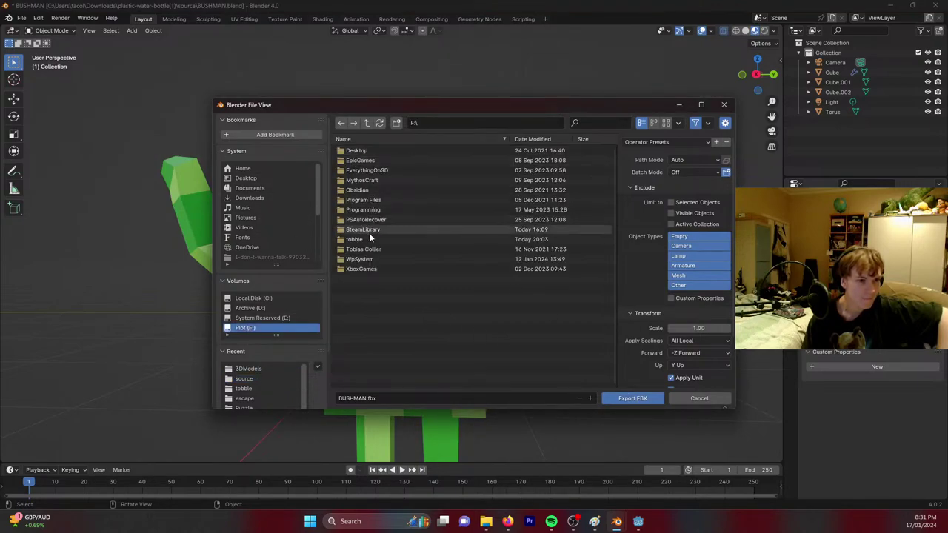
pyautogui.doubleClick(371, 238)
pyautogui.doubleClick(362, 149)
pyautogui.click(366, 151)
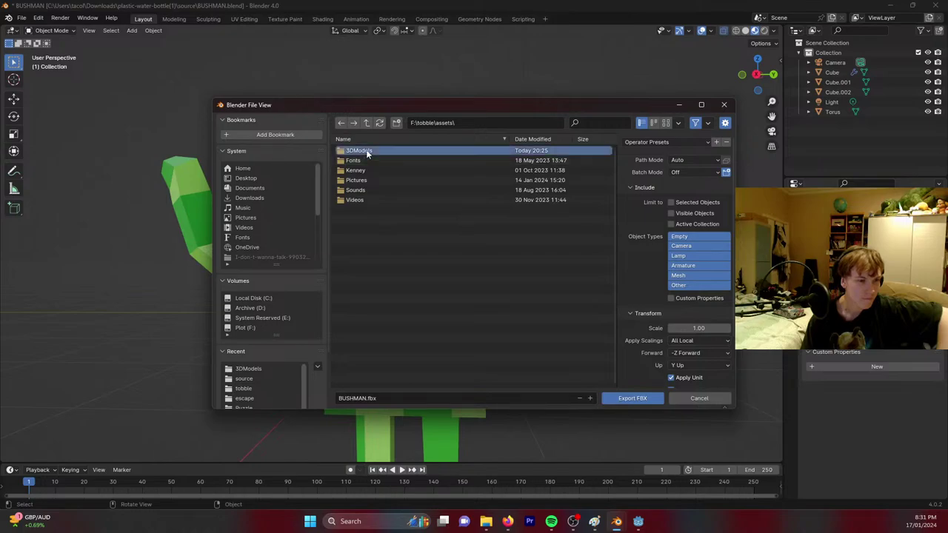
pyautogui.doubleClick(366, 151)
pyautogui.click(616, 397)
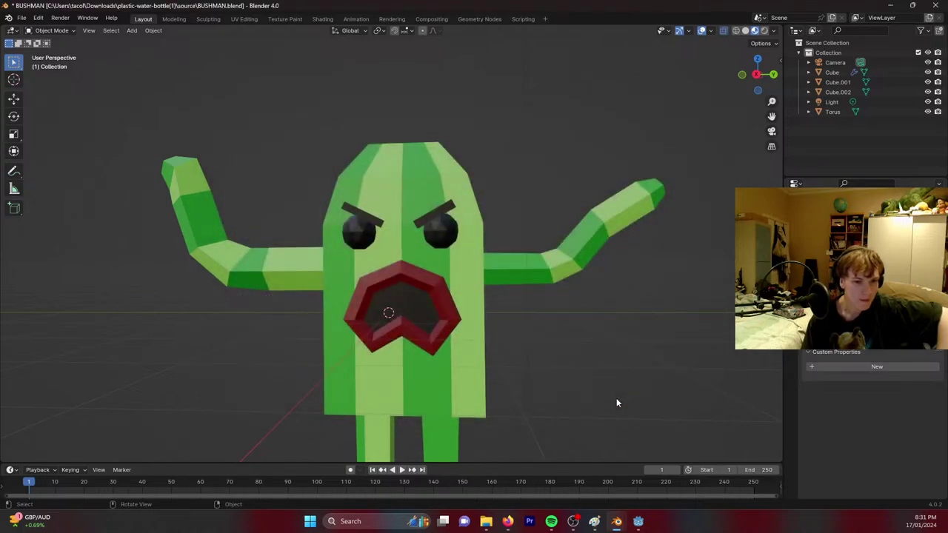
# In Godot, try deleting the inherited Plane node again, dismiss the alert, and close the inherited scene.
pyautogui.click(892, 6)
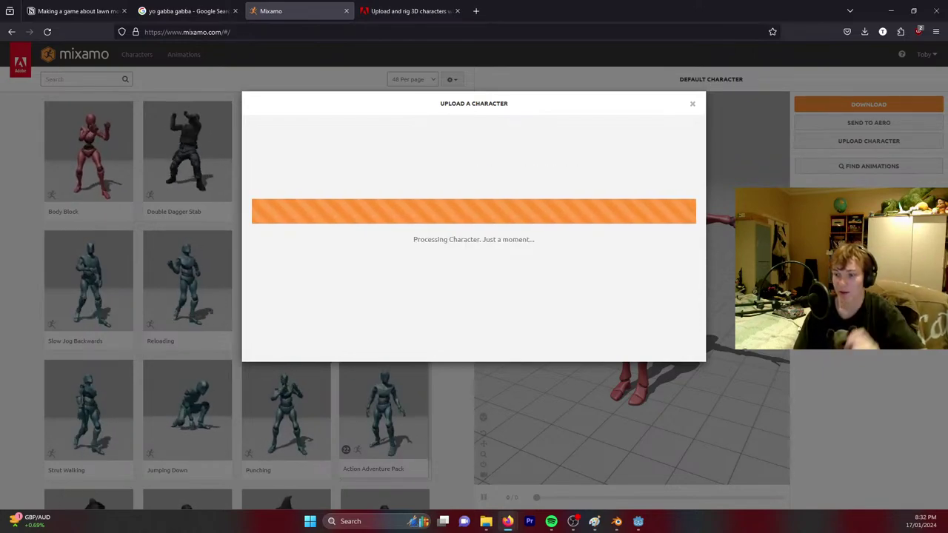
pyautogui.hotkey('alt', 'Tab')
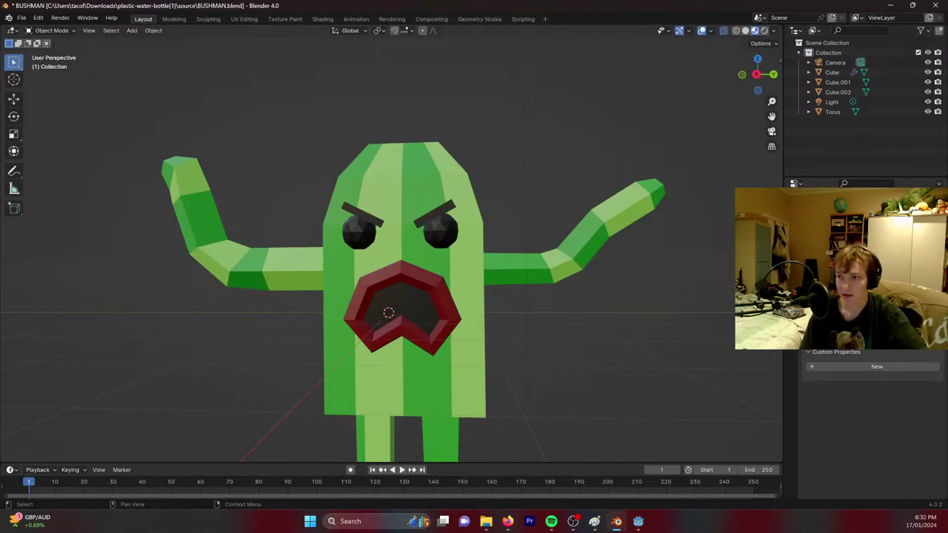
pyautogui.hotkey('alt', 'Tab')
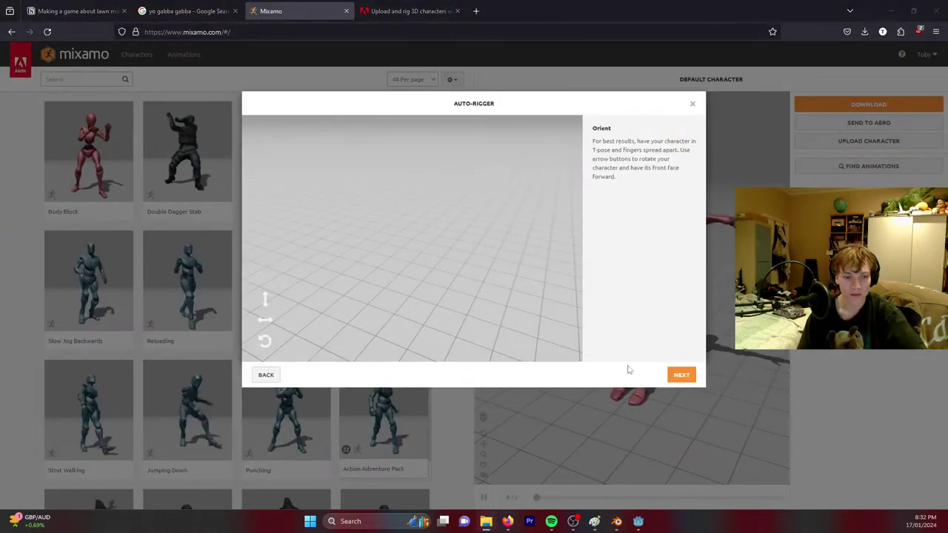
pyautogui.click(638, 522)
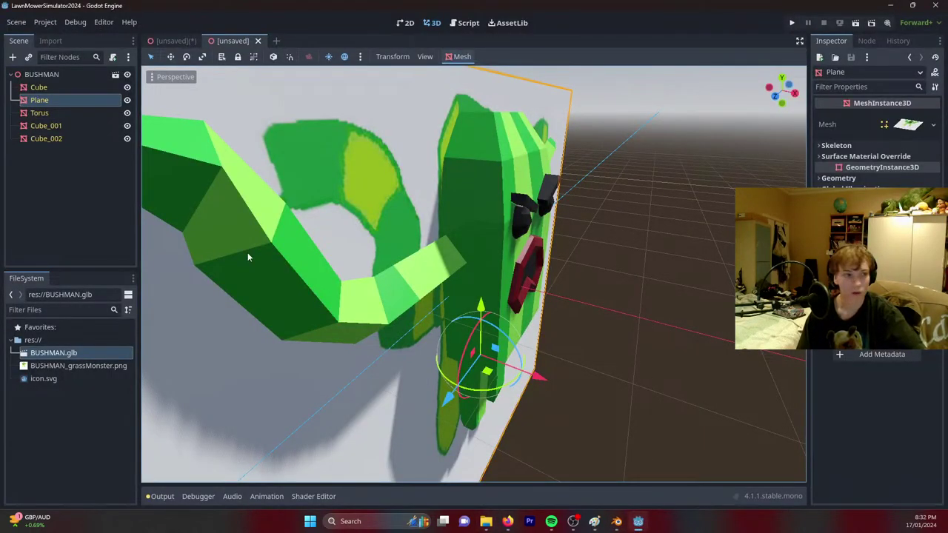
pyautogui.click(64, 161)
pyautogui.click(58, 102)
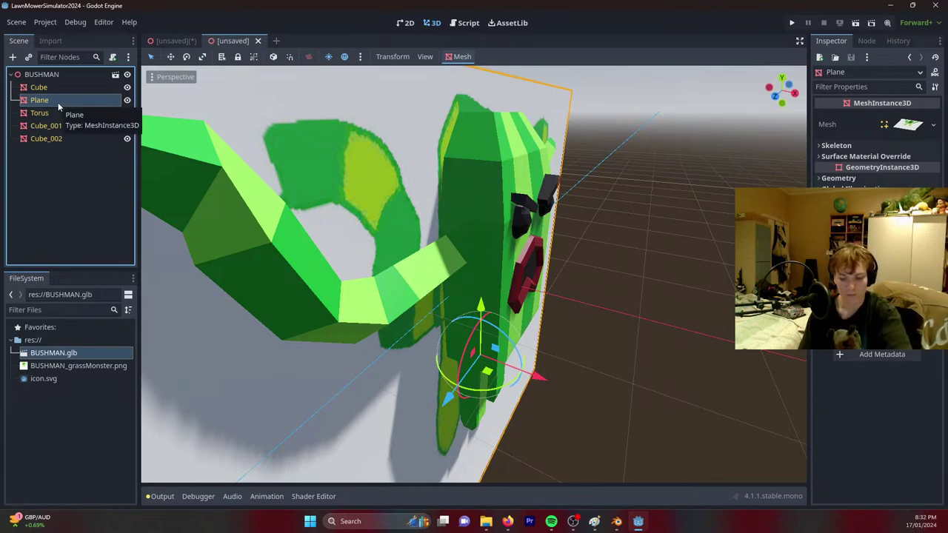
pyautogui.press('Delete')
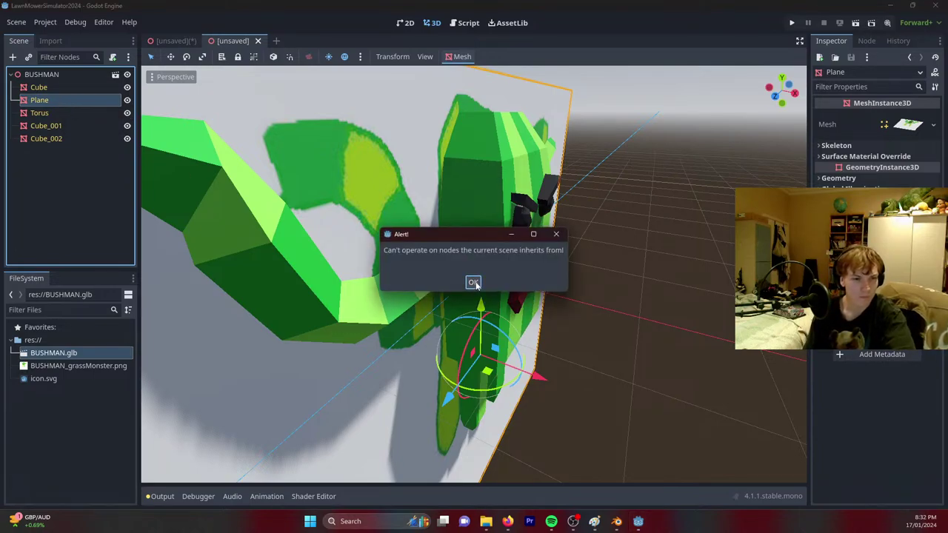
pyautogui.click(474, 283)
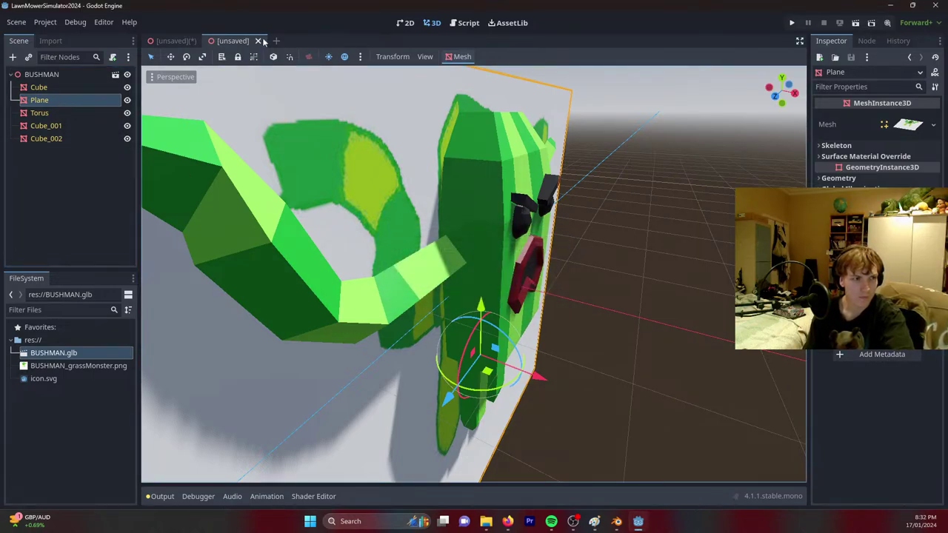
pyautogui.click(259, 41)
# Reimport BUSHMAN.glb from the Import tab.
pyautogui.rightClick(43, 356)
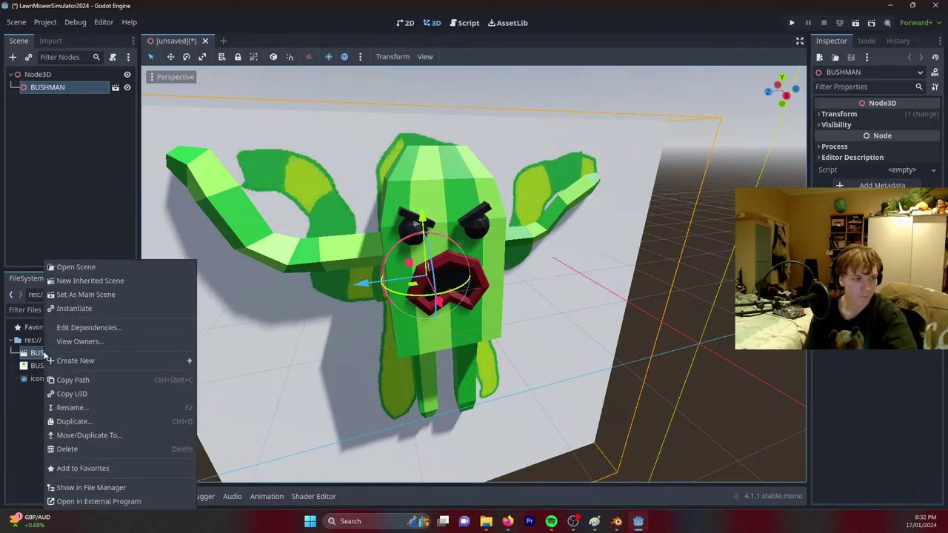
pyautogui.click(19, 452)
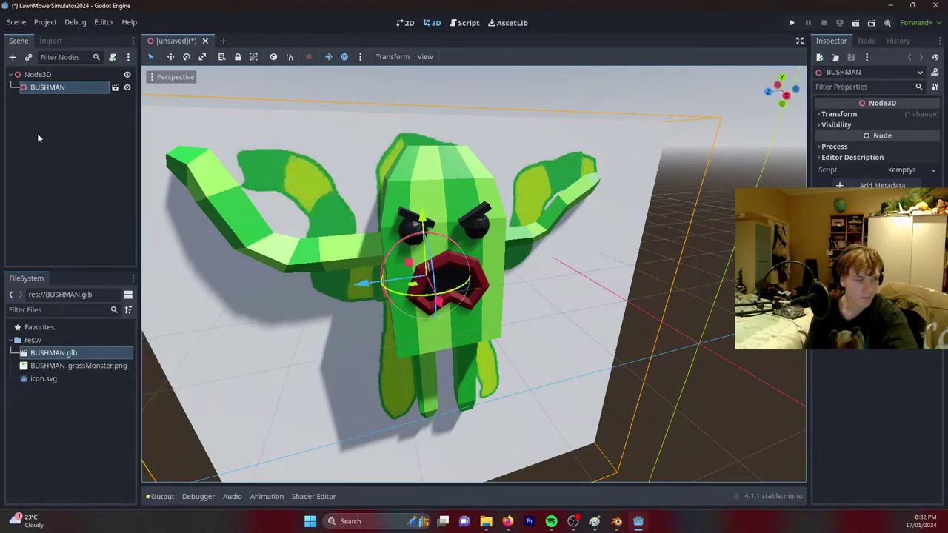
pyautogui.click(49, 40)
pyautogui.click(52, 259)
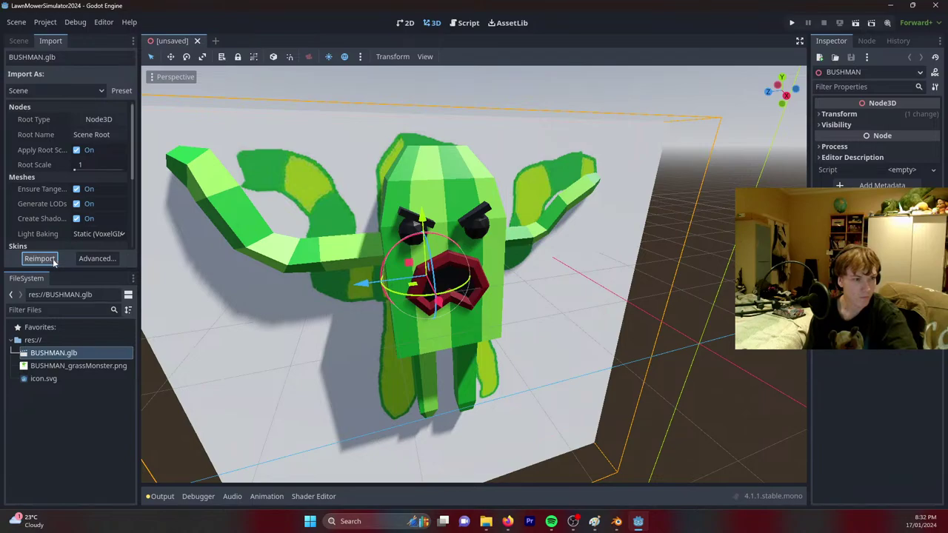
pyautogui.click(19, 40)
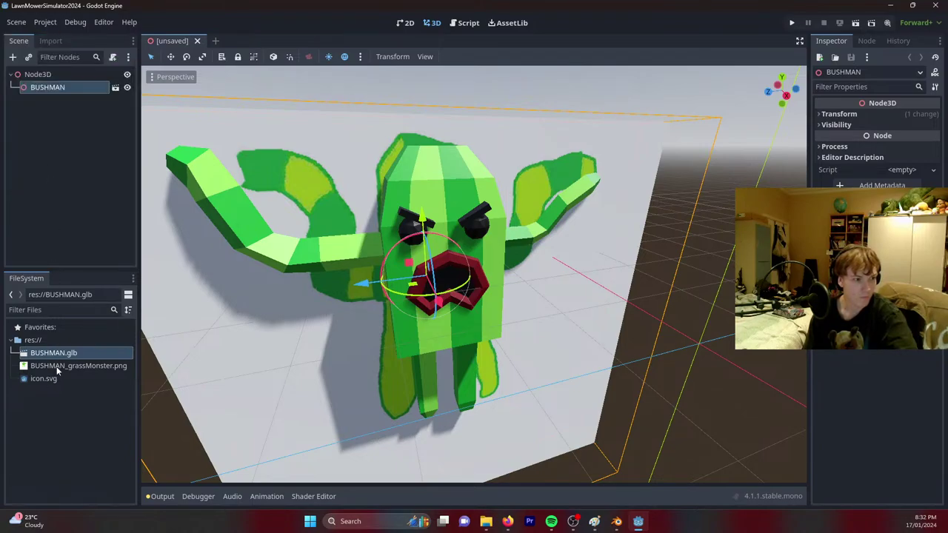
# Replace the old BUSHMAN node with the reimported BUSHMAN.glb, keeping the file in the project.
pyautogui.moveTo(57, 370)
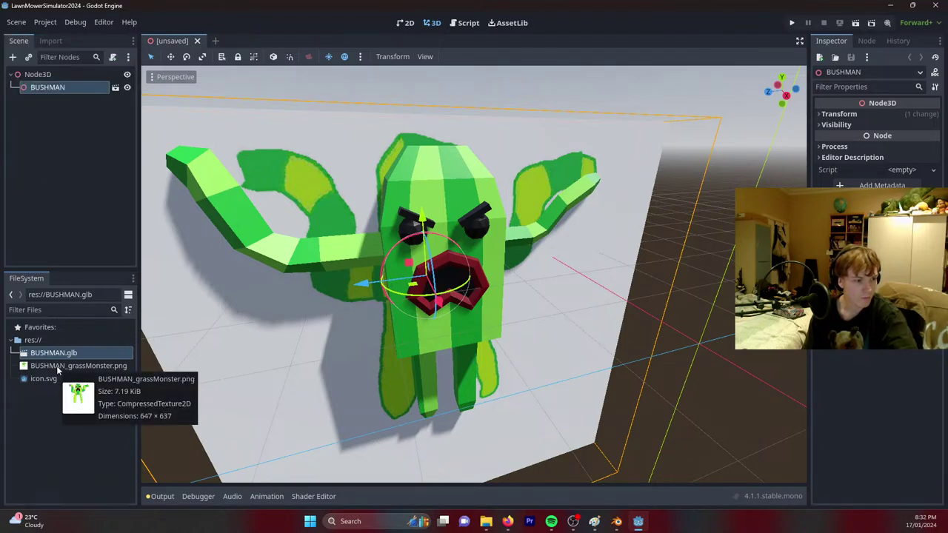
pyautogui.click(38, 74)
pyautogui.click(49, 87)
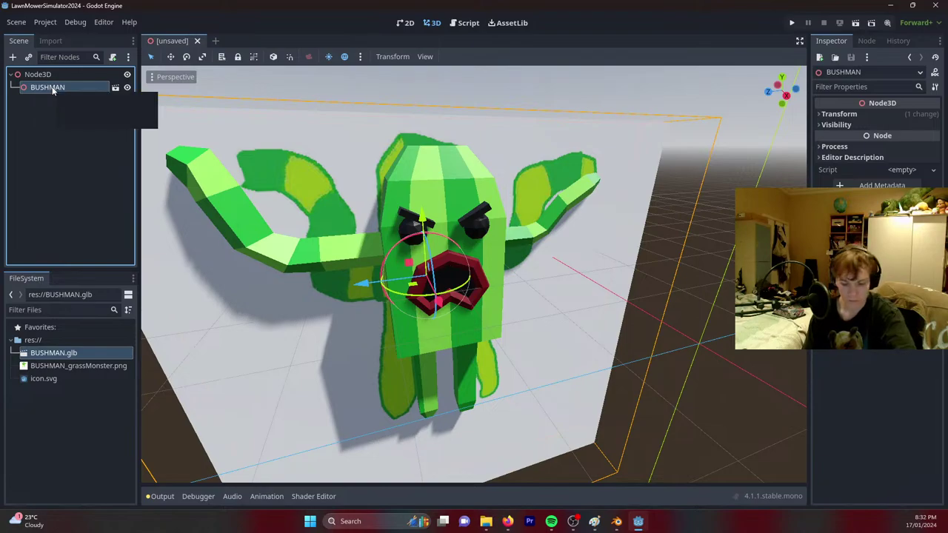
pyautogui.press('Delete')
pyautogui.click(451, 276)
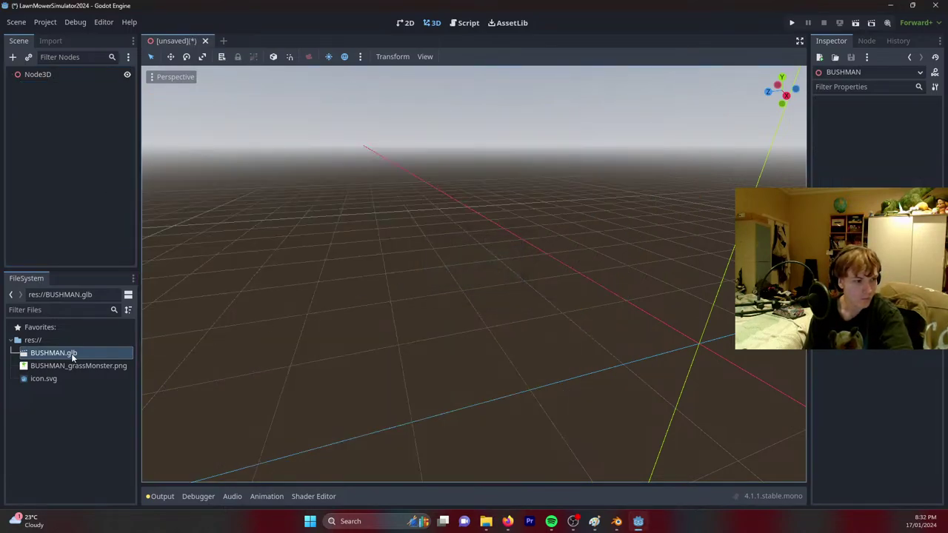
pyautogui.moveTo(54, 353); pyautogui.dragTo(385, 315)
pyautogui.click(80, 353)
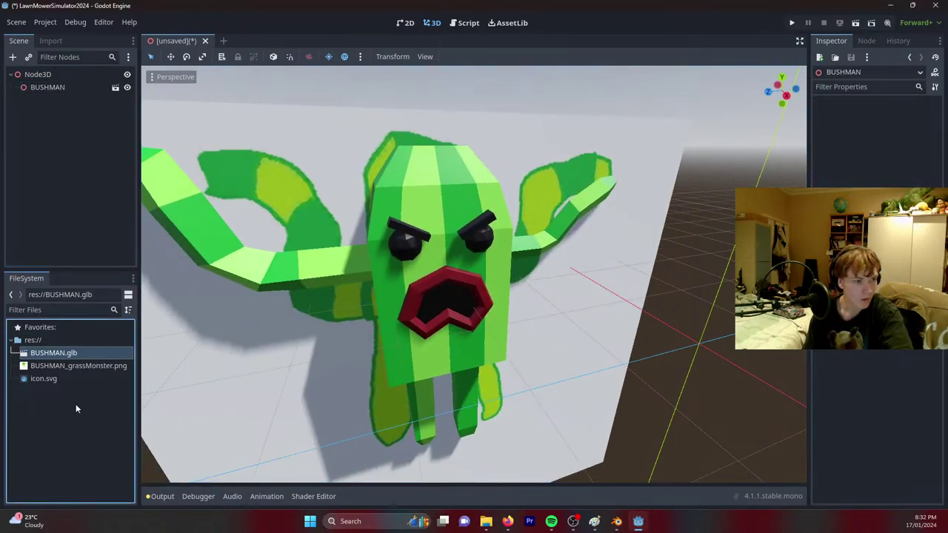
pyautogui.press('Delete')
pyautogui.click(411, 287)
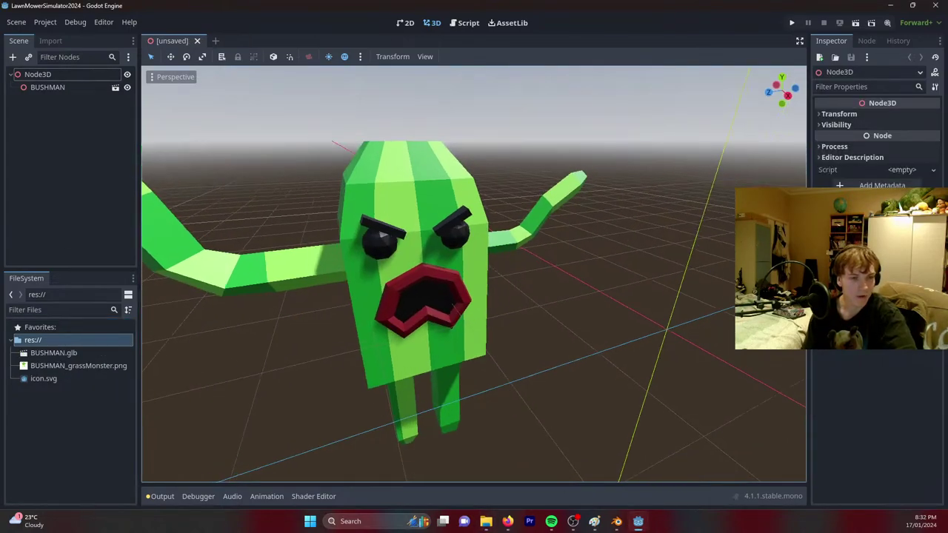
# Raise the BUSHMAN model about 1.691 units up along Y.
pyautogui.moveTo(474, 274)
pyautogui.mouseDown(button='middle')
pyautogui.moveTo(415, 274)
pyautogui.moveTo(534, 274)
pyautogui.moveTo(478, 276)
pyautogui.mouseUp(button='middle')
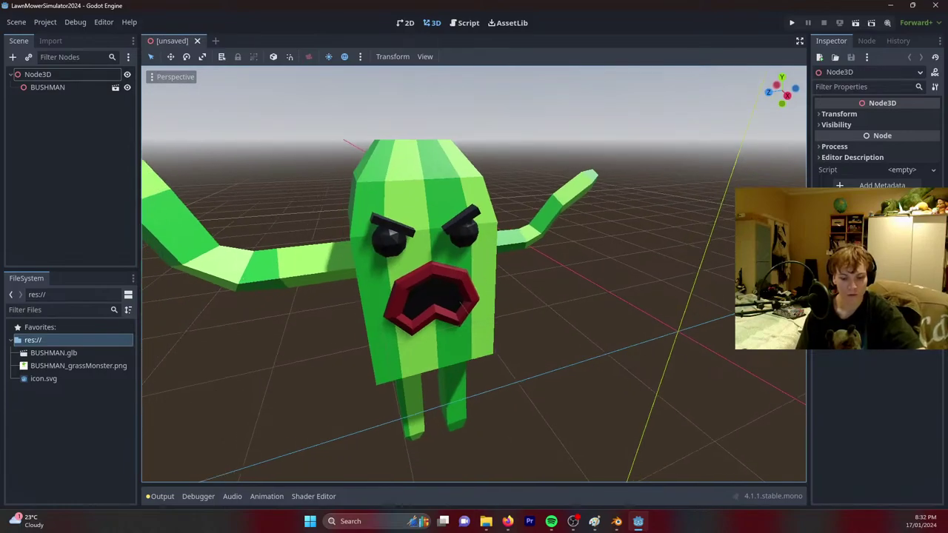
pyautogui.scroll(-8, 474, 274)
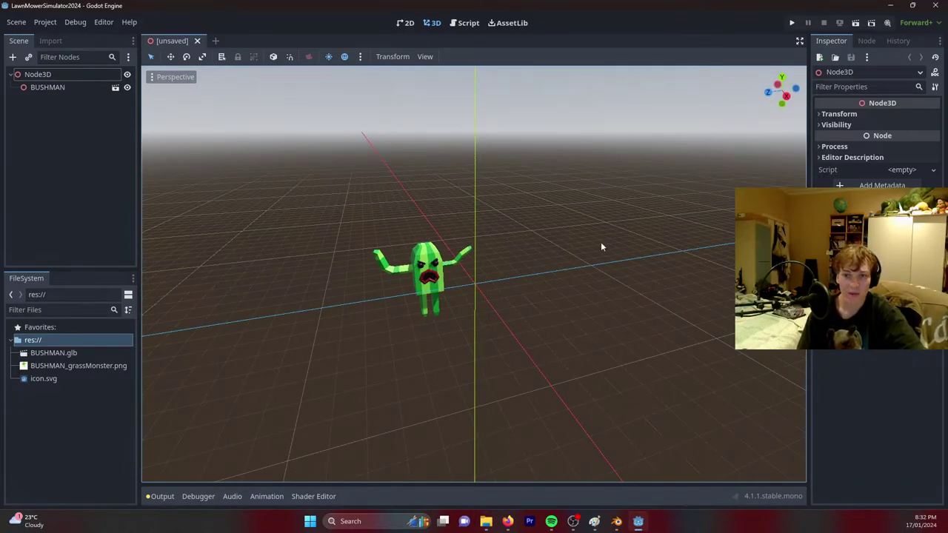
pyautogui.moveTo(601, 248); pyautogui.dragTo(519, 266, button='middle')
pyautogui.scroll(4, 507, 270)
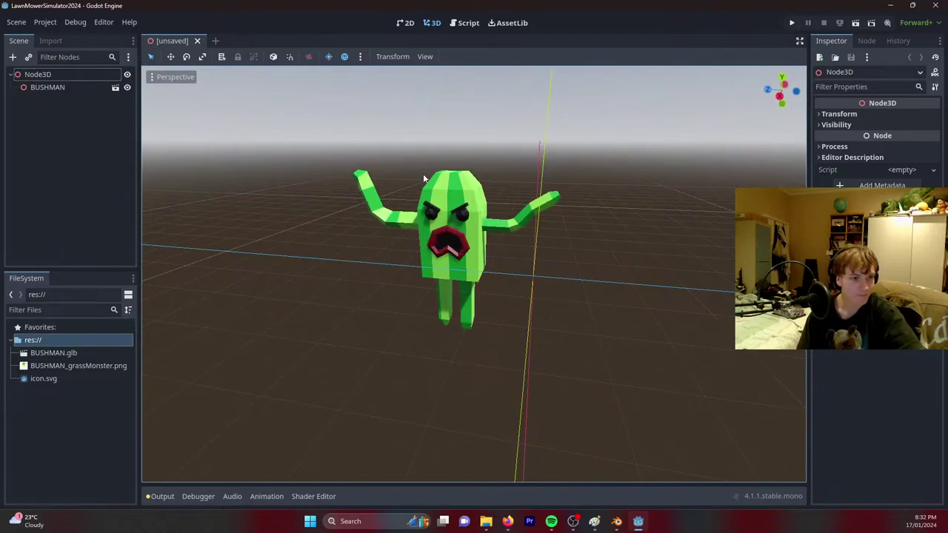
pyautogui.click(353, 171)
pyautogui.moveTo(448, 183); pyautogui.dragTo(330, 63)
# Add a StaticBody3D child under the Node3D root.
pyautogui.click(37, 75)
pyautogui.rightClick(60, 74)
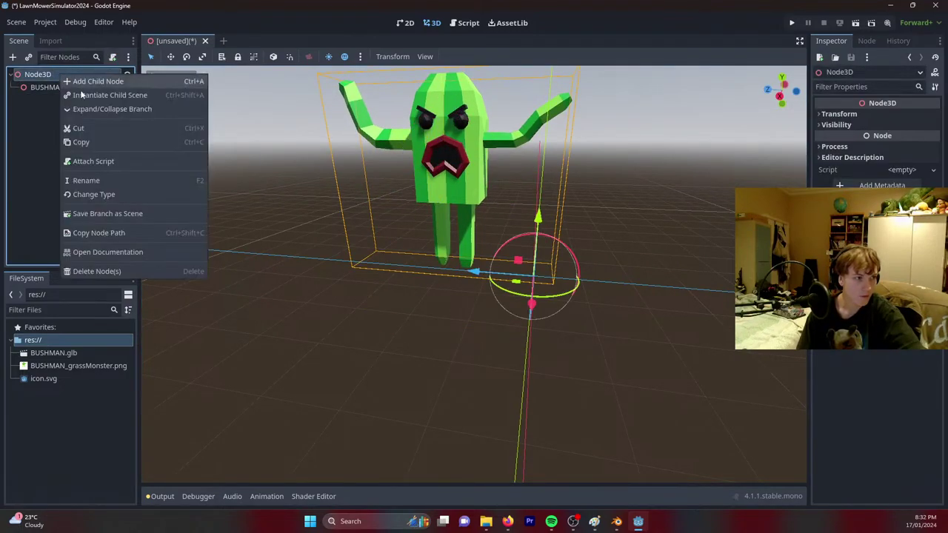
pyautogui.click(92, 80)
pyautogui.write('pla')
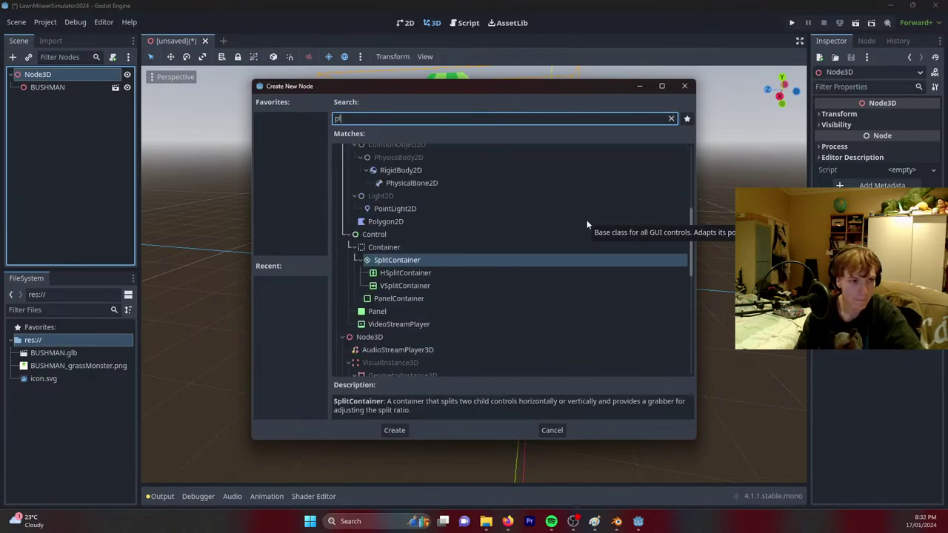
pyautogui.press('BackSpace')
pyautogui.press('BackSpace')
pyautogui.press('BackSpace')
pyautogui.write('mesh')
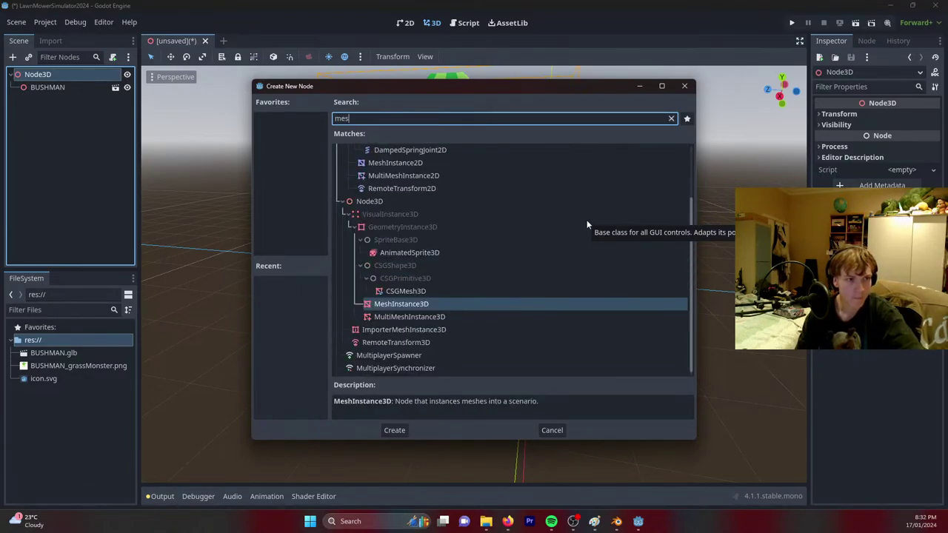
pyautogui.press('BackSpace')
pyautogui.press('BackSpace')
pyautogui.press('BackSpace')
pyautogui.press('BackSpace')
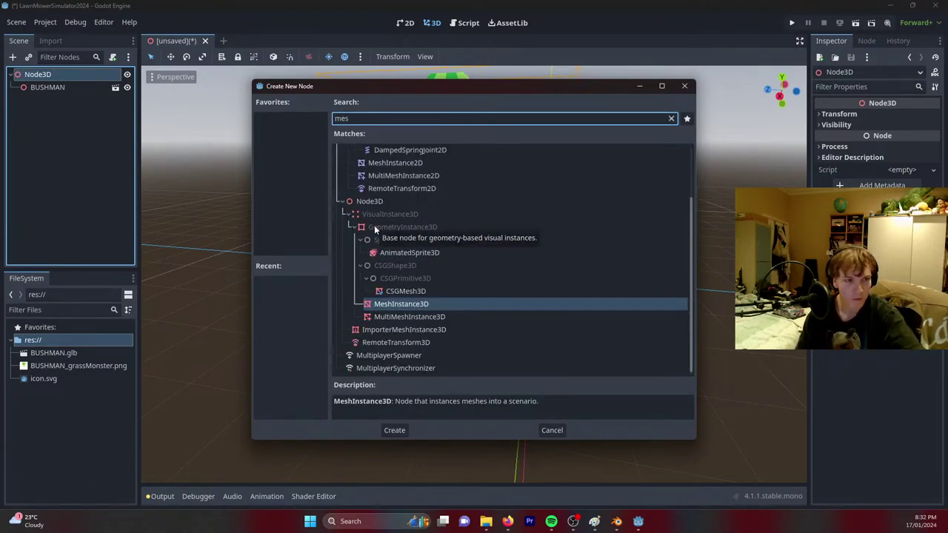
pyautogui.write('stati')
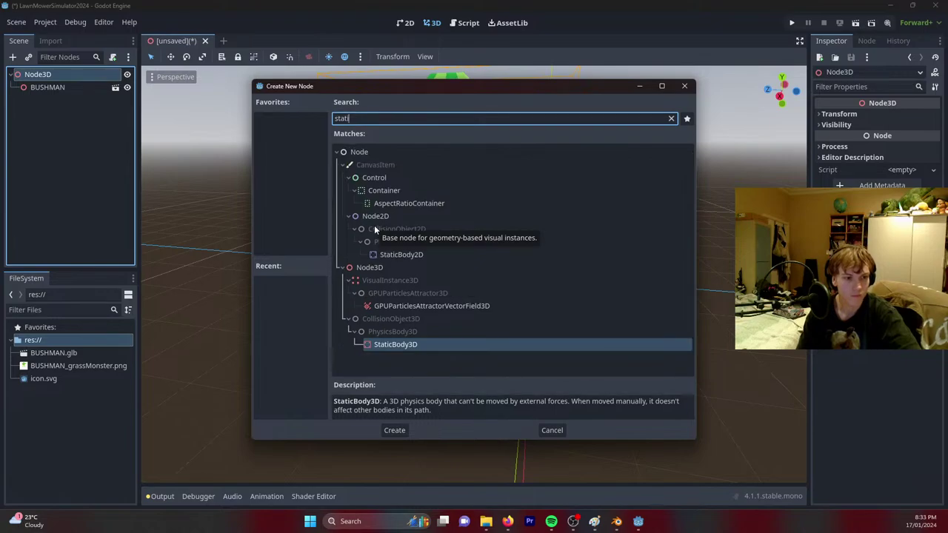
pyautogui.press('Return')
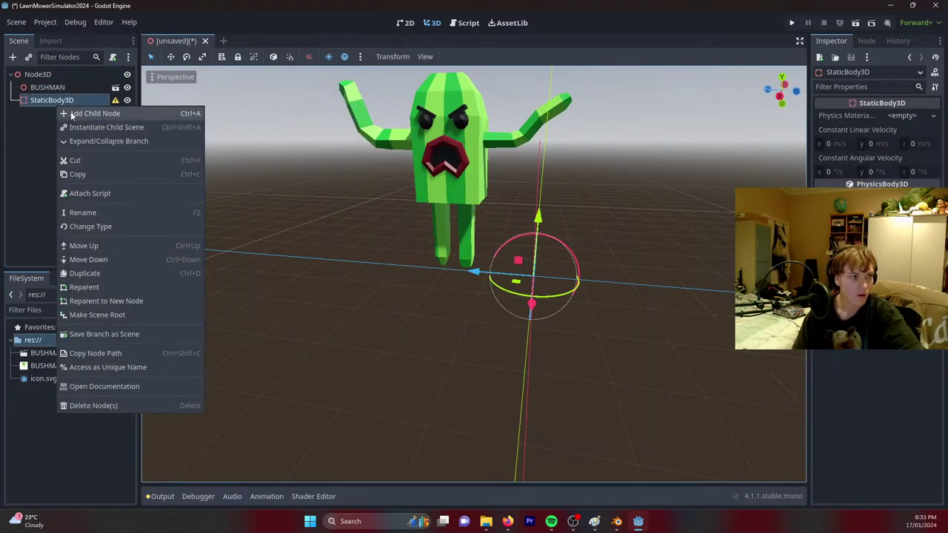
# Give StaticBody3D a MeshInstance3D child and a CollisionShape3D child.
pyautogui.click(74, 112)
pyautogui.write('mesh')
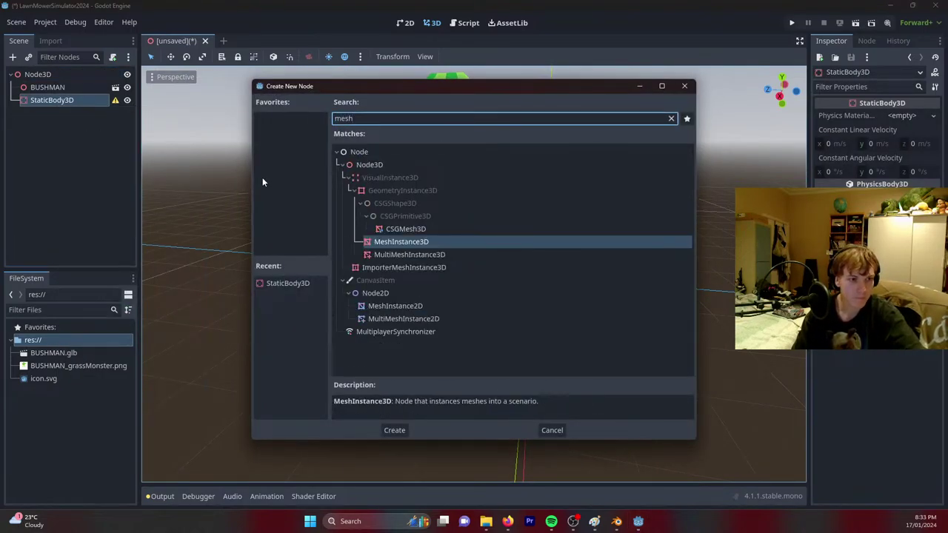
pyautogui.press('Return')
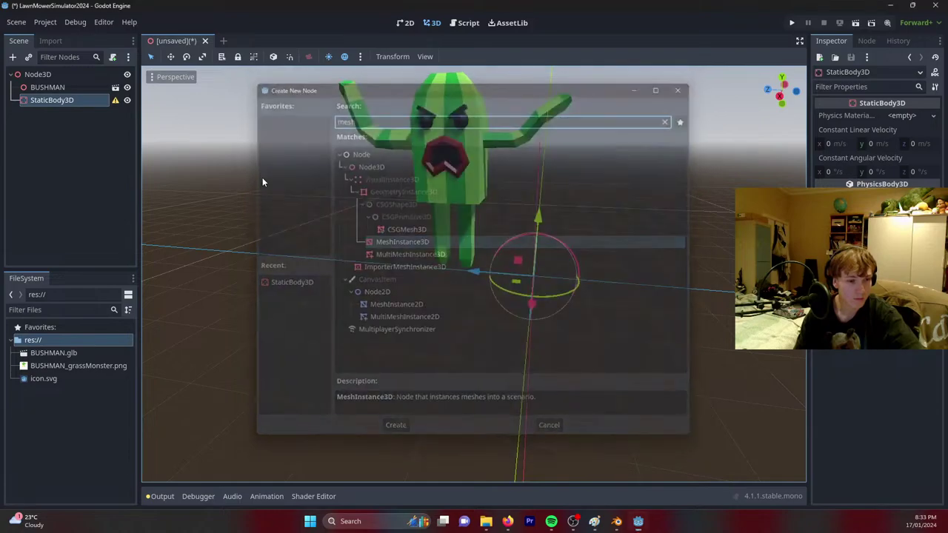
pyautogui.rightClick(41, 102)
pyautogui.click(74, 113)
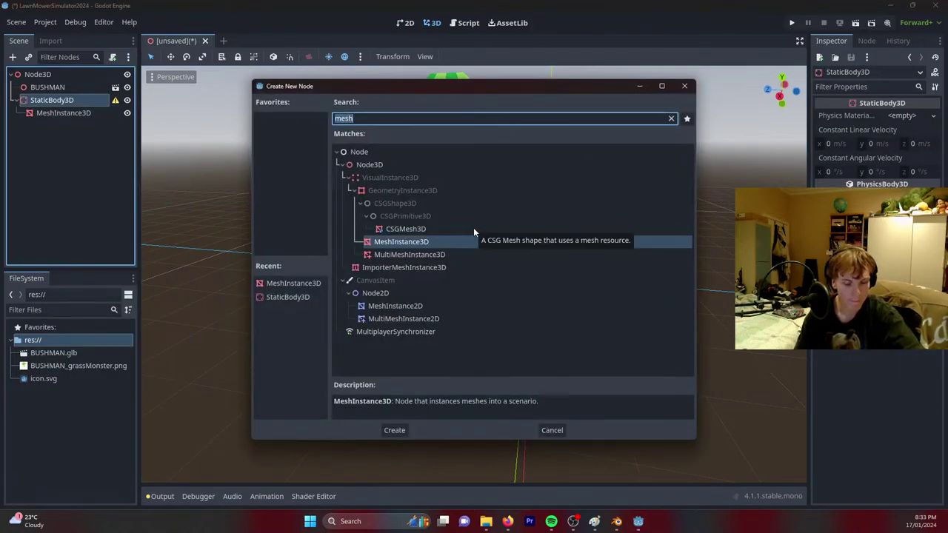
pyautogui.write('collision')
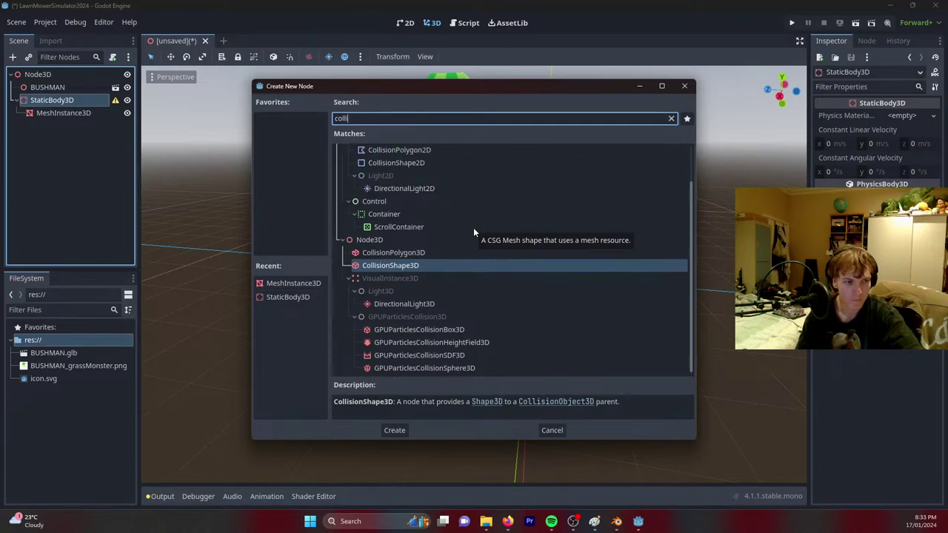
pyautogui.press('Return')
# Set the collision shape to a new BoxShape3D sized 100 × 0.1 × 100.
pyautogui.click(902, 115)
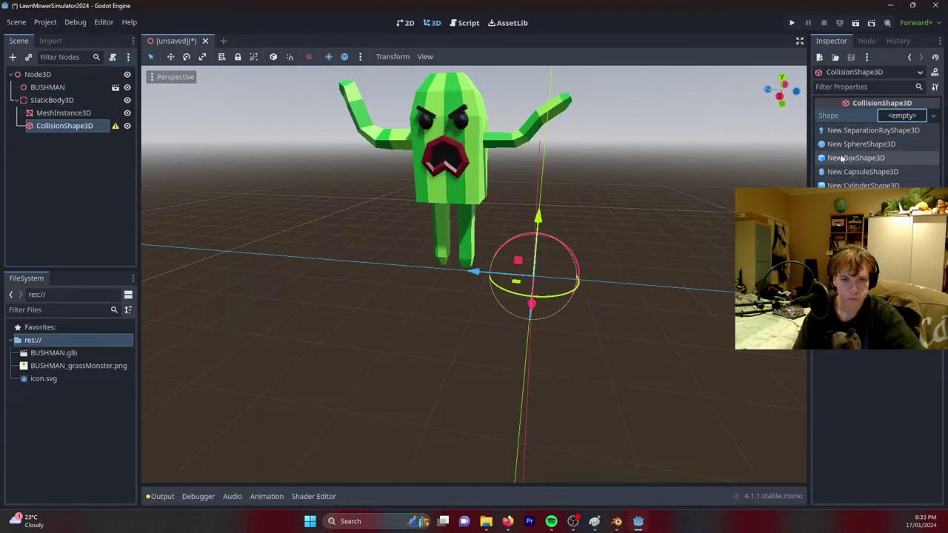
pyautogui.click(841, 158)
pyautogui.scroll(-2, 588, 231)
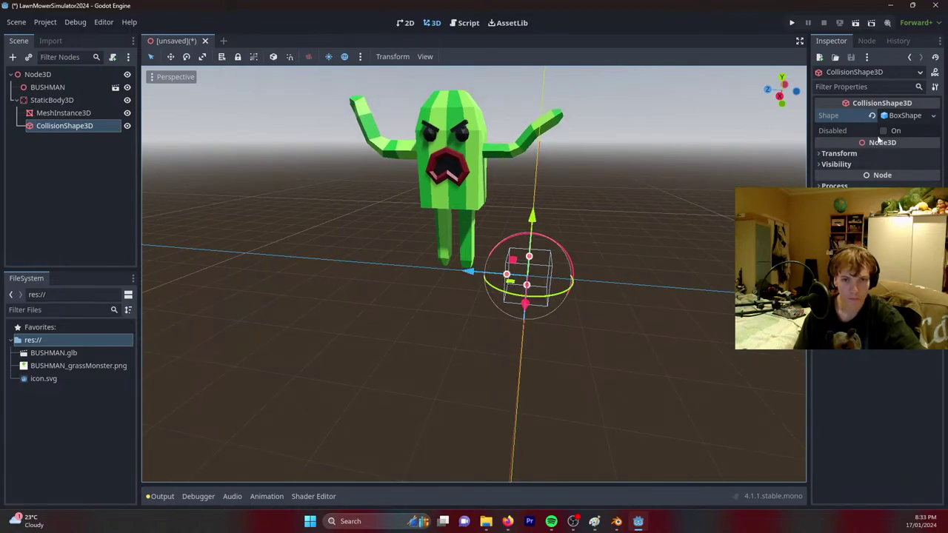
pyautogui.click(901, 116)
pyautogui.click(842, 144)
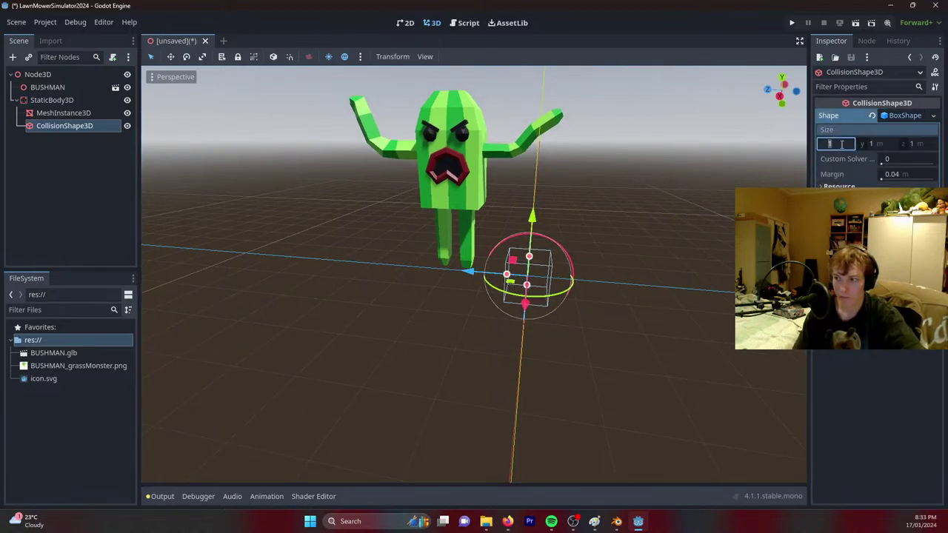
pyautogui.write('100')
pyautogui.press('Tab')
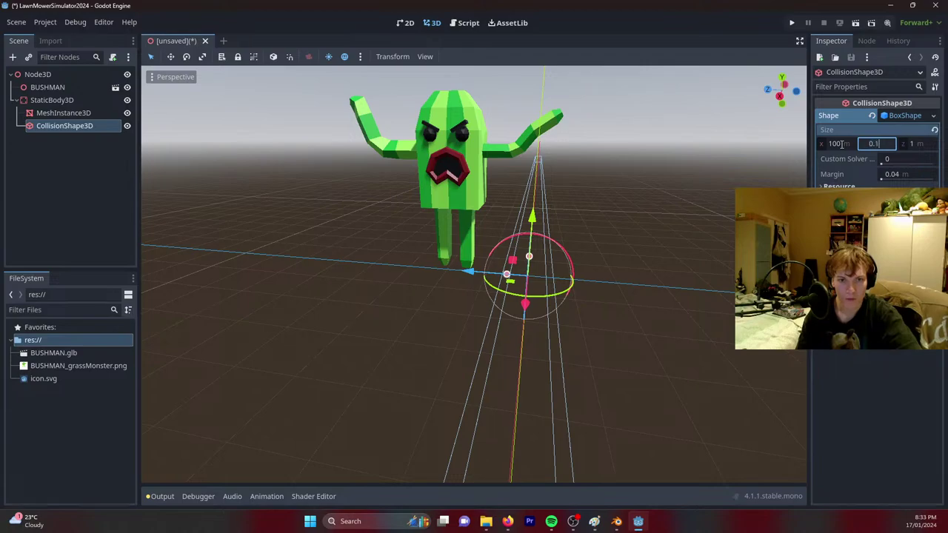
pyautogui.press('Tab')
pyautogui.press('Return')
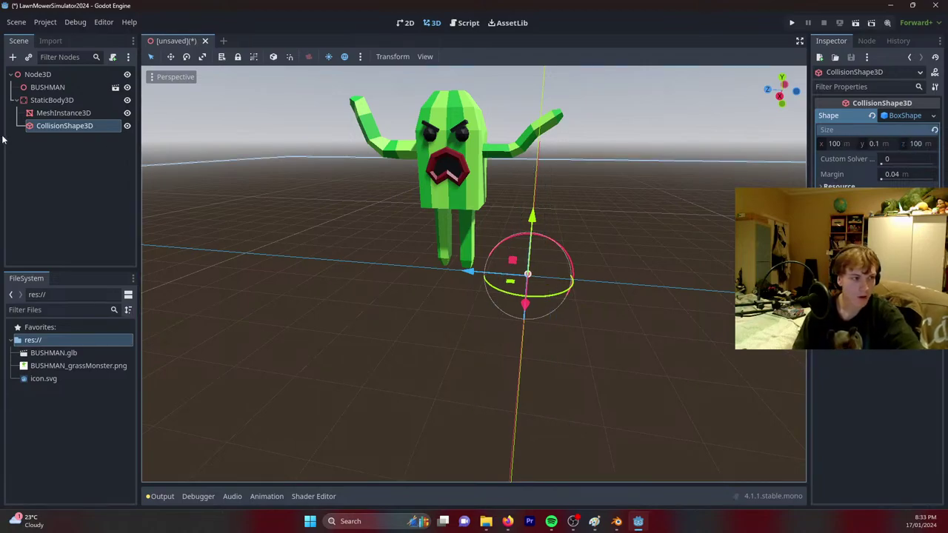
pyautogui.doubleClick(63, 113)
pyautogui.moveTo(563, 119); pyautogui.dragTo(680, 96, button='middle')
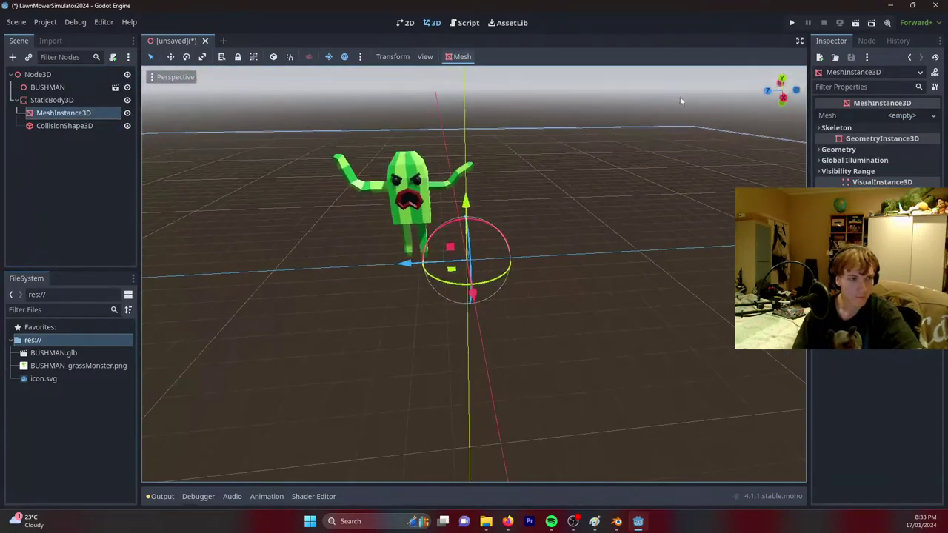
# Assign a new BoxMesh to MeshInstance3D and stretch it into a wide white floor.
pyautogui.click(904, 115)
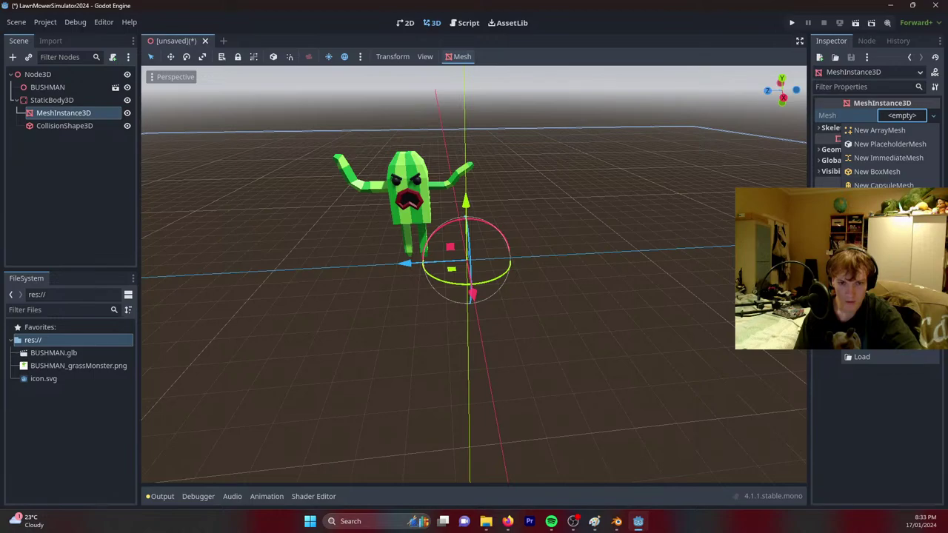
pyautogui.click(880, 171)
pyautogui.click(905, 128)
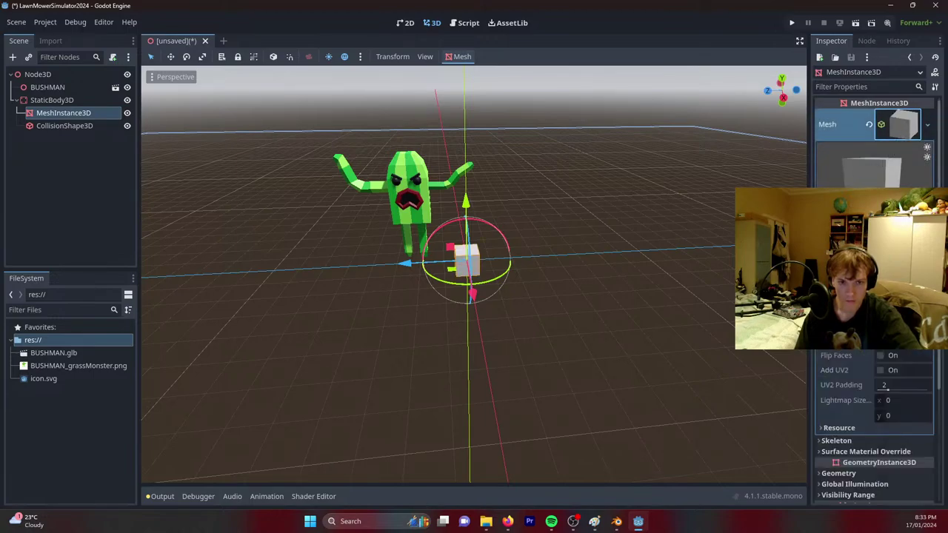
pyautogui.press('Return')
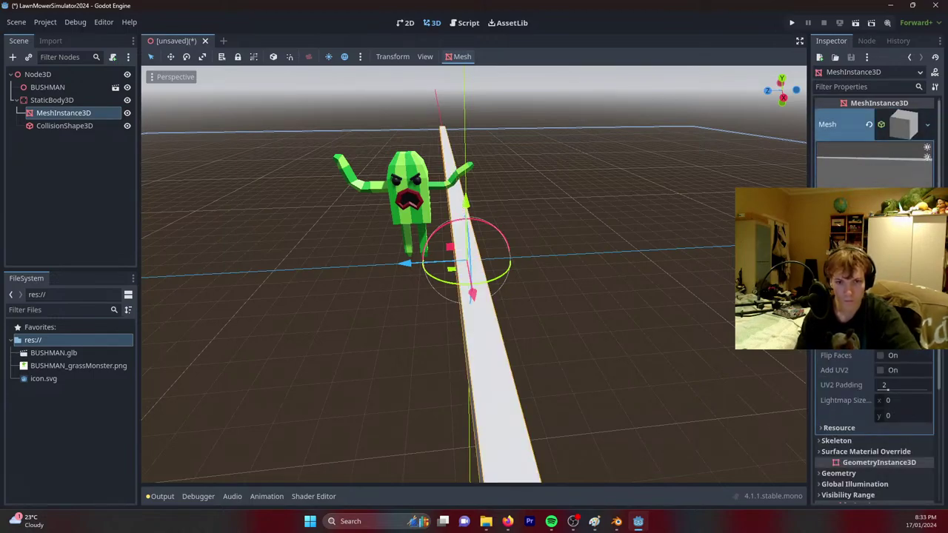
pyautogui.press('Return')
pyautogui.press('Return')
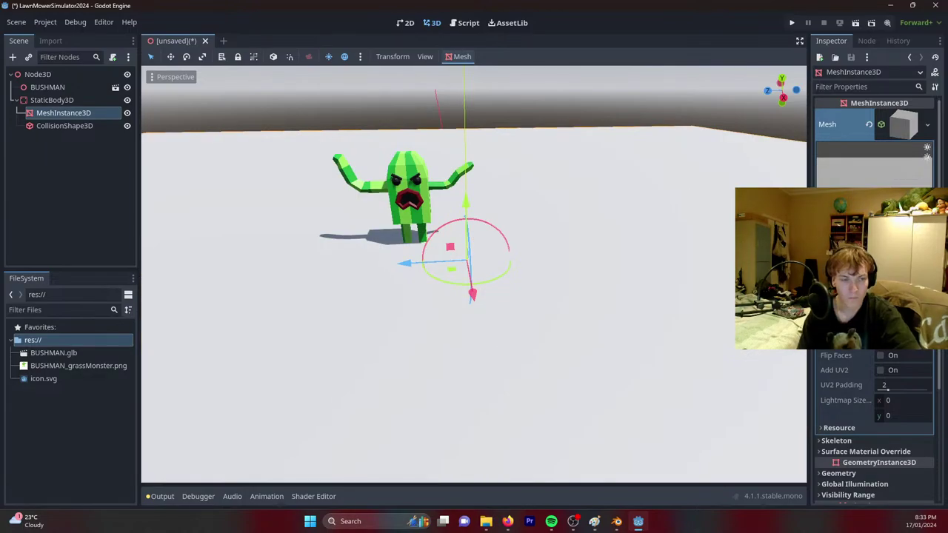
# Raise the BUSHMAN model slightly above the new floor.
pyautogui.click(402, 182)
pyautogui.moveTo(398, 132); pyautogui.dragTo(396, 111)
pyautogui.moveTo(560, 173); pyautogui.dragTo(638, 201, button='middle')
pyautogui.click(81, 171)
pyautogui.click(37, 74)
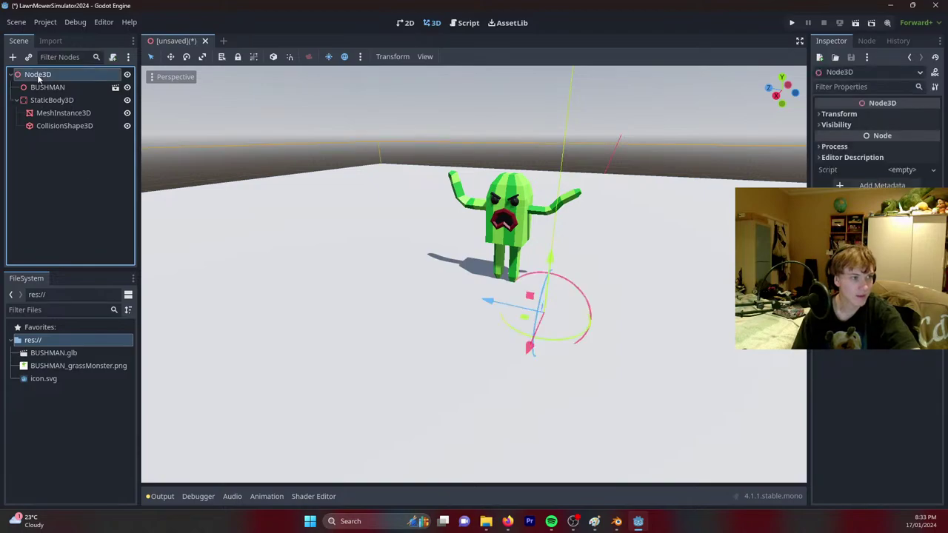
# Add a CharacterBody3D under Node3D with a CollisionShape3D child using a new CapsuleShape3D.
pyautogui.rightClick(37, 74)
pyautogui.click(74, 80)
pyautogui.write('collicharacter')
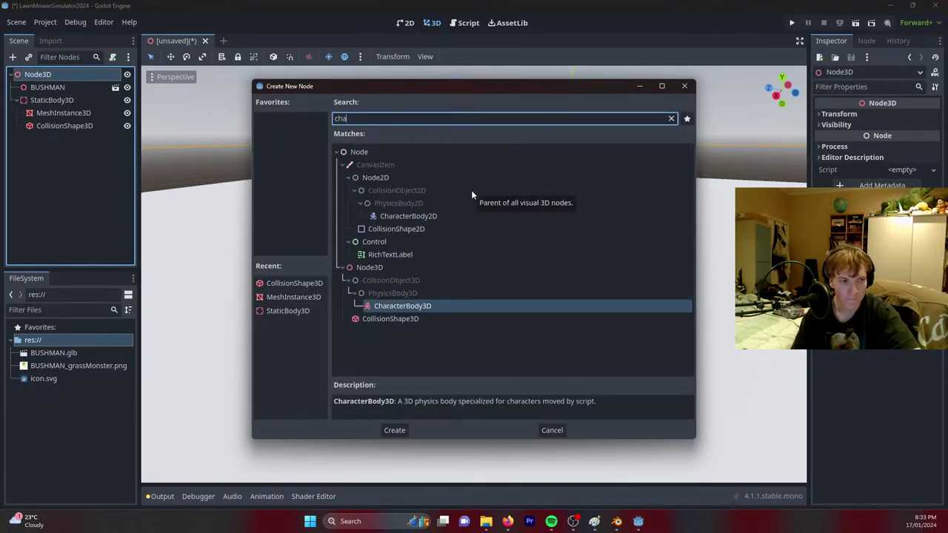
pyautogui.press('Return')
pyautogui.rightClick(59, 139)
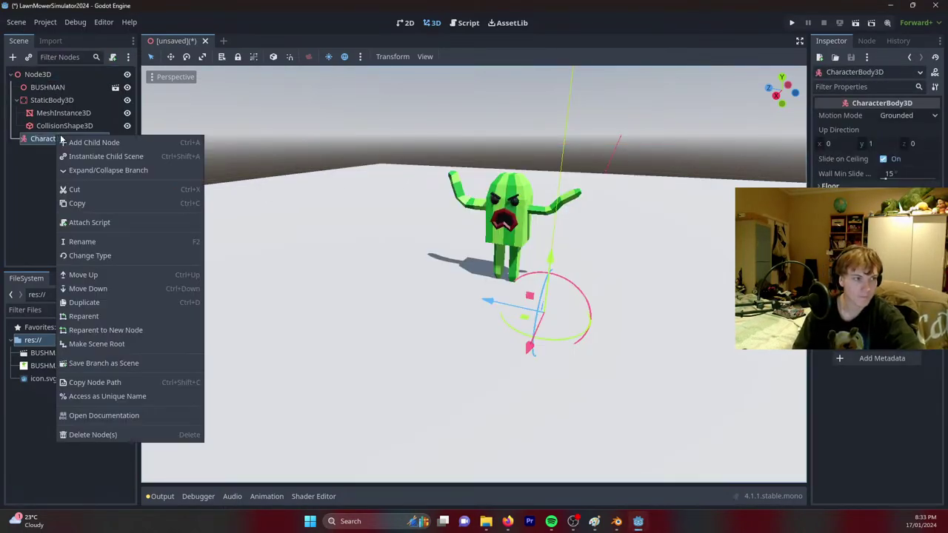
pyautogui.click(77, 143)
pyautogui.doubleClick(287, 298)
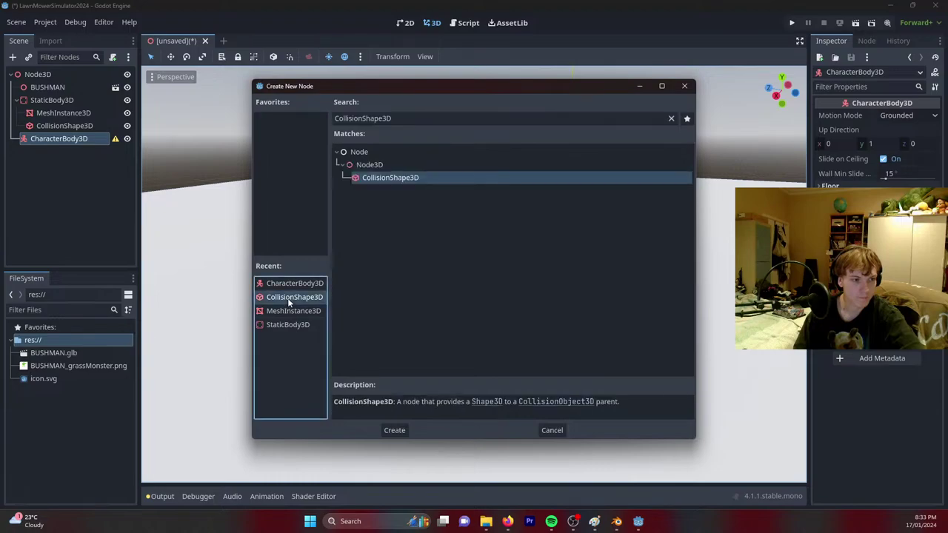
pyautogui.click(904, 115)
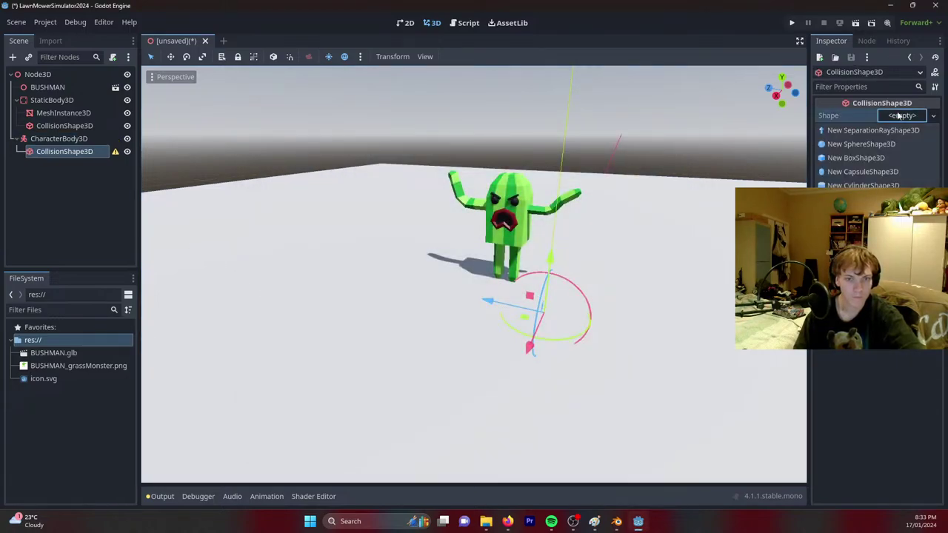
pyautogui.click(849, 175)
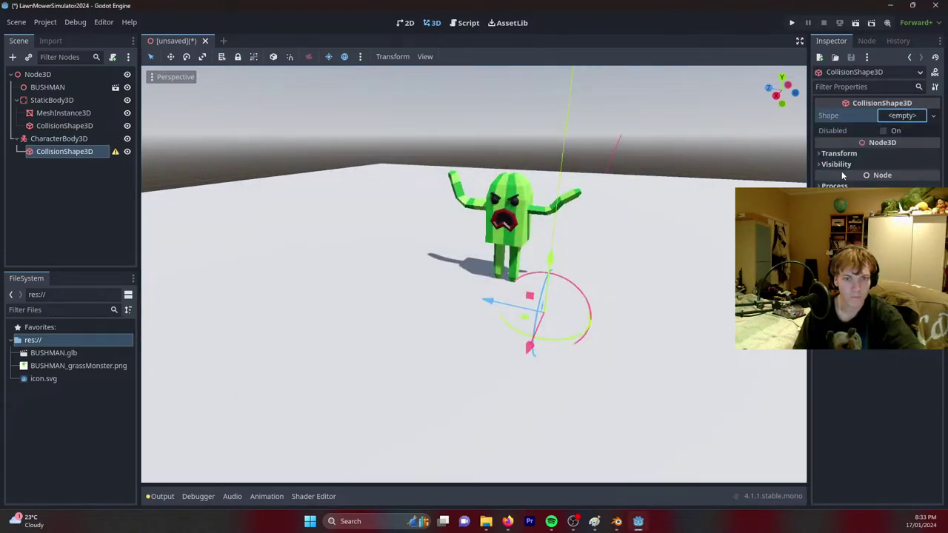
# Lift the CharacterBody3D up along Y above the floor.
pyautogui.click(57, 141)
pyautogui.press('f')
pyautogui.moveTo(415, 244); pyautogui.dragTo(465, 186, button='middle')
pyautogui.moveTo(466, 188); pyautogui.dragTo(455, 125)
pyautogui.moveTo(455, 125); pyautogui.dragTo(489, 201, button='middle')
# Assign a new material to the floor mesh's surface material override.
pyautogui.click(525, 214)
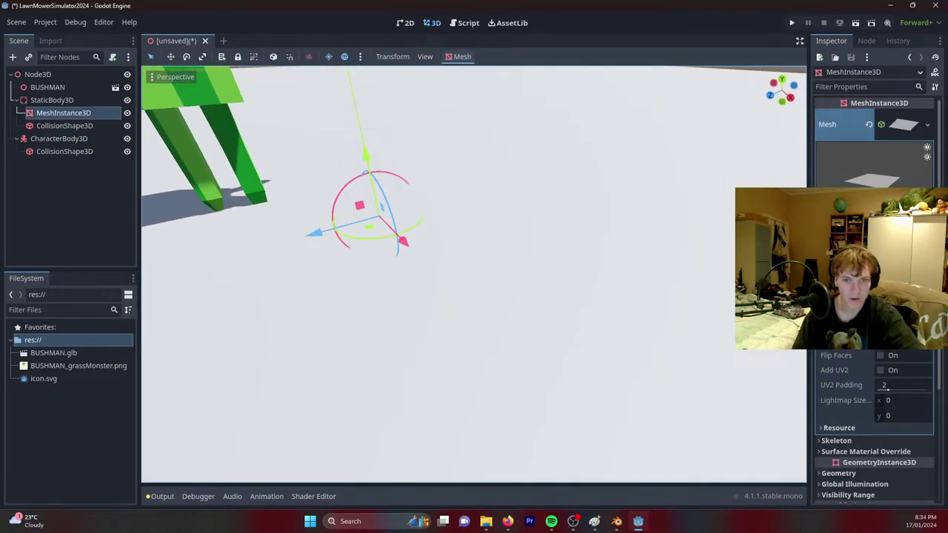
pyautogui.scroll(-10, 874, 297)
pyautogui.scroll(4, 875, 422)
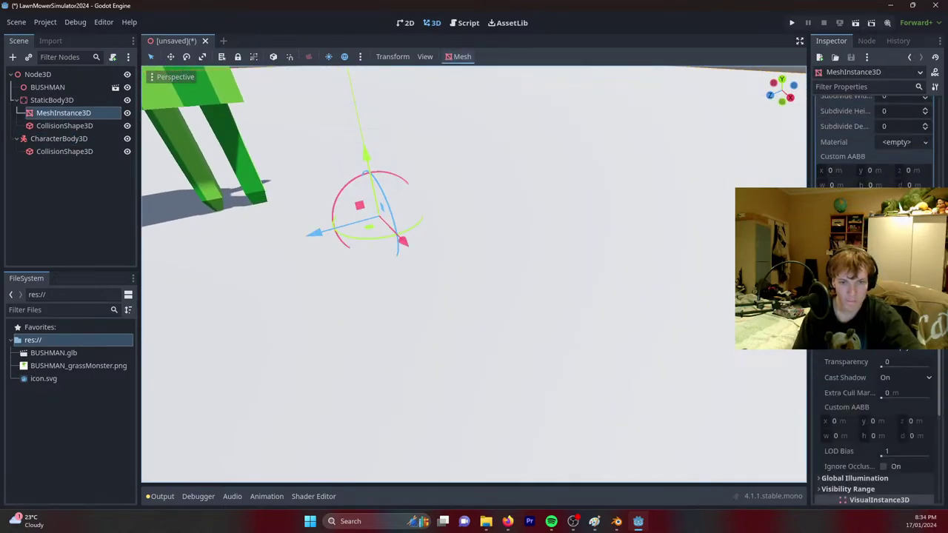
pyautogui.click(904, 335)
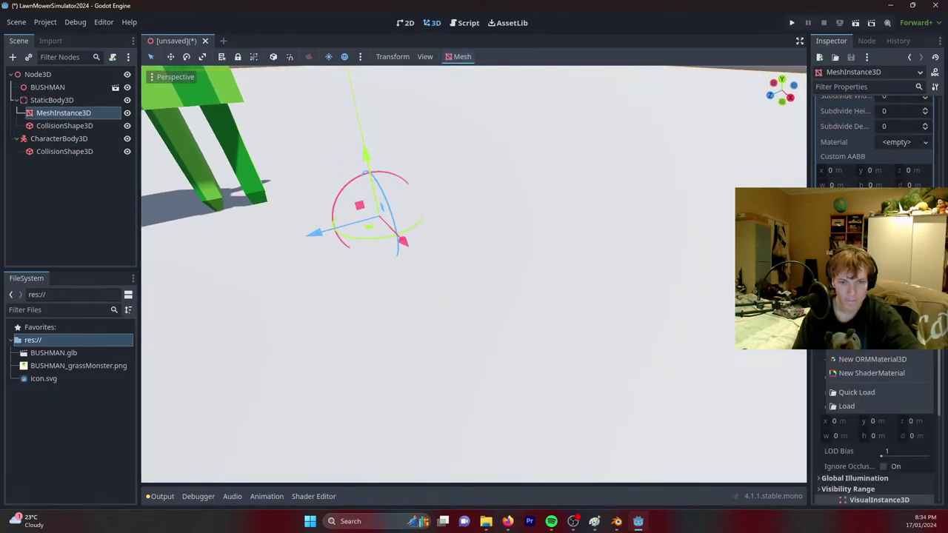
pyautogui.click(871, 356)
pyautogui.click(900, 349)
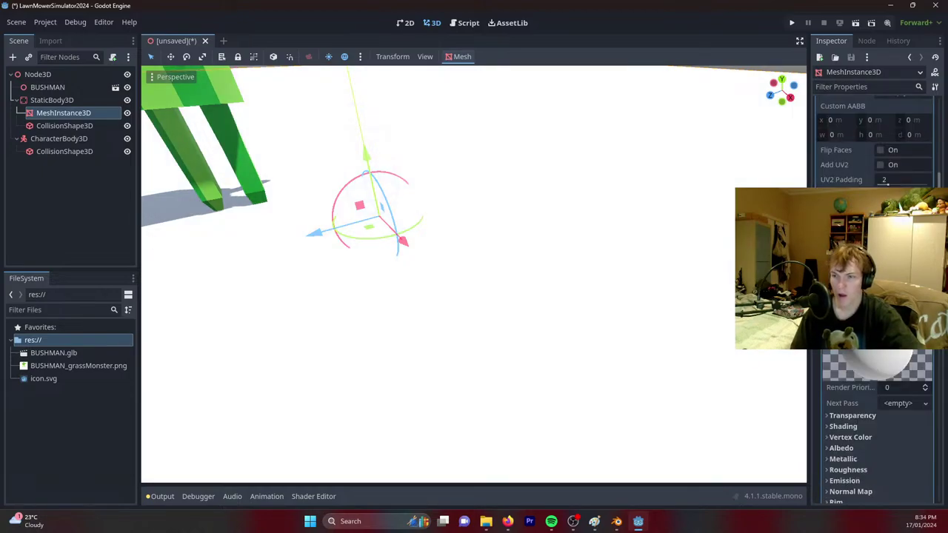
pyautogui.click(900, 348)
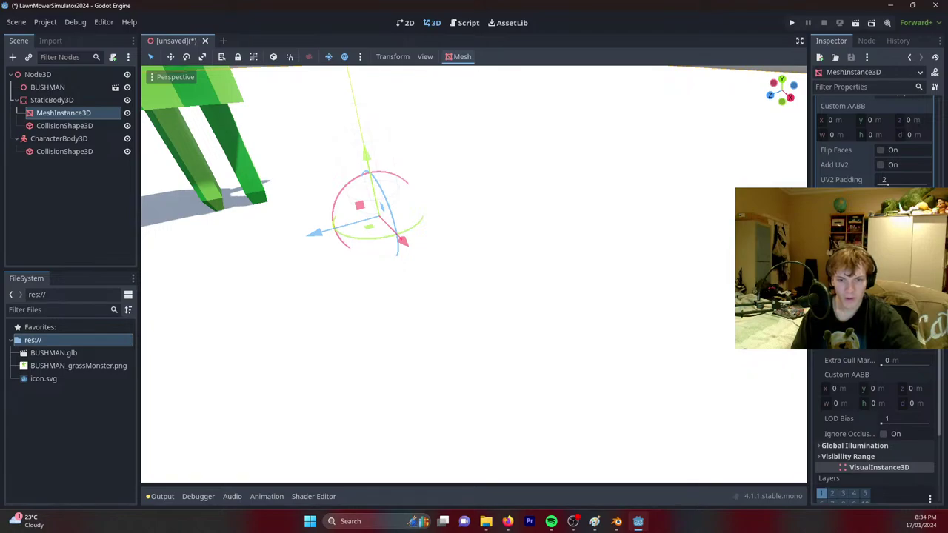
pyautogui.click(923, 346)
pyautogui.press('Escape')
pyautogui.scroll(5, 875, 415)
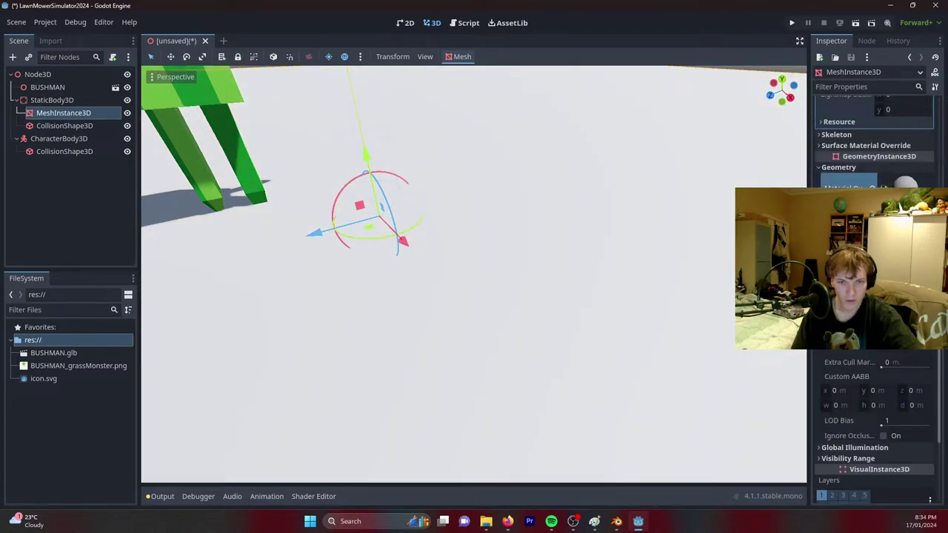
# Create grass.gdshader and replace its fragment comment with ALBEDO = vec3(0.1,0.1,0.8).
pyautogui.write('gdshader')
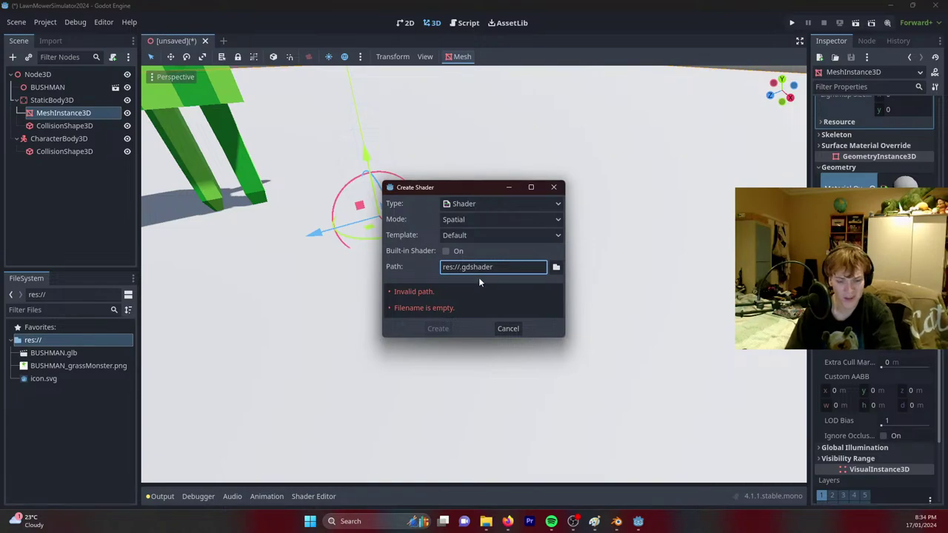
pyautogui.write('ass')
pyautogui.press('Return')
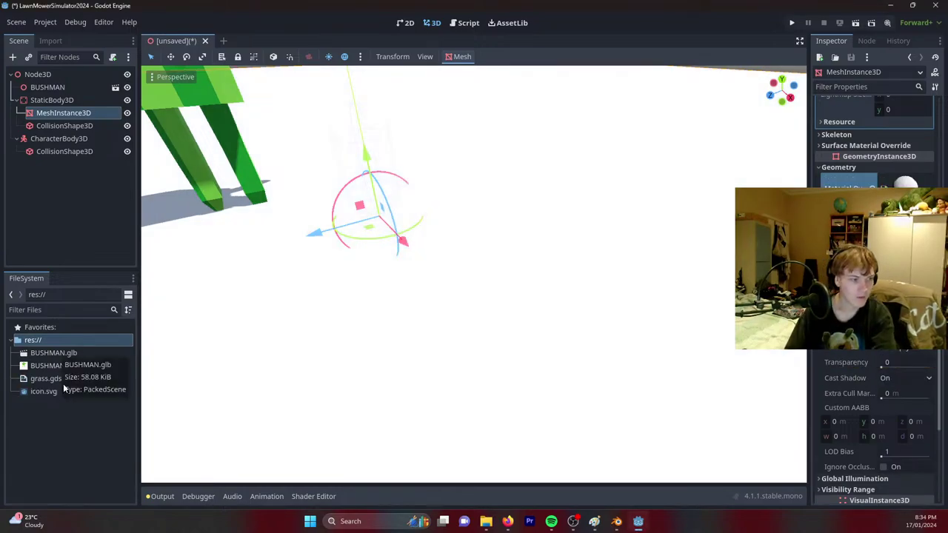
pyautogui.doubleClick(51, 378)
pyautogui.click(426, 410)
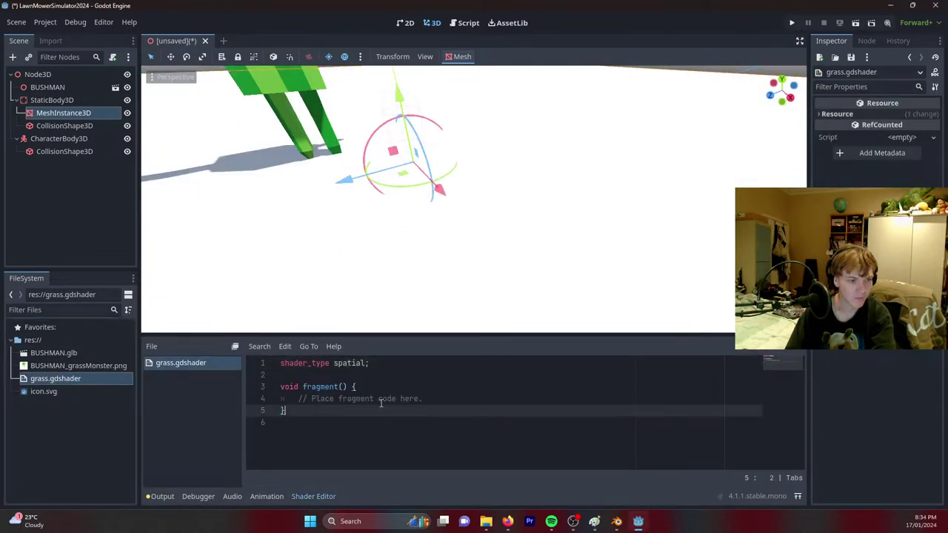
pyautogui.moveTo(430, 401); pyautogui.dragTo(298, 399)
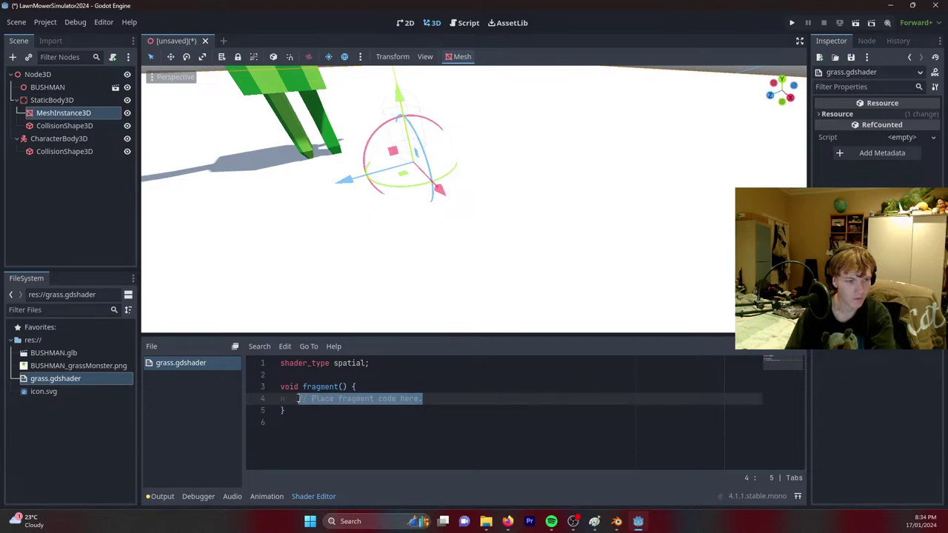
pyautogui.write('ALBEDO')
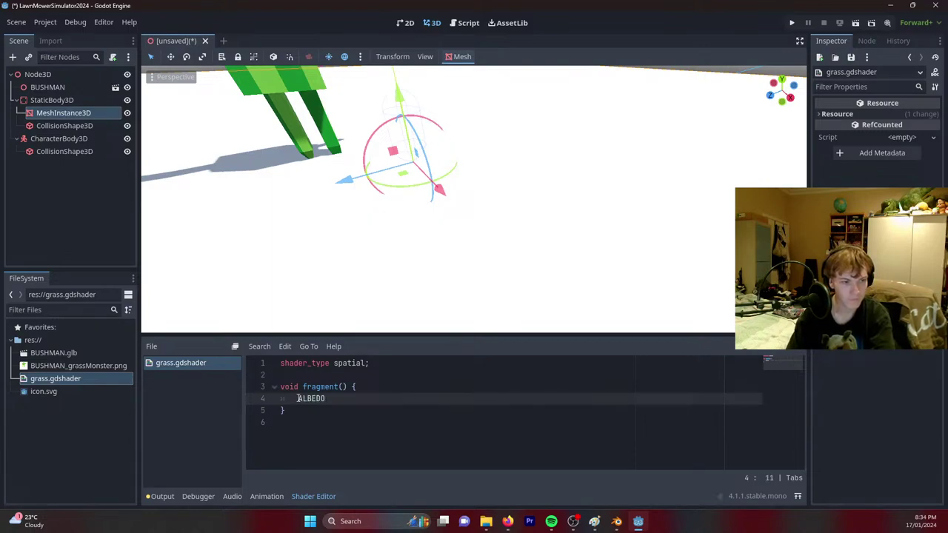
pyautogui.write(' = ')
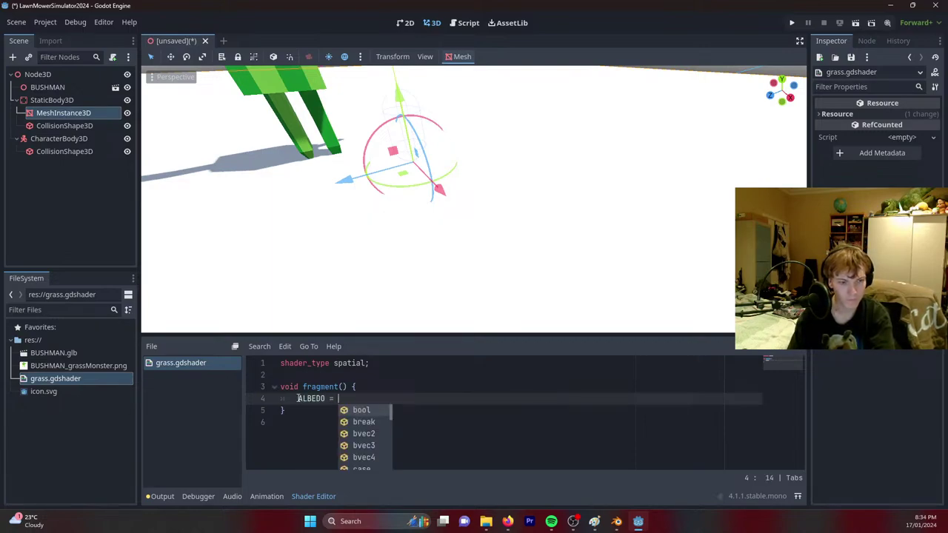
pyautogui.write('vec')
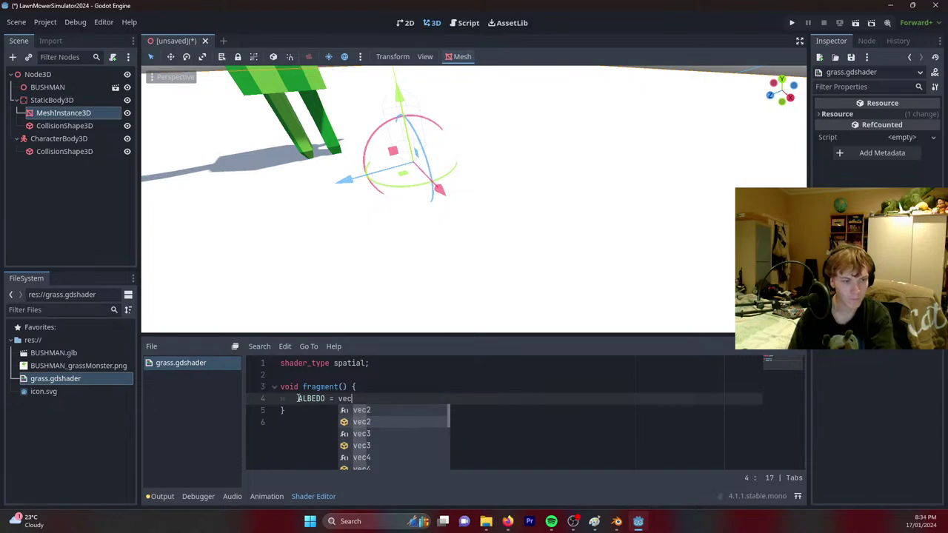
pyautogui.write('3(')
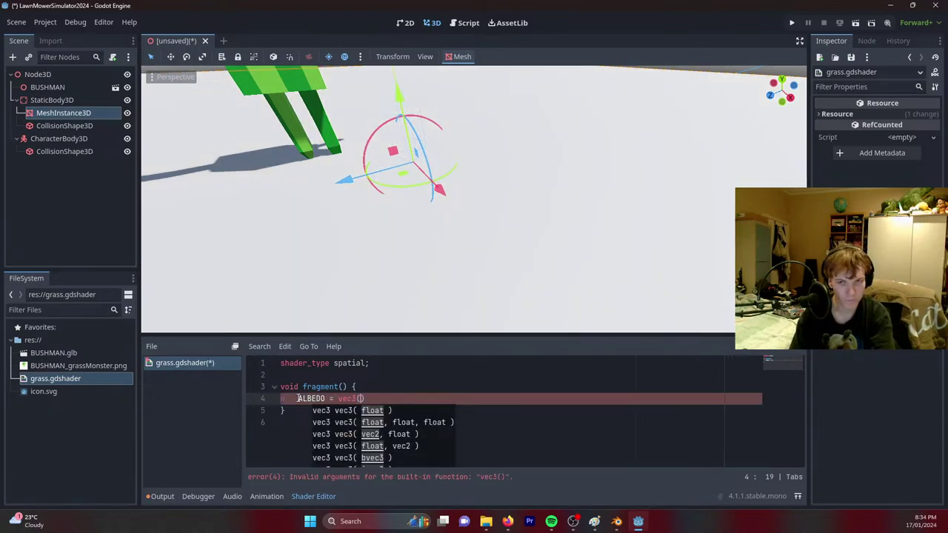
pyautogui.write('0.1')
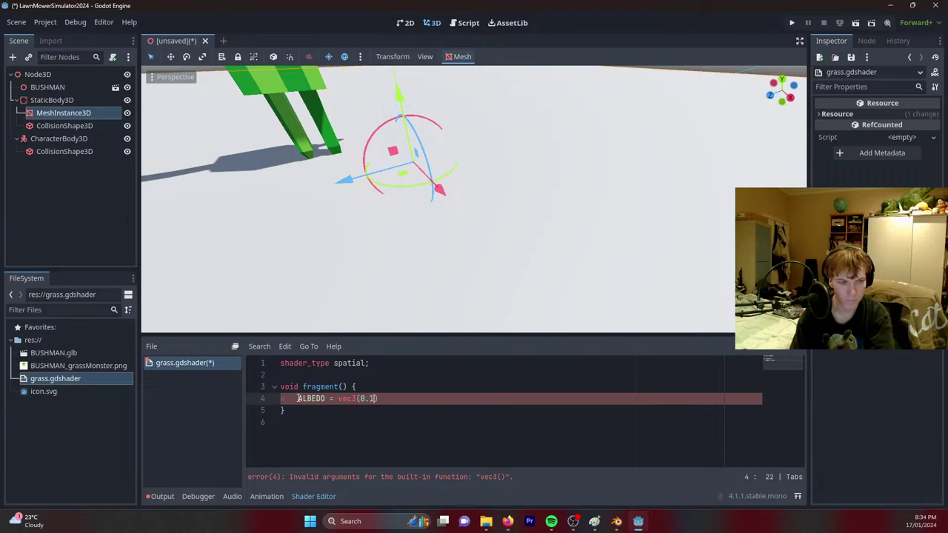
pyautogui.write(',0.1,')
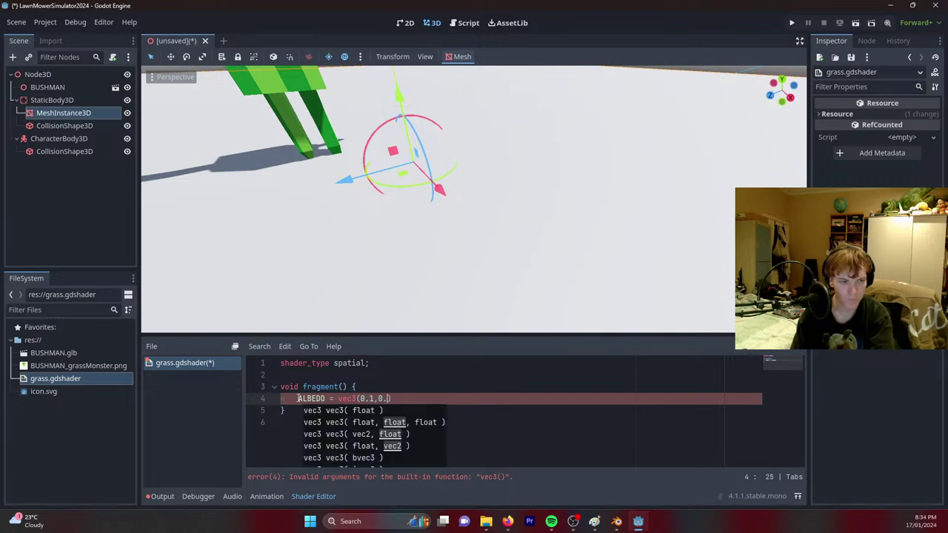
pyautogui.write('0.8')
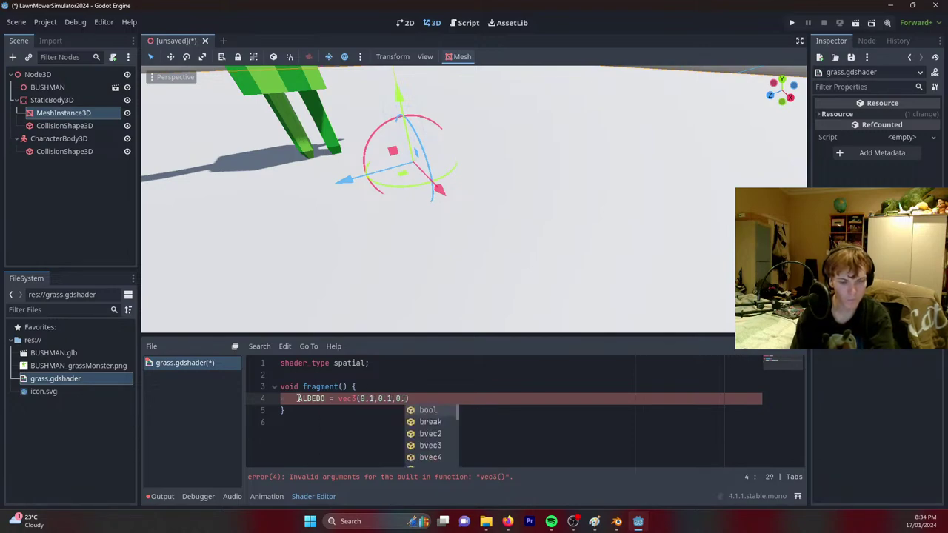
pyautogui.write(')')
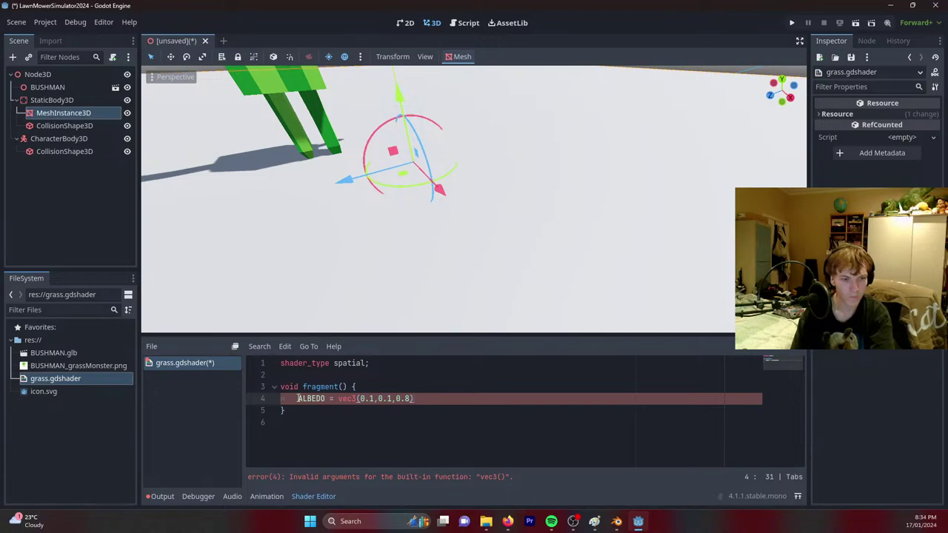
# Correct the ALBEDO colour to vec3(0.1,0.8,0.1), dismissing the accidental save prompt, and check the green floor.
pyautogui.hotkey('ctrl', 's')
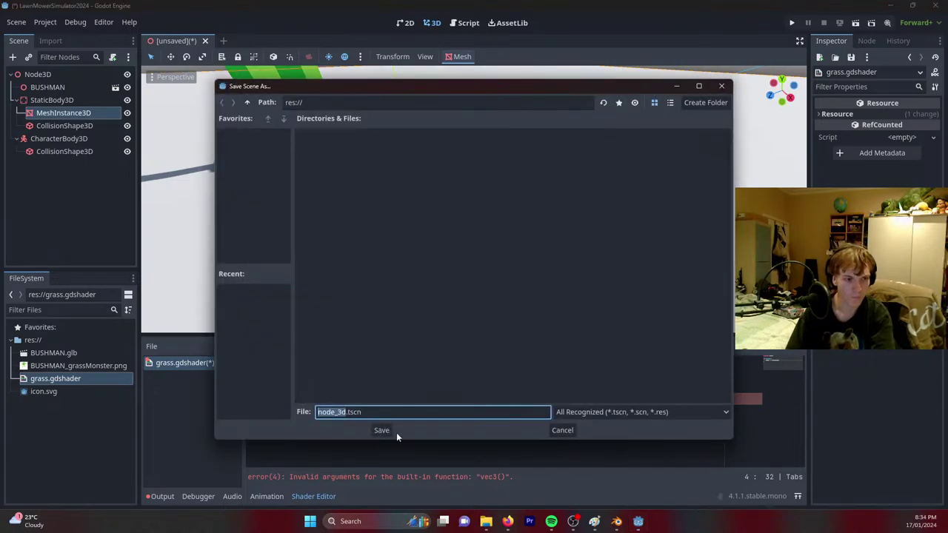
pyautogui.click(563, 430)
pyautogui.click(494, 420)
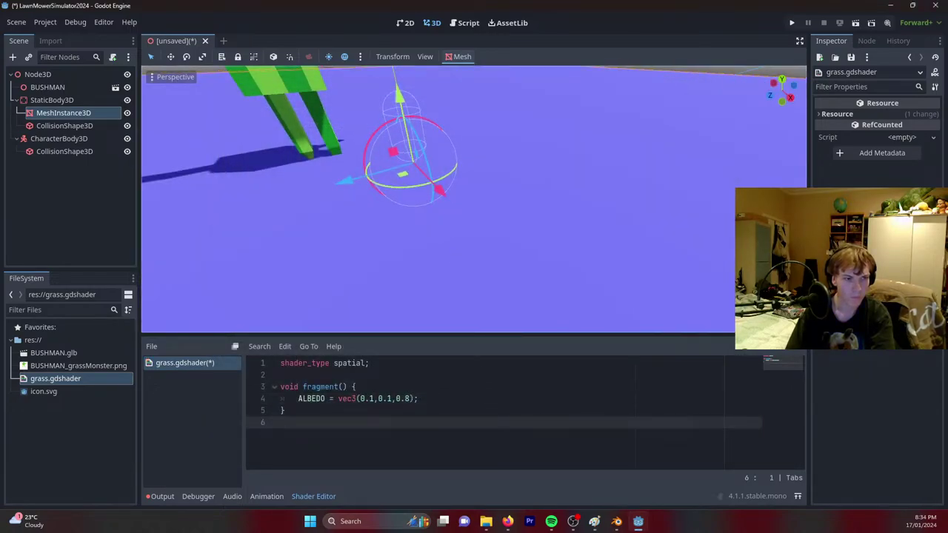
pyautogui.scroll(-2, 413, 326)
pyautogui.doubleClick(388, 399)
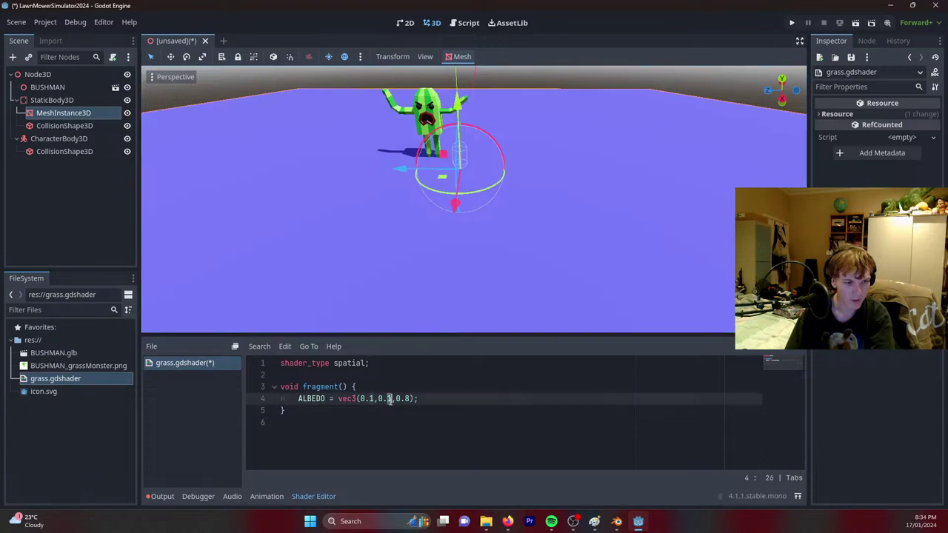
pyautogui.write('8')
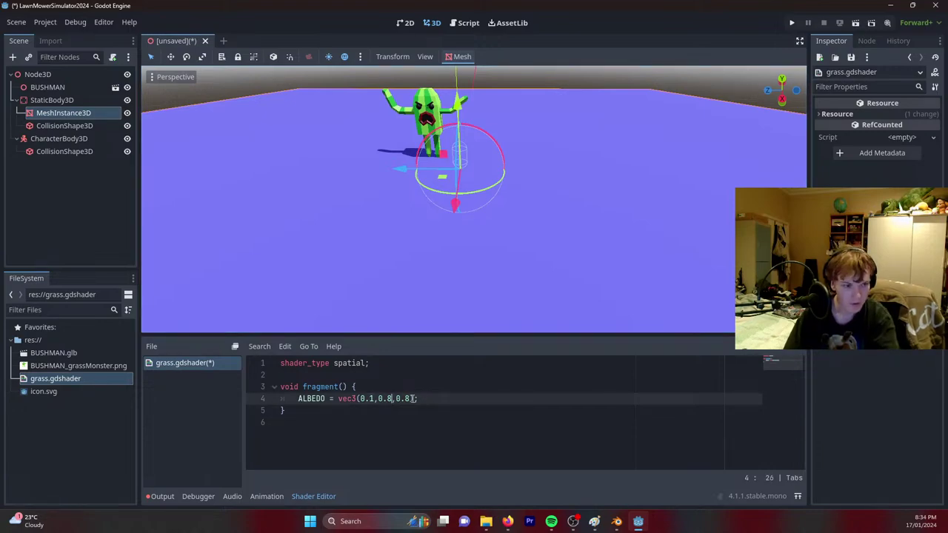
pyautogui.doubleClick(408, 399)
pyautogui.write('1')
pyautogui.click(488, 399)
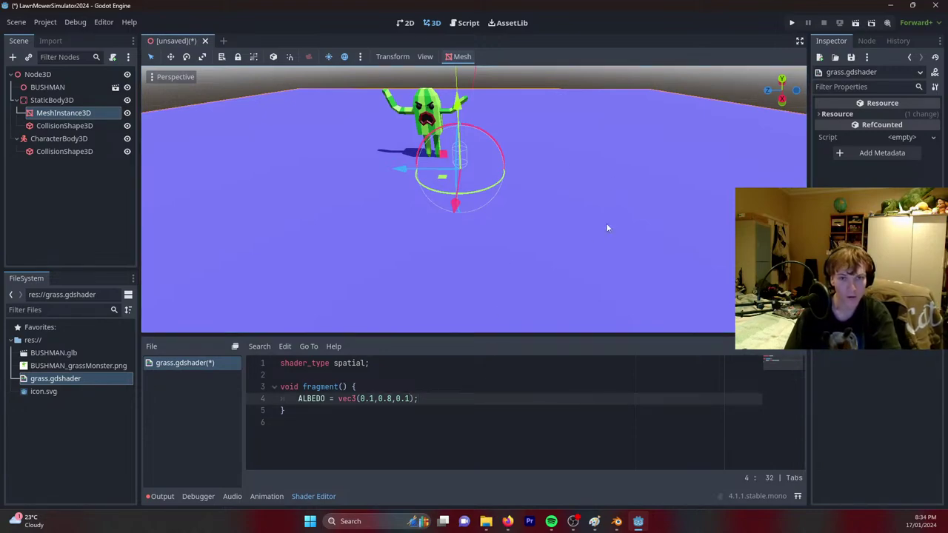
pyautogui.moveTo(560, 226); pyautogui.dragTo(522, 244, button='middle')
pyautogui.click(398, 387)
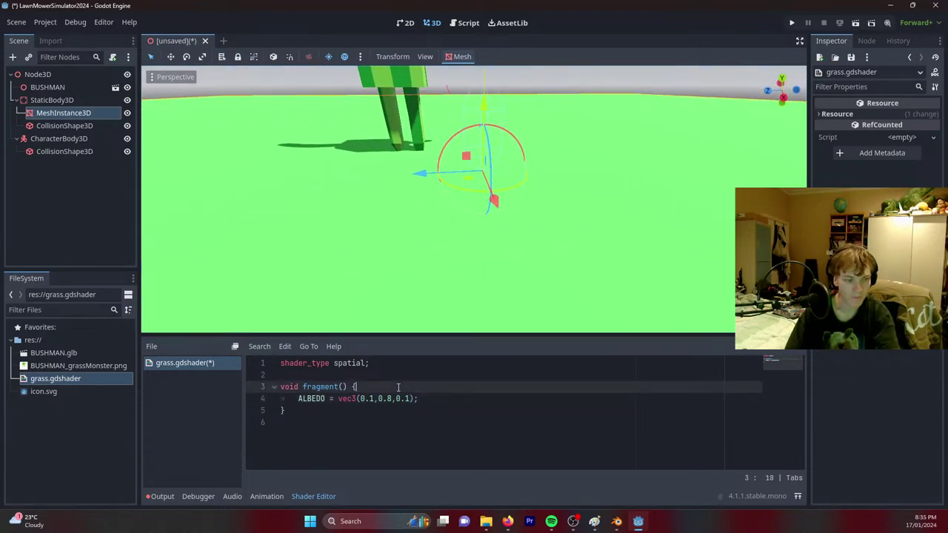
# Add an if condition on VERTEX.x as a new line in the fragment function.
pyautogui.press('Return')
pyautogui.write('if ')
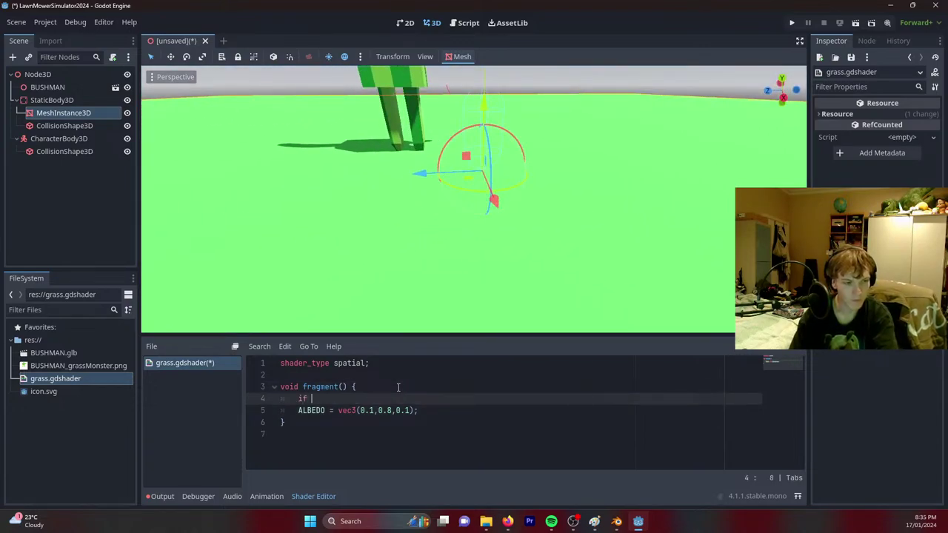
pyautogui.write('Ver')
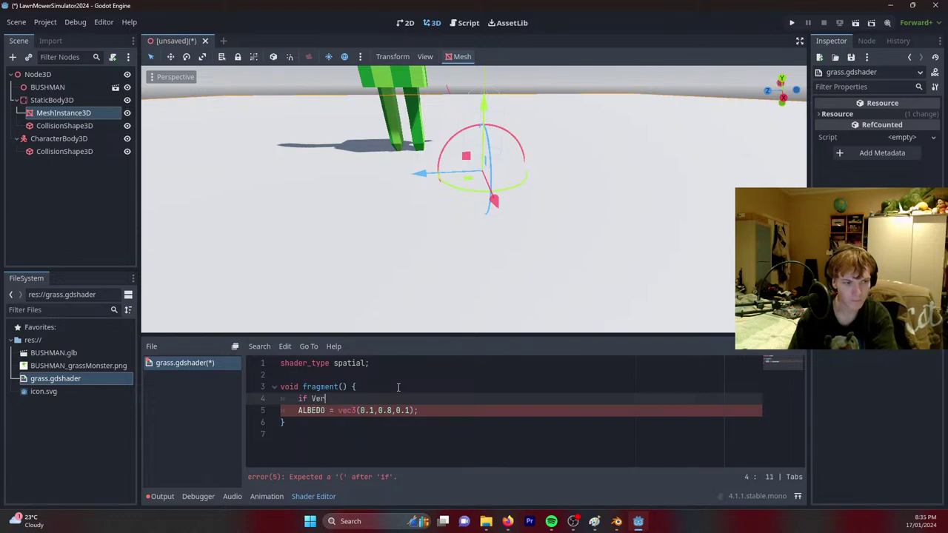
pyautogui.press('BackSpace')
pyautogui.press('BackSpace')
pyautogui.write('E')
pyautogui.press('BackSpace')
pyautogui.press('BackSpace')
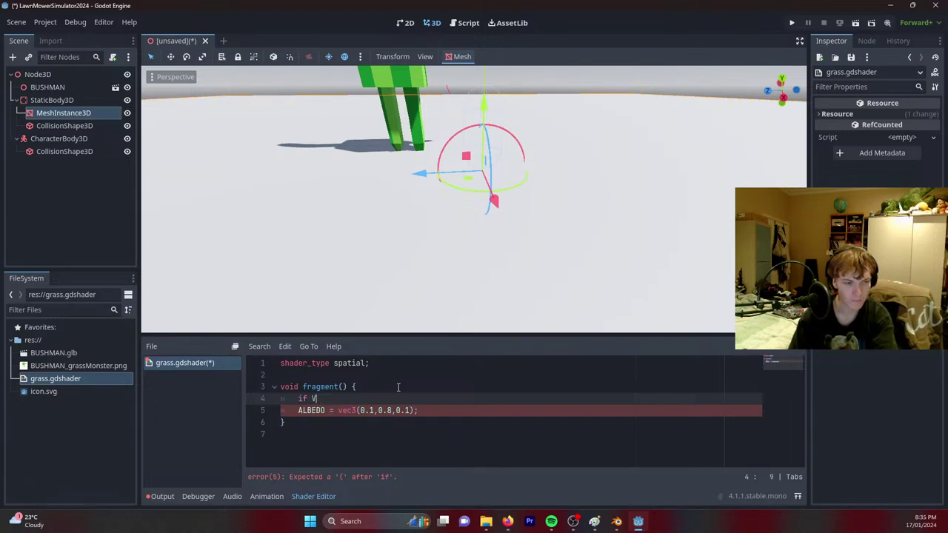
pyautogui.press('BackSpace')
pyautogui.write('(V')
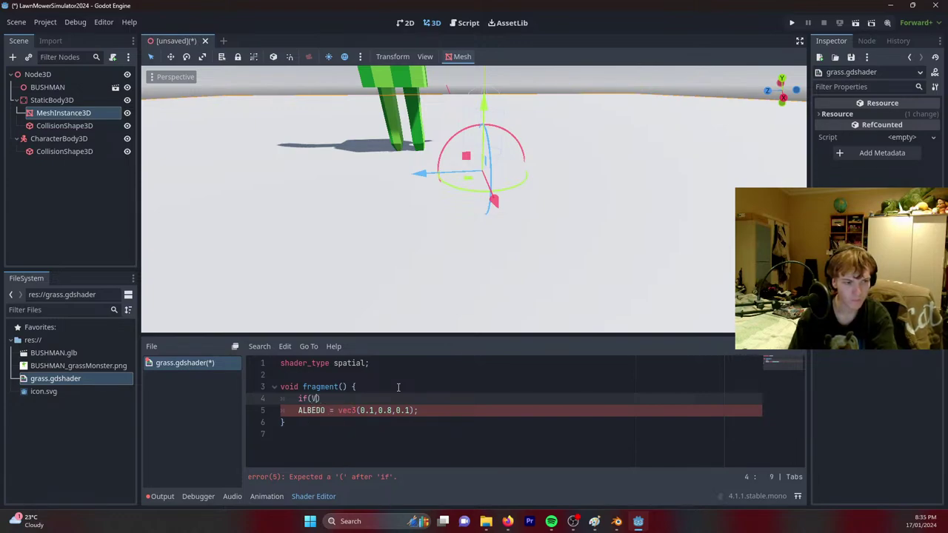
pyautogui.write('ERTEX.x')
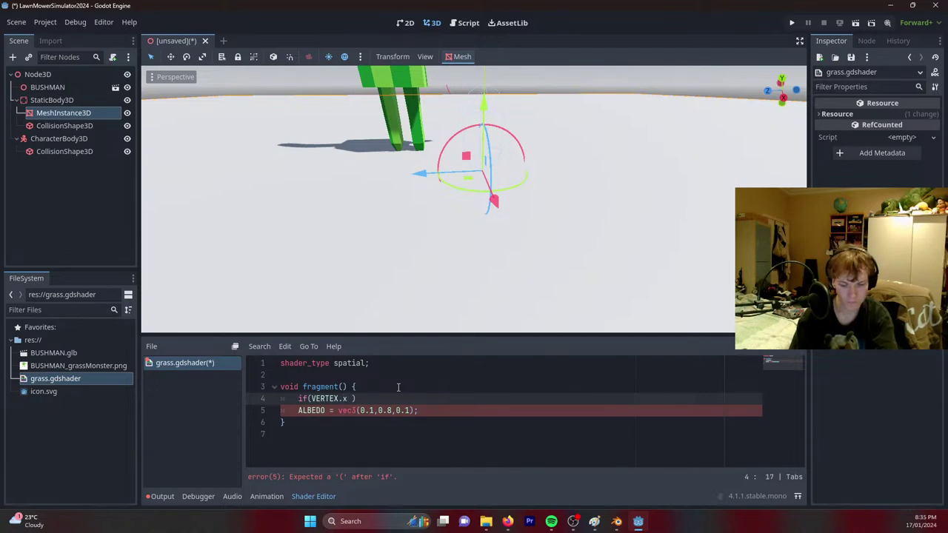
pyautogui.write(' % 2')
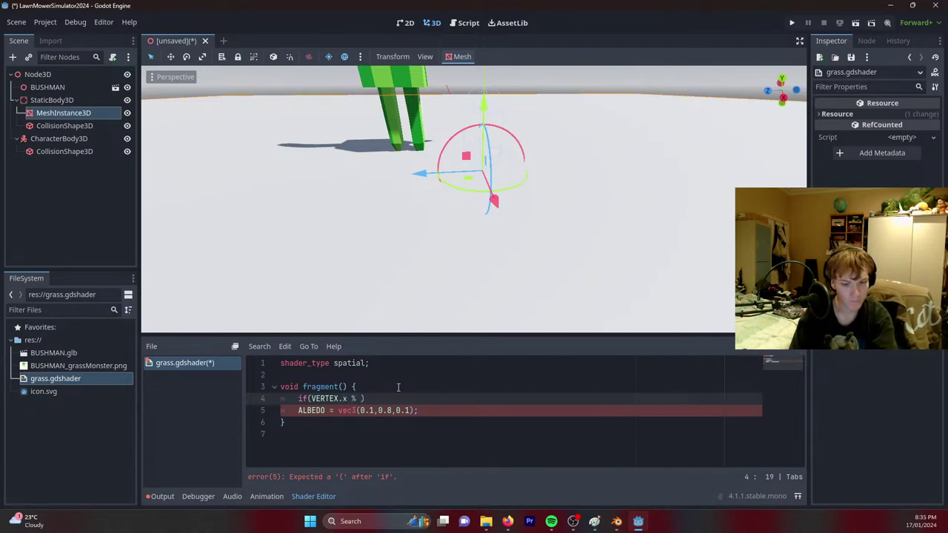
pyautogui.write('0 ')
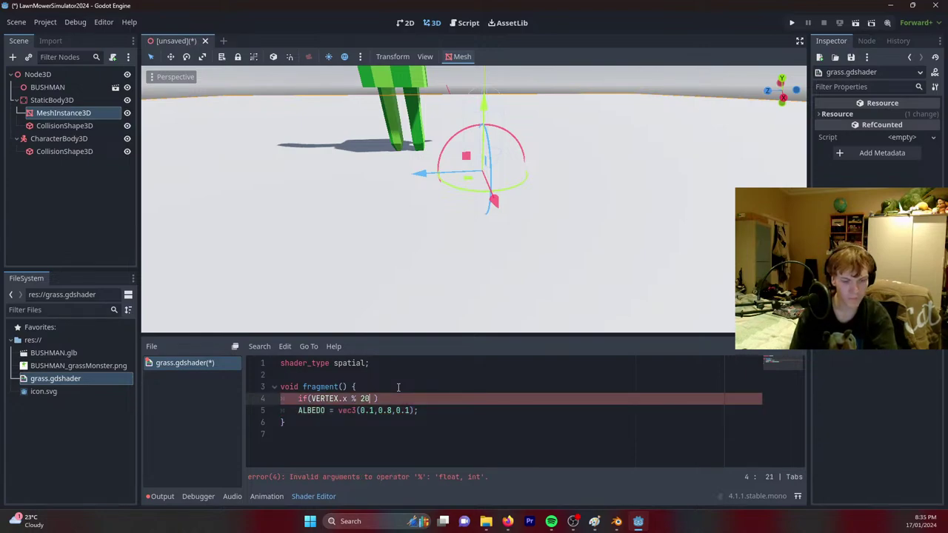
pyautogui.write('.0')
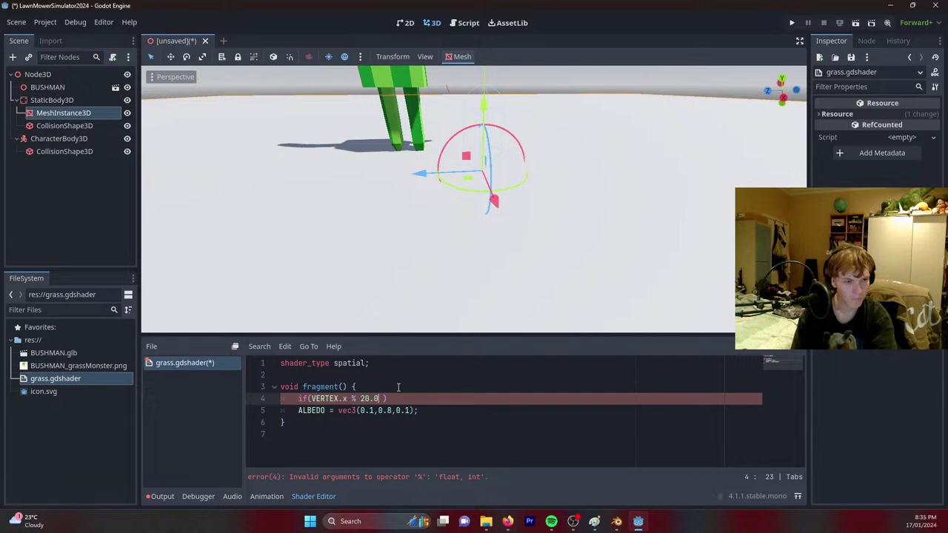
# Fix the condition to if(VERTEX.x < 0.0) {, cancelling the Save Scene prompt.
pyautogui.press('BackSpace')
pyautogui.press('BackSpace')
pyautogui.press('BackSpace')
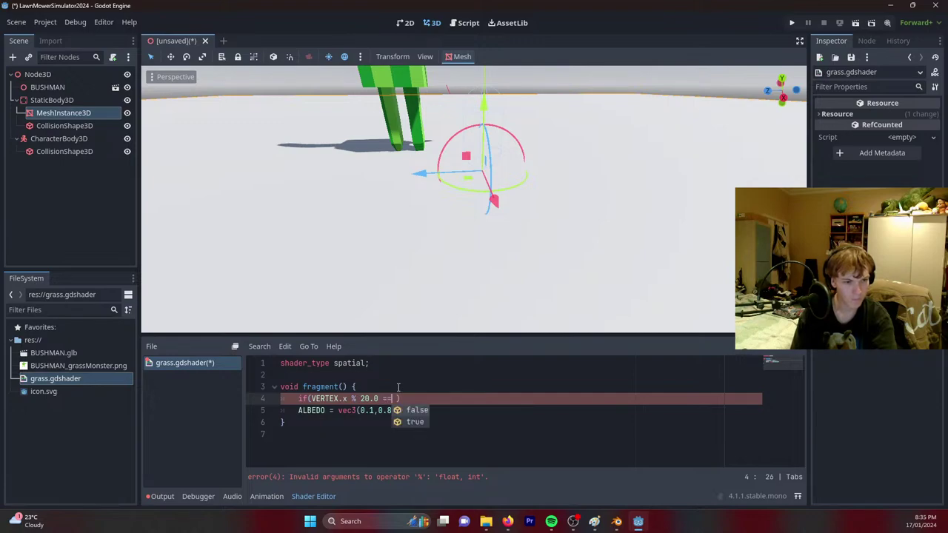
pyautogui.press('BackSpace')
pyautogui.press('BackSpace')
pyautogui.press('BackSpace')
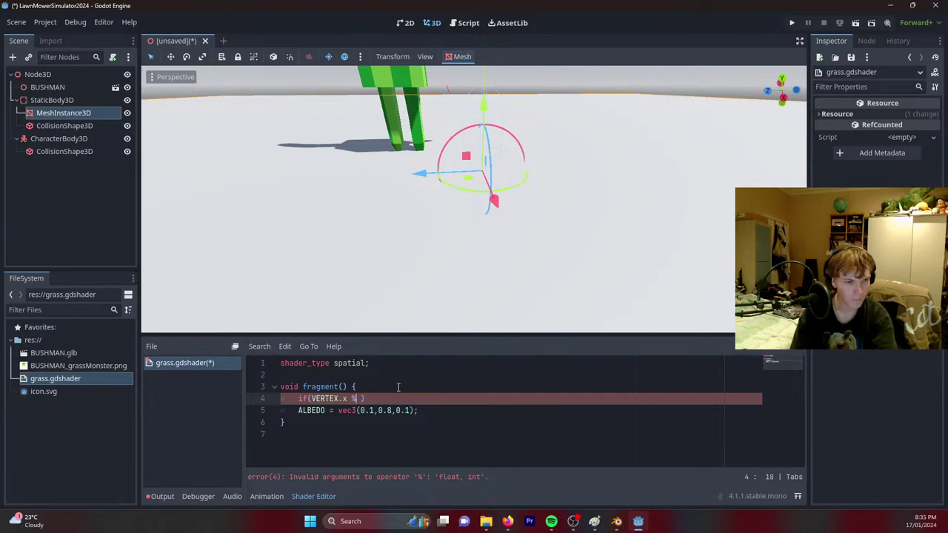
pyautogui.write('.0')
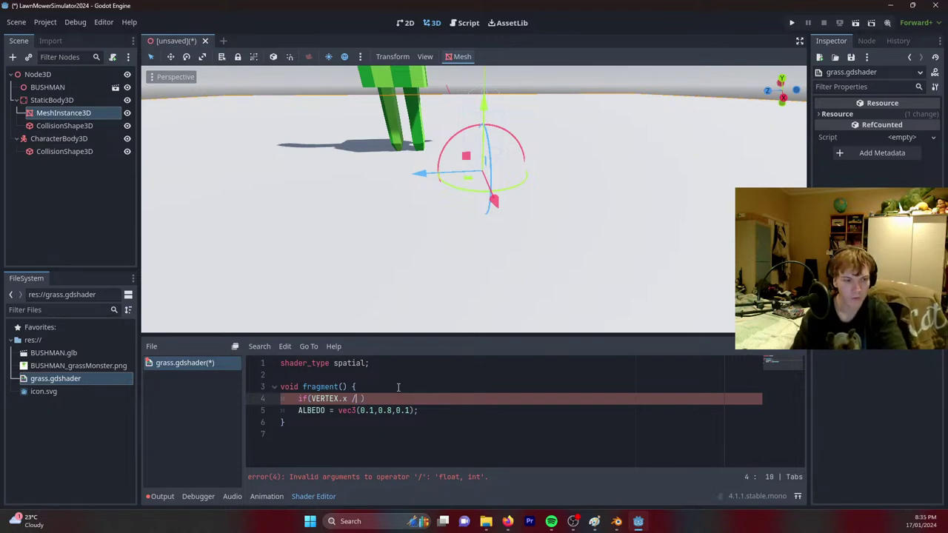
pyautogui.press('BackSpace')
pyautogui.write('<')
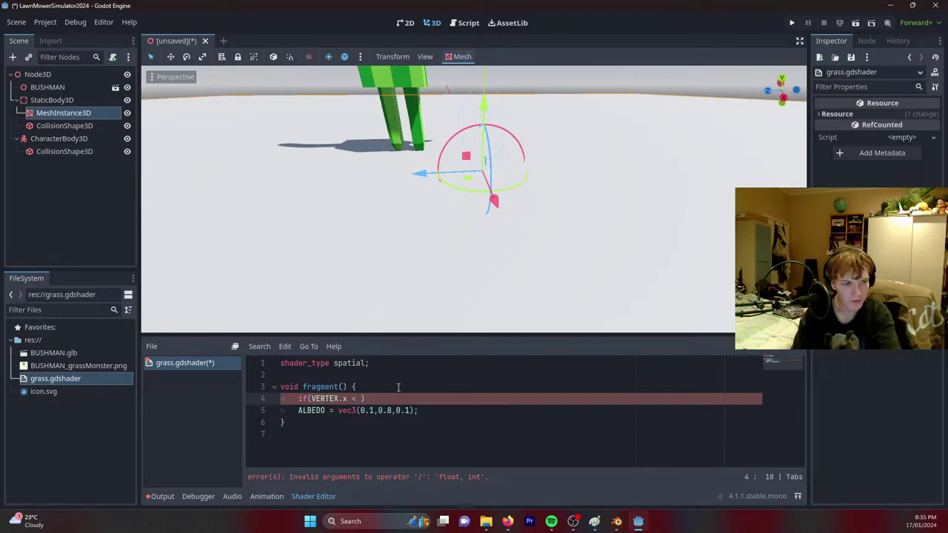
pyautogui.write(' 0')
pyautogui.press('Down')
pyautogui.press('Down')
pyautogui.press('Down')
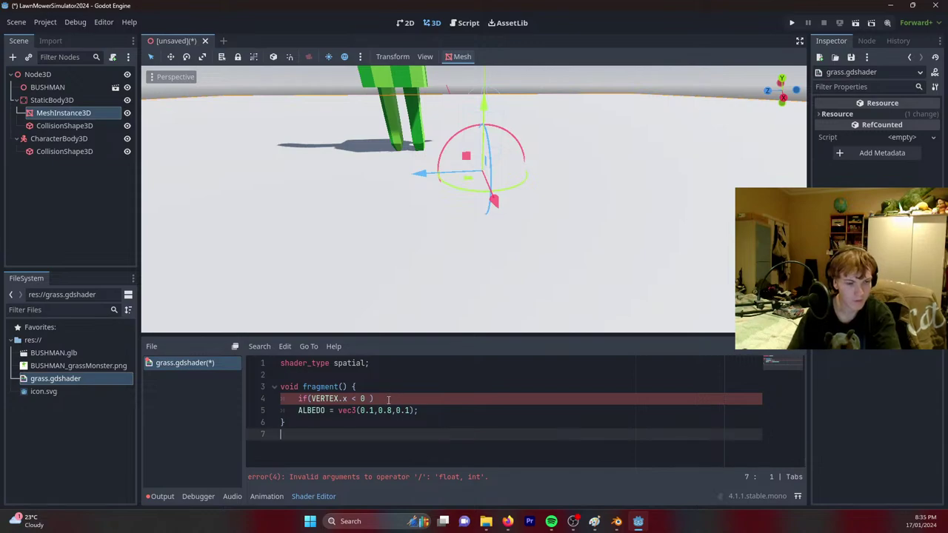
pyautogui.click(391, 399)
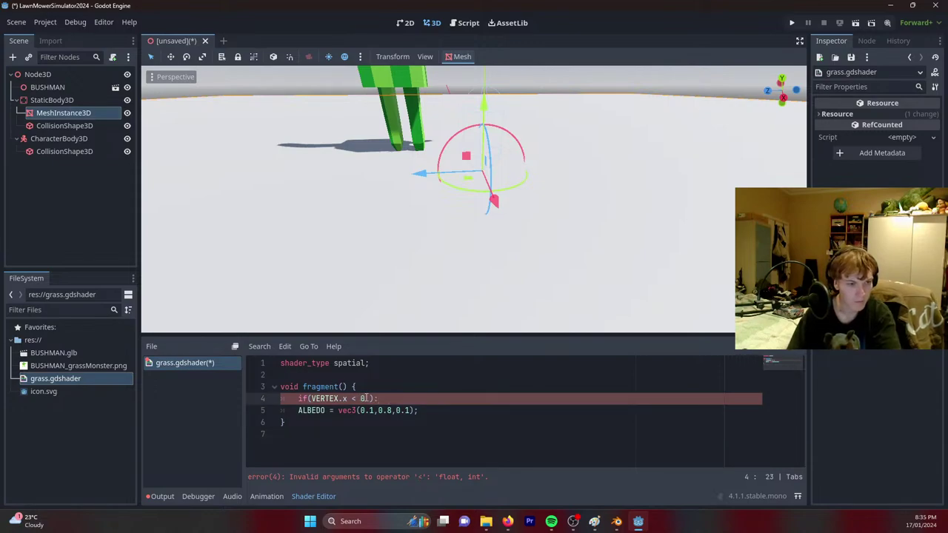
pyautogui.press('Left')
pyautogui.press('Left')
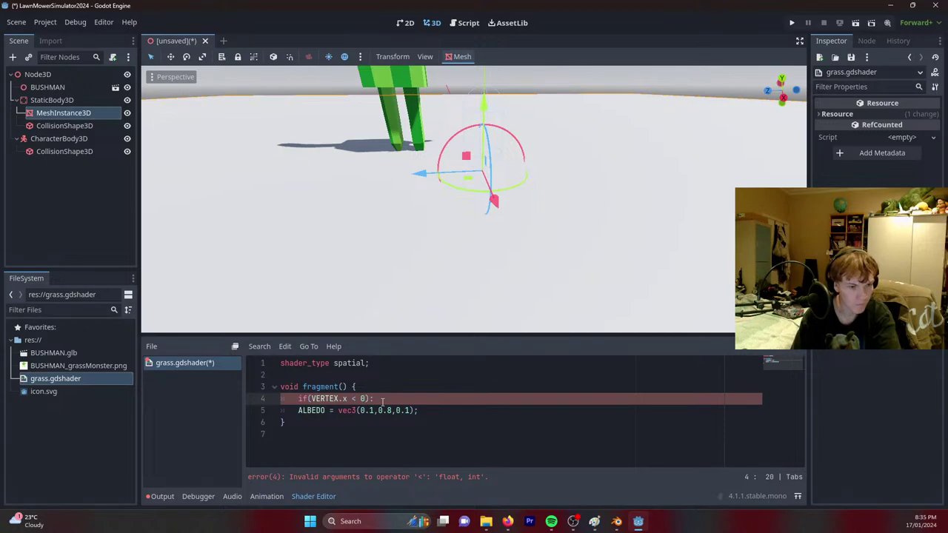
pyautogui.write('.0')
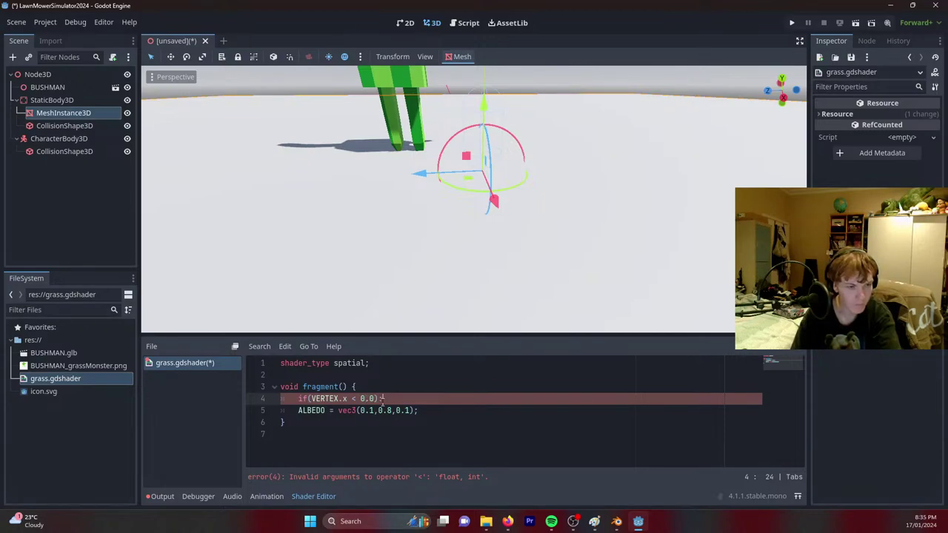
pyautogui.hotkey('ctrl', 's')
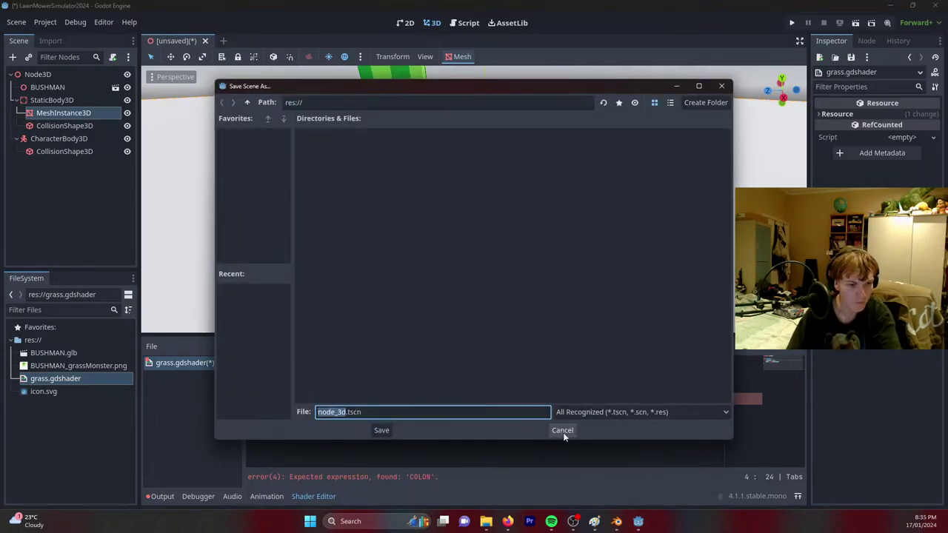
pyautogui.click(562, 432)
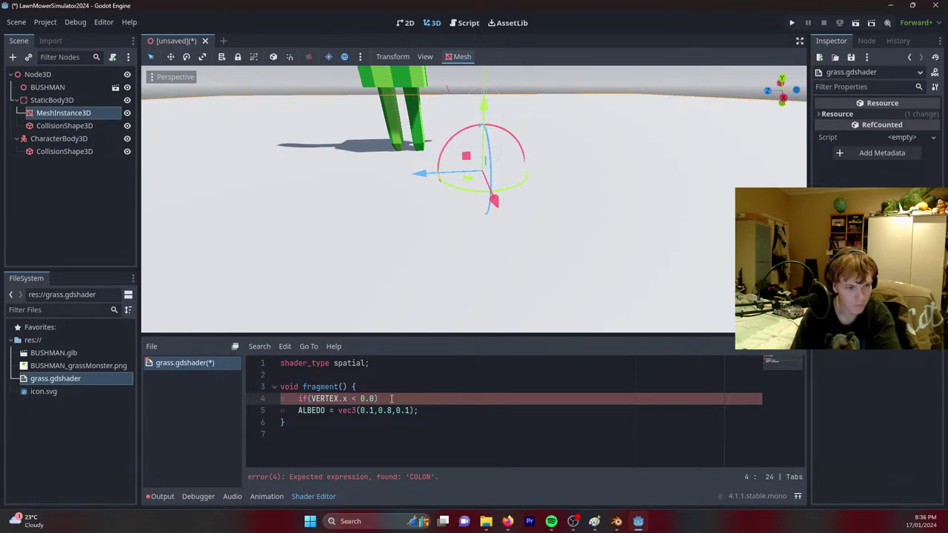
pyautogui.write('{')
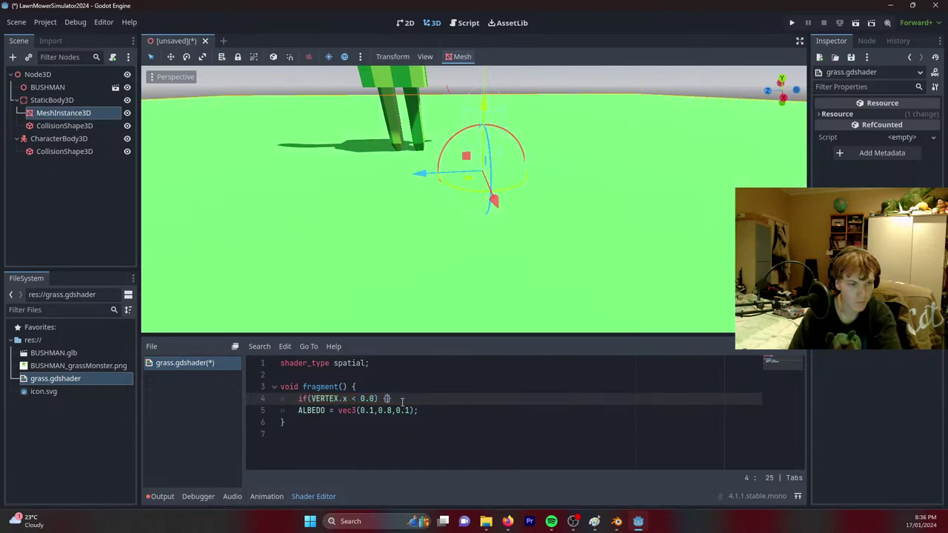
# Move the ALBEDO line into the if block, indented, and view the ground from above.
pyautogui.press('Return')
pyautogui.tripleClick(432, 435)
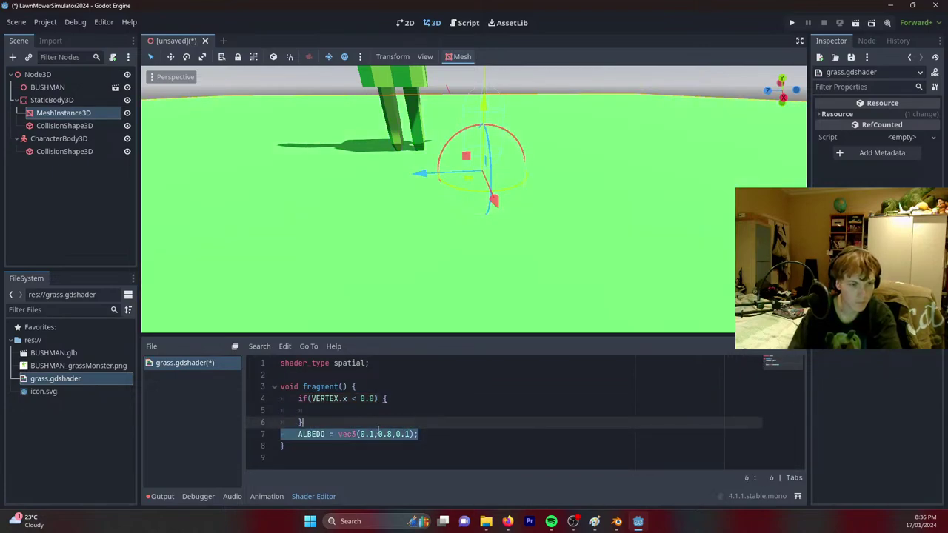
pyautogui.hotkey('alt', 'Up')
pyautogui.click(298, 422)
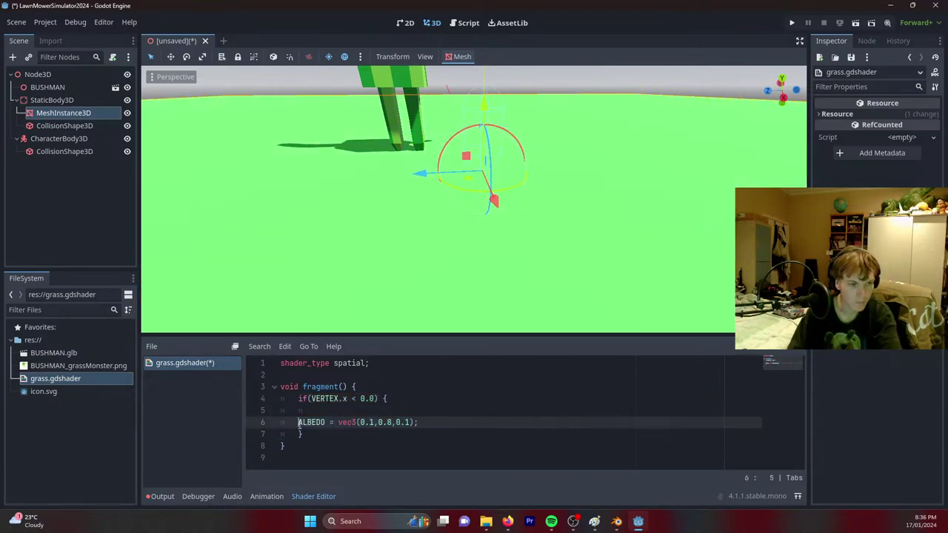
pyautogui.press('Tab')
pyautogui.click(317, 411)
pyautogui.press('BackSpace')
pyautogui.press('BackSpace')
pyautogui.press('BackSpace')
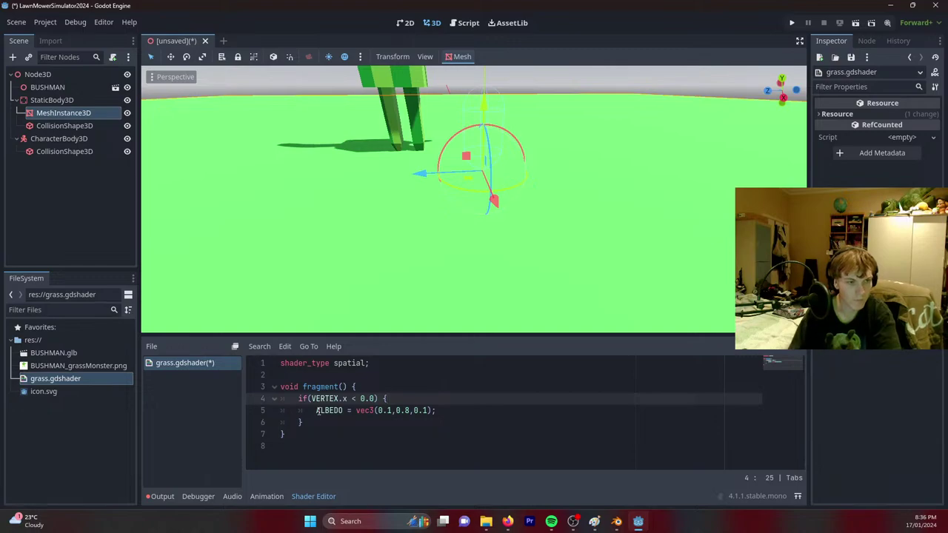
pyautogui.moveTo(474, 245); pyautogui.dragTo(415, 222, button='middle')
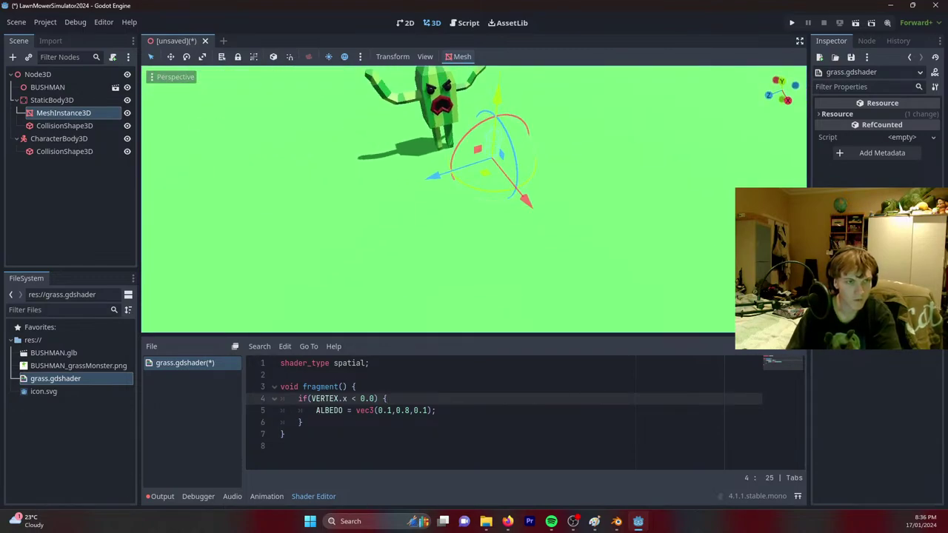
pyautogui.scroll(-5, 475, 200)
pyautogui.moveTo(474, 222); pyautogui.dragTo(533, 192, button='middle')
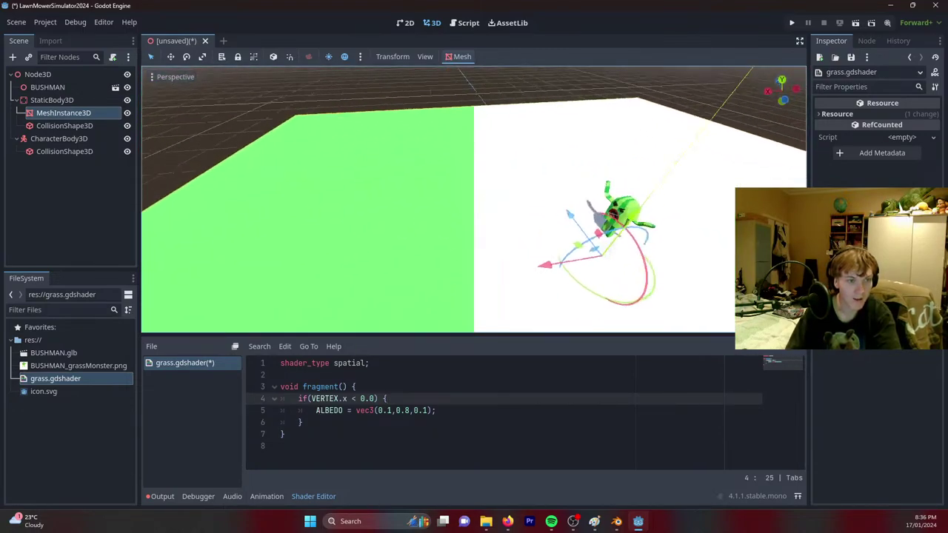
pyautogui.moveTo(474, 200); pyautogui.dragTo(349, 379, button='middle')
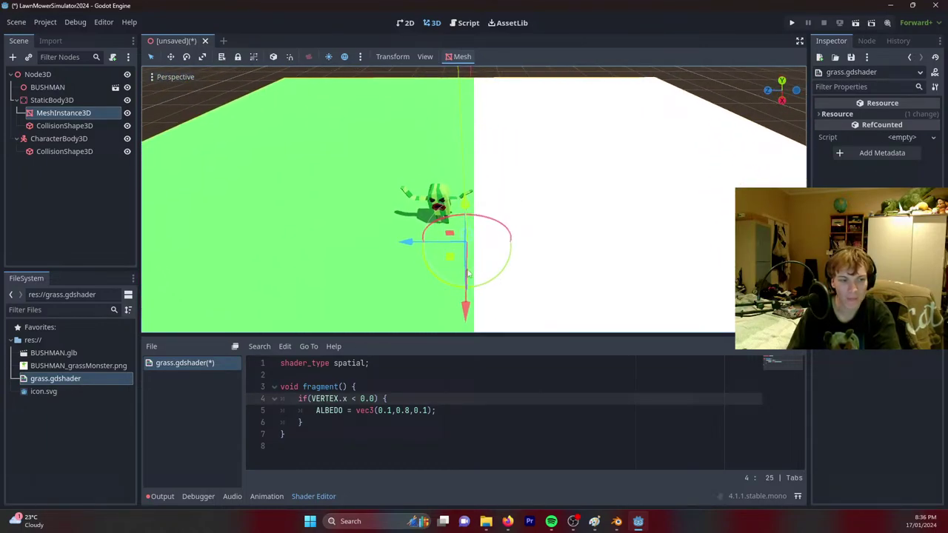
# Add an else block containing a copy of the ALBEDO colour line.
pyautogui.click(328, 419)
pyautogui.write('els')
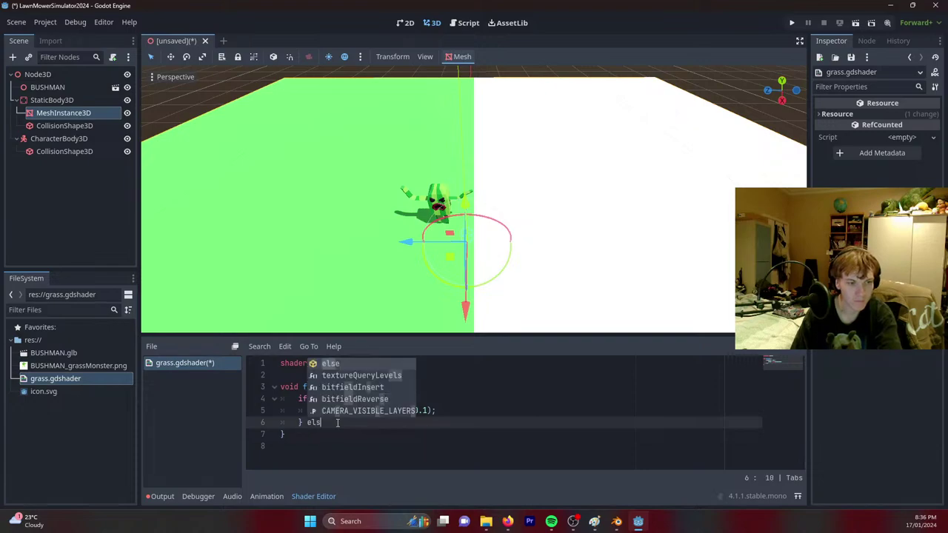
pyautogui.write('e {')
pyautogui.press('Return')
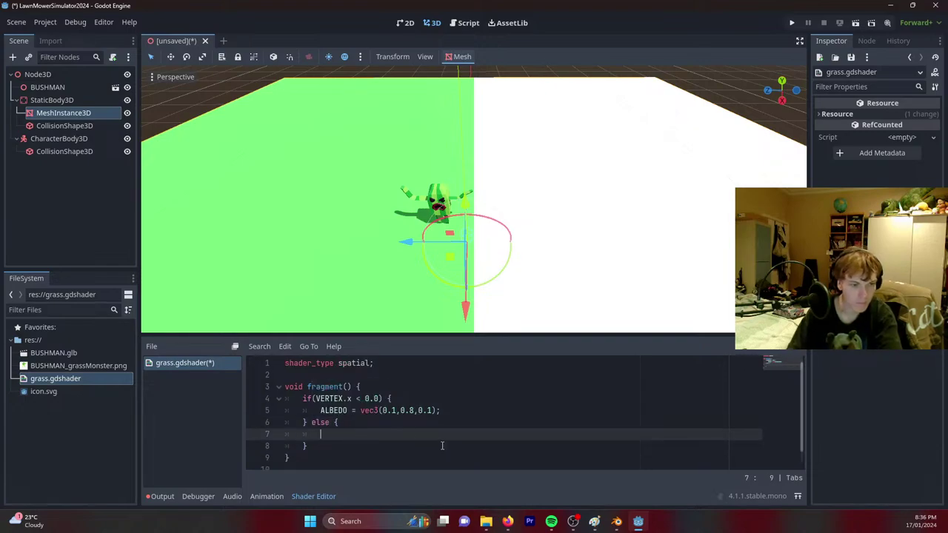
pyautogui.moveTo(441, 411); pyautogui.dragTo(320, 415)
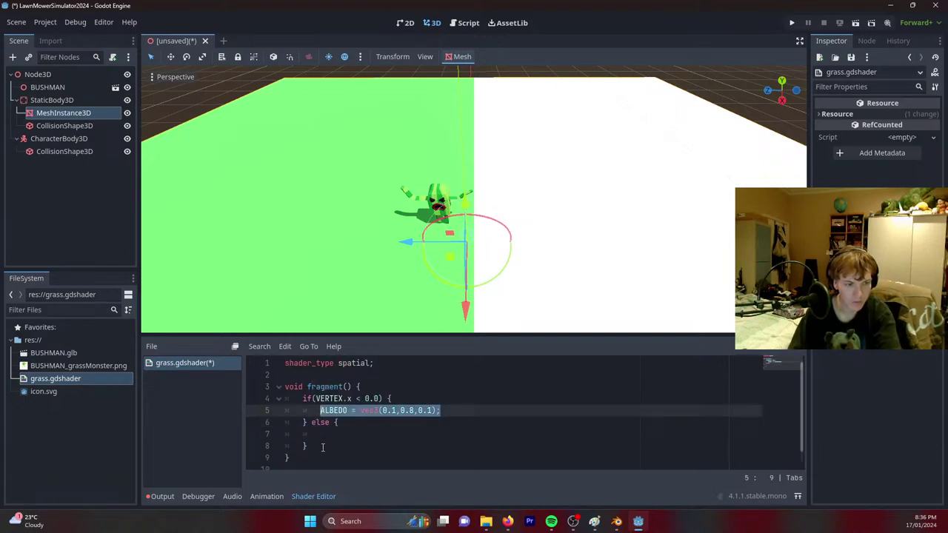
pyautogui.hotkey('ctrl', 'c')
pyautogui.click(328, 434)
pyautogui.hotkey('ctrl', 'v')
# Change the else branch colour to vec3(0.0,0.7,0.0).
pyautogui.click(393, 435)
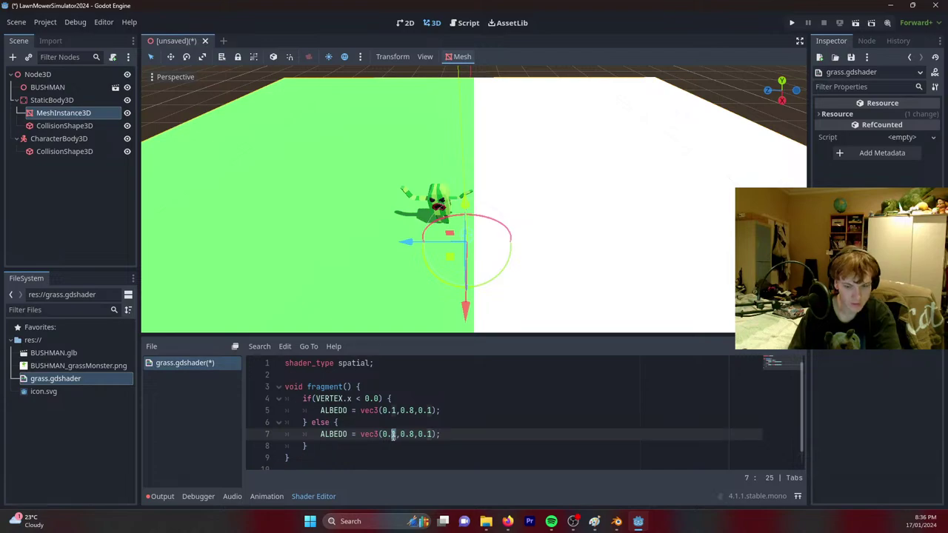
pyautogui.press('Delete')
pyautogui.write('0')
pyautogui.press('Right')
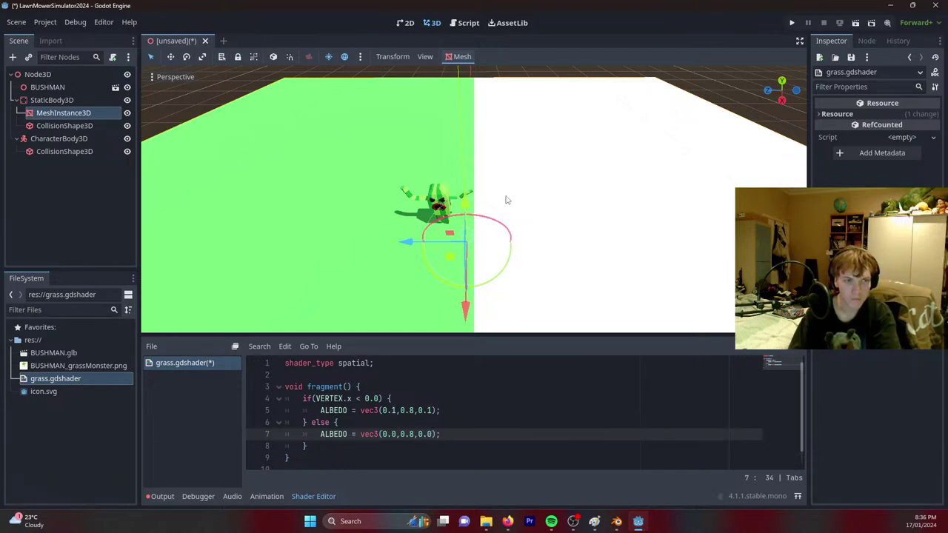
pyautogui.moveTo(526, 197); pyautogui.dragTo(475, 159, button='middle')
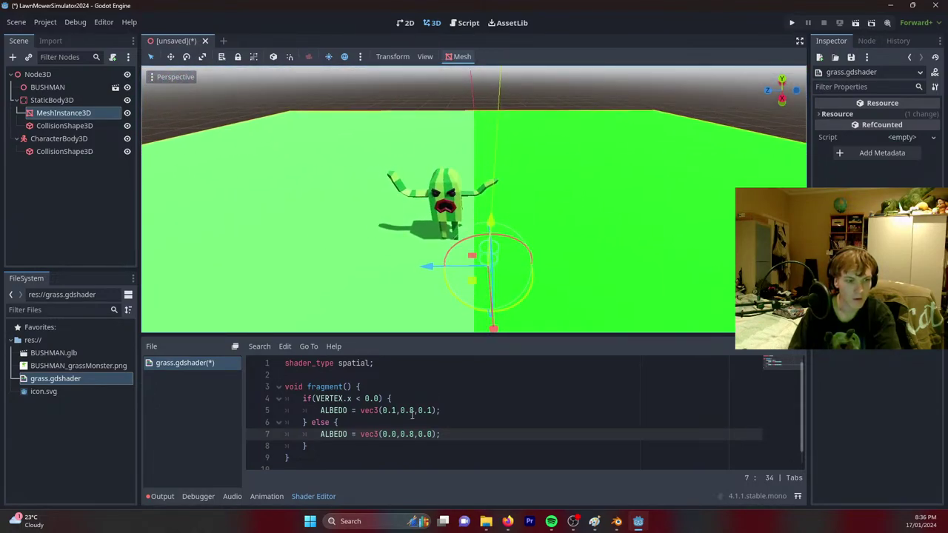
pyautogui.click(412, 434)
pyautogui.press('BackSpace')
pyautogui.write('7')
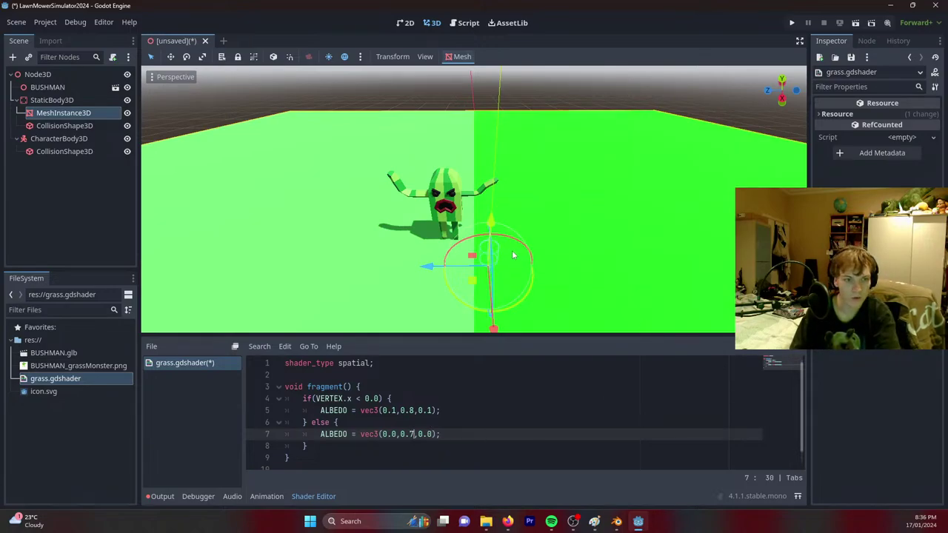
pyautogui.click(490, 446)
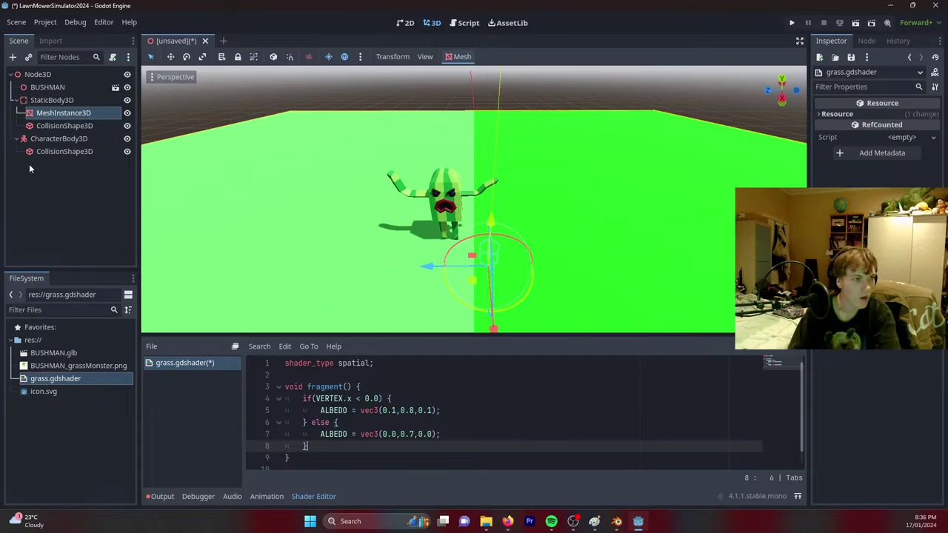
# Add a Camera3D and make it a child of the CharacterBody3D.
pyautogui.rightClick(43, 75)
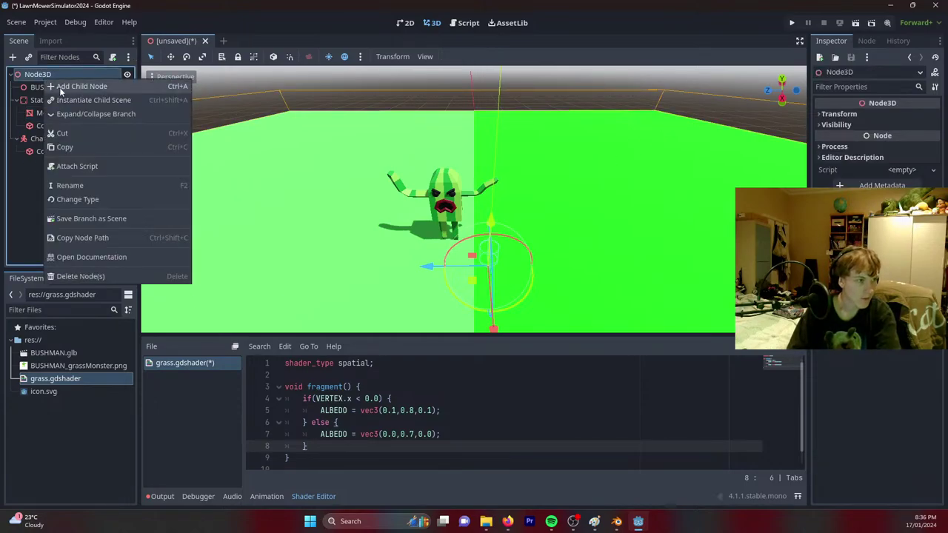
pyautogui.press('Escape')
pyautogui.hotkey('ctrl', 'a')
pyautogui.write('camer')
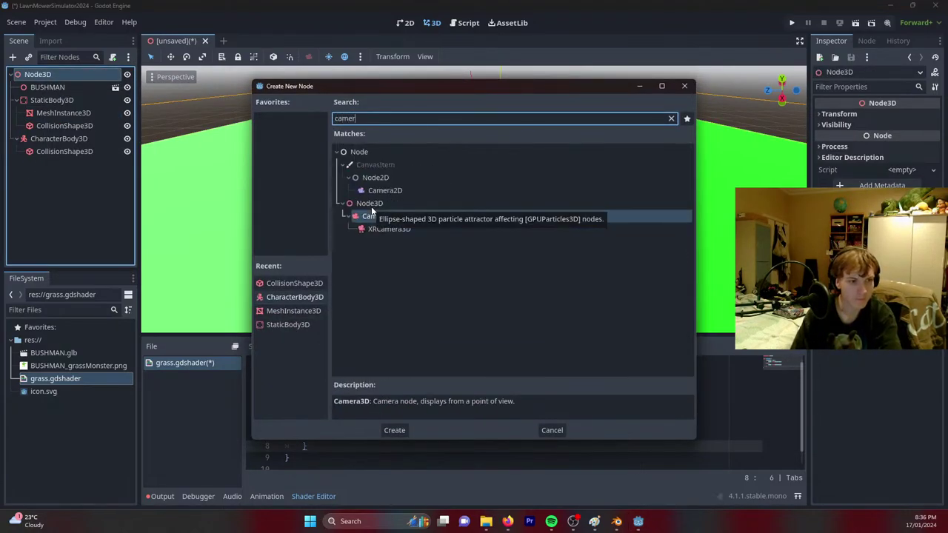
pyautogui.press('Return')
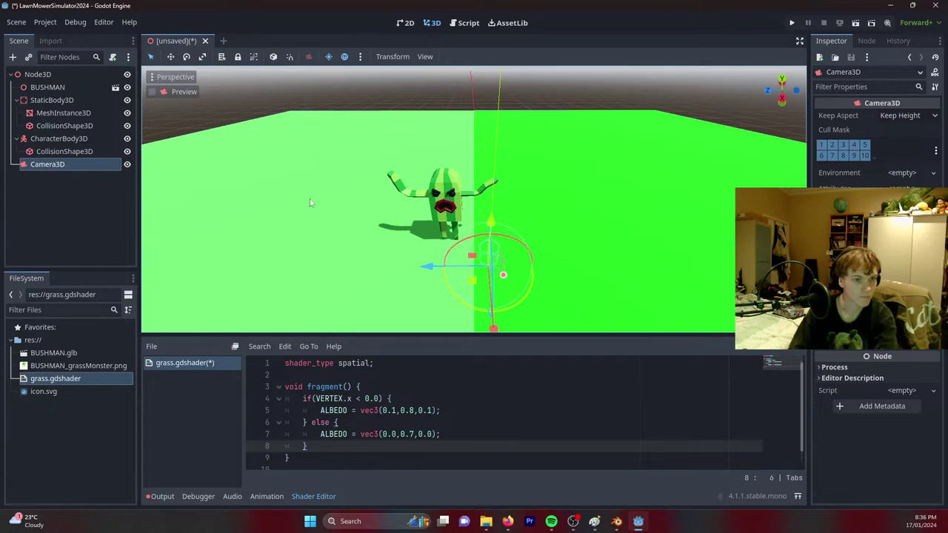
pyautogui.click(59, 139)
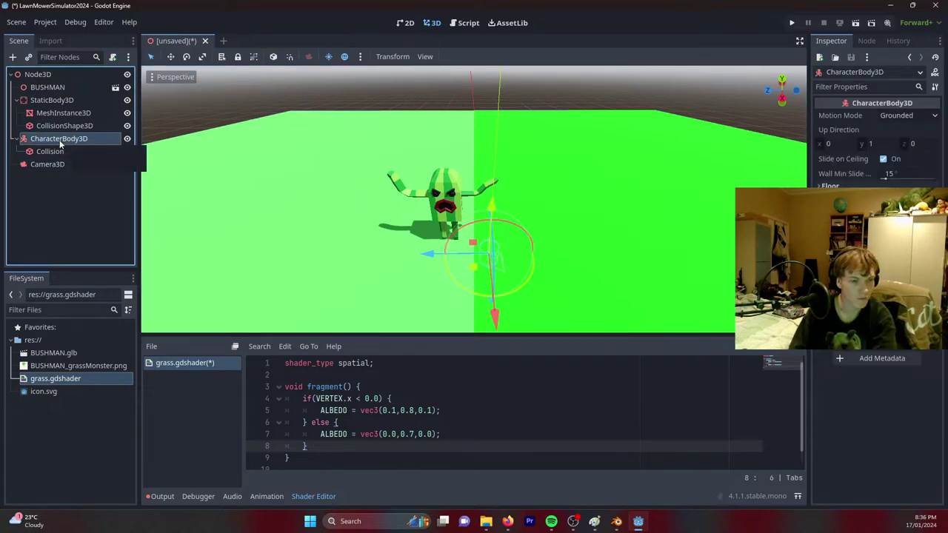
pyautogui.click(62, 164)
pyautogui.click(63, 141)
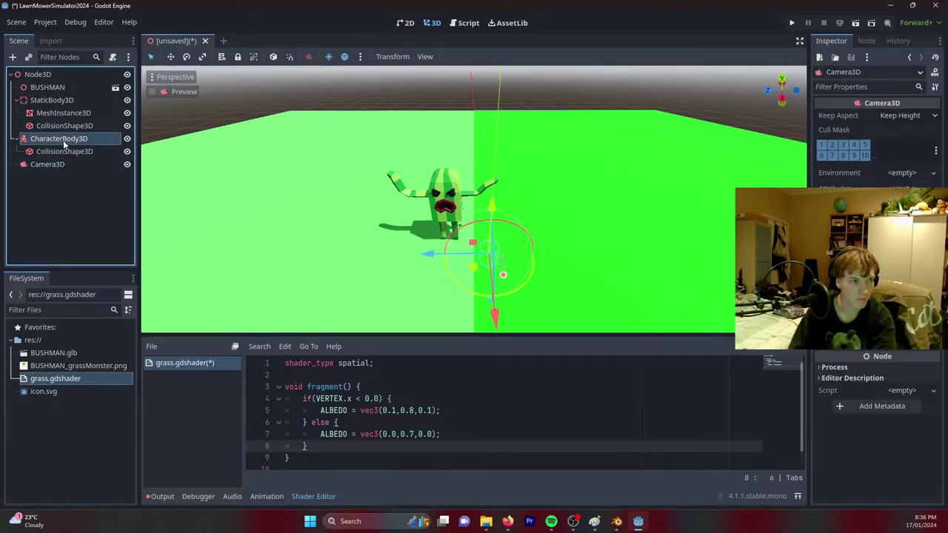
pyautogui.moveTo(46, 164); pyautogui.dragTo(49, 138)
# Attach res://player_controller.gd from the CharacterBody3D: Basic Movement template and begin renaming the node.
pyautogui.rightClick(50, 138)
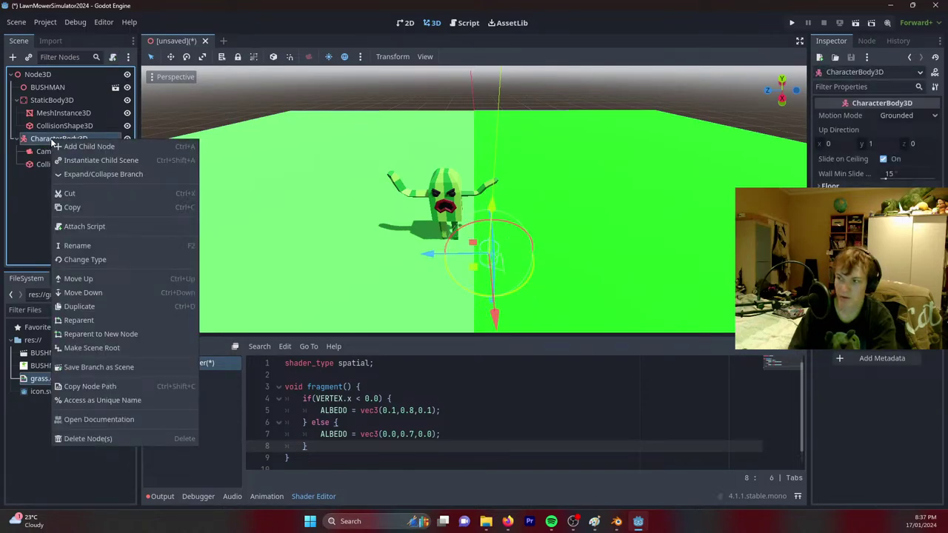
pyautogui.click(111, 226)
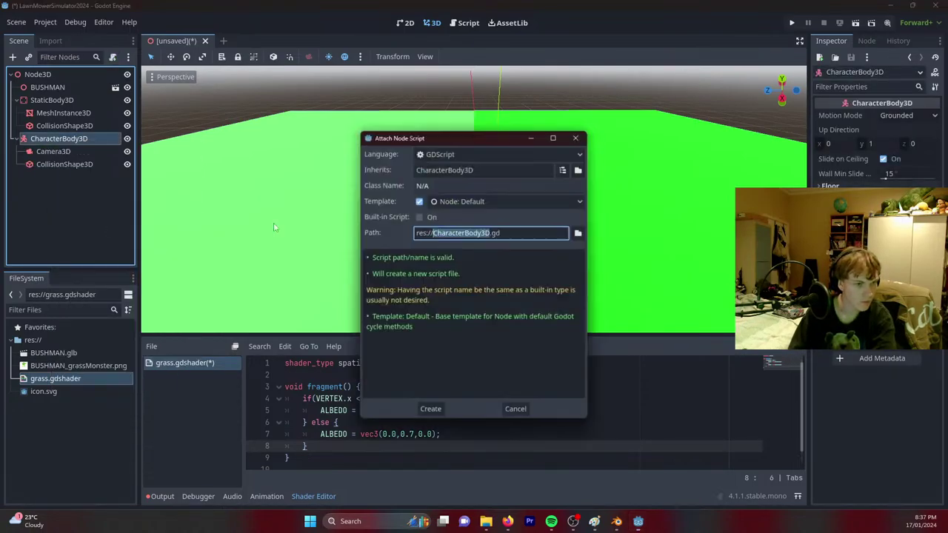
pyautogui.click(502, 198)
pyautogui.click(472, 224)
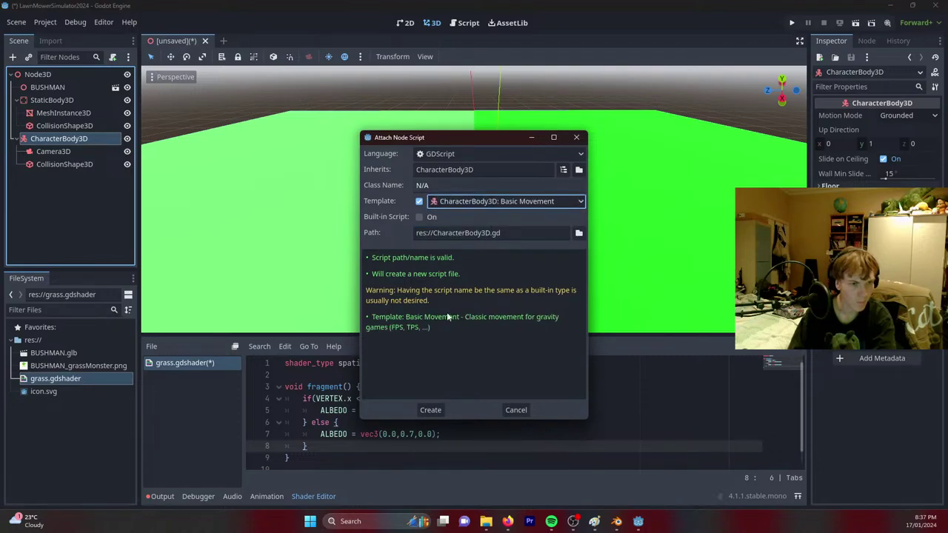
pyautogui.moveTo(490, 234); pyautogui.dragTo(435, 232)
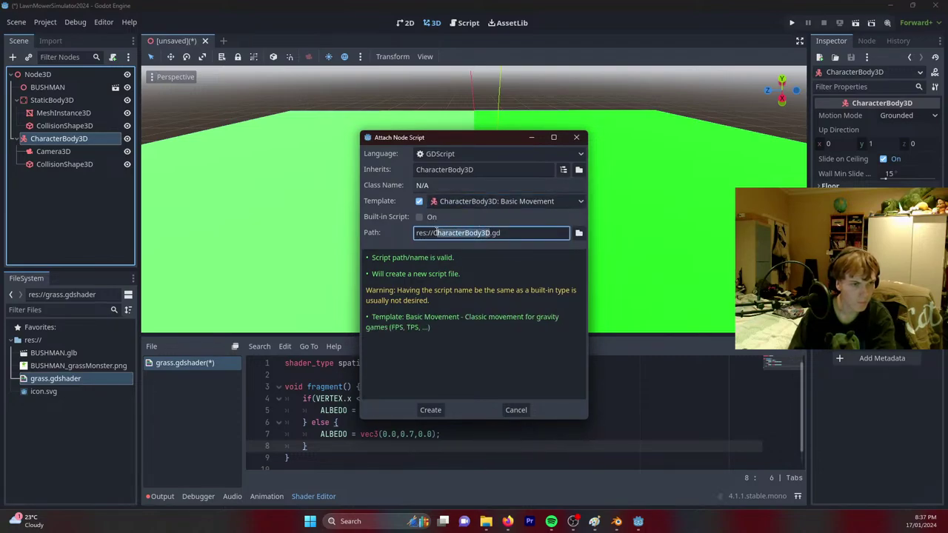
pyautogui.write('player_c')
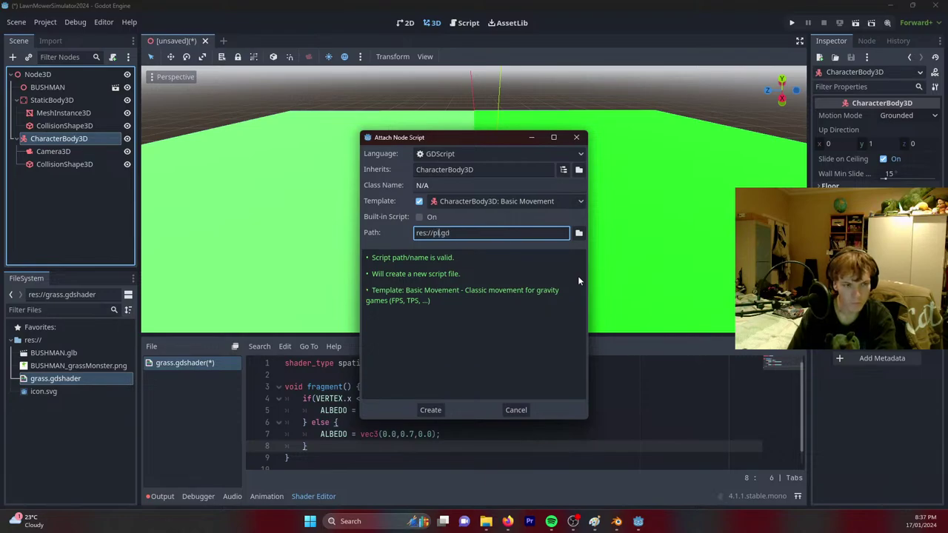
pyautogui.write('ontroller')
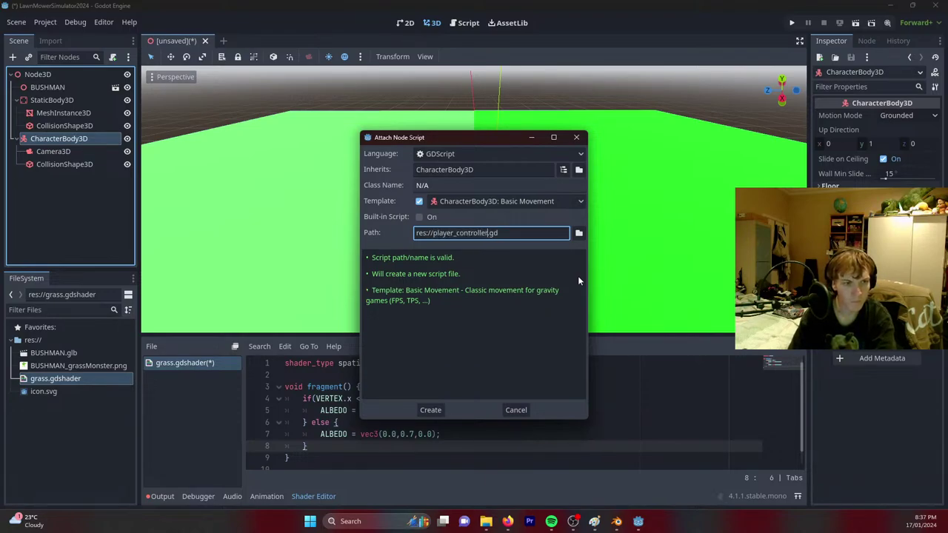
pyautogui.press('Return')
pyautogui.doubleClick(58, 137)
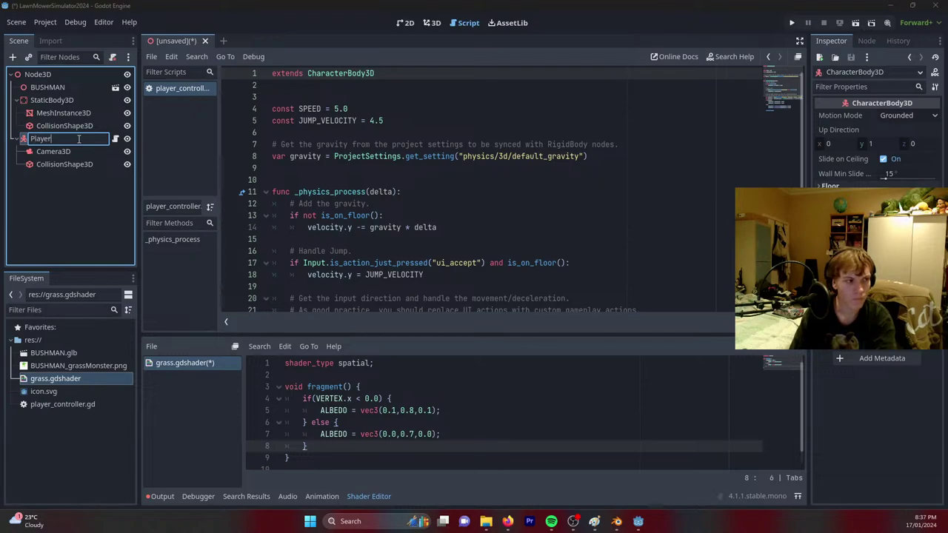
# Name the node Player and move its Camera3D back along Z.
pyautogui.press('Return')
pyautogui.click(433, 23)
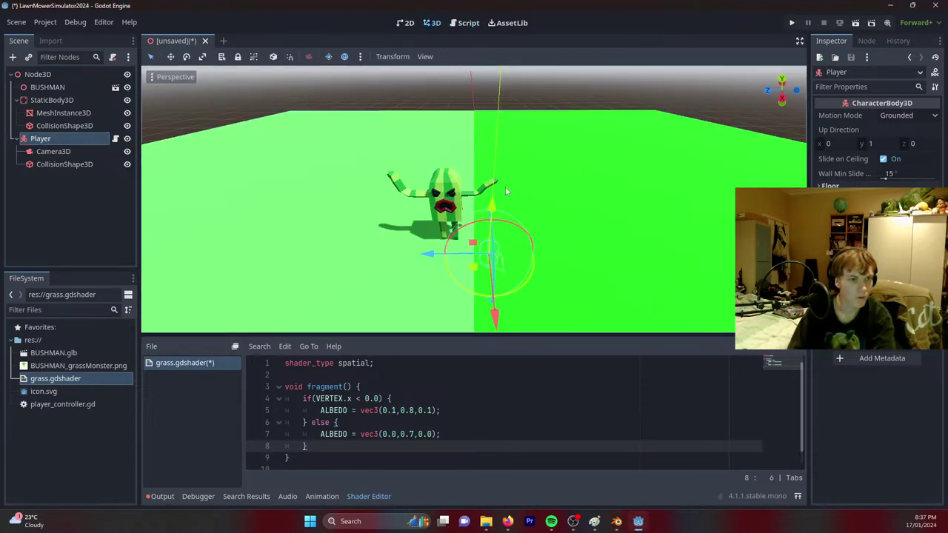
pyautogui.moveTo(506, 191); pyautogui.dragTo(293, 185, button='middle')
pyautogui.click(53, 151)
pyautogui.moveTo(437, 196); pyautogui.dragTo(319, 111)
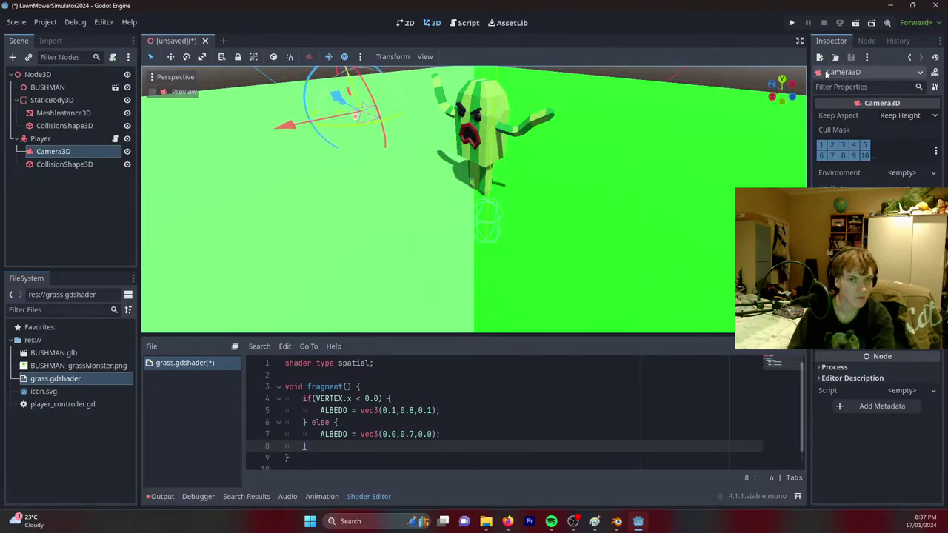
# Test-run the scene, saving it as garden.tscn, then close the game window.
pyautogui.click(856, 24)
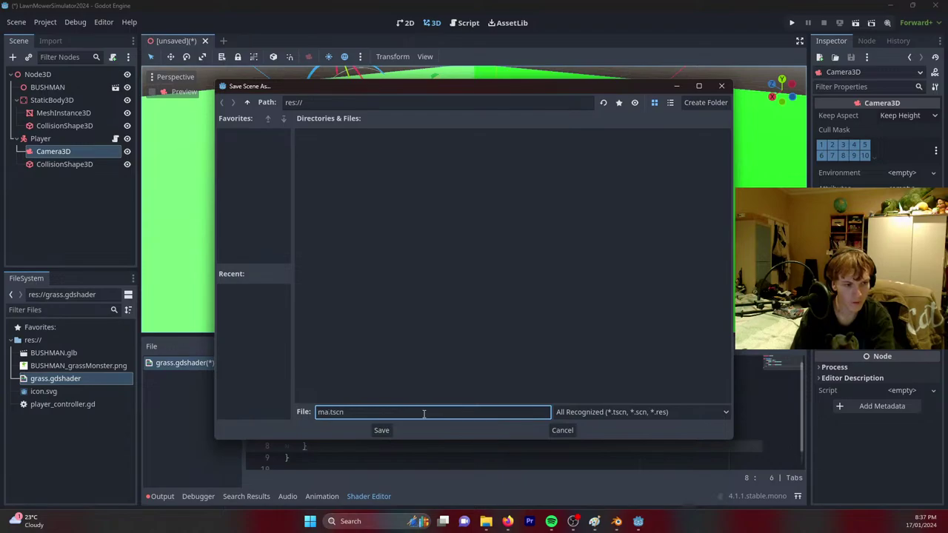
pyautogui.press('Return')
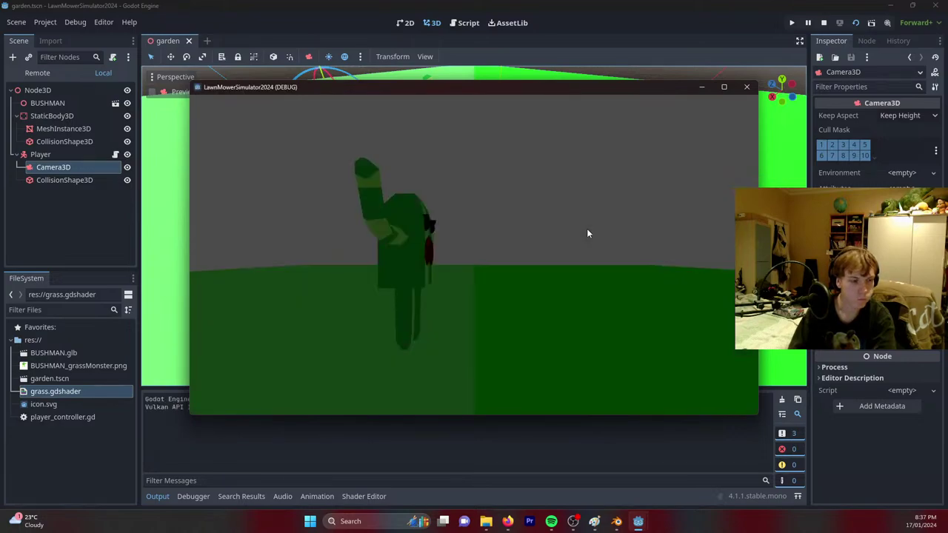
pyautogui.click(745, 87)
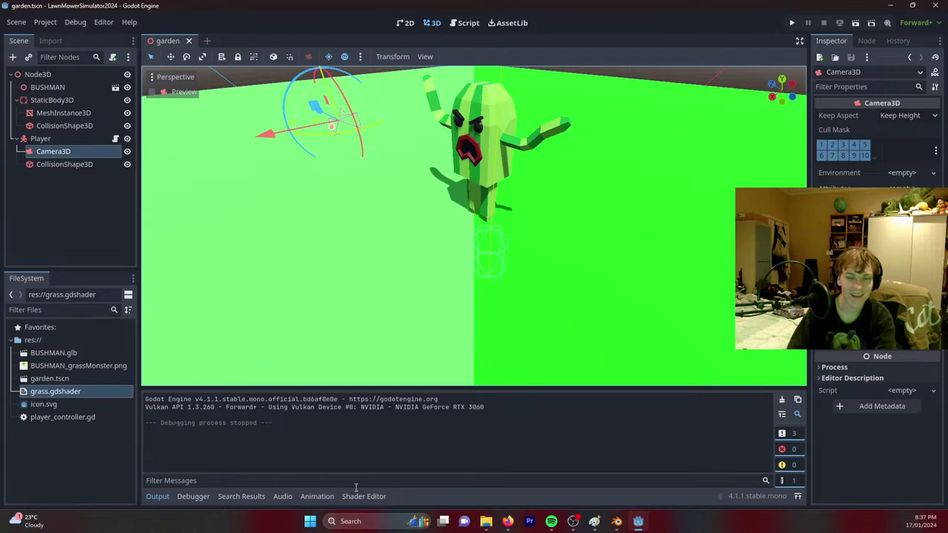
pyautogui.press('w')
pyautogui.moveTo(392, 340); pyautogui.dragTo(393, 340, button='right')
# Shift the Camera3D sideways and lower it beside the character, then save the scene.
pyautogui.press('s')
pyautogui.moveTo(553, 277); pyautogui.dragTo(554, 277, button='right')
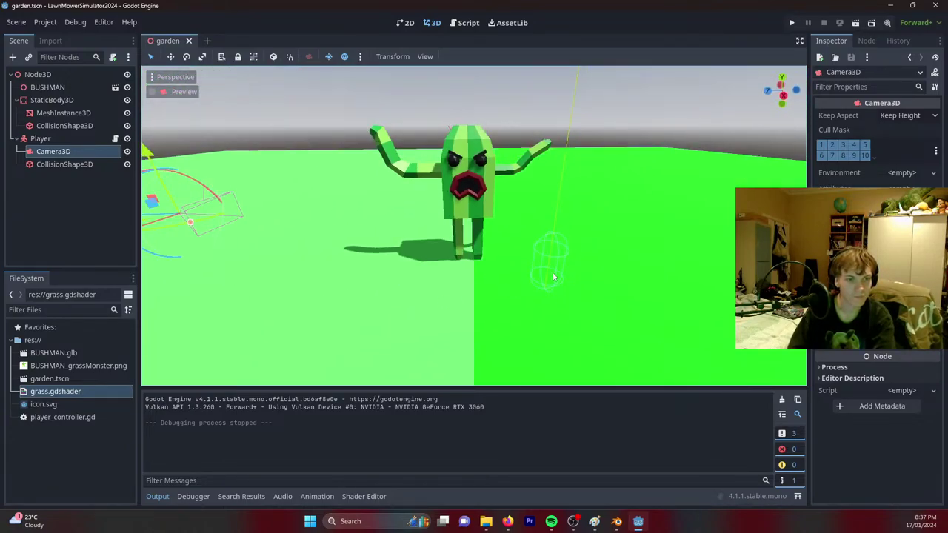
pyautogui.click(552, 252)
pyautogui.click(59, 151)
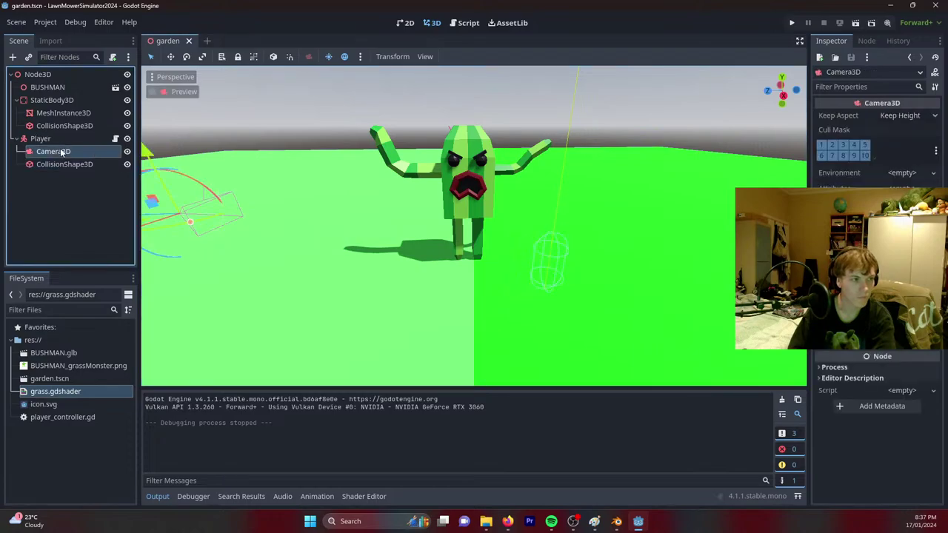
pyautogui.click(59, 140)
pyautogui.click(59, 152)
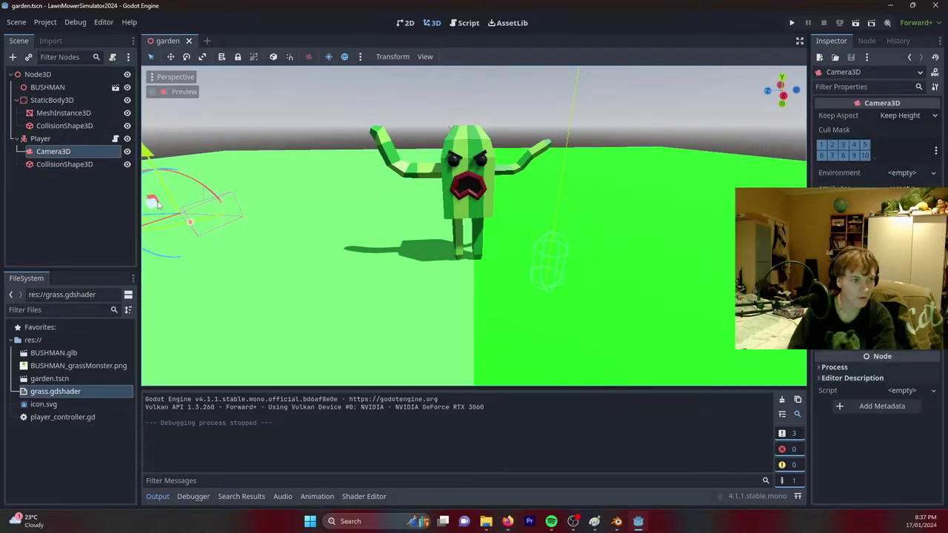
pyautogui.moveTo(157, 206); pyautogui.dragTo(229, 206, button='middle')
pyautogui.moveTo(228, 206); pyautogui.dragTo(557, 260)
pyautogui.moveTo(557, 260); pyautogui.dragTo(569, 276, button='middle')
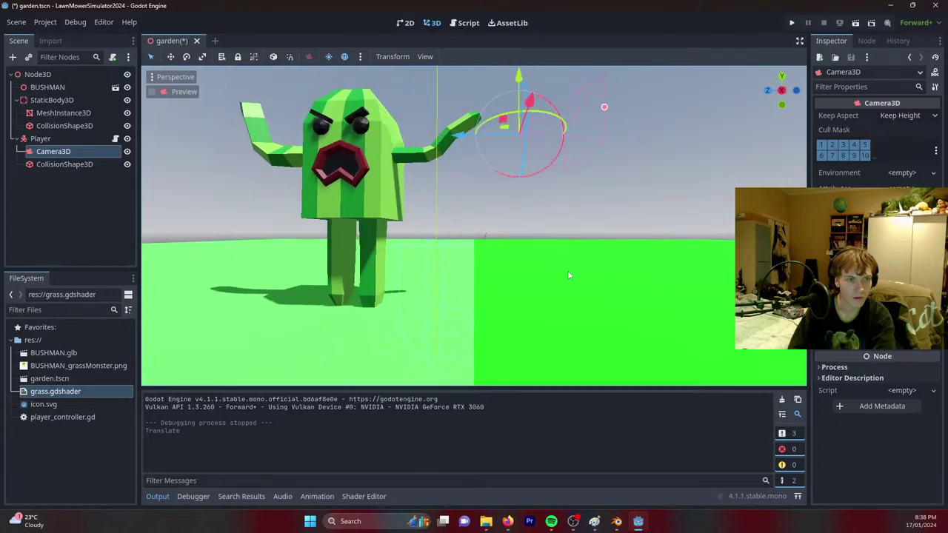
pyautogui.moveTo(503, 125); pyautogui.dragTo(492, 238)
pyautogui.moveTo(493, 238)
pyautogui.mouseDown(button='middle')
pyautogui.moveTo(473, 221)
pyautogui.moveTo(489, 236)
pyautogui.mouseUp(button='middle')
pyautogui.hotkey('ctrl', 's')
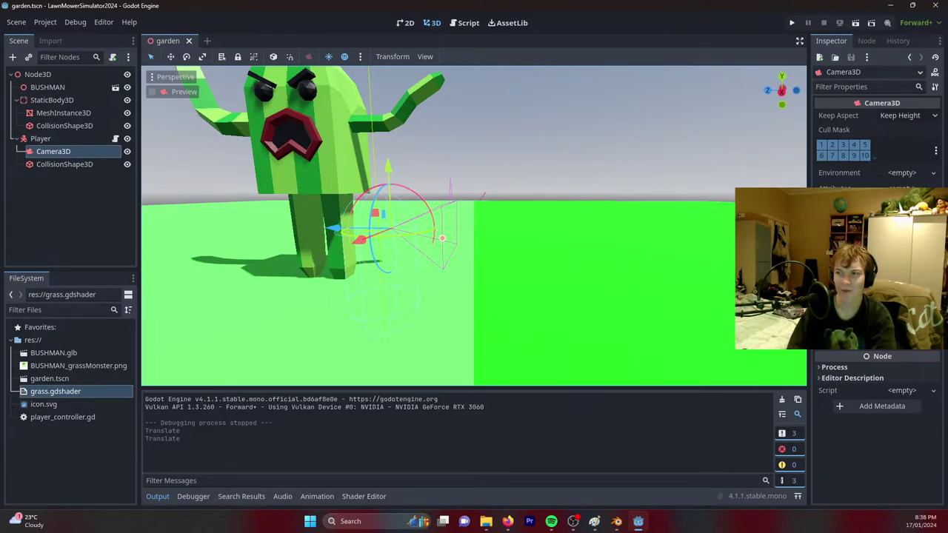
# Try squashing, stretching and moving the BUSHMAN model across the ground.
pyautogui.moveTo(474, 226)
pyautogui.mouseDown(button='middle')
pyautogui.moveTo(445, 222)
pyautogui.moveTo(489, 233)
pyautogui.mouseUp(button='middle')
pyautogui.click(463, 138)
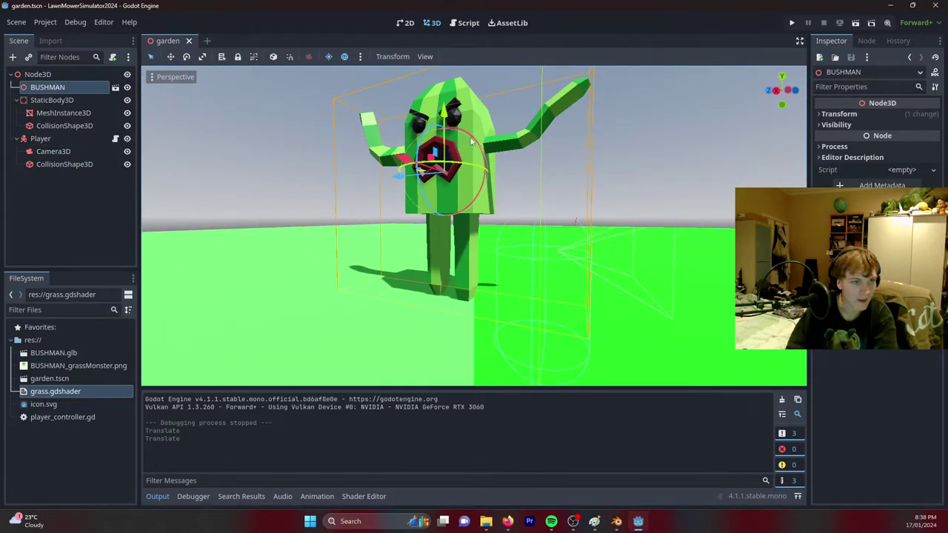
pyautogui.click(203, 58)
pyautogui.moveTo(444, 111); pyautogui.dragTo(438, 172)
pyautogui.moveTo(438, 171); pyautogui.dragTo(444, 141, button='middle')
pyautogui.moveTo(443, 134); pyautogui.dragTo(431, 34)
pyautogui.moveTo(439, 140); pyautogui.dragTo(447, 72)
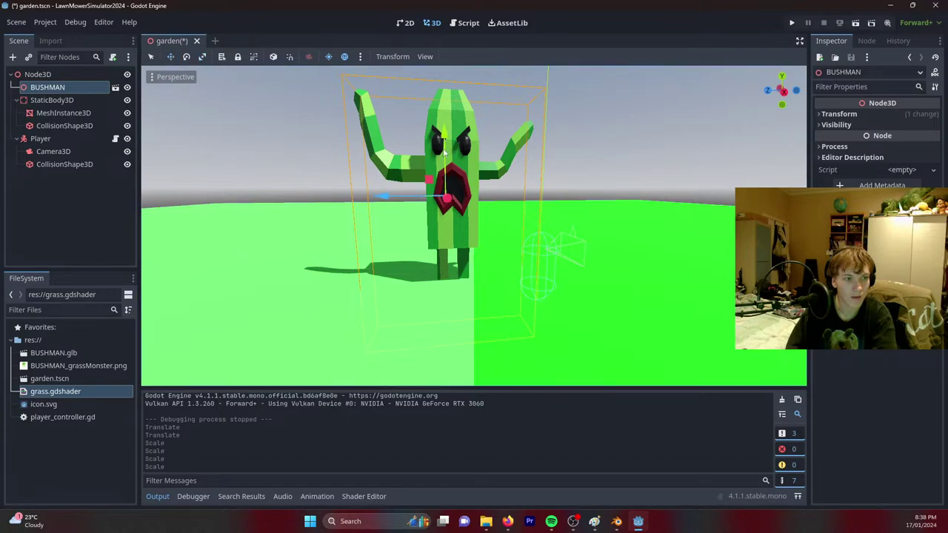
pyautogui.moveTo(430, 179); pyautogui.dragTo(371, 222)
pyautogui.moveTo(370, 222); pyautogui.dragTo(400, 204, button='middle')
pyautogui.scroll(-3, 418, 192)
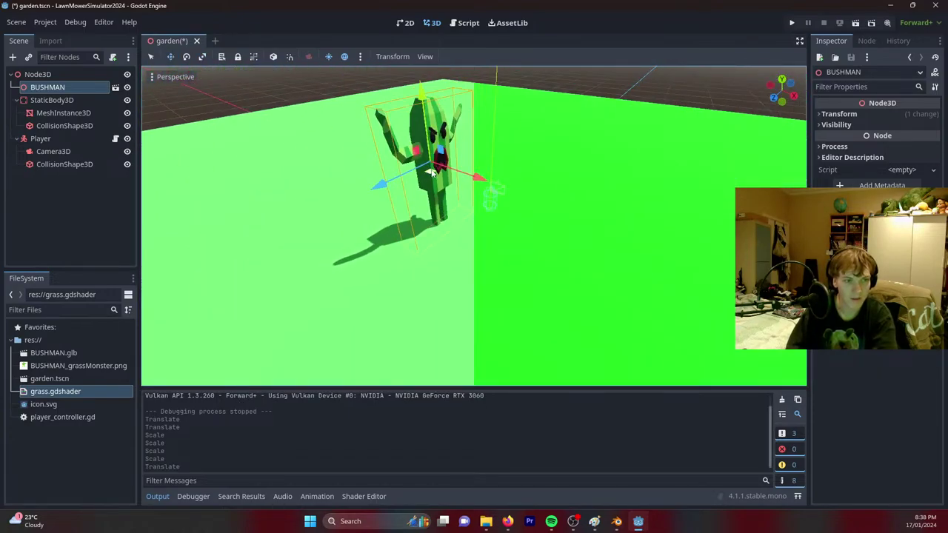
pyautogui.moveTo(431, 172); pyautogui.dragTo(425, 210)
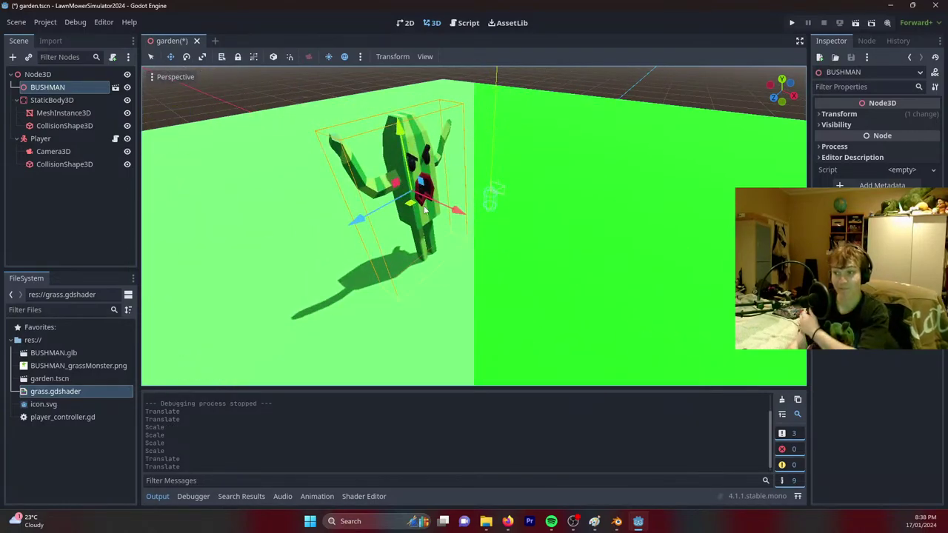
# Undo the BUSHMAN scaling and moves, then select the Player node.
pyautogui.moveTo(570, 230); pyautogui.dragTo(537, 223, button='middle')
pyautogui.scroll(5, 537, 222)
pyautogui.scroll(-4, 560, 220)
pyautogui.hotkey('ctrl', 'z')
pyautogui.hotkey('ctrl', 'z')
pyautogui.hotkey('ctrl', 'z')
pyautogui.hotkey('ctrl', 'z')
pyautogui.hotkey('ctrl', 'z')
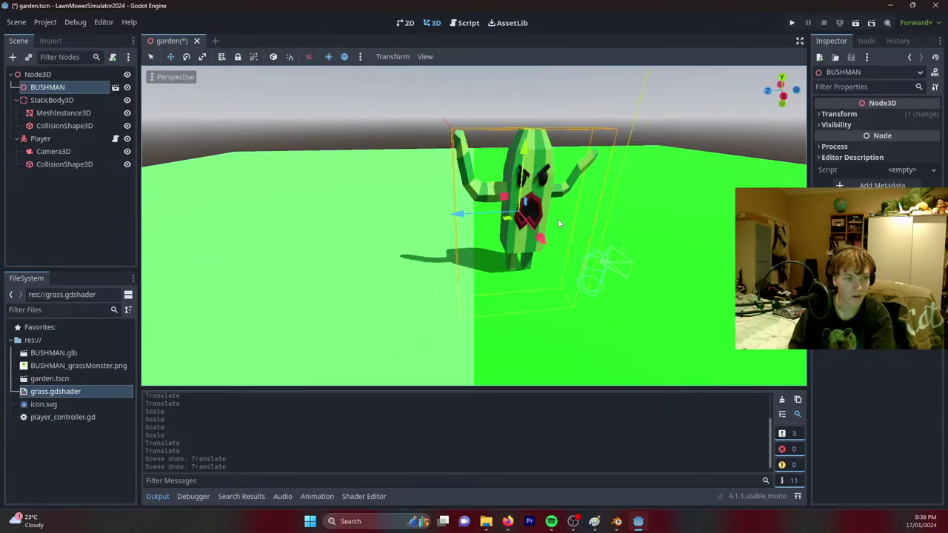
pyautogui.hotkey('ctrl', 'z')
pyautogui.scroll(5, 559, 222)
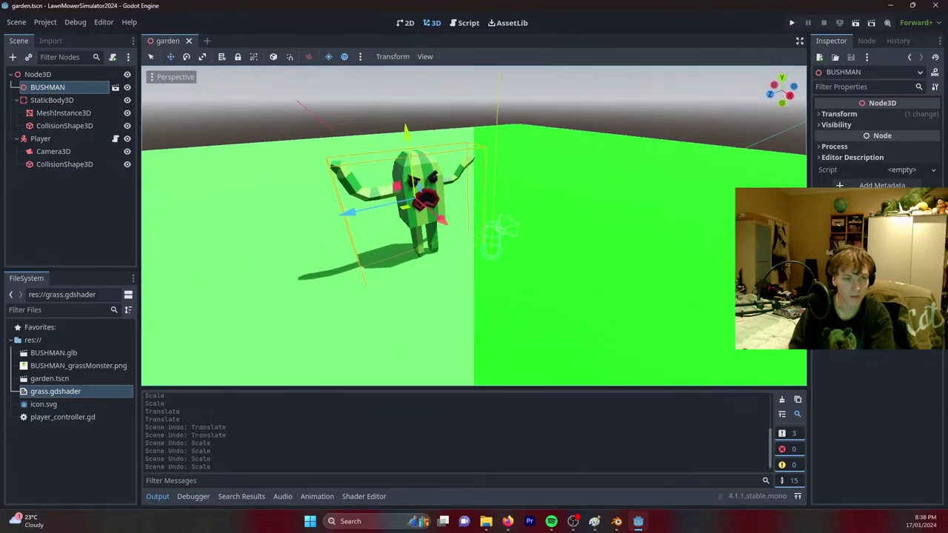
pyautogui.click(39, 138)
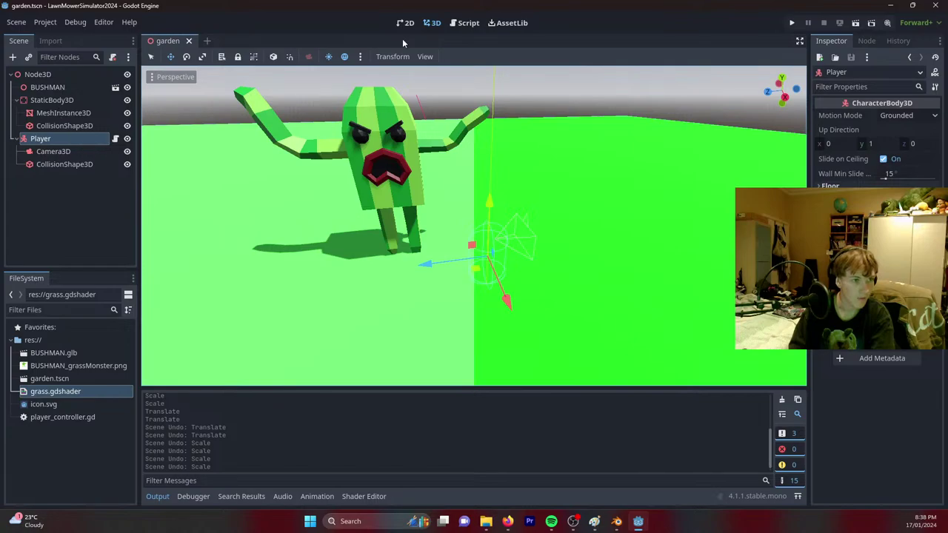
# Review player_controller.gd and test-run the scene to check player movement.
pyautogui.click(465, 22)
pyautogui.scroll(-3, 398, 303)
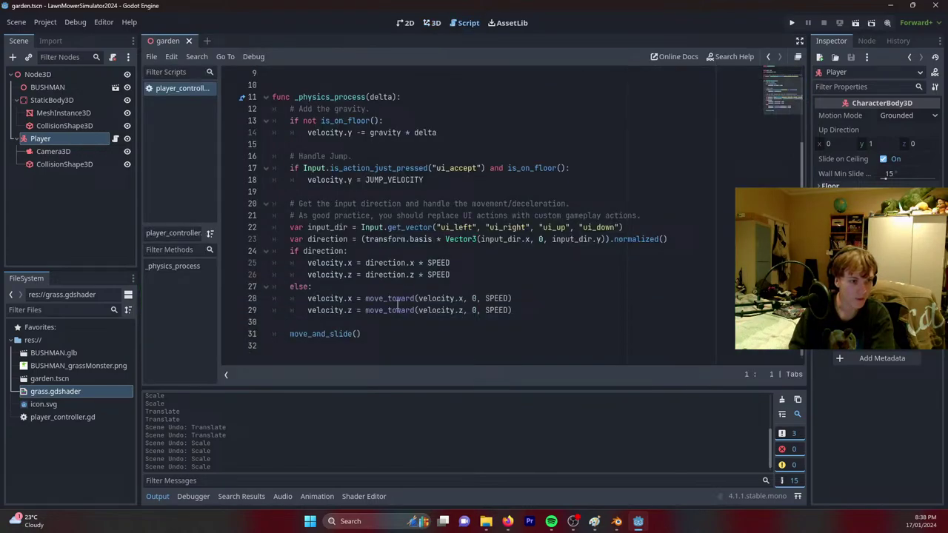
pyautogui.click(538, 309)
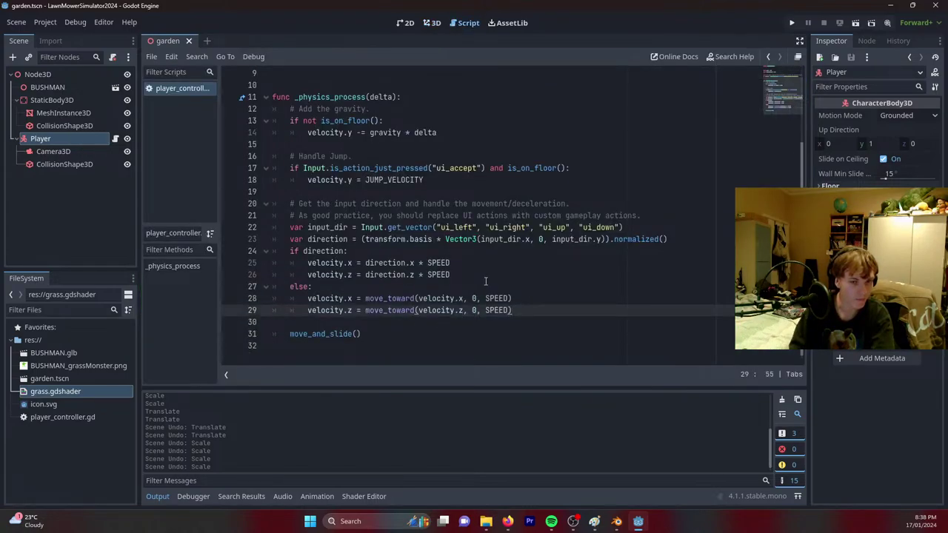
pyautogui.click(855, 22)
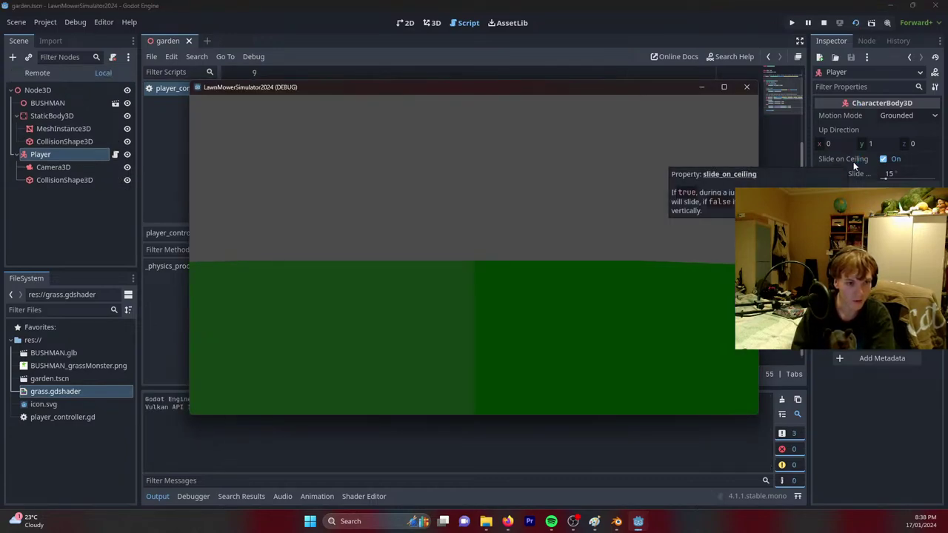
pyautogui.click(747, 86)
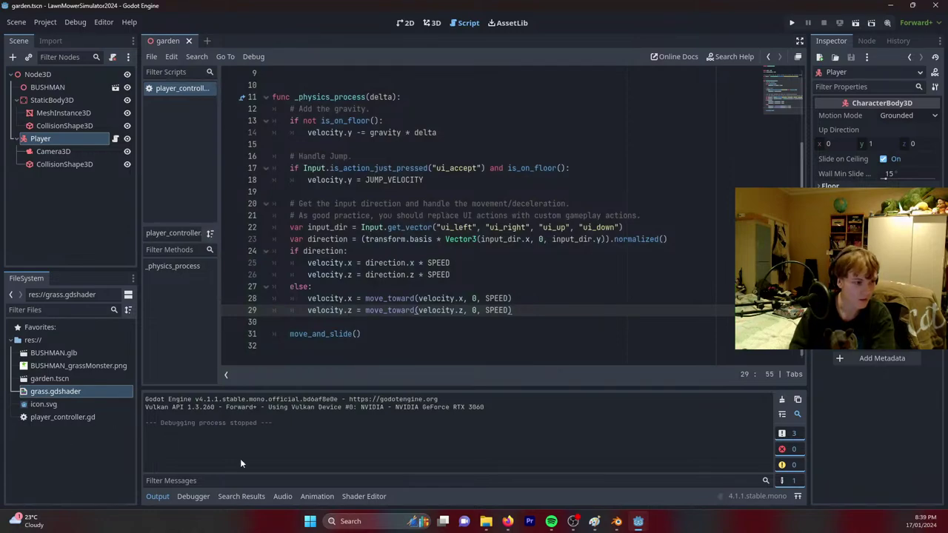
# Delete the if/else branches so the grass shader keeps one ALBEDO line, and save.
pyautogui.click(364, 497)
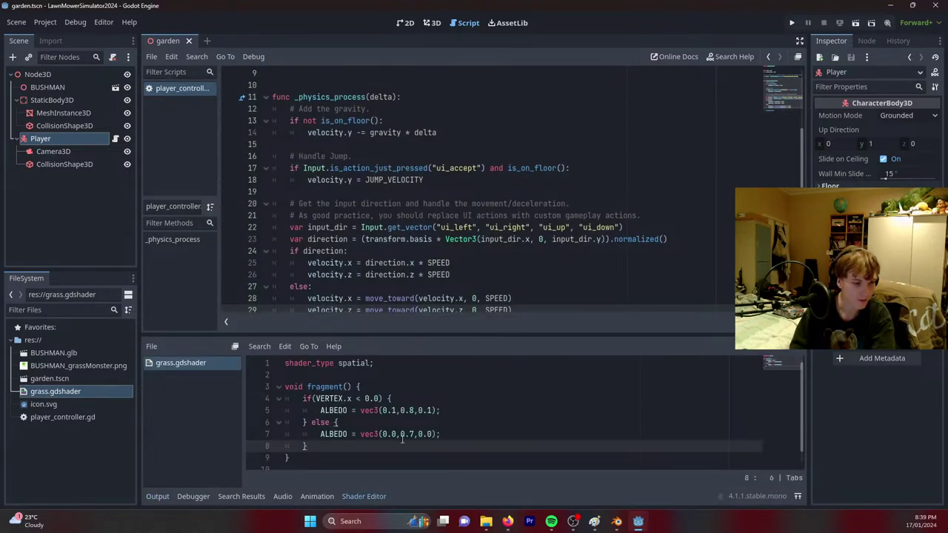
pyautogui.click(364, 419)
pyautogui.hotkey('shift', 'Home')
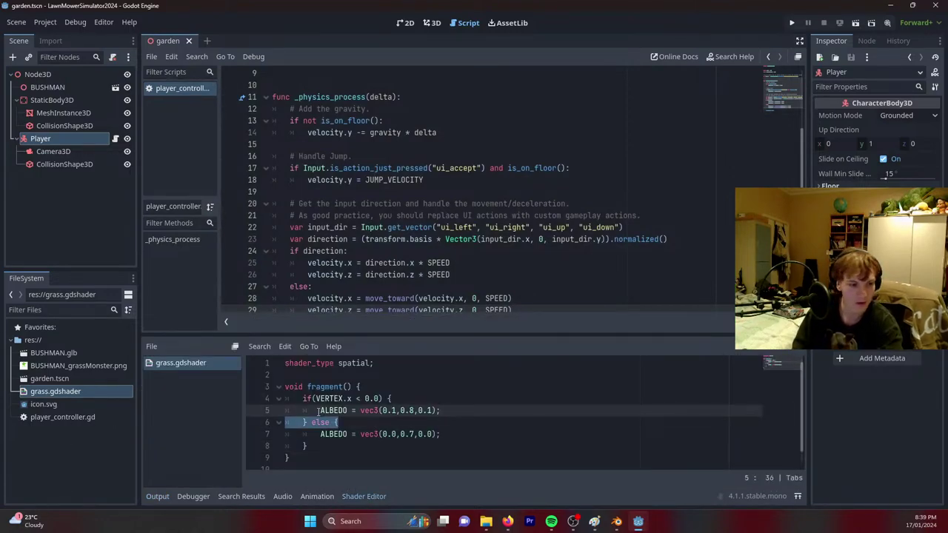
pyautogui.press('BackSpace')
pyautogui.press('BackSpace')
pyautogui.moveTo(313, 411); pyautogui.dragTo(299, 399)
pyautogui.press('BackSpace')
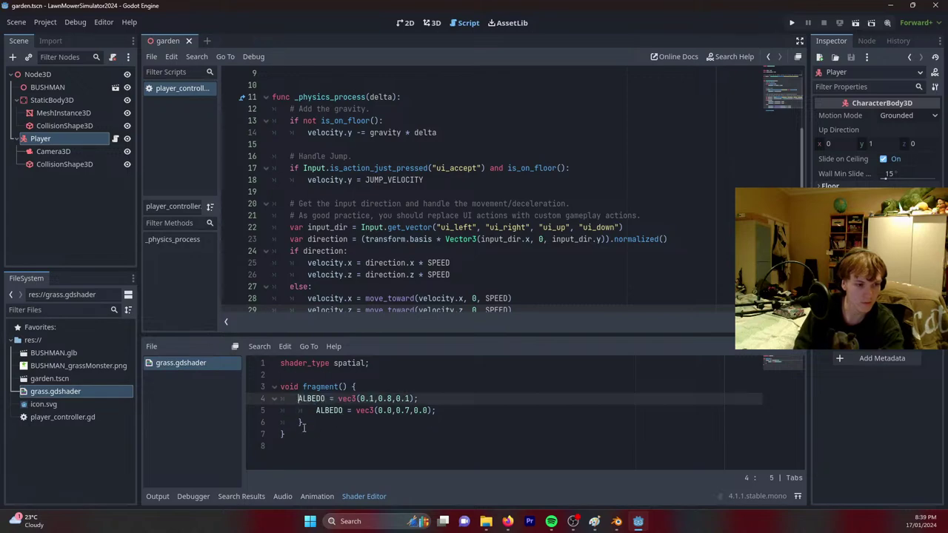
pyautogui.click(446, 401)
pyautogui.hotkey('shift', 'Down')
pyautogui.hotkey('shift', 'Down')
pyautogui.press('BackSpace')
pyautogui.hotkey('ctrl', 's')
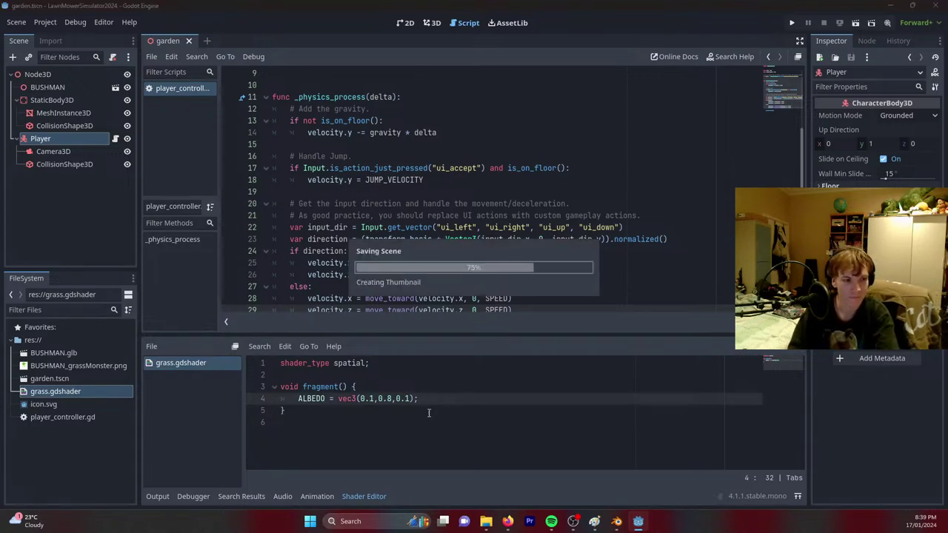
# Check the 3D view, return to the script, and bring the Mixamo browser window forward.
pyautogui.click(430, 23)
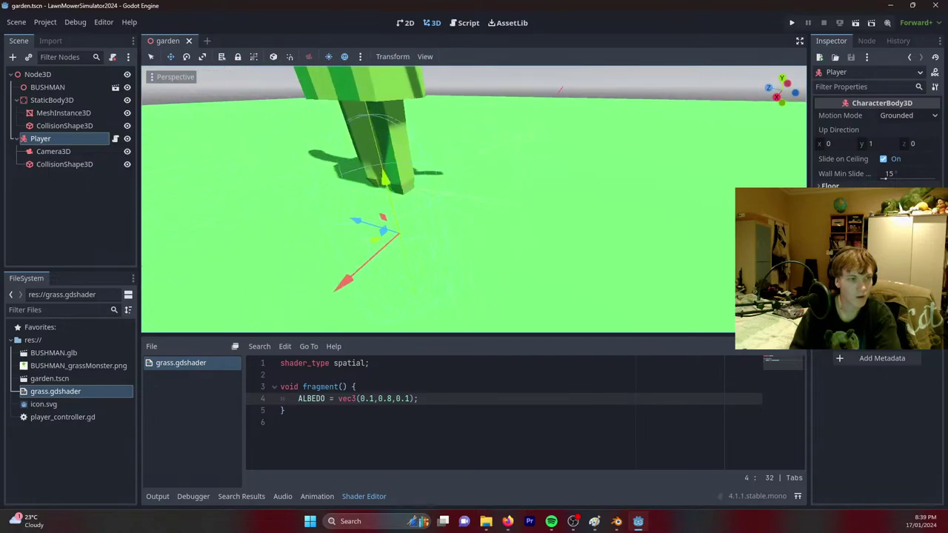
pyautogui.moveTo(460, 82); pyautogui.dragTo(503, 77, button='middle')
pyautogui.click(467, 23)
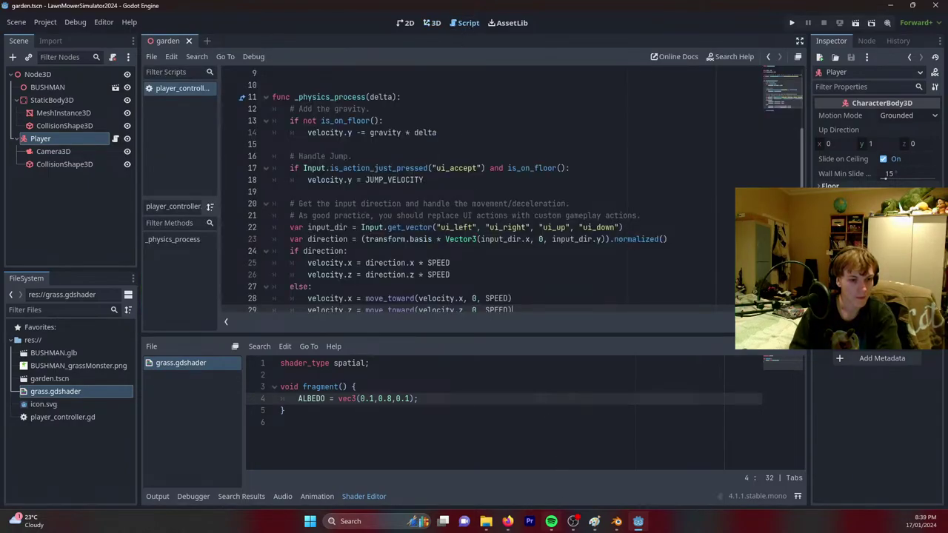
pyautogui.moveTo(508, 522)
pyautogui.click(590, 474)
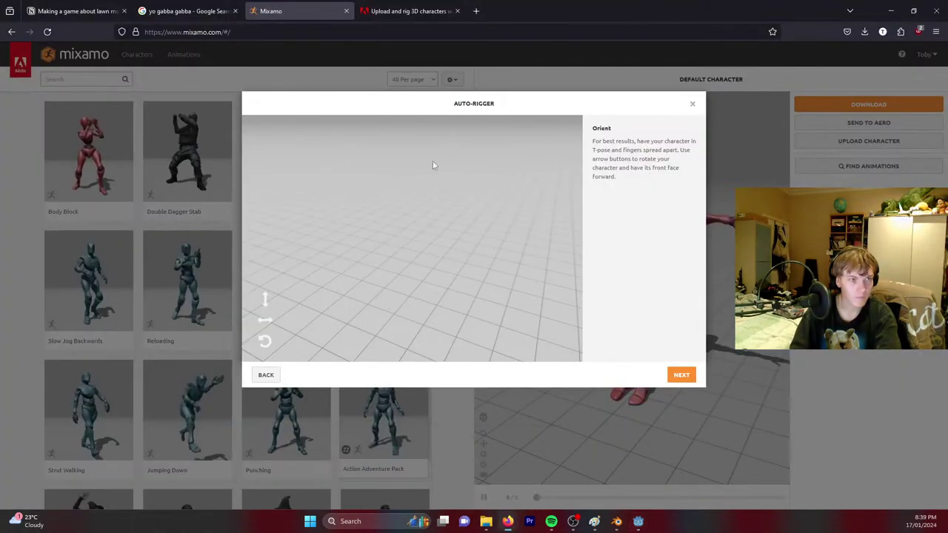
# Google 'characterbody3d camera lookaround' and scan the results.
pyautogui.click(316, 30)
pyautogui.write('charact')
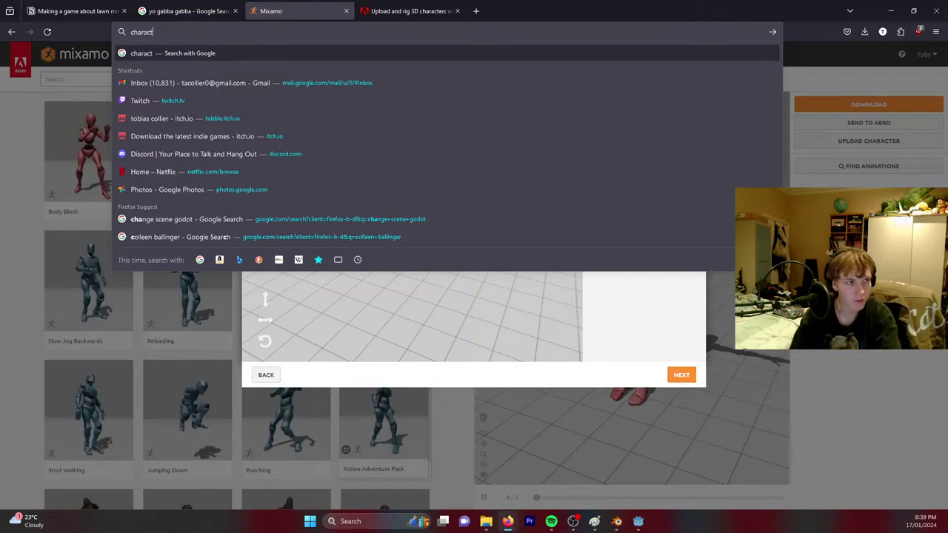
pyautogui.write('erbody3d ')
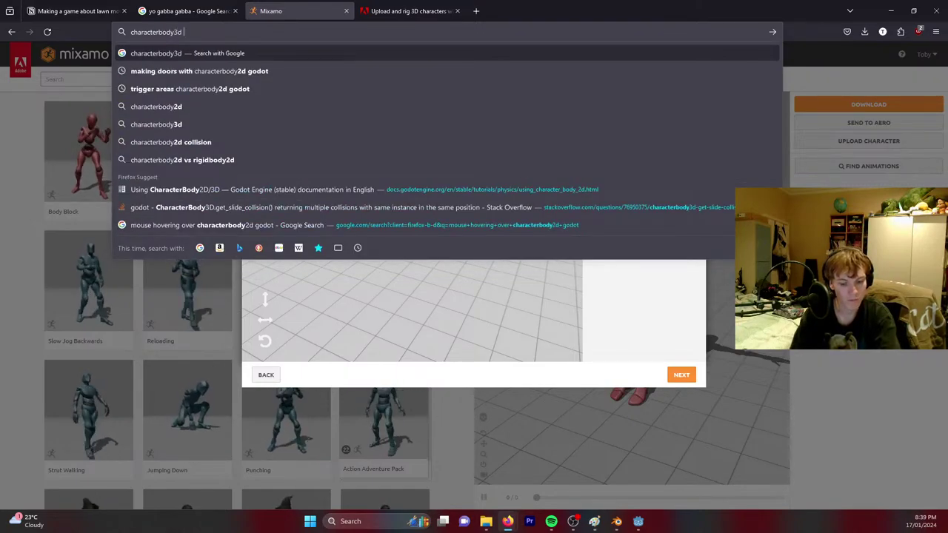
pyautogui.write('camera ')
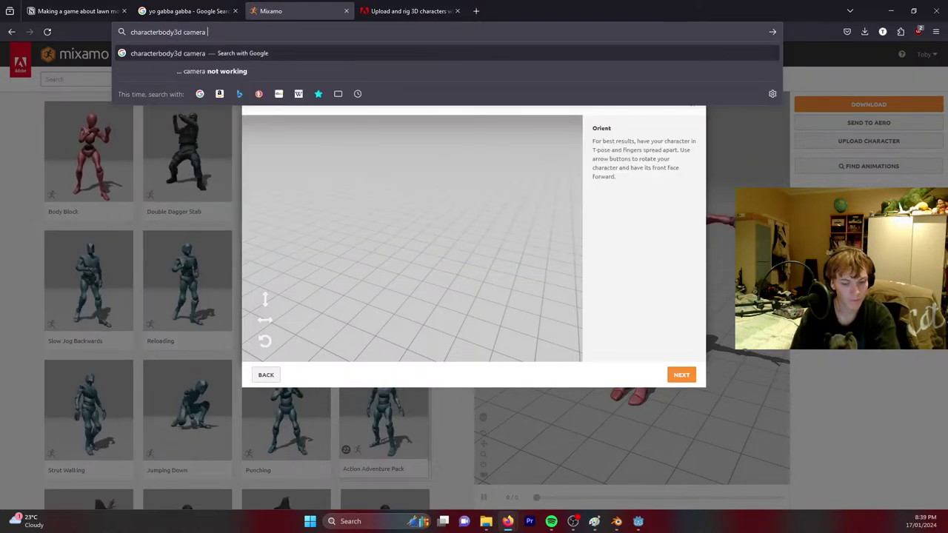
pyautogui.write('lookaround')
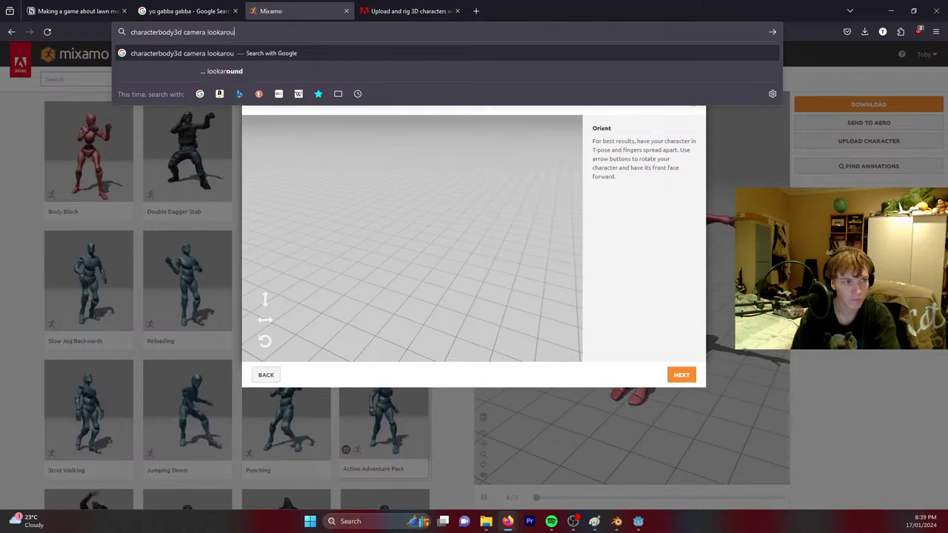
pyautogui.press('Return')
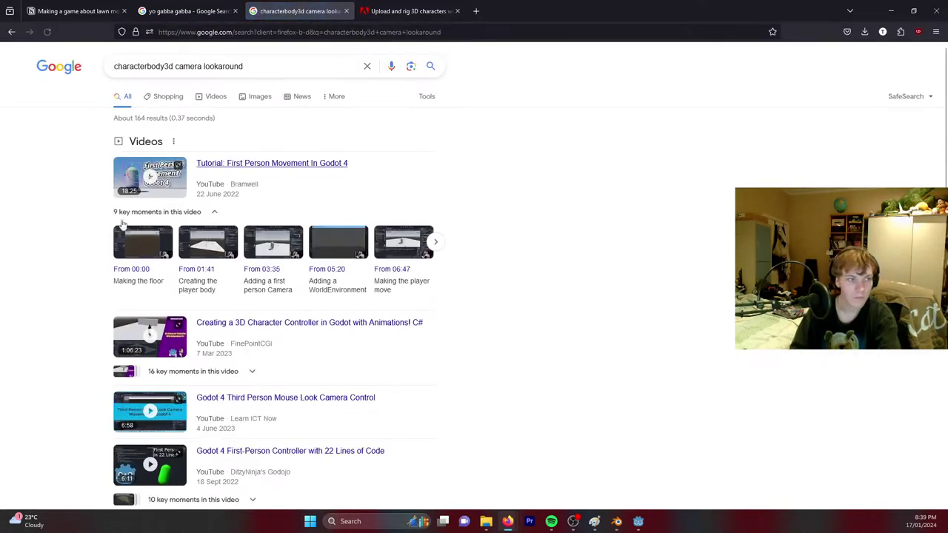
pyautogui.scroll(-3, 4, 291)
pyautogui.scroll(-1, 4, 291)
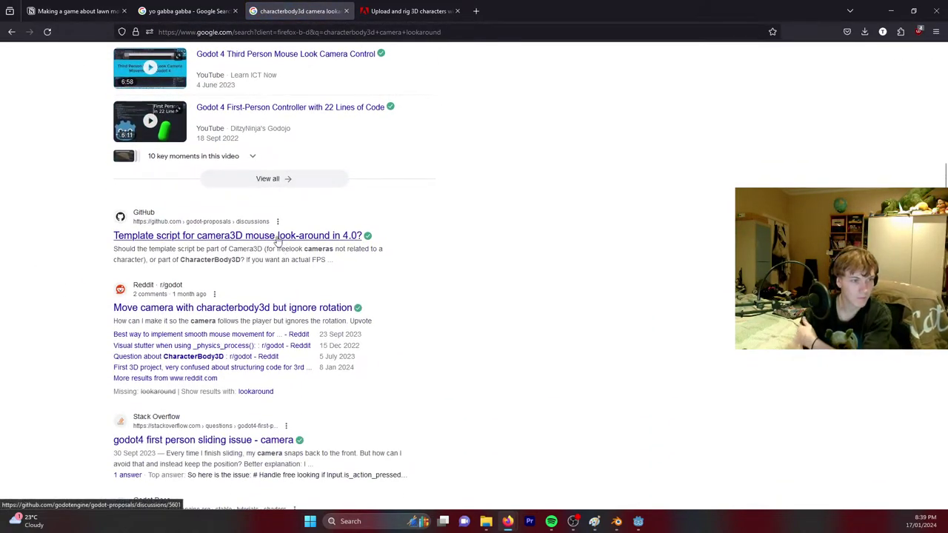
# Skim the GitHub template-script discussion in a new tab, then close it.
pyautogui.rightClick(278, 237)
pyautogui.click(289, 244)
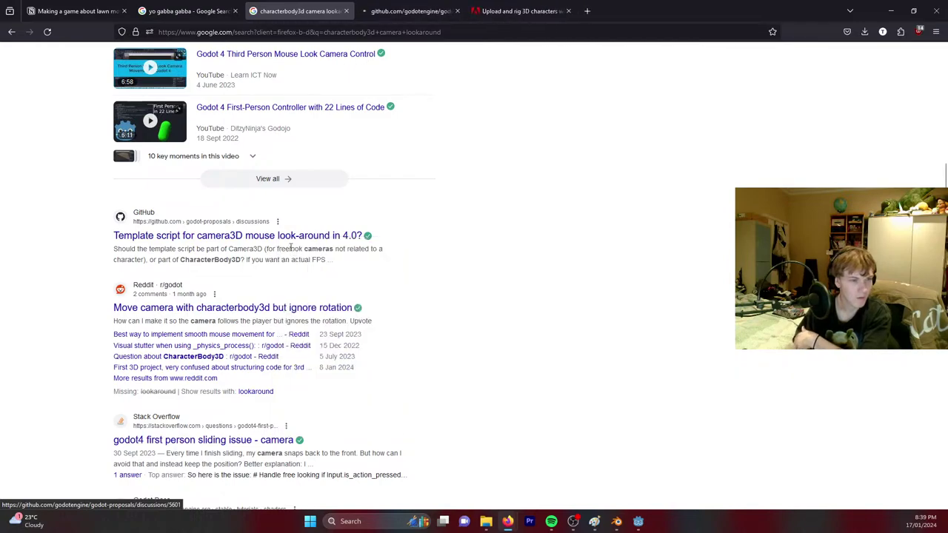
pyautogui.click(408, 10)
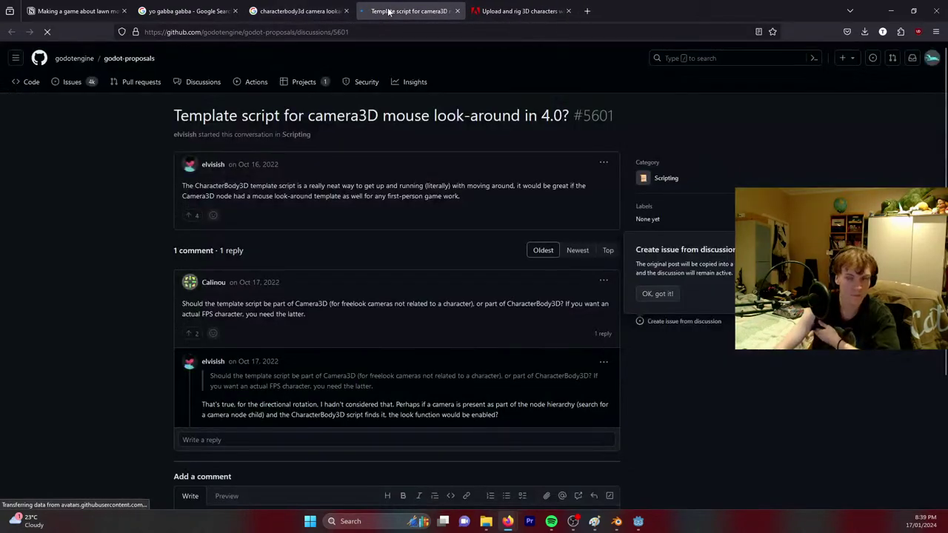
pyautogui.scroll(-3, 335, 296)
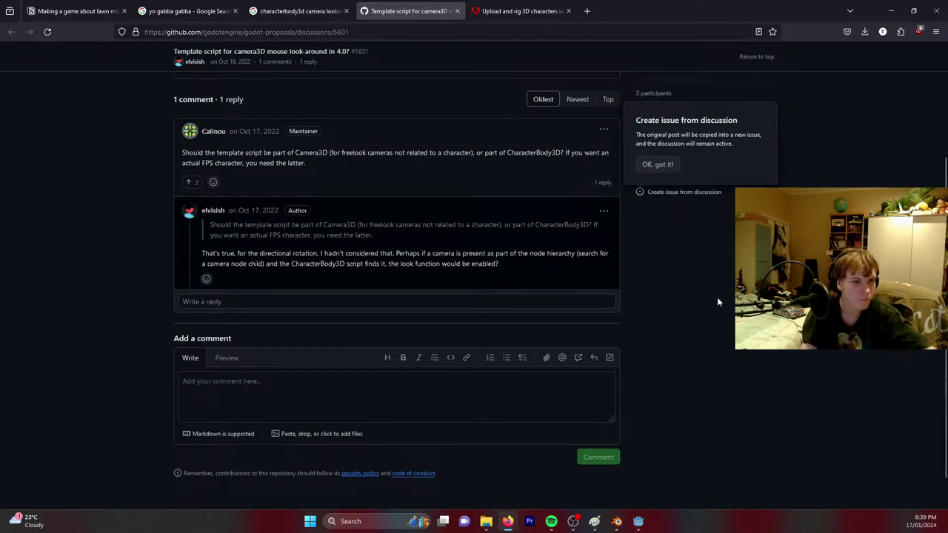
pyautogui.click(458, 10)
pyautogui.scroll(-3, 263, 339)
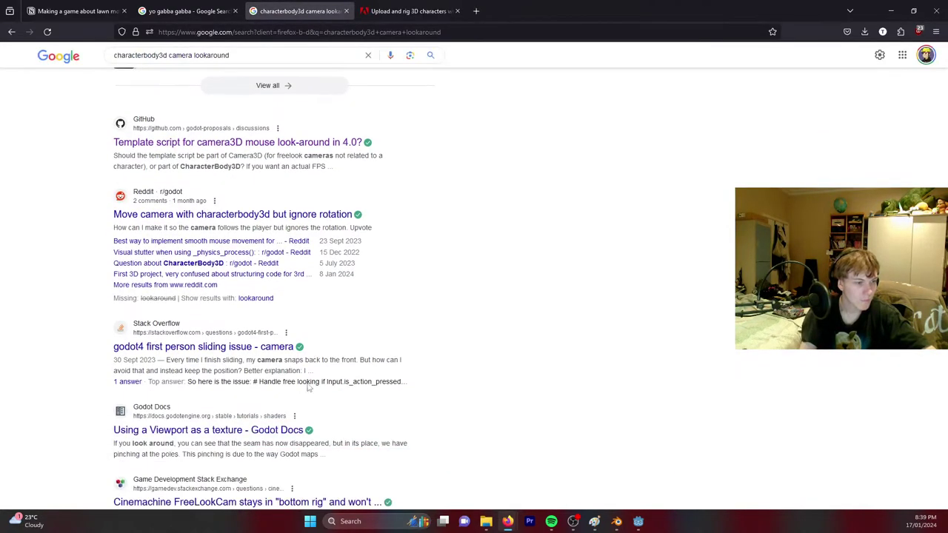
pyautogui.scroll(-3, 263, 339)
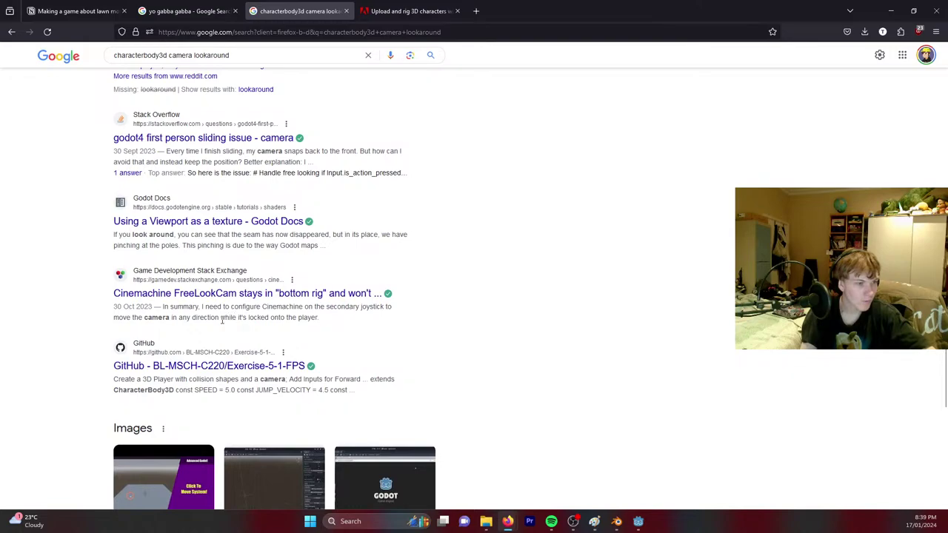
pyautogui.scroll(10, 534, 357)
# Search 'godot first person camera' and open the KidsCanCode First-person Character tutorial in a new tab.
pyautogui.click(257, 66)
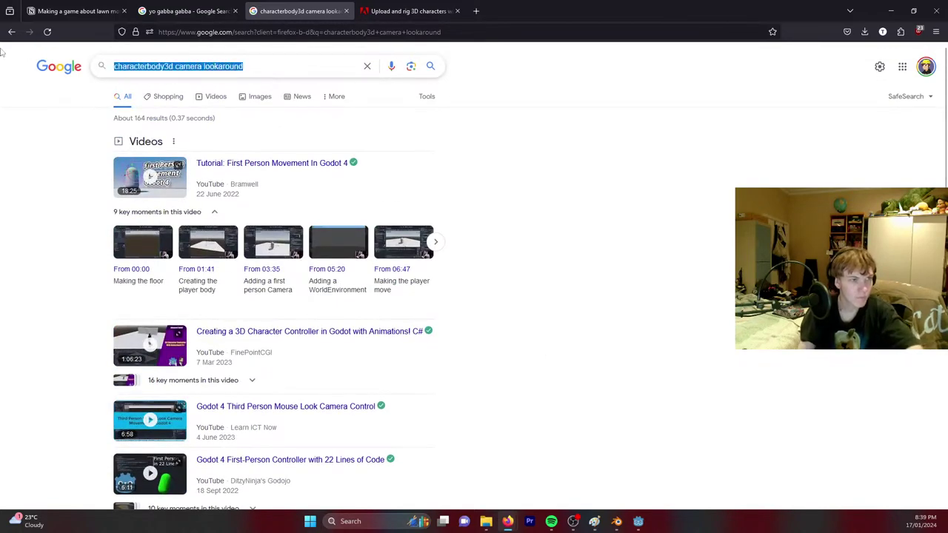
pyautogui.write('godot fir')
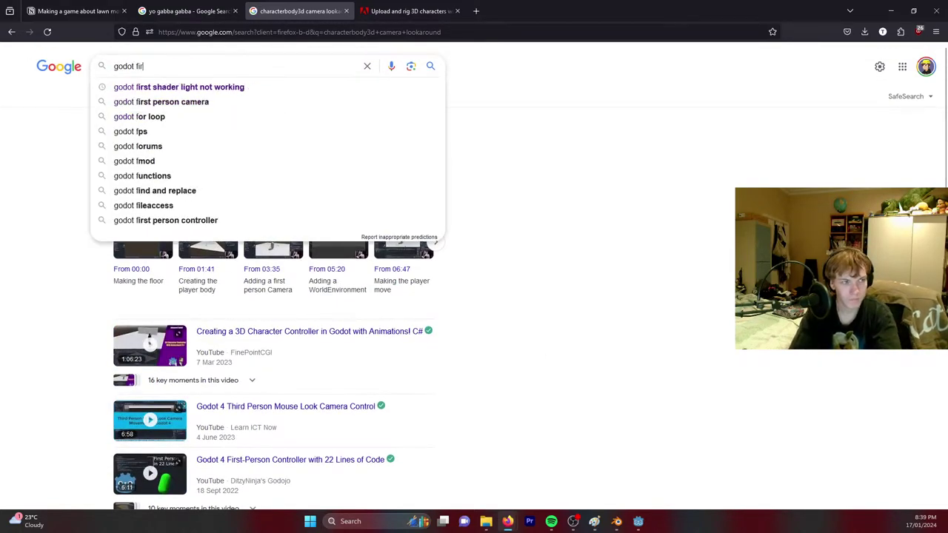
pyautogui.write('st person camera')
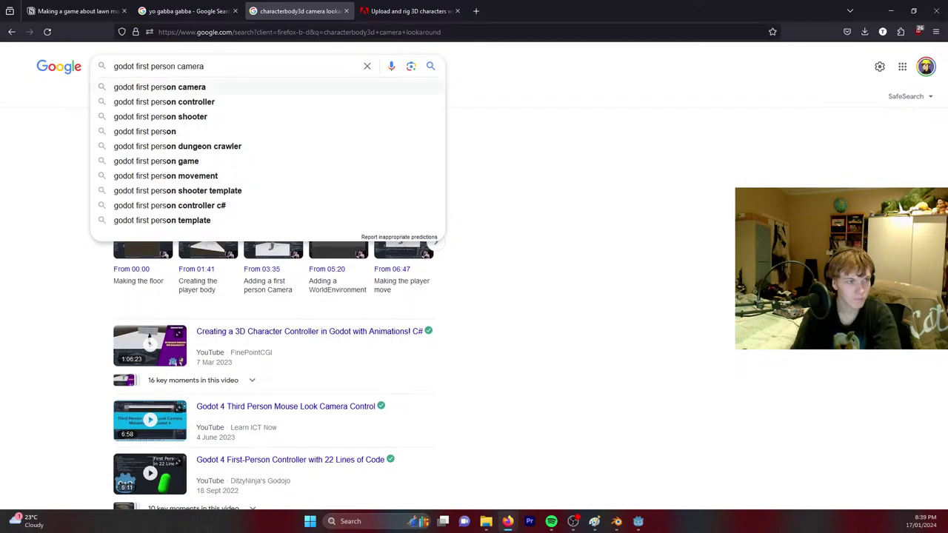
pyautogui.press('Return')
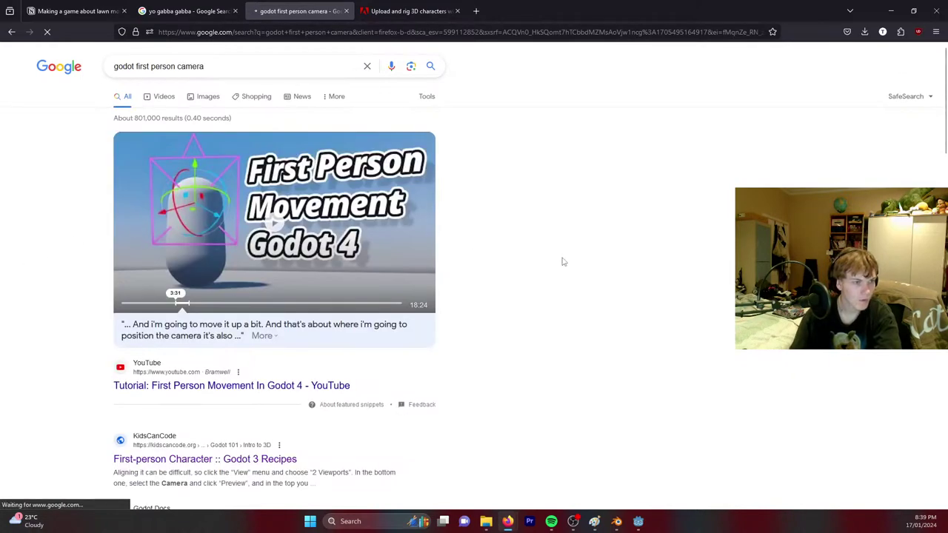
pyautogui.scroll(-5, 445, 265)
pyautogui.rightClick(239, 257)
pyautogui.click(274, 269)
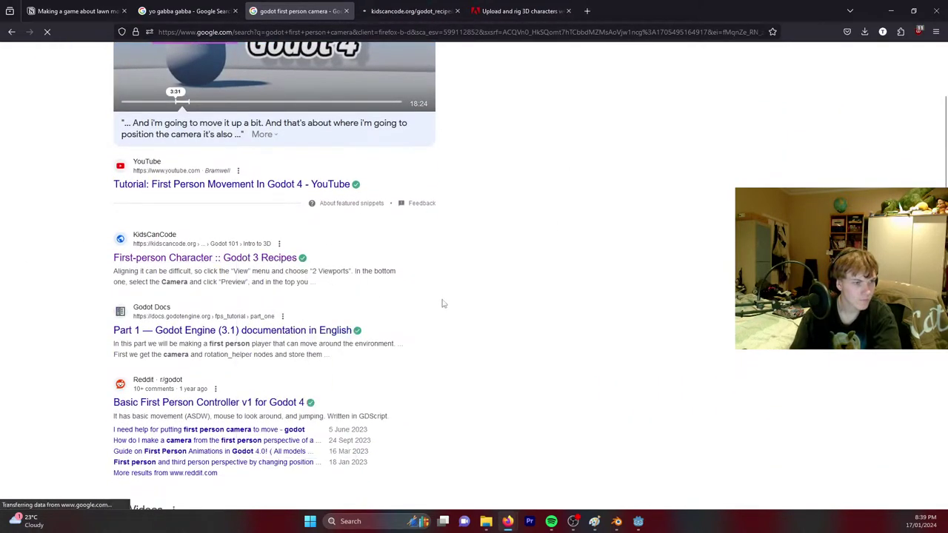
pyautogui.click(419, 13)
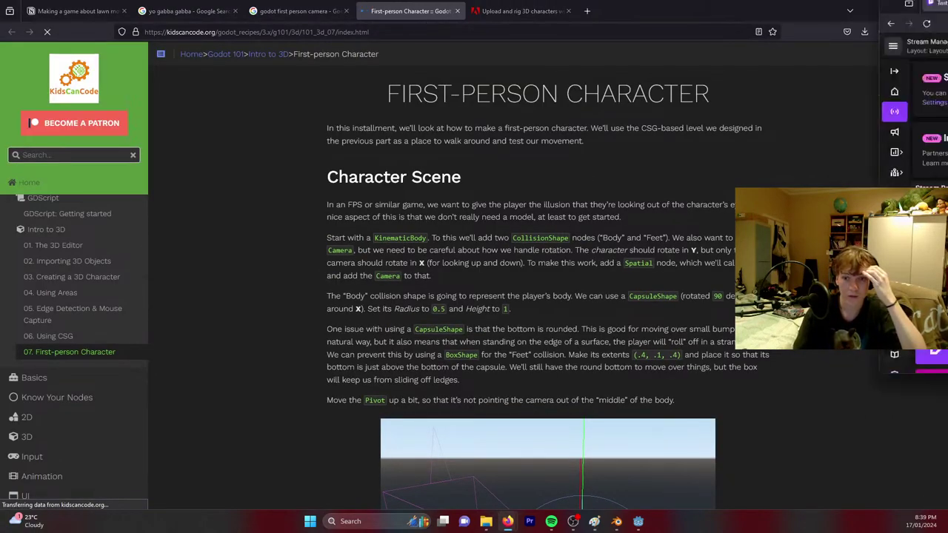
# Scroll to the recipe's _unhandled_input mouse-look code and select the entire function for copying.
pyautogui.moveTo(947, 16); pyautogui.dragTo(947, 46)
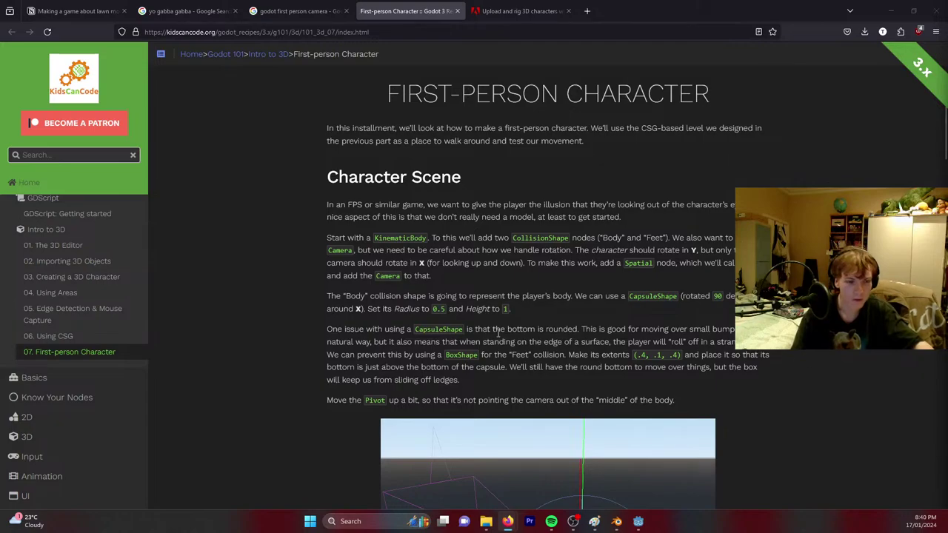
pyautogui.scroll(-3, 499, 333)
pyautogui.scroll(3, 509, 339)
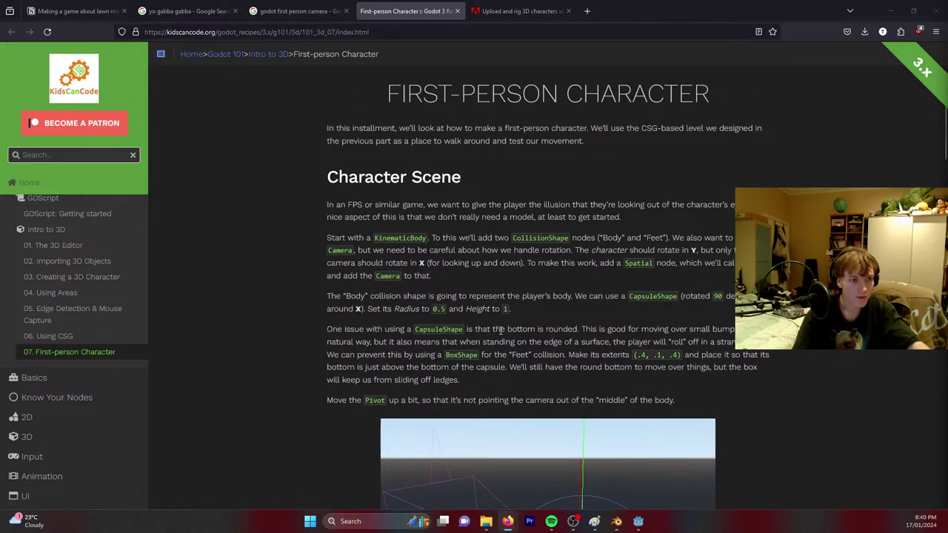
pyautogui.scroll(-4, 500, 332)
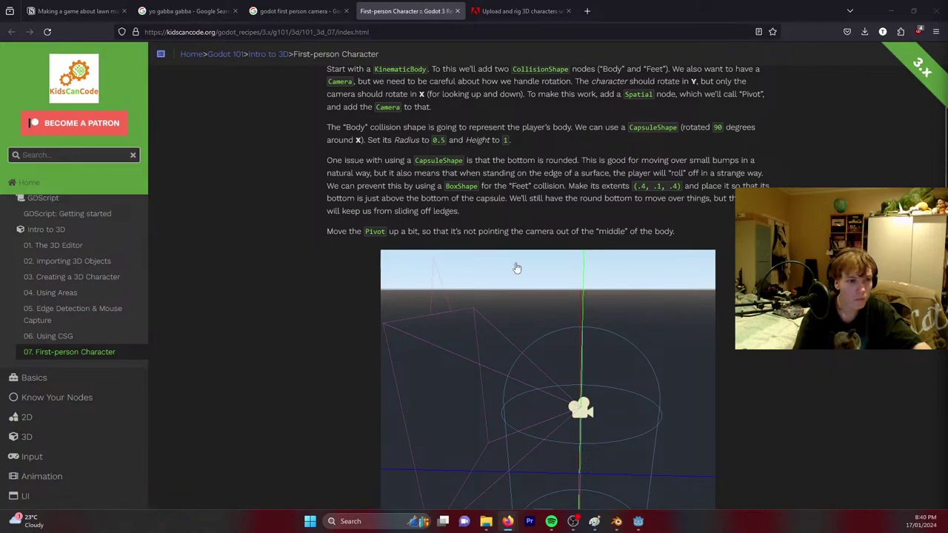
pyautogui.scroll(4, 516, 268)
pyautogui.scroll(-20, 518, 270)
pyautogui.scroll(-4, 527, 279)
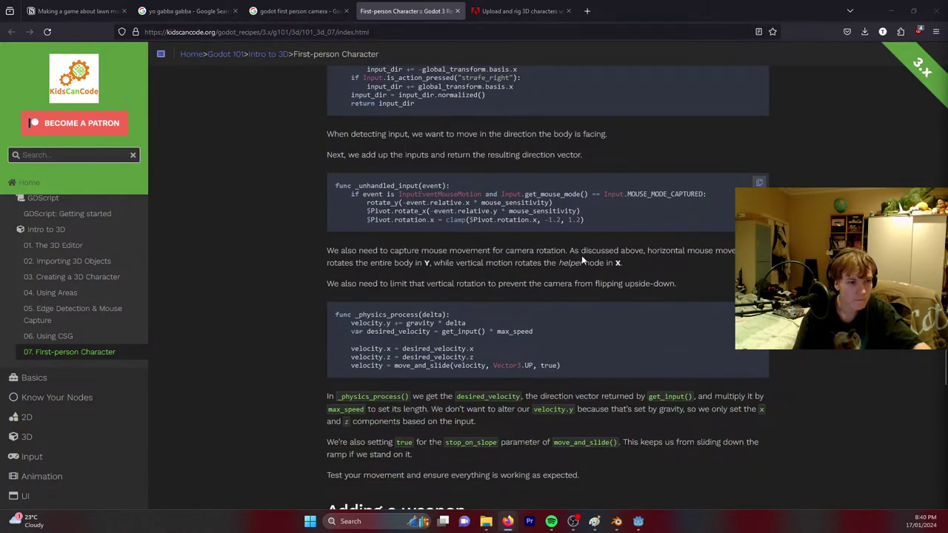
pyautogui.moveTo(594, 220); pyautogui.dragTo(351, 195)
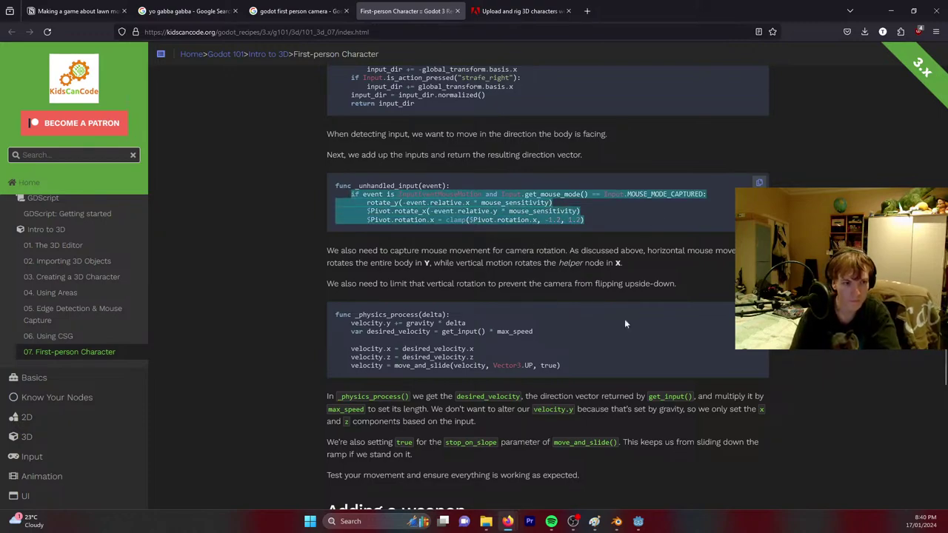
pyautogui.click(608, 234)
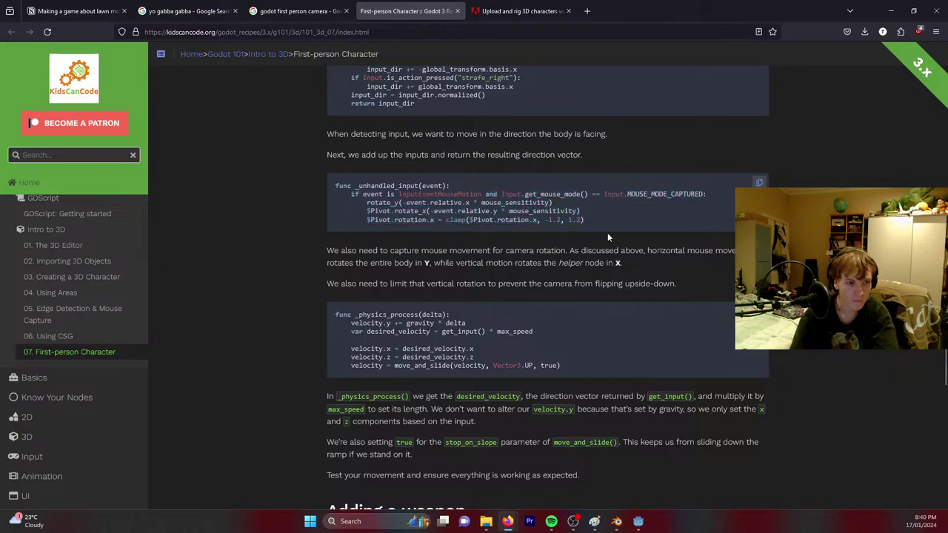
pyautogui.moveTo(480, 220); pyautogui.dragTo(331, 190)
pyautogui.hotkey('ctrl', 'c')
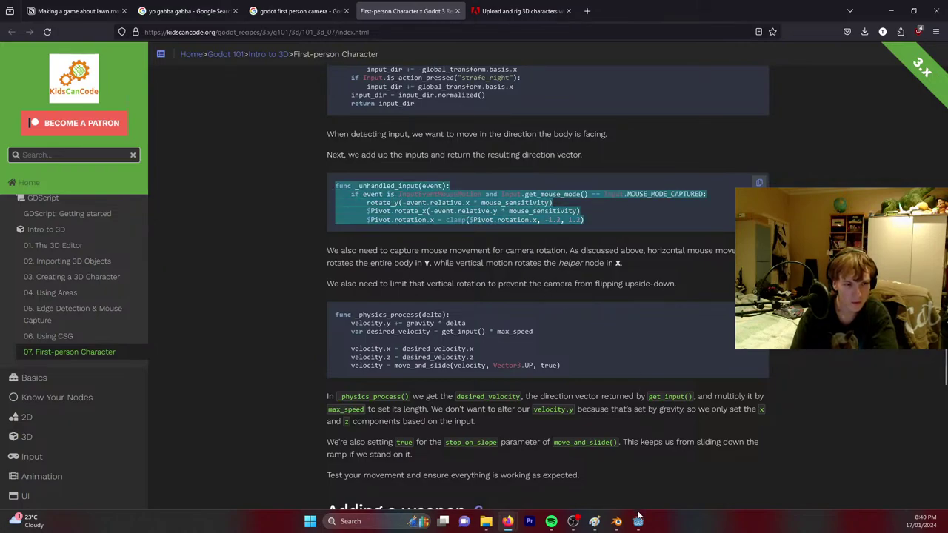
pyautogui.click(617, 526)
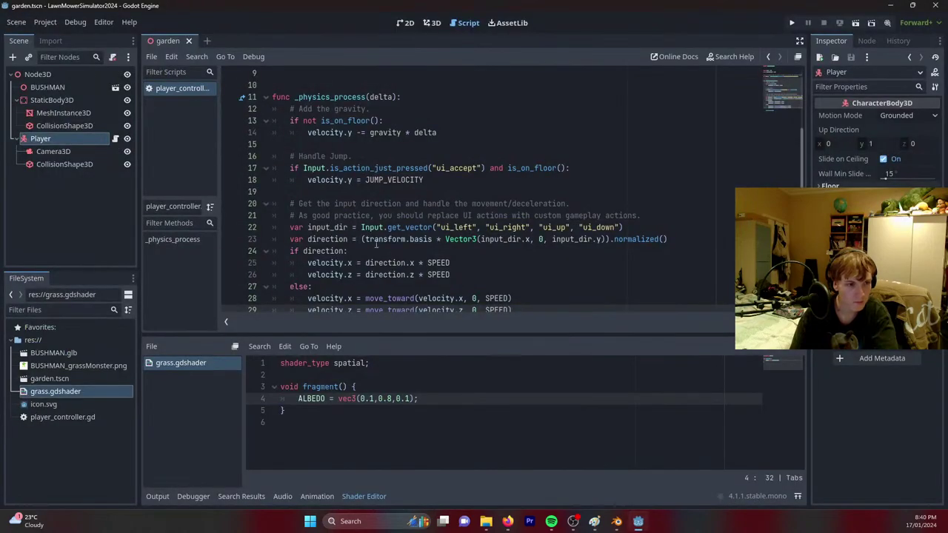
# Paste the _unhandled_input function after move_and_slide() in player_controller.gd.
pyautogui.scroll(-2, 344, 312)
pyautogui.click(336, 309)
pyautogui.hotkey('ctrl', 'v')
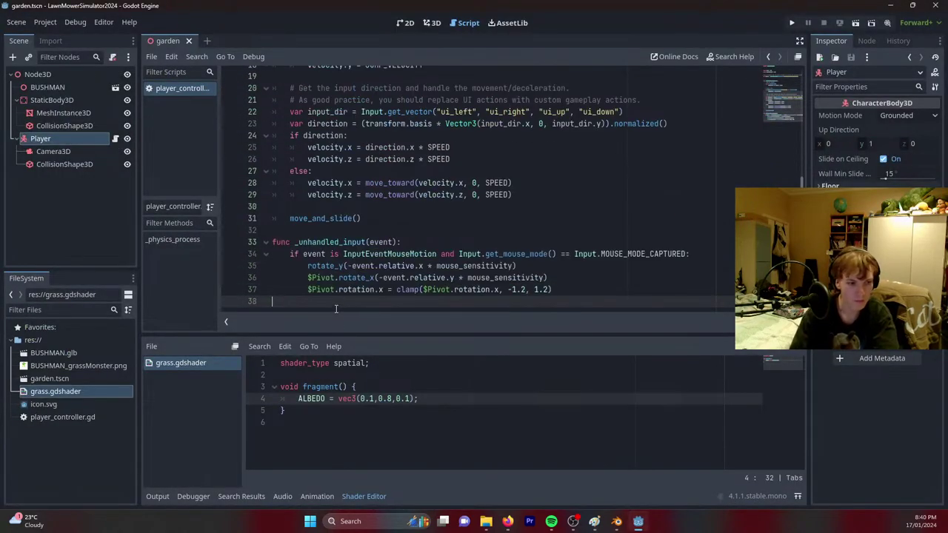
pyautogui.click(401, 242)
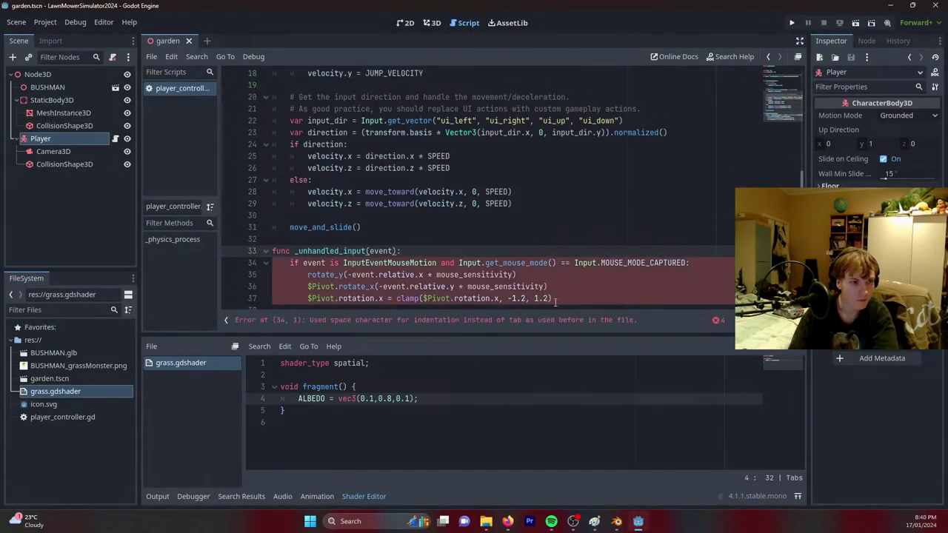
# Replace the space indentation on lines 34–37 with tabs.
pyautogui.click(288, 266)
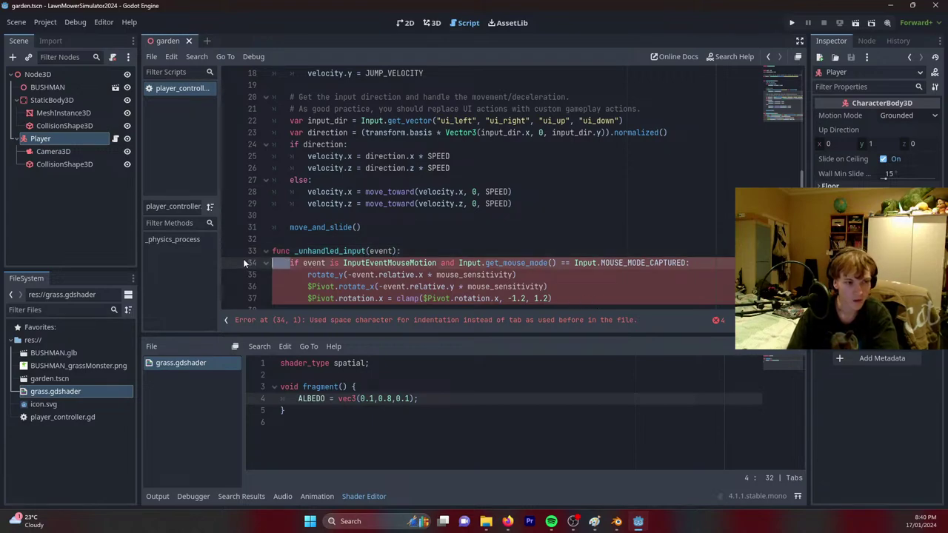
pyautogui.press('Tab')
pyautogui.press('BackSpace')
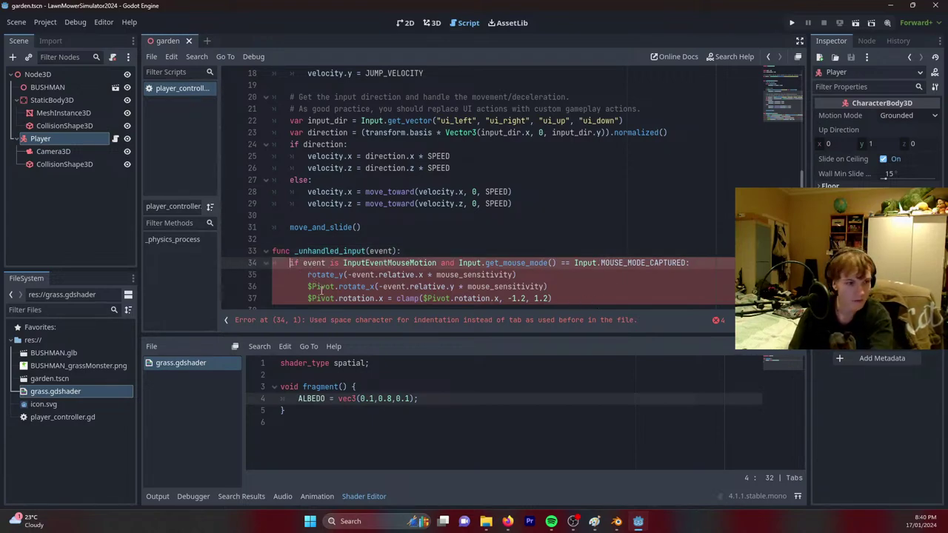
pyautogui.moveTo(308, 276); pyautogui.dragTo(259, 274)
pyautogui.press('Tab')
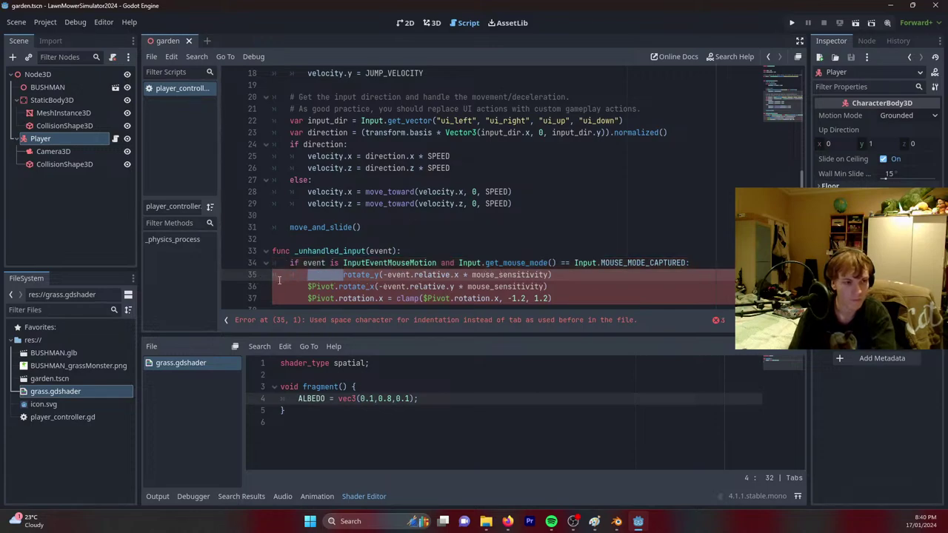
pyautogui.press('BackSpace')
pyautogui.moveTo(309, 287); pyautogui.dragTo(247, 287)
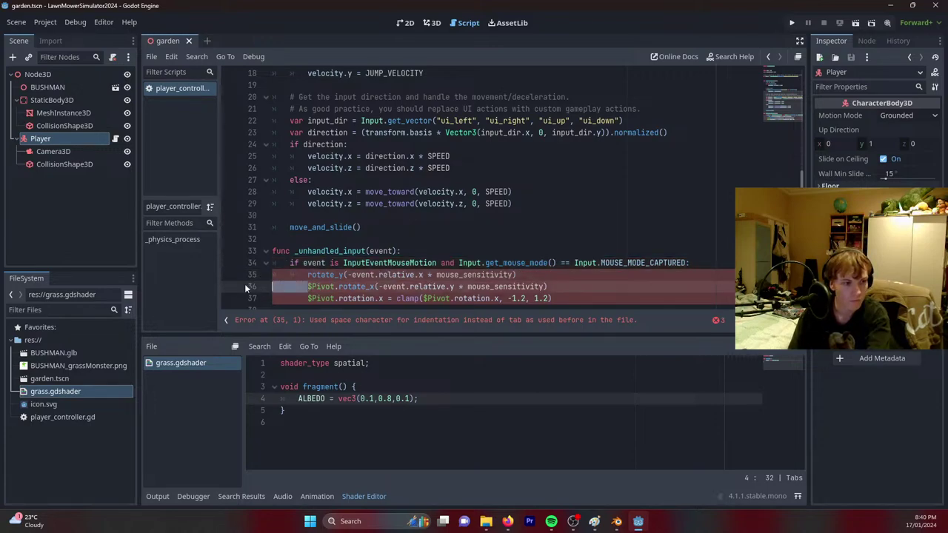
pyautogui.press('Tab')
pyautogui.press('Tab')
pyautogui.press('BackSpace')
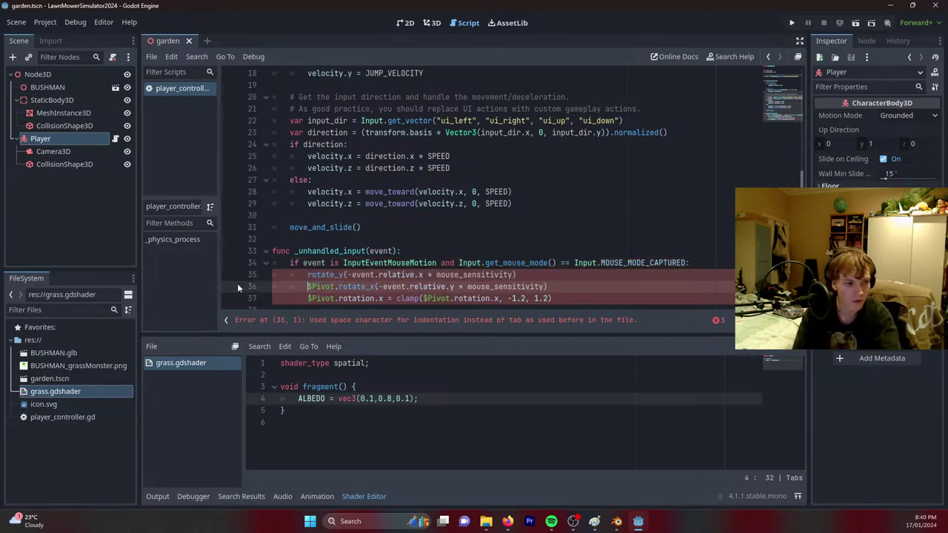
pyautogui.moveTo(308, 298); pyautogui.dragTo(262, 298)
pyautogui.press('Tab')
pyautogui.press('Tab')
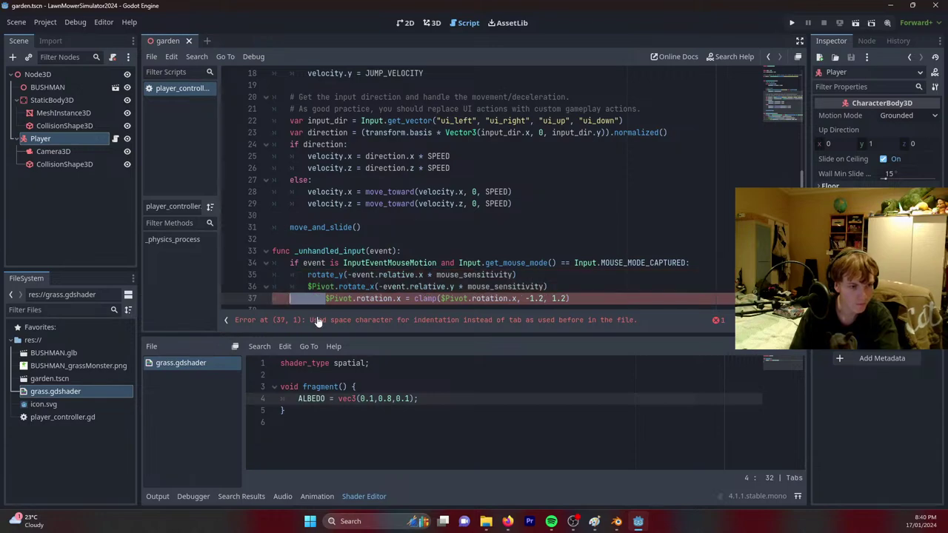
pyautogui.press('BackSpace')
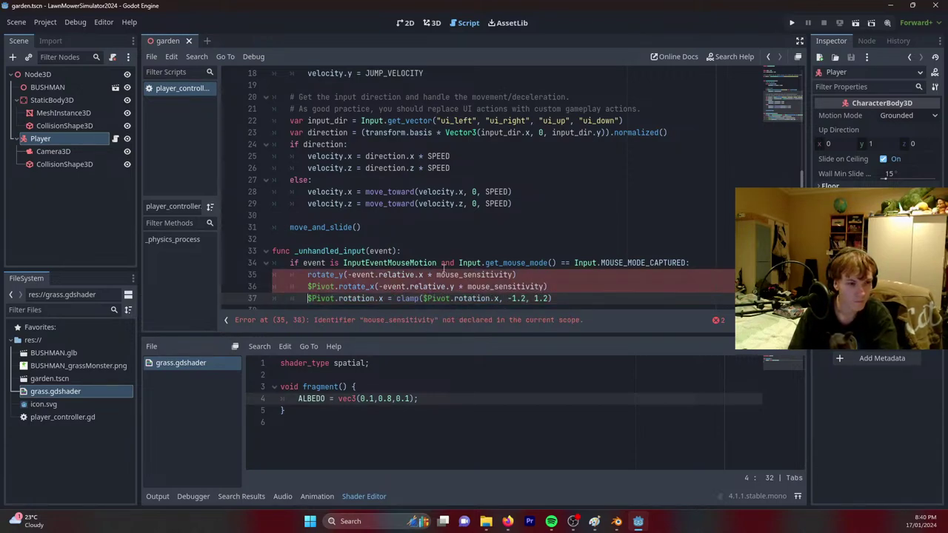
# Declare 'var mouse_sensitivity' on line 7 and save the script.
pyautogui.moveTo(436, 275); pyautogui.dragTo(514, 275)
pyautogui.hotkey('ctrl', 'c')
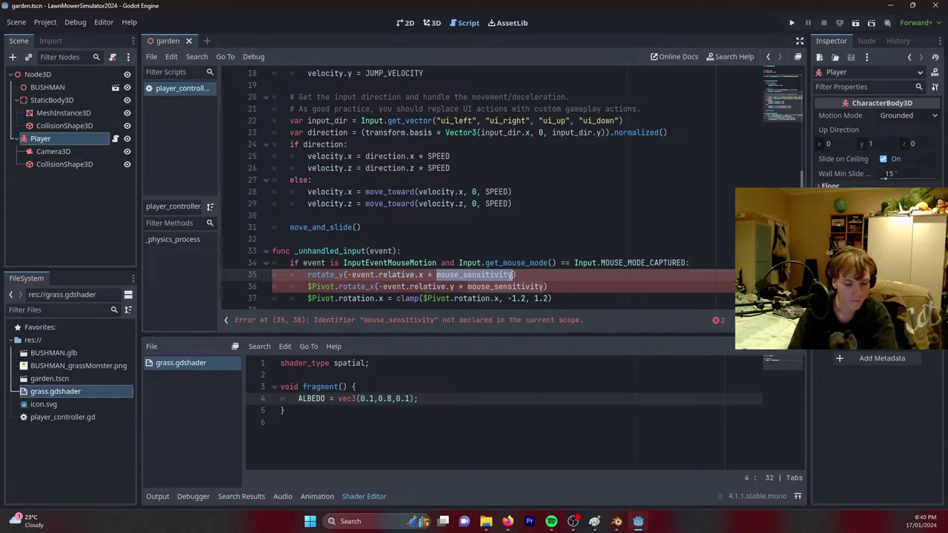
pyautogui.scroll(6, 508, 277)
pyautogui.click(303, 132)
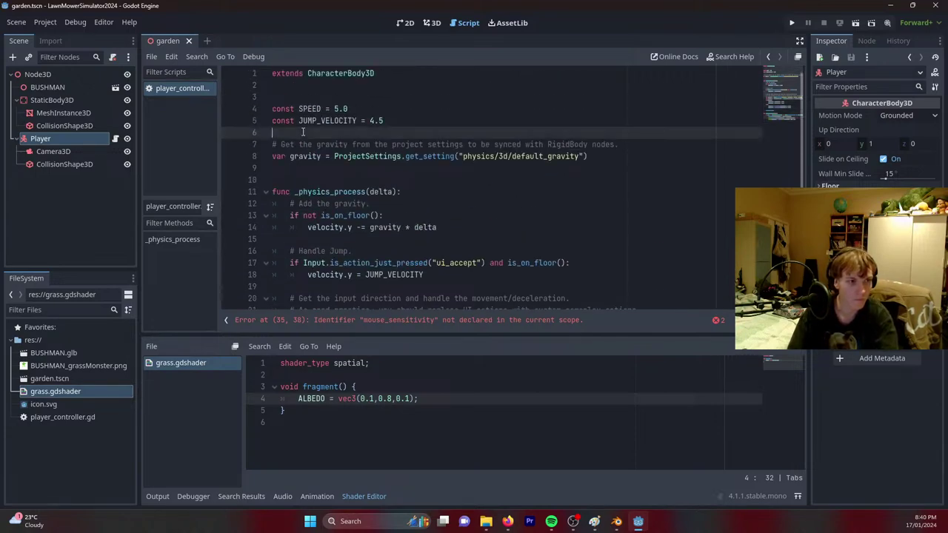
pyautogui.press('Return')
pyautogui.write('var')
pyautogui.hotkey('ctrl', 'v')
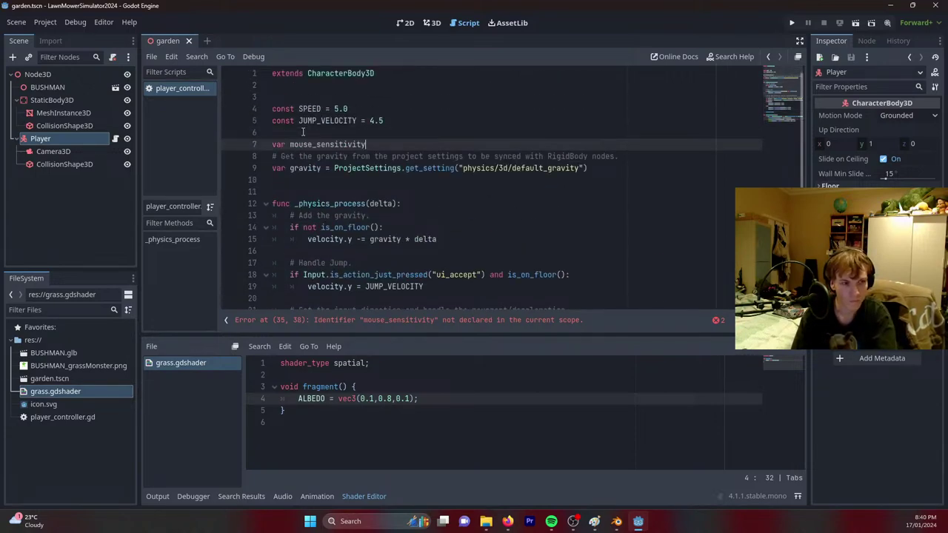
pyautogui.hotkey('ctrl', 's')
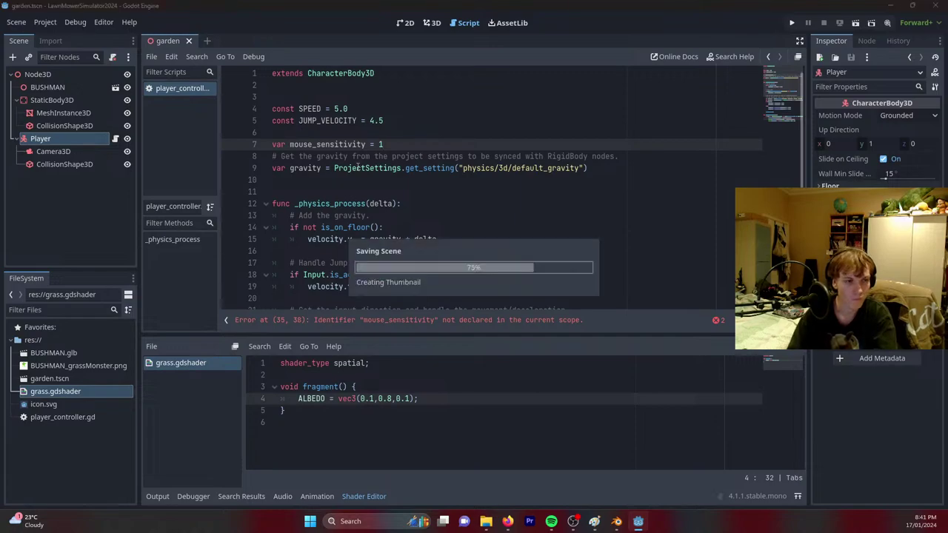
pyautogui.scroll(-6, 320, 291)
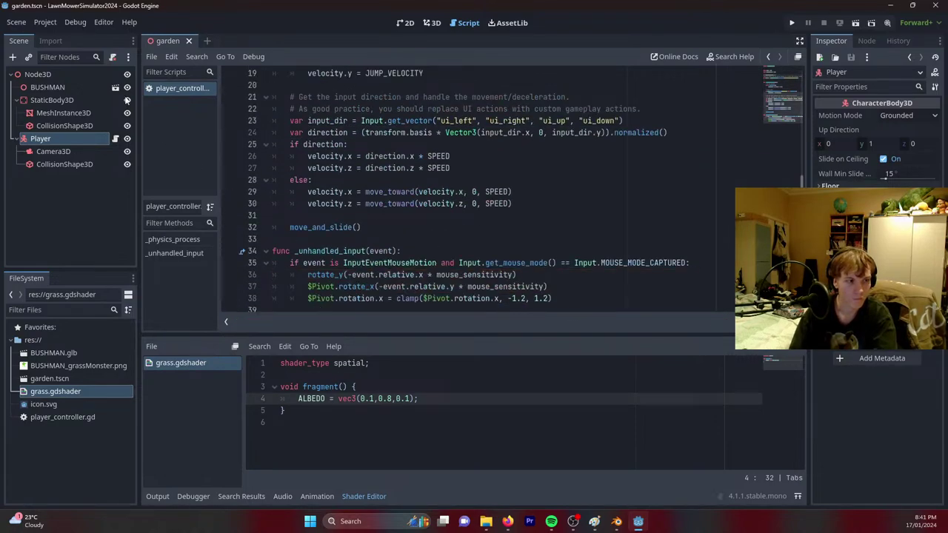
# Add a Node3D child named Pivot under Player, move Camera3D into it, and save.
pyautogui.rightClick(63, 142)
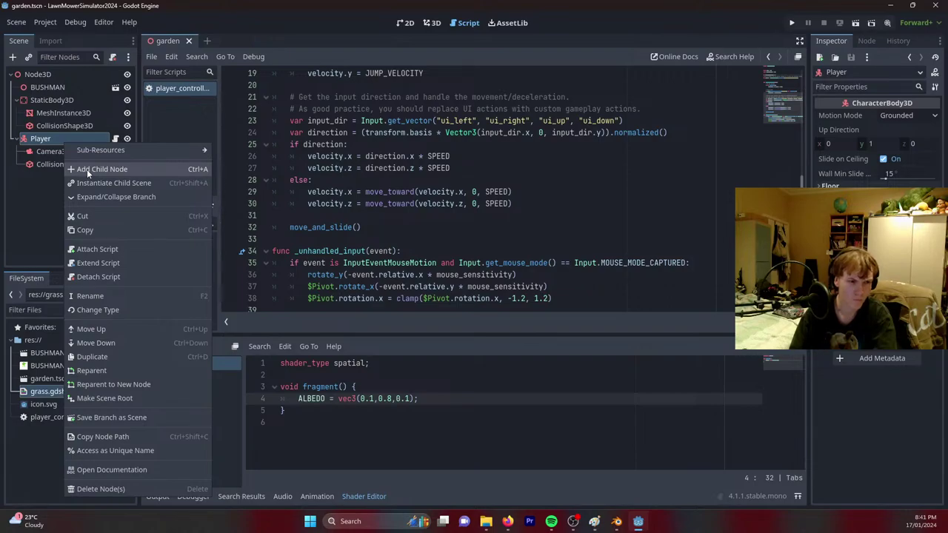
pyautogui.click(87, 169)
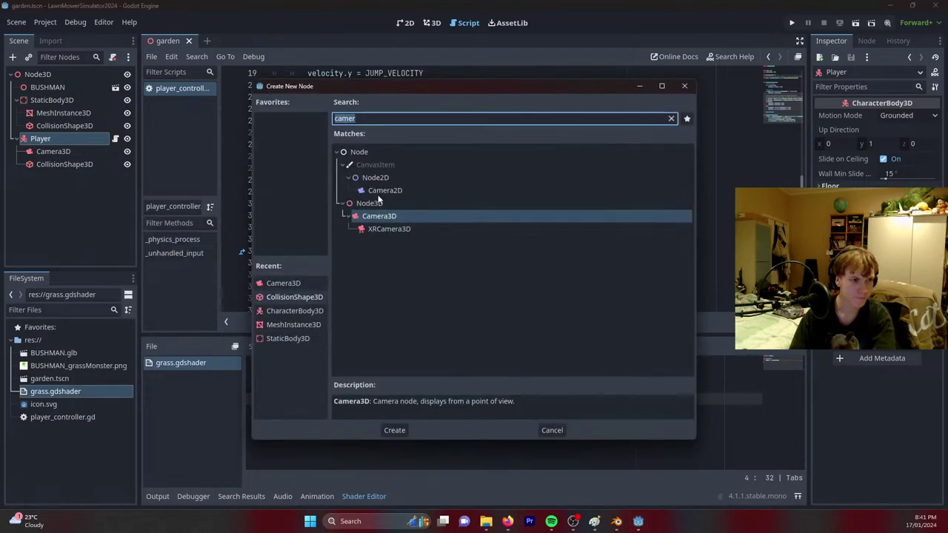
pyautogui.doubleClick(398, 203)
pyautogui.doubleClick(83, 177)
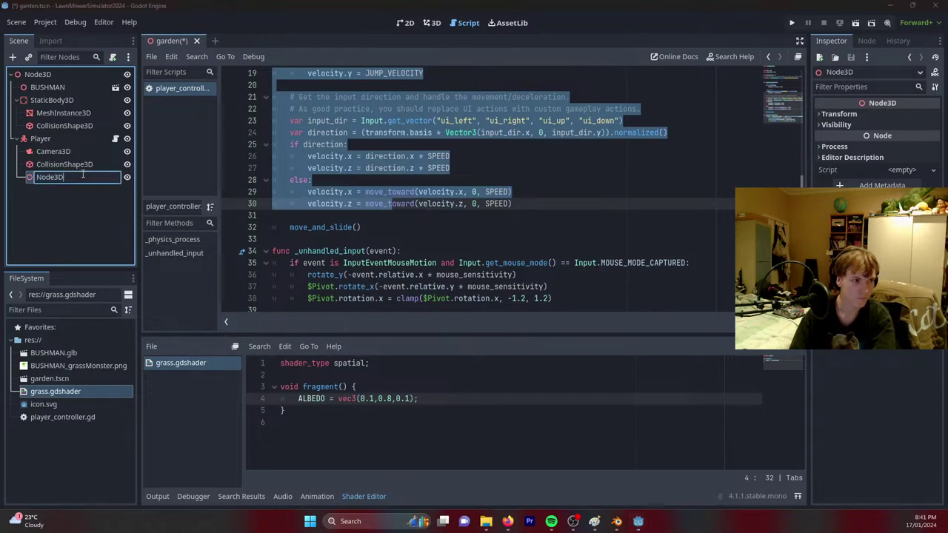
pyautogui.write('Pivot')
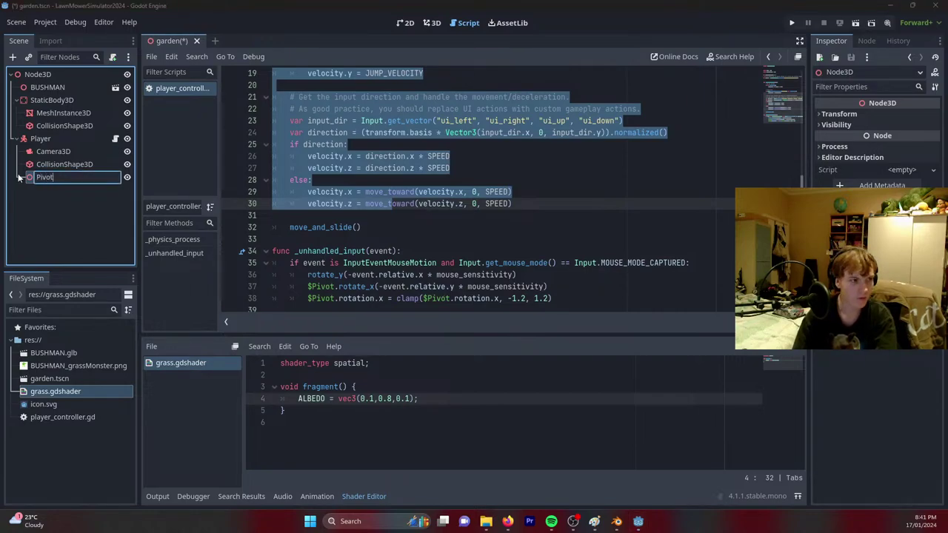
pyautogui.press('Return')
pyautogui.moveTo(52, 151); pyautogui.dragTo(61, 179)
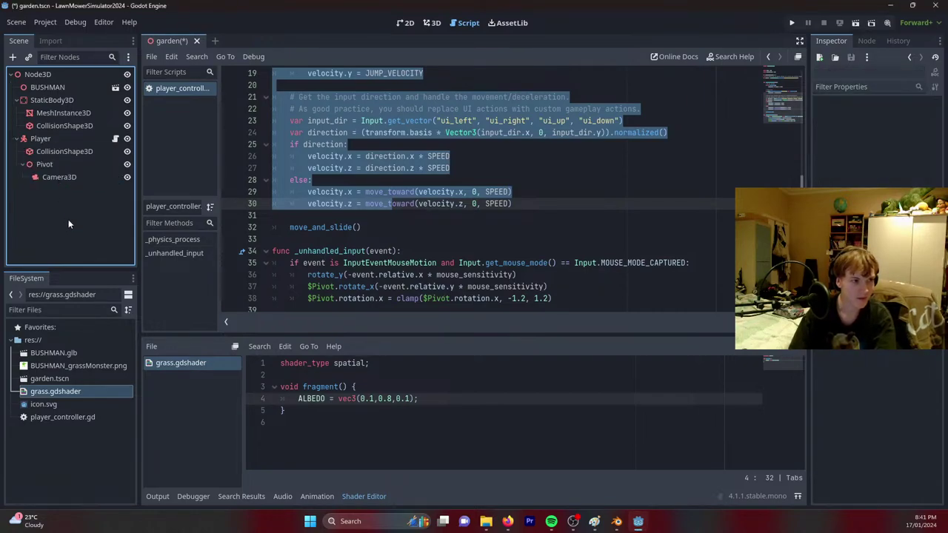
pyautogui.hotkey('ctrl', 's')
# Select the mouse-mode check on script line 35 and return to the tutorial page.
pyautogui.click(503, 234)
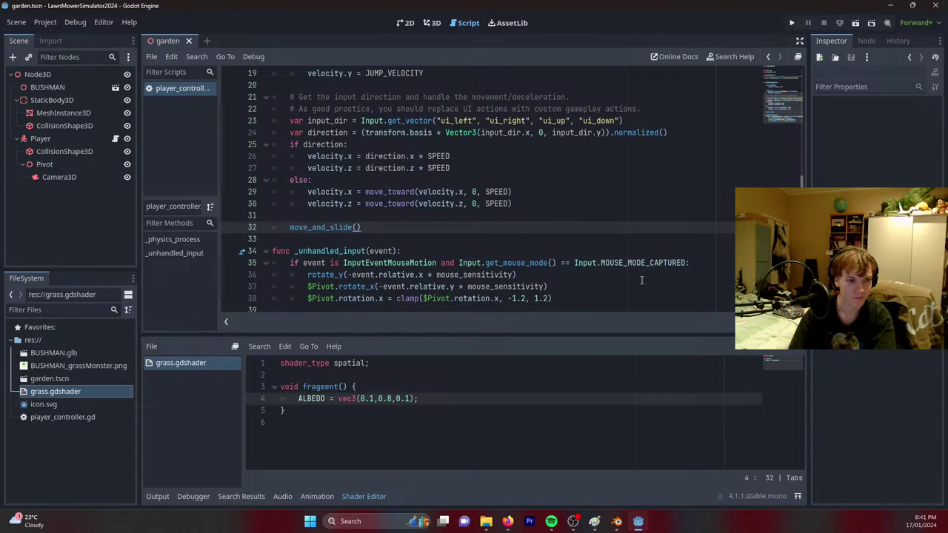
pyautogui.moveTo(460, 264); pyautogui.dragTo(681, 264)
pyautogui.moveTo(507, 522)
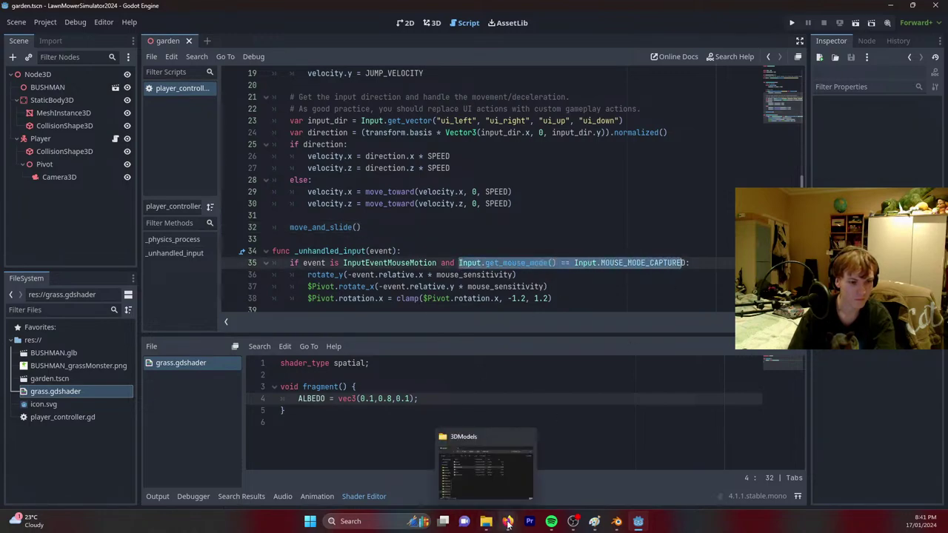
pyautogui.click(543, 452)
# Read through the KidsCanCode recipe's movement and mouse-look code, then minimize Firefox.
pyautogui.scroll(5, 433, 318)
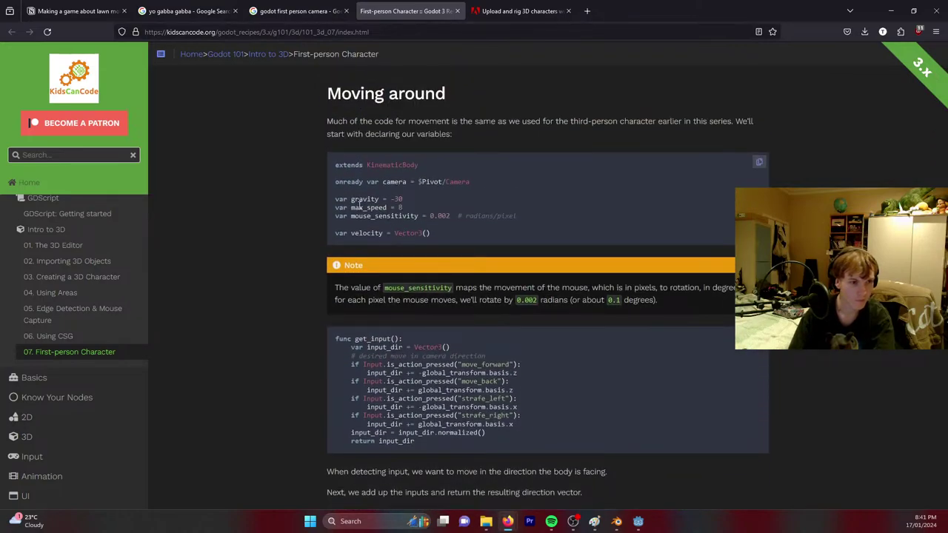
pyautogui.scroll(-4, 489, 345)
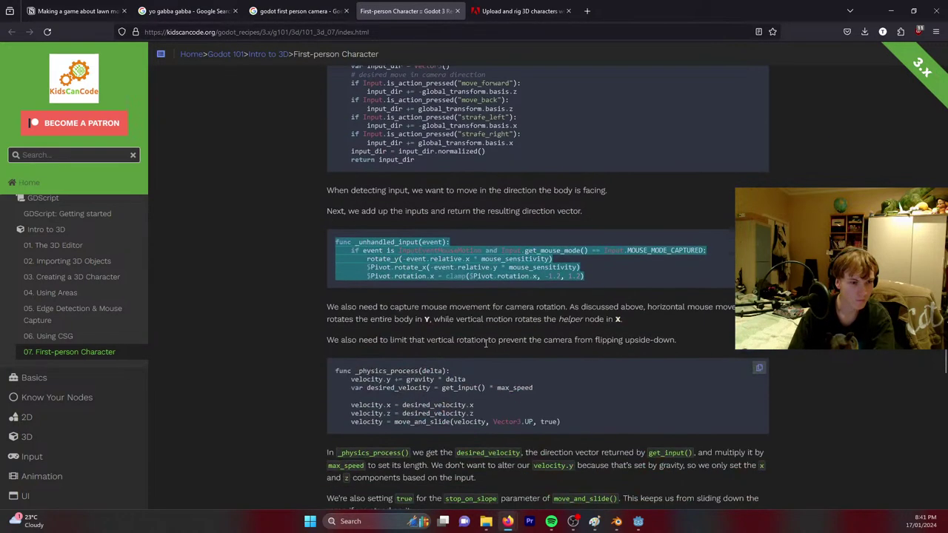
pyautogui.click(416, 281)
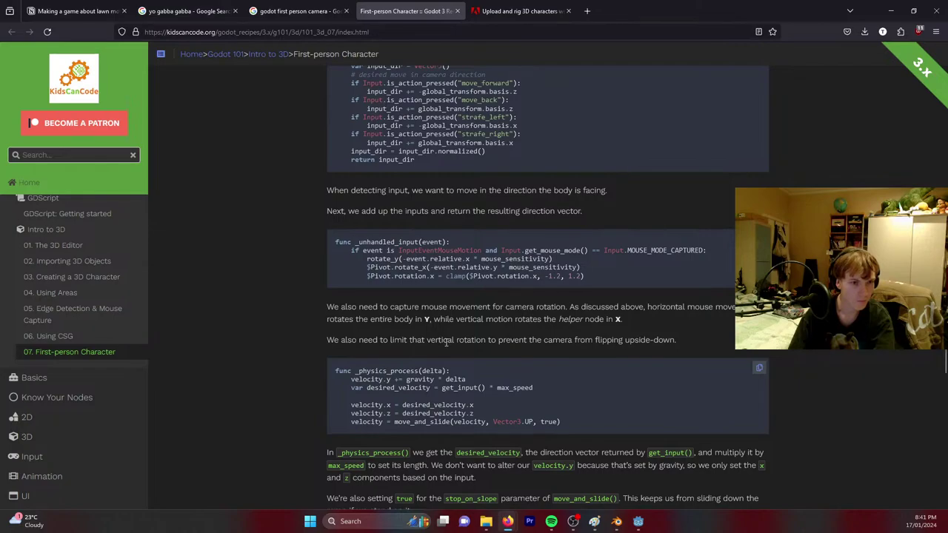
pyautogui.scroll(-1, 445, 348)
pyautogui.scroll(-3, 445, 345)
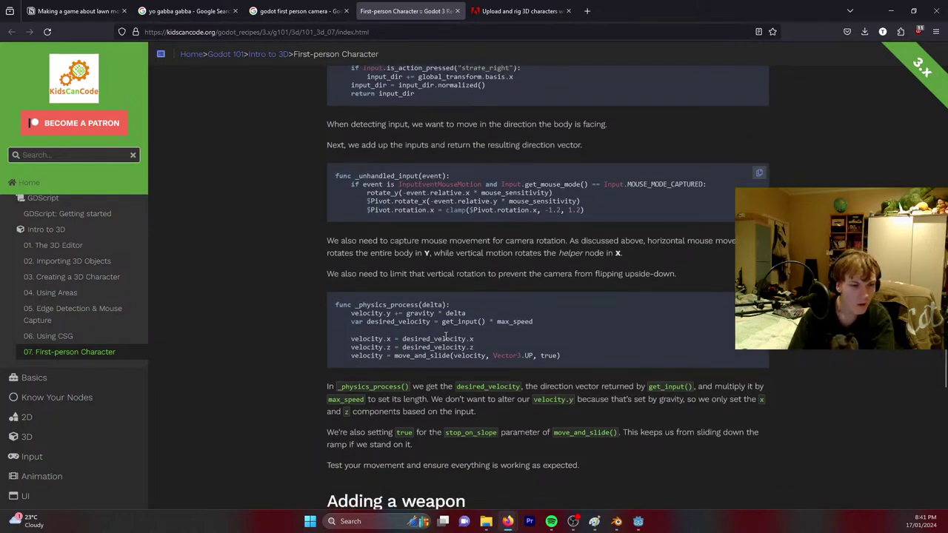
pyautogui.scroll(-4, 443, 336)
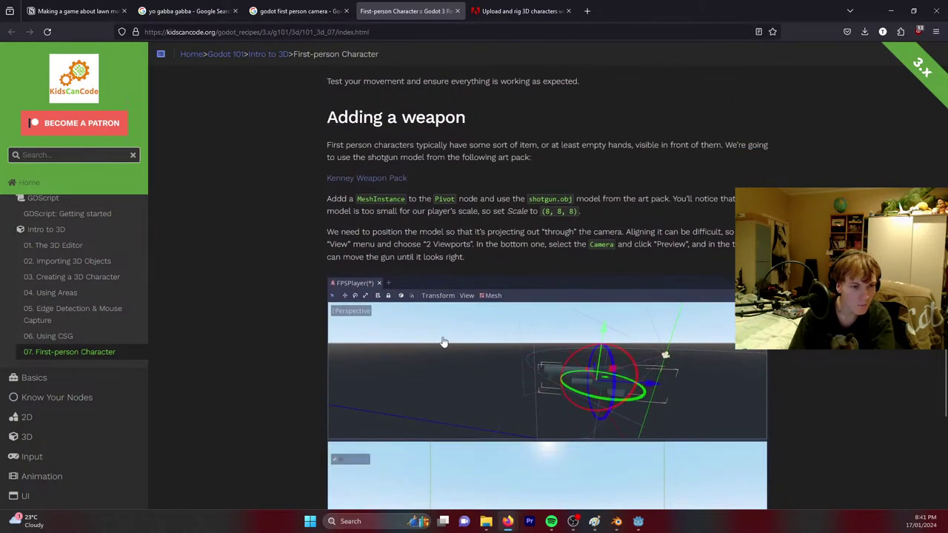
pyautogui.scroll(4, 443, 339)
pyautogui.scroll(5, 443, 338)
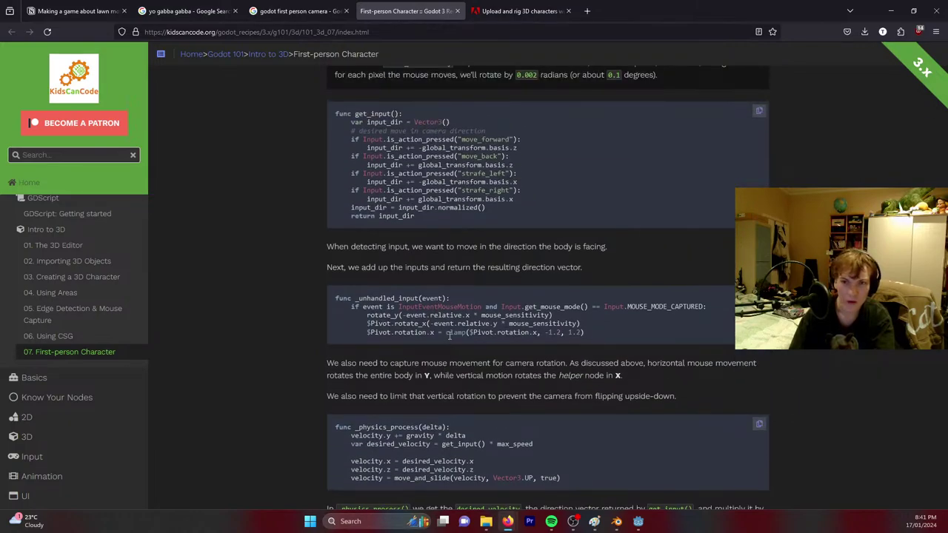
pyautogui.scroll(1, 448, 336)
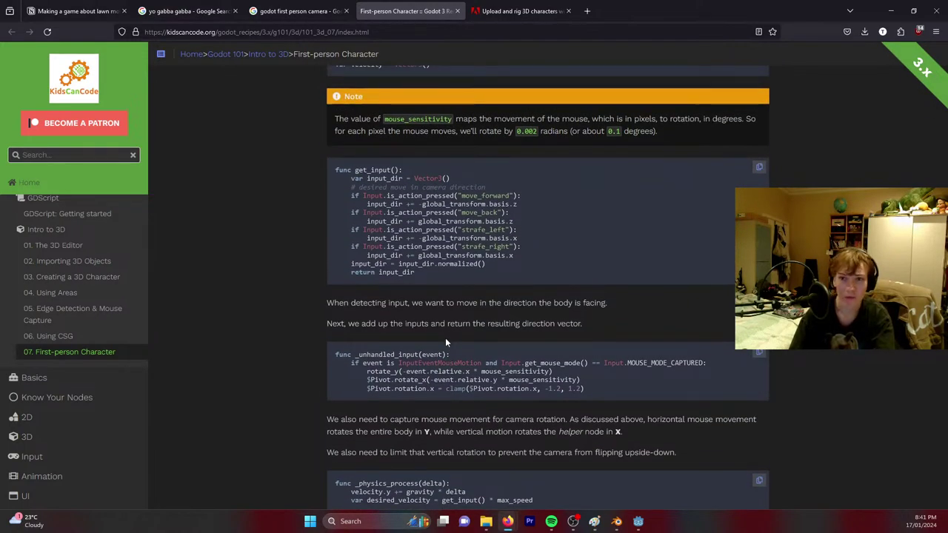
pyautogui.scroll(1, 437, 339)
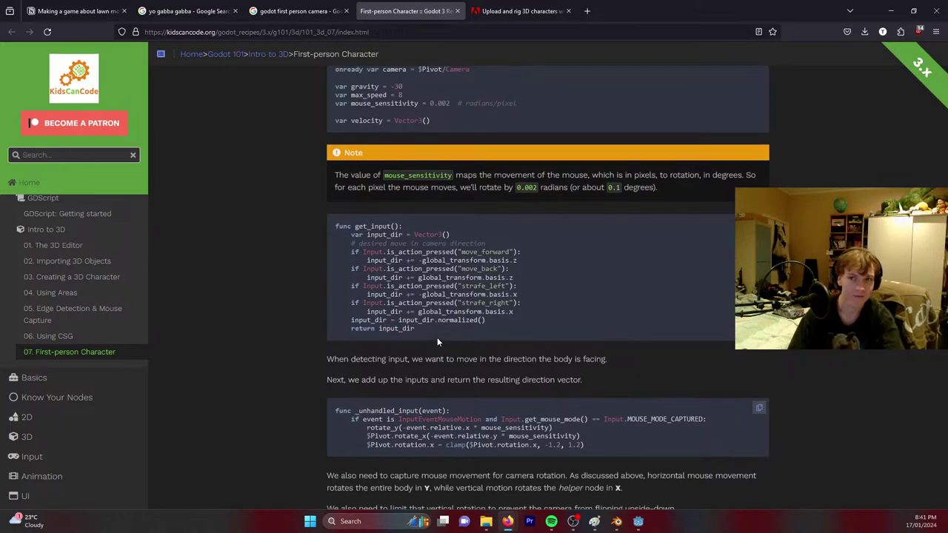
pyautogui.scroll(1, 444, 330)
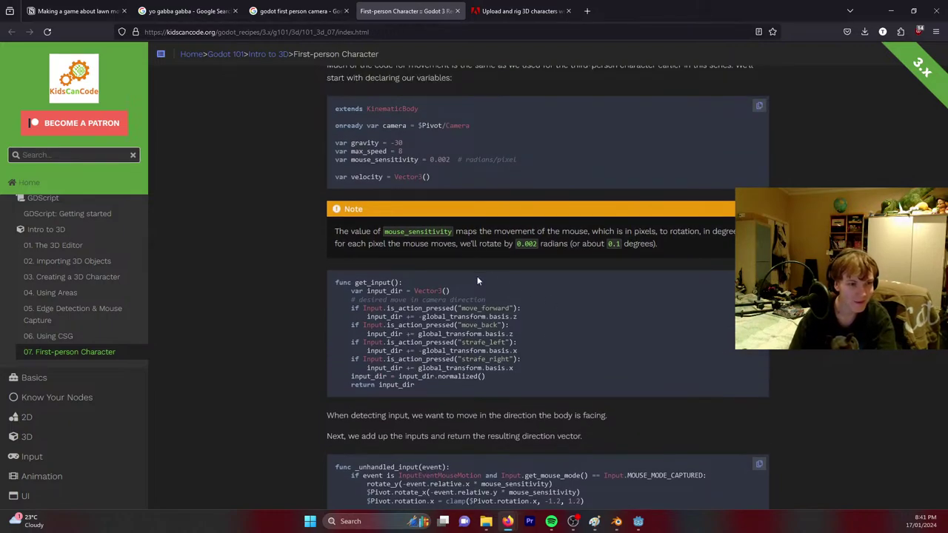
pyautogui.scroll(2, 477, 280)
pyautogui.scroll(-4, 512, 325)
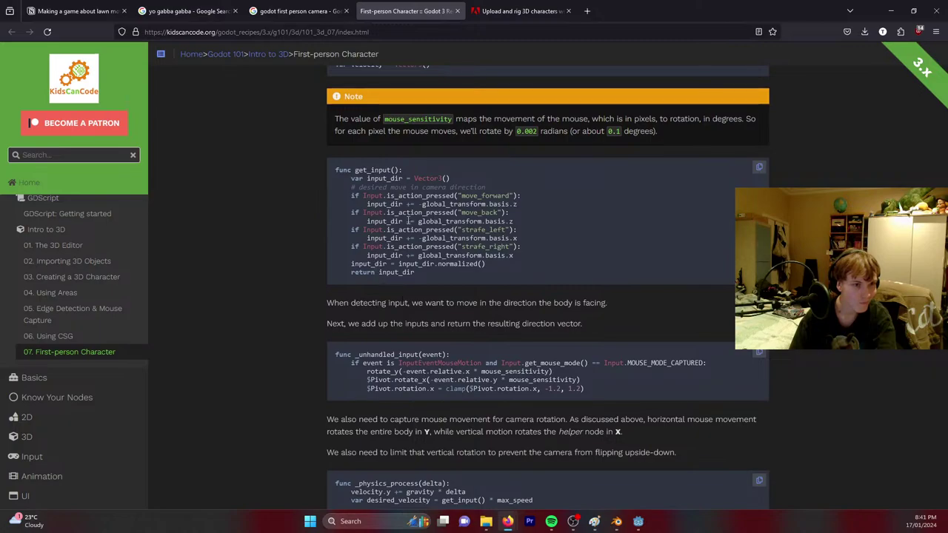
pyautogui.scroll(-2, 402, 299)
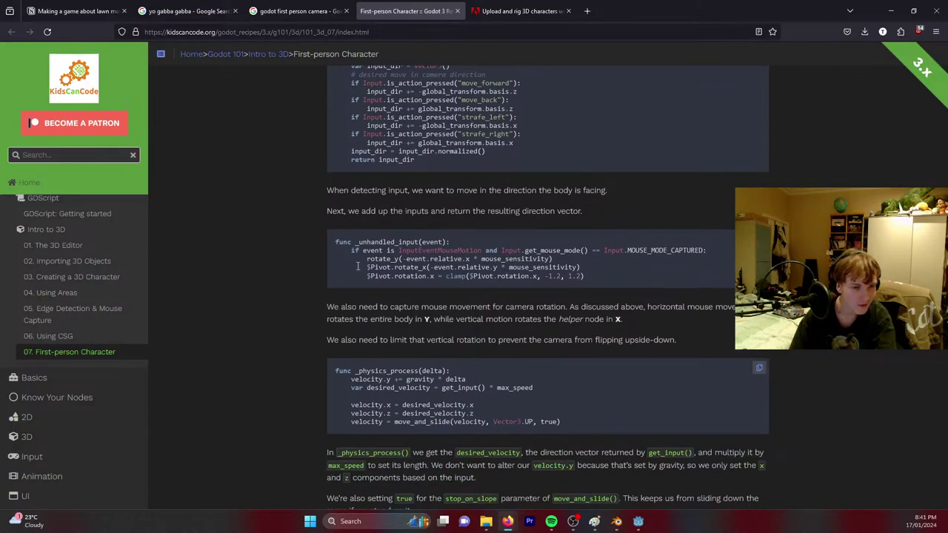
pyautogui.scroll(9, 571, 315)
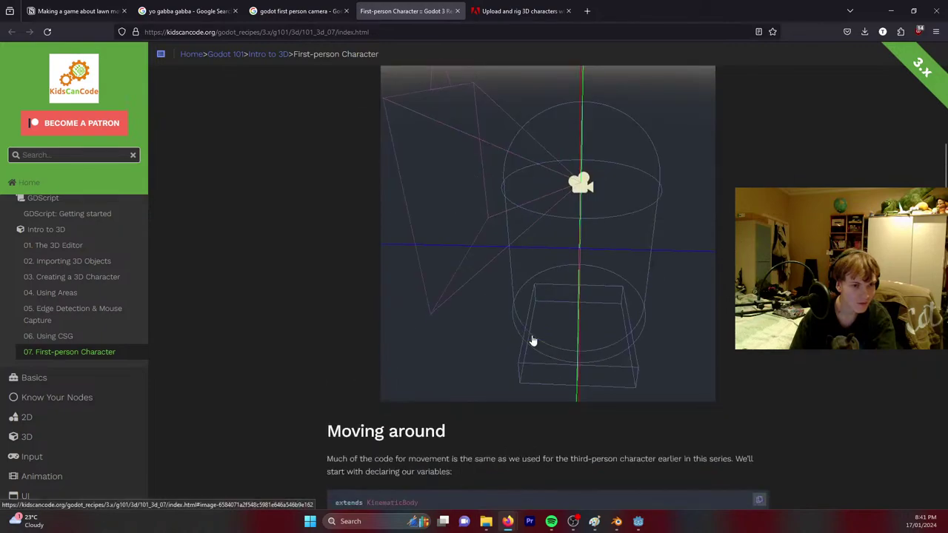
pyautogui.scroll(-9, 534, 337)
pyautogui.scroll(3, 625, 215)
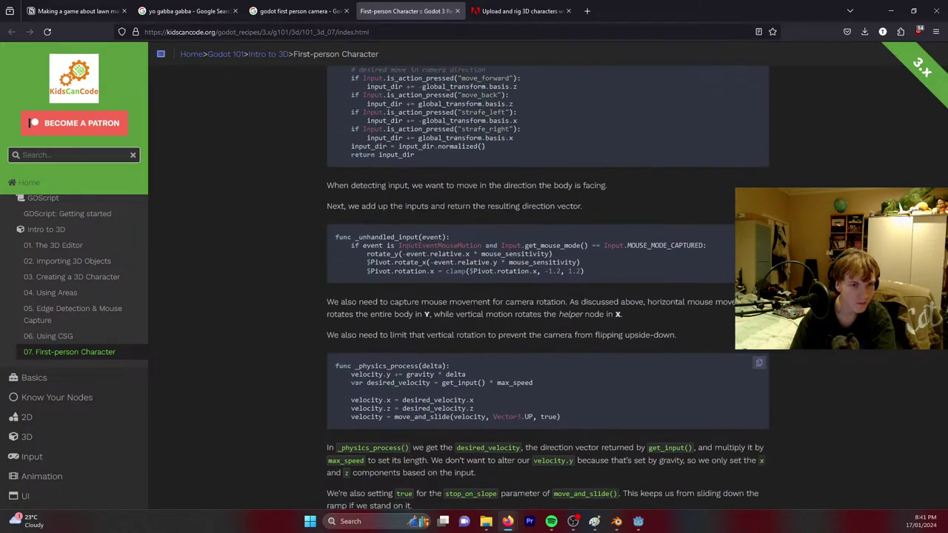
pyautogui.click(889, 11)
pyautogui.scroll(5, 512, 185)
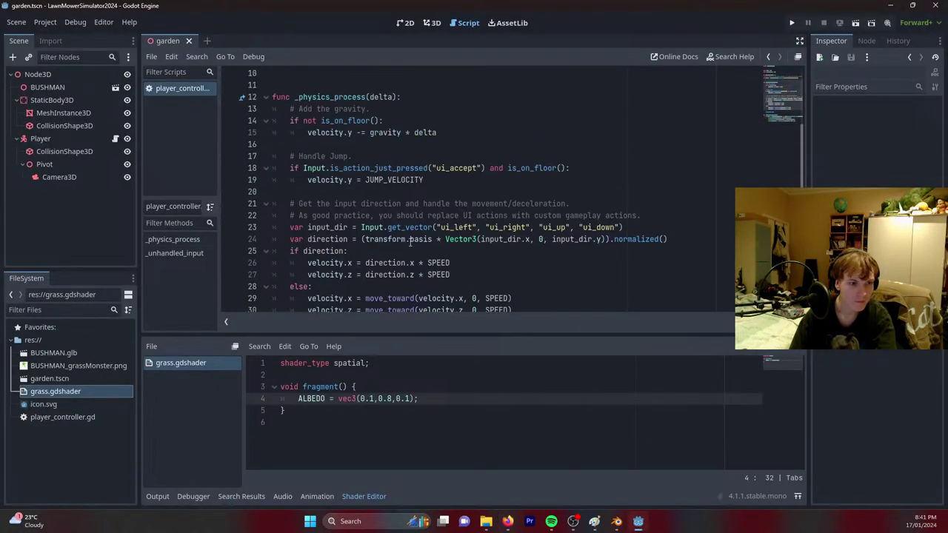
# Insert a func _ready() header above _physics_process in the player script.
pyautogui.click(382, 204)
pyautogui.press('Up')
pyautogui.press('Up')
pyautogui.press('Up')
pyautogui.press('Up')
pyautogui.scroll(1, 394, 221)
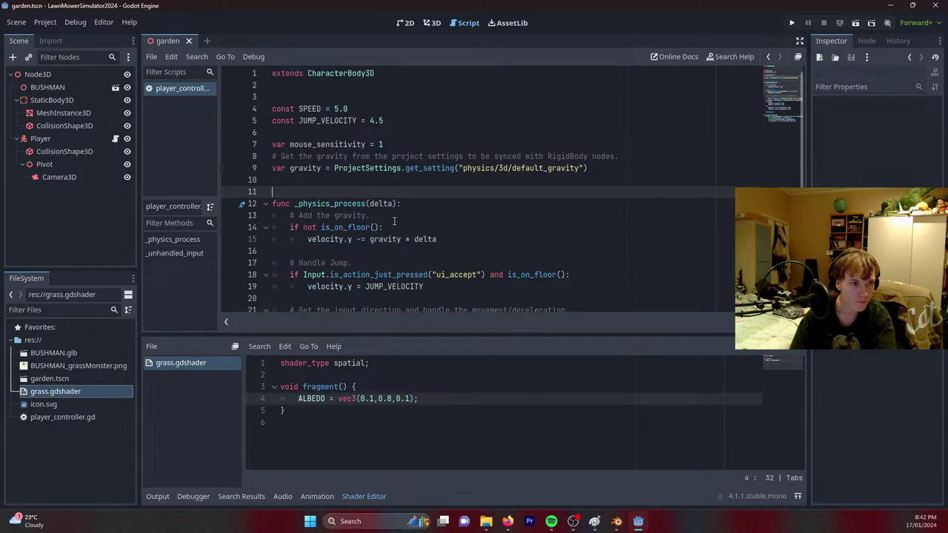
pyautogui.press('Return')
pyautogui.press('Return')
pyautogui.press('Up')
pyautogui.press('Up')
pyautogui.write('f')
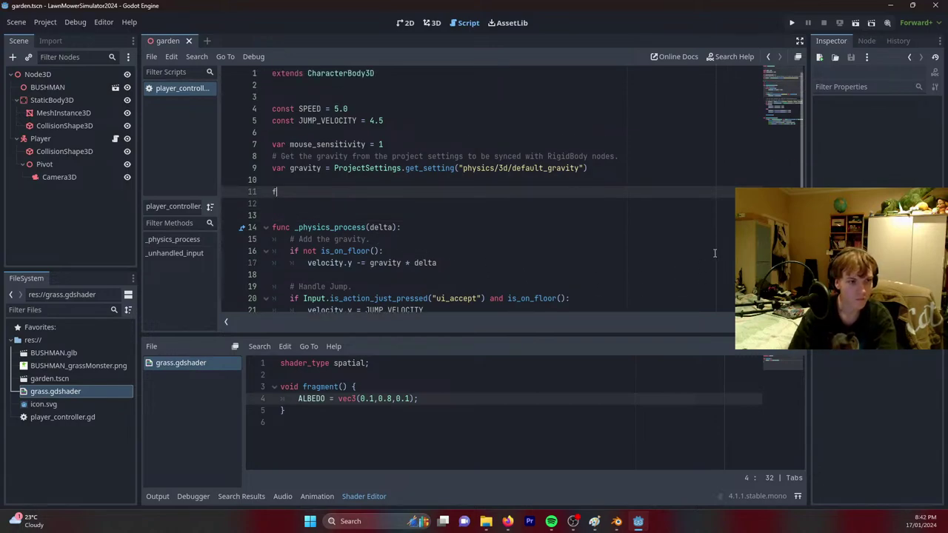
pyautogui.write('unc _re')
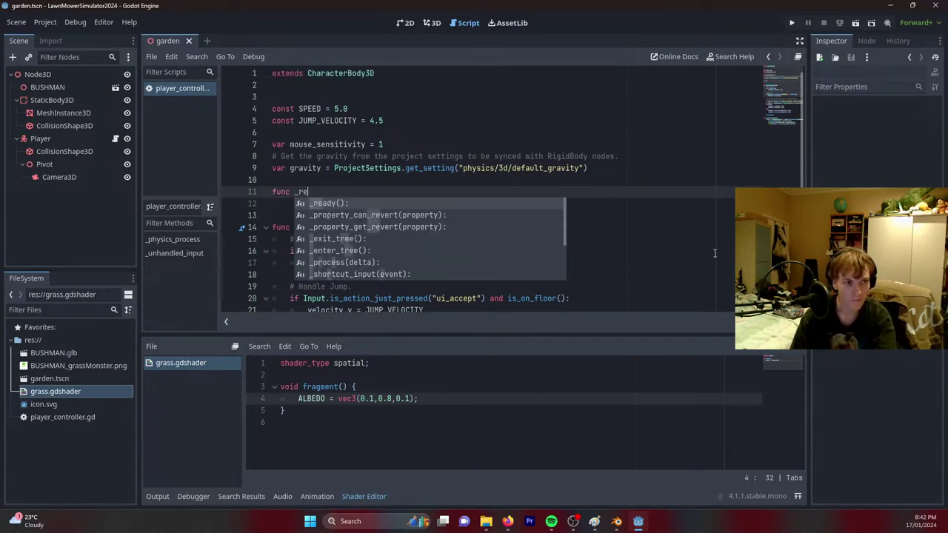
pyautogui.press('Return')
pyautogui.press('Return')
# Make _ready set Input.mouse_mode = Input.MOUSE_MODE_CAPTURED.
pyautogui.write('mou')
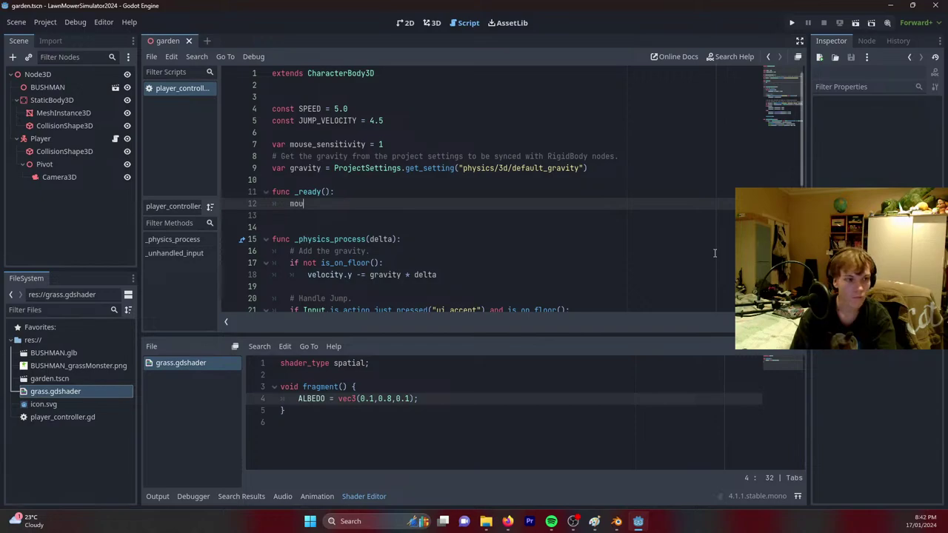
pyautogui.press('BackSpace')
pyautogui.press('BackSpace')
pyautogui.press('BackSpace')
pyautogui.write('Input')
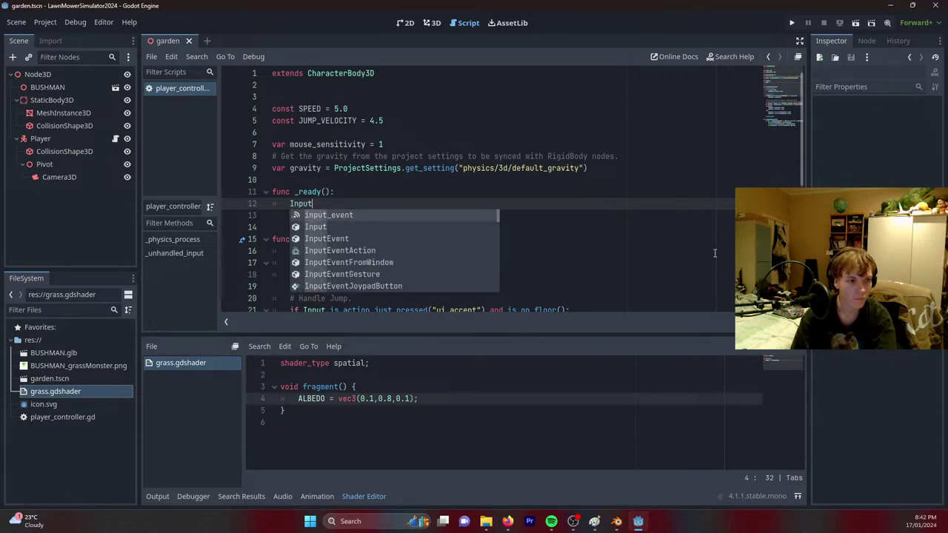
pyautogui.write('.mouse')
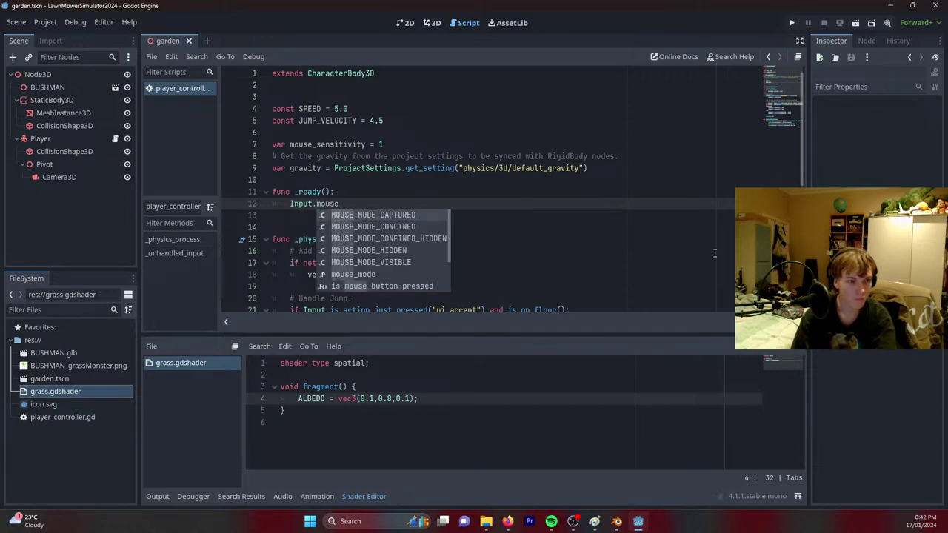
pyautogui.press('Return')
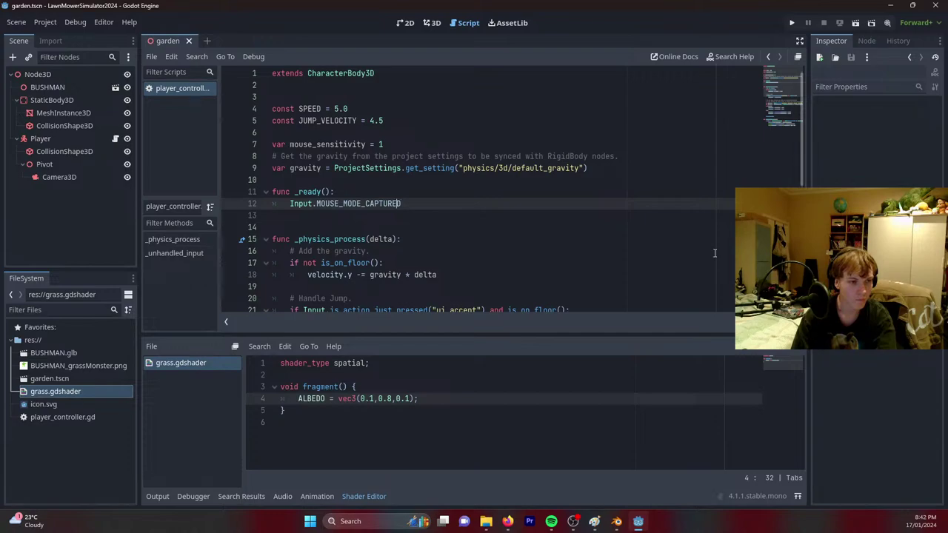
pyautogui.press('Home')
pyautogui.write('Input.')
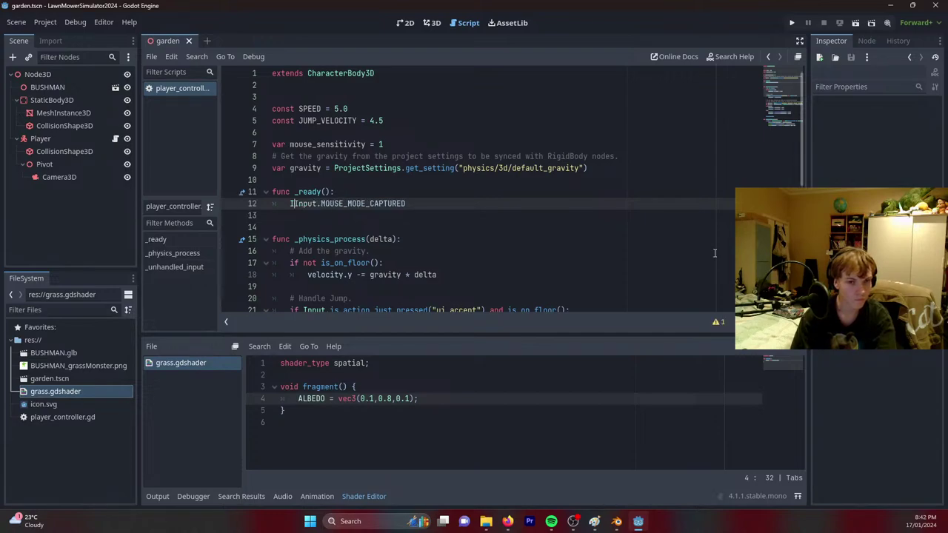
pyautogui.write('mouse')
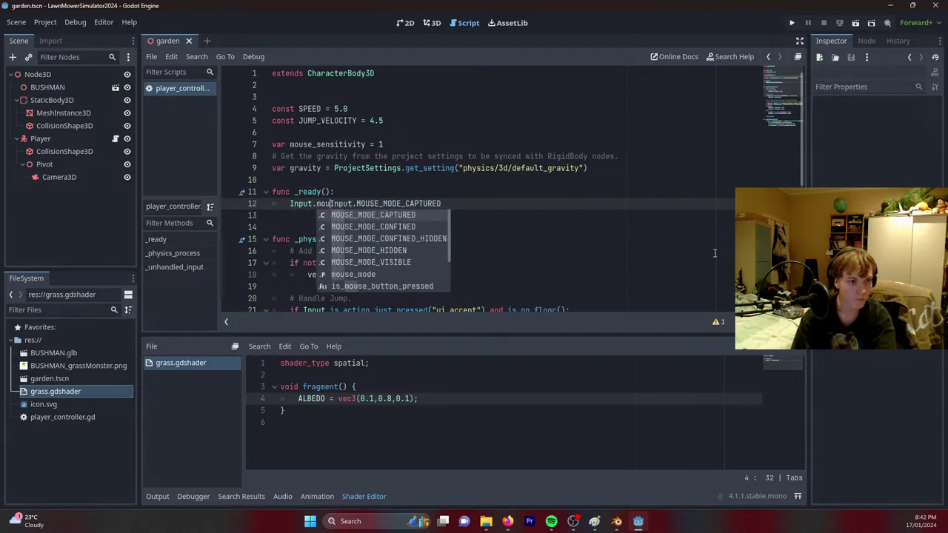
pyautogui.press('Down')
pyautogui.press('Down')
pyautogui.press('Down')
pyautogui.press('Down')
pyautogui.press('Down')
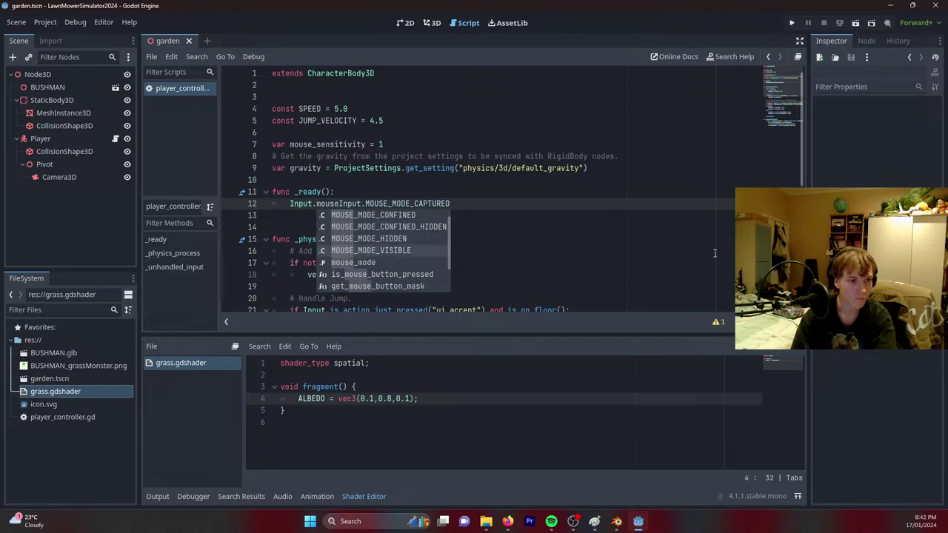
pyautogui.press('Return')
pyautogui.write('= I')
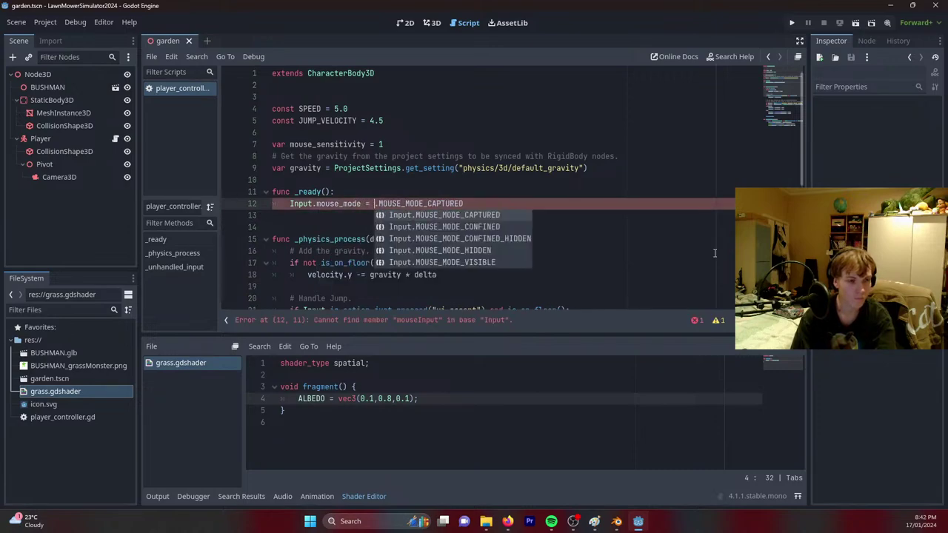
pyautogui.press('Return')
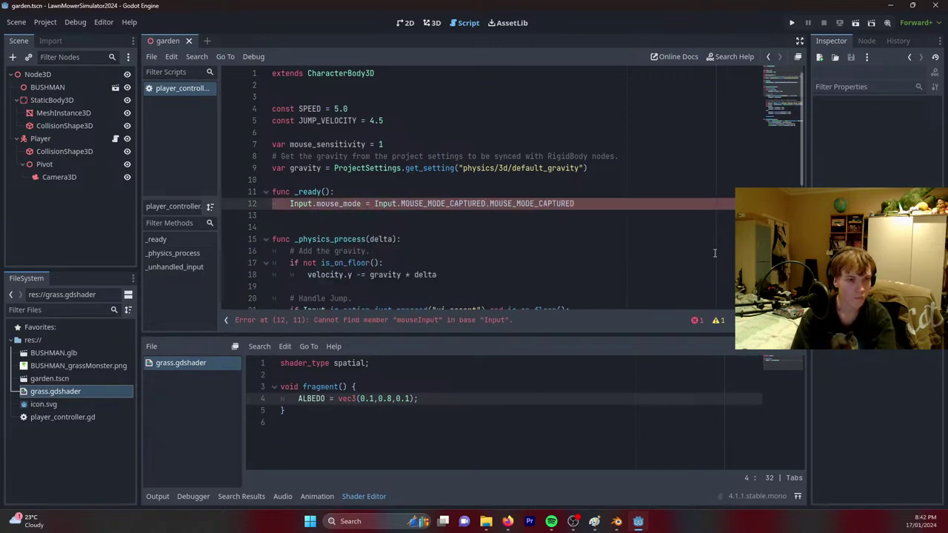
pyautogui.press('Delete')
pyautogui.press('Delete')
pyautogui.press('Delete')
pyautogui.press('Delete')
pyautogui.press('Delete')
pyautogui.press('Delete')
pyautogui.press('Delete')
pyautogui.press('Delete')
pyautogui.press('Delete')
pyautogui.press('Delete')
pyautogui.press('Delete')
pyautogui.press('Delete')
pyautogui.press('Delete')
pyautogui.press('Delete')
pyautogui.press('Delete')
pyautogui.press('Delete')
pyautogui.press('Delete')
pyautogui.press('Delete')
pyautogui.press('Delete')
pyautogui.press('Delete')
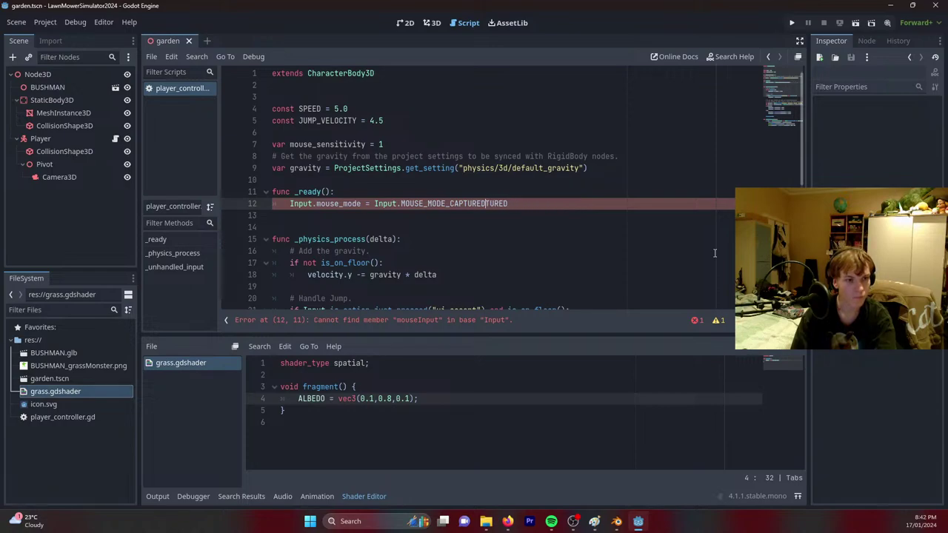
# Restore the mangled _physics_process header, save, and run the garden scene.
pyautogui.press('Return')
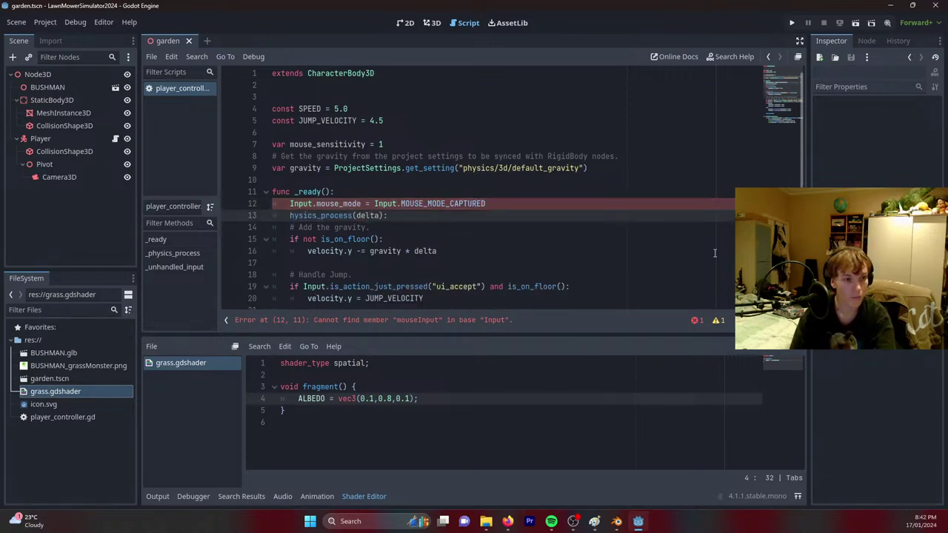
pyautogui.press('Return')
pyautogui.press('BackSpace')
pyautogui.write('func _p')
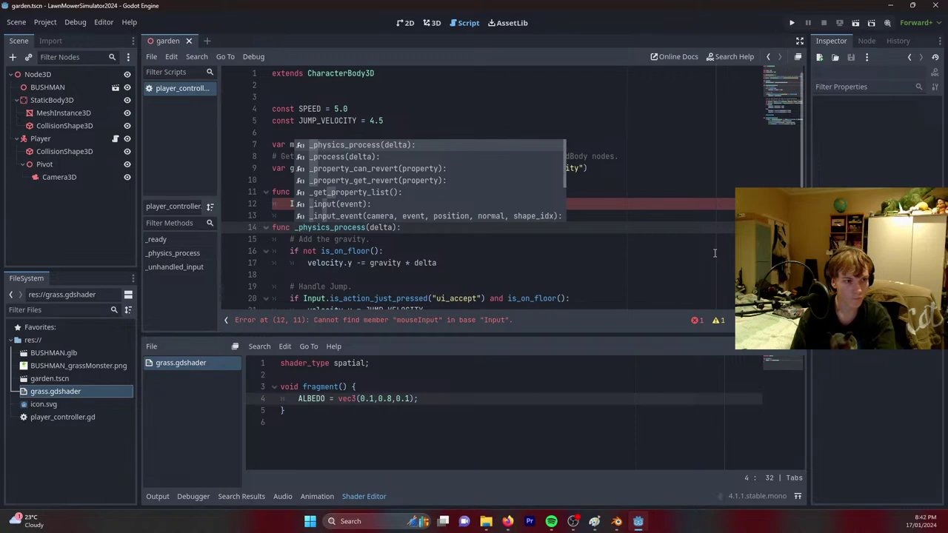
pyautogui.press('Return')
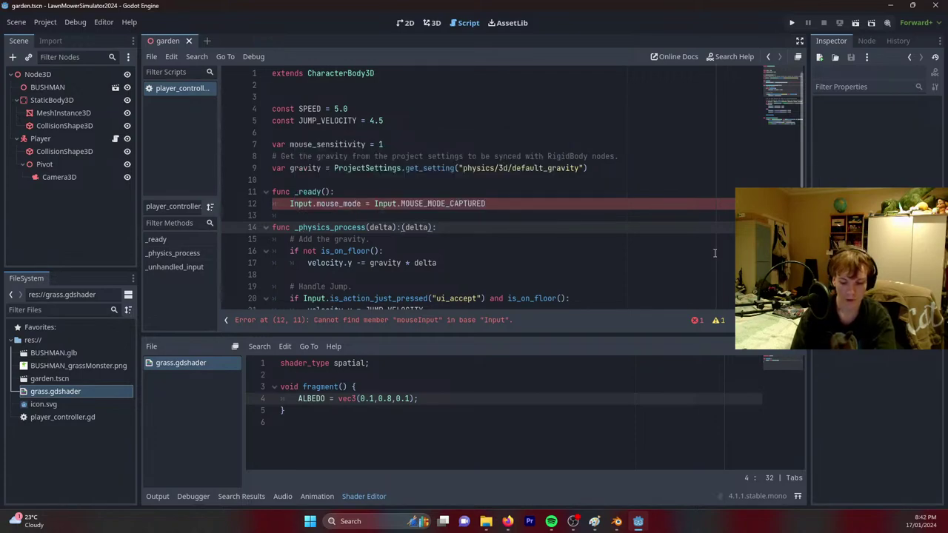
pyautogui.press('Delete')
pyautogui.press('Delete')
pyautogui.press('Delete')
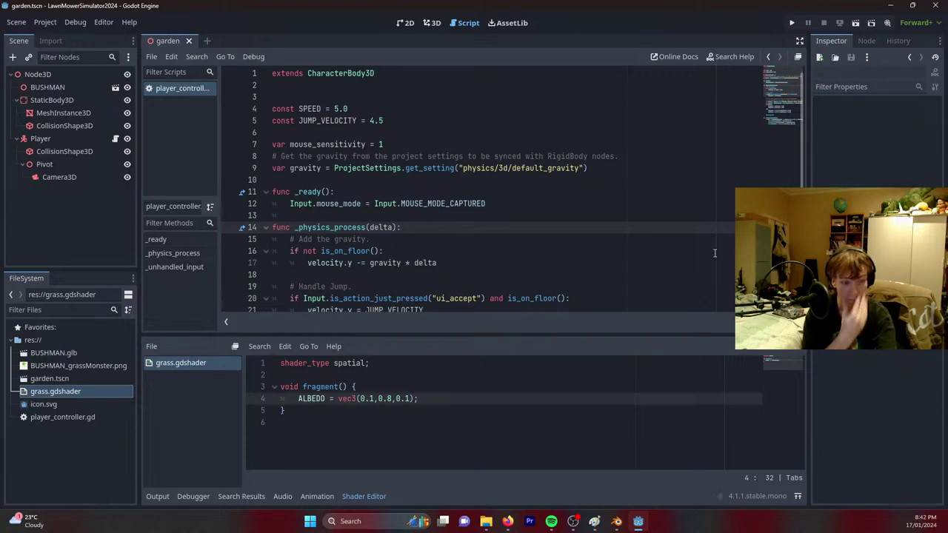
pyautogui.hotkey('ctrl', 's')
pyautogui.click(855, 23)
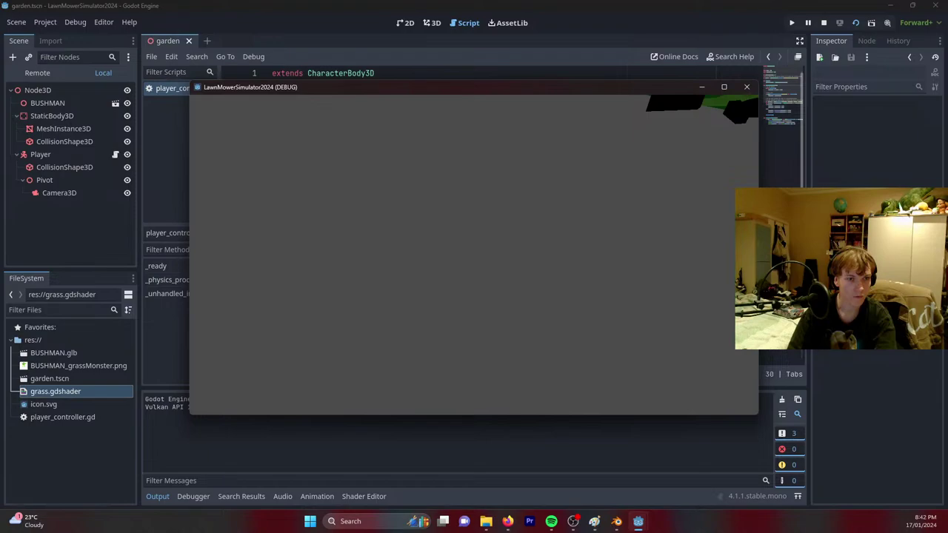
# Close the debug window, change mouse_sensitivity on line 7 to 0.002, and rerun the game.
pyautogui.press('Escape')
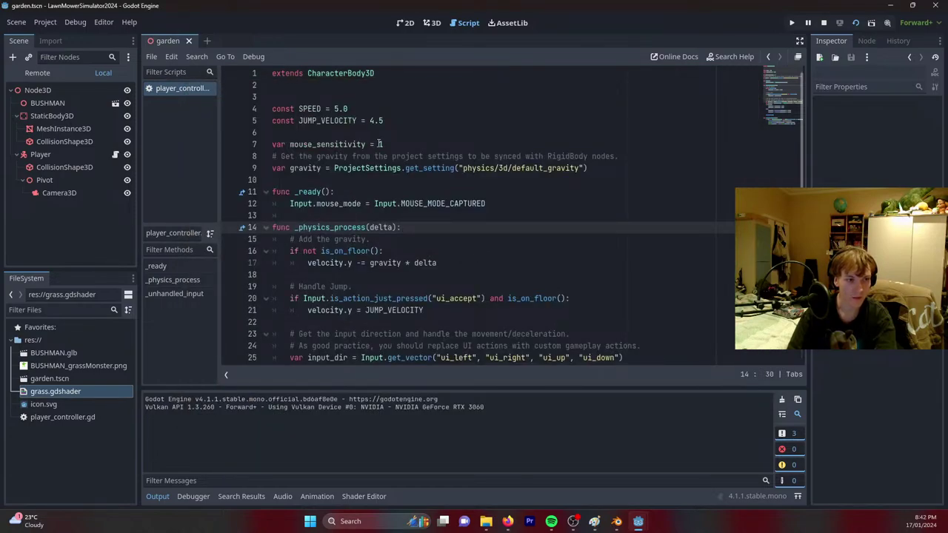
pyautogui.click(380, 144)
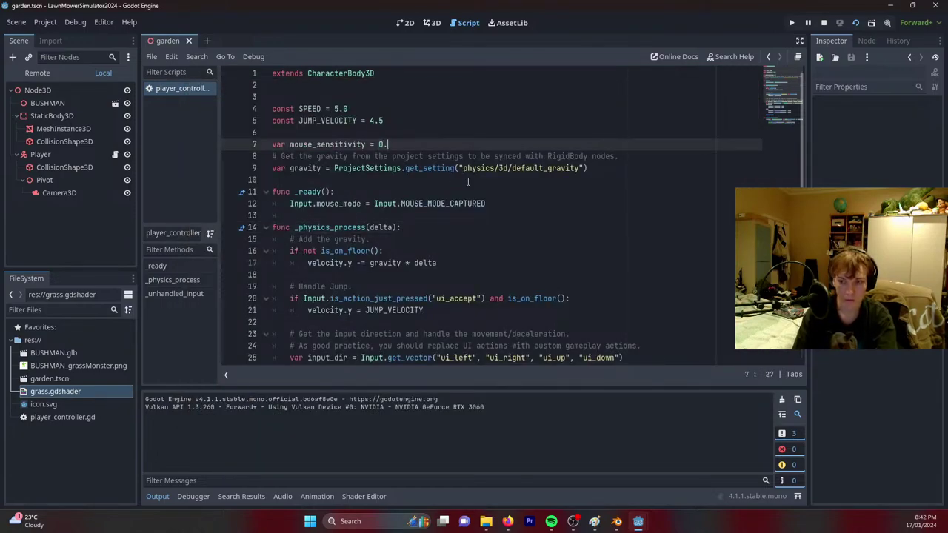
pyautogui.press('F5')
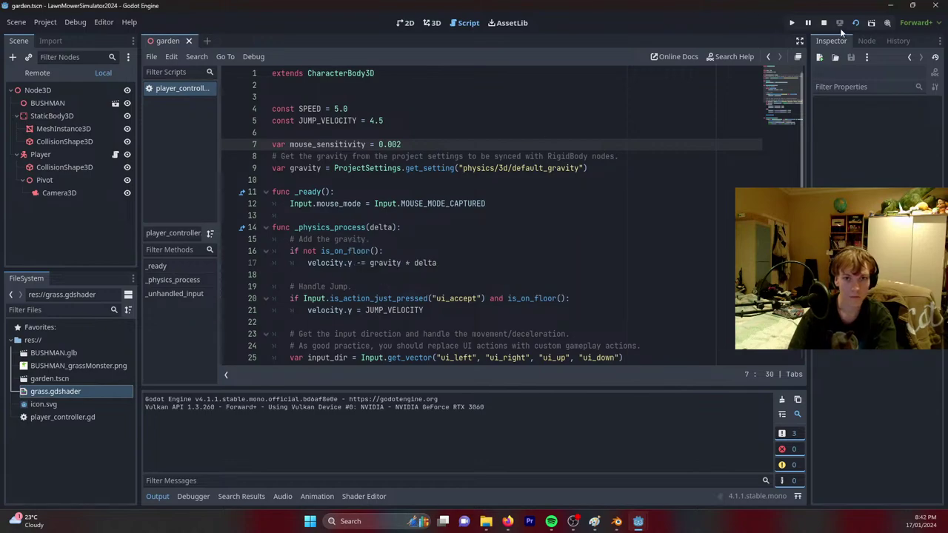
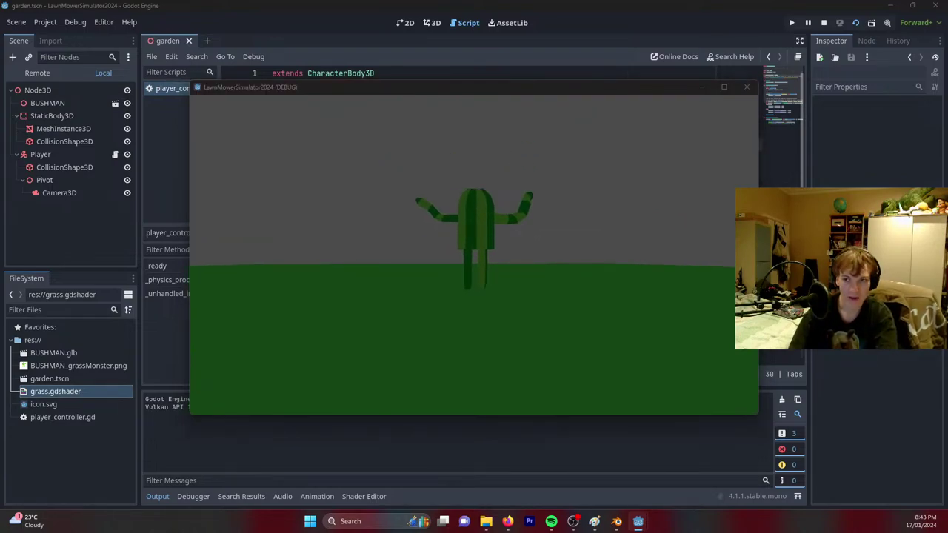
# Stop the test run, show the garden scene in the 3D view, and select the root Node3D.
pyautogui.press('F8')
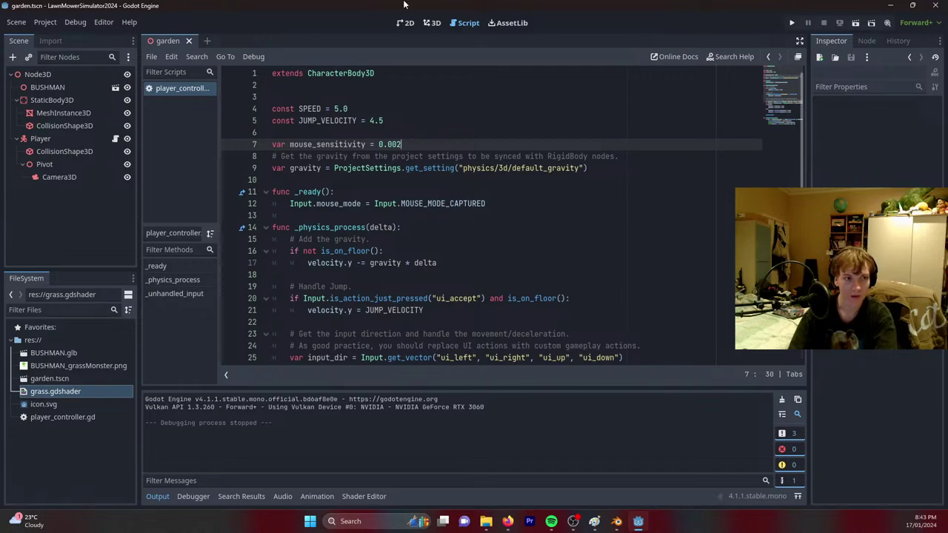
pyautogui.click(433, 25)
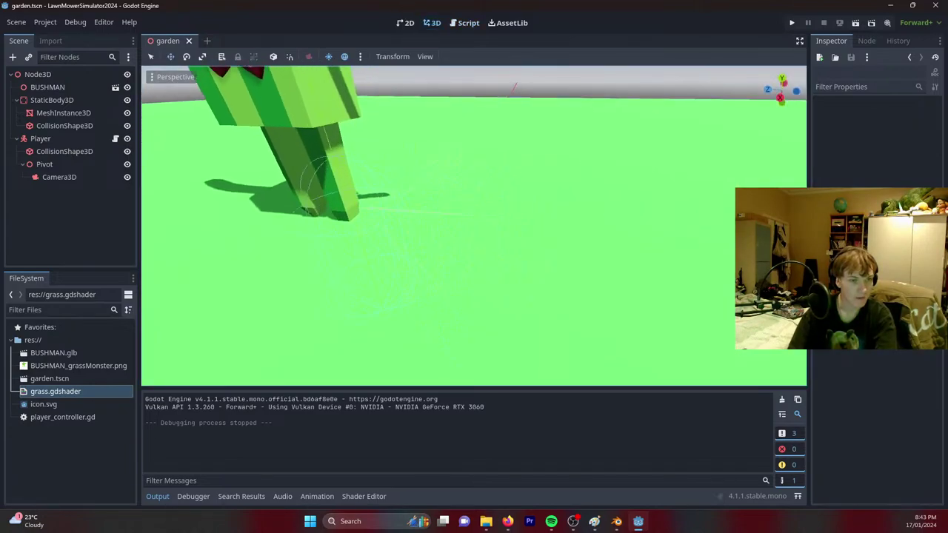
pyautogui.moveTo(474, 222); pyautogui.dragTo(404, 222, button='right')
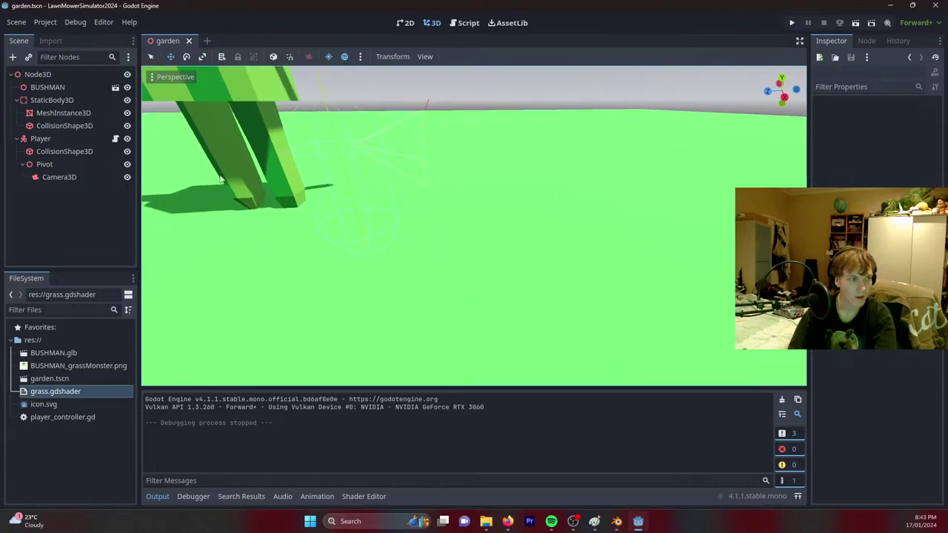
pyautogui.click(37, 75)
# Add a CSGBox3D child node and place it under Player, before Pivot.
pyautogui.rightClick(38, 76)
pyautogui.click(67, 83)
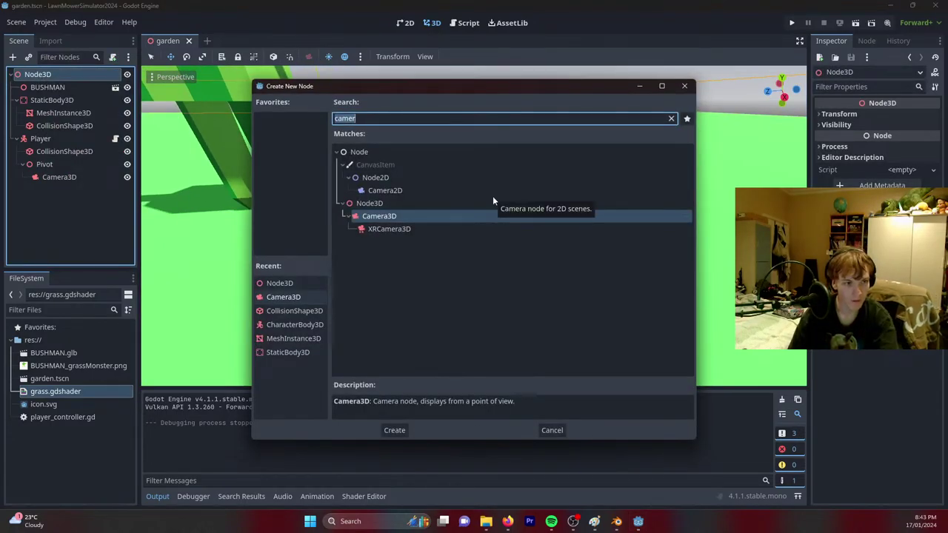
pyautogui.write('box')
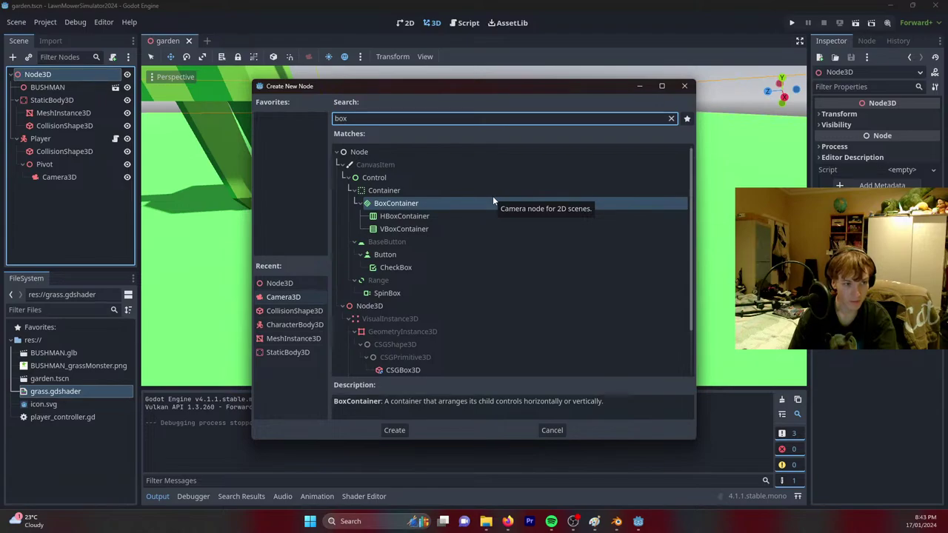
pyautogui.scroll(-3, 474, 274)
pyautogui.doubleClick(428, 312)
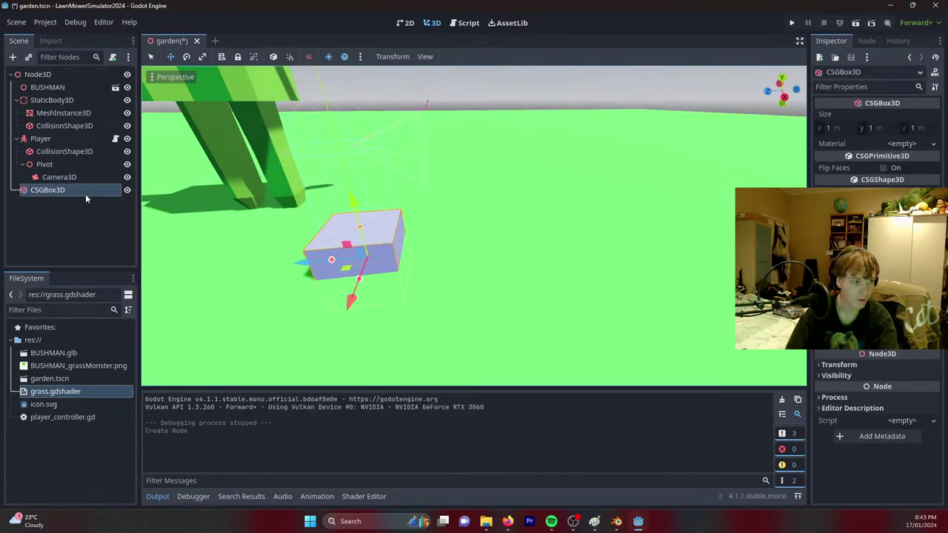
pyautogui.moveTo(86, 192); pyautogui.dragTo(46, 167)
pyautogui.click(45, 164)
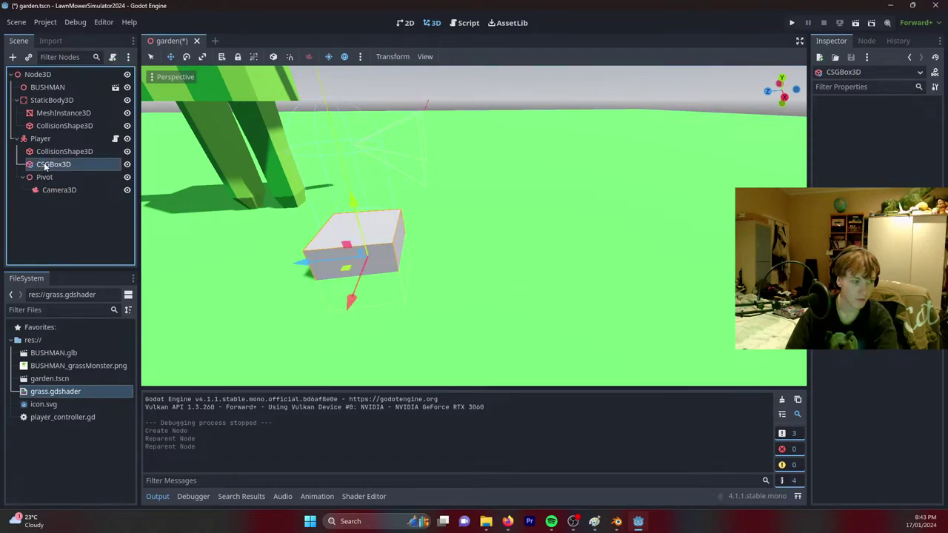
# Move the box onto the grass and give it a new StandardMaterial3D override.
pyautogui.moveTo(313, 261); pyautogui.dragTo(436, 234)
pyautogui.click(841, 260)
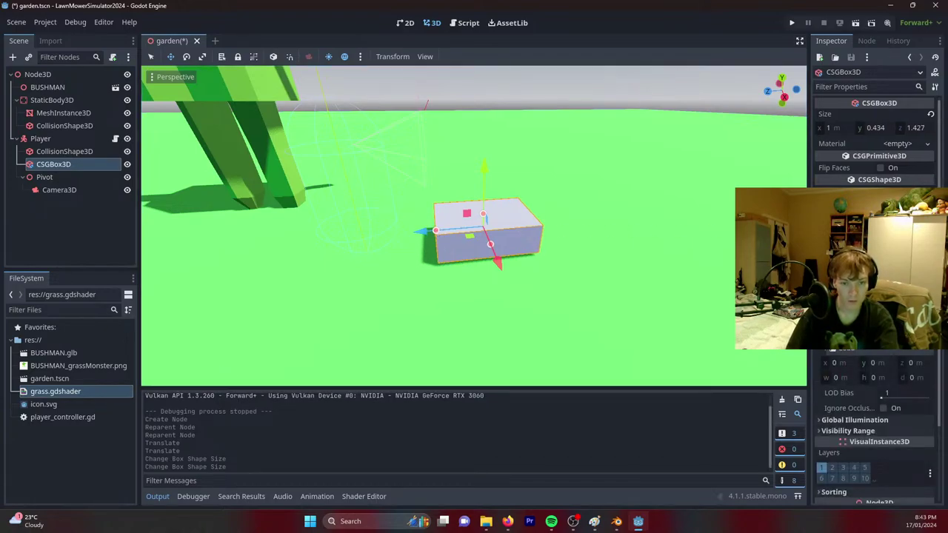
pyautogui.click(874, 318)
pyautogui.scroll(5, 148, 310)
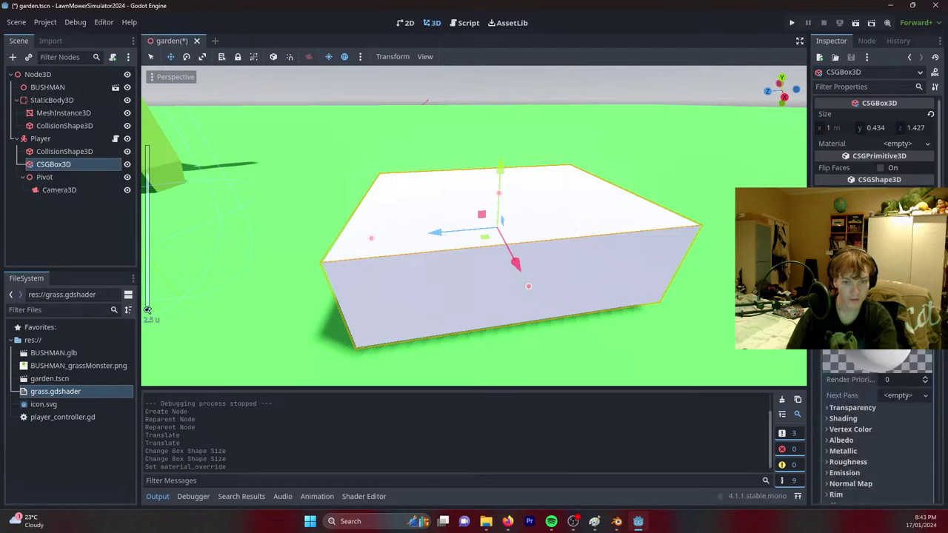
pyautogui.scroll(-3, 874, 400)
# Set the box material's Albedo colour to red.
pyautogui.scroll(1, 875, 400)
pyautogui.click(875, 390)
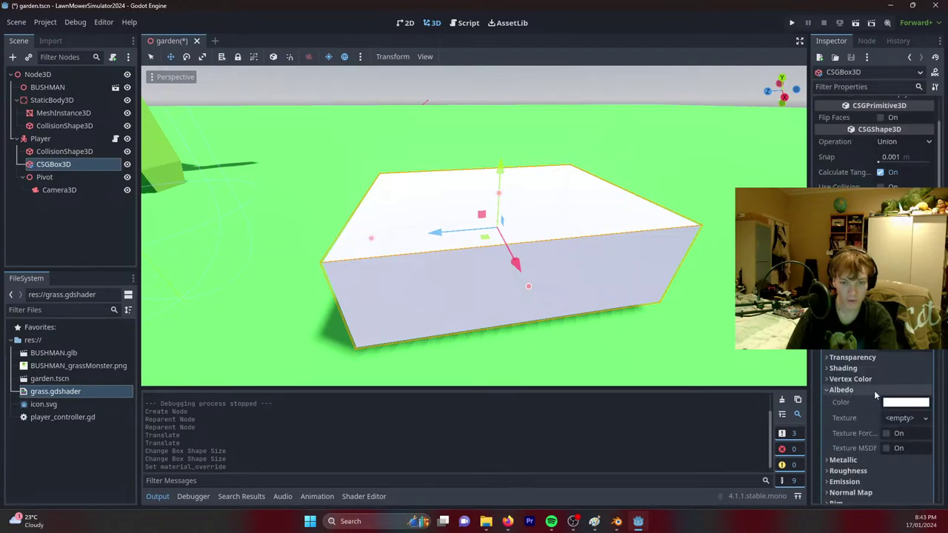
pyautogui.click(905, 403)
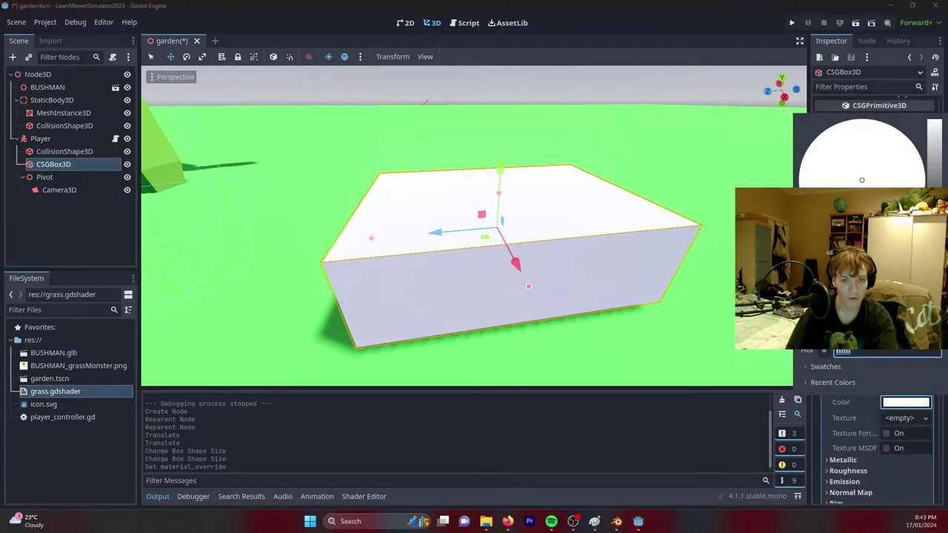
pyautogui.moveTo(862, 180); pyautogui.dragTo(921, 189)
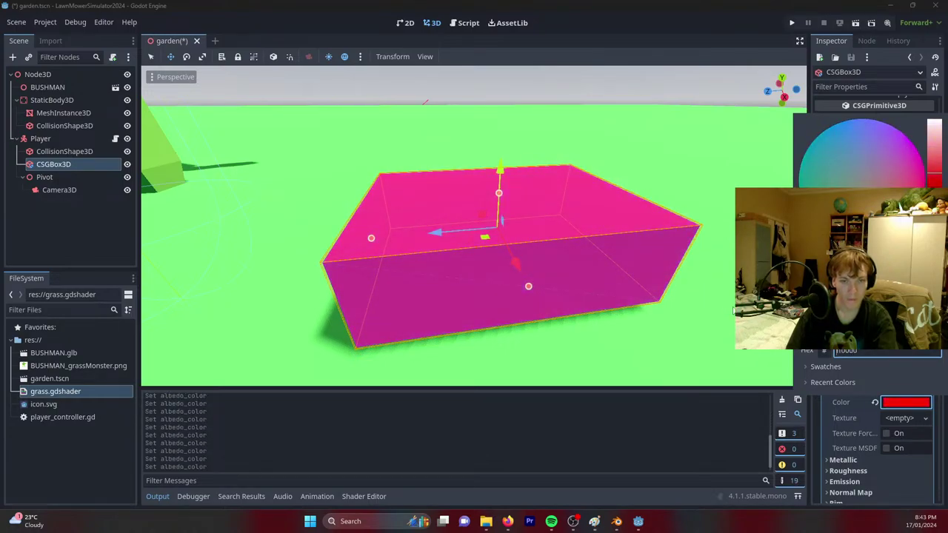
pyautogui.click(789, 341)
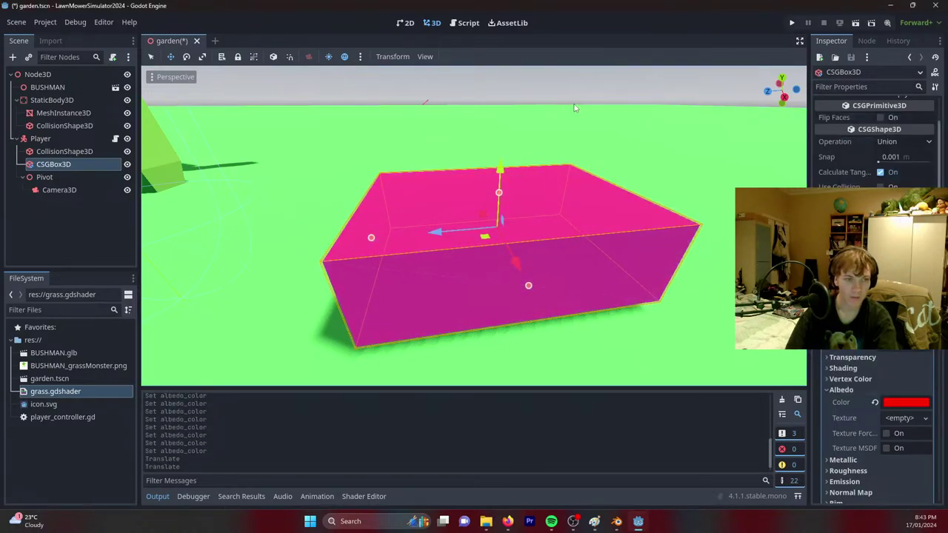
# Bring the view closer to the red box and select it.
pyautogui.click(375, 80)
pyautogui.moveTo(376, 79); pyautogui.dragTo(340, 104, button='right')
pyautogui.press('w')
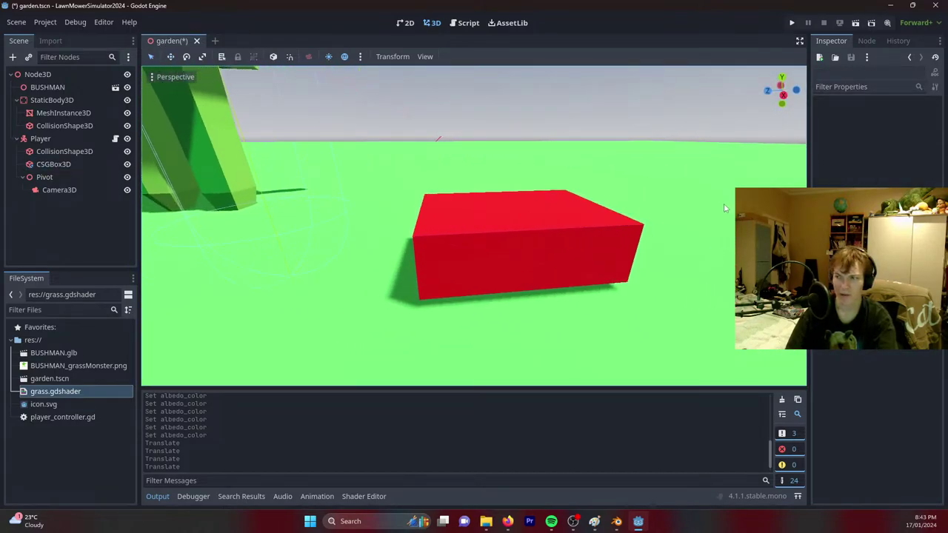
pyautogui.moveTo(714, 229); pyautogui.dragTo(525, 247, button='right')
pyautogui.click(519, 220)
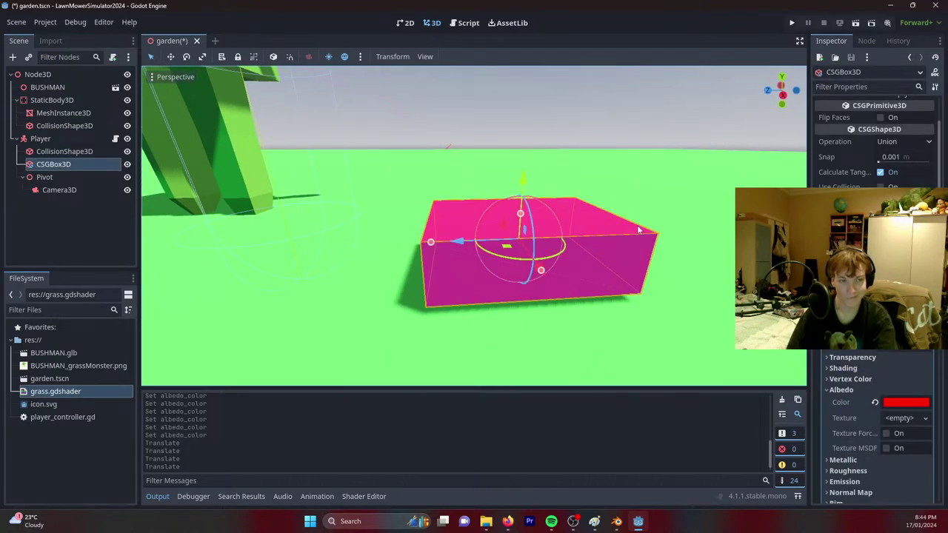
# Duplicate the red box, lift the copy above it, tilt it and narrow it slightly.
pyautogui.hotkey('ctrl', 'd')
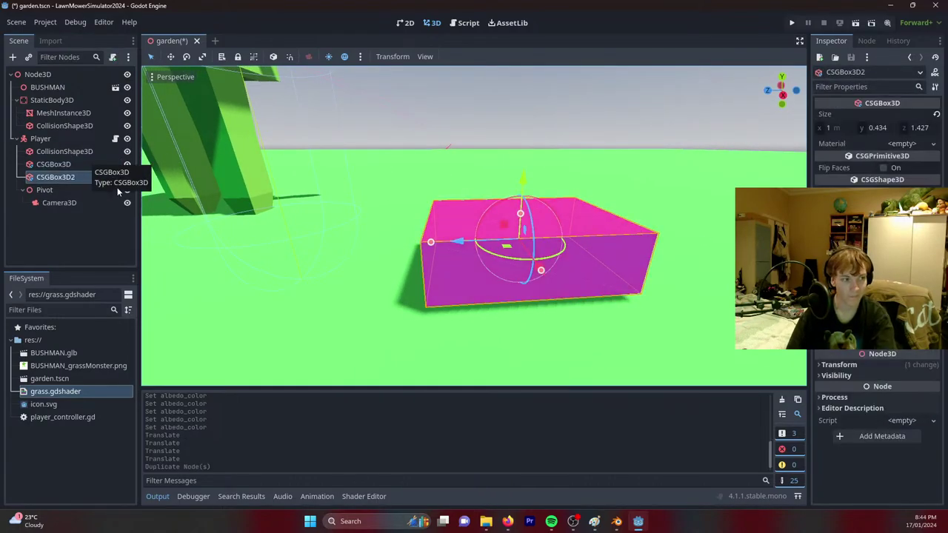
pyautogui.moveTo(508, 200); pyautogui.dragTo(358, 170)
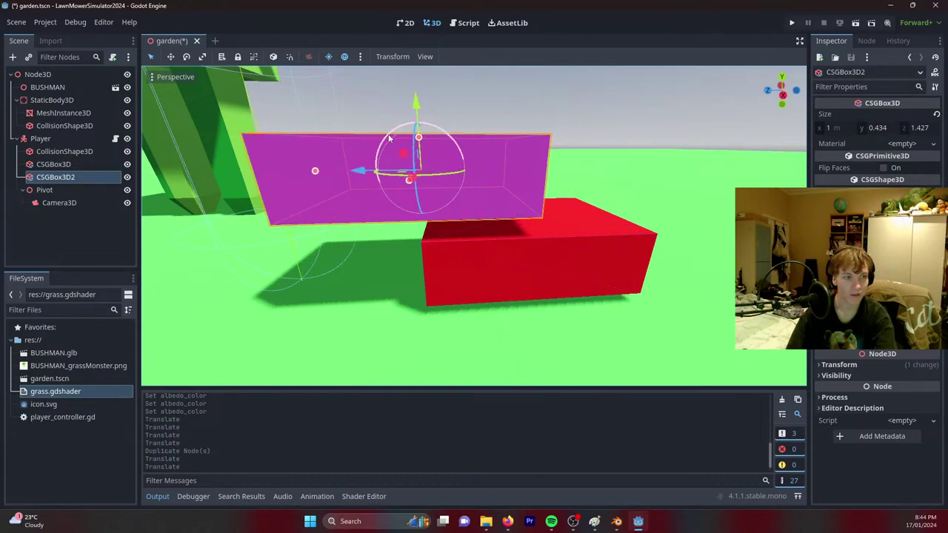
pyautogui.moveTo(389, 138); pyautogui.dragTo(430, 134)
pyautogui.moveTo(430, 135); pyautogui.dragTo(560, 157, button='middle')
pyautogui.moveTo(363, 196); pyautogui.dragTo(369, 196)
# Make the copy's material unique and set its Albedo colour to black.
pyautogui.rightClick(867, 363)
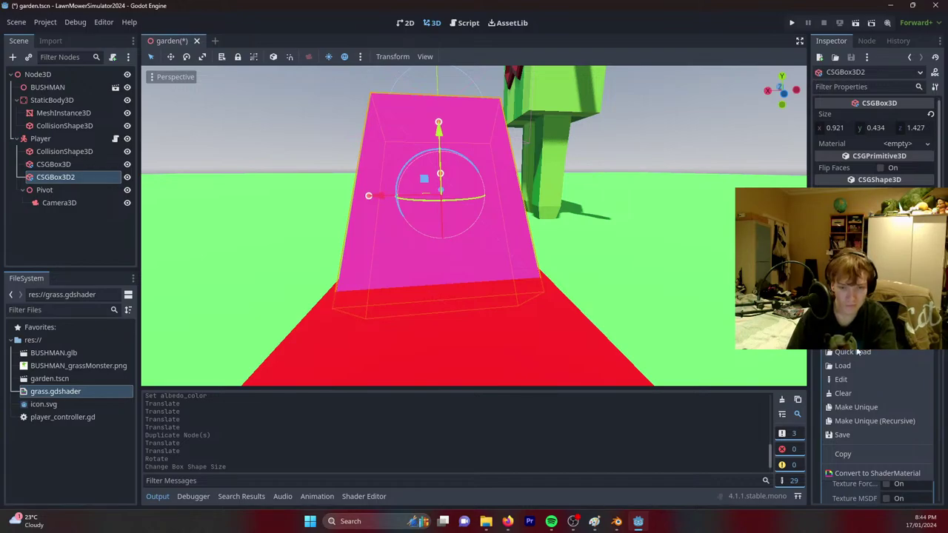
pyautogui.click(853, 408)
pyautogui.scroll(-2, 832, 371)
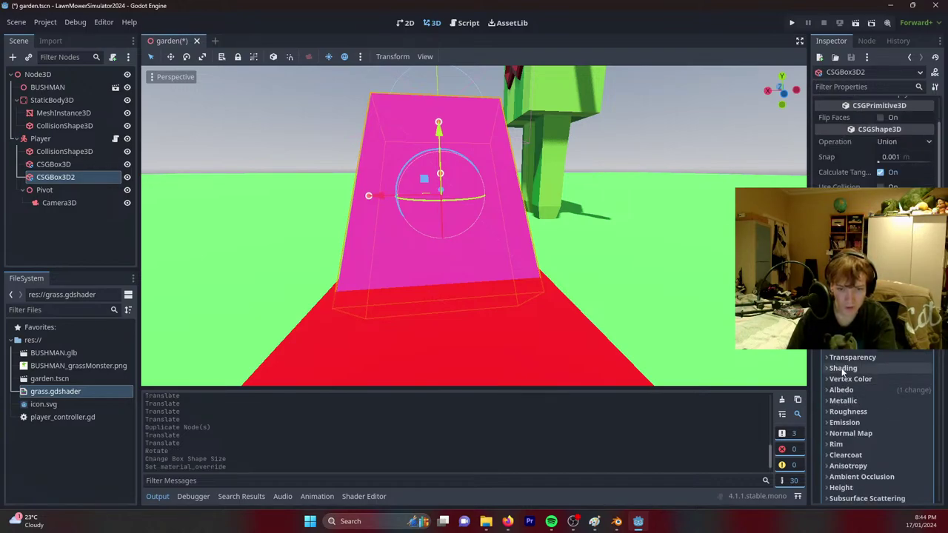
pyautogui.click(842, 389)
pyautogui.click(905, 402)
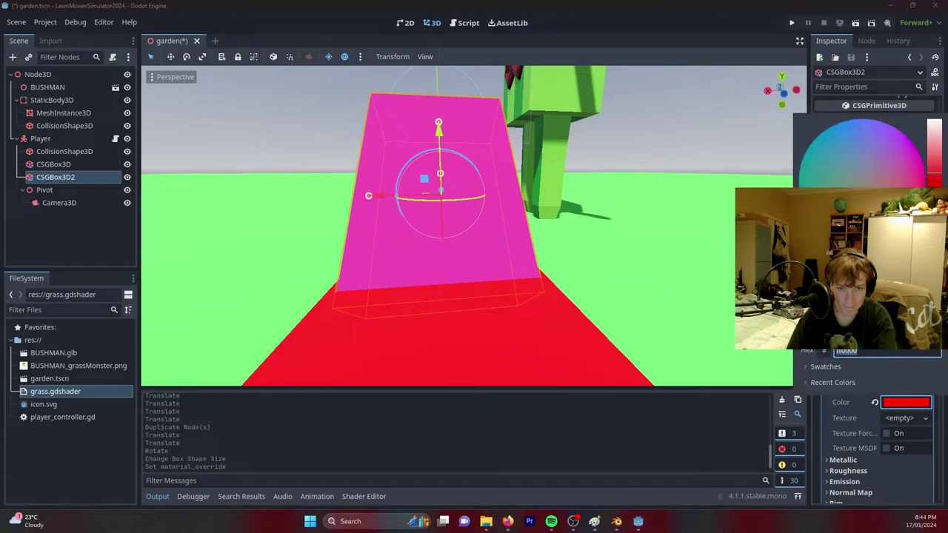
pyautogui.moveTo(874, 222); pyautogui.dragTo(569, 190)
pyautogui.click(373, 201)
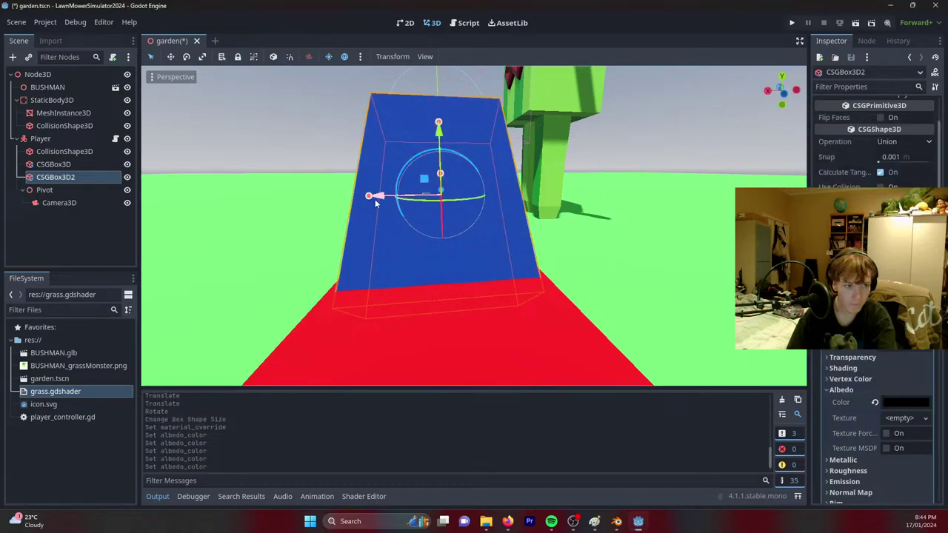
# Shrink the black copy into a thin 0.096×0.125×1.427 rod and duplicate it.
pyautogui.moveTo(369, 196); pyautogui.dragTo(520, 183)
pyautogui.moveTo(520, 183); pyautogui.dragTo(486, 185, button='middle')
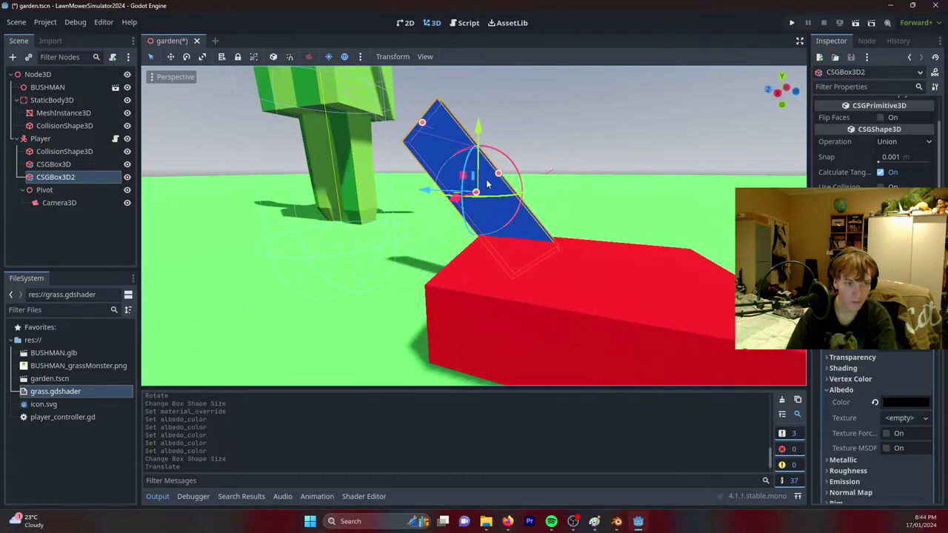
pyautogui.moveTo(486, 185); pyautogui.dragTo(487, 184)
pyautogui.moveTo(488, 184); pyautogui.dragTo(550, 184, button='middle')
pyautogui.hotkey('ctrl', 'd')
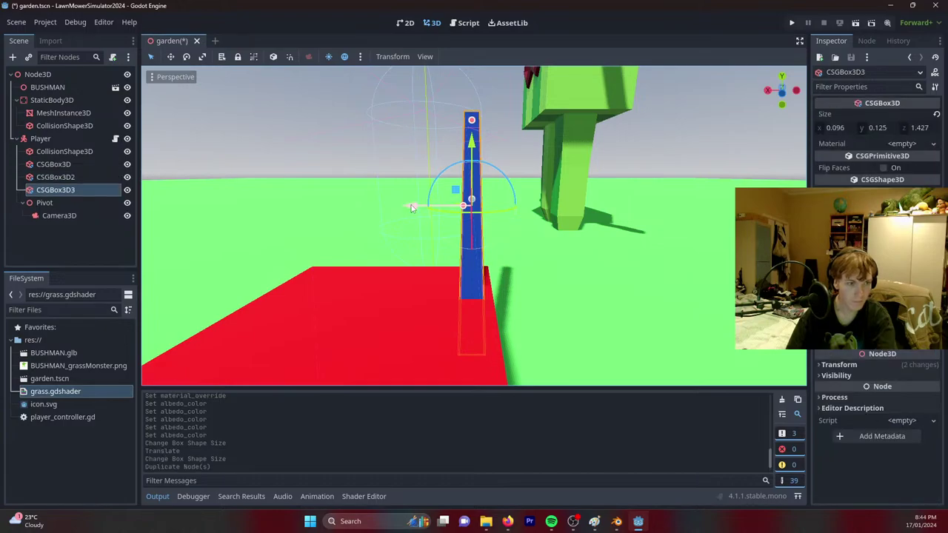
# Shift the second black rod sideways along X and duplicate it.
pyautogui.moveTo(438, 208); pyautogui.dragTo(311, 203)
pyautogui.moveTo(312, 202); pyautogui.dragTo(385, 200, button='middle')
pyautogui.hotkey('ctrl', 'd')
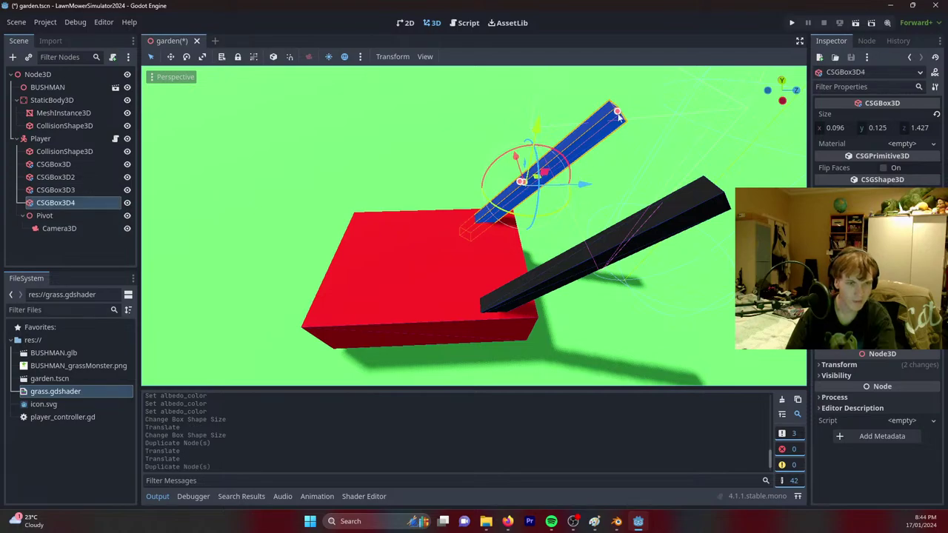
# Resize the duplicate into a 0.818×0.125×0.126 crossbar across the rod tops and save garden.tscn.
pyautogui.moveTo(617, 111)
pyautogui.mouseDown()
pyautogui.moveTo(612, 142)
pyautogui.moveTo(534, 181)
pyautogui.moveTo(641, 106)
pyautogui.moveTo(612, 116)
pyautogui.mouseUp()
pyautogui.moveTo(619, 122); pyautogui.dragTo(600, 126, button='middle')
pyautogui.moveTo(483, 154); pyautogui.dragTo(460, 160)
pyautogui.moveTo(460, 160); pyautogui.dragTo(430, 237, button='middle')
pyautogui.moveTo(484, 256); pyautogui.dragTo(411, 248, button='middle')
pyautogui.hotkey('ctrl', 's')
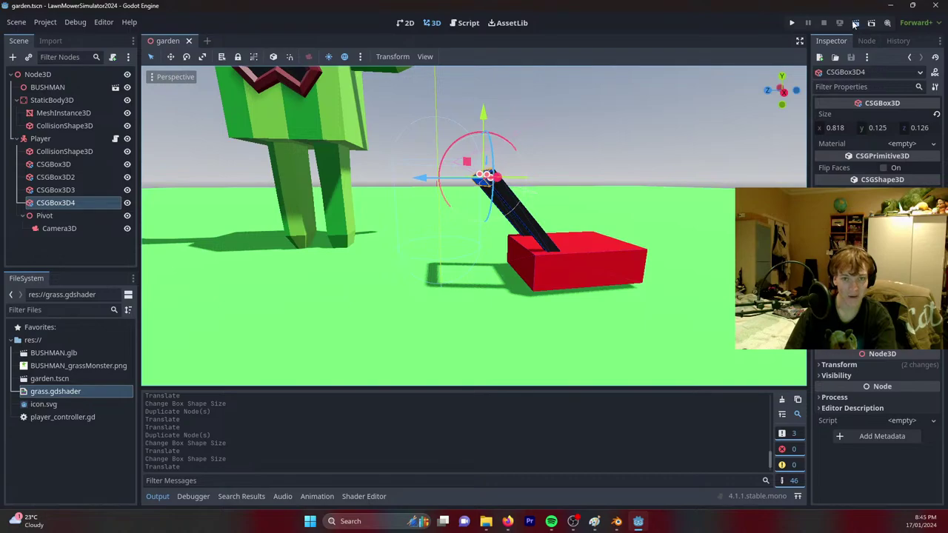
pyautogui.click(855, 23)
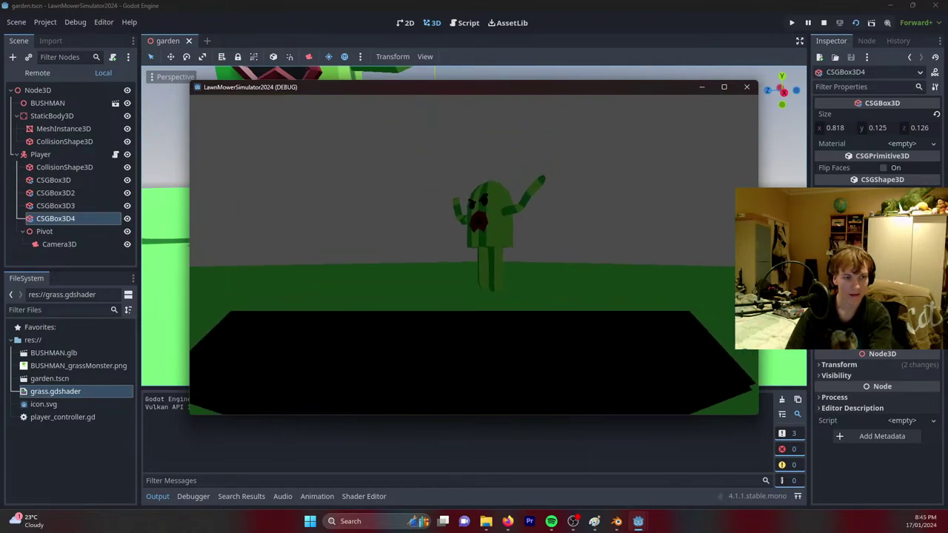
pyautogui.press('Escape')
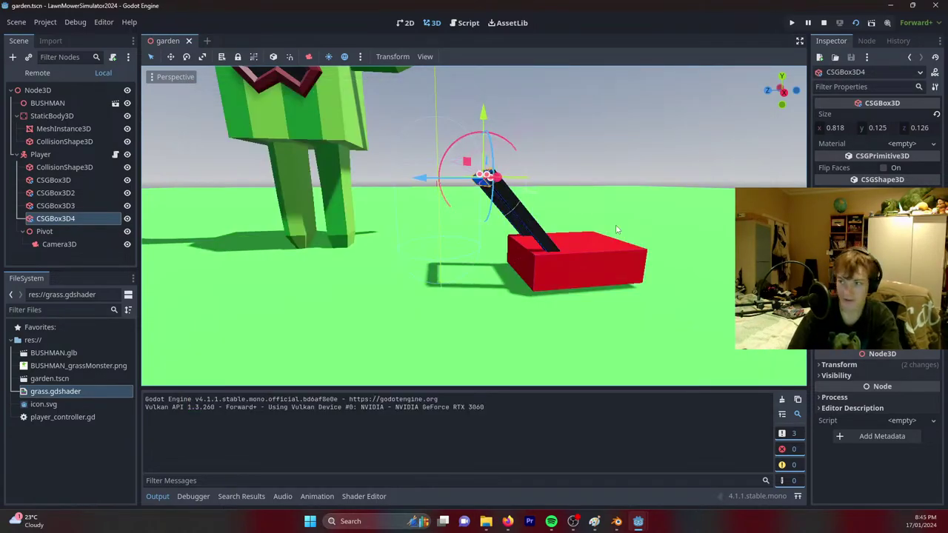
pyautogui.moveTo(547, 223); pyautogui.dragTo(561, 207, button='right')
pyautogui.moveTo(439, 193); pyautogui.dragTo(459, 211)
pyautogui.click(458, 204)
pyautogui.moveTo(457, 203); pyautogui.dragTo(551, 185, button='middle')
pyautogui.moveTo(574, 188); pyautogui.dragTo(589, 226)
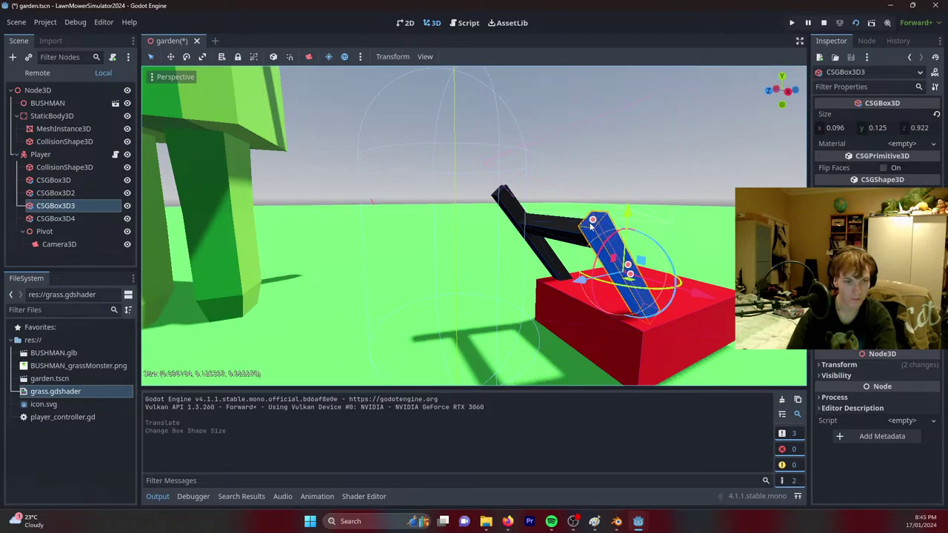
pyautogui.click(502, 200)
pyautogui.click(513, 200)
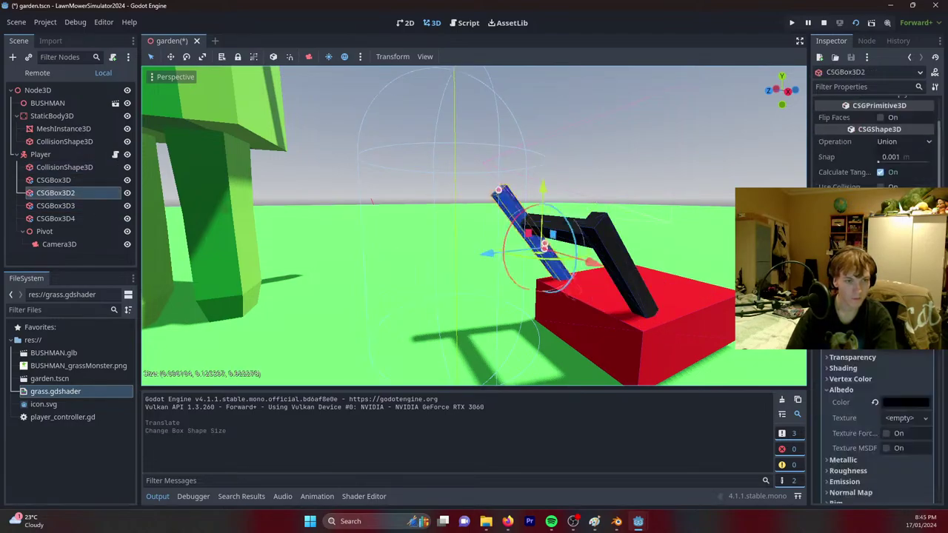
pyautogui.moveTo(519, 200); pyautogui.dragTo(559, 198, button='middle')
pyautogui.moveTo(438, 157); pyautogui.dragTo(463, 189)
pyautogui.moveTo(596, 235)
pyautogui.mouseDown(button='middle')
pyautogui.moveTo(571, 237)
pyautogui.moveTo(596, 234)
pyautogui.mouseUp(button='middle')
pyautogui.hotkey('ctrl', 's')
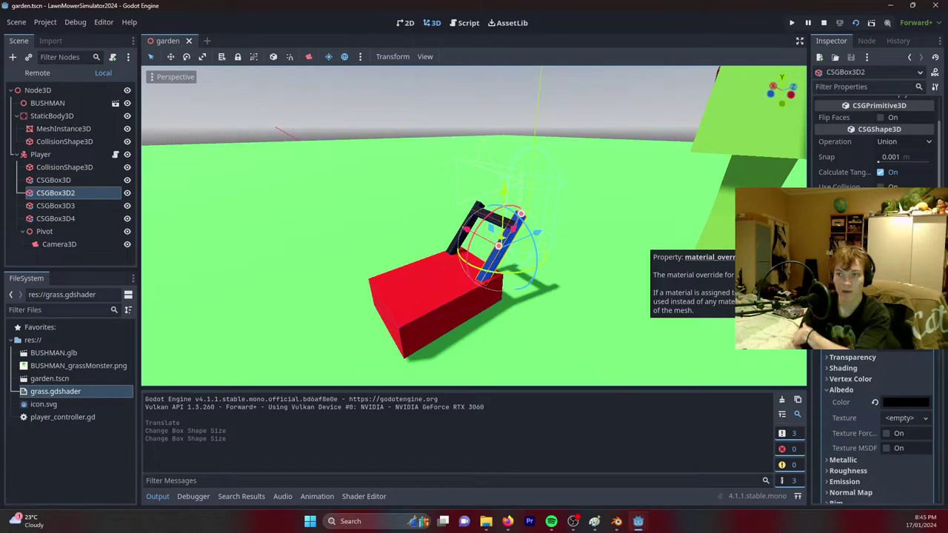
pyautogui.hotkey('alt', 'Tab')
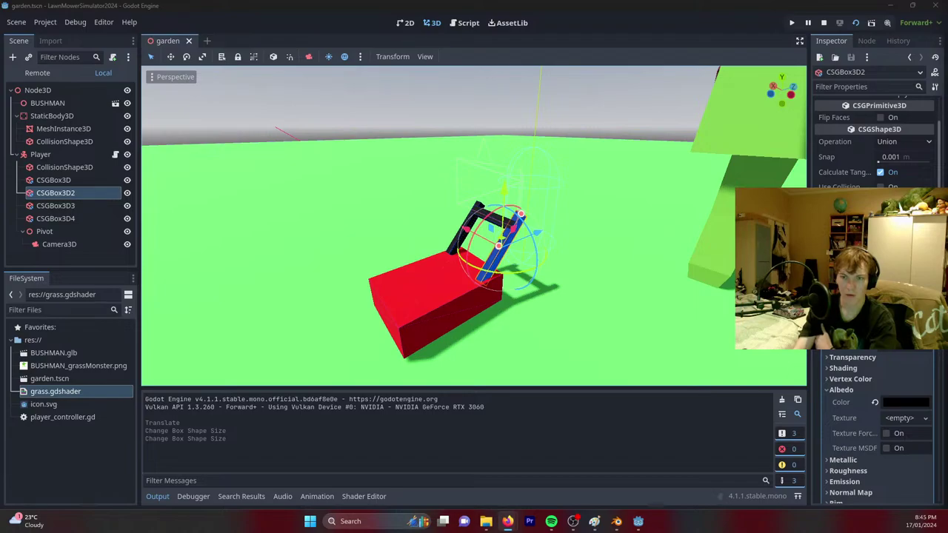
pyautogui.moveTo(635, 211); pyautogui.dragTo(474, 222, button='middle')
pyautogui.scroll(5, 601, 237)
# Add a CSGCylinder3D child node under Player.
pyautogui.click(54, 180)
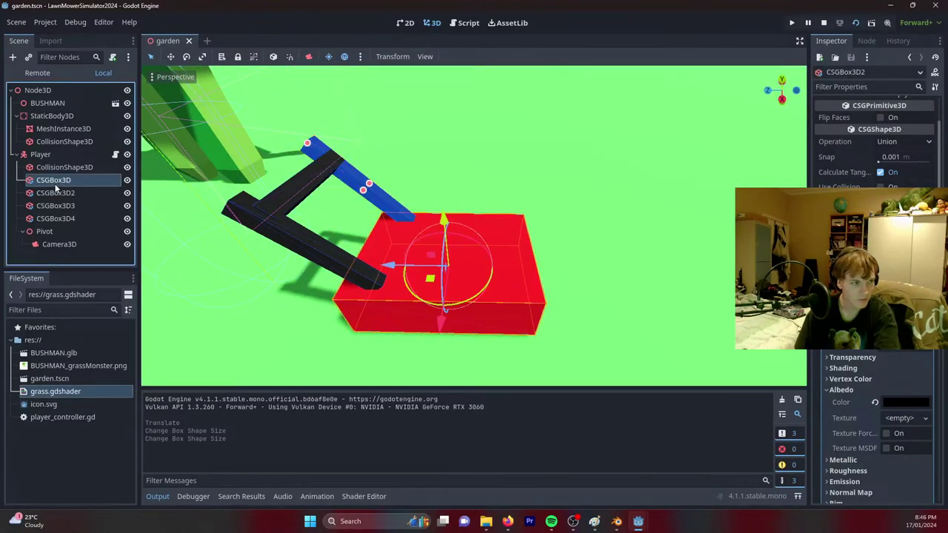
pyautogui.rightClick(41, 154)
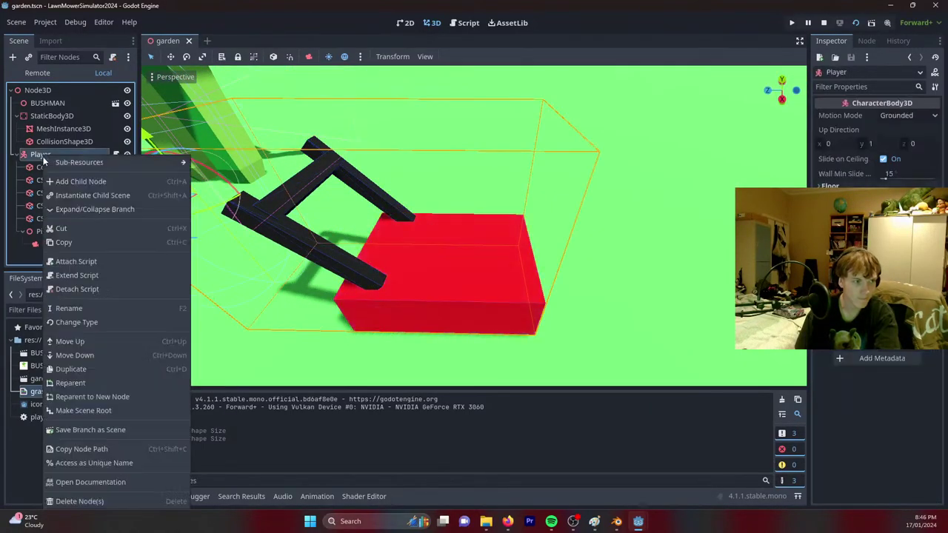
pyautogui.click(61, 165)
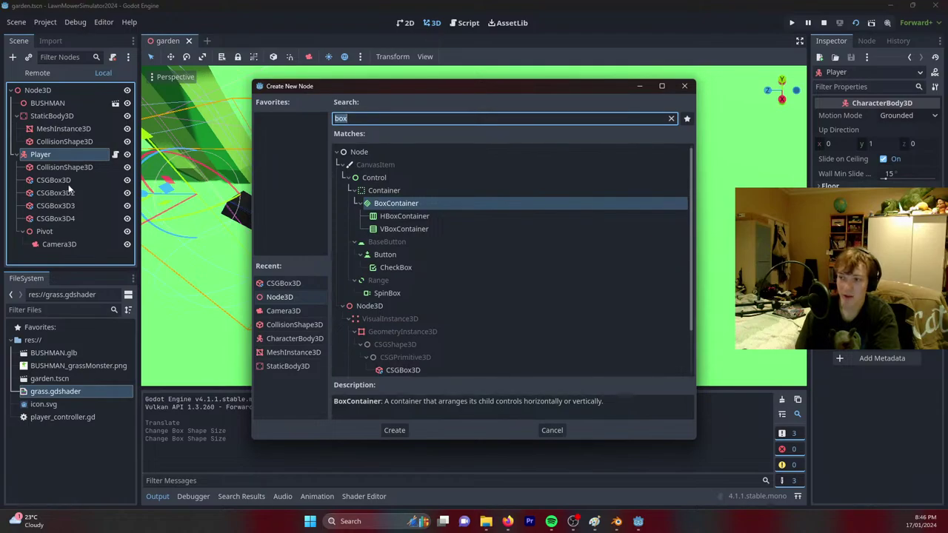
pyautogui.write('c')
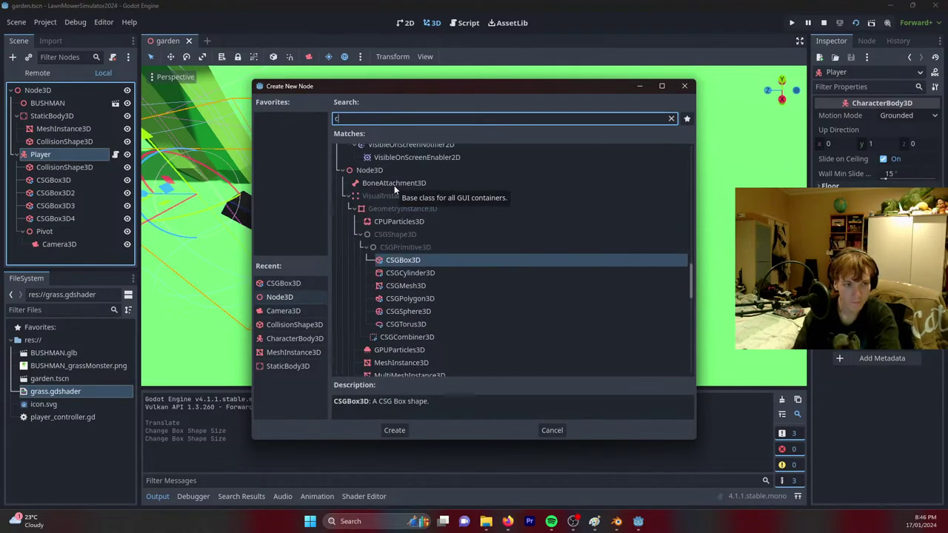
pyautogui.write('yl')
pyautogui.press('Return')
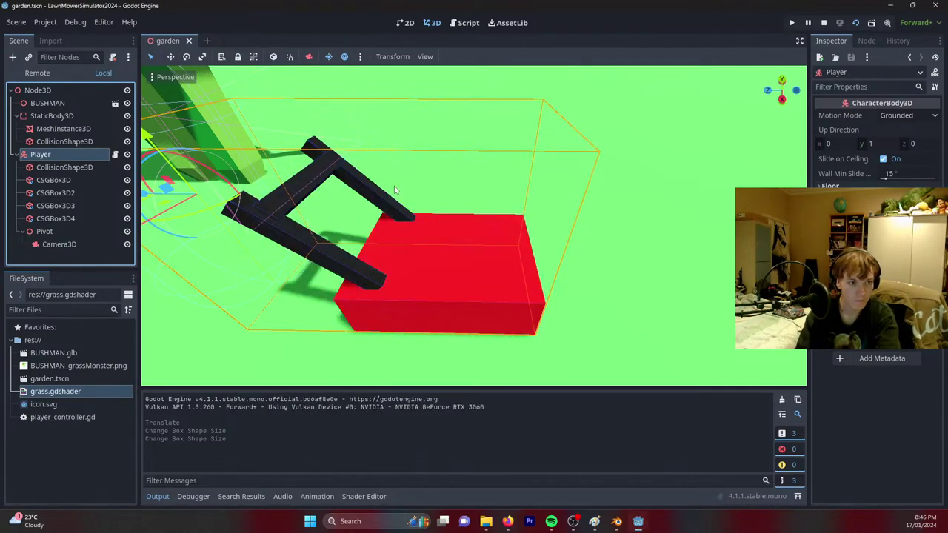
# Place the cylinder on the red mower body with 0.181 m height and 0.388 m radius.
pyautogui.moveTo(379, 227); pyautogui.dragTo(326, 191, button='middle')
pyautogui.moveTo(326, 191); pyautogui.dragTo(518, 197)
pyautogui.moveTo(574, 133); pyautogui.dragTo(565, 244)
pyautogui.moveTo(541, 209); pyautogui.dragTo(527, 226)
pyautogui.moveTo(565, 171); pyautogui.dragTo(560, 209)
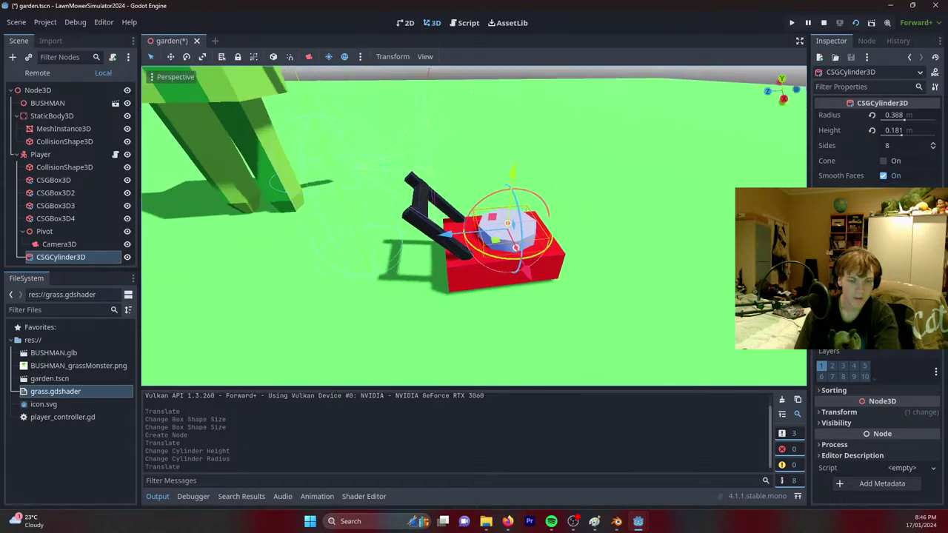
pyautogui.scroll(5, 559, 209)
pyautogui.moveTo(559, 209); pyautogui.dragTo(534, 211, button='middle')
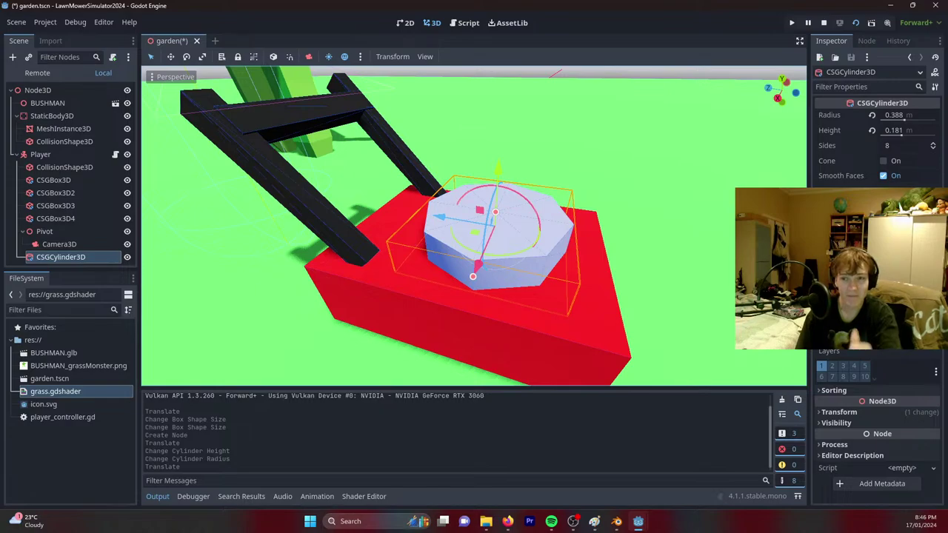
pyautogui.scroll(-5, 874, 414)
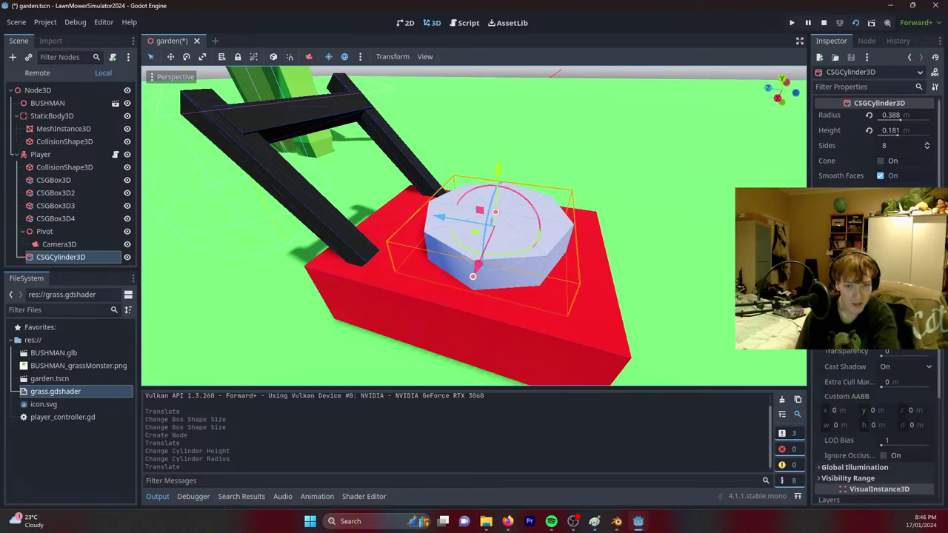
# Give the cylinder a new StandardMaterial3D with a dark Albedo colour.
pyautogui.click(928, 354)
pyautogui.click(867, 367)
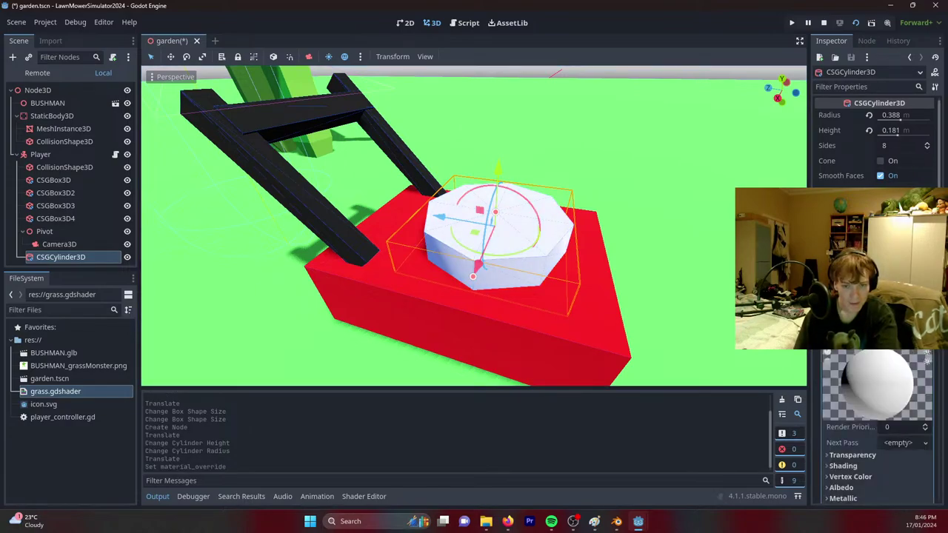
pyautogui.click(843, 487)
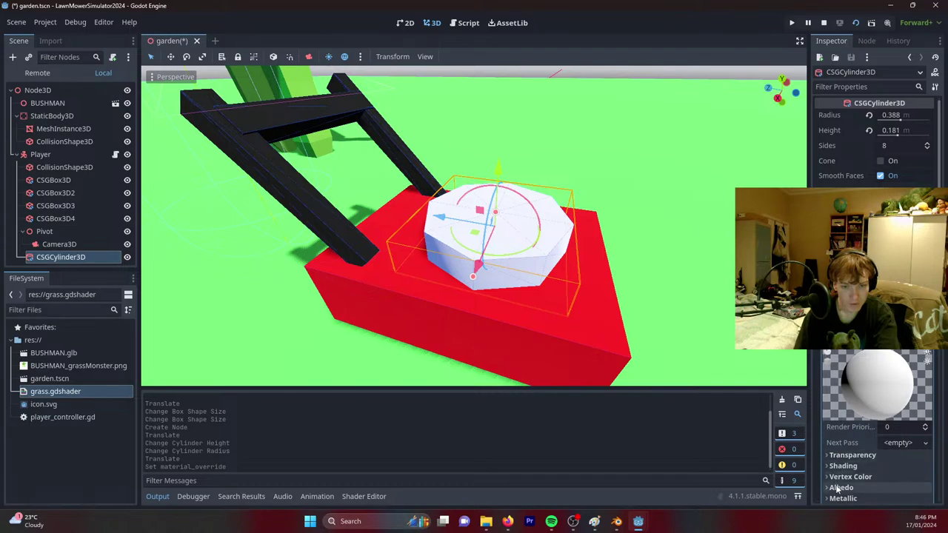
pyautogui.scroll(-2, 868, 465)
pyautogui.click(906, 449)
pyautogui.moveTo(874, 385); pyautogui.dragTo(896, 406)
pyautogui.click(645, 232)
# Deselect the cylinder, review the mower, and select the first box CSGBox3D.
pyautogui.click(678, 237)
pyautogui.scroll(-6, 678, 237)
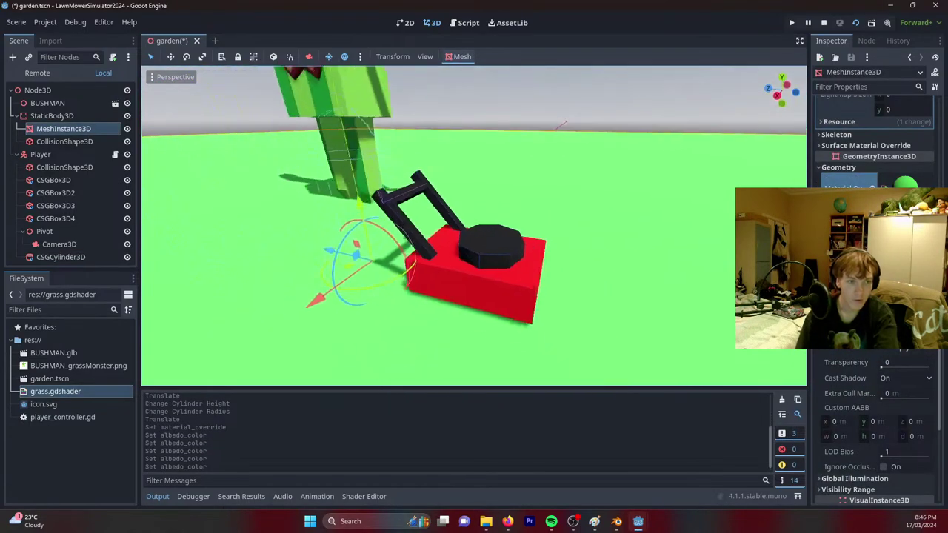
pyautogui.moveTo(675, 239); pyautogui.dragTo(704, 223, button='middle')
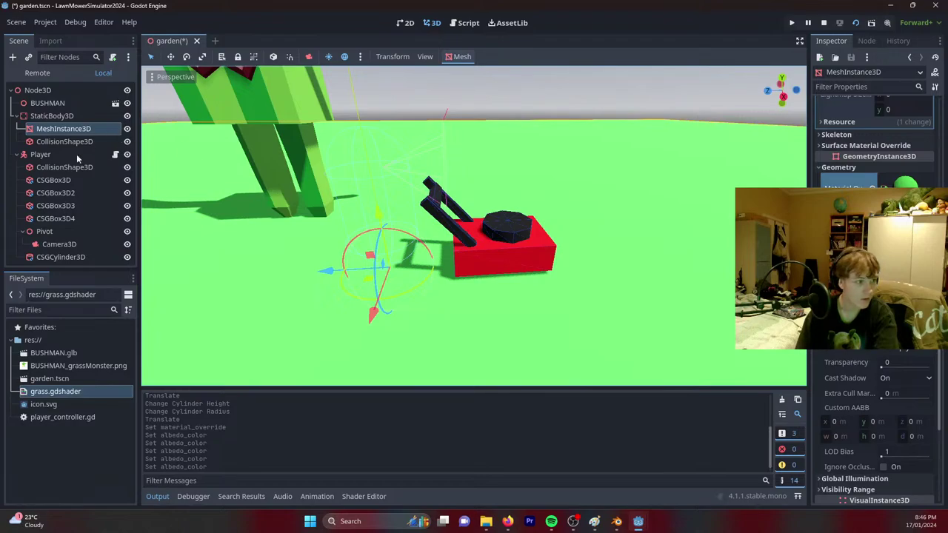
pyautogui.click(56, 181)
# Reparent CSGBox3D–CSGBox3D4 and CSGCylinder3D under a new Node3D.
pyautogui.keyDown('shift'); pyautogui.click(64, 216); pyautogui.keyUp('shift')
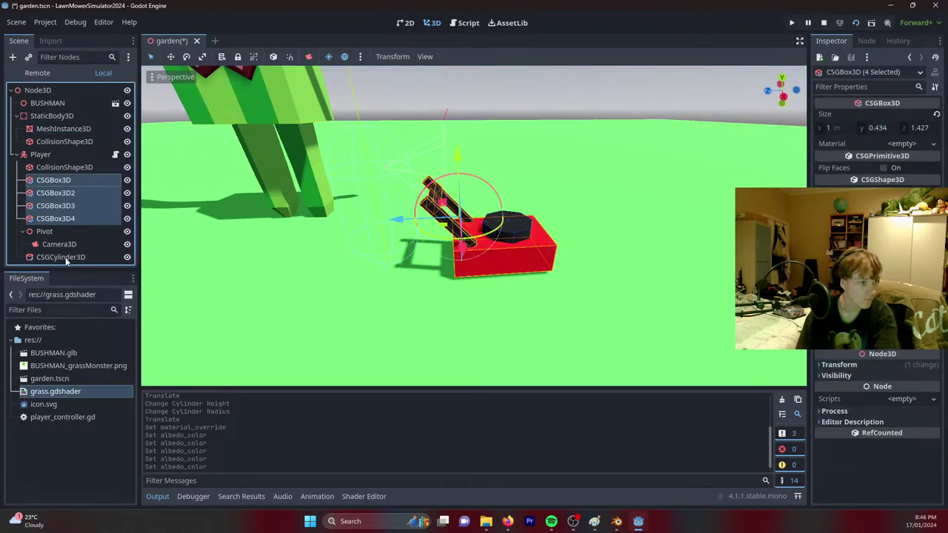
pyautogui.moveTo(65, 260); pyautogui.dragTo(71, 228)
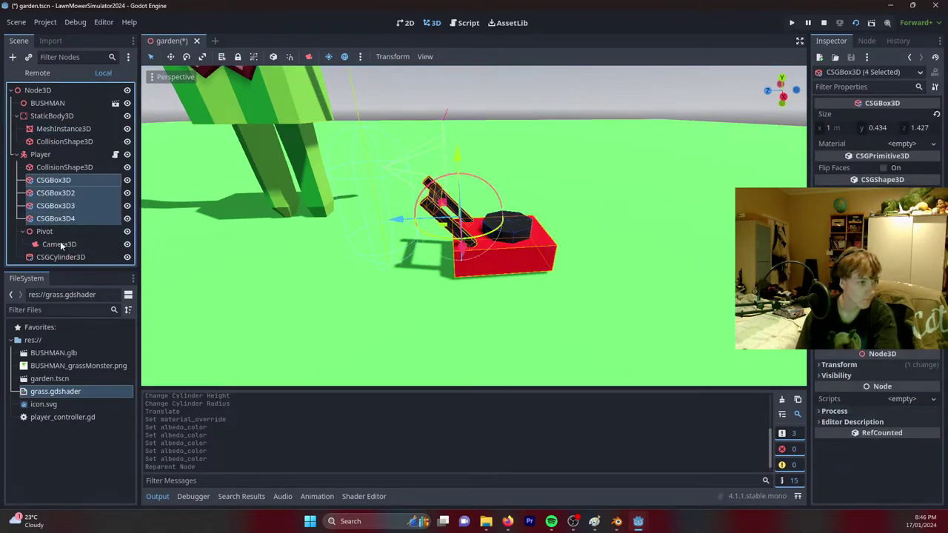
pyautogui.keyDown('ctrl'); pyautogui.click(58, 257); pyautogui.keyUp('ctrl')
pyautogui.rightClick(55, 195)
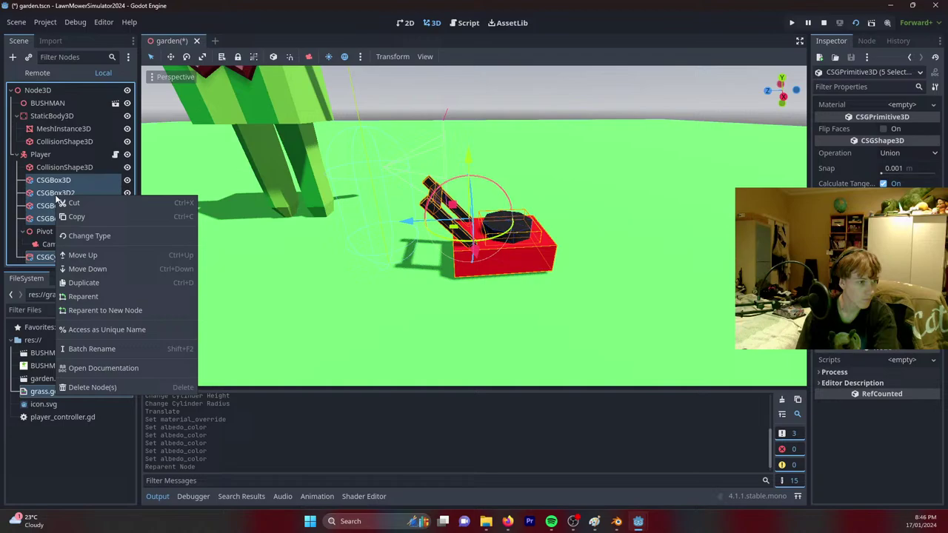
pyautogui.click(88, 310)
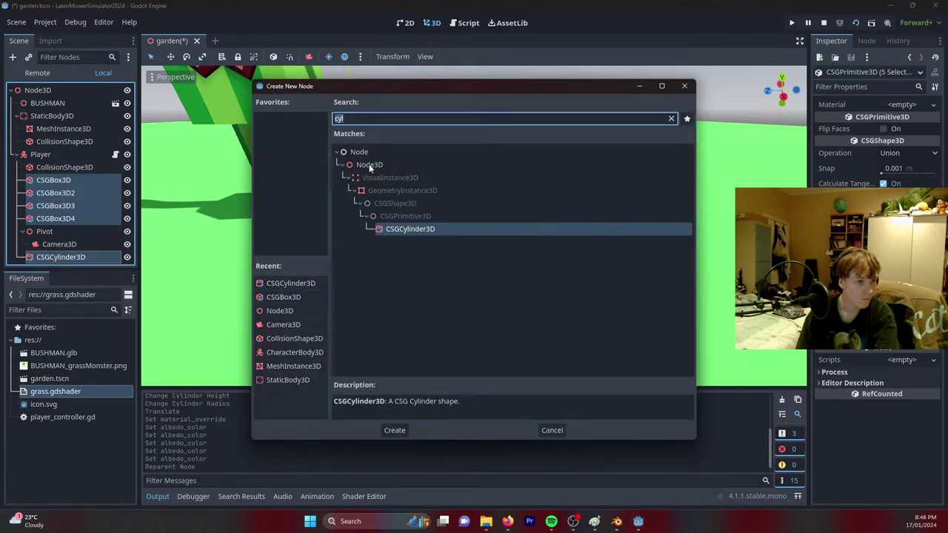
pyautogui.doubleClick(370, 165)
# Rename the new parent node to Lawnmower and save the scene.
pyautogui.doubleClick(70, 193)
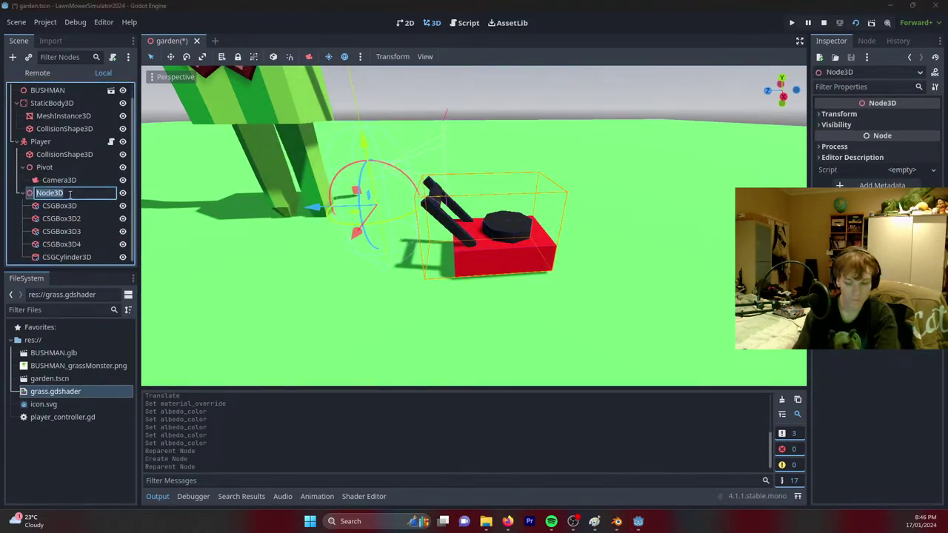
pyautogui.write('Lawnmower')
pyautogui.press('Return')
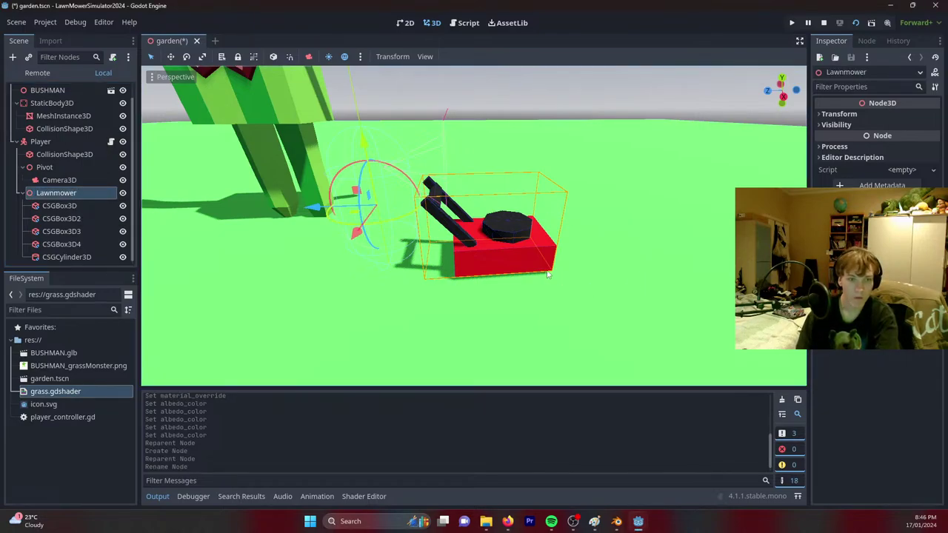
pyautogui.moveTo(548, 275); pyautogui.dragTo(548, 246, button='middle')
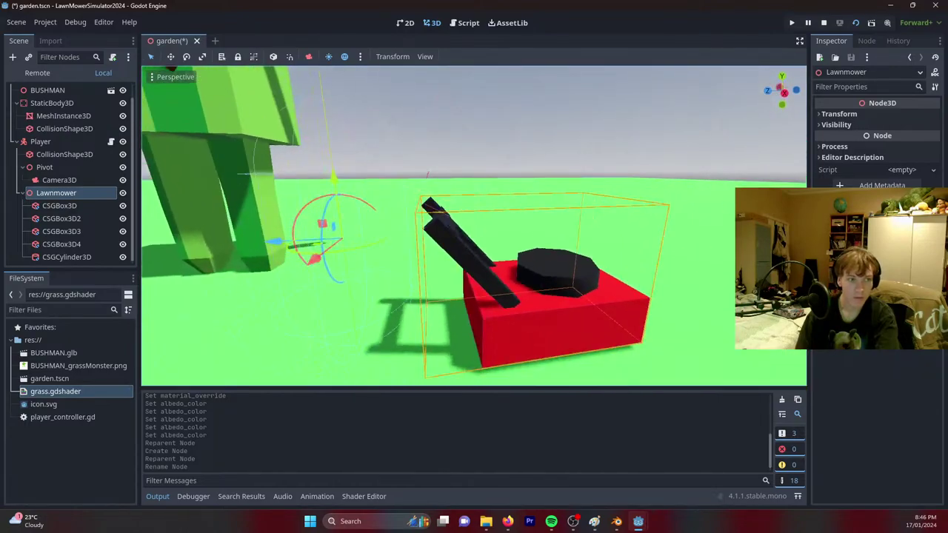
pyautogui.hotkey('ctrl', 's')
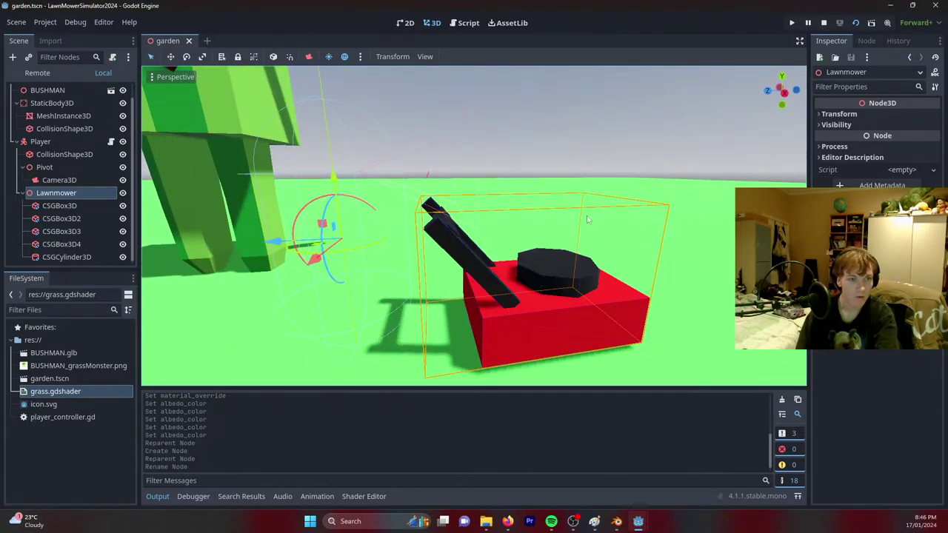
# Add an Area3D child node under Lawnmower.
pyautogui.rightClick(65, 197)
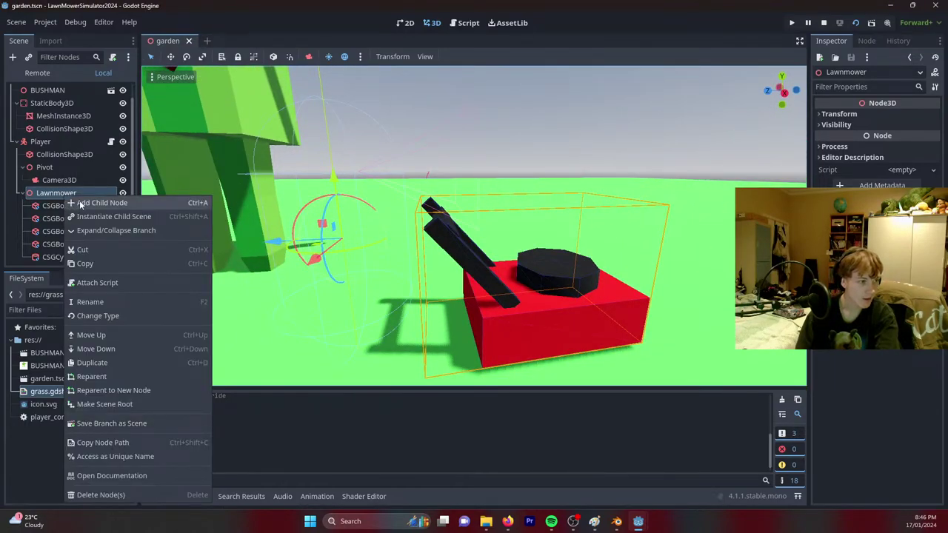
pyautogui.click(81, 203)
pyautogui.write('area')
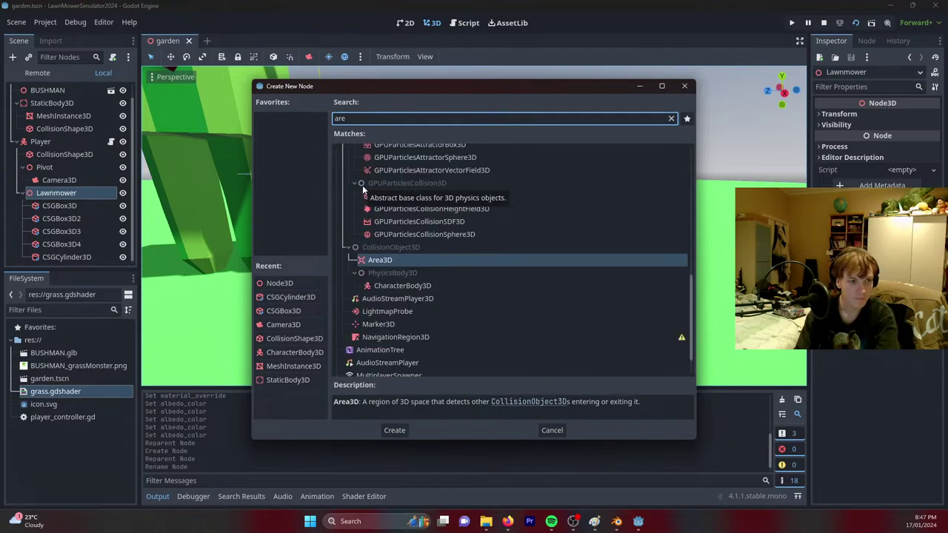
pyautogui.press('Return')
pyautogui.moveTo(394, 198); pyautogui.dragTo(432, 254, button='middle')
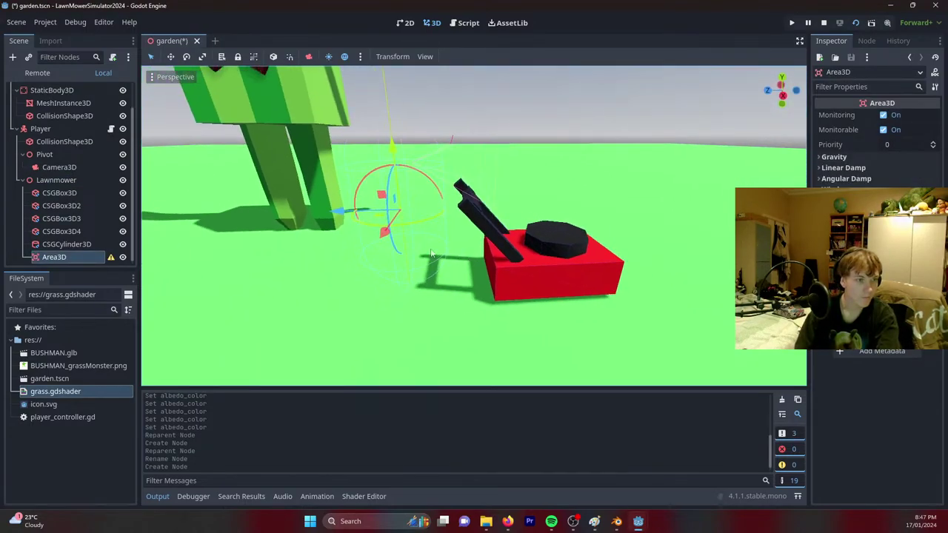
# Add a CollisionShape3D under the Area3D and give it a box shape.
pyautogui.rightClick(97, 261)
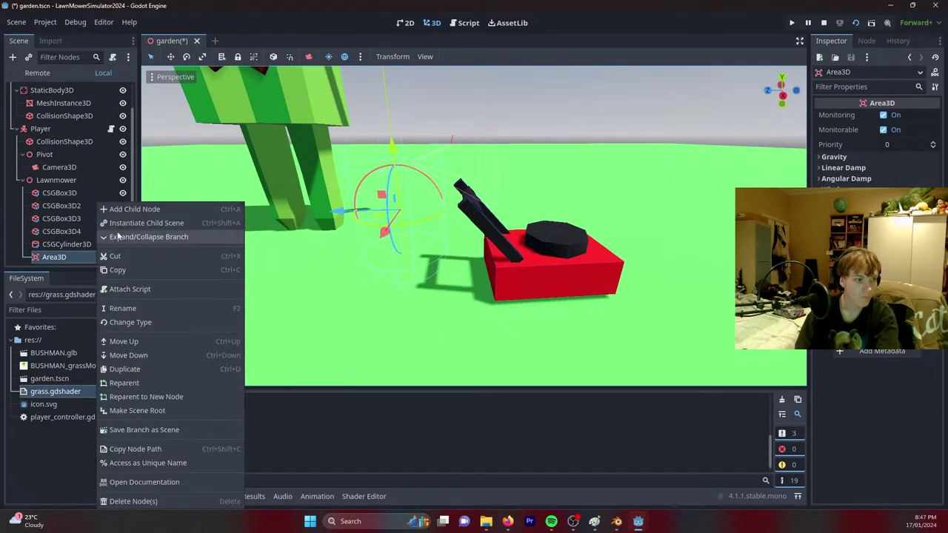
pyautogui.click(130, 212)
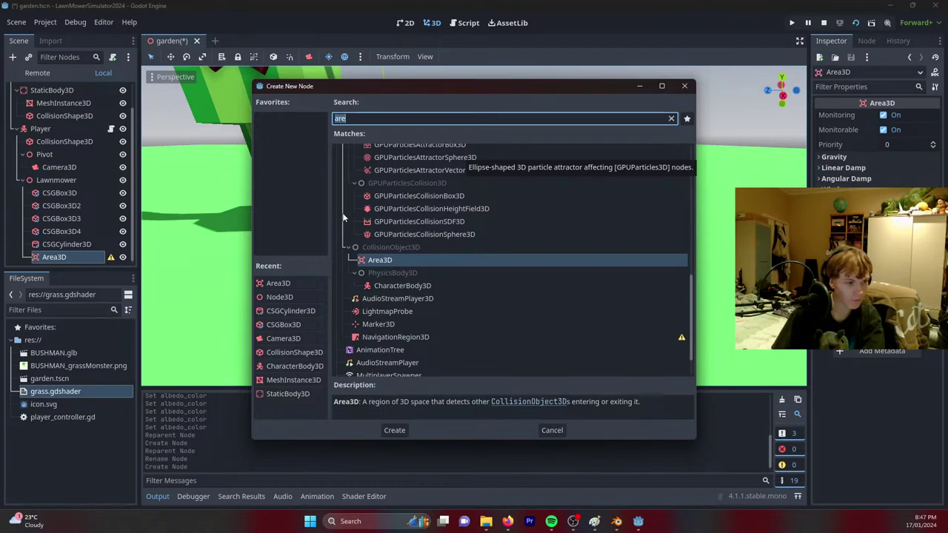
pyautogui.doubleClick(294, 353)
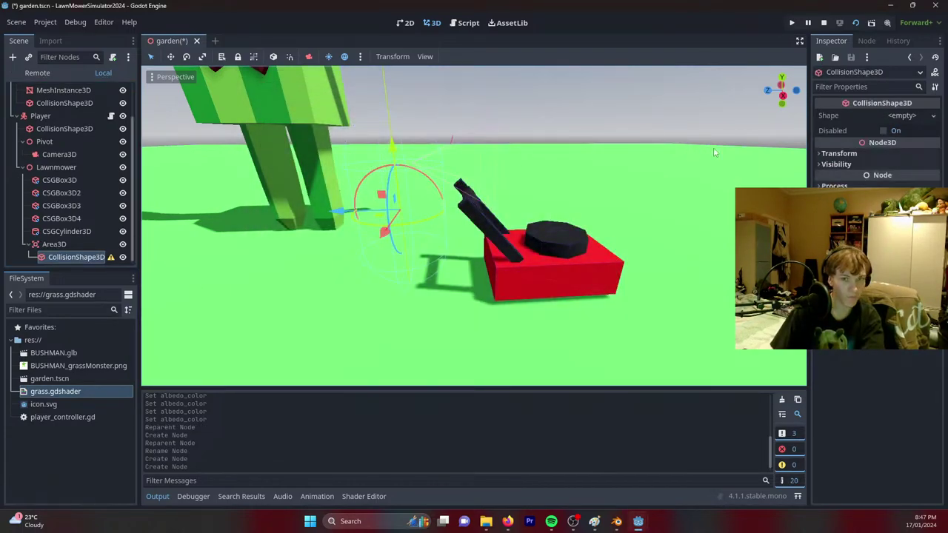
pyautogui.click(903, 116)
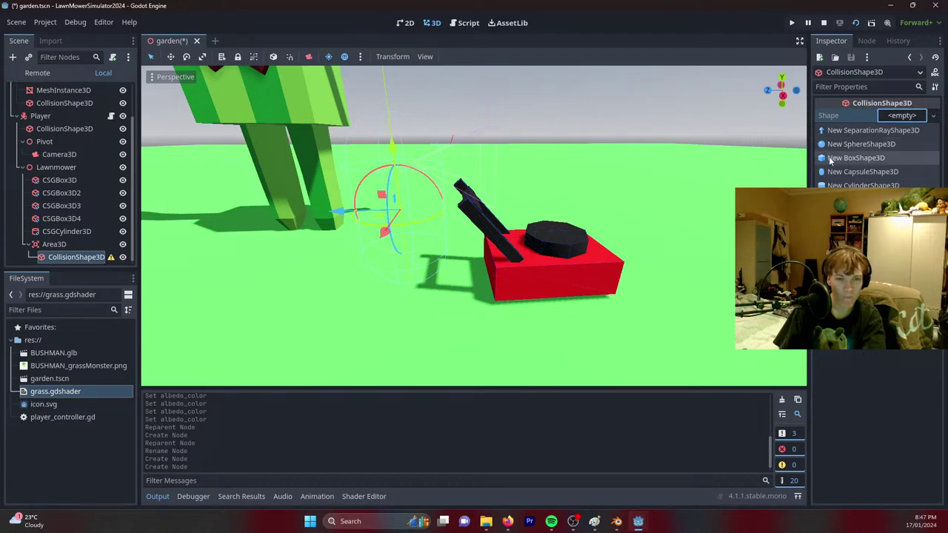
pyautogui.click(856, 158)
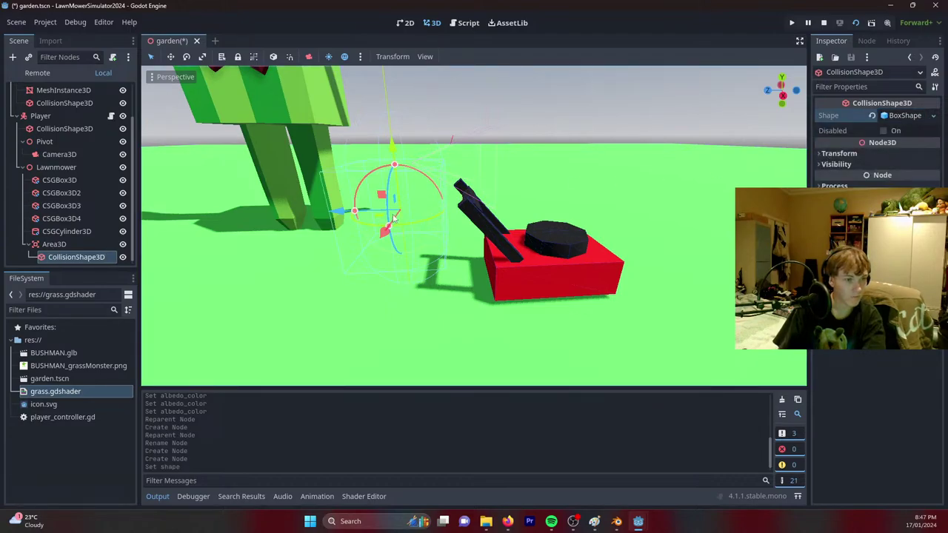
# Move the Area3D onto the mower and resize its collision box to enclose the mower.
pyautogui.click(54, 244)
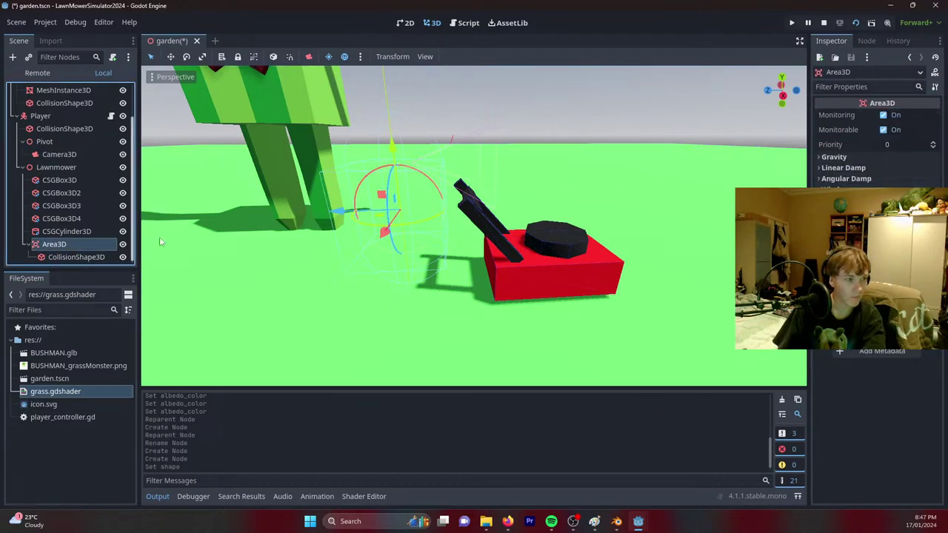
pyautogui.moveTo(341, 212); pyautogui.dragTo(509, 217)
pyautogui.moveTo(564, 139); pyautogui.dragTo(570, 189)
pyautogui.click(75, 255)
pyautogui.moveTo(474, 223); pyautogui.dragTo(508, 215, button='middle')
pyautogui.moveTo(449, 220); pyautogui.dragTo(424, 218)
pyautogui.moveTo(424, 217); pyautogui.dragTo(612, 216, button='middle')
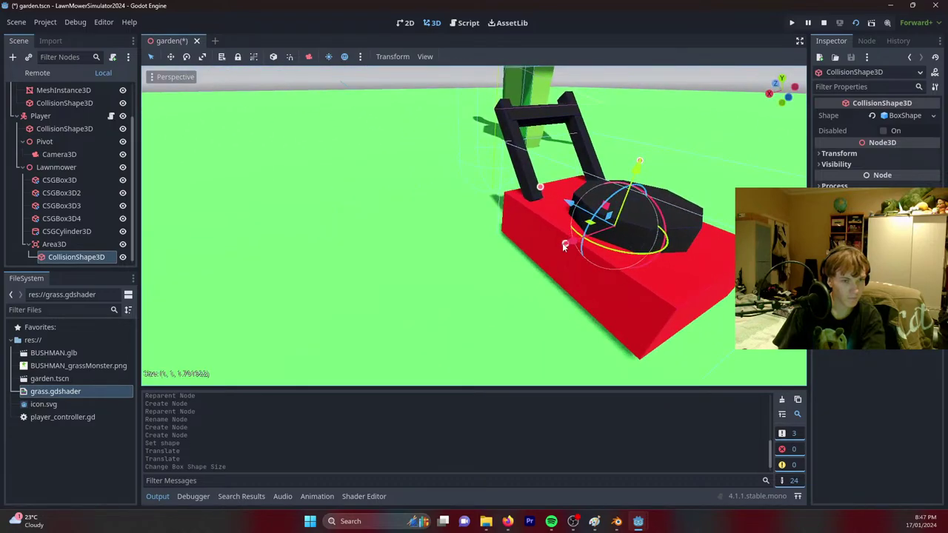
pyautogui.moveTo(565, 247); pyautogui.dragTo(546, 248)
pyautogui.moveTo(546, 247); pyautogui.dragTo(559, 196, button='middle')
# Save garden.tscn and switch to the player_controller.gd script.
pyautogui.hotkey('ctrl', 's')
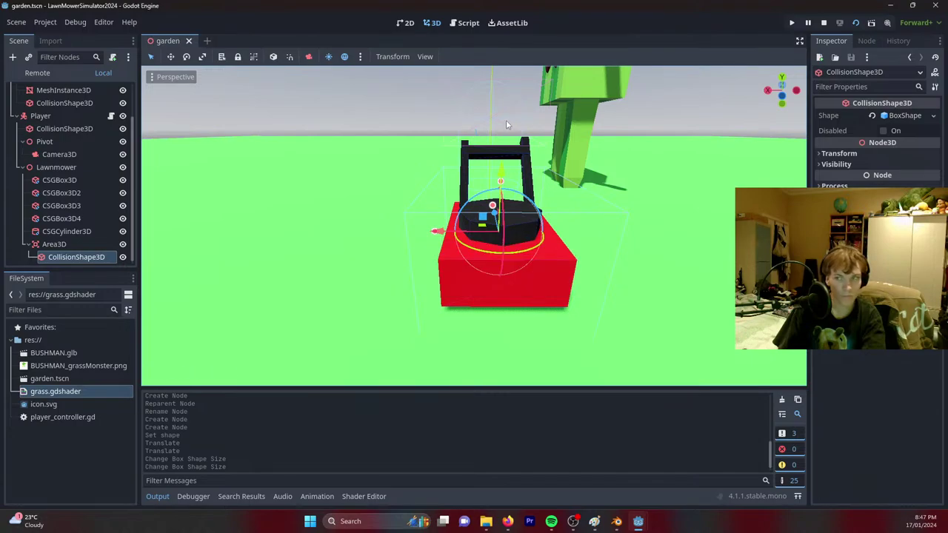
pyautogui.moveTo(506, 120); pyautogui.dragTo(460, 44, button='middle')
pyautogui.click(464, 23)
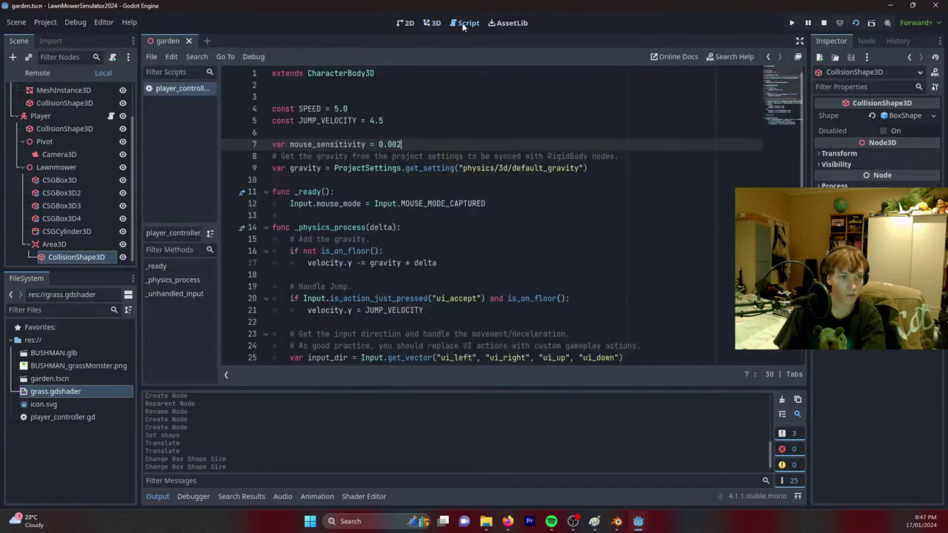
# Above move_and_slide(), add 'for area in $Lawnmower/Area3D.get_overlapping_areas():'.
pyautogui.scroll(-5, 393, 285)
pyautogui.click(409, 251)
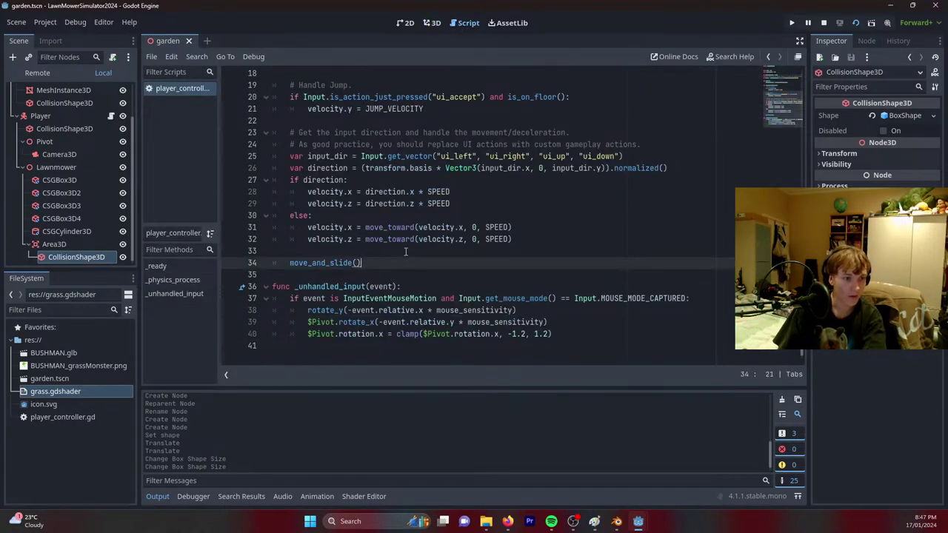
pyautogui.press('Return')
pyautogui.press('Return')
pyautogui.press('Up')
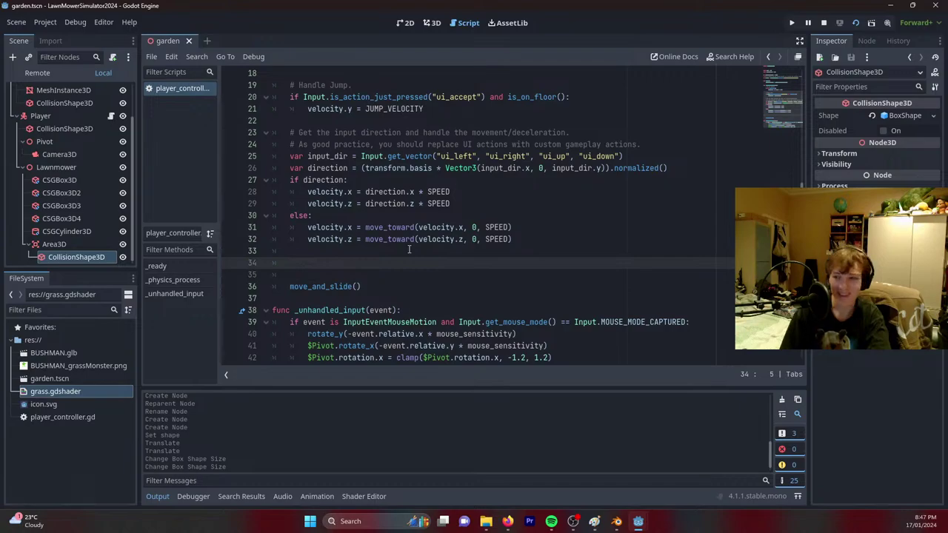
pyautogui.write('for area ')
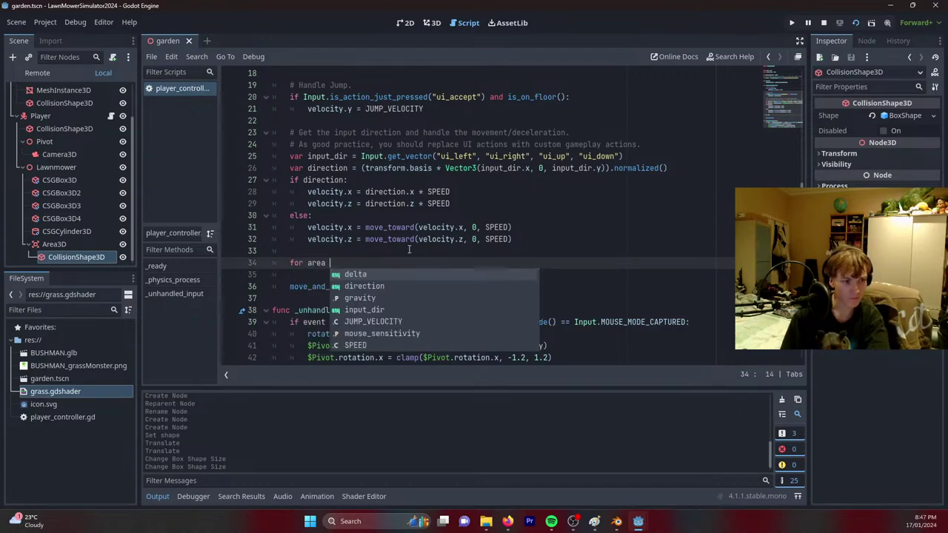
pyautogui.write('in ')
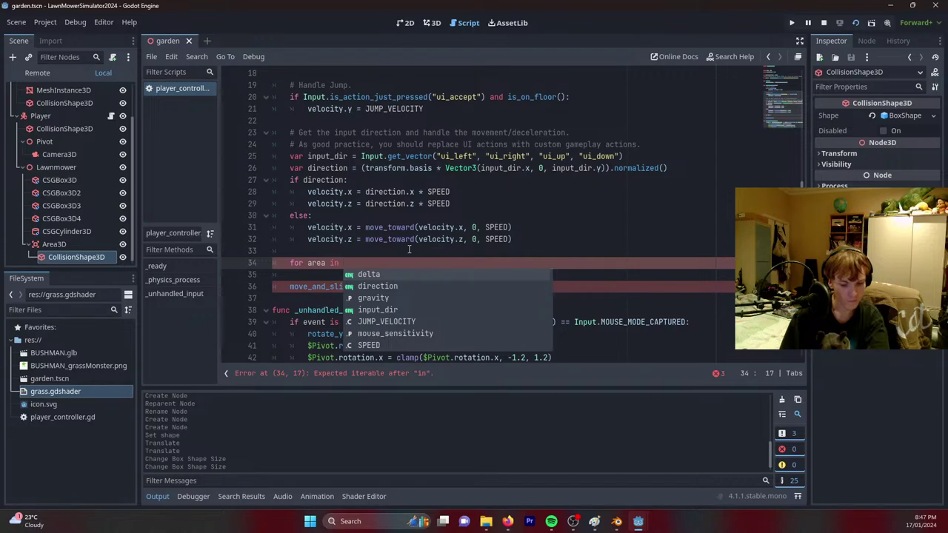
pyautogui.write('$La')
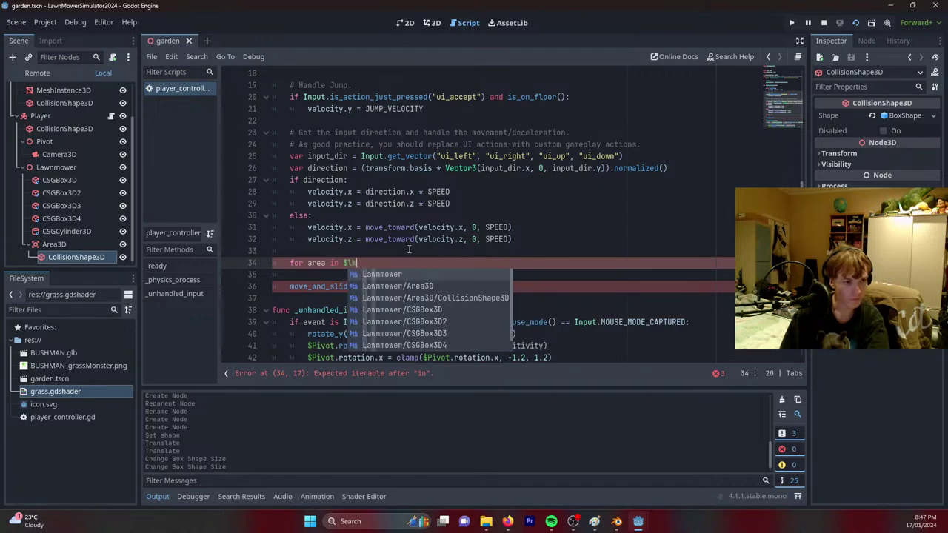
pyautogui.press('Down')
pyautogui.press('Return')
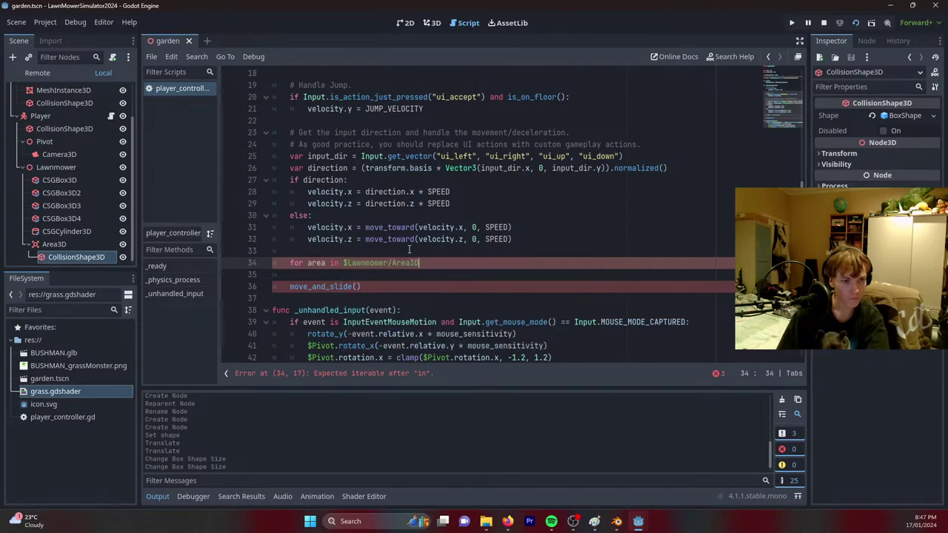
pyautogui.write('.get')
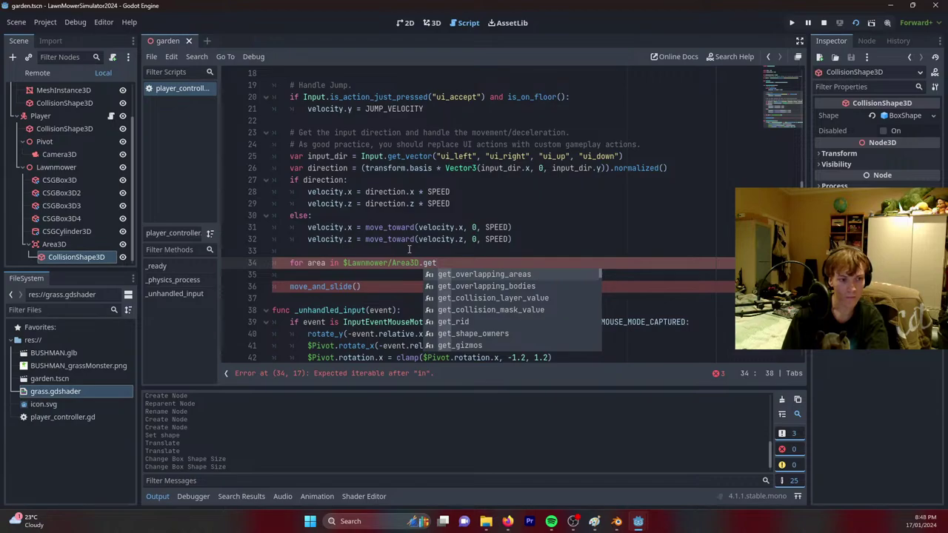
pyautogui.press('Return')
pyautogui.write(':')
pyautogui.press('Return')
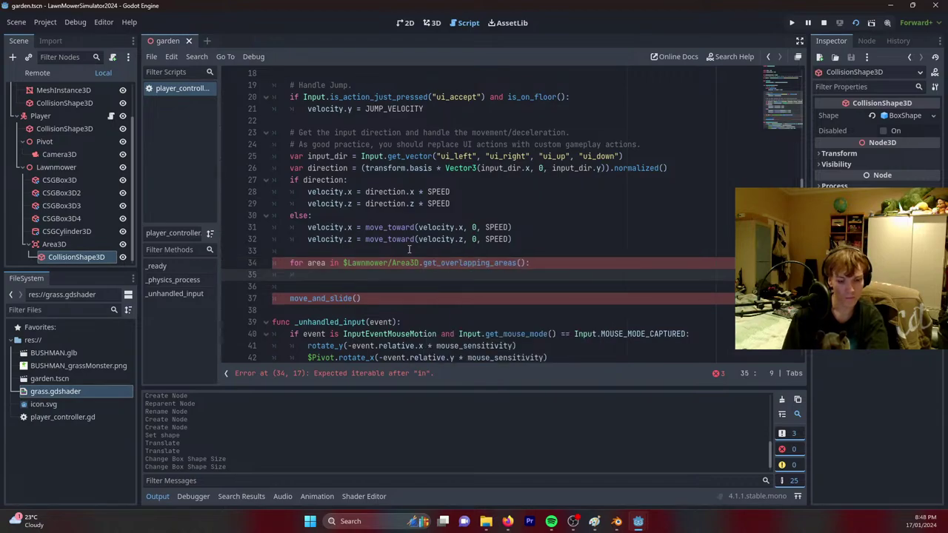
# Add the 'if area.is_in_group("grass")' check in the loop body and run the game with F5.
pyautogui.write('if area.i')
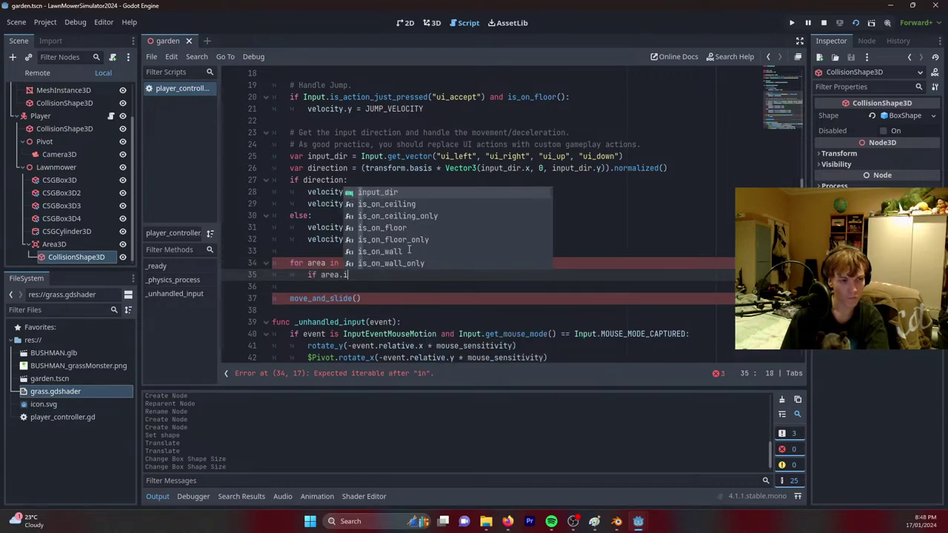
pyautogui.write('s_in')
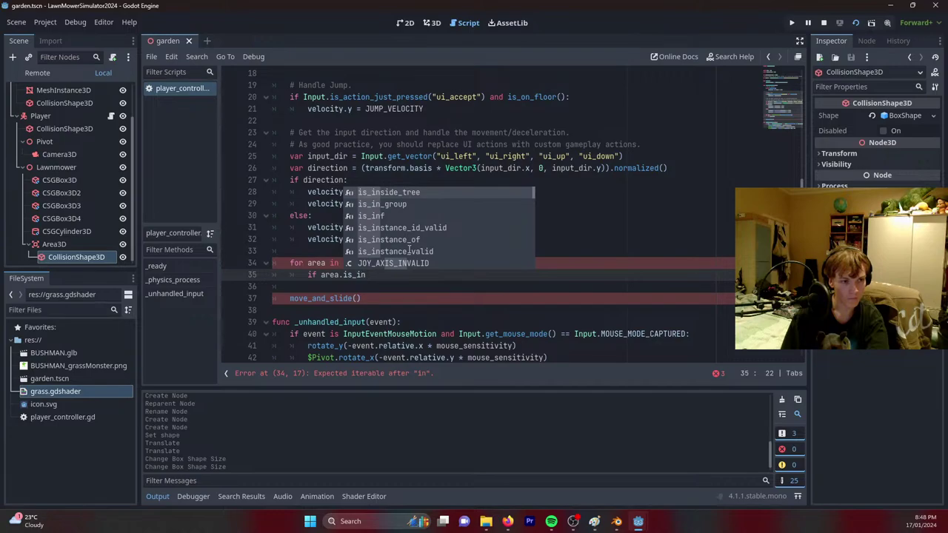
pyautogui.press('Down')
pyautogui.press('Return')
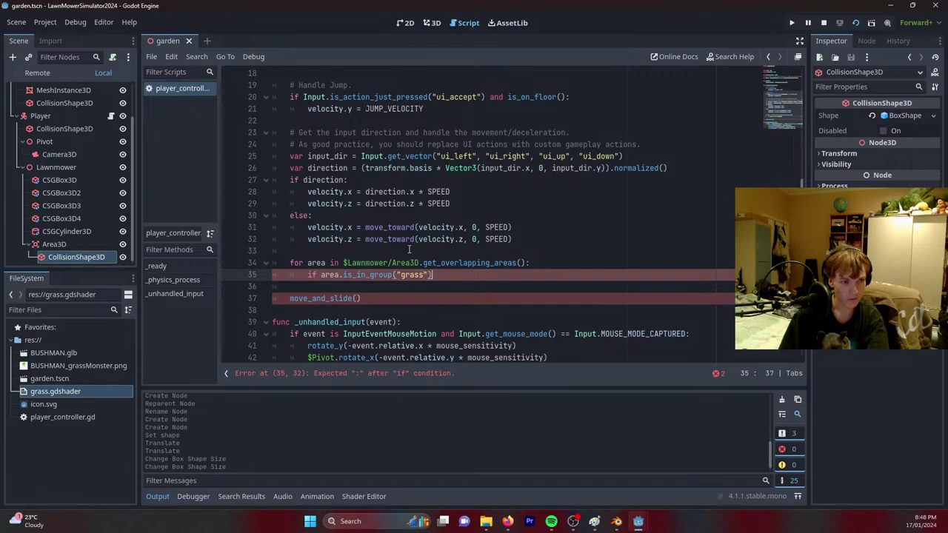
pyautogui.press('Return')
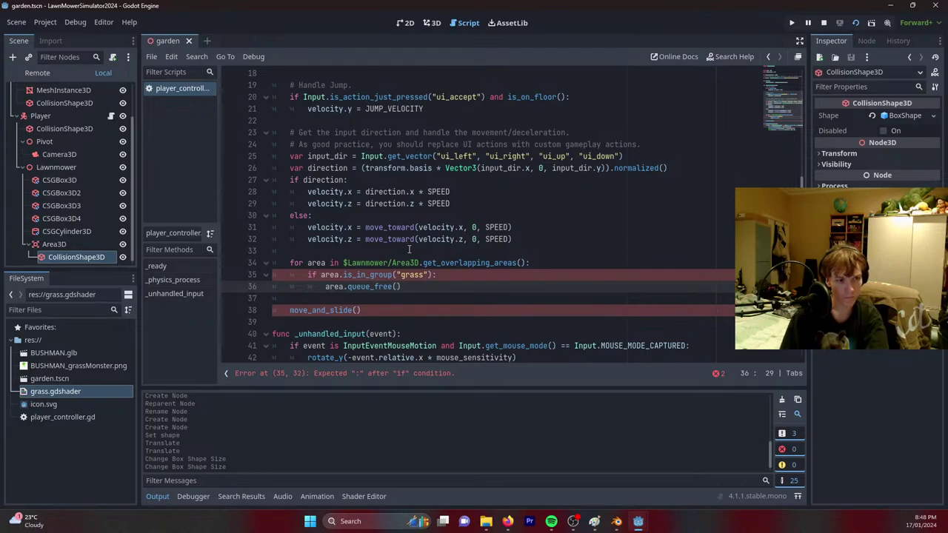
pyautogui.press('F5')
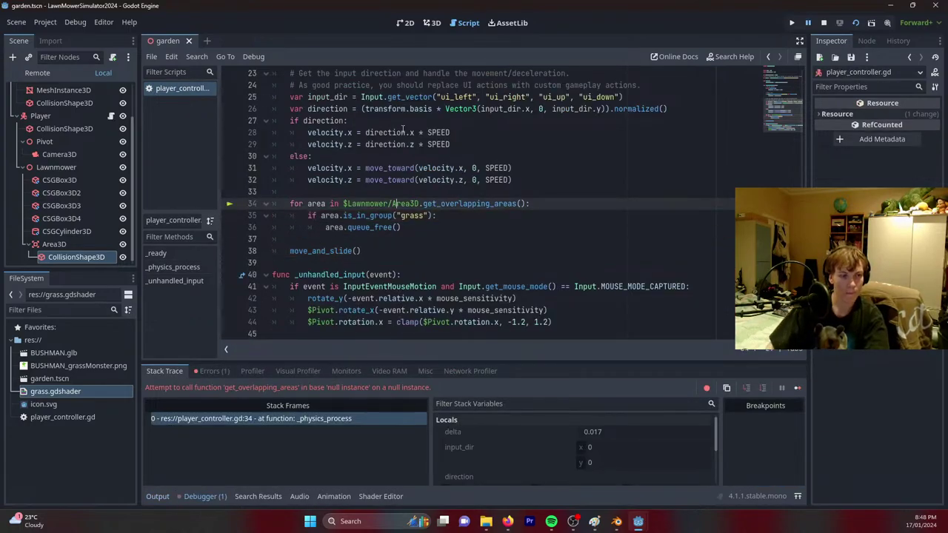
# Add an Area3D node directly under the root Node3D in the 3D scene.
pyautogui.click(432, 22)
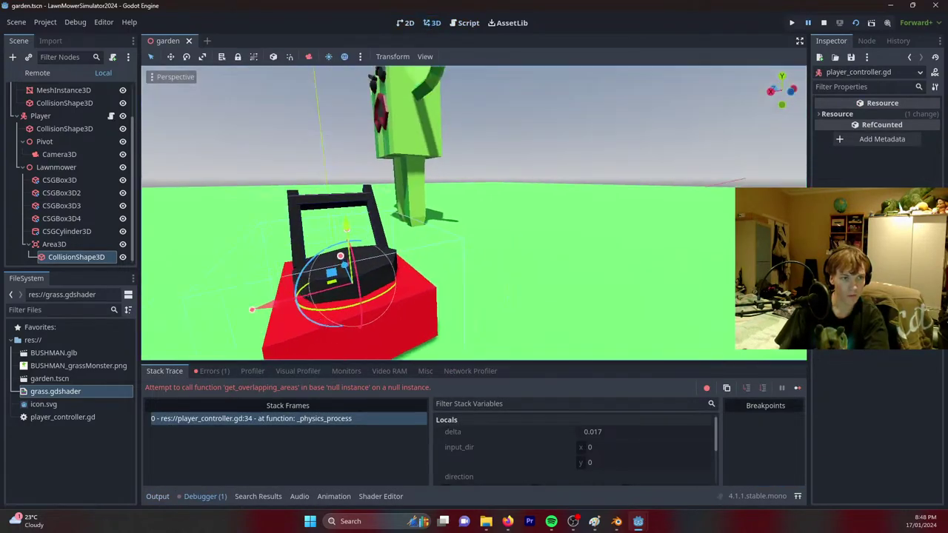
pyautogui.scroll(-4, 475, 213)
pyautogui.moveTo(474, 213); pyautogui.dragTo(415, 215, button='middle')
pyautogui.click(434, 129)
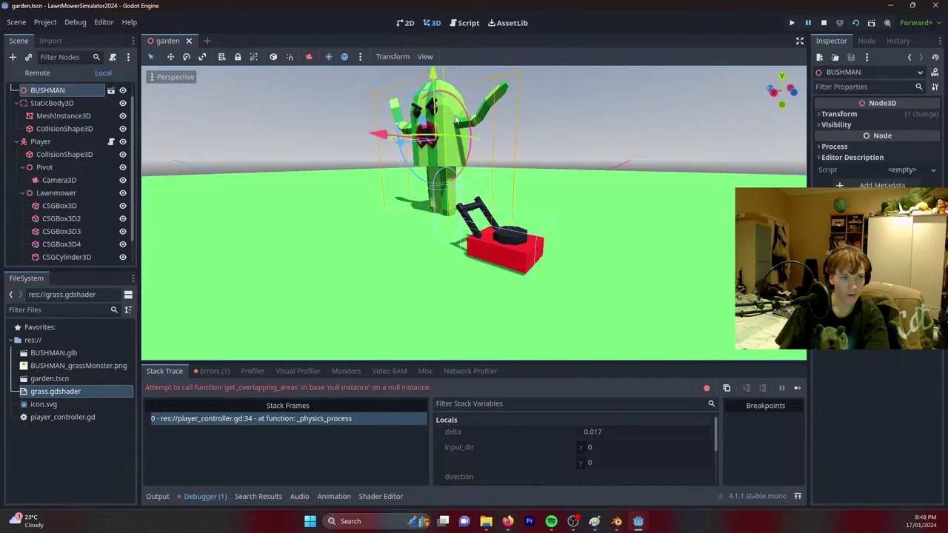
pyautogui.scroll(1, 71, 156)
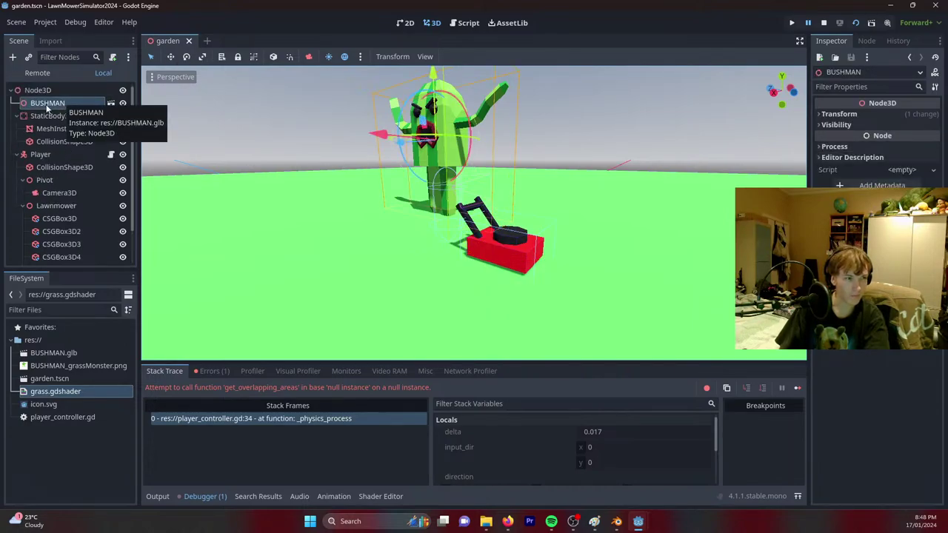
pyautogui.click(46, 89)
pyautogui.rightClick(47, 90)
pyautogui.click(57, 97)
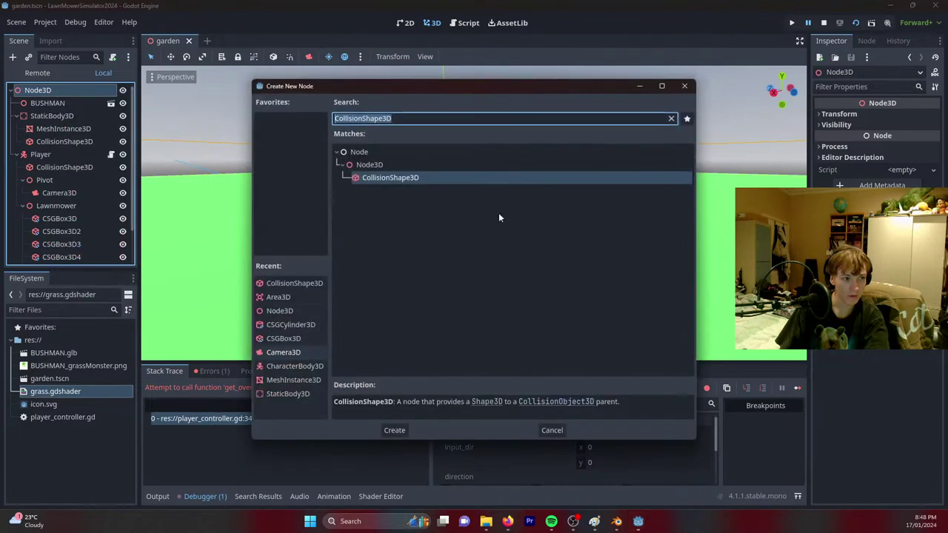
pyautogui.write('area')
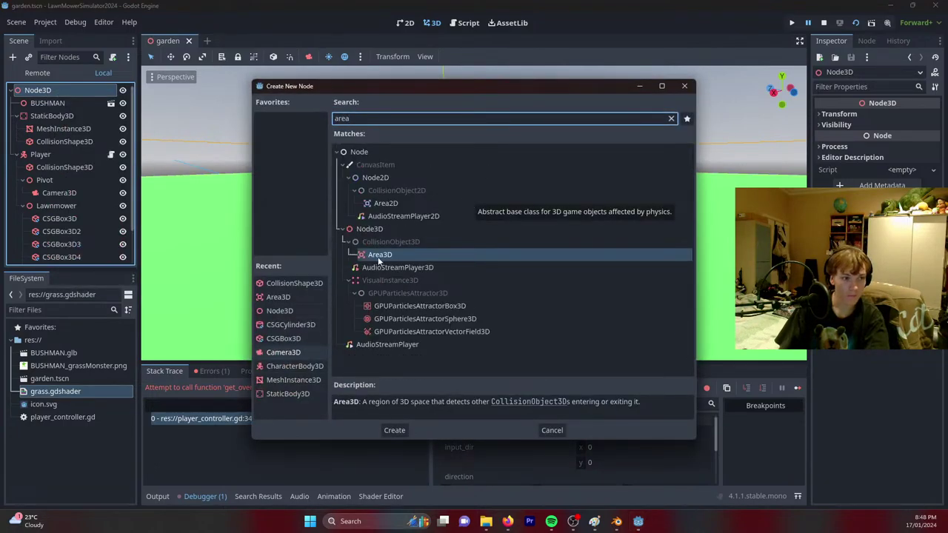
pyautogui.doubleClick(373, 255)
pyautogui.moveTo(81, 259); pyautogui.dragTo(52, 104)
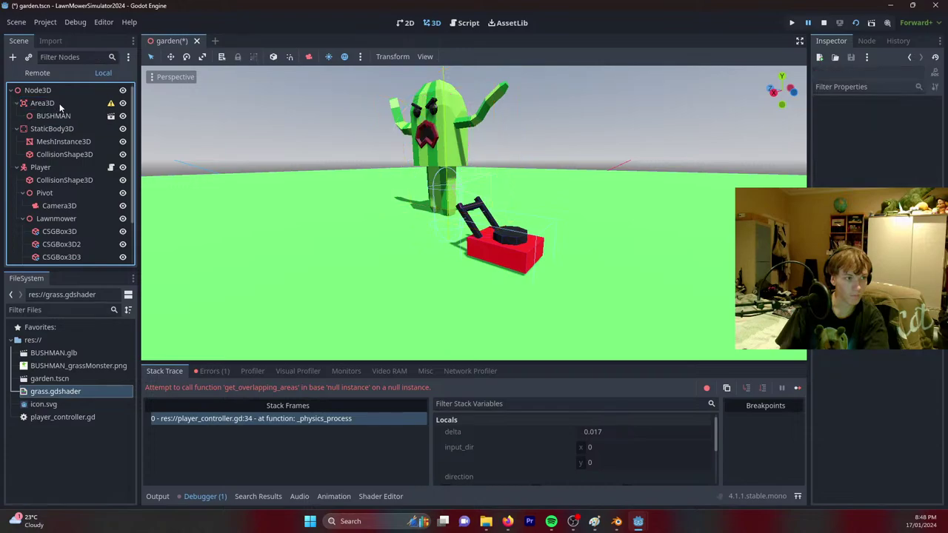
# Give the Area3D a CollisionShape3D child with a capsule shape.
pyautogui.rightClick(60, 103)
pyautogui.click(66, 111)
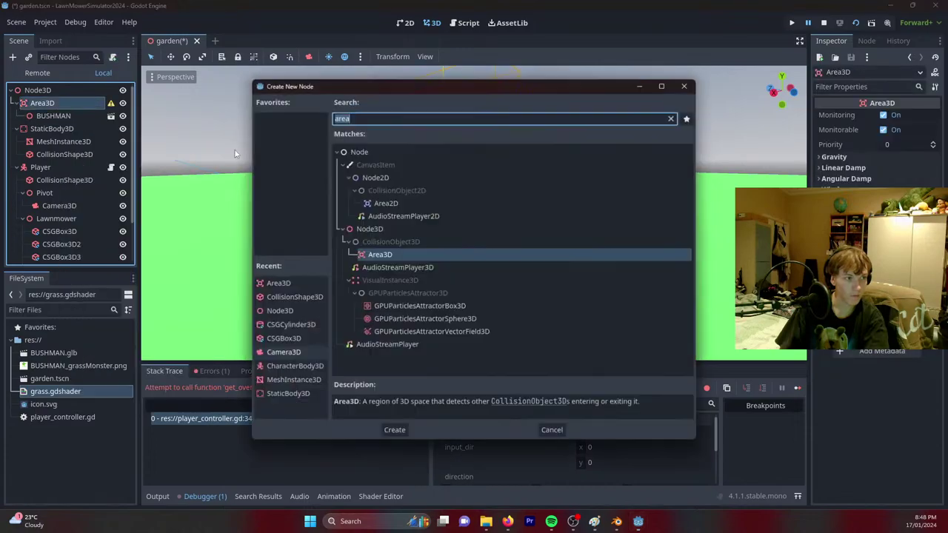
pyautogui.doubleClick(281, 297)
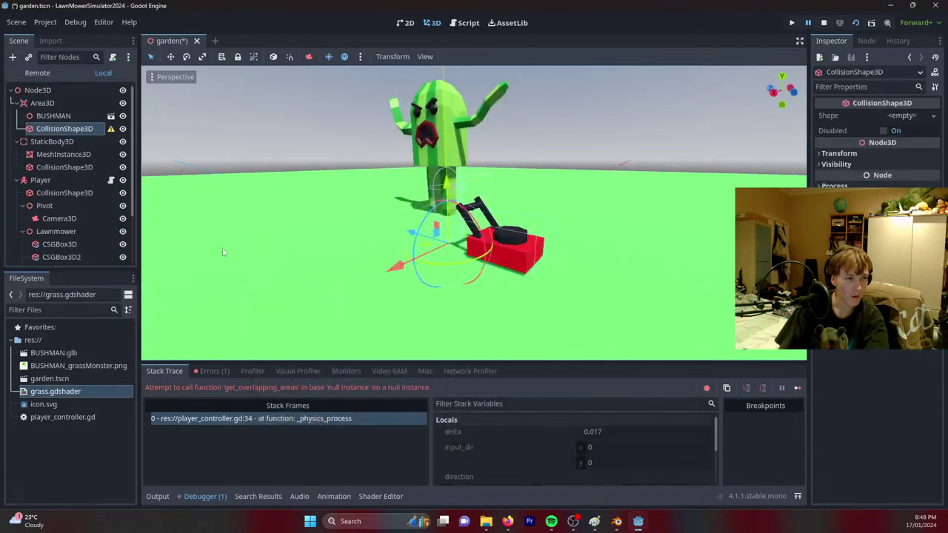
pyautogui.click(910, 116)
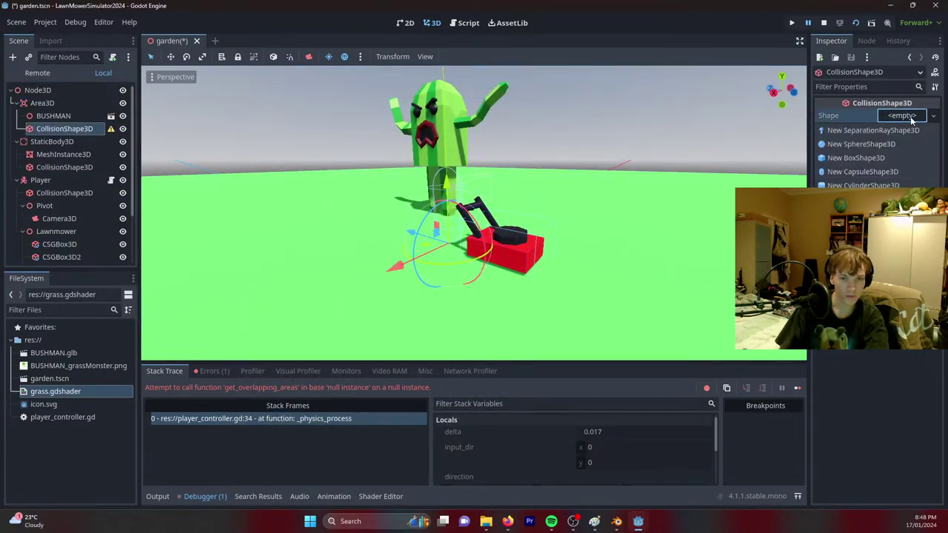
pyautogui.click(841, 173)
# Reset the BUSHMAN model's position to 0, 0, 0 and shrink its scale.
pyautogui.scroll(5, 398, 132)
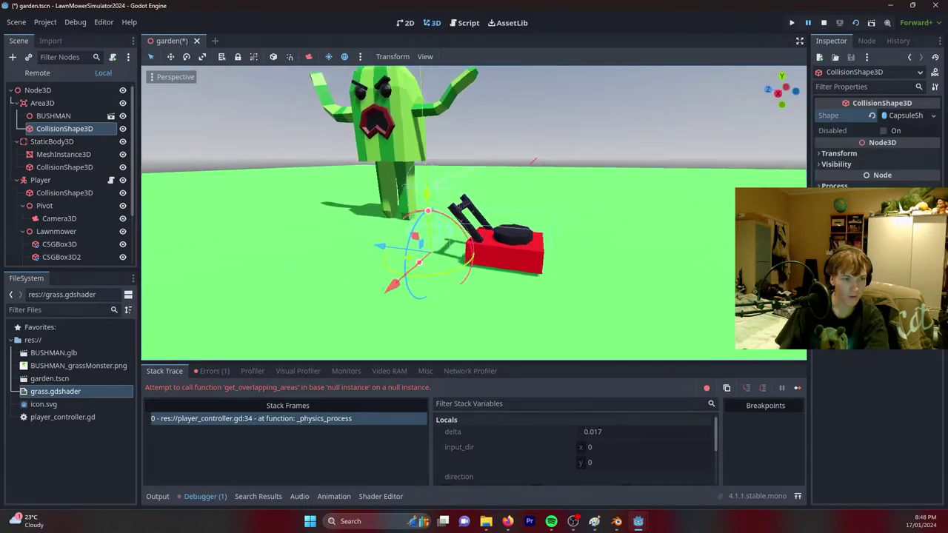
pyautogui.click(49, 116)
pyautogui.click(840, 114)
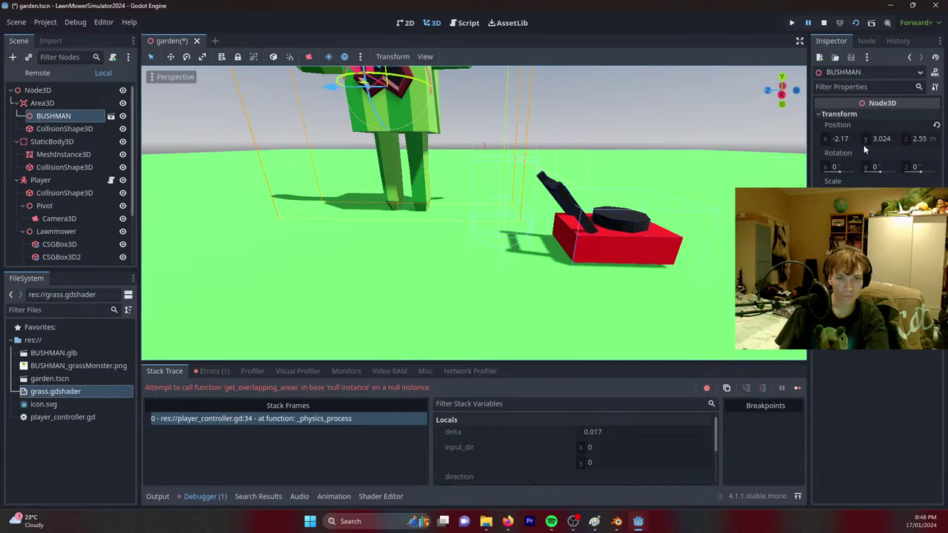
pyautogui.click(845, 138)
pyautogui.write('0')
pyautogui.press('Tab')
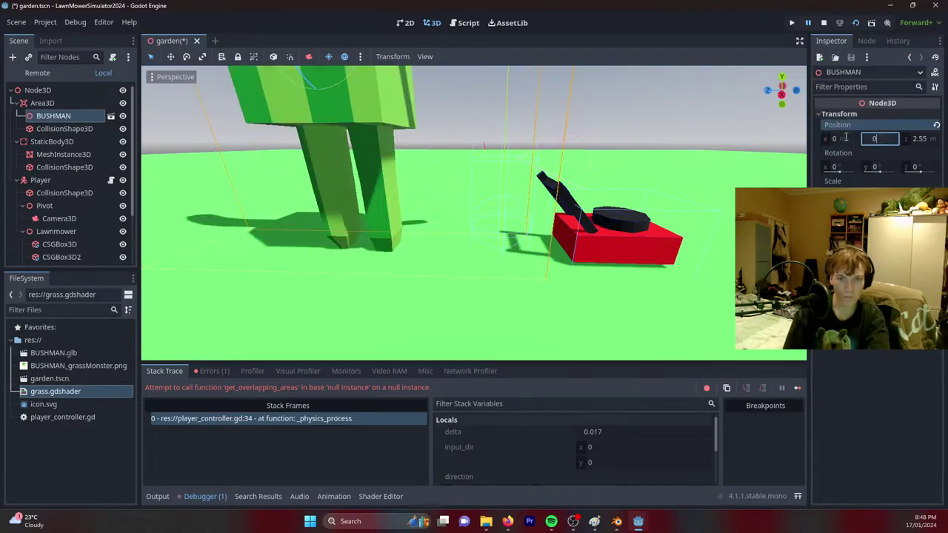
pyautogui.write('0')
pyautogui.press('Tab')
pyautogui.write('0')
pyautogui.press('Return')
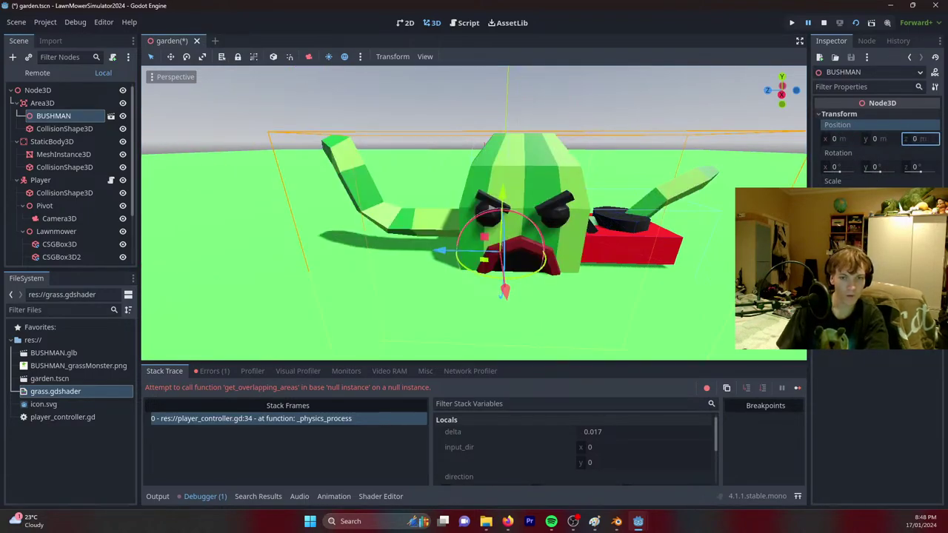
pyautogui.moveTo(837, 195); pyautogui.dragTo(797, 195)
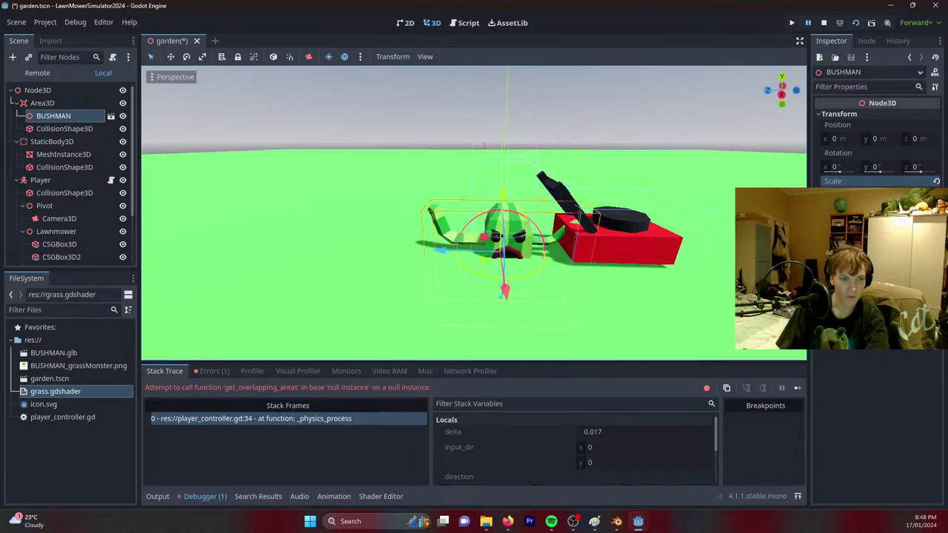
# Raise the Area3D above the ground and rename it 'bushman'.
pyautogui.click(41, 103)
pyautogui.moveTo(503, 169); pyautogui.dragTo(510, 119)
pyautogui.scroll(4, 475, 207)
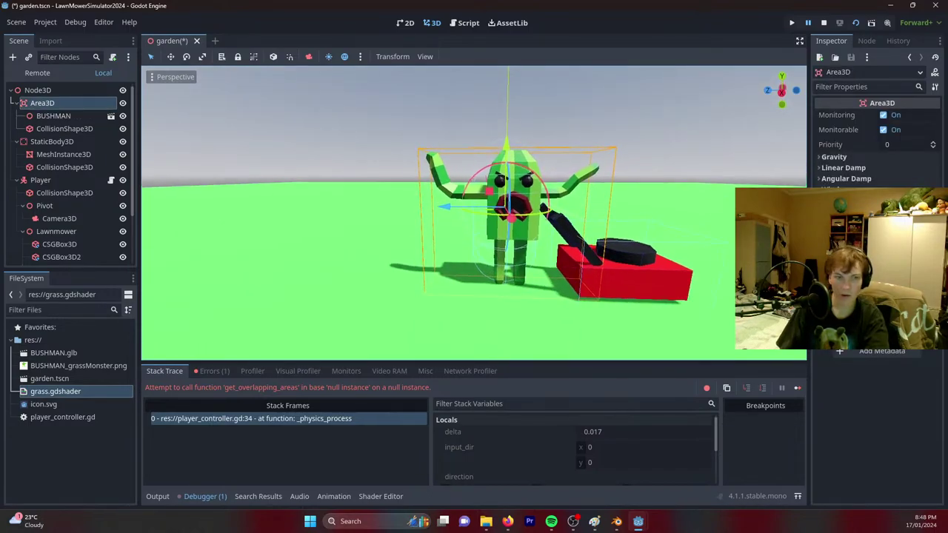
pyautogui.rightClick(71, 107)
pyautogui.press('Escape')
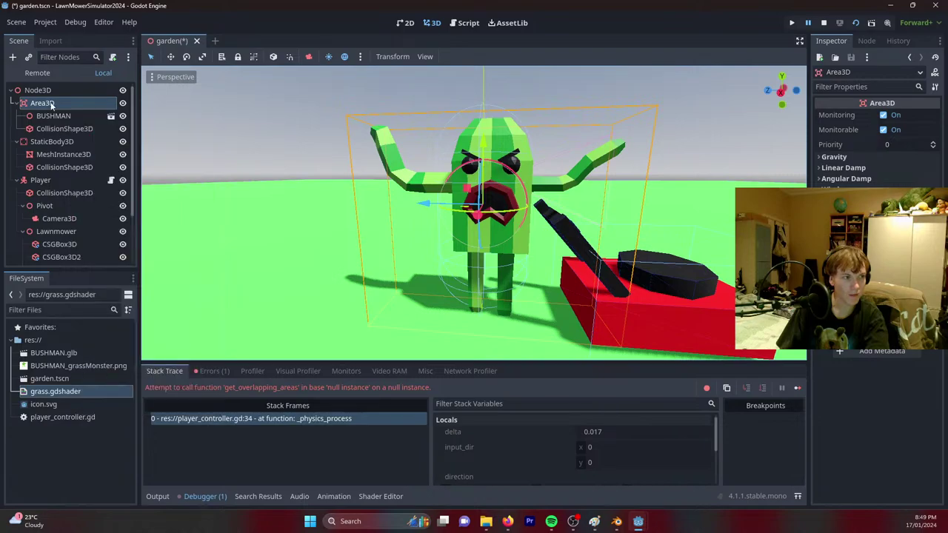
pyautogui.doubleClick(62, 105)
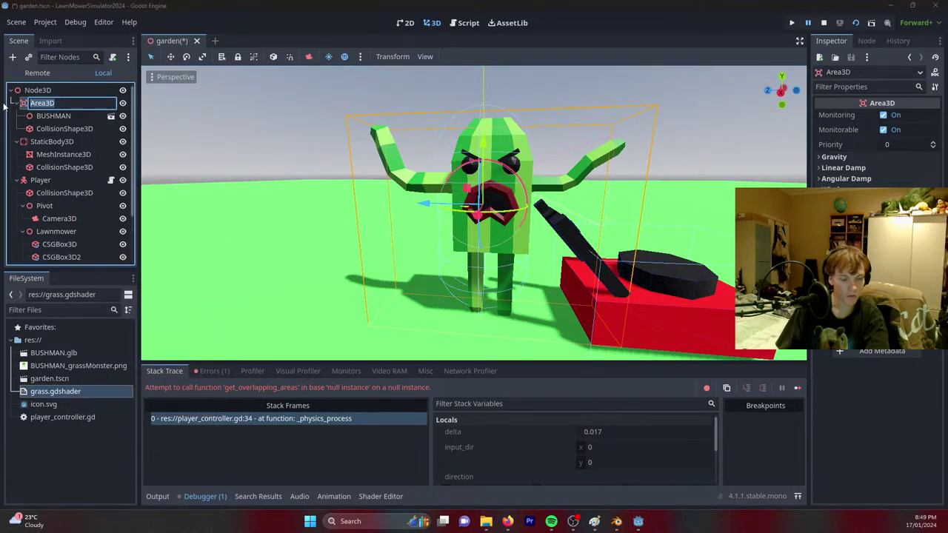
pyautogui.write('bushman')
pyautogui.press('Return')
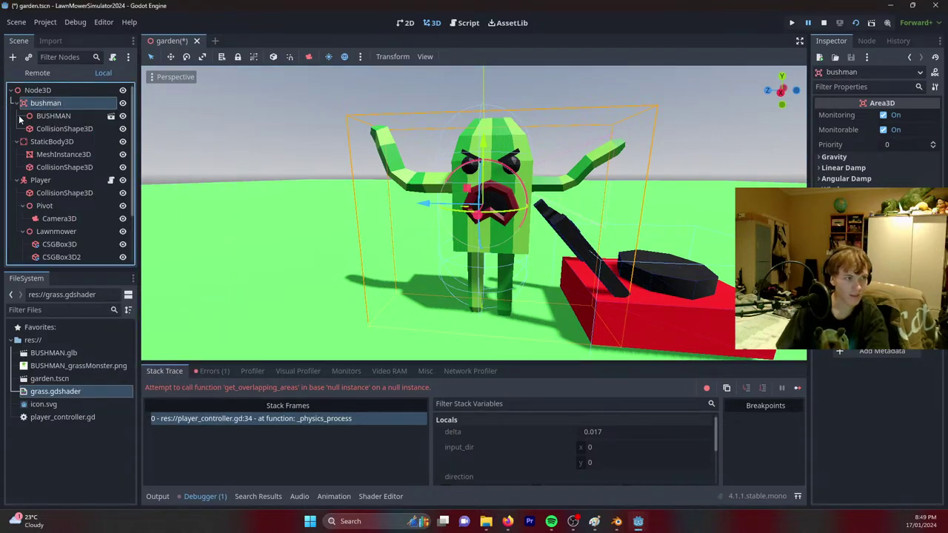
pyautogui.rightClick(62, 105)
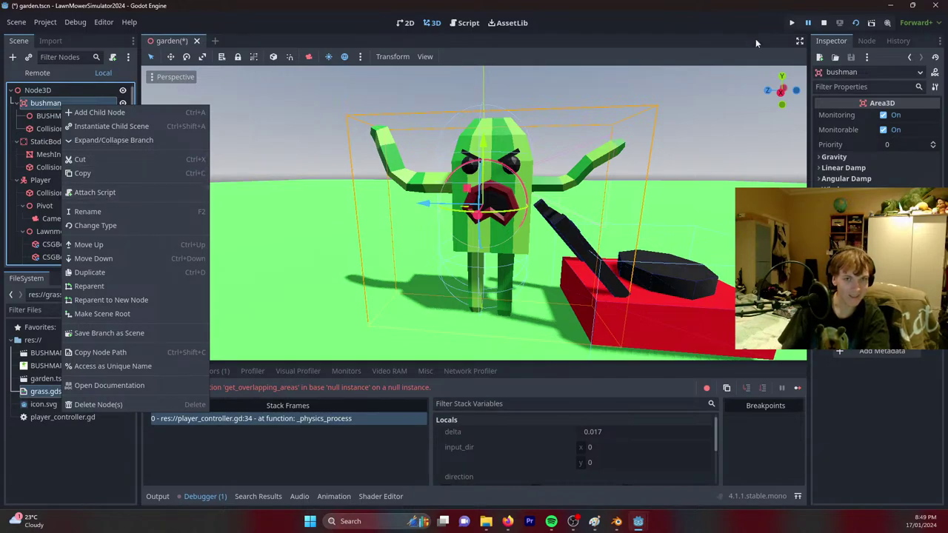
# Attach a new bushman.gd script with 'scale += delta' in _process, save, and run the project.
pyautogui.click(96, 194)
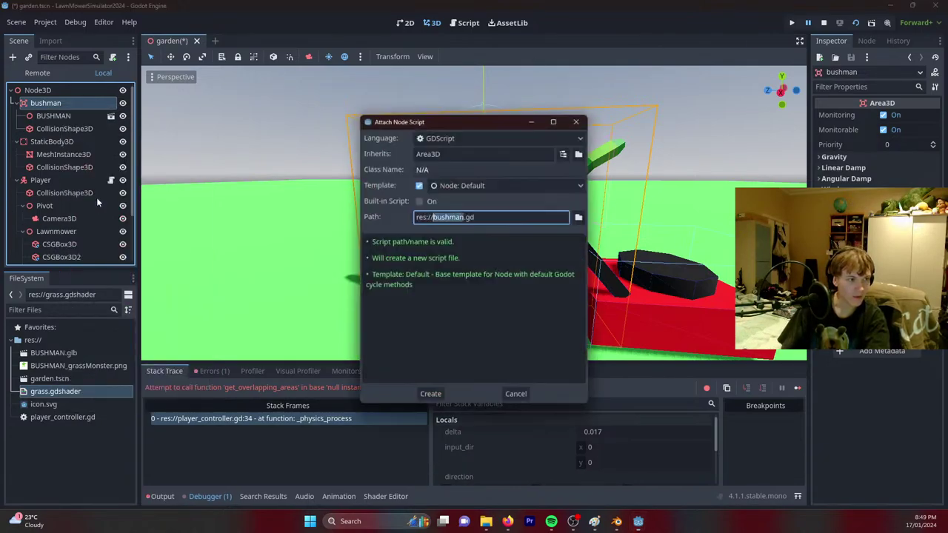
pyautogui.click(432, 395)
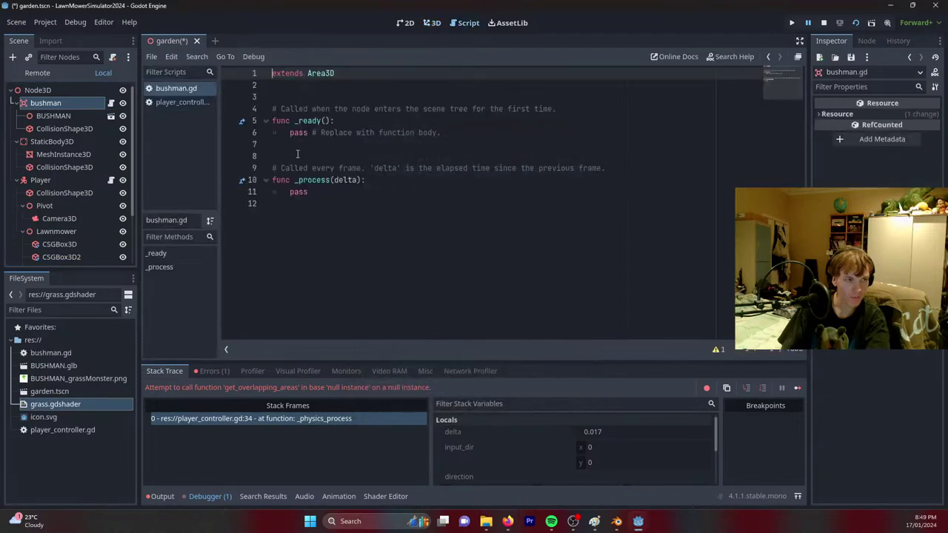
pyautogui.click(392, 182)
pyautogui.press('Return')
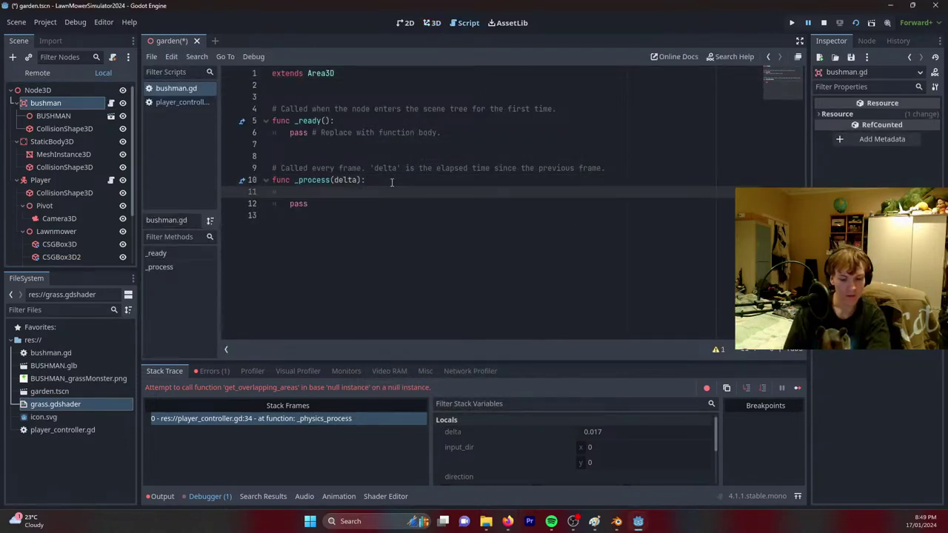
pyautogui.write('scale')
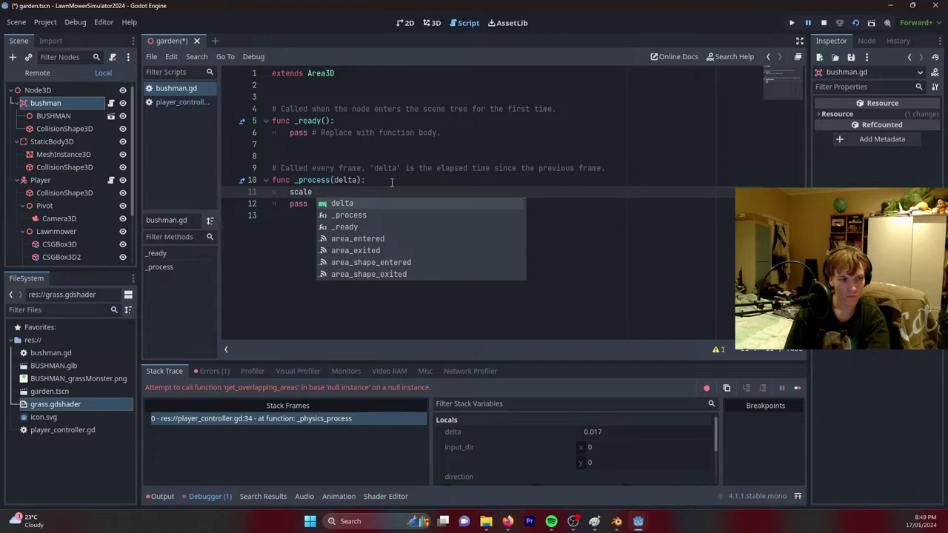
pyautogui.write(' +')
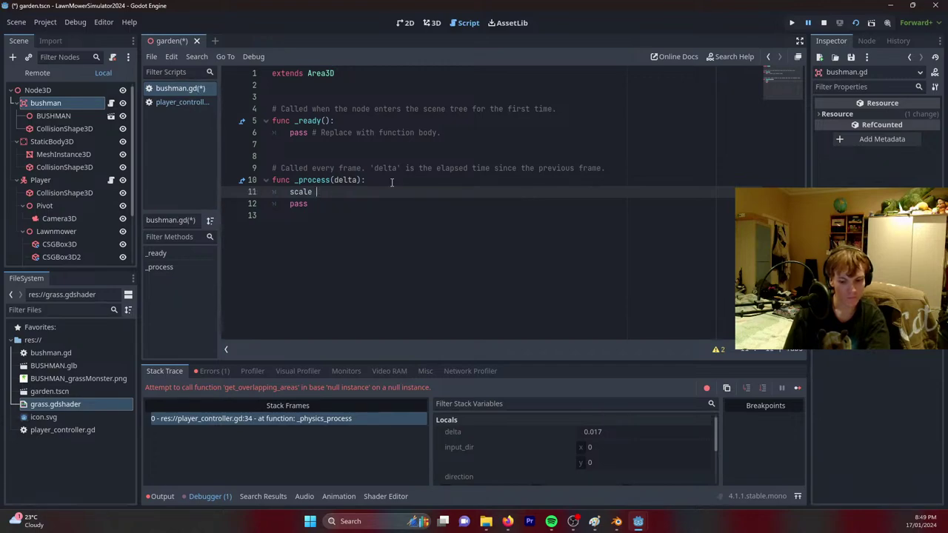
pyautogui.write('=')
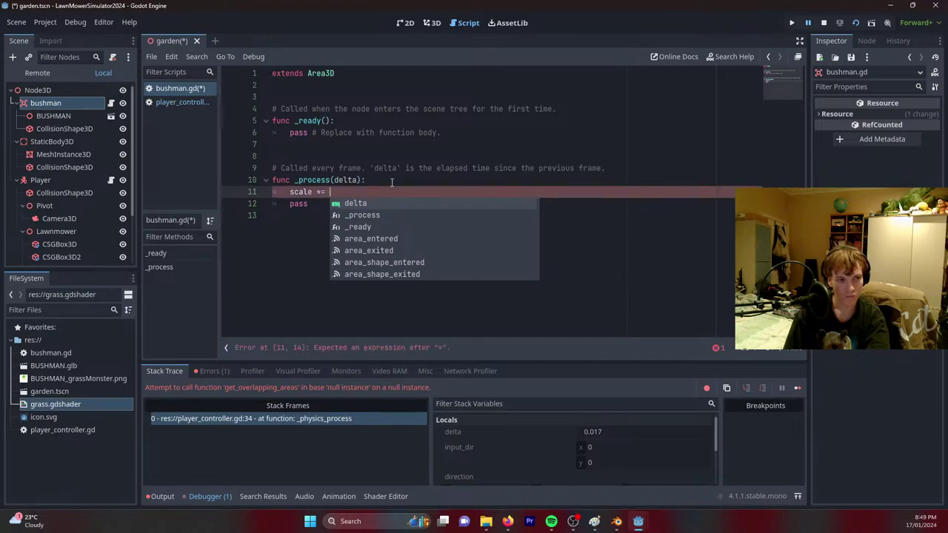
pyautogui.press('BackSpace')
pyautogui.press('BackSpace')
pyautogui.press('BackSpace')
pyautogui.write('+=')
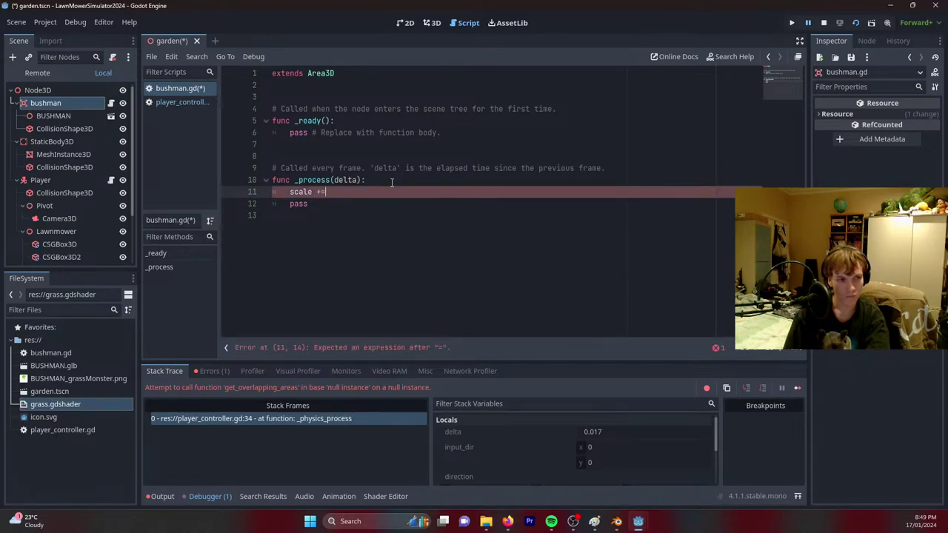
pyautogui.write(' delta')
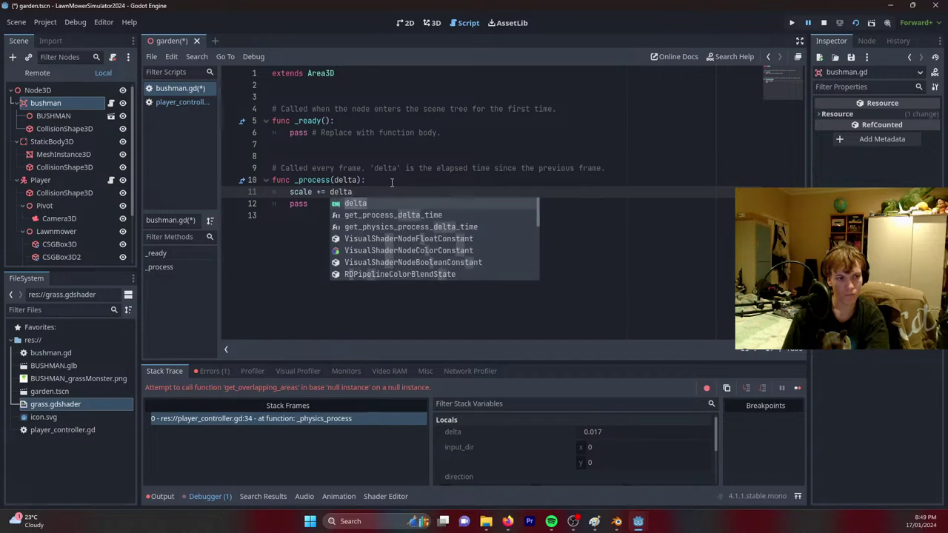
pyautogui.press('Escape')
pyautogui.hotkey('ctrl', 's')
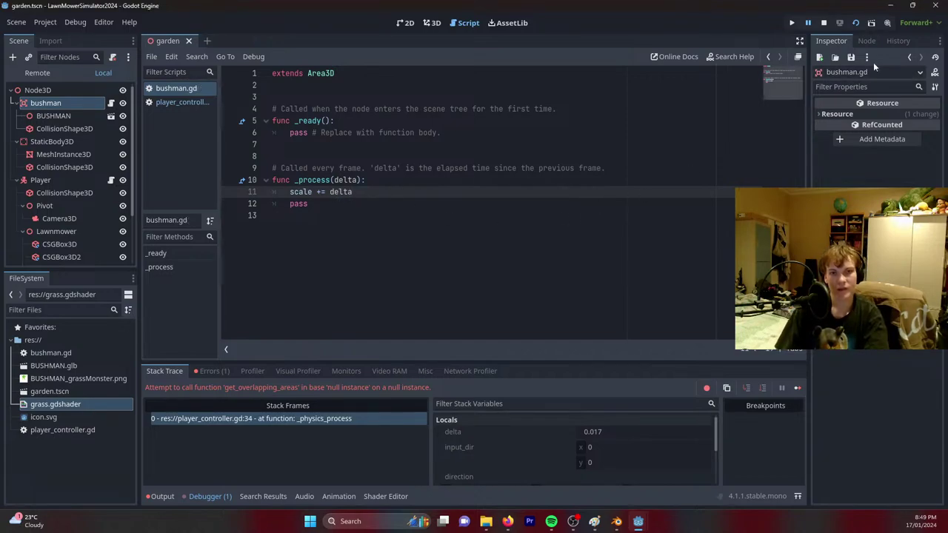
pyautogui.click(858, 24)
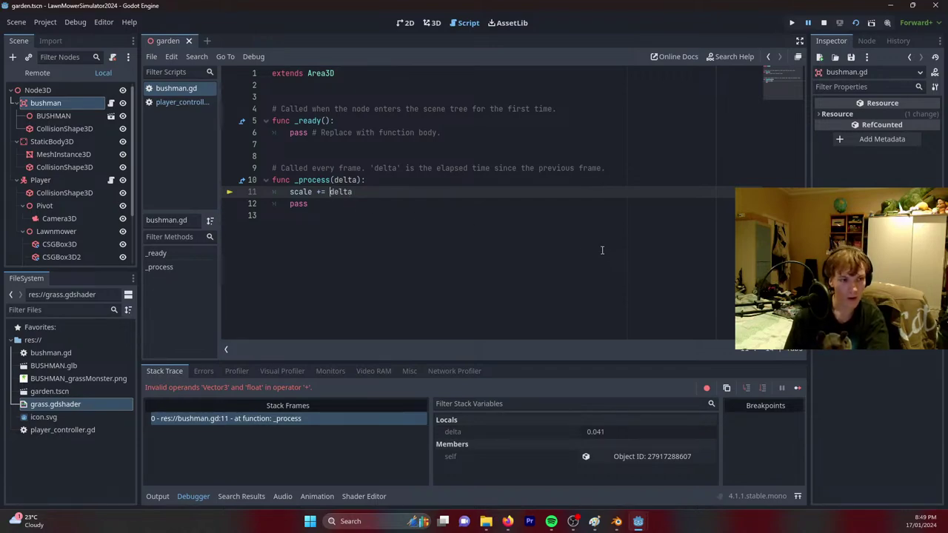
# Change the scale line to use Vector3(delta,delta,delta) and test-run the game.
pyautogui.write('Vect')
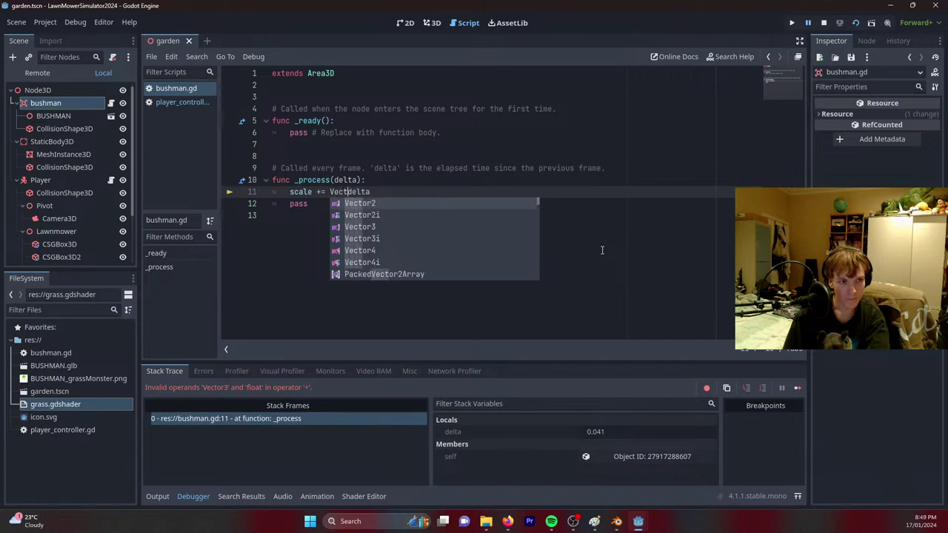
pyautogui.press('Down')
pyautogui.press('Down')
pyautogui.press('Tab')
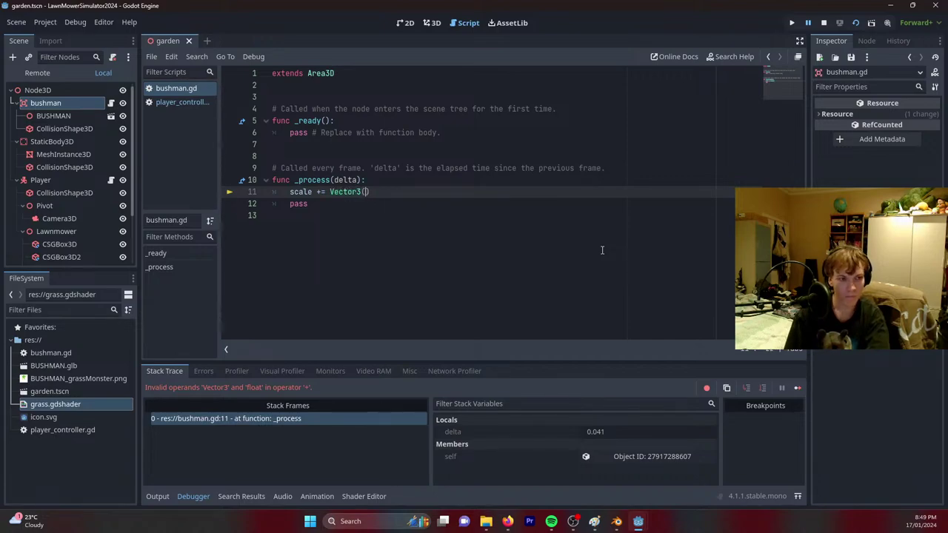
pyautogui.write('delta')
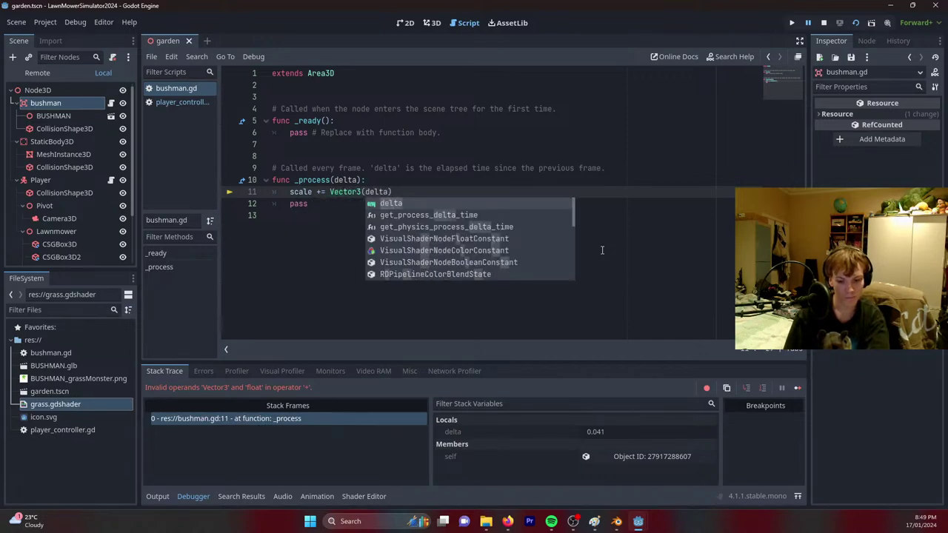
pyautogui.write(',delta,')
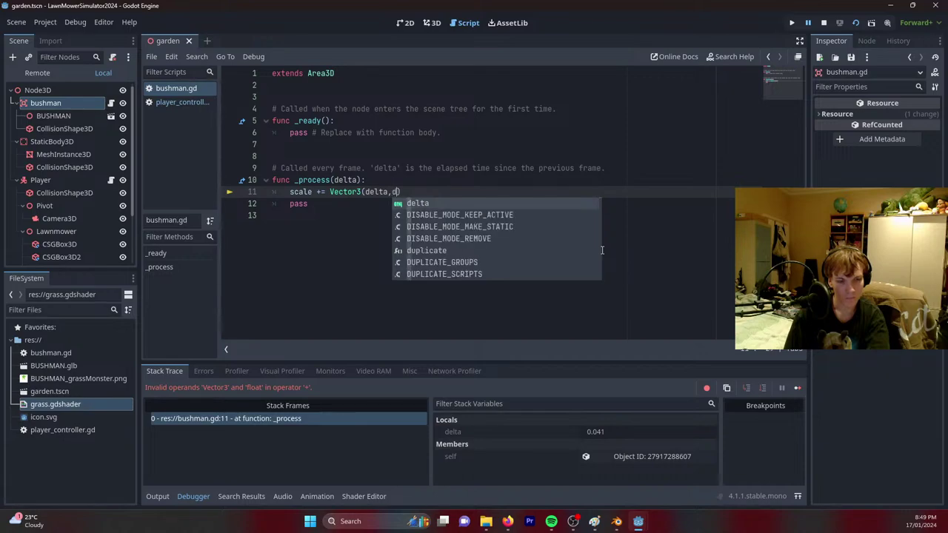
pyautogui.write('delta')
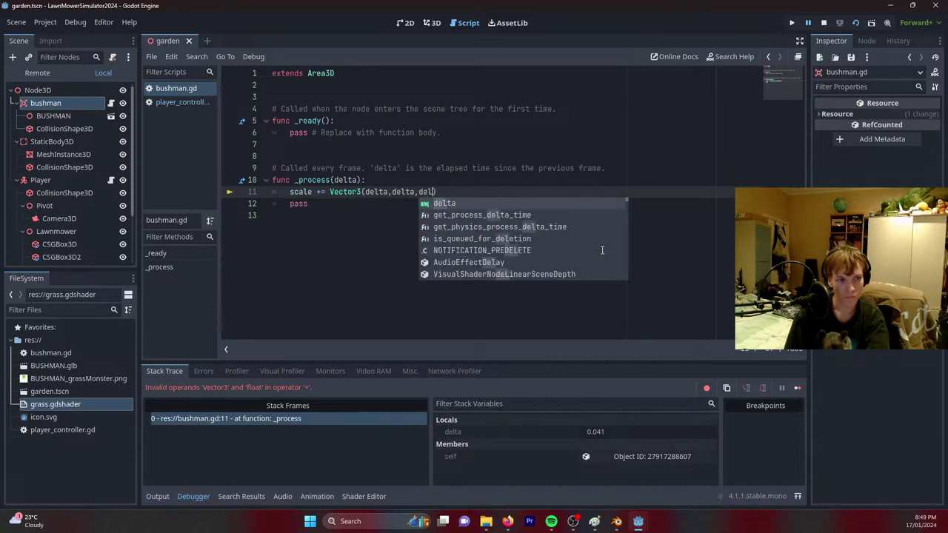
pyautogui.click(855, 23)
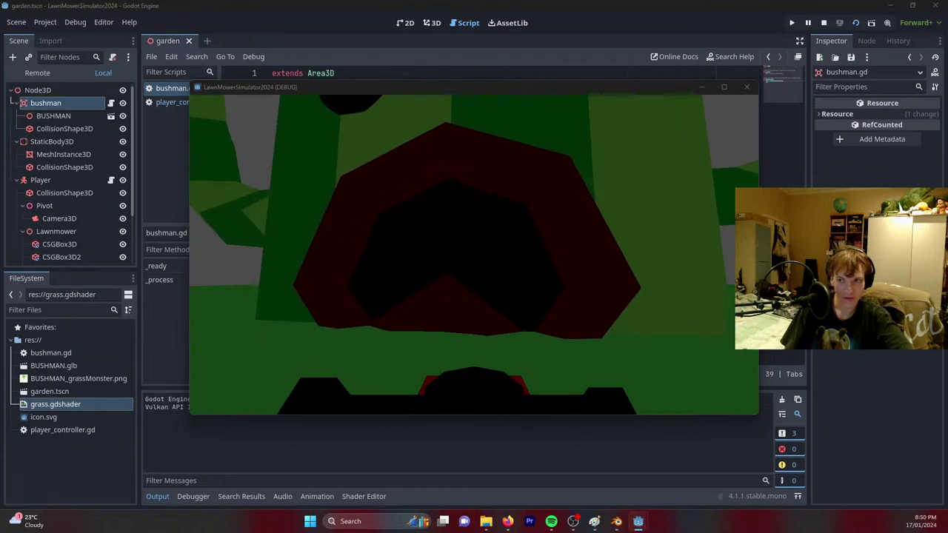
pyautogui.click(747, 87)
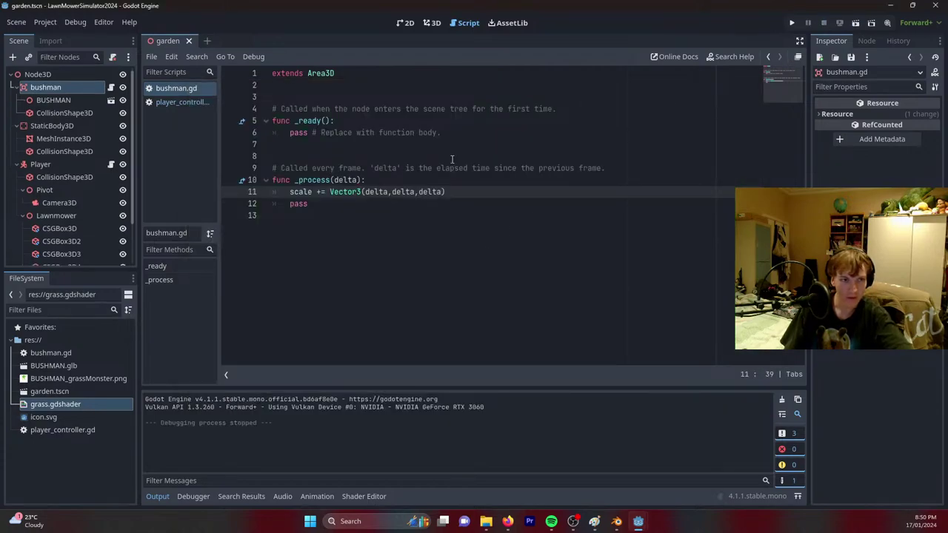
# Rewrite the line as 'scale += Vector3(1,1,1) *delta' and save the script.
pyautogui.click(432, 23)
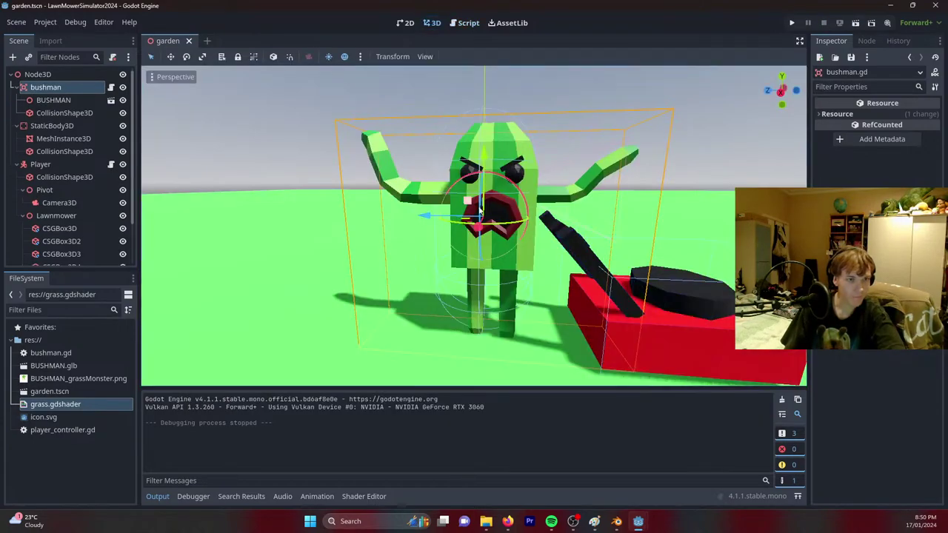
pyautogui.click(468, 23)
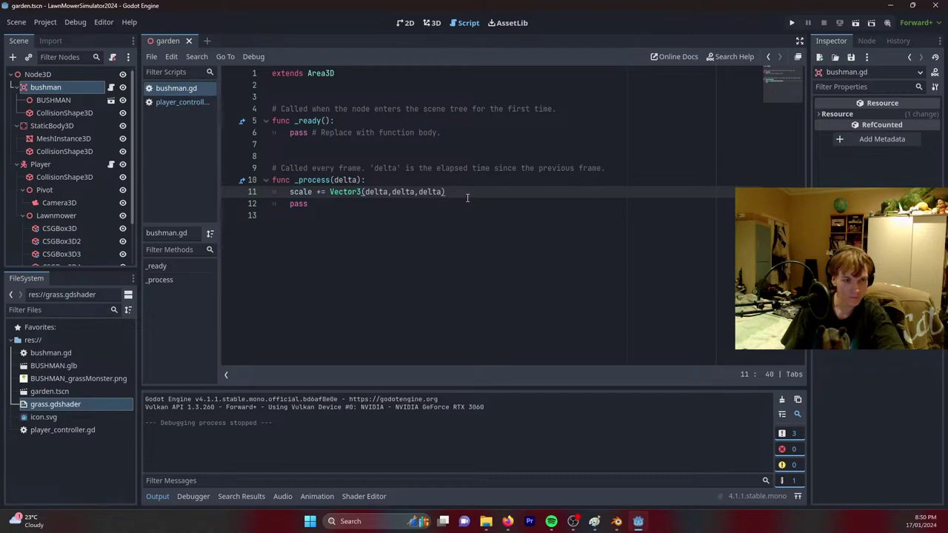
pyautogui.moveTo(442, 193); pyautogui.dragTo(368, 192)
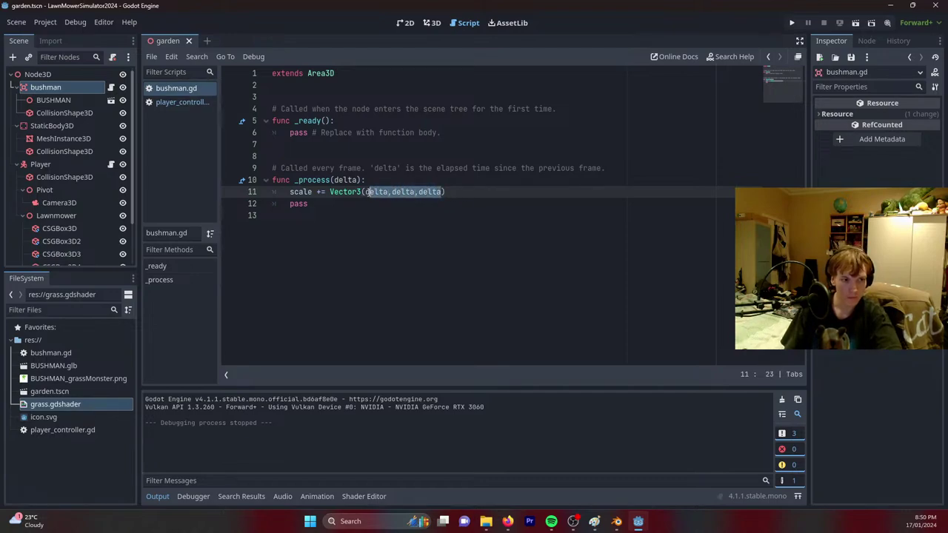
pyautogui.press('BackSpace')
pyautogui.press('BackSpace')
pyautogui.write('1,1,1')
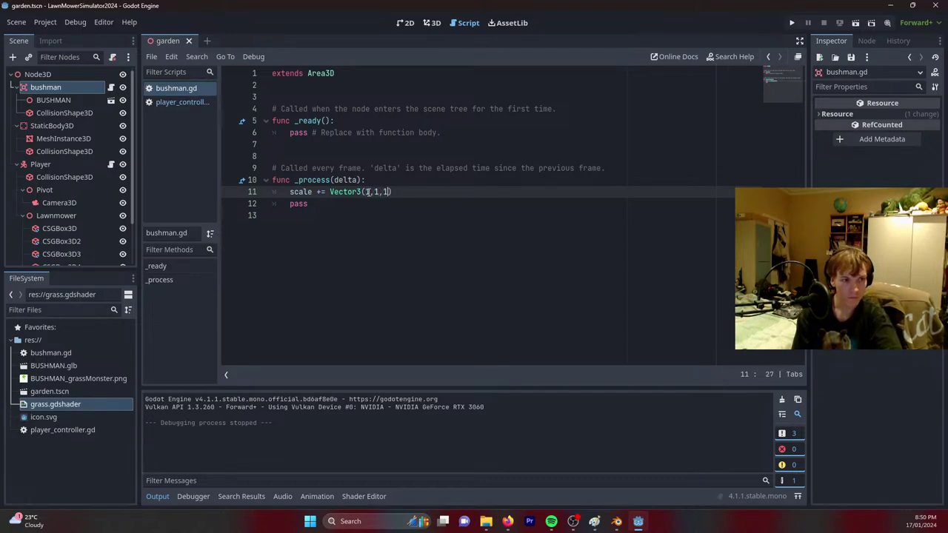
pyautogui.write(') *delt')
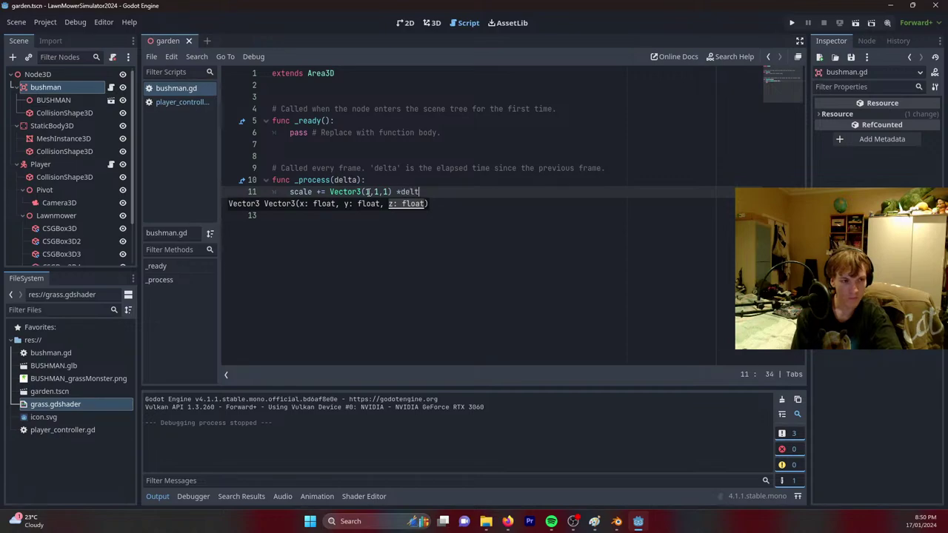
pyautogui.write('a')
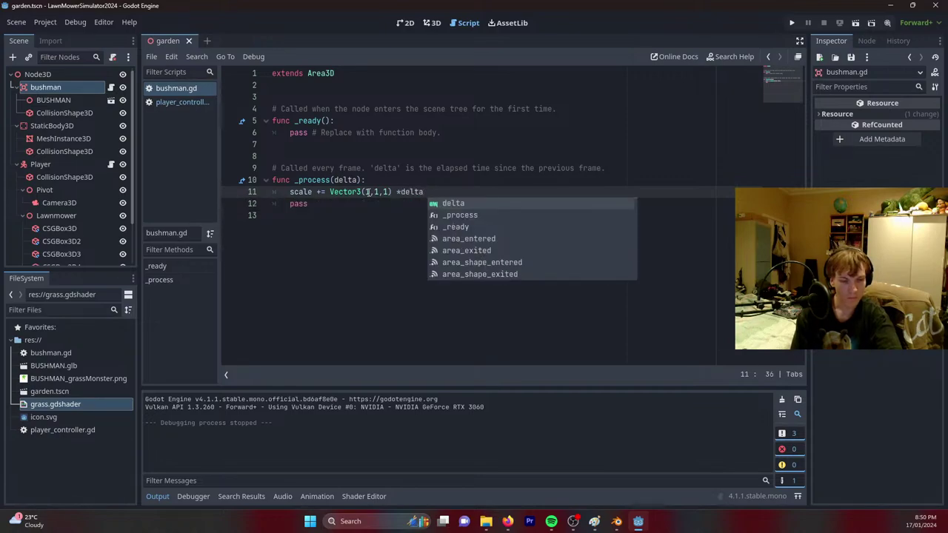
pyautogui.hotkey('ctrl', 's')
pyautogui.click(432, 22)
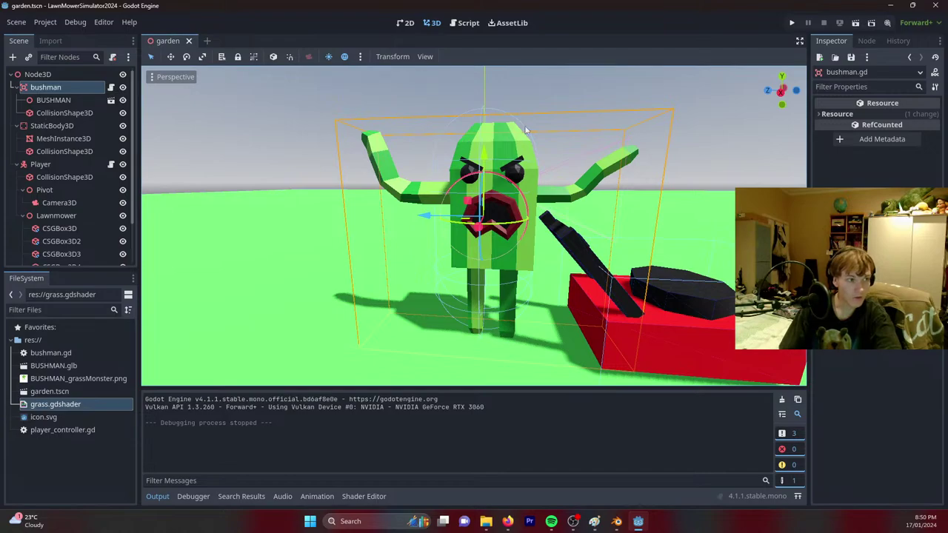
# Shrink the BUSHMAN model and fit the capsule collision shape's height and radius to it.
pyautogui.click(64, 105)
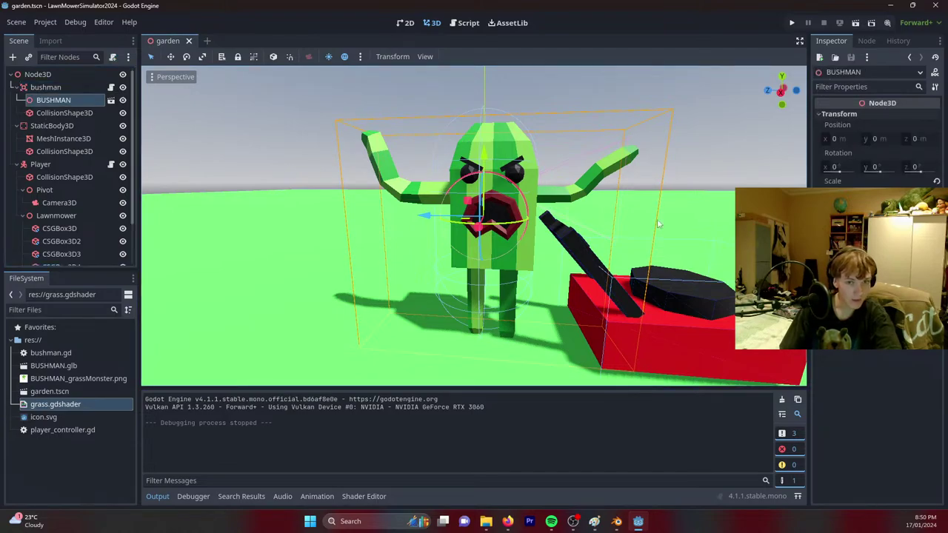
pyautogui.moveTo(852, 194); pyautogui.dragTo(772, 195)
pyautogui.click(67, 113)
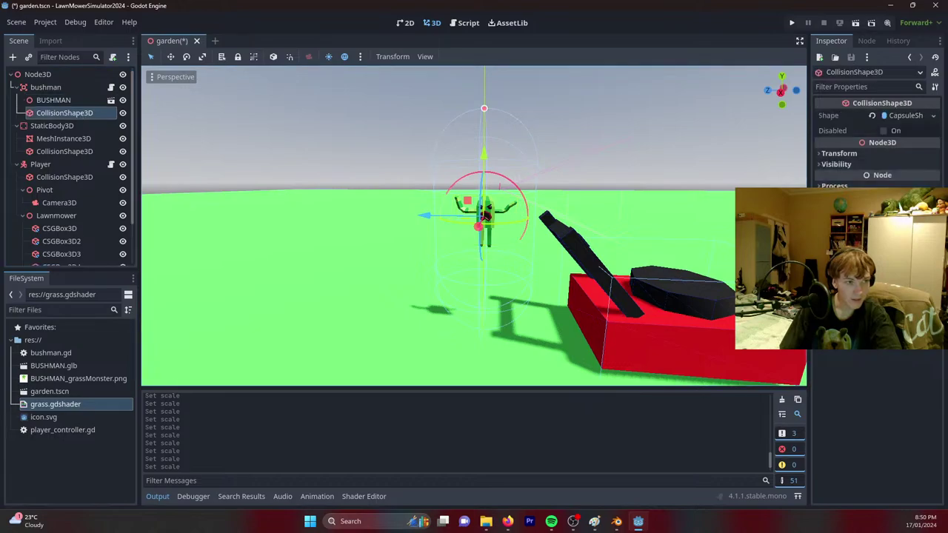
pyautogui.moveTo(484, 110); pyautogui.dragTo(481, 204)
pyautogui.scroll(5, 485, 205)
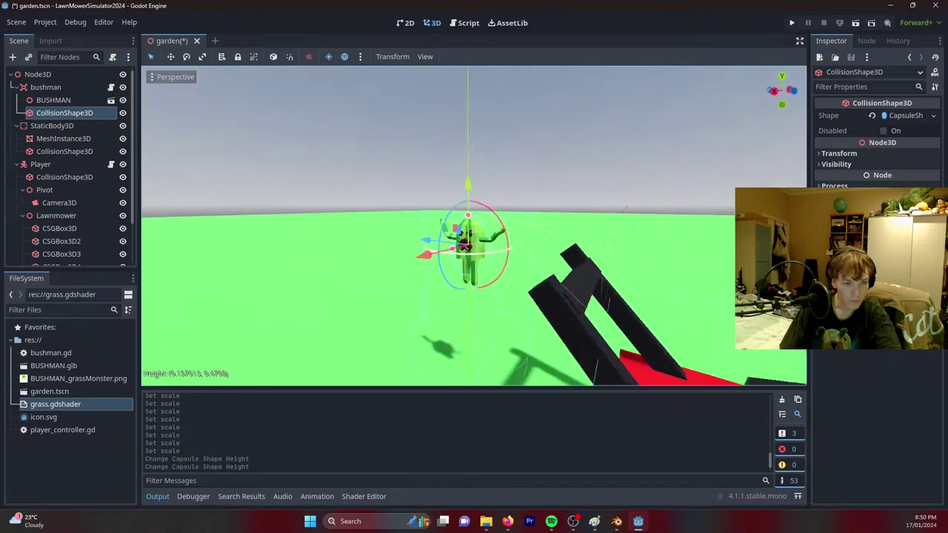
pyautogui.scroll(-5, 467, 231)
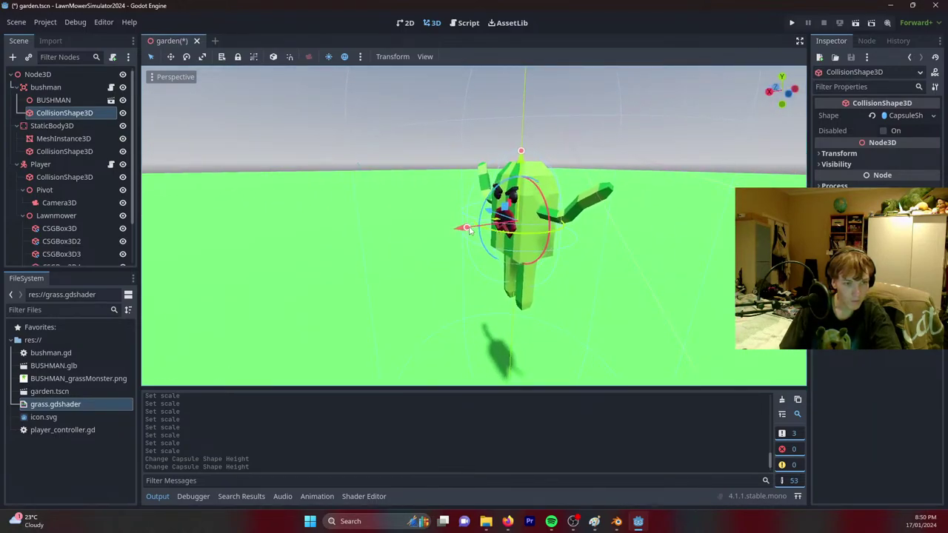
pyautogui.moveTo(468, 230); pyautogui.dragTo(491, 228)
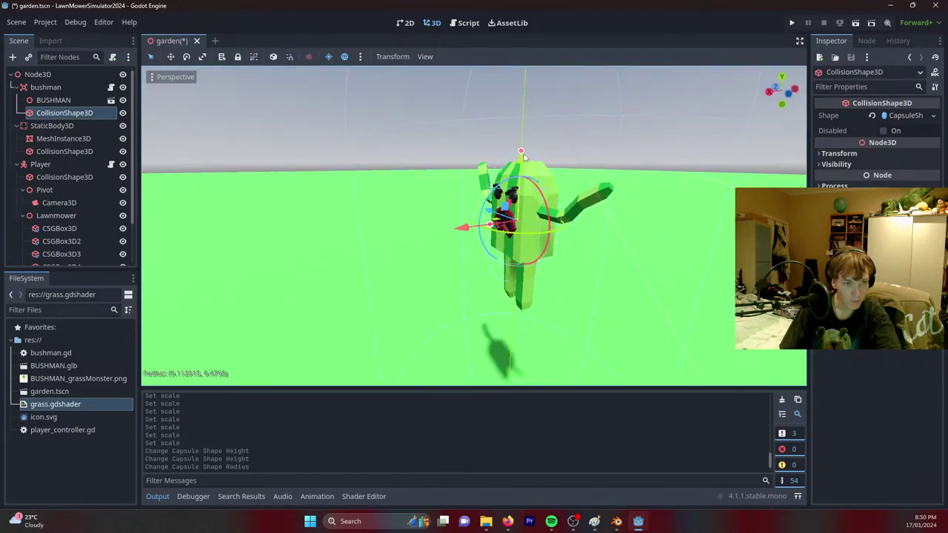
pyautogui.moveTo(521, 152)
pyautogui.mouseDown()
pyautogui.moveTo(525, 139)
pyautogui.moveTo(521, 158)
pyautogui.mouseUp()
pyautogui.click(52, 101)
# Lower the bushman node onto the grass beside the lawnmower.
pyautogui.click(45, 88)
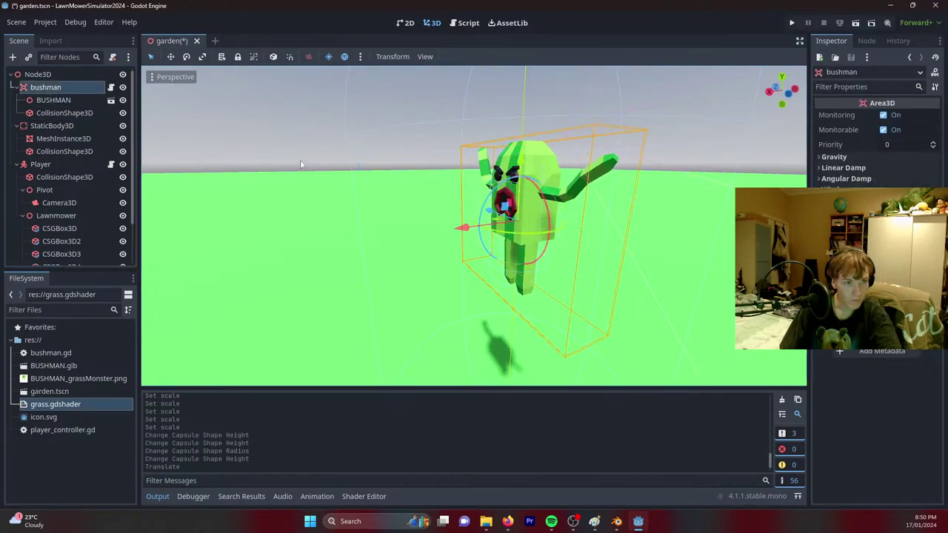
pyautogui.moveTo(445, 193); pyautogui.dragTo(418, 162, button='middle')
pyautogui.moveTo(533, 152); pyautogui.dragTo(533, 260)
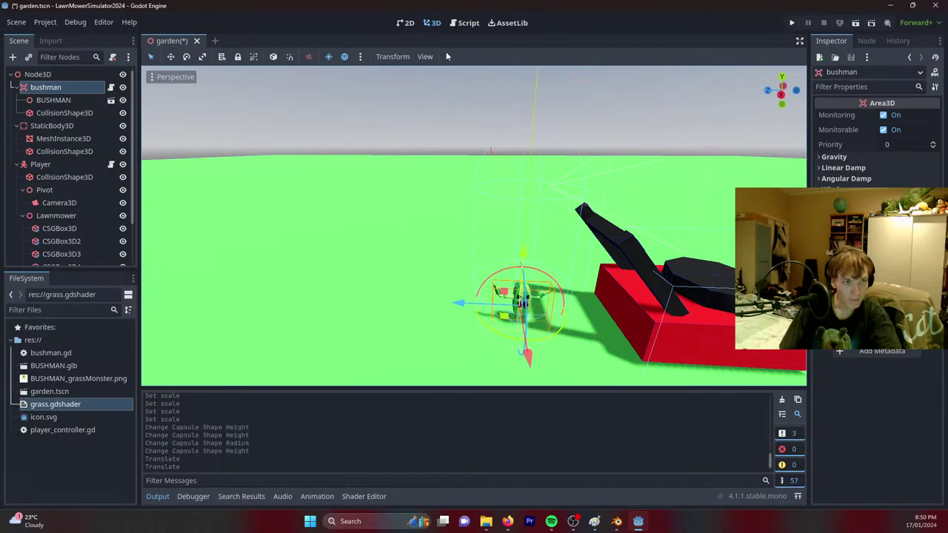
# Add 'position.y += delta/2' below the scale line in bushman.gd, save, and run the scene.
pyautogui.click(461, 24)
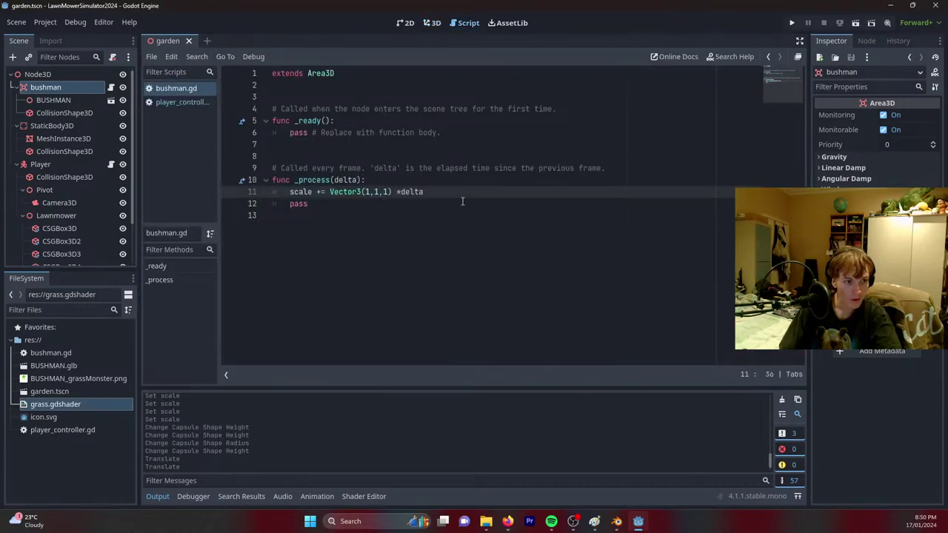
pyautogui.press('Return')
pyautogui.write('pos')
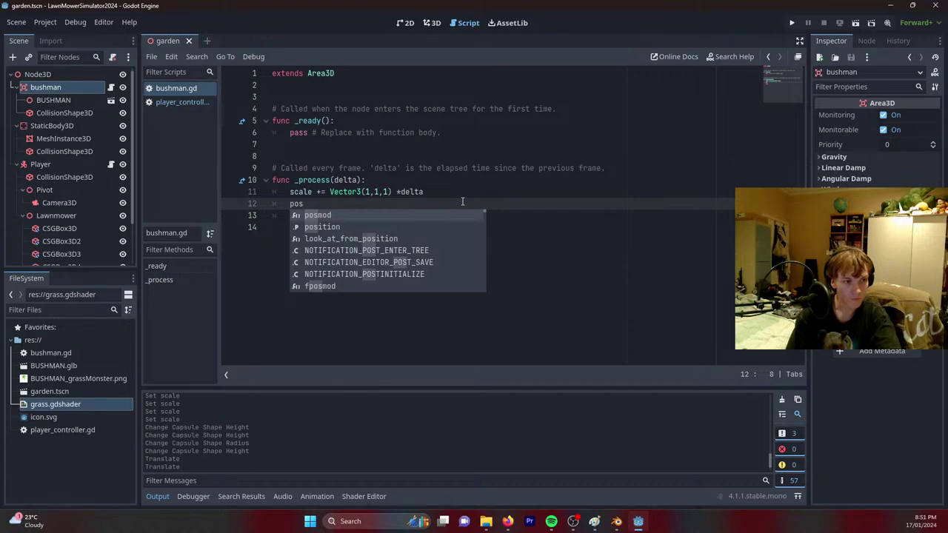
pyautogui.press('Down')
pyautogui.press('Return')
pyautogui.write('.')
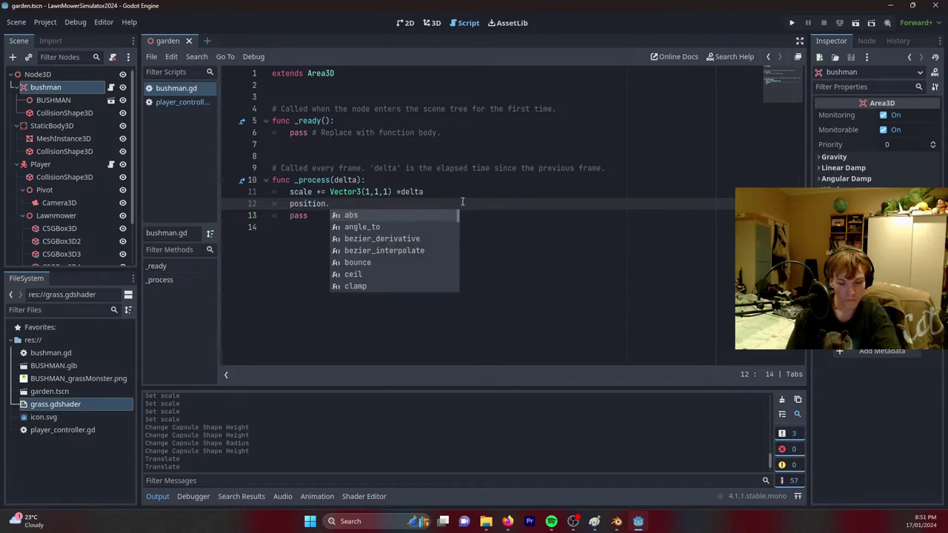
pyautogui.write('y +')
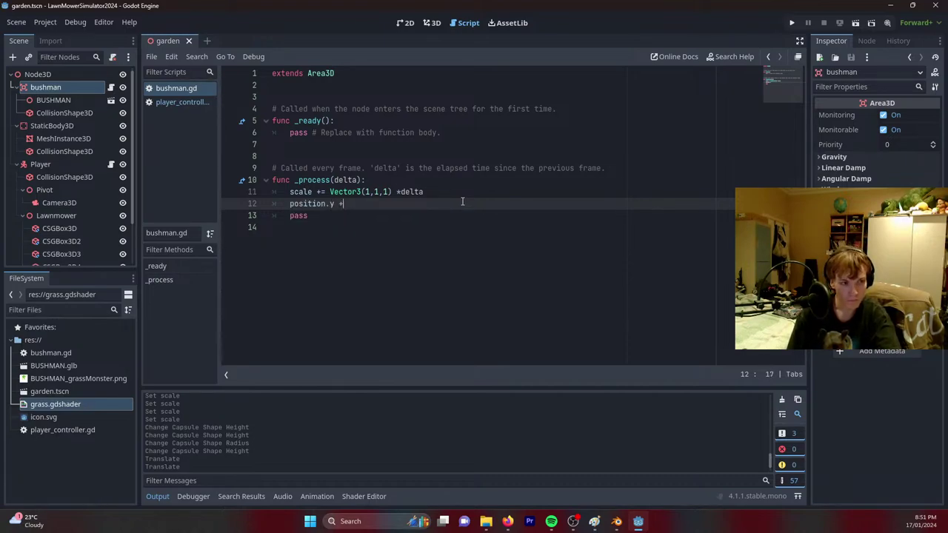
pyautogui.write('= delta/2')
pyautogui.hotkey('ctrl', 's')
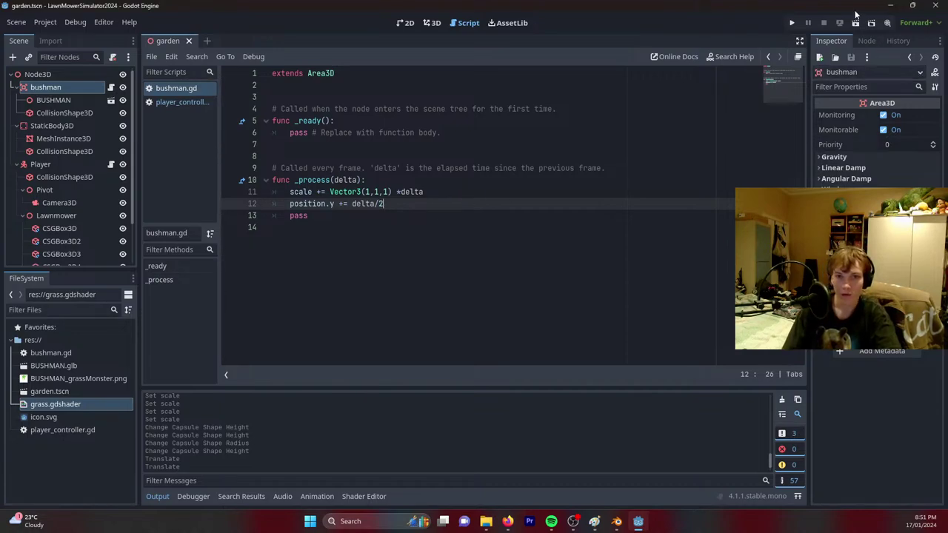
pyautogui.click(857, 23)
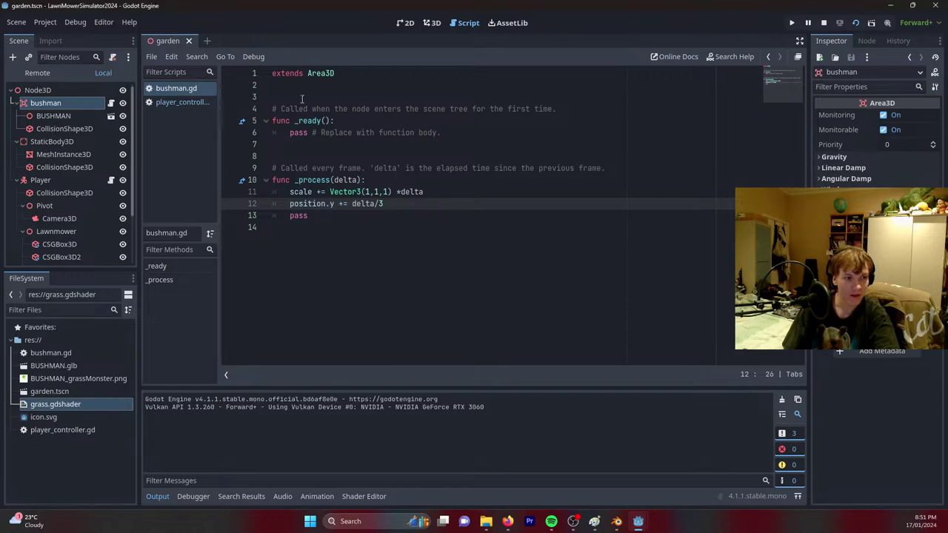
# Add the bushman node to the 'grass' group, save the scene, and rerun the game.
pyautogui.click(429, 23)
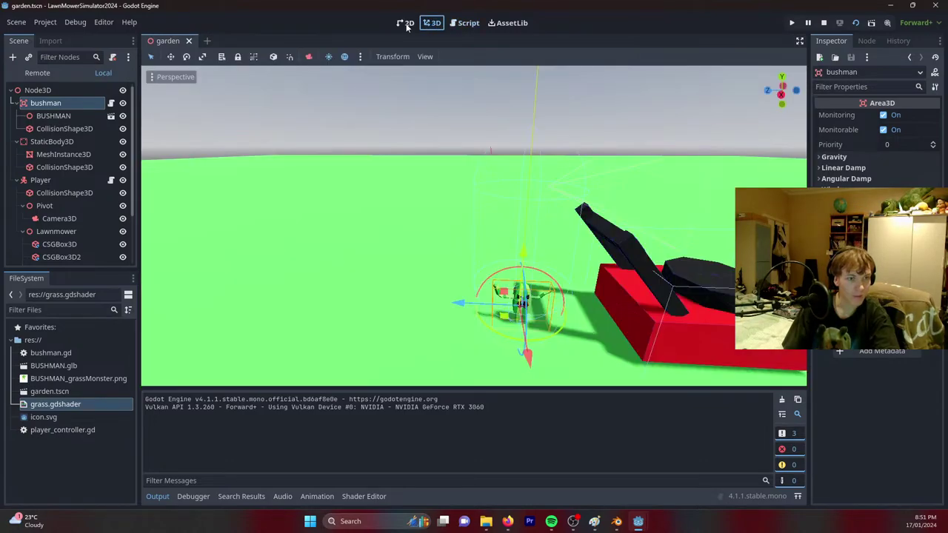
pyautogui.click(866, 41)
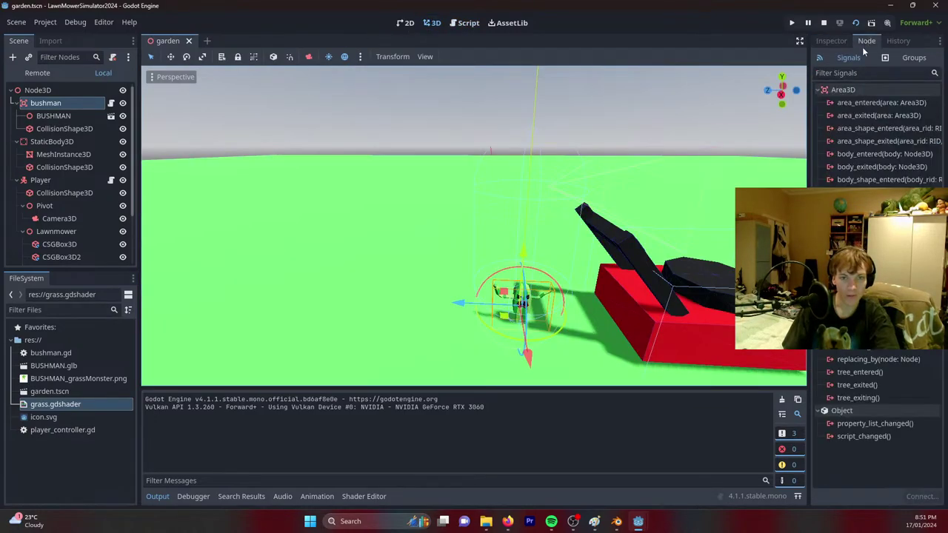
pyautogui.click(914, 57)
pyautogui.click(859, 88)
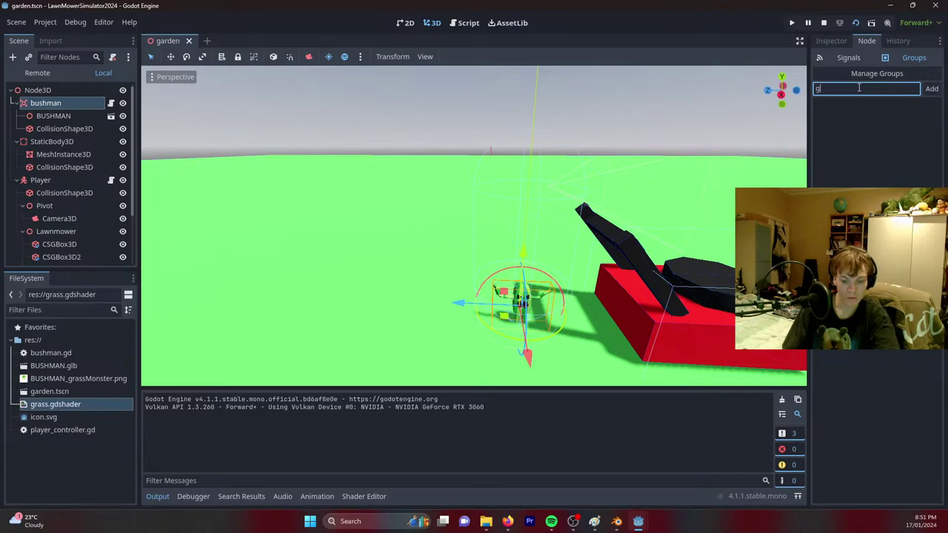
pyautogui.write('grass')
pyautogui.press('Return')
pyautogui.hotkey('ctrl', 's')
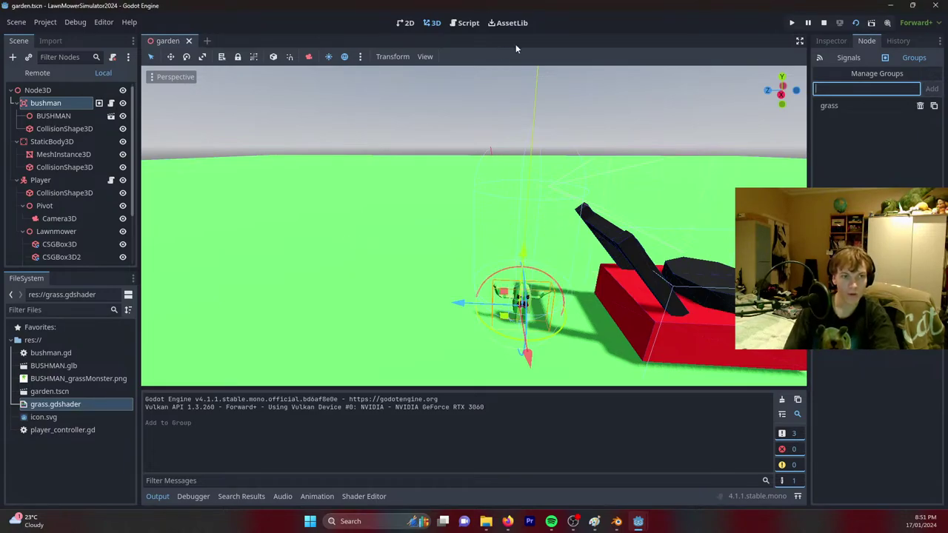
pyautogui.click(855, 24)
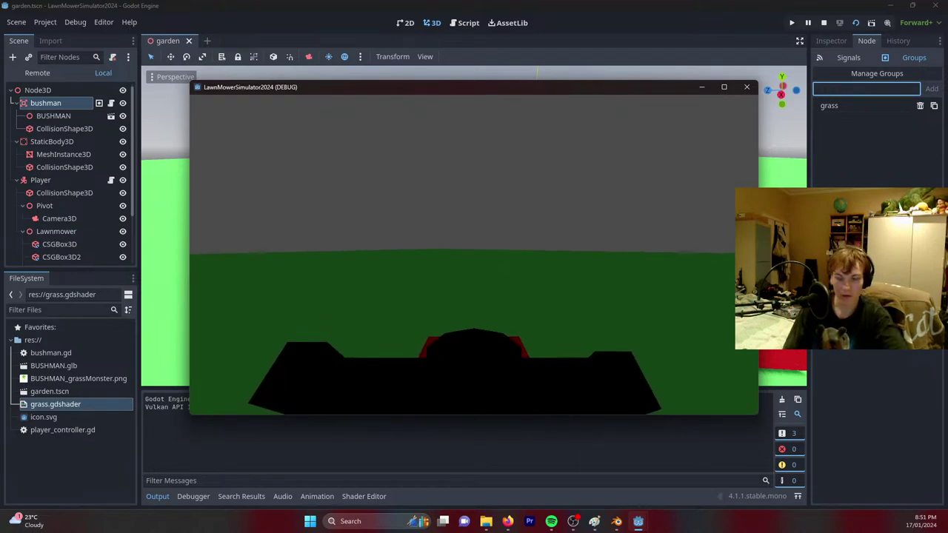
# Stop the game and duplicate the bushman, moving a copy left across the grass.
pyautogui.press('Escape')
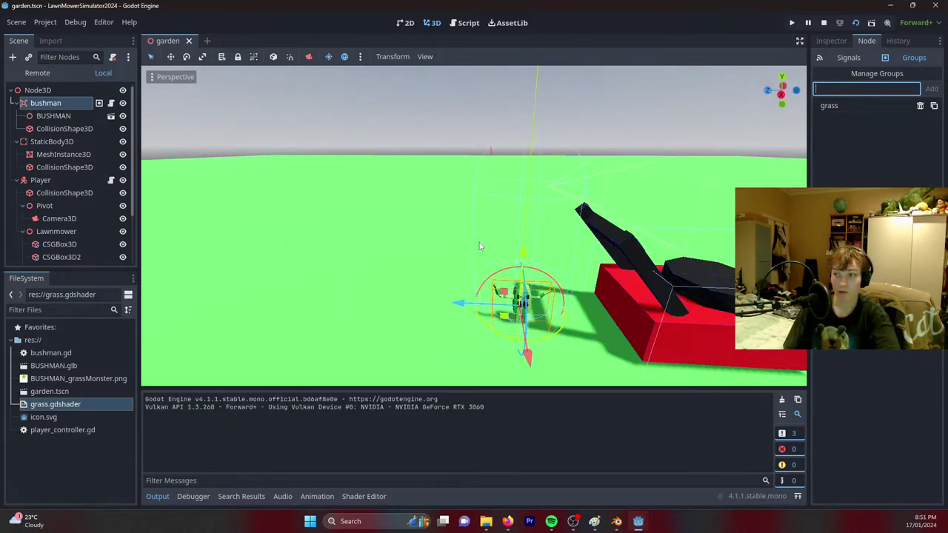
pyautogui.scroll(-8, 496, 234)
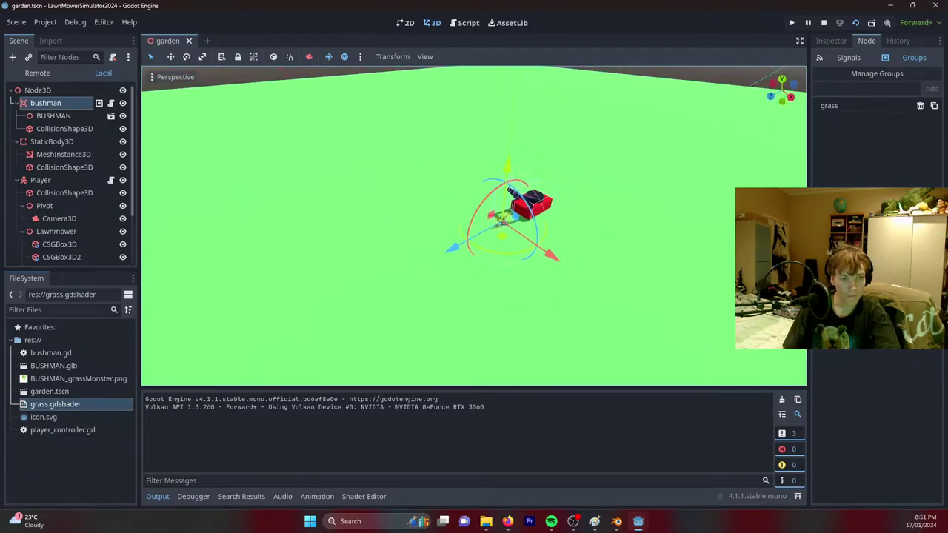
pyautogui.hotkey('ctrl', 'd')
pyautogui.moveTo(499, 232); pyautogui.dragTo(230, 191)
pyautogui.hotkey('ctrl', 'd')
pyautogui.hotkey('ctrl', 'd')
pyautogui.hotkey('ctrl', 'd')
pyautogui.hotkey('ctrl', 'd')
pyautogui.hotkey('ctrl', 'd')
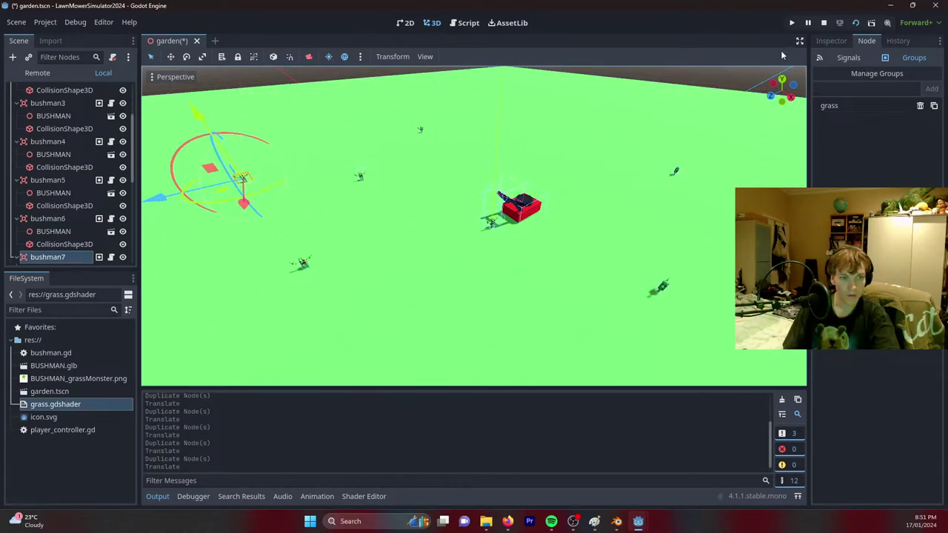
# Run the scene, drive the mower among the bushmen with W, then stop with F8.
pyautogui.click(856, 23)
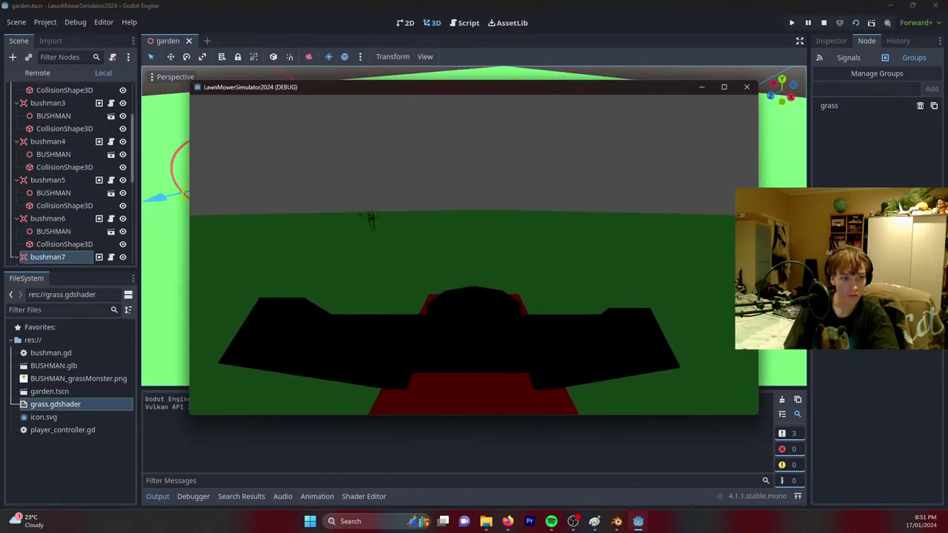
pyautogui.press('w')
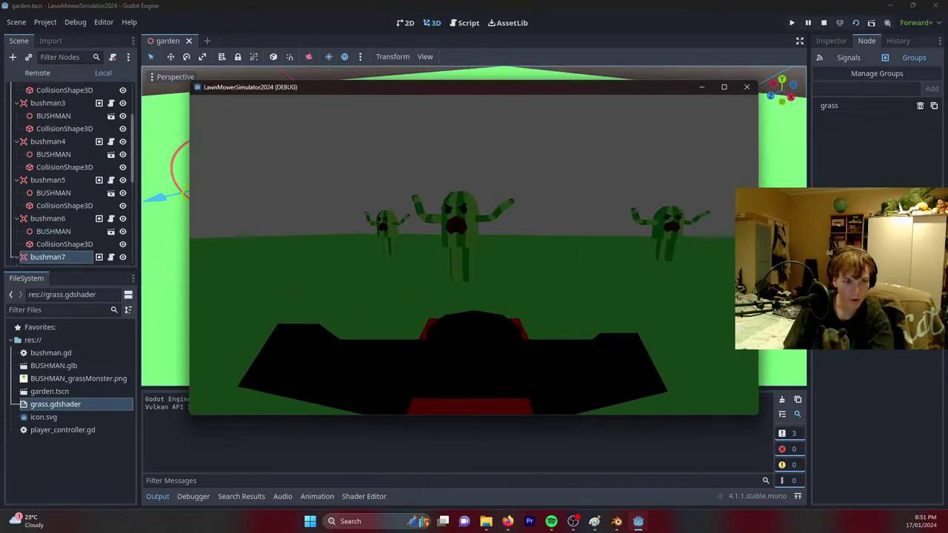
pyautogui.press('w')
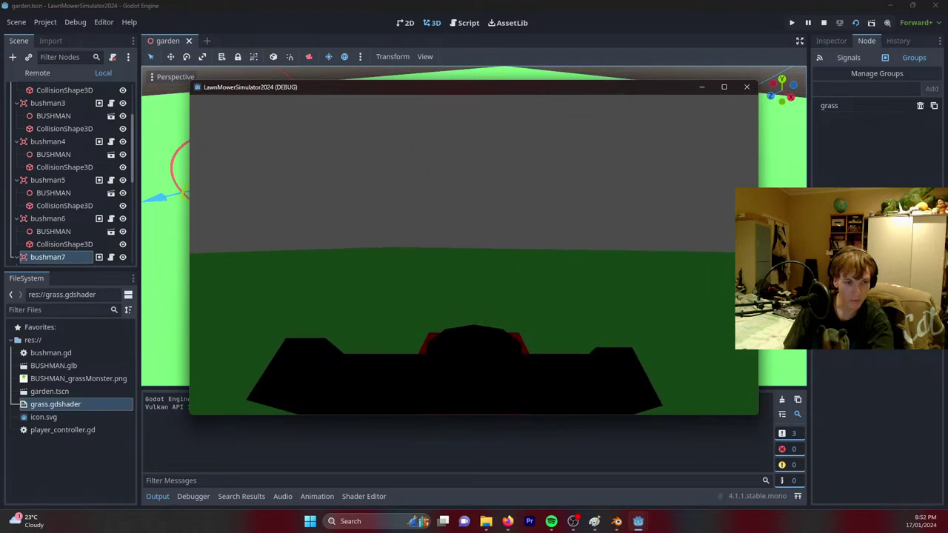
pyautogui.press('w')
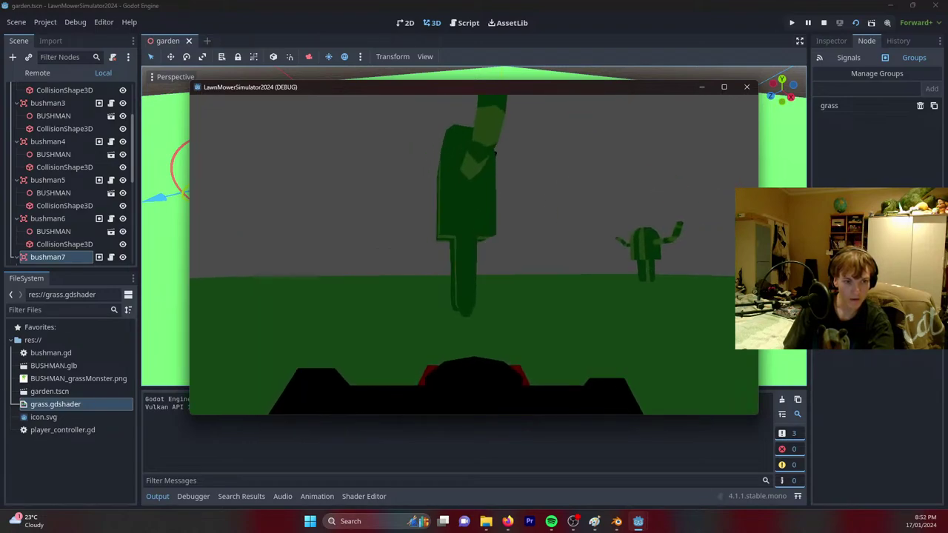
pyautogui.press('w')
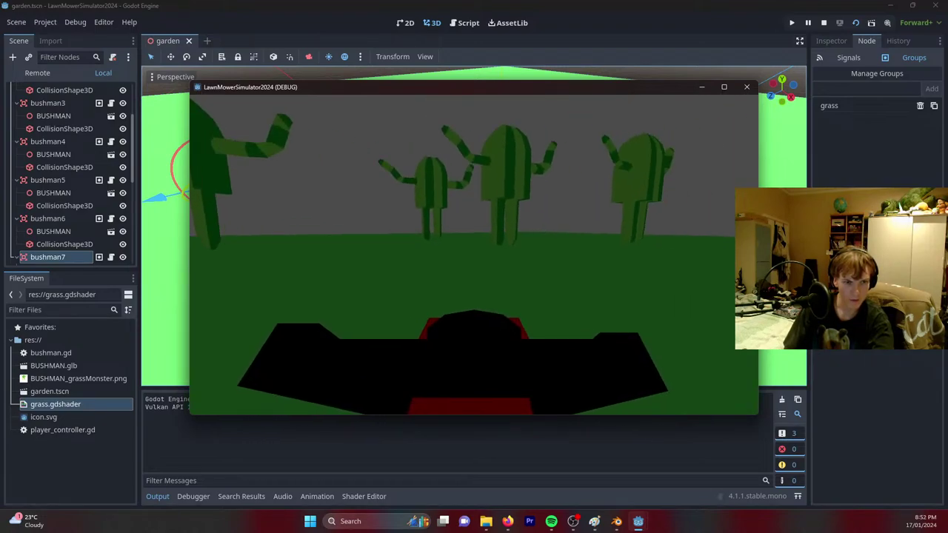
pyautogui.press('w')
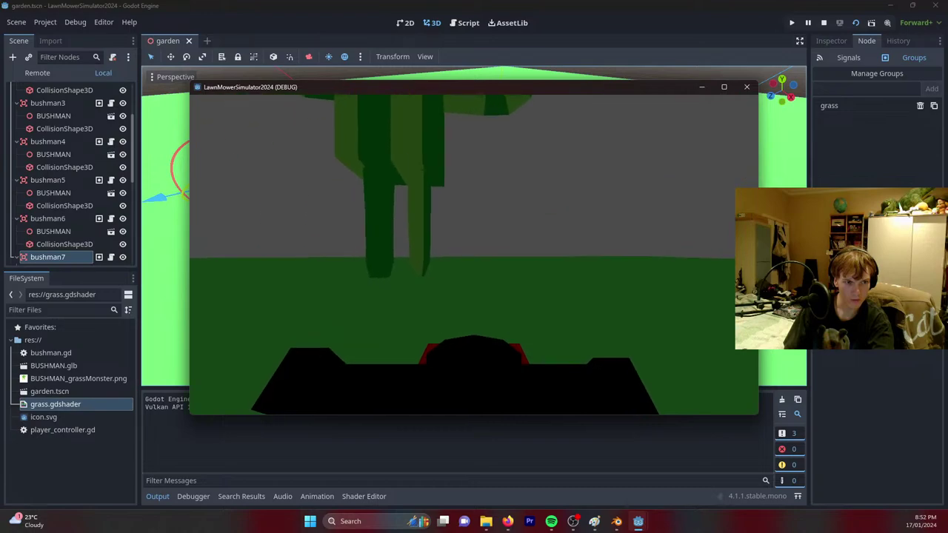
pyautogui.press('w')
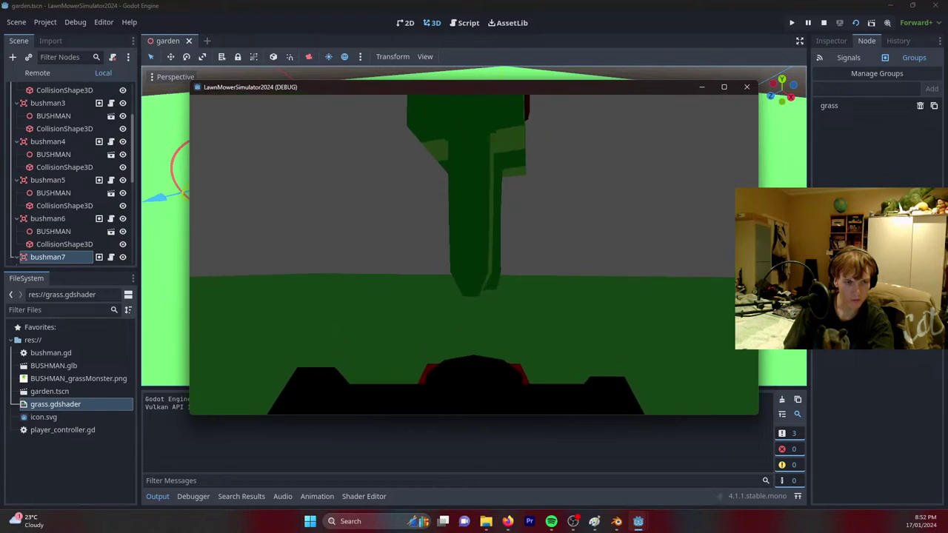
pyautogui.press('w')
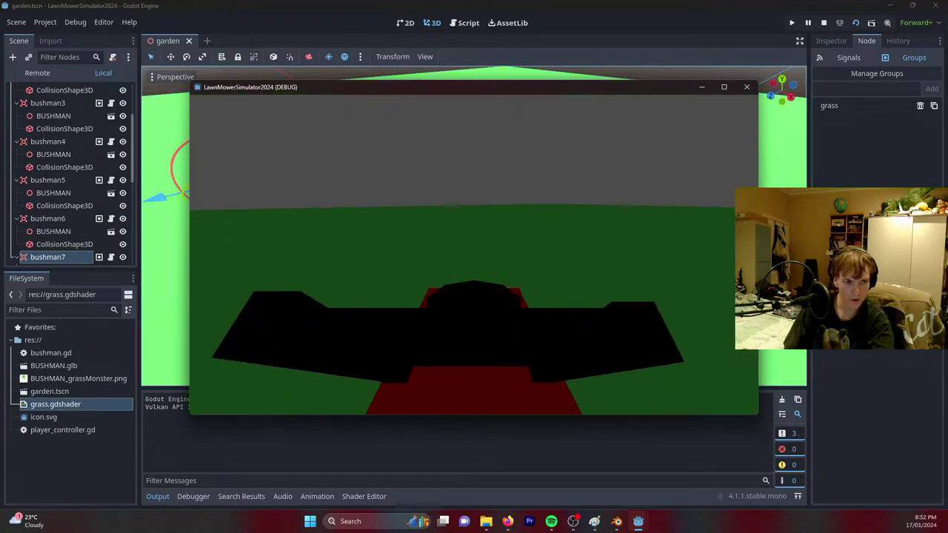
pyautogui.press('w')
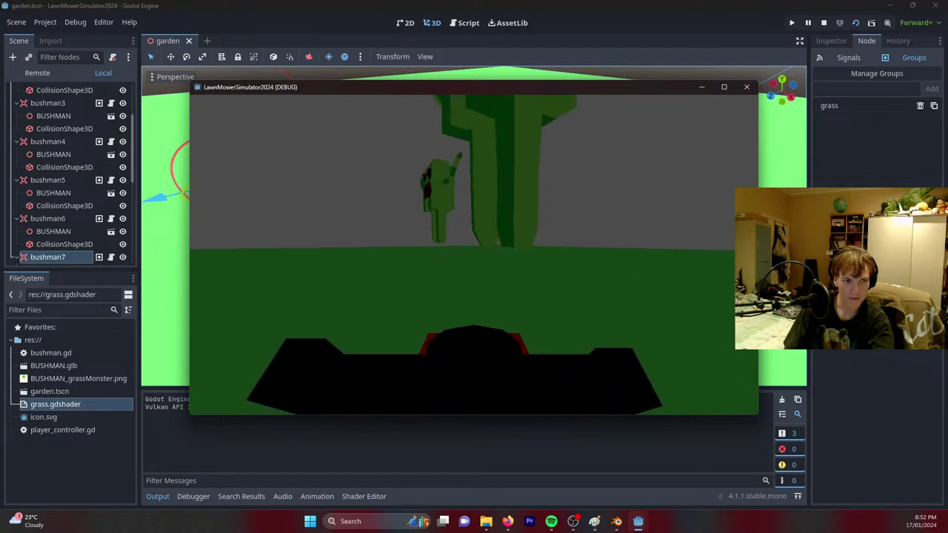
pyautogui.press('w')
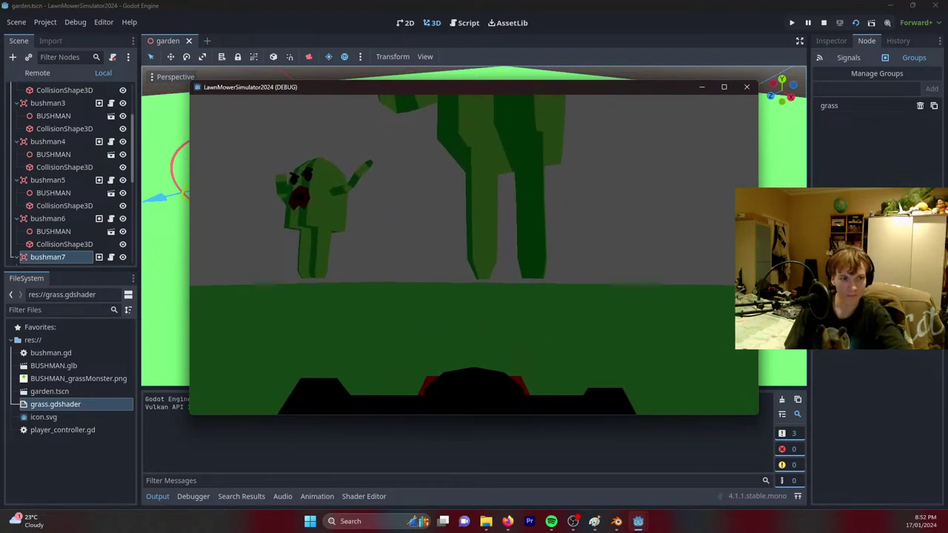
pyautogui.press('F8')
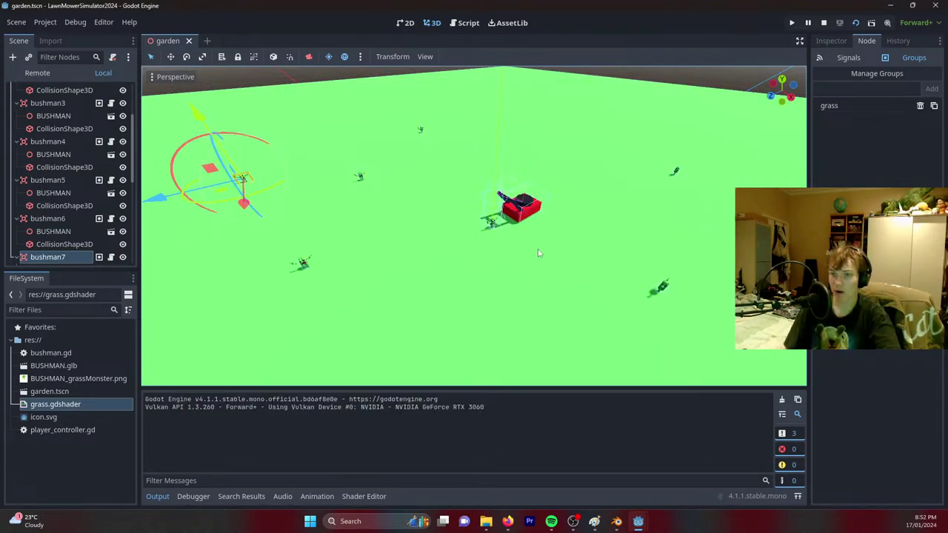
# Collapse and select bushman2 through bushman7, then delete all six nodes.
pyautogui.moveTo(525, 205); pyautogui.dragTo(415, 160, button='middle')
pyautogui.scroll(4, 483, 140)
pyautogui.scroll(-5, 483, 141)
pyautogui.scroll(3, 37, 171)
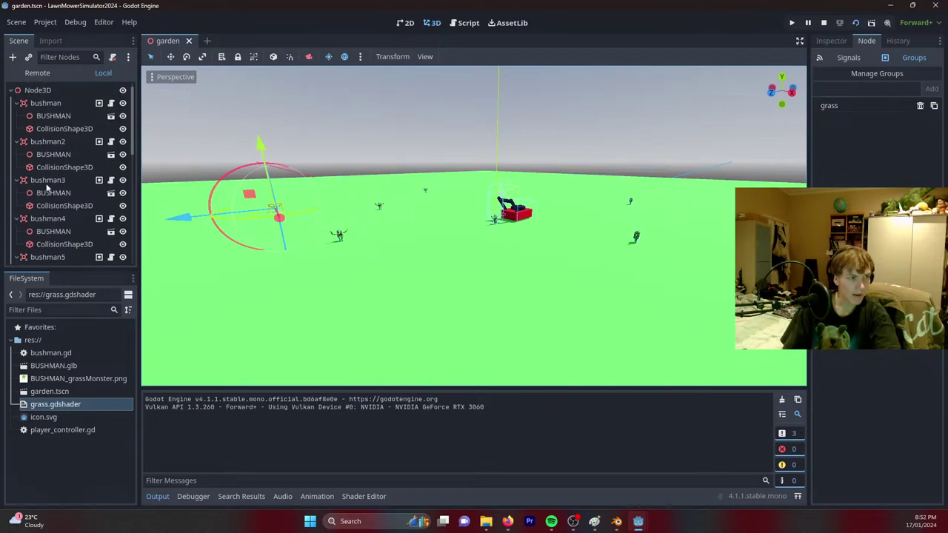
pyautogui.click(17, 142)
pyautogui.click(17, 155)
pyautogui.click(17, 166)
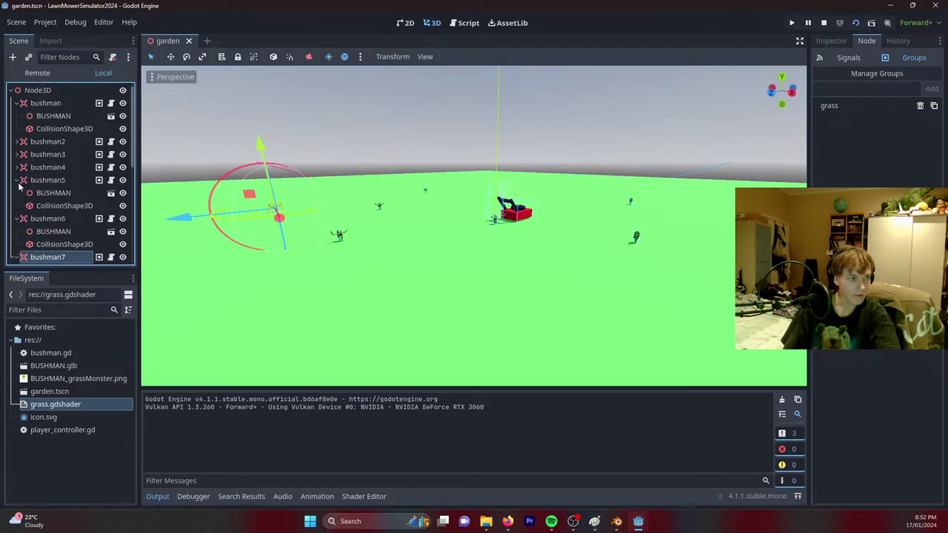
pyautogui.click(17, 180)
pyautogui.click(22, 194)
pyautogui.click(17, 193)
pyautogui.click(17, 206)
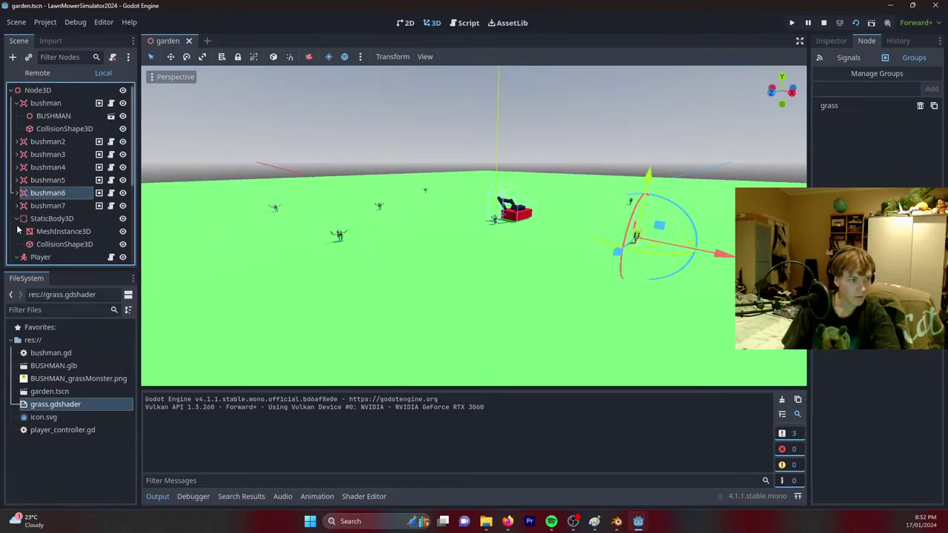
pyautogui.click(41, 206)
pyautogui.keyDown('shift'); pyautogui.click(44, 143); pyautogui.keyUp('shift')
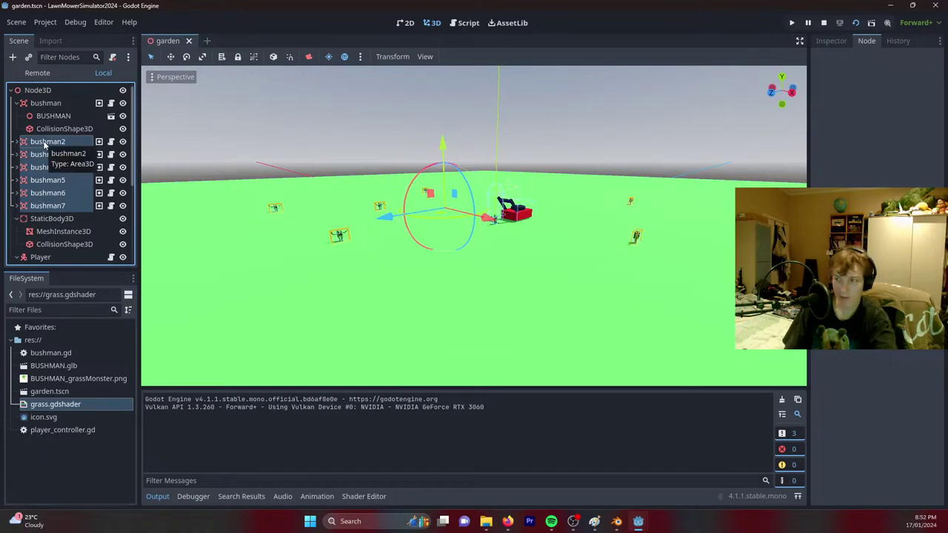
pyautogui.press('Delete')
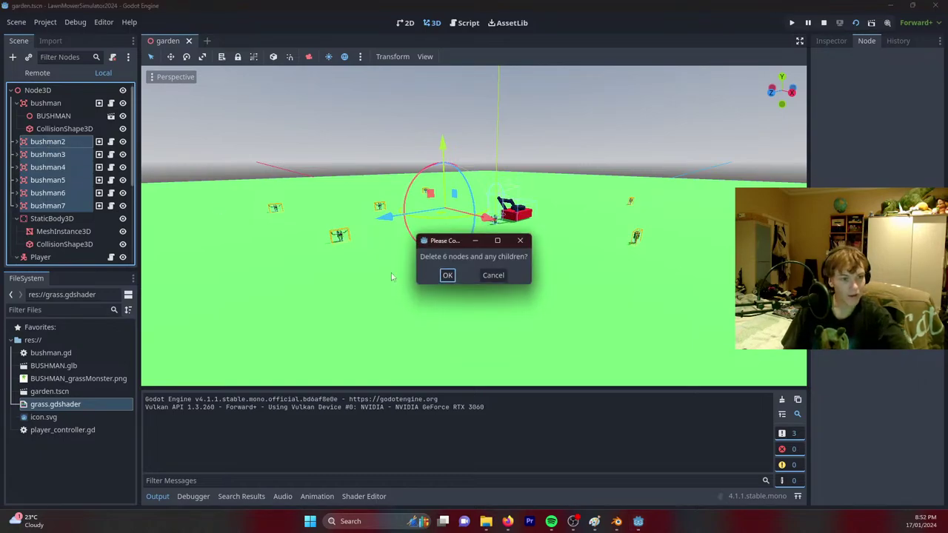
pyautogui.click(447, 277)
# Attach a new garden_controller.gd script to the root Node3D.
pyautogui.rightClick(33, 92)
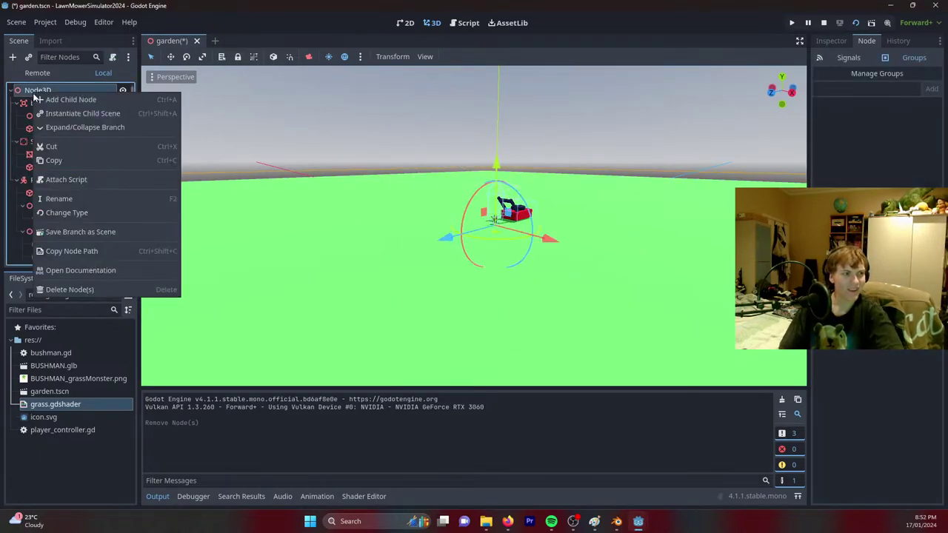
pyautogui.click(66, 180)
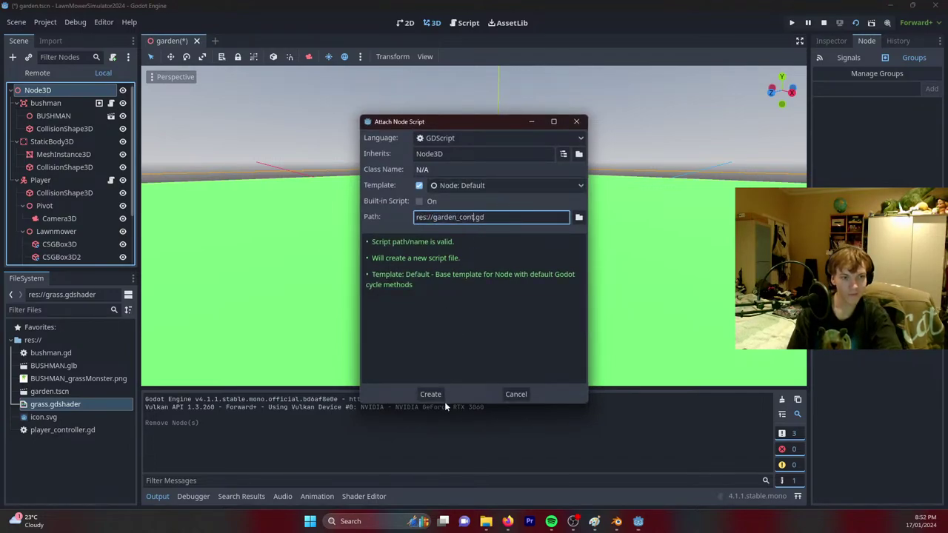
pyautogui.write('_controller')
pyautogui.press('Return')
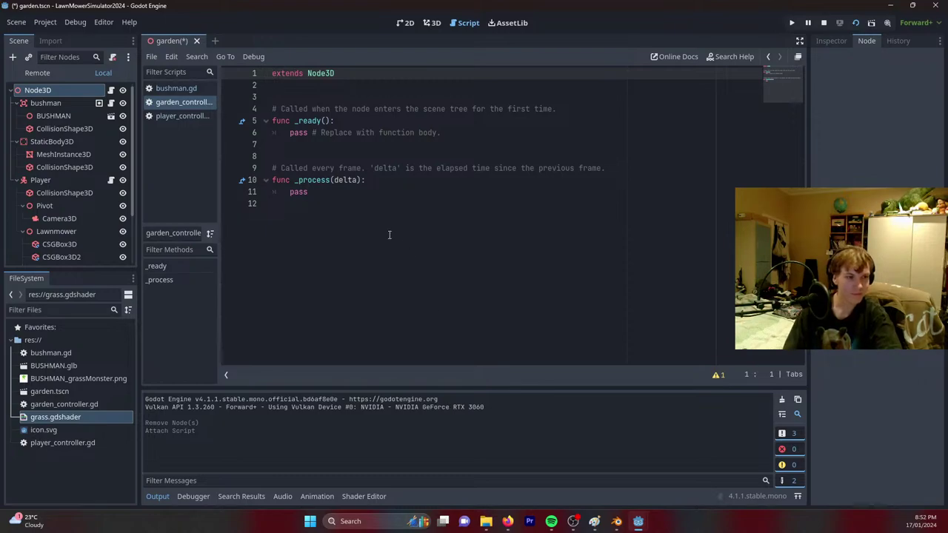
# Add 'await get_tree().create_timer(randf_range(2,4)).timeout' inside the function, with blank lines around it.
pyautogui.click(410, 183)
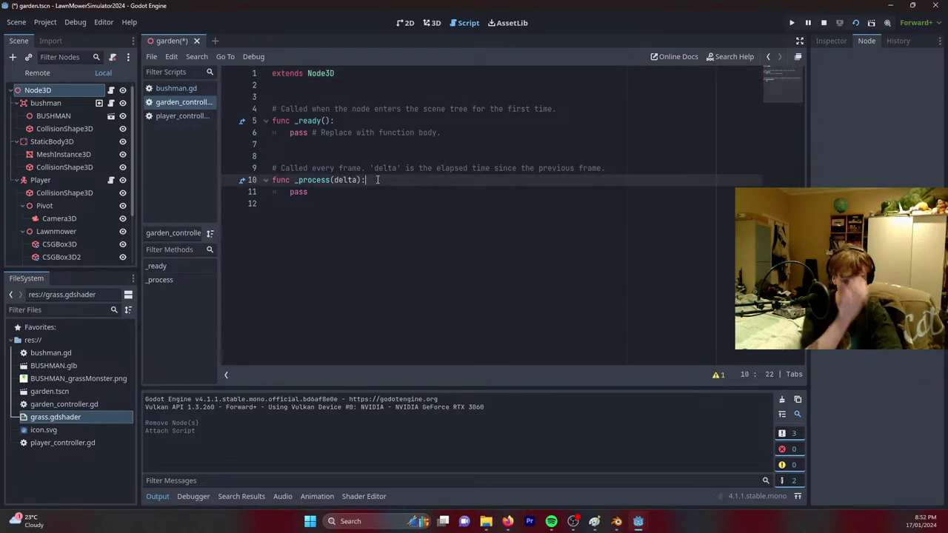
pyautogui.press('Return')
pyautogui.write('awa')
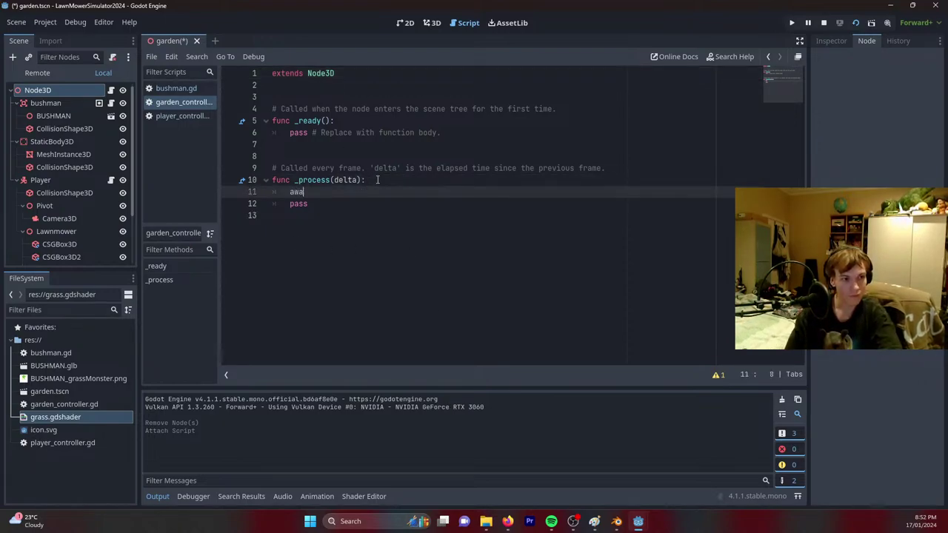
pyautogui.write('it ')
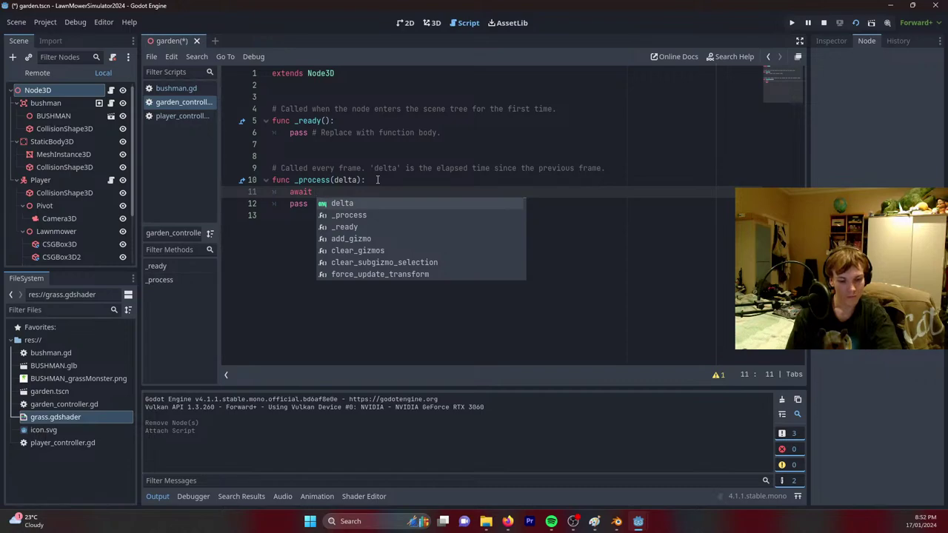
pyautogui.write('get_')
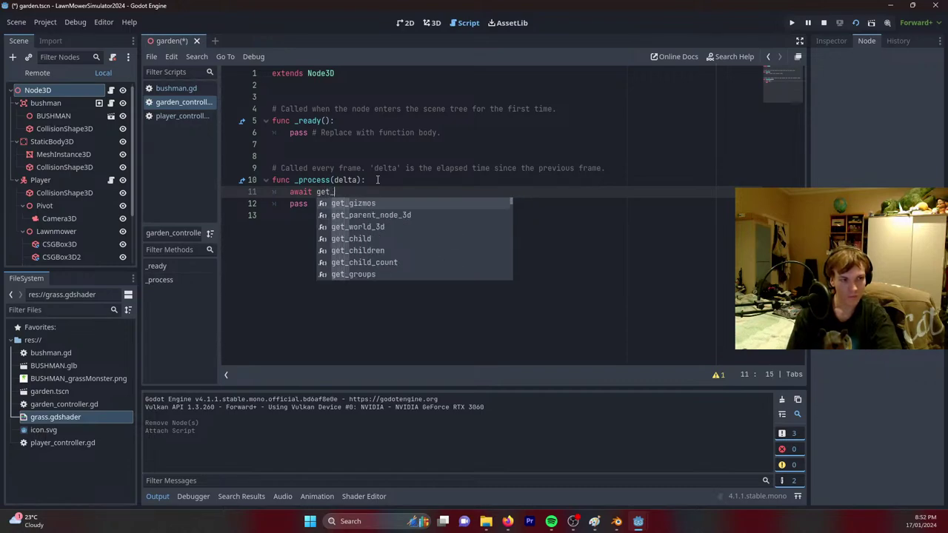
pyautogui.write('tre')
pyautogui.press('Return')
pyautogui.write('.')
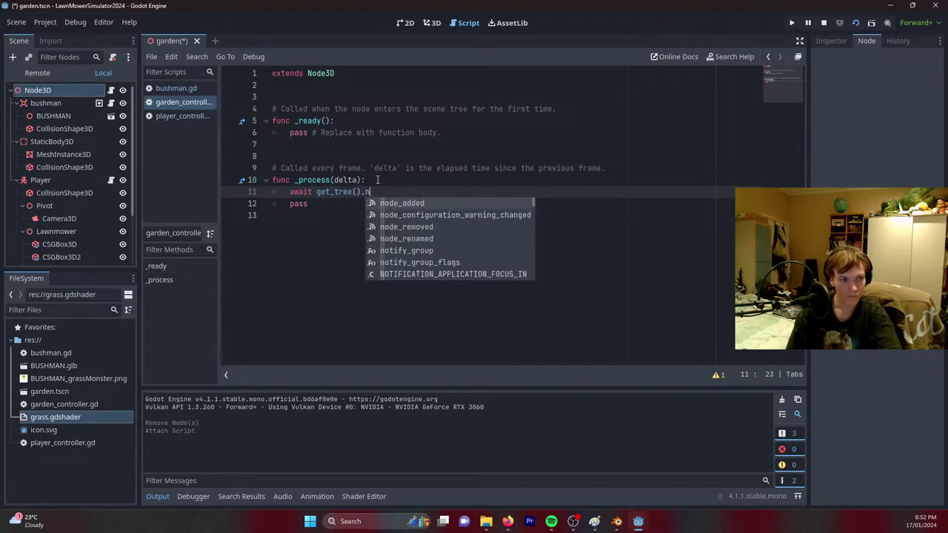
pyautogui.write('timer')
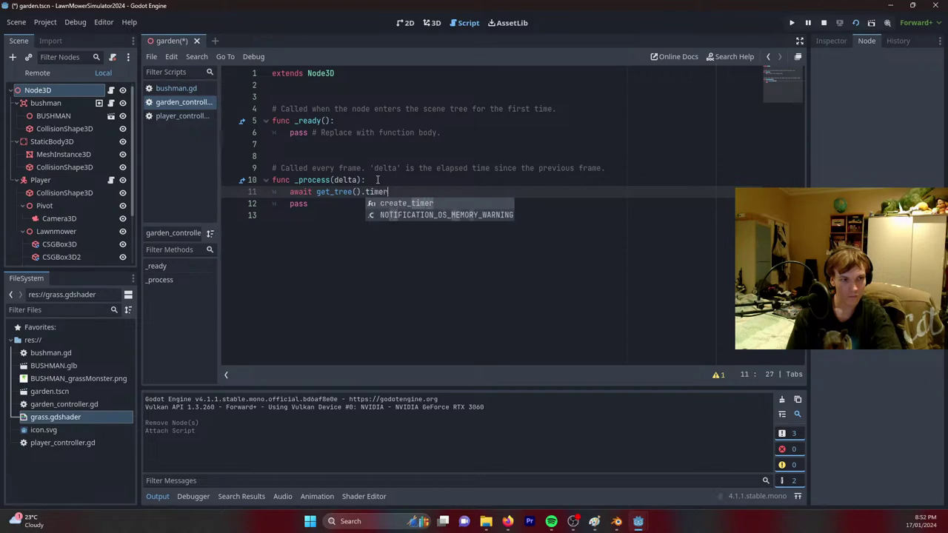
pyautogui.press('Return')
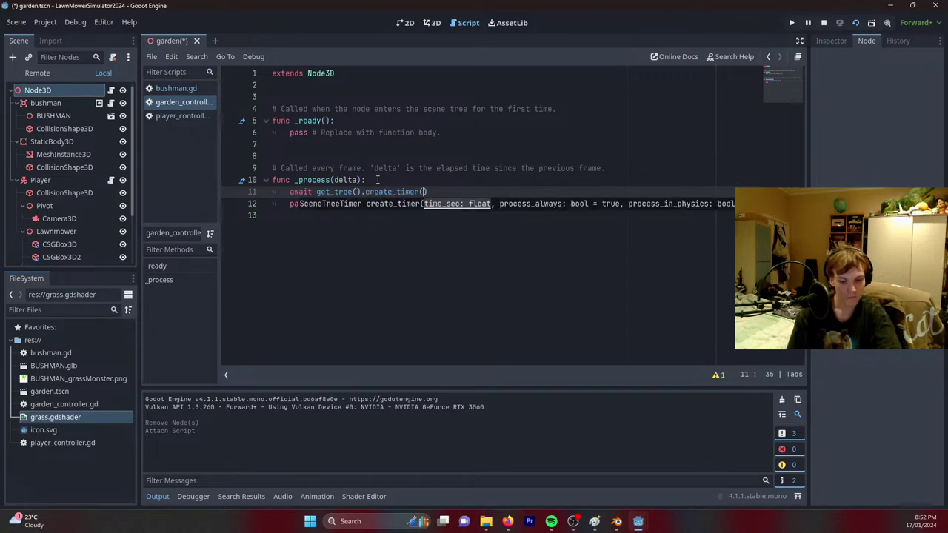
pyautogui.write('rand')
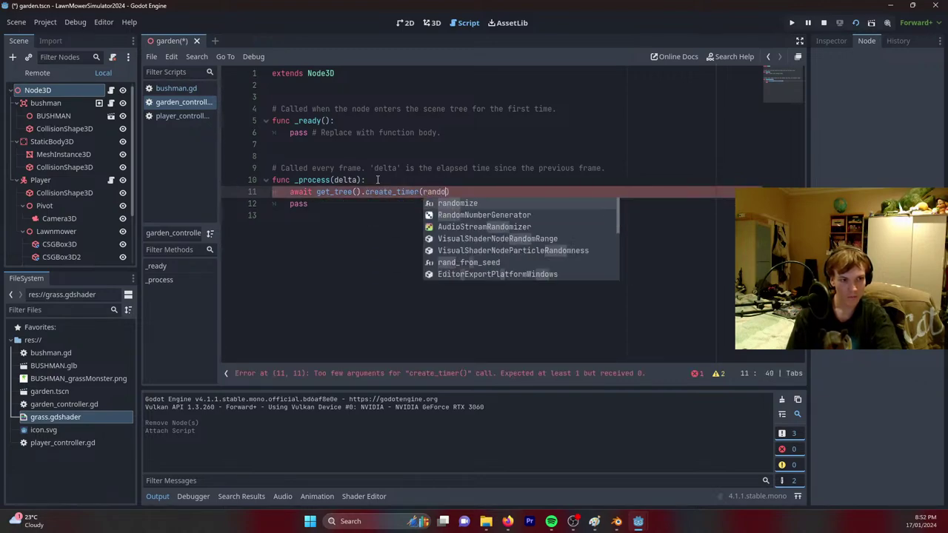
pyautogui.write('f')
pyautogui.press('Down')
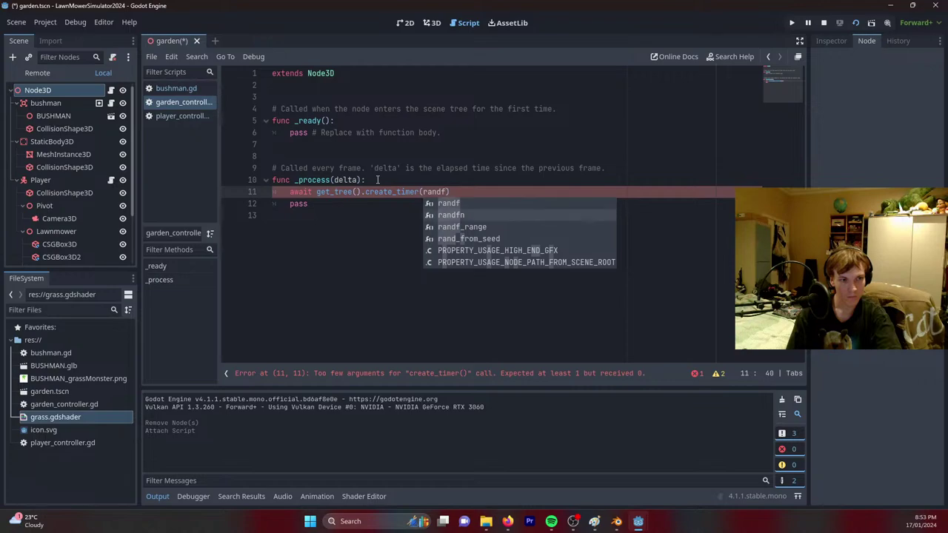
pyautogui.press('Down')
pyautogui.press('Return')
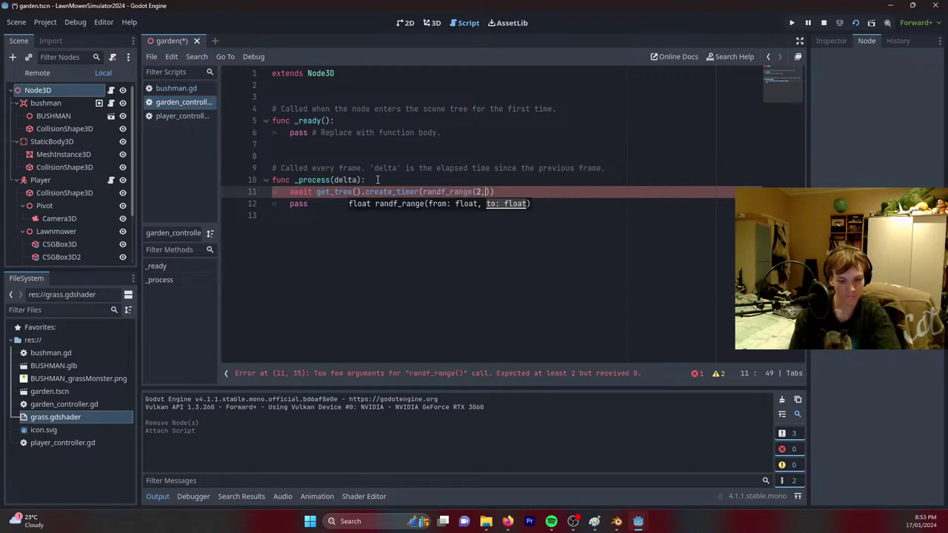
pyautogui.write('2,4)')
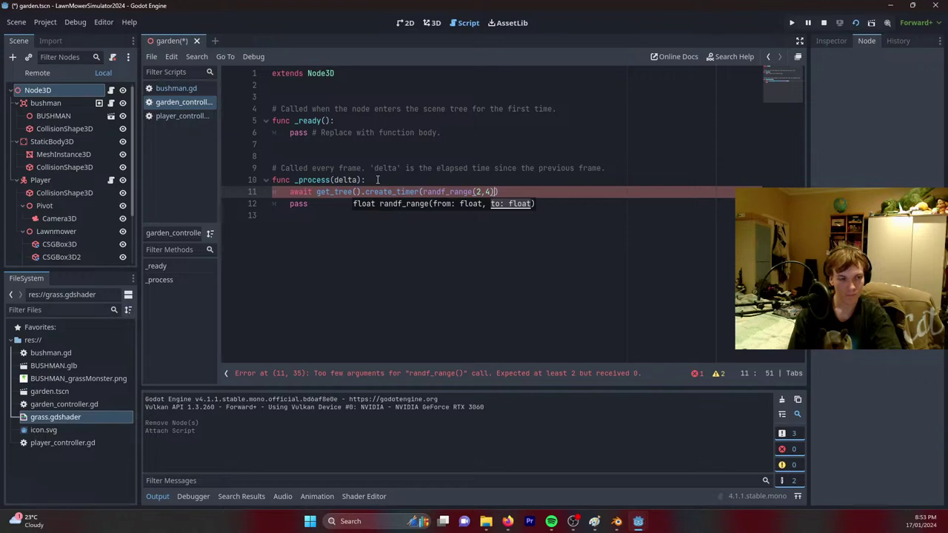
pyautogui.write(')')
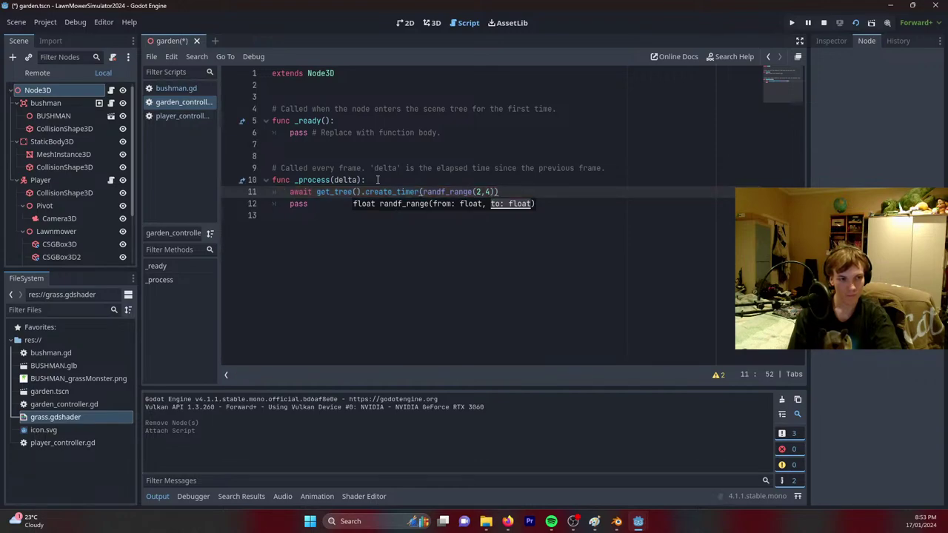
pyautogui.write('.tim')
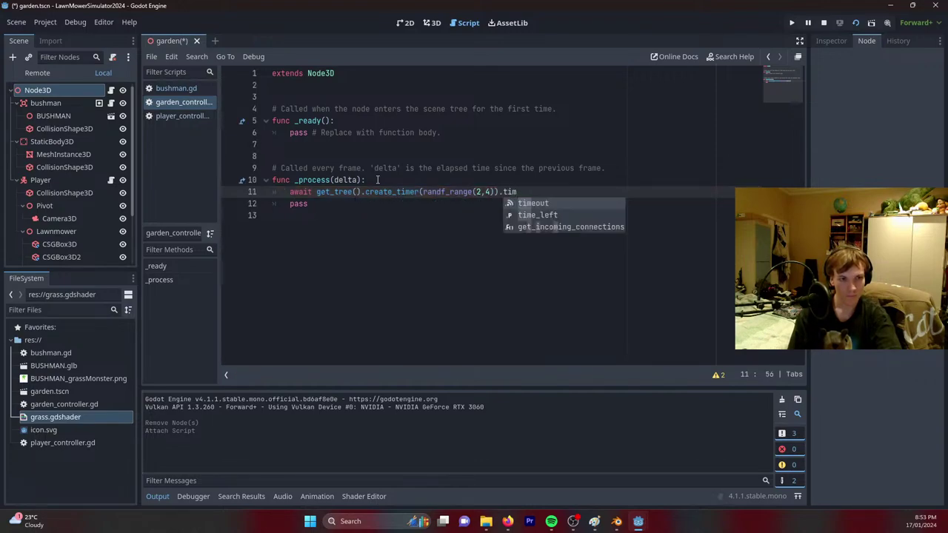
pyautogui.press('Return')
pyautogui.press('Return')
pyautogui.press('Up')
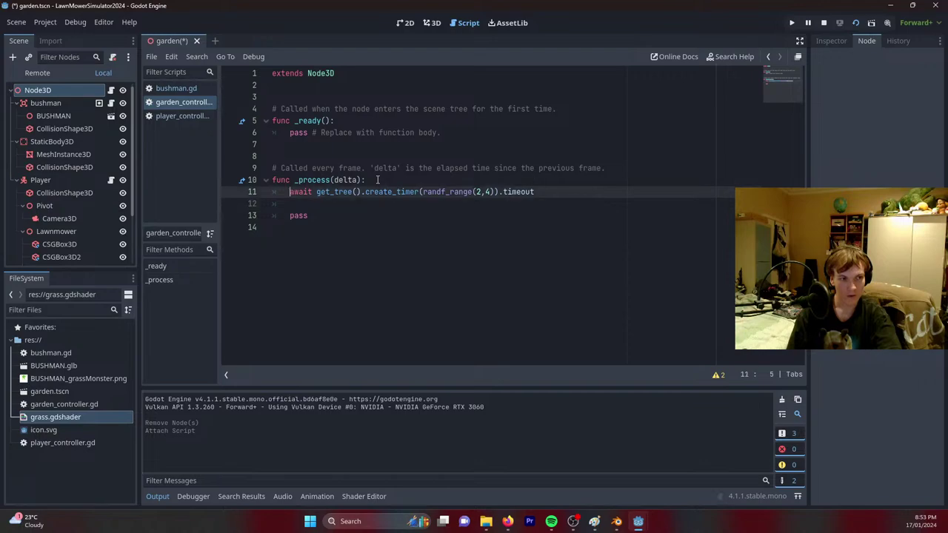
pyautogui.press('Return')
pyautogui.press('Down')
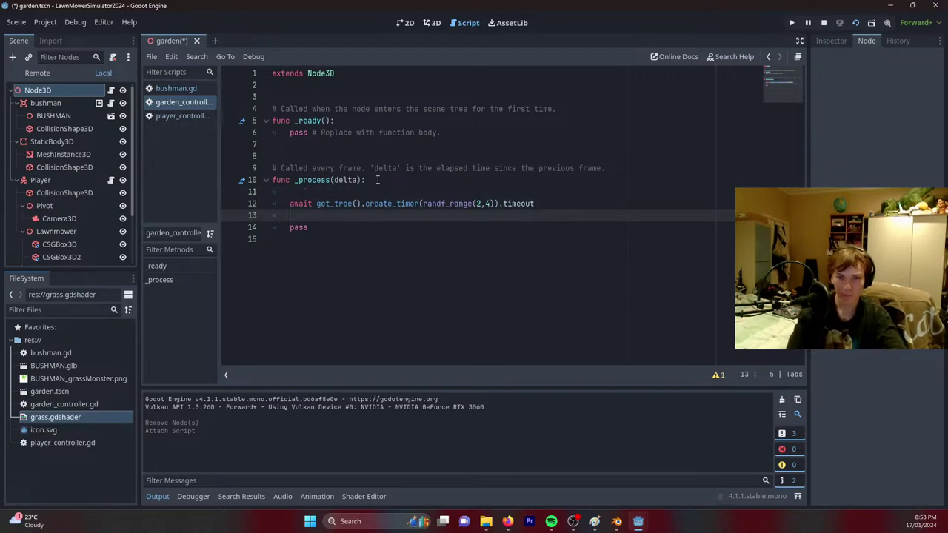
# Rename the _process function to _plant_seed and remove the stray letters on line 13.
pyautogui.moveTo(335, 182); pyautogui.dragTo(299, 181)
pyautogui.write('plant_s')
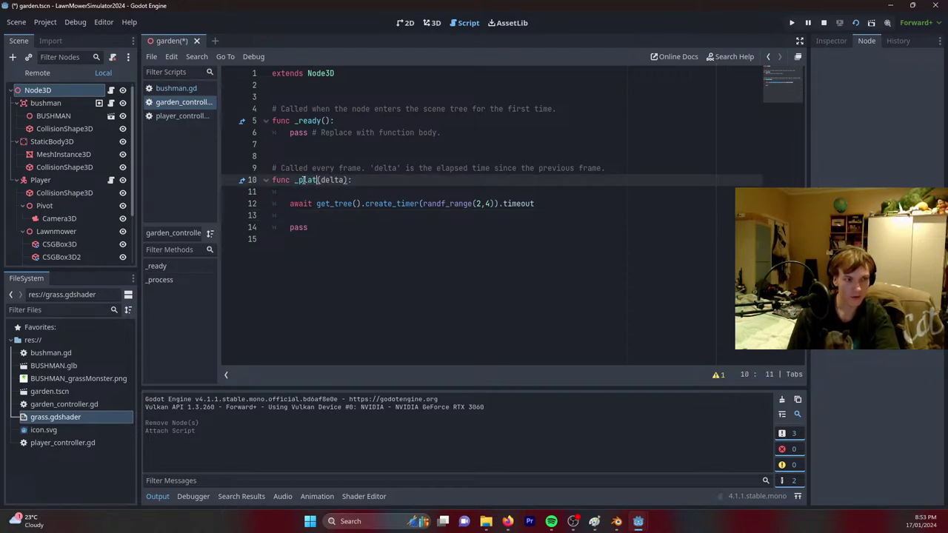
pyautogui.press('Down')
pyautogui.press('Down')
pyautogui.press('Down')
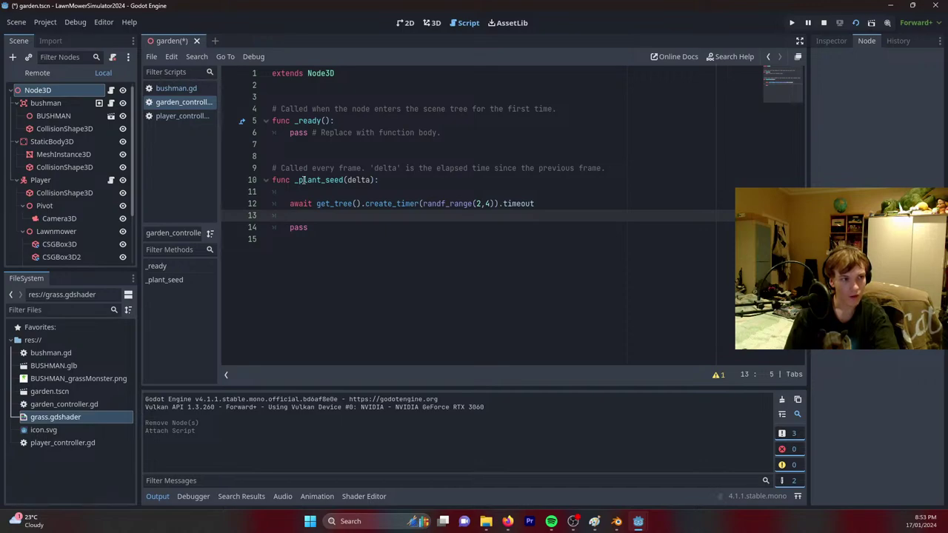
pyautogui.write('in')
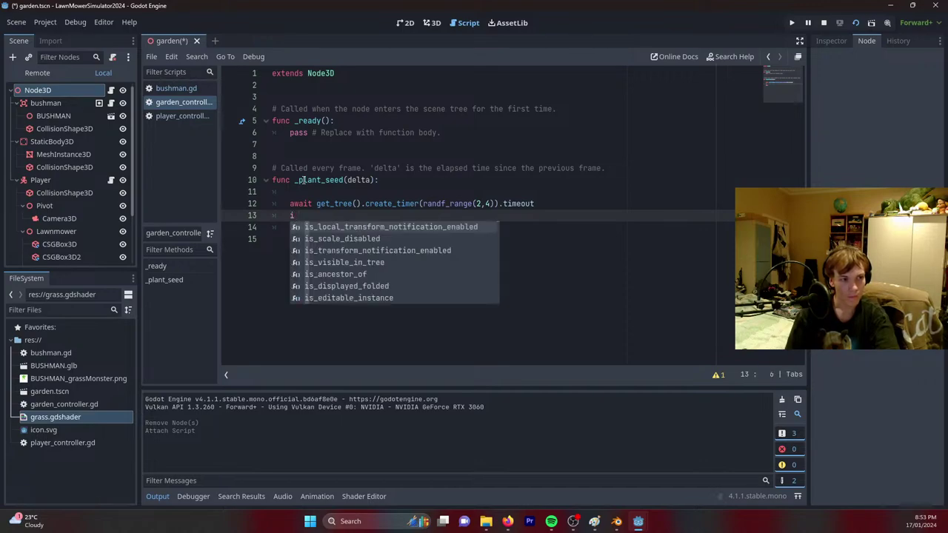
pyautogui.press('BackSpace')
pyautogui.press('BackSpace')
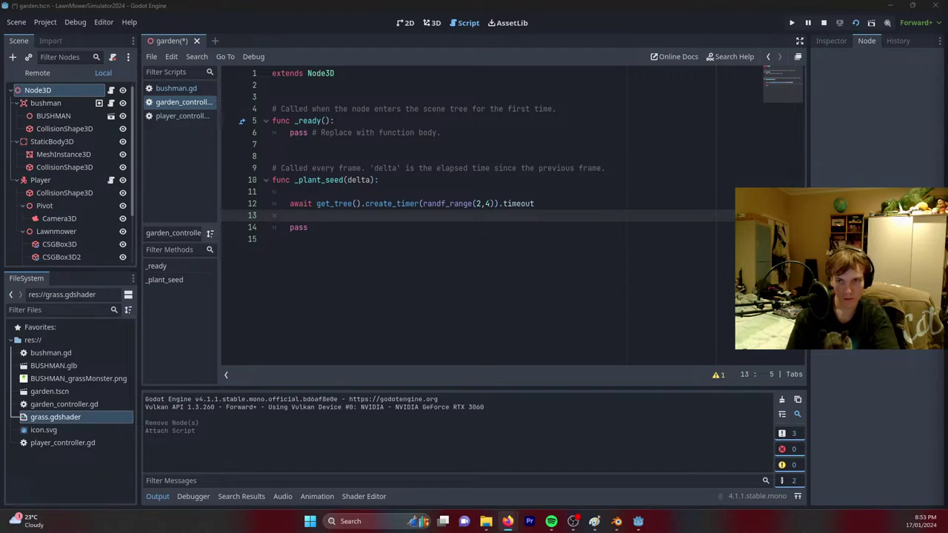
pyautogui.hotkey('alt', 'Tab')
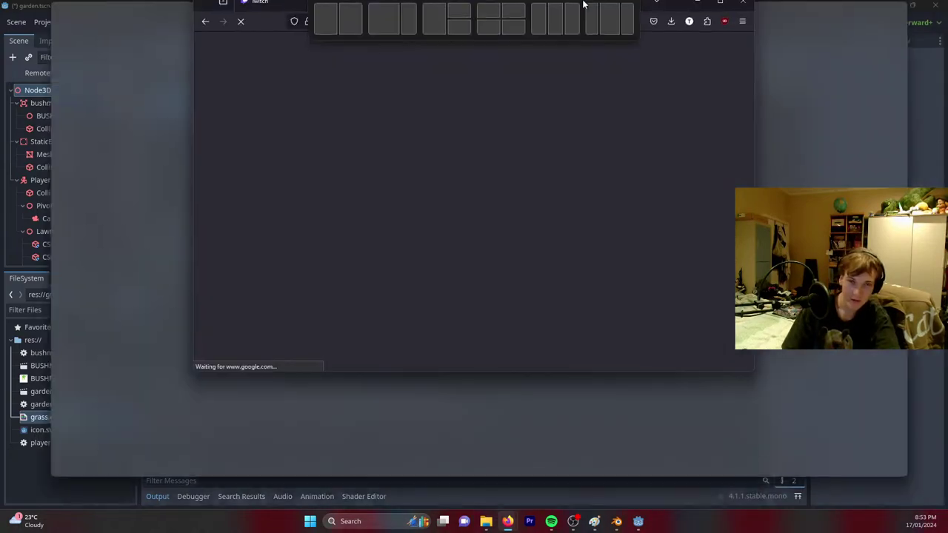
# Read the example instancing code in the Reddit thread on spawning objects, then return to the search results.
pyautogui.scroll(-3, 211, 355)
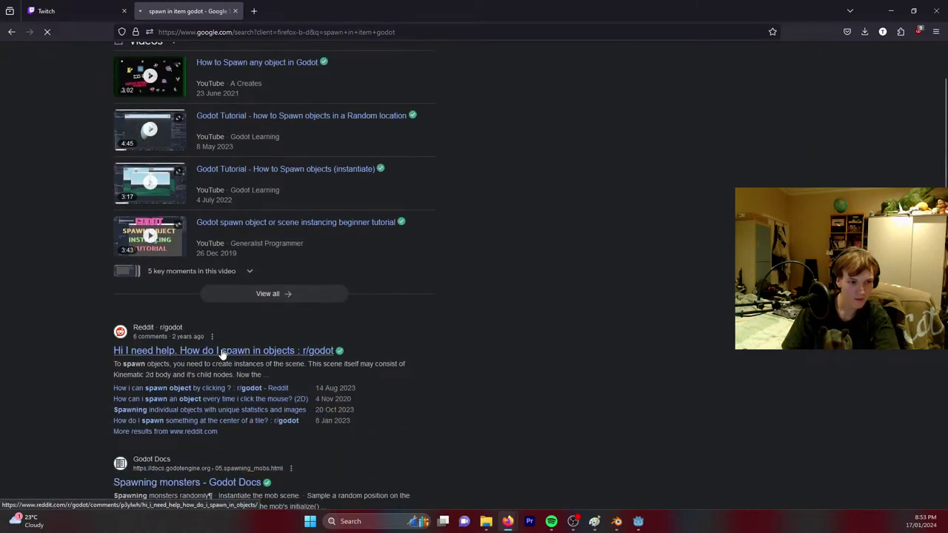
pyautogui.click(222, 352)
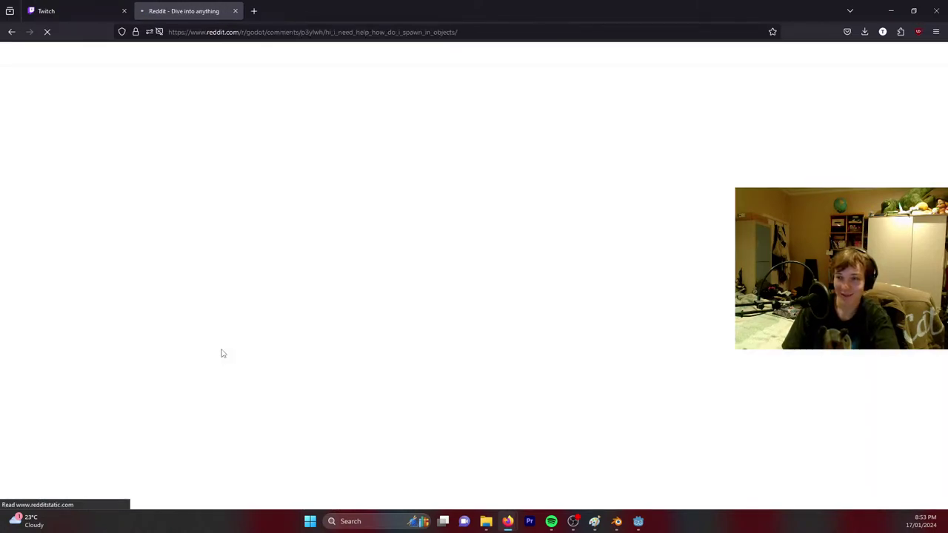
pyautogui.scroll(-3, 222, 311)
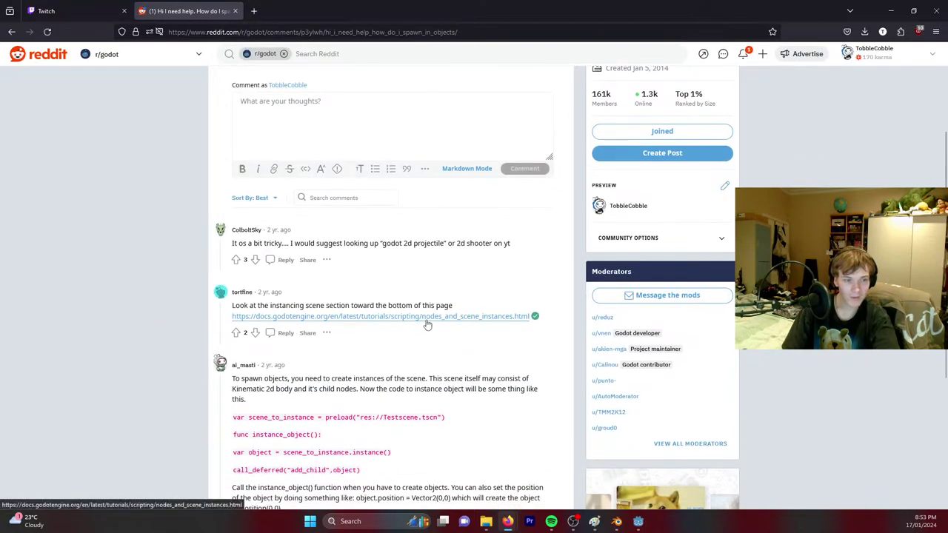
pyautogui.scroll(-3, 424, 322)
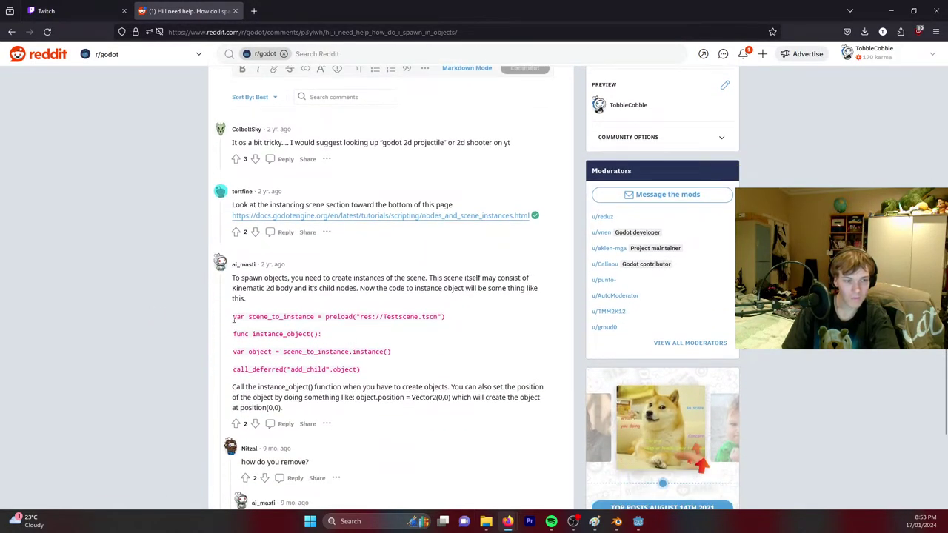
pyautogui.moveTo(234, 319); pyautogui.dragTo(361, 369)
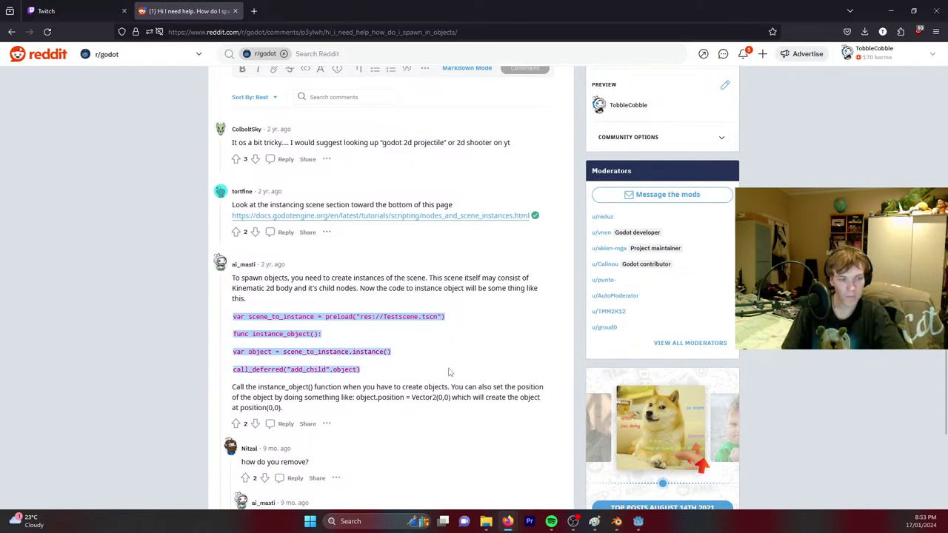
pyautogui.scroll(-2, 471, 341)
pyautogui.click(379, 274)
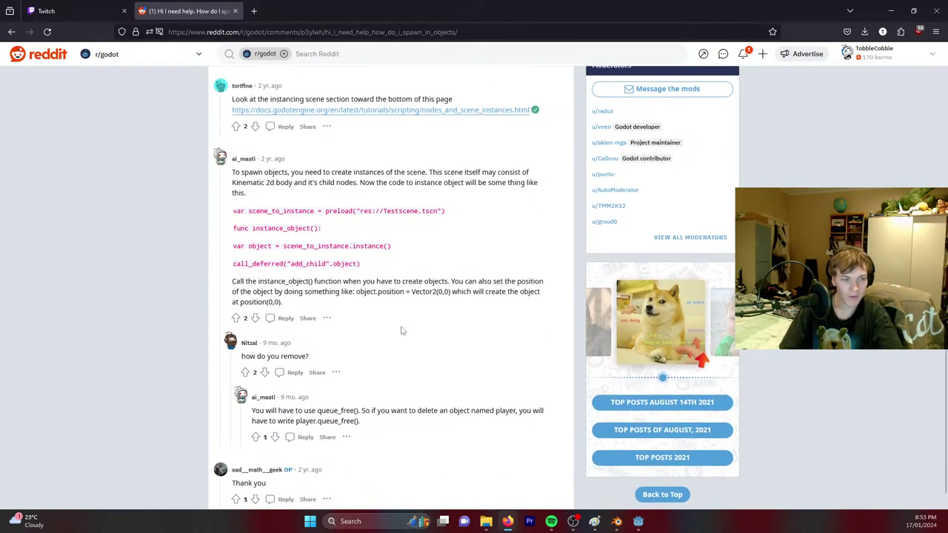
pyautogui.scroll(-1, 397, 311)
pyautogui.hotkey('alt', 'Left')
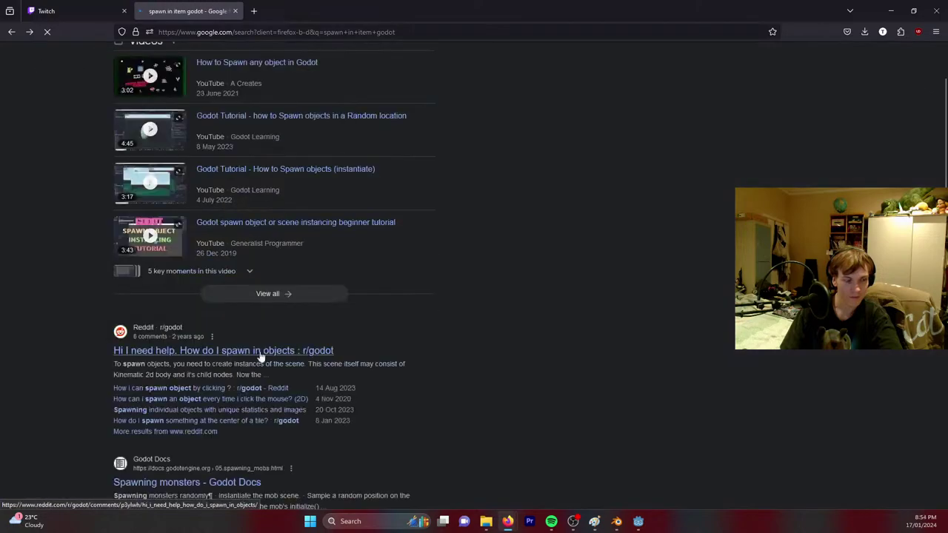
# Copy the mob-spawning code from the Godot docs Spawning monsters page.
pyautogui.scroll(-2, 223, 348)
pyautogui.click(175, 337)
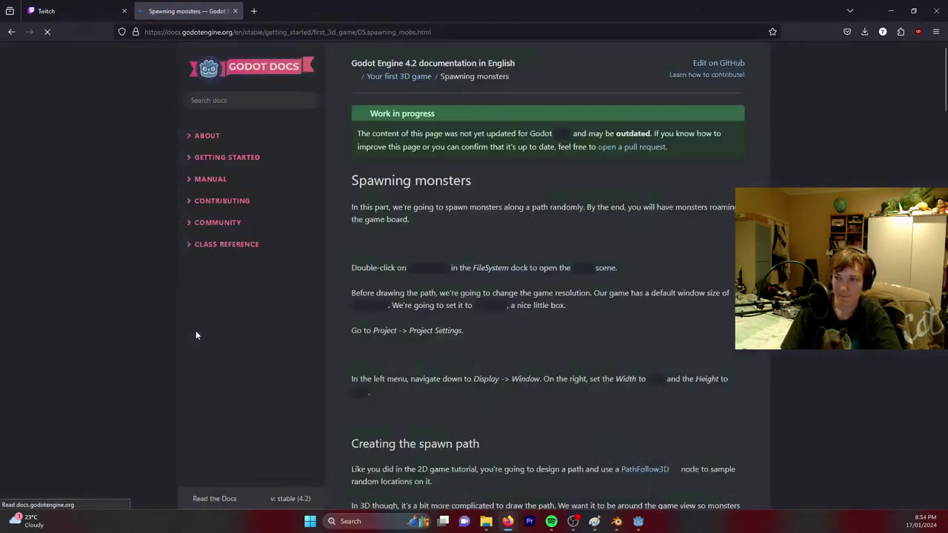
pyautogui.scroll(-8, 492, 324)
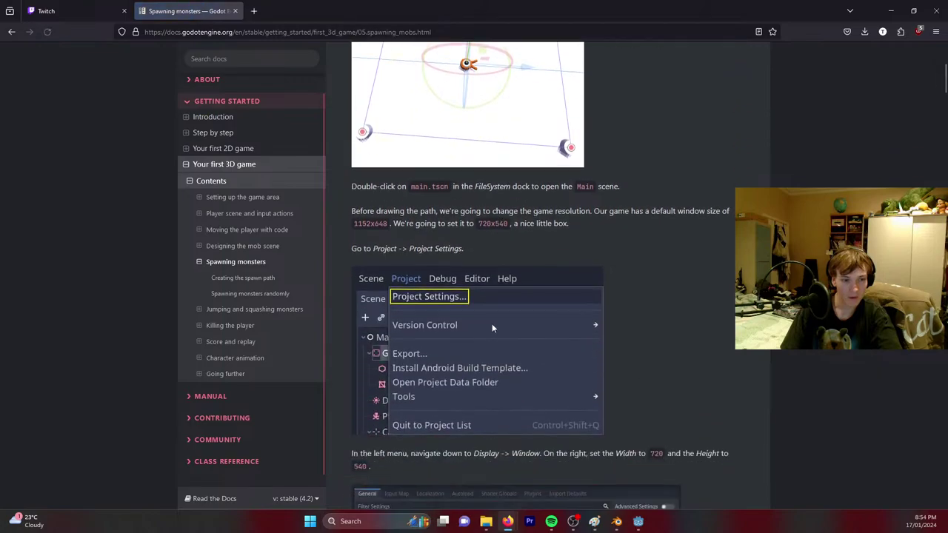
pyautogui.scroll(-10, 491, 328)
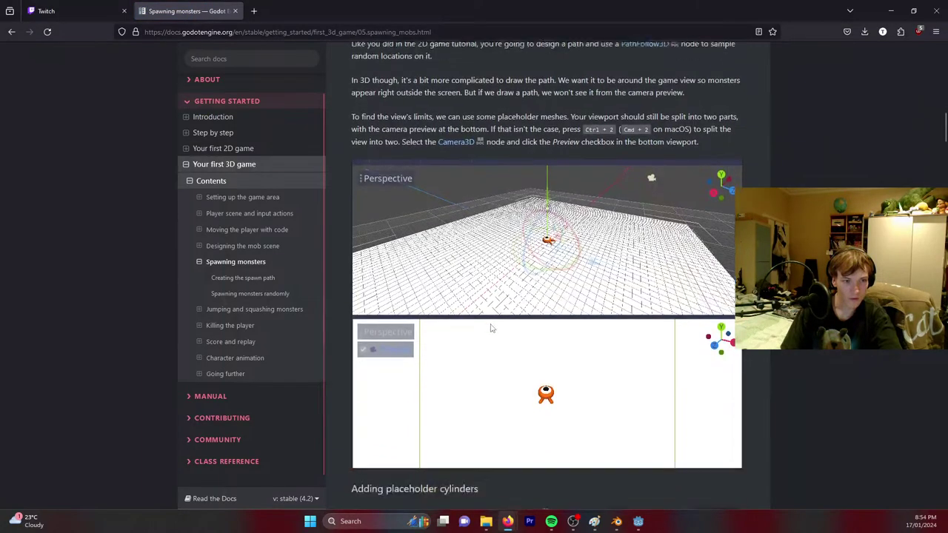
pyautogui.scroll(-6, 491, 329)
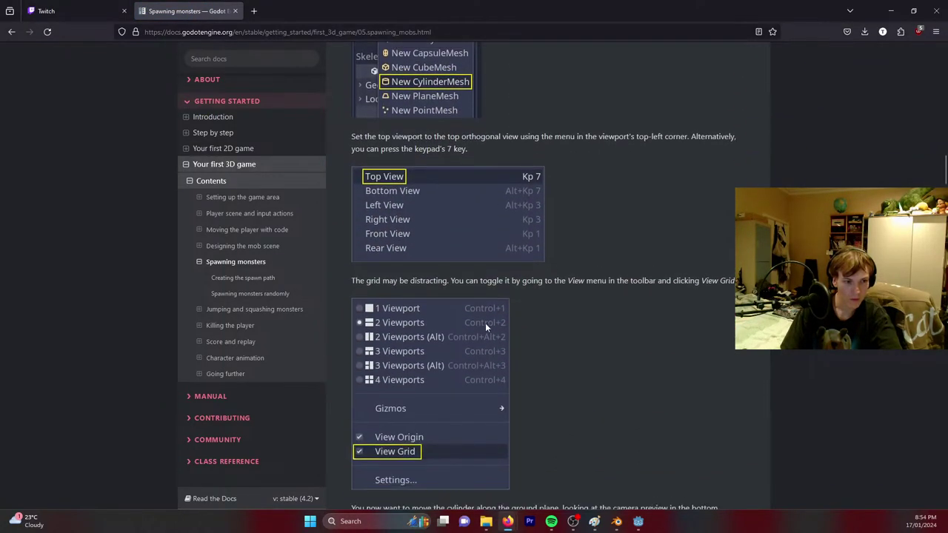
pyautogui.scroll(-15, 483, 328)
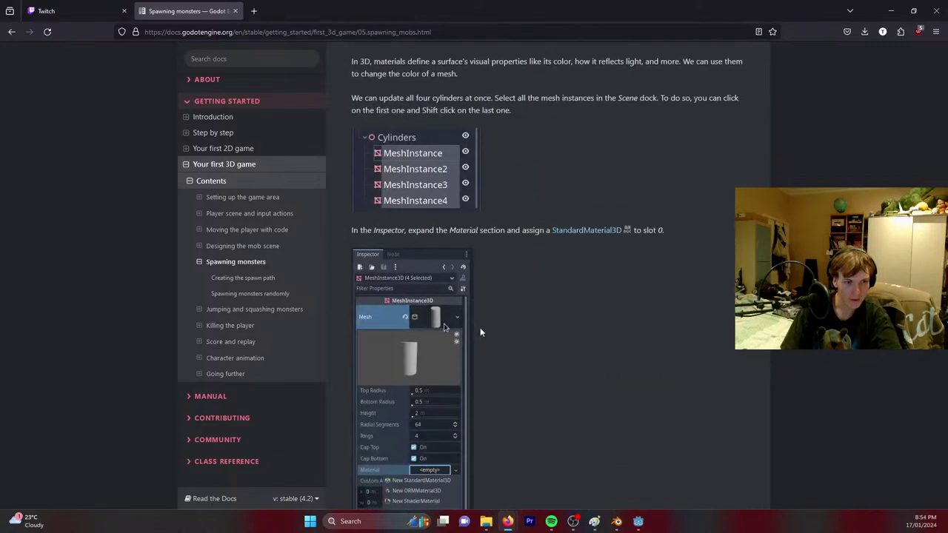
pyautogui.scroll(-20, 482, 334)
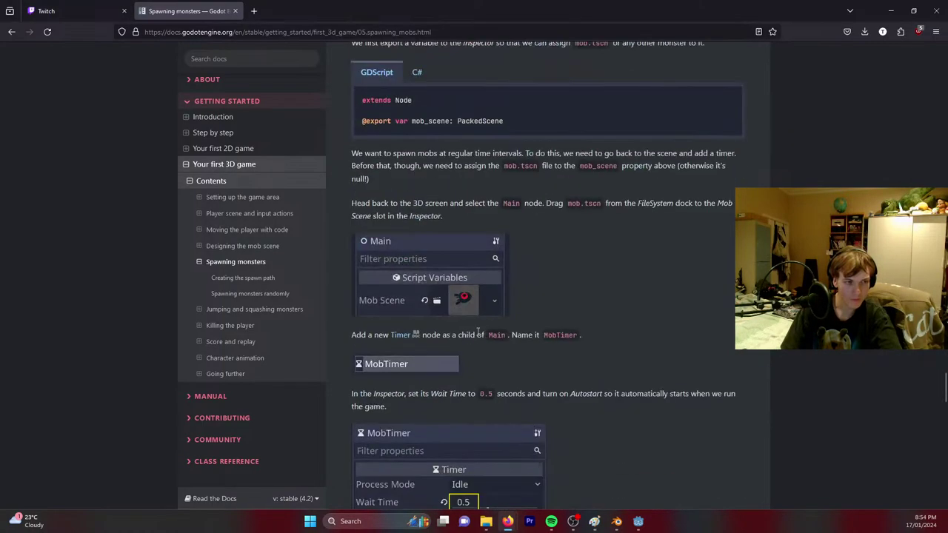
pyautogui.scroll(2, 481, 296)
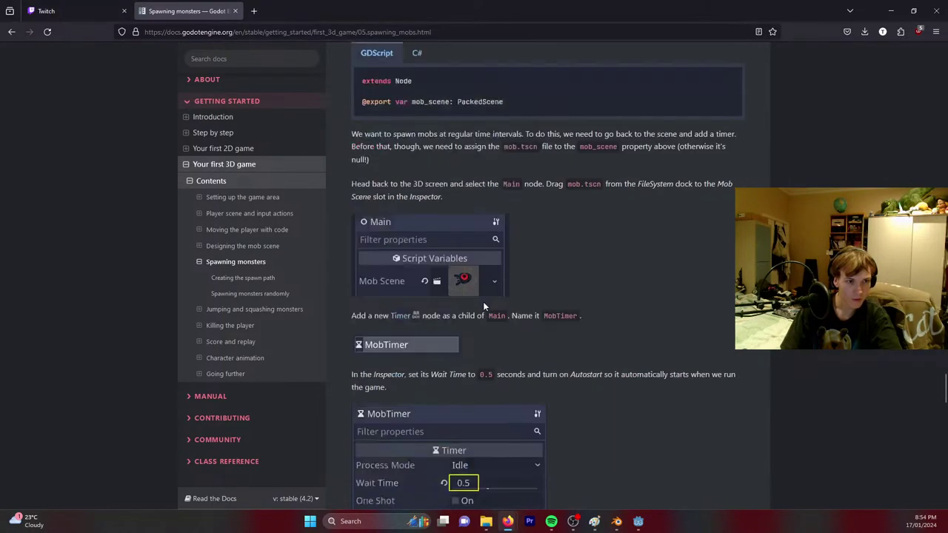
pyautogui.scroll(-4, 483, 301)
pyautogui.scroll(-10, 481, 304)
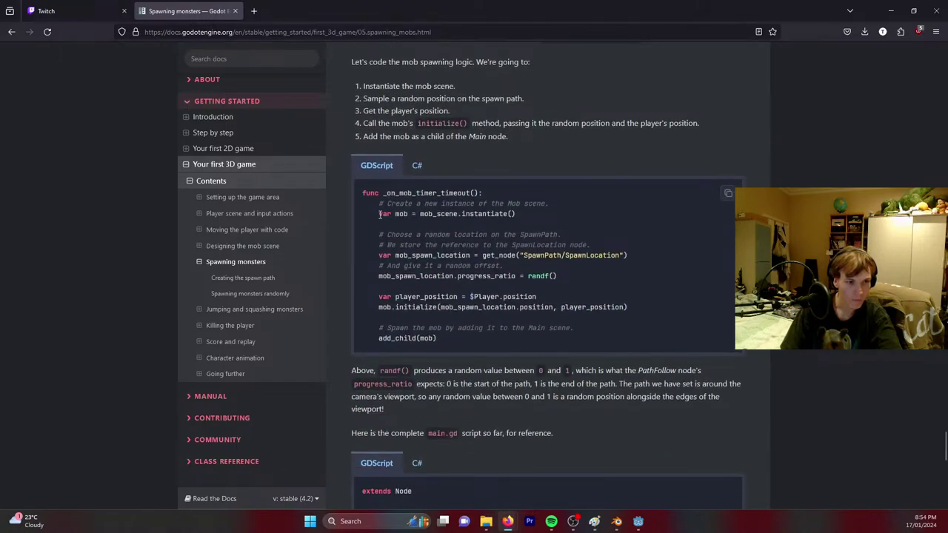
pyautogui.moveTo(380, 214); pyautogui.dragTo(642, 339)
pyautogui.hotkey('ctrl', 'c')
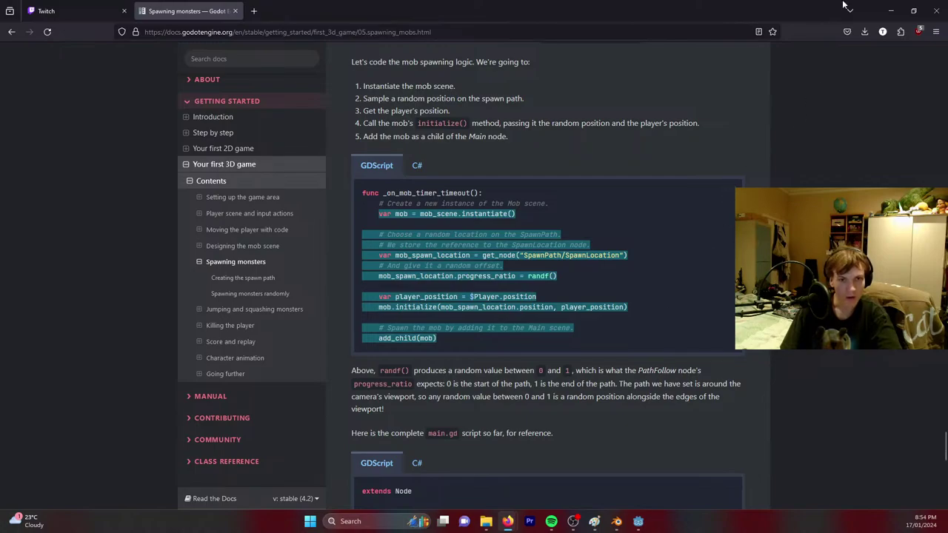
pyautogui.click(891, 11)
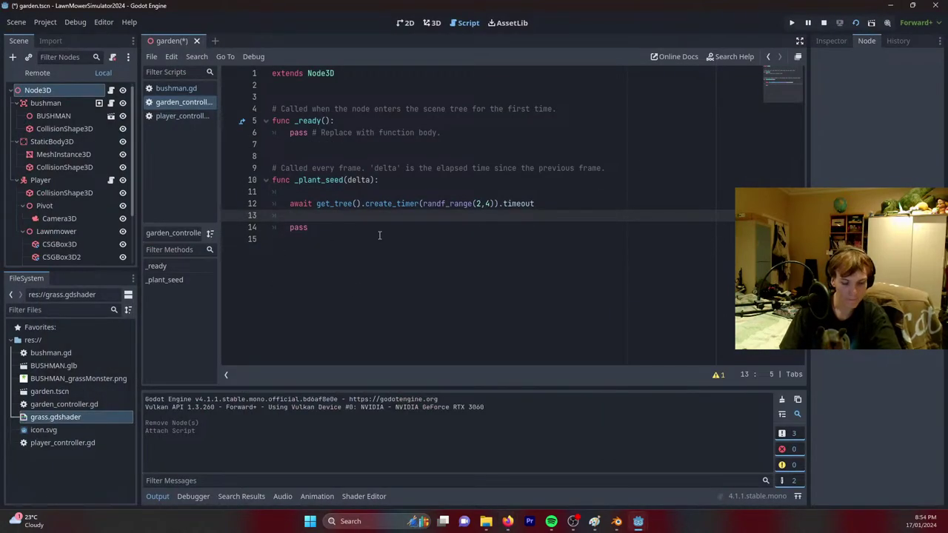
# Paste the spawning code into _plant_seed, declare var mob_scene on line 3, and save.
pyautogui.hotkey('ctrl', 'v')
pyautogui.scroll(-1, 320, 261)
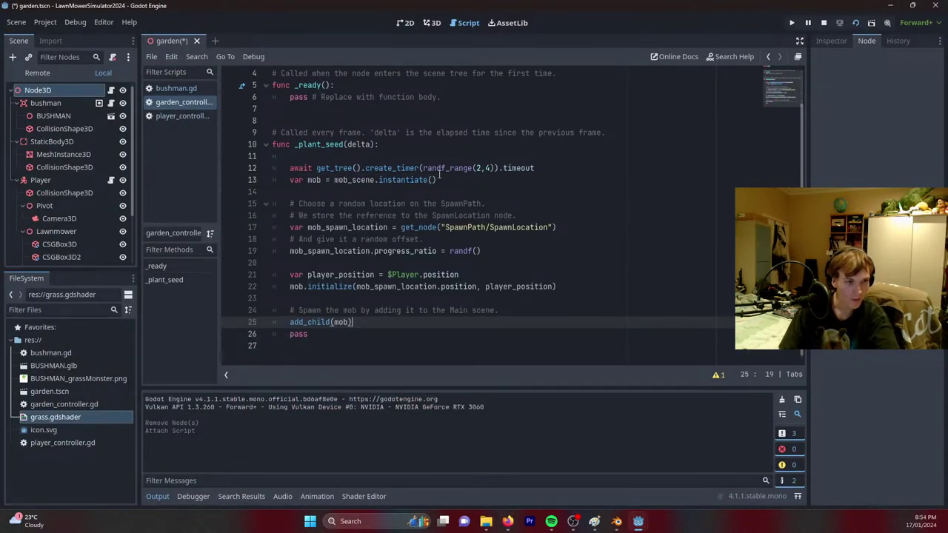
pyautogui.scroll(1, 403, 239)
pyautogui.click(307, 86)
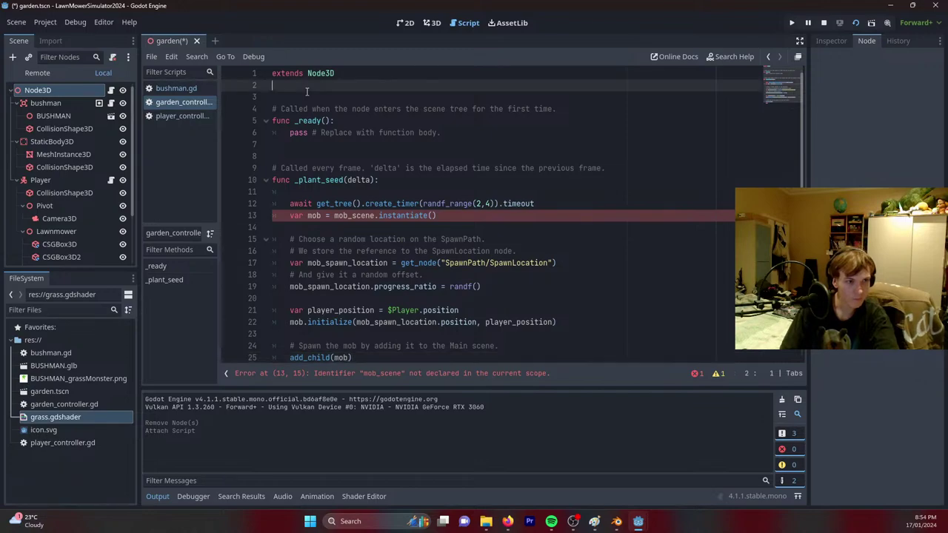
pyautogui.press('Return')
pyautogui.write('var mob_scene;')
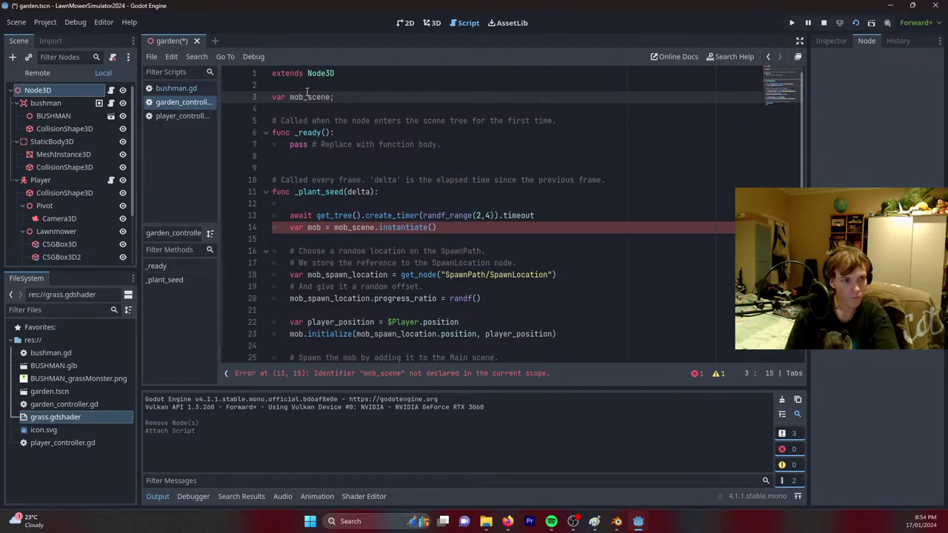
pyautogui.hotkey('ctrl', 's')
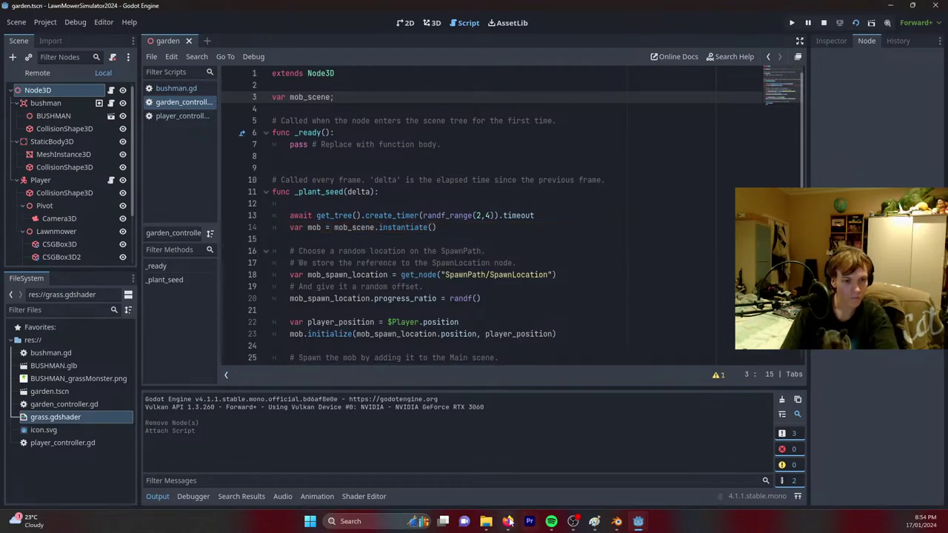
# Recheck the Spawning monsters docs page for the mob_scene declaration.
pyautogui.moveTo(507, 522)
pyautogui.click(542, 473)
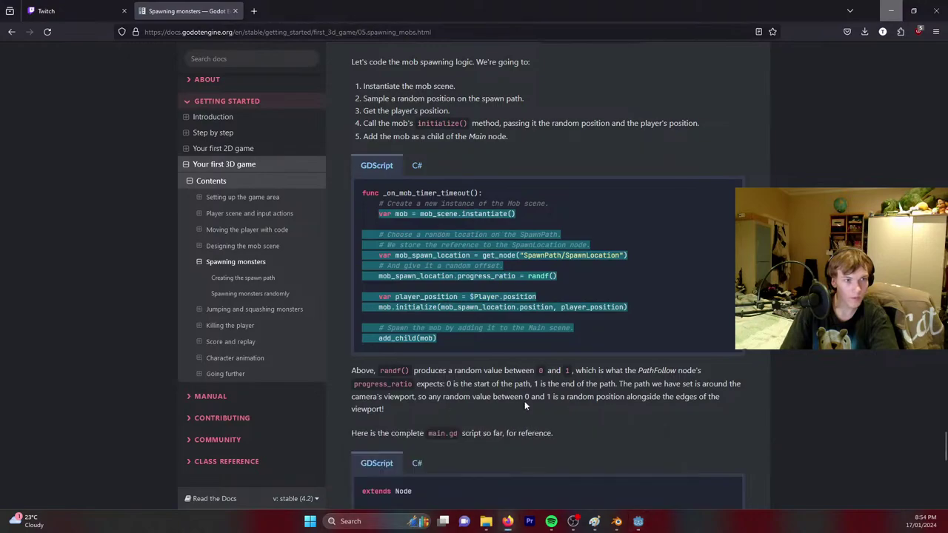
pyautogui.scroll(4, 518, 386)
pyautogui.scroll(10, 512, 374)
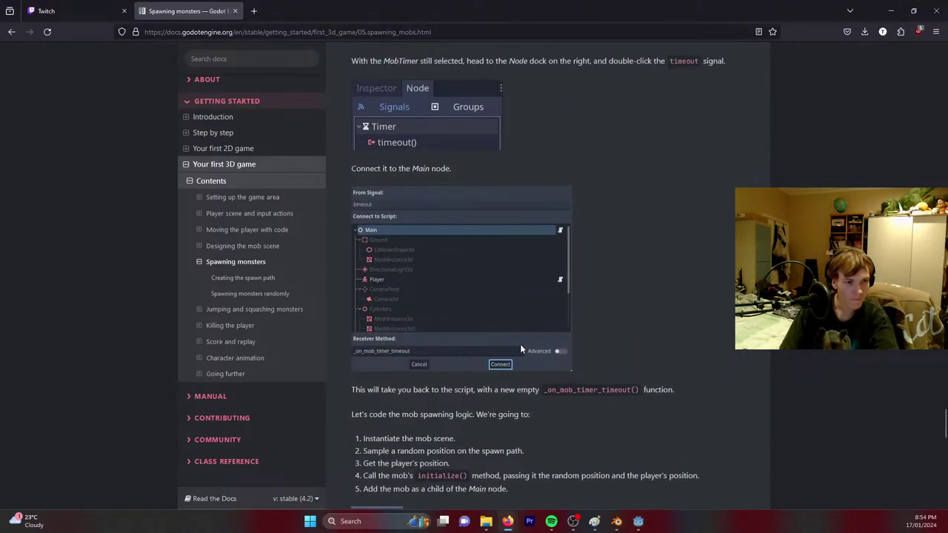
pyautogui.scroll(3, 464, 331)
pyautogui.scroll(-1, 463, 332)
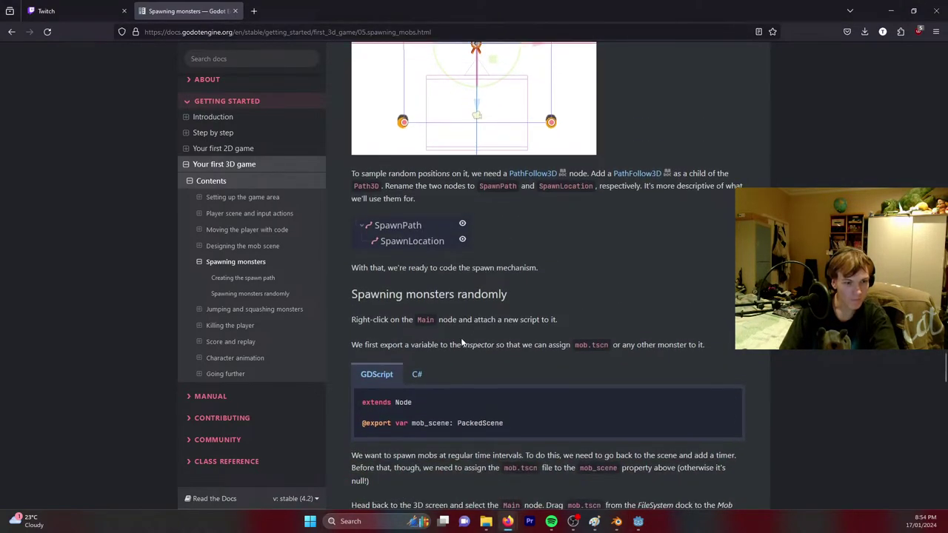
pyautogui.click(890, 6)
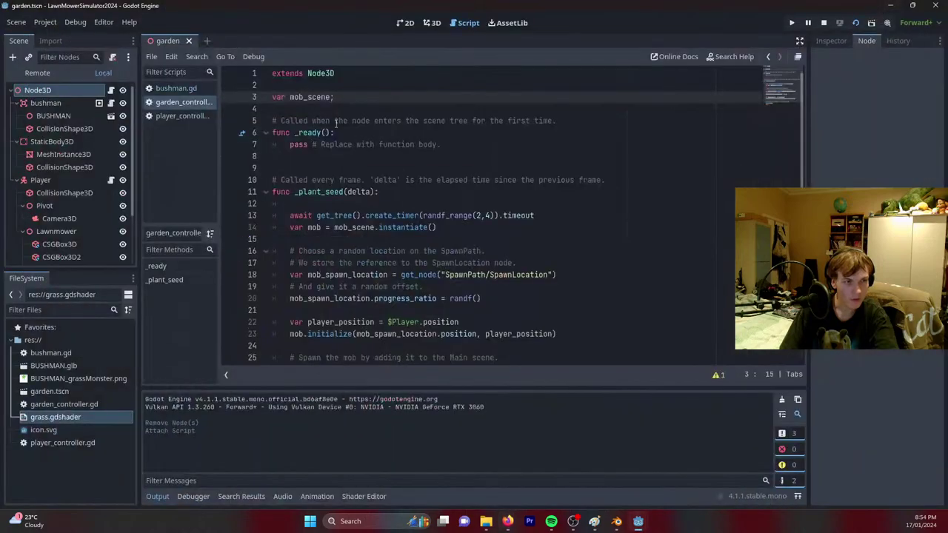
pyautogui.write(': pac')
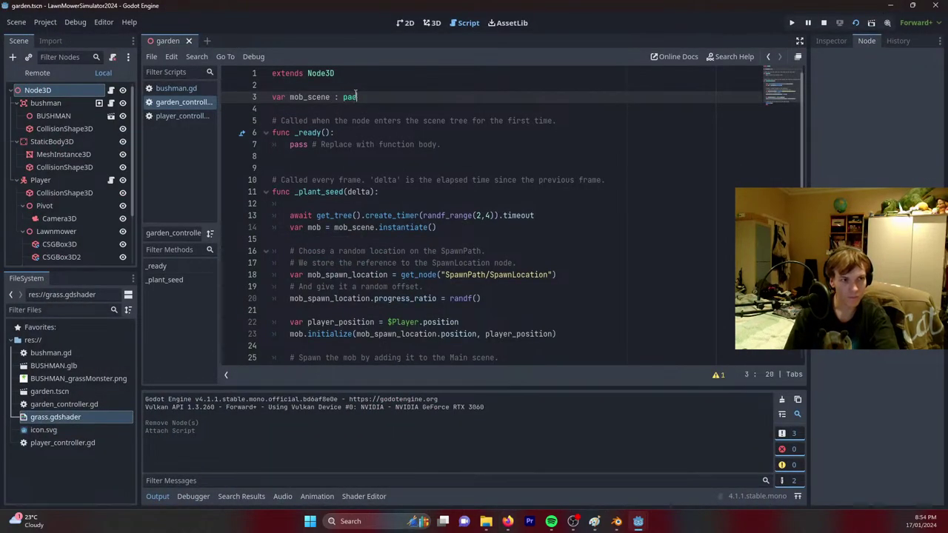
pyautogui.write('kedS')
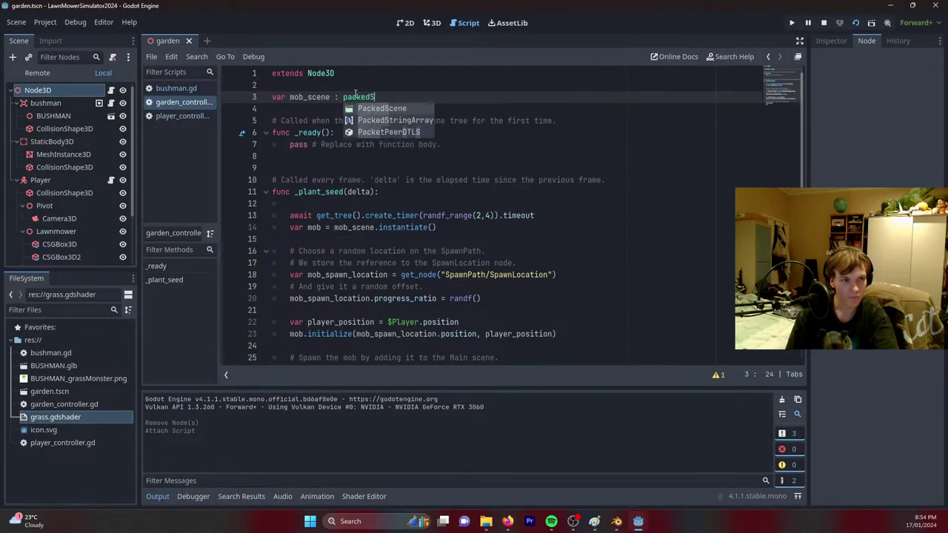
pyautogui.press('Return')
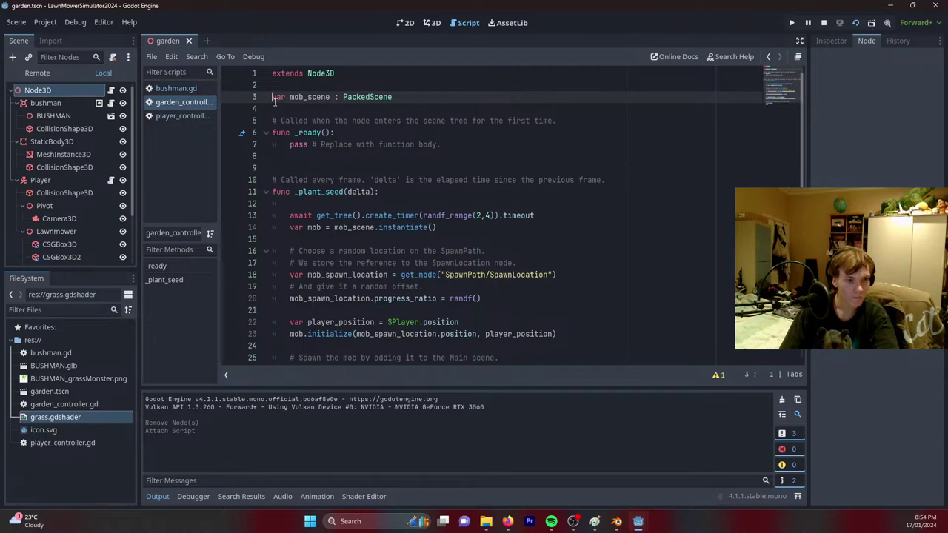
pyautogui.write('@ex')
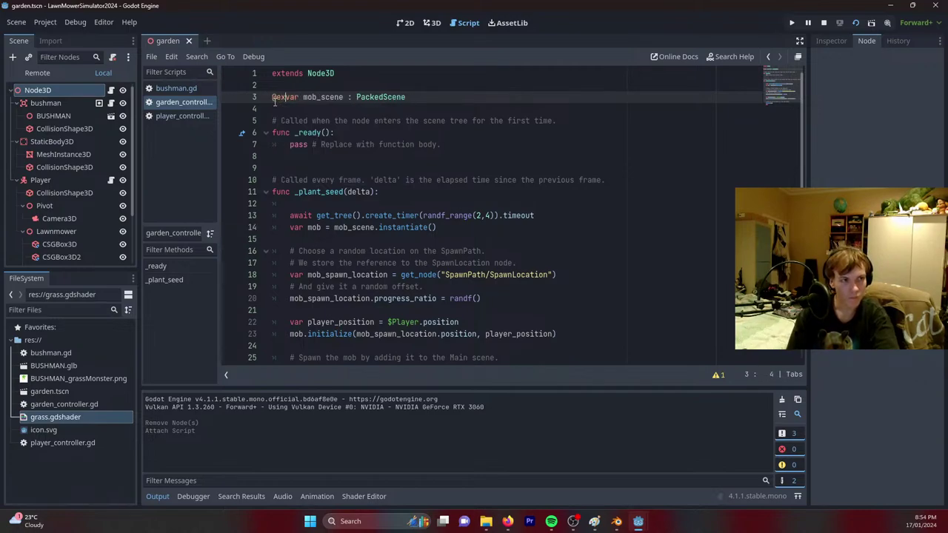
pyautogui.write('port')
pyautogui.hotkey('ctrl', 's')
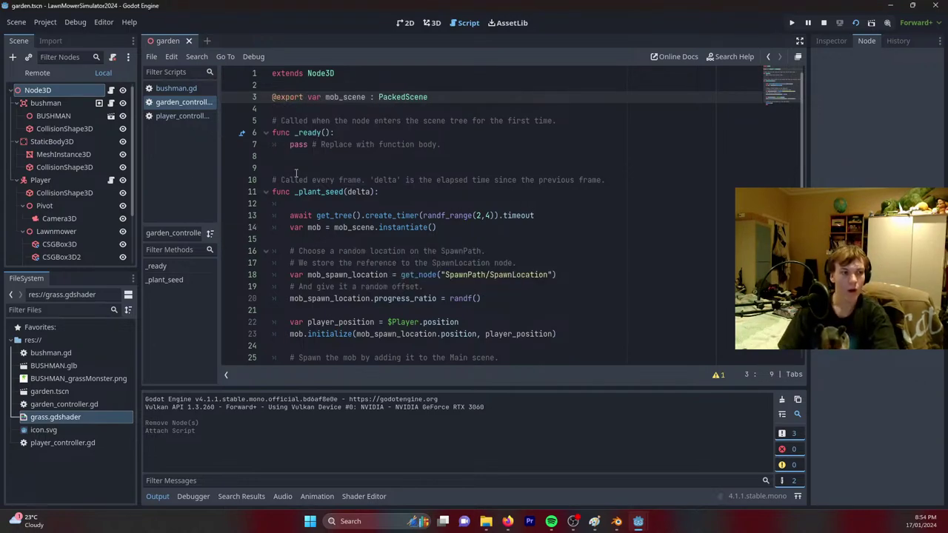
pyautogui.click(44, 103)
pyautogui.rightClick(52, 103)
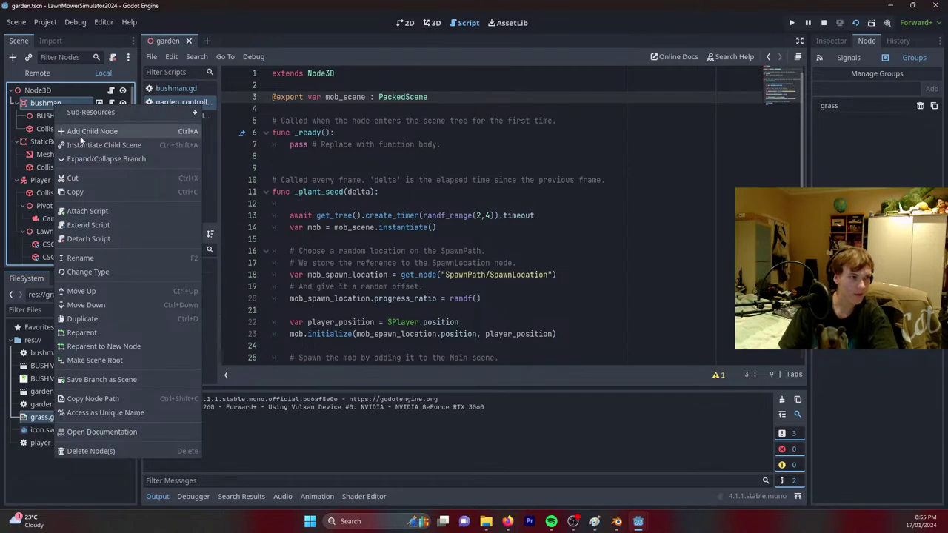
# Save the bushman branch as bushman.tscn and select the root Node3D in the scene view.
pyautogui.click(97, 377)
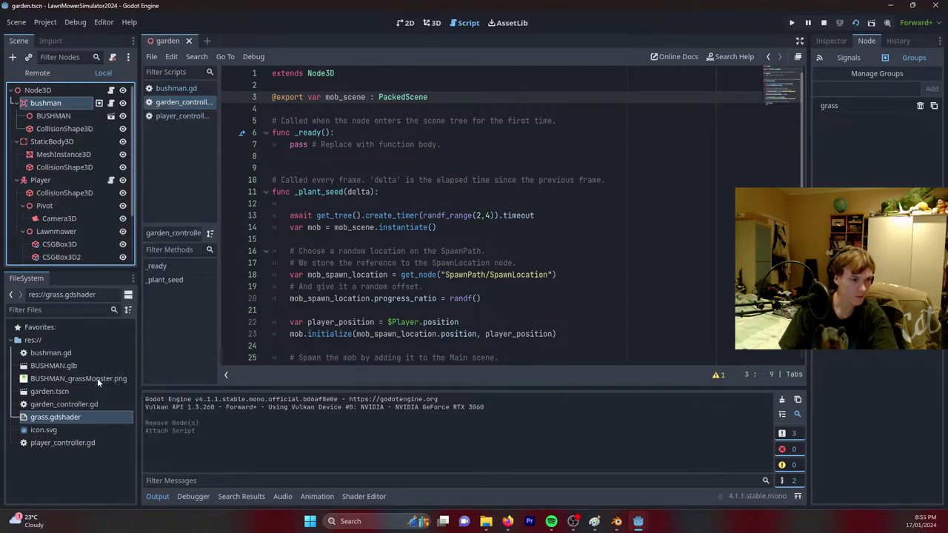
pyautogui.click(381, 430)
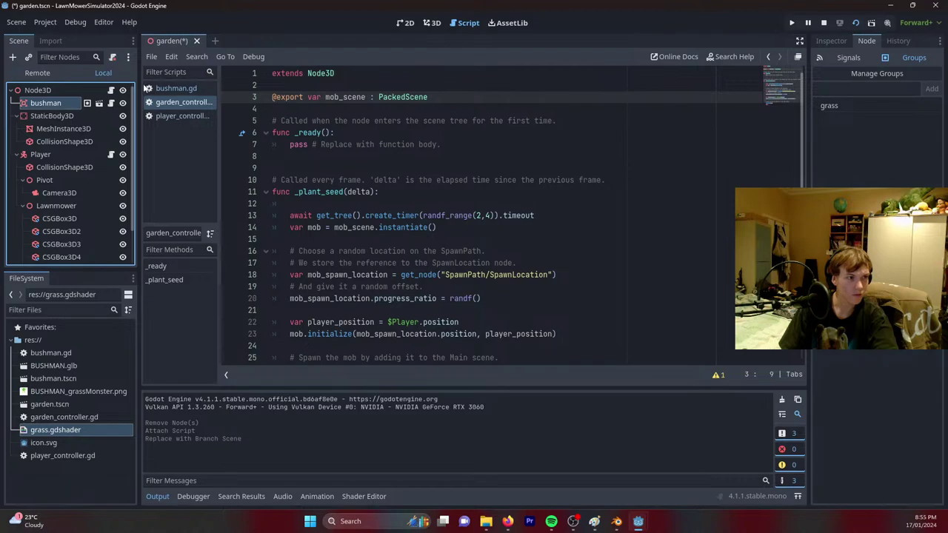
pyautogui.click(44, 89)
pyautogui.hotkey('ctrl', 'F2')
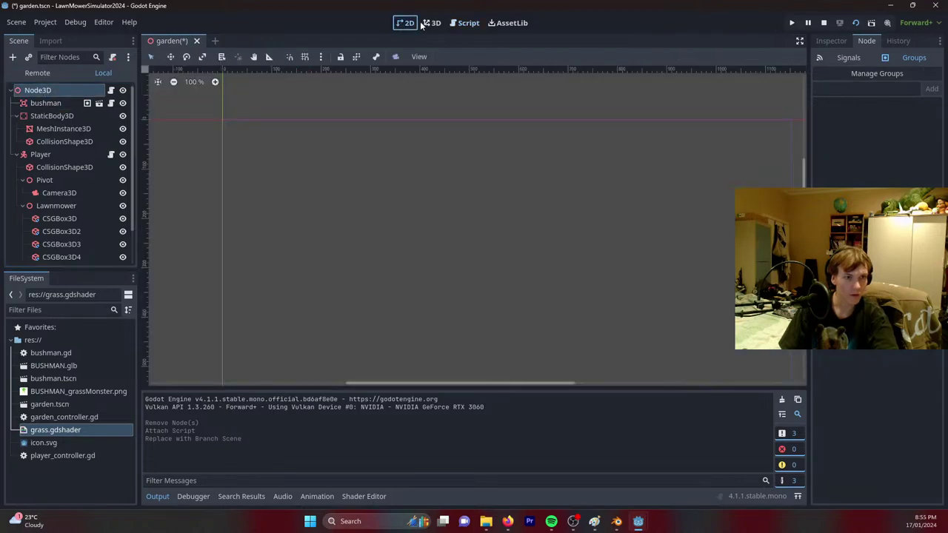
# Load bushman.tscn into the root Node3D's Mob Scene property in the Inspector.
pyautogui.click(831, 41)
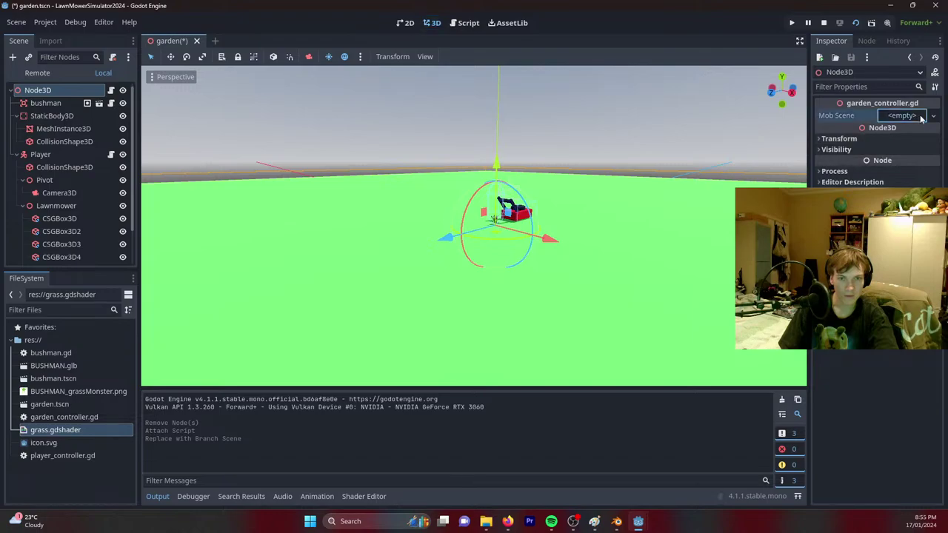
pyautogui.click(903, 115)
pyautogui.click(892, 163)
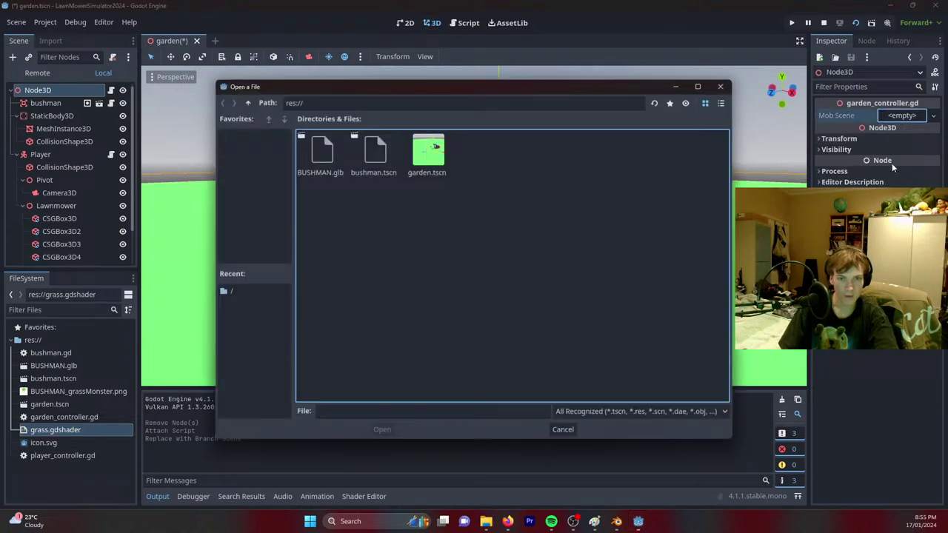
pyautogui.doubleClick(371, 154)
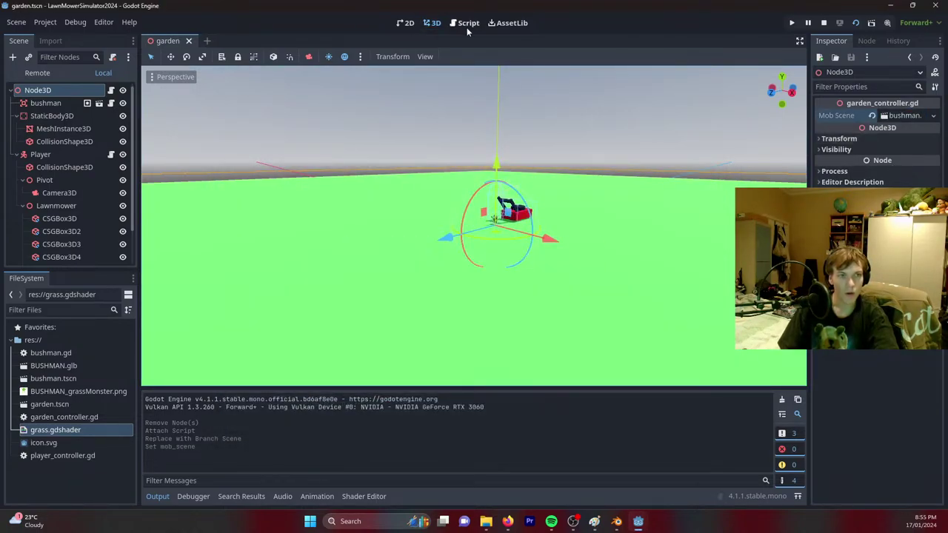
pyautogui.click(468, 27)
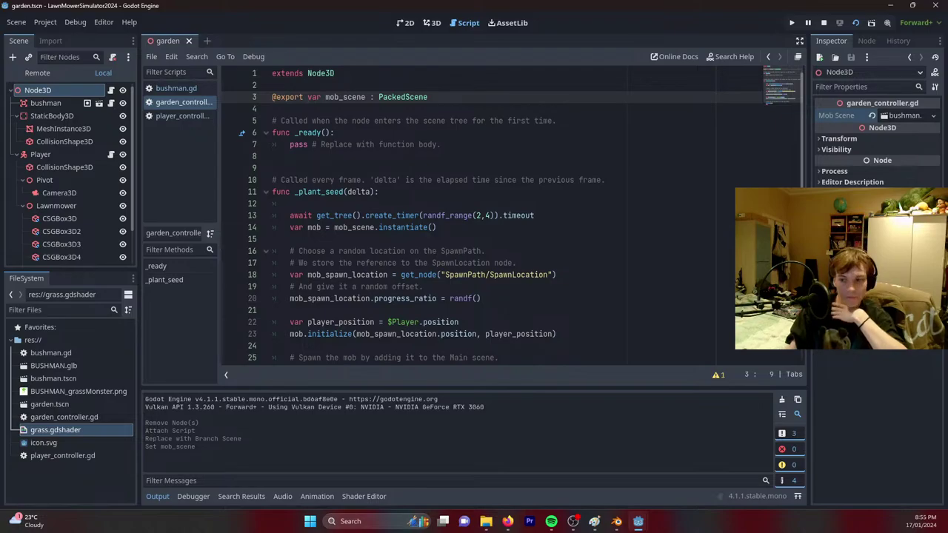
pyautogui.click(891, 5)
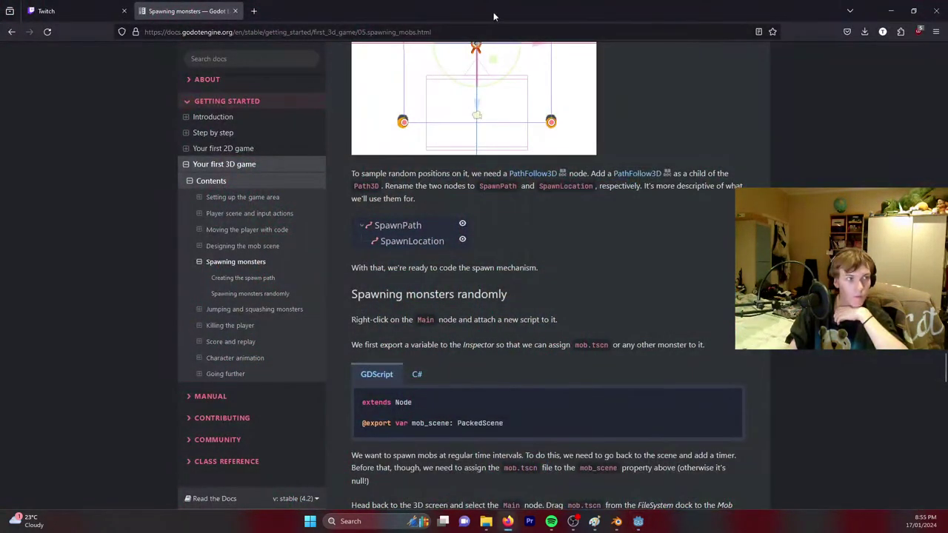
pyautogui.click(638, 522)
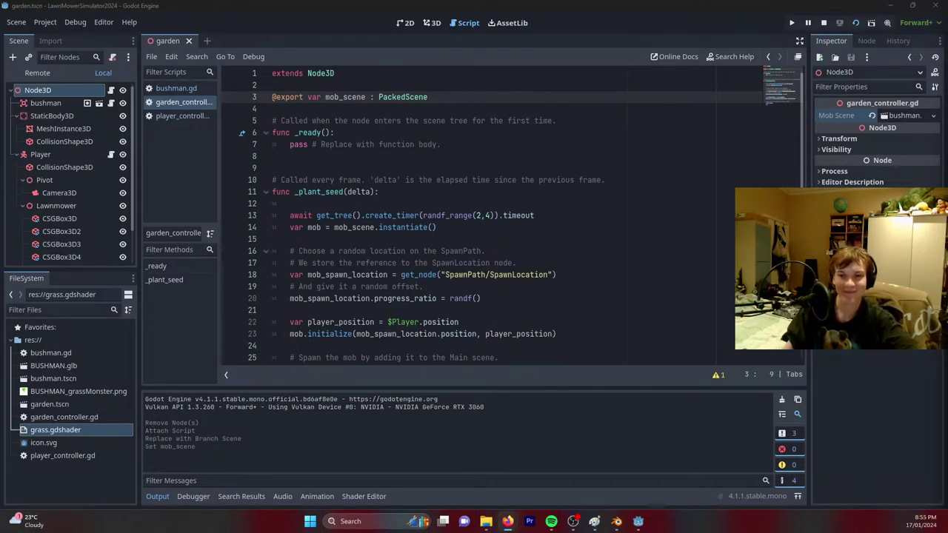
pyautogui.scroll(-2, 441, 284)
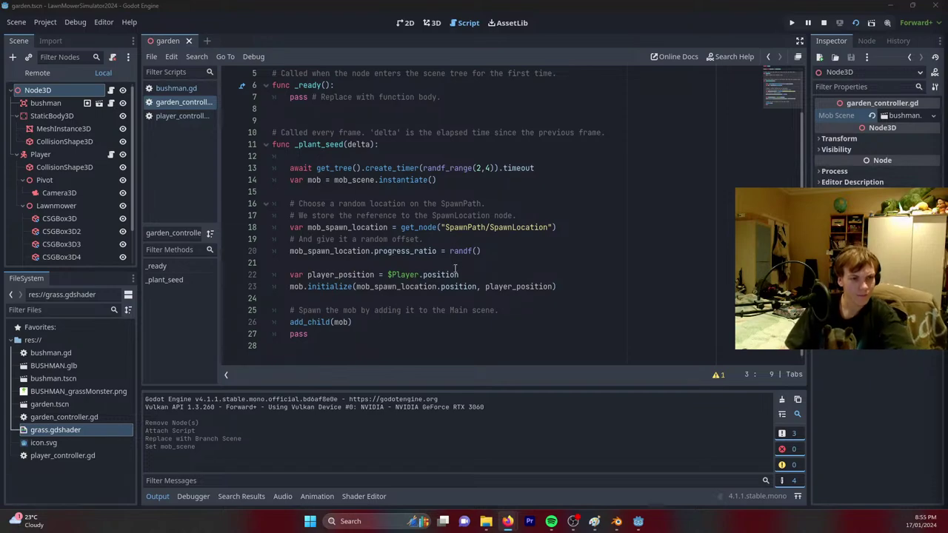
# Replace the get_node spawn location on line 18 with Vector3(randf_range(-30,30),1,randf_range(-30,30)).
pyautogui.moveTo(401, 227); pyautogui.dragTo(292, 229)
pyautogui.click(561, 230)
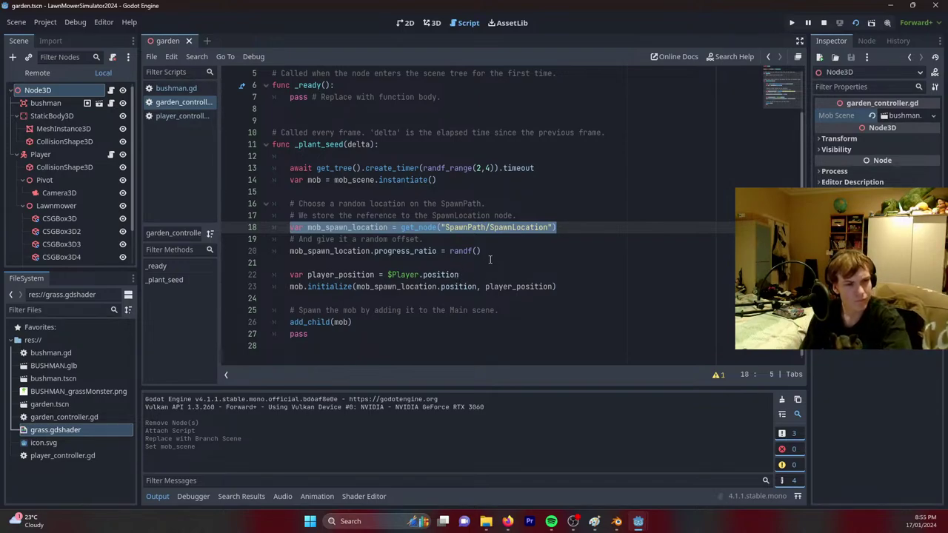
pyautogui.moveTo(584, 228); pyautogui.dragTo(400, 228)
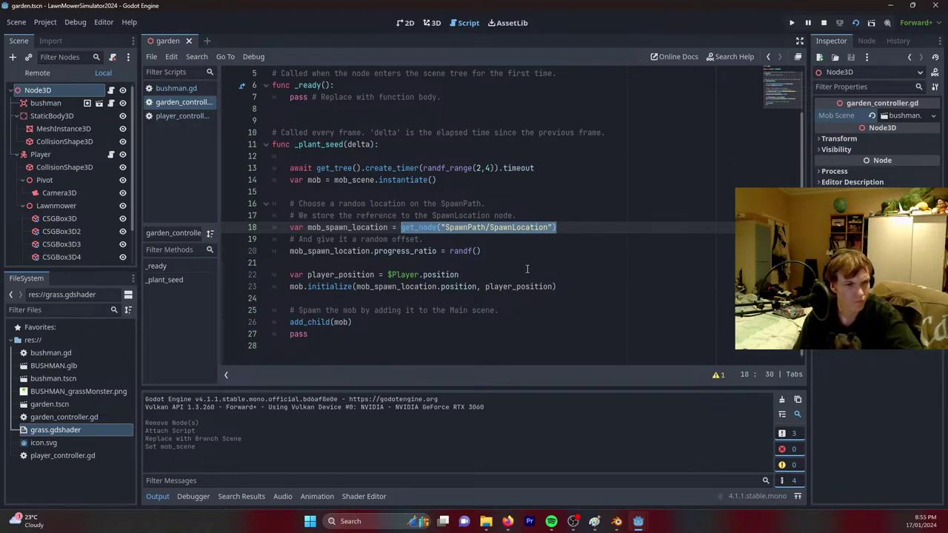
pyautogui.write('ve')
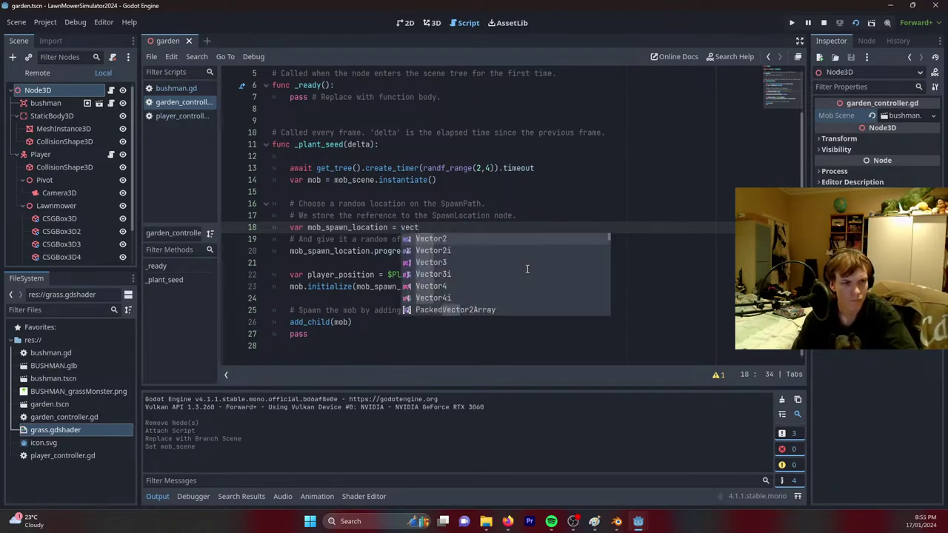
pyautogui.write('ct')
pyautogui.press('Down')
pyautogui.press('Down')
pyautogui.press('Return')
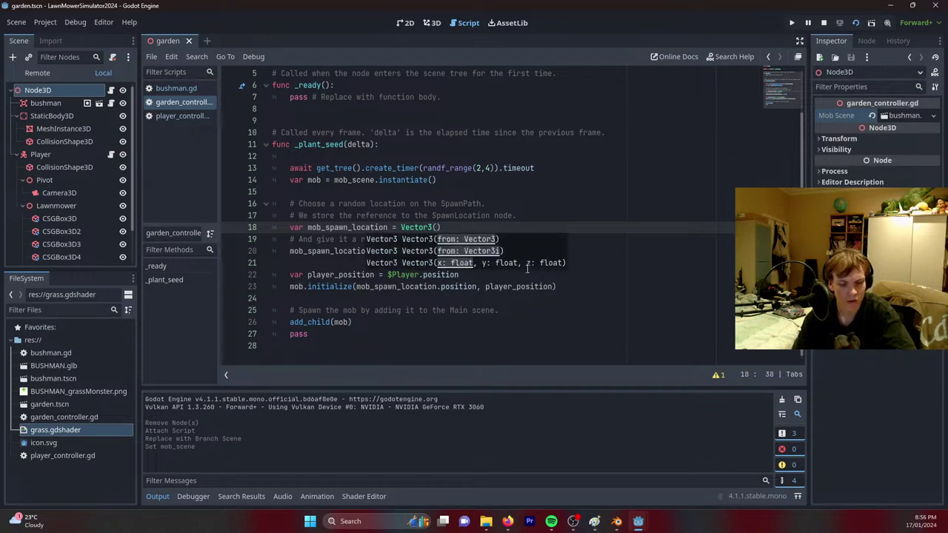
pyautogui.write('randf')
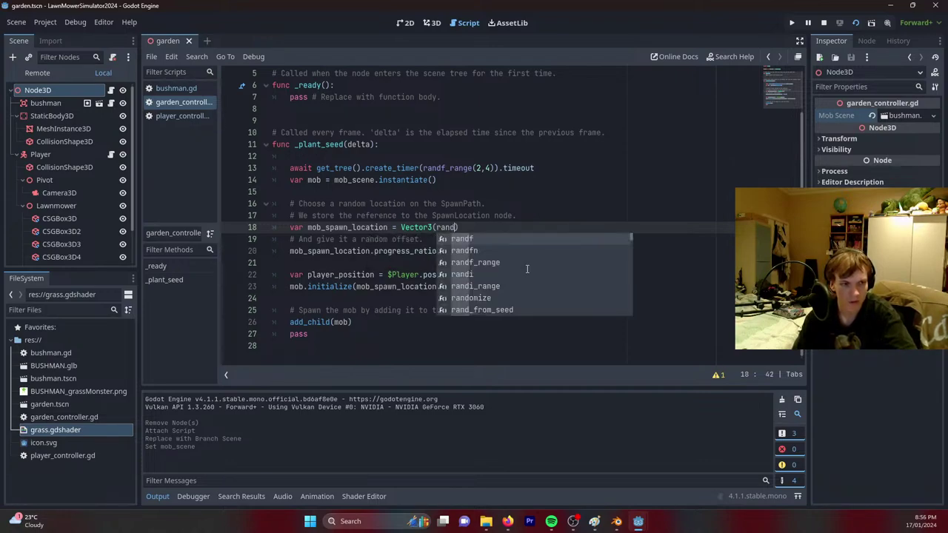
pyautogui.press('Down')
pyautogui.press('Down')
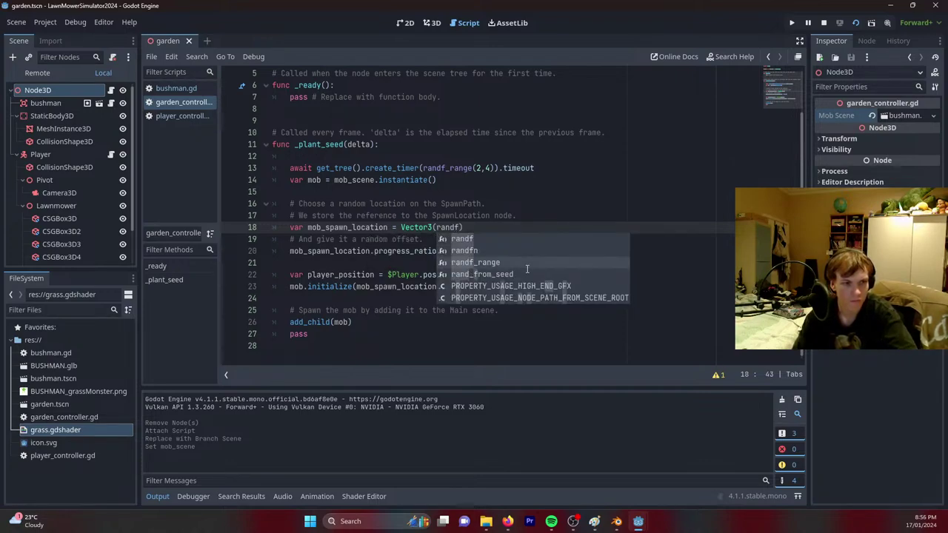
pyautogui.press('Return')
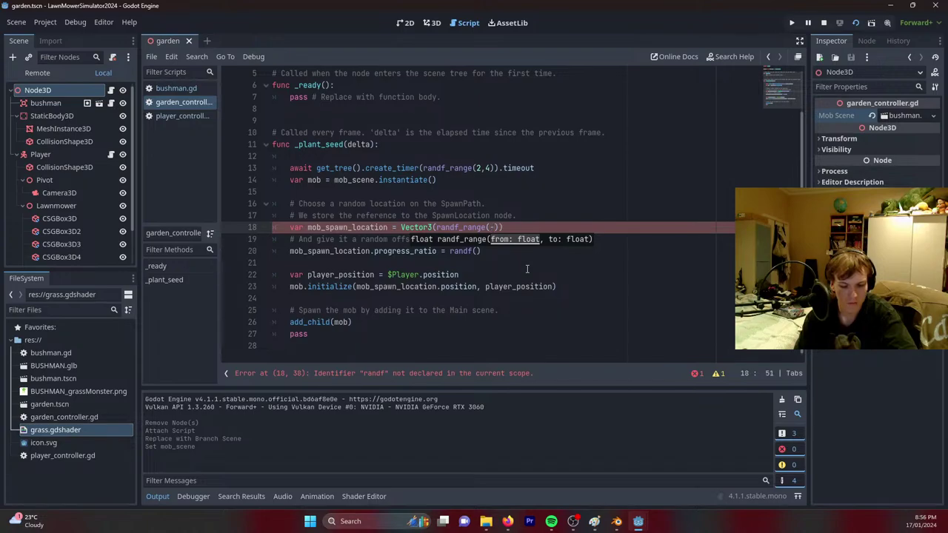
pyautogui.write('-30,30')
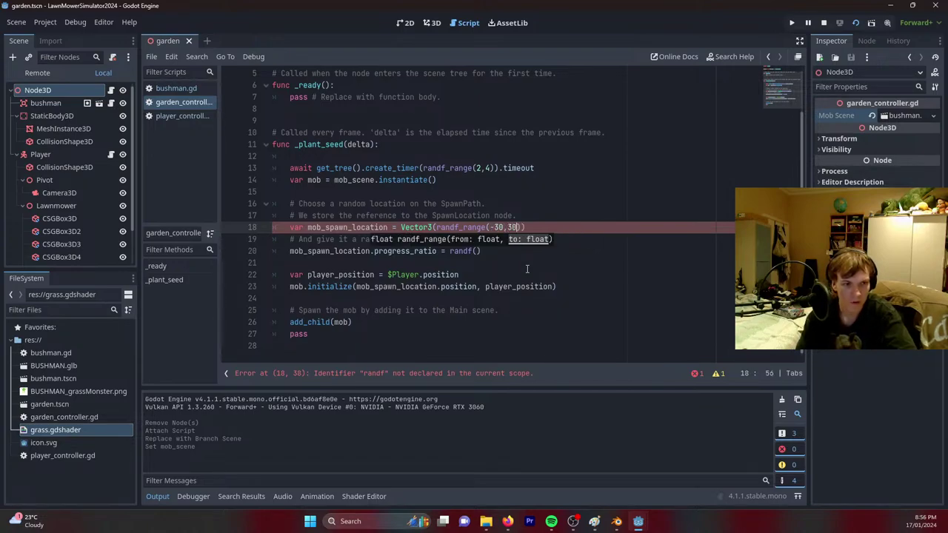
pyautogui.write('),')
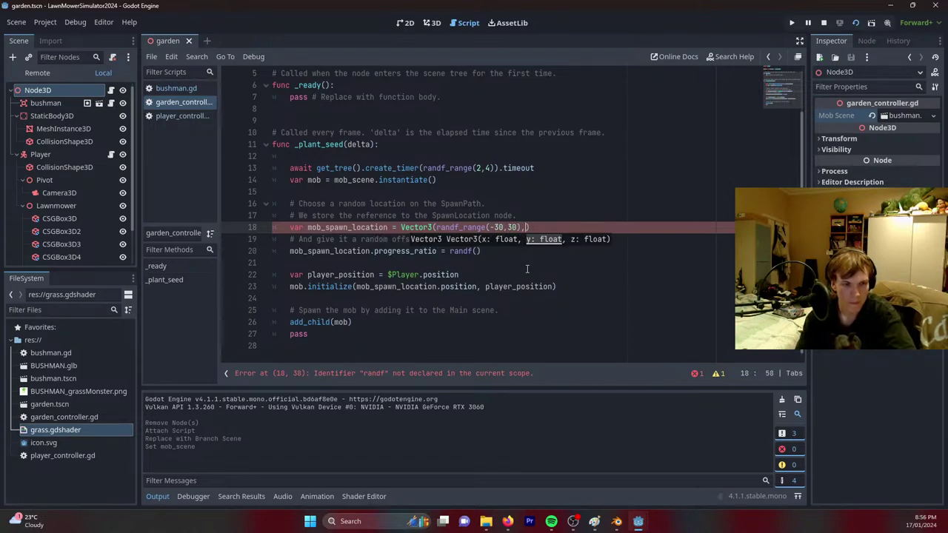
pyautogui.write('1,')
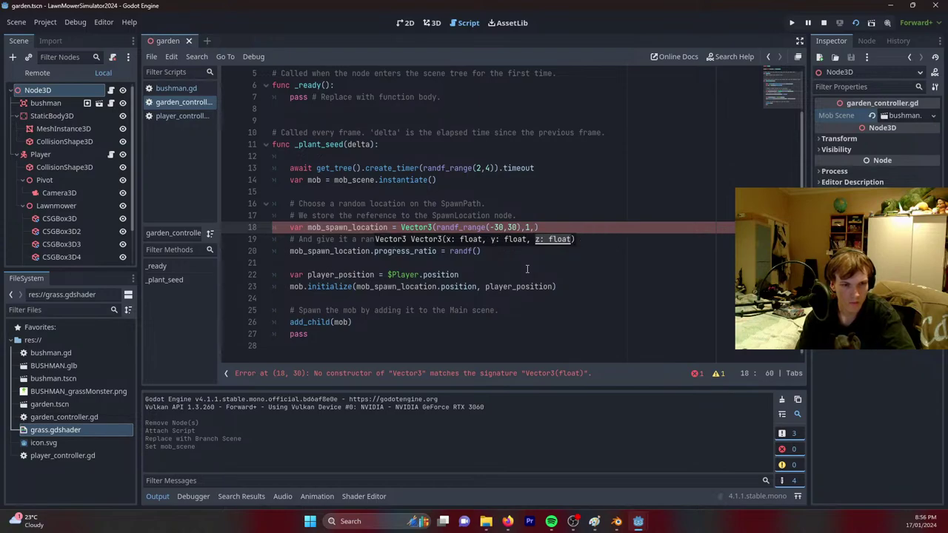
pyautogui.moveTo(435, 228); pyautogui.dragTo(521, 231)
pyautogui.hotkey('ctrl', 'c')
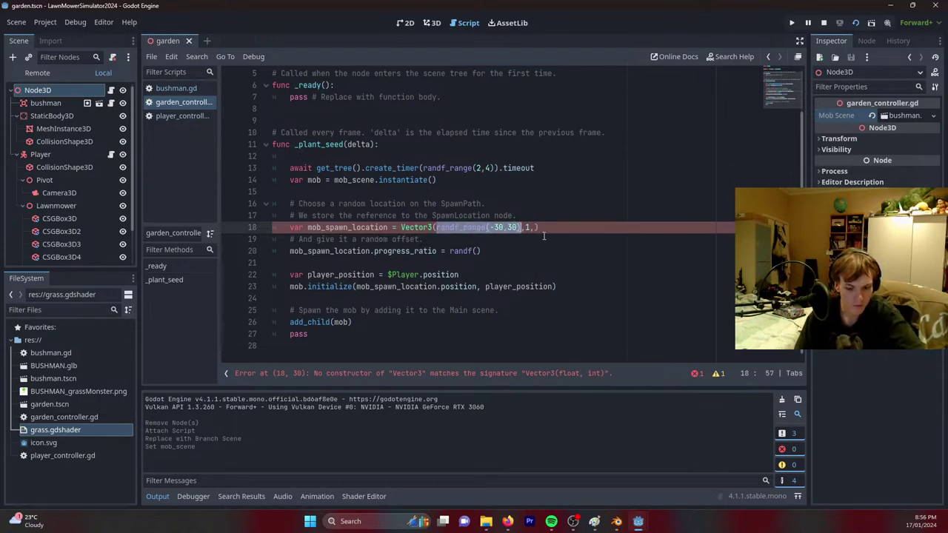
pyautogui.click(535, 228)
pyautogui.hotkey('ctrl', 'v')
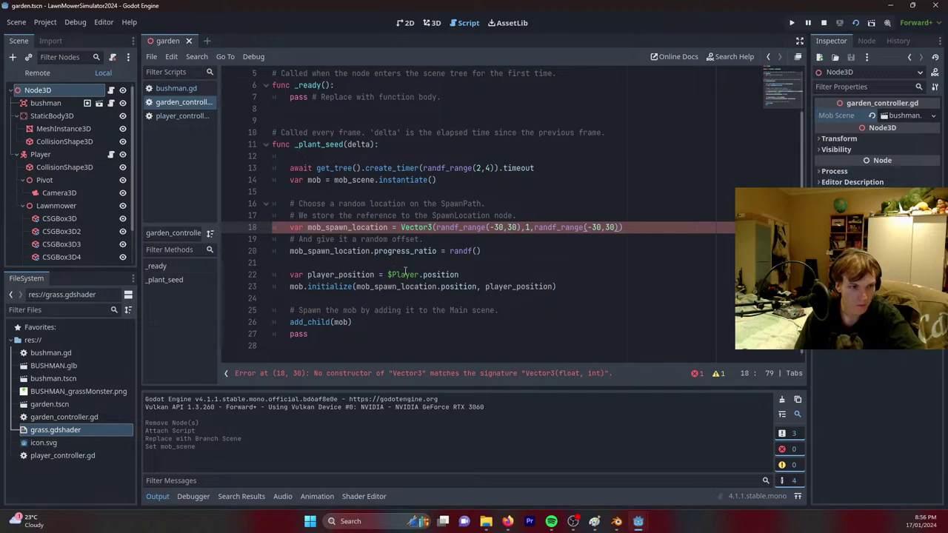
# Remove .position from mob_spawn_location in the initialize call and save the script.
pyautogui.moveTo(478, 289); pyautogui.dragTo(438, 288)
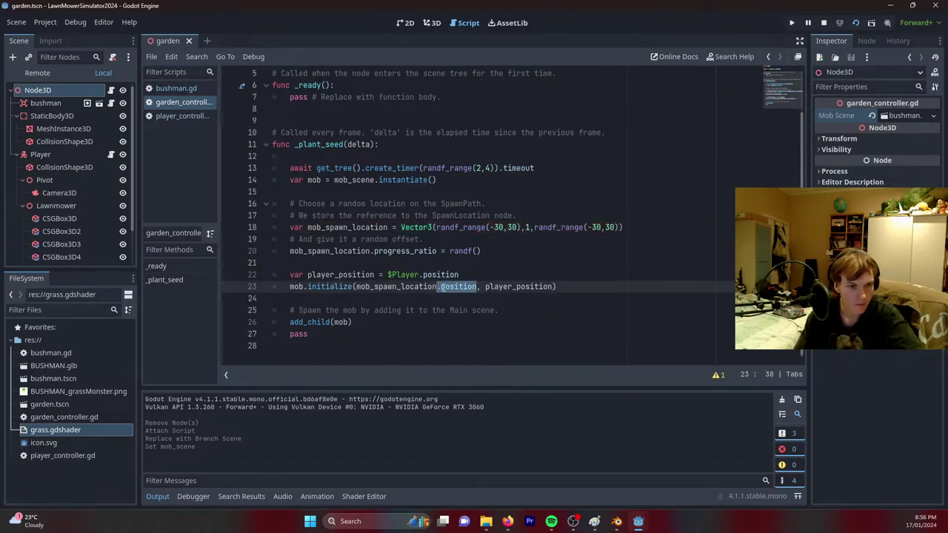
pyautogui.press('BackSpace')
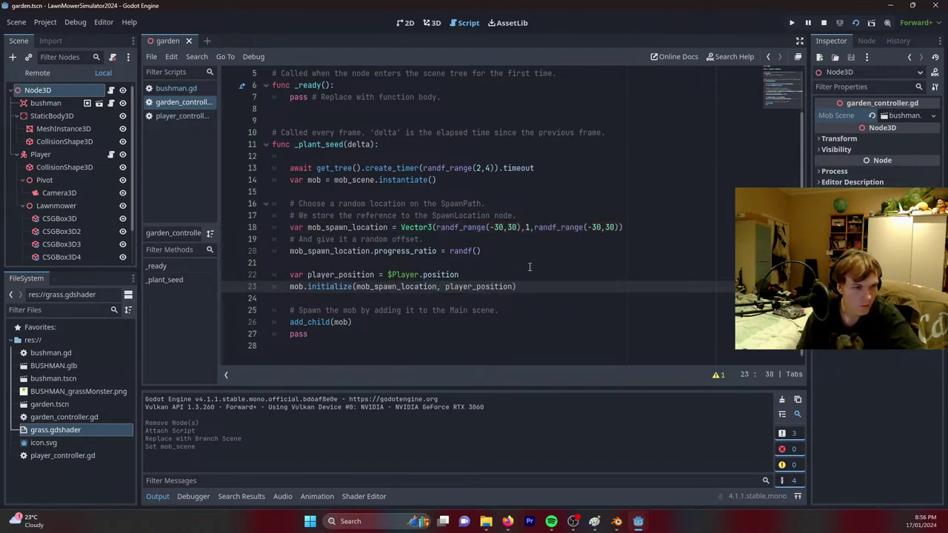
pyautogui.hotkey('ctrl', 's')
pyautogui.moveTo(481, 251); pyautogui.dragTo(649, 249)
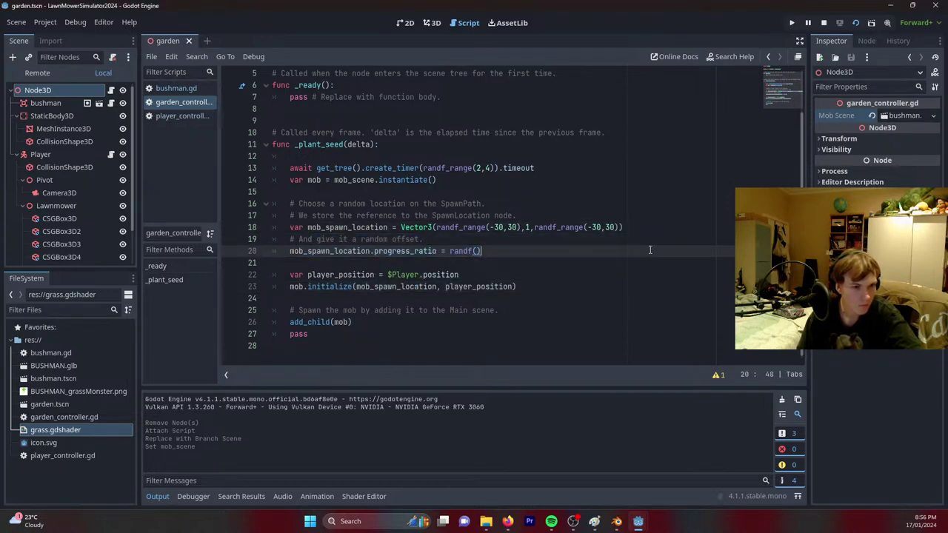
pyautogui.hotkey('ctrl', 's')
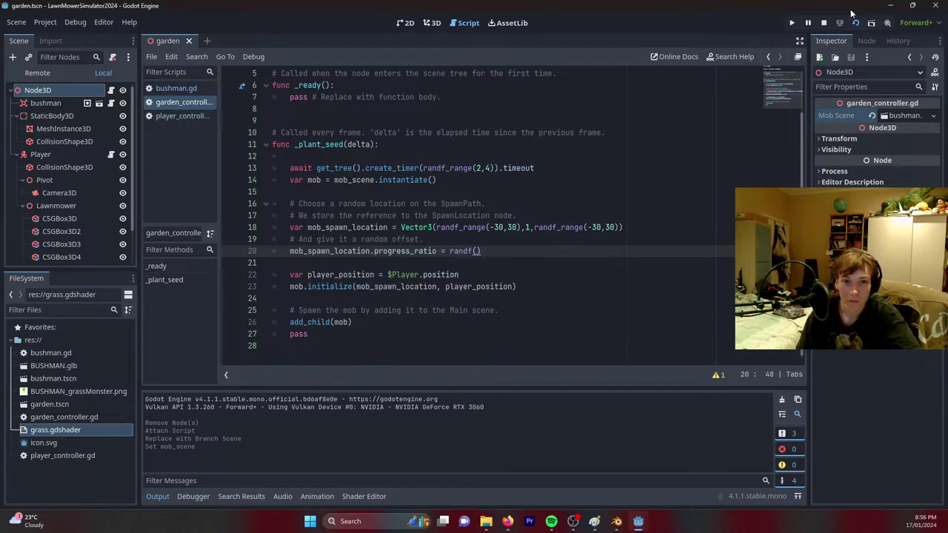
# Test-run the game, then add a _plant_seed() call inside _ready.
pyautogui.click(855, 24)
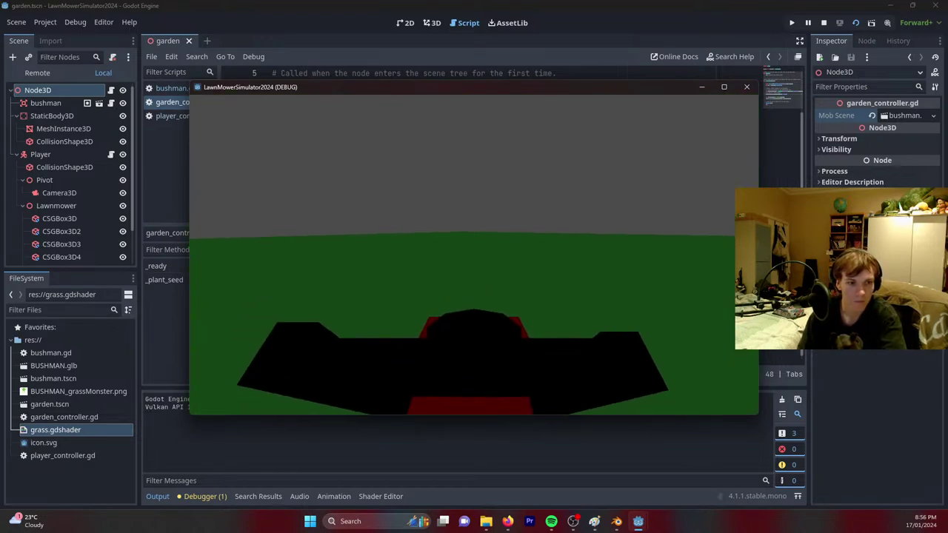
pyautogui.press('F8')
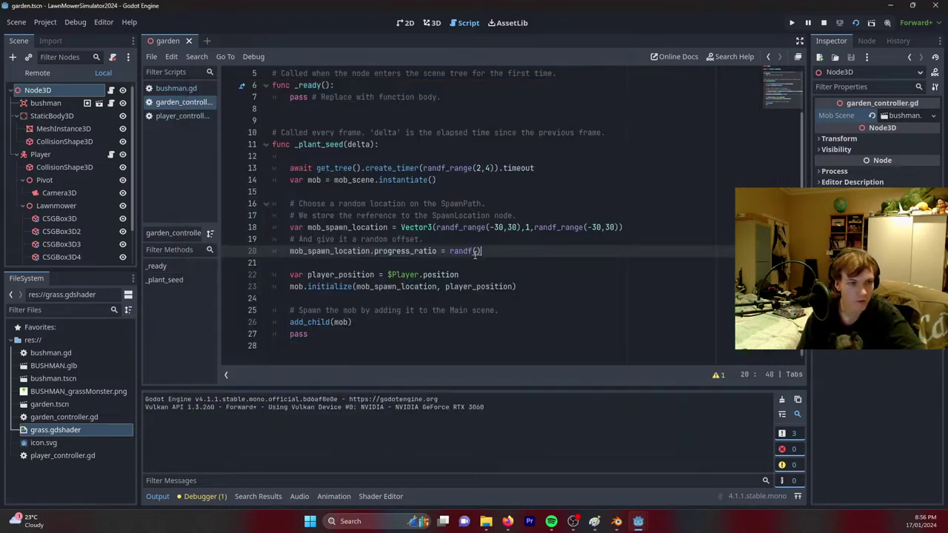
pyautogui.scroll(2, 486, 172)
pyautogui.click(385, 135)
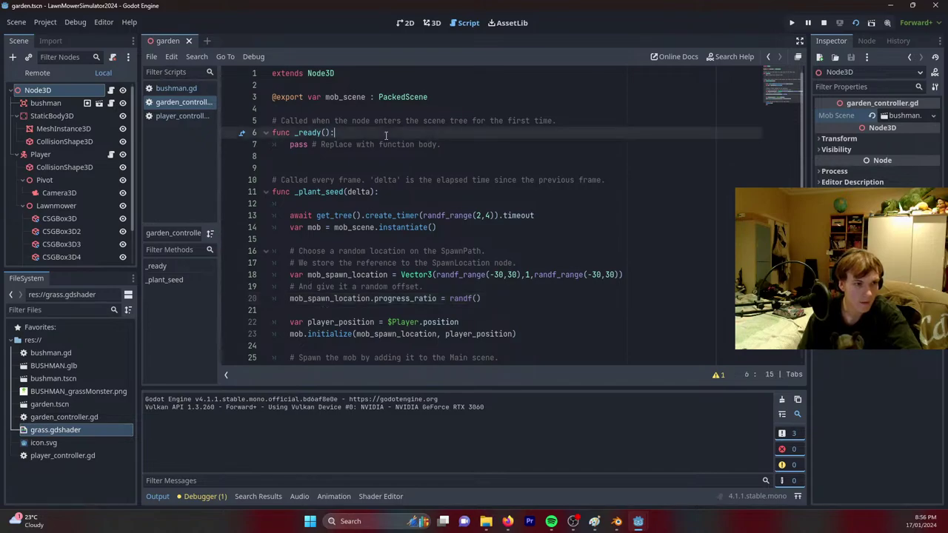
pyautogui.press('Return')
pyautogui.write('_pla')
pyautogui.press('Return')
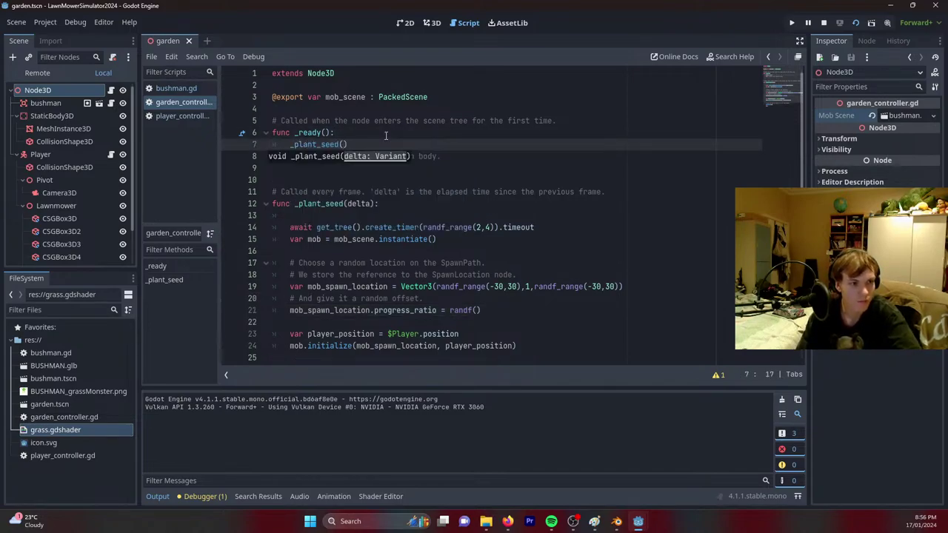
# Remove the delta parameter from _plant_seed and run the project, driving the mower.
pyautogui.doubleClick(369, 203)
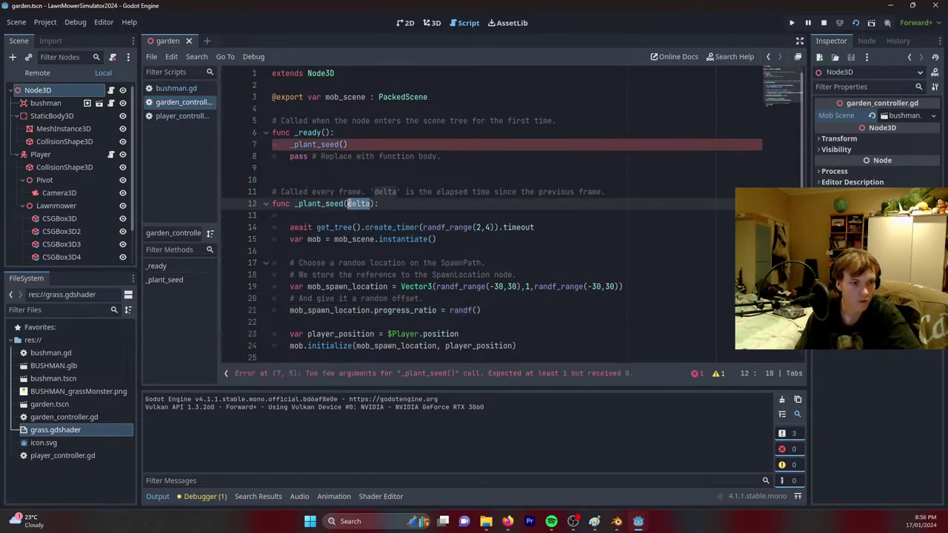
pyautogui.press('BackSpace')
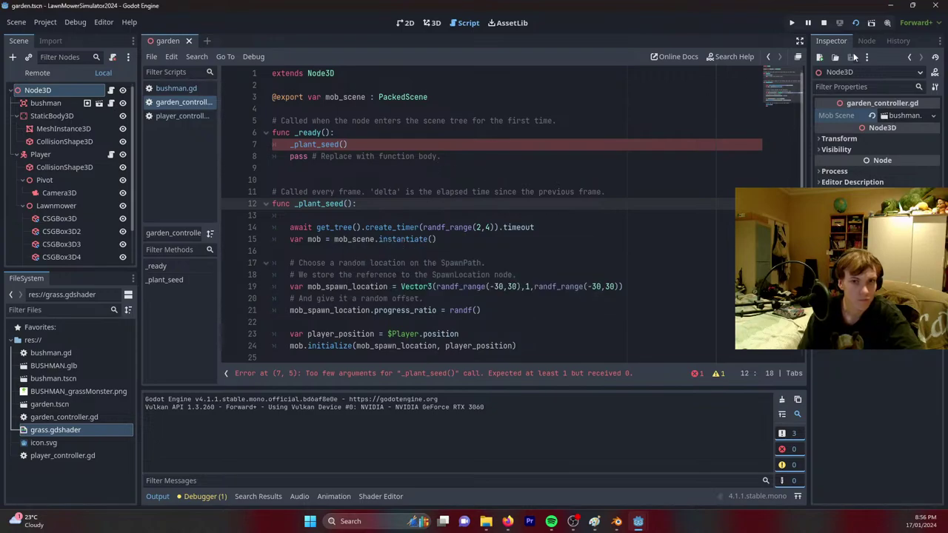
pyautogui.press('F5')
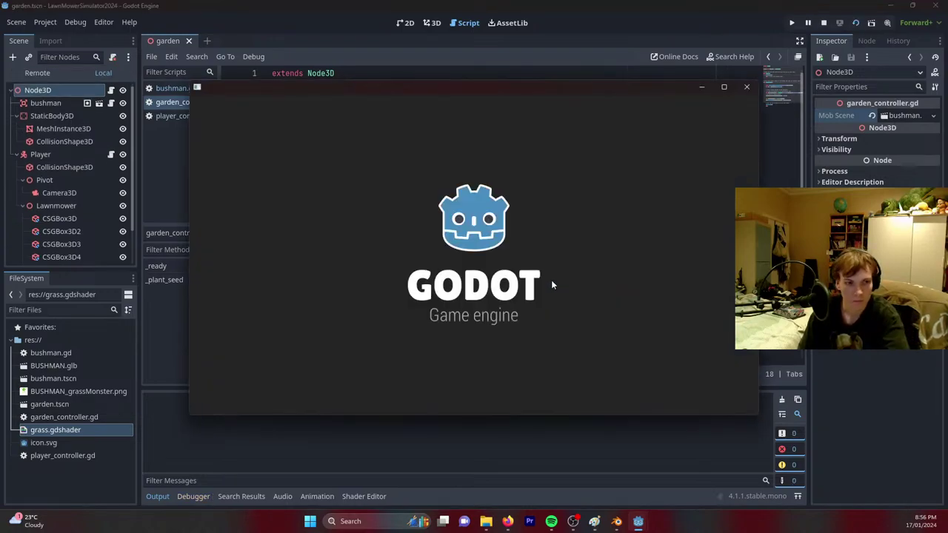
pyautogui.press('w')
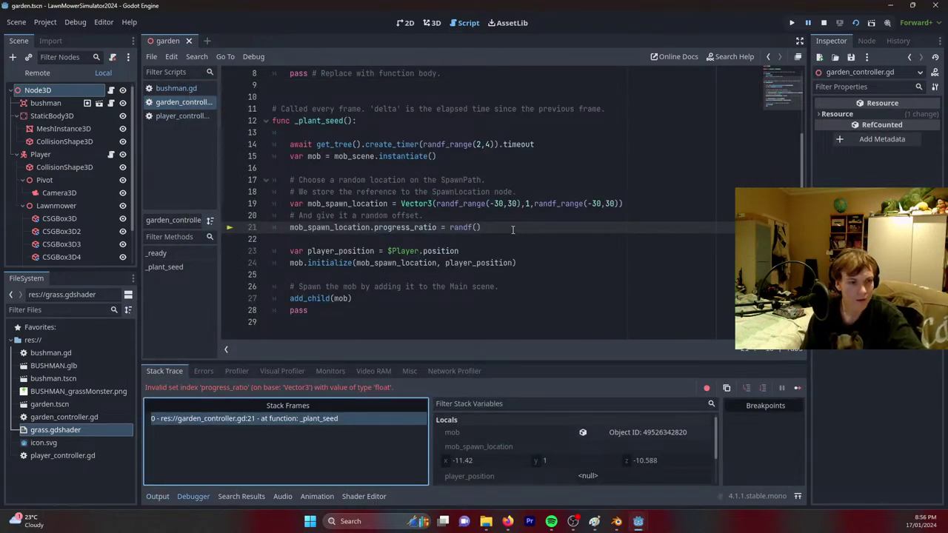
# Delete the progress_ratio comment and line, then relaunch the game.
pyautogui.moveTo(502, 229); pyautogui.dragTo(284, 219)
pyautogui.press('BackSpace')
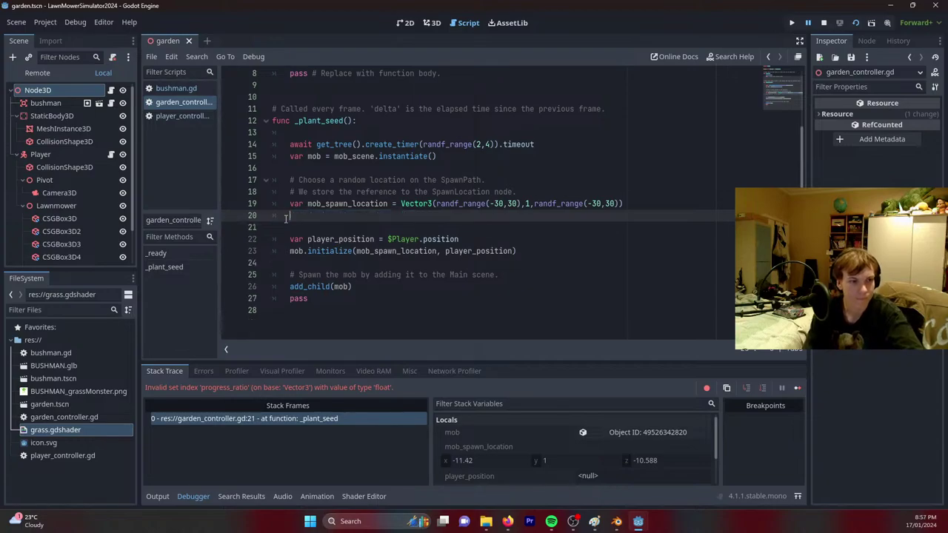
pyautogui.press('BackSpace')
pyautogui.click(854, 23)
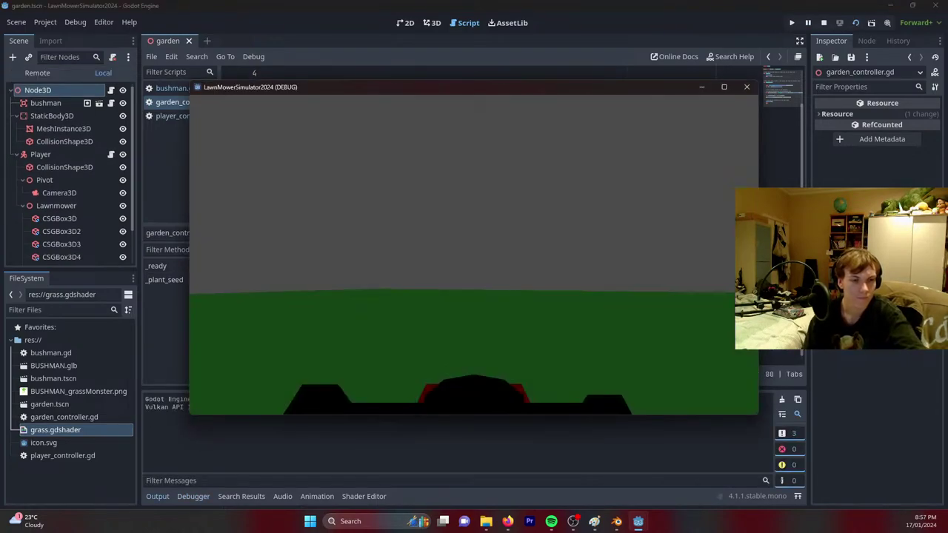
pyautogui.press('w')
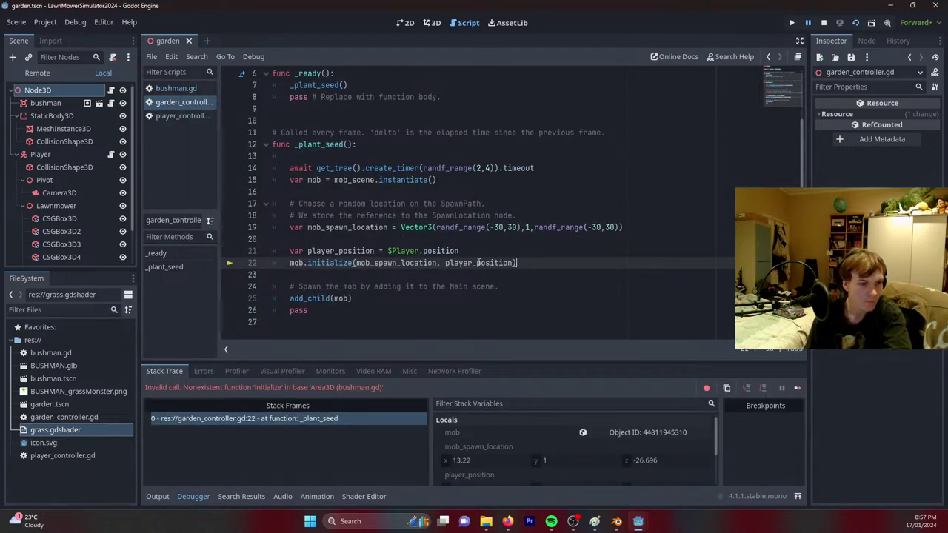
# Delete the player_position declaration line from _plant_seed.
pyautogui.moveTo(524, 263); pyautogui.dragTo(287, 256)
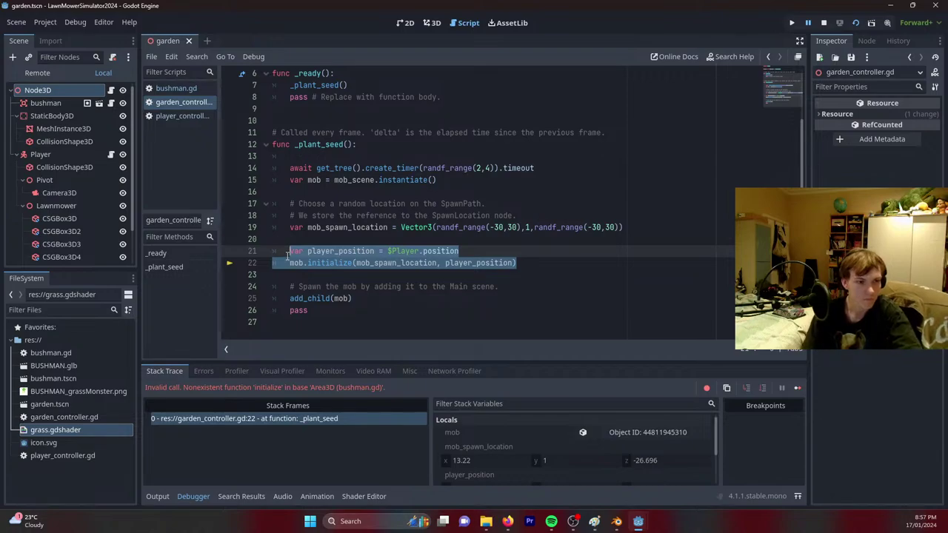
pyautogui.press('BackSpace')
pyautogui.write('mob.pos')
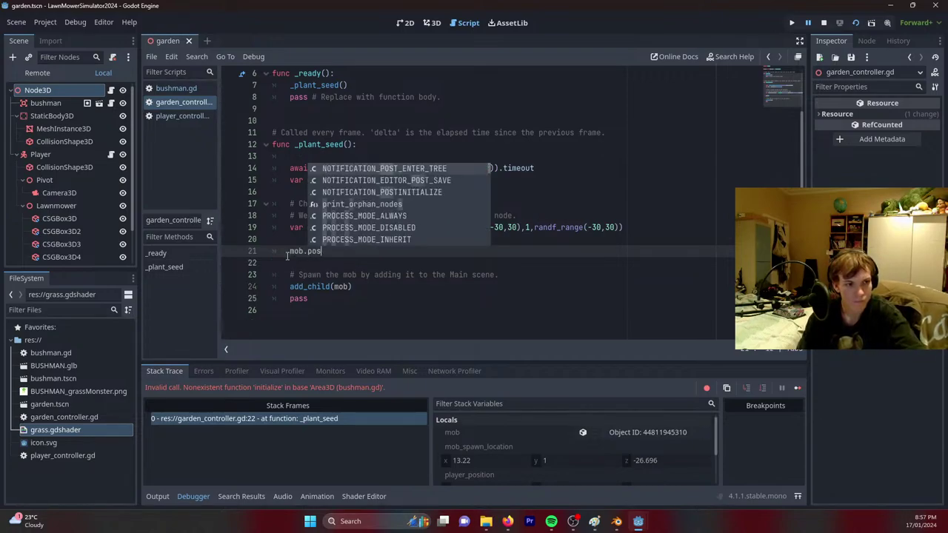
pyautogui.hotkey('ctrl', 'z')
pyautogui.hotkey('ctrl', 'z')
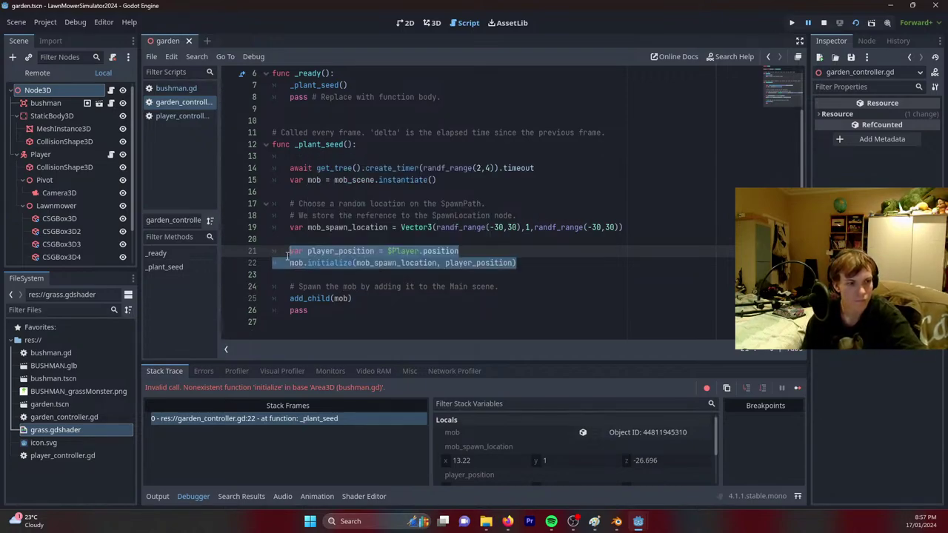
pyautogui.click(465, 250)
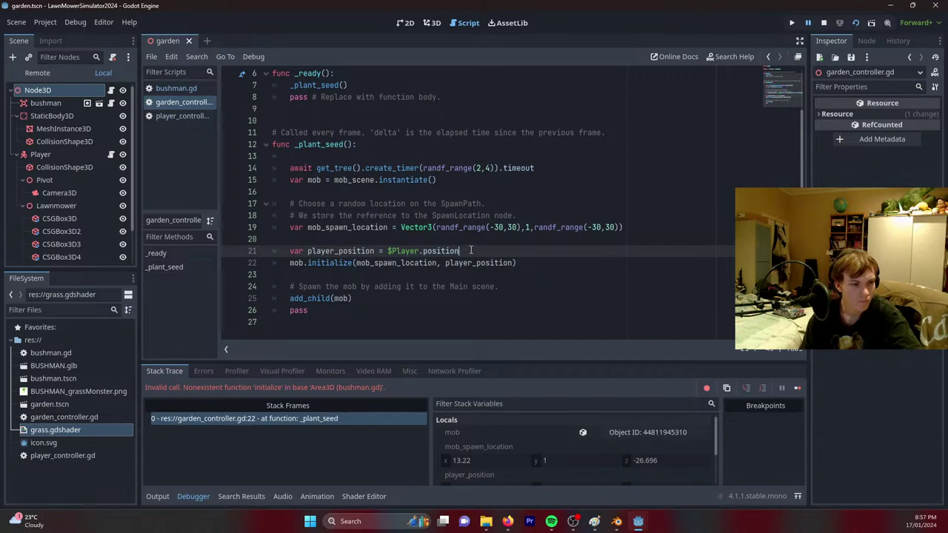
pyautogui.hotkey('shift', 'Up')
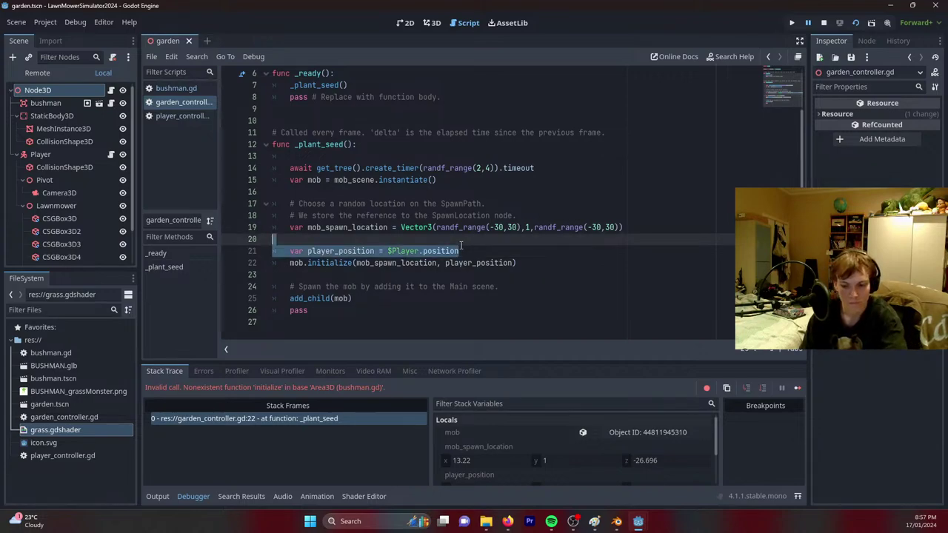
pyautogui.press('BackSpace')
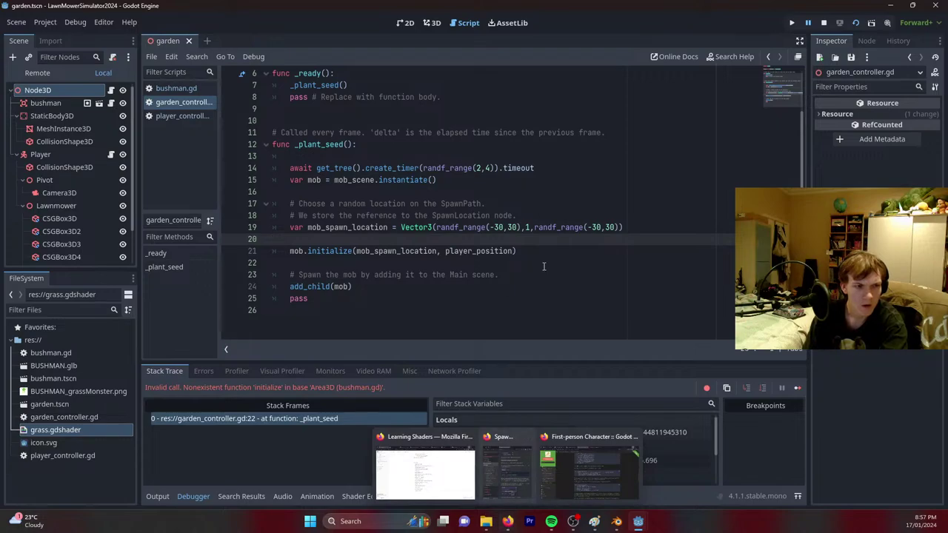
# Replace the initialize call with 'mob.global_transform.origin = mob_spawn_location' and run the game.
pyautogui.scroll(1, 543, 266)
pyautogui.moveTo(516, 263); pyautogui.dragTo(303, 263)
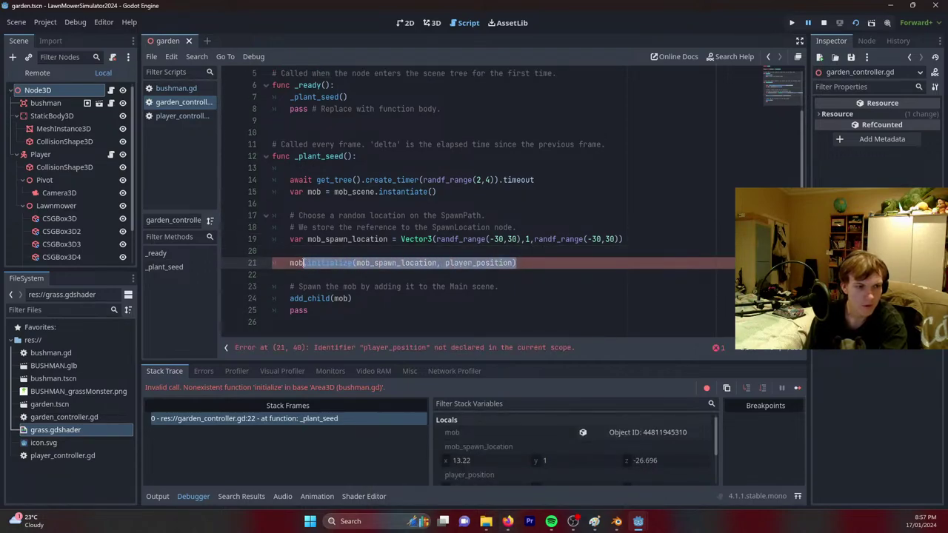
pyautogui.press('BackSpace')
pyautogui.write('.pos')
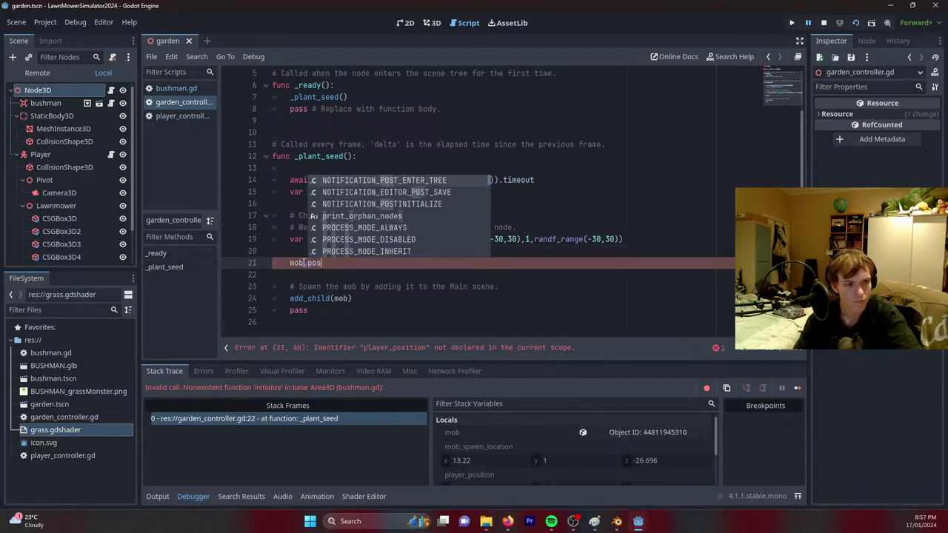
pyautogui.write('ition')
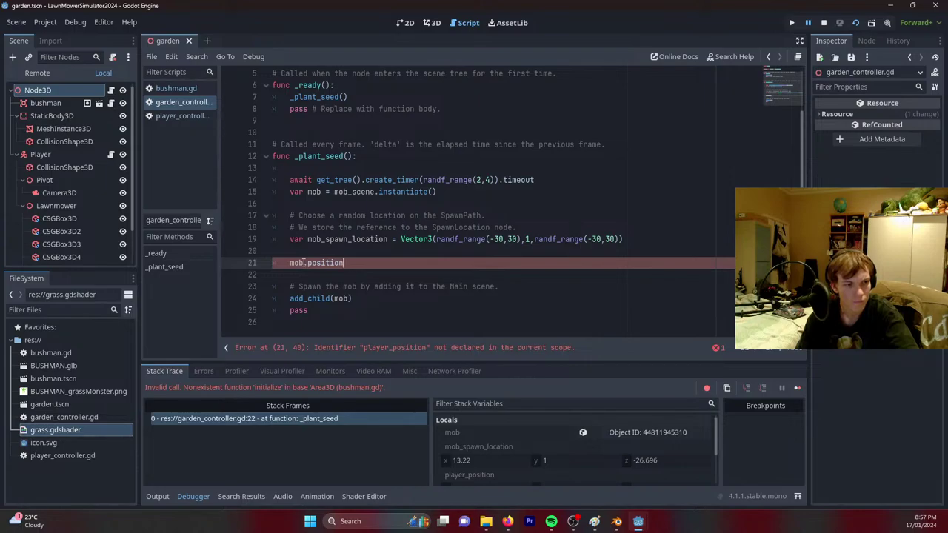
pyautogui.write(' = mob')
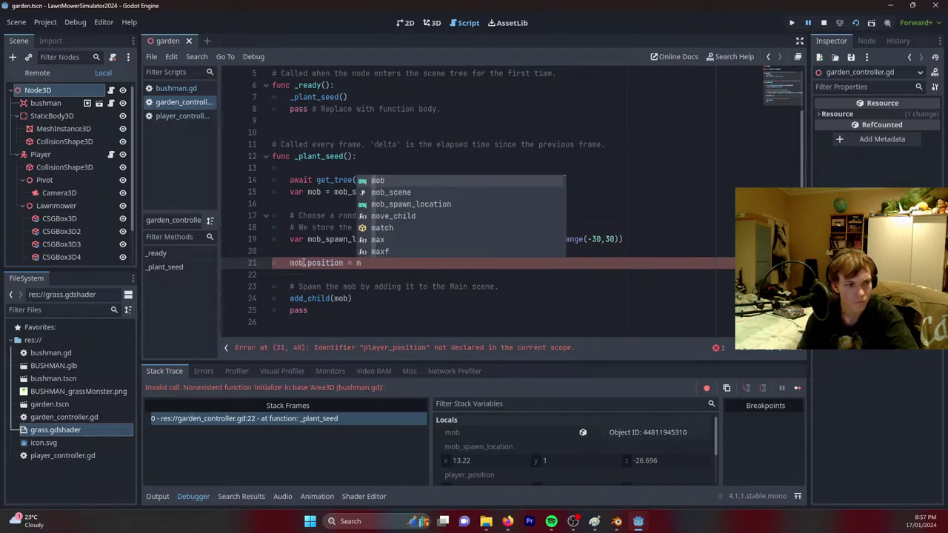
pyautogui.press('Down')
pyautogui.press('Down')
pyautogui.press('Return')
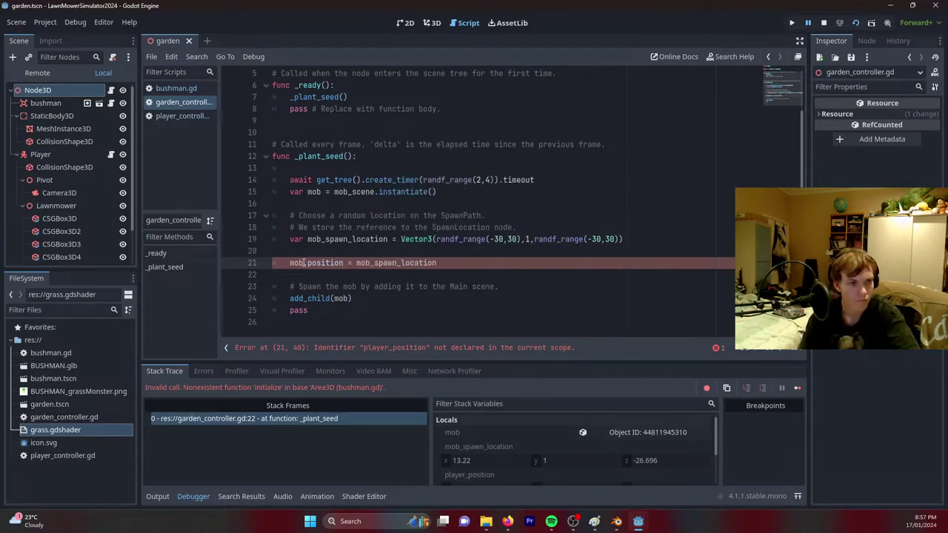
pyautogui.write('globa')
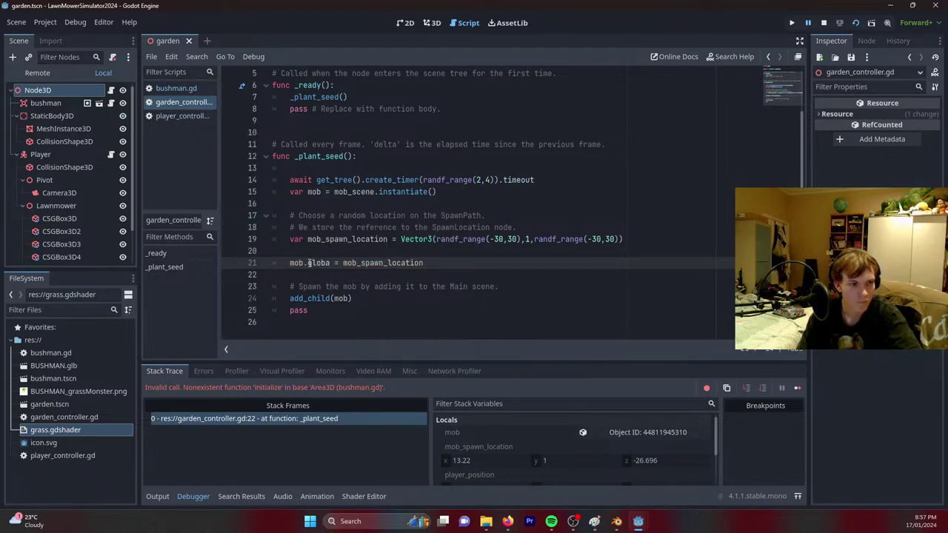
pyautogui.write('l_transf')
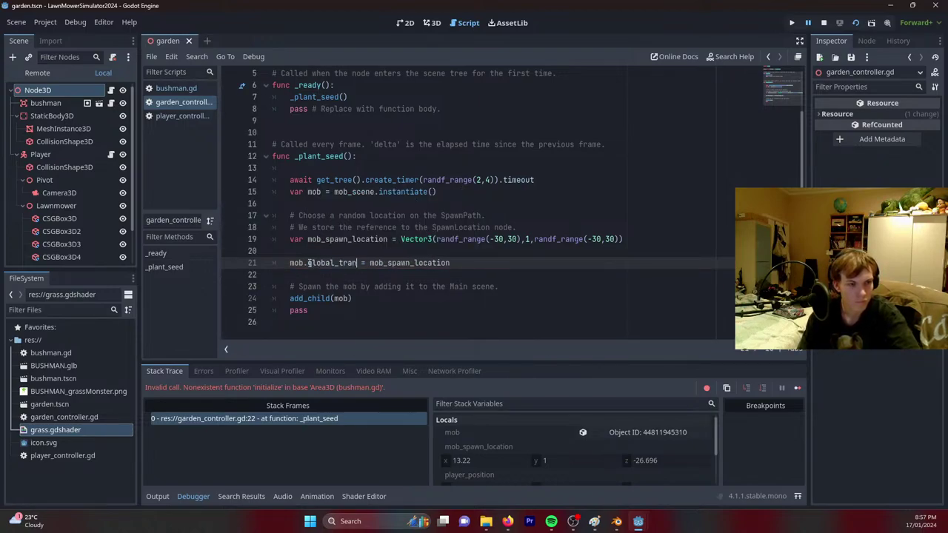
pyautogui.write('orm.')
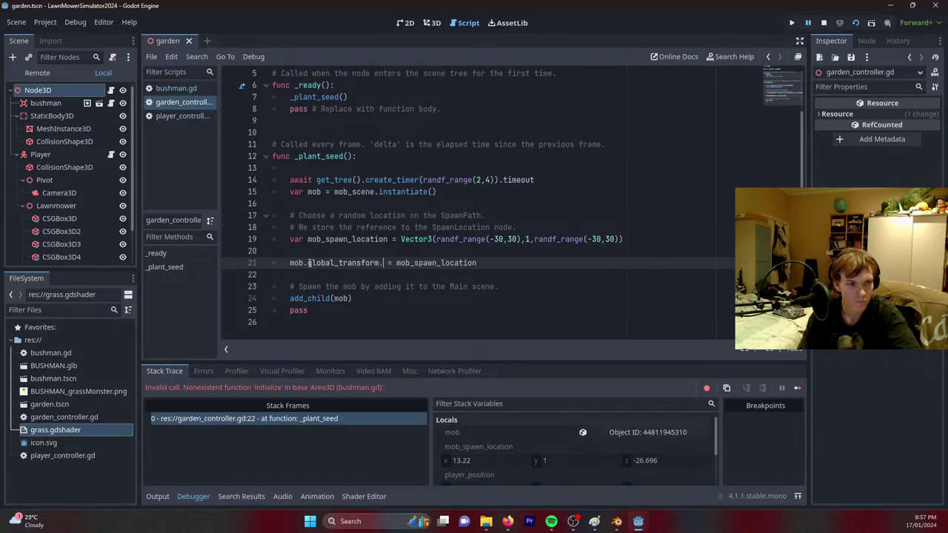
pyautogui.write('origin')
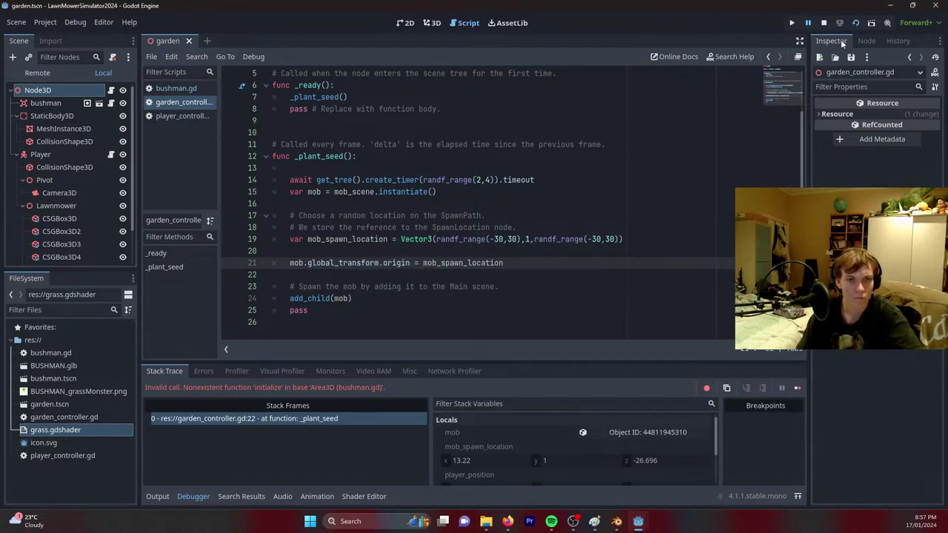
pyautogui.click(856, 23)
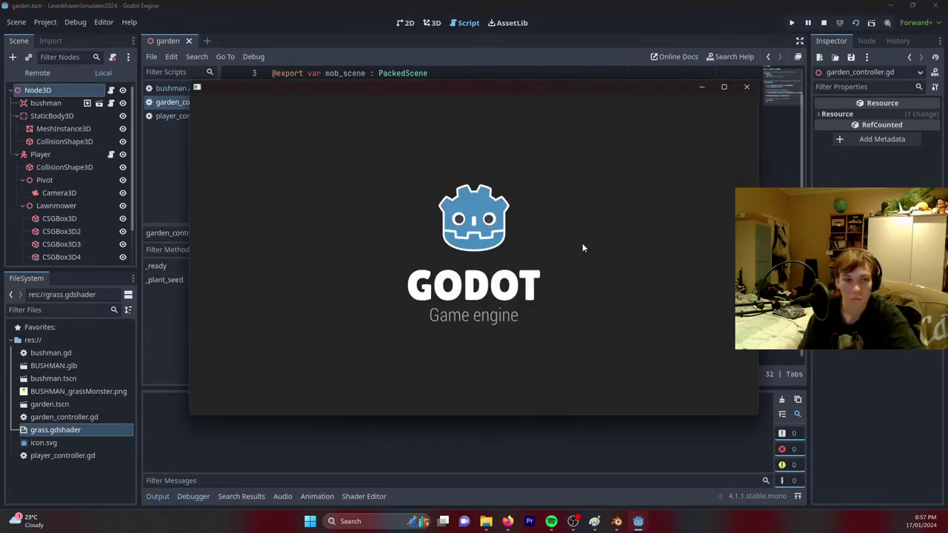
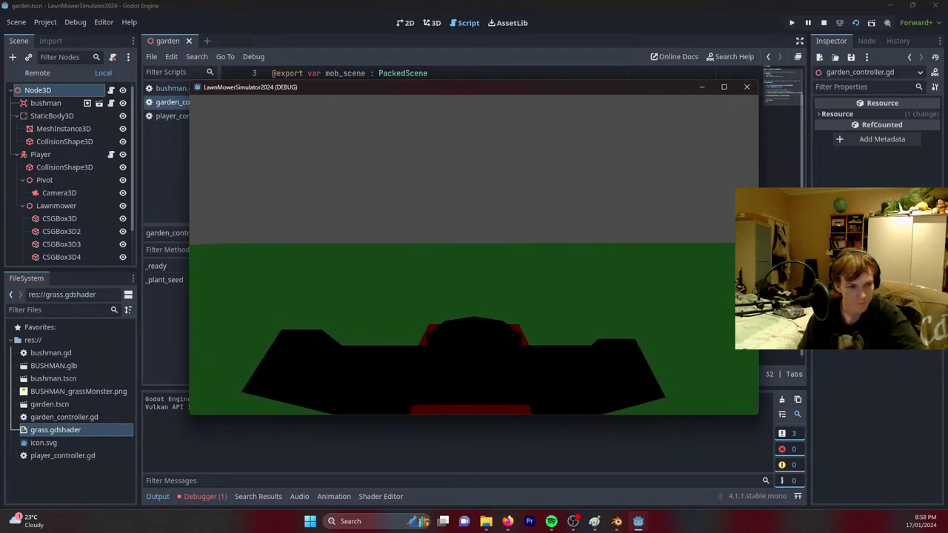
# Stop the running game and bring up the Debugger panel.
pyautogui.press('F8')
pyautogui.click(205, 496)
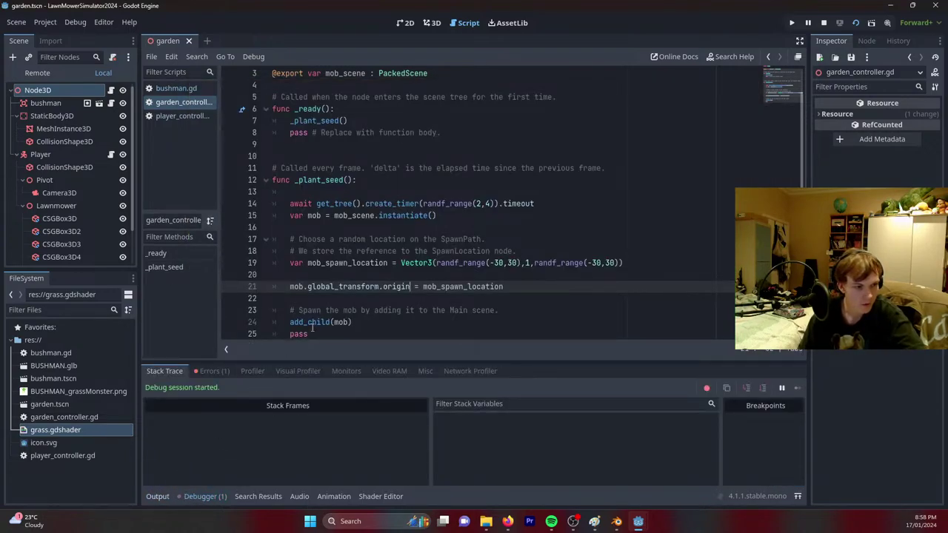
pyautogui.scroll(-1, 312, 328)
# Add a _plant_seed() call after add_child(mob) in garden_controller.gd and relaunch the game.
pyautogui.click(391, 298)
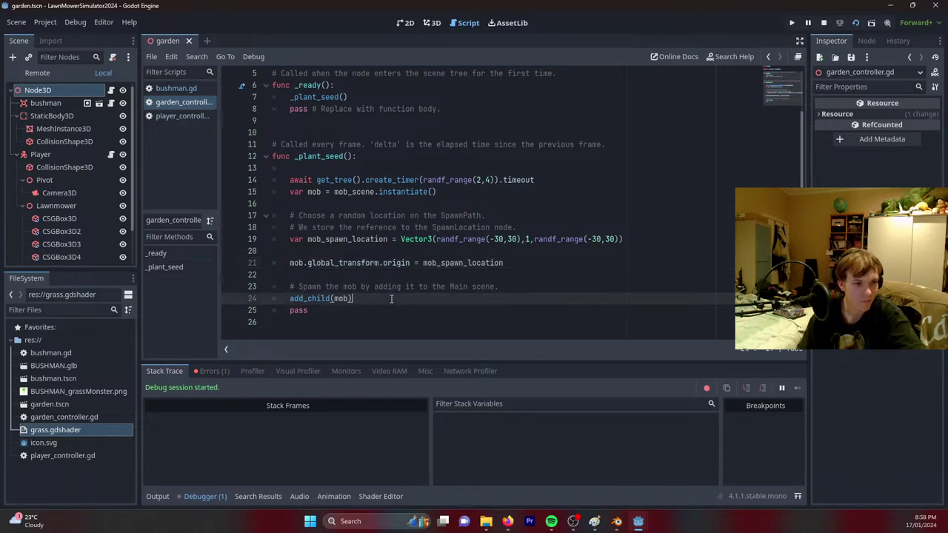
pyautogui.press('Return')
pyautogui.press('Return')
pyautogui.write('_plant_seed()')
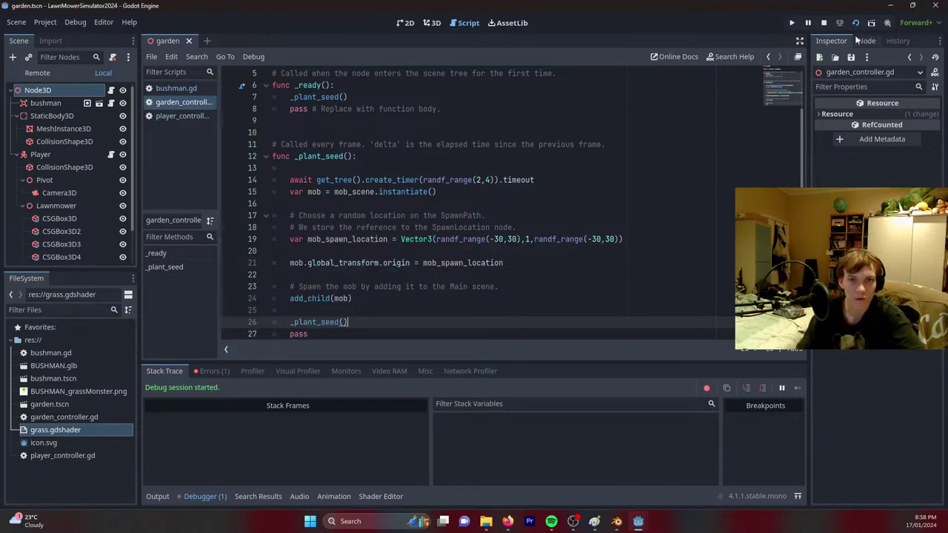
pyautogui.click(856, 23)
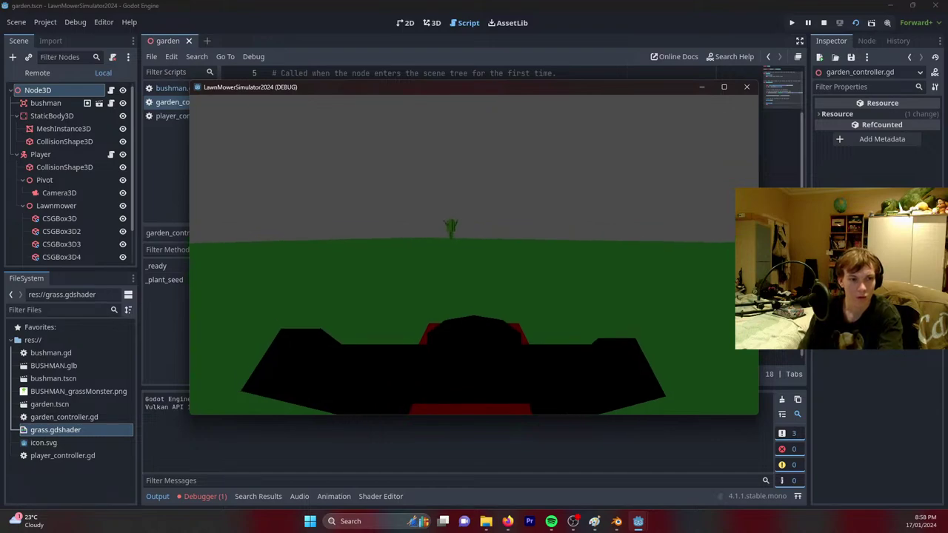
# Drive the mower with W, A, S, D among the repeatedly spawning bushmen, then stop the game.
pyautogui.press('w')
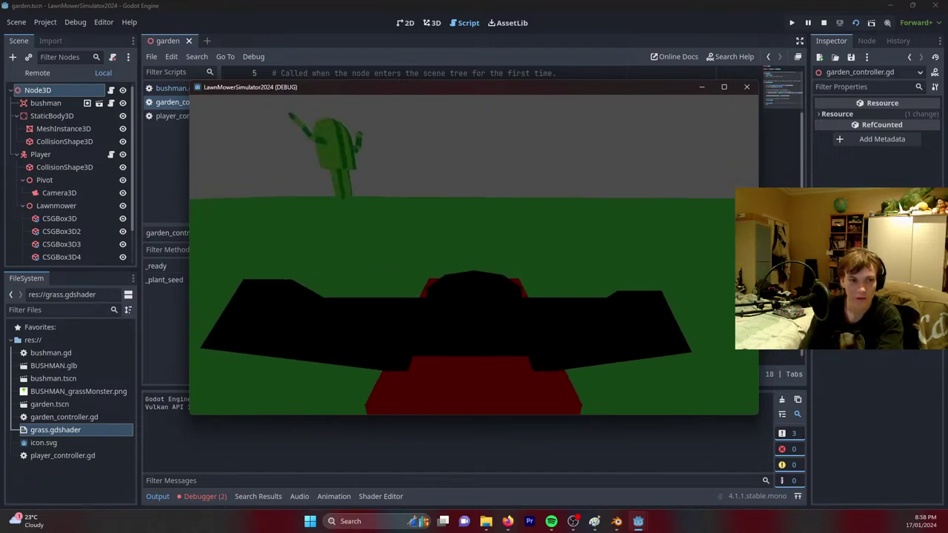
pyautogui.press('a')
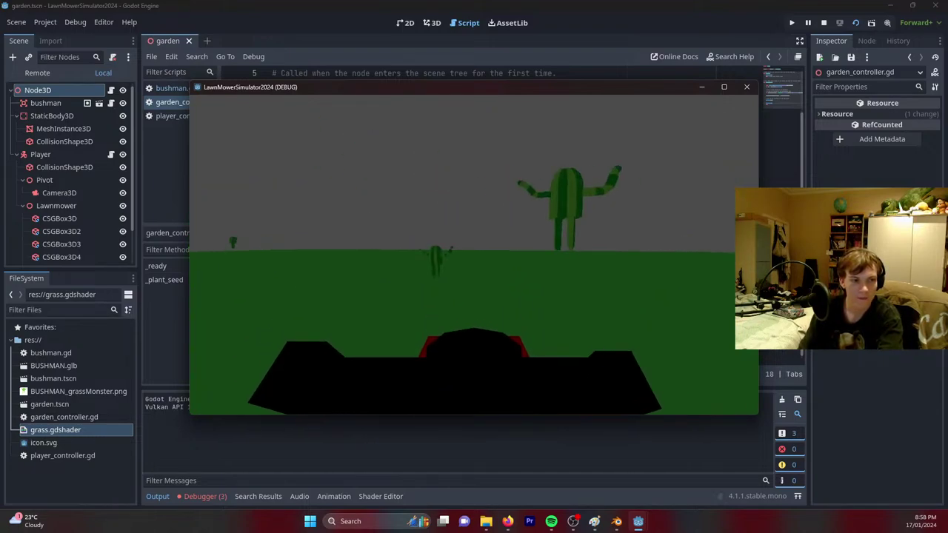
pyautogui.press('w')
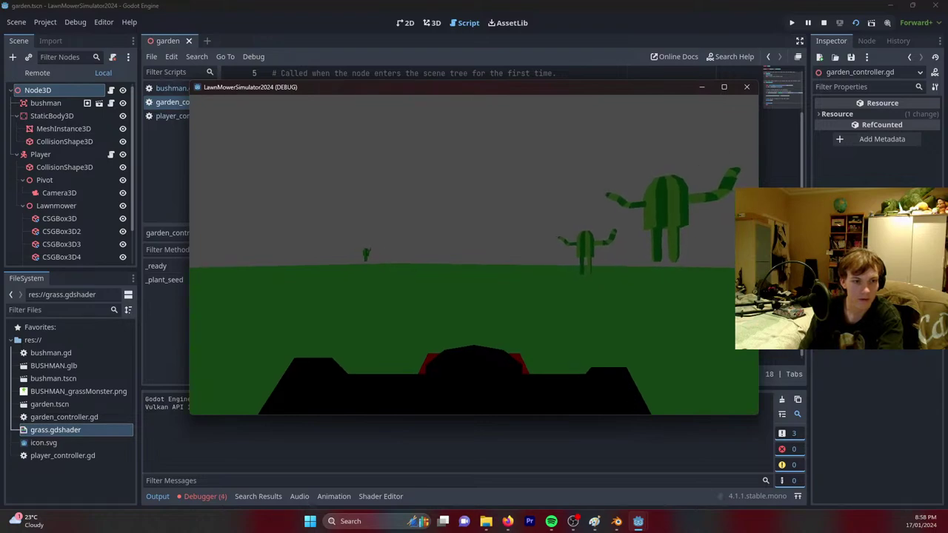
pyautogui.press('d')
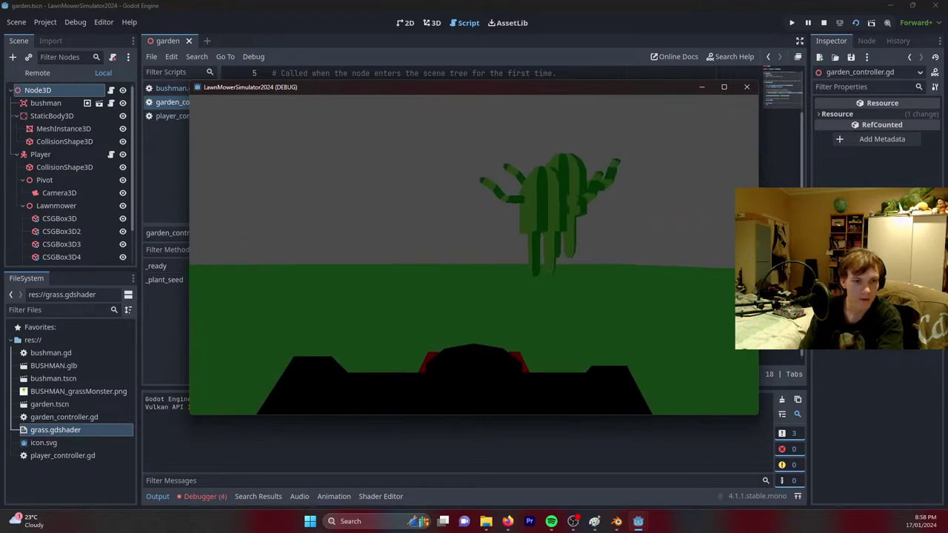
pyautogui.press('w')
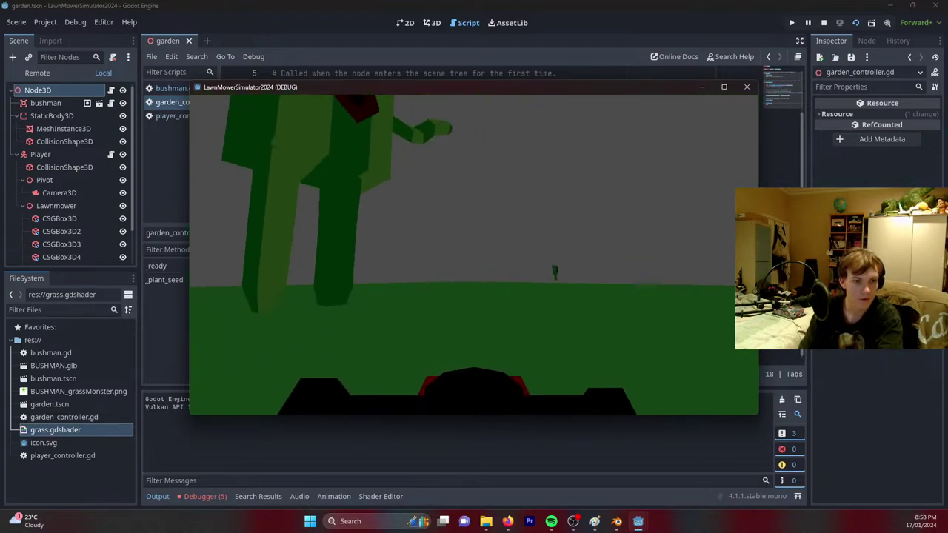
pyautogui.press('s')
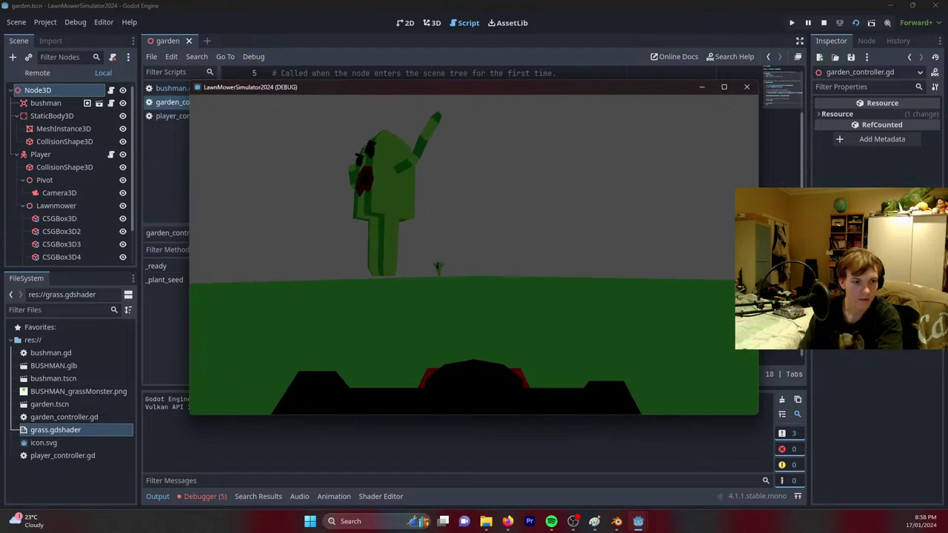
pyautogui.press('s')
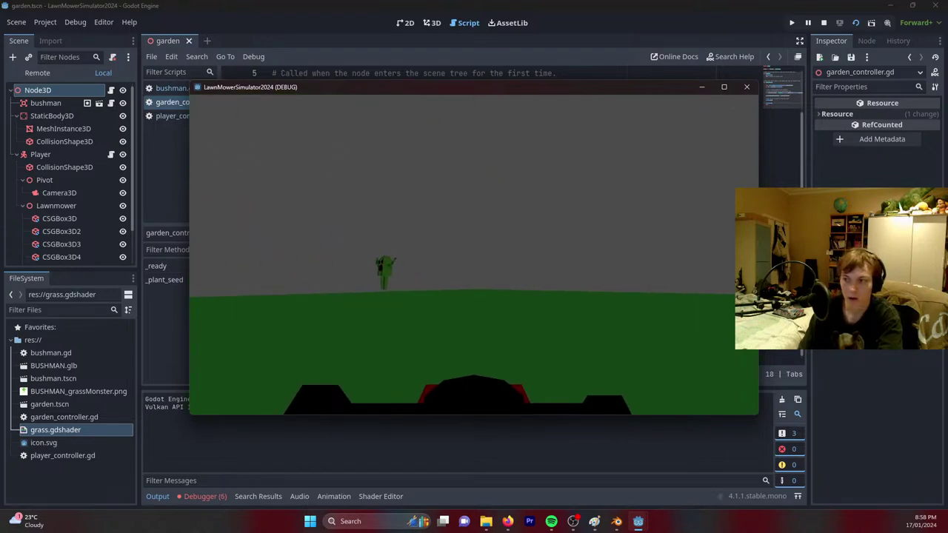
pyautogui.press('d')
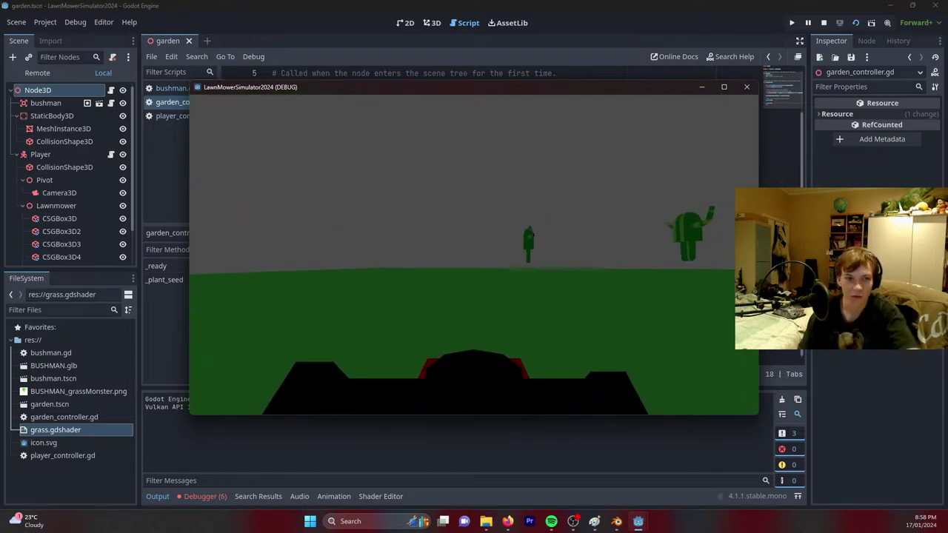
pyautogui.press('d')
pyautogui.press('F8')
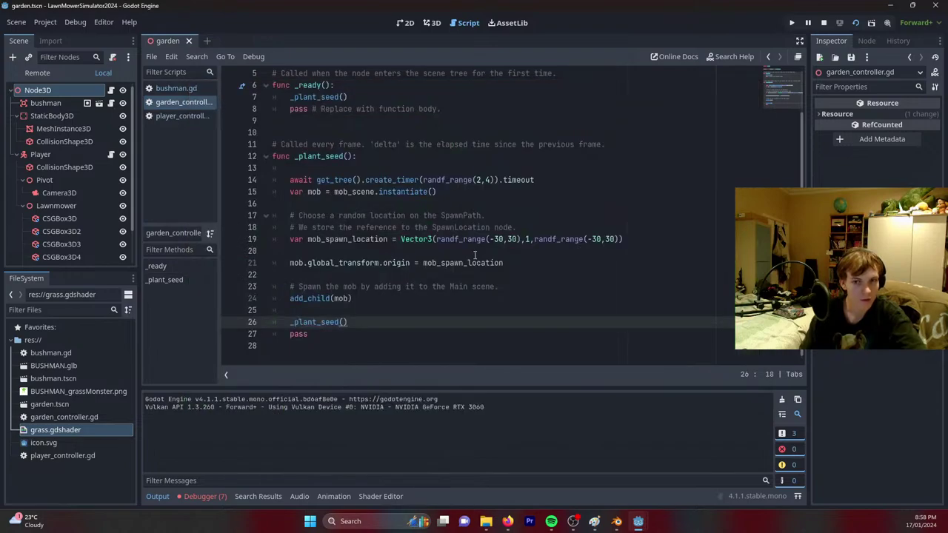
# Place the caret around lines 24–25 of garden_controller.gd and scroll through the script.
pyautogui.click(372, 299)
pyautogui.click(375, 312)
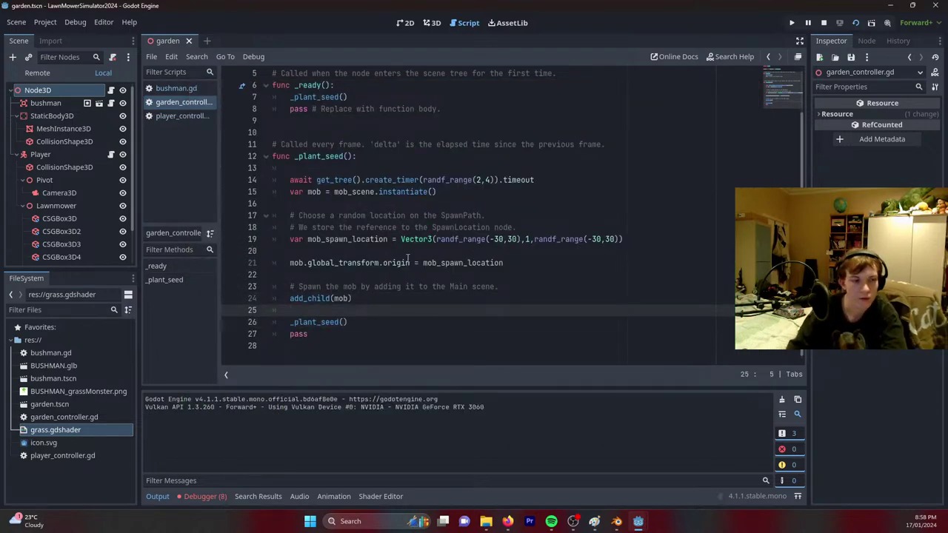
pyautogui.scroll(2, 349, 319)
pyautogui.scroll(-2, 359, 315)
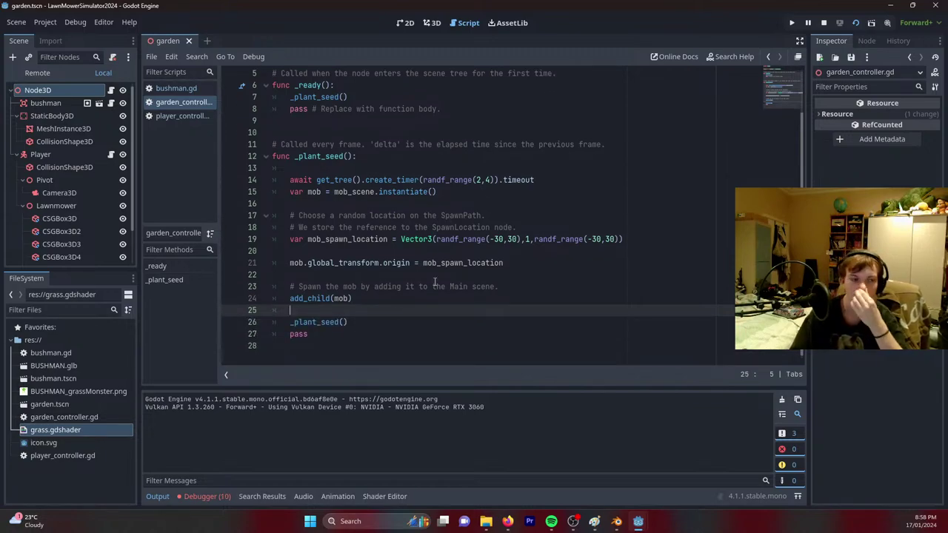
pyautogui.scroll(1, 285, 183)
# In bushman.gd, declare var grow_speed = 0.01 below extends Area3D and run the game.
pyautogui.click(170, 89)
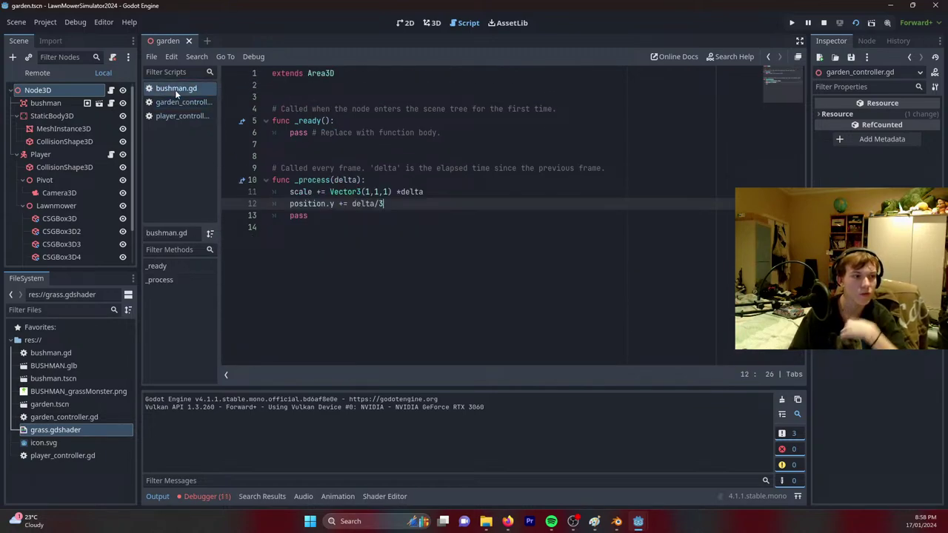
pyautogui.click(441, 191)
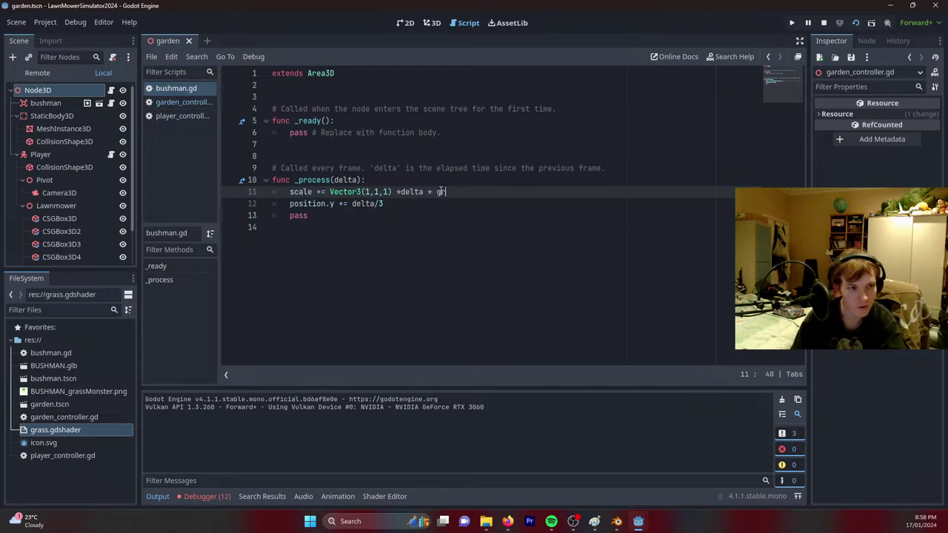
pyautogui.click(293, 84)
pyautogui.press('Return')
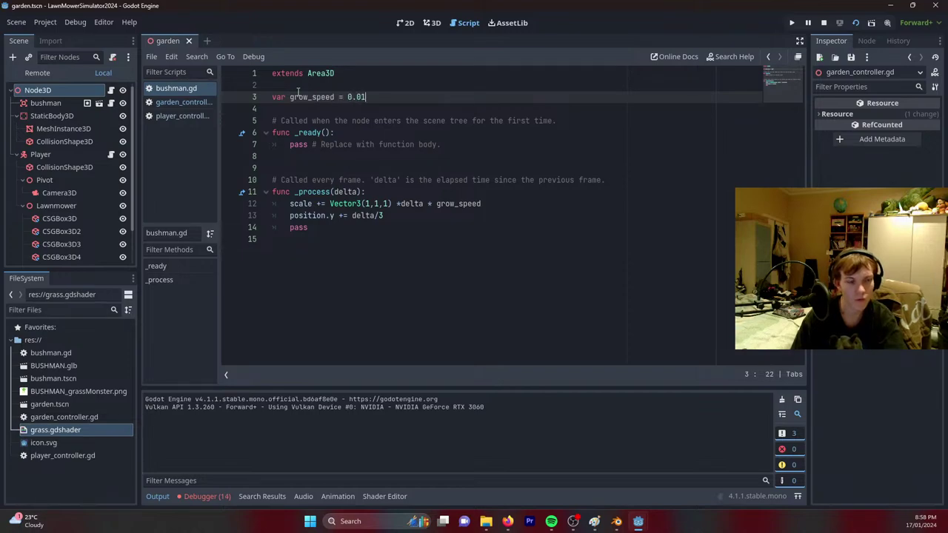
pyautogui.write('var grow_speed = 0.01')
pyautogui.press('F5')
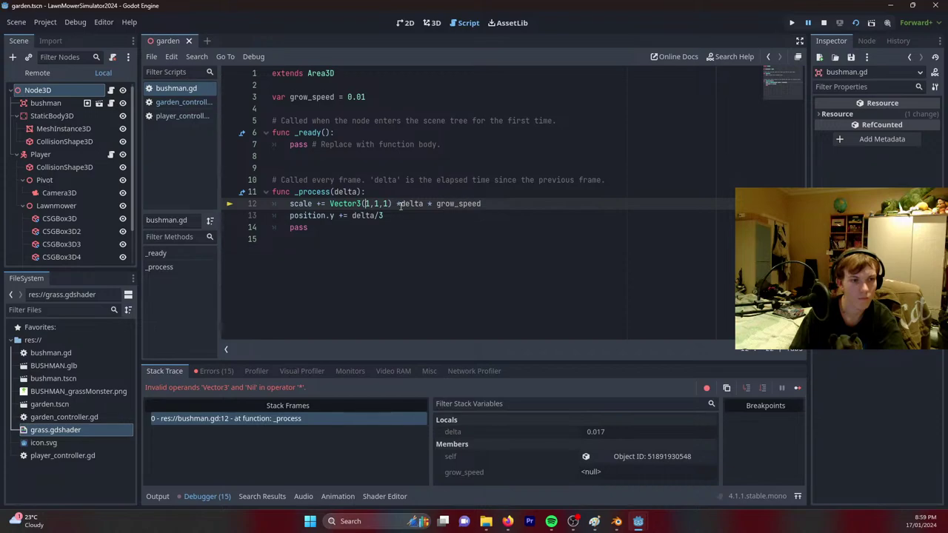
# Save bushman.gd, check the Errors list, and run the game.
pyautogui.click(400, 203)
pyautogui.hotkey('ctrl', 's')
pyautogui.click(209, 371)
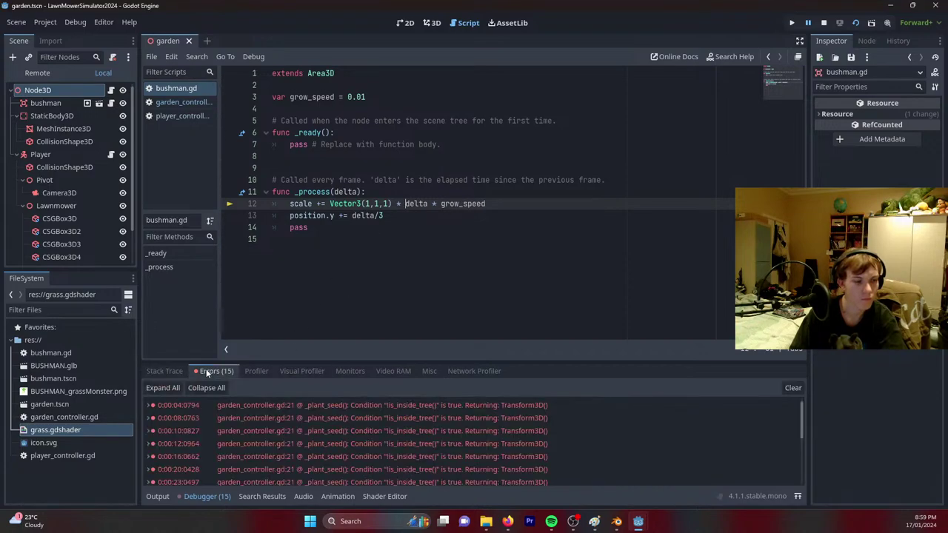
pyautogui.scroll(-5, 383, 425)
pyautogui.press('F5')
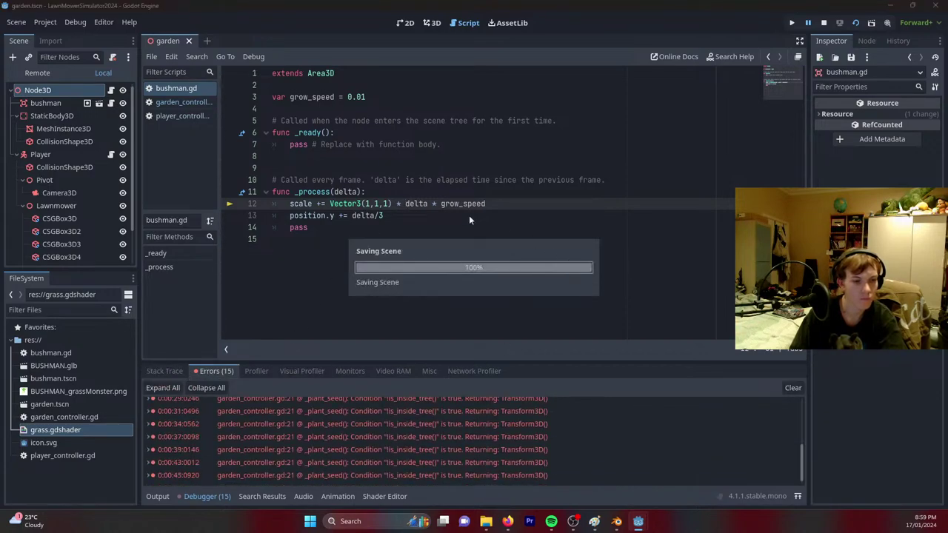
# Change the position.y line to use delta/4, save, and relaunch the game.
pyautogui.click(380, 216)
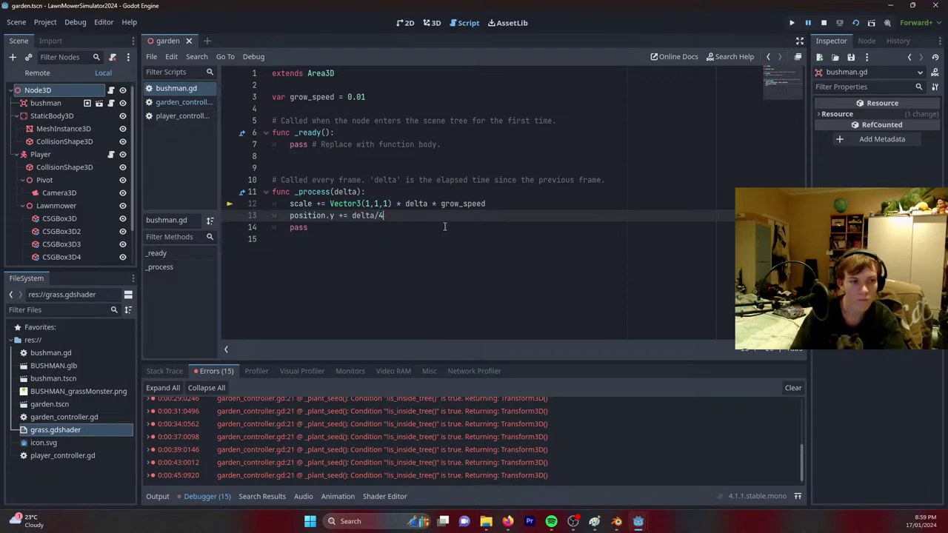
pyautogui.write('/4')
pyautogui.hotkey('ctrl', 's')
pyautogui.click(858, 23)
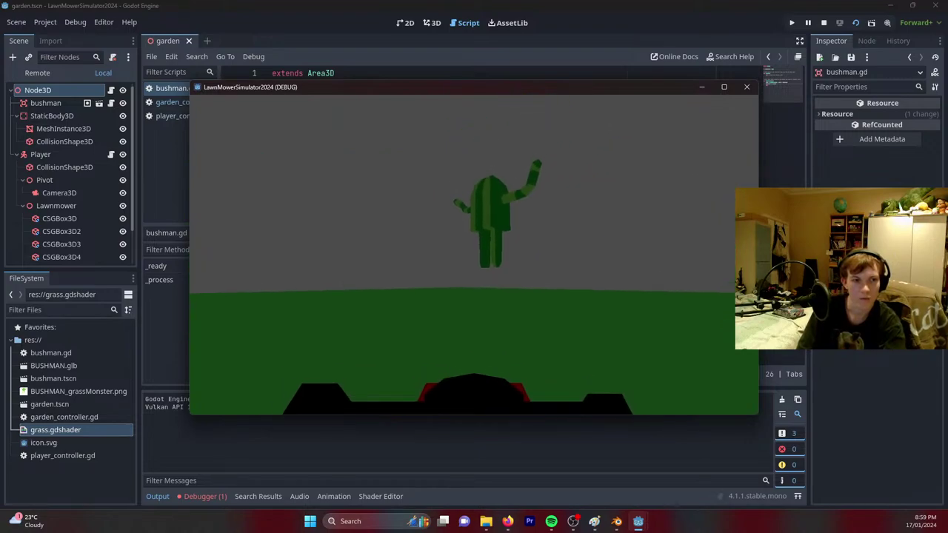
# Test the game with bushmen rising at delta/1.5, then show the garden scene in 3D.
pyautogui.press('Escape')
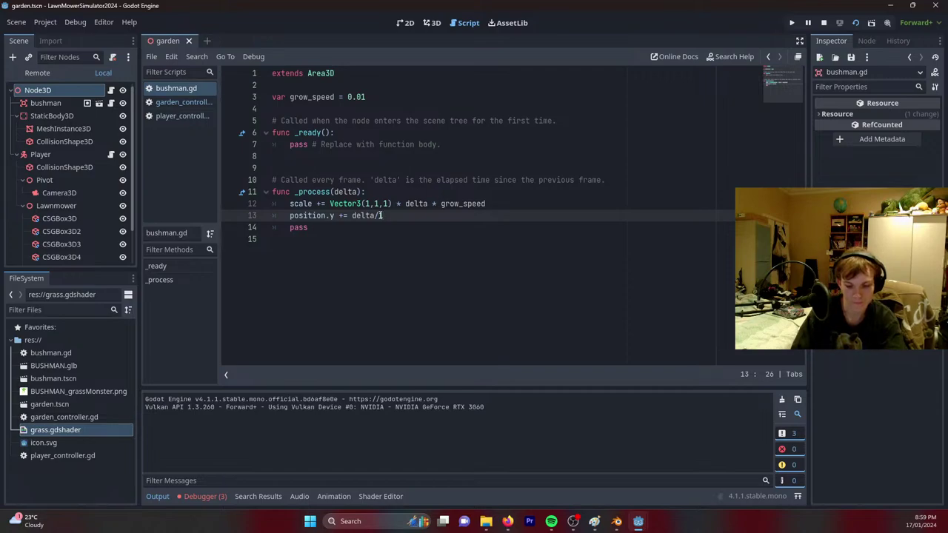
pyautogui.hotkey('ctrl', 's')
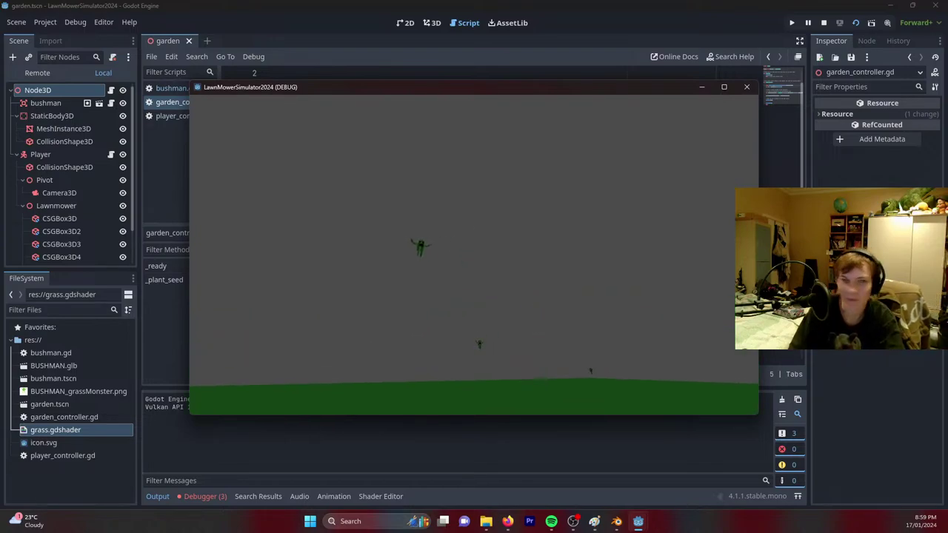
pyautogui.press('F8')
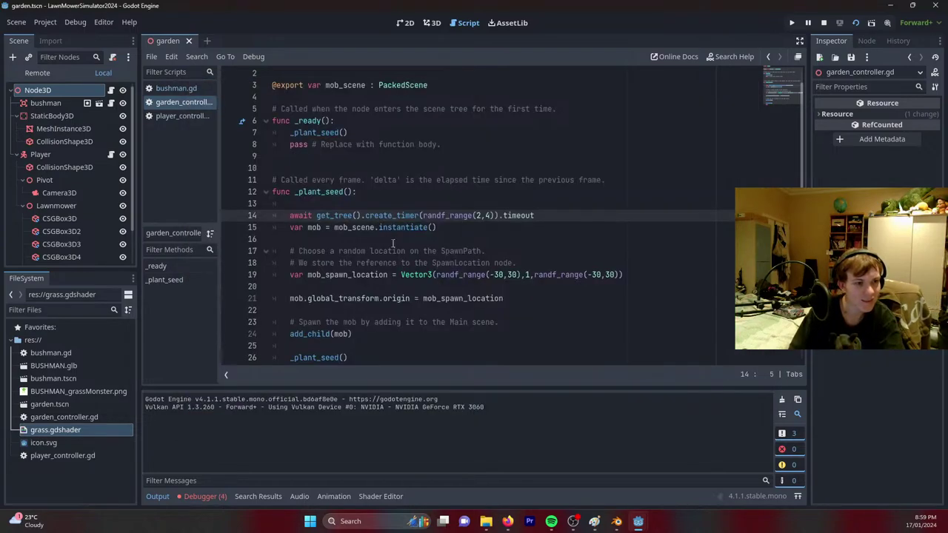
pyautogui.click(176, 88)
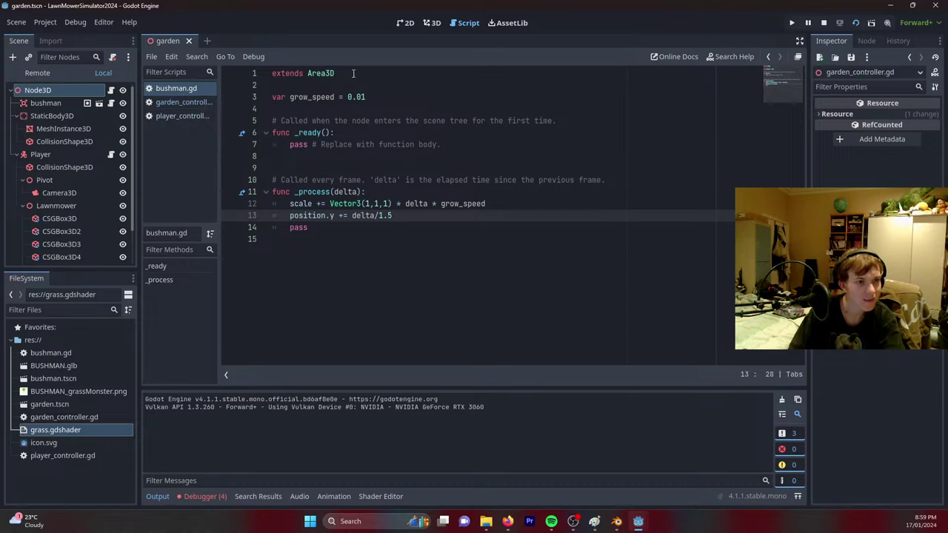
pyautogui.click(429, 23)
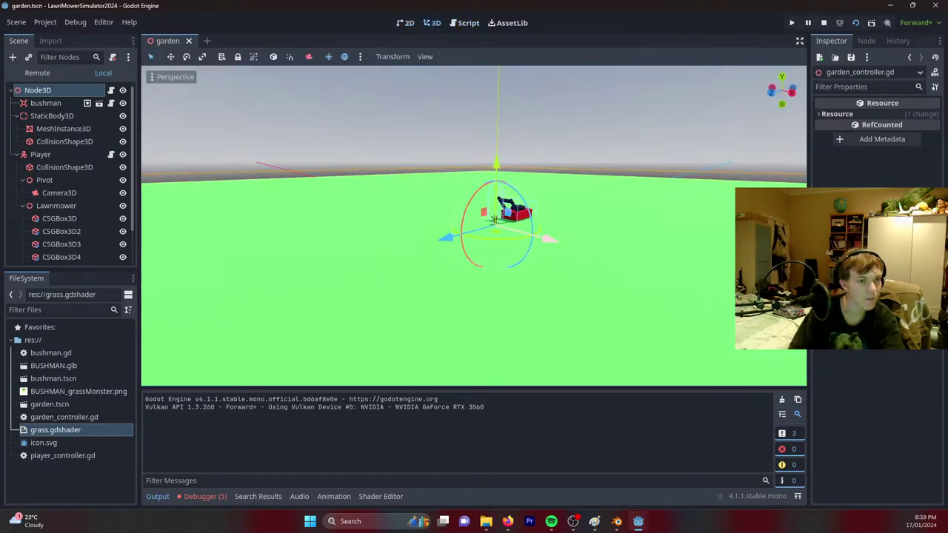
pyautogui.moveTo(474, 226); pyautogui.dragTo(520, 234, button='right')
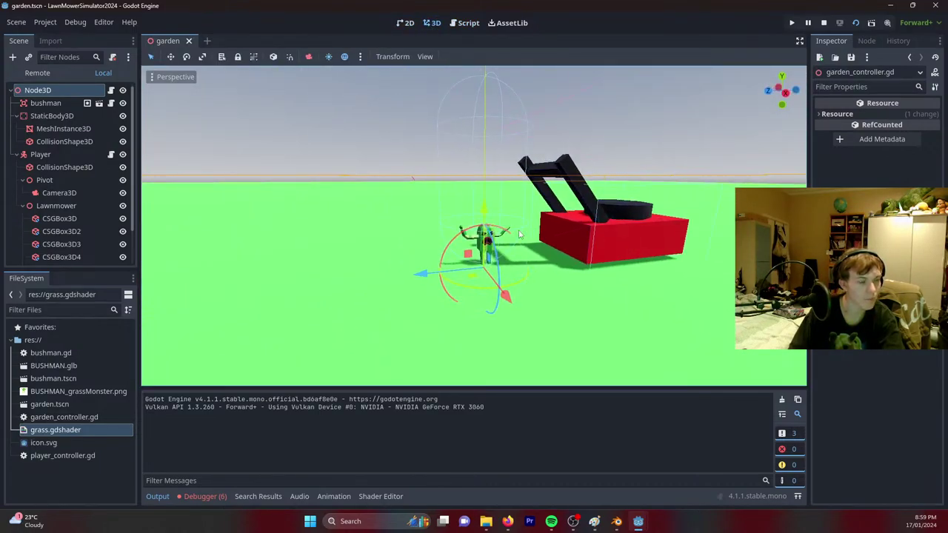
pyautogui.click(43, 103)
pyautogui.moveTo(486, 186); pyautogui.dragTo(486, 188)
pyautogui.hotkey('ctrl', 'z')
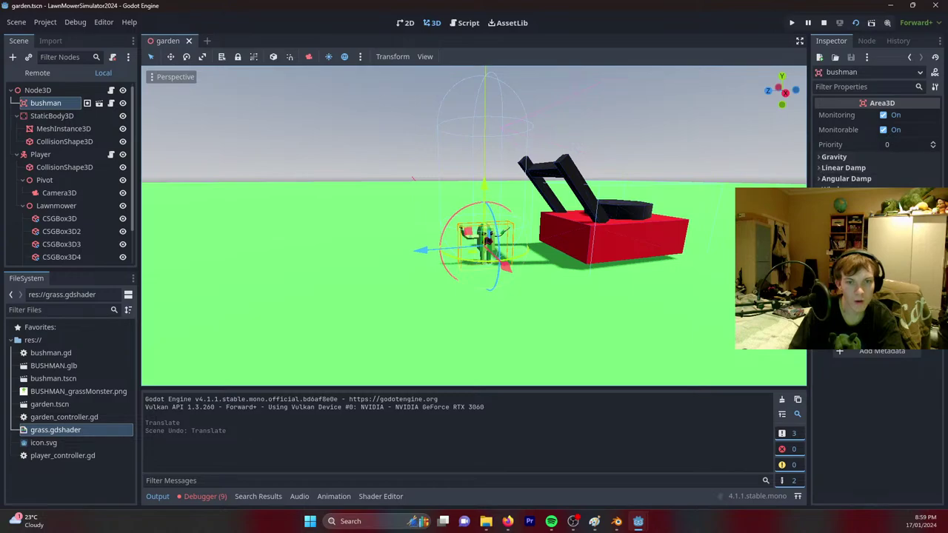
pyautogui.scroll(6, 147, 310)
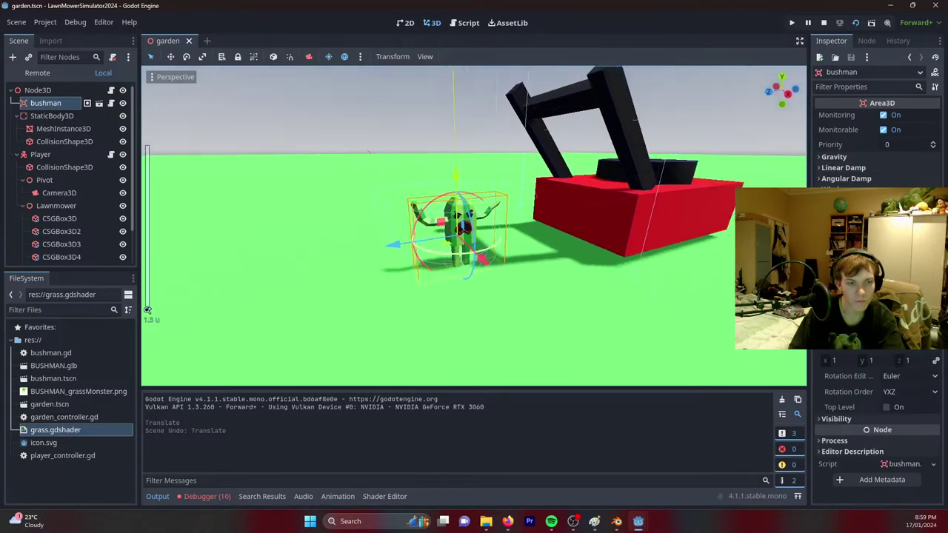
pyautogui.scroll(-8, 147, 310)
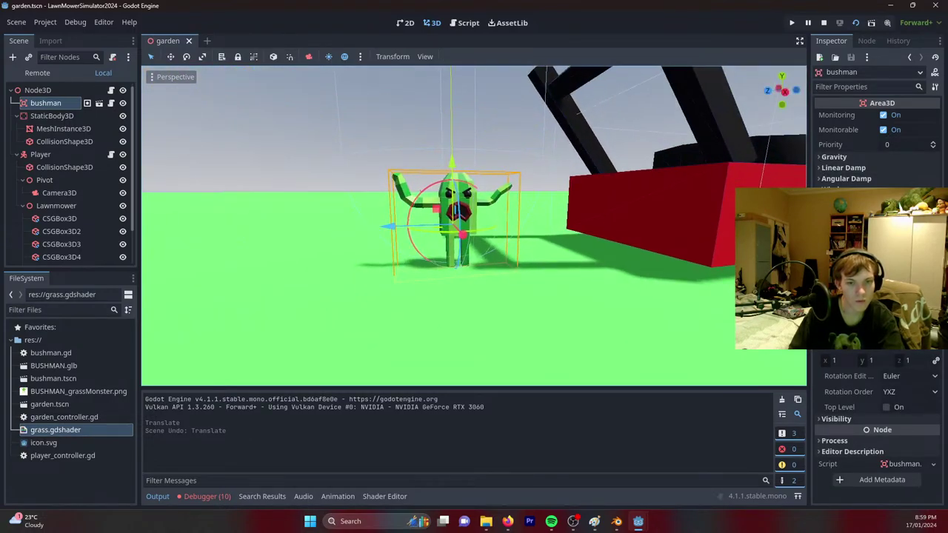
pyautogui.moveTo(873, 362)
pyautogui.mouseDown()
pyautogui.moveTo(885, 361)
pyautogui.moveTo(863, 361)
pyautogui.moveTo(873, 361)
pyautogui.mouseUp()
pyautogui.hotkey('ctrl', 'z')
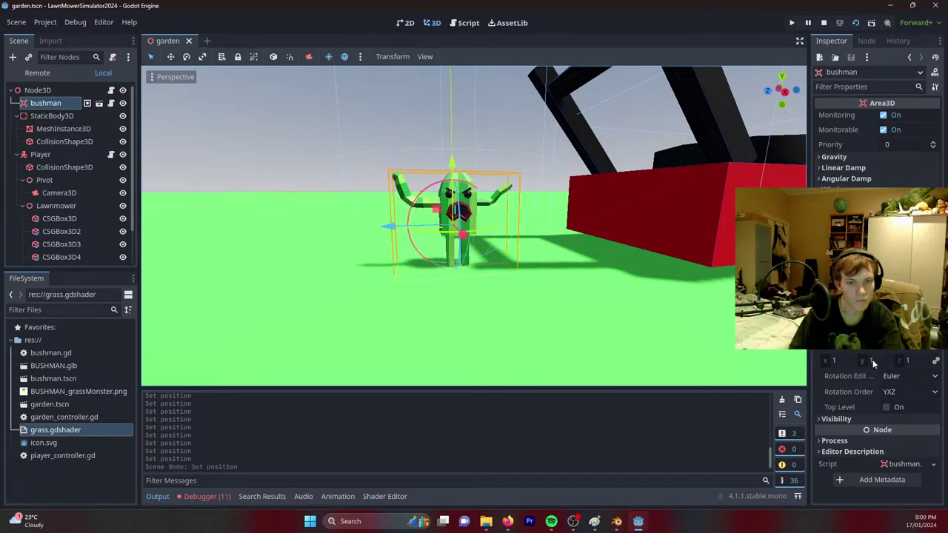
pyautogui.click(873, 361)
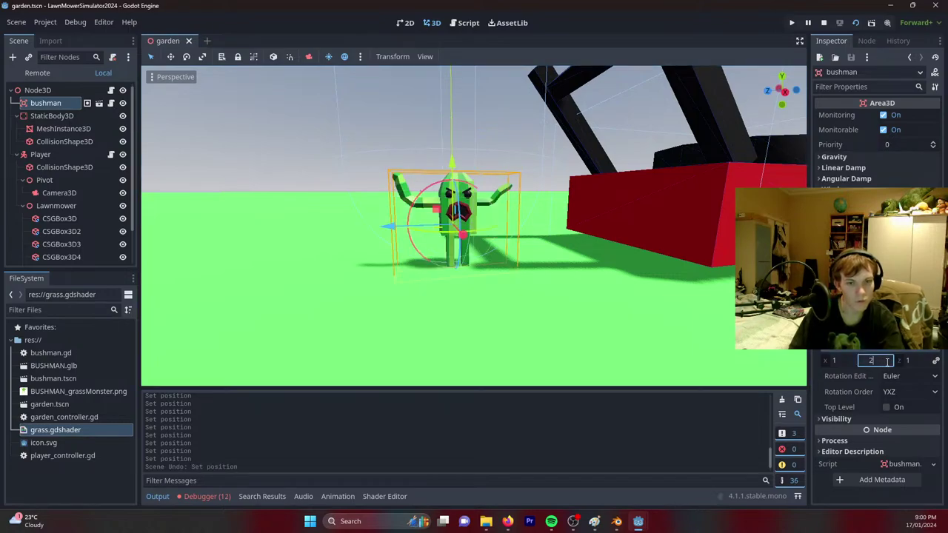
pyautogui.press('Return')
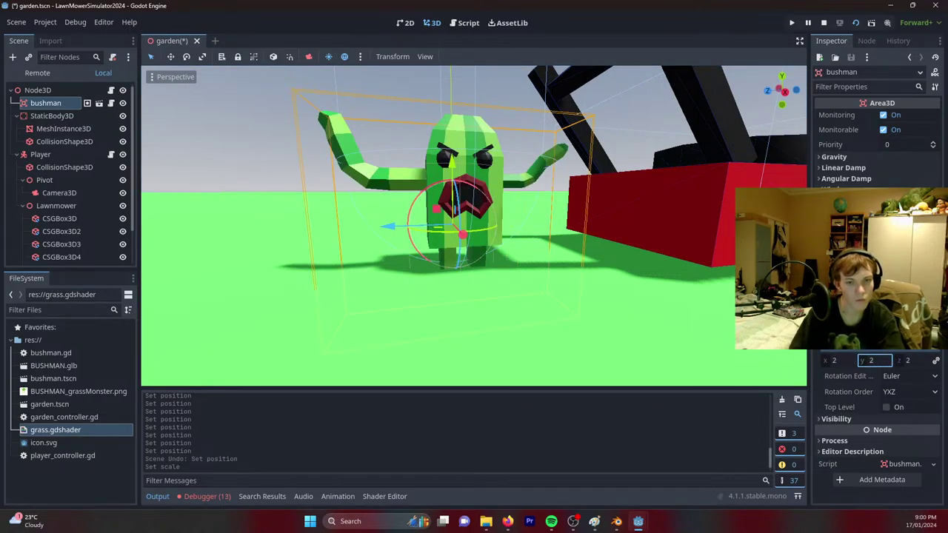
pyautogui.moveTo(871, 345); pyautogui.dragTo(905, 346)
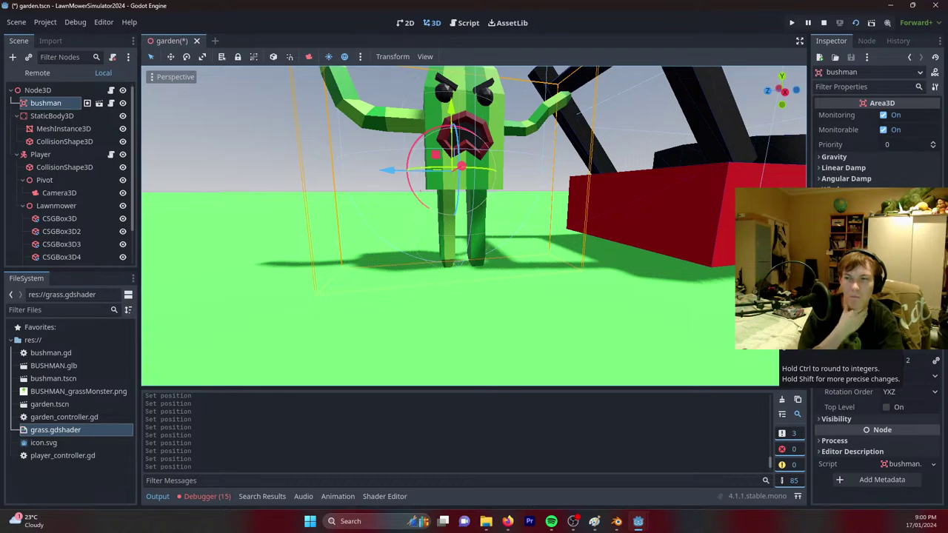
pyautogui.hotkey('ctrl', 'z')
pyautogui.hotkey('ctrl', 'z')
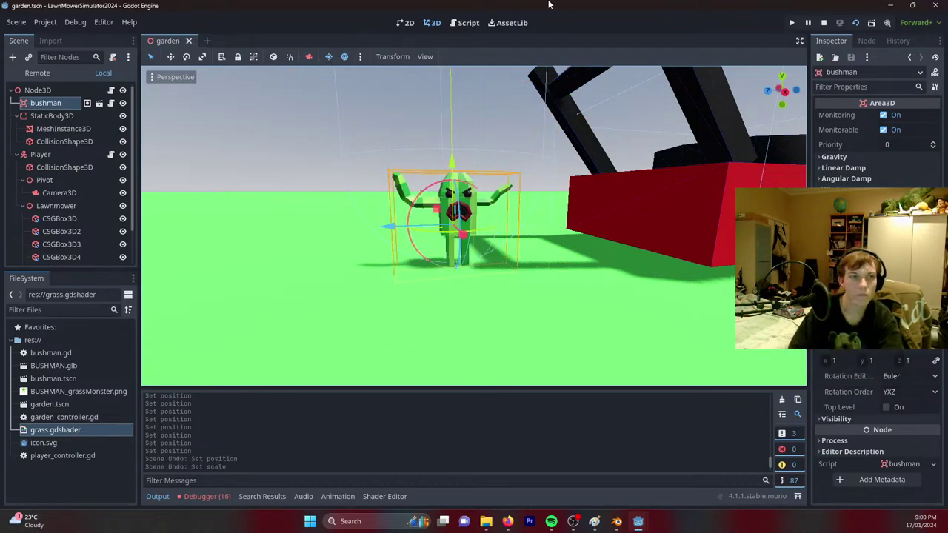
pyautogui.click(464, 22)
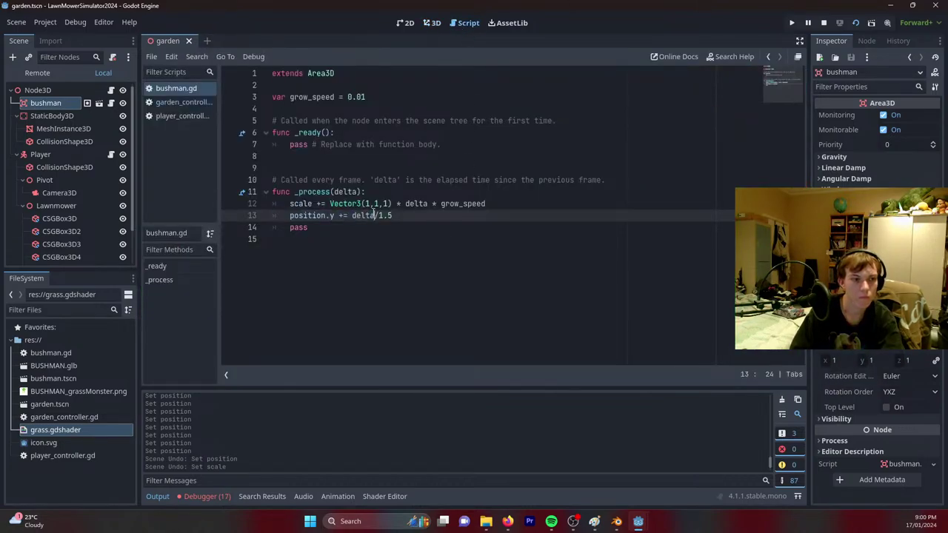
# Change line 13 to position.y += (delta * grow_speed)/1.5, save, and run the game.
pyautogui.write('* fgr')
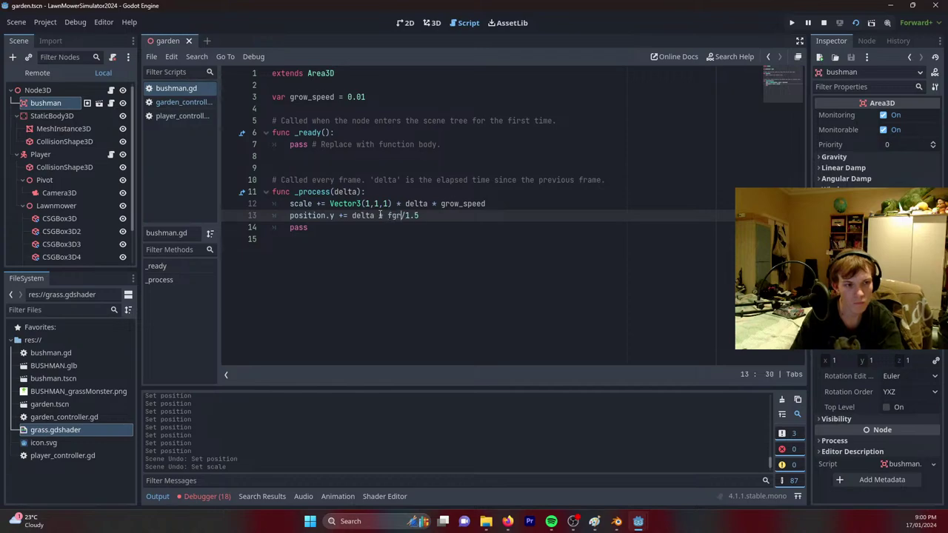
pyautogui.press('BackSpace')
pyautogui.press('BackSpace')
pyautogui.press('BackSpace')
pyautogui.write('grow')
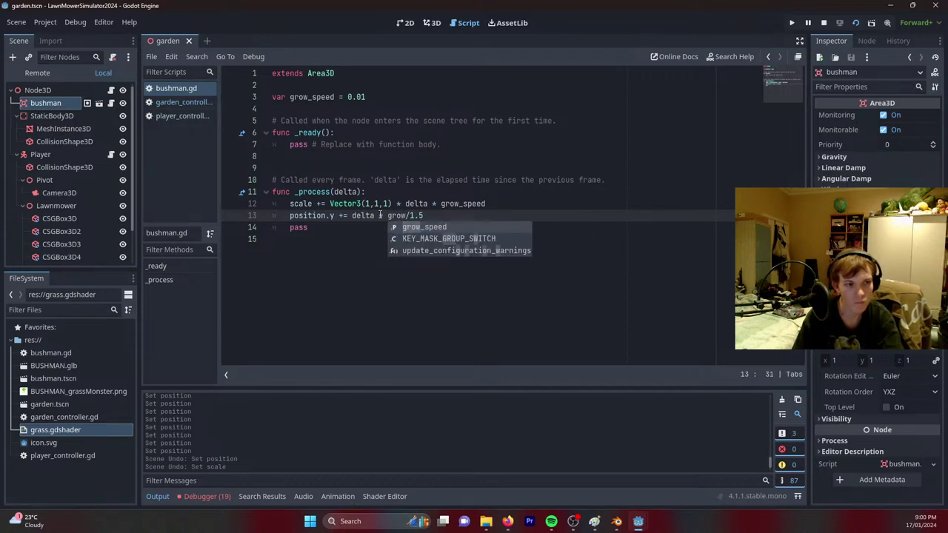
pyautogui.press('Return')
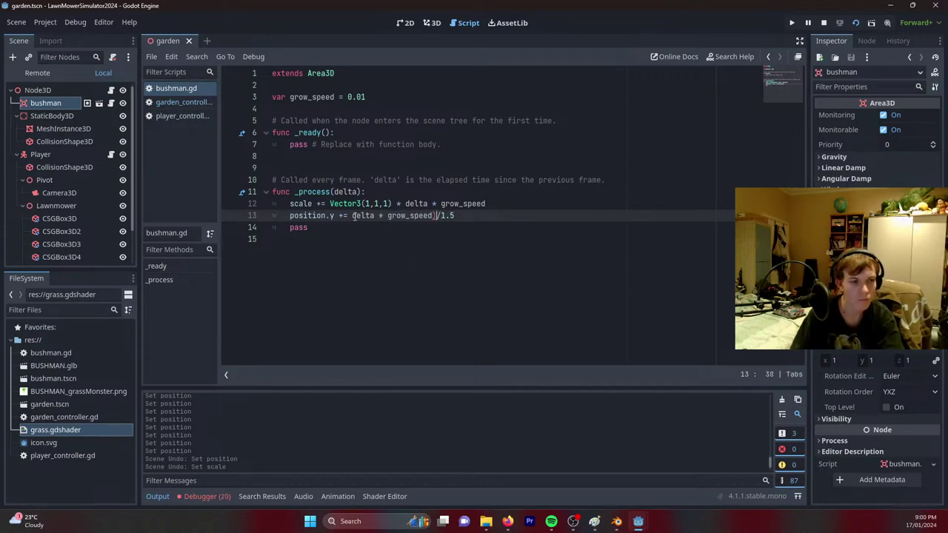
pyautogui.write('(')
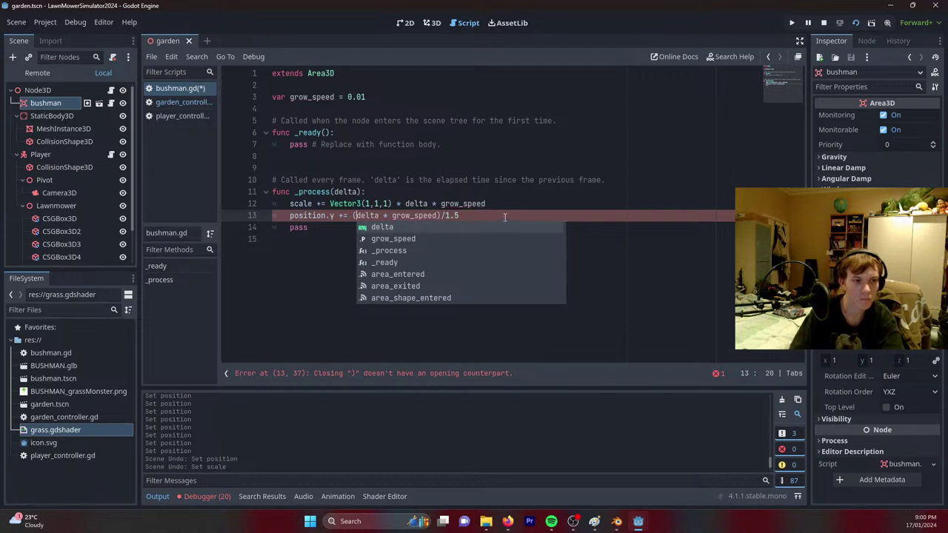
pyautogui.click(505, 216)
pyautogui.hotkey('ctrl', 's')
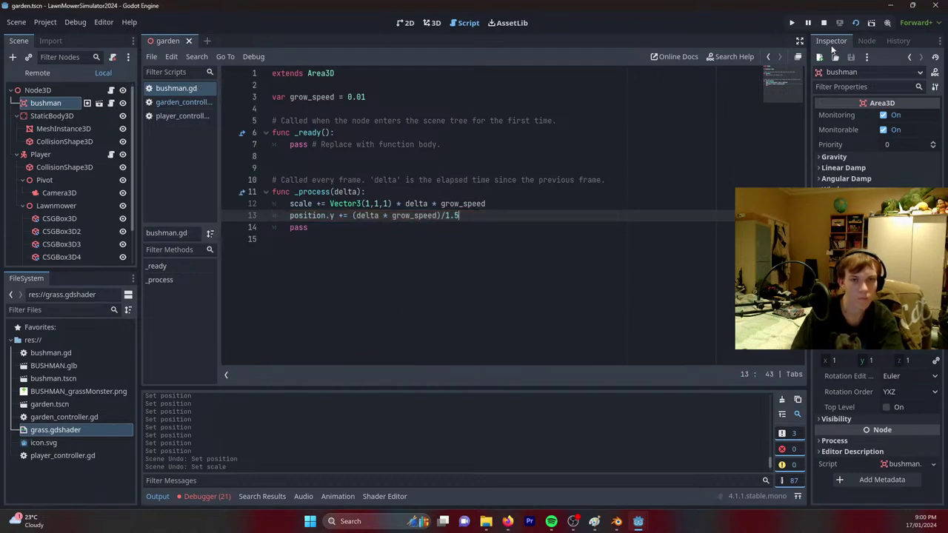
pyautogui.click(856, 25)
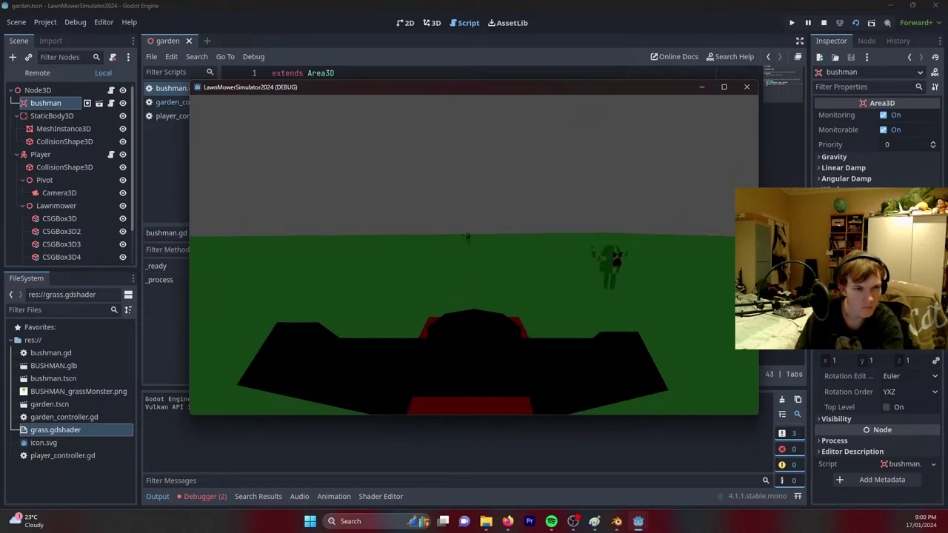
pyautogui.press('w')
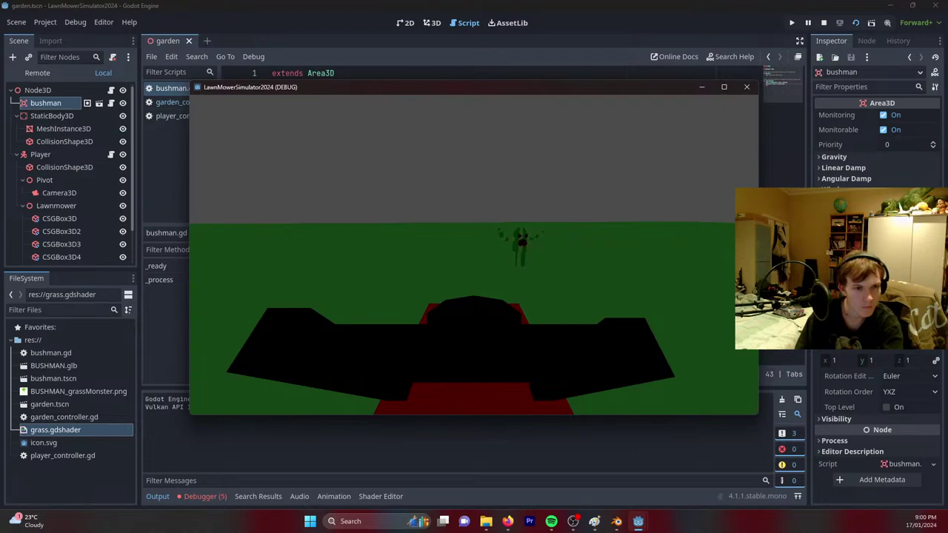
pyautogui.press('s')
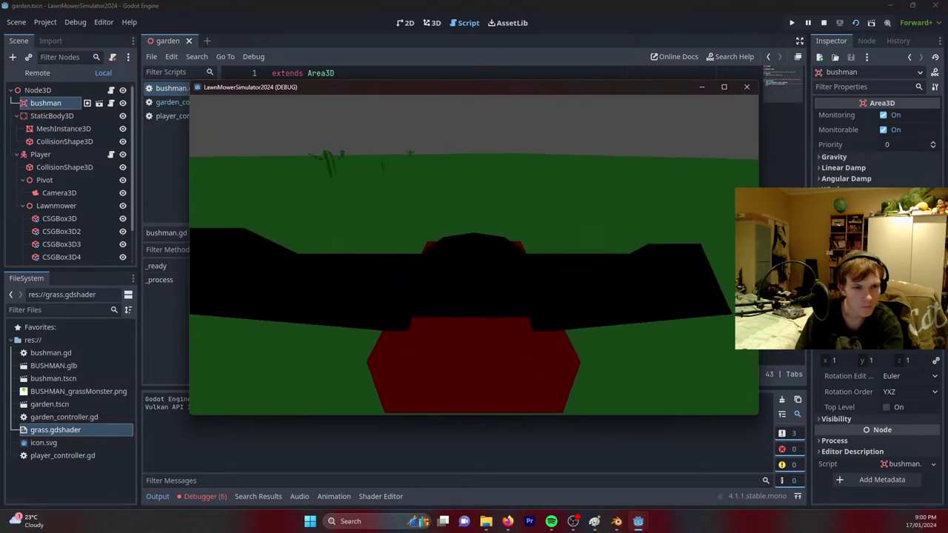
pyautogui.press('w')
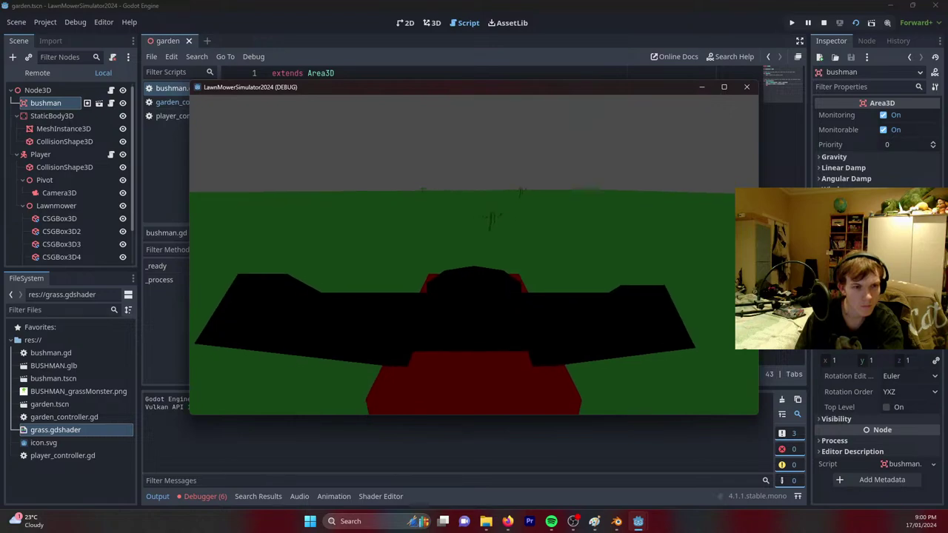
pyautogui.press('s')
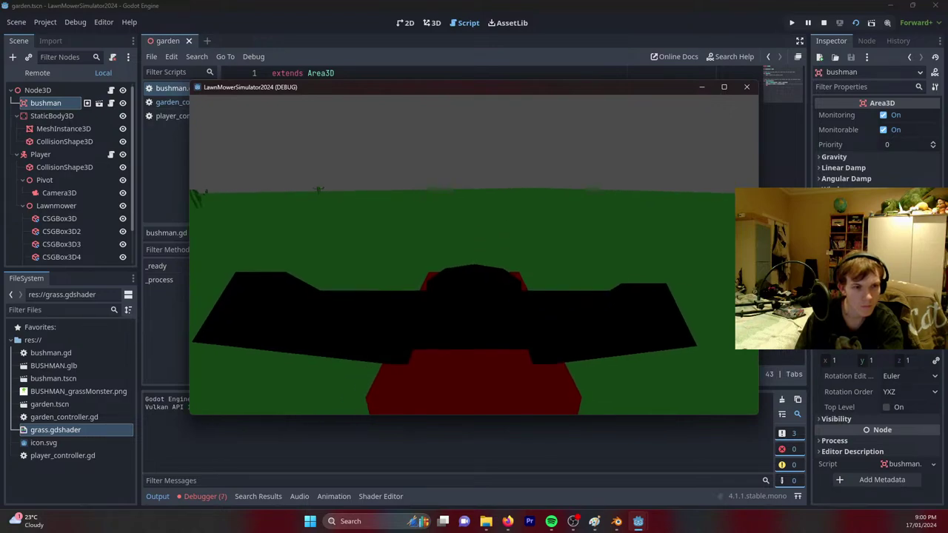
pyautogui.press('w')
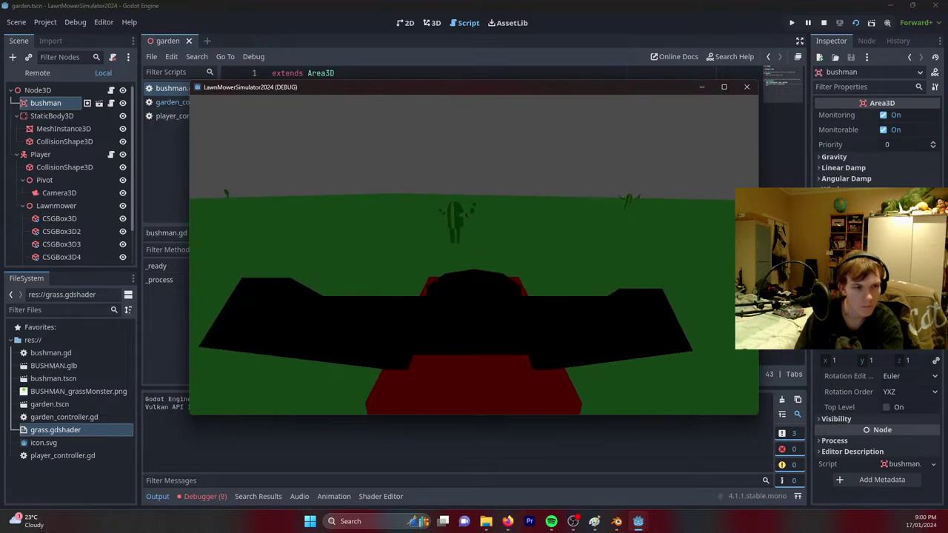
pyautogui.press('w')
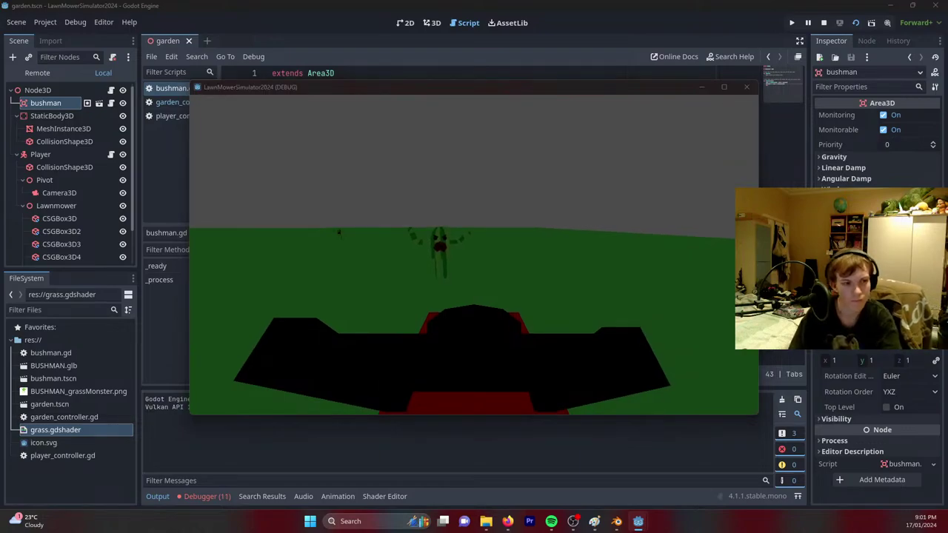
pyautogui.press('F8')
pyautogui.moveTo(507, 523)
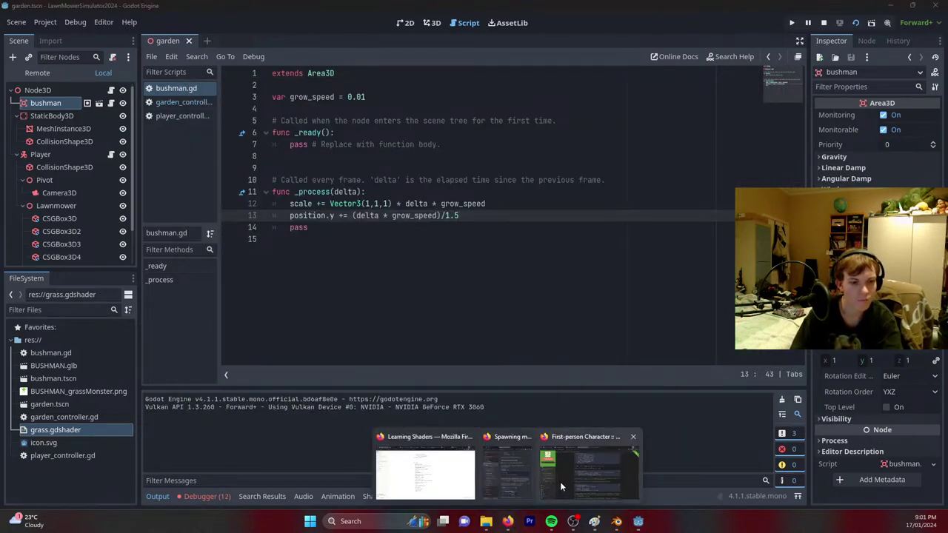
# Search Google for 'adjust y position to account for scaling godot' and skim the results.
pyautogui.click(560, 482)
pyautogui.click(367, 34)
pyautogui.write('adj')
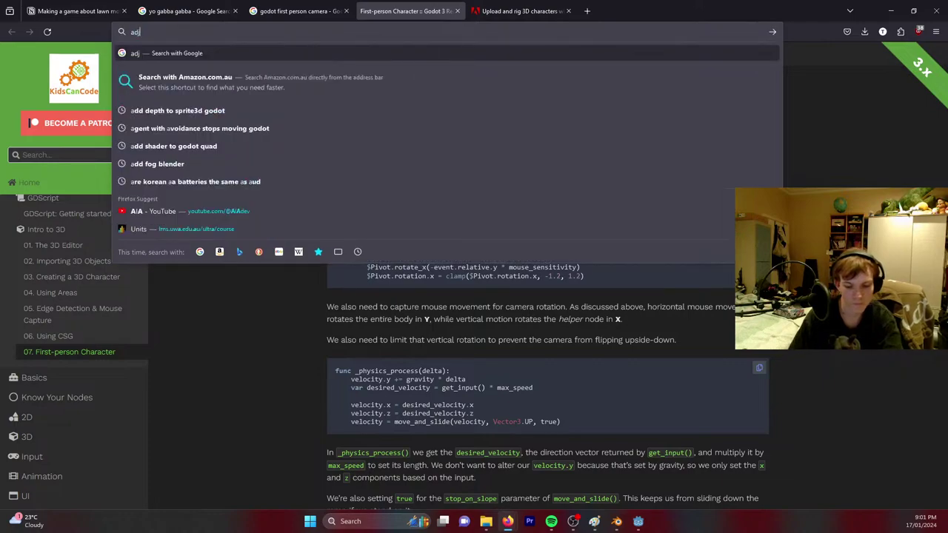
pyautogui.write('ust y position ')
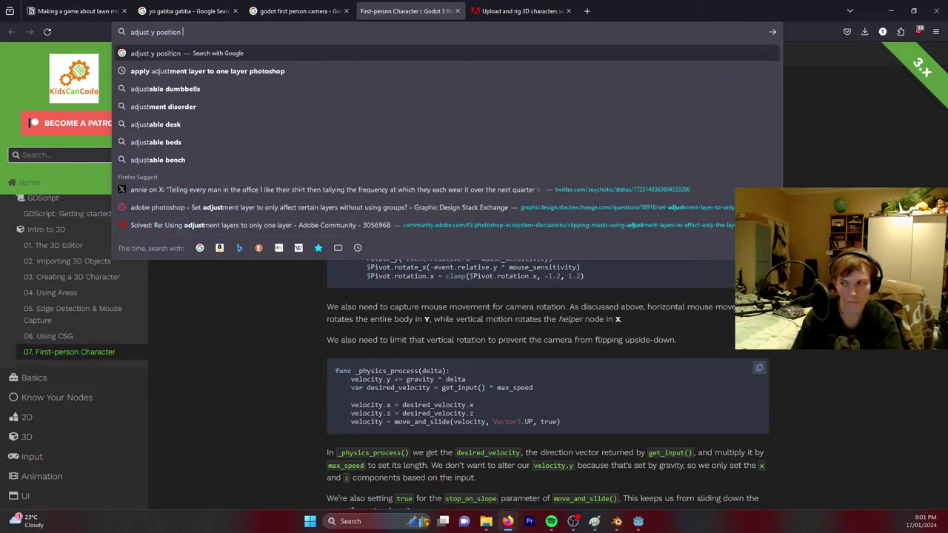
pyautogui.write('to account fo')
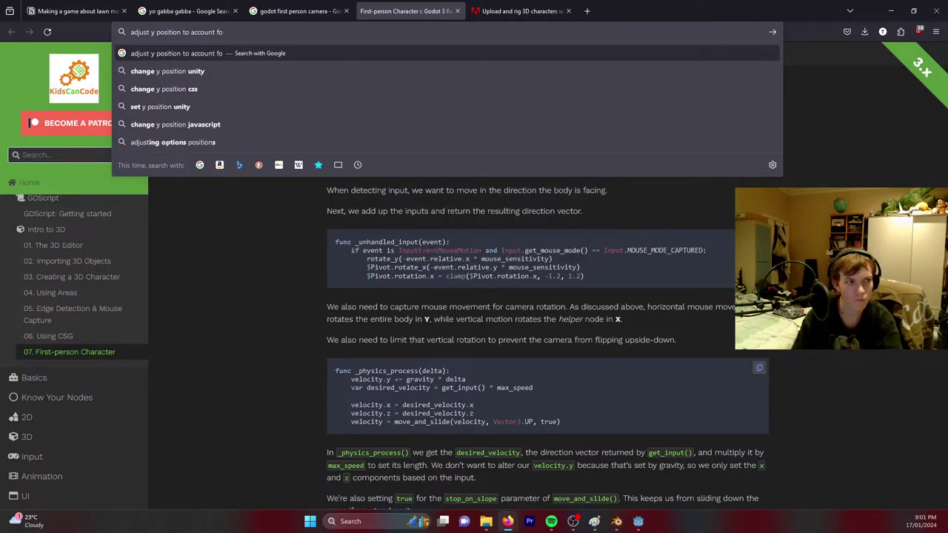
pyautogui.write('r scaling godot')
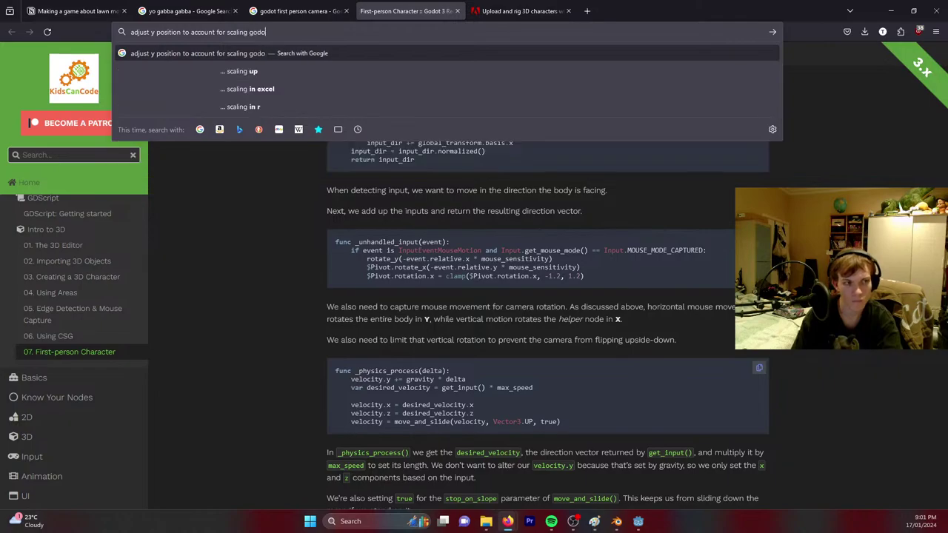
pyautogui.press('Return')
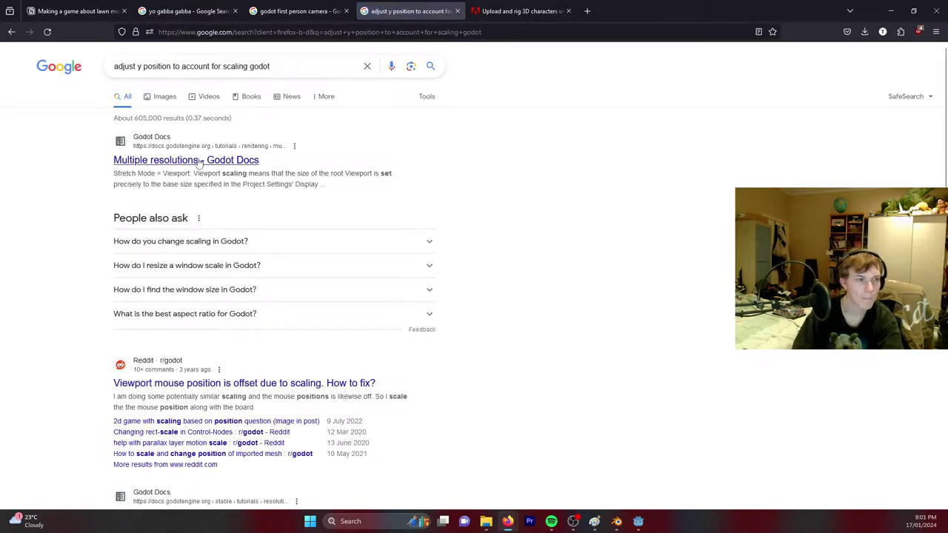
pyautogui.scroll(-1, 365, 347)
pyautogui.scroll(-3, 365, 346)
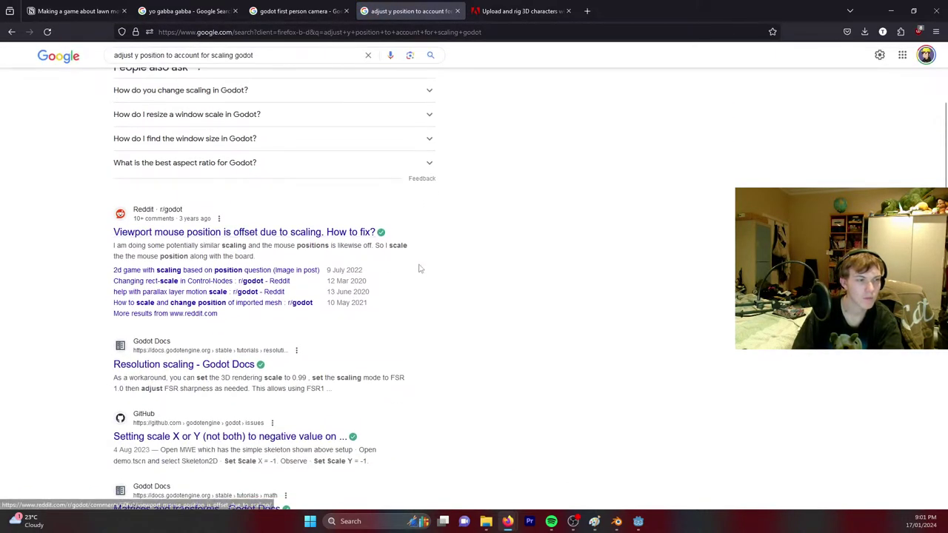
pyautogui.scroll(4, 209, 84)
# Refine the query to 'changing scale', review the results, and minimise the browser.
pyautogui.click(287, 62)
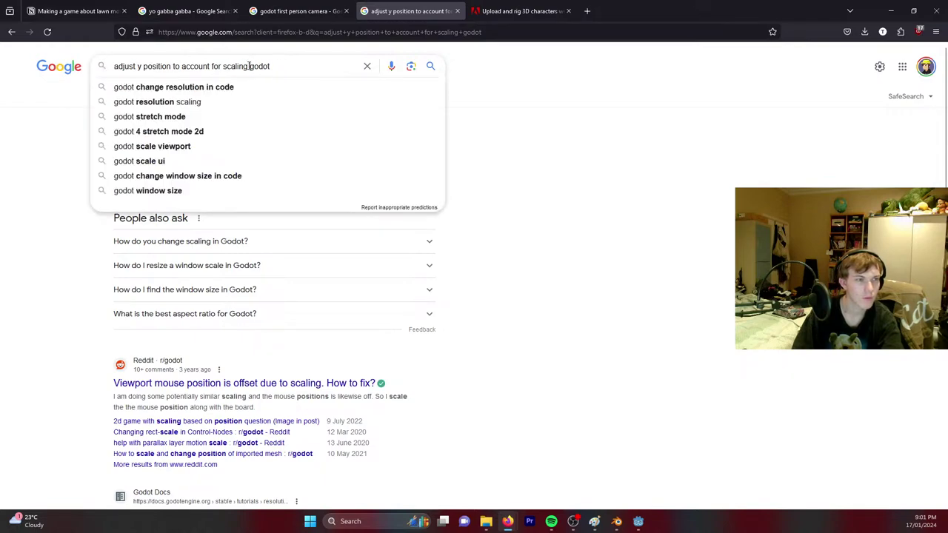
pyautogui.write('chan')
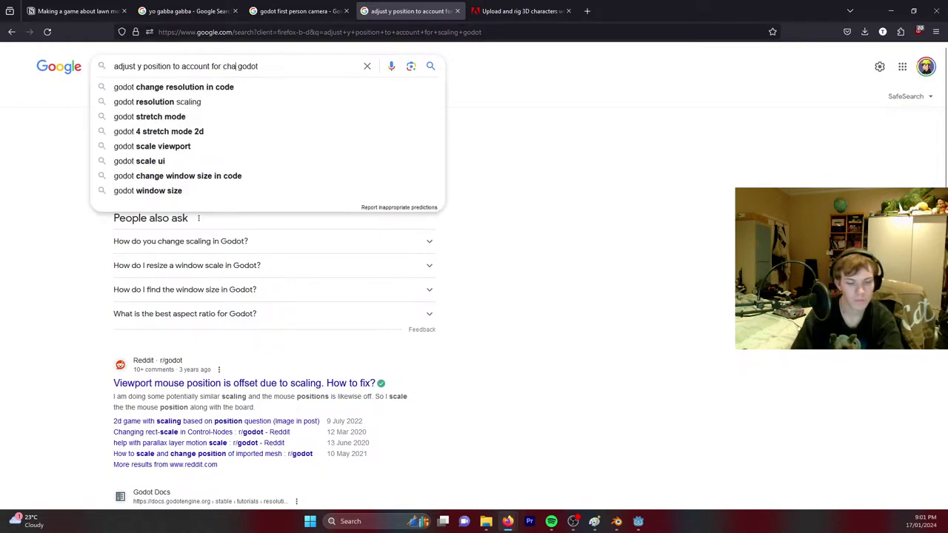
pyautogui.write('ging s')
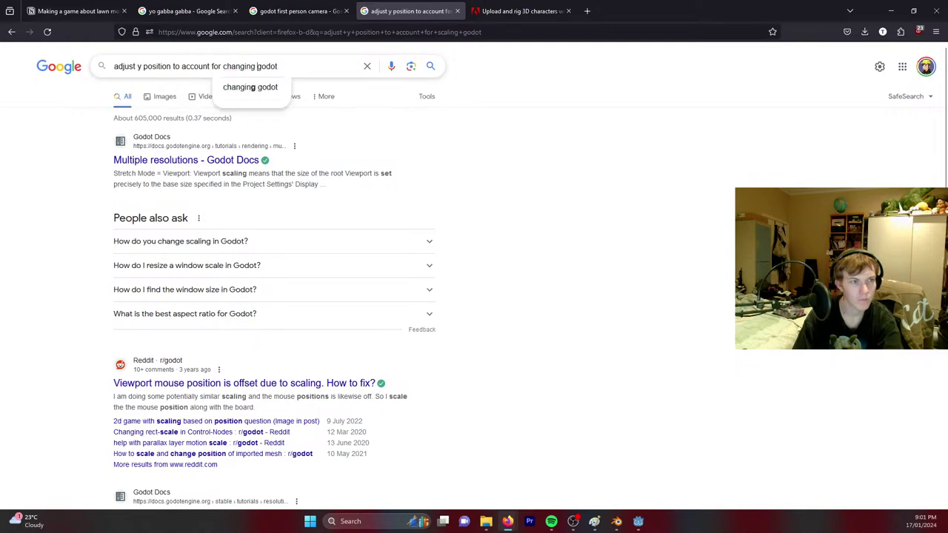
pyautogui.write('acle')
pyautogui.press('BackSpace')
pyautogui.press('BackSpace')
pyautogui.press('BackSpace')
pyautogui.press('BackSpace')
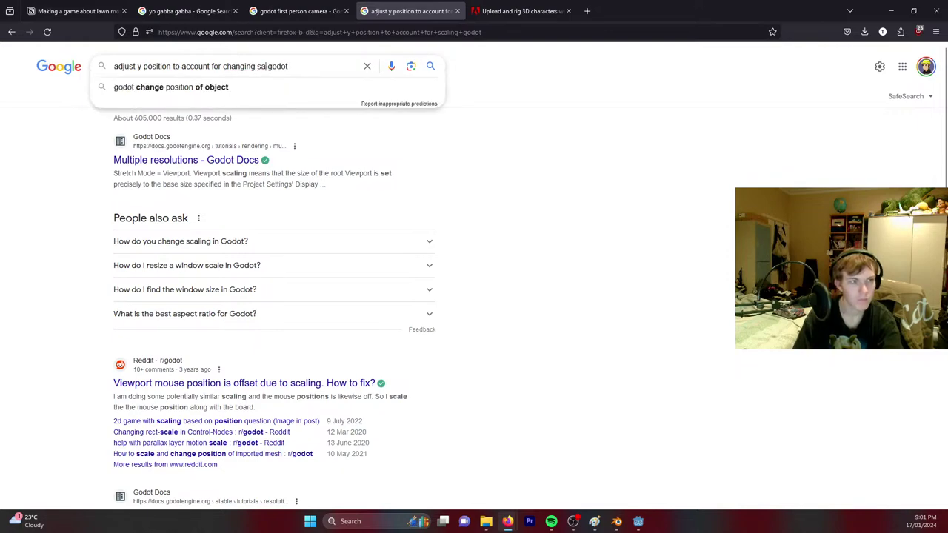
pyautogui.write('cale')
pyautogui.press('Return')
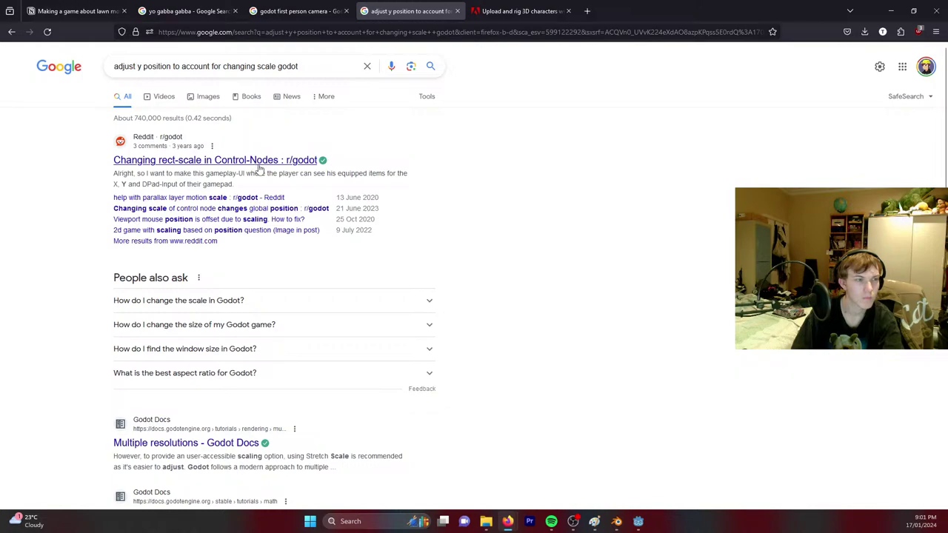
pyautogui.scroll(-5, 345, 245)
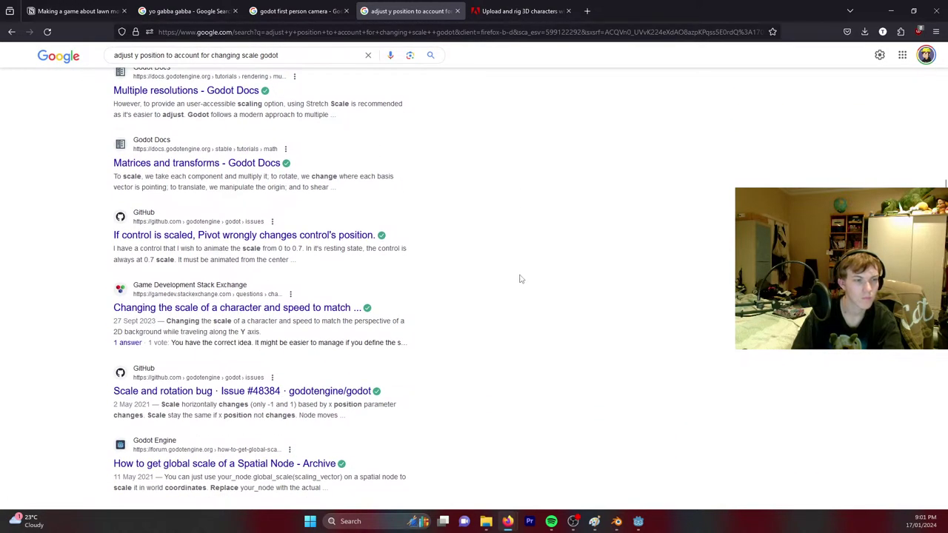
pyautogui.click(889, 12)
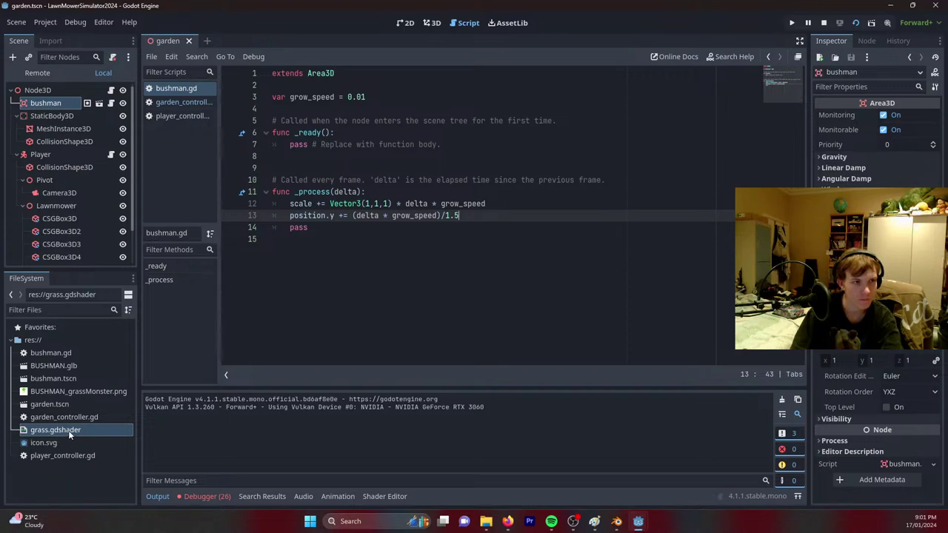
# Open bushman.tscn and inspect its root, BUSHMAN model, and collision shape nodes.
pyautogui.doubleClick(63, 379)
pyautogui.click(42, 90)
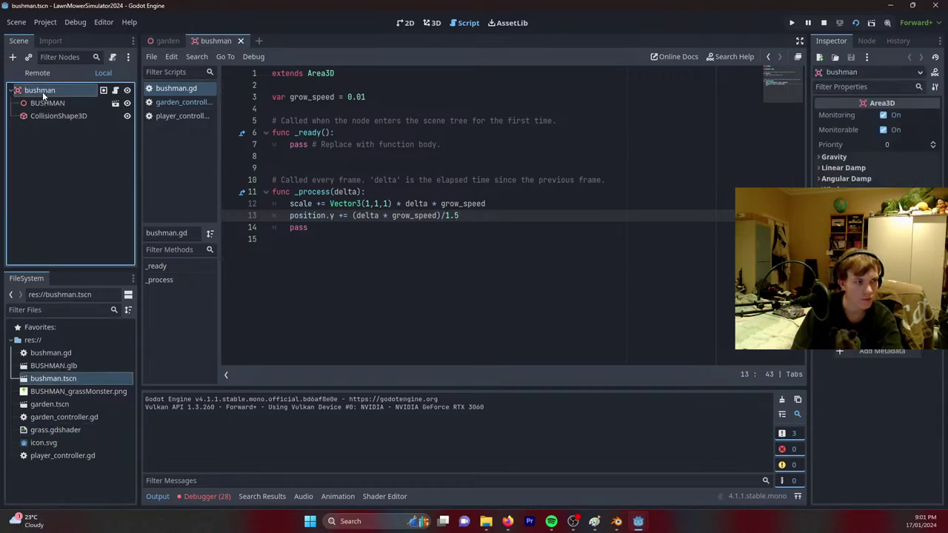
pyautogui.click(49, 104)
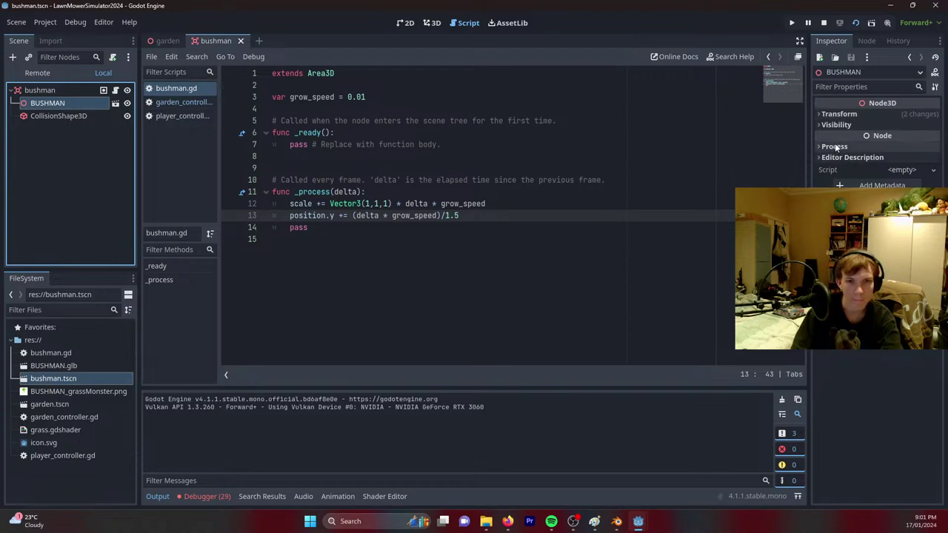
pyautogui.click(833, 115)
pyautogui.click(834, 115)
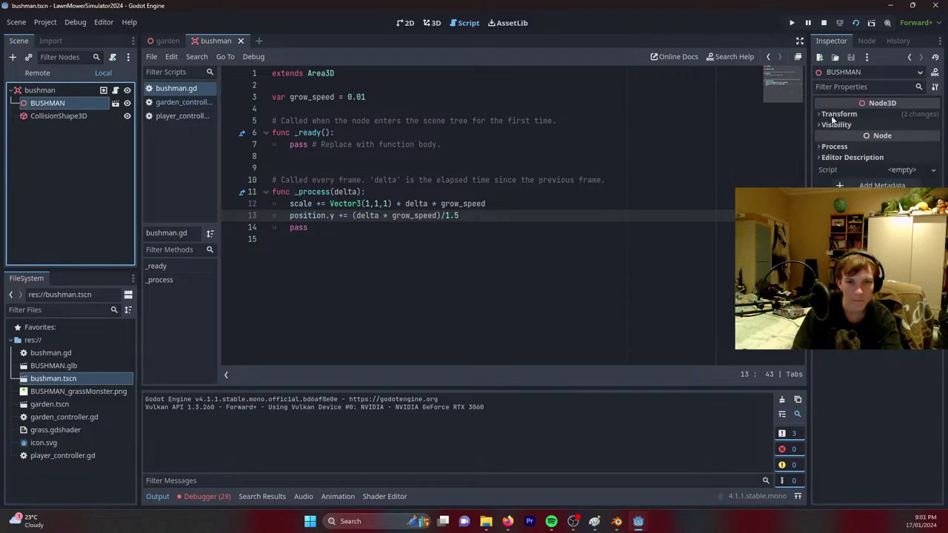
pyautogui.click(832, 125)
pyautogui.click(830, 126)
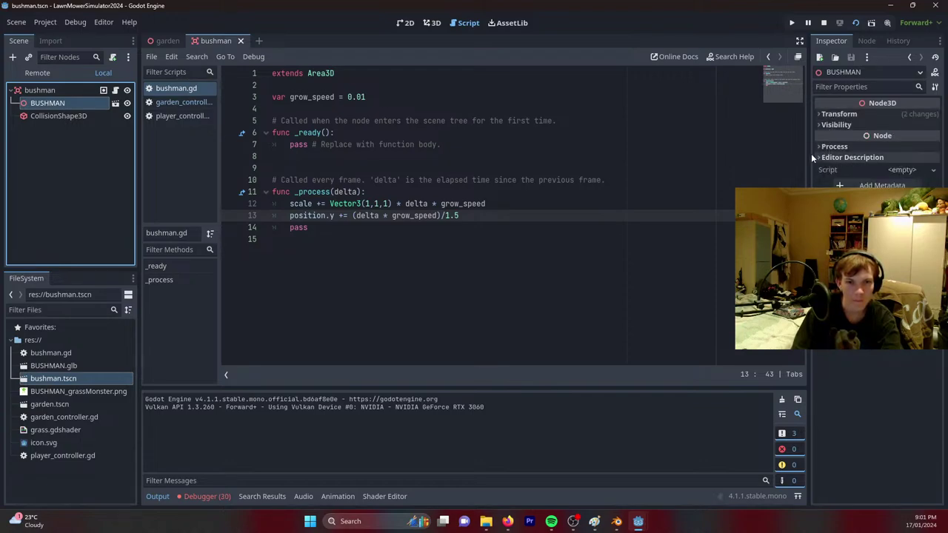
pyautogui.click(45, 117)
pyautogui.click(40, 90)
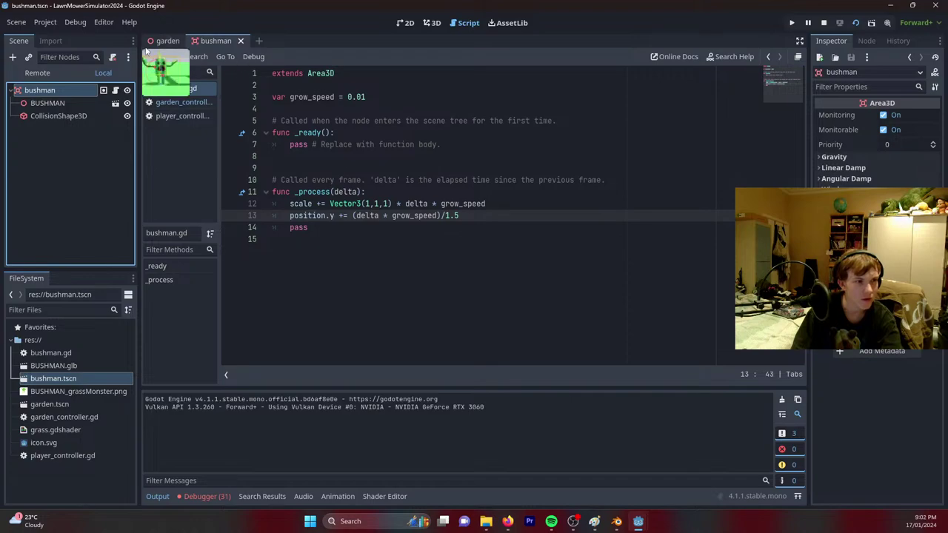
# Return to the garden scene in the 3D view and save it.
pyautogui.click(166, 43)
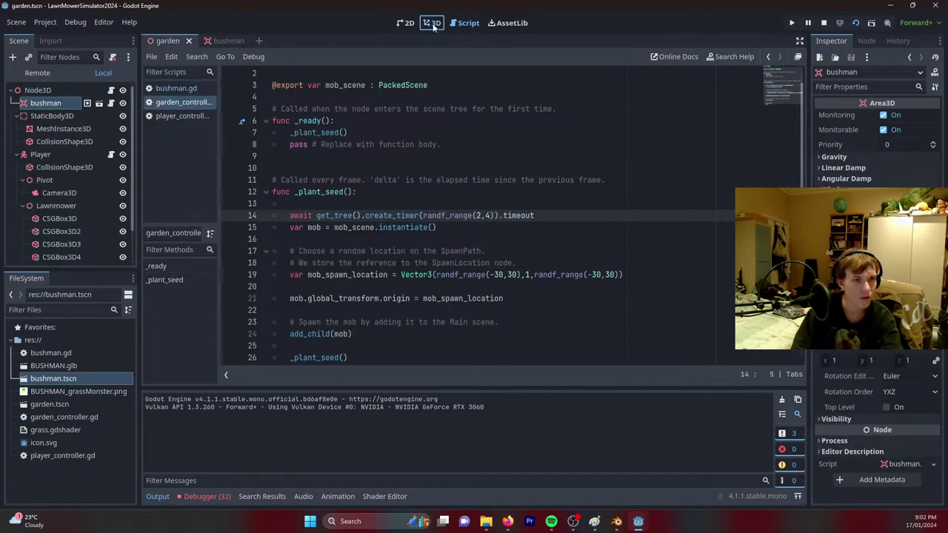
pyautogui.click(432, 23)
pyautogui.hotkey('ctrl', 's')
pyautogui.scroll(-5, 532, 171)
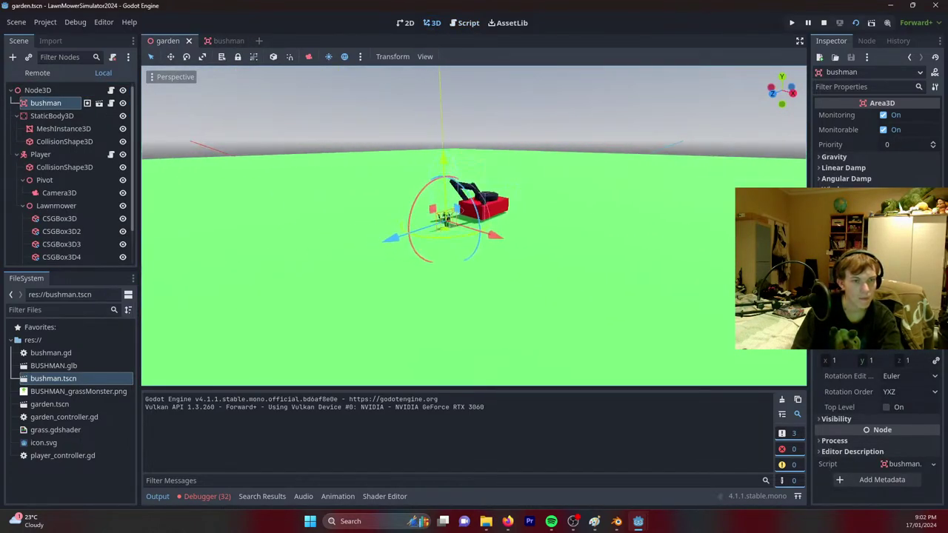
pyautogui.scroll(3, 289, 203)
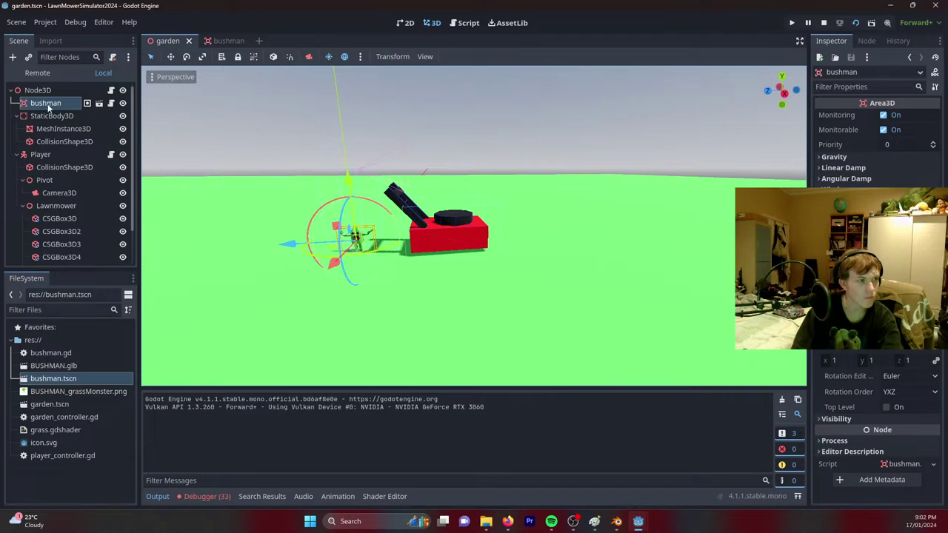
# Delete the bushman node from the garden scene.
pyautogui.press('Delete')
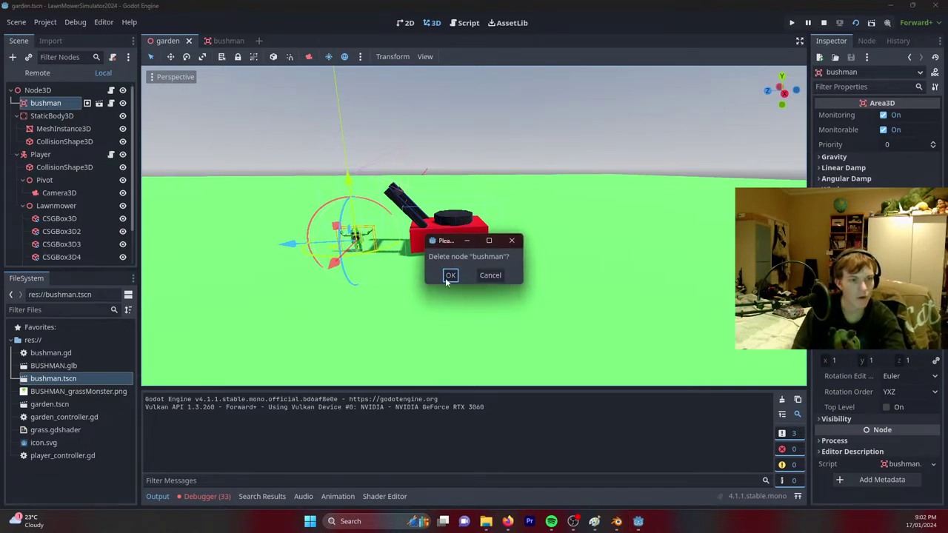
pyautogui.click(449, 275)
pyautogui.scroll(-6, 474, 226)
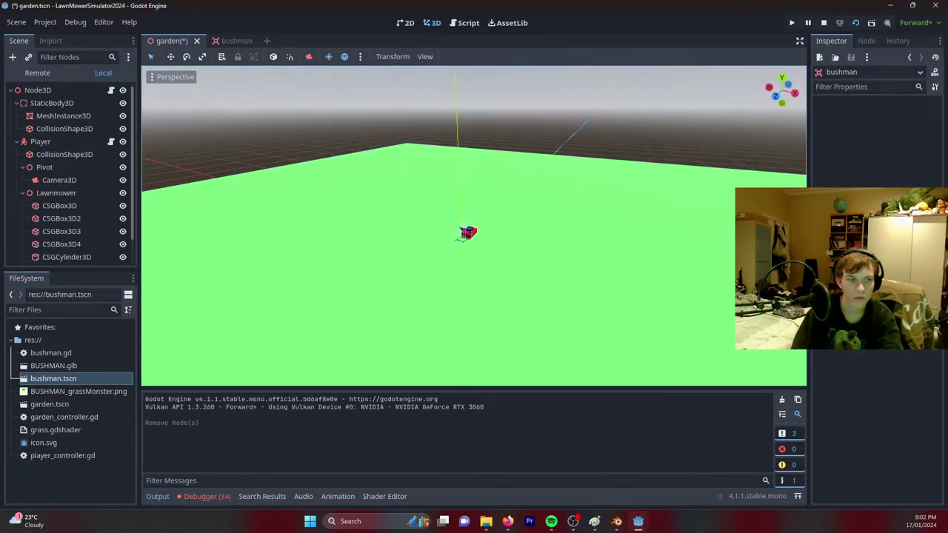
# Select the green ground plane mesh and shrink its size.
pyautogui.moveTo(474, 226); pyautogui.dragTo(560, 207, button='middle')
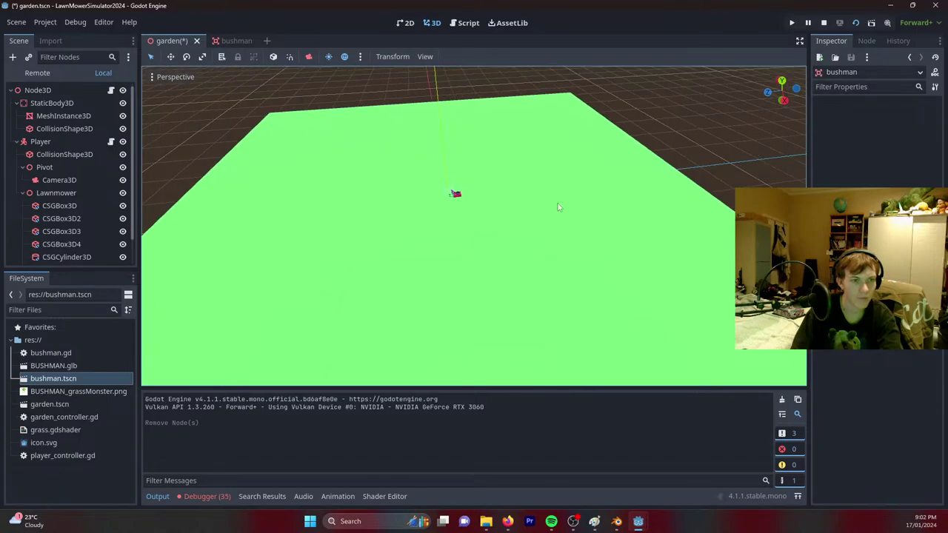
pyautogui.click(565, 206)
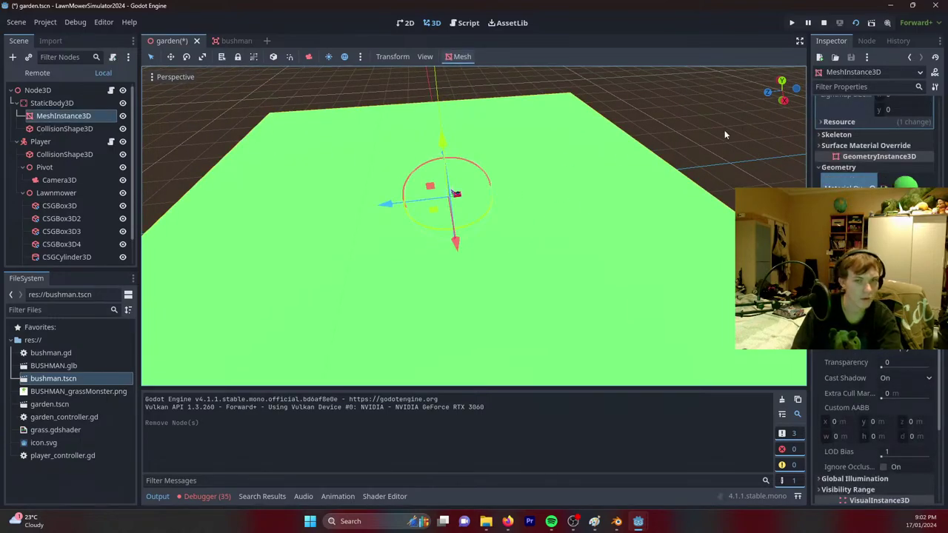
pyautogui.scroll(8, 902, 107)
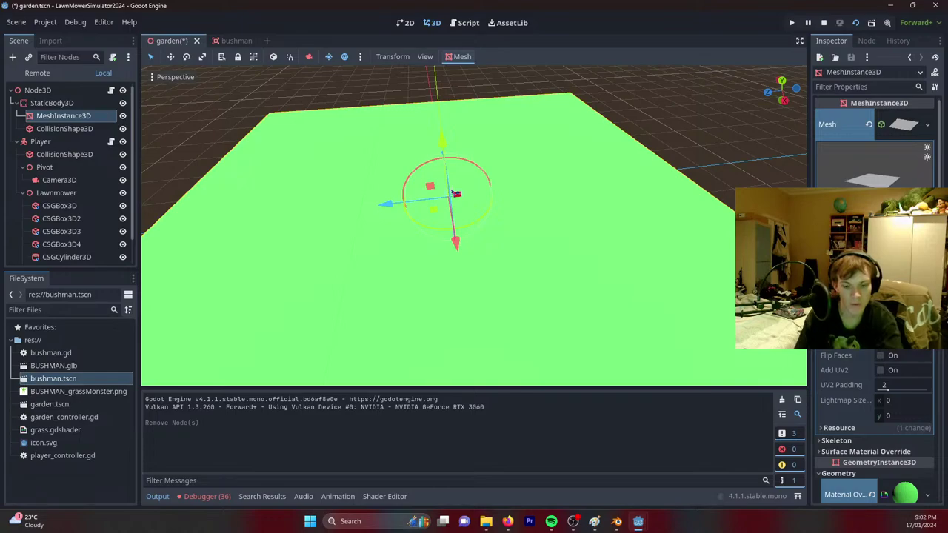
pyautogui.press('Return')
pyautogui.press('Return')
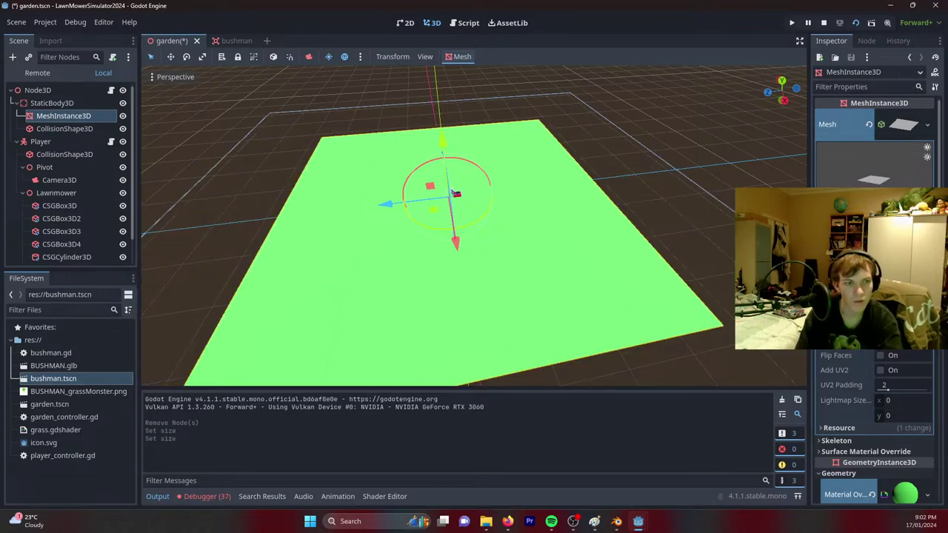
# Set the ground collision box size x and z to 60 m.
pyautogui.click(67, 129)
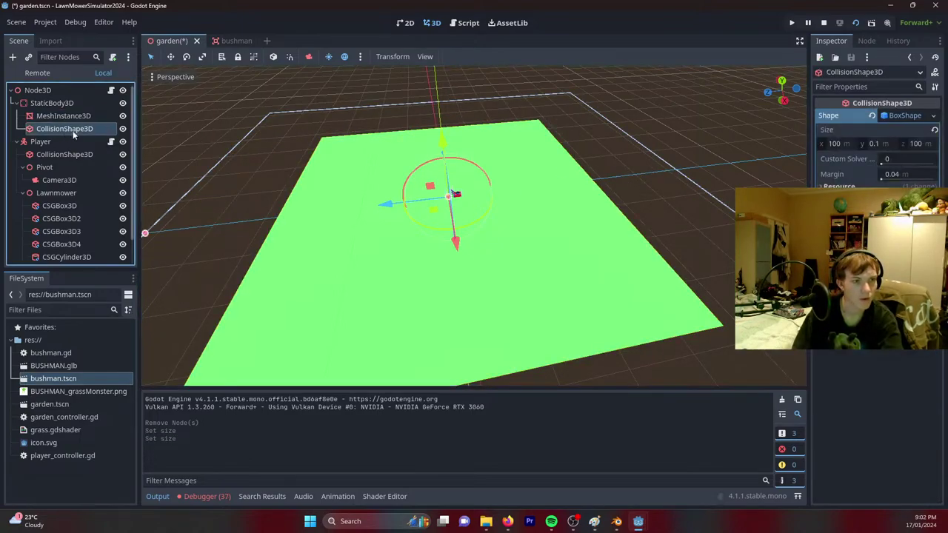
pyautogui.click(847, 144)
pyautogui.write('60')
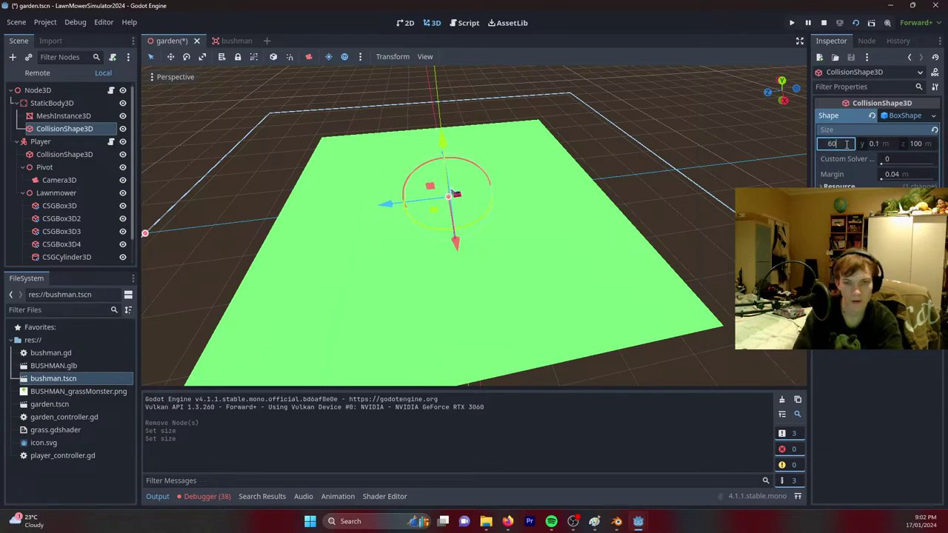
pyautogui.press('Tab')
pyautogui.press('Tab')
pyautogui.write('60')
pyautogui.press('Return')
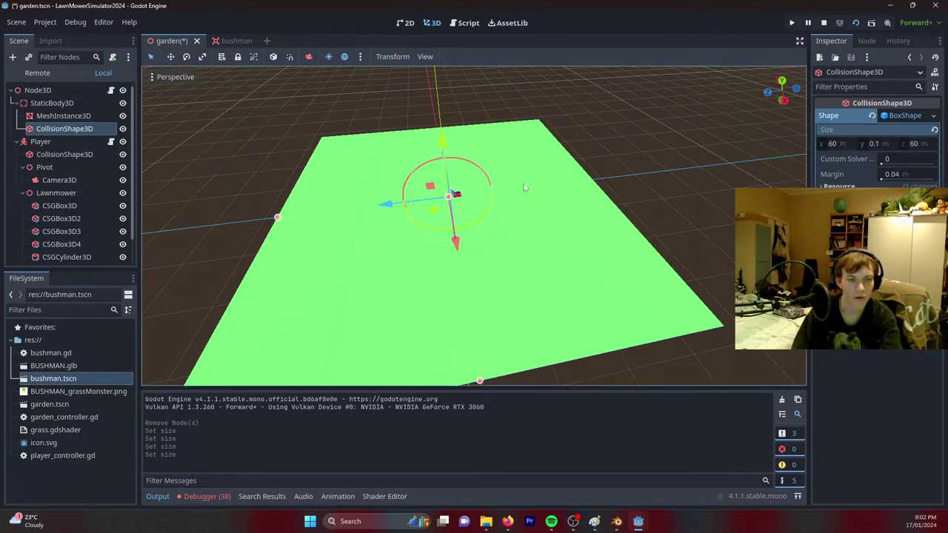
pyautogui.moveTo(524, 187)
pyautogui.mouseDown(button='middle')
pyautogui.moveTo(445, 207)
pyautogui.moveTo(521, 187)
pyautogui.mouseUp(button='middle')
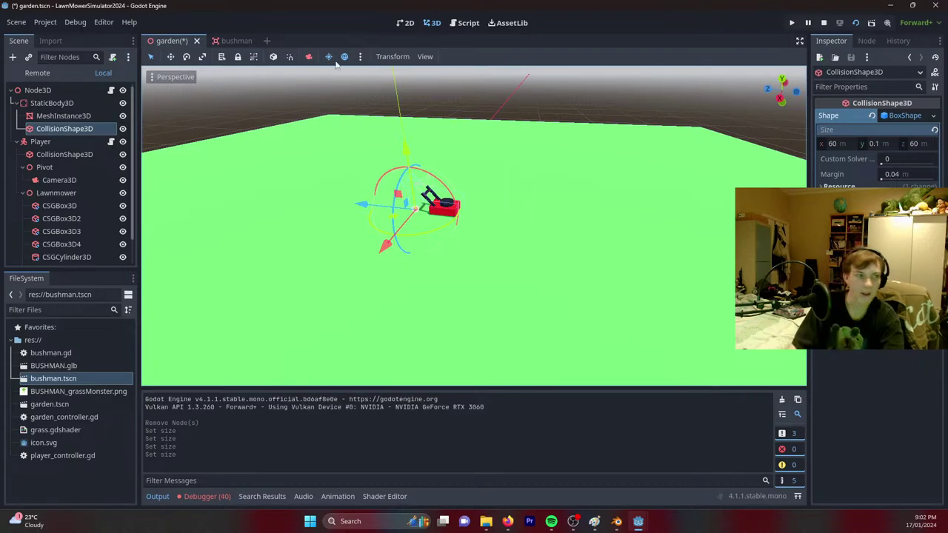
pyautogui.click(62, 105)
pyautogui.click(46, 90)
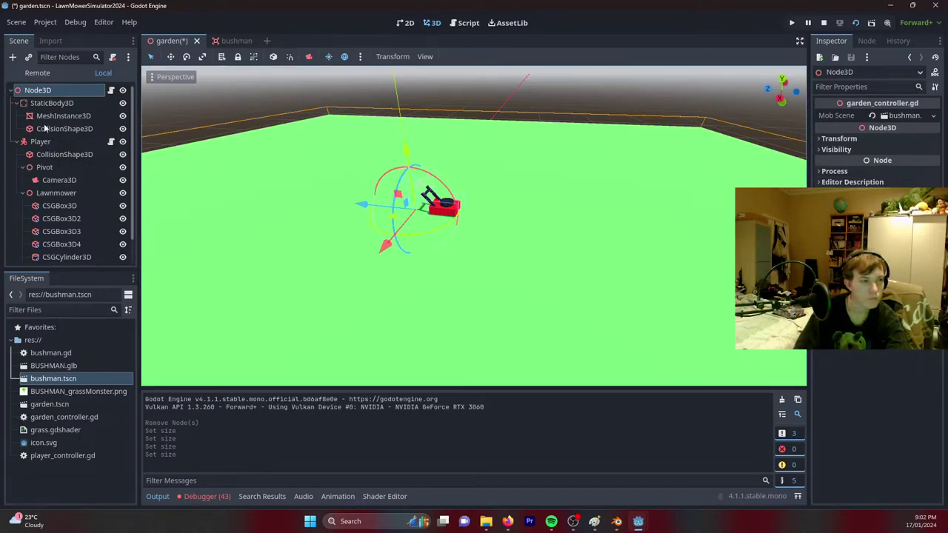
# Save the garden scene and open bushman.gd in the script editor.
pyautogui.hotkey('ctrl', 's')
pyautogui.click(465, 23)
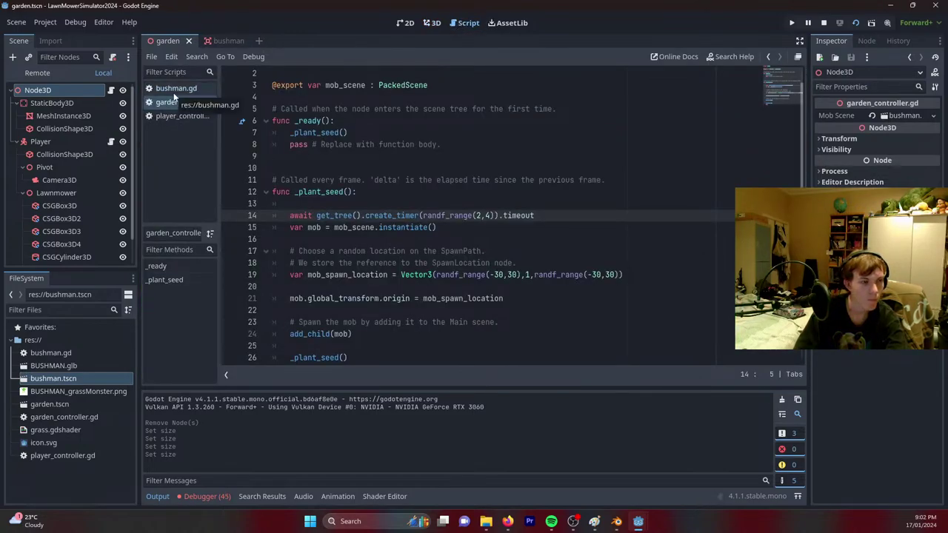
pyautogui.click(175, 92)
pyautogui.click(291, 204)
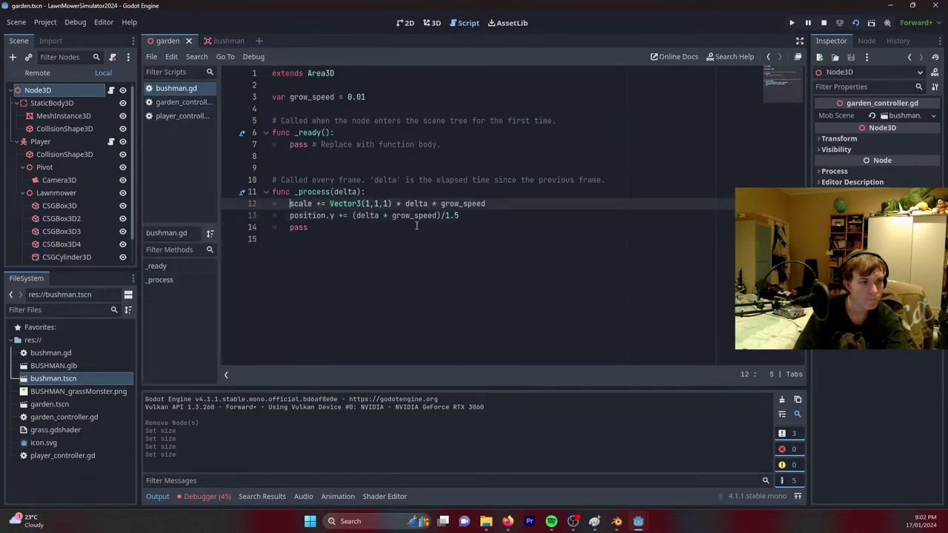
pyautogui.click(215, 42)
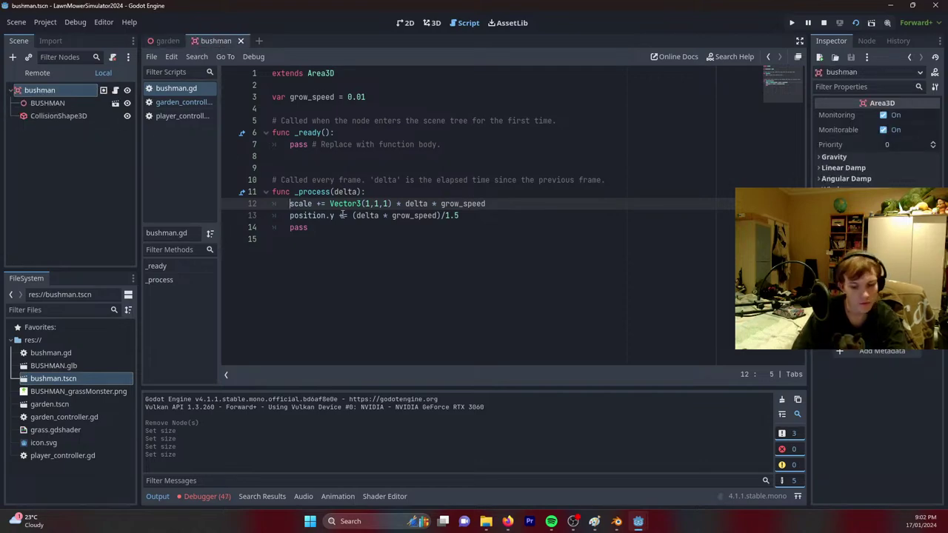
# Prefix the scale and position.y lines with $BUSHMAN. so they target the child node.
pyautogui.hotkey('ctrl', 'Delete')
pyautogui.write('$BUSHMAN')
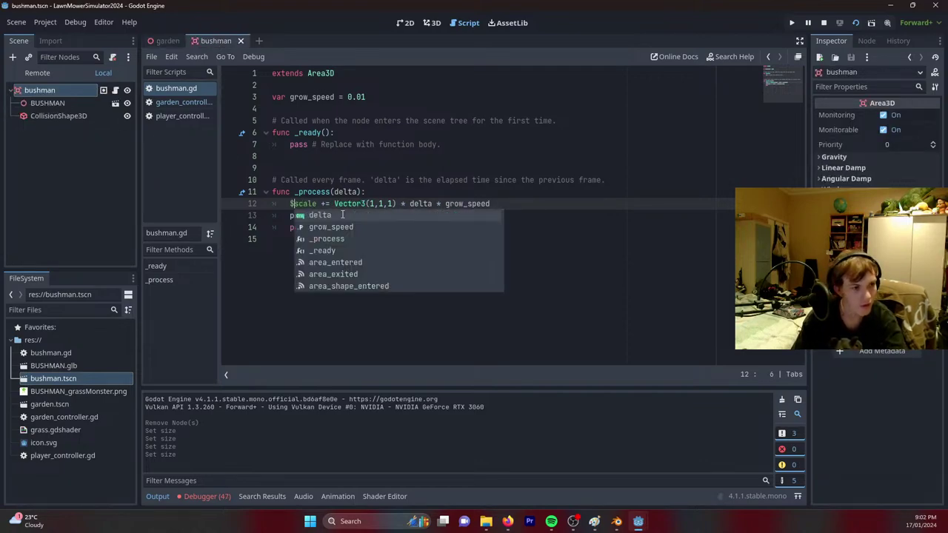
pyautogui.press('Return')
pyautogui.write('.scale')
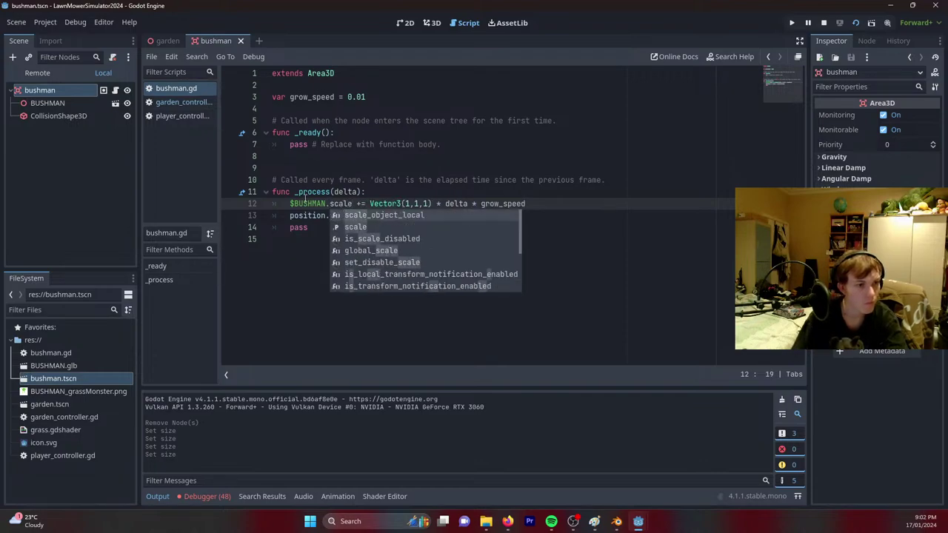
pyautogui.click(289, 215)
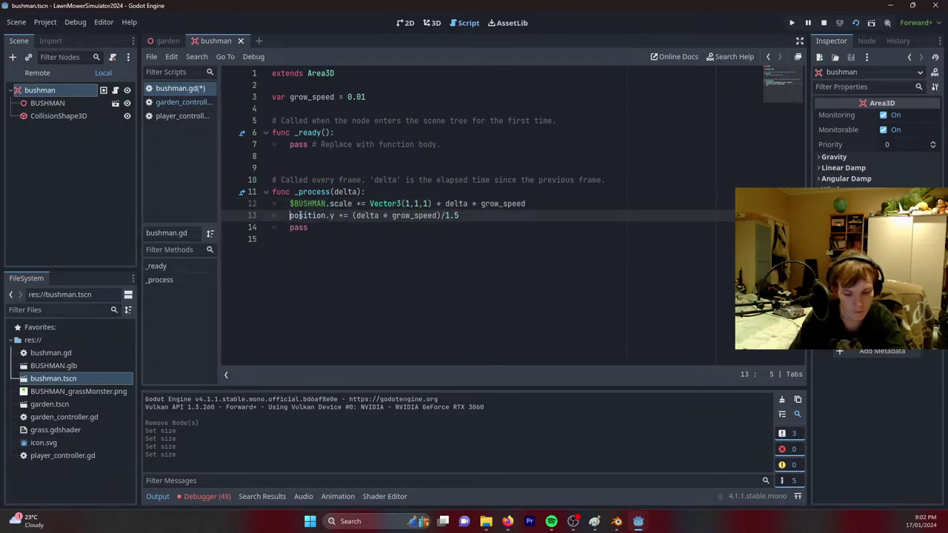
pyautogui.write('$B')
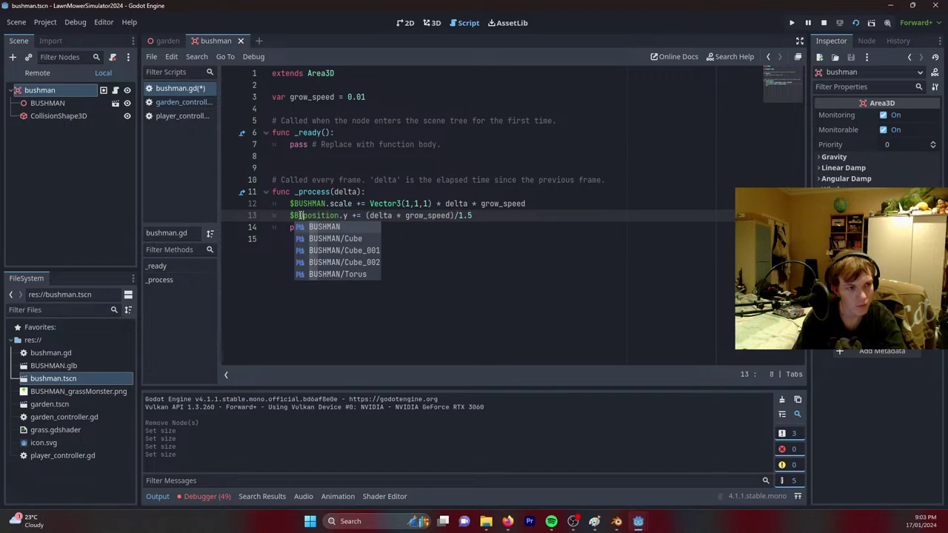
pyautogui.write('USHMAN.')
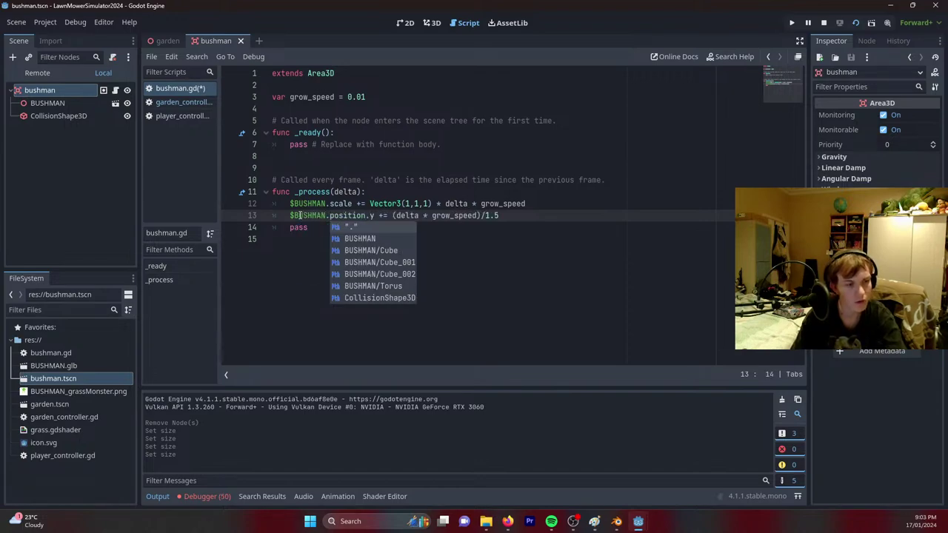
pyautogui.press('Escape')
# Return to the garden controller script, then show the garden scene in 3D.
pyautogui.click(165, 40)
pyautogui.click(226, 57)
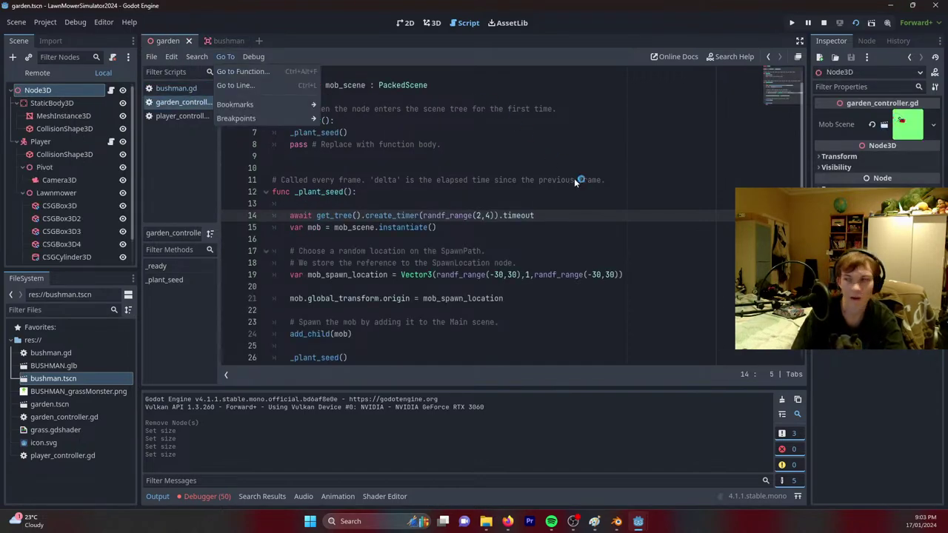
pyautogui.click(191, 159)
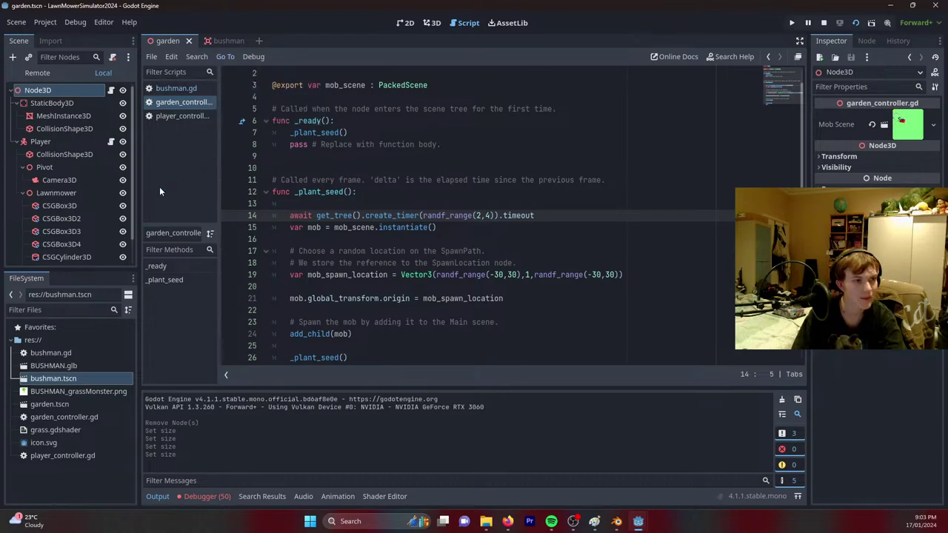
pyautogui.click(431, 22)
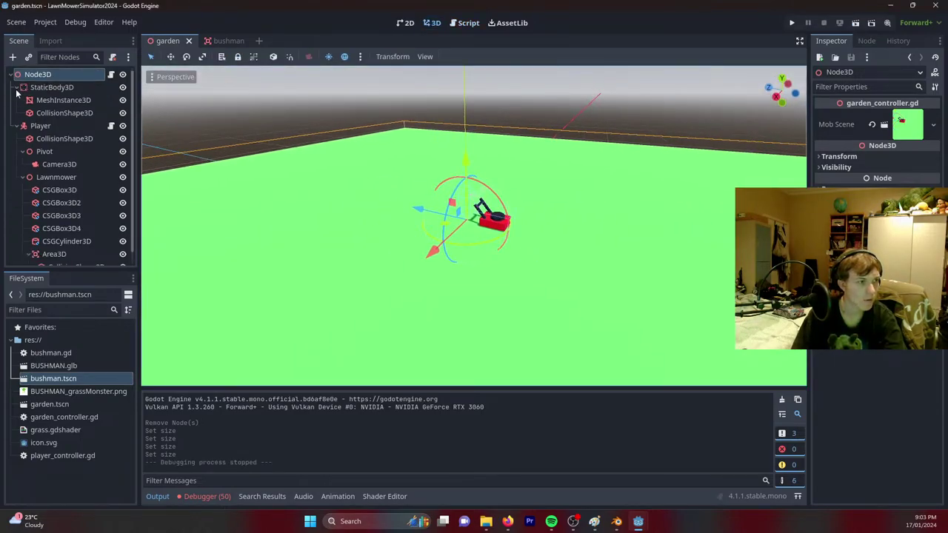
# Collapse the StaticBody3D, Pivot, Lawnmower and Player branches and select StaticBody3D.
pyautogui.click(17, 88)
pyautogui.click(23, 126)
pyautogui.click(23, 139)
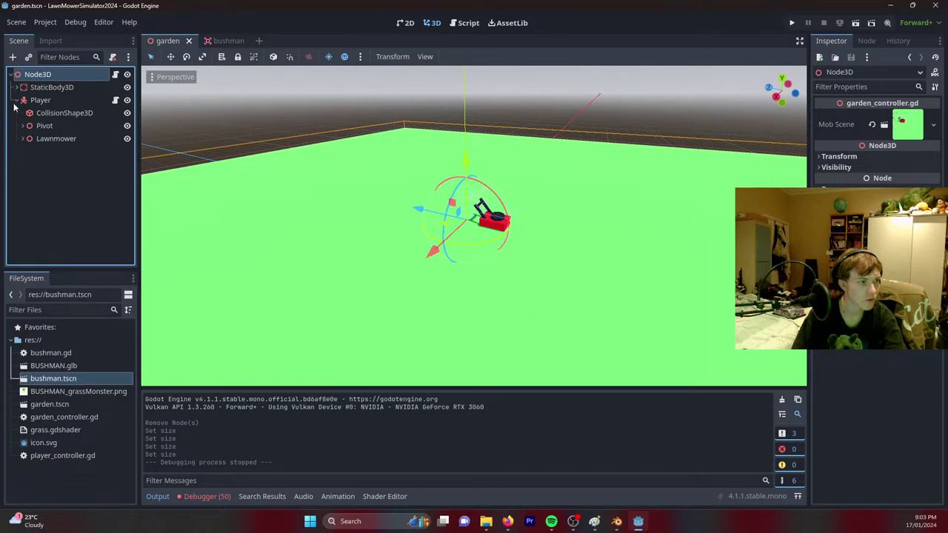
pyautogui.click(17, 100)
pyautogui.click(46, 88)
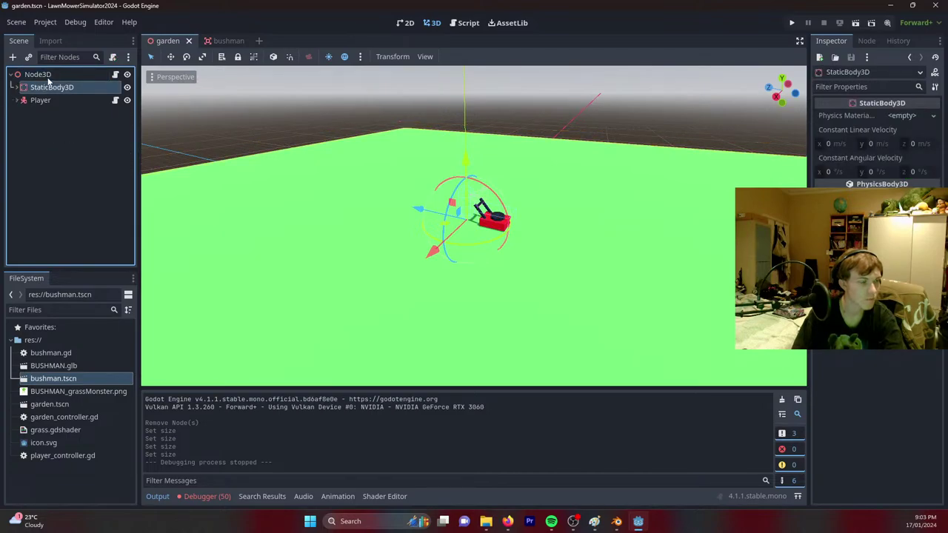
# Add a CSGBox3D child under the root Node3D and frame it in the viewport.
pyautogui.rightClick(48, 77)
pyautogui.click(71, 99)
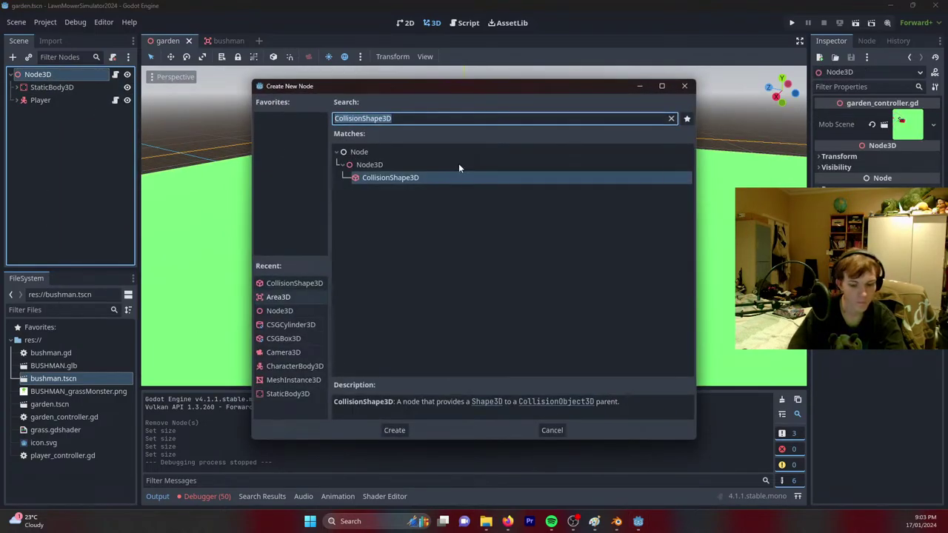
pyautogui.write('box')
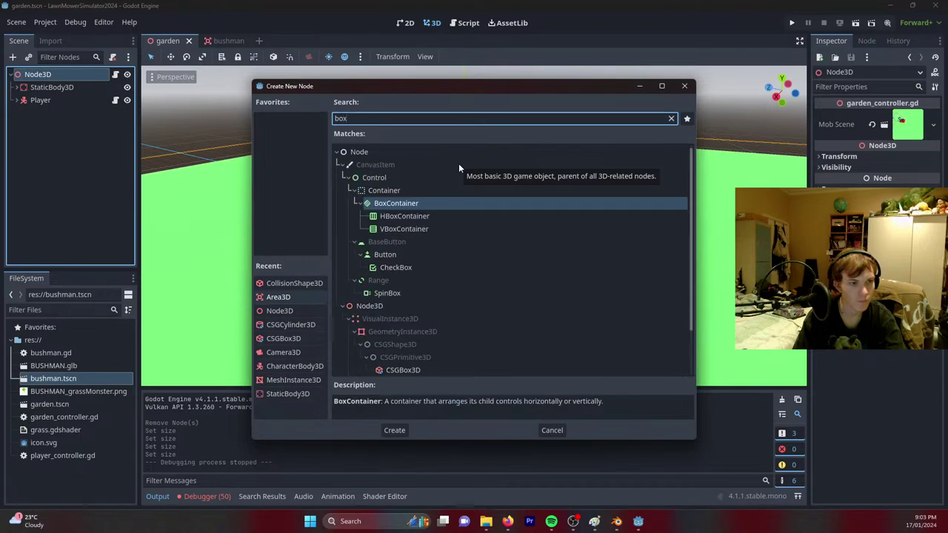
pyautogui.doubleClick(403, 370)
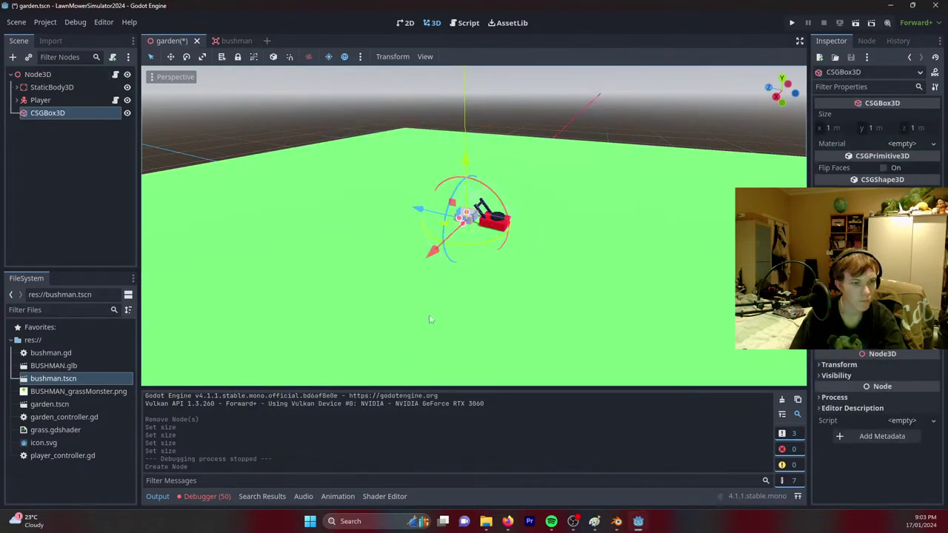
pyautogui.press('f')
# Set the box's Size to 60 on x and 0.2 on z.
pyautogui.scroll(-3, 575, 218)
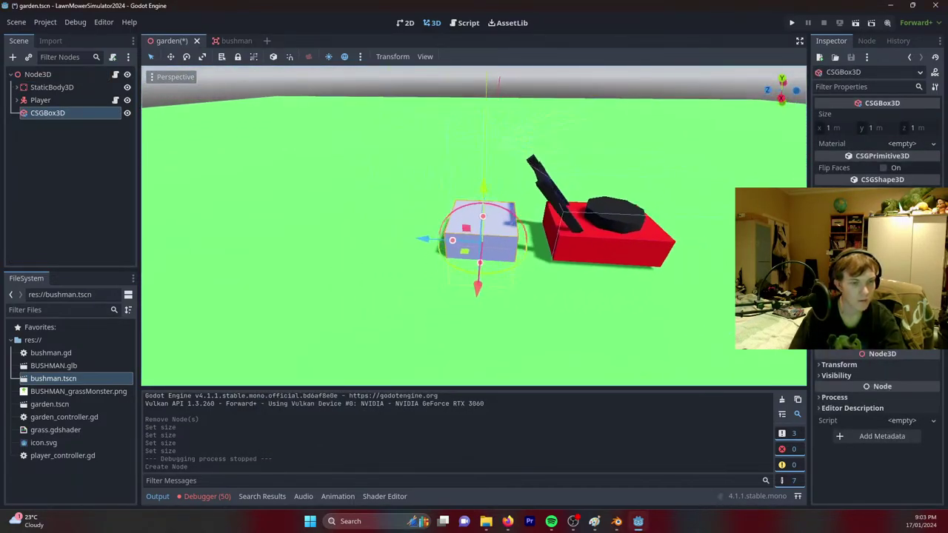
pyautogui.click(841, 128)
pyautogui.write('60')
pyautogui.press('Return')
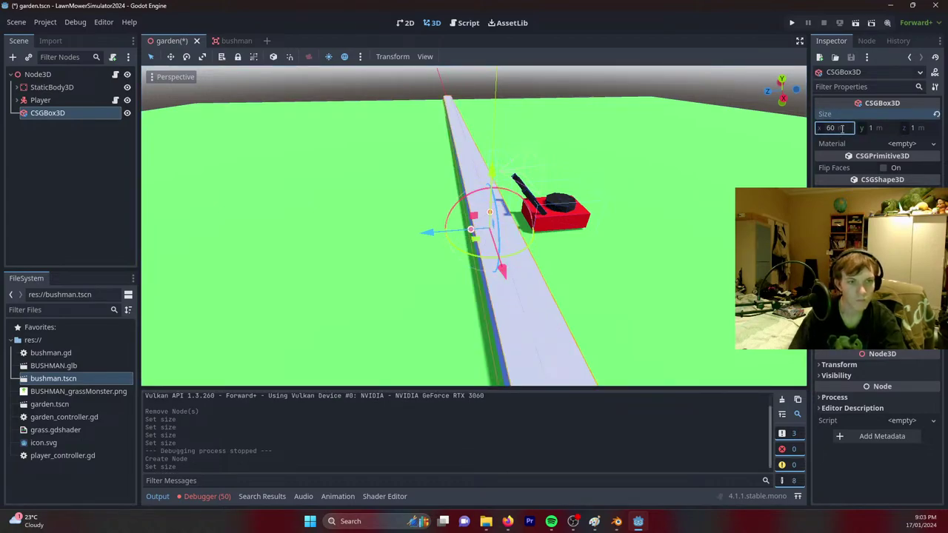
pyautogui.click(914, 127)
pyautogui.write('0')
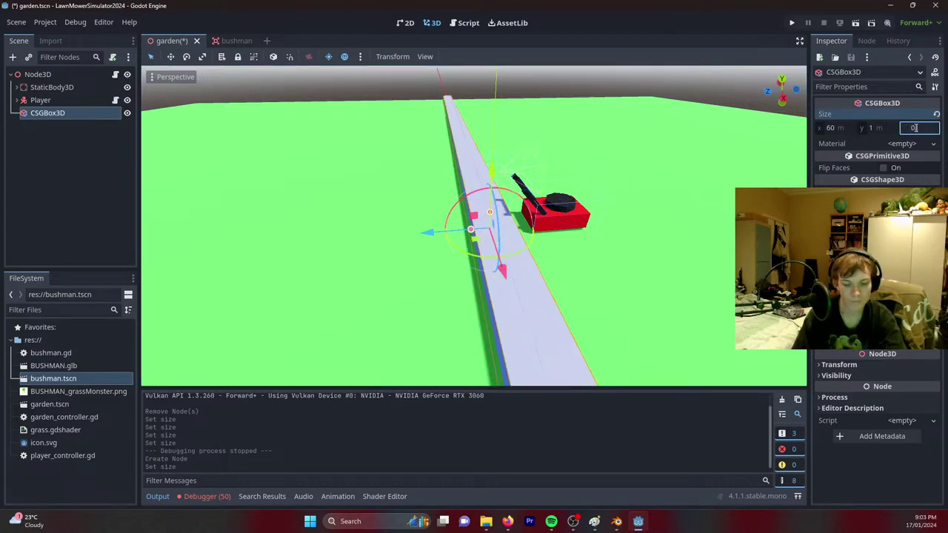
pyautogui.write('.2')
pyautogui.press('Return')
# Raise the wall to 2.657 m high and move it to the field's edge.
pyautogui.moveTo(490, 213); pyautogui.dragTo(497, 192)
pyautogui.moveTo(497, 193); pyautogui.dragTo(472, 185, button='middle')
pyautogui.moveTo(438, 209)
pyautogui.mouseDown()
pyautogui.moveTo(297, 209)
pyautogui.moveTo(586, 231)
pyautogui.moveTo(438, 224)
pyautogui.mouseUp()
# Duplicate the wall, rotate a copy 90° and place copies on the far and near edges.
pyautogui.hotkey('ctrl', 'd')
pyautogui.hotkey('ctrl', 'd')
pyautogui.moveTo(515, 239); pyautogui.dragTo(446, 232)
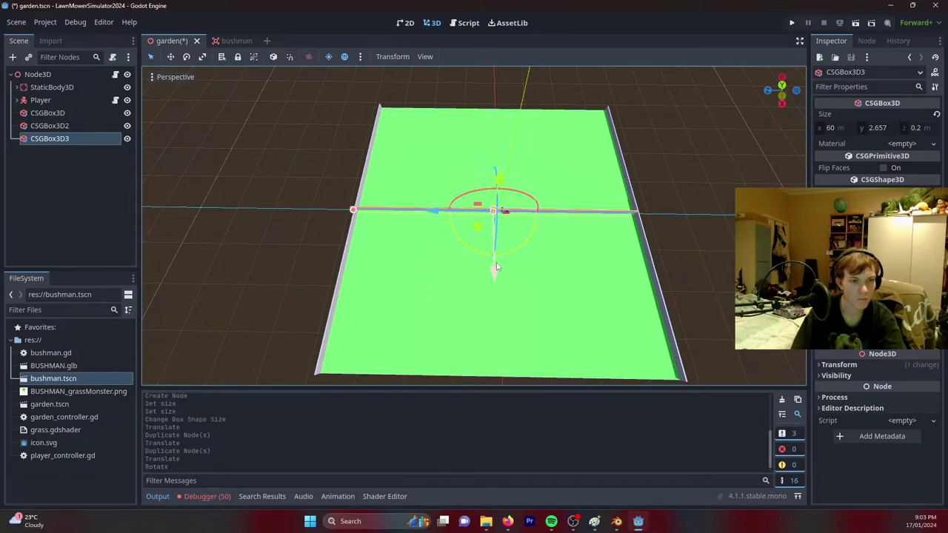
pyautogui.moveTo(494, 251)
pyautogui.mouseDown()
pyautogui.moveTo(494, 156)
pyautogui.moveTo(497, 246)
pyautogui.mouseUp()
pyautogui.hotkey('ctrl', 'd')
pyautogui.moveTo(437, 422); pyautogui.dragTo(436, 511)
# Orbit around the walled field and select the fourth wall, CSGBox3D4.
pyautogui.moveTo(474, 222); pyautogui.dragTo(436, 211, button='middle')
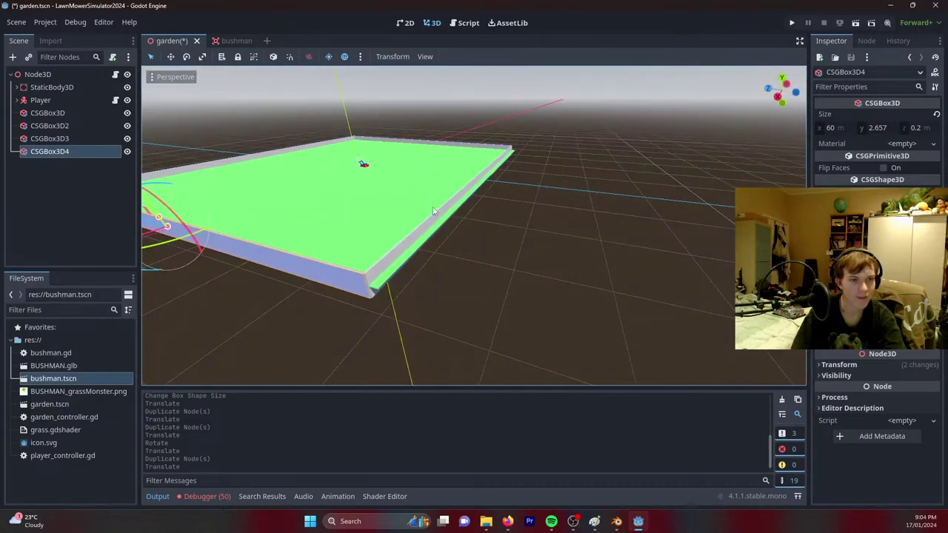
pyautogui.click(441, 217)
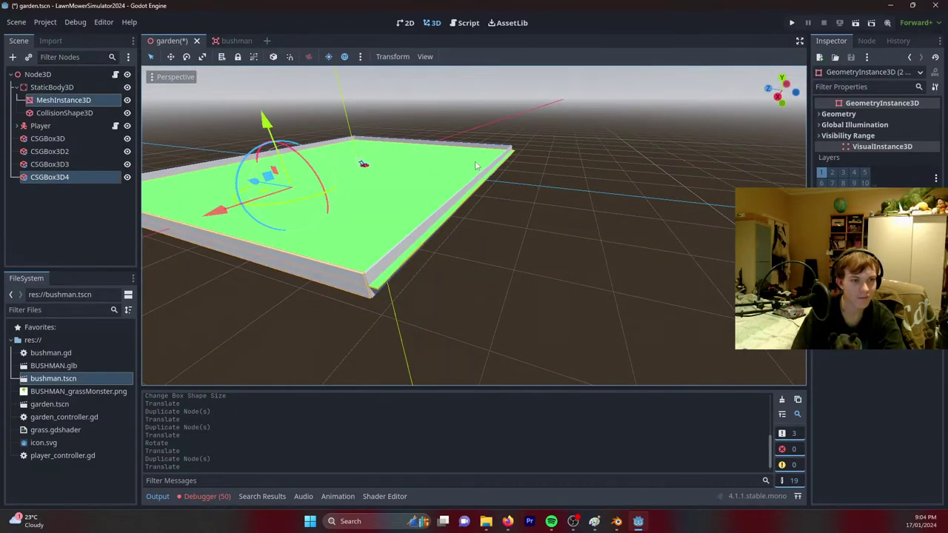
pyautogui.click(460, 197)
pyautogui.click(453, 194)
pyautogui.moveTo(454, 194); pyautogui.dragTo(503, 296, button='middle')
pyautogui.click(445, 208)
pyautogui.keyDown('shift'); pyautogui.click(482, 235); pyautogui.keyUp('shift')
pyautogui.click(491, 236)
pyautogui.keyDown('shift'); pyautogui.click(490, 236); pyautogui.keyUp('shift')
pyautogui.click(502, 213)
# Add CSGBox3D3 and CSGBox3D2 to the selection and nudge the three walls slightly.
pyautogui.scroll(-5, 265, 200)
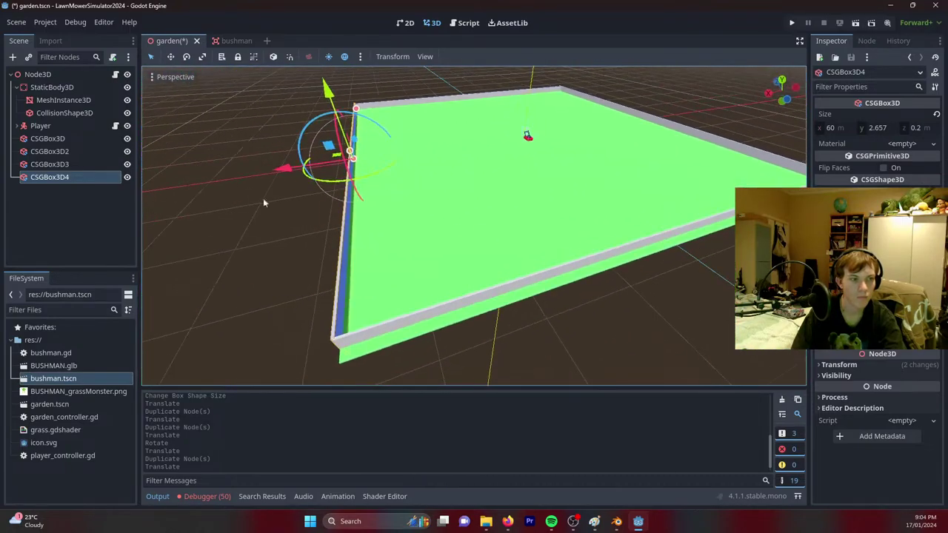
pyautogui.keyDown('shift'); pyautogui.click(55, 165); pyautogui.keyUp('shift')
pyautogui.keyDown('shift'); pyautogui.click(56, 152); pyautogui.keyUp('shift')
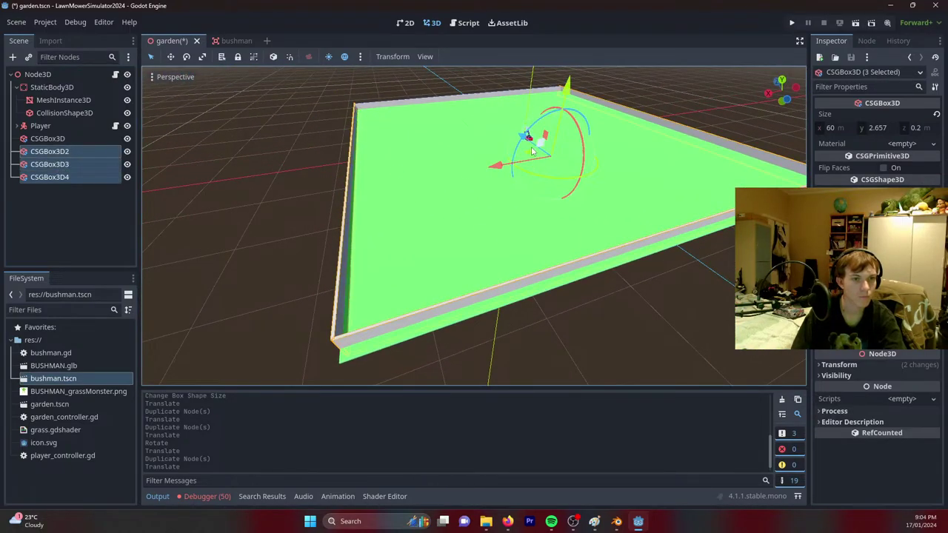
pyautogui.moveTo(524, 138); pyautogui.dragTo(522, 152)
pyautogui.moveTo(523, 152); pyautogui.dragTo(548, 232, button='middle')
# Deselect the walls and save the garden scene.
pyautogui.click(521, 213)
pyautogui.scroll(-3, 522, 213)
pyautogui.scroll(3, 548, 233)
pyautogui.hotkey('ctrl', 's')
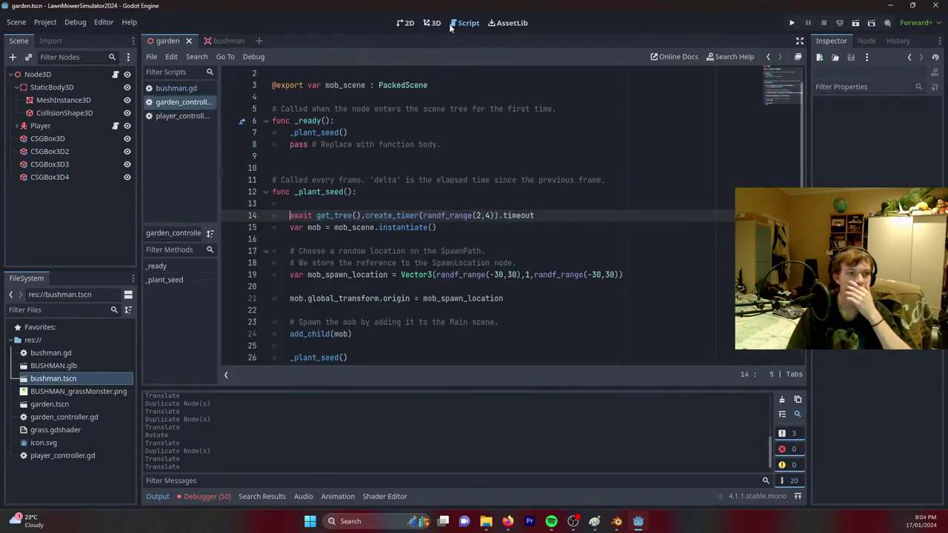
pyautogui.hotkey('ctrl', 'F3')
# Open the bushman script and move the caret to its empty last line.
pyautogui.click(160, 89)
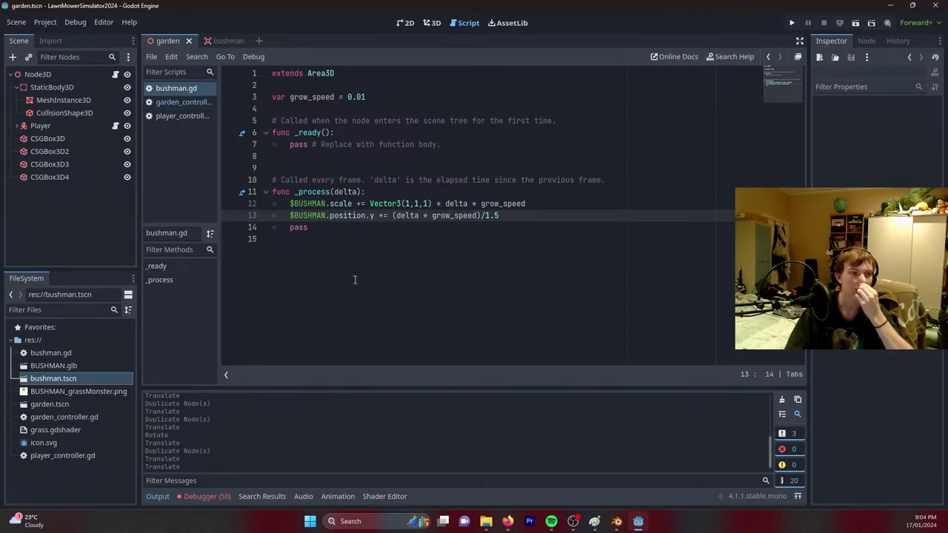
pyautogui.click(321, 162)
pyautogui.click(322, 278)
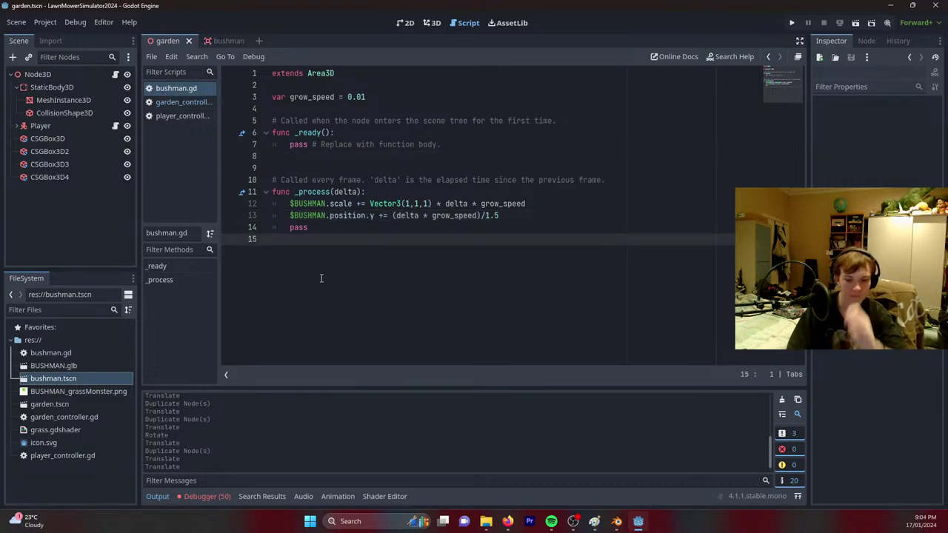
# In garden_controller.gd, delete the spawn-location comment lines and the stray blank lines 13, 15 and 16.
pyautogui.click(174, 104)
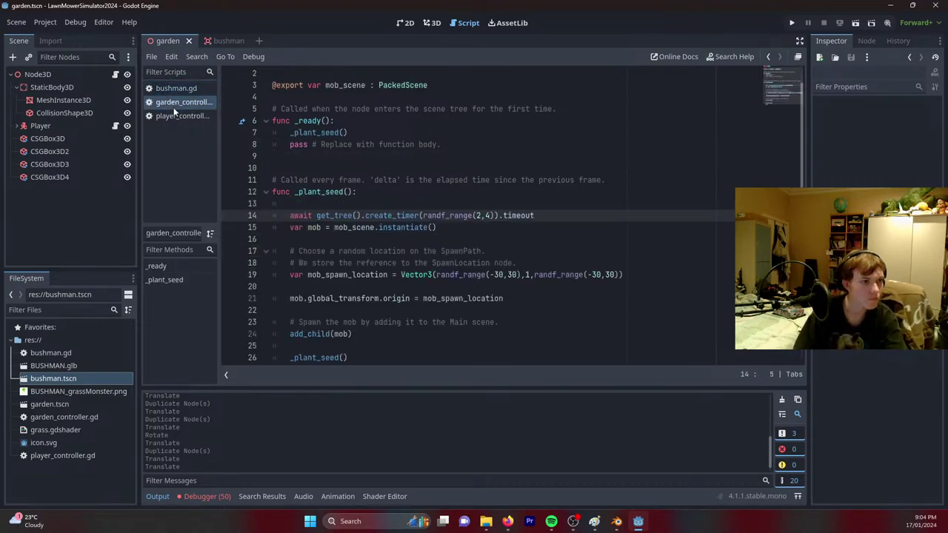
pyautogui.click(286, 206)
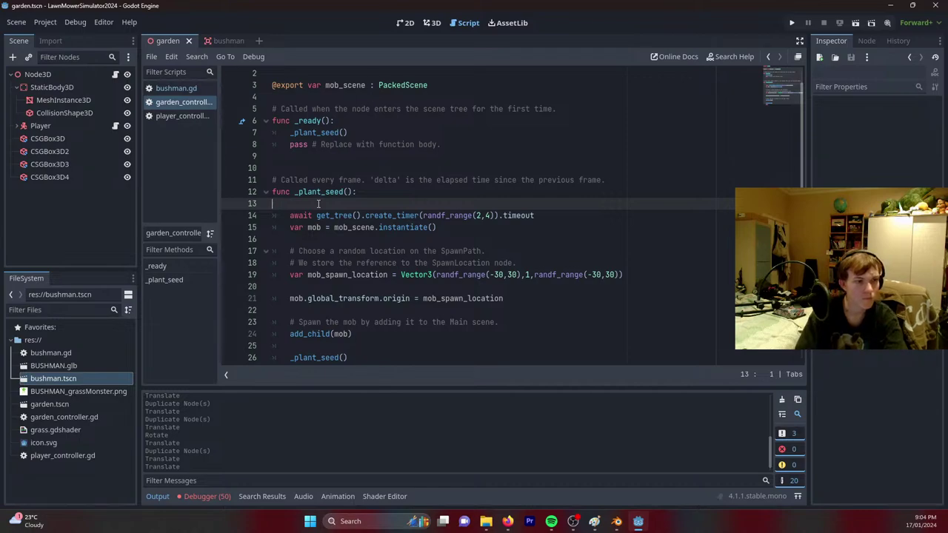
pyautogui.press('BackSpace')
pyautogui.press('Down')
pyautogui.moveTo(519, 251); pyautogui.dragTo(536, 228)
pyautogui.press('BackSpace')
pyautogui.moveTo(517, 285); pyautogui.dragTo(511, 263)
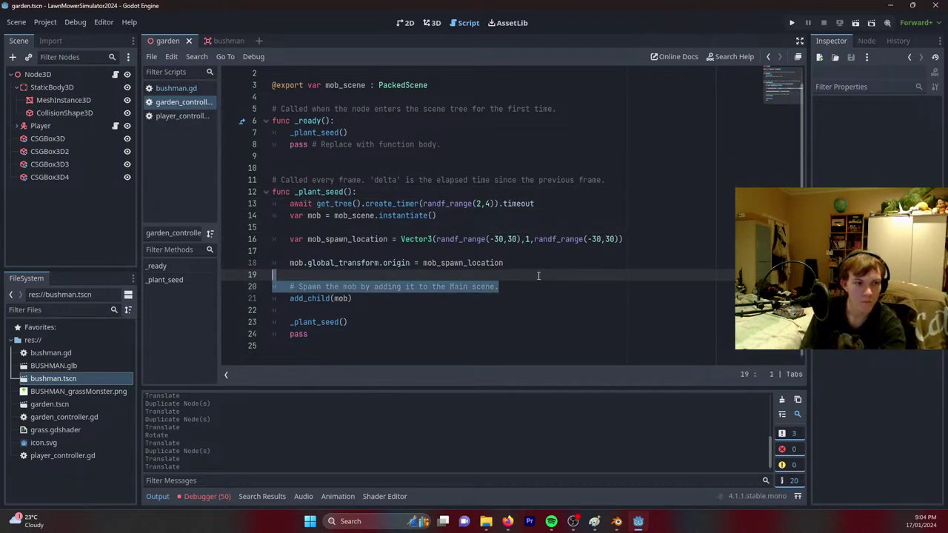
pyautogui.press('BackSpace')
pyautogui.click(331, 240)
pyautogui.press('BackSpace')
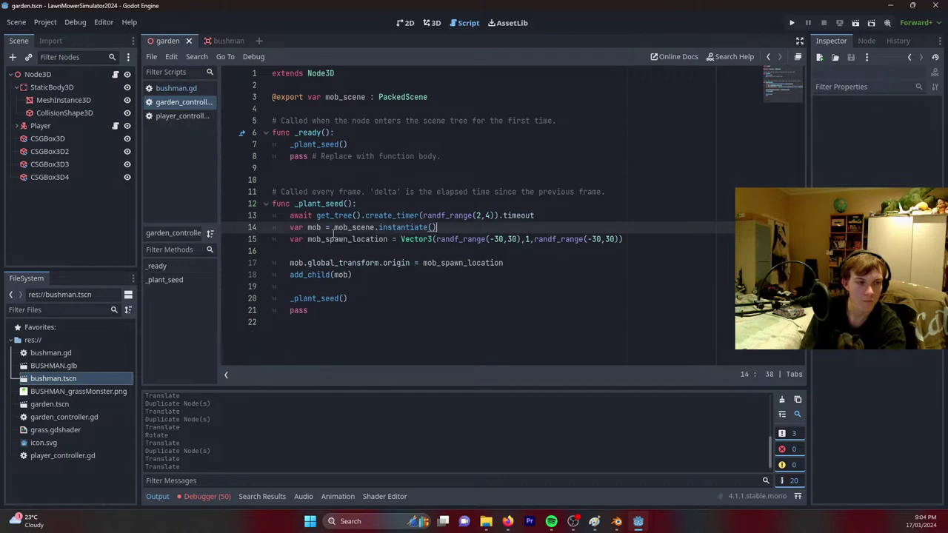
pyautogui.click(289, 257)
pyautogui.press('BackSpace')
pyautogui.click(352, 274)
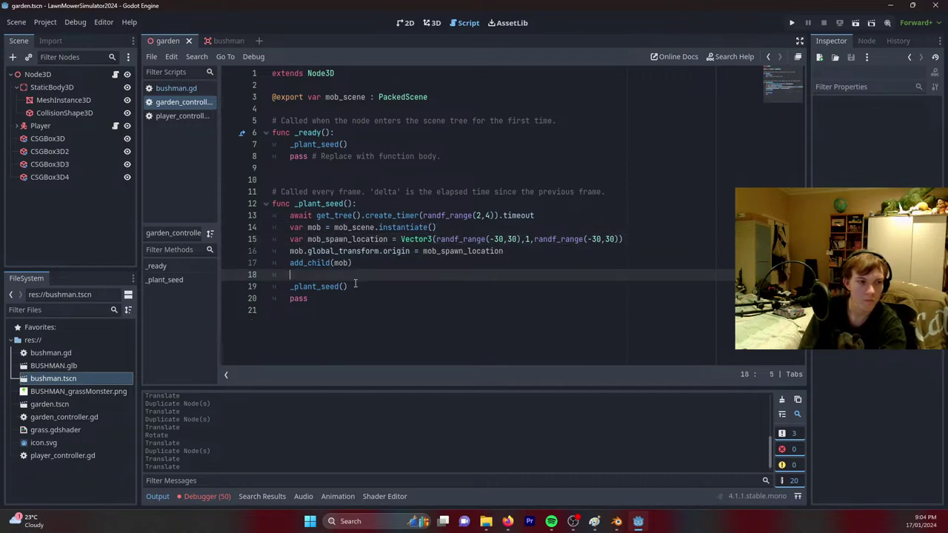
# Add blank lines in _plant_seed after line 13, the mob_spawn_location line and the global_transform line.
pyautogui.click(641, 237)
pyautogui.click(622, 215)
pyautogui.press('Return')
pyautogui.click(647, 250)
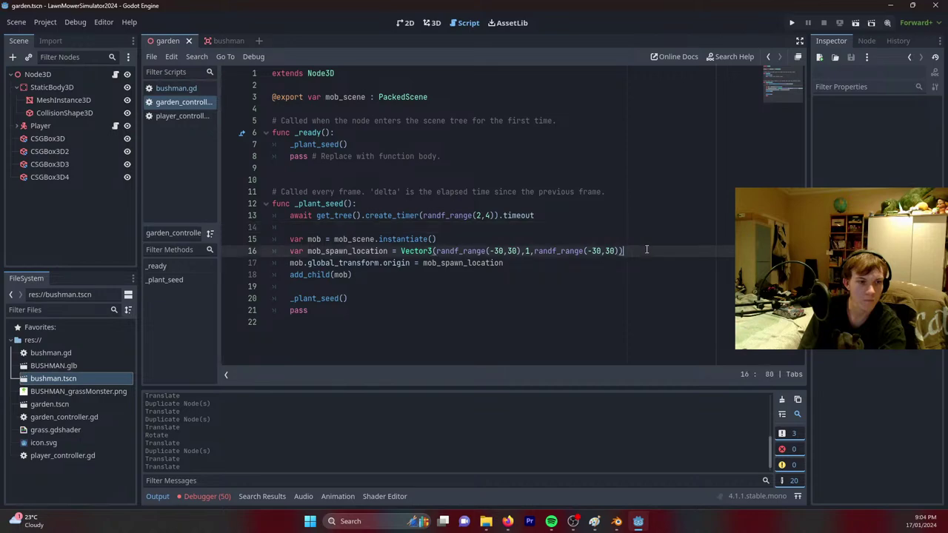
pyautogui.press('Return')
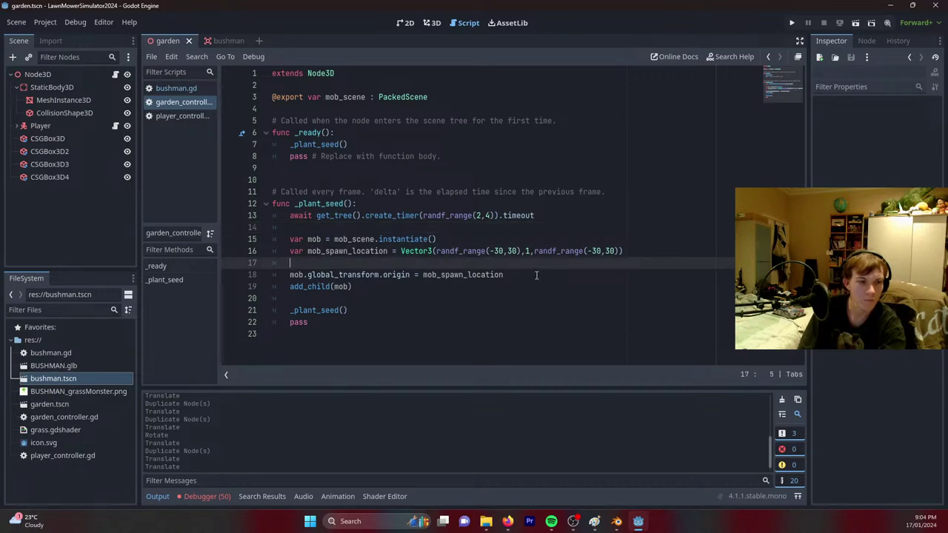
pyautogui.click(536, 275)
pyautogui.press('Return')
# Insert two blank lines above the frame comment.
pyautogui.click(366, 179)
pyautogui.press('Return')
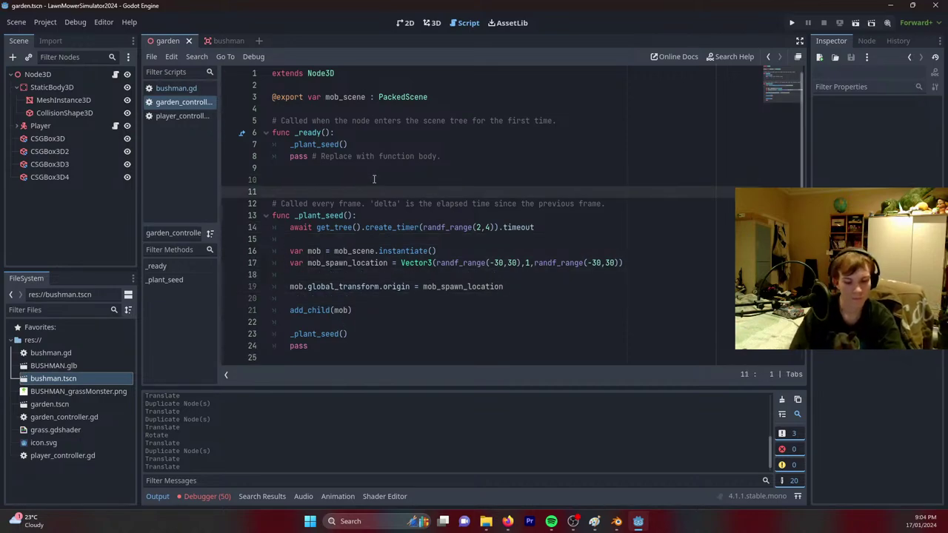
pyautogui.press('Return')
# Add a _process(delta) function, delete the old frame comment and save.
pyautogui.write('func')
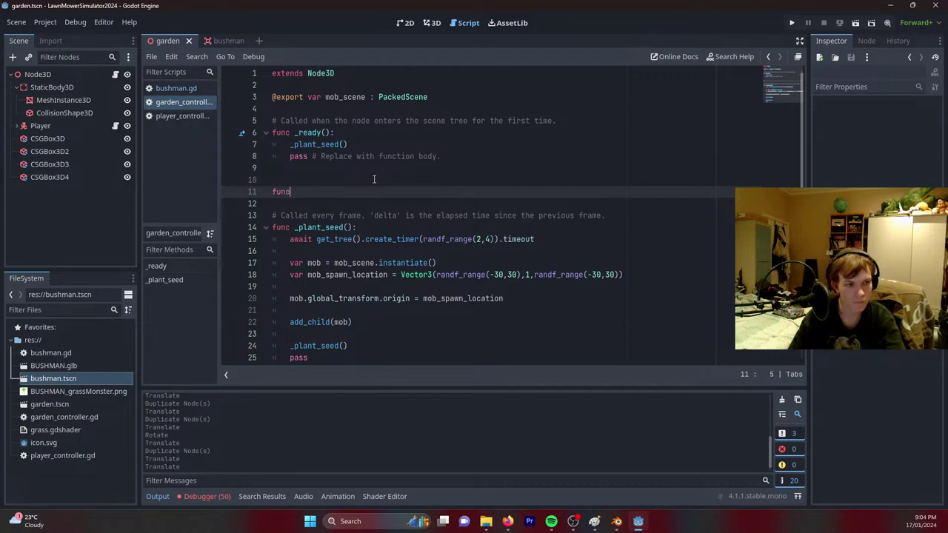
pyautogui.write(' _pr')
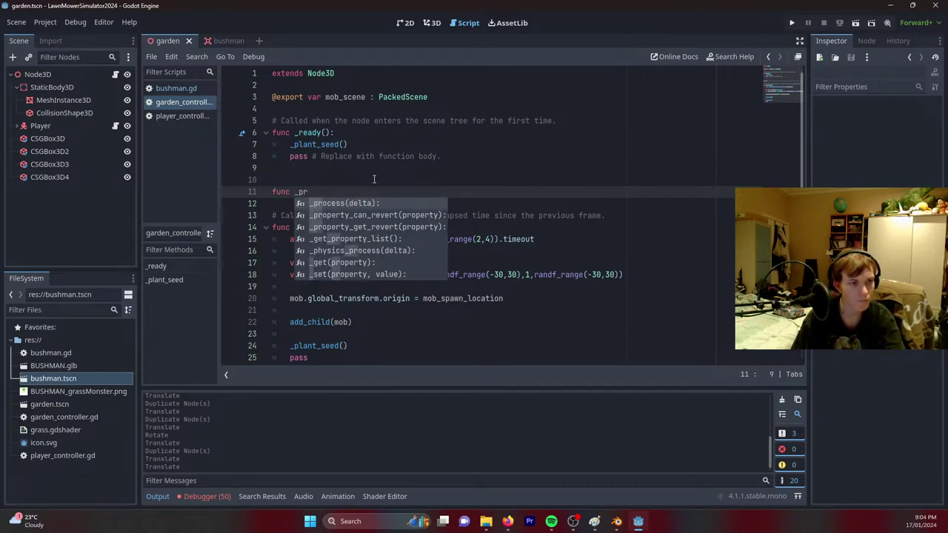
pyautogui.press('Return')
pyautogui.press('Return')
pyautogui.click(620, 227)
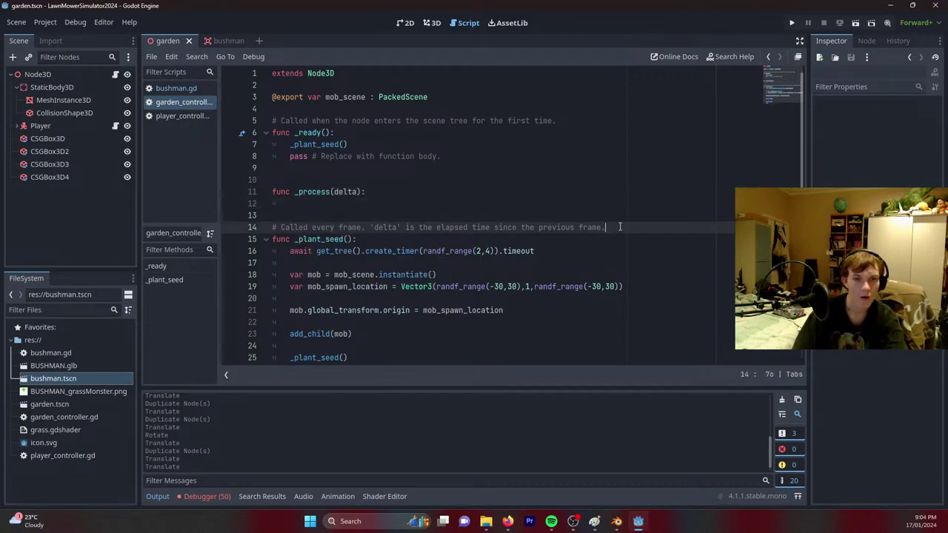
pyautogui.hotkey('shift', 'Up')
pyautogui.press('BackSpace')
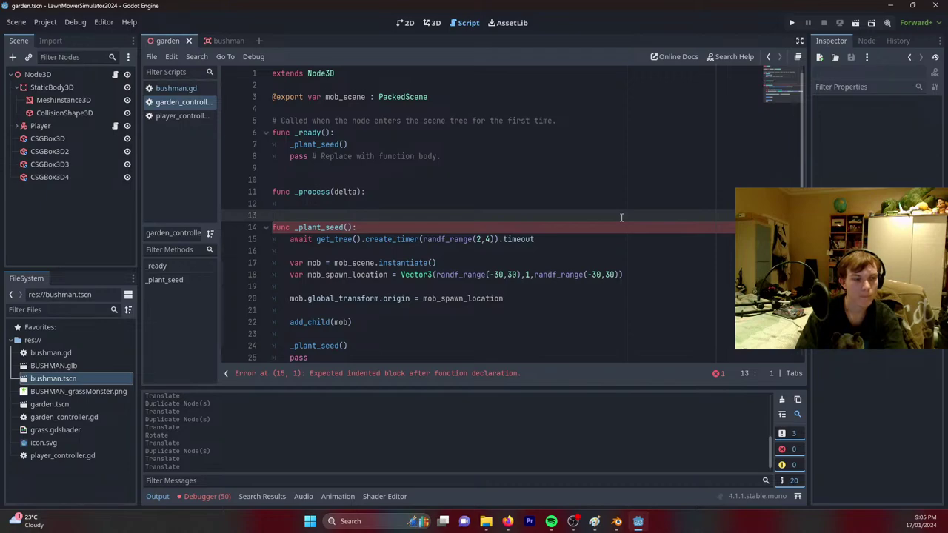
pyautogui.hotkey('ctrl', 's')
# Give _process a pass body, remove _ready's placeholder pass and save.
pyautogui.click(333, 171)
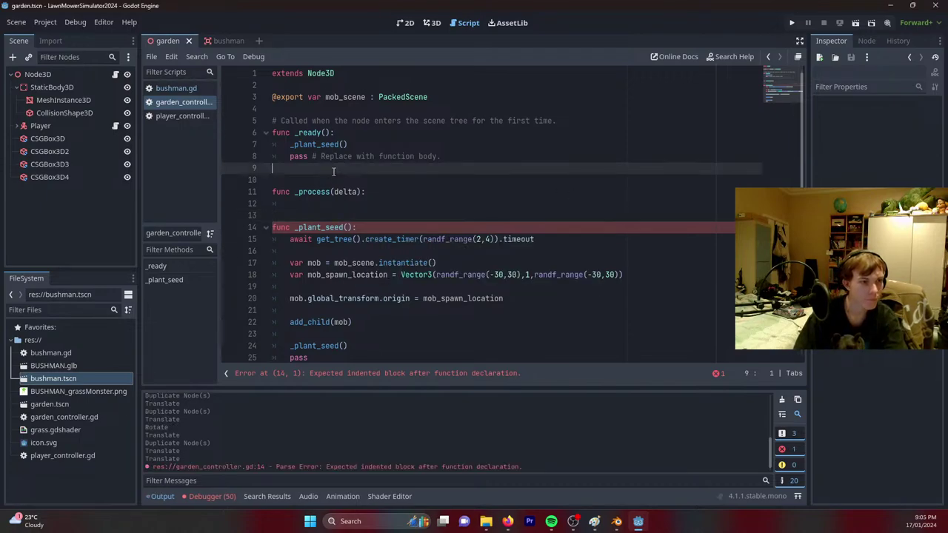
pyautogui.click(341, 214)
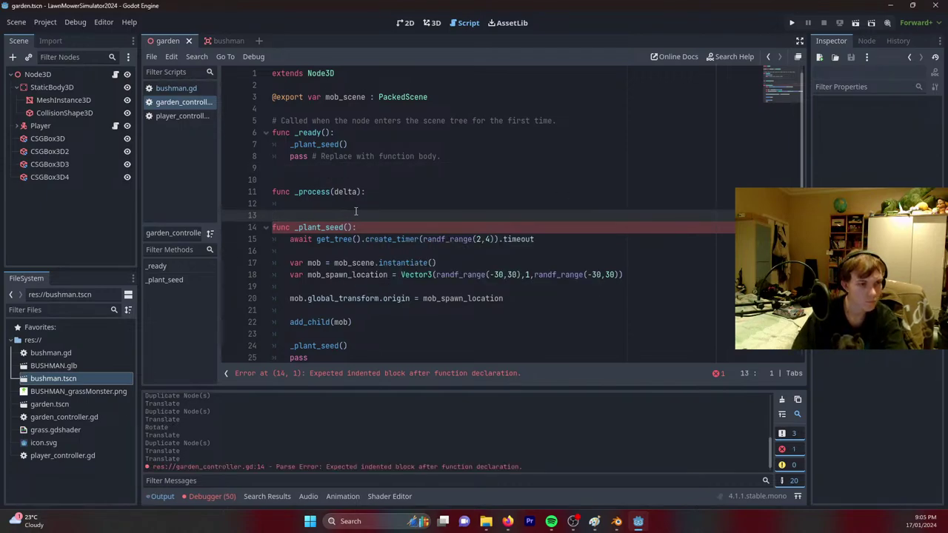
pyautogui.press('Left')
pyautogui.write('pass')
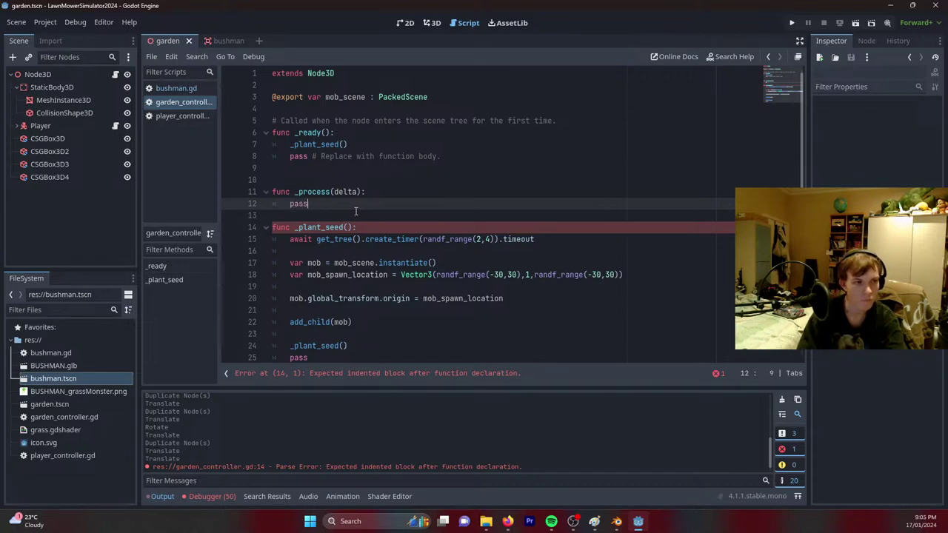
pyautogui.tripleClick(507, 158)
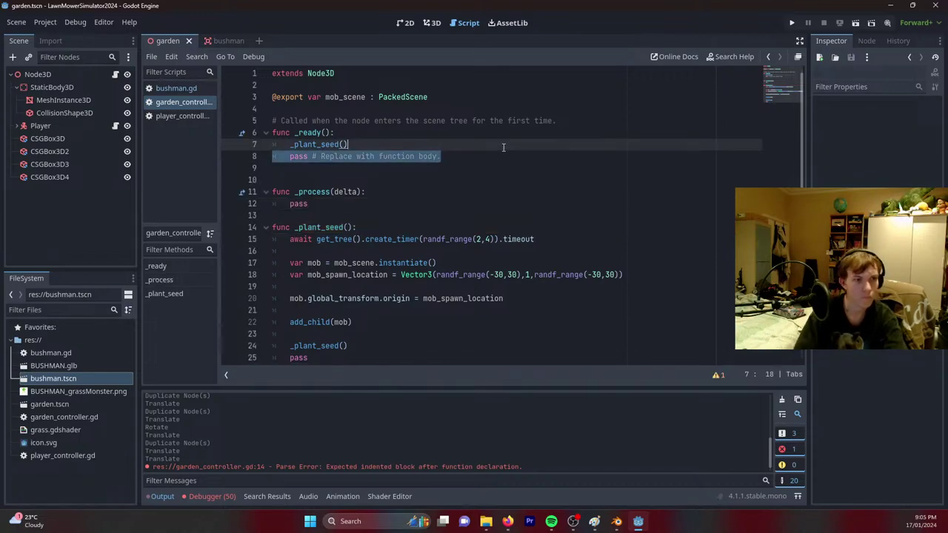
pyautogui.press('BackSpace')
pyautogui.press('BackSpace')
pyautogui.hotkey('ctrl', 's')
# Begin a 'for' loop on a new indented line inside _process.
pyautogui.click(375, 179)
pyautogui.press('Return')
pyautogui.write('f')
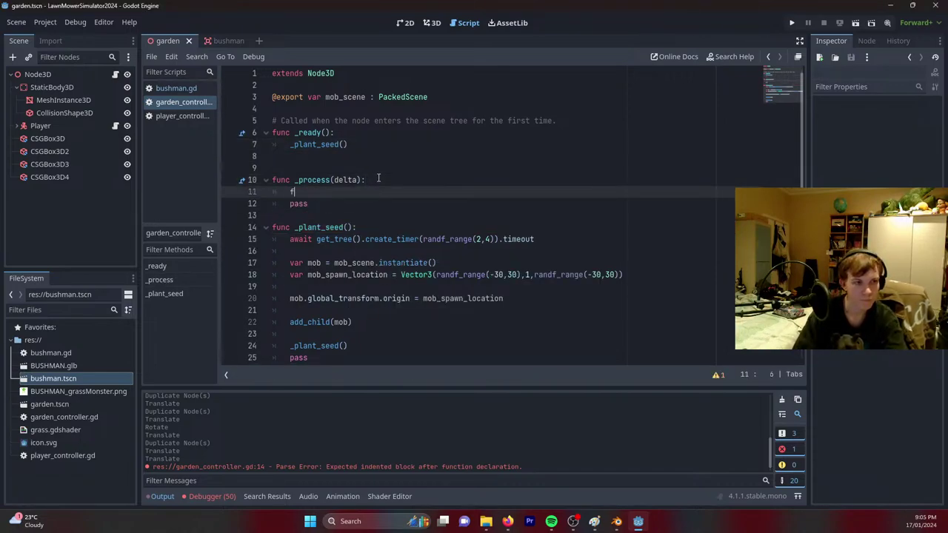
pyautogui.write('or')
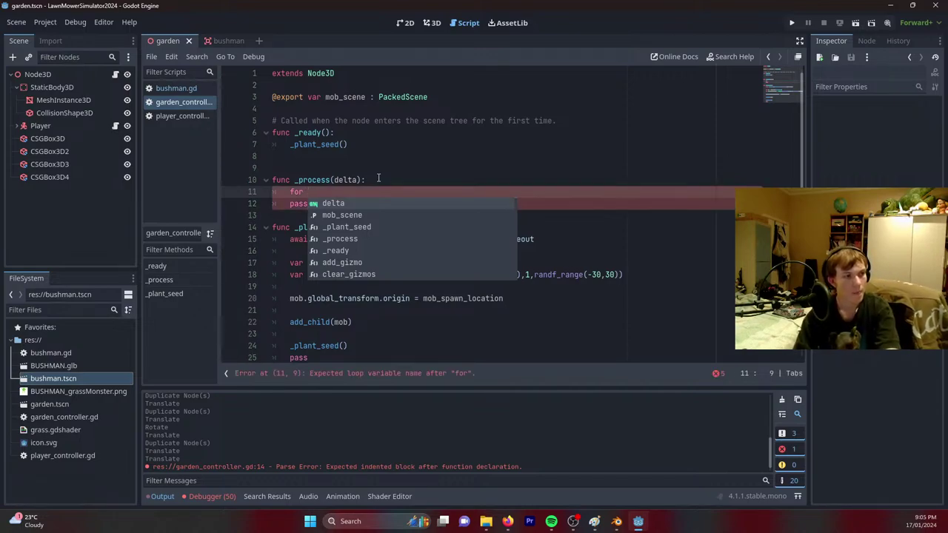
pyautogui.moveTo(508, 521)
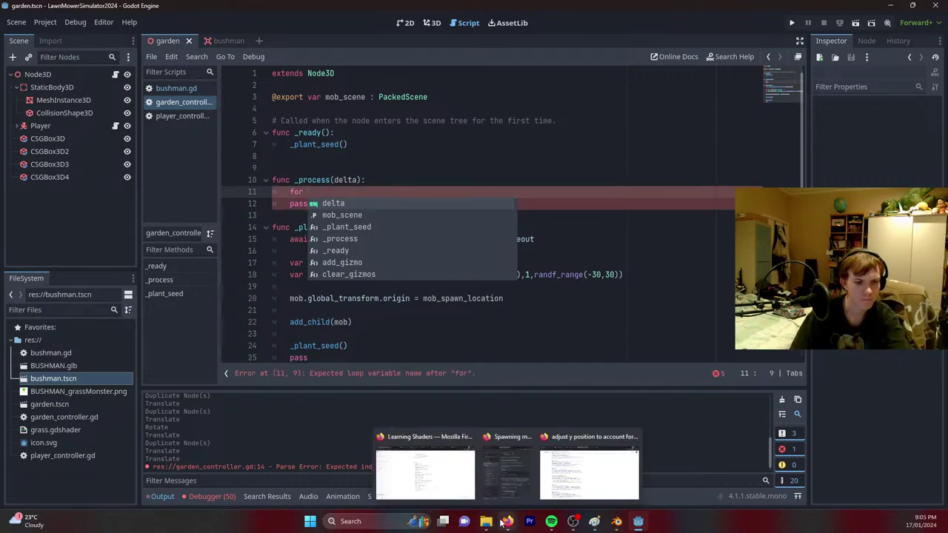
pyautogui.click(591, 465)
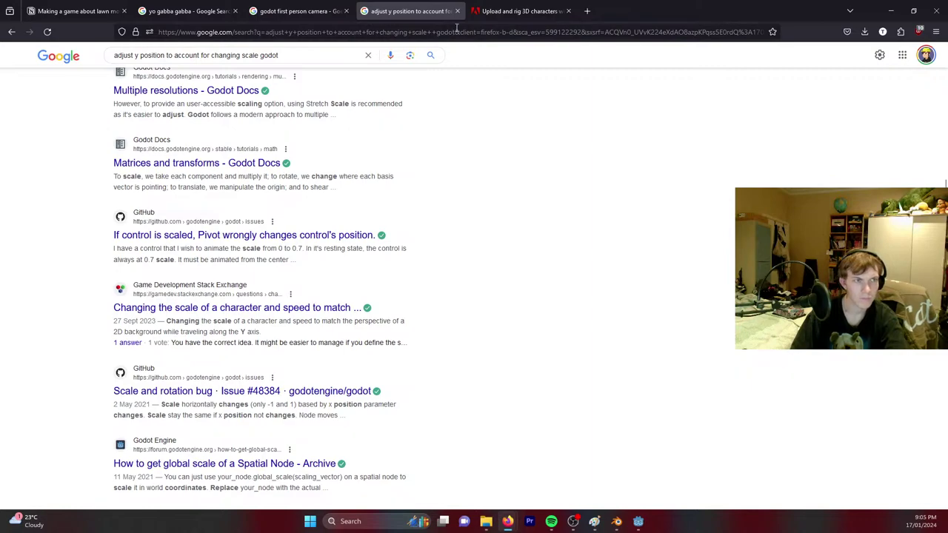
# Search 'get number of objects in group in scene godot' and copy the forum's get_nodes_in_group line.
pyautogui.click(458, 31)
pyautogui.write('get number ')
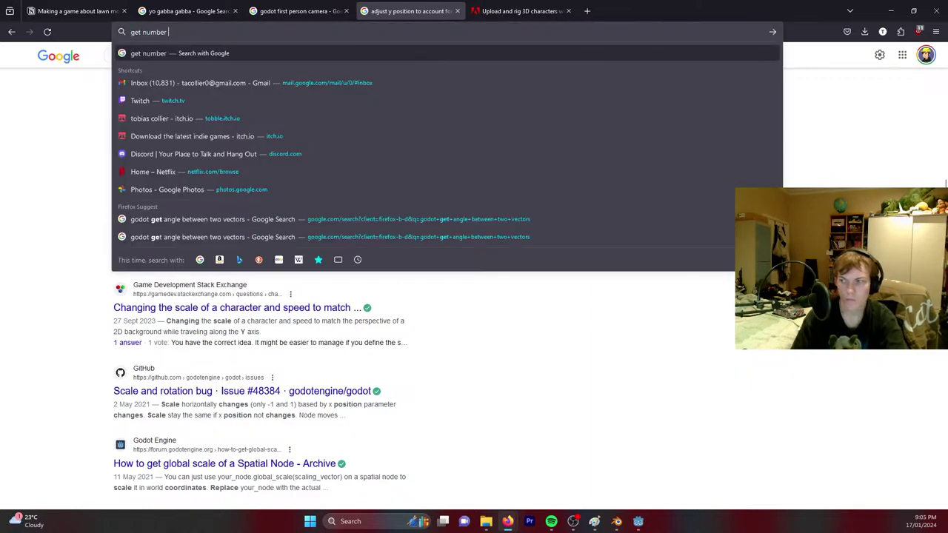
pyautogui.write('of objec')
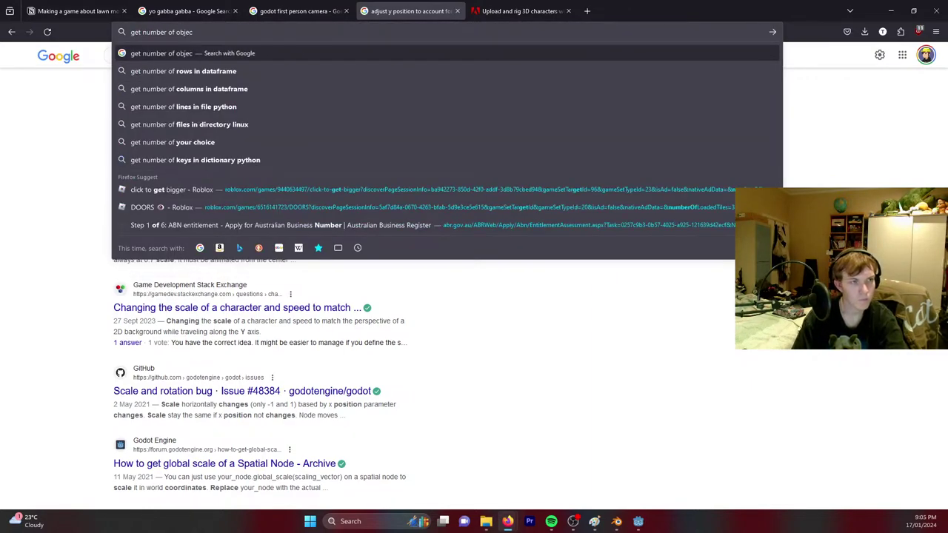
pyautogui.write('ts in group in ')
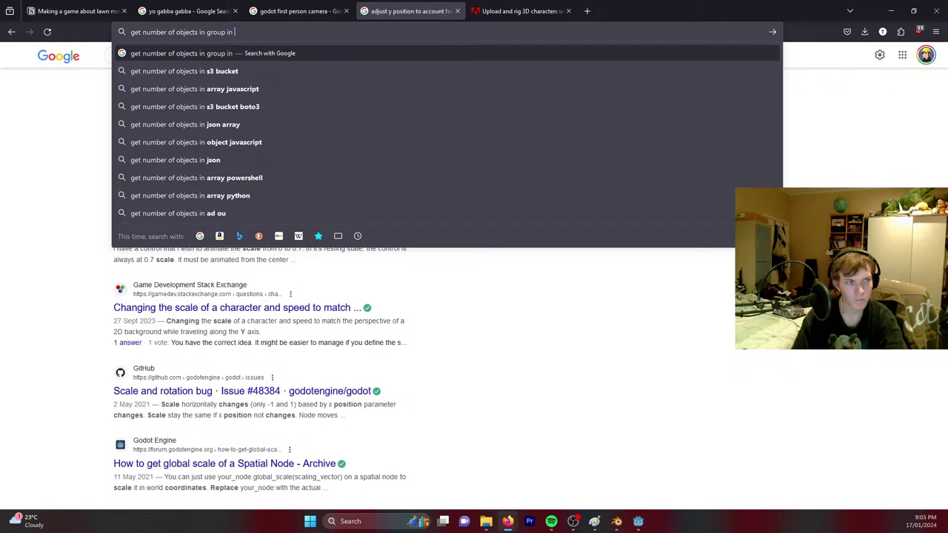
pyautogui.write('scene godot')
pyautogui.press('Return')
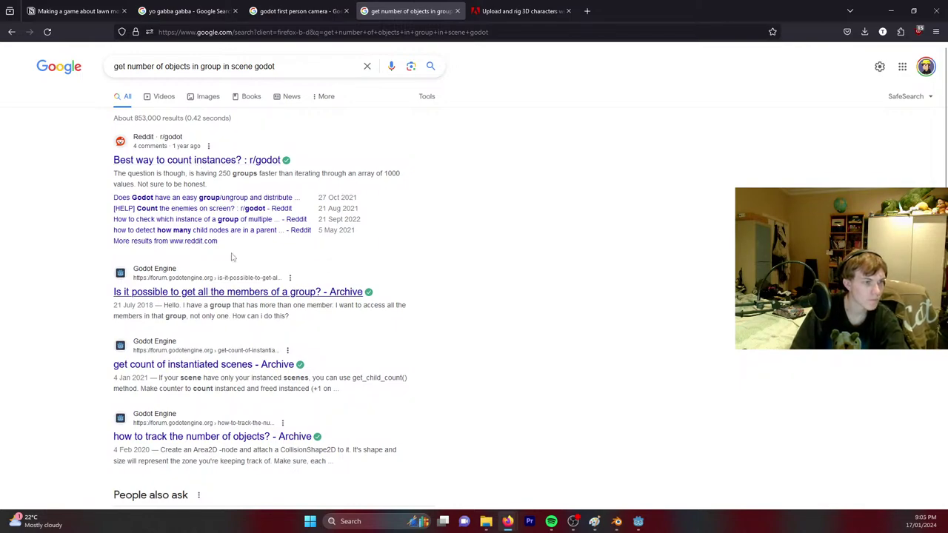
pyautogui.click(245, 293)
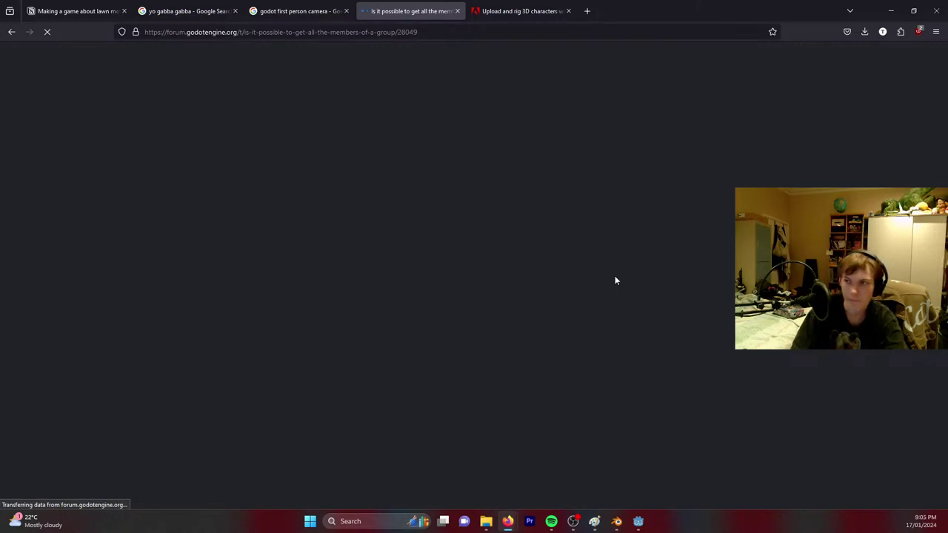
pyautogui.scroll(-2, 477, 314)
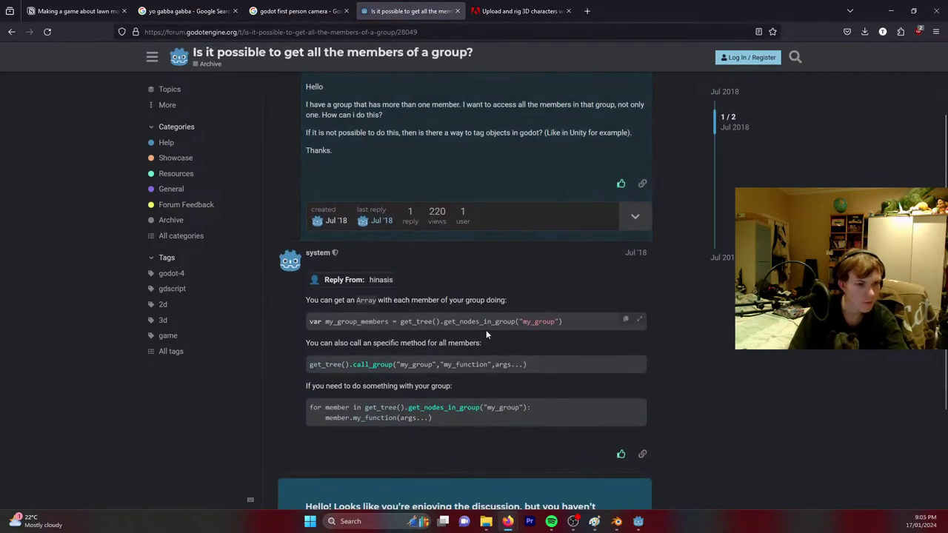
pyautogui.moveTo(581, 327); pyautogui.dragTo(303, 328)
pyautogui.hotkey('ctrl', 'c')
pyautogui.hotkey('alt', 'Tab')
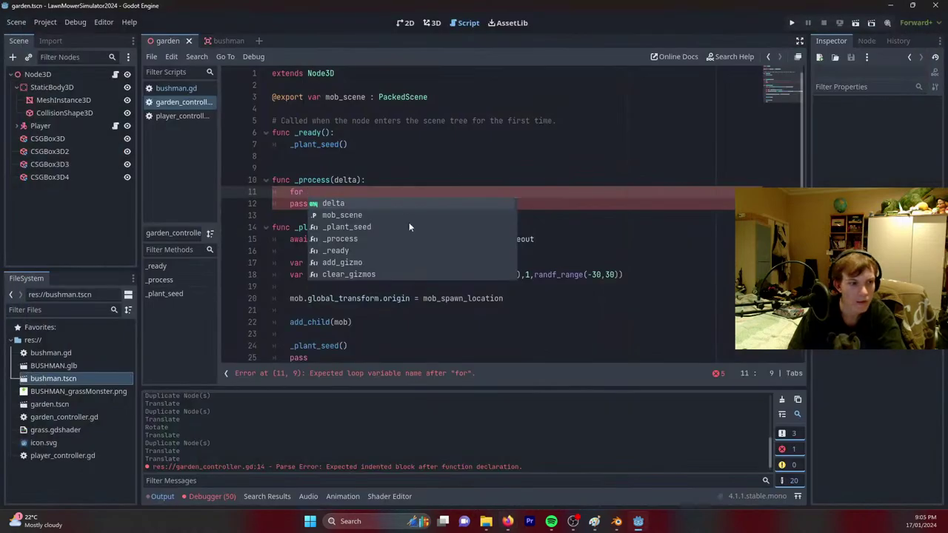
# Replace the for line with get_nodes_in_group("grass") and add 'if my_group_members.count() > 10:'.
pyautogui.press('BackSpace')
pyautogui.press('BackSpace')
pyautogui.press('BackSpace')
pyautogui.press('BackSpace')
pyautogui.hotkey('ctrl', 'v')
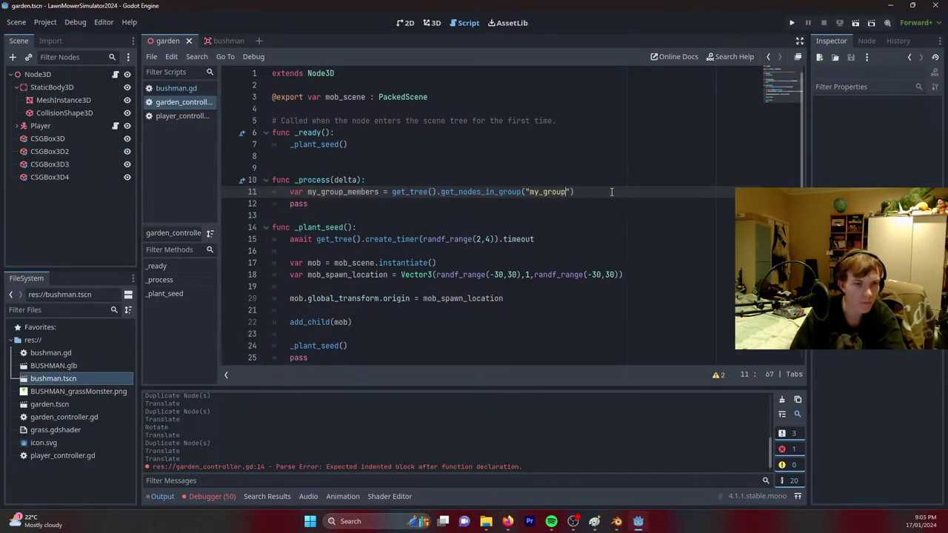
pyautogui.press('BackSpace')
pyautogui.press('BackSpace')
pyautogui.press('BackSpace')
pyautogui.press('BackSpace')
pyautogui.press('BackSpace')
pyautogui.press('BackSpace')
pyautogui.press('BackSpace')
pyautogui.press('BackSpace')
pyautogui.write('grass')
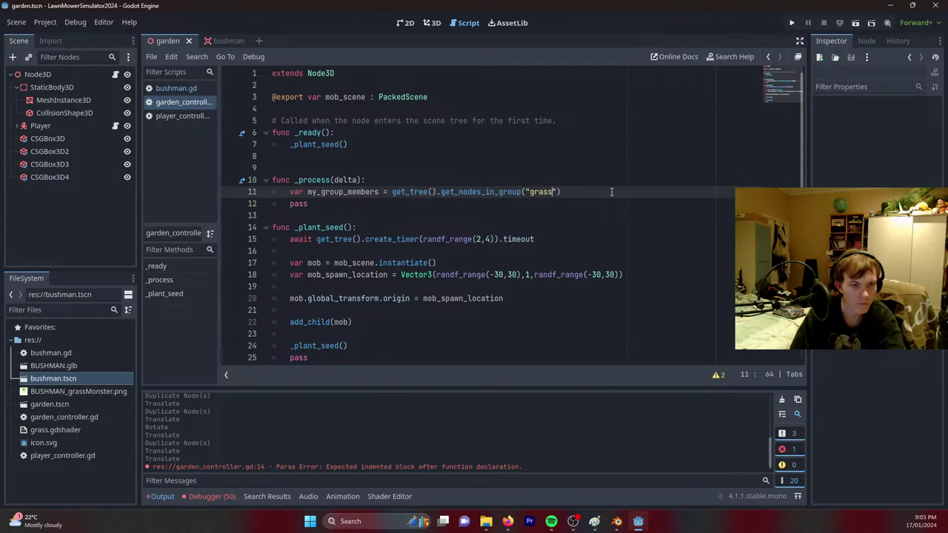
pyautogui.press('End')
pyautogui.press('Return')
pyautogui.press('Return')
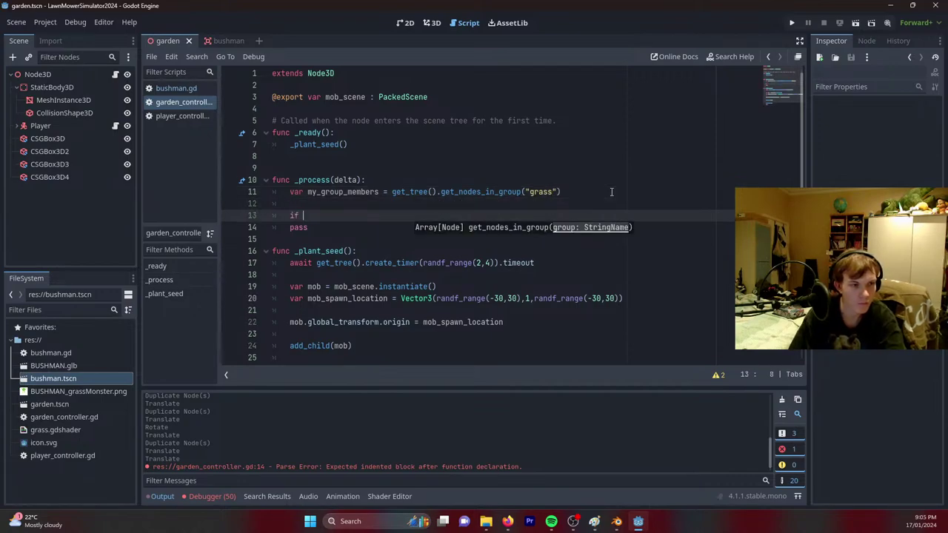
pyautogui.write('if my_group_members.')
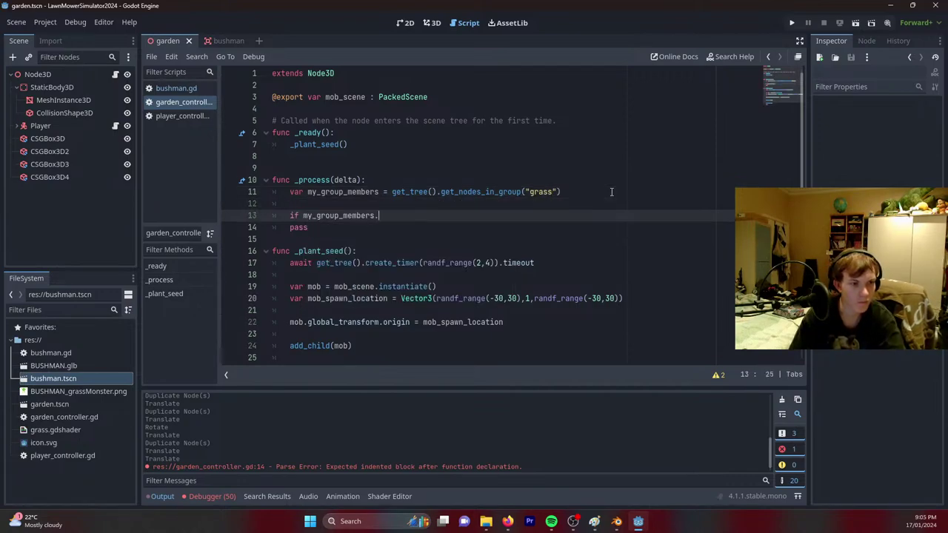
pyautogui.write('count()')
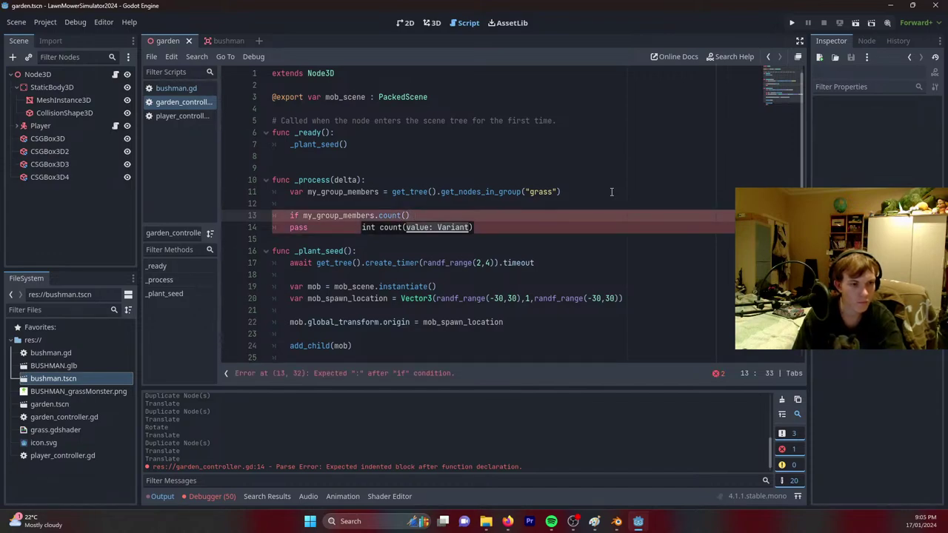
pyautogui.write(' > 10:')
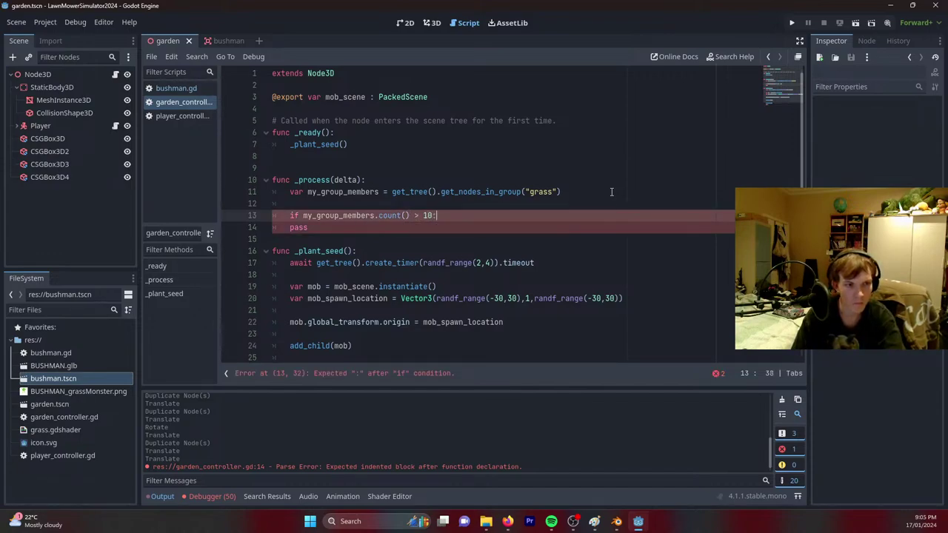
pyautogui.press('Return')
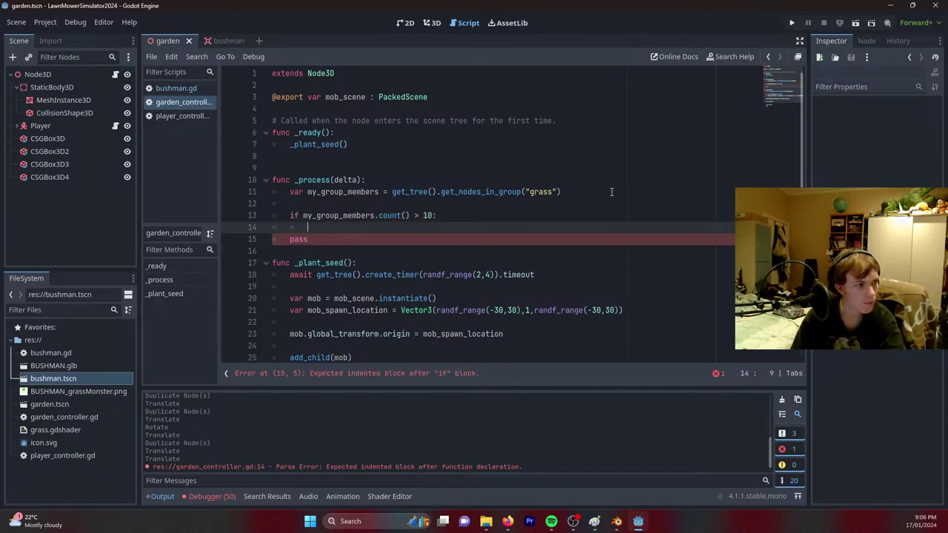
# Make the if body load("res://garden.tscn") and save the script.
pyautogui.write('p')
pyautogui.press('BackSpace')
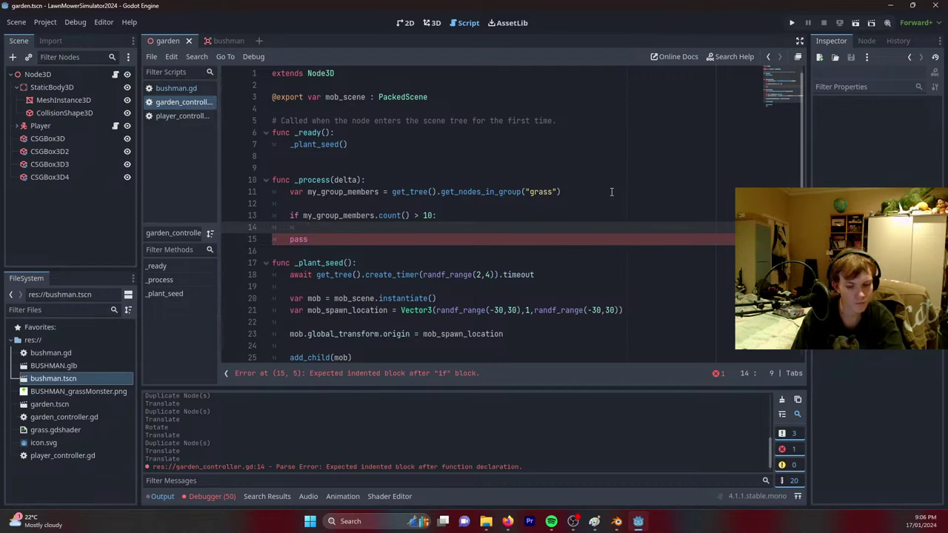
pyautogui.scroll(-2, 394, 290)
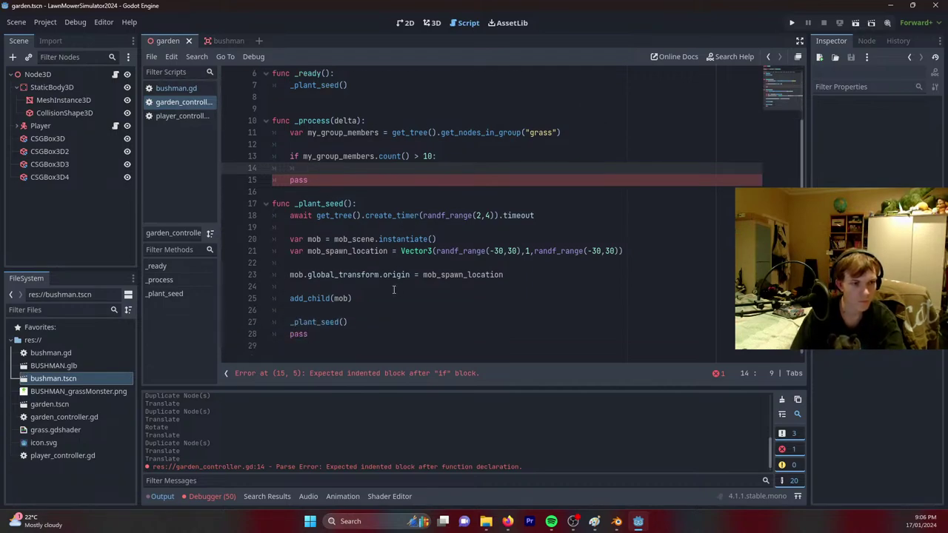
pyautogui.scroll(2, 382, 311)
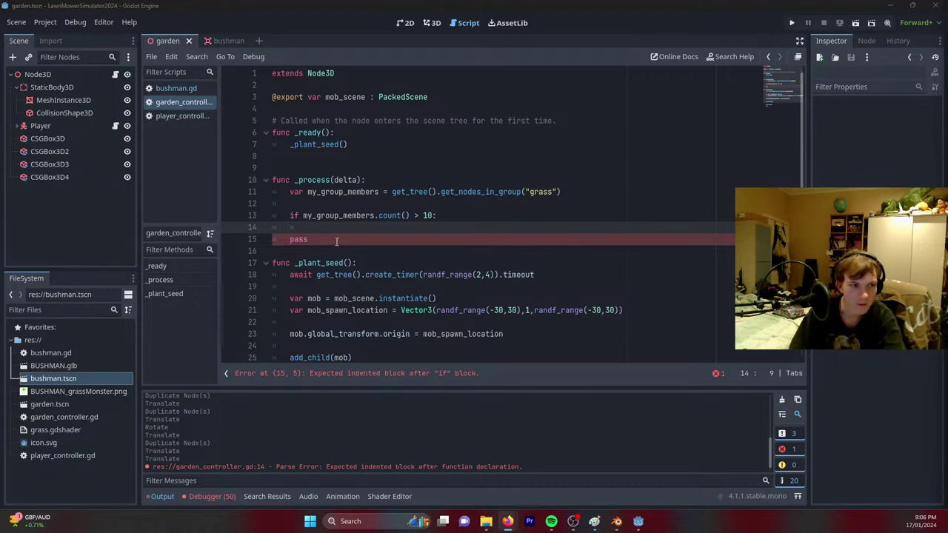
pyautogui.write('load(')
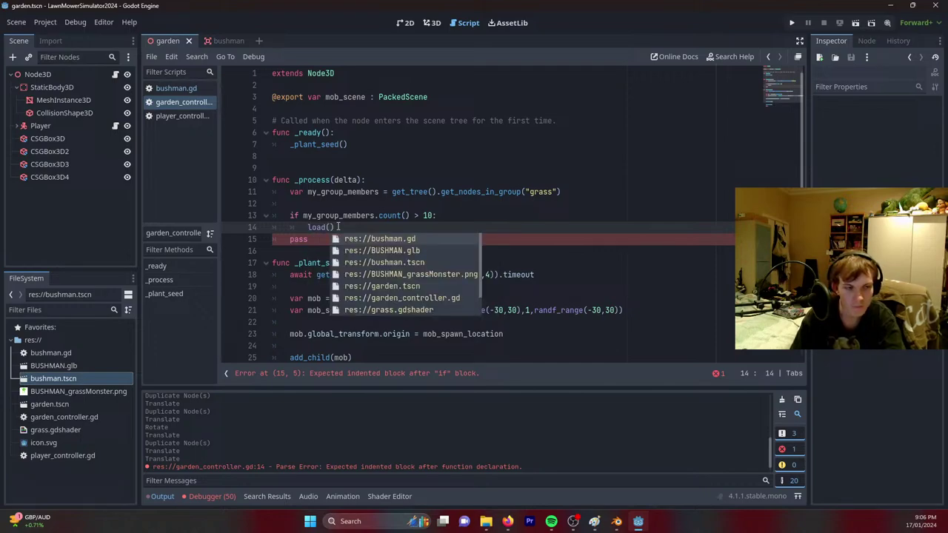
pyautogui.press('BackSpace')
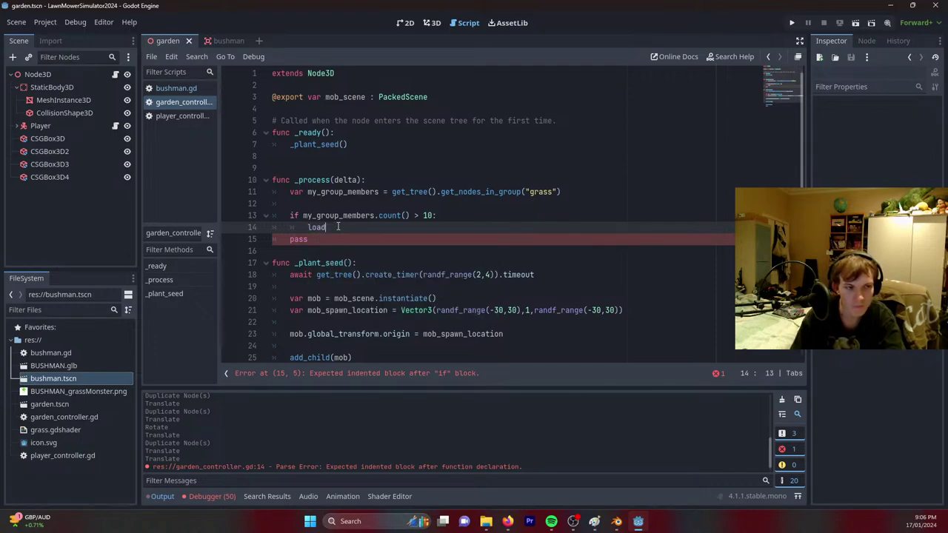
pyautogui.press('BackSpace')
pyautogui.press('BackSpace')
pyautogui.write('o')
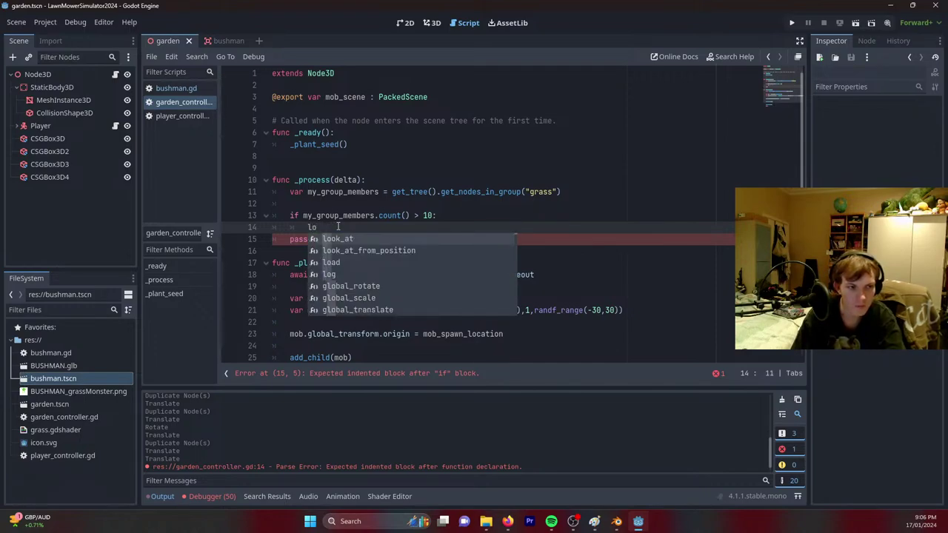
pyautogui.write('ad')
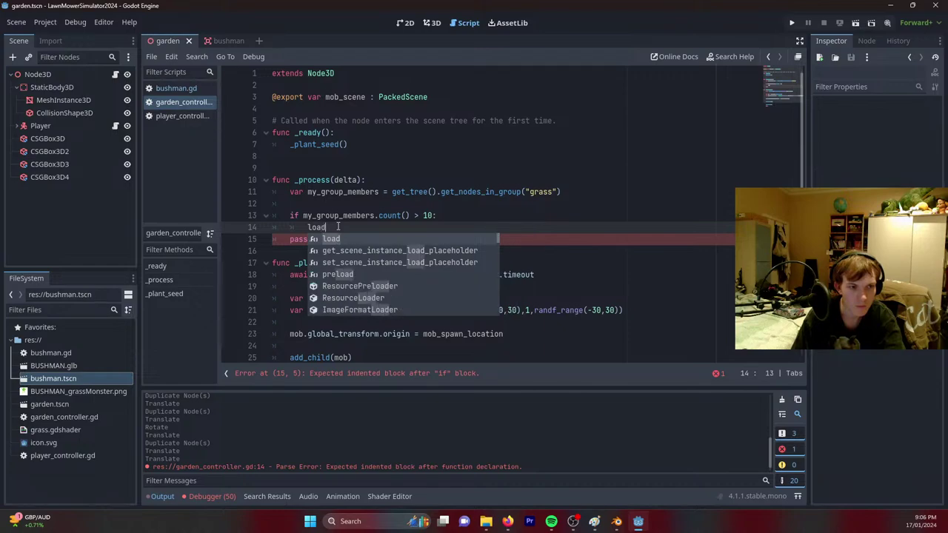
pyautogui.write('("')
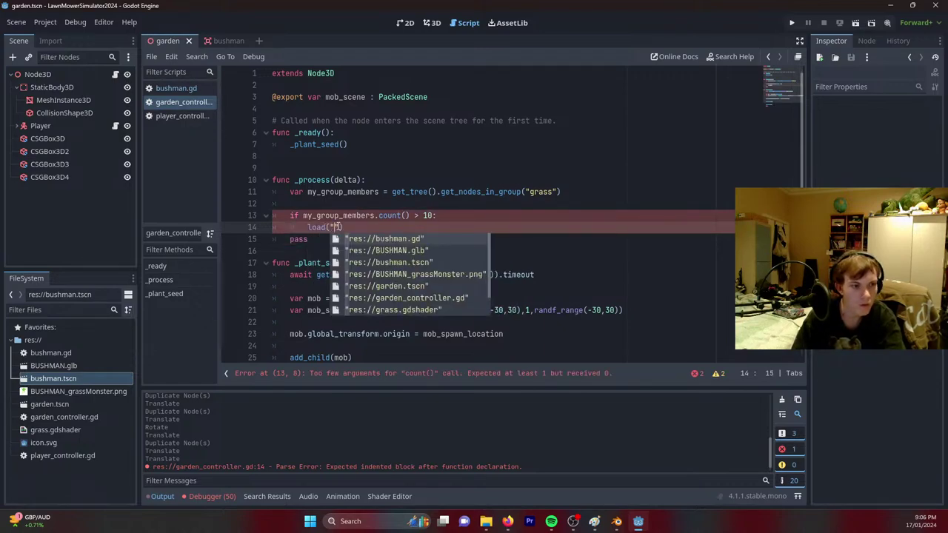
pyautogui.press('Down')
pyautogui.press('Down')
pyautogui.press('Down')
pyautogui.press('Down')
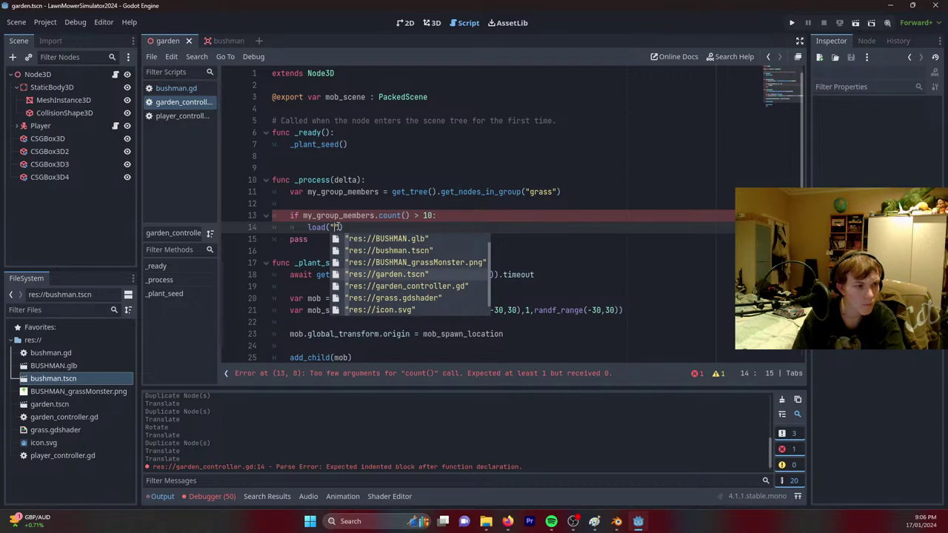
pyautogui.press('Return')
pyautogui.hotkey('ctrl', 's')
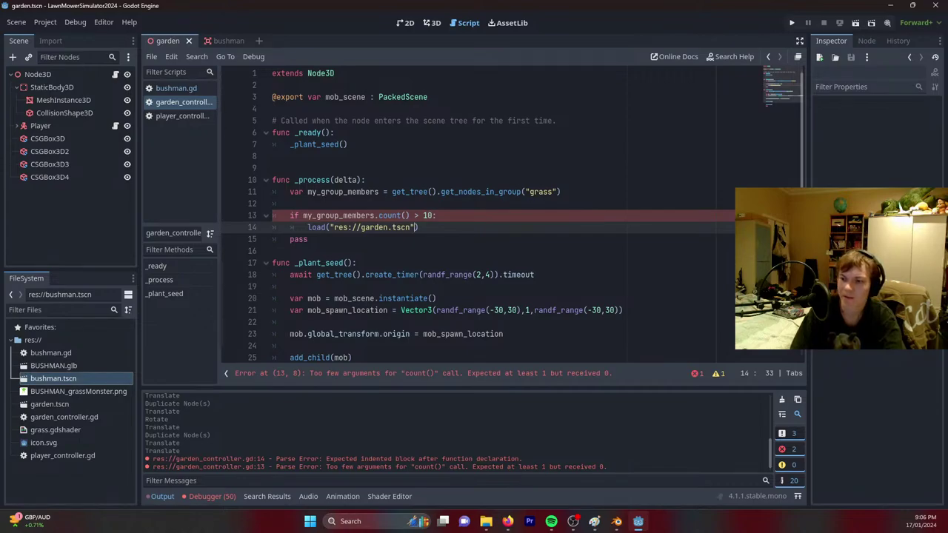
pyautogui.hotkey('alt', 'Tab')
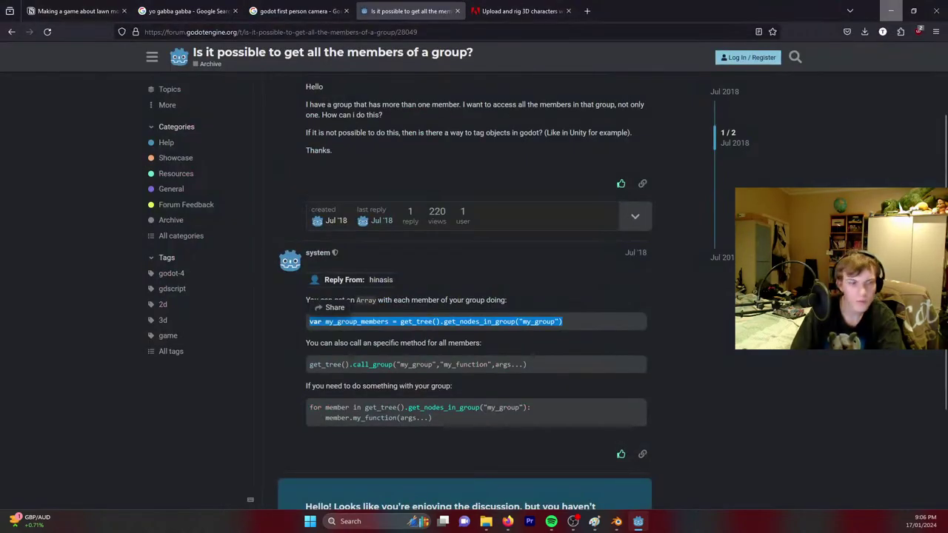
# Reread the forum answer, then open the 'get count of instantiated scenes' thread and scroll to its replies.
pyautogui.scroll(-1, 653, 382)
pyautogui.scroll(-1, 696, 381)
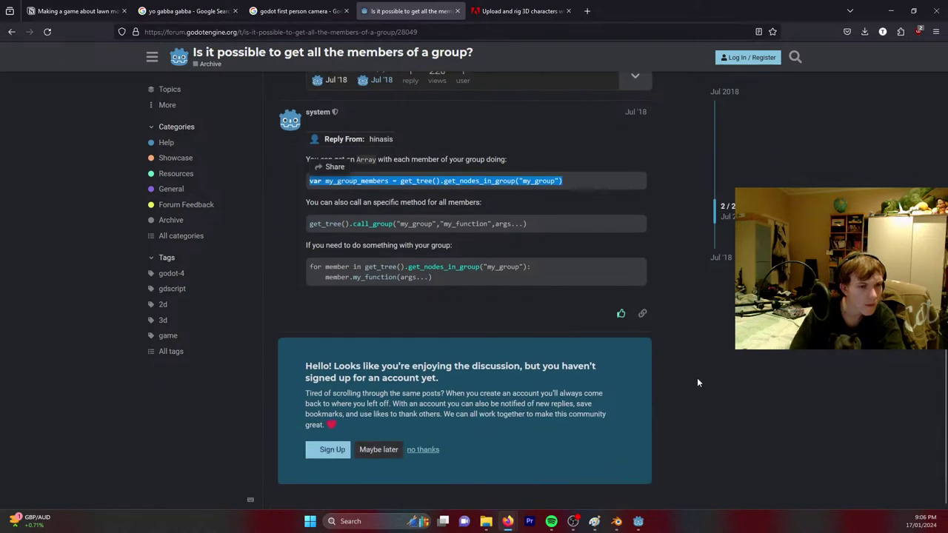
pyautogui.scroll(3, 715, 384)
pyautogui.scroll(-3, 716, 384)
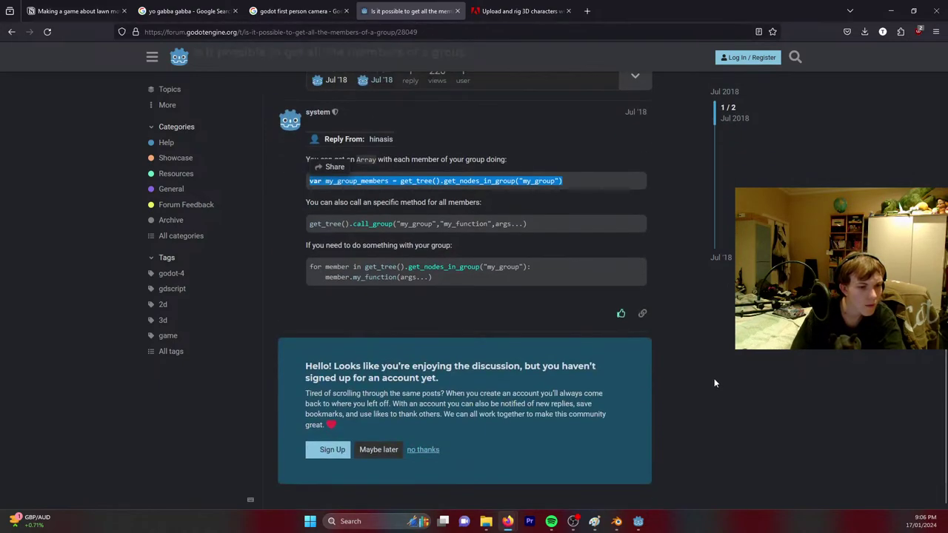
pyautogui.hotkey('alt', 'Left')
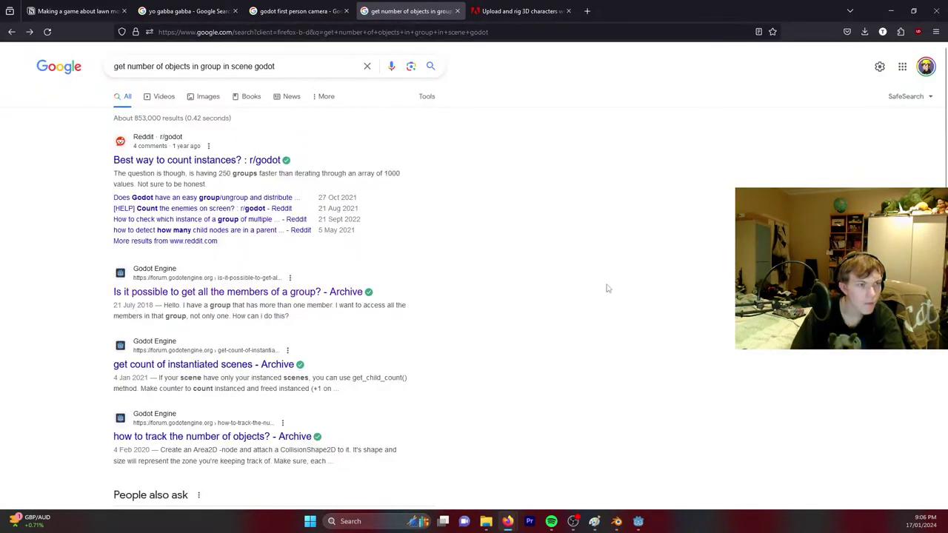
pyautogui.click(234, 368)
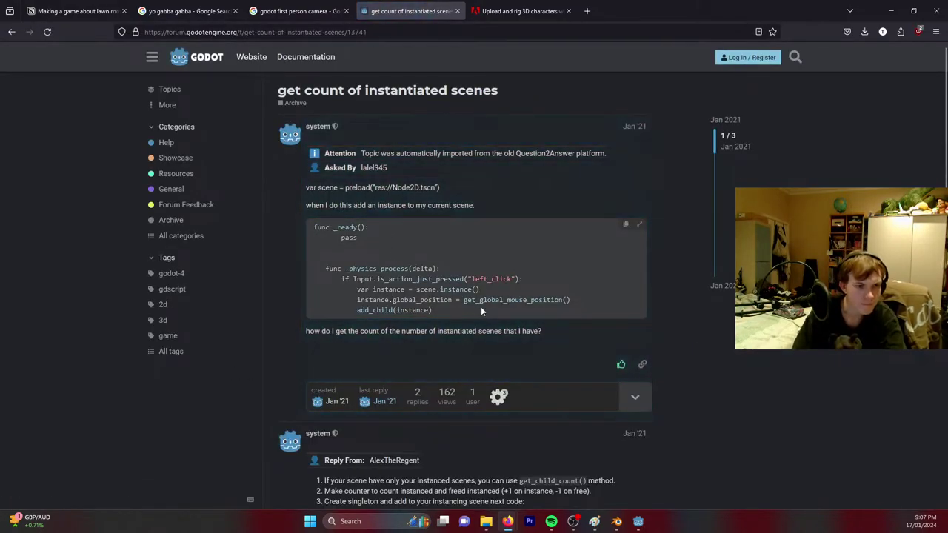
pyautogui.scroll(-4, 491, 303)
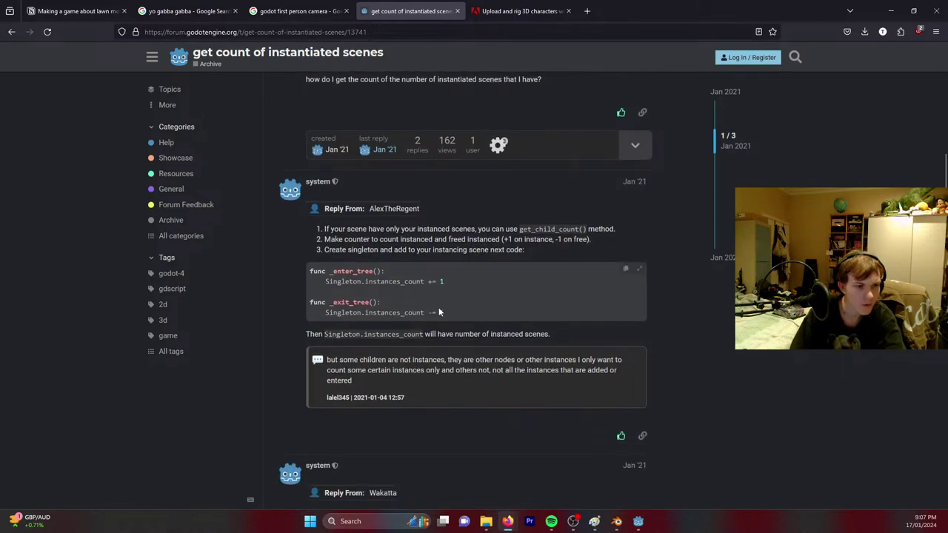
# Glance at the Godot editor, then show the 'godot first person camera' Google results.
pyautogui.click(639, 521)
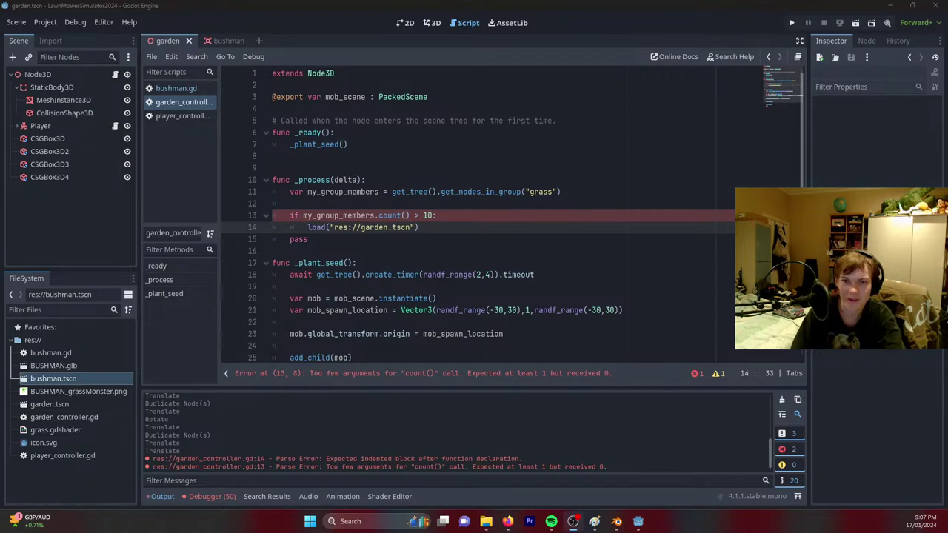
pyautogui.moveTo(507, 522)
pyautogui.moveTo(575, 476)
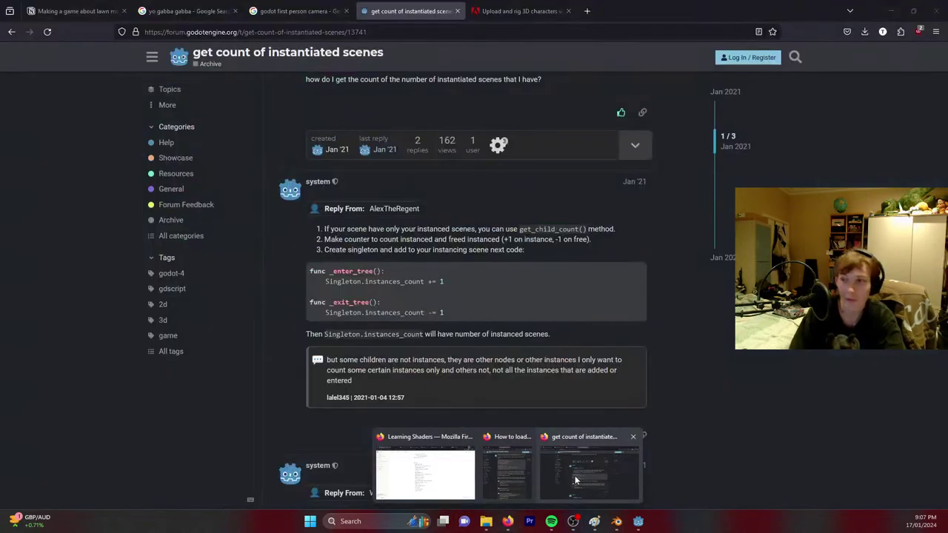
pyautogui.scroll(-5, 518, 318)
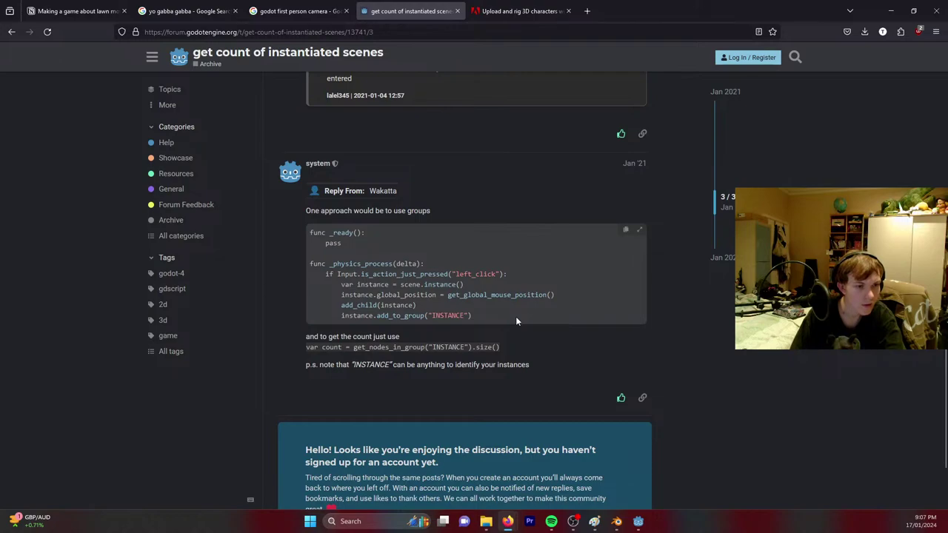
pyautogui.scroll(-2, 517, 321)
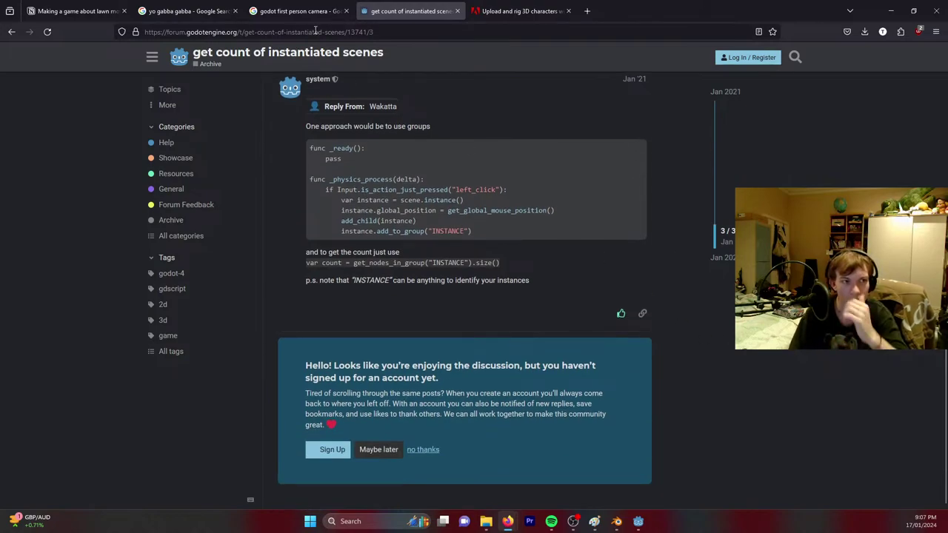
pyautogui.click(330, 9)
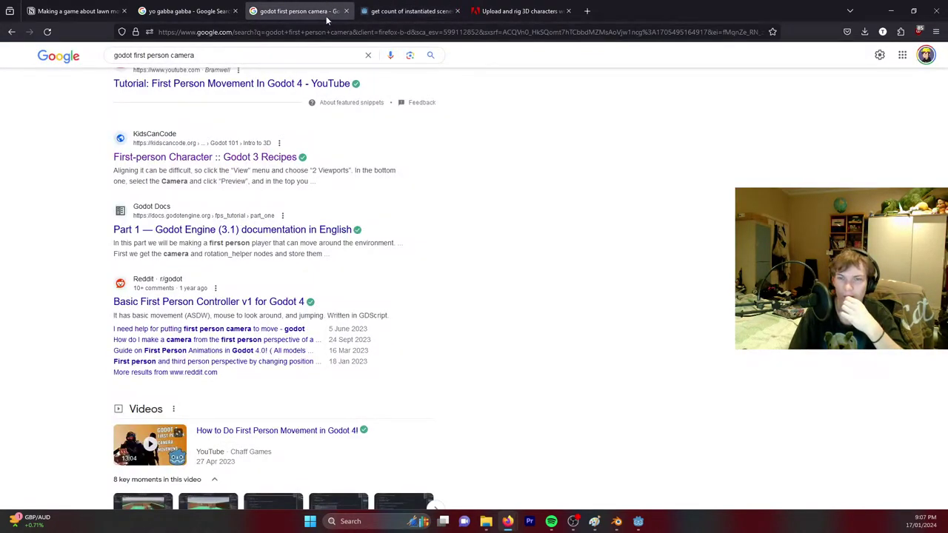
# Open the Reddit 'Best way to count instances' result from the group-count search in a new tab and view it.
pyautogui.scroll(1, 189, 260)
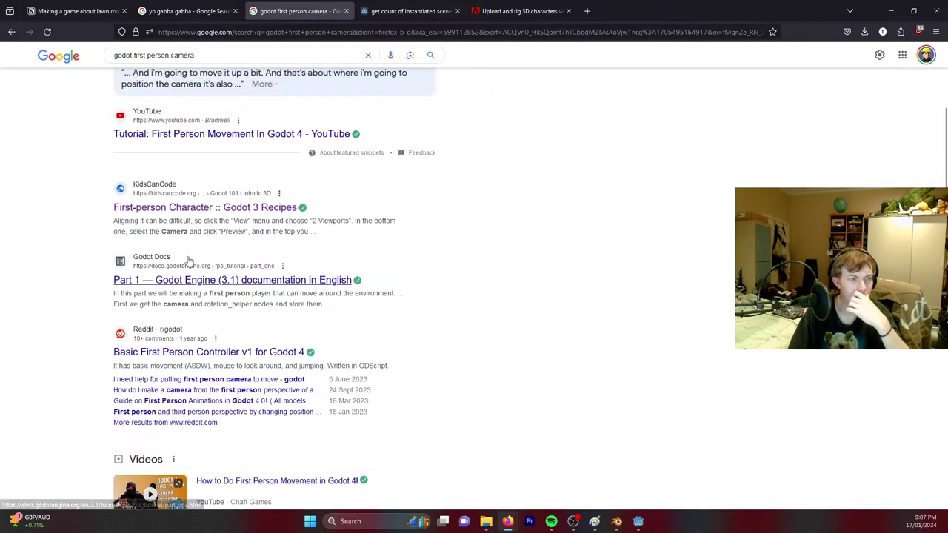
pyautogui.scroll(4, 186, 254)
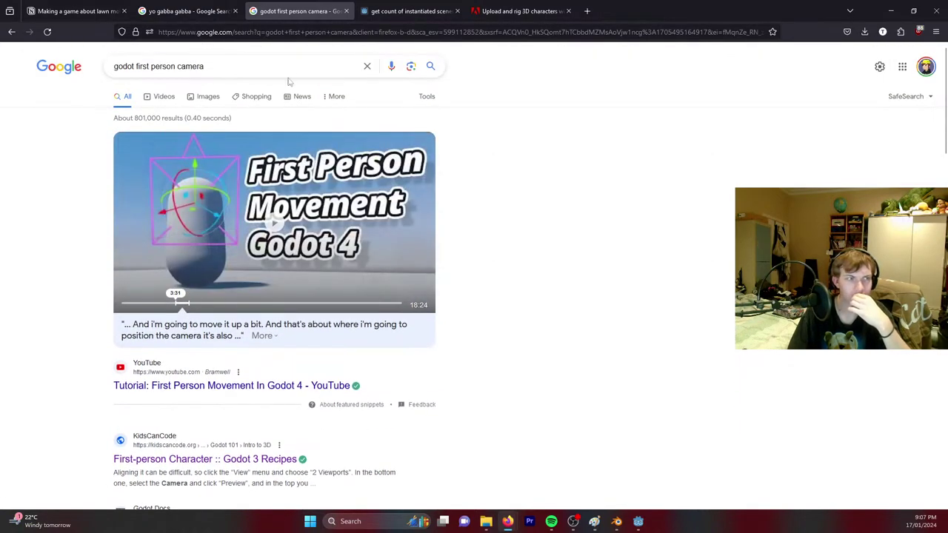
pyautogui.click(412, 10)
pyautogui.hotkey('alt', 'Left')
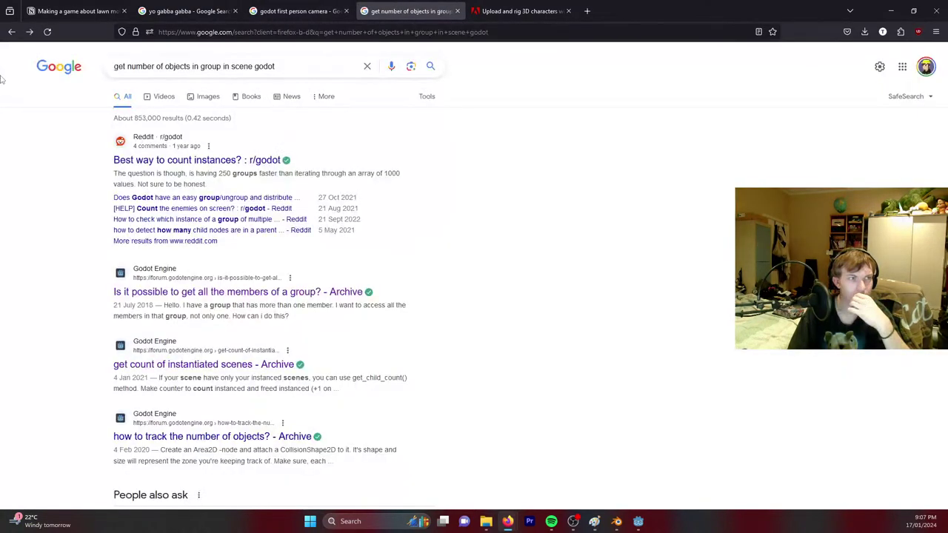
pyautogui.rightClick(175, 160)
pyautogui.click(212, 166)
pyautogui.scroll(-3, 296, 252)
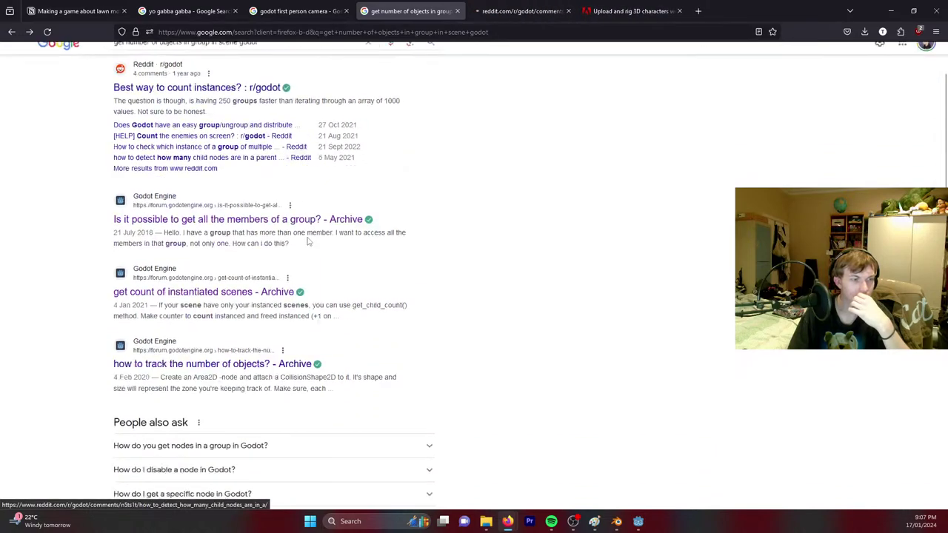
pyautogui.scroll(-2, 252, 285)
pyautogui.scroll(-4, 227, 272)
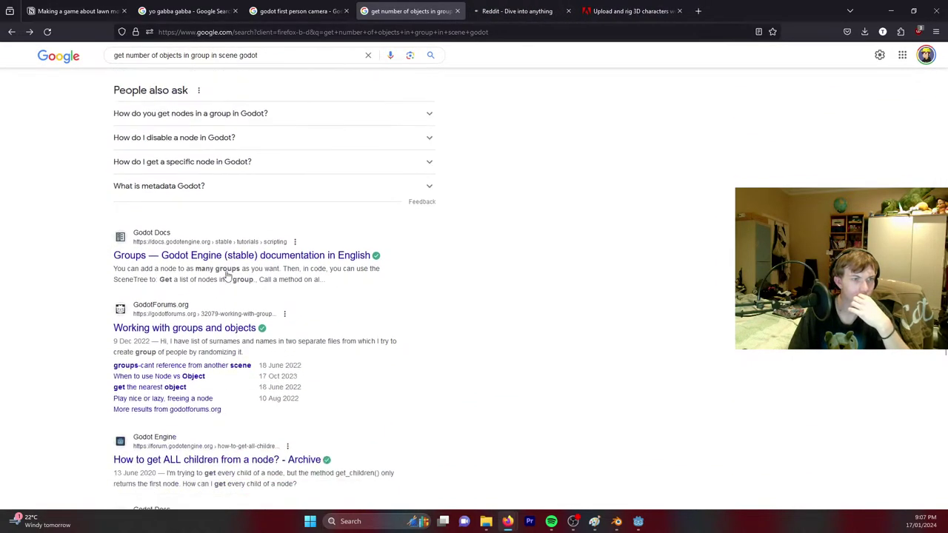
pyautogui.scroll(-2, 221, 226)
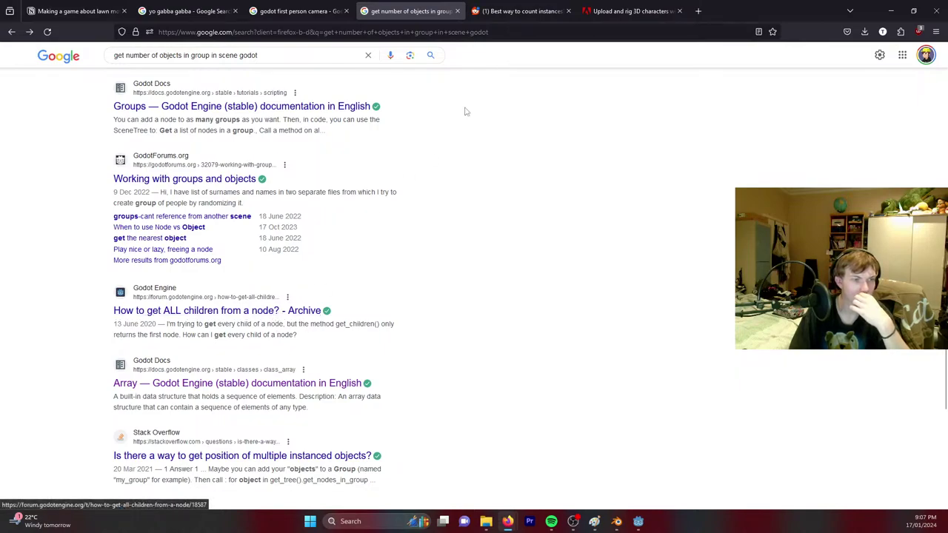
pyautogui.click(511, 13)
# Search 'get length of list godot' from the address bar, then return to the Godot editor.
pyautogui.scroll(-2, 474, 367)
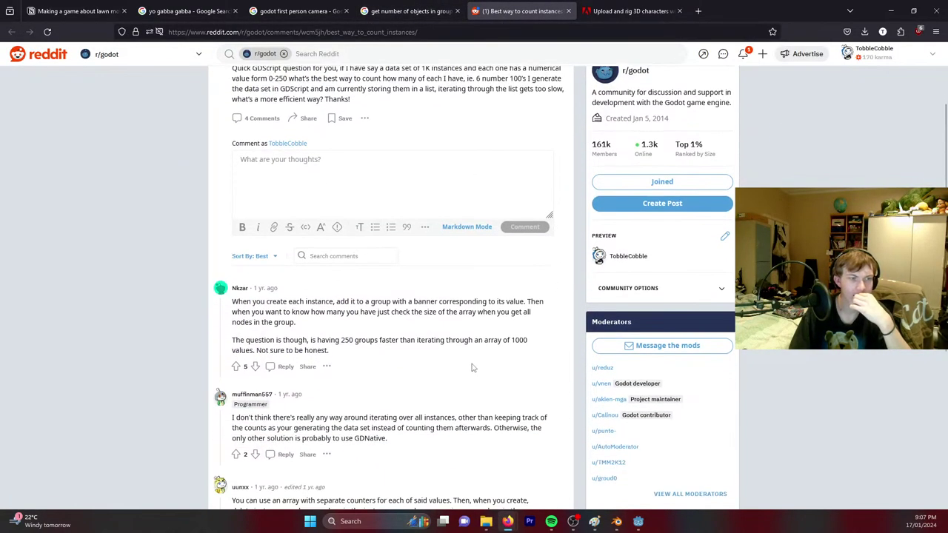
pyautogui.scroll(-3, 462, 362)
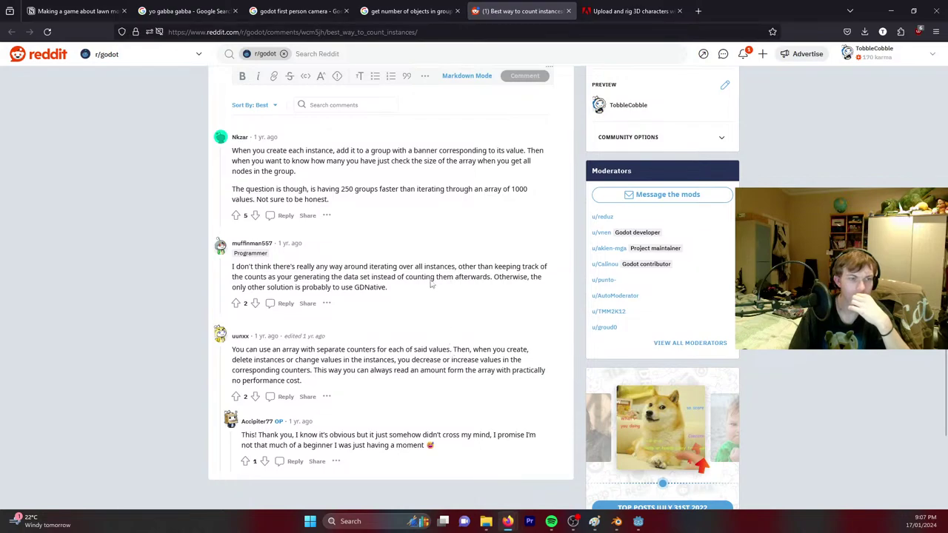
pyautogui.click(364, 34)
pyautogui.write('get')
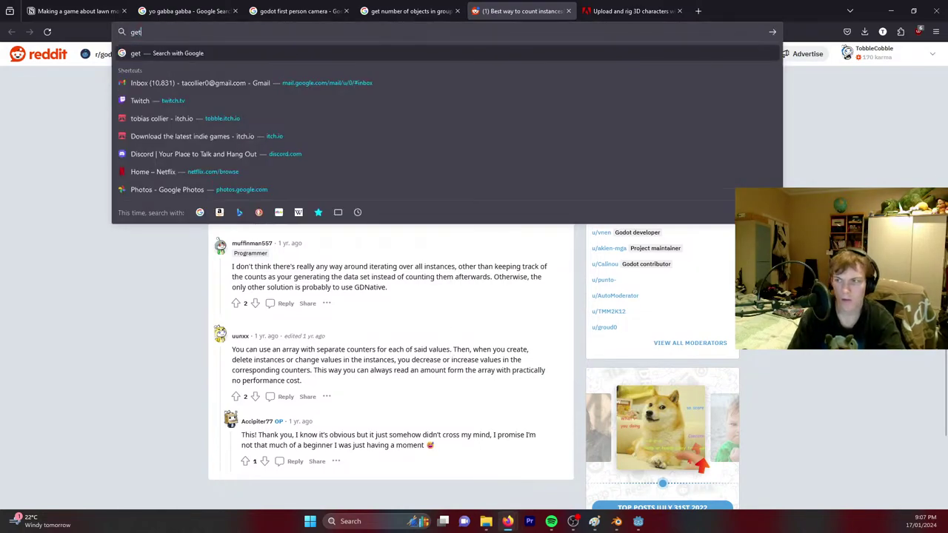
pyautogui.write(' length of list godot')
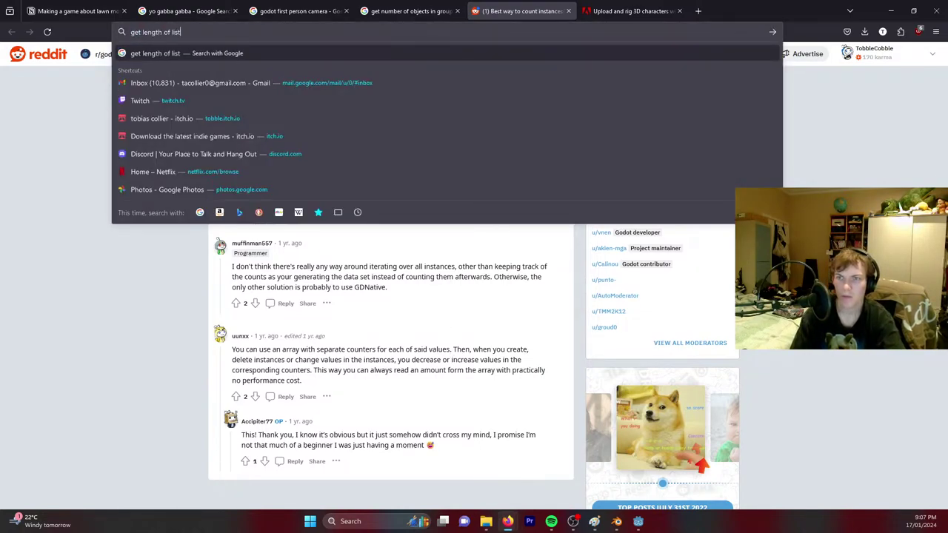
pyautogui.press('Return')
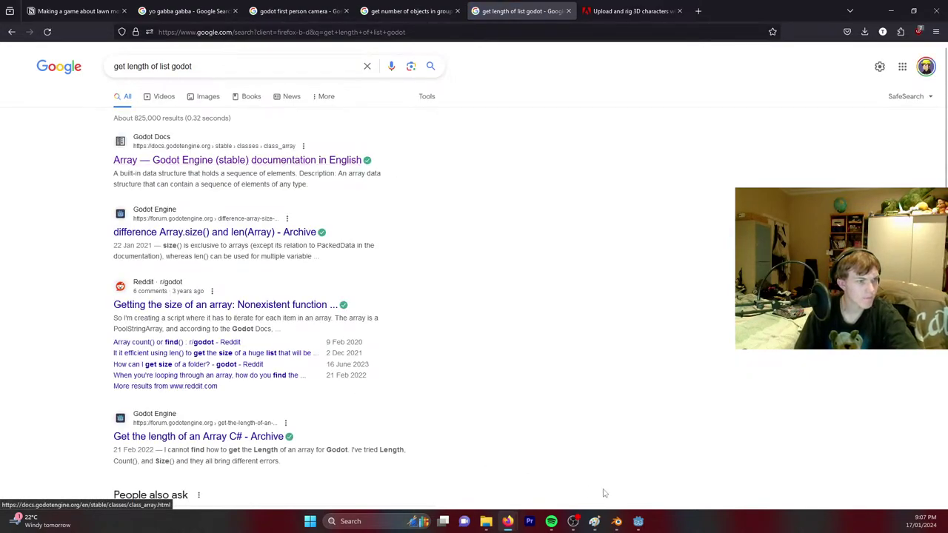
pyautogui.click(638, 522)
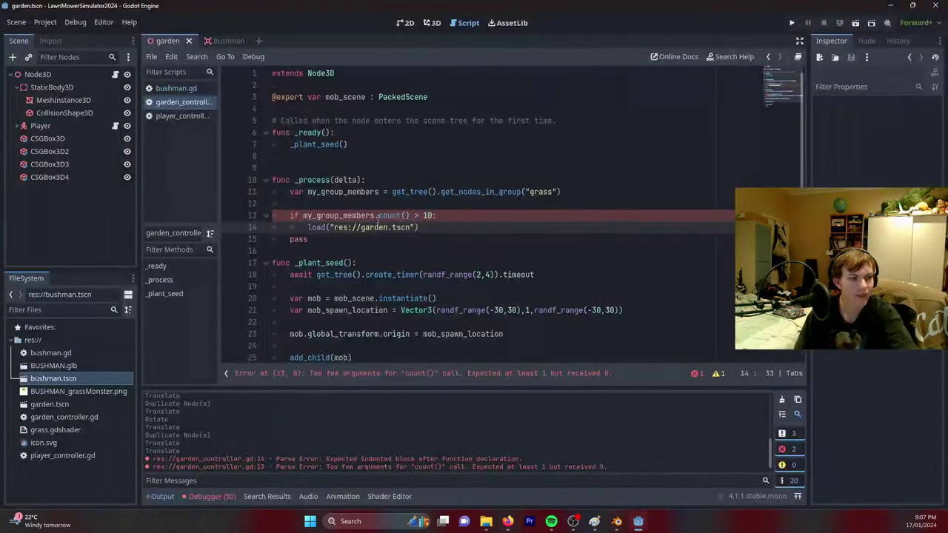
# Replace .count() on line 13 with len(my_group_members) > 10 and save the script.
pyautogui.moveTo(415, 215); pyautogui.dragTo(392, 215)
pyautogui.press('BackSpace')
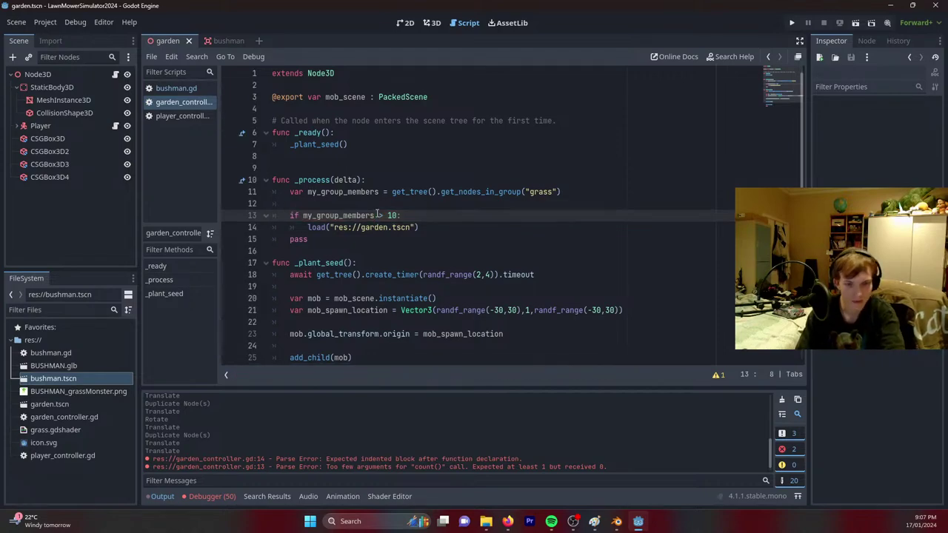
pyautogui.write('len(')
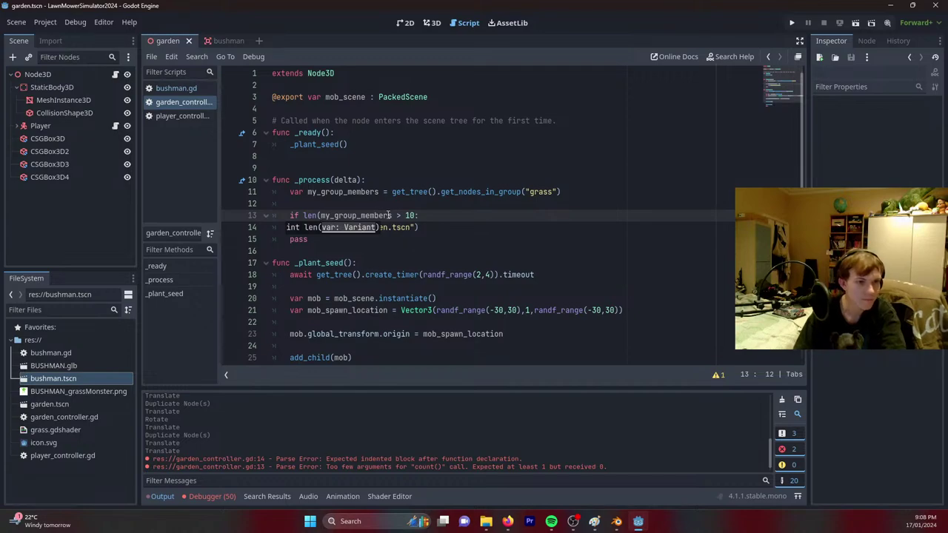
pyautogui.click(391, 216)
pyautogui.write(')_')
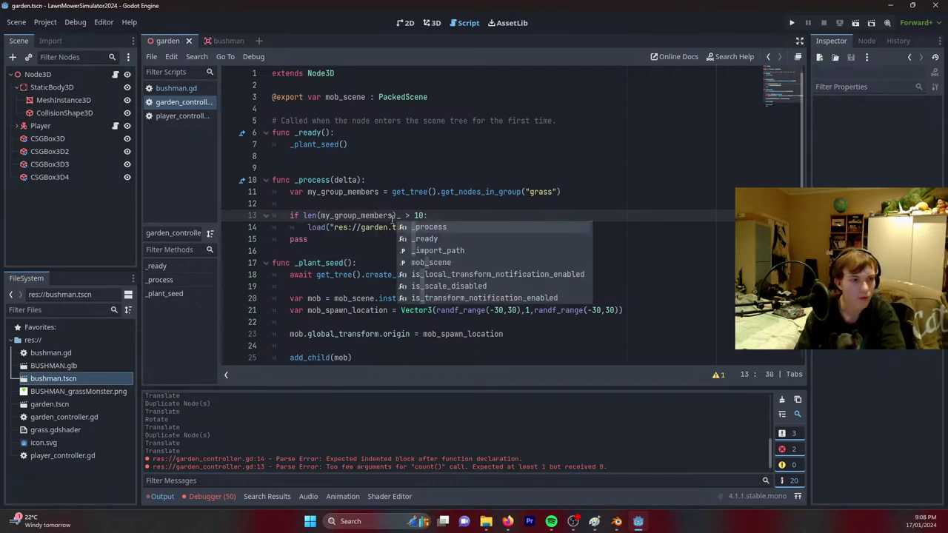
pyautogui.press('BackSpace')
pyautogui.hotkey('ctrl', 's')
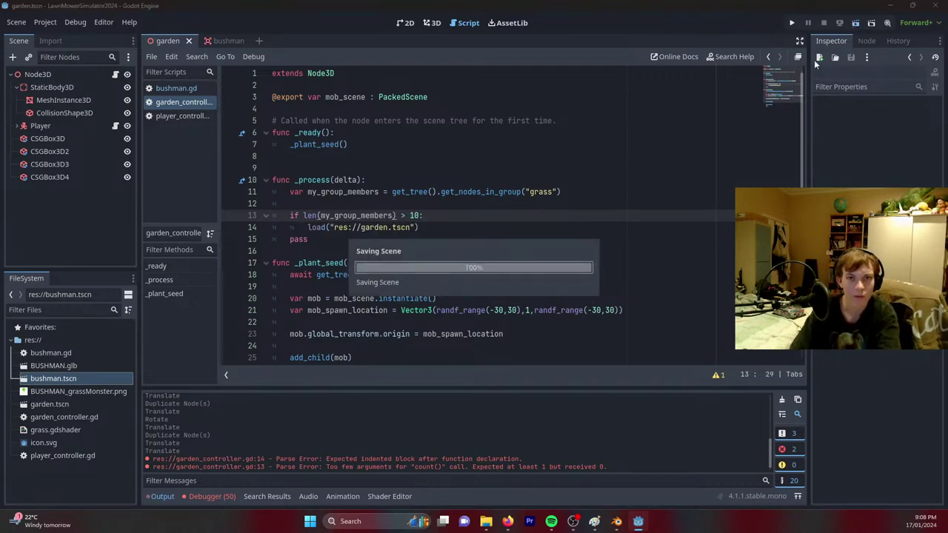
# Test-run the game with F5, close it, and view the debugger's !is_inside_tree() errors.
pyautogui.press('F5')
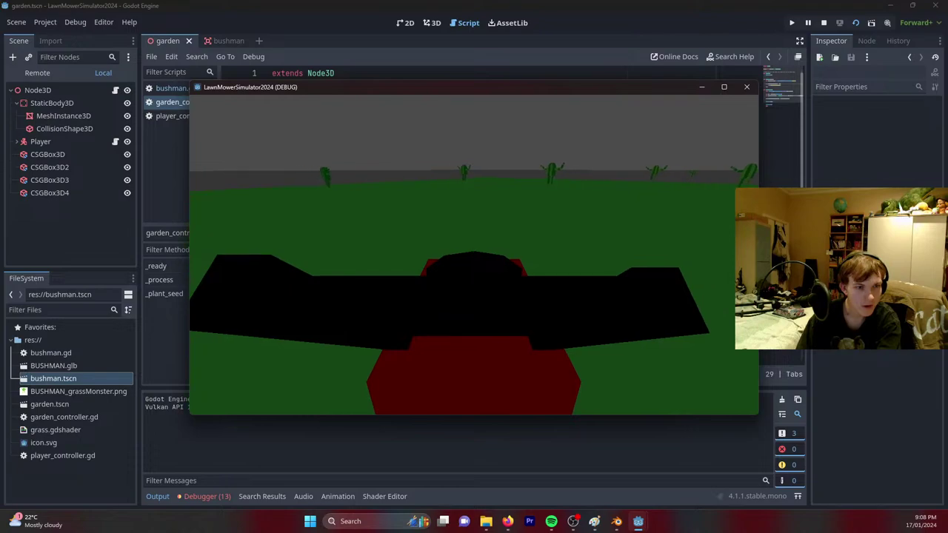
pyautogui.hotkey('alt', 'Tab')
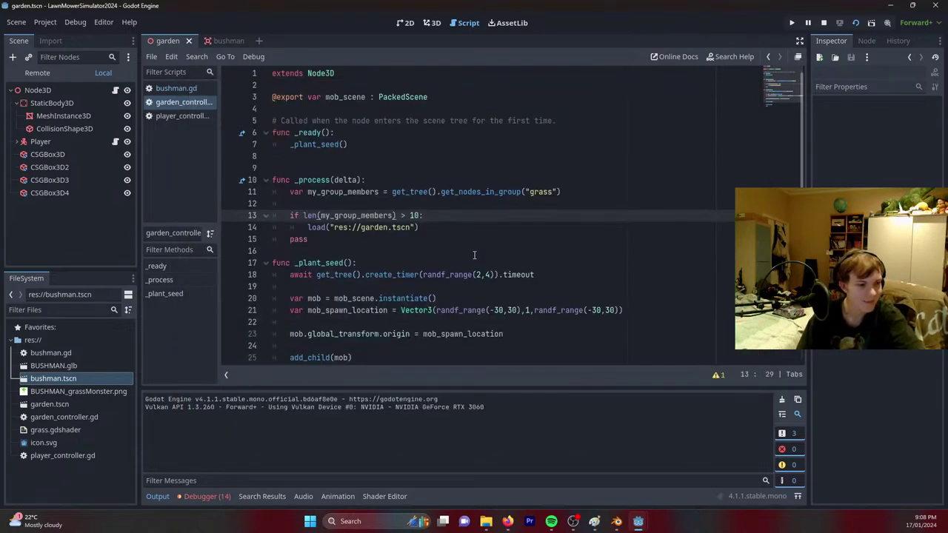
pyautogui.click(196, 497)
pyautogui.click(217, 372)
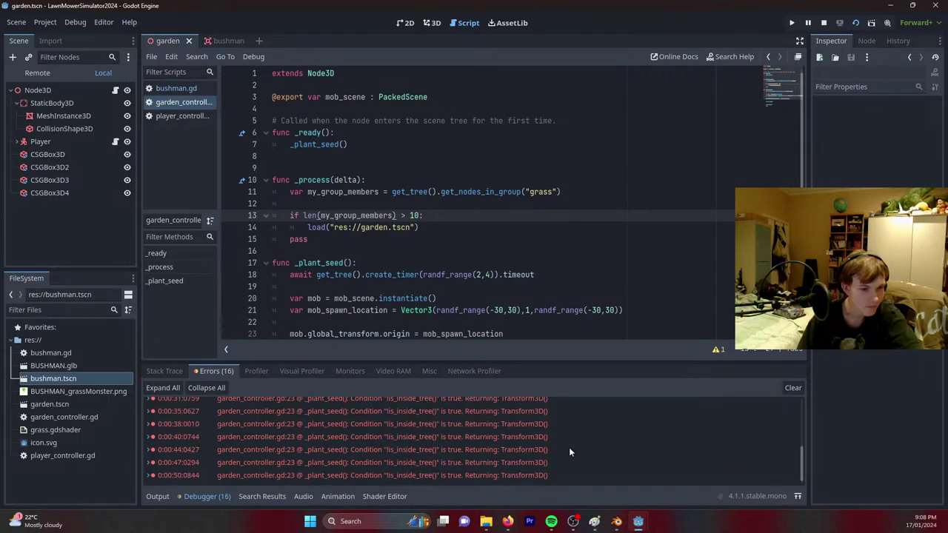
# Add a print(len(my_group_members)) line above the if check and save.
pyautogui.click(426, 207)
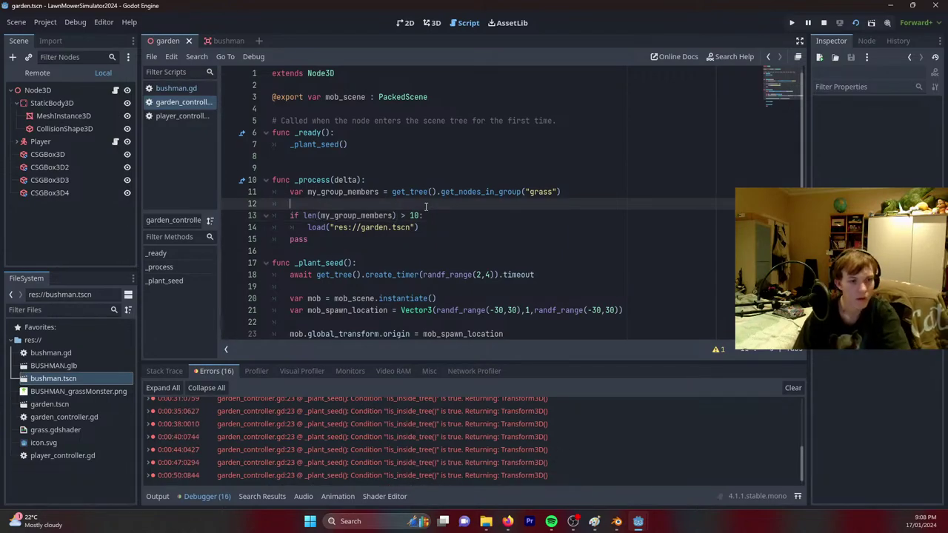
pyautogui.press('Return')
pyautogui.press('Return')
pyautogui.press('Up')
pyautogui.write('print(')
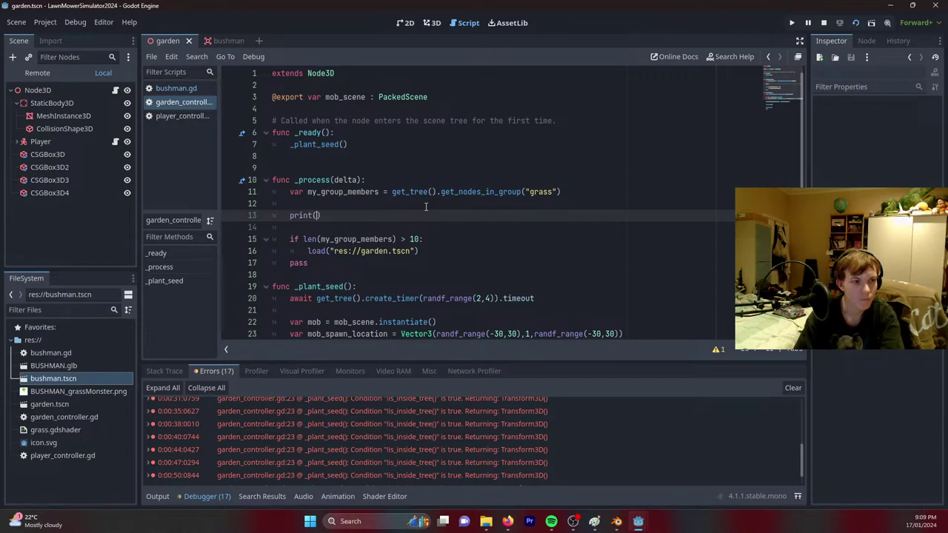
pyautogui.write('len(*')
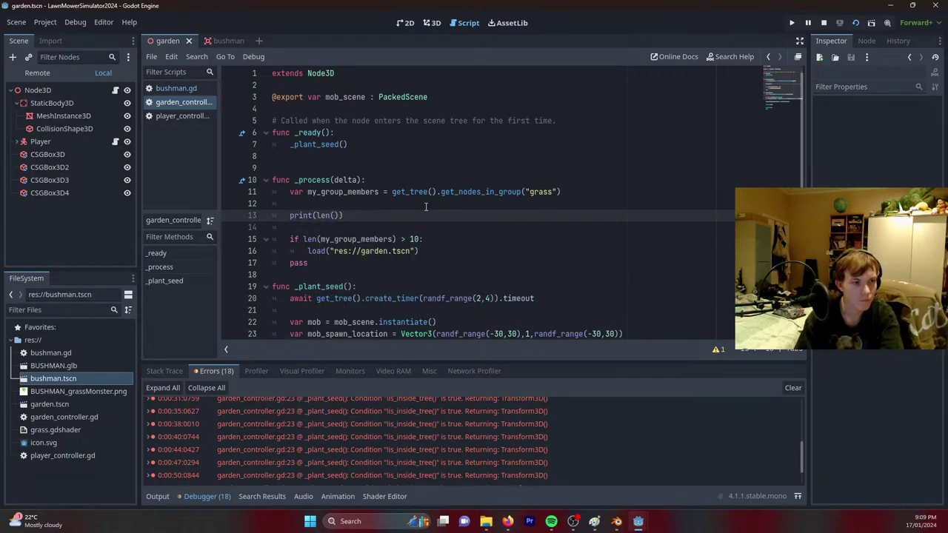
pyautogui.write('y_group_members')
pyautogui.press('Return')
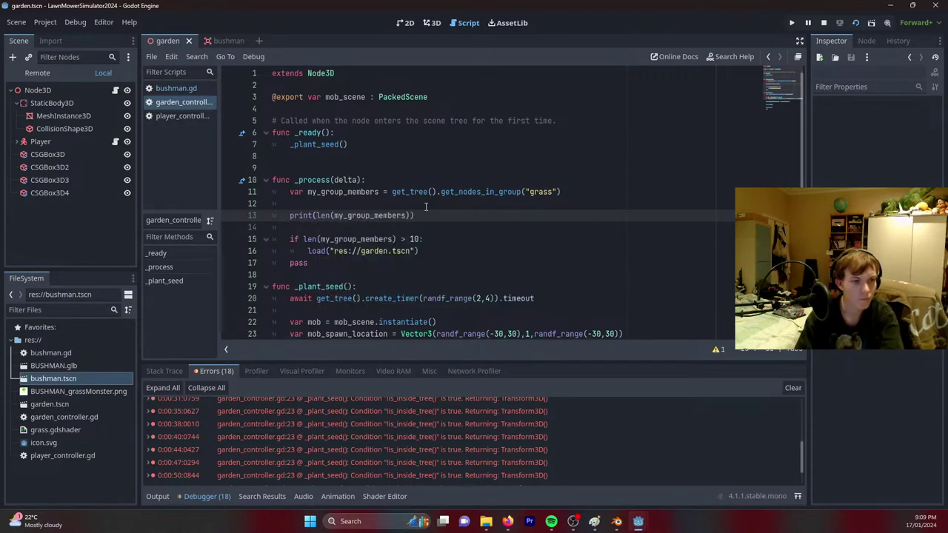
pyautogui.hotkey('ctrl', 's')
# Check the Output log showing 17 repeatedly, then stop the running game.
pyautogui.click(166, 496)
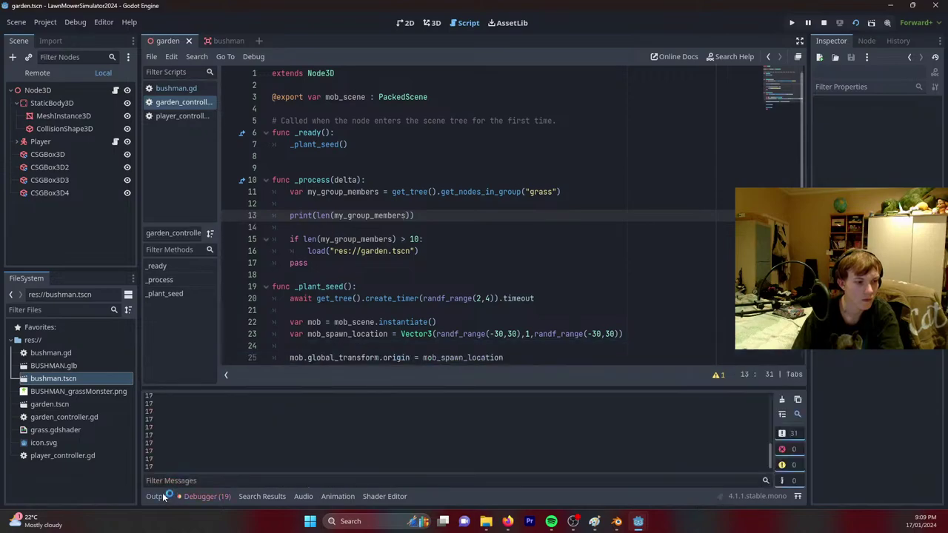
pyautogui.click(445, 264)
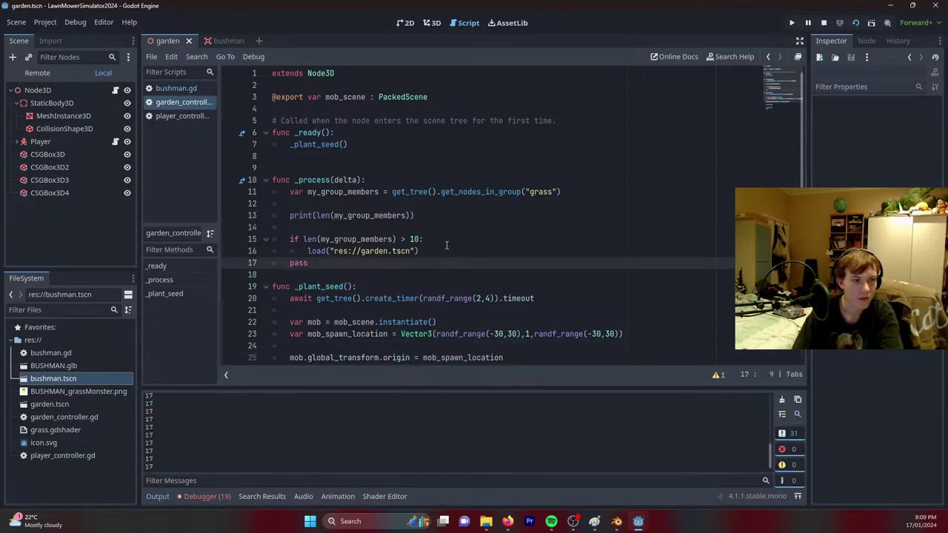
pyautogui.click(447, 245)
pyautogui.click(308, 252)
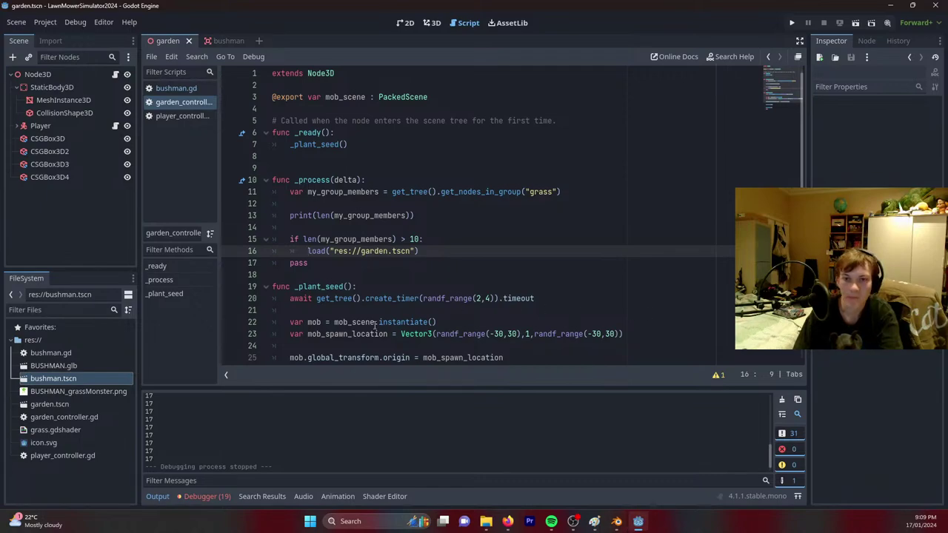
# Search 'change scene godot' in Firefox and open the Godot Forum topic on changing scenes.
pyautogui.moveTo(507, 522)
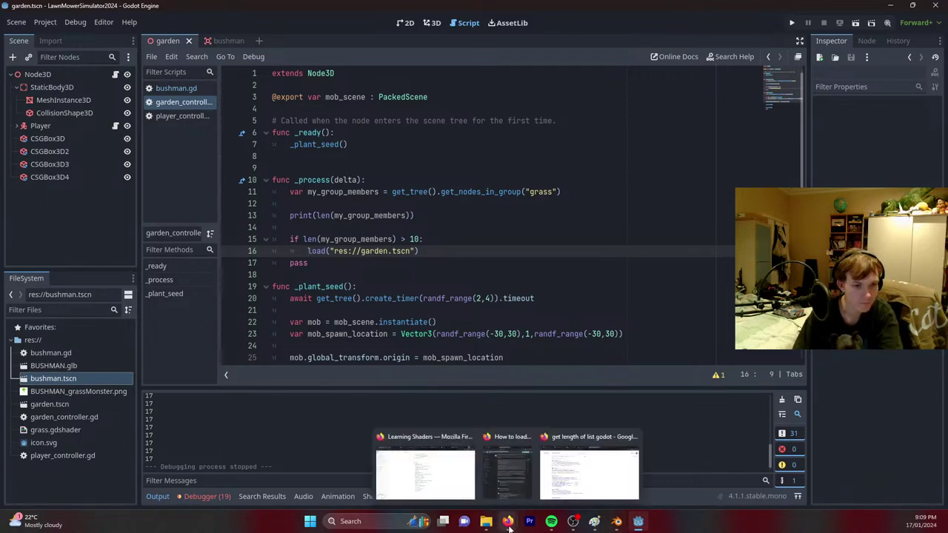
pyautogui.click(593, 456)
pyautogui.hotkey('ctrl', 'l')
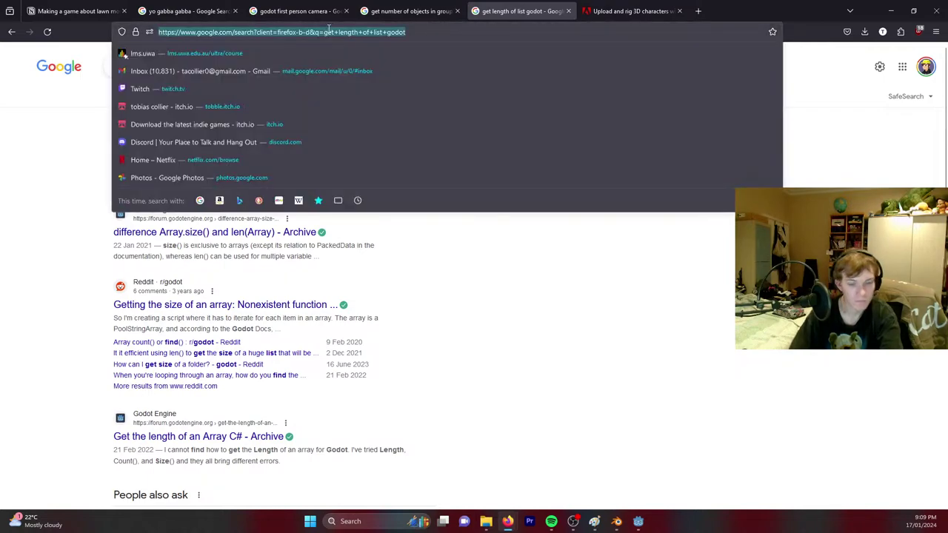
pyautogui.write('change scene godot')
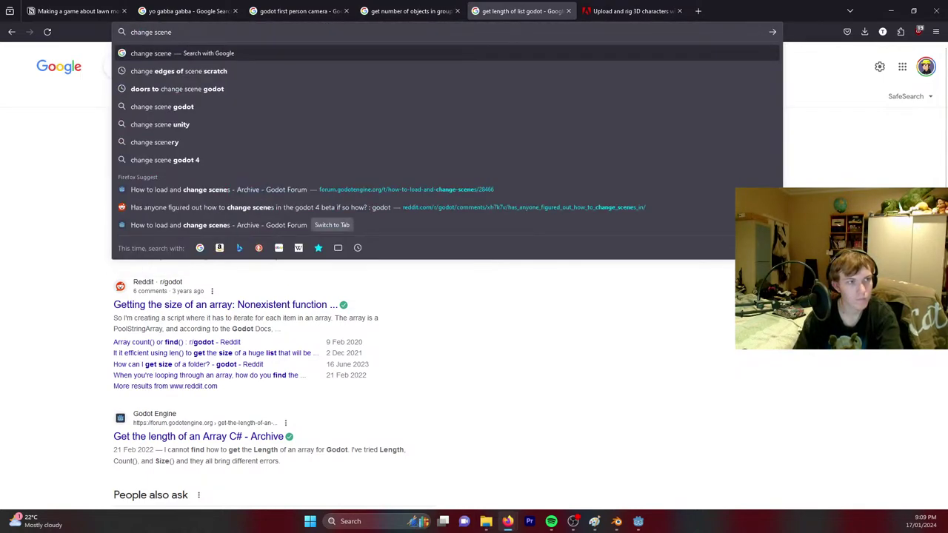
pyautogui.press('Return')
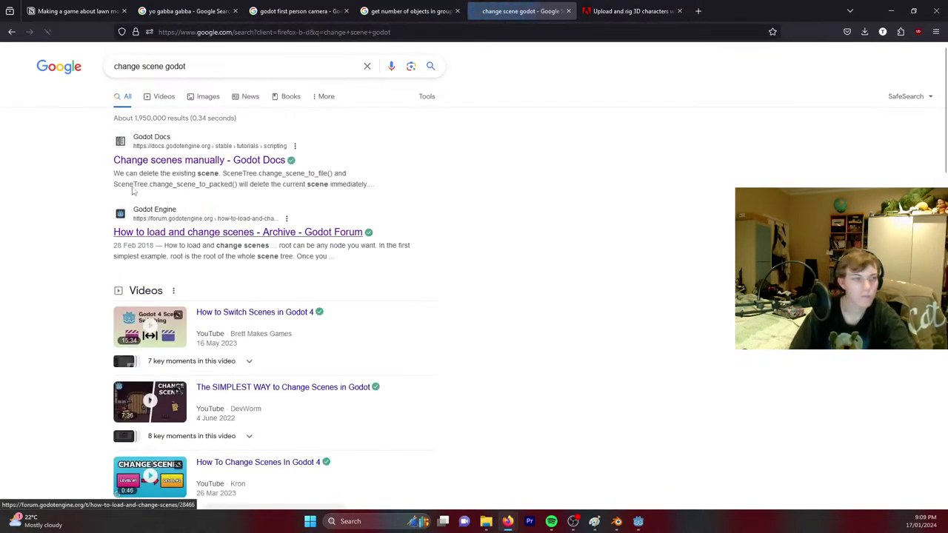
pyautogui.click(218, 234)
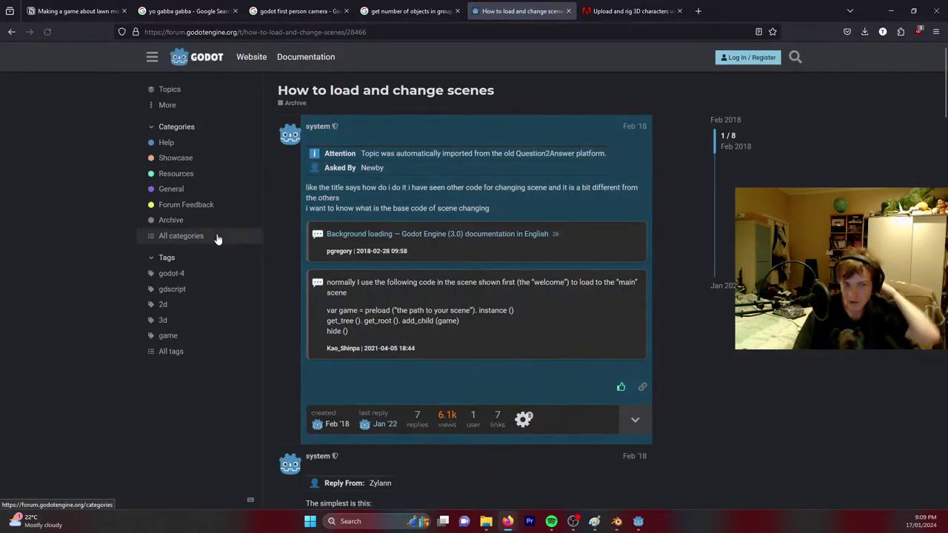
# Copy the get_tree().change_scene example line and select the load call on line 16 in Godot.
pyautogui.scroll(-3, 520, 331)
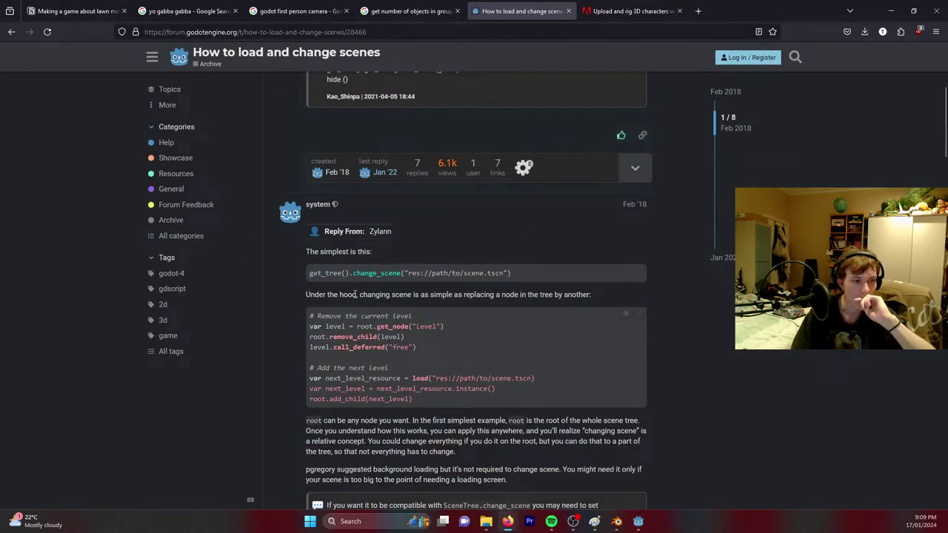
pyautogui.scroll(-1, 322, 237)
pyautogui.moveTo(310, 224); pyautogui.dragTo(536, 218)
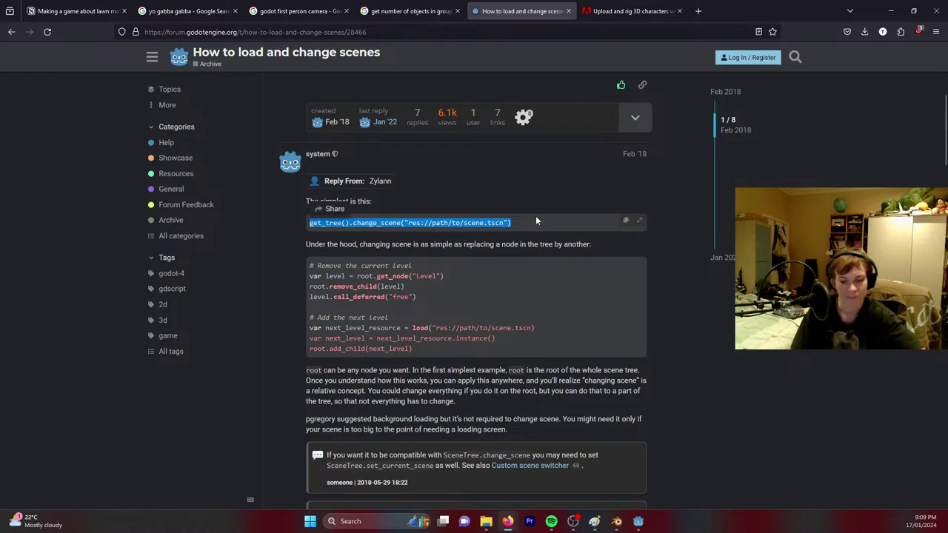
pyautogui.click(532, 226)
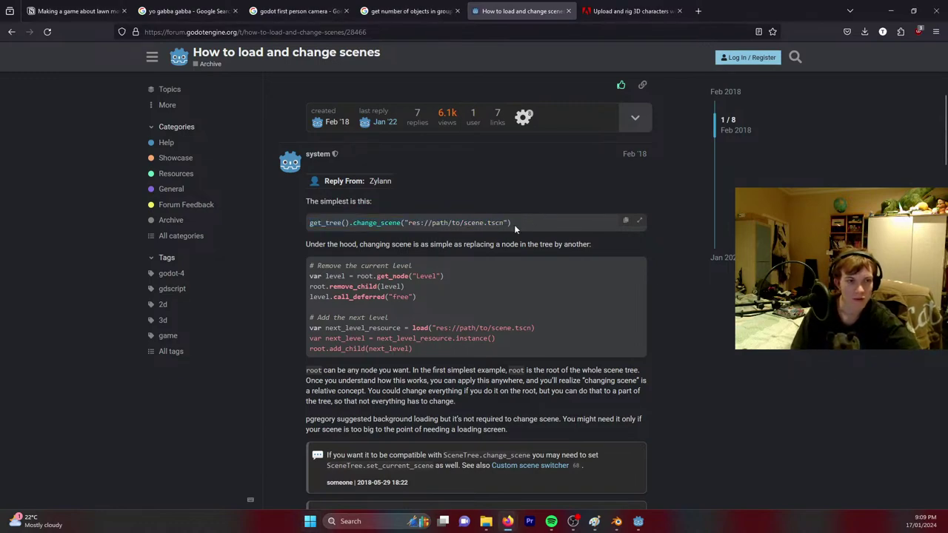
pyautogui.moveTo(514, 224); pyautogui.dragTo(300, 226)
pyautogui.hotkey('ctrl', 'c')
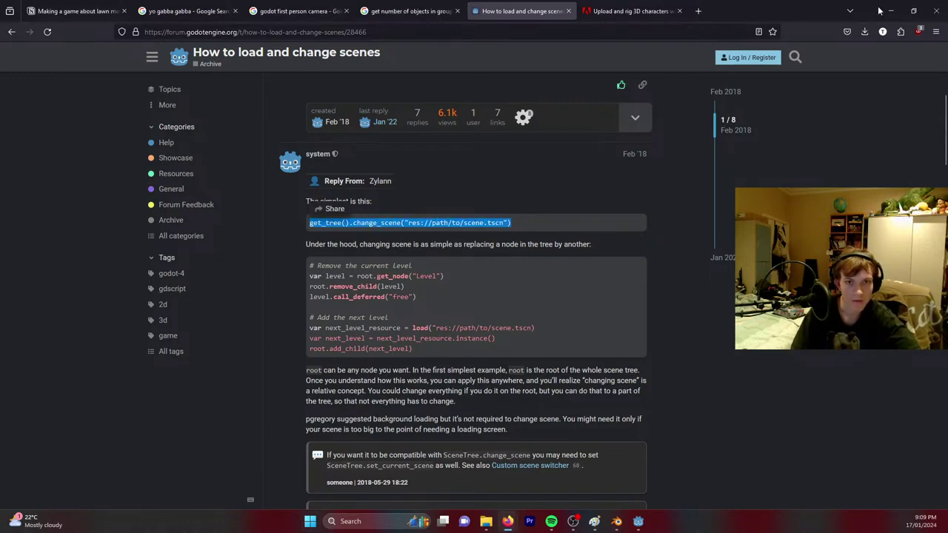
pyautogui.click(891, 11)
pyautogui.moveTo(468, 254); pyautogui.dragTo(318, 255)
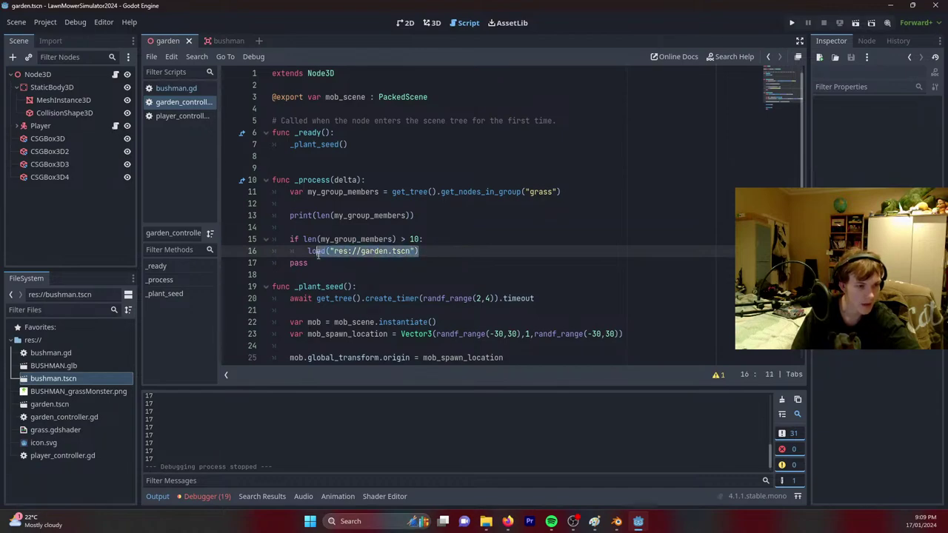
# Paste the change_scene line over the load call and set its path to res://garden.tscn.
pyautogui.hotkey('ctrl', 'v')
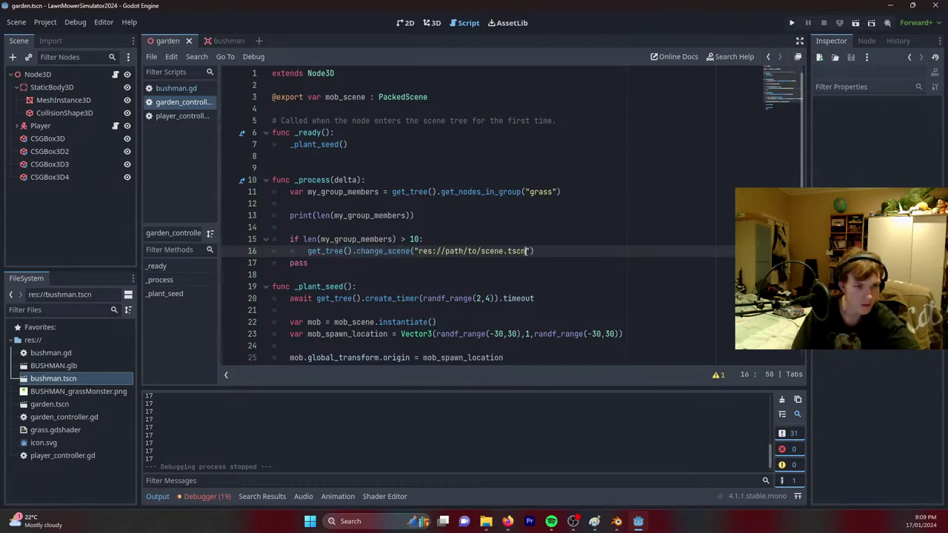
pyautogui.moveTo(527, 252); pyautogui.dragTo(444, 251)
pyautogui.write('gard')
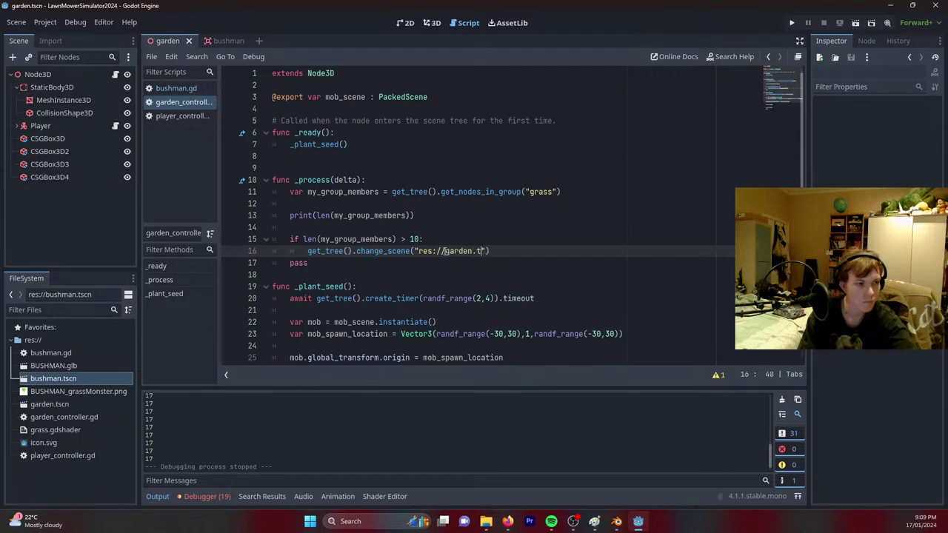
pyautogui.press('Escape')
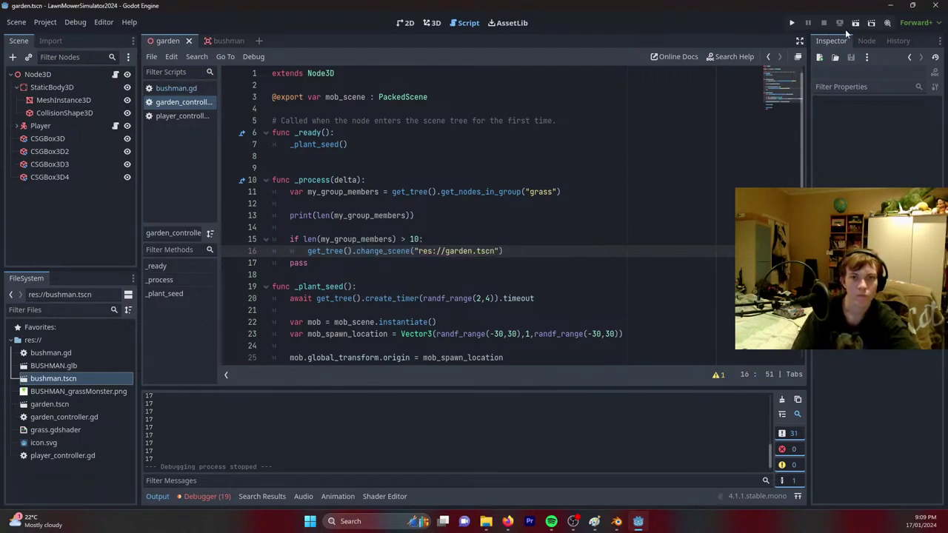
# Run the garden scene, then inspect the debugger's 12 errors and the change_scene stack trace.
pyautogui.click(855, 23)
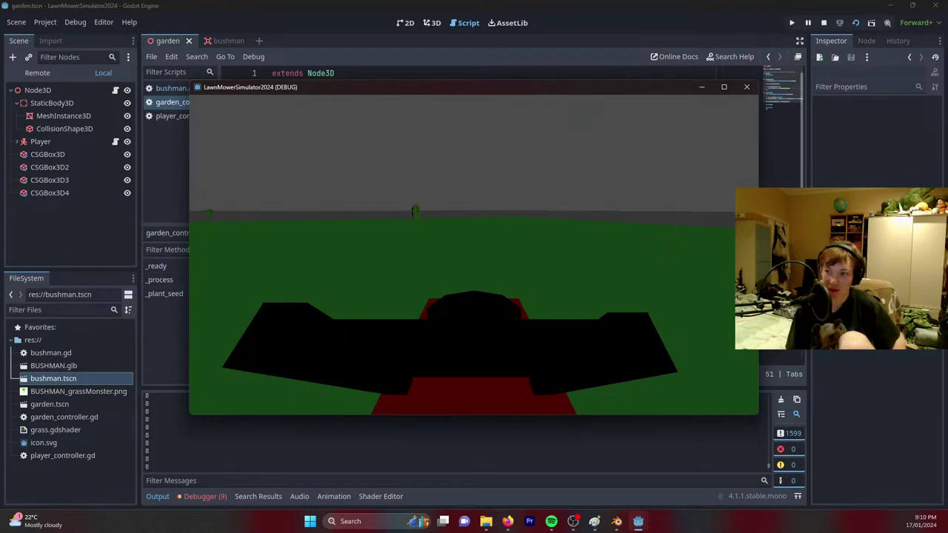
pyautogui.press('d')
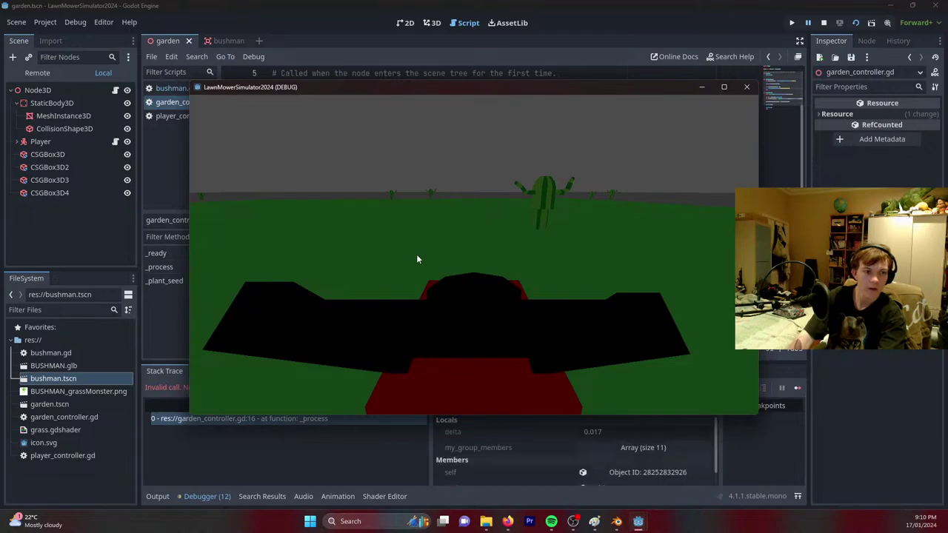
pyautogui.click(174, 472)
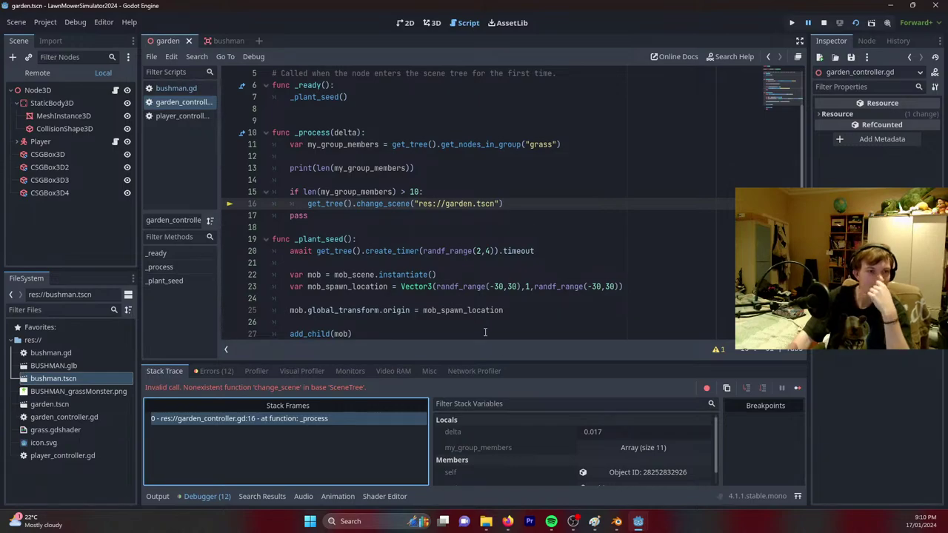
pyautogui.moveTo(637, 521)
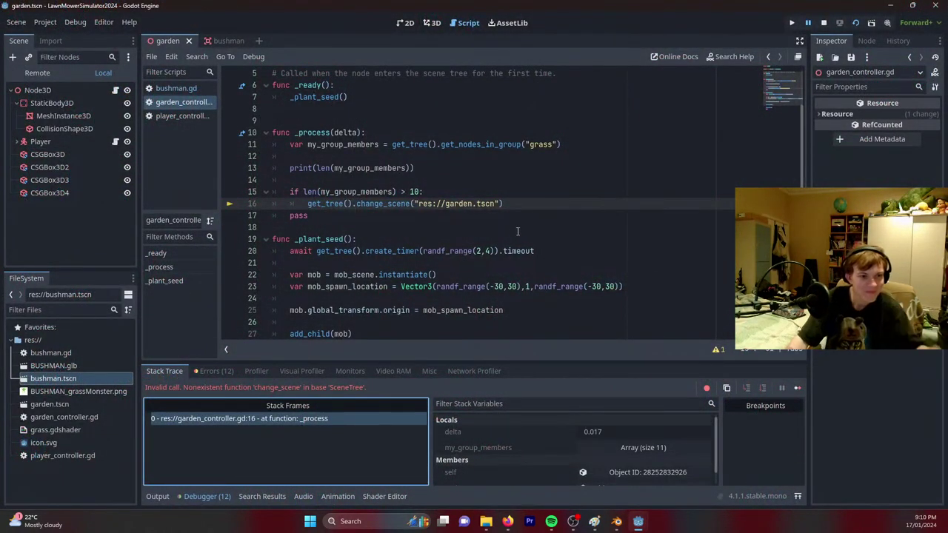
pyautogui.click(518, 227)
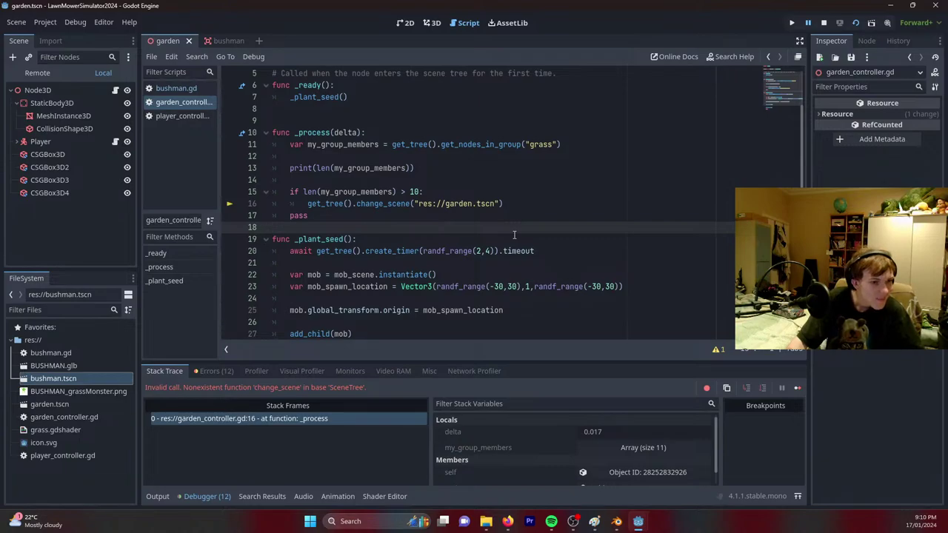
pyautogui.click(213, 371)
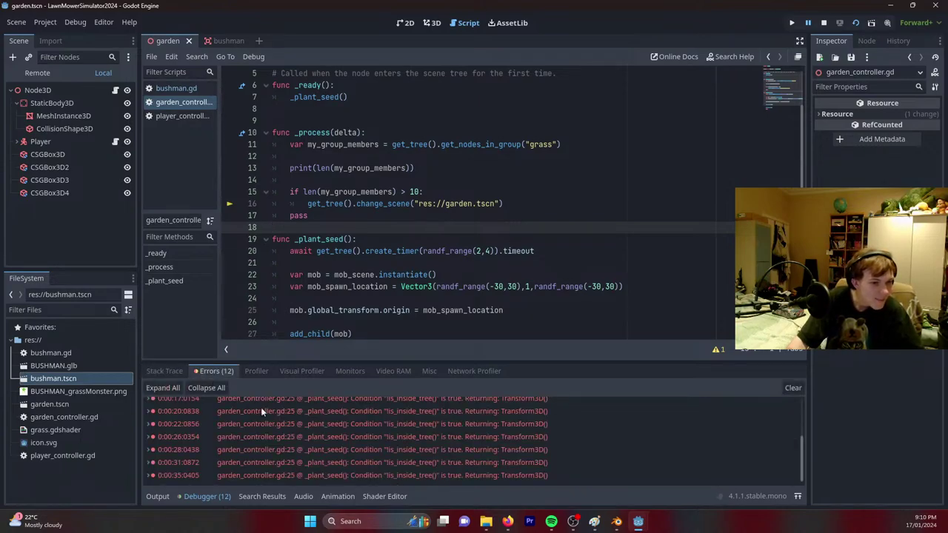
pyautogui.click(162, 371)
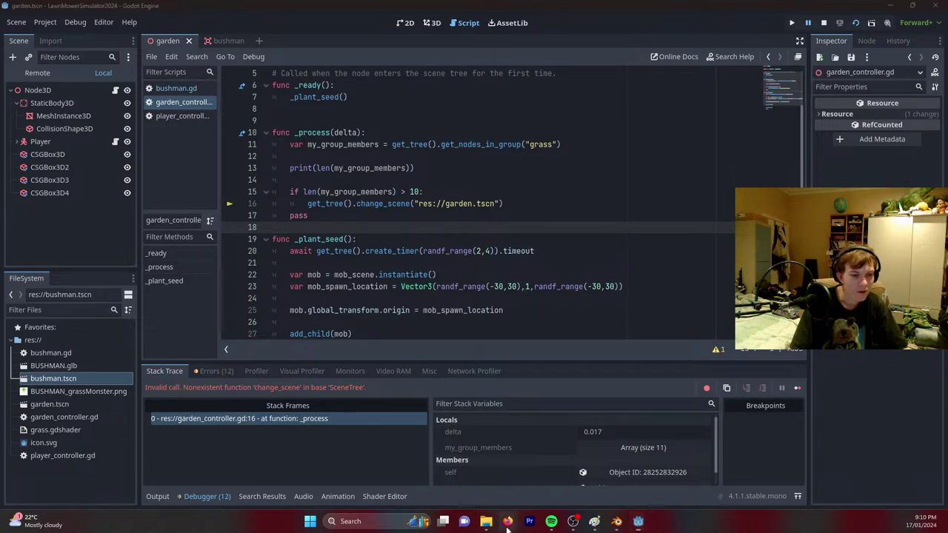
# Read further down the Godot Forum change-scene thread, then return to its search results.
pyautogui.moveTo(507, 522)
pyautogui.click(567, 487)
pyautogui.scroll(-1, 689, 352)
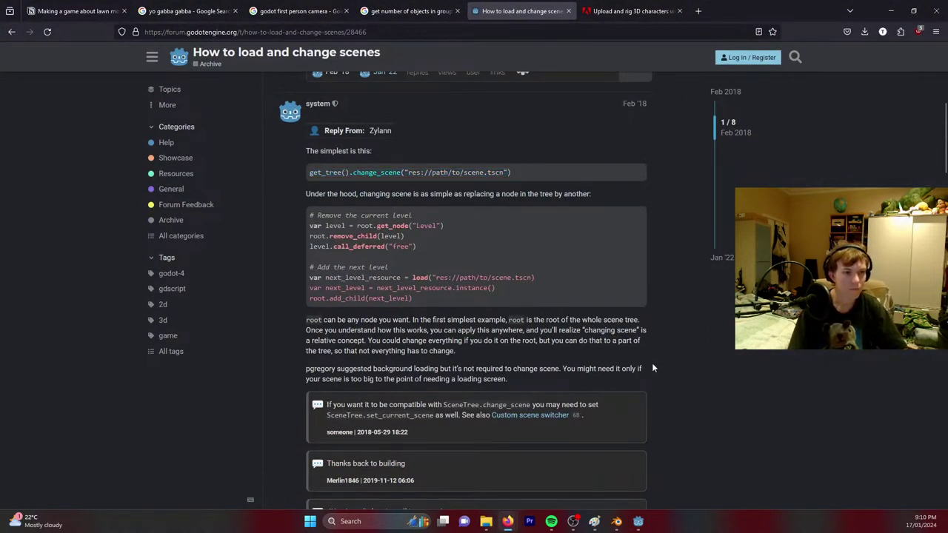
pyautogui.scroll(-1, 652, 367)
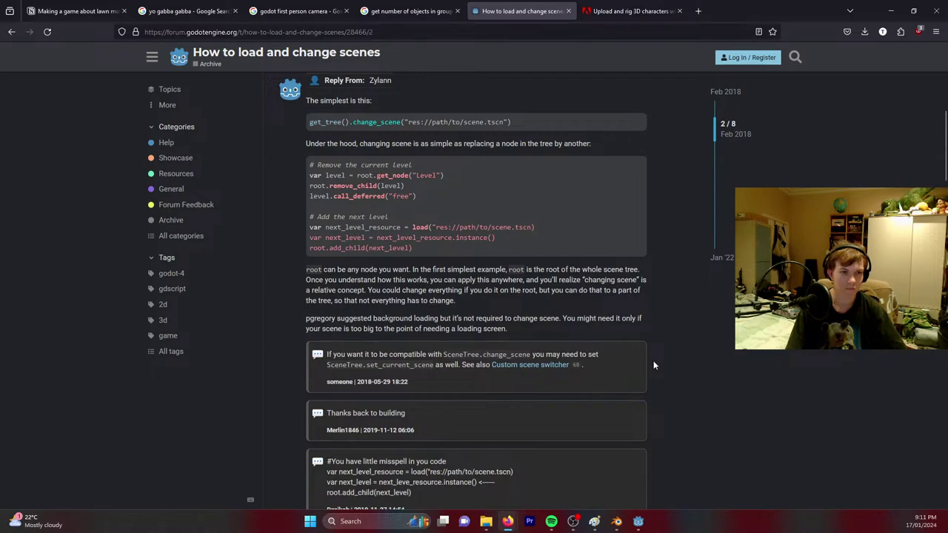
pyautogui.scroll(-4, 653, 361)
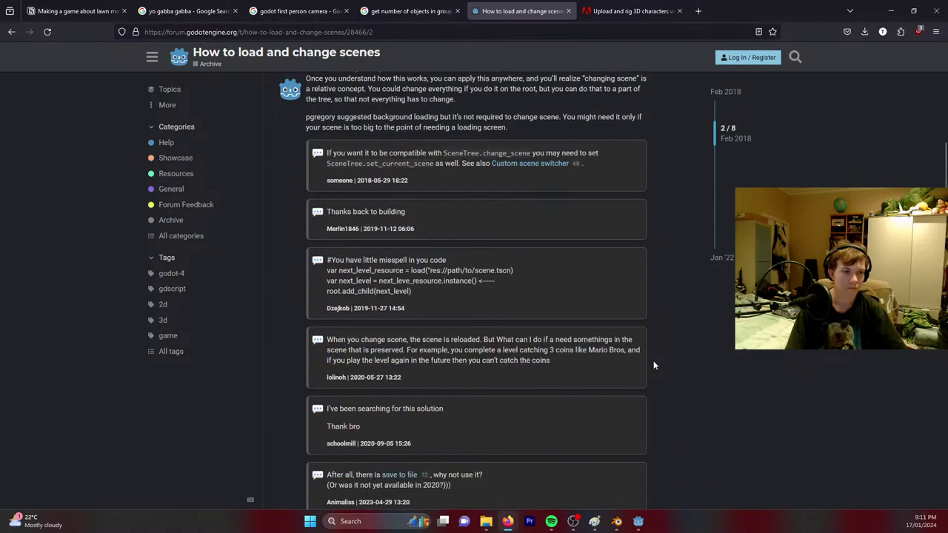
pyautogui.hotkey('alt', 'Left')
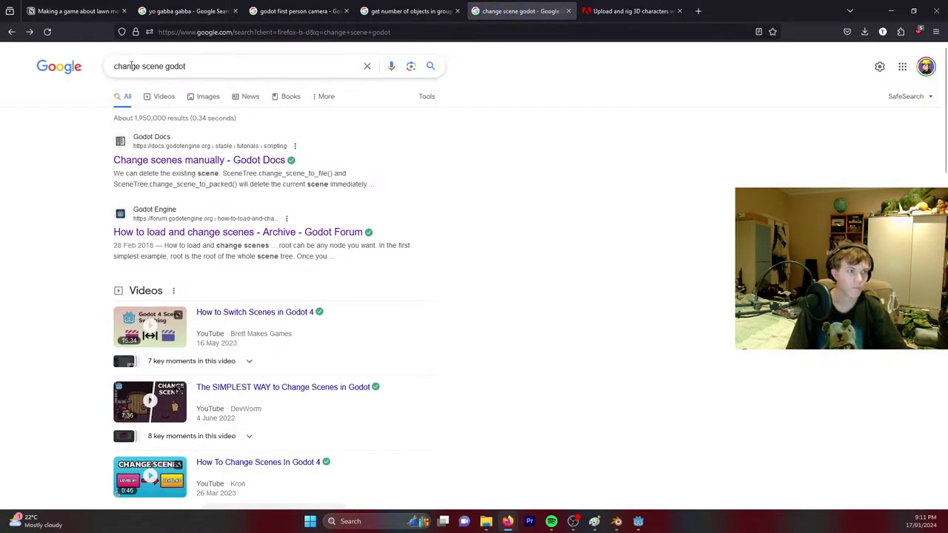
# Search 'reload scene godot' and read the Reddit thread suggesting get_tree().reload_scene().
pyautogui.moveTo(140, 66); pyautogui.dragTo(69, 67)
pyautogui.write('reload')
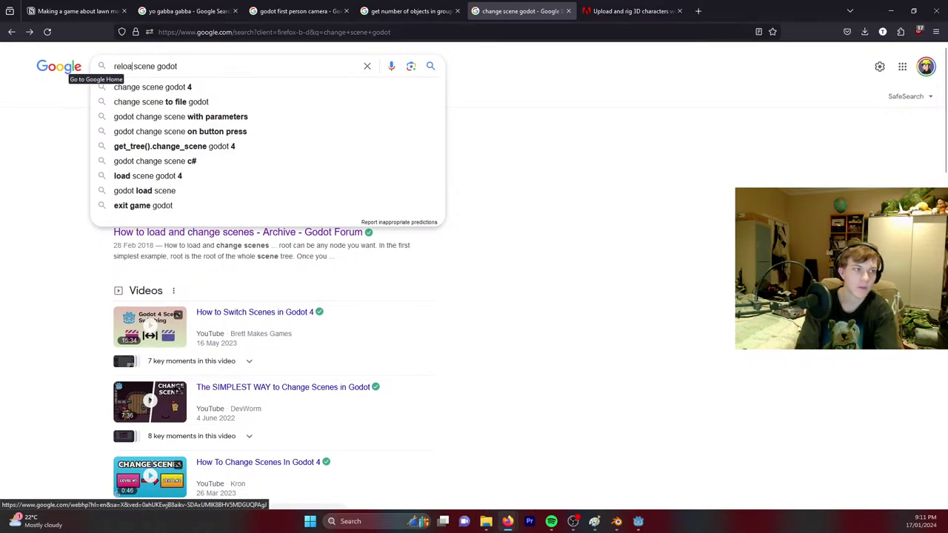
pyautogui.press('Return')
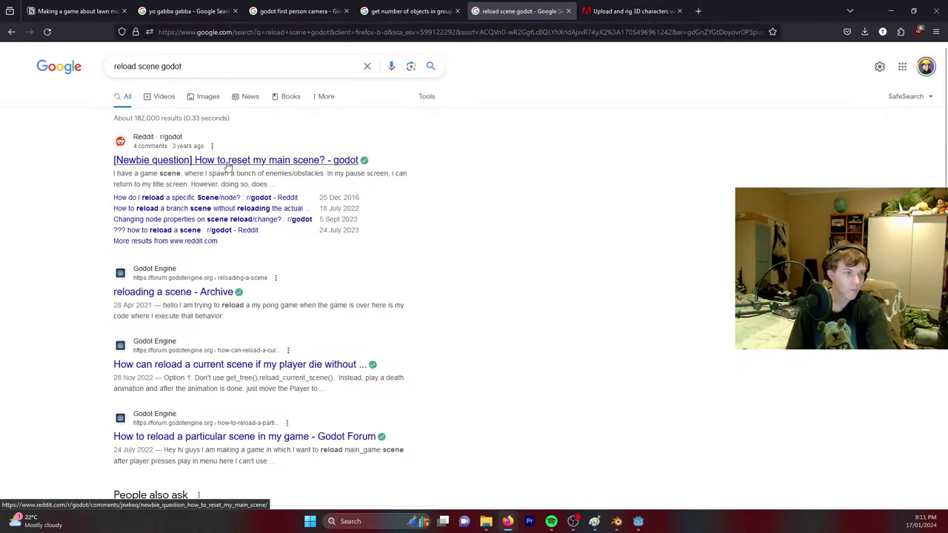
pyautogui.click(229, 162)
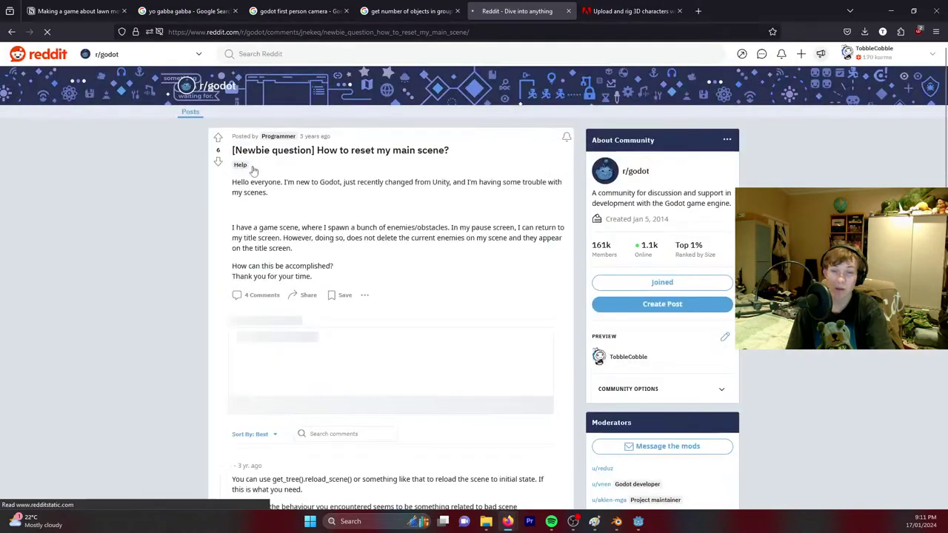
pyautogui.scroll(-3, 360, 196)
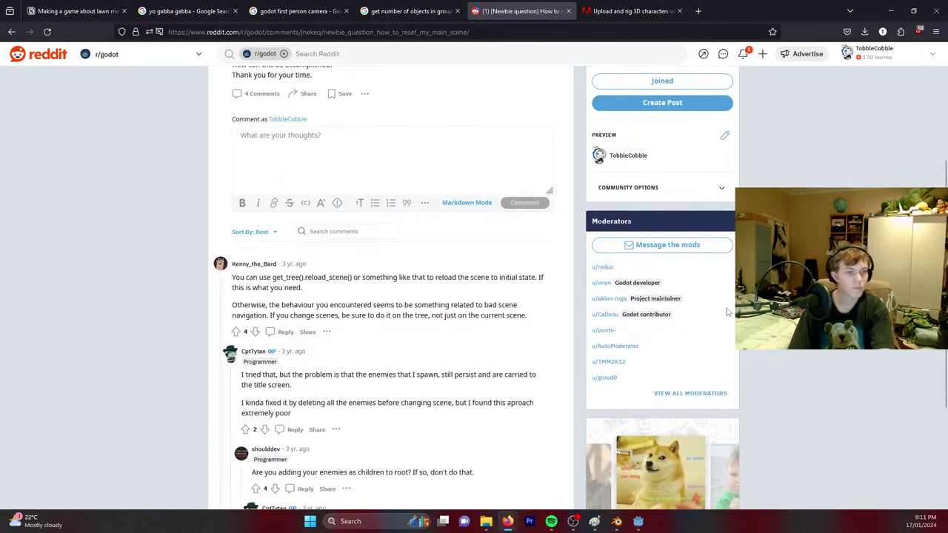
pyautogui.scroll(-1, 705, 363)
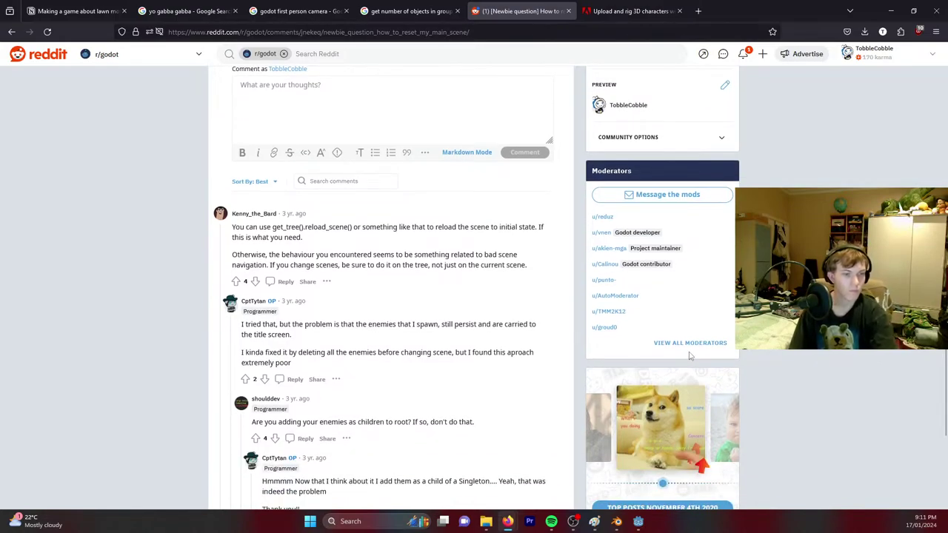
pyautogui.scroll(-1, 689, 355)
pyautogui.moveTo(267, 302); pyautogui.dragTo(336, 313)
pyautogui.click(336, 314)
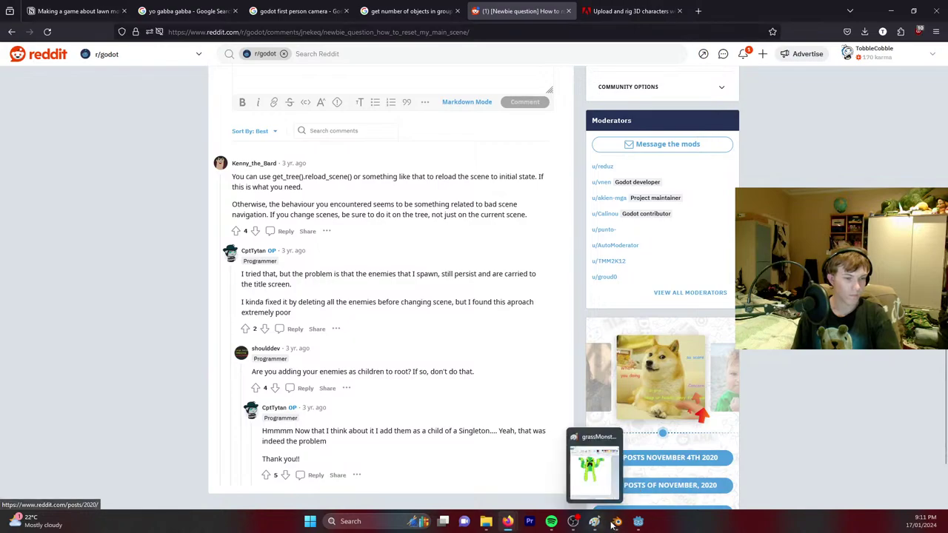
# Replace change_scene on line 16 with reload_current_scene(), save, and run the scene again.
pyautogui.moveTo(639, 521)
pyautogui.click(552, 463)
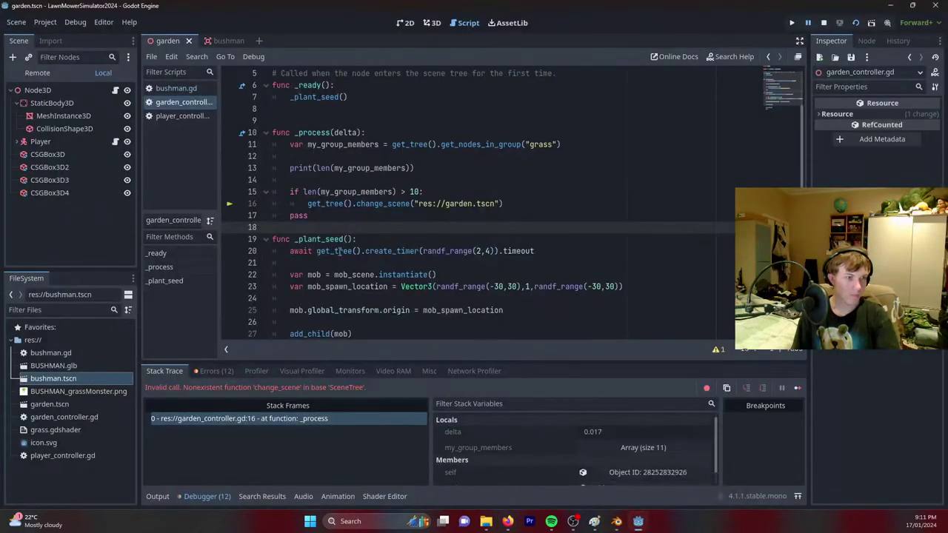
pyautogui.moveTo(503, 203); pyautogui.dragTo(358, 203)
pyautogui.write('re')
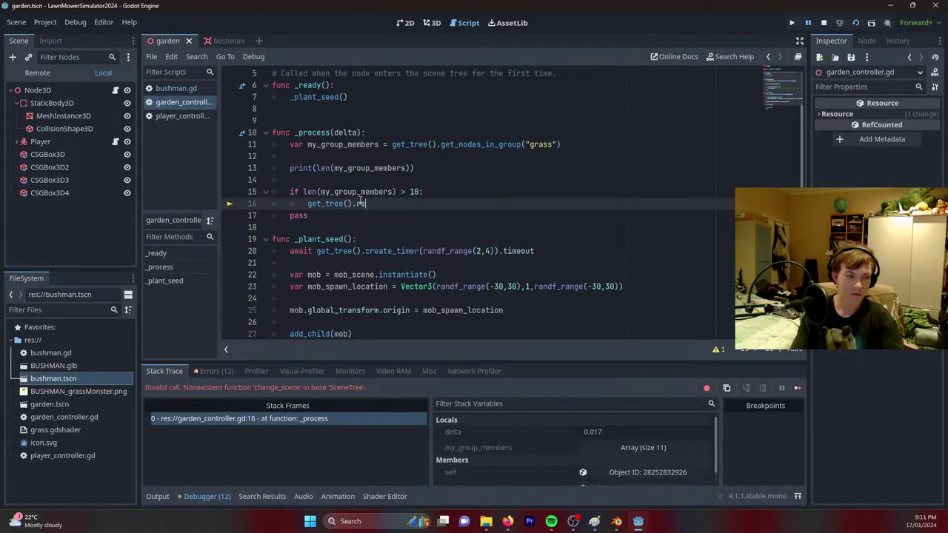
pyautogui.write('load')
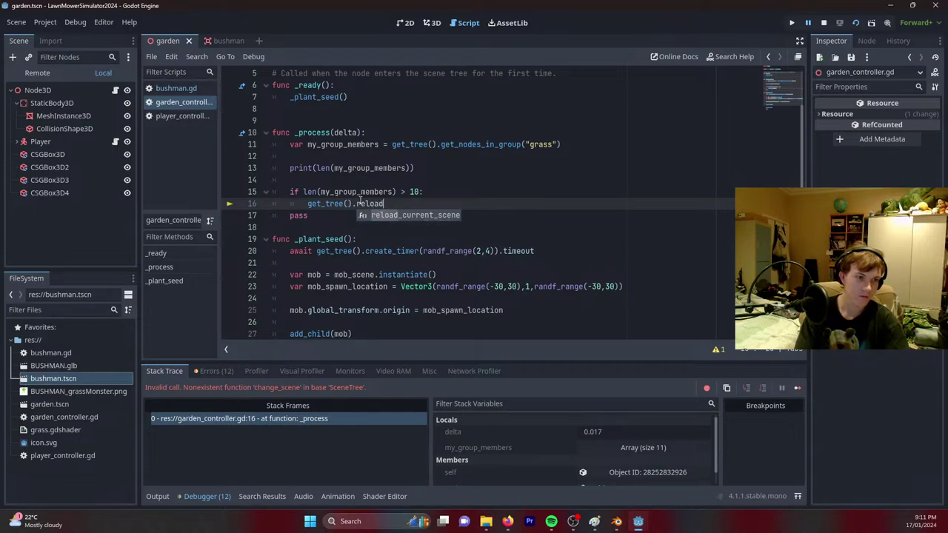
pyautogui.press('Return')
pyautogui.hotkey('ctrl', 's')
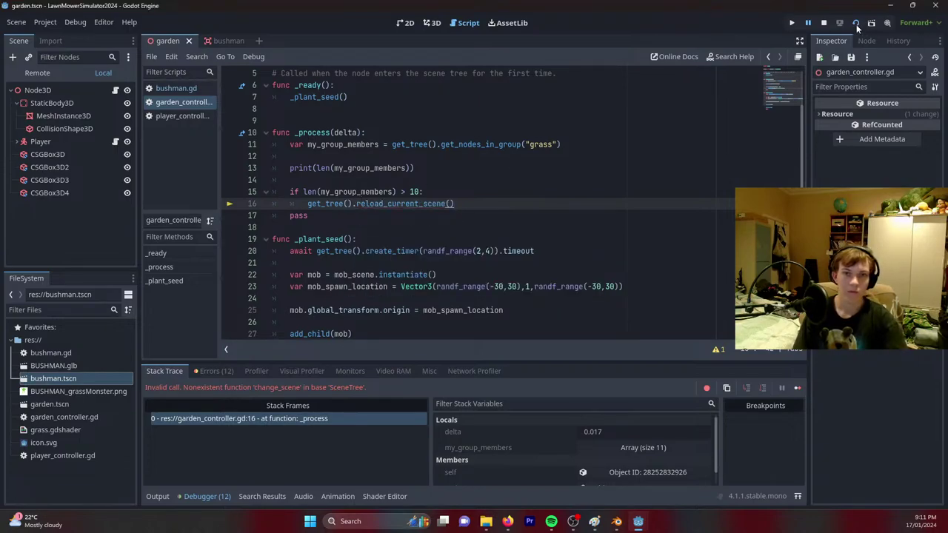
pyautogui.click(856, 24)
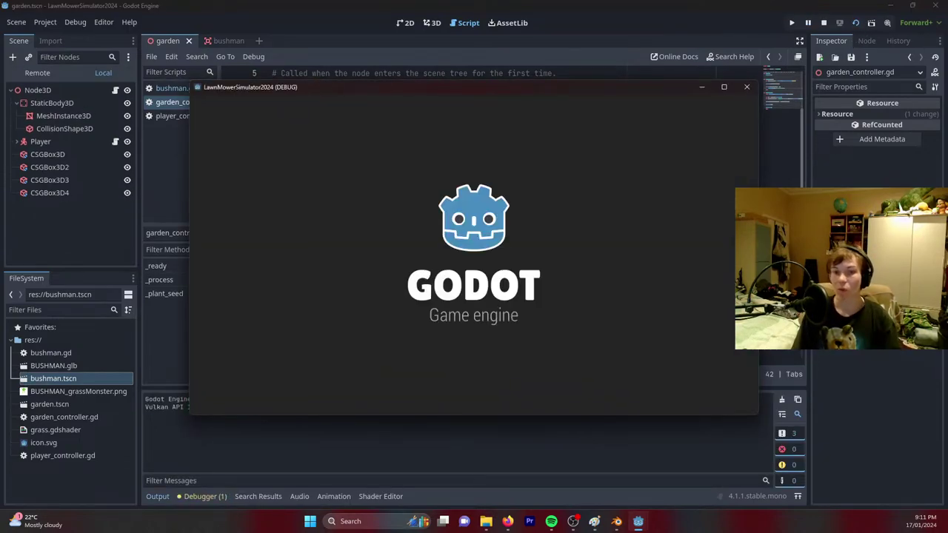
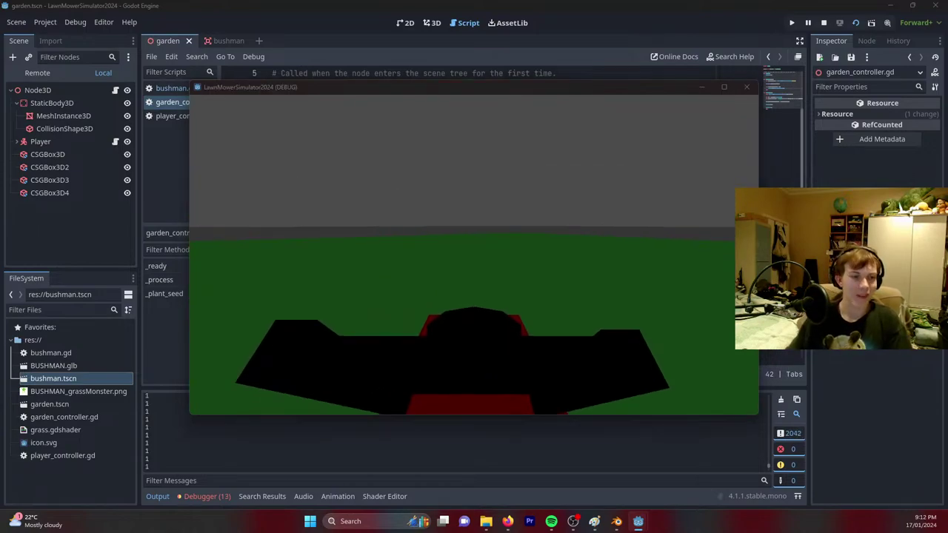
# Stop the running game and save the garden scene.
pyautogui.press('F8')
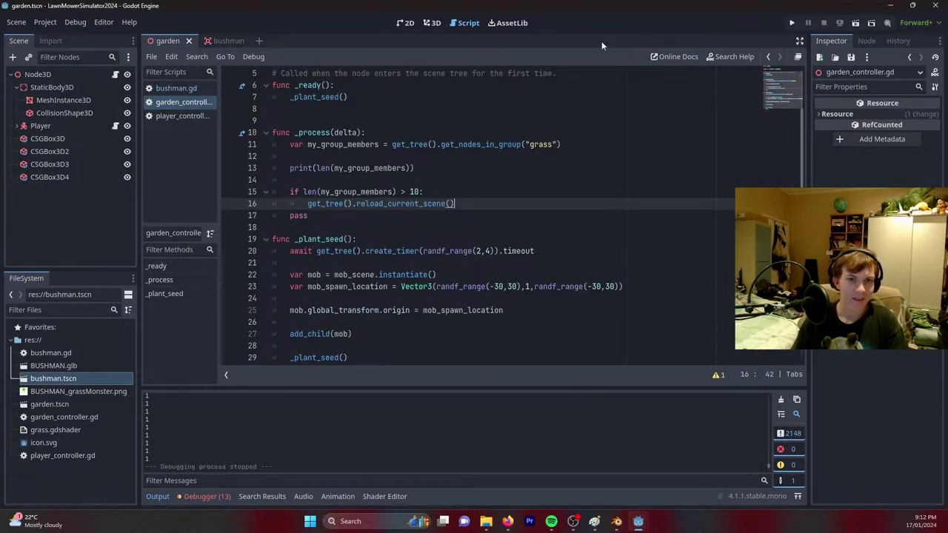
pyautogui.click(436, 27)
pyautogui.moveTo(518, 193); pyautogui.dragTo(586, 161, button='middle')
pyautogui.hotkey('ctrl', 's')
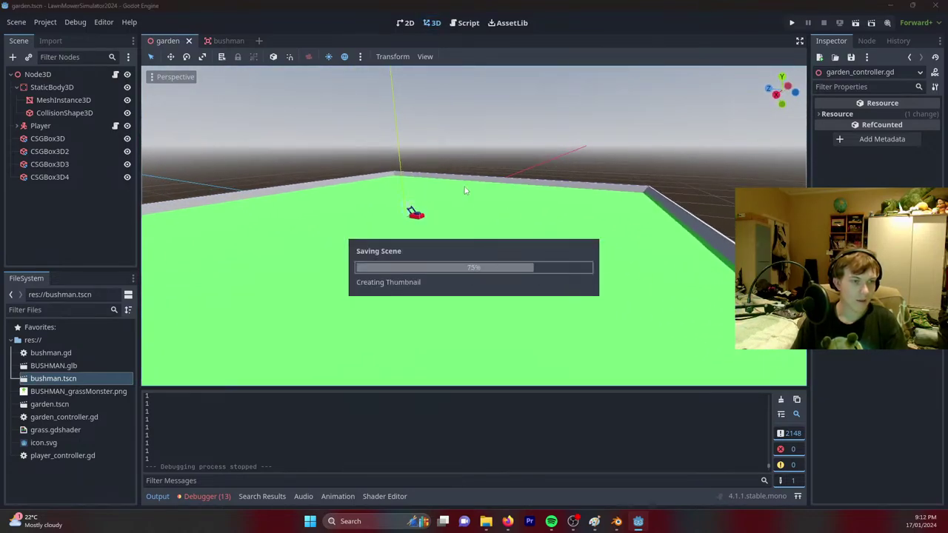
# Open player_controller.gd in the script editor.
pyautogui.click(465, 23)
pyautogui.scroll(2, 319, 268)
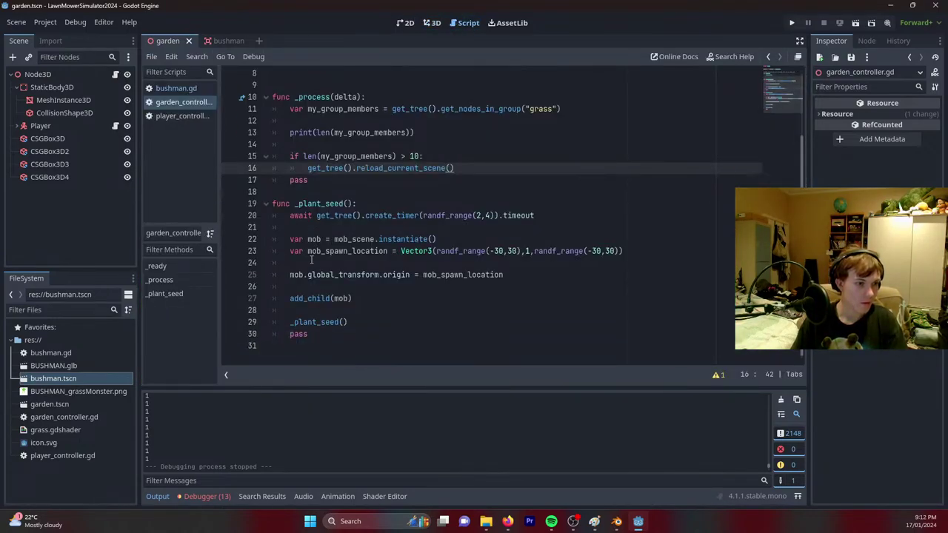
pyautogui.click(171, 116)
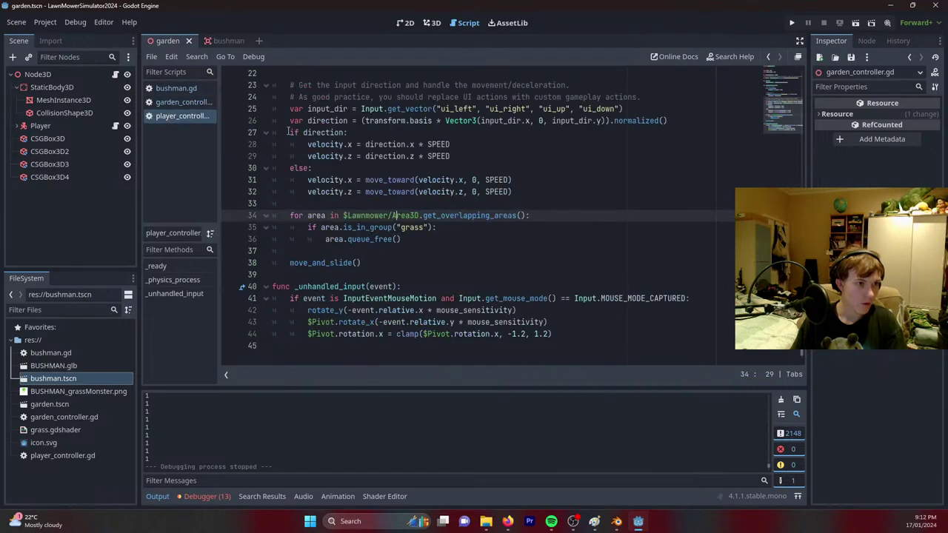
pyautogui.scroll(10, 458, 178)
# Below the gravity setting, add 'var score = 0' and 'var score_label = $'../Control/Label''.
pyautogui.click(458, 177)
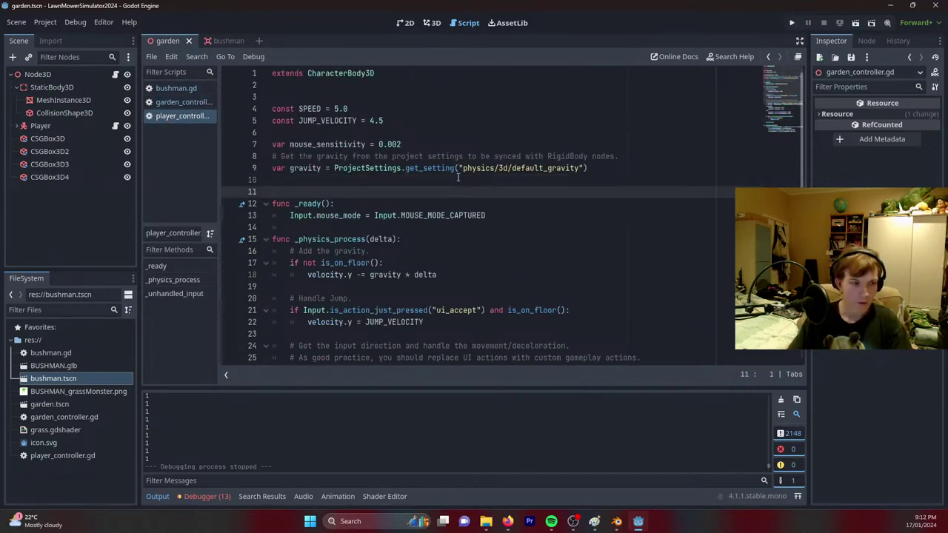
pyautogui.press('Return')
pyautogui.write('var s')
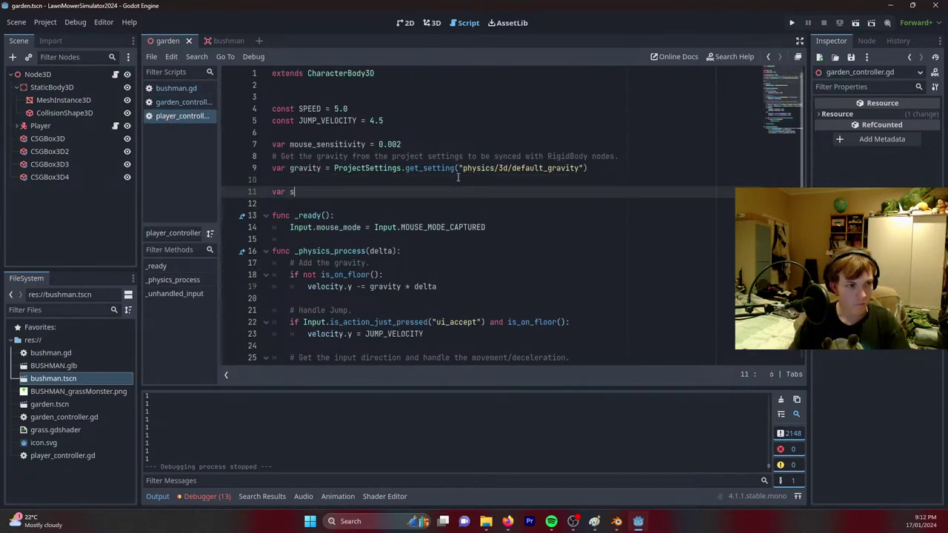
pyautogui.write('core = 0')
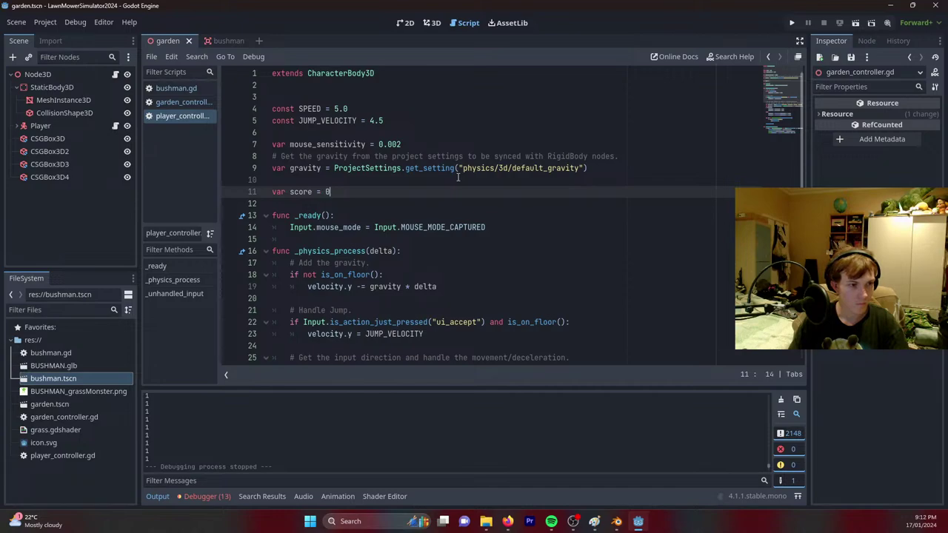
pyautogui.press('Return')
pyautogui.write('var ')
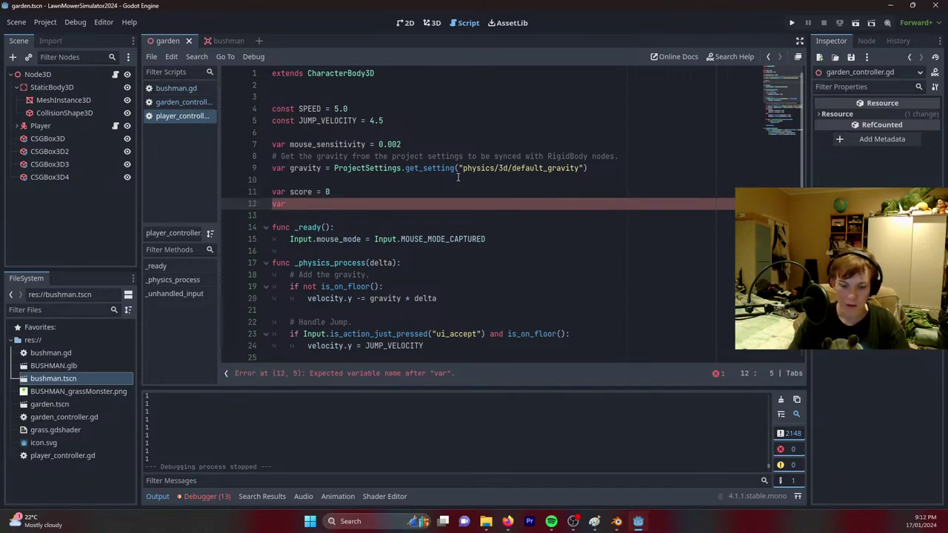
pyautogui.write('score_')
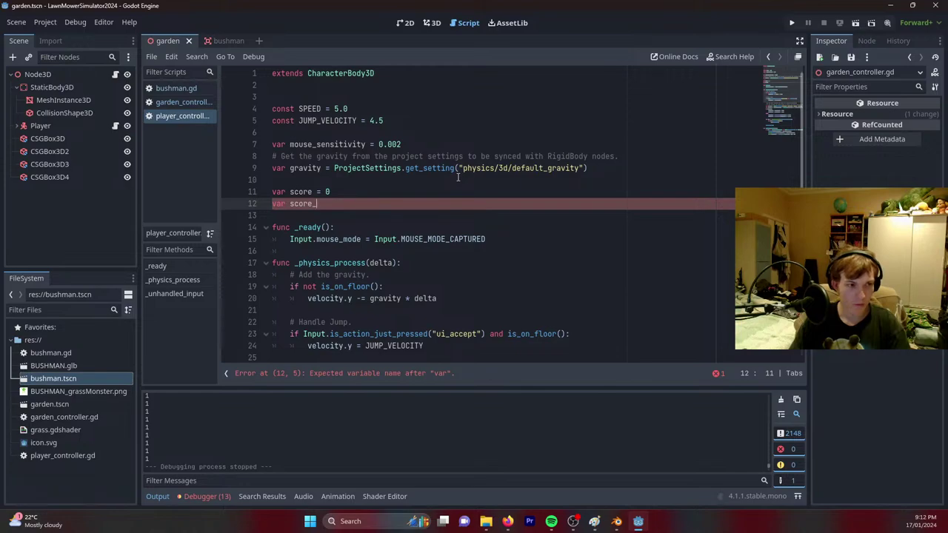
pyautogui.write('label')
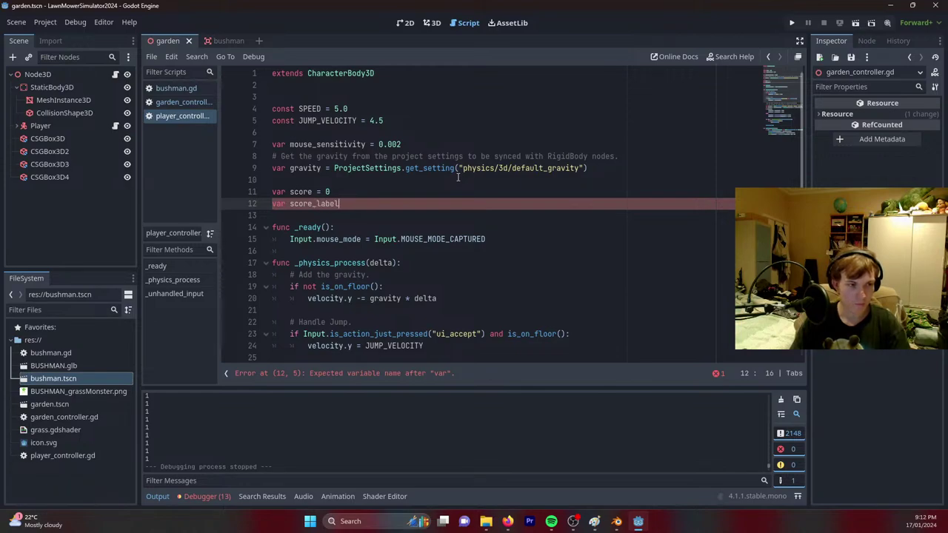
pyautogui.write(' = ')
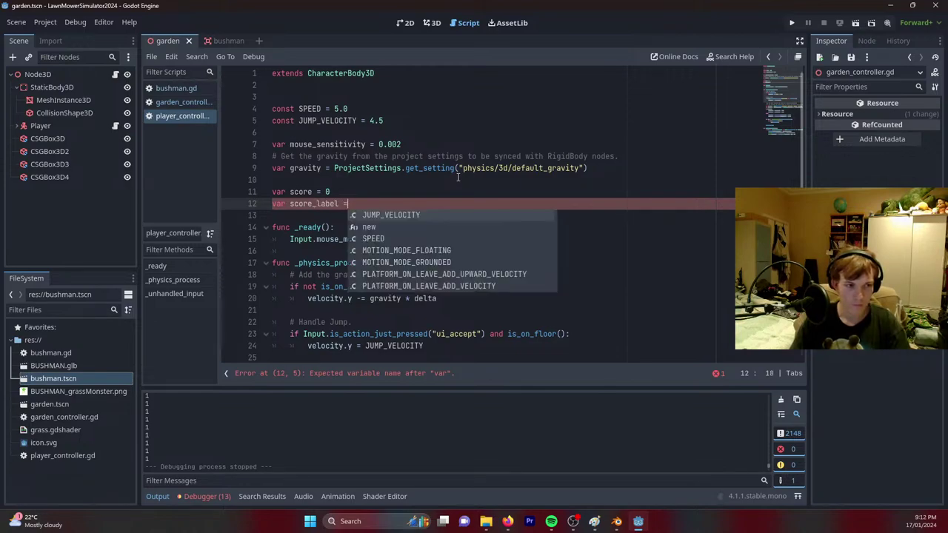
pyautogui.write('$')
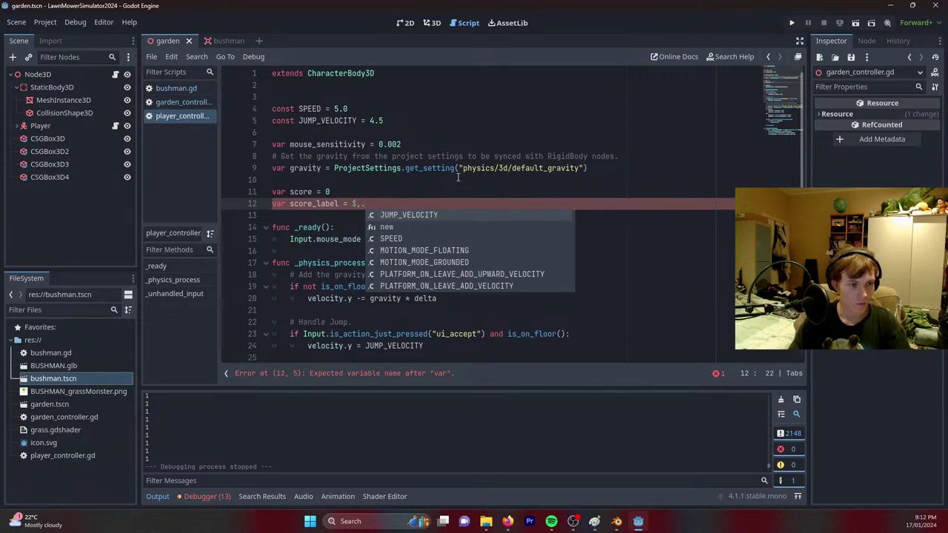
pyautogui.write("'..")
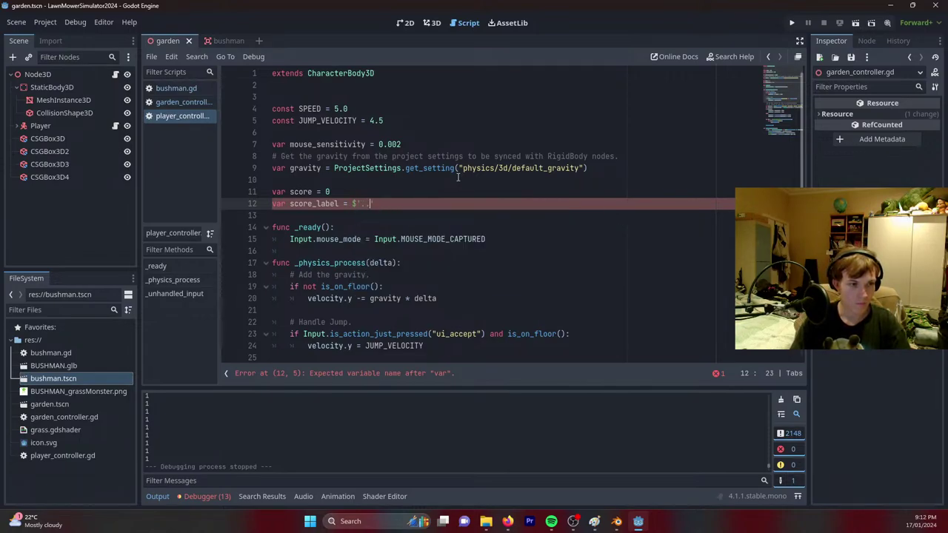
pyautogui.write('/Control')
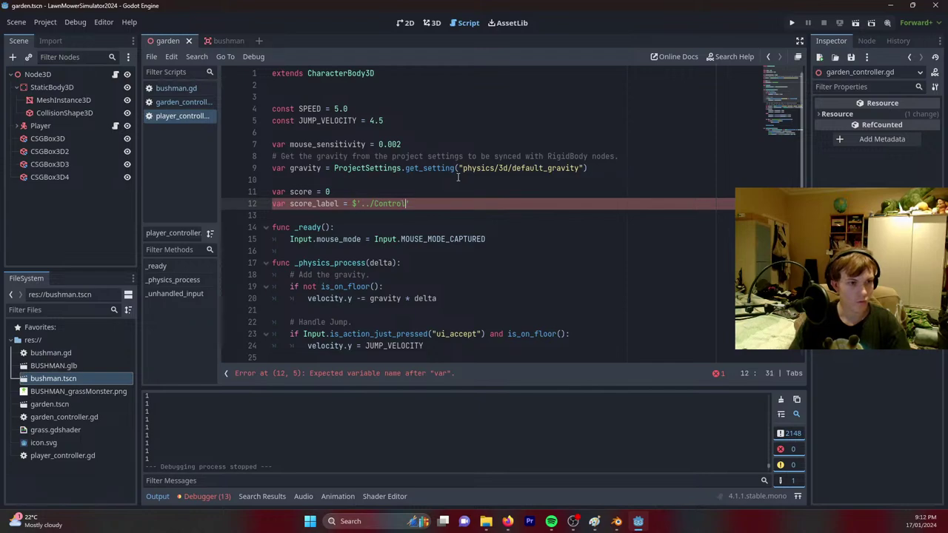
pyautogui.write('/Label')
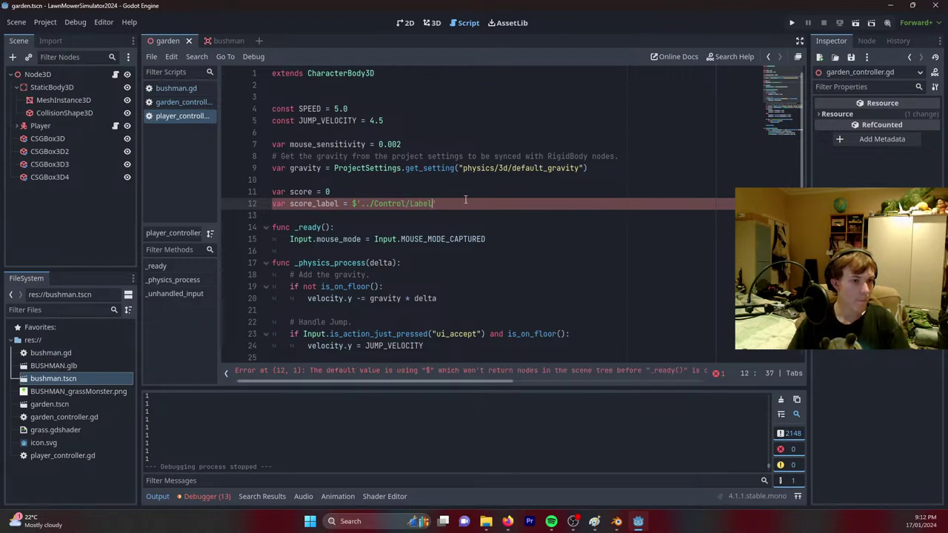
pyautogui.click(273, 204)
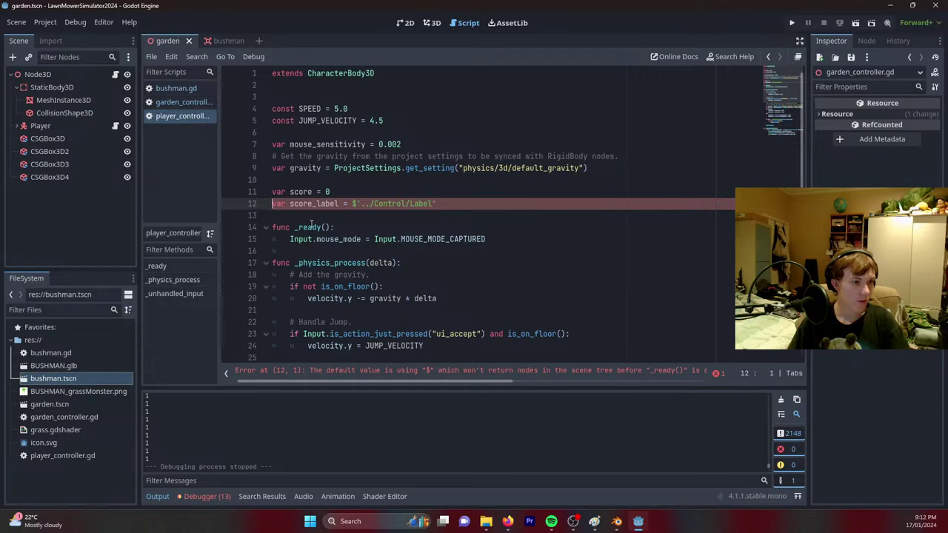
pyautogui.write('@onready')
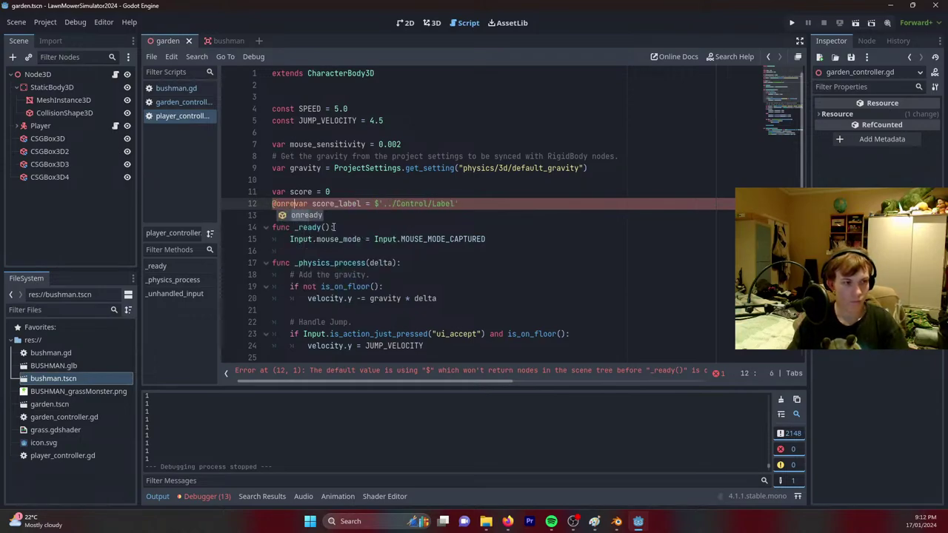
pyautogui.hotkey('ctrl', 's')
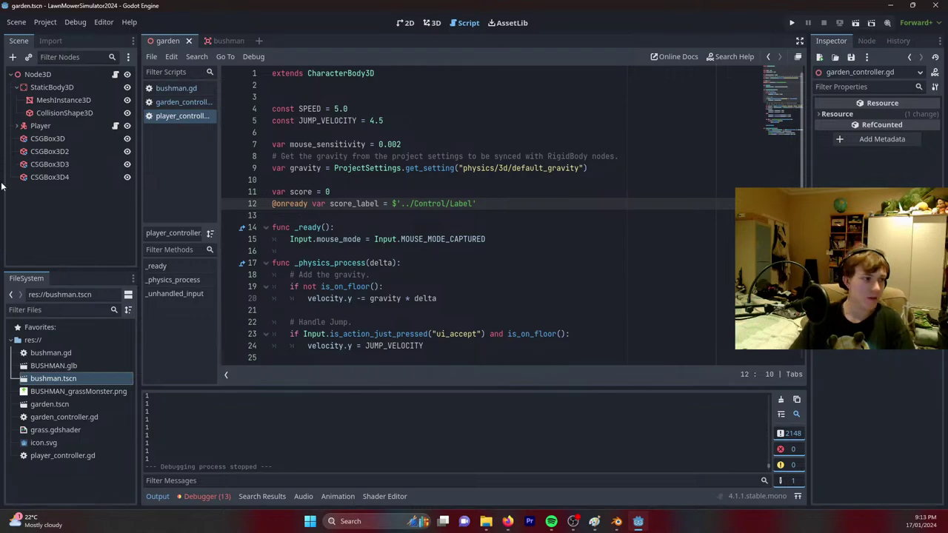
pyautogui.rightClick(52, 74)
# Add a Control child under the root Node3D, then a Label child under Control.
pyautogui.click(60, 92)
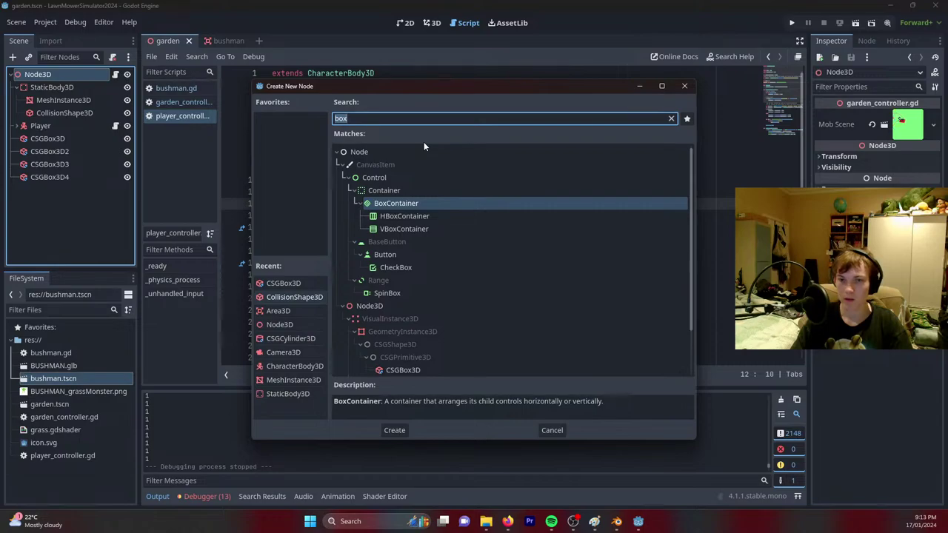
pyautogui.write('con')
pyautogui.press('Return')
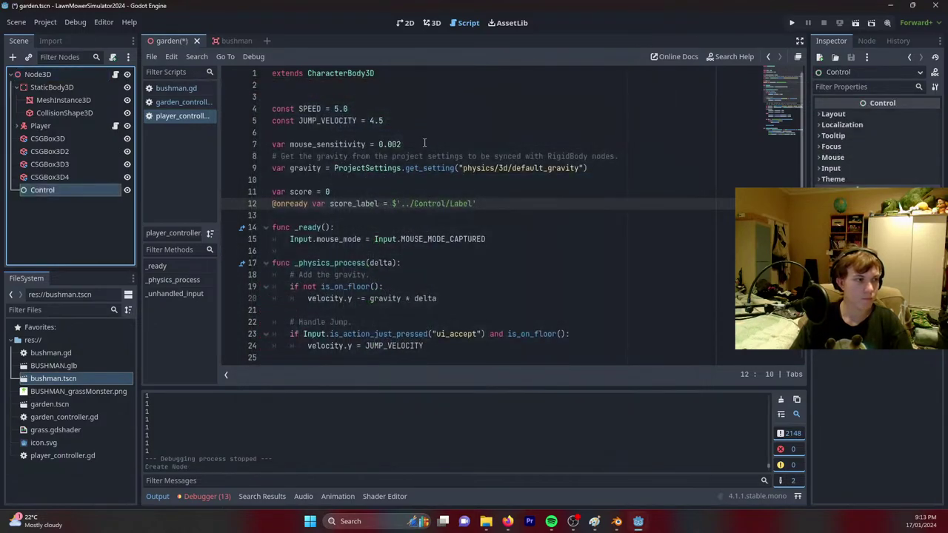
pyautogui.rightClick(88, 190)
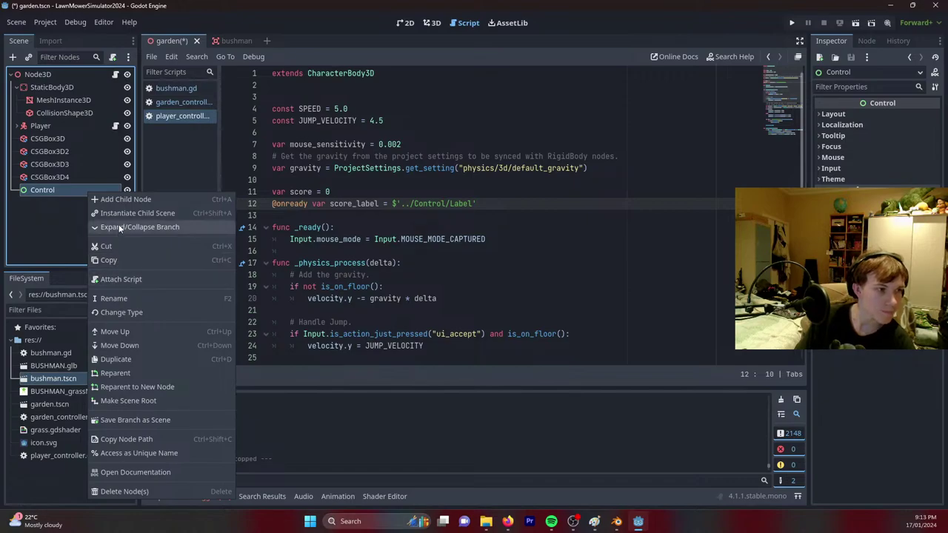
pyautogui.click(121, 200)
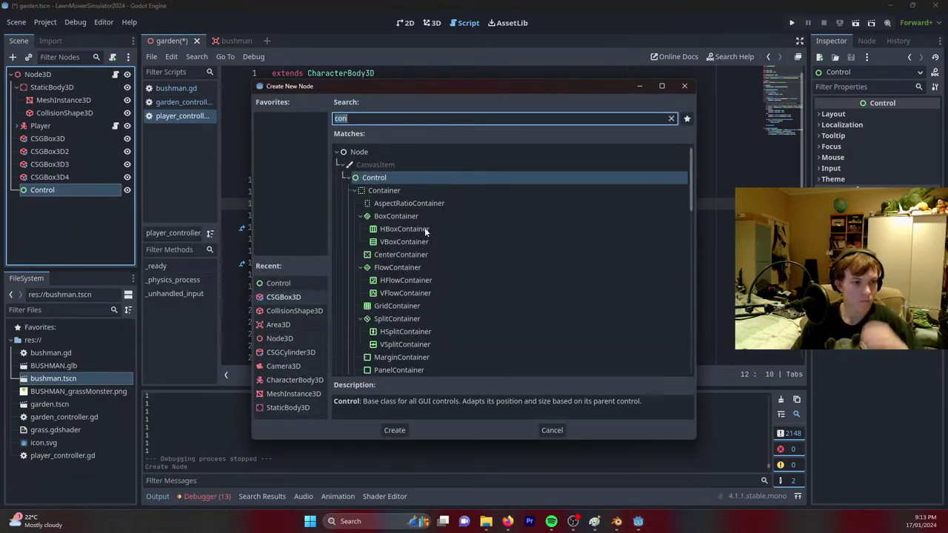
pyautogui.write('label')
pyautogui.press('Escape')
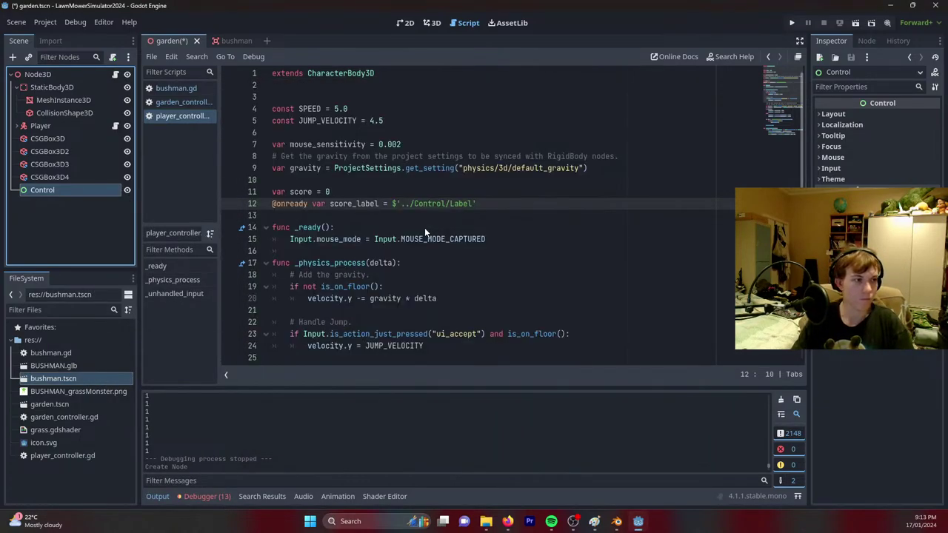
pyautogui.scroll(-8, 460, 203)
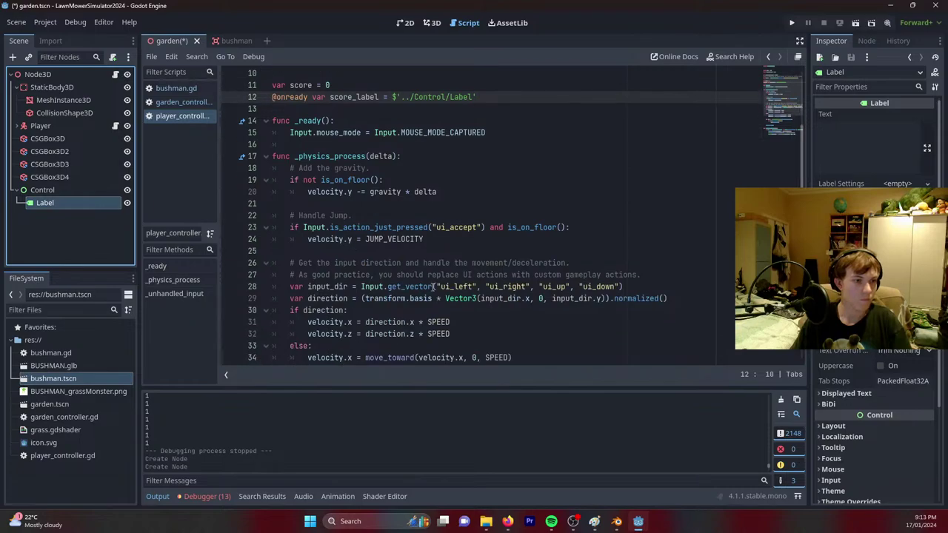
# Add a score++ line inside the grass check in the player script.
pyautogui.scroll(2, 383, 287)
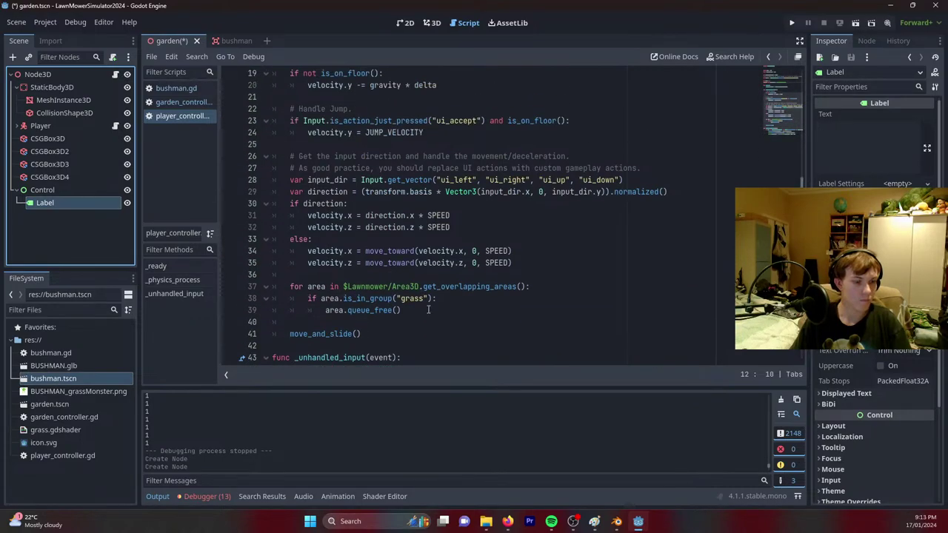
pyautogui.click(463, 299)
pyautogui.press('Return')
pyautogui.write('score')
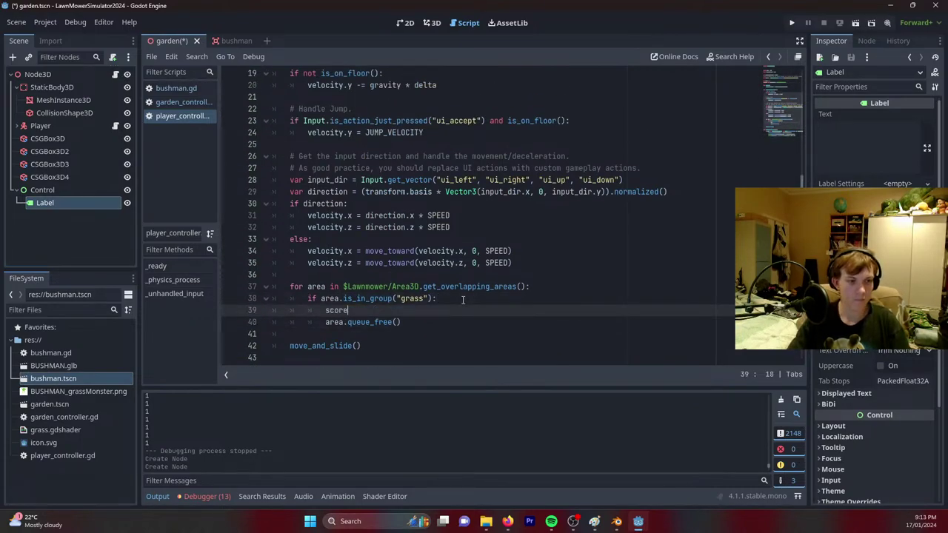
pyautogui.write('++')
pyautogui.press('Return')
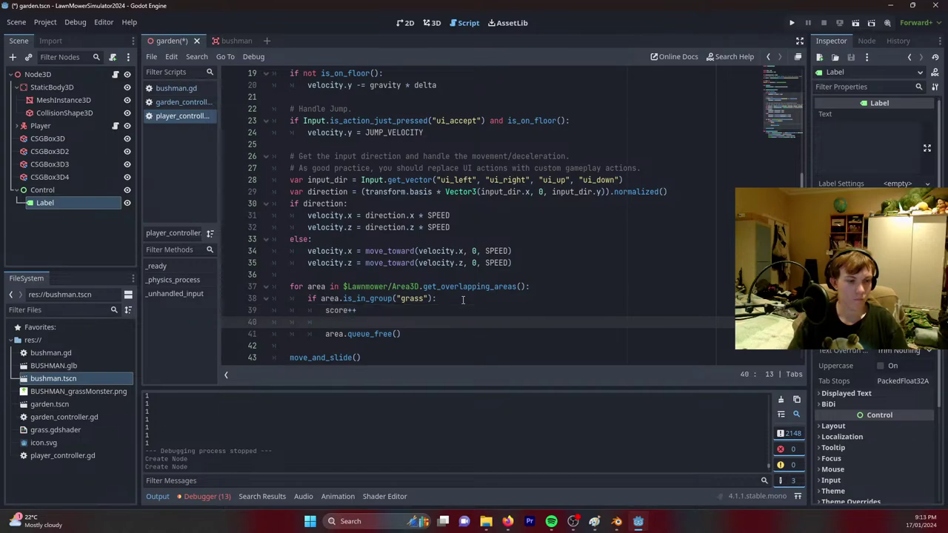
# On the next line set score_label.text = str(score), and save.
pyautogui.write('sco')
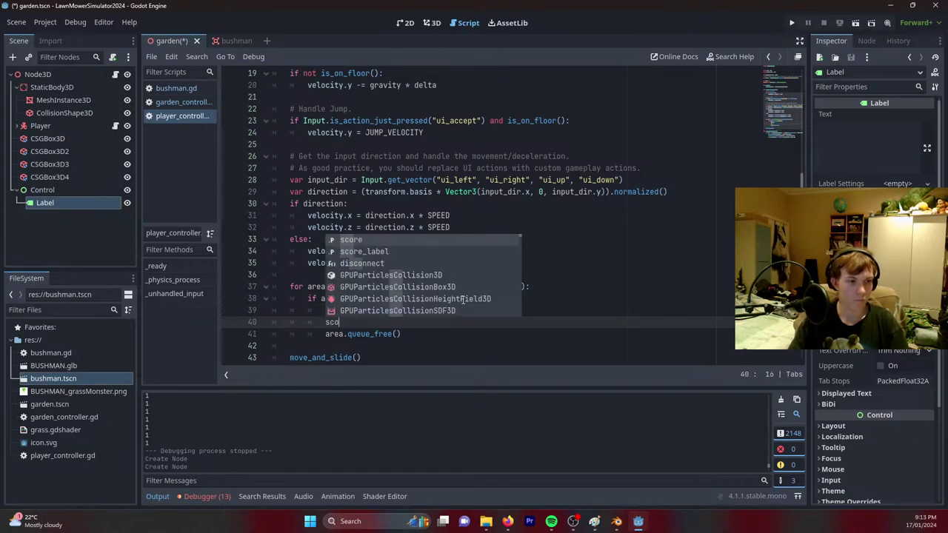
pyautogui.press('Down')
pyautogui.press('Return')
pyautogui.write('.te')
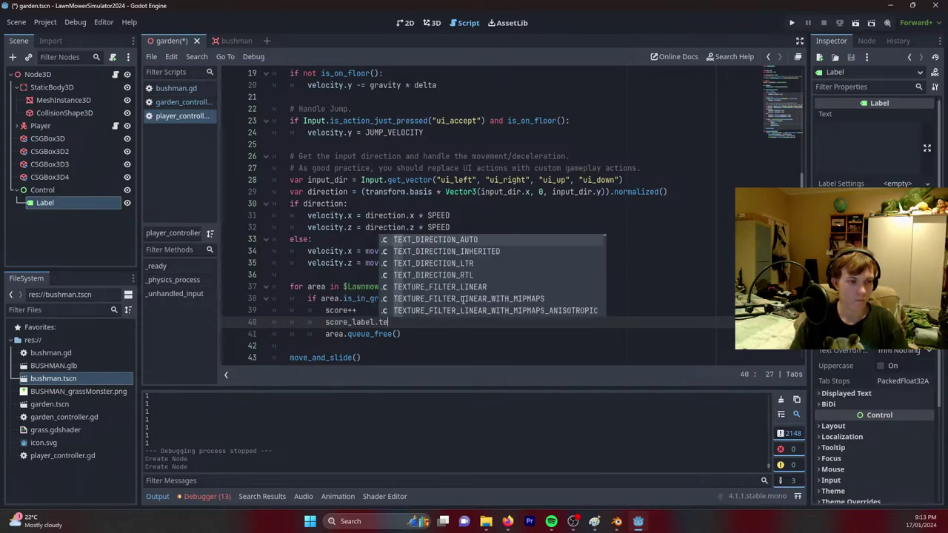
pyautogui.write('xt = sc')
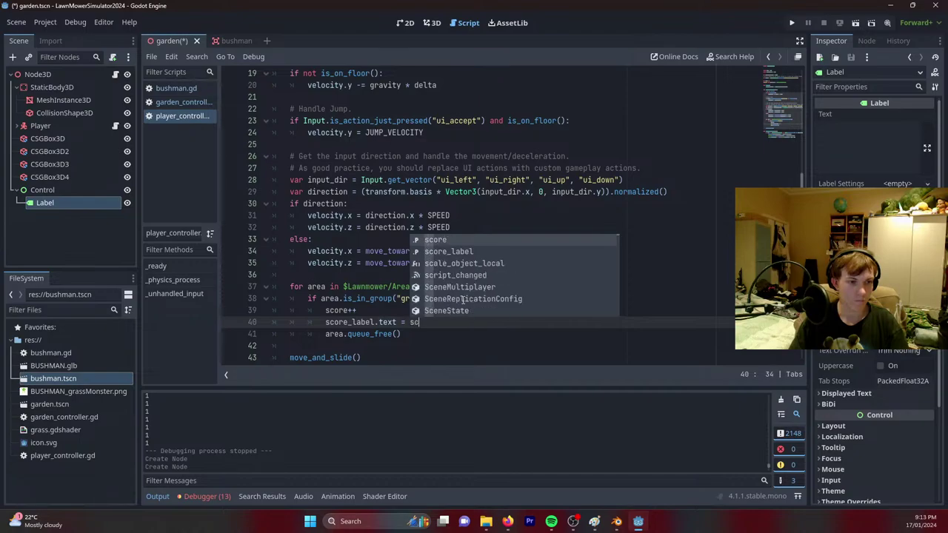
pyautogui.write('ore.to')
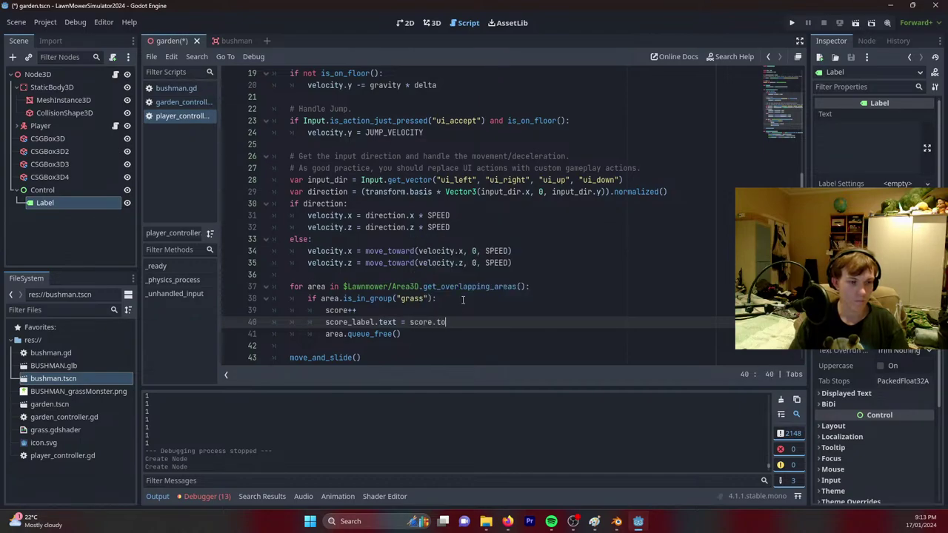
pyautogui.press('BackSpace')
pyautogui.press('BackSpace')
pyautogui.press('BackSpace')
pyautogui.press('BackSpace')
pyautogui.press('BackSpace')
pyautogui.press('BackSpace')
pyautogui.press('BackSpace')
pyautogui.write('str(score')
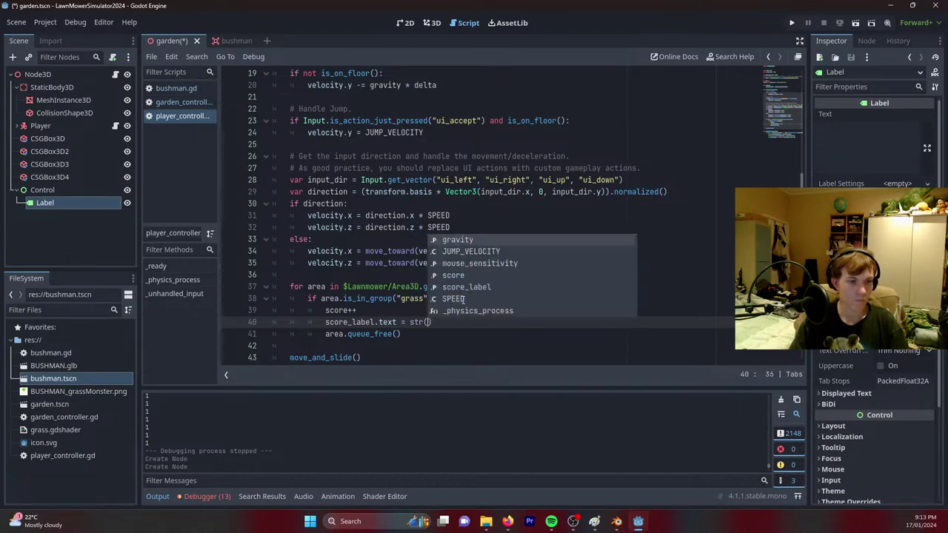
pyautogui.hotkey('ctrl', 's')
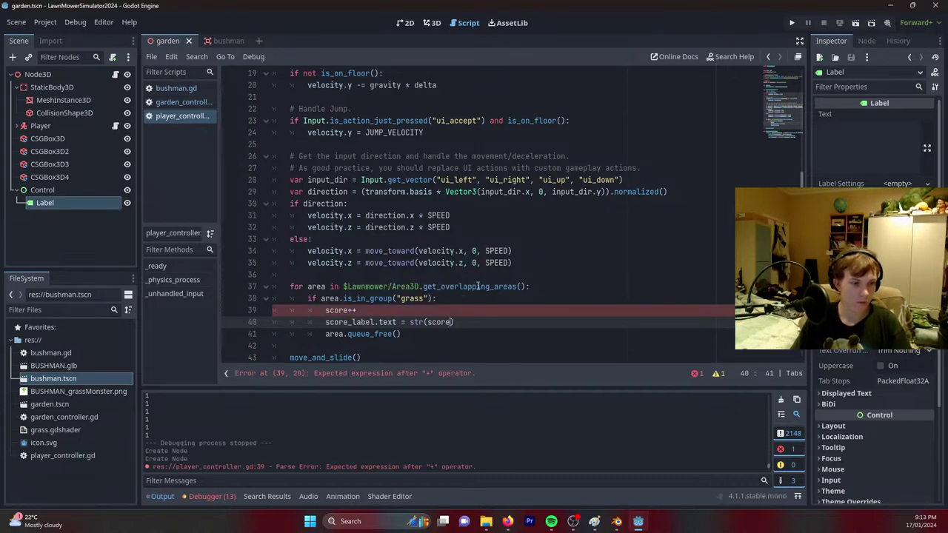
# Correct the increment line to score+=1.
pyautogui.click(373, 311)
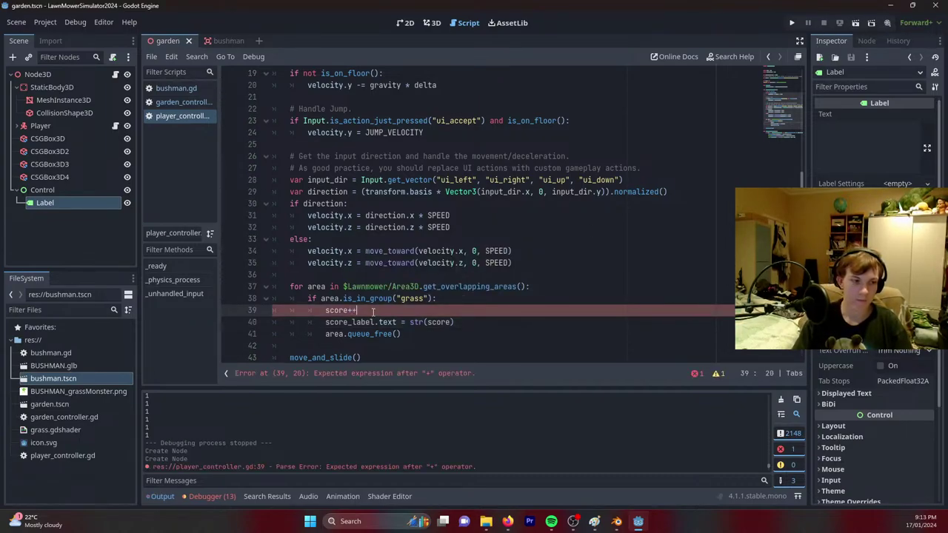
pyautogui.write('1')
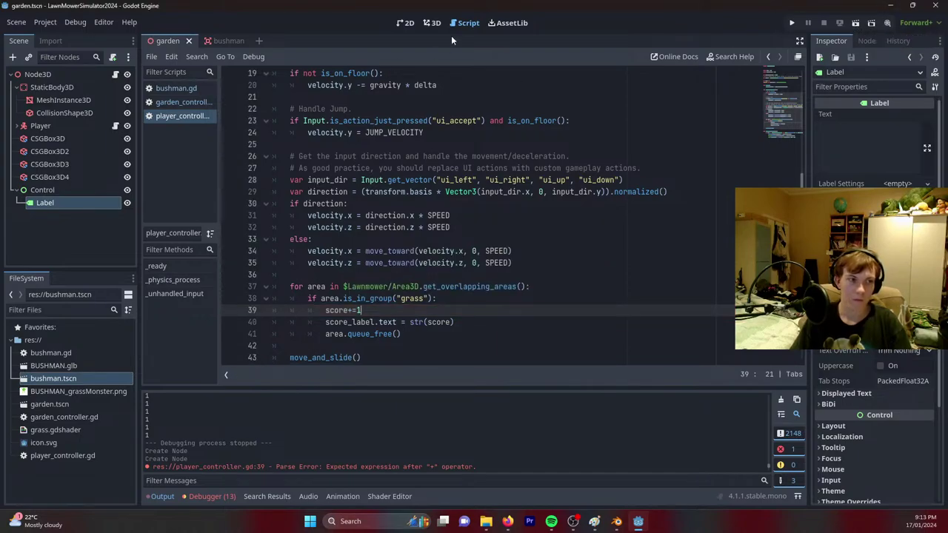
pyautogui.click(431, 24)
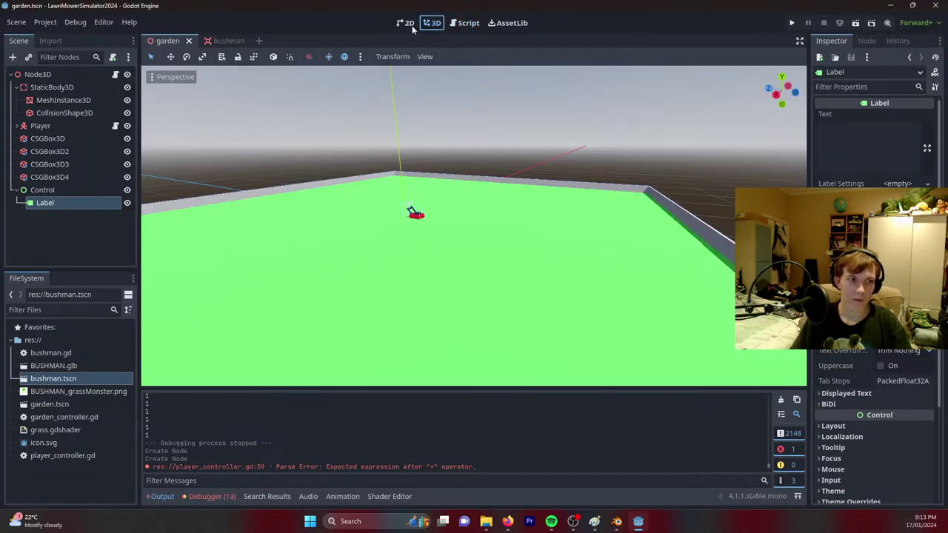
# Set the Label's Text to 100.
pyautogui.click(43, 201)
pyautogui.click(45, 191)
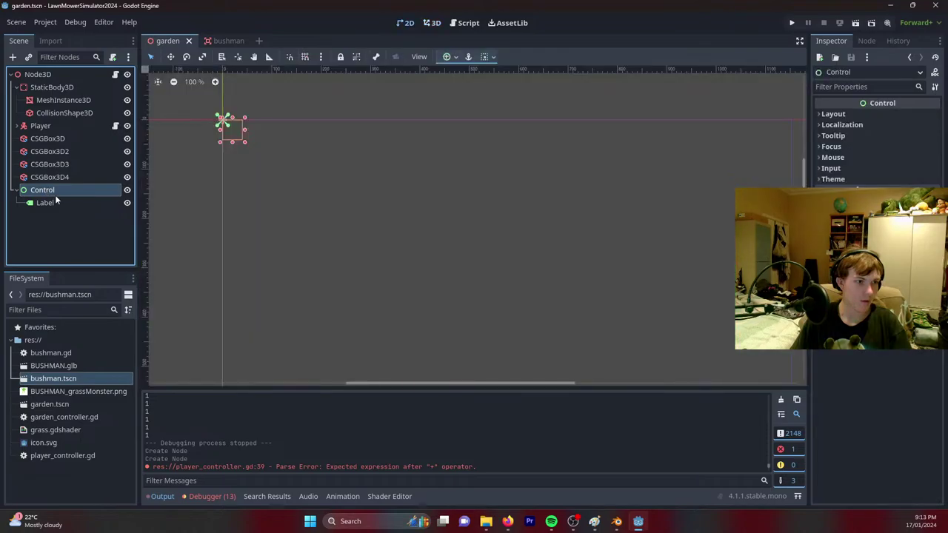
pyautogui.click(44, 203)
pyautogui.click(829, 138)
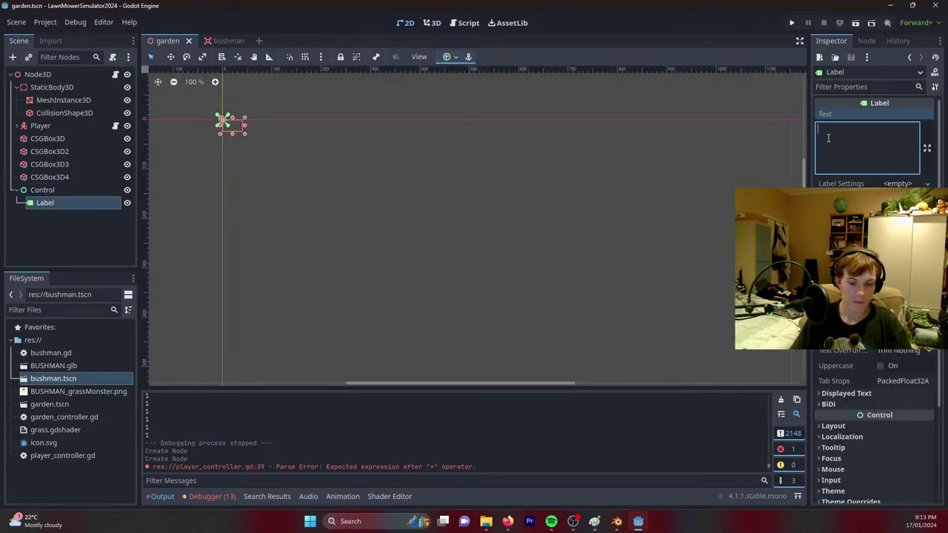
pyautogui.write('100')
# Apply the Full Rect anchor preset to the Control node.
pyautogui.click(45, 190)
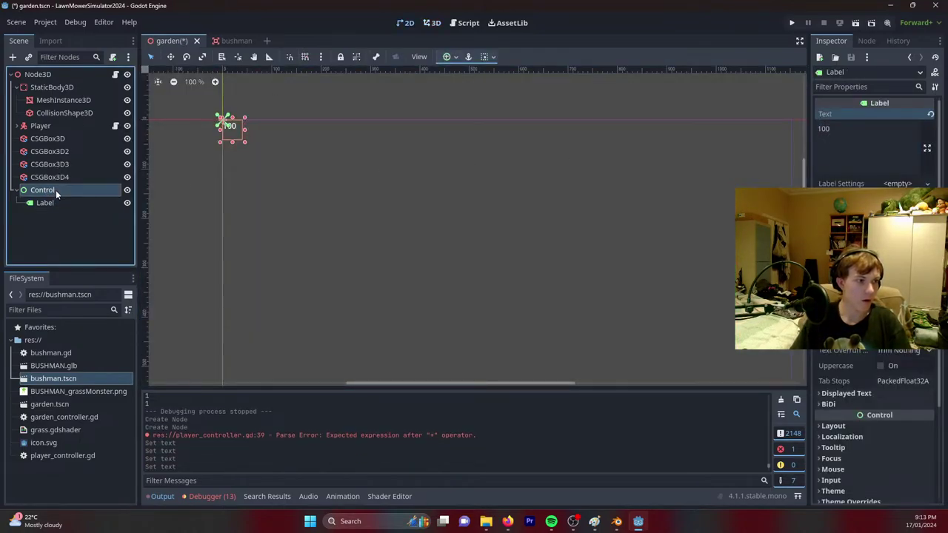
pyautogui.scroll(-1, 384, 215)
pyautogui.scroll(-1, 384, 215)
pyautogui.click(452, 57)
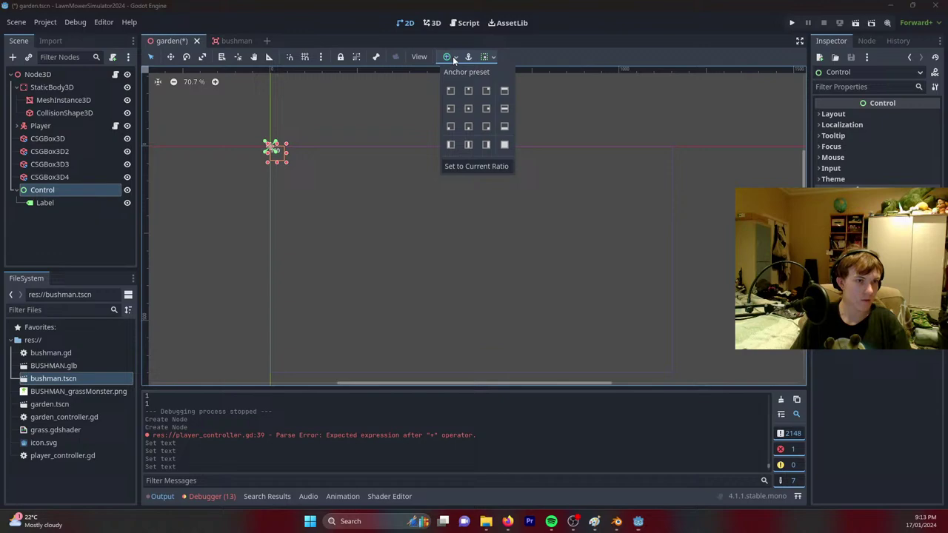
pyautogui.click(503, 146)
# Anchor the Label at Center Top and enlarge its box.
pyautogui.click(40, 203)
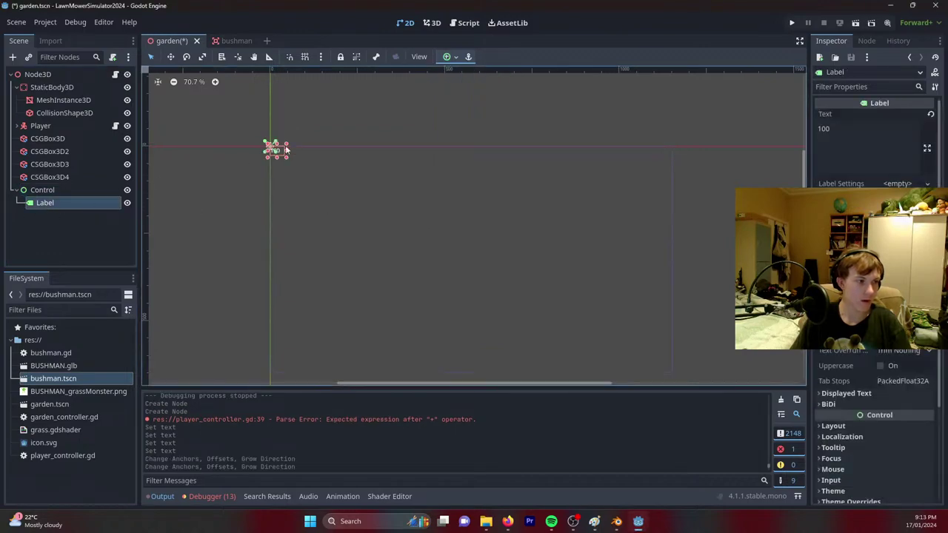
pyautogui.click(455, 58)
pyautogui.click(467, 91)
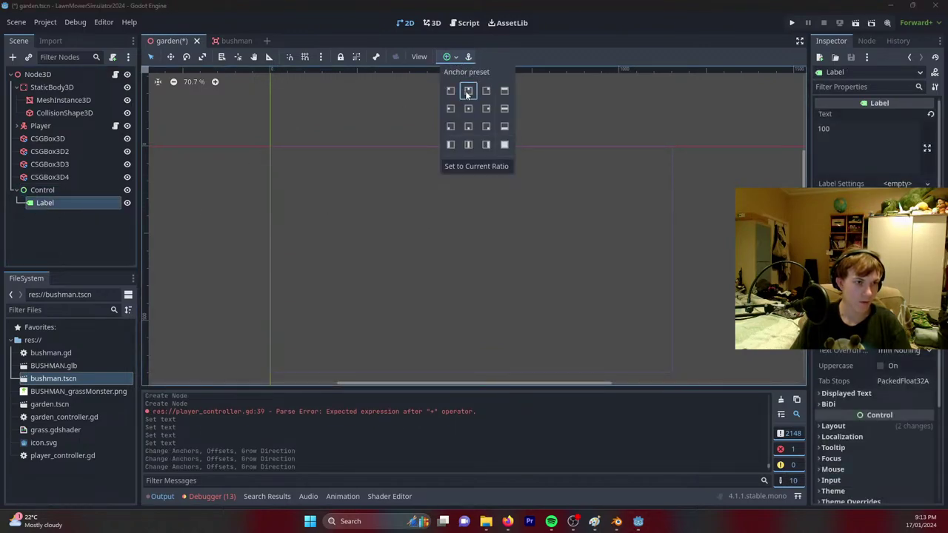
pyautogui.click(496, 174)
pyautogui.moveTo(480, 159); pyautogui.dragTo(470, 186)
# Undo the resize, widen the Label evenly and centre its text horizontally.
pyautogui.hotkey('ctrl', 'z')
pyautogui.moveTo(461, 144); pyautogui.dragTo(421, 144)
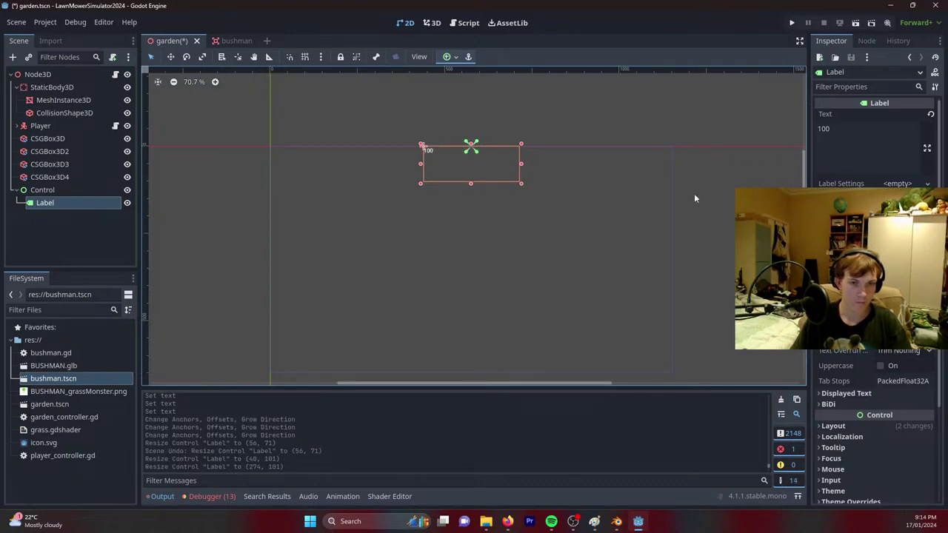
pyautogui.click(874, 214)
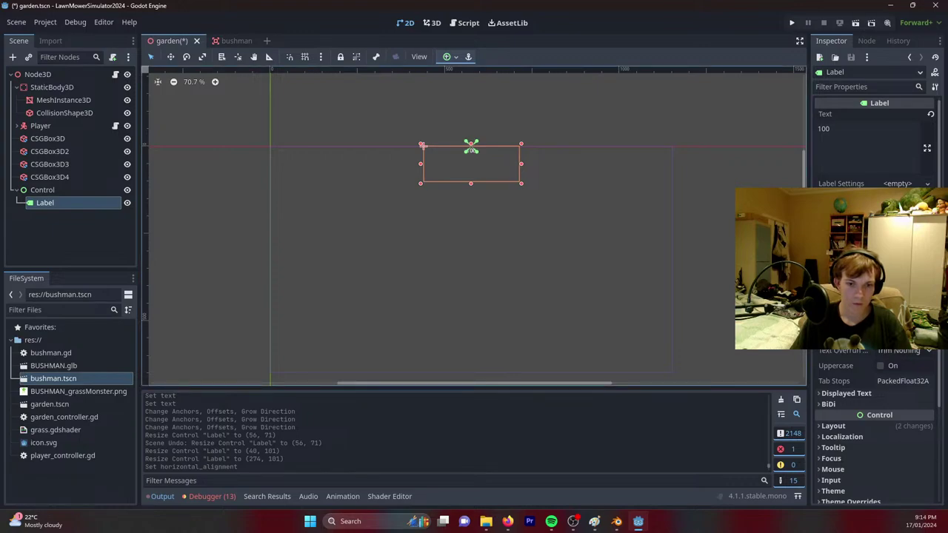
# Override the Label's font size to 91 px, save, and run the game.
pyautogui.click(841, 394)
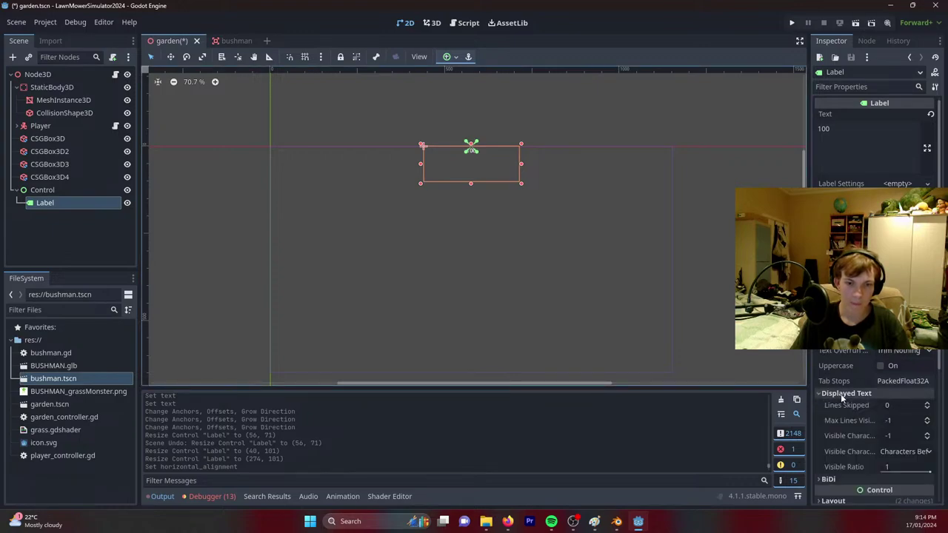
pyautogui.click(841, 394)
pyautogui.scroll(-3, 837, 403)
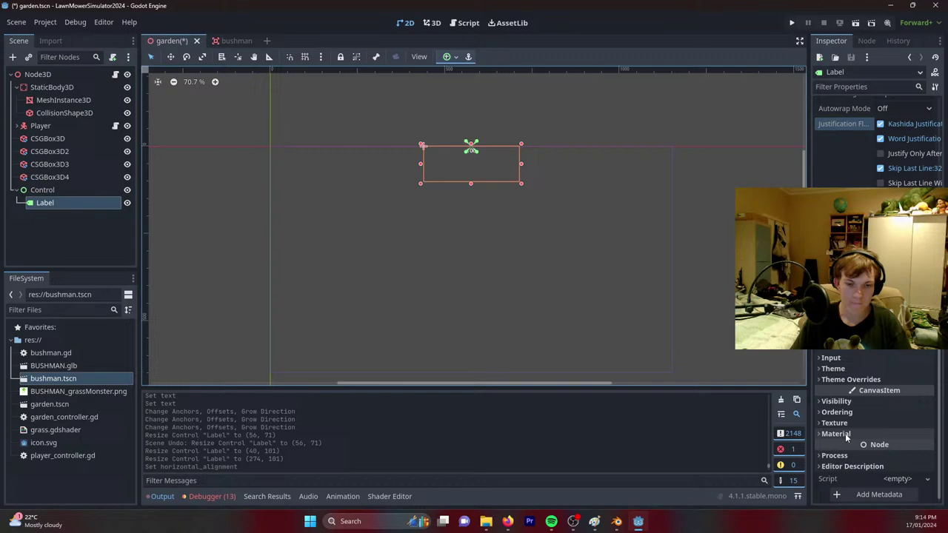
pyautogui.click(845, 382)
pyautogui.scroll(-1, 843, 388)
pyautogui.click(844, 379)
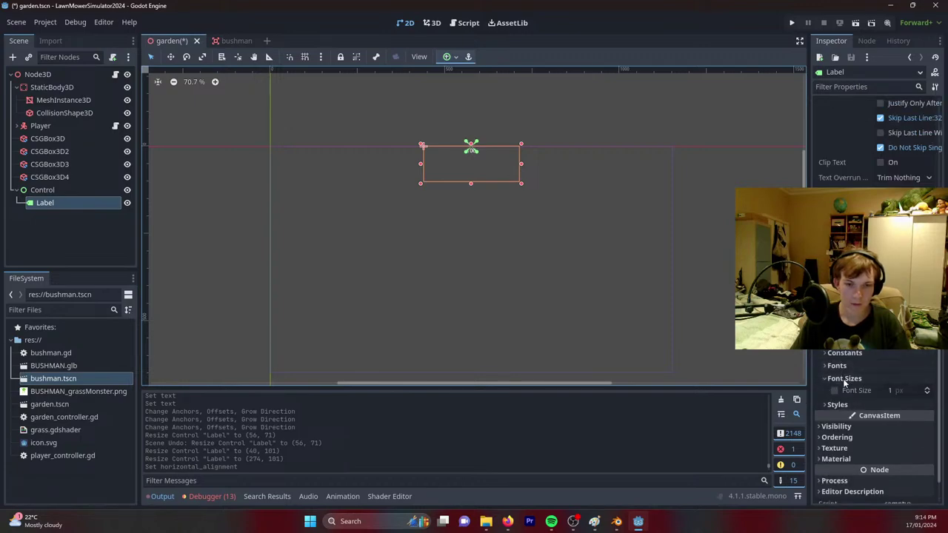
pyautogui.moveTo(893, 394); pyautogui.dragTo(912, 394)
pyautogui.hotkey('ctrl', 's')
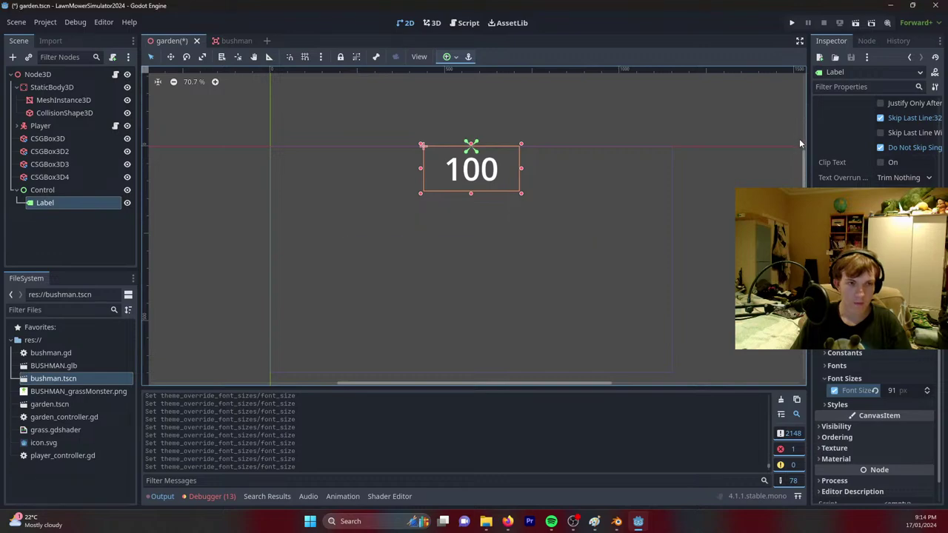
pyautogui.hotkey('ctrl', 's')
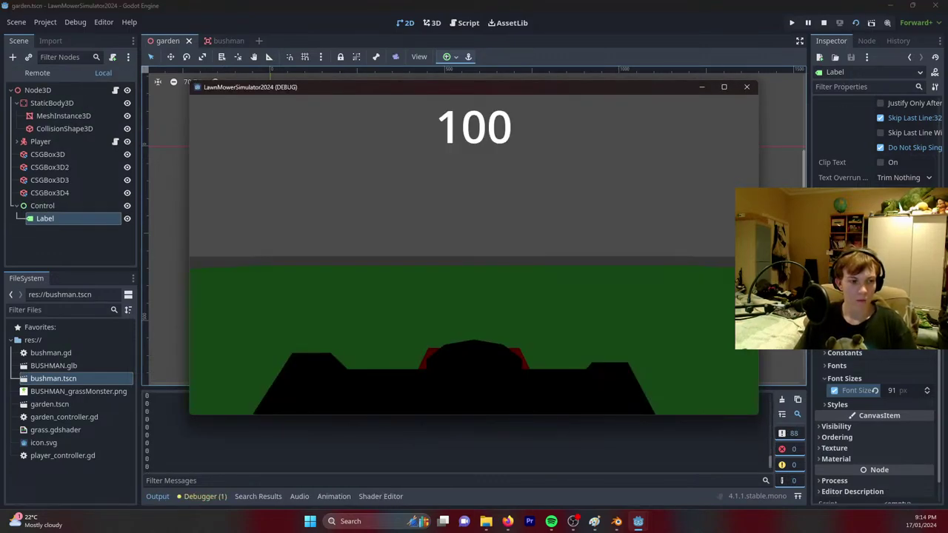
# Close the game, change the Label's text from 100 to 0, and save.
pyautogui.press('Escape')
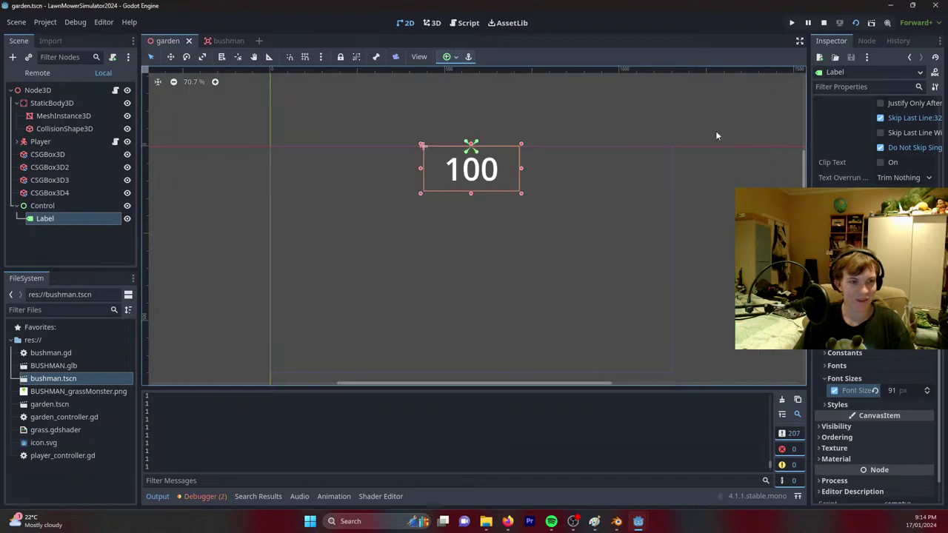
pyautogui.scroll(10, 874, 222)
pyautogui.click(867, 144)
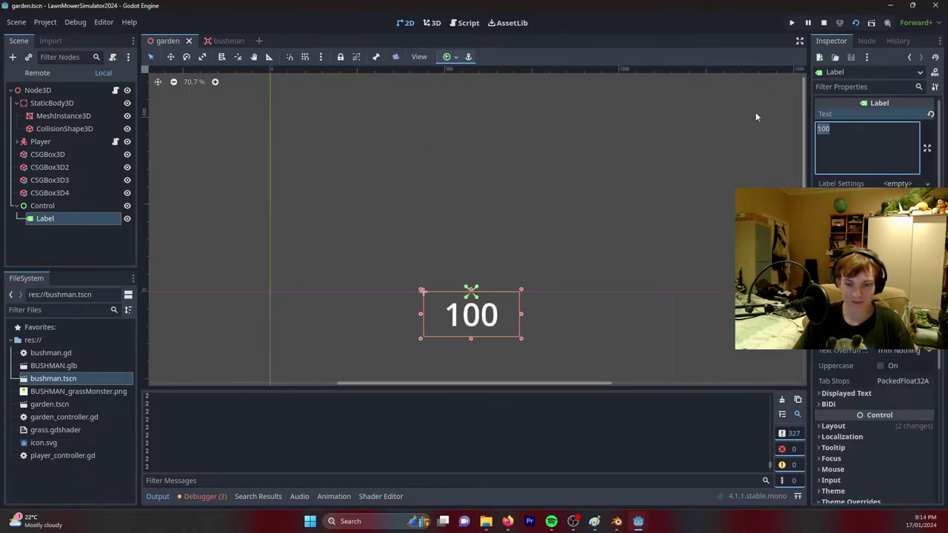
pyautogui.hotkey('ctrl', 'a')
pyautogui.write('0')
pyautogui.hotkey('ctrl', 's')
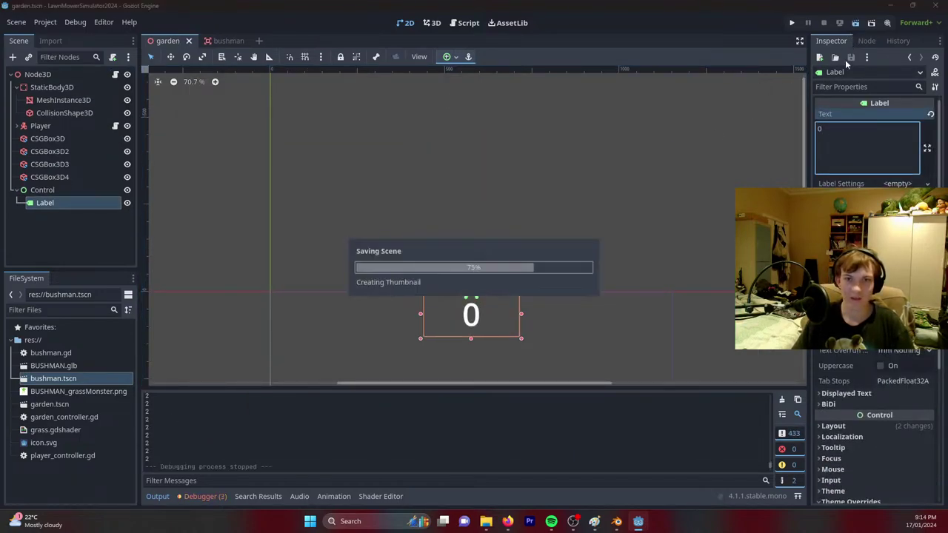
# Test-run the game twice and view the debugger's Errors list.
pyautogui.press('F5')
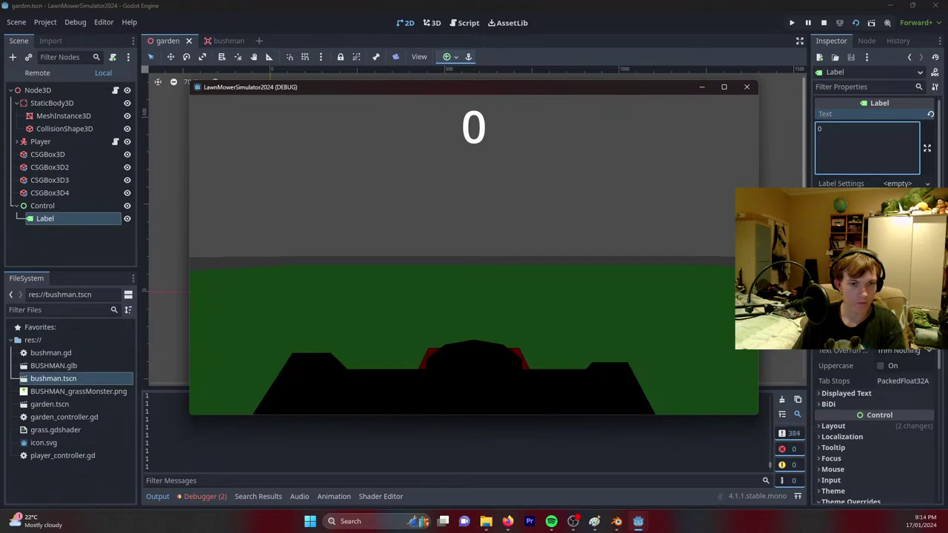
pyautogui.press('F8')
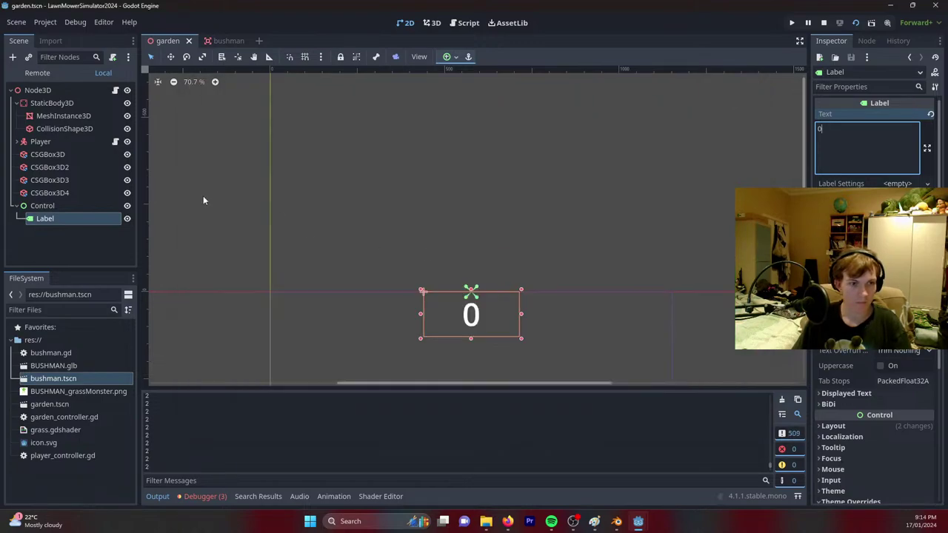
pyautogui.press('F5')
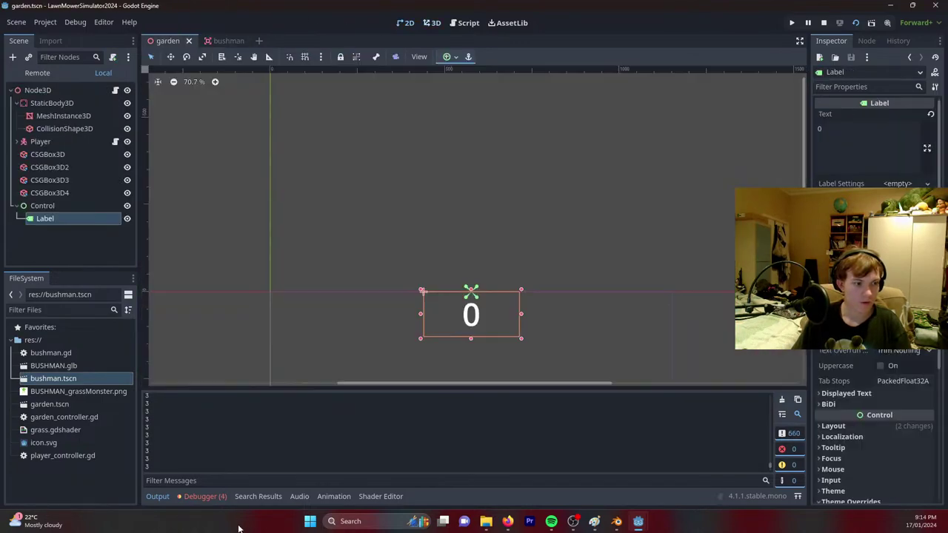
pyautogui.click(203, 496)
pyautogui.click(213, 371)
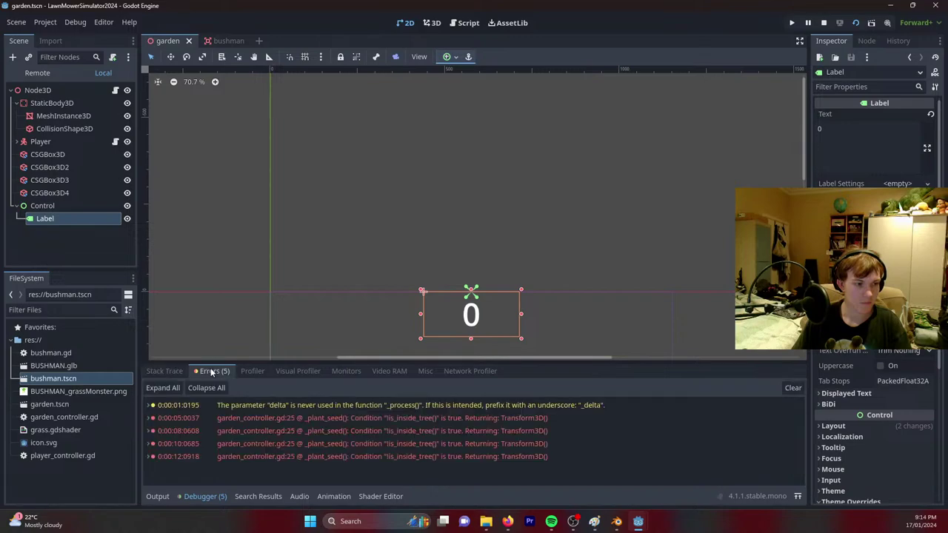
pyautogui.click(433, 23)
# In player_controller.gd, correct line 39 to score += 1 and save.
pyautogui.click(464, 23)
pyautogui.scroll(-2, 368, 250)
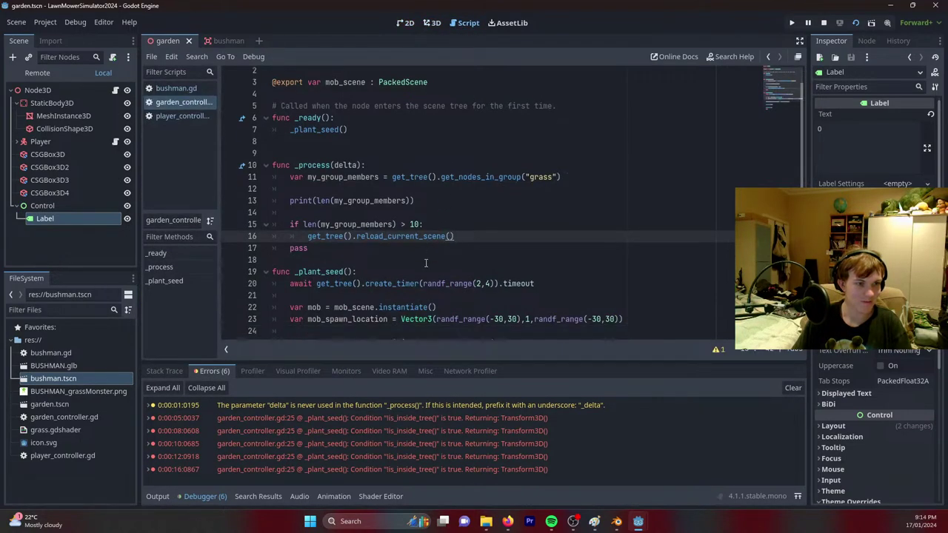
pyautogui.scroll(1, 367, 249)
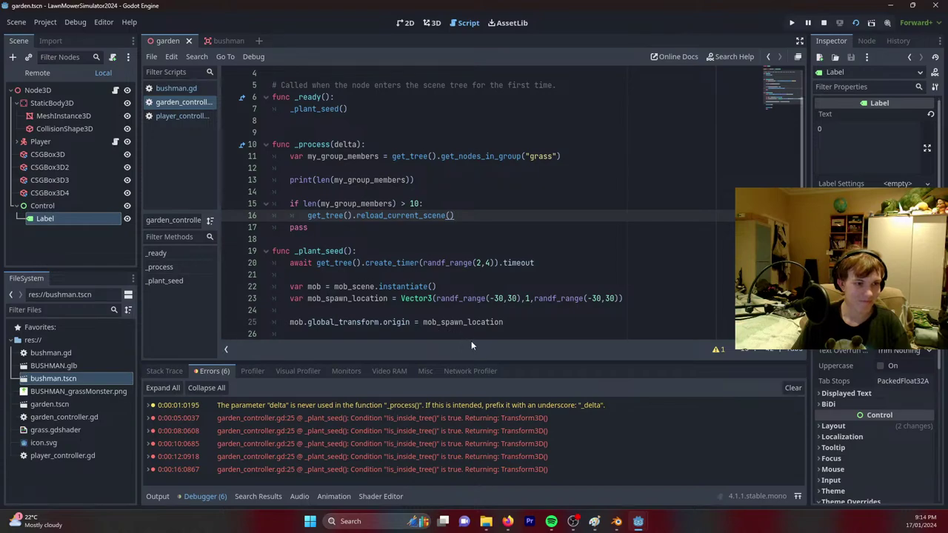
pyautogui.scroll(-2, 444, 296)
pyautogui.scroll(2, 228, 135)
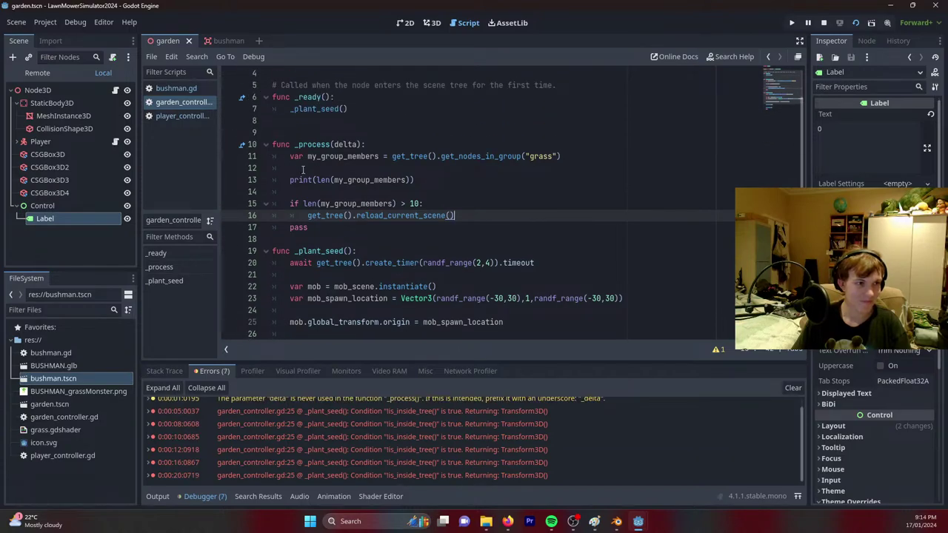
pyautogui.click(183, 116)
pyautogui.scroll(-2, 378, 256)
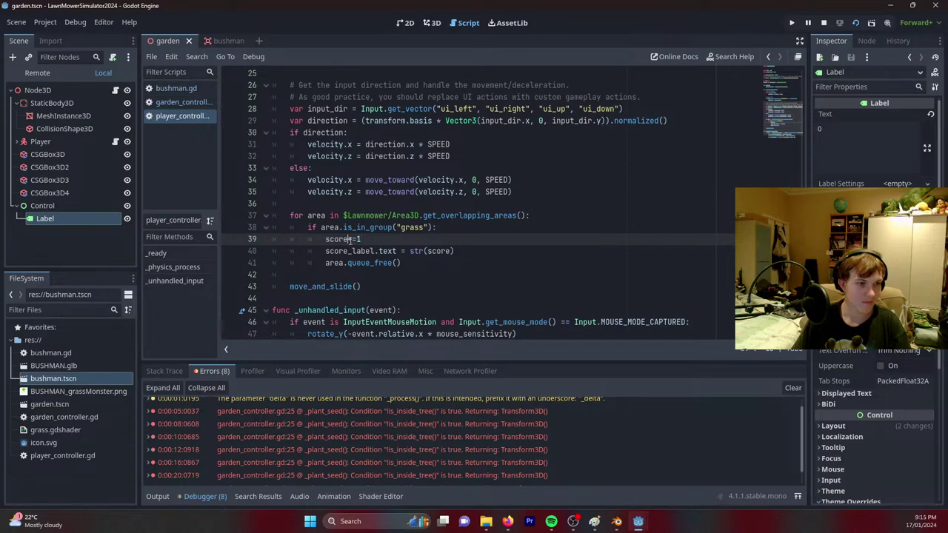
pyautogui.press('Escape')
pyautogui.hotkey('ctrl', 's')
# Run the game to test scoring, then stop it.
pyautogui.scroll(4, 367, 240)
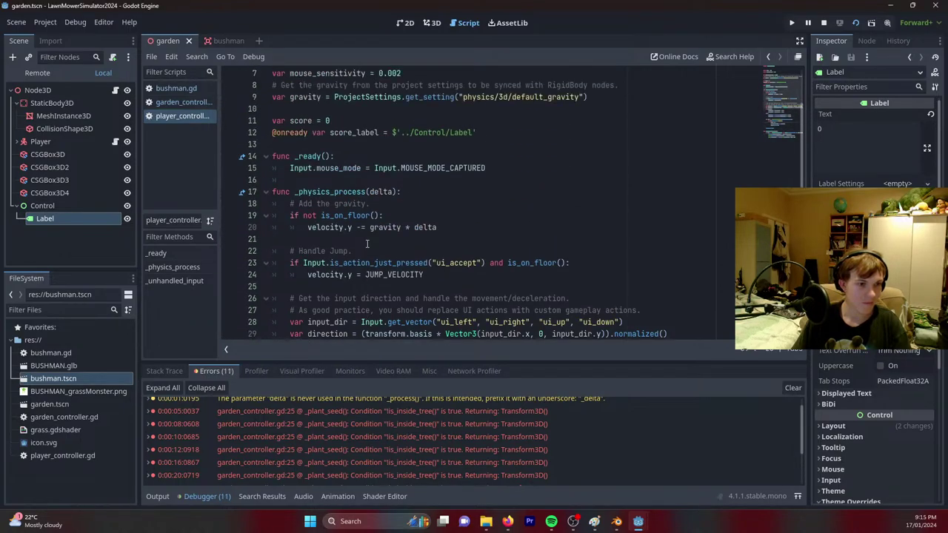
pyautogui.scroll(-2, 363, 245)
pyautogui.scroll(4, 361, 247)
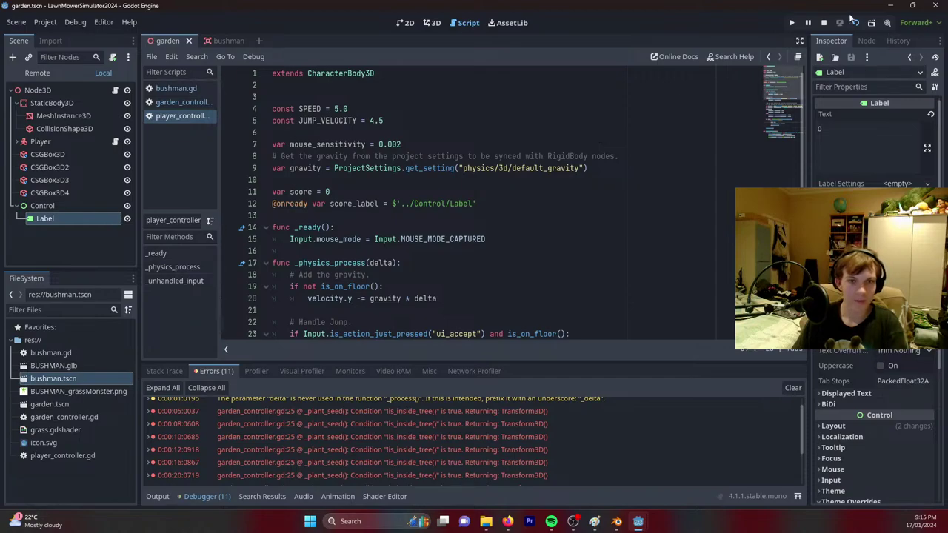
pyautogui.press('F5')
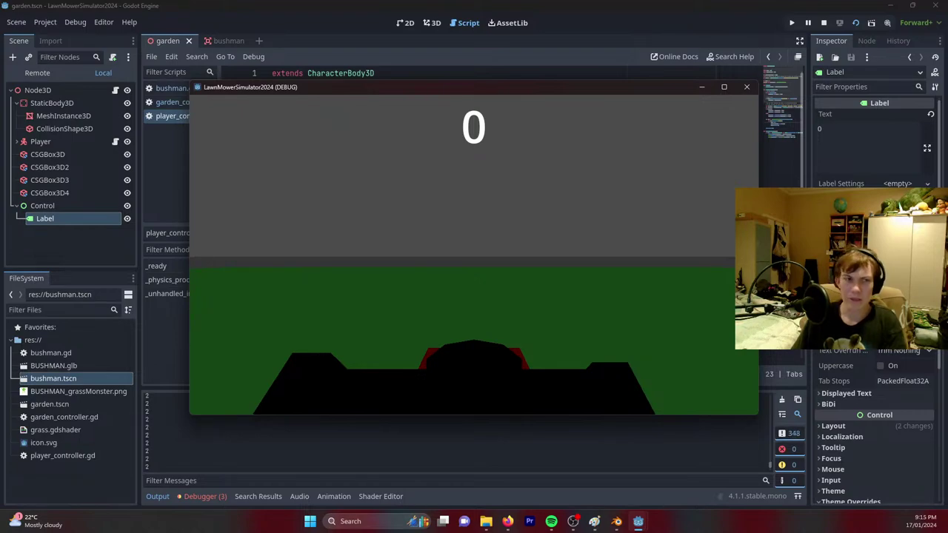
pyautogui.press('F8')
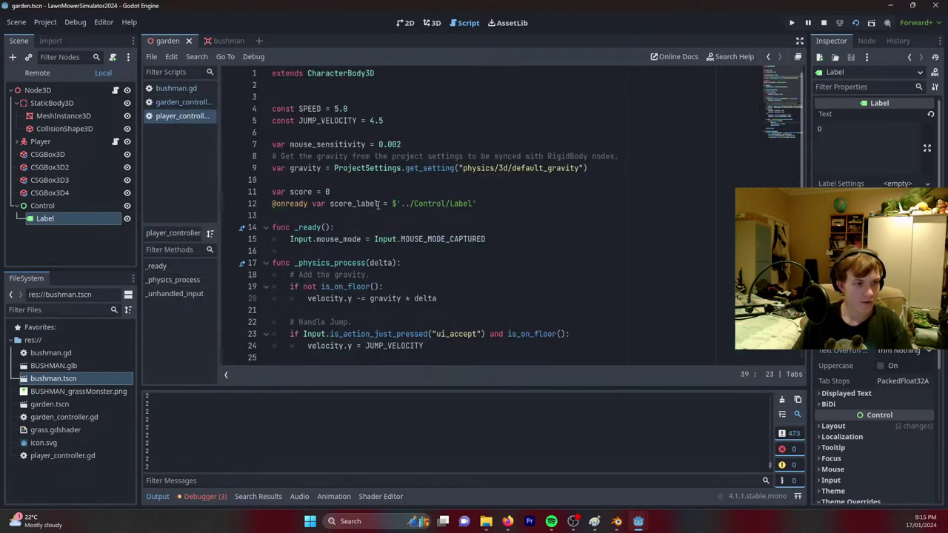
# Comment out the score update lines with Ctrl+K, retest, then delete the Control node.
pyautogui.scroll(-8, 378, 205)
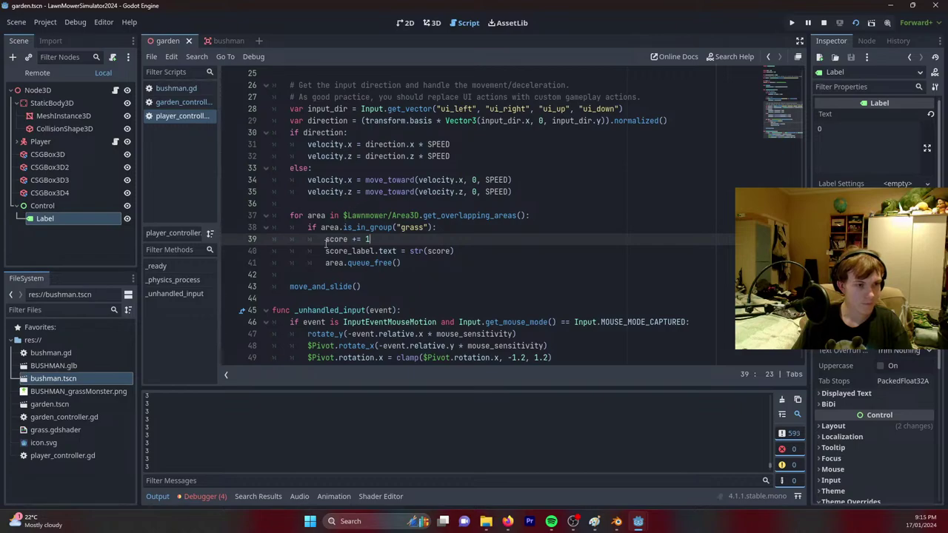
pyautogui.click(326, 251)
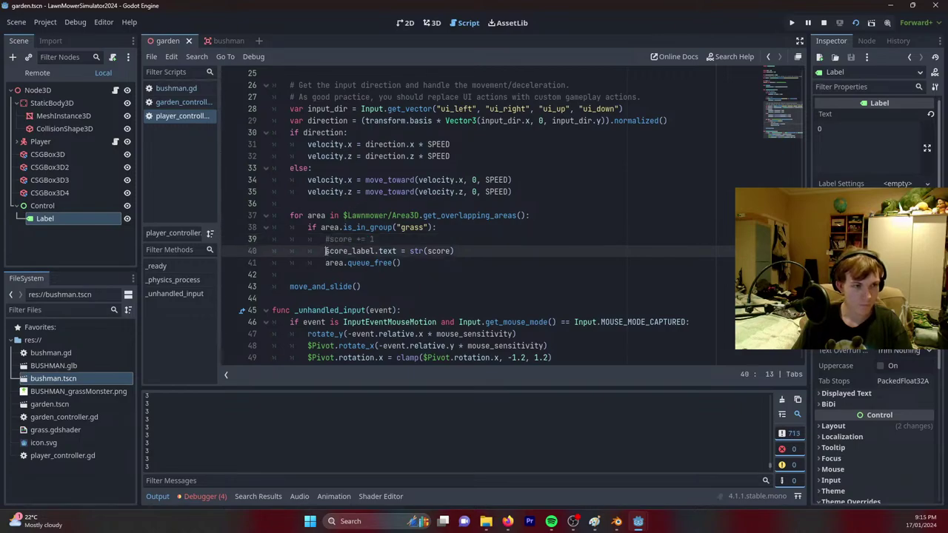
pyautogui.hotkey('ctrl', 'k')
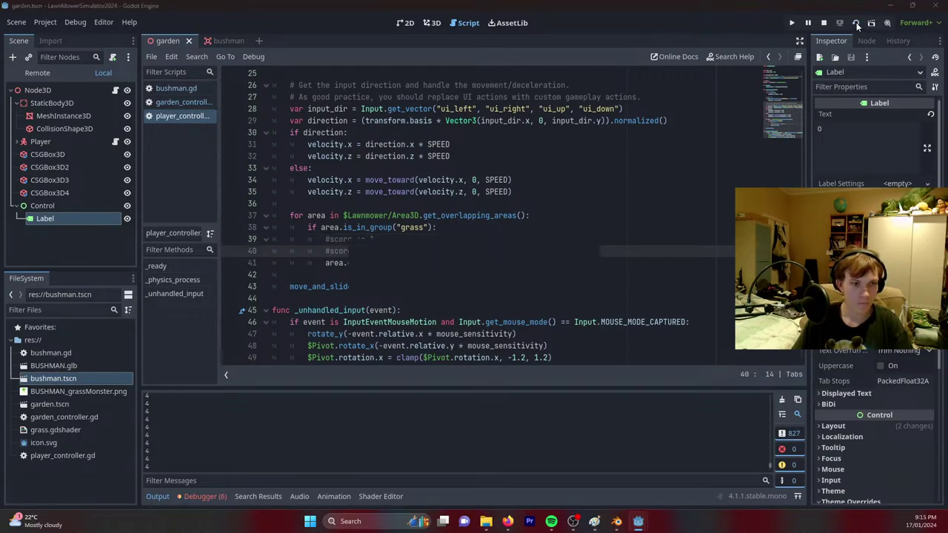
pyautogui.press('F5')
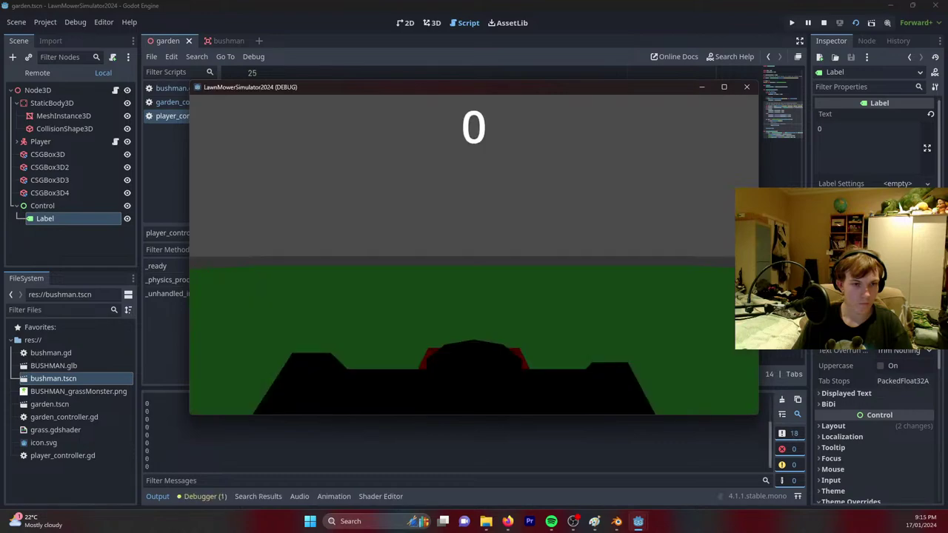
pyautogui.press('F8')
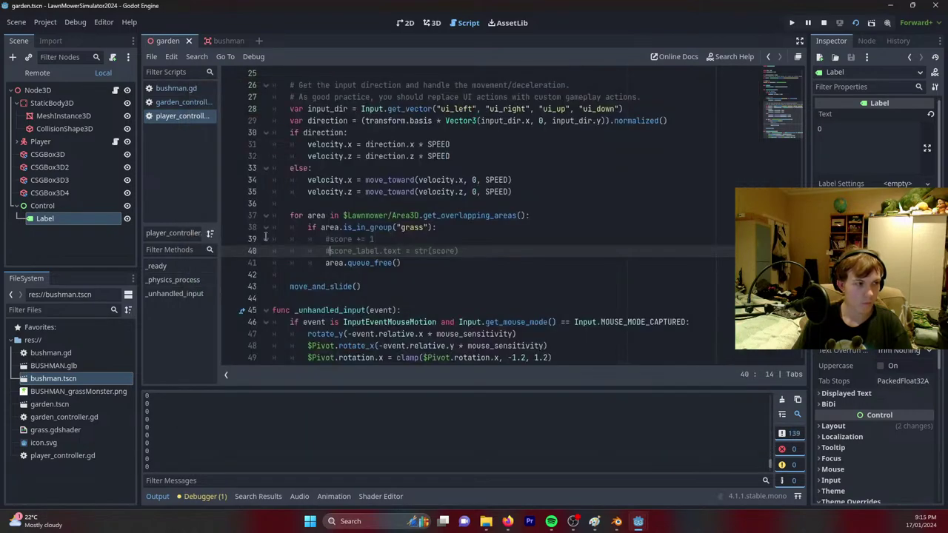
pyautogui.click(67, 209)
pyautogui.press('Delete')
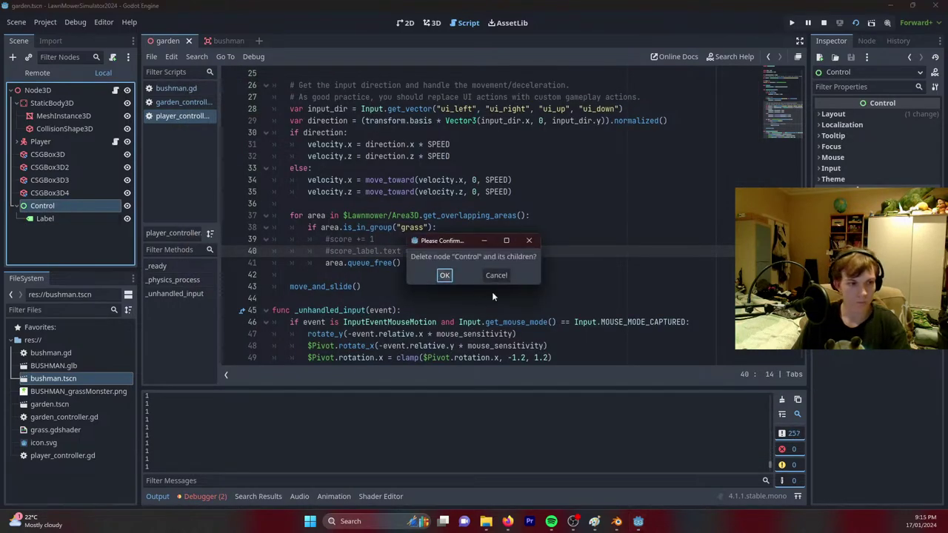
# Confirm deleting Control, test the game without it, then undo the deletion.
pyautogui.click(445, 275)
pyautogui.hotkey('ctrl', 's')
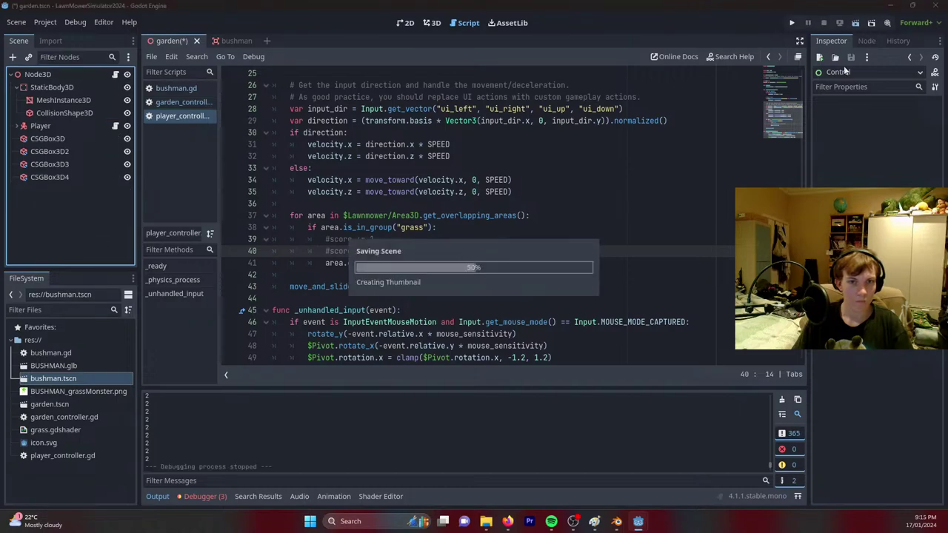
pyautogui.press('F5')
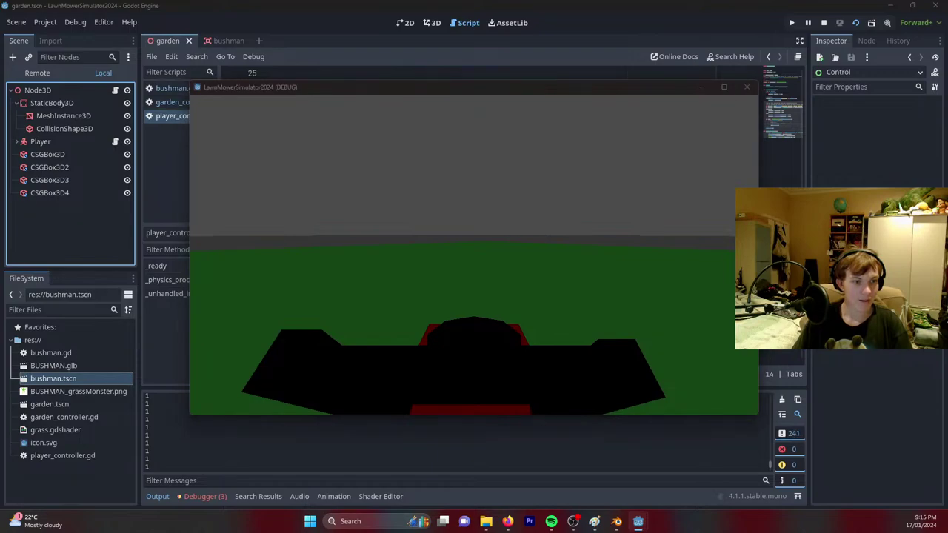
pyautogui.press('F8')
pyautogui.hotkey('ctrl', 'z')
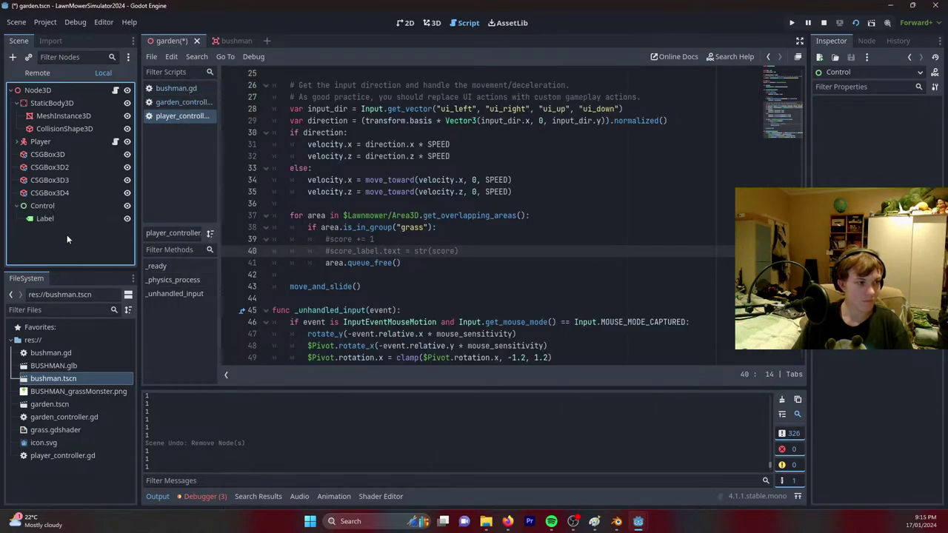
# Anchor the Control node Top Left and move the score Label to the right.
pyautogui.click(56, 217)
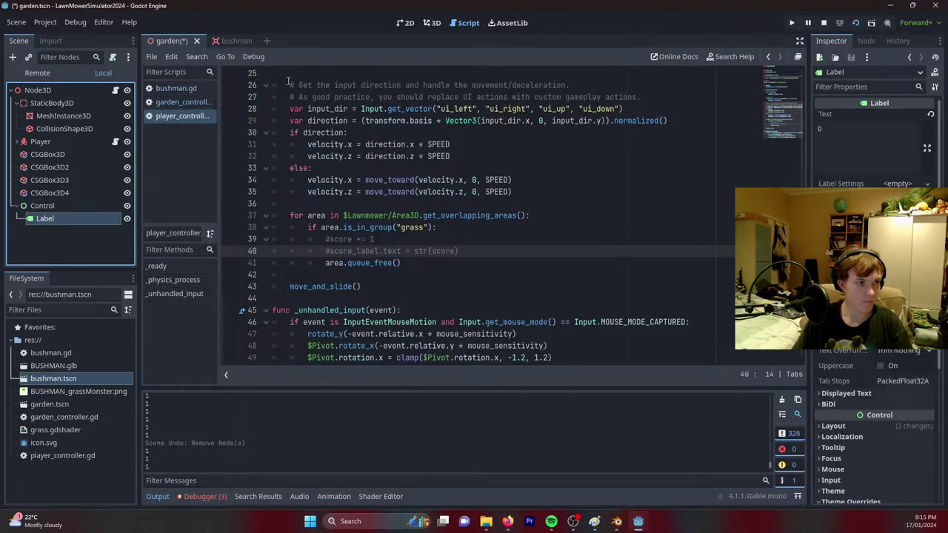
pyautogui.click(56, 206)
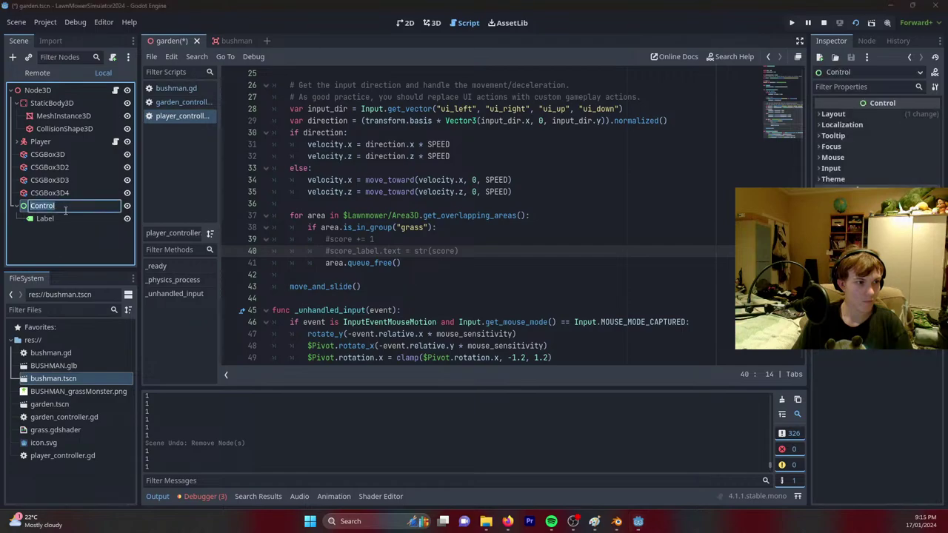
pyautogui.click(63, 215)
pyautogui.click(64, 206)
pyautogui.click(405, 23)
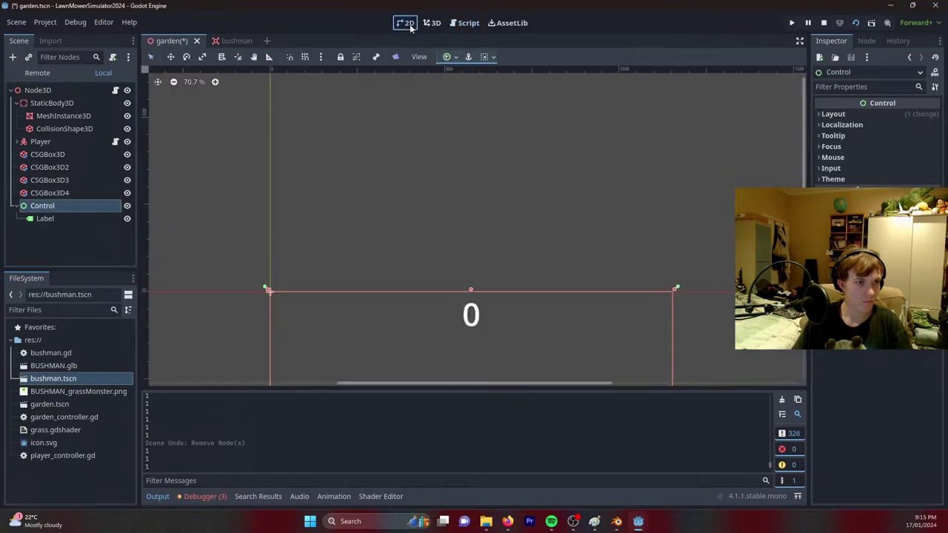
pyautogui.click(455, 57)
pyautogui.click(450, 90)
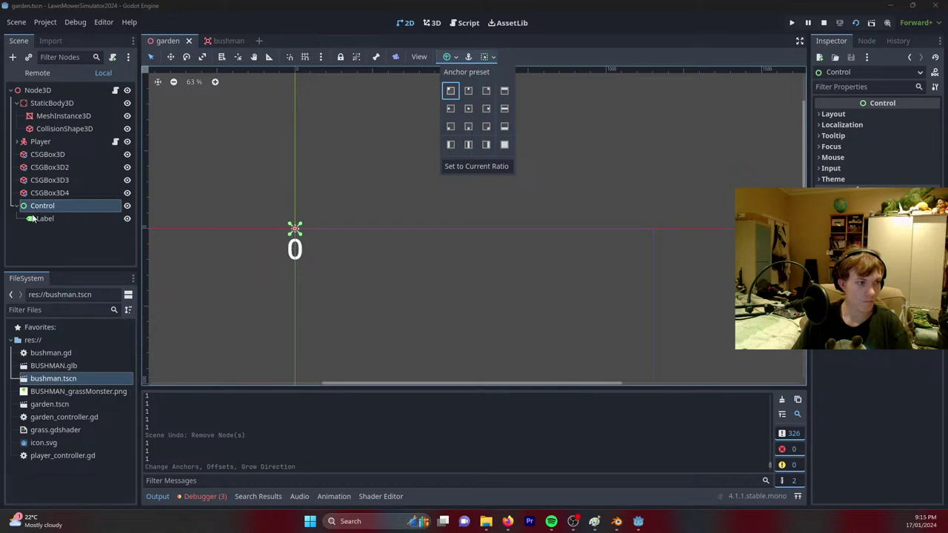
pyautogui.click(309, 270)
pyautogui.click(44, 218)
pyautogui.moveTo(309, 248); pyautogui.dragTo(358, 246)
# Run the game, drive the mower forward to check the 0 score, then stop.
pyautogui.press('F5')
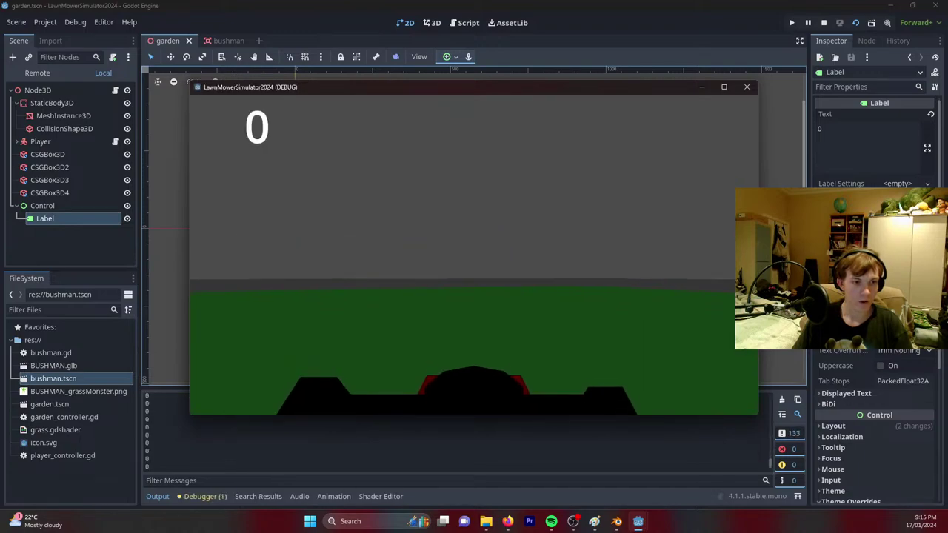
pyautogui.press('w')
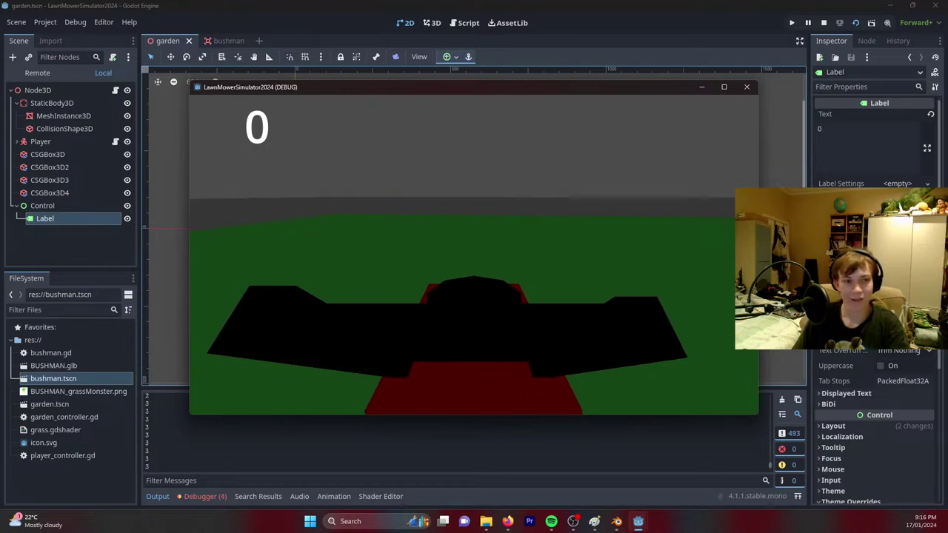
pyautogui.press('w')
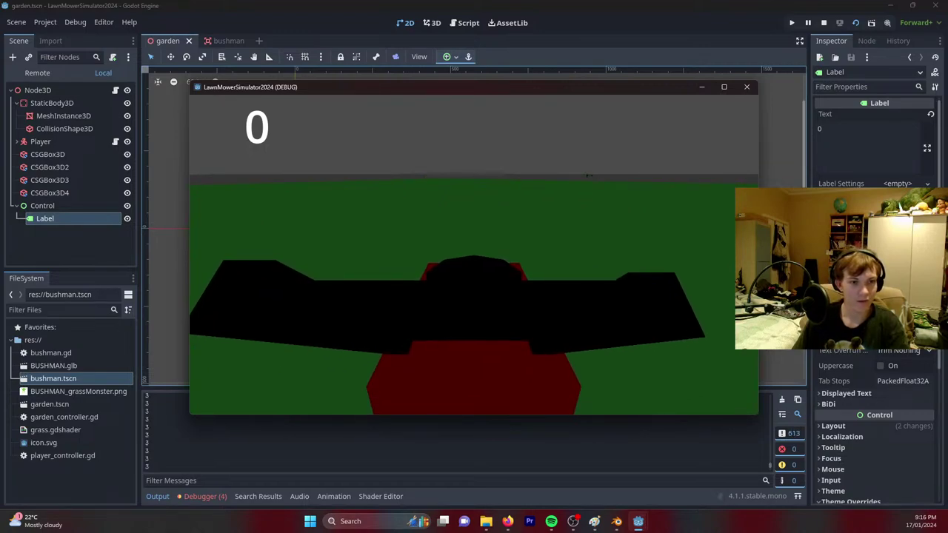
pyautogui.press('F8')
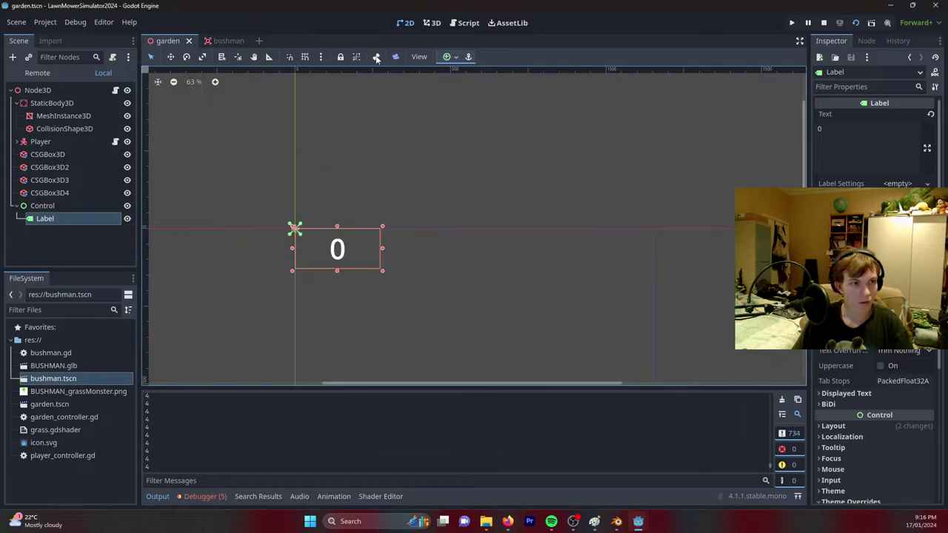
# Re-enable the score label update and score increment lines in player_controller.gd.
pyautogui.click(460, 27)
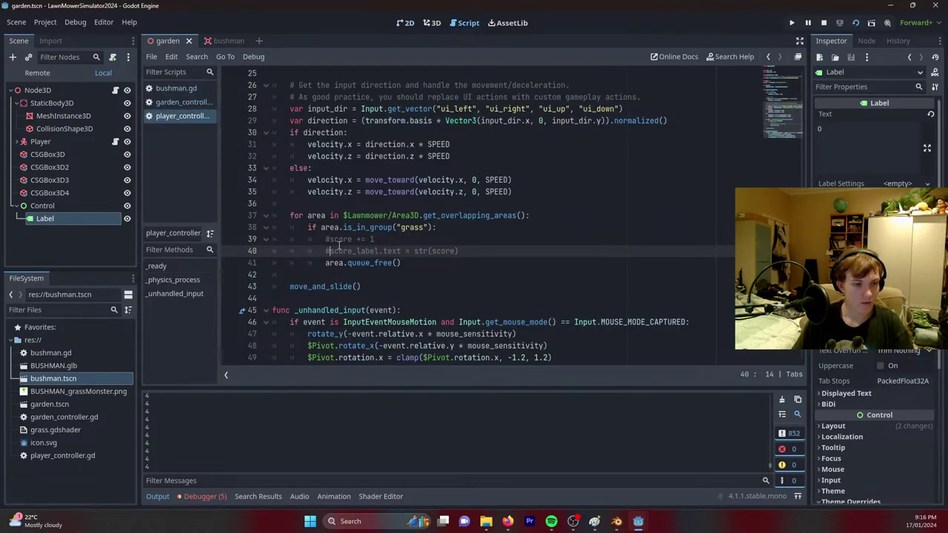
pyautogui.press('BackSpace')
pyautogui.click(331, 241)
pyautogui.press('BackSpace')
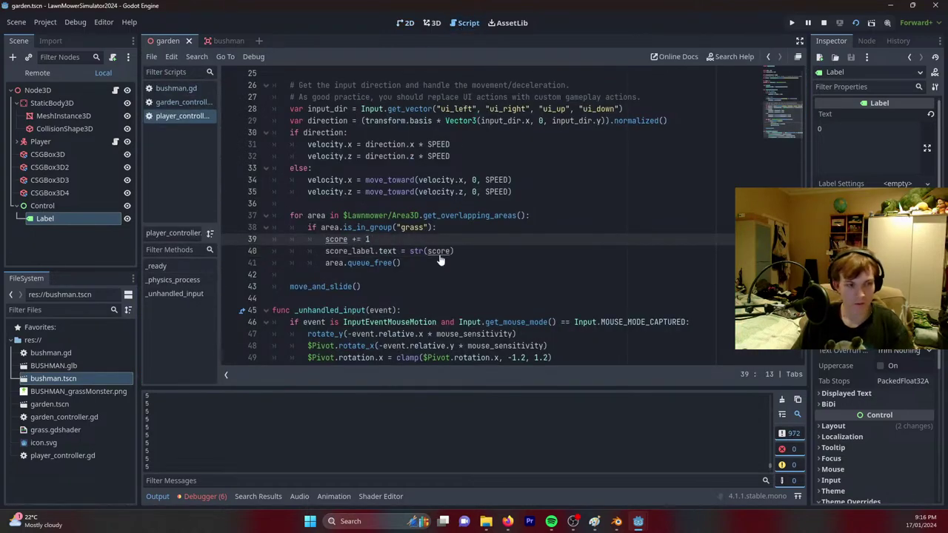
# Run the game and mow down bushmen until the score reaches 26, then quit.
pyautogui.click(855, 23)
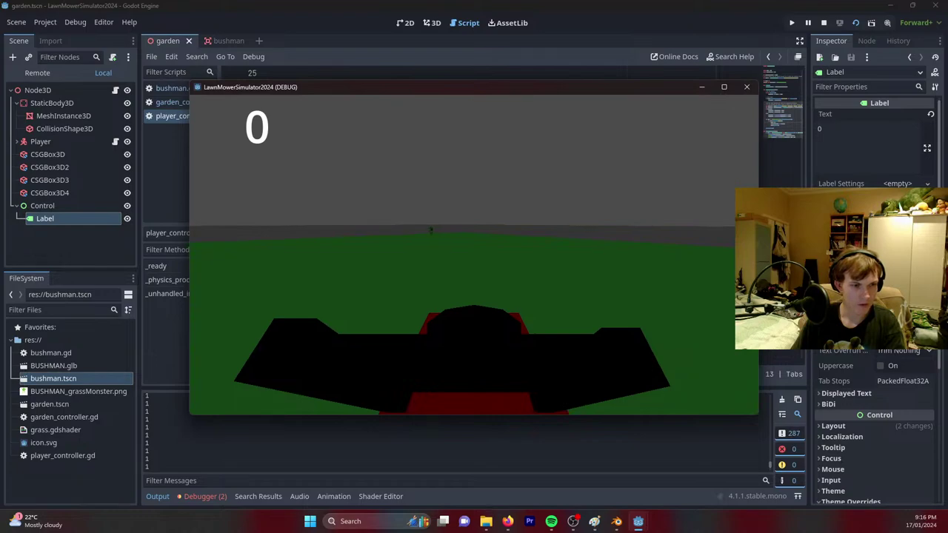
pyautogui.press('w')
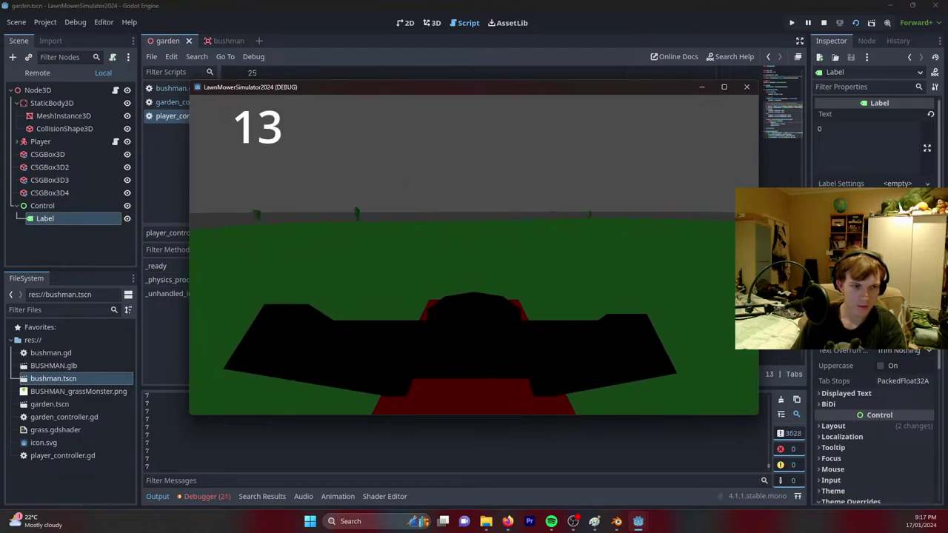
pyautogui.press('a')
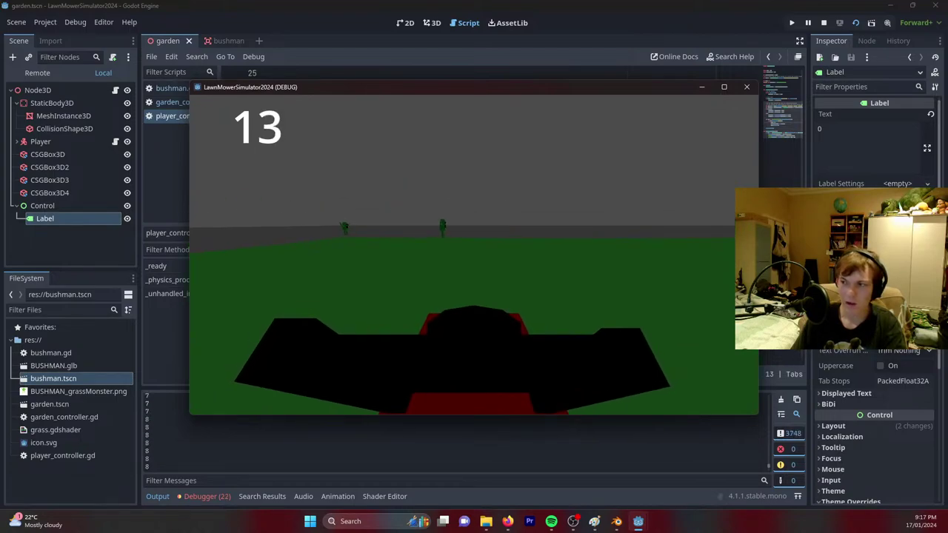
pyautogui.press('w')
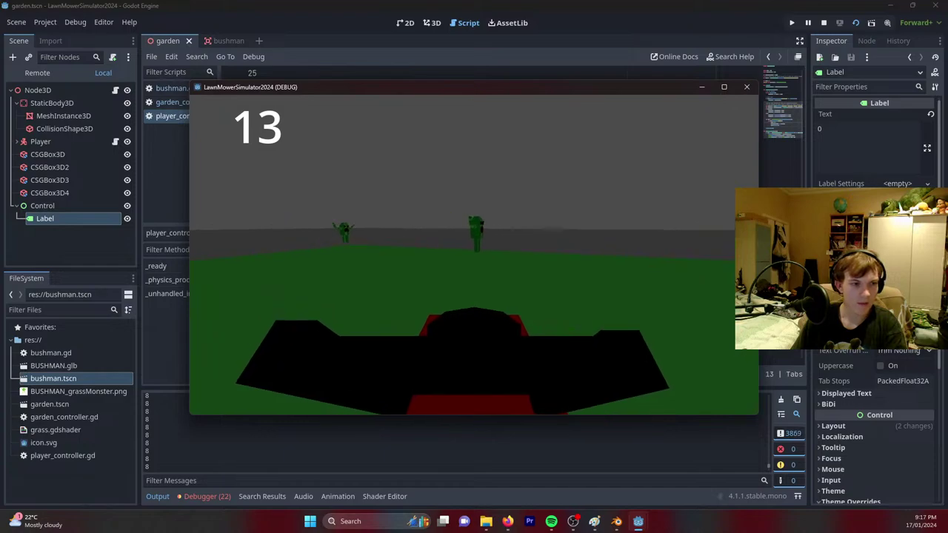
pyautogui.press('a')
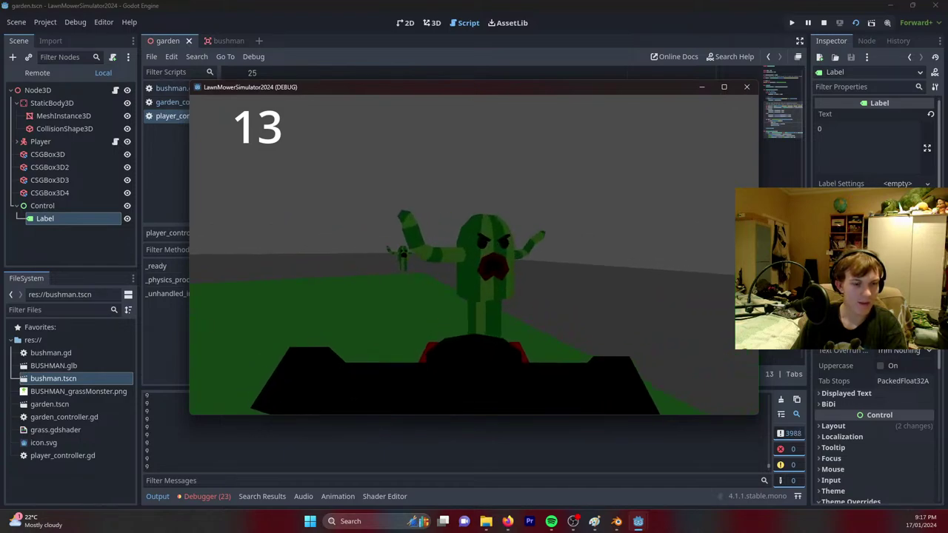
pyautogui.press('w')
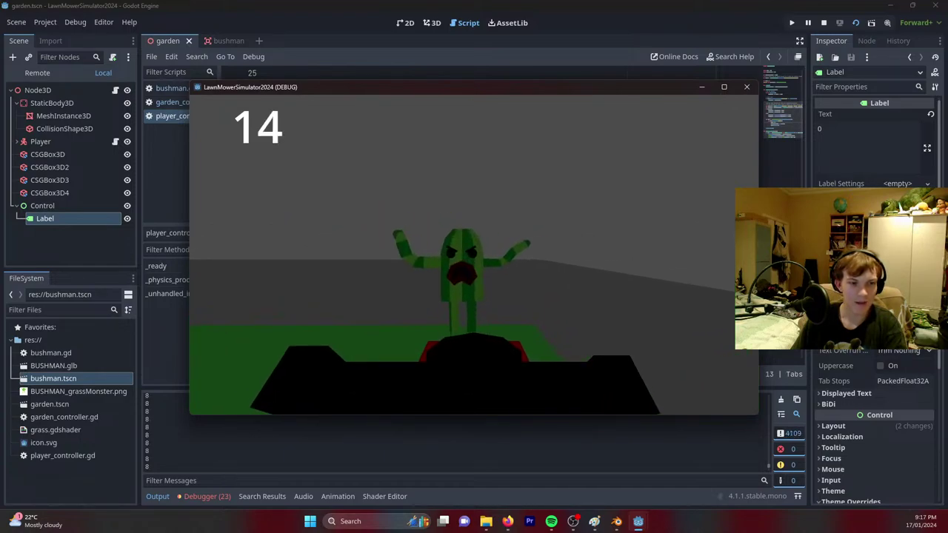
pyautogui.press('a')
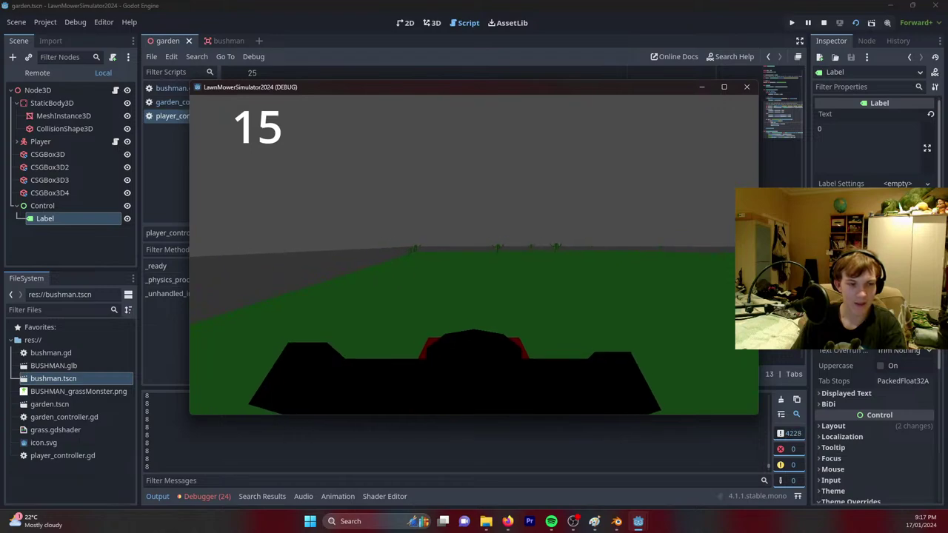
pyautogui.press('a')
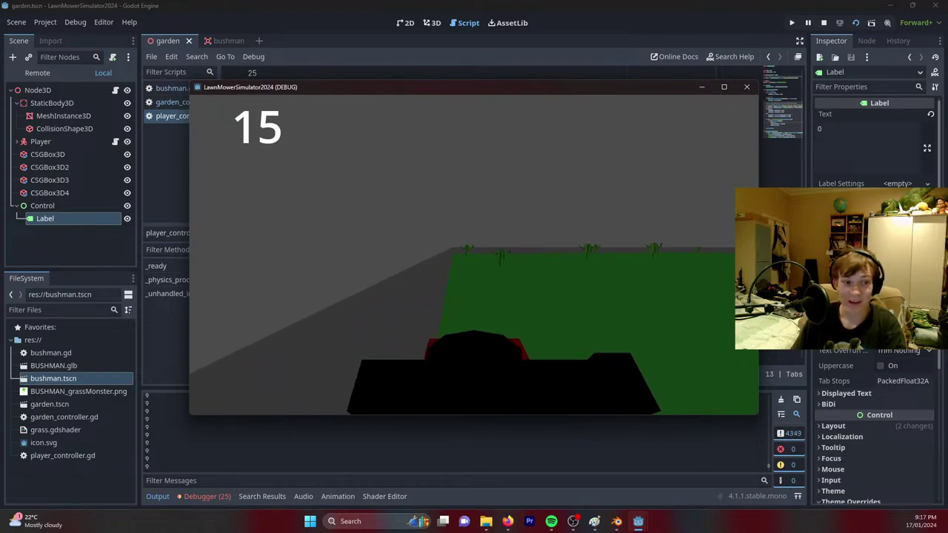
pyautogui.press('w')
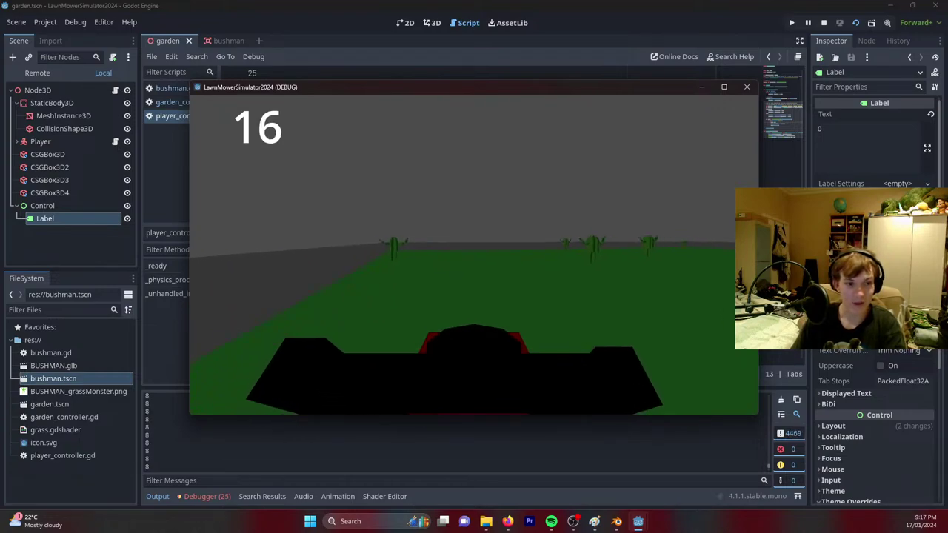
pyautogui.press('w')
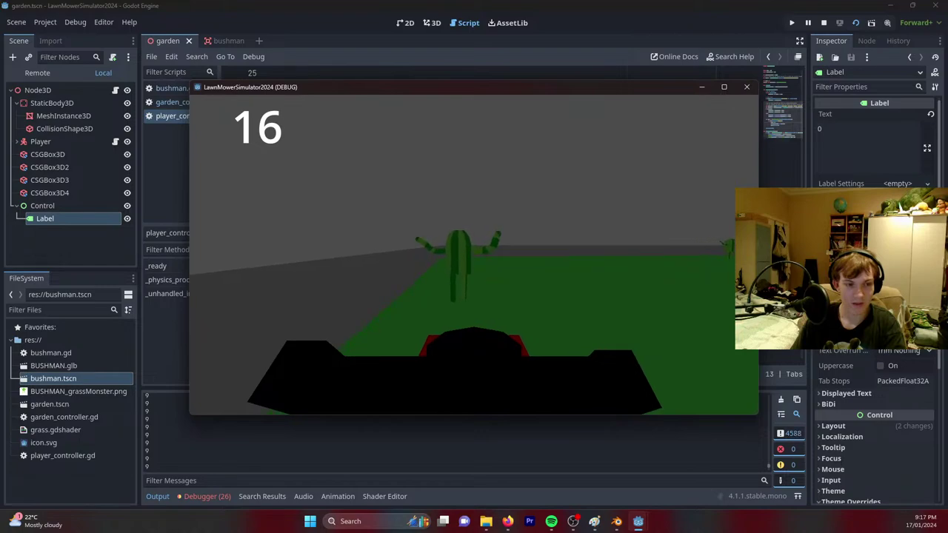
pyautogui.press('d')
pyautogui.press('w')
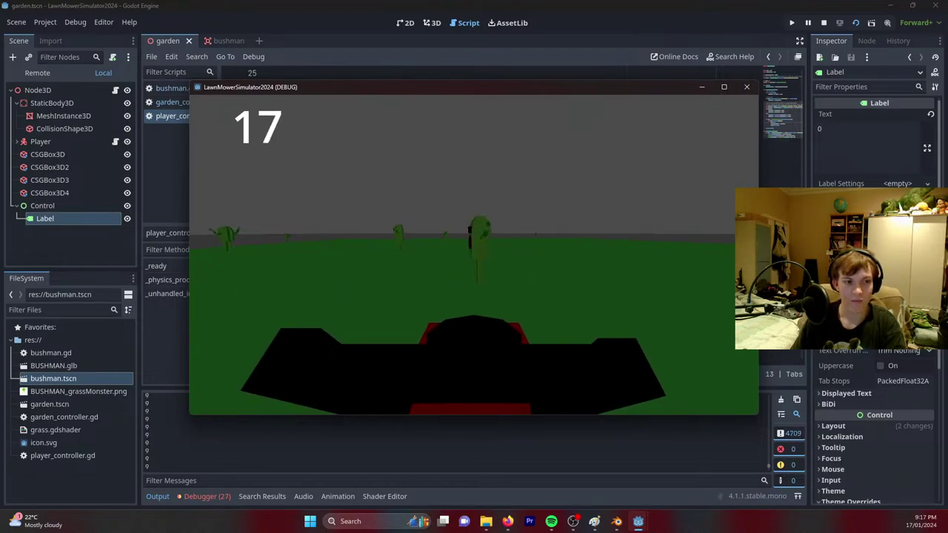
pyautogui.press('w')
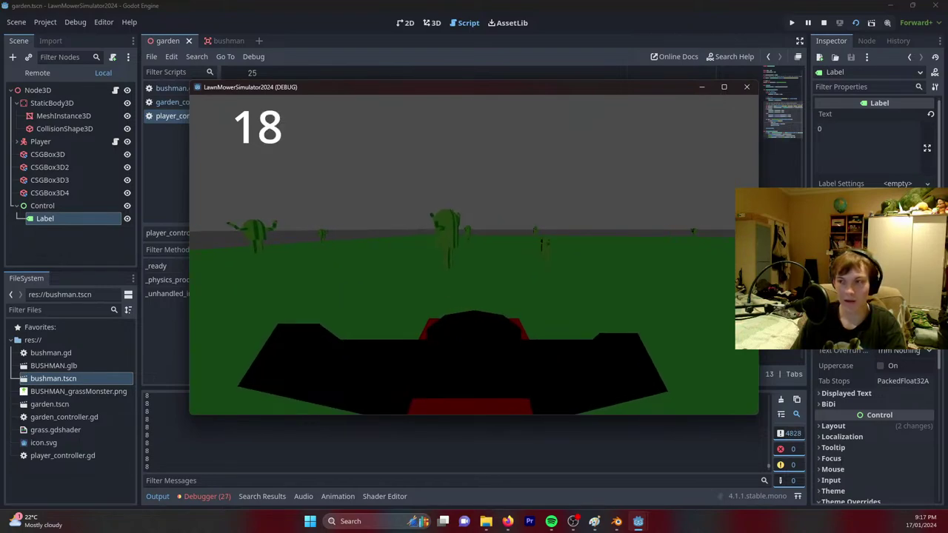
pyautogui.press('w')
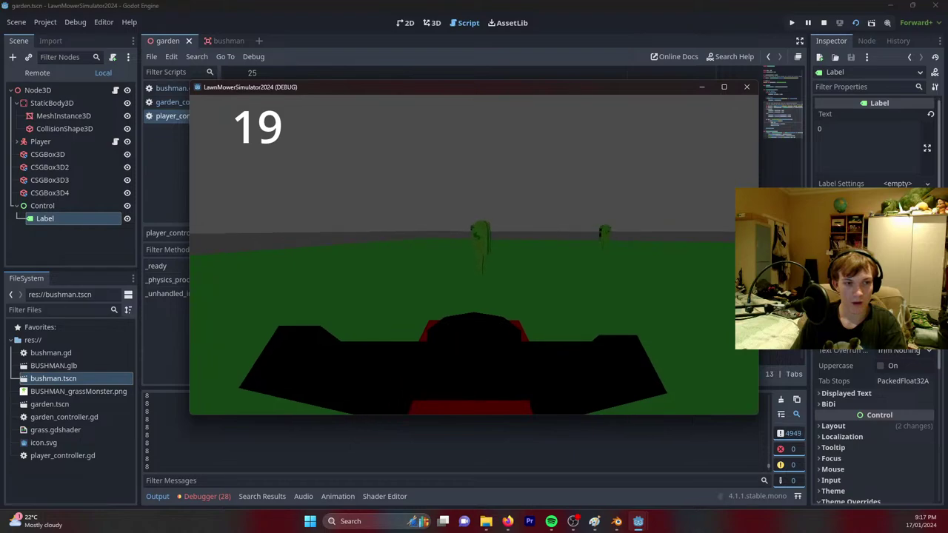
pyautogui.press('w')
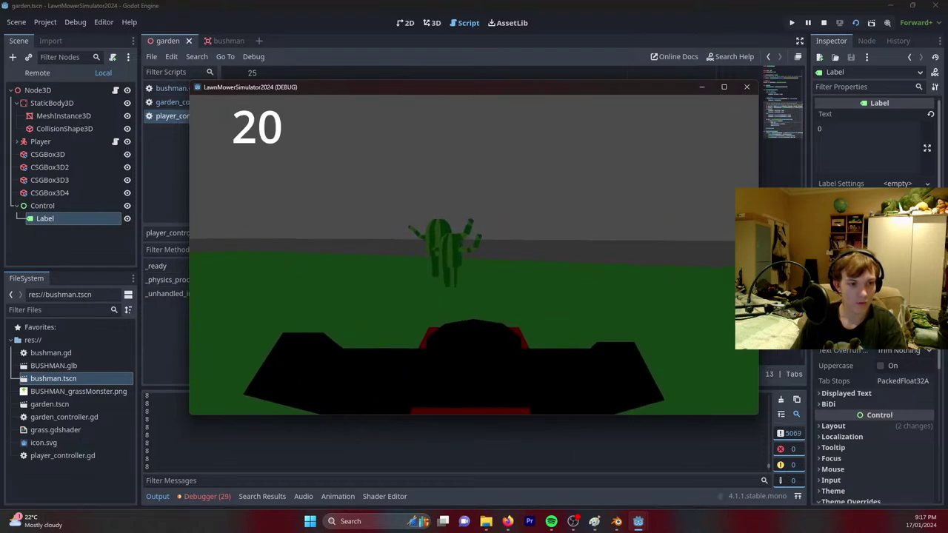
pyautogui.press('w')
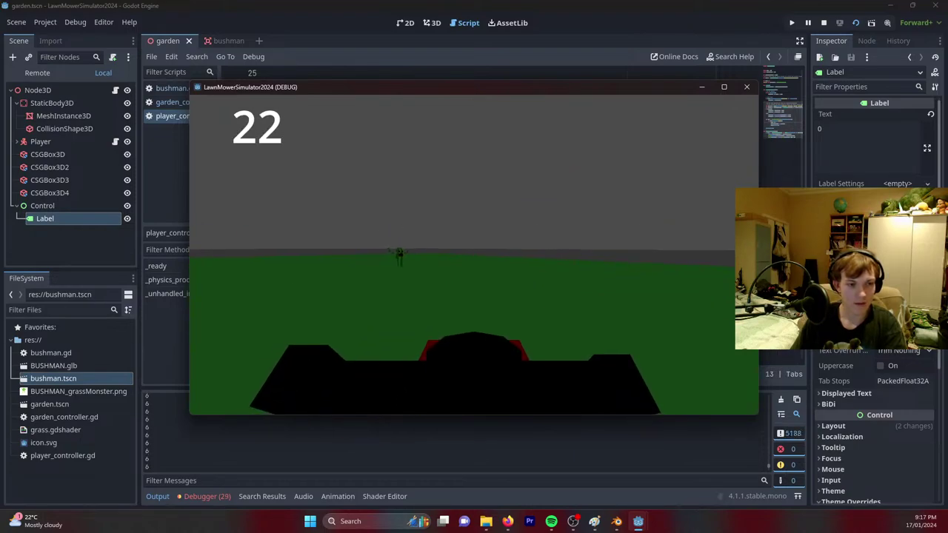
pyautogui.press('w')
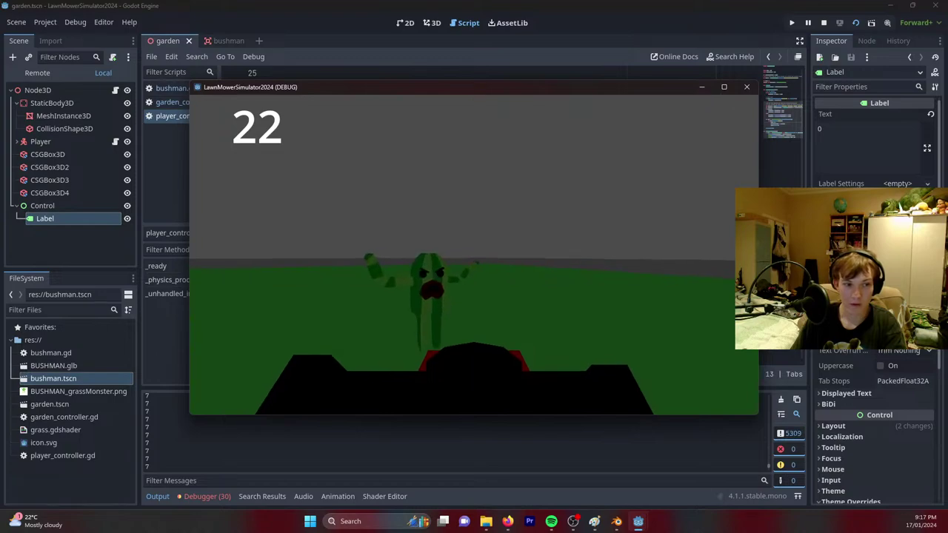
pyautogui.press('w')
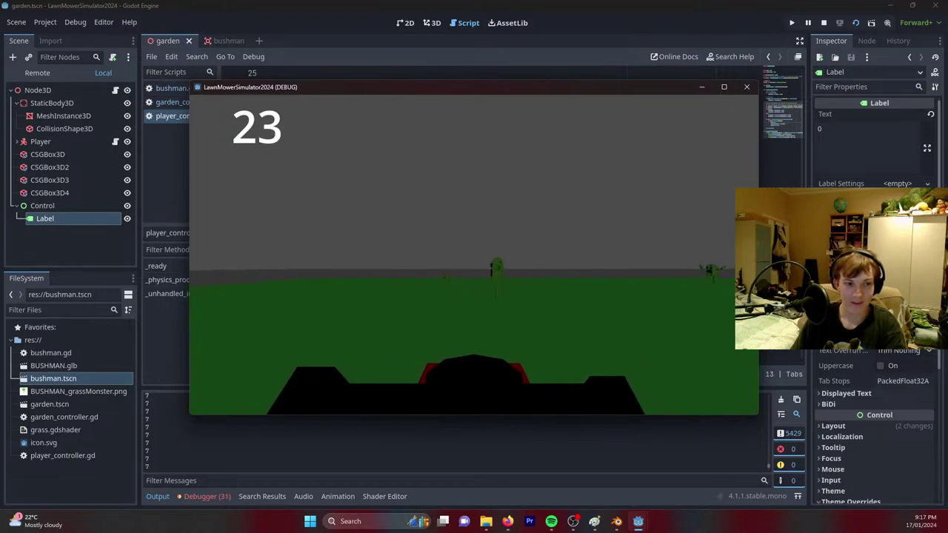
pyautogui.press('w')
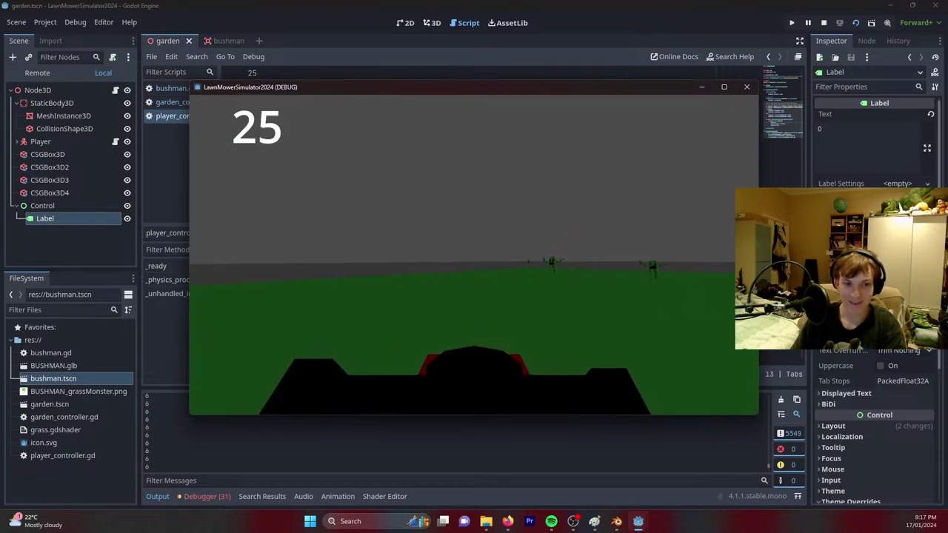
pyautogui.press('w')
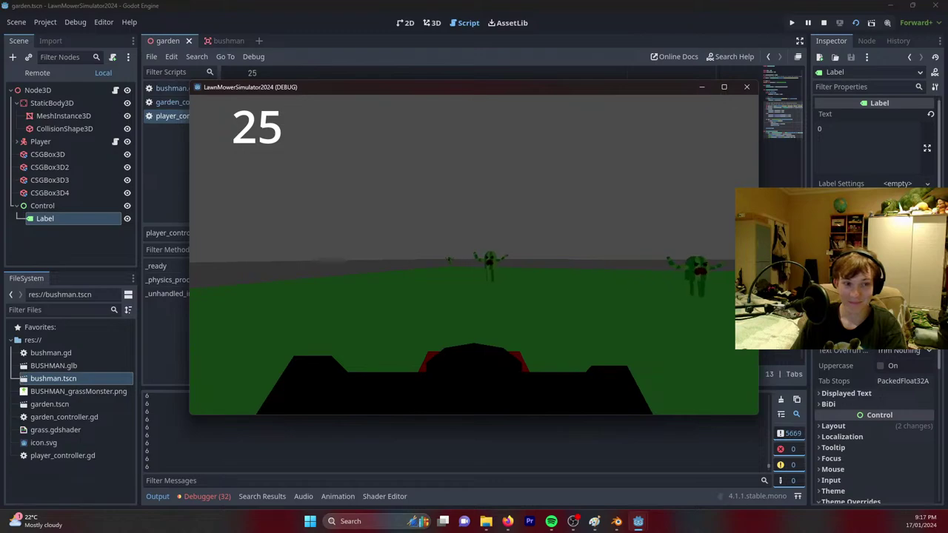
pyautogui.press('w')
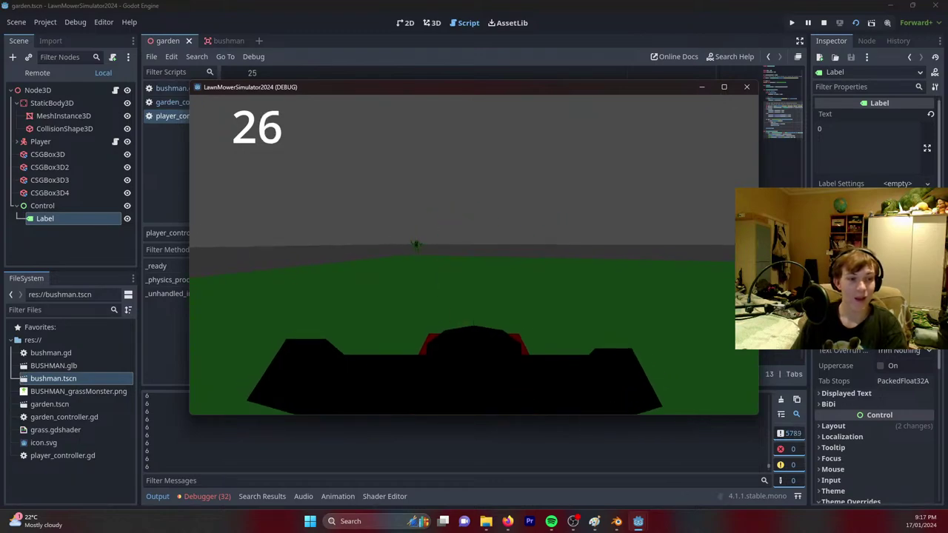
pyautogui.press('Escape')
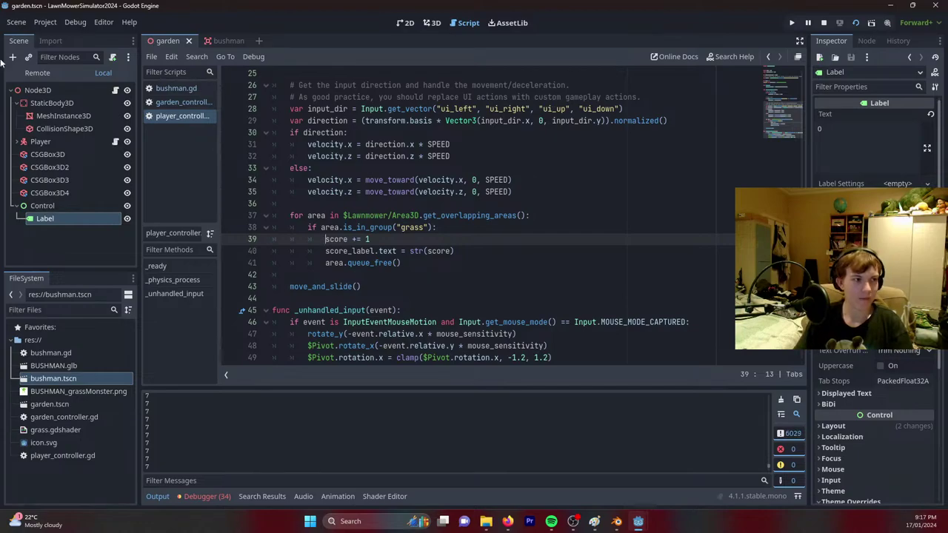
# Delete the 'if len(...) > 10' reload block from garden_controller.gd, save, and open bushman.gd.
pyautogui.click(178, 101)
pyautogui.scroll(1, 389, 224)
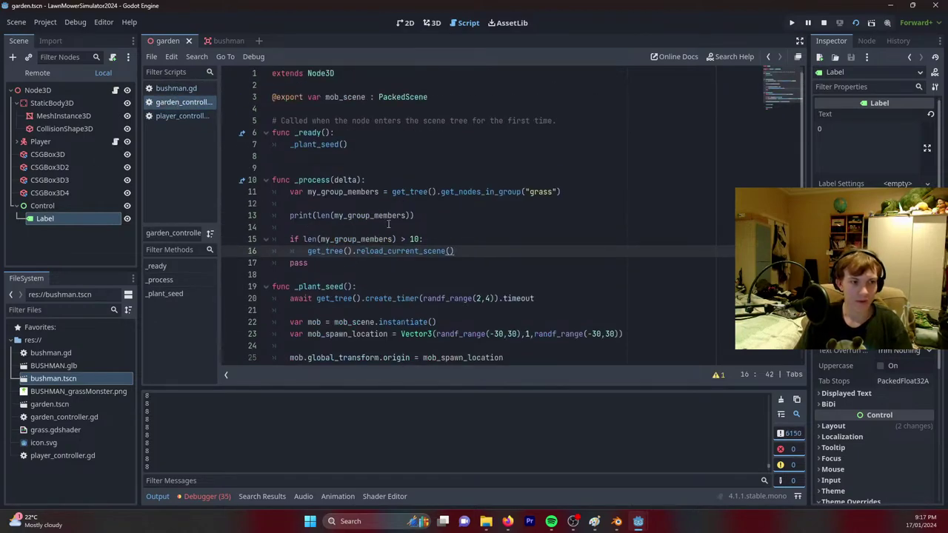
pyautogui.moveTo(475, 254); pyautogui.dragTo(461, 222)
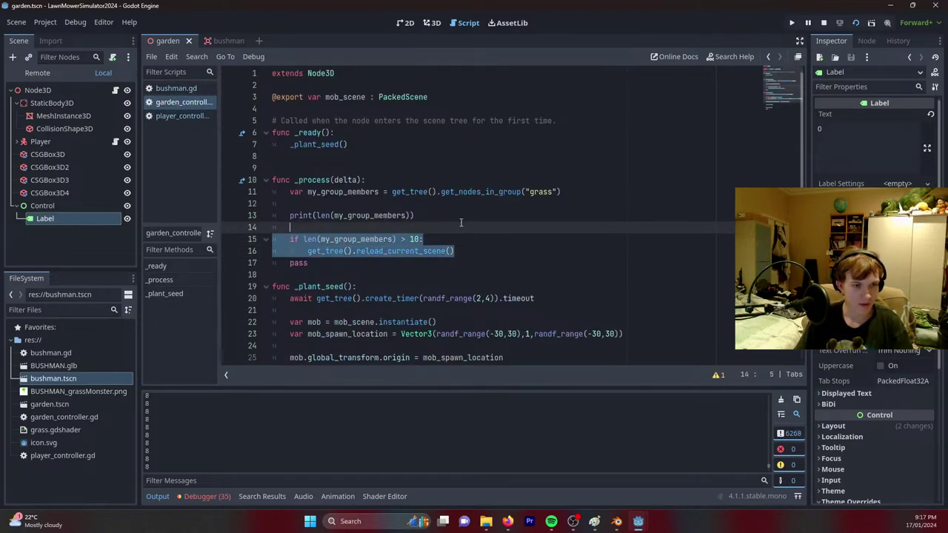
pyautogui.press('BackSpace')
pyautogui.hotkey('ctrl', 's')
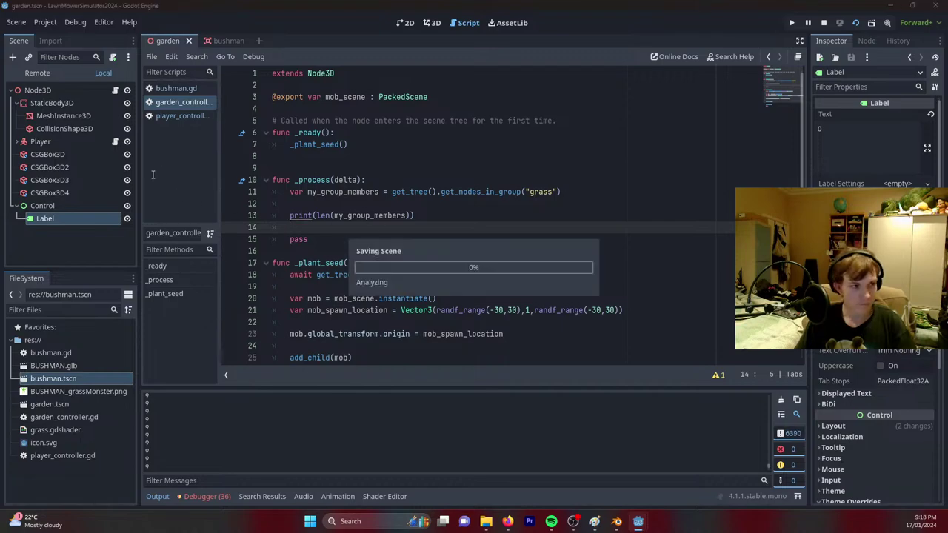
pyautogui.click(172, 90)
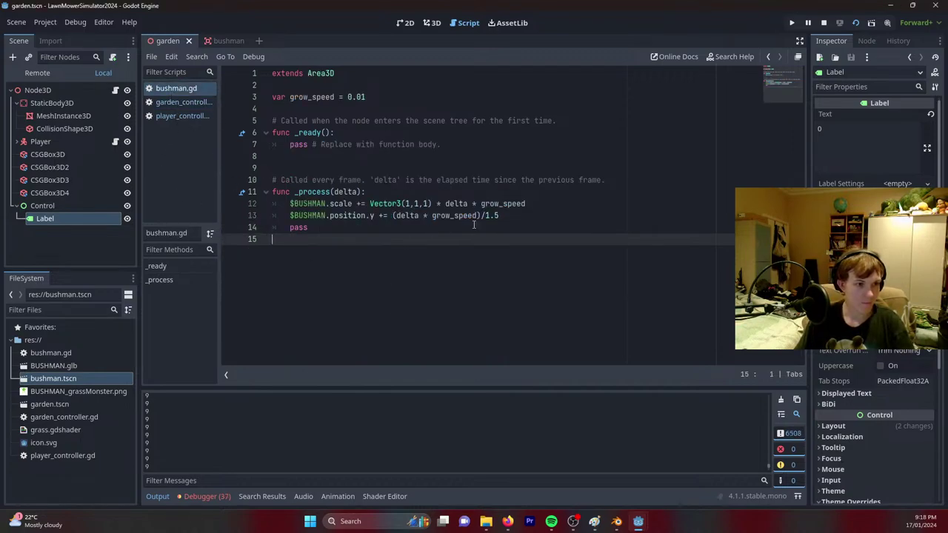
# Add 'if $BUSHMAN.scale.x > 10:' with 'queue_free()' to bushman.gd's _process and save.
pyautogui.click(517, 215)
pyautogui.press('Return')
pyautogui.press('Return')
pyautogui.write('if')
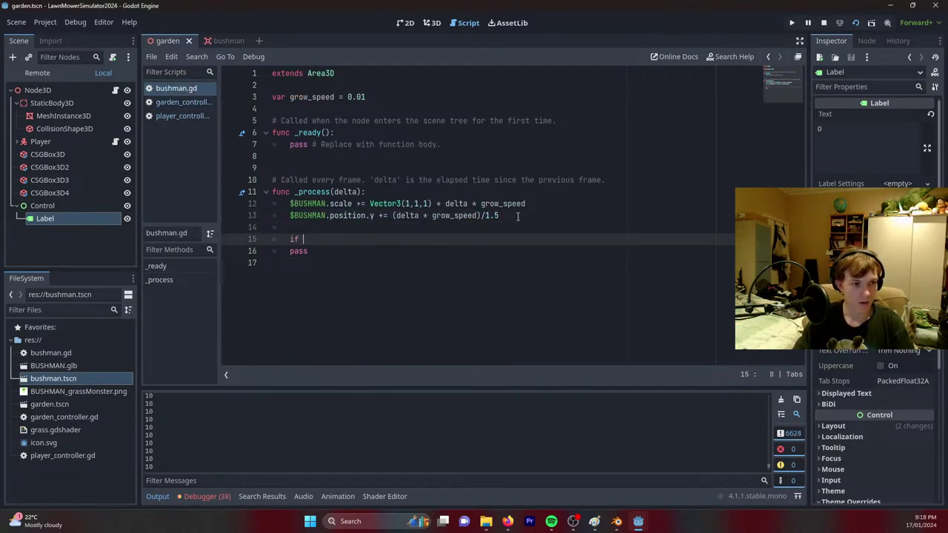
pyautogui.write(' $Bus')
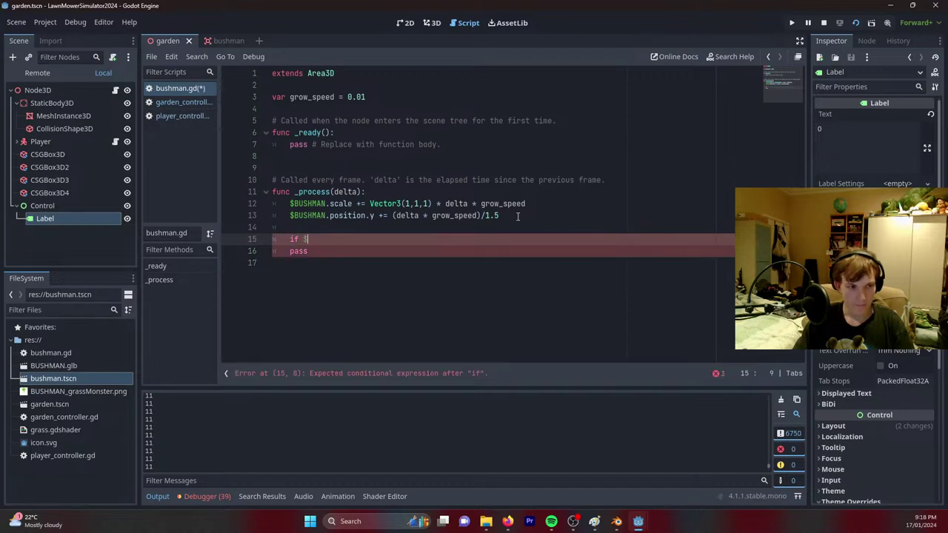
pyautogui.press('BackSpace')
pyautogui.press('BackSpace')
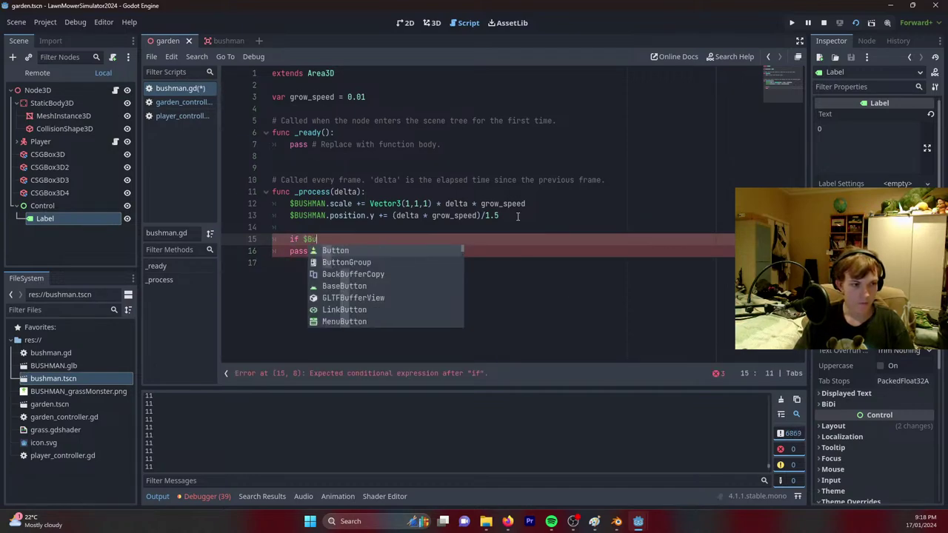
pyautogui.write('USH')
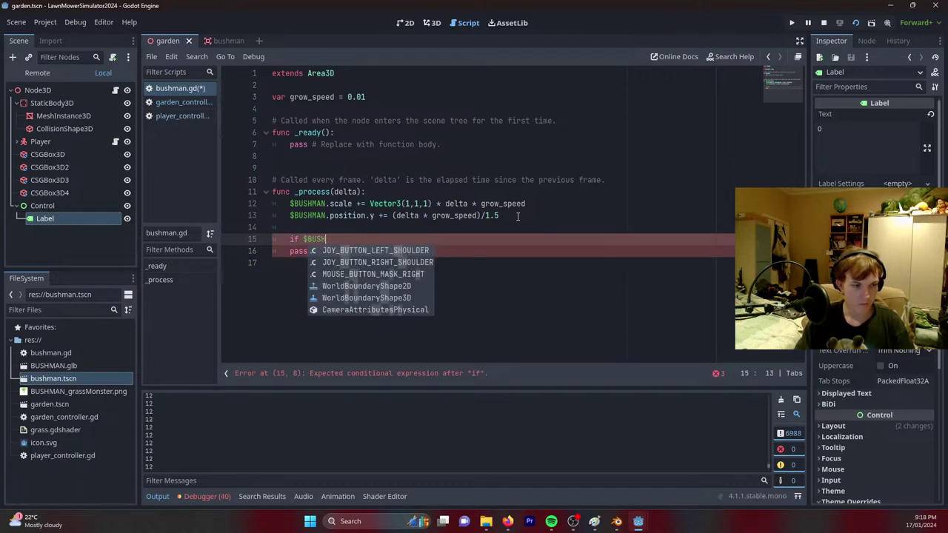
pyautogui.write('MAN.scale.x')
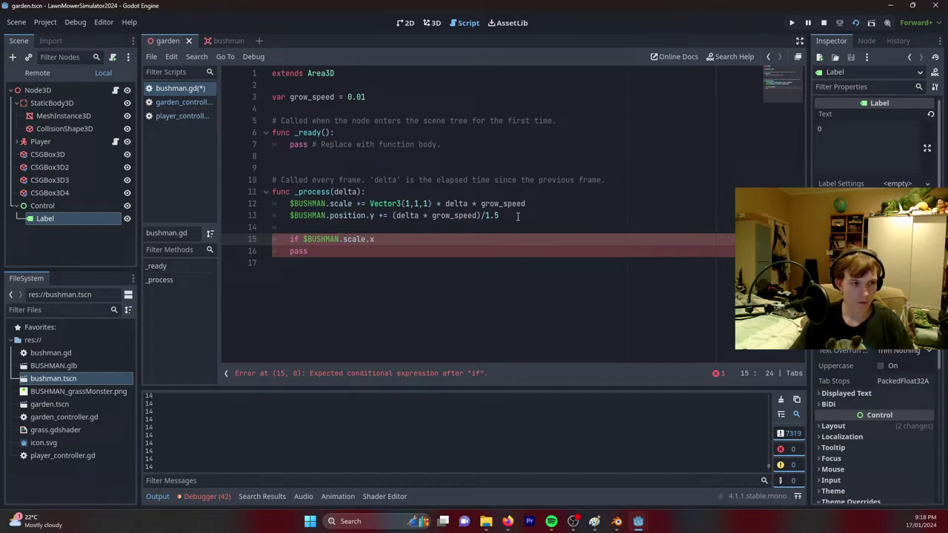
pyautogui.press('F5')
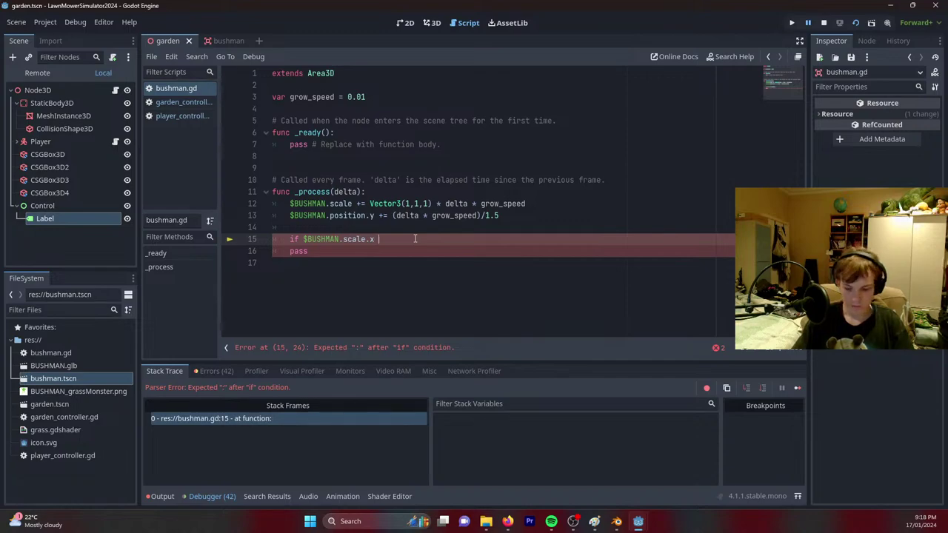
pyautogui.write('e.x > 10:')
pyautogui.press('Return')
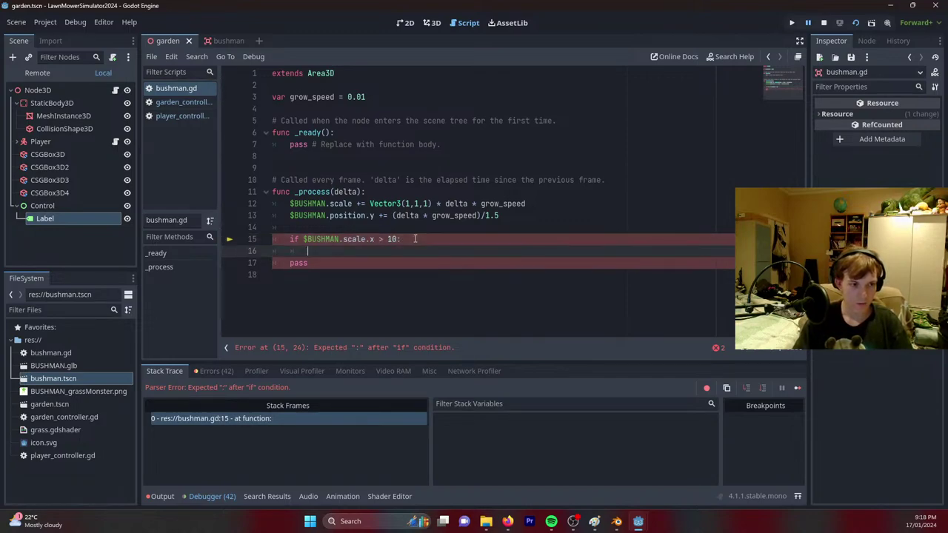
pyautogui.write('queu')
pyautogui.press('Return')
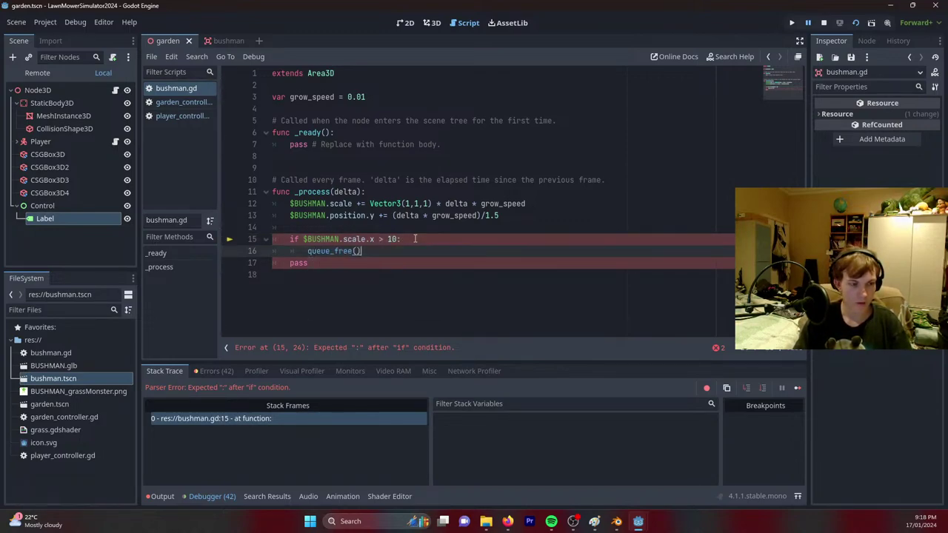
pyautogui.press('F5')
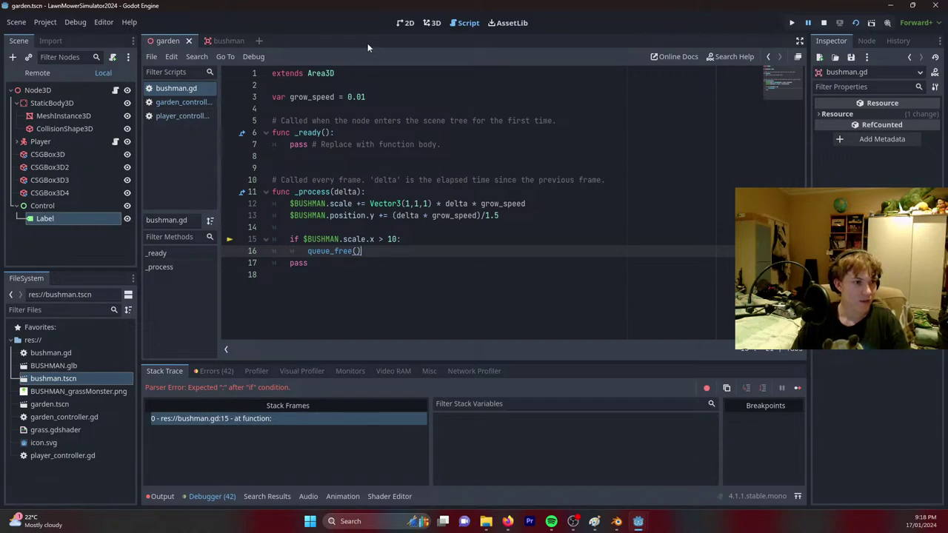
pyautogui.click(432, 23)
# Stop the game and place a bushman instance to the left of the lawnmower.
pyautogui.click(823, 25)
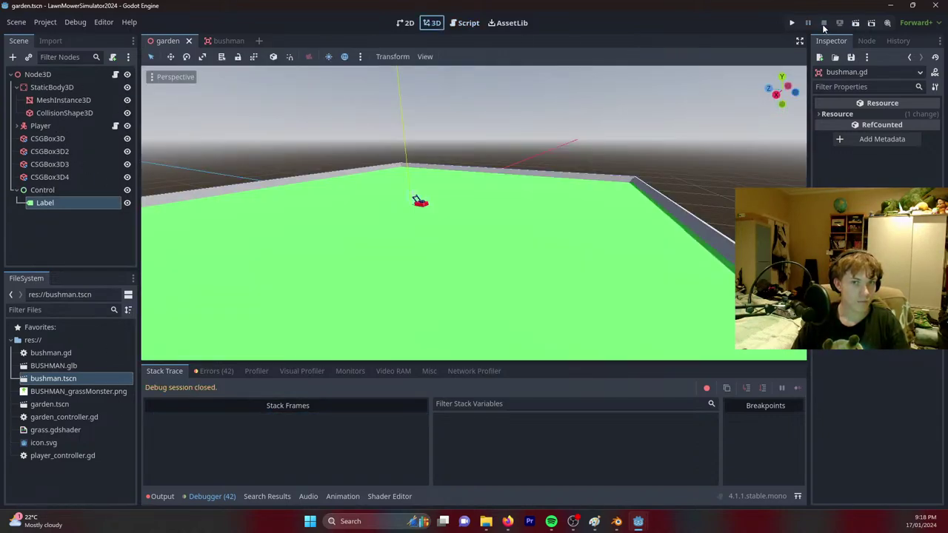
pyautogui.scroll(2, 266, 207)
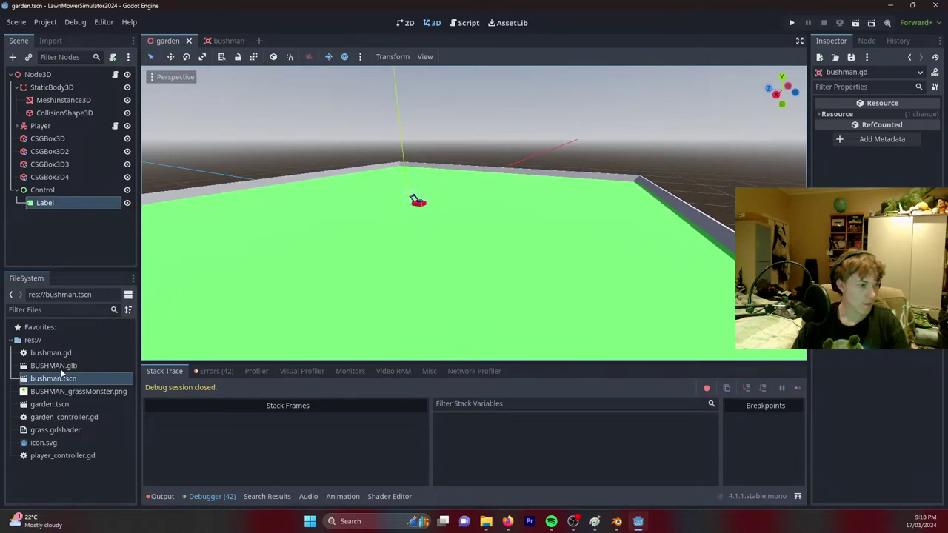
pyautogui.moveTo(56, 366); pyautogui.dragTo(460, 222)
pyautogui.scroll(3, 460, 234)
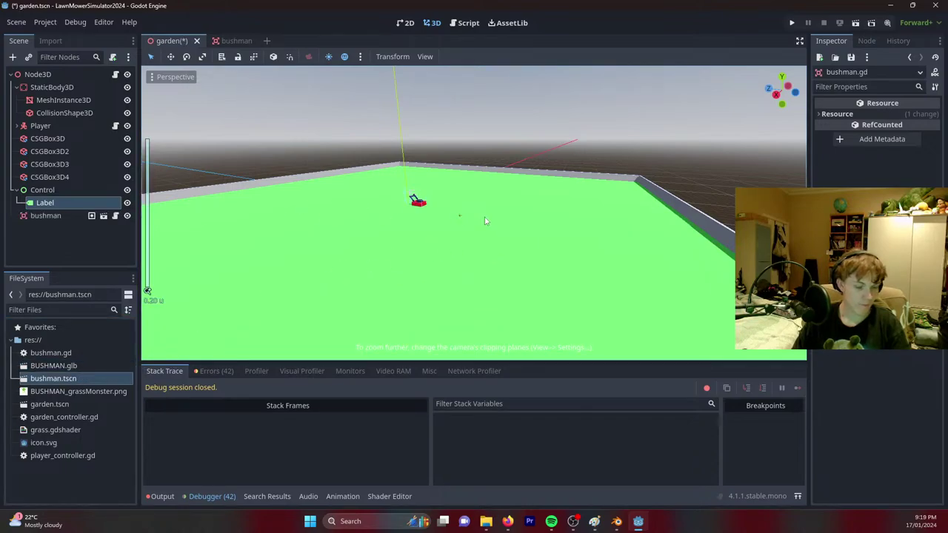
pyautogui.moveTo(485, 221); pyautogui.dragTo(615, 215, button='right')
pyautogui.click(660, 194)
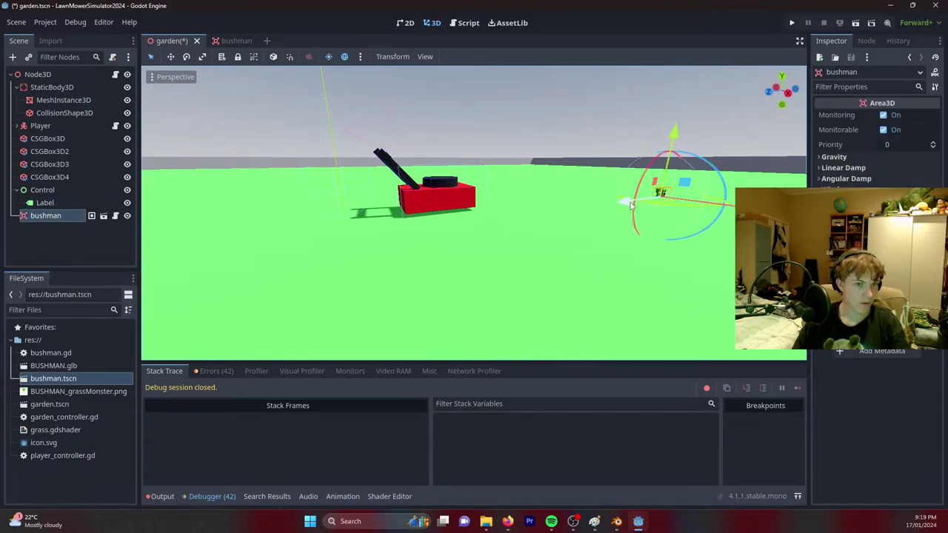
pyautogui.moveTo(629, 203); pyautogui.dragTo(59, 270)
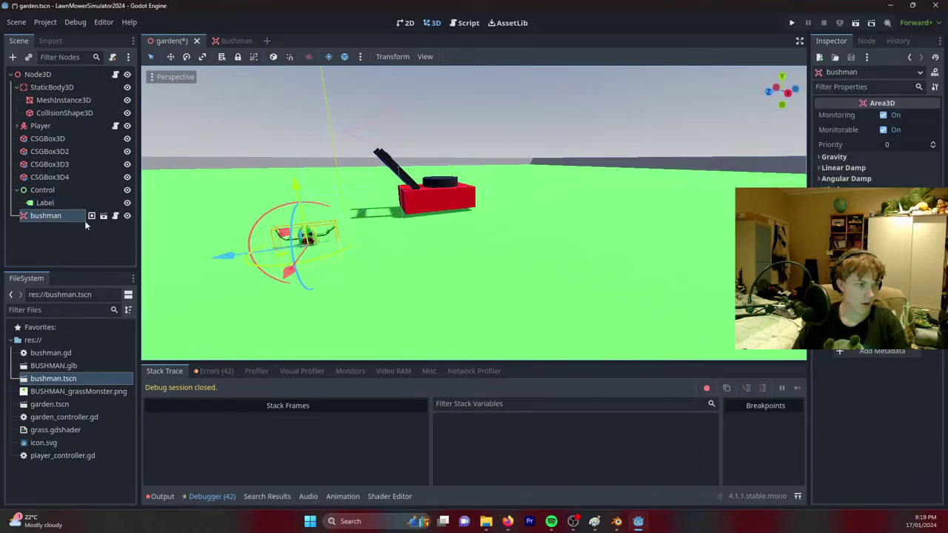
pyautogui.scroll(-3, 522, 275)
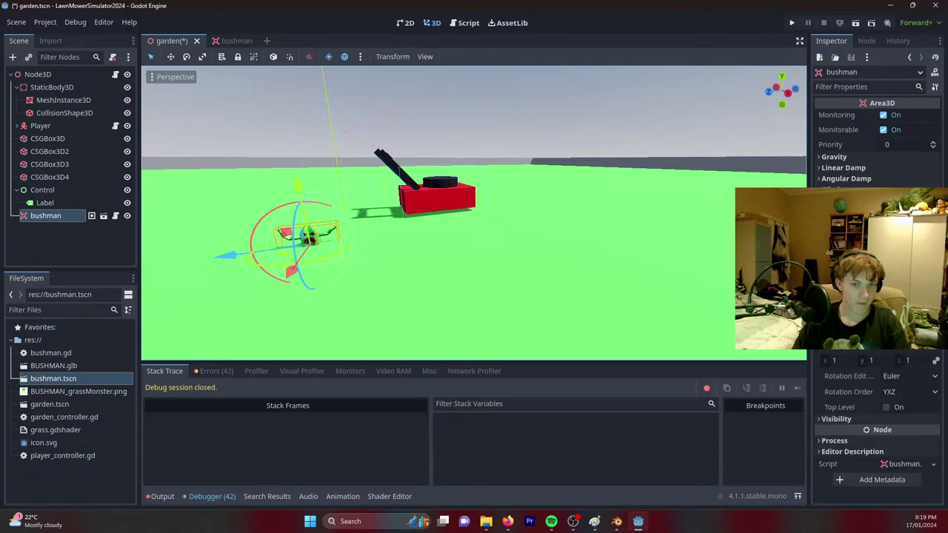
# Scale the bushman to 10 and adjust its height above the ground.
pyautogui.click(870, 362)
pyautogui.write('10')
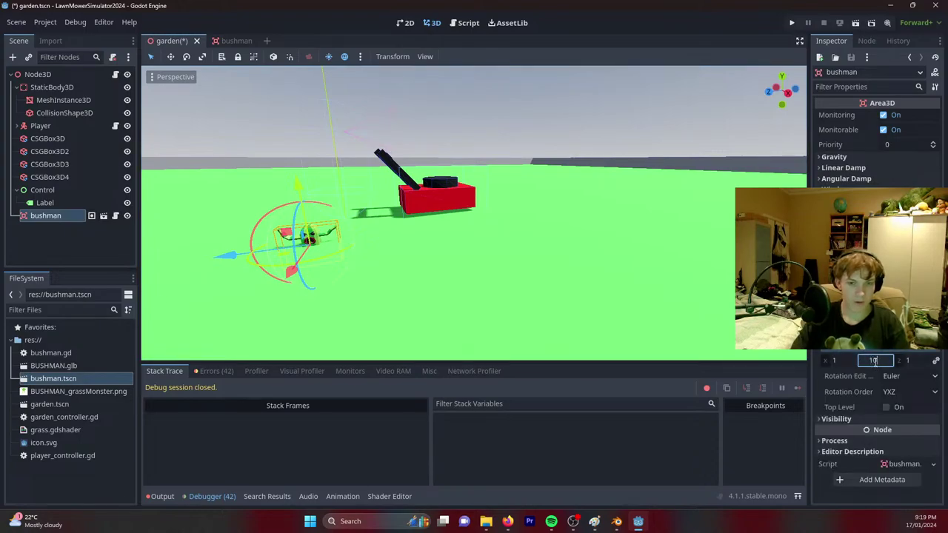
pyautogui.press('Return')
pyautogui.moveTo(459, 236); pyautogui.dragTo(444, 185, button='middle')
pyautogui.scroll(-3, 445, 185)
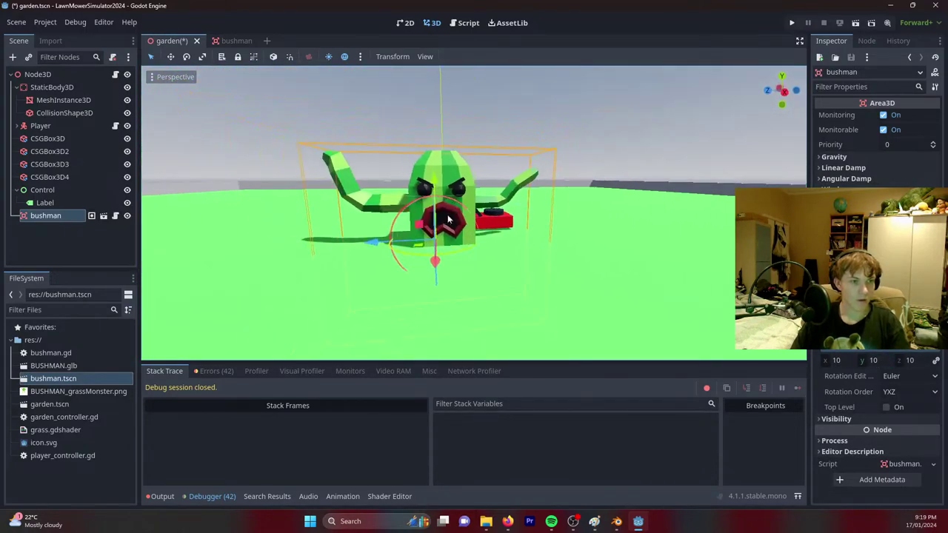
pyautogui.moveTo(431, 148); pyautogui.dragTo(424, 124)
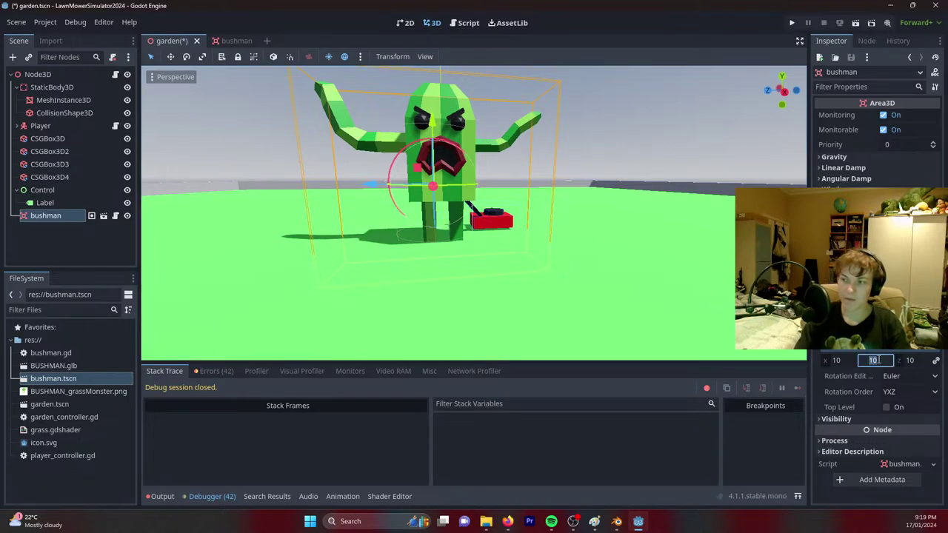
pyautogui.press('Return')
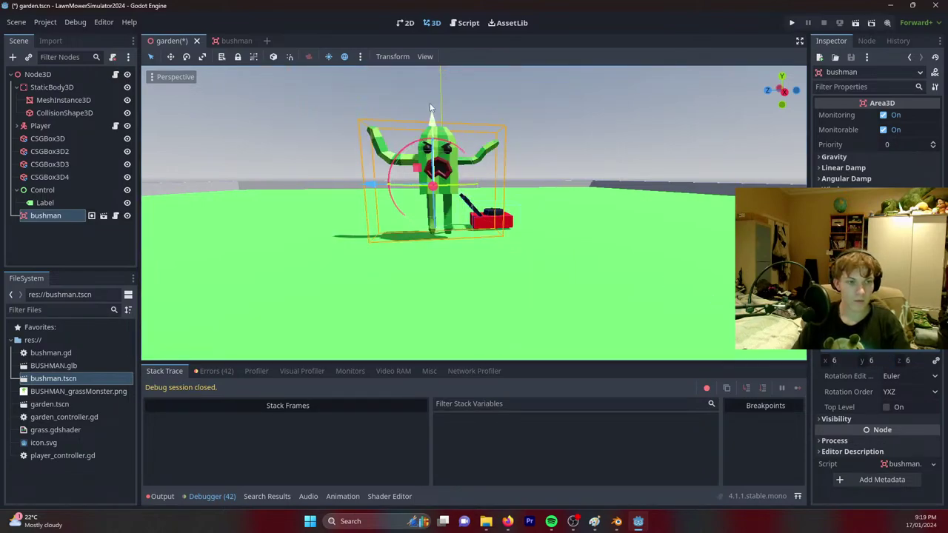
pyautogui.moveTo(434, 119); pyautogui.dragTo(433, 136)
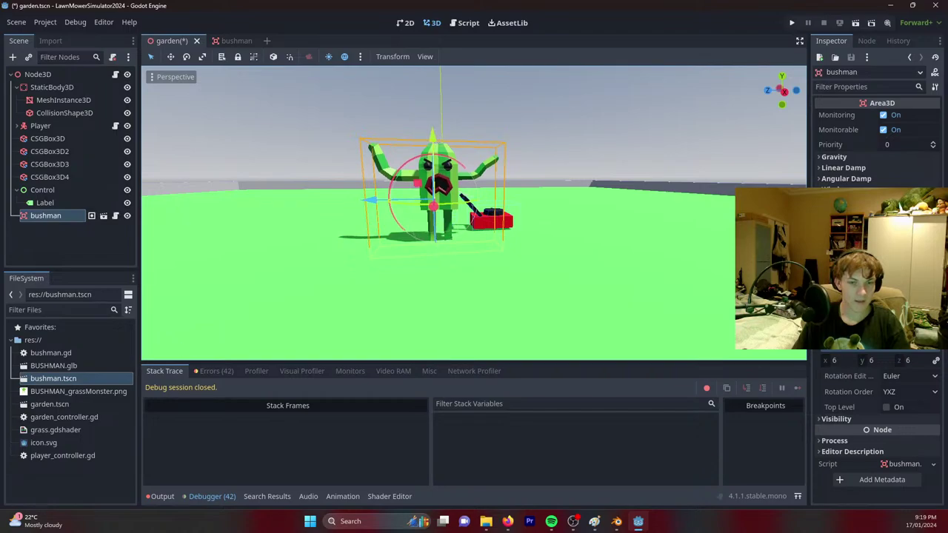
# Set the bushman's scale to 7 and request deletion of its node.
pyautogui.click(879, 362)
pyautogui.write('7')
pyautogui.press('Return')
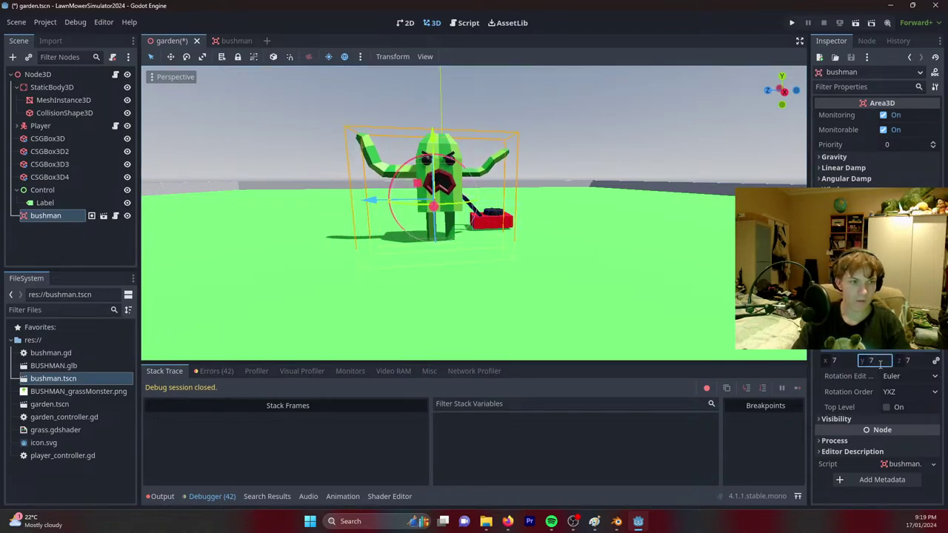
pyautogui.moveTo(533, 185); pyautogui.dragTo(538, 190, button='middle')
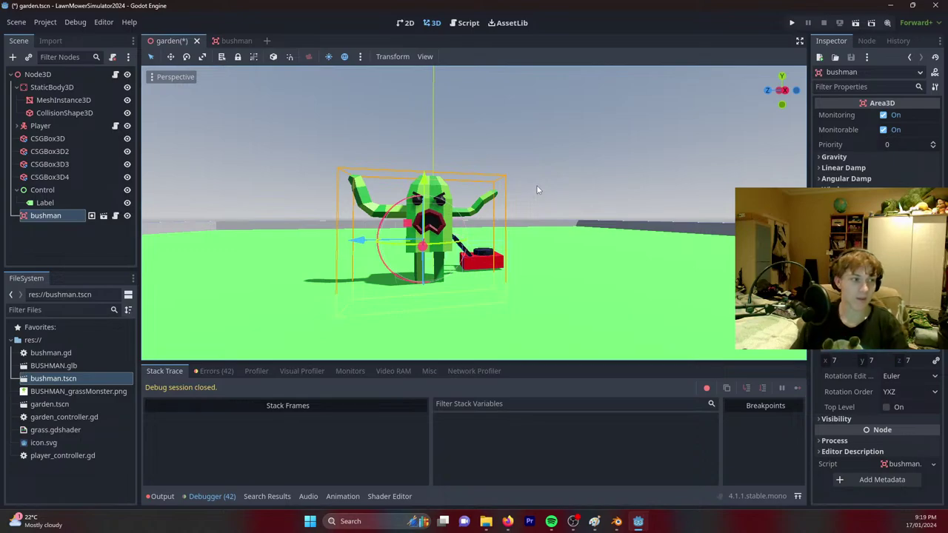
pyautogui.click(57, 222)
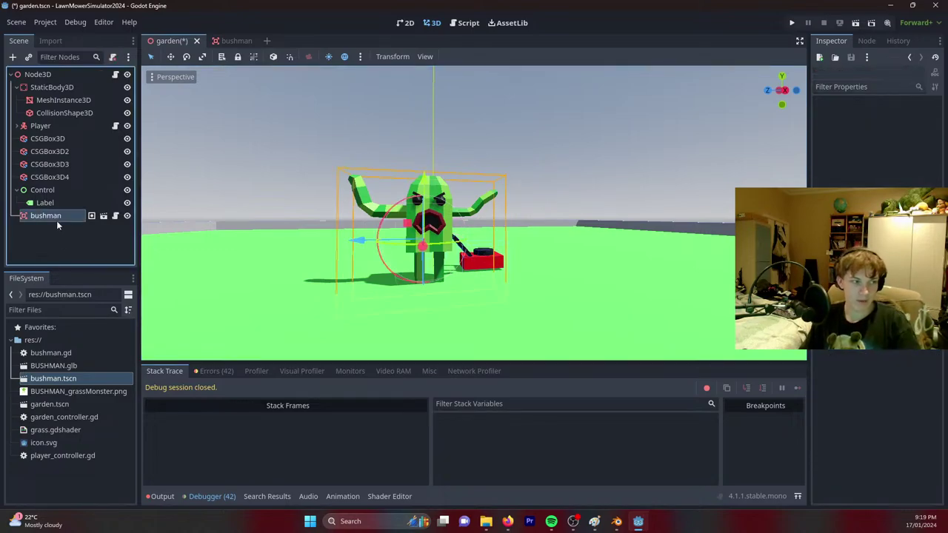
pyautogui.press('Delete')
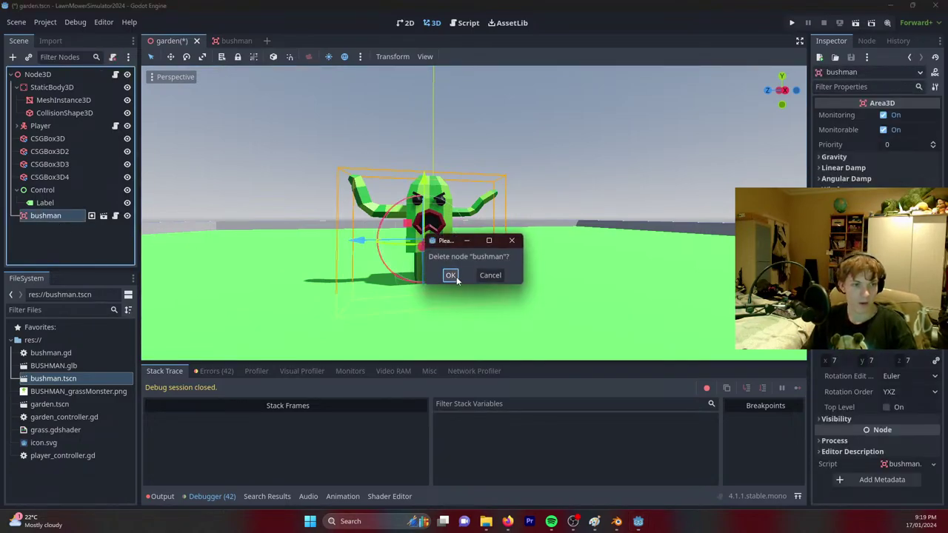
# Confirm the deletion, add BUSHMAN.glb to the scene tree, rotate it upright and lower it to y 2.031.
pyautogui.click(451, 276)
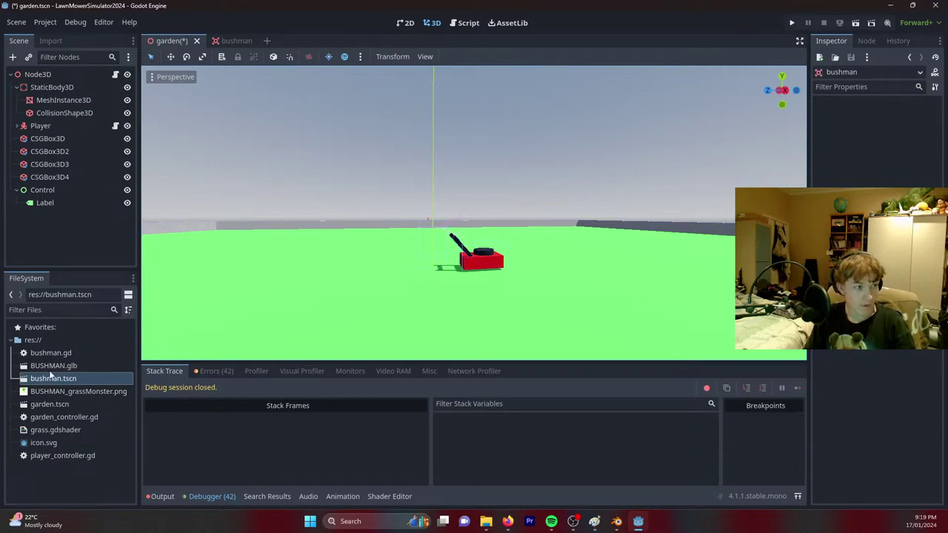
pyautogui.moveTo(46, 367); pyautogui.dragTo(59, 228)
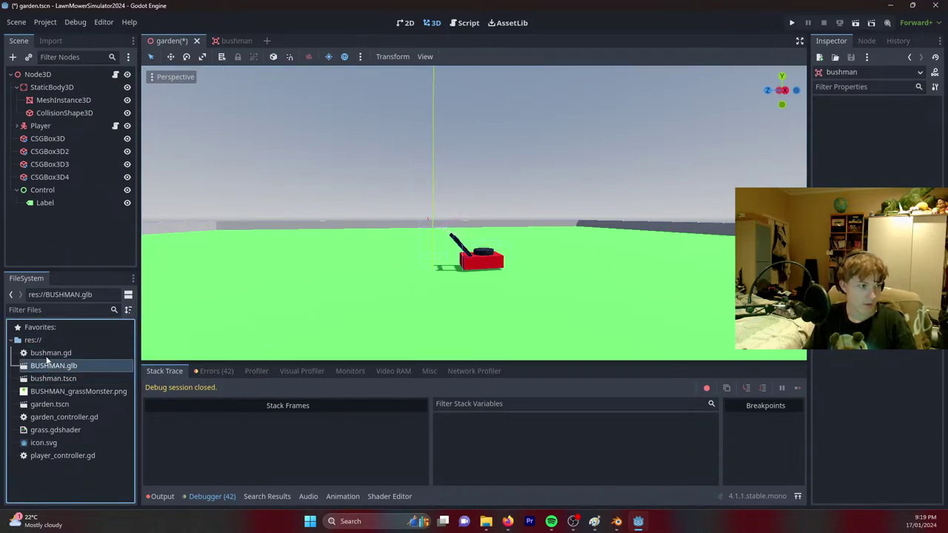
pyautogui.moveTo(47, 364); pyautogui.dragTo(37, 74)
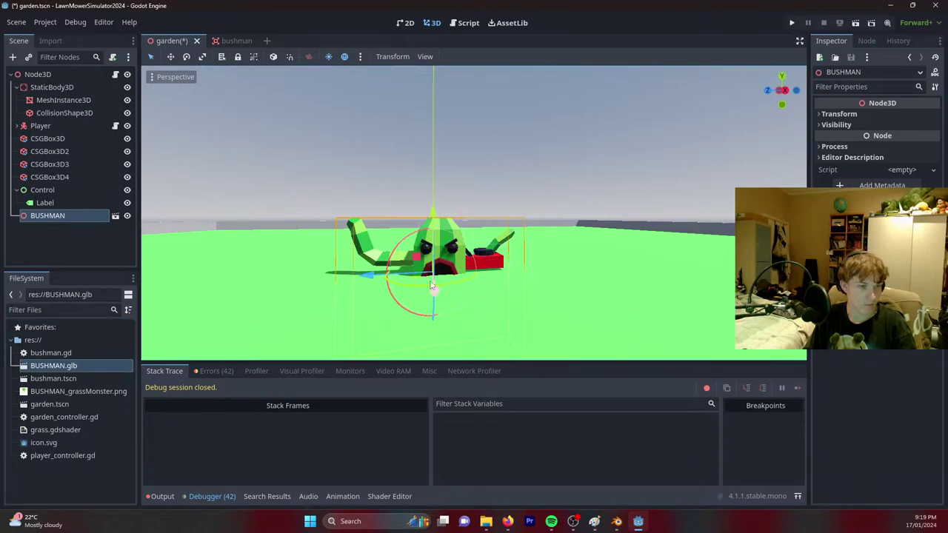
pyautogui.moveTo(437, 214); pyautogui.dragTo(418, 136)
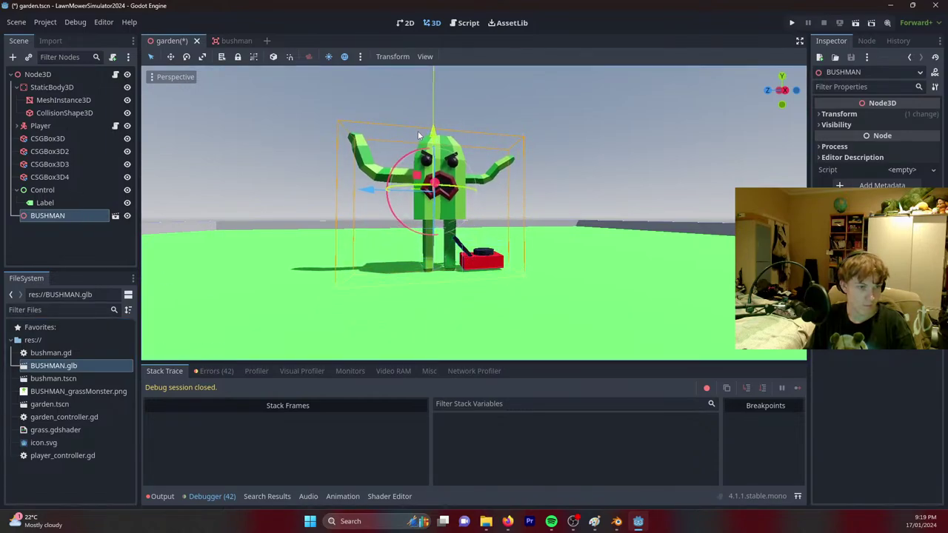
pyautogui.click(844, 114)
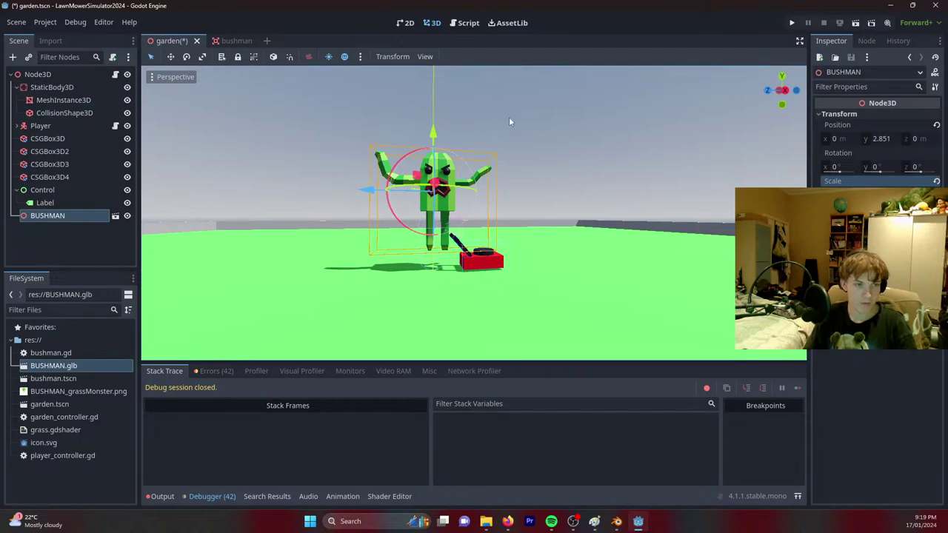
pyautogui.moveTo(434, 137); pyautogui.dragTo(433, 153)
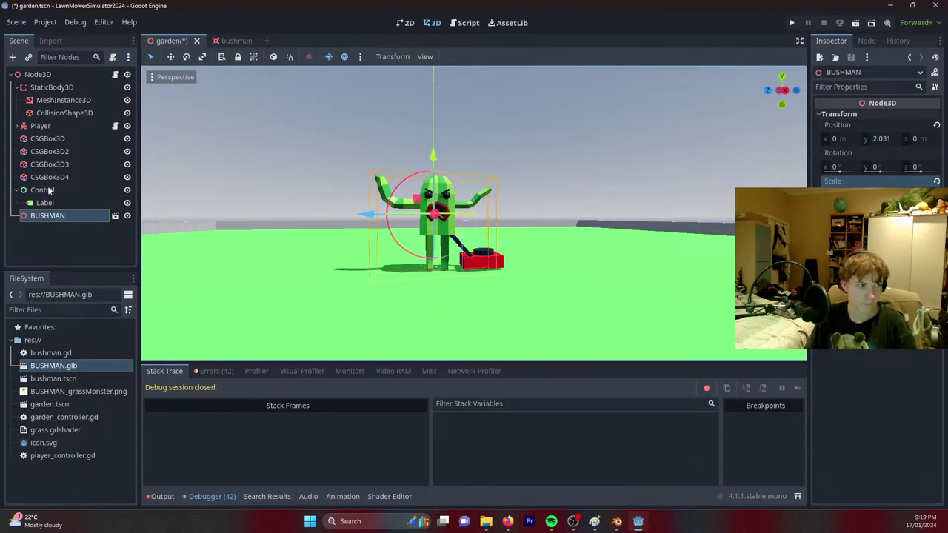
pyautogui.click(47, 80)
pyautogui.rightClick(51, 77)
# Add a CharacterBody3D under the root and make BUSHMAN its child.
pyautogui.click(78, 100)
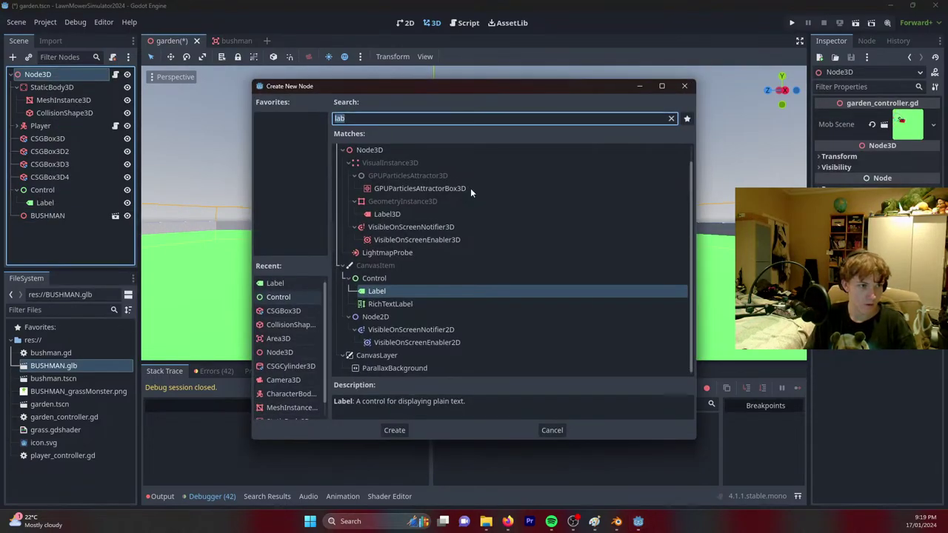
pyautogui.write('chara')
pyautogui.press('Return')
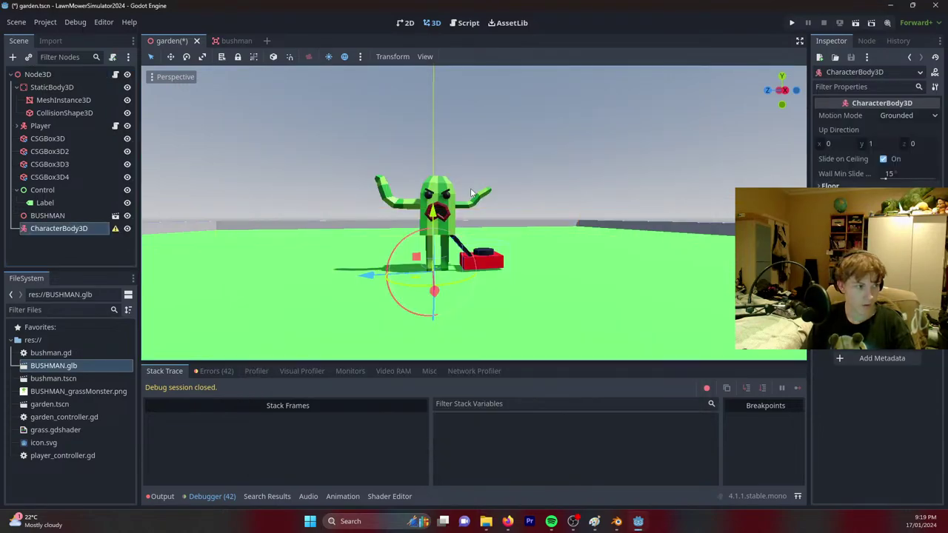
pyautogui.moveTo(47, 216); pyautogui.dragTo(105, 228)
# Give the CharacterBody3D a CollisionShape3D with a new CapsuleShape3D.
pyautogui.click(93, 216)
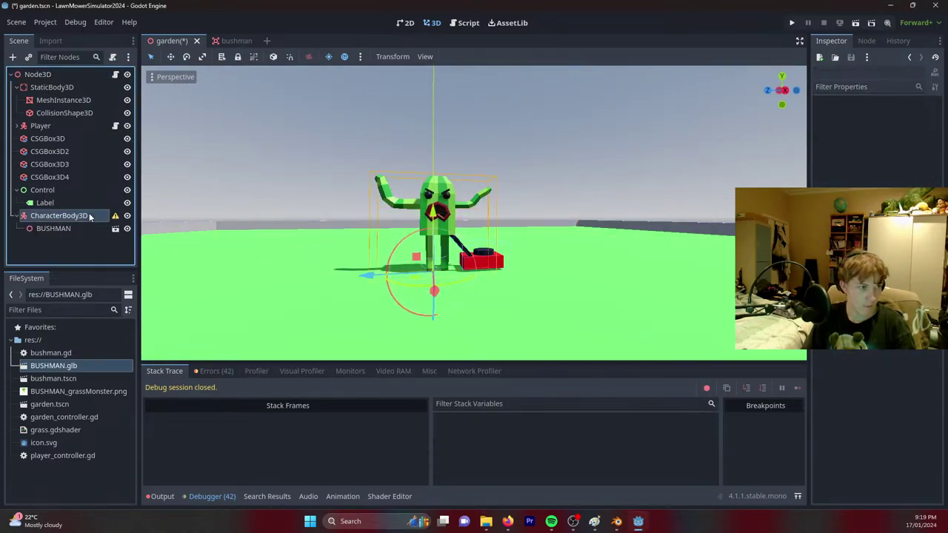
pyautogui.rightClick(92, 215)
pyautogui.click(374, 245)
pyautogui.hotkey('ctrl', 'a')
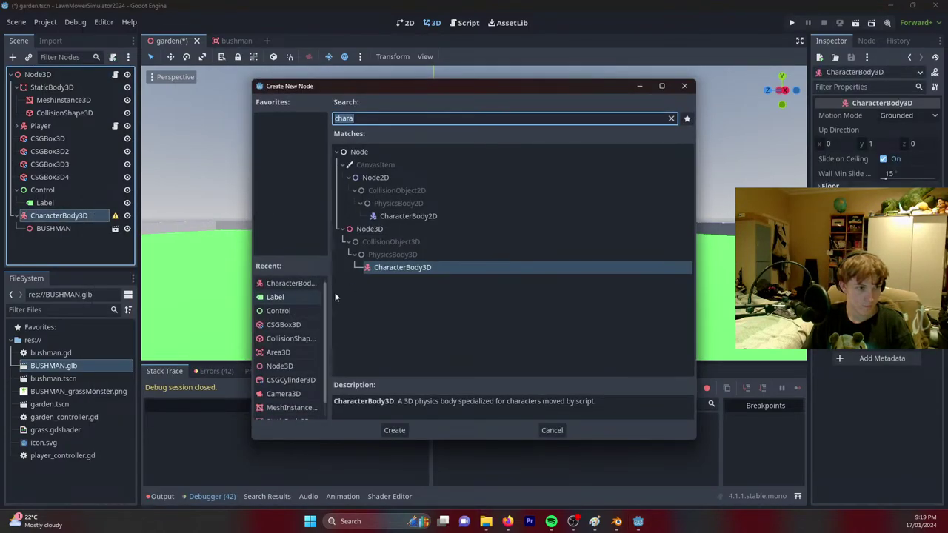
pyautogui.doubleClick(291, 338)
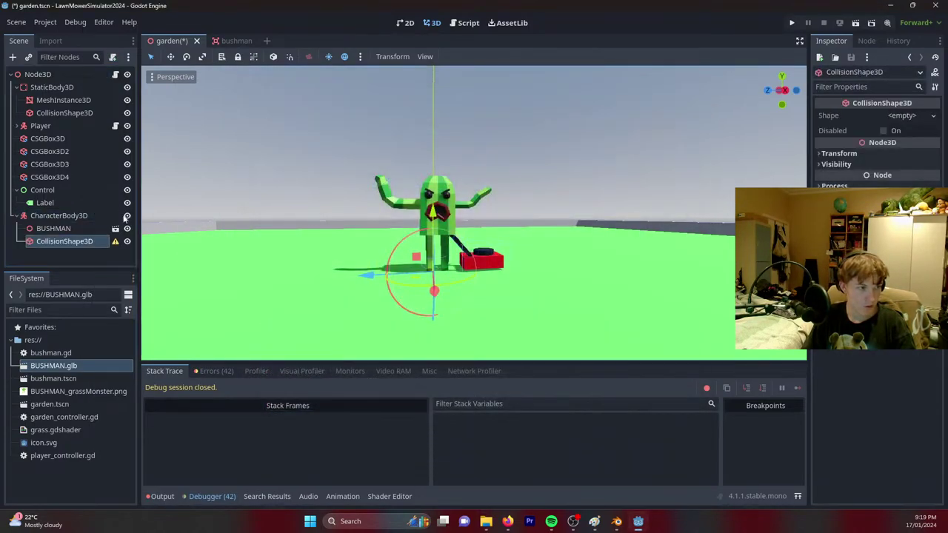
pyautogui.click(906, 117)
pyautogui.click(889, 171)
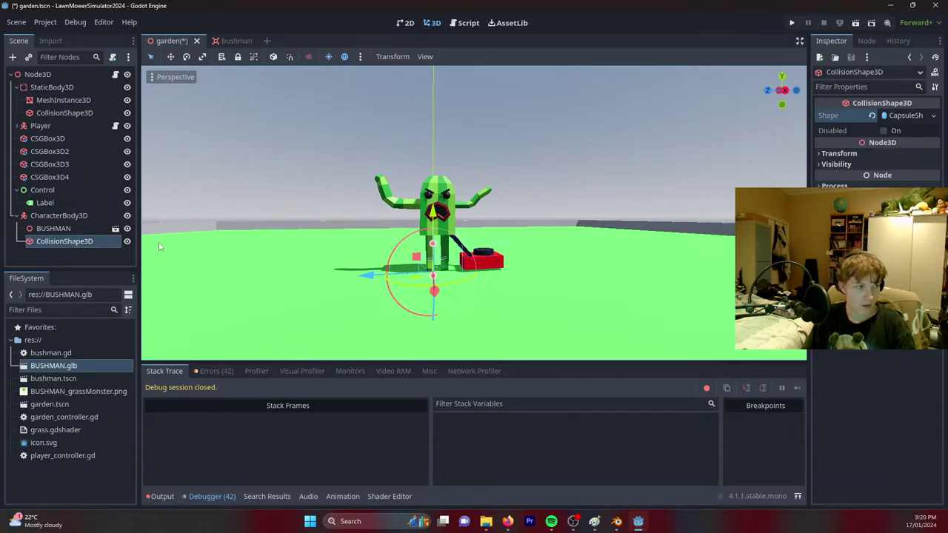
# Add a NavigationAgent3D as another child of the CharacterBody3D.
pyautogui.click(71, 214)
pyautogui.rightClick(73, 214)
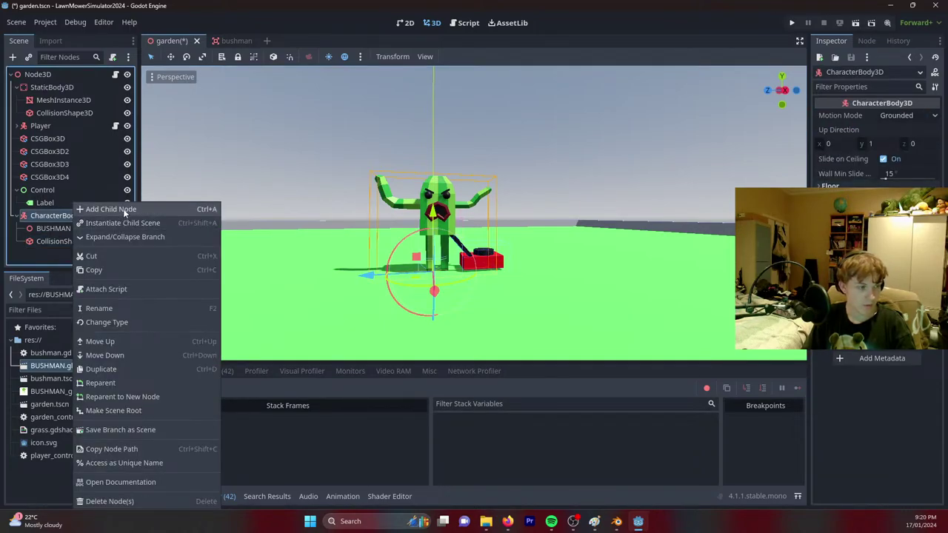
pyautogui.click(104, 208)
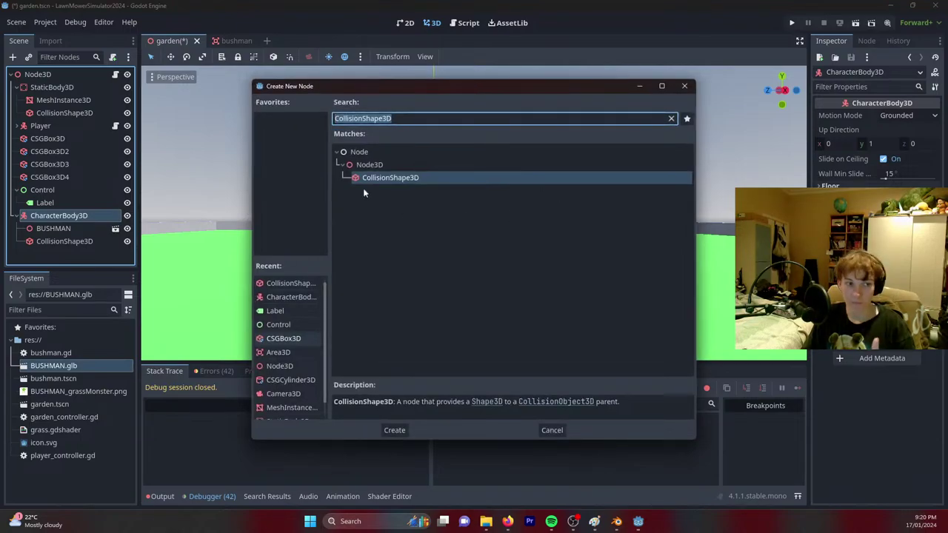
pyautogui.scroll(1, 293, 367)
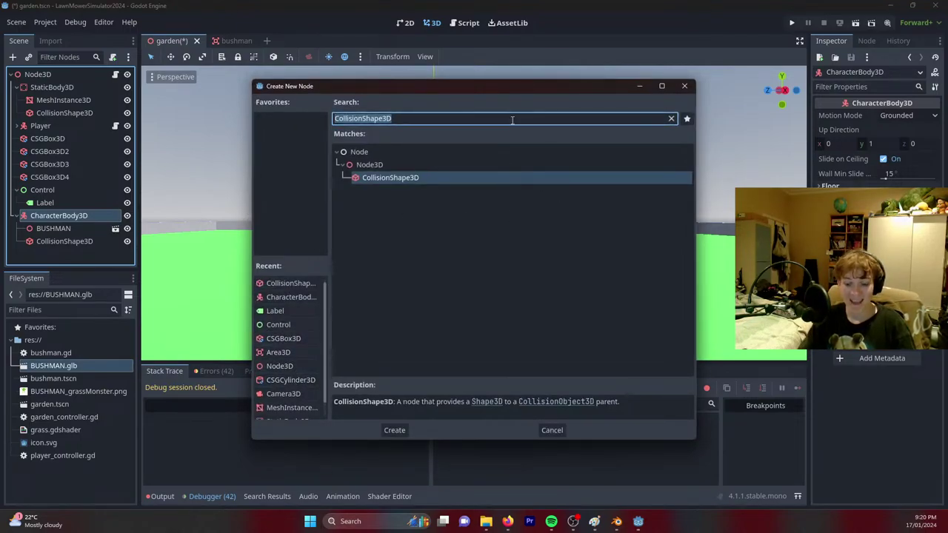
pyautogui.write('age')
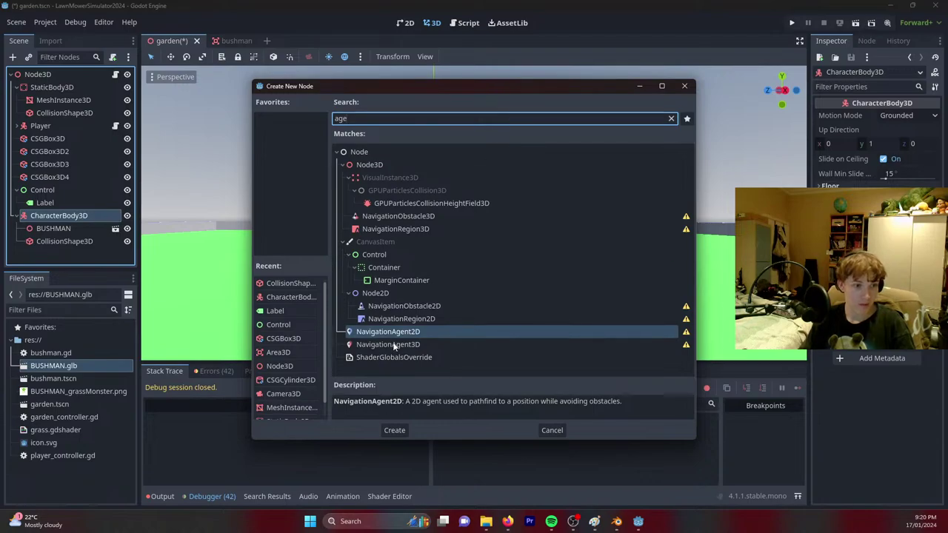
pyautogui.press('Down')
pyautogui.press('Return')
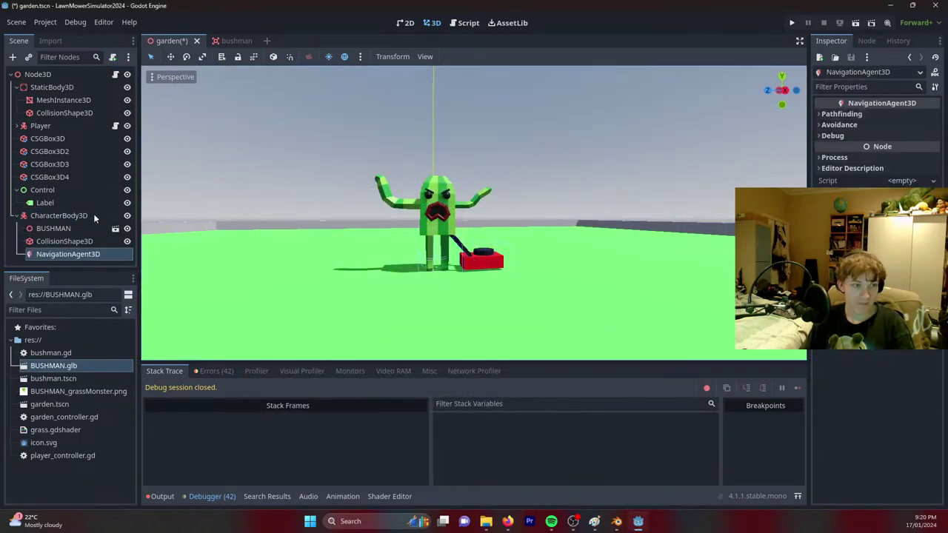
pyautogui.click(280, 255)
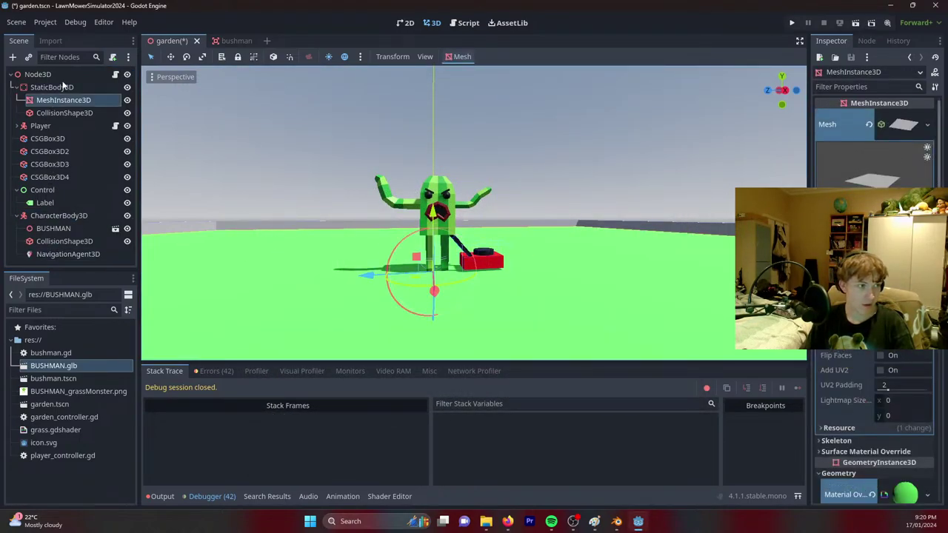
# Add a NavigationRegion3D under StaticBody3D and assign it a new NavigationMesh.
pyautogui.rightClick(64, 87)
pyautogui.click(74, 89)
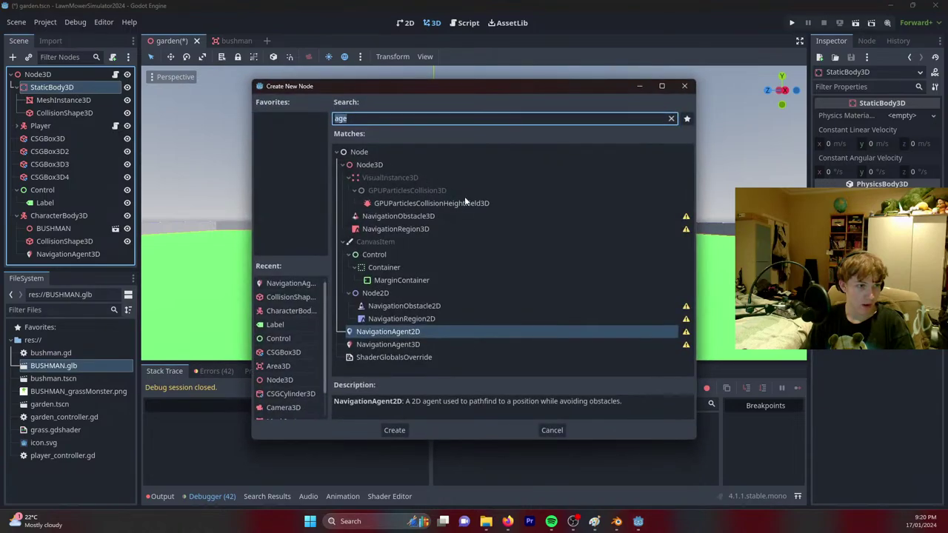
pyautogui.doubleClick(423, 229)
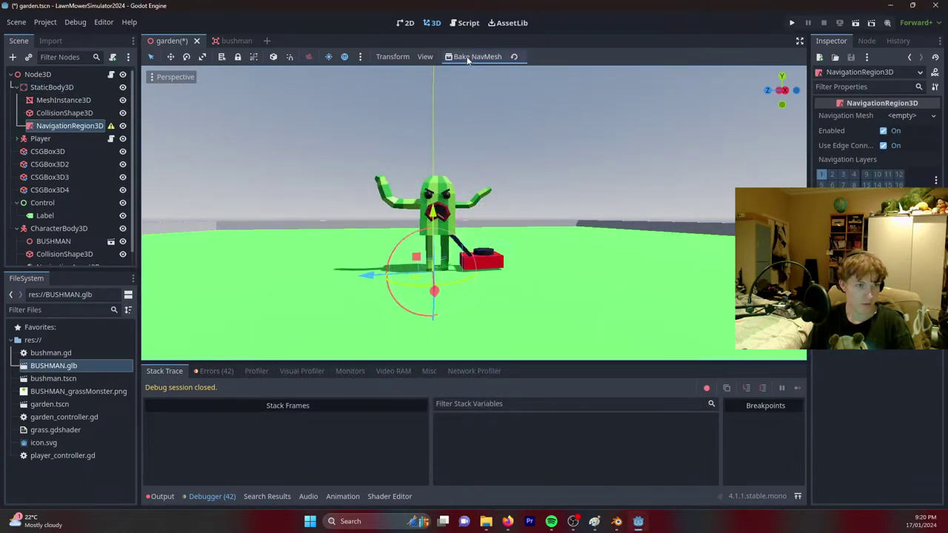
pyautogui.click(475, 57)
pyautogui.click(475, 283)
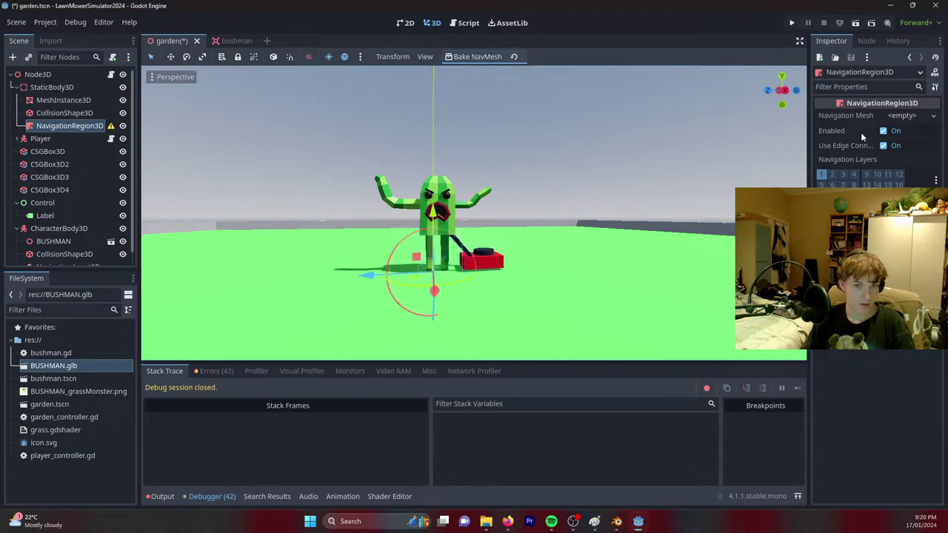
pyautogui.click(902, 115)
pyautogui.click(885, 129)
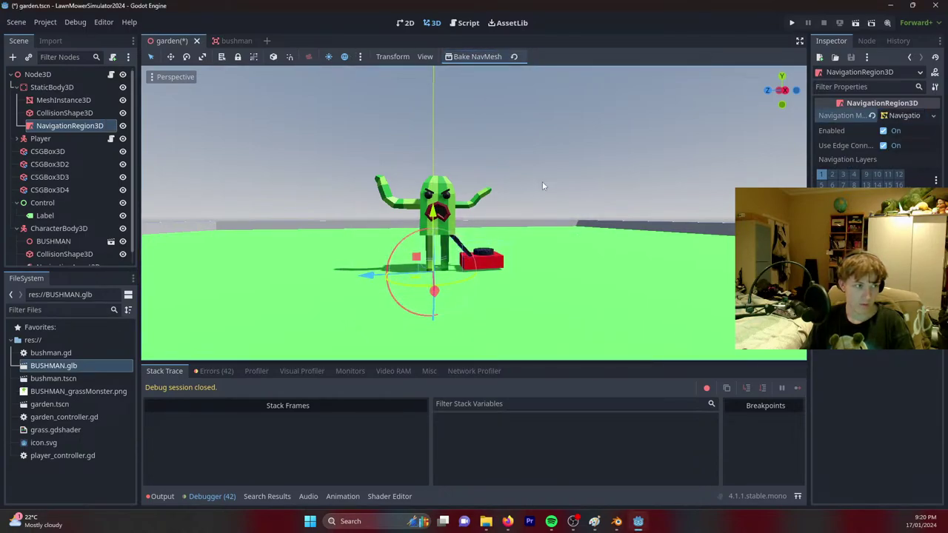
# Bake the navigation mesh and move the four CSGBox3D walls under NavigationRegion3D.
pyautogui.moveTo(546, 185); pyautogui.dragTo(418, 34, button='middle')
pyautogui.click(468, 57)
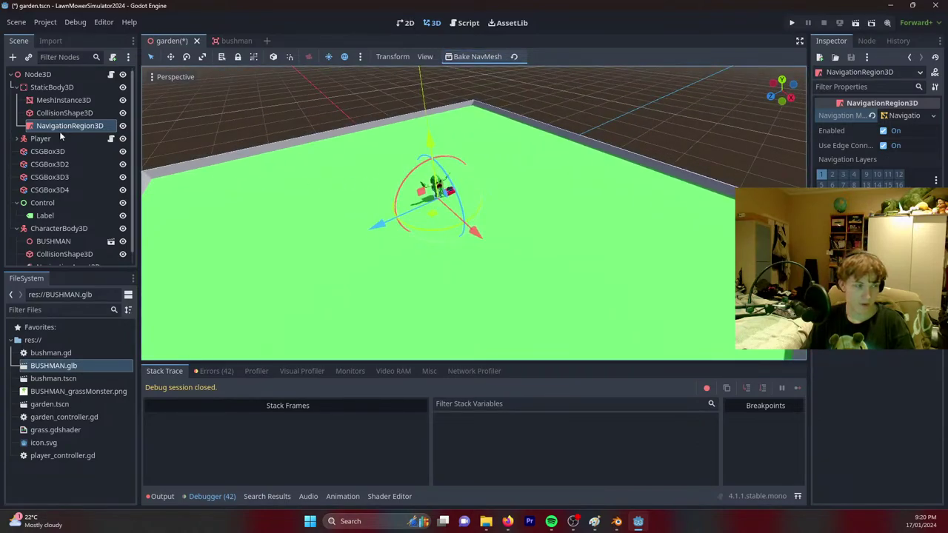
pyautogui.click(50, 151)
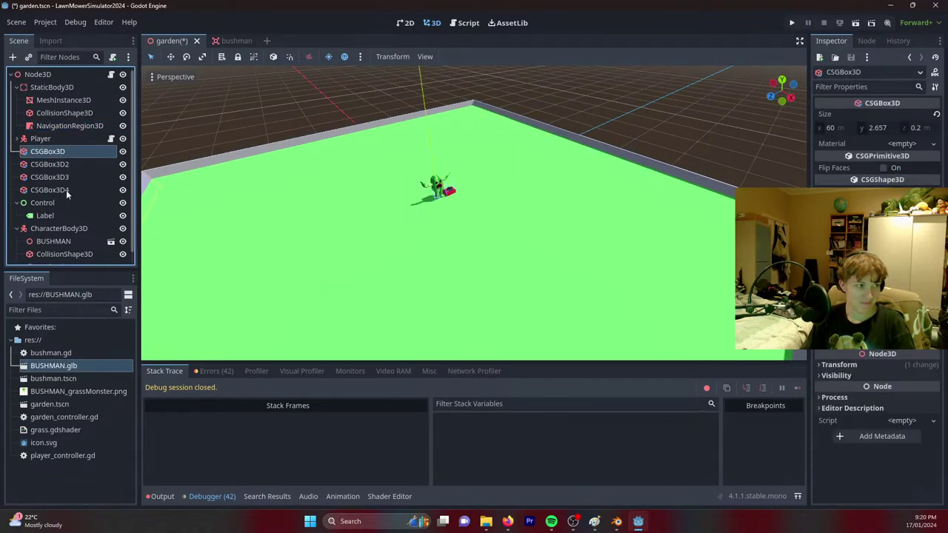
pyautogui.keyDown('shift'); pyautogui.click(66, 189); pyautogui.keyUp('shift')
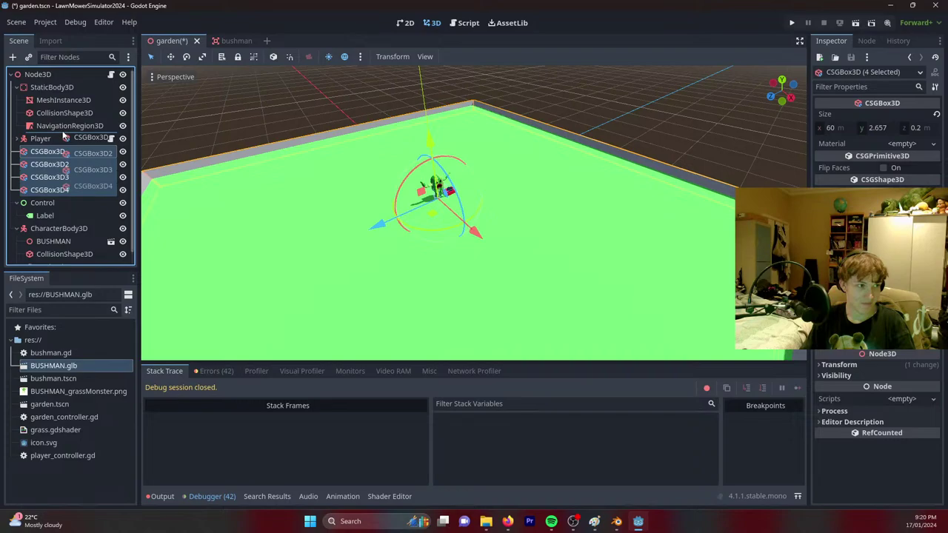
pyautogui.moveTo(64, 136); pyautogui.dragTo(67, 126)
pyautogui.click(69, 126)
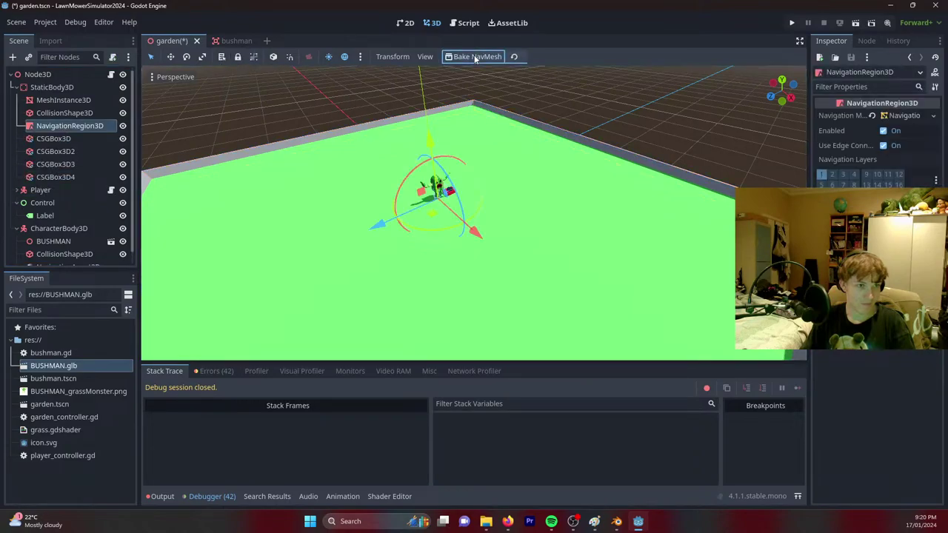
# Raise the Bushman CharacterBody3D higher above the ground along Y.
pyautogui.moveTo(516, 156); pyautogui.dragTo(517, 157, button='right')
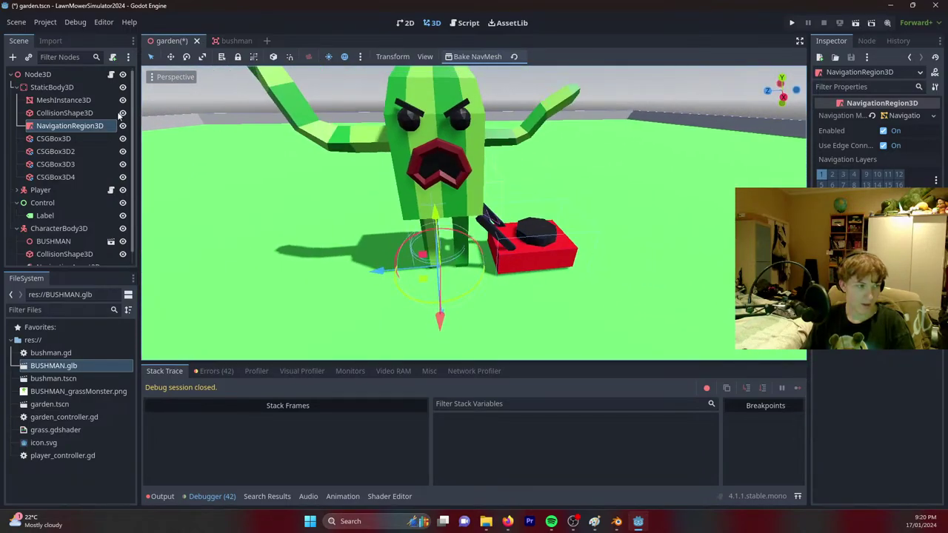
pyautogui.scroll(-1, 74, 237)
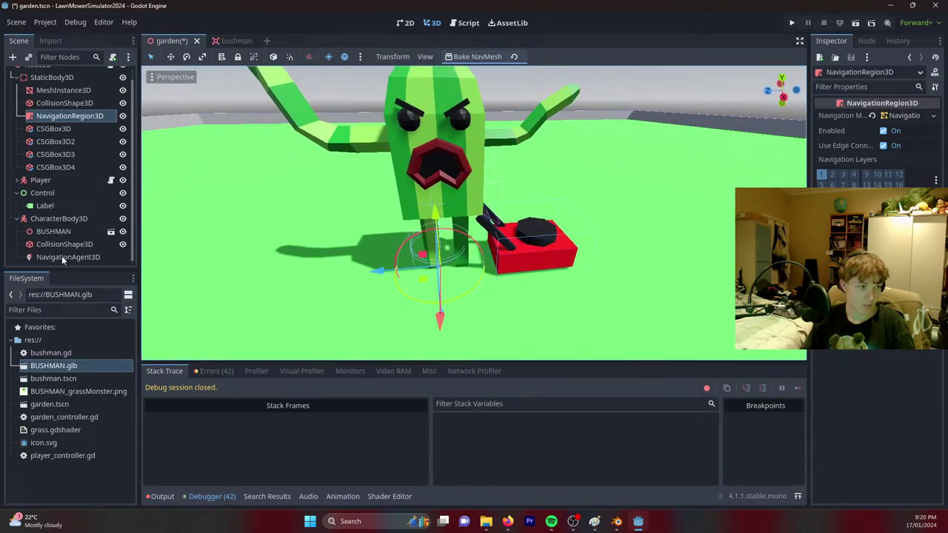
pyautogui.click(61, 257)
pyautogui.click(58, 219)
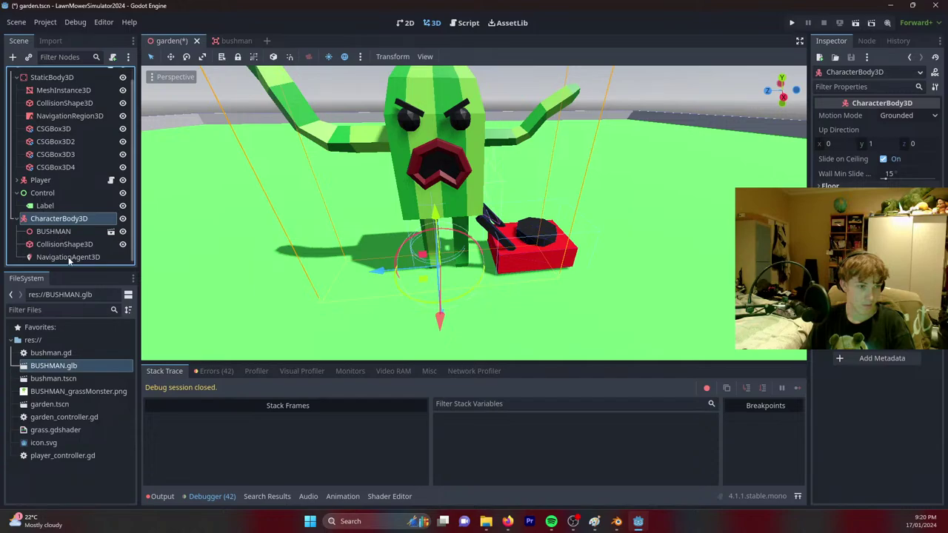
pyautogui.moveTo(426, 195); pyautogui.dragTo(405, 52)
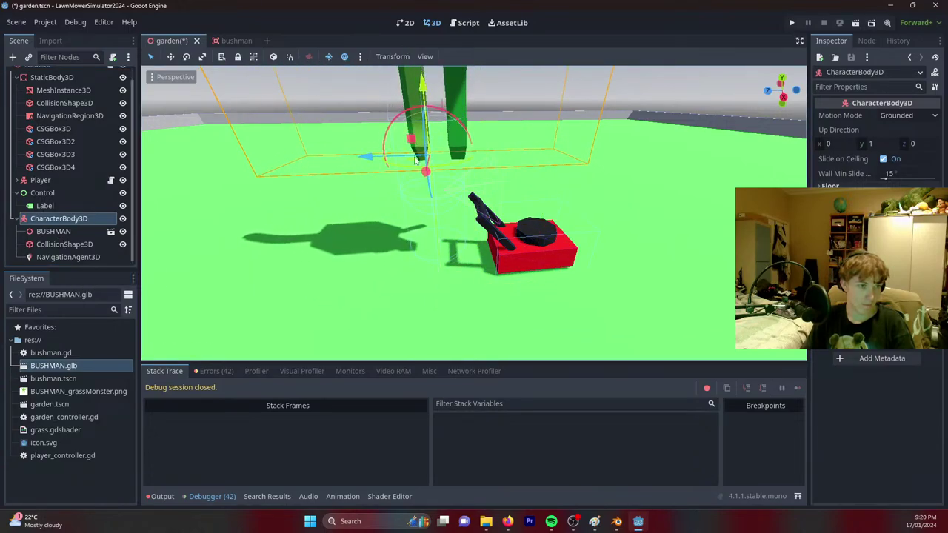
pyautogui.moveTo(417, 160); pyautogui.dragTo(433, 132)
pyautogui.moveTo(434, 132); pyautogui.dragTo(396, 182, button='middle')
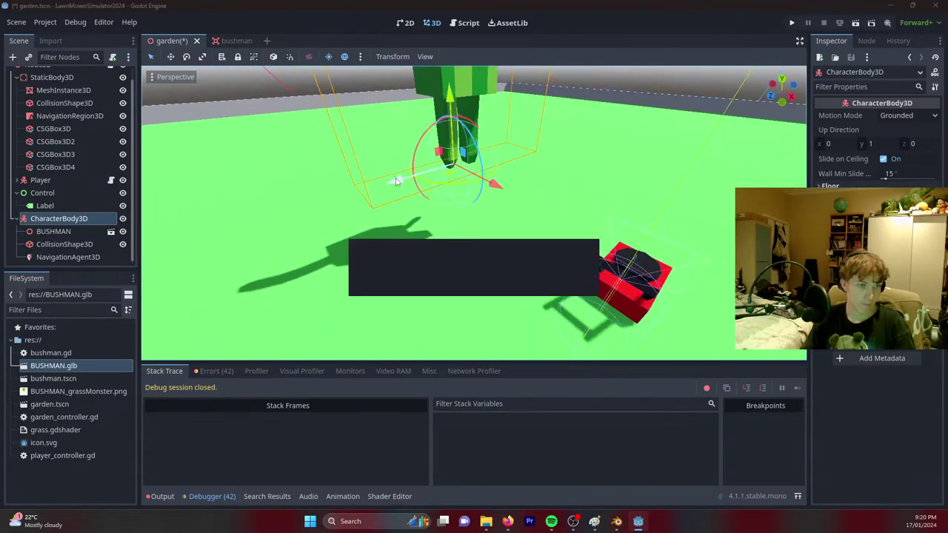
# Rebake the navmesh, make NavigationRegion3D the first child of StaticBody3D, and save the scene.
pyautogui.click(71, 116)
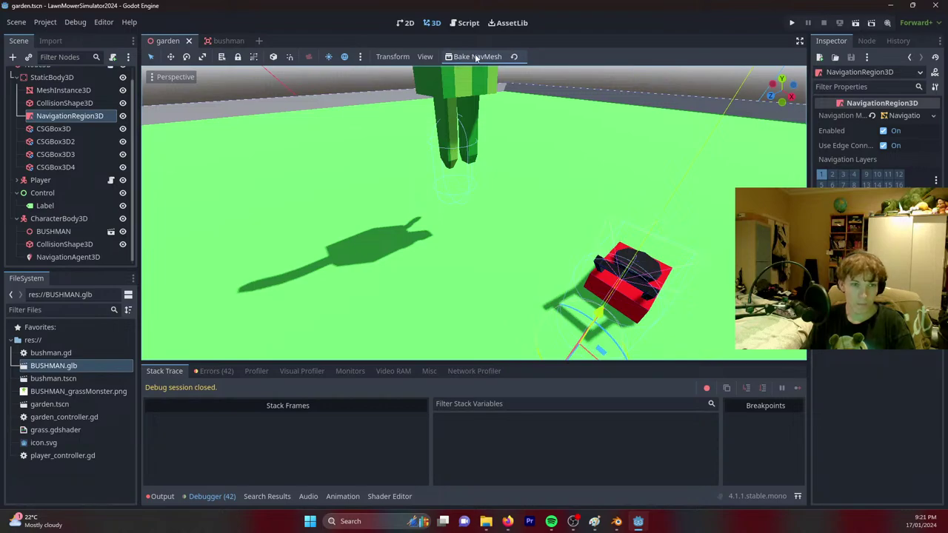
pyautogui.click(474, 57)
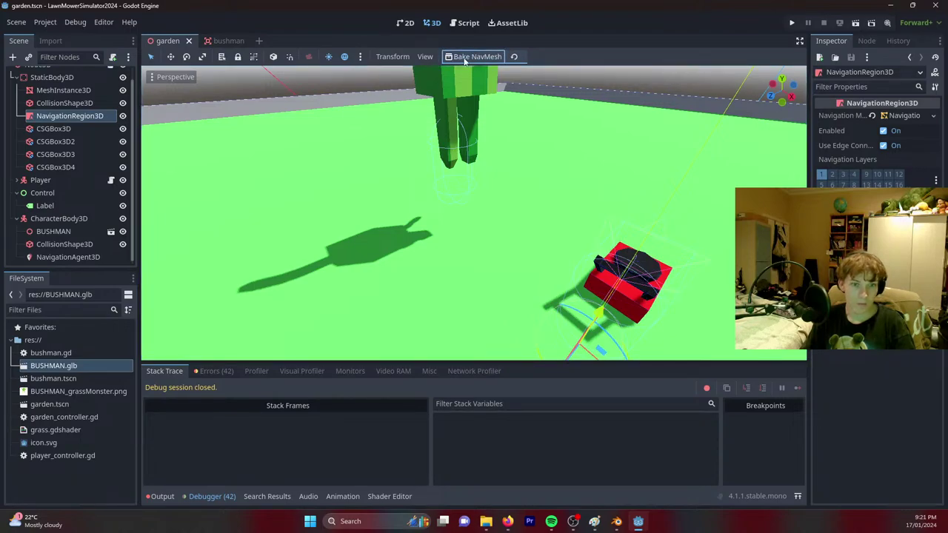
pyautogui.click(463, 57)
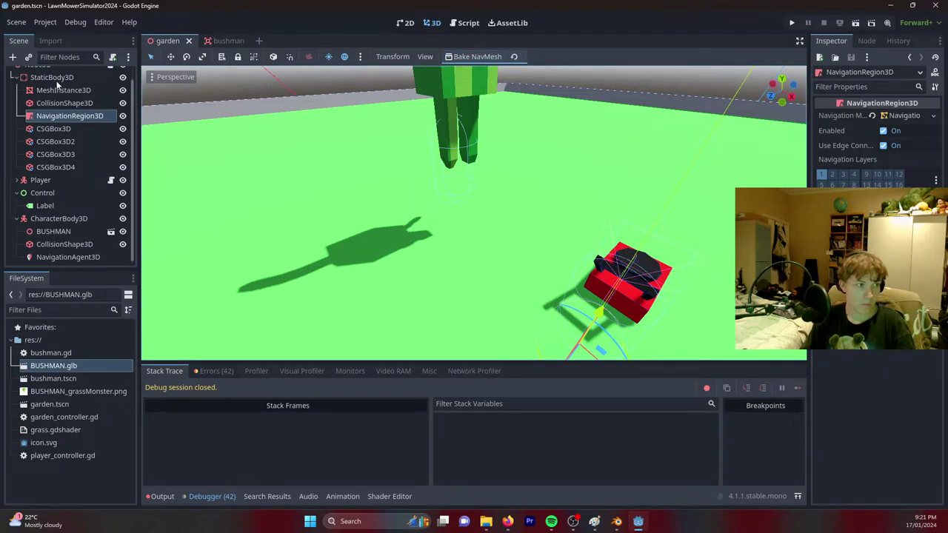
pyautogui.click(52, 77)
pyautogui.moveTo(56, 117); pyautogui.dragTo(48, 84)
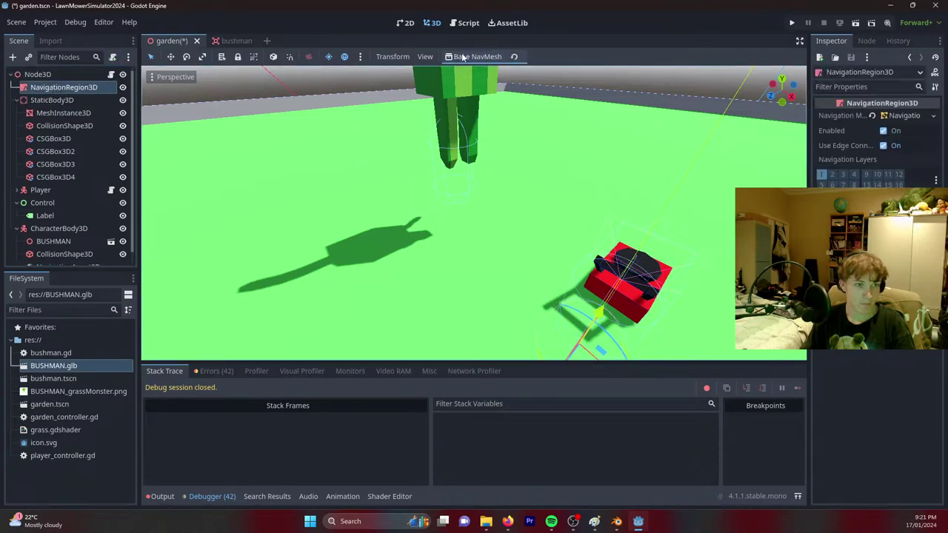
pyautogui.moveTo(84, 89); pyautogui.dragTo(67, 104)
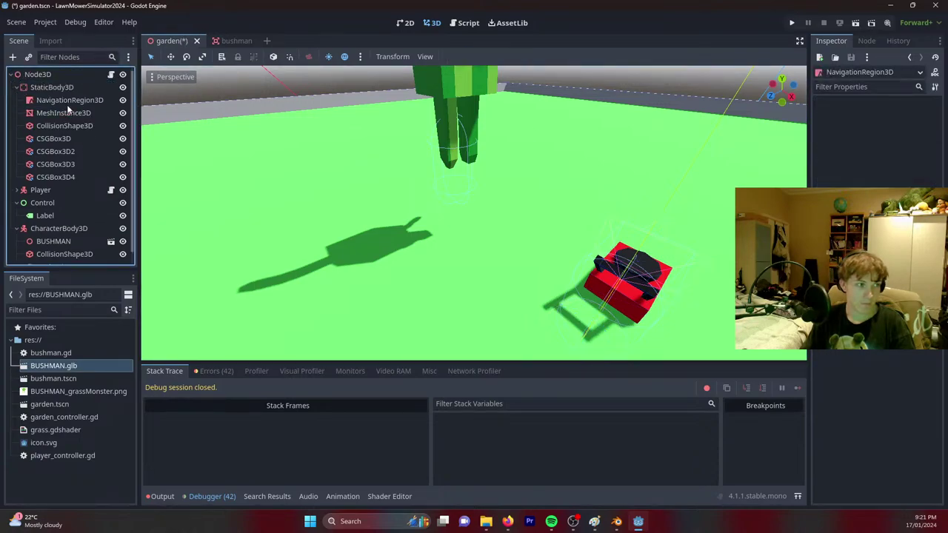
pyautogui.hotkey('ctrl', 's')
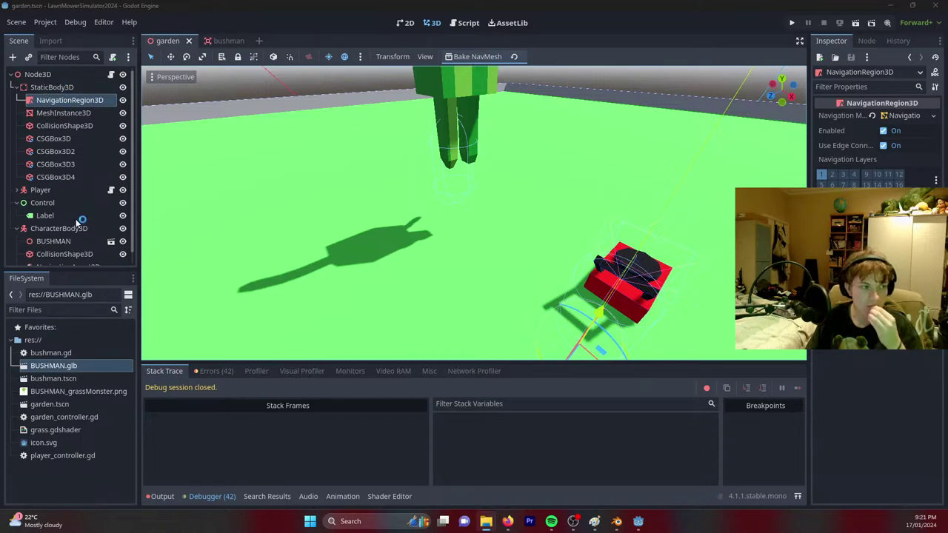
pyautogui.scroll(-1, 79, 221)
# Attach a new script named evil_controller.gd to the CharacterBody3D.
pyautogui.click(76, 220)
pyautogui.rightClick(79, 219)
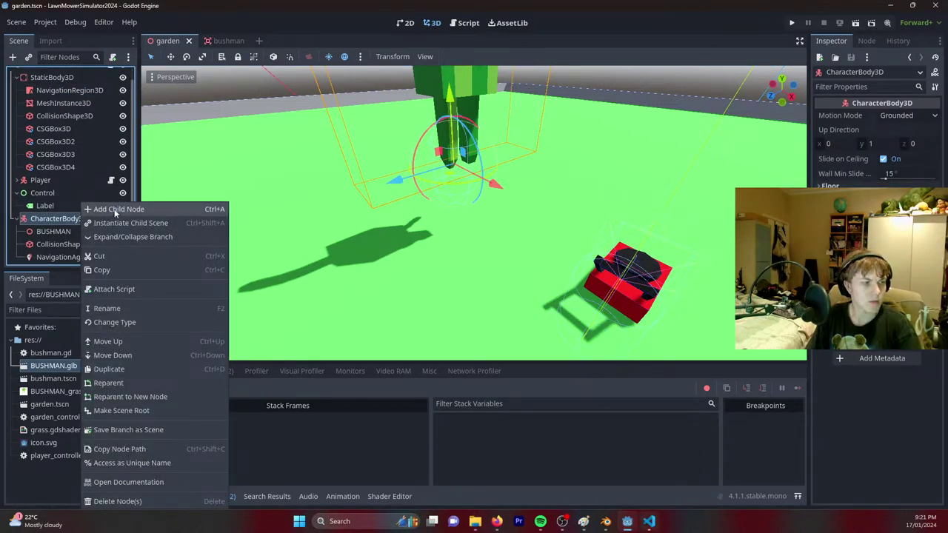
pyautogui.click(146, 287)
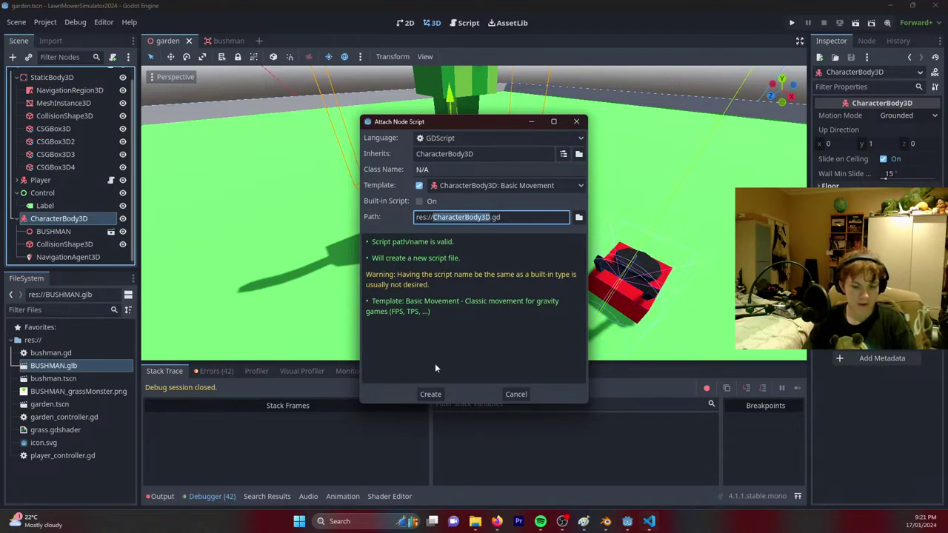
pyautogui.write('evil_contro')
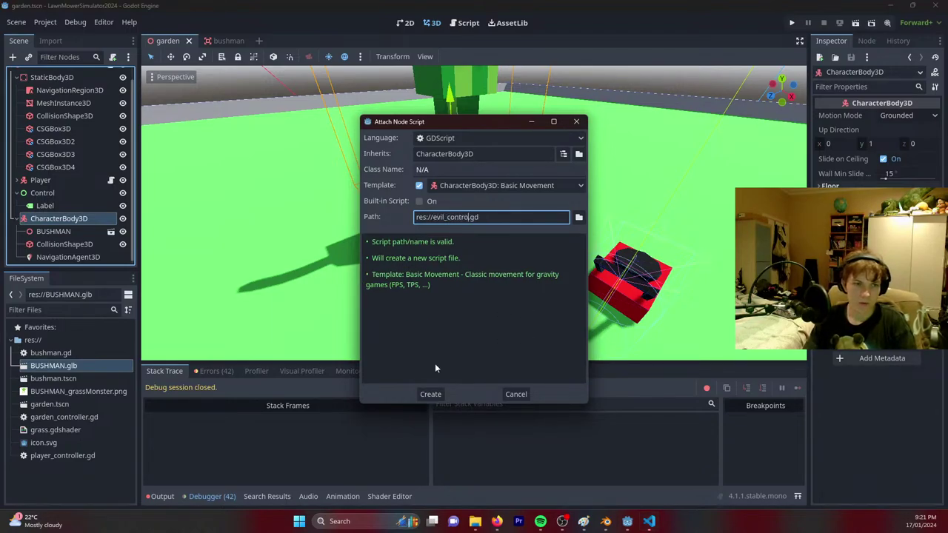
pyautogui.write('ller')
pyautogui.press('Return')
# Delete all of the Basic Movement template code from evil_controller.gd.
pyautogui.scroll(-3, 381, 182)
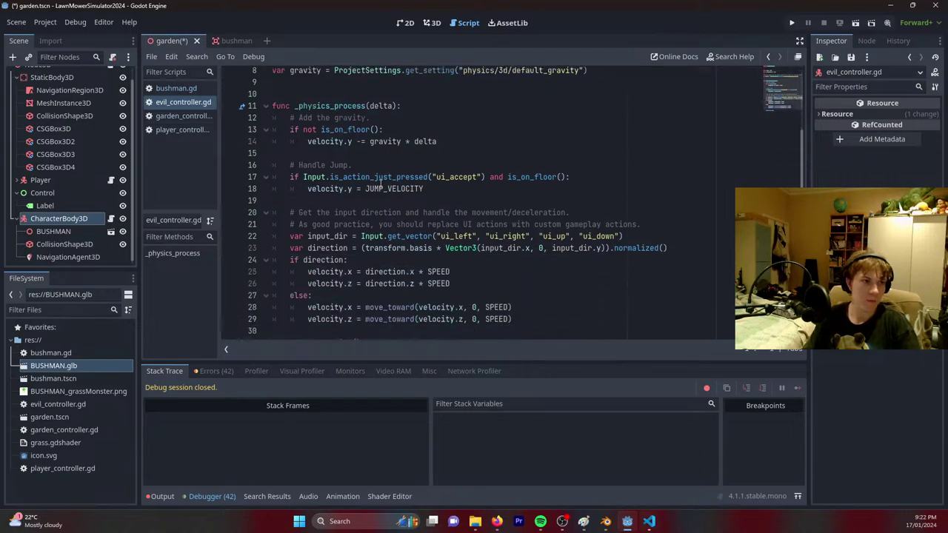
pyautogui.scroll(-1, 380, 182)
pyautogui.moveTo(397, 311); pyautogui.dragTo(196, 16)
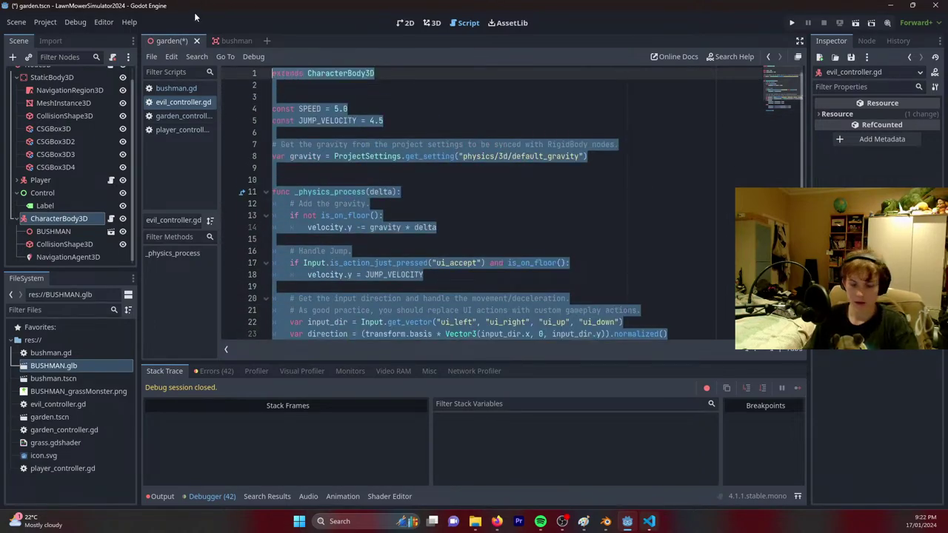
pyautogui.press('BackSpace')
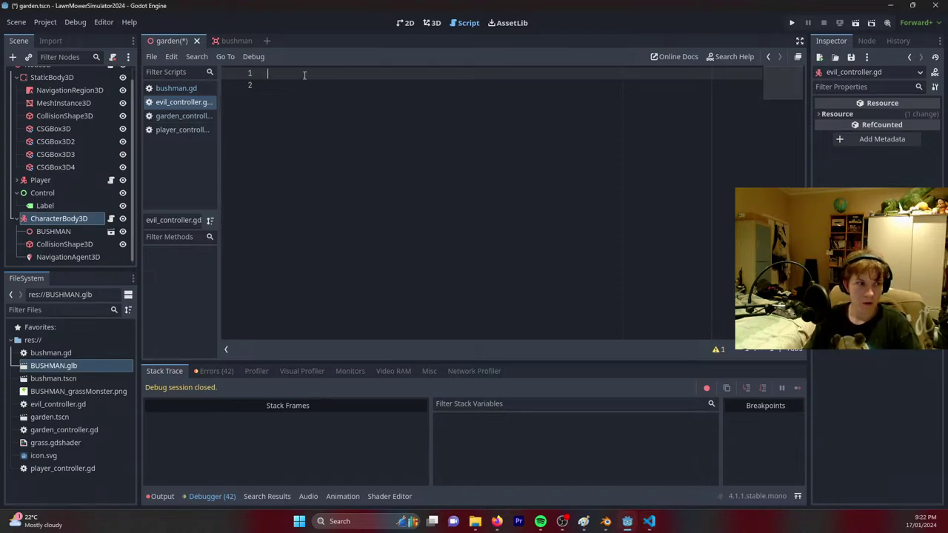
# Paste in the enemy pathfinding script, then delete the animate("walking", 0.3, 1) call and its blank line.
pyautogui.hotkey('ctrl', 'v')
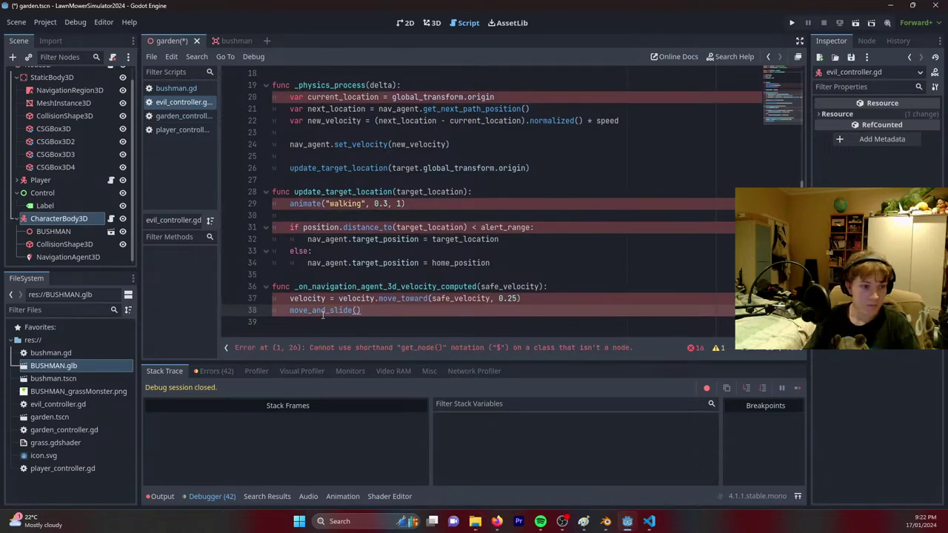
pyautogui.scroll(1, 416, 241)
pyautogui.moveTo(416, 241); pyautogui.dragTo(416, 219)
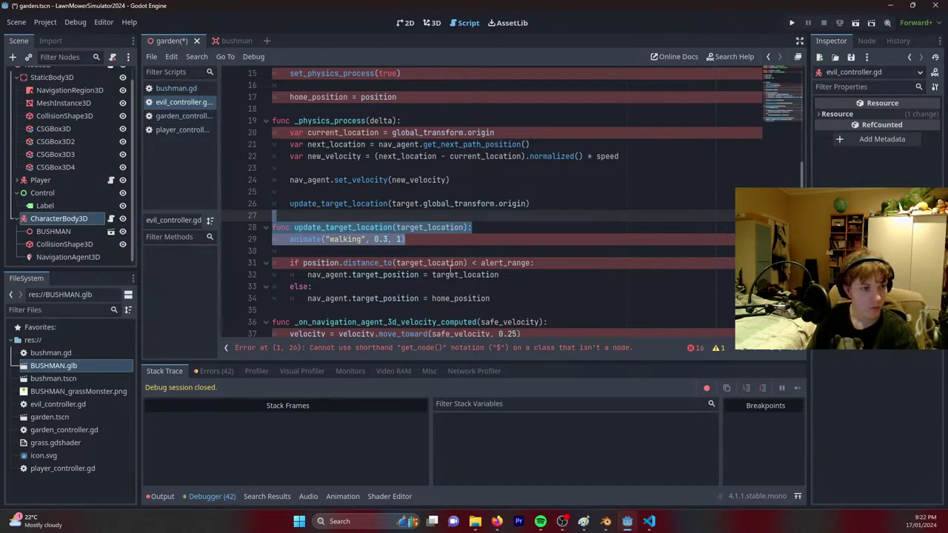
pyautogui.click(427, 241)
pyautogui.moveTo(428, 241); pyautogui.dragTo(514, 230)
pyautogui.press('BackSpace')
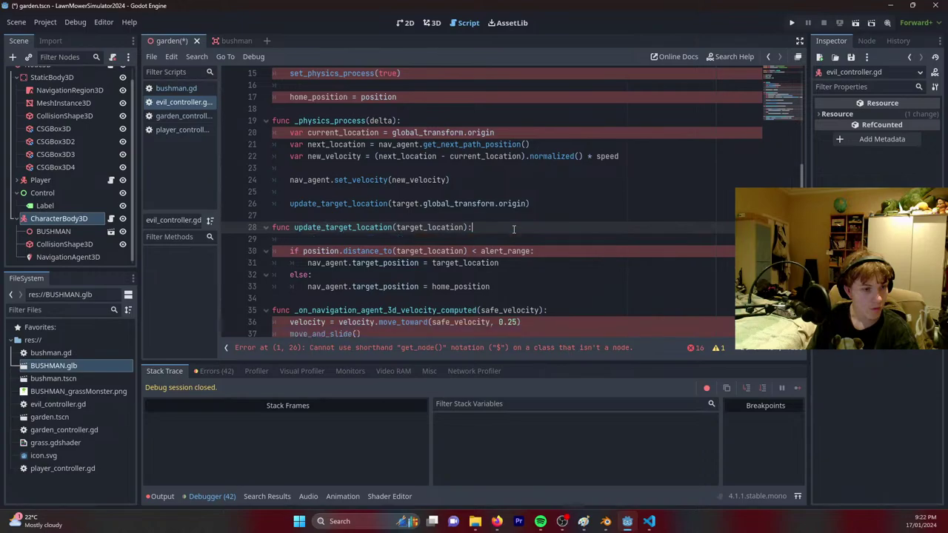
pyautogui.click(442, 238)
pyautogui.press('BackSpace')
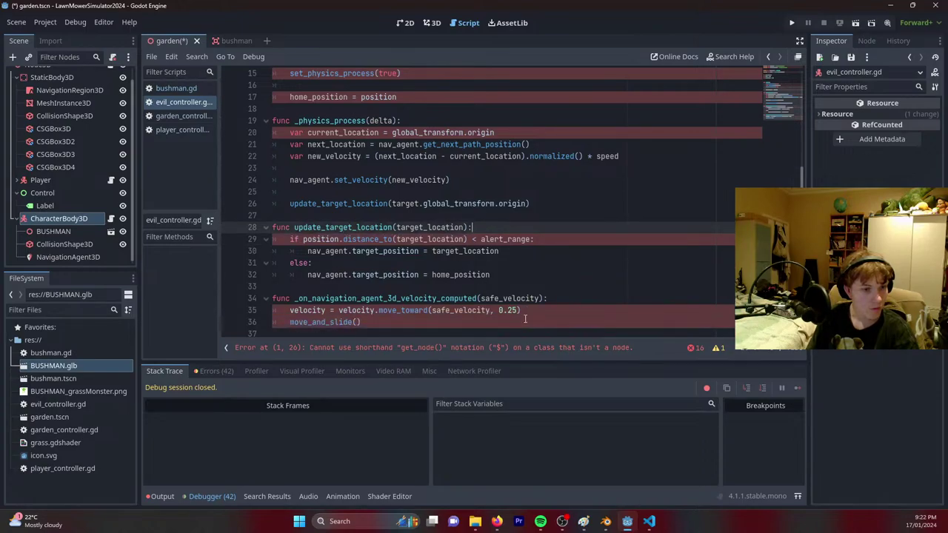
pyautogui.scroll(5, 419, 264)
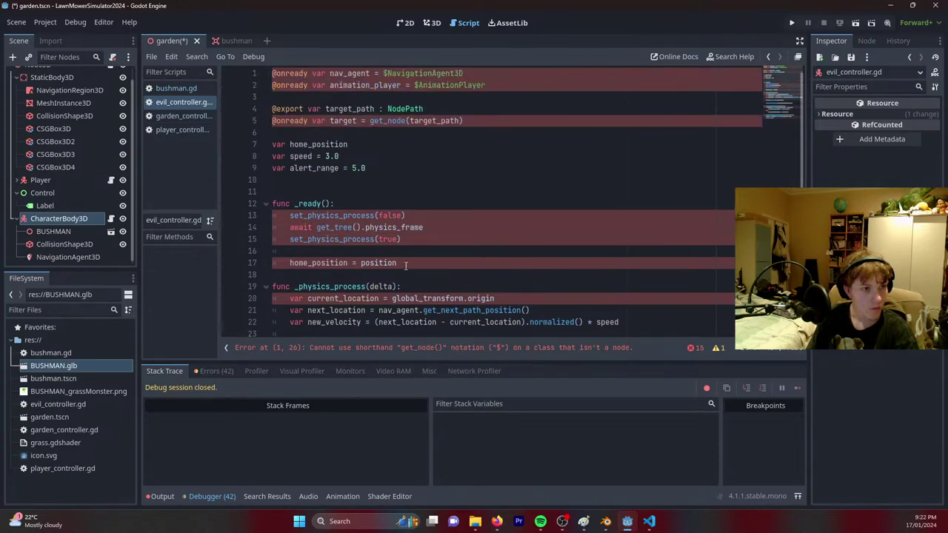
pyautogui.click(508, 84)
pyautogui.hotkey('shift', 'Up')
pyautogui.press('BackSpace')
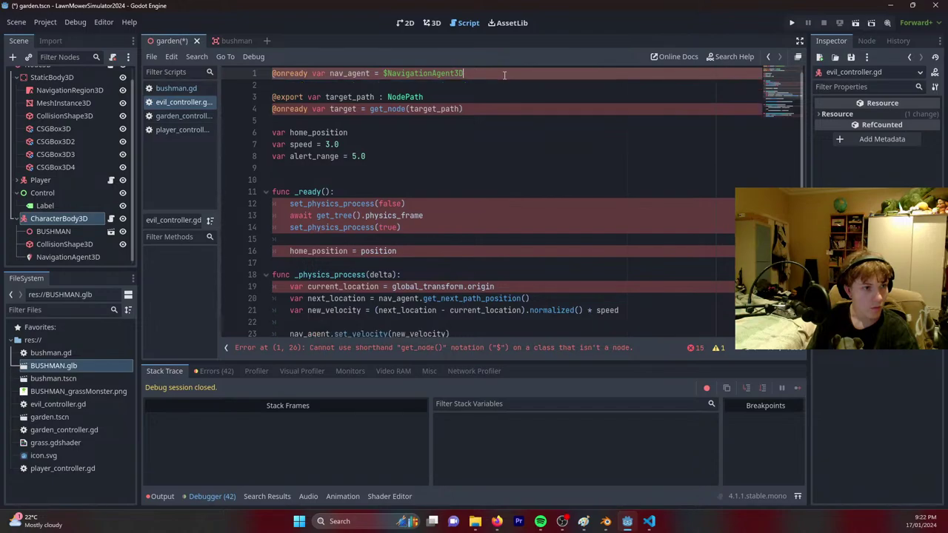
# Retype the $NavigationAgent3D reference on line 1 using autocomplete.
pyautogui.click(389, 74)
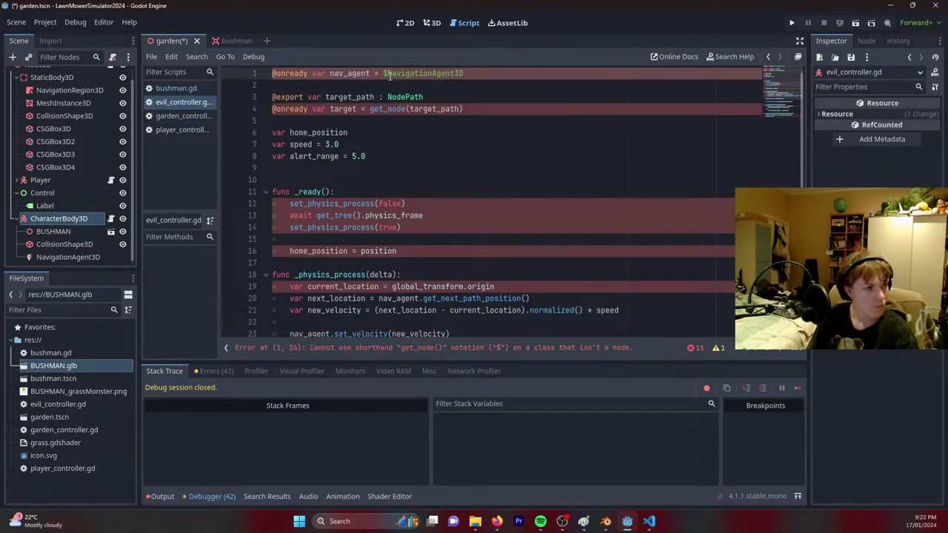
pyautogui.click(479, 74)
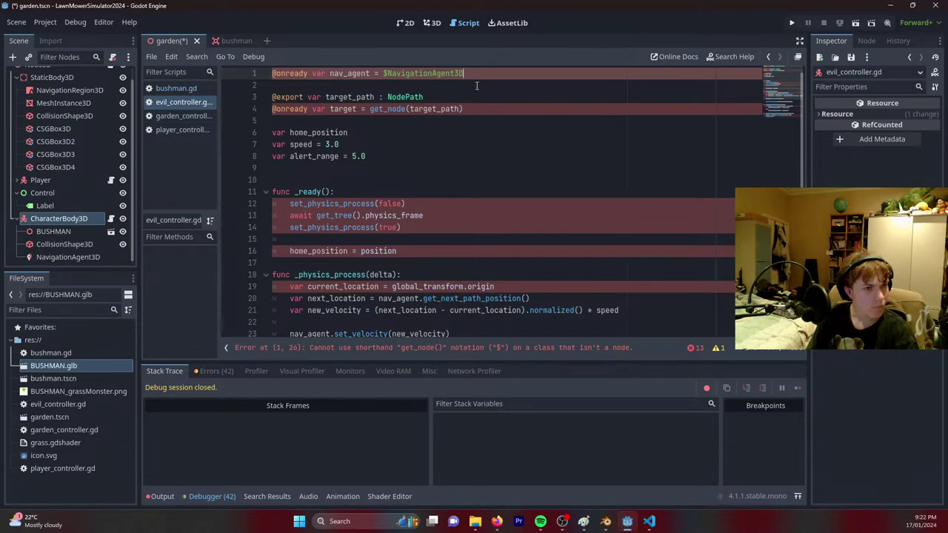
pyautogui.hotkey('ctrl', 'shift', 'Left')
pyautogui.hotkey('ctrl', 'shift', 'Left')
pyautogui.press('BackSpace')
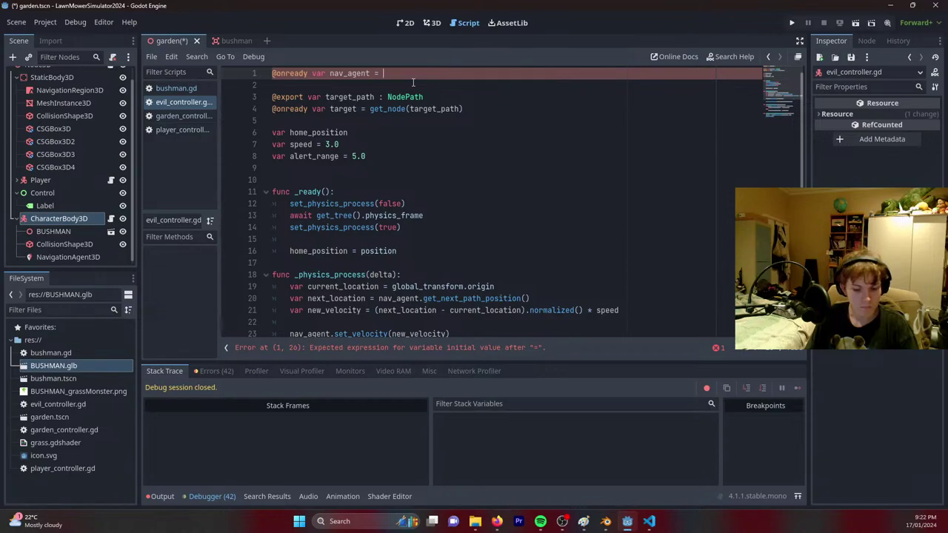
pyautogui.write('$')
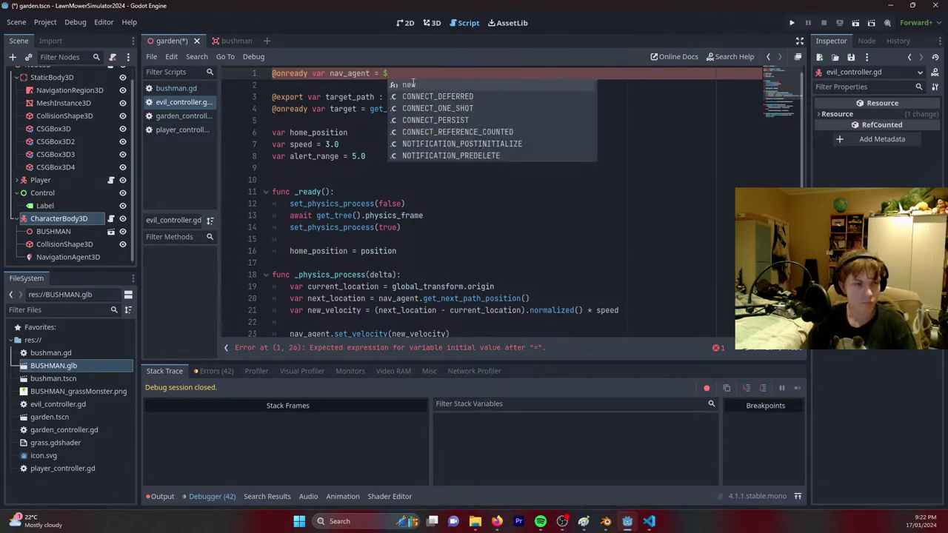
pyautogui.write('Na')
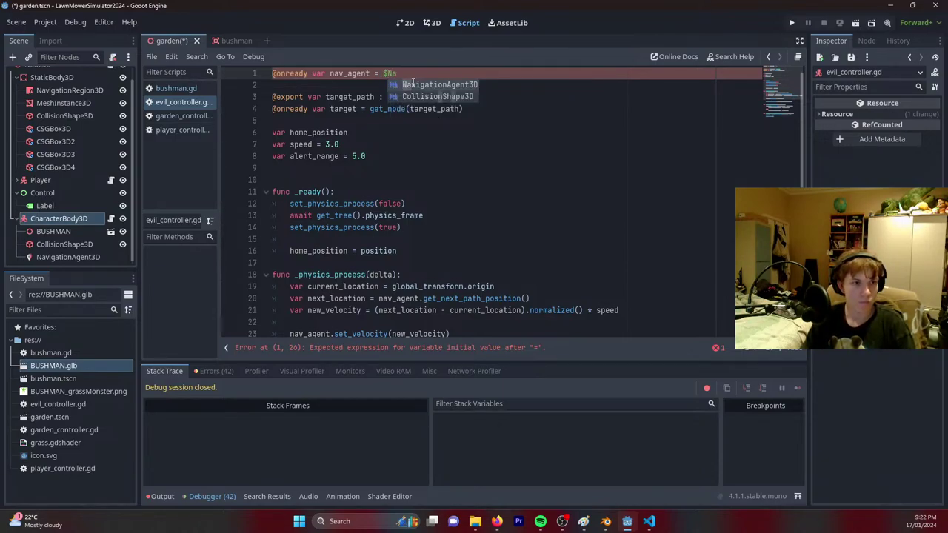
pyautogui.press('Return')
# Save evil_controller.gd and check the line 1 error about the '$' shorthand.
pyautogui.click(415, 97)
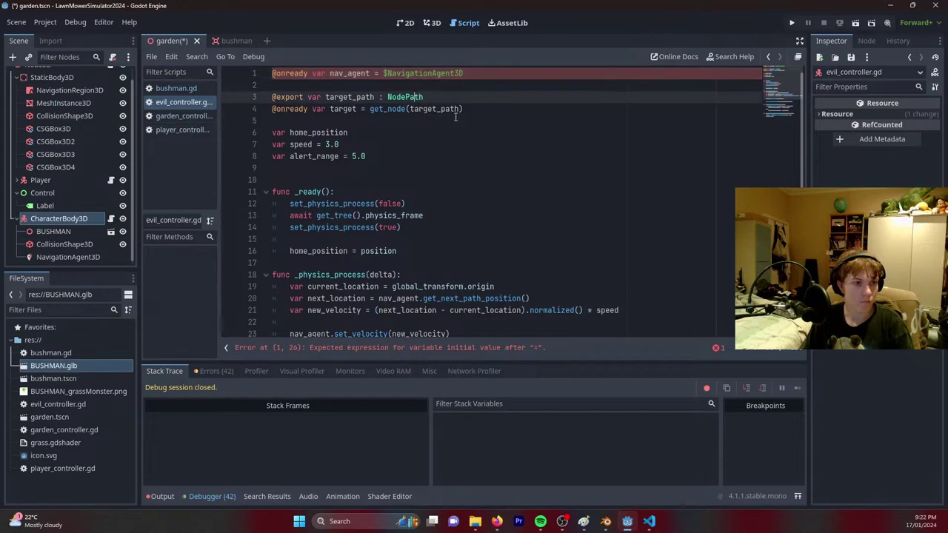
pyautogui.click(474, 109)
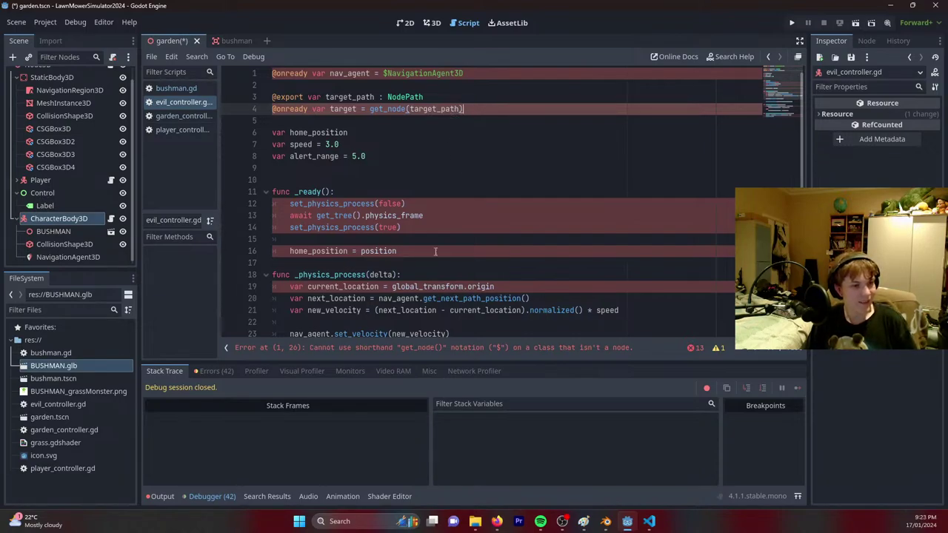
pyautogui.scroll(-1, 457, 108)
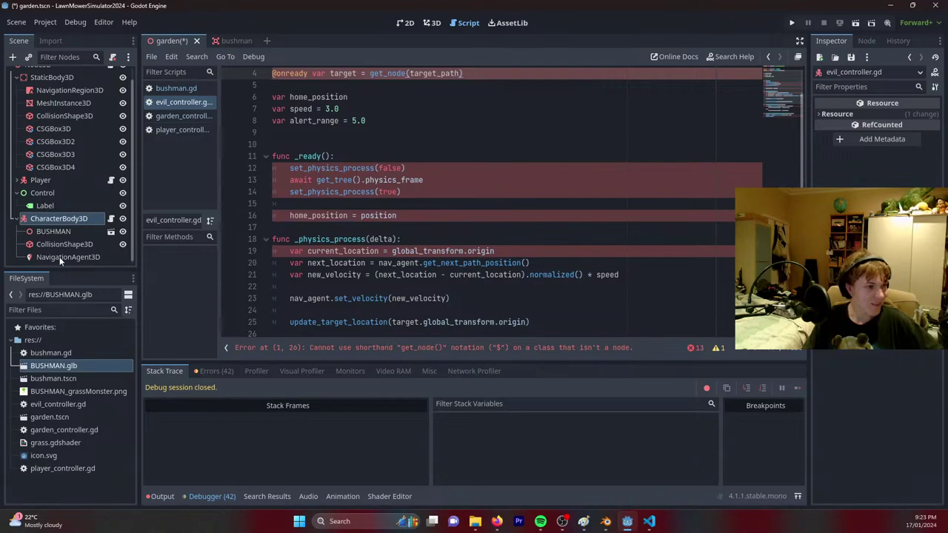
pyautogui.scroll(1, 459, 178)
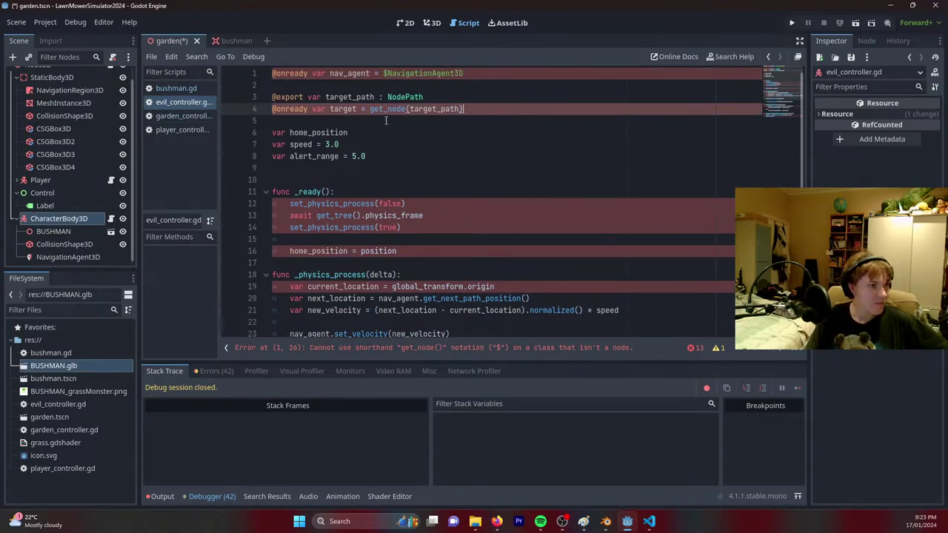
pyautogui.click(445, 157)
pyautogui.hotkey('ctrl', 's')
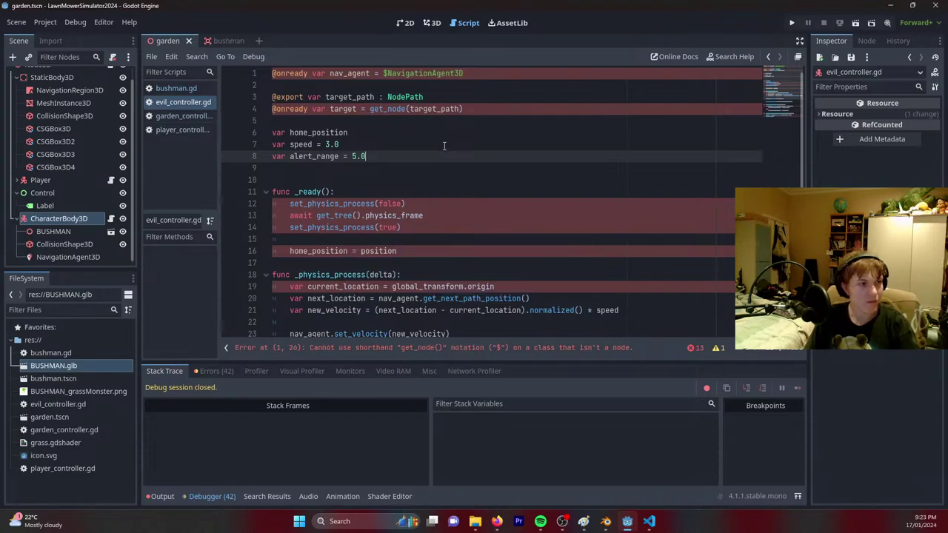
pyautogui.scroll(-5, 450, 244)
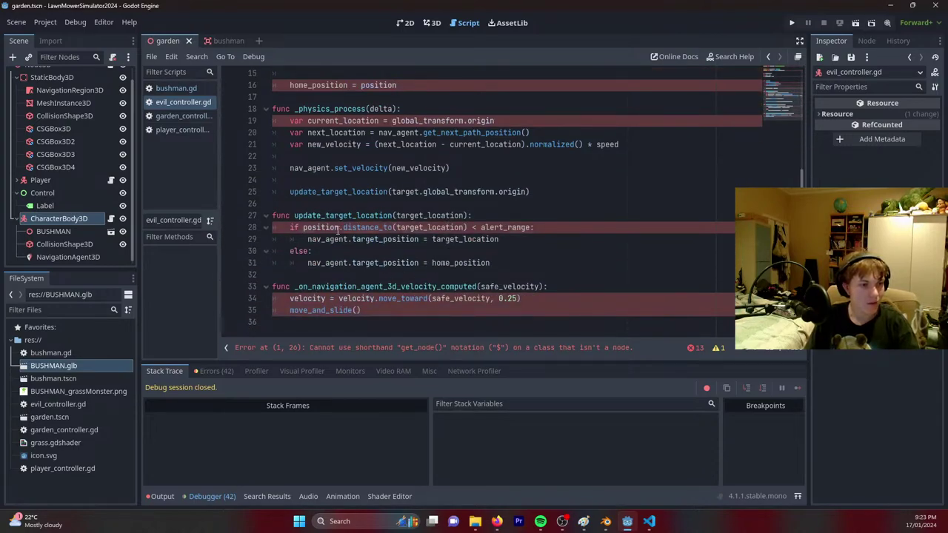
pyautogui.click(445, 228)
pyautogui.click(469, 348)
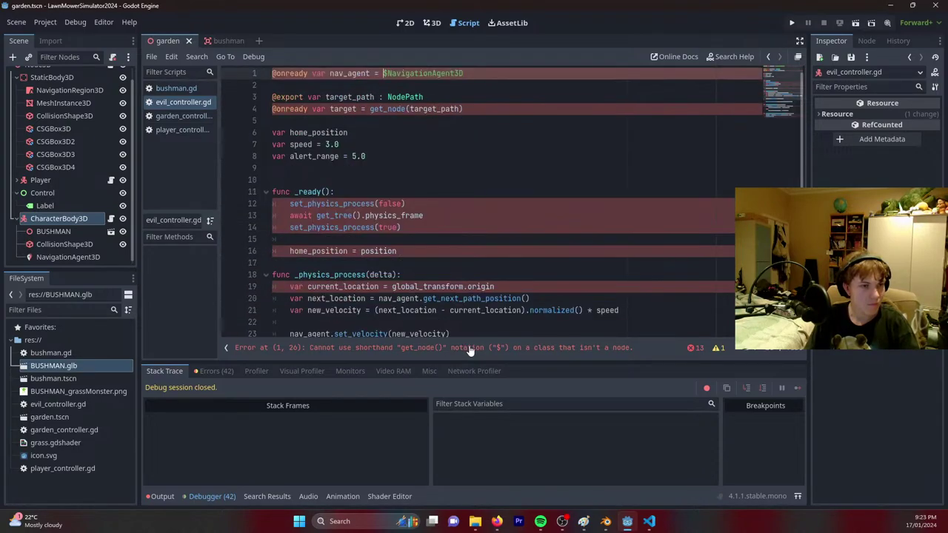
# Select the NavigationAgent3D node and look through its Pathfinding and Avoidance properties.
pyautogui.press('Right')
pyautogui.press('Right')
pyautogui.press('Right')
pyautogui.press('Right')
pyautogui.press('Right')
pyautogui.press('Right')
pyautogui.moveTo(475, 75); pyautogui.dragTo(391, 75)
pyautogui.click(247, 152)
pyautogui.click(72, 258)
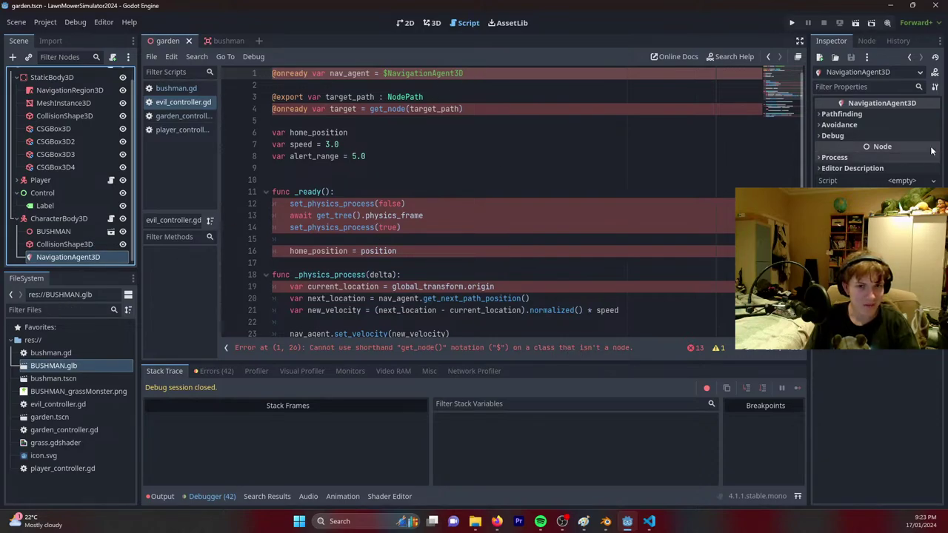
pyautogui.click(870, 117)
pyautogui.click(869, 117)
pyautogui.click(845, 127)
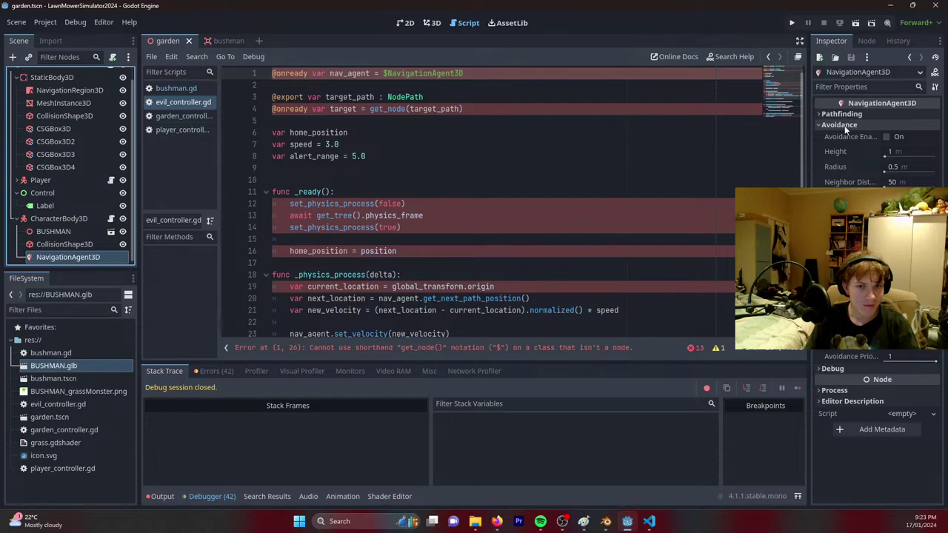
pyautogui.click(846, 126)
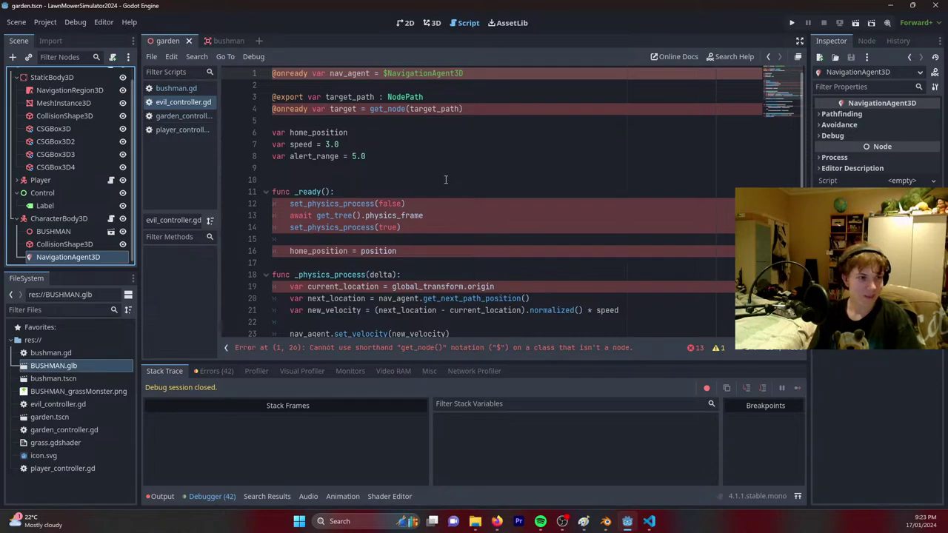
# Review the full script error list, then insert a blank line at the top of evil_controller.gd.
pyautogui.click(332, 74)
pyautogui.click(479, 77)
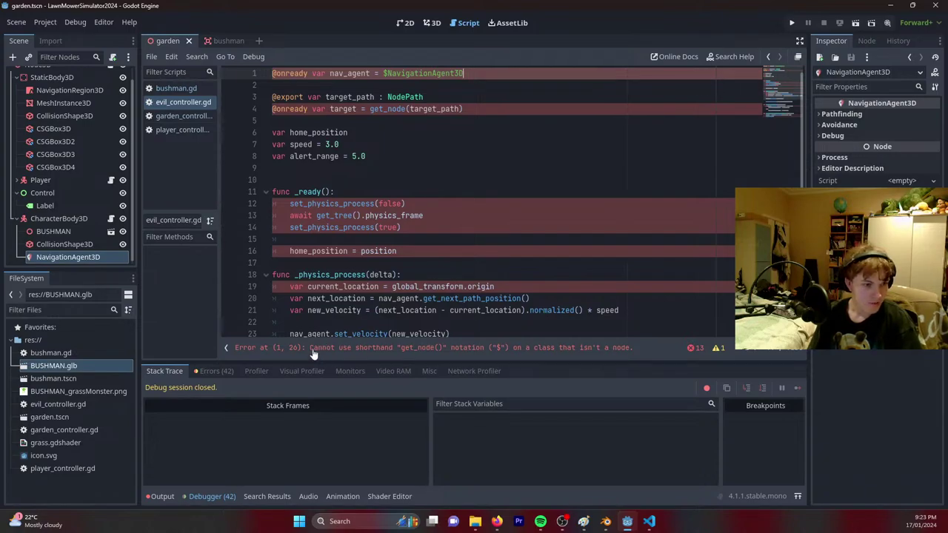
pyautogui.click(695, 347)
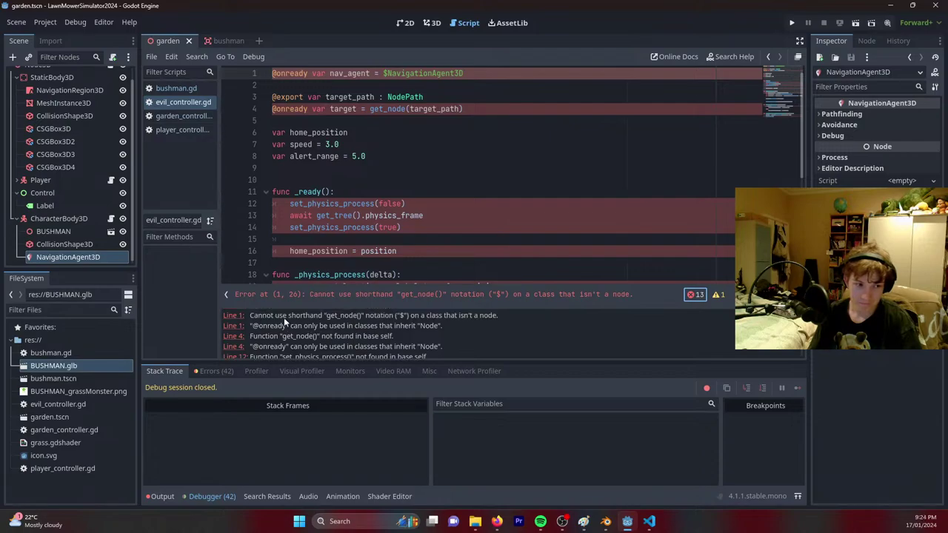
pyautogui.click(695, 295)
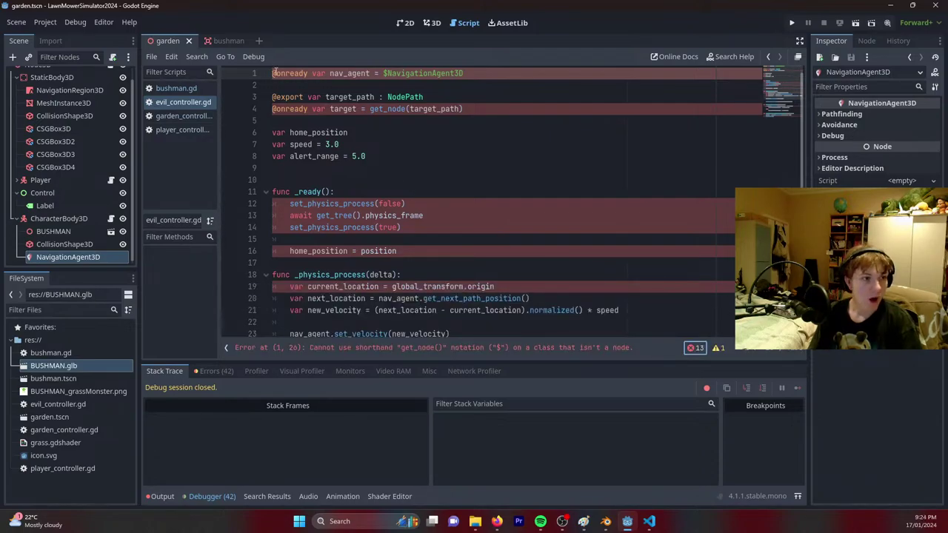
pyautogui.click(178, 120)
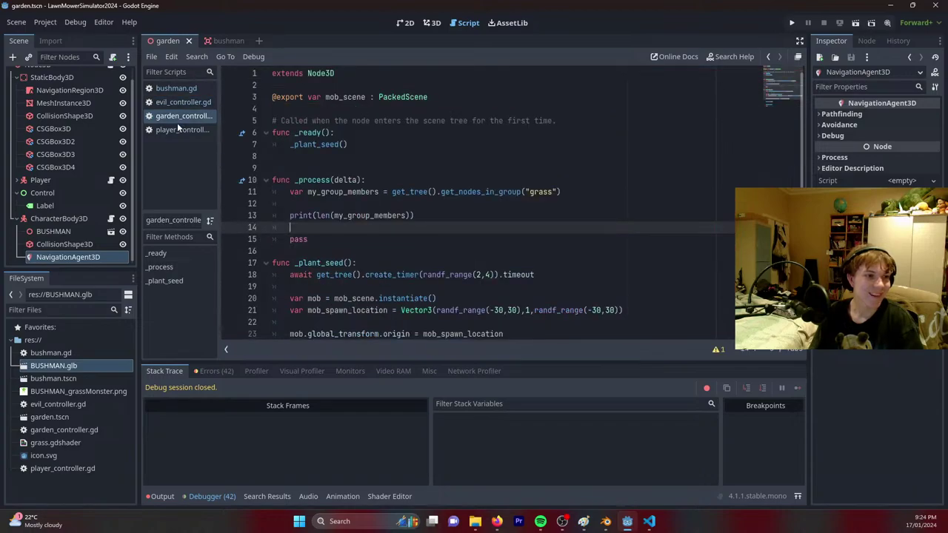
pyautogui.click(170, 102)
pyautogui.press('Return')
pyautogui.press('Return')
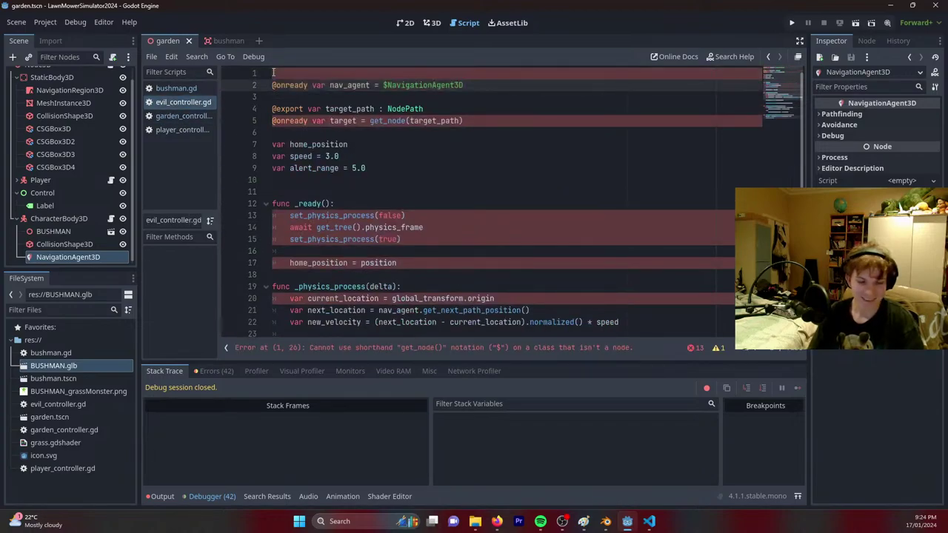
# Put 'extends CharacterBody3D' on line 1, remove the extra empty line, and save.
pyautogui.press('Up')
pyautogui.write('extend')
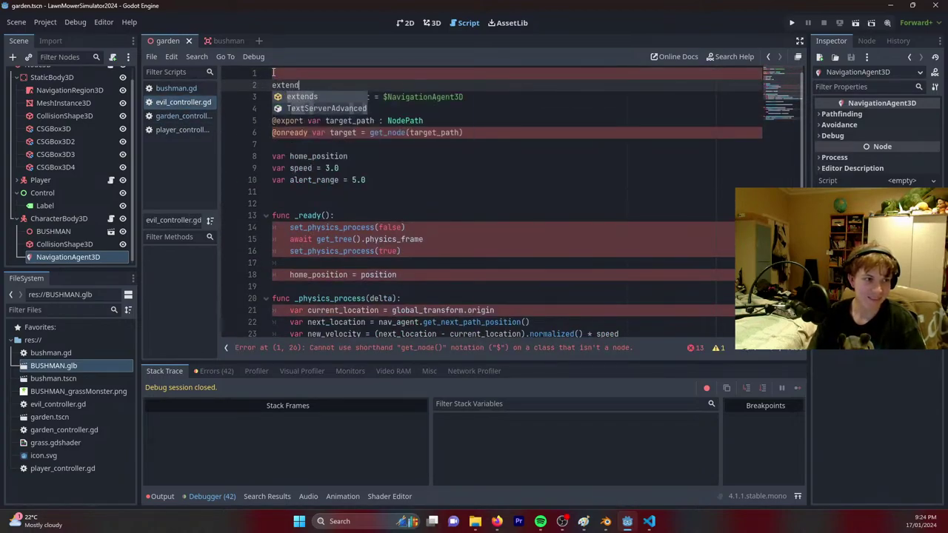
pyautogui.write('s Char')
pyautogui.press('Down')
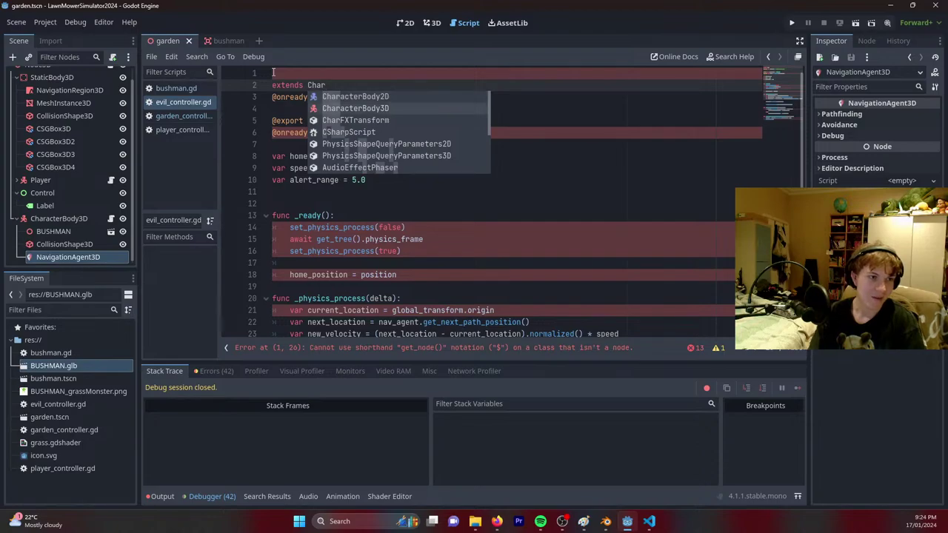
pyautogui.press('Return')
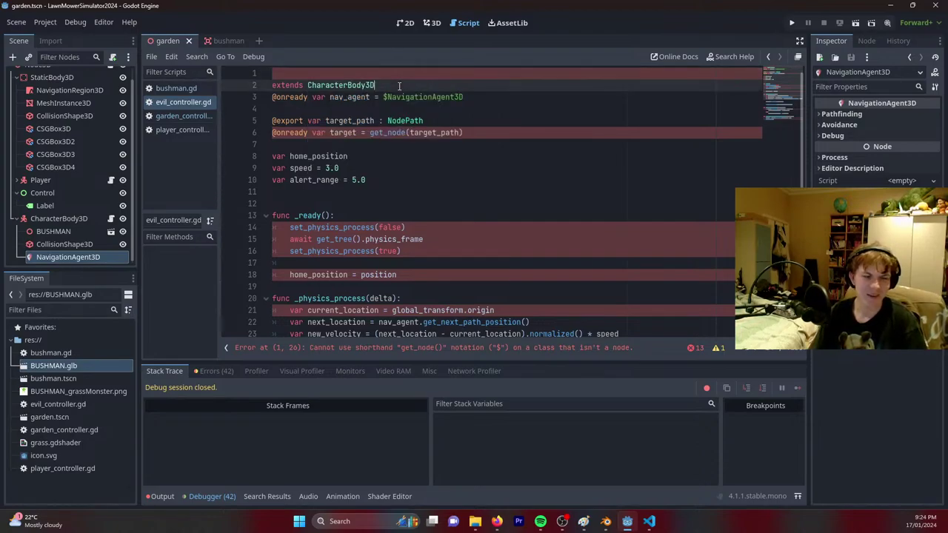
pyautogui.press('Return')
pyautogui.press('Down')
pyautogui.press('Up')
pyautogui.press('Up')
pyautogui.press('BackSpace')
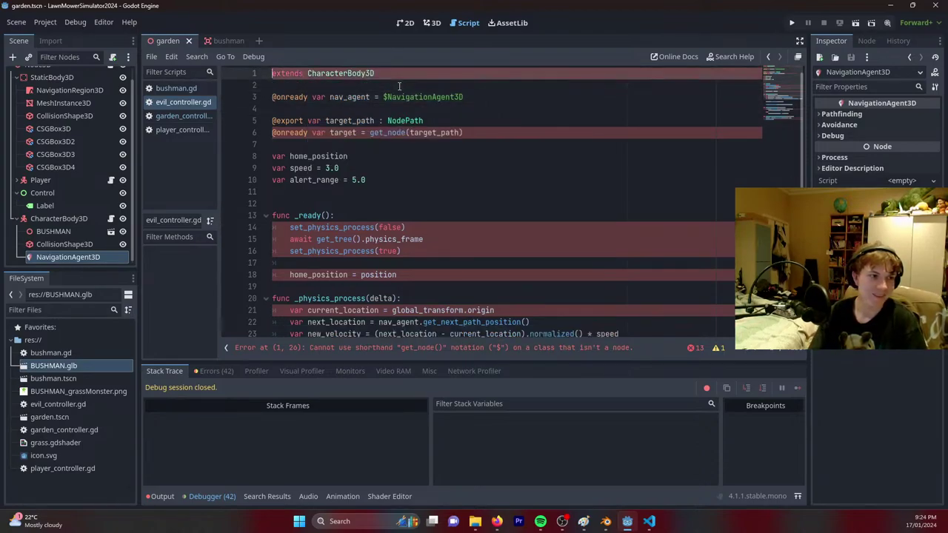
pyautogui.hotkey('ctrl', 's')
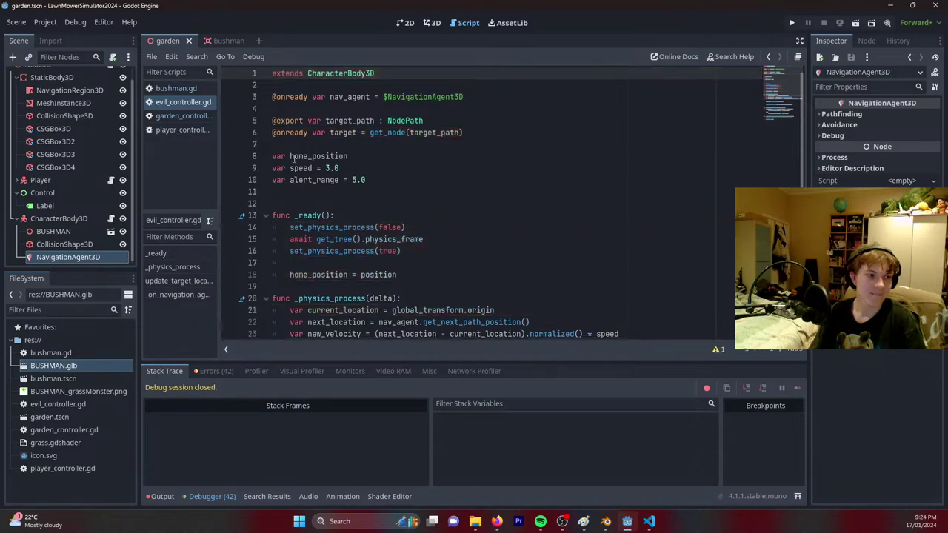
pyautogui.scroll(-5, 400, 298)
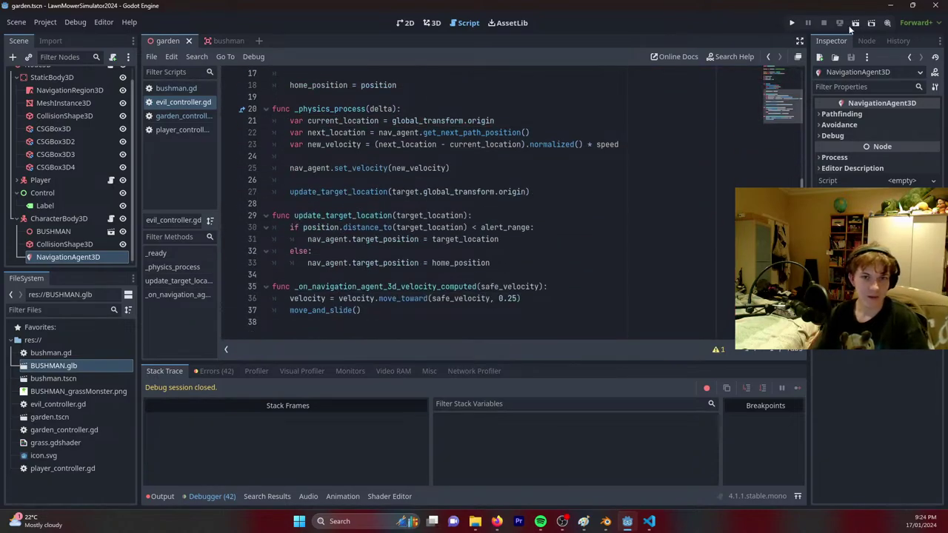
pyautogui.scroll(5, 241, 182)
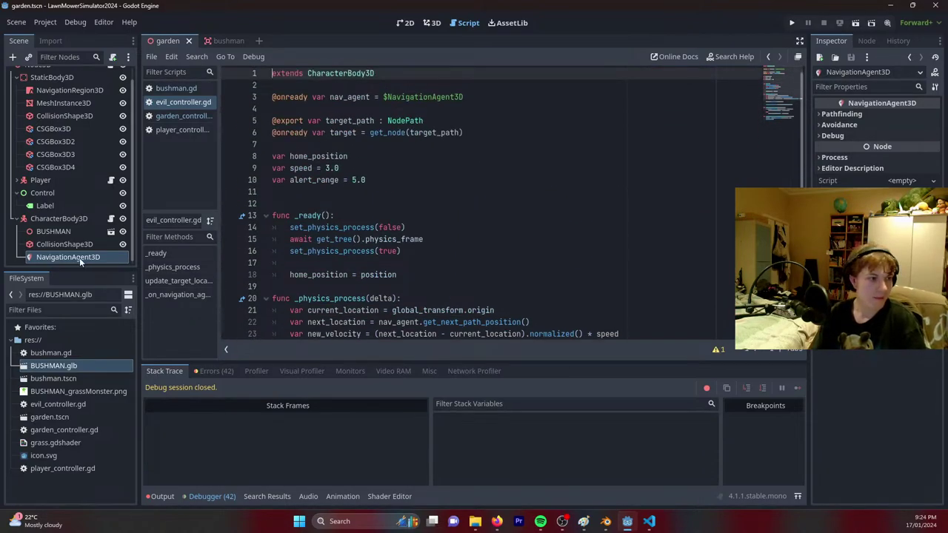
pyautogui.click(59, 218)
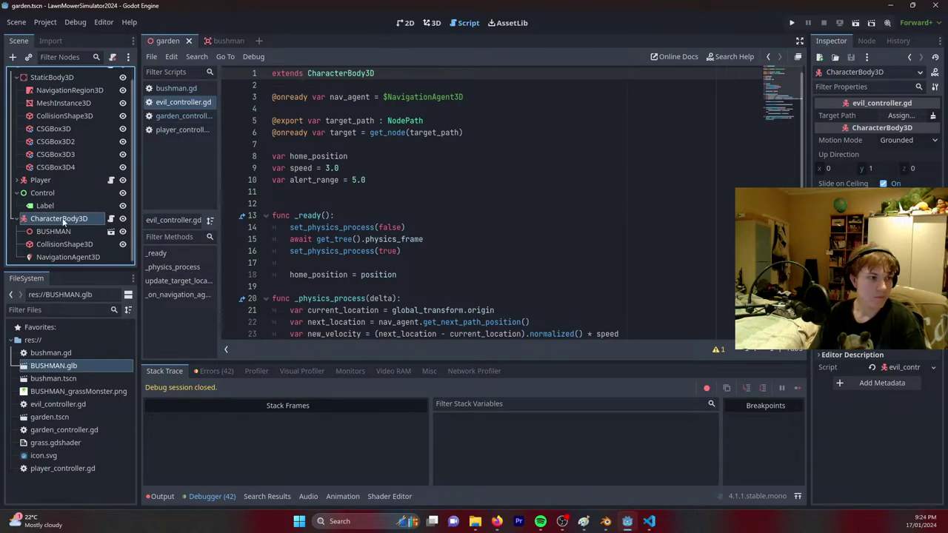
# Set the enemy's Target Path property to the Player node.
pyautogui.click(902, 116)
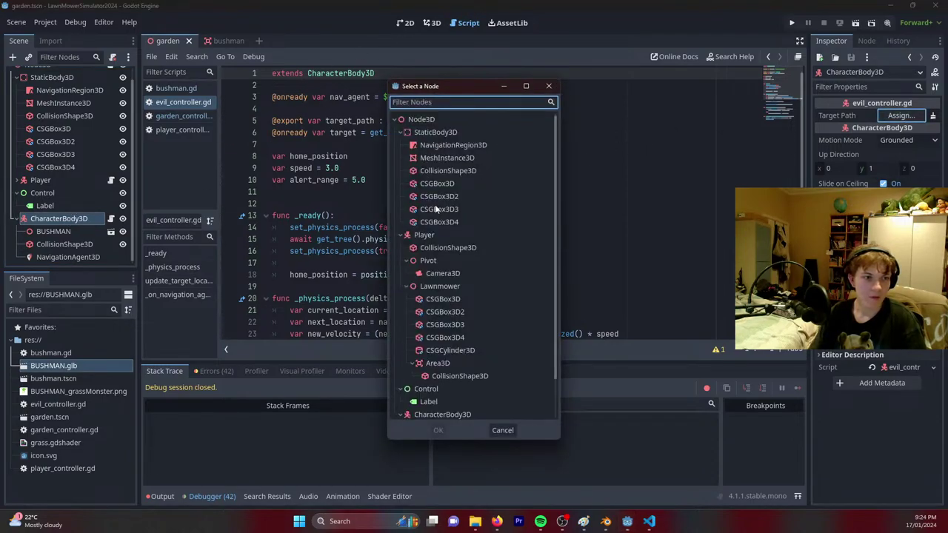
pyautogui.doubleClick(433, 235)
pyautogui.click(432, 23)
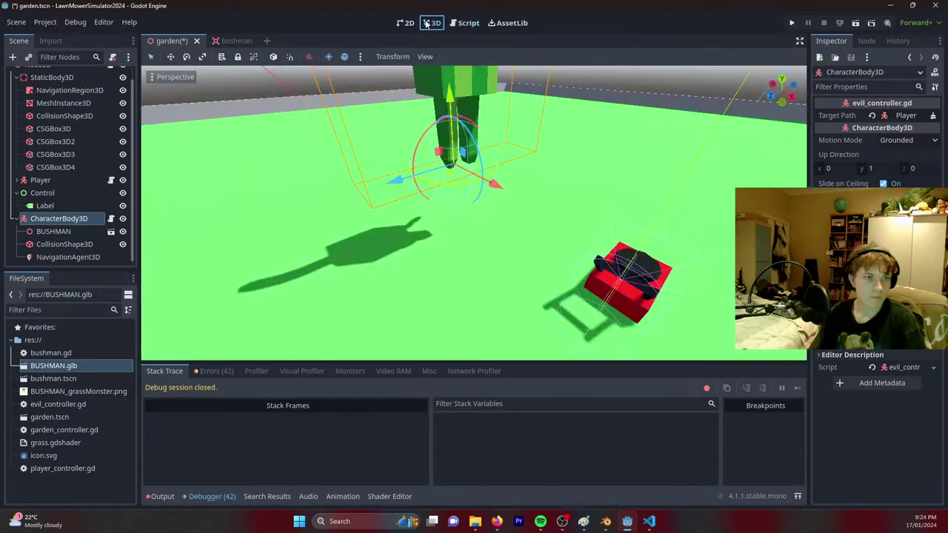
# Save and run the garden scene, then return to the editor and select the first wall box.
pyautogui.click(855, 23)
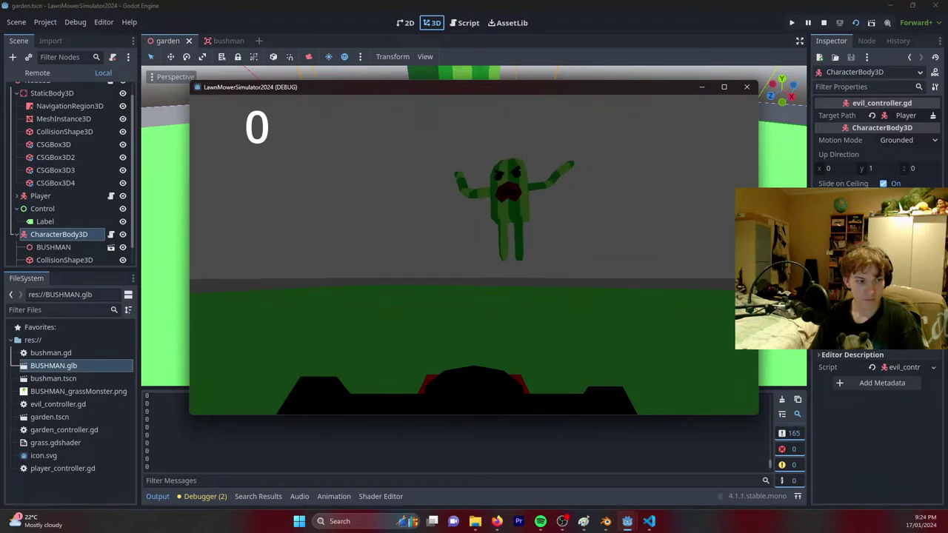
pyautogui.hotkey('alt', 'Tab')
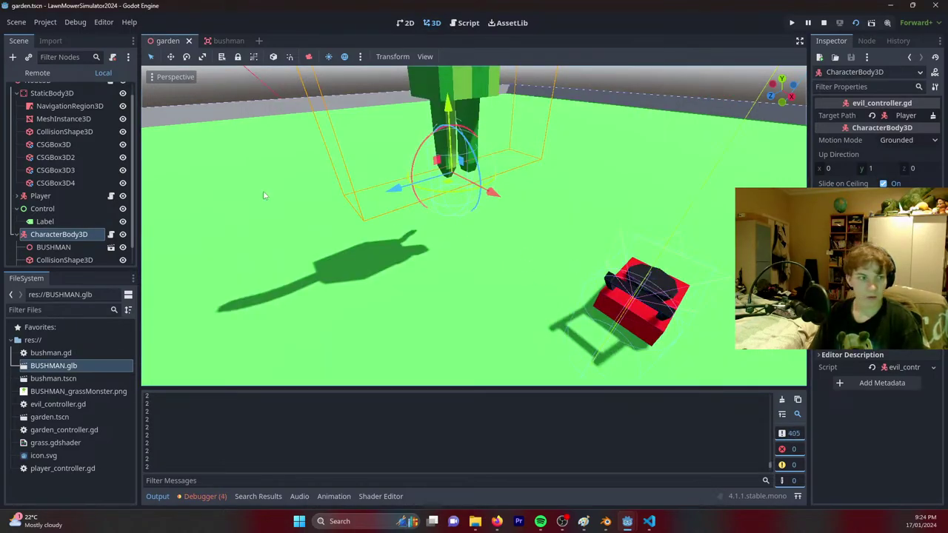
pyautogui.scroll(1, 62, 235)
pyautogui.click(72, 180)
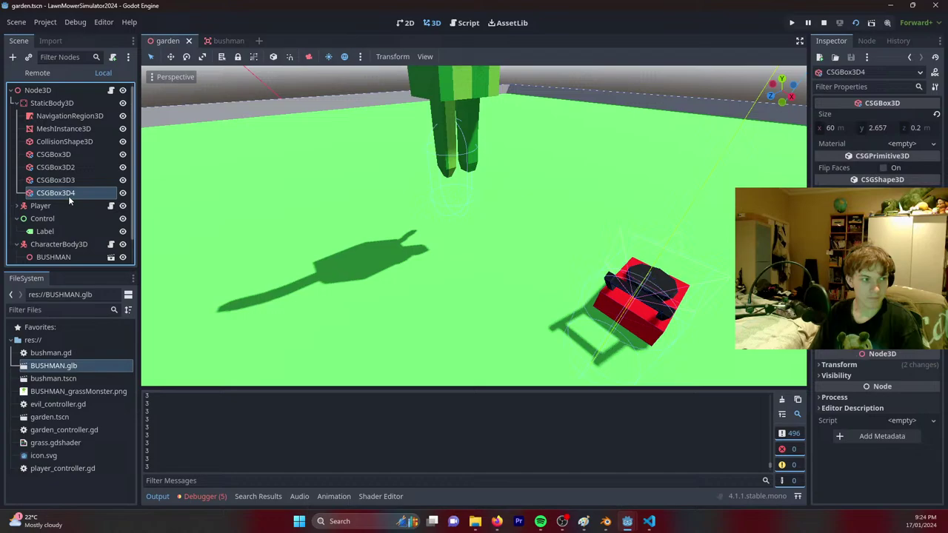
pyautogui.click(65, 154)
# Lower the BUSHMAN model to y 1.125 and save the garden scene.
pyautogui.doubleClick(63, 154)
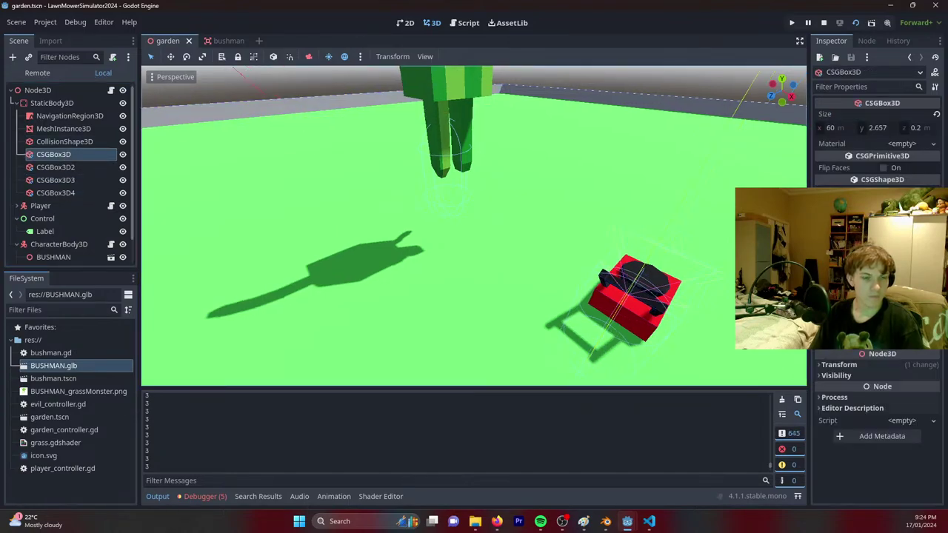
pyautogui.click(351, 189)
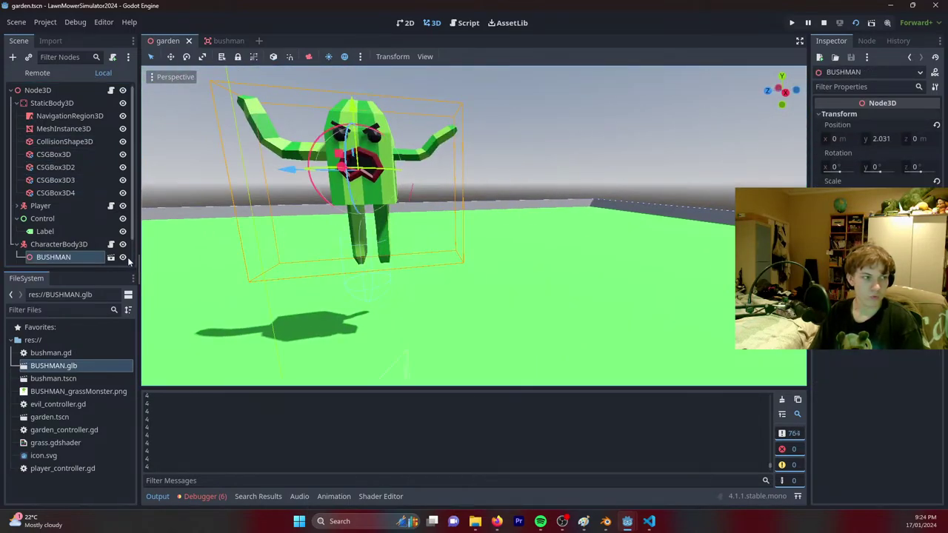
pyautogui.moveTo(354, 116); pyautogui.dragTo(66, 239)
pyautogui.scroll(-1, 66, 239)
pyautogui.hotkey('ctrl', 's')
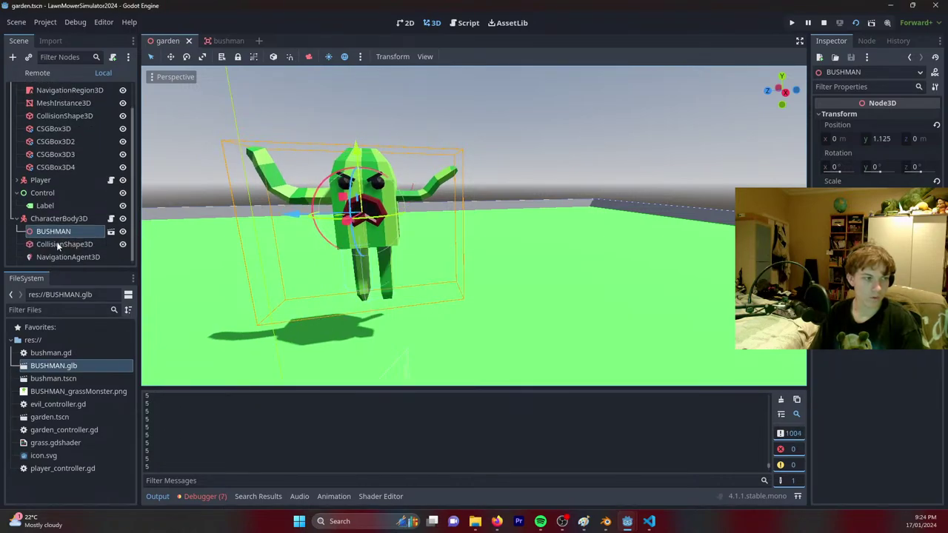
# Nest StaticBody3D under NavigationRegion3D, bake the navigation mesh, and save the scene.
pyautogui.click(61, 244)
pyautogui.click(60, 217)
pyautogui.scroll(1, 60, 216)
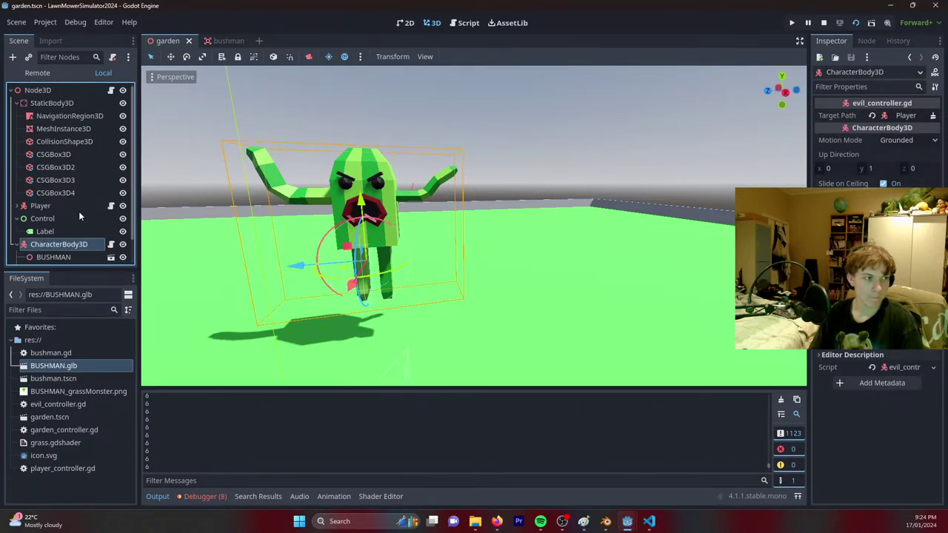
pyautogui.moveTo(92, 115); pyautogui.dragTo(50, 103)
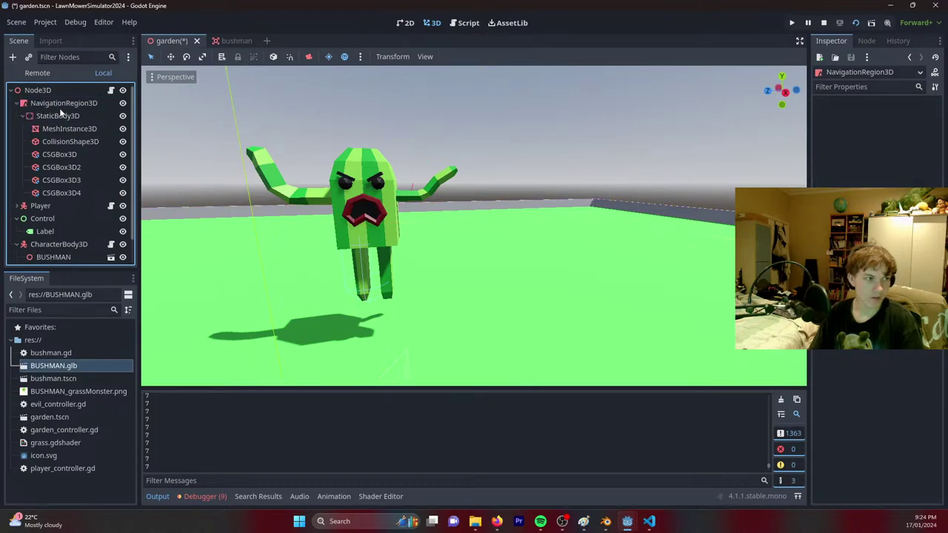
pyautogui.click(477, 56)
pyautogui.moveTo(475, 222); pyautogui.dragTo(430, 255, button='right')
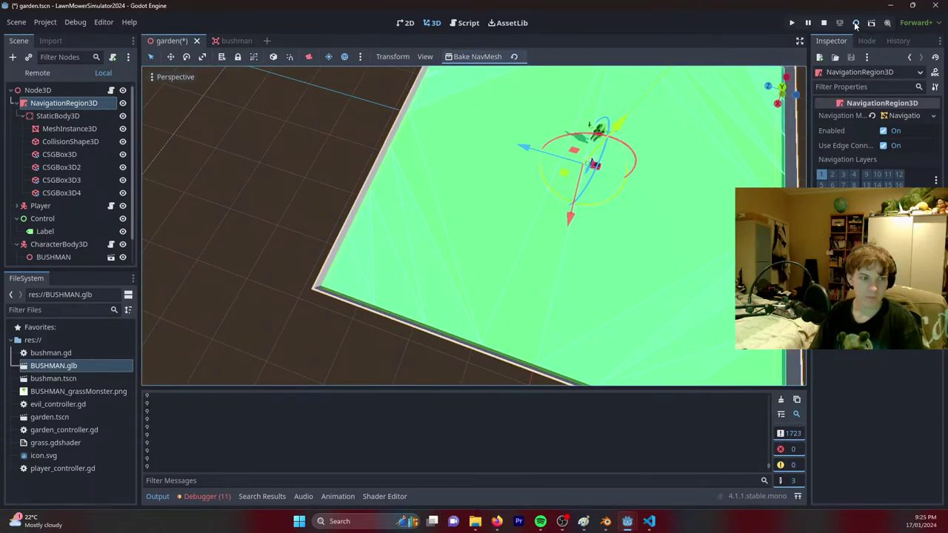
pyautogui.hotkey('ctrl', 's')
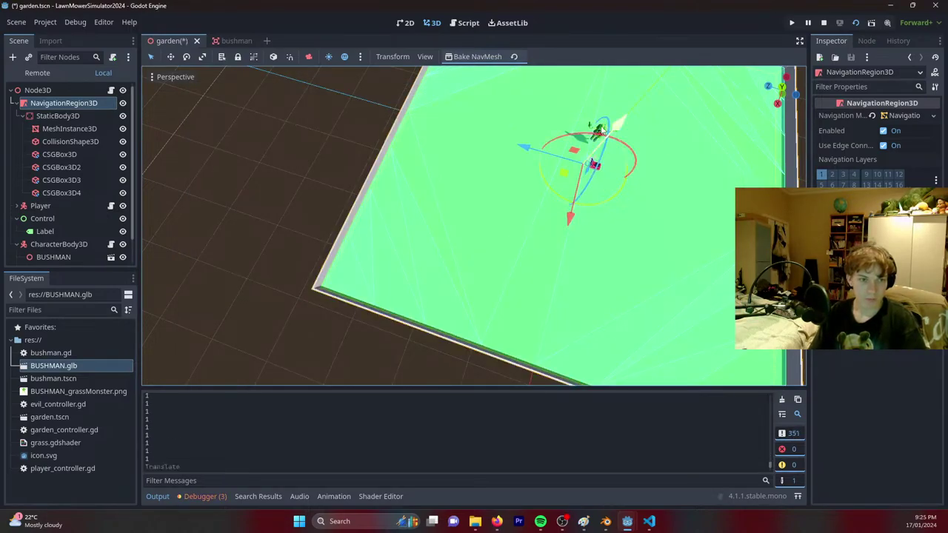
# Move the velocity-computed callback's velocity and move lines into _physics_process, replacing nav_agent.set_velocity.
pyautogui.click(467, 22)
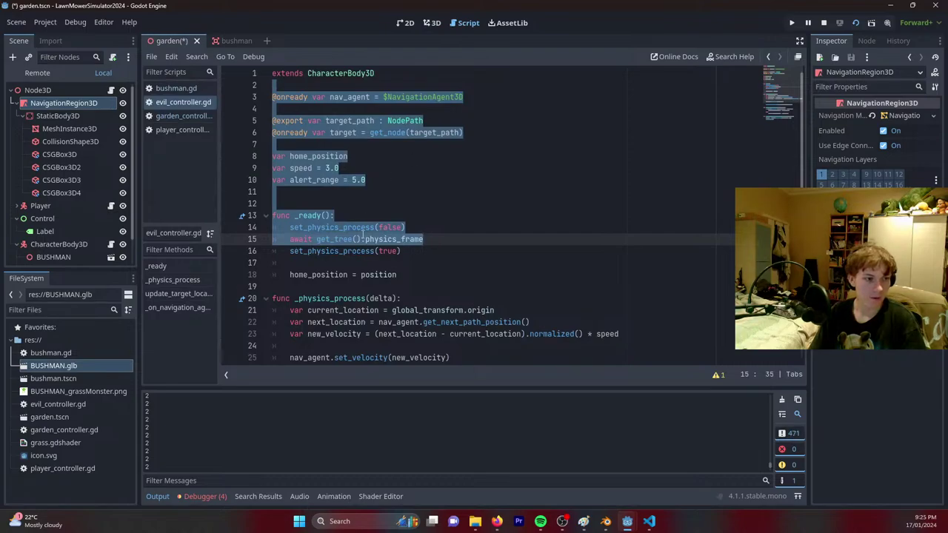
pyautogui.scroll(-4, 377, 287)
pyautogui.scroll(-1, 376, 288)
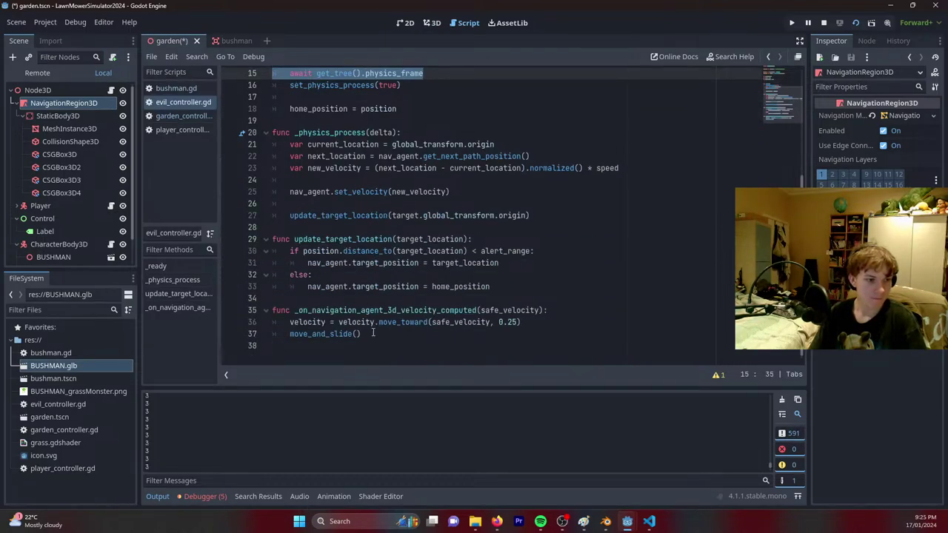
pyautogui.moveTo(373, 333); pyautogui.dragTo(567, 310)
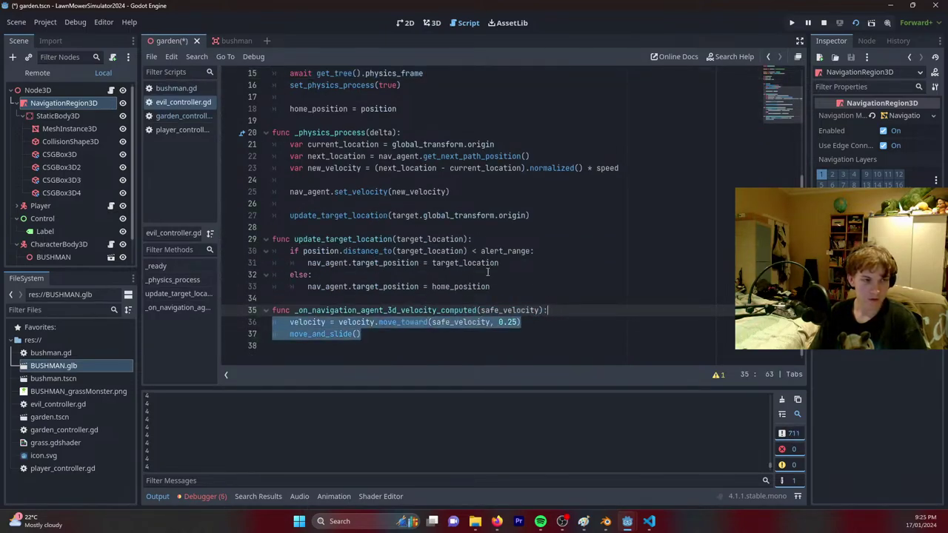
pyautogui.hotkey('ctrl', 'x')
pyautogui.scroll(4, 366, 197)
pyautogui.scroll(-2, 411, 239)
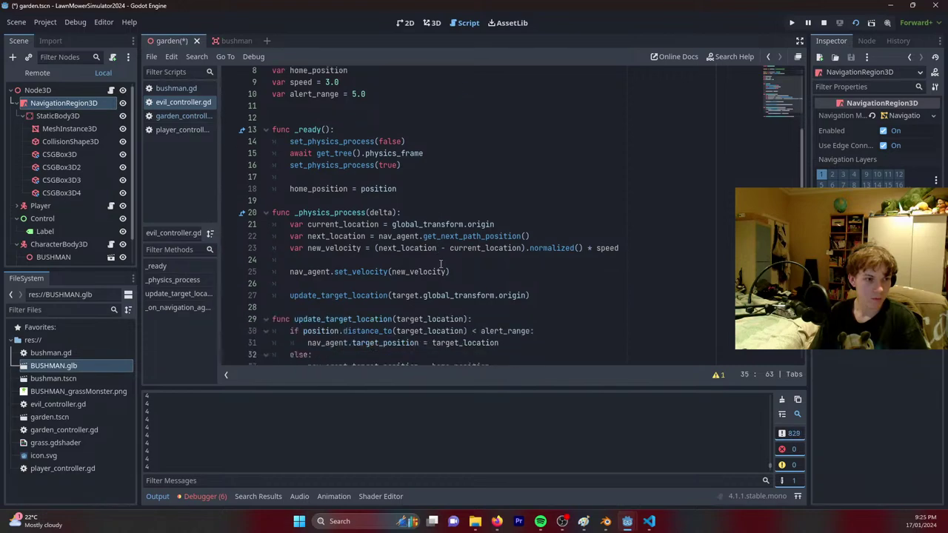
pyautogui.moveTo(538, 275); pyautogui.dragTo(544, 252)
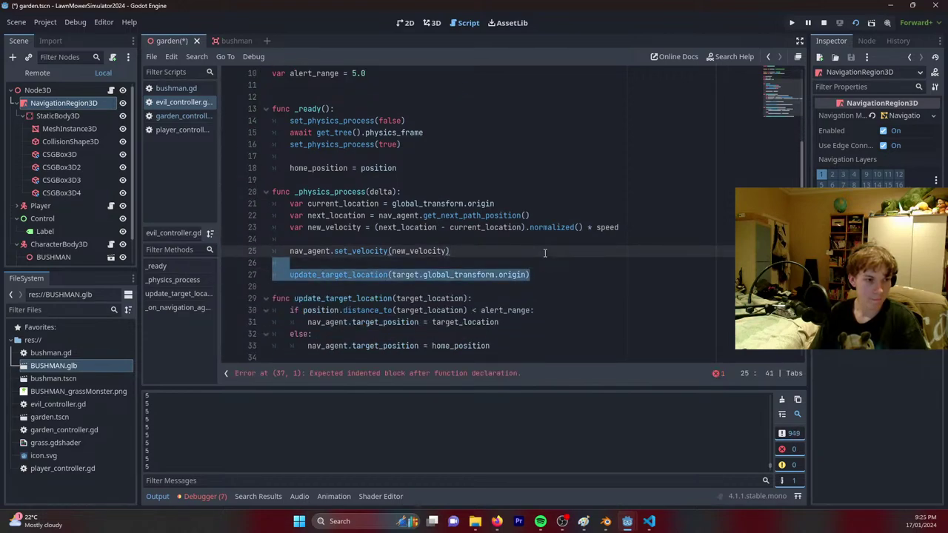
pyautogui.click(544, 253)
pyautogui.moveTo(475, 253); pyautogui.dragTo(290, 252)
pyautogui.hotkey('ctrl', 'v')
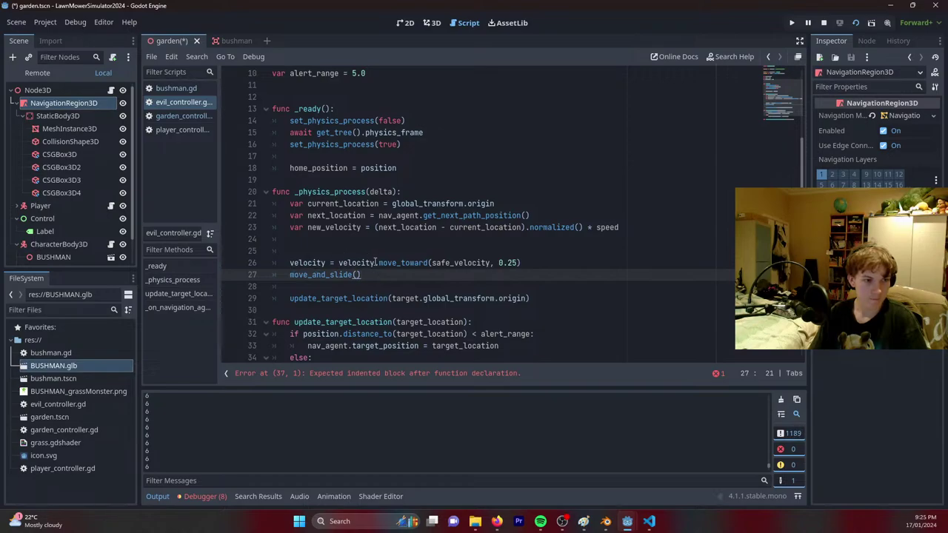
# Change safe_velocity to new_velocity and run the project with F5.
pyautogui.moveTo(451, 263); pyautogui.dragTo(431, 263)
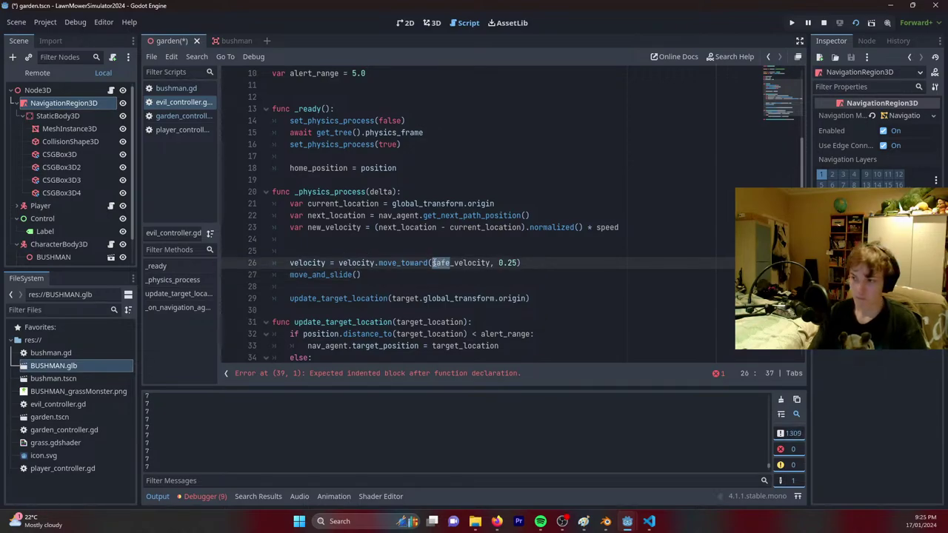
pyautogui.write('new')
pyautogui.press('F5')
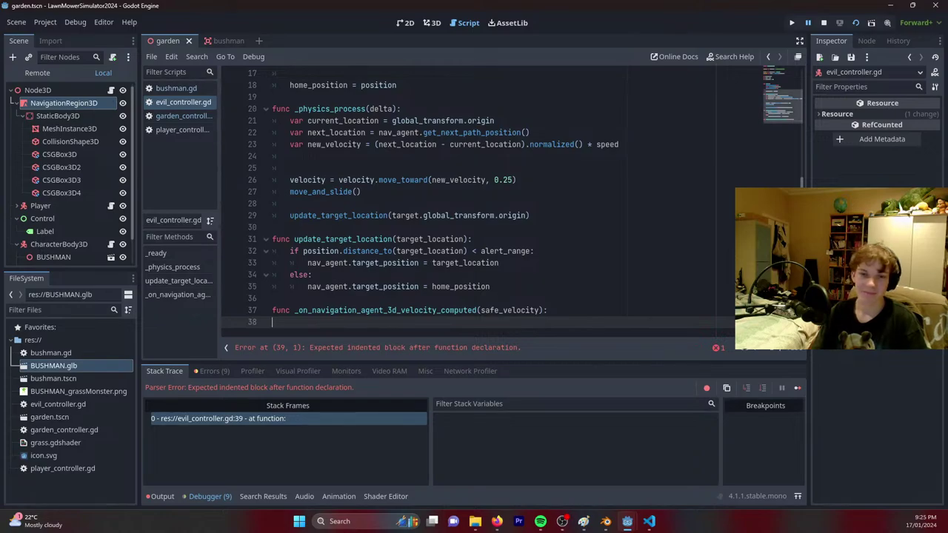
# Delete the empty velocity-computed function, save the script, and test-run the game again.
pyautogui.scroll(2, 518, 286)
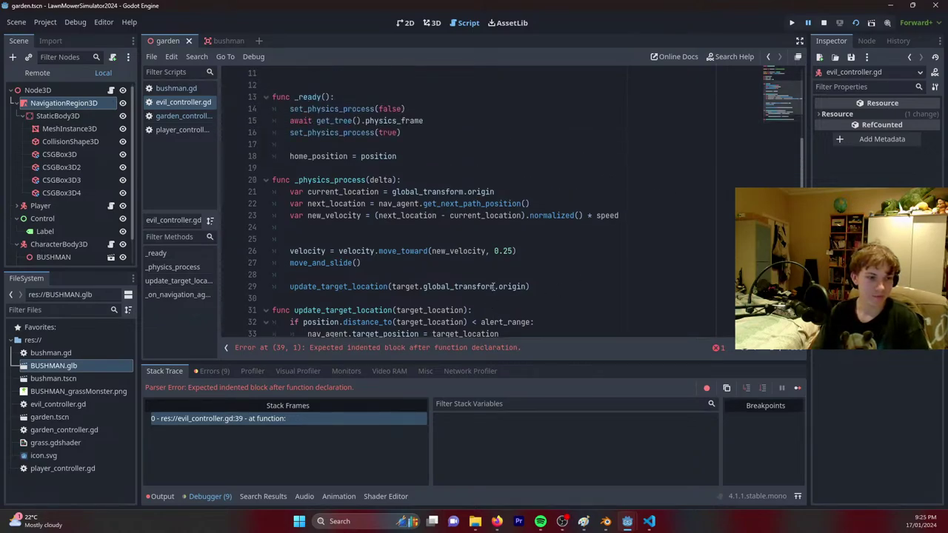
pyautogui.scroll(-2, 490, 295)
pyautogui.moveTo(305, 322); pyautogui.dragTo(280, 298)
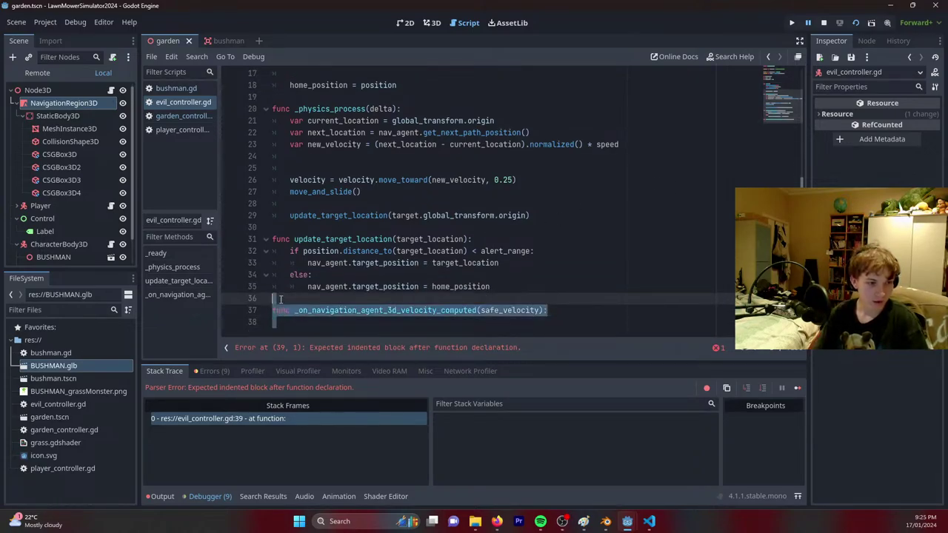
pyautogui.press('BackSpace')
pyautogui.hotkey('ctrl', 's')
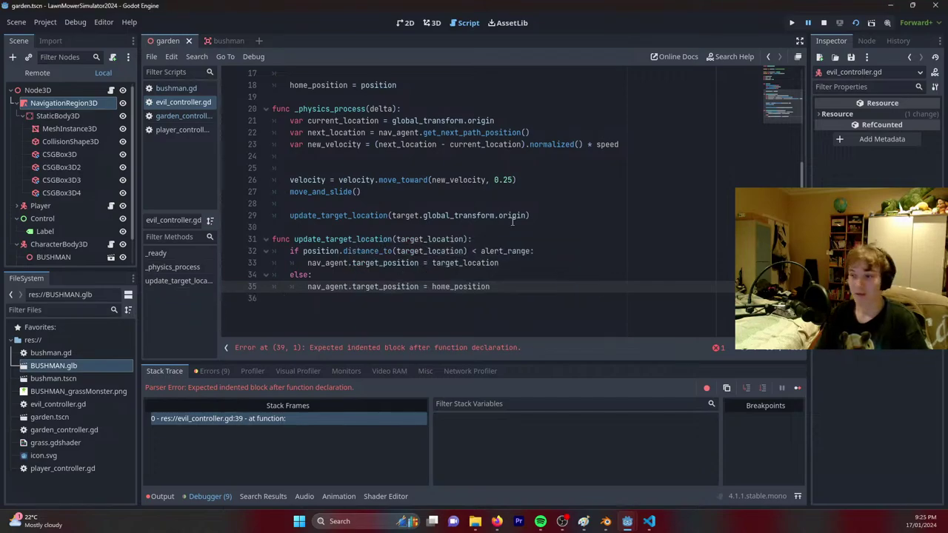
pyautogui.scroll(1, 512, 221)
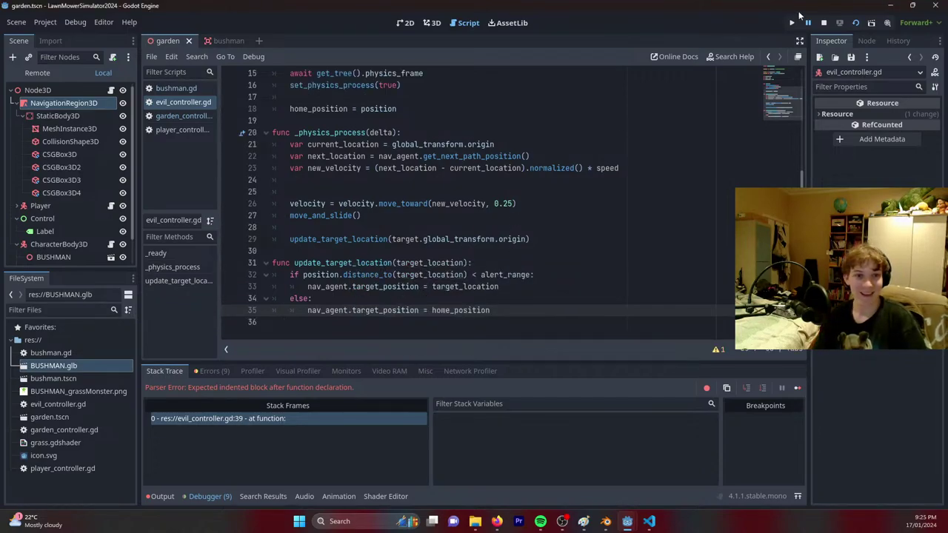
pyautogui.click(856, 24)
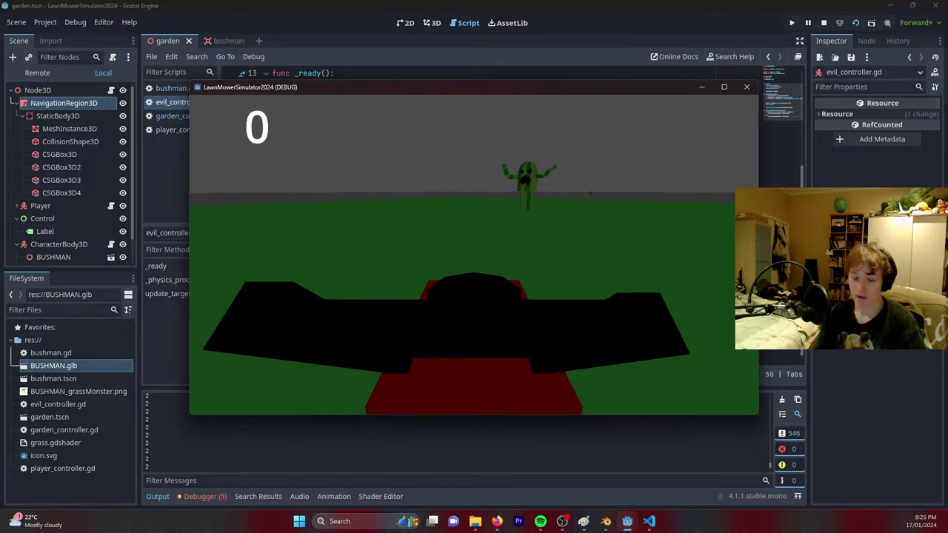
pyautogui.press('Escape')
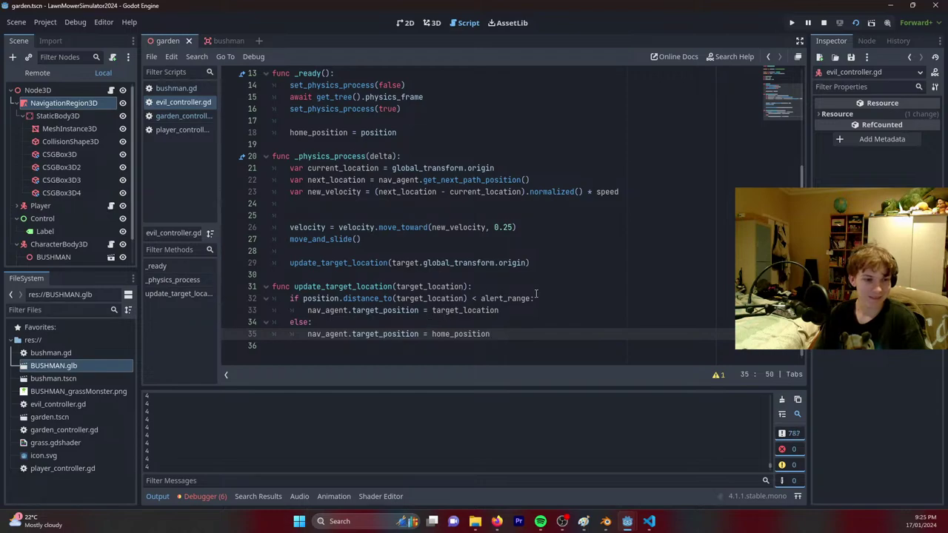
# Set alert_range to 100 on line 10 and save the garden scene.
pyautogui.scroll(4, 418, 226)
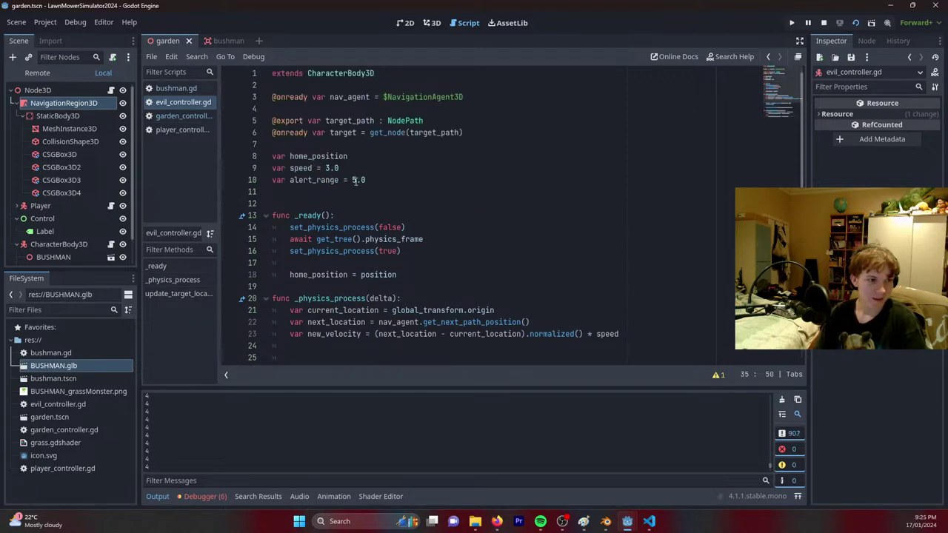
pyautogui.click(353, 180)
pyautogui.write('100')
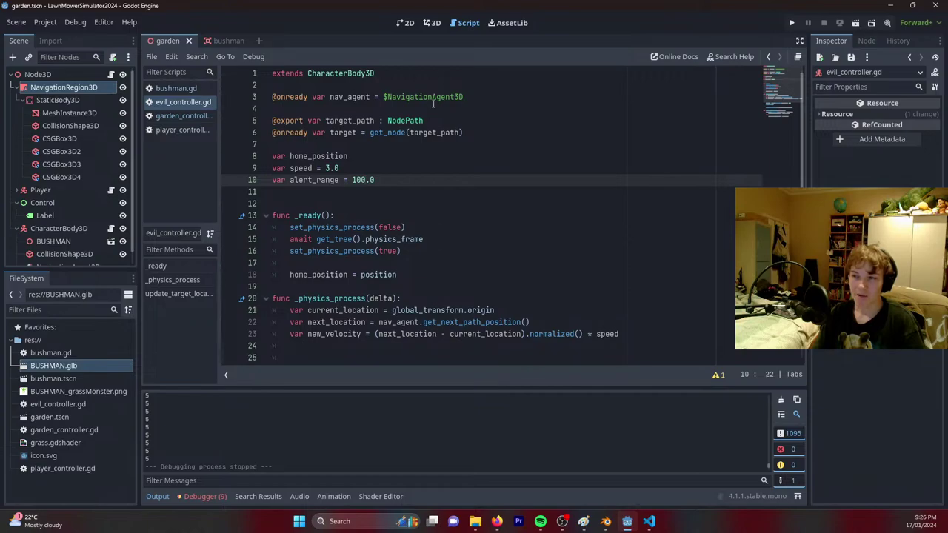
pyautogui.click(432, 23)
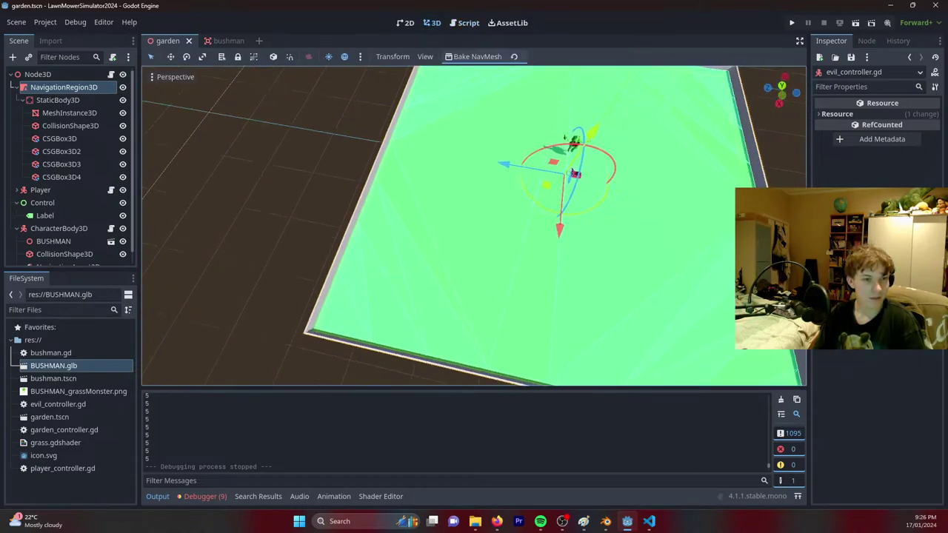
pyautogui.moveTo(437, 223); pyautogui.dragTo(468, 211, button='middle')
pyautogui.hotkey('ctrl', 's')
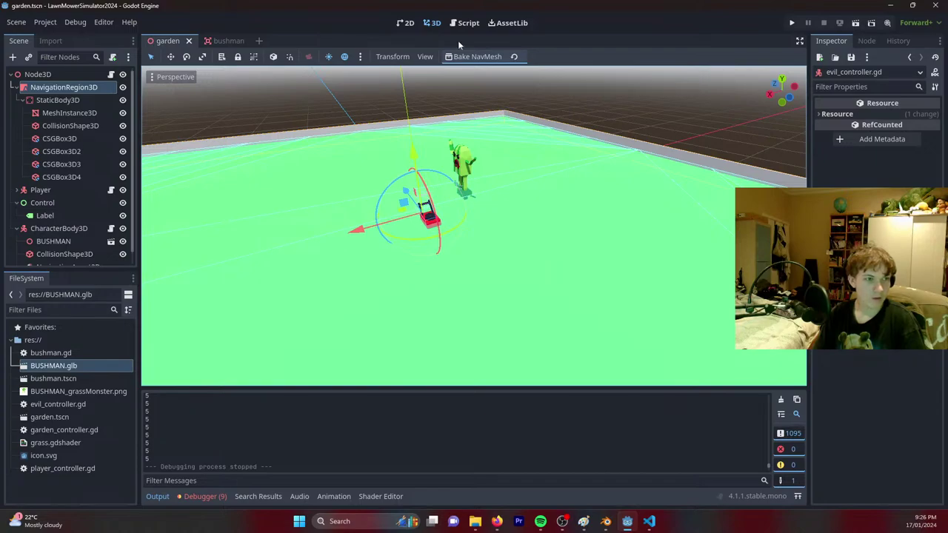
pyautogui.scroll(-1, 31, 207)
# Rename CharacterBody3D to real_bushman and save the branch as real_bushman.tscn.
pyautogui.doubleClick(58, 218)
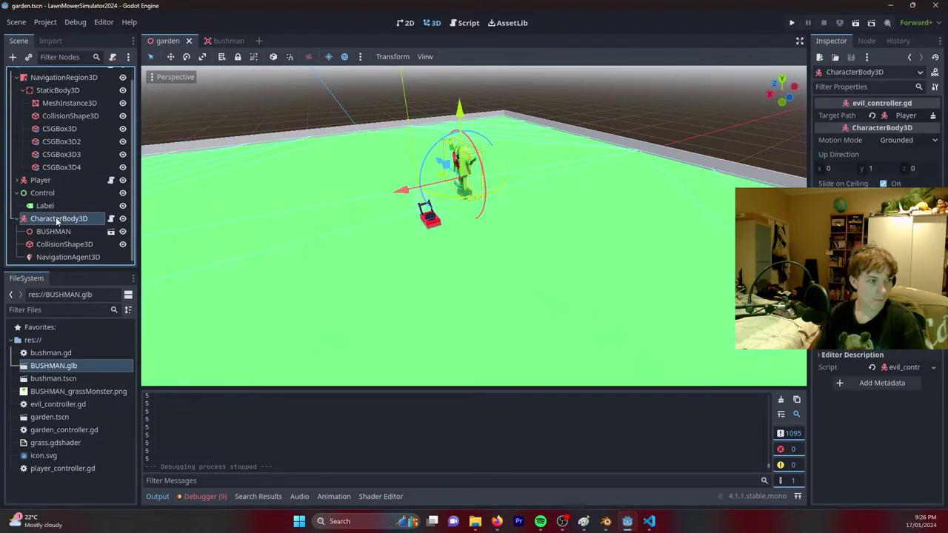
pyautogui.press('BackSpace')
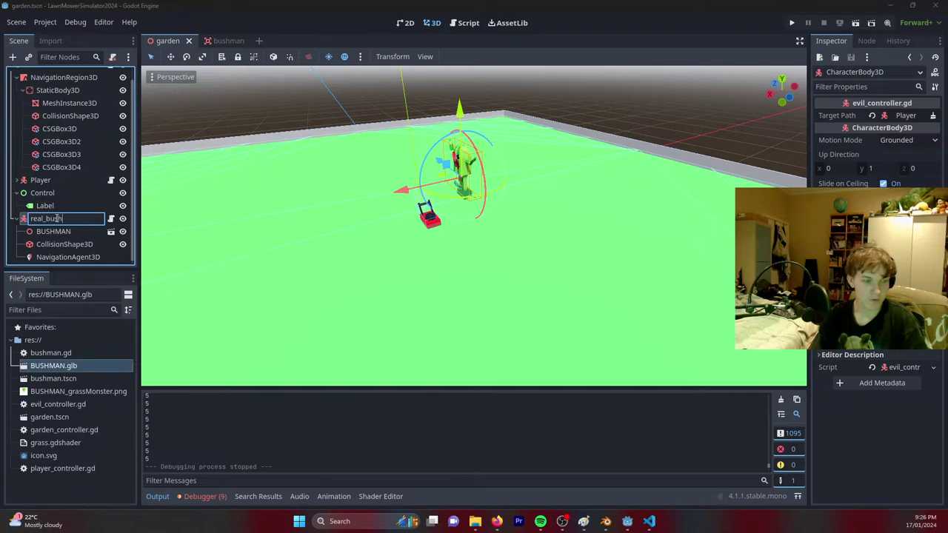
pyautogui.write('real_bushman')
pyautogui.press('Return')
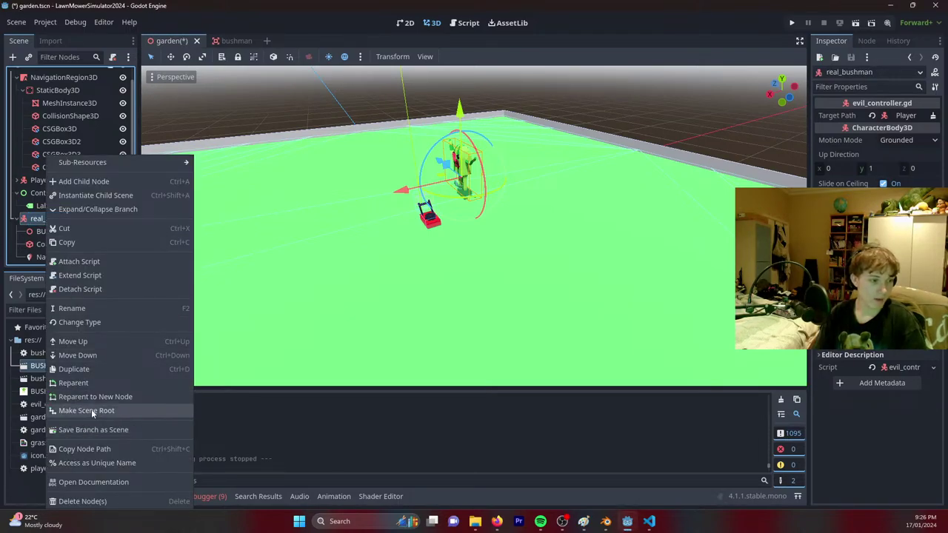
pyautogui.click(93, 429)
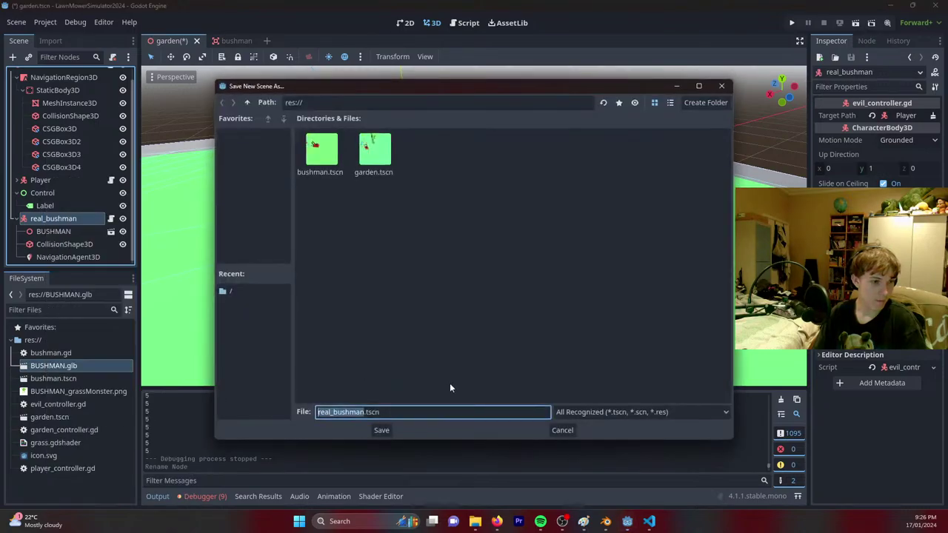
pyautogui.click(376, 430)
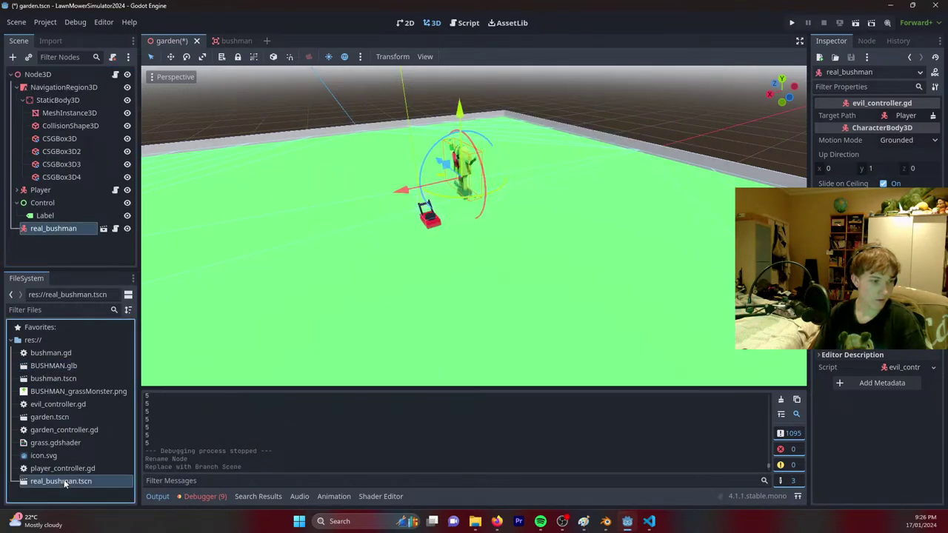
pyautogui.click(463, 25)
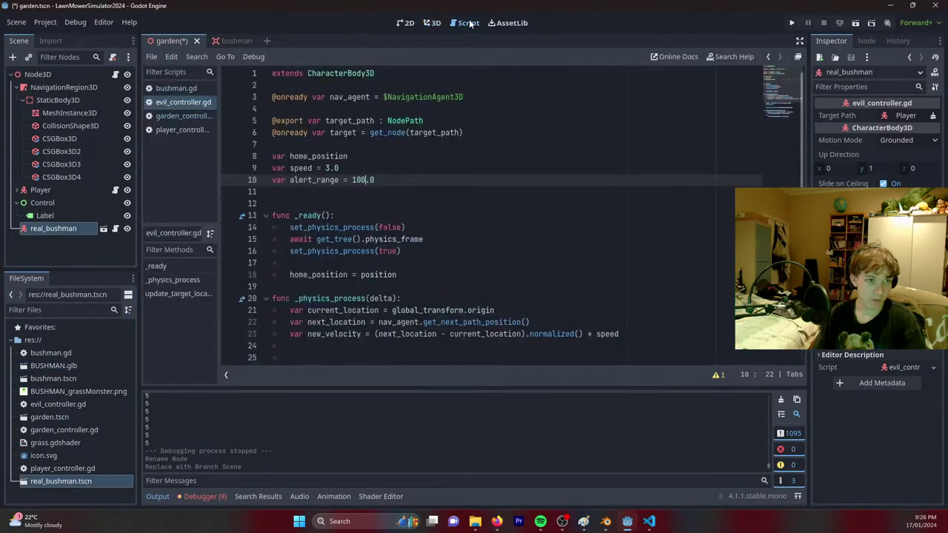
# Copy the mob_scene export declaration from garden_controller.gd into bushman.gd below grow_speed.
pyautogui.click(181, 116)
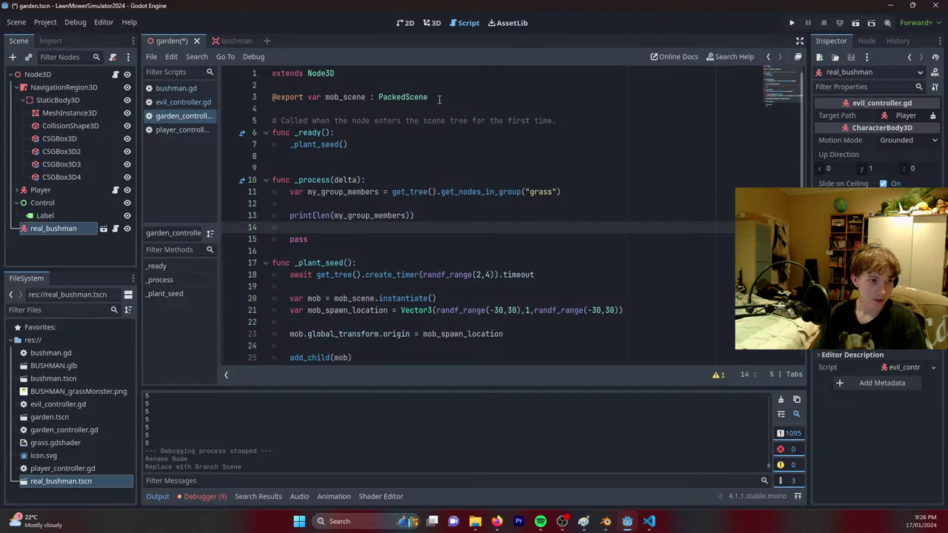
pyautogui.moveTo(439, 99); pyautogui.dragTo(260, 99)
pyautogui.hotkey('ctrl', 'c')
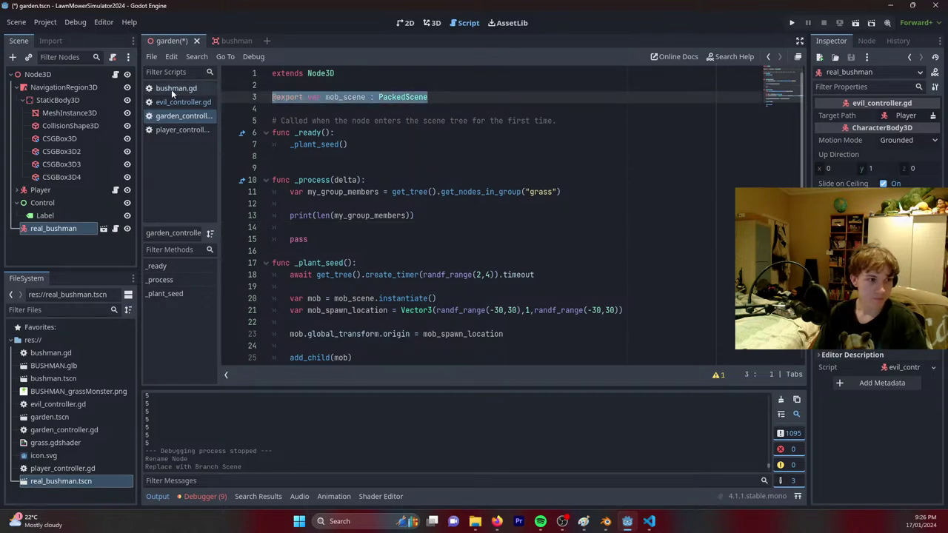
pyautogui.click(172, 91)
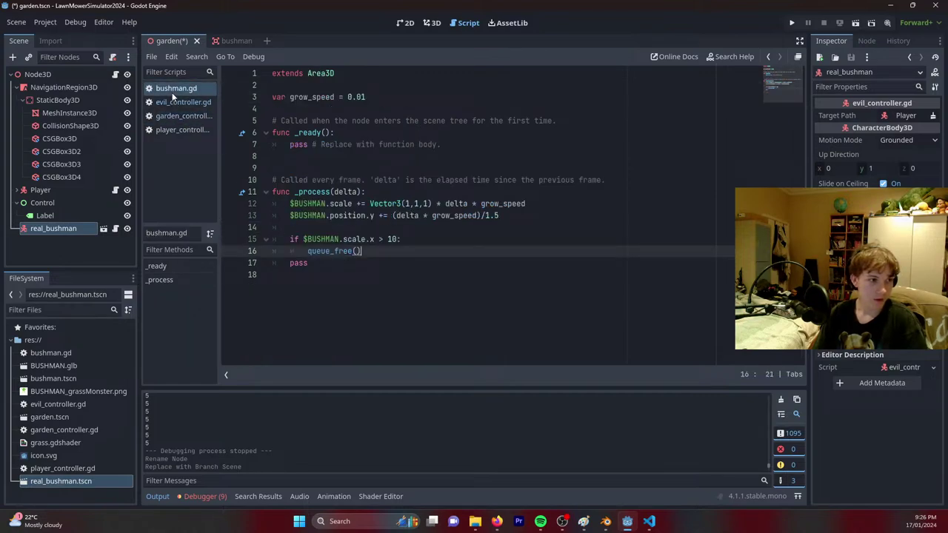
pyautogui.click(324, 108)
pyautogui.press('Return')
pyautogui.press('Return')
pyautogui.press('Up')
pyautogui.hotkey('ctrl', 'v')
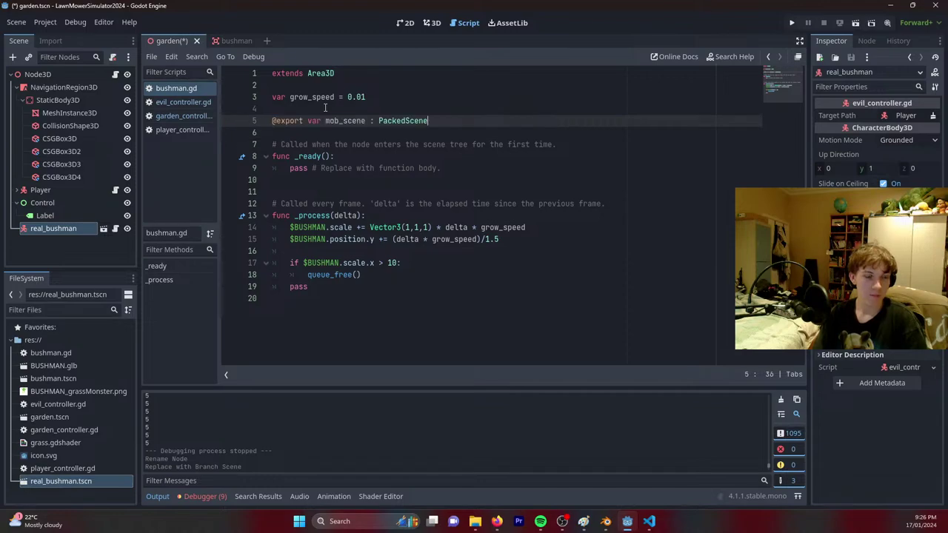
# Copy the mob spawning code in garden_controller.gd's _plant_seed, from the timer await through add_child(mob).
pyautogui.click(178, 102)
pyautogui.scroll(-4, 365, 200)
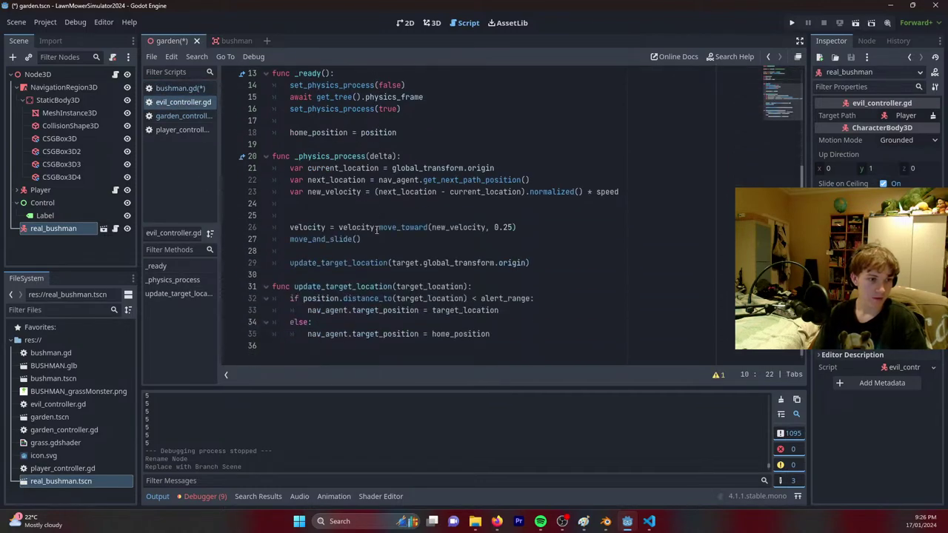
pyautogui.click(179, 116)
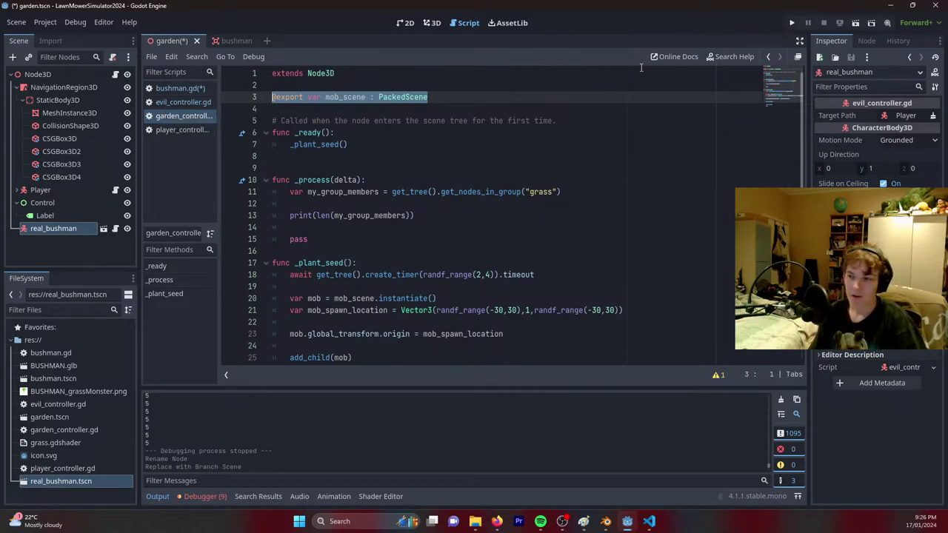
pyautogui.click(179, 88)
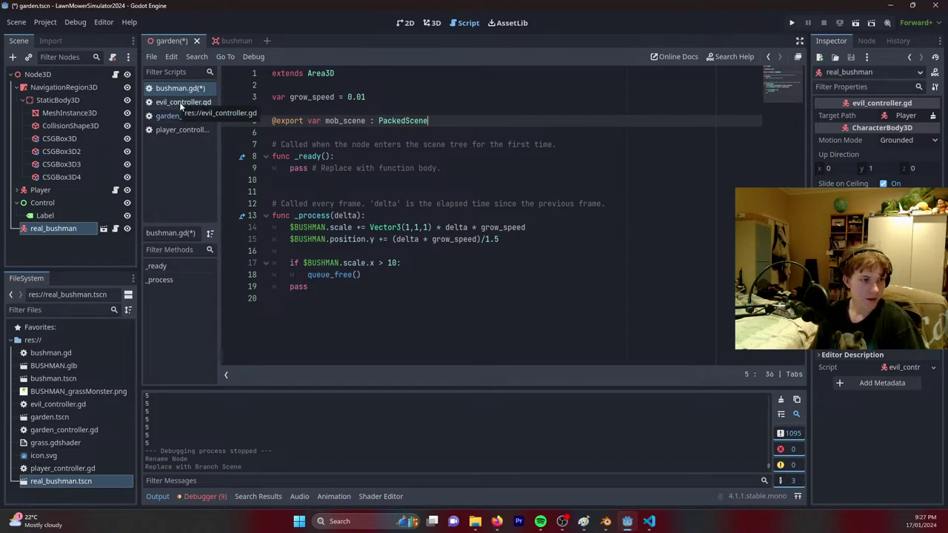
pyautogui.click(180, 102)
pyautogui.click(184, 116)
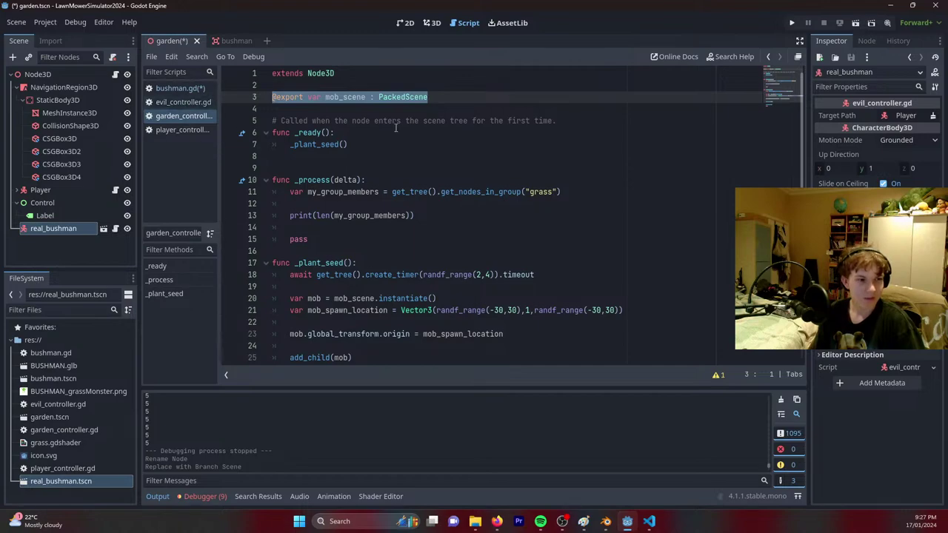
pyautogui.scroll(-2, 430, 178)
pyautogui.click(460, 216)
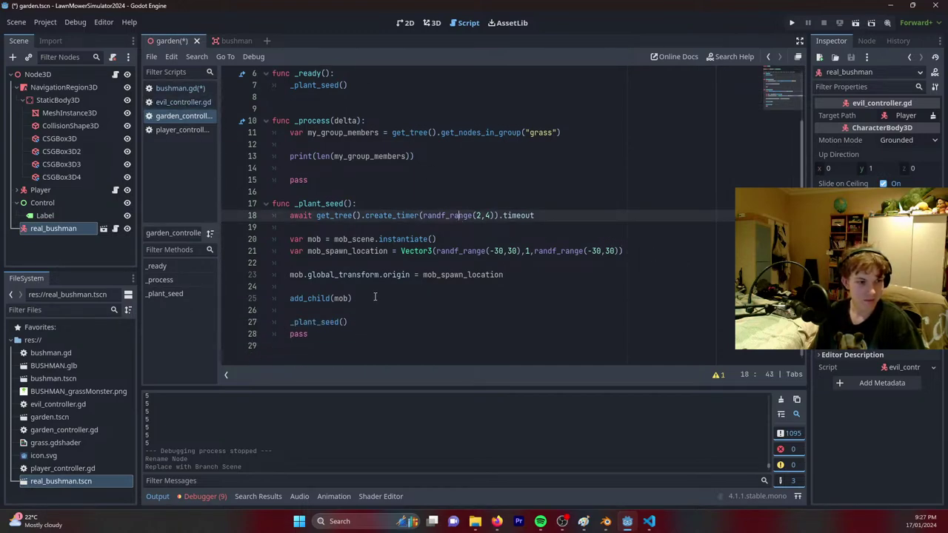
pyautogui.moveTo(375, 298); pyautogui.dragTo(289, 217)
pyautogui.hotkey('ctrl', 'c')
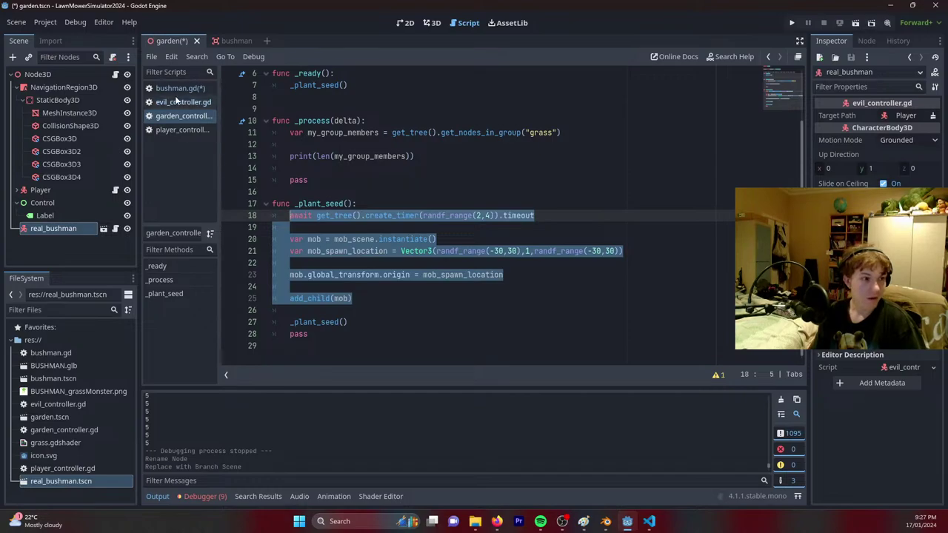
# Paste the spawning code under bushman.gd's scale check and indent every line under the if.
pyautogui.click(178, 88)
pyautogui.click(414, 262)
pyautogui.press('Return')
pyautogui.hotkey('ctrl', 'v')
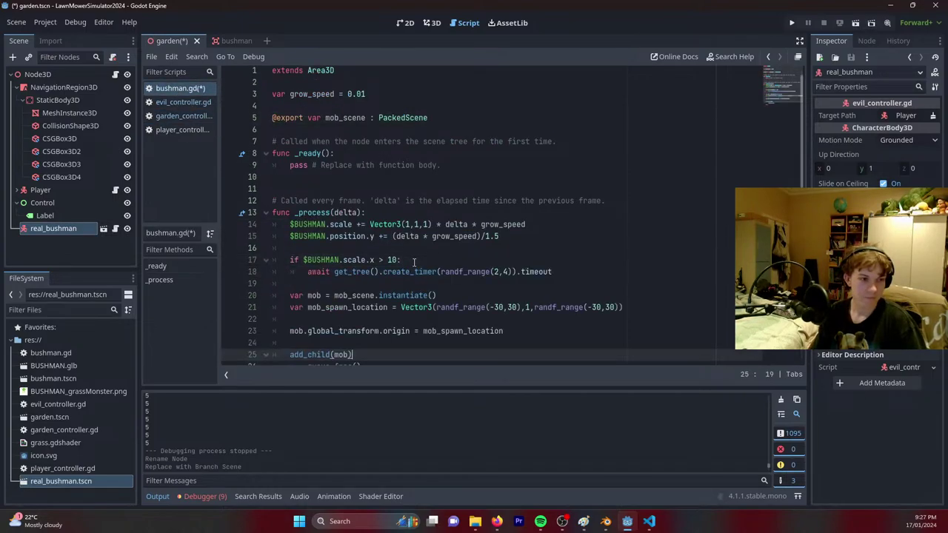
pyautogui.press('Tab')
pyautogui.click(290, 310)
pyautogui.press('Tab')
pyautogui.click(289, 334)
pyautogui.press('Tab')
pyautogui.scroll(-1, 300, 322)
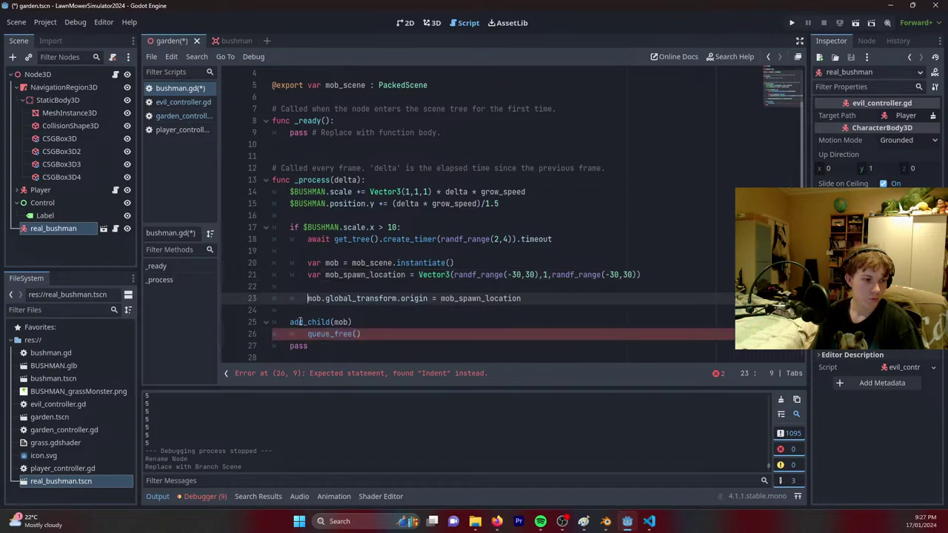
pyautogui.click(292, 320)
pyautogui.press('Tab')
# Delete the timer await and mob_spawn_location lines, and use position instead of the spawn location.
pyautogui.moveTo(576, 239); pyautogui.dragTo(577, 229)
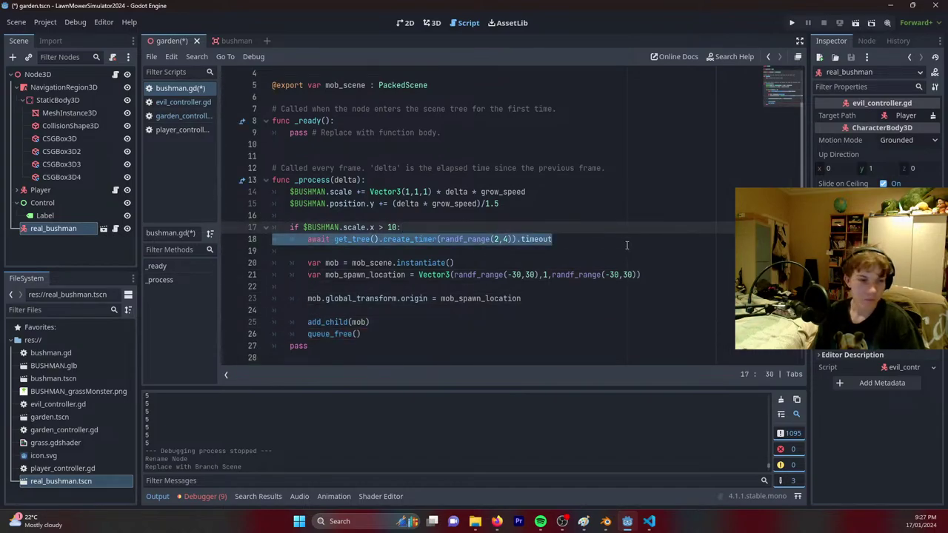
pyautogui.press('BackSpace')
pyautogui.press('Delete')
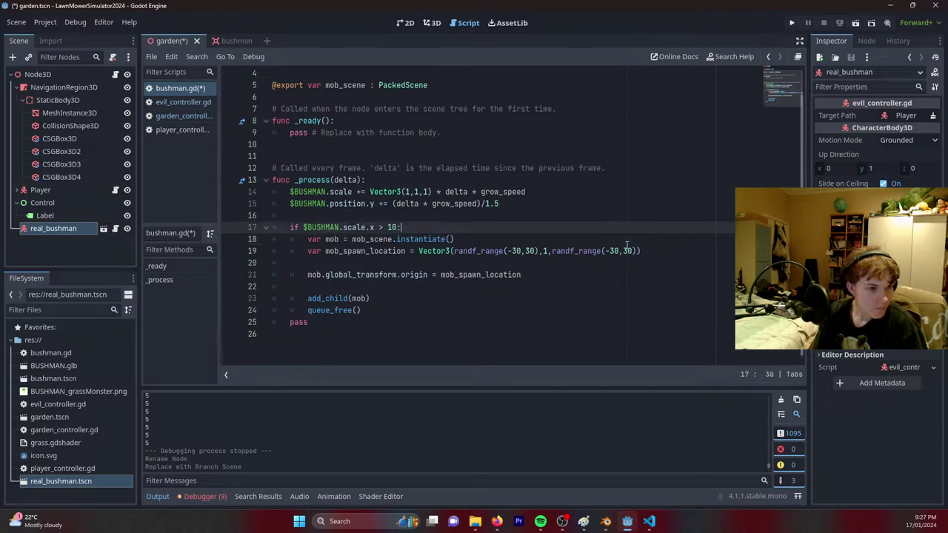
pyautogui.moveTo(649, 251); pyautogui.dragTo(649, 243)
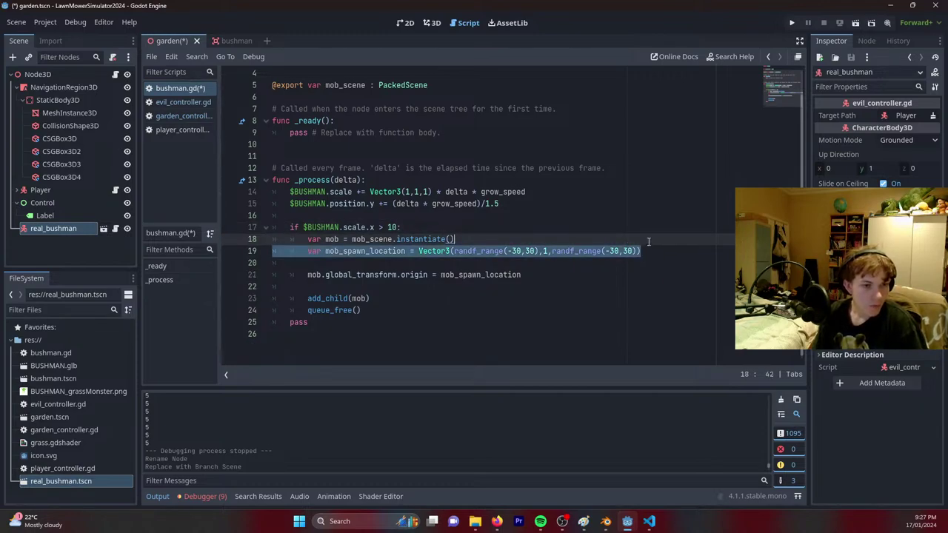
pyautogui.press('BackSpace')
pyautogui.moveTo(522, 263); pyautogui.dragTo(443, 263)
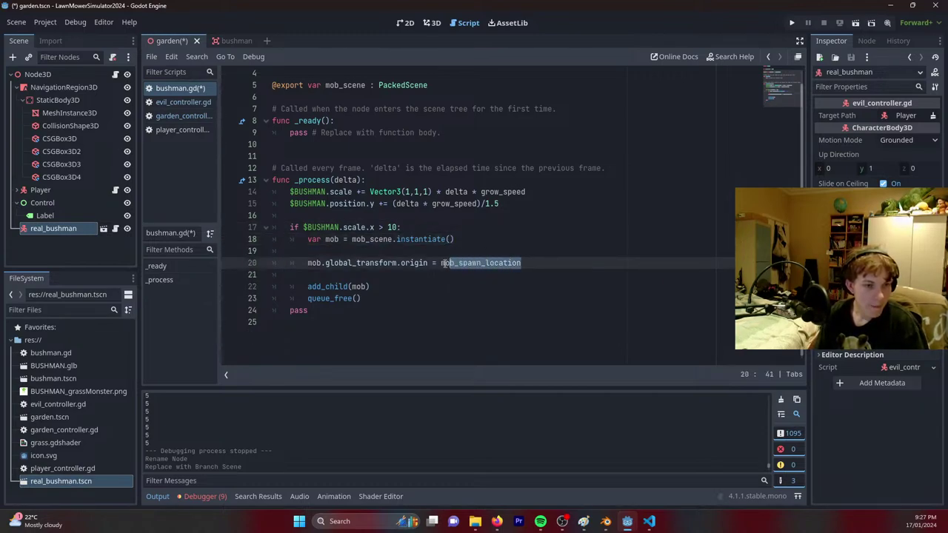
pyautogui.scroll(1, 443, 264)
pyautogui.keyDown('shift'); pyautogui.click(440, 286); pyautogui.keyUp('shift')
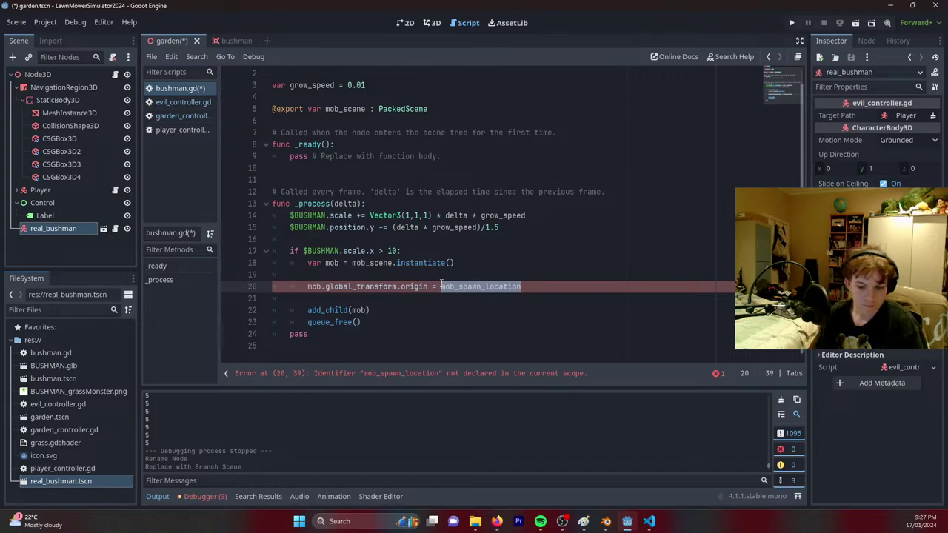
pyautogui.write('transform')
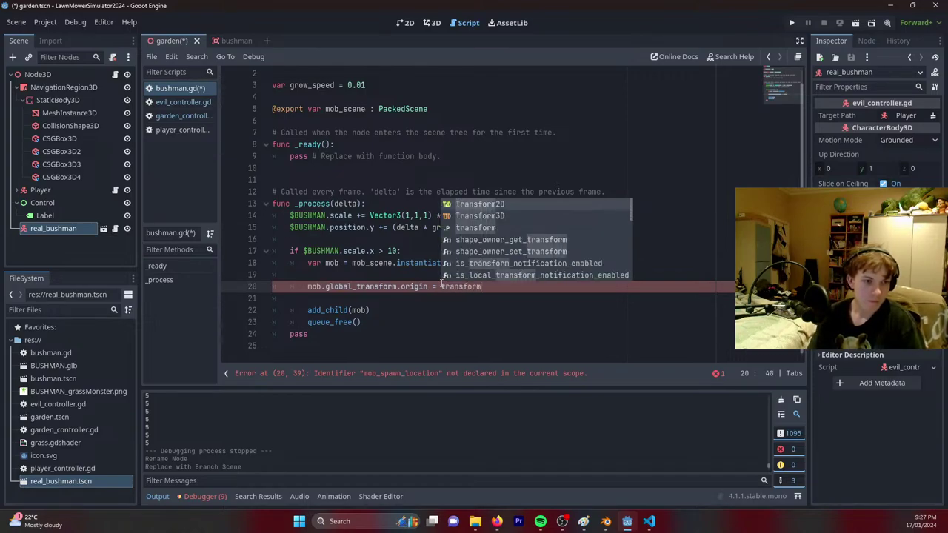
pyautogui.write('.pio')
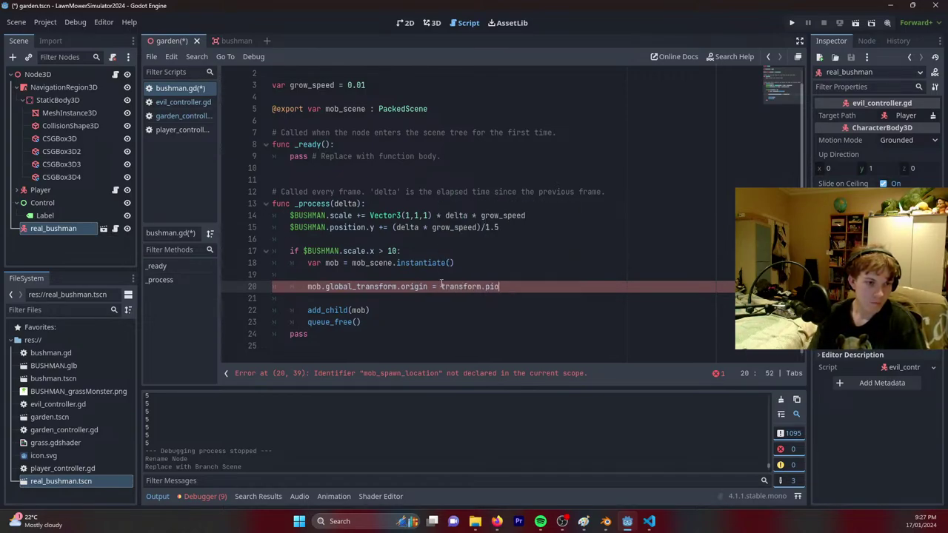
pyautogui.press('BackSpace')
pyautogui.press('BackSpace')
pyautogui.press('BackSpace')
pyautogui.press('BackSpace')
pyautogui.press('BackSpace')
pyautogui.press('BackSpace')
pyautogui.press('BackSpace')
pyautogui.press('BackSpace')
pyautogui.press('BackSpace')
pyautogui.press('BackSpace')
pyautogui.press('BackSpace')
pyautogui.press('BackSpace')
pyautogui.press('BackSpace')
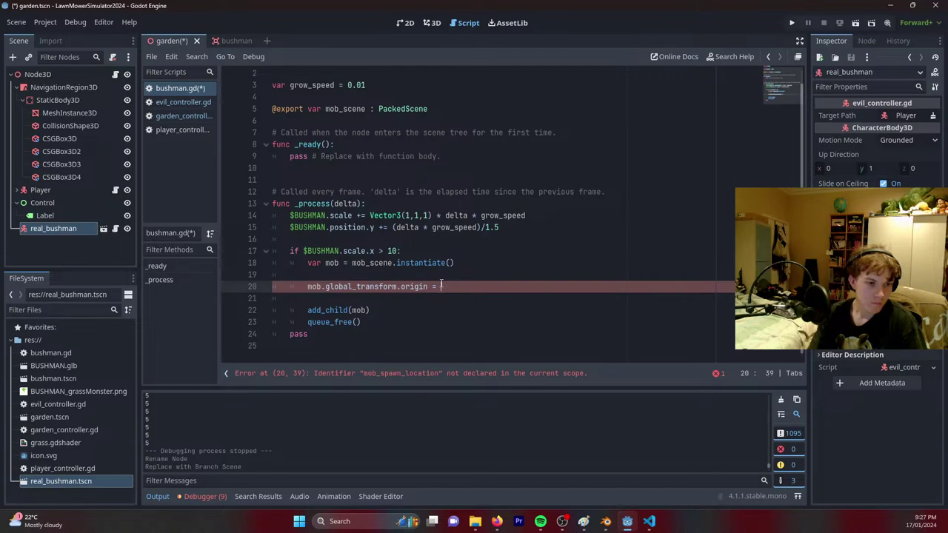
pyautogui.write('position')
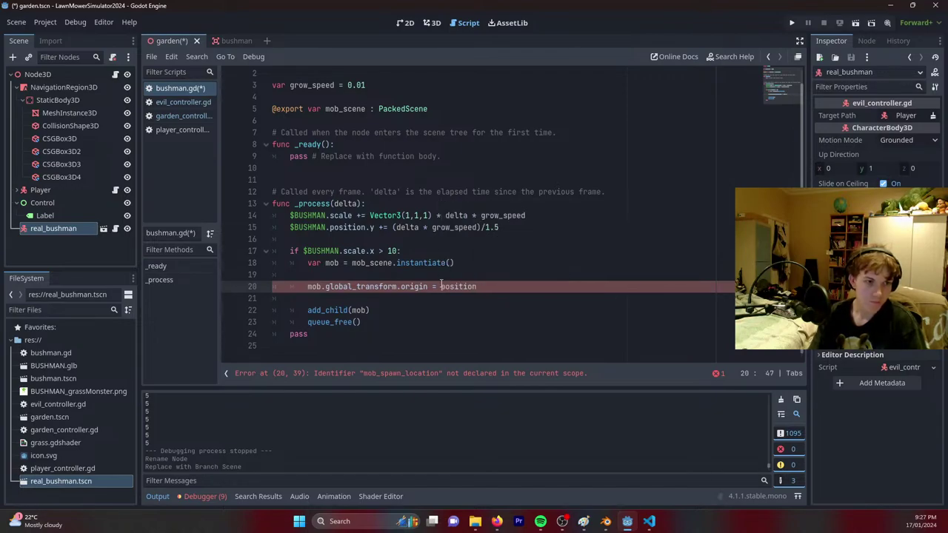
# Rewrite the add_child line as get_tree().add_child(mob) and save the script.
pyautogui.click(304, 310)
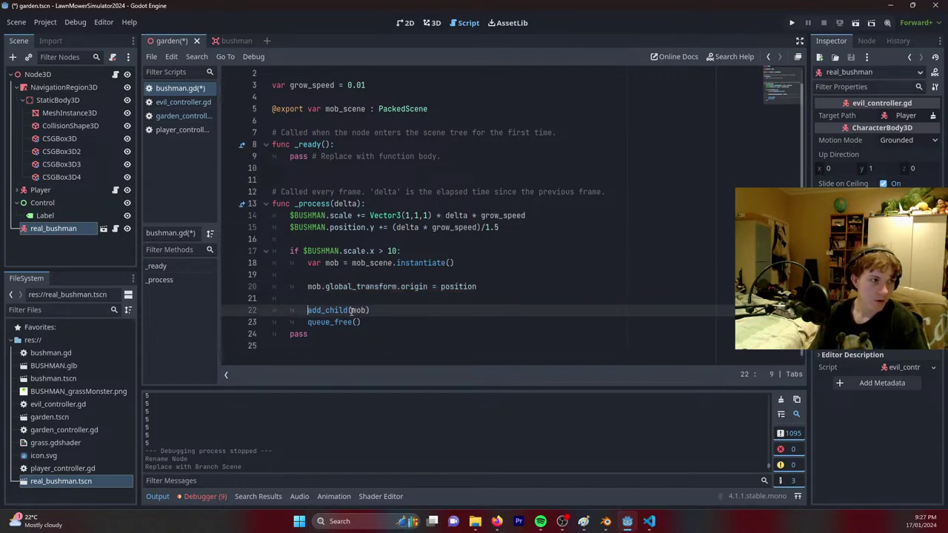
pyautogui.write('get_tre')
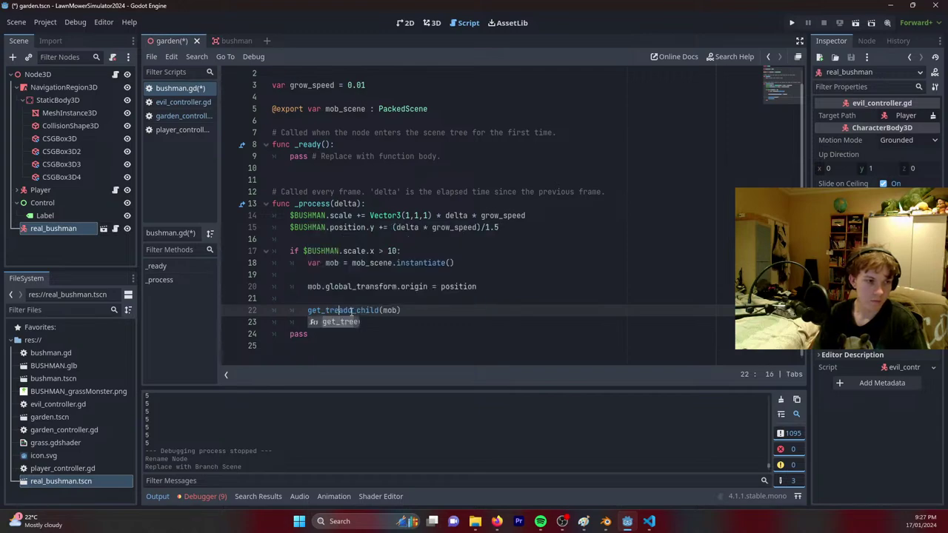
pyautogui.press('Tab')
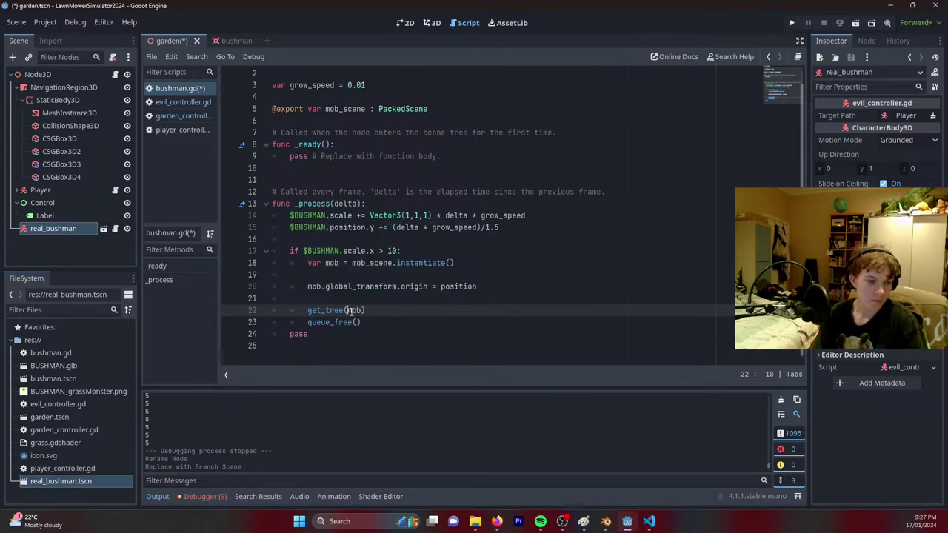
pyautogui.press('BackSpace')
pyautogui.press('BackSpace')
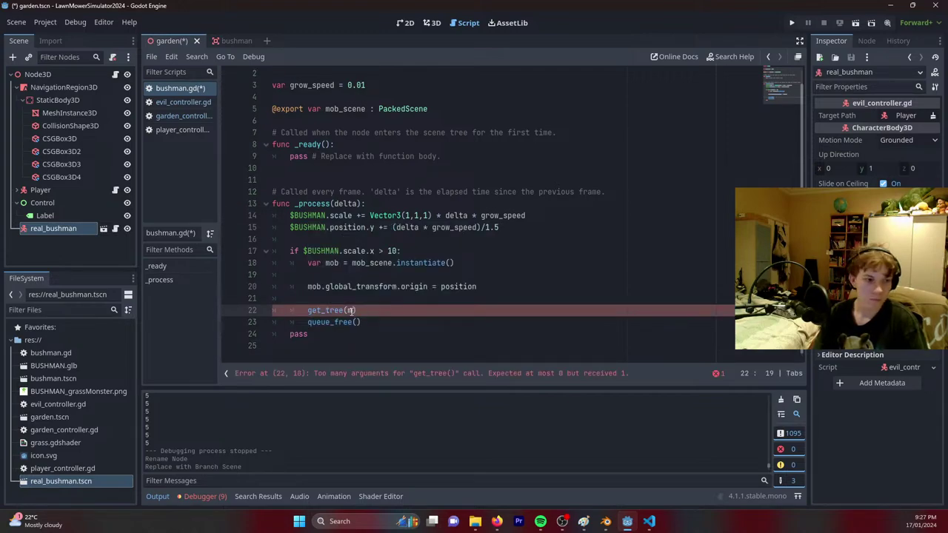
pyautogui.press('BackSpace')
pyautogui.write('.ad')
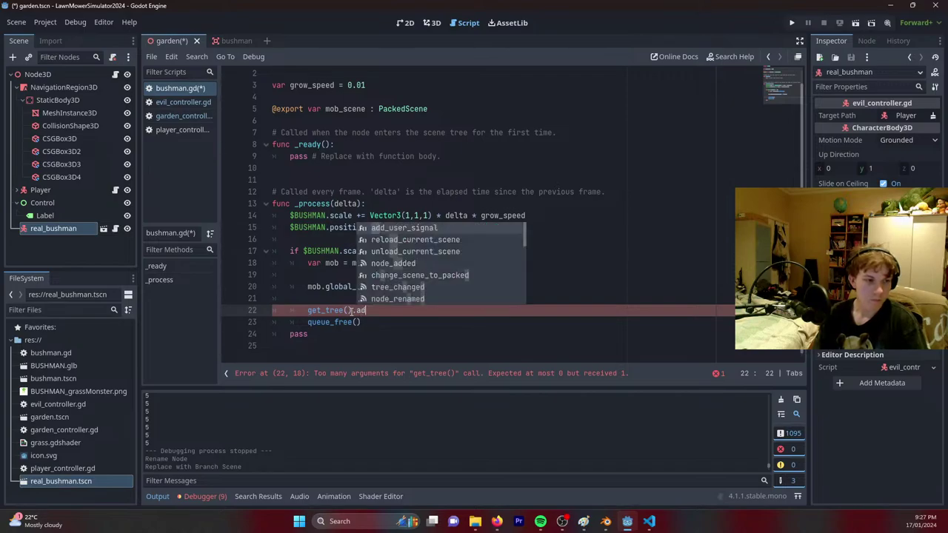
pyautogui.write('d_chil')
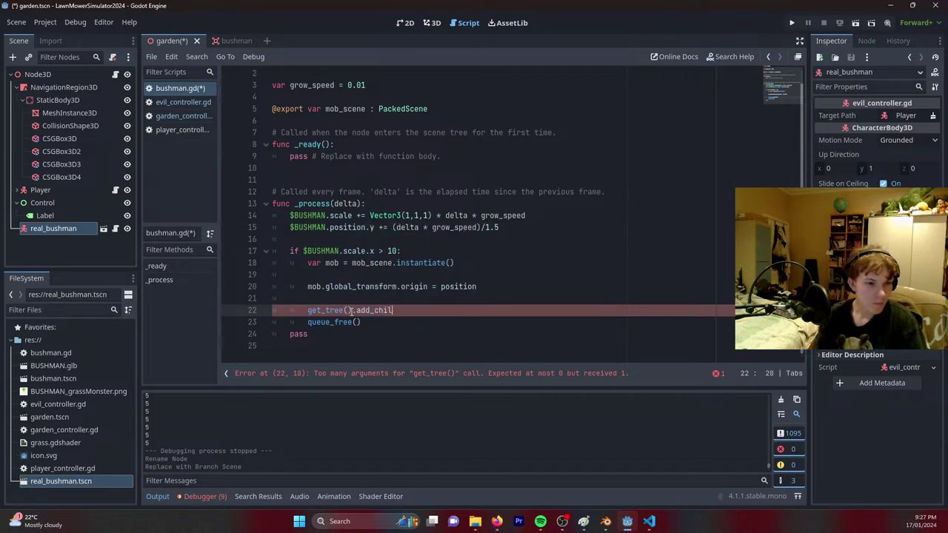
pyautogui.write('d(mob')
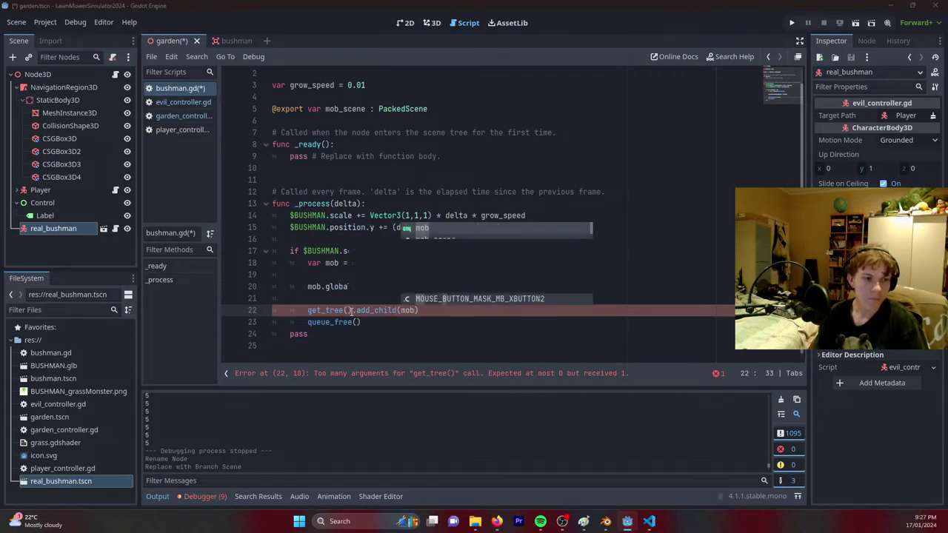
pyautogui.hotkey('ctrl', 's')
# Start typing a .get call after get_tree() and browse the suggestions for a root getter.
pyautogui.click(351, 311)
pyautogui.moveTo(342, 310); pyautogui.dragTo(325, 311)
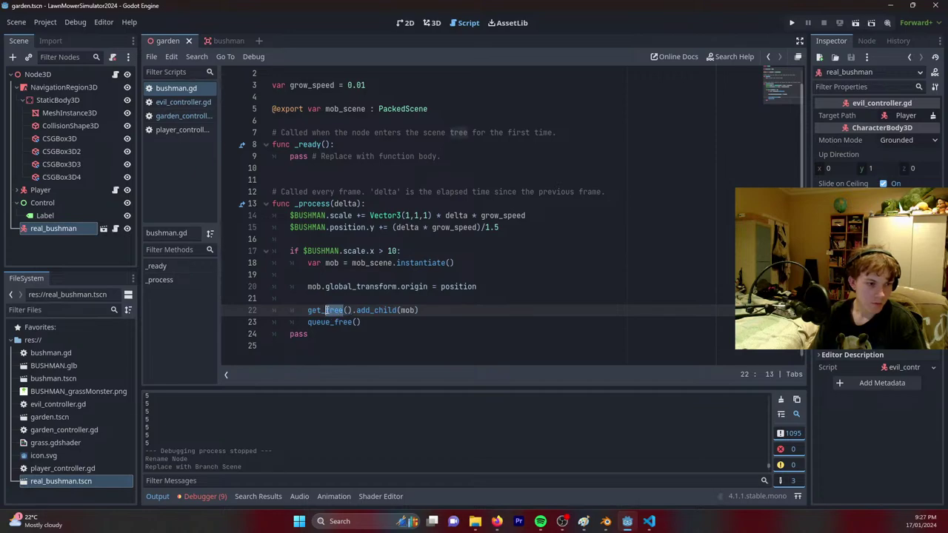
pyautogui.write('t')
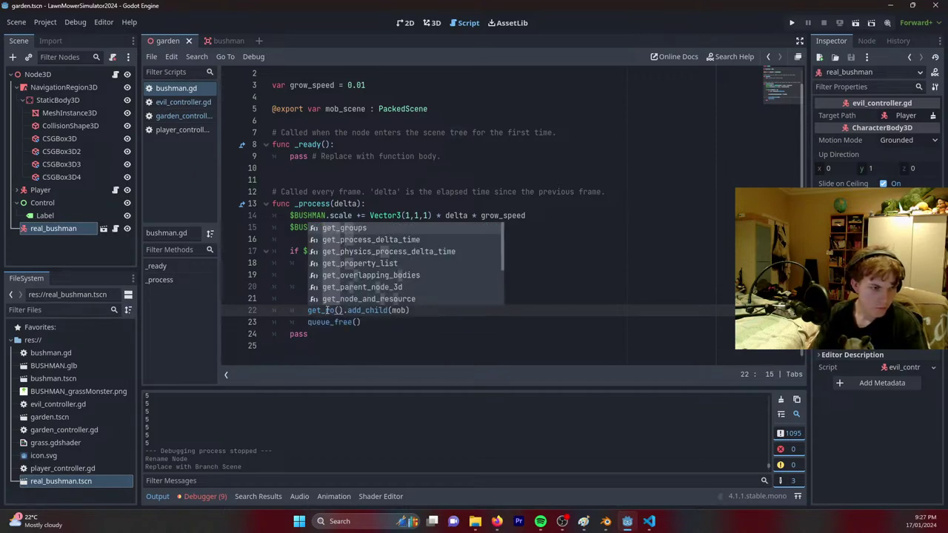
pyautogui.press('Return')
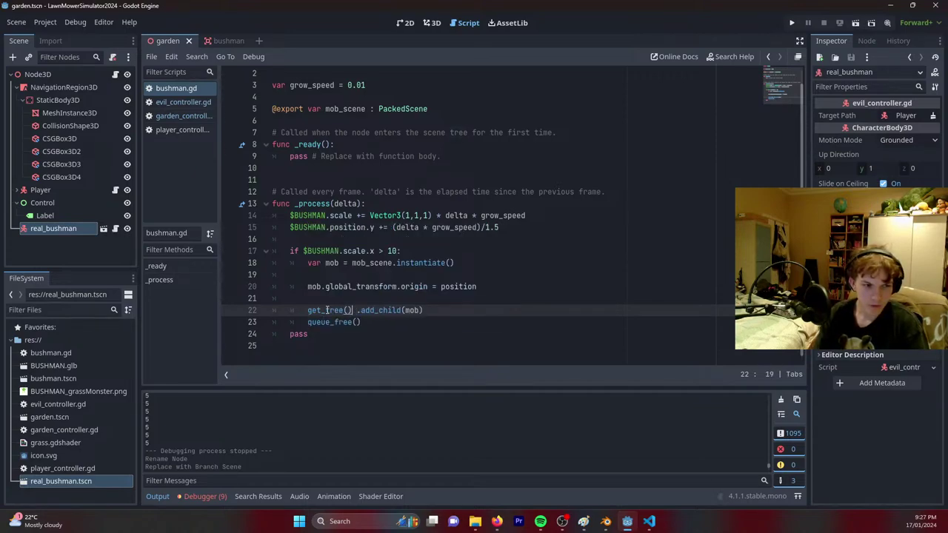
pyautogui.write('.get')
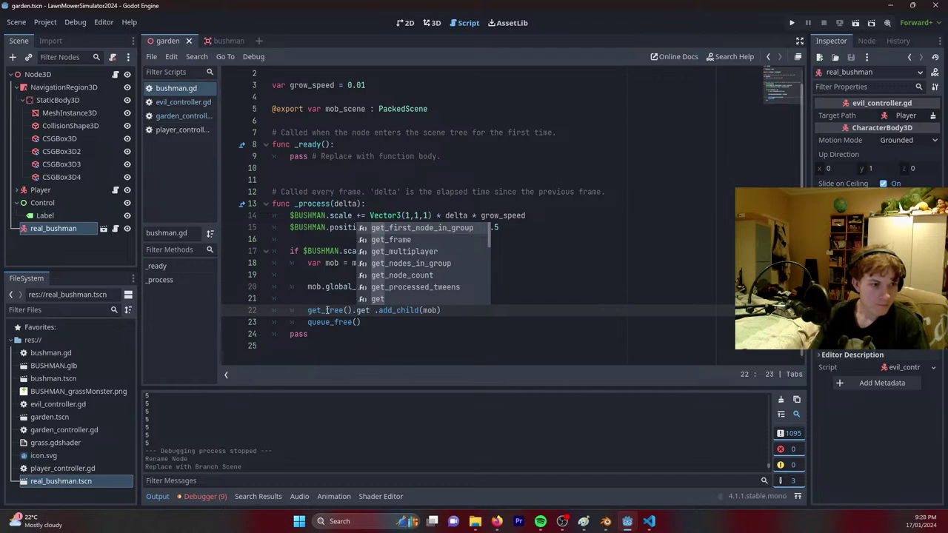
pyautogui.write('_roo')
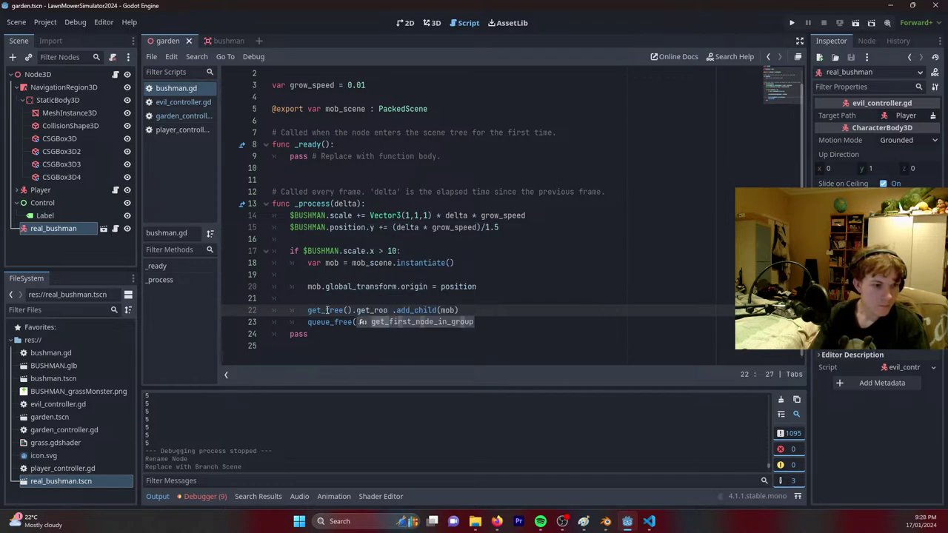
pyautogui.press('BackSpace')
pyautogui.press('BackSpace')
pyautogui.press('BackSpace')
pyautogui.press('BackSpace')
pyautogui.press('BackSpace')
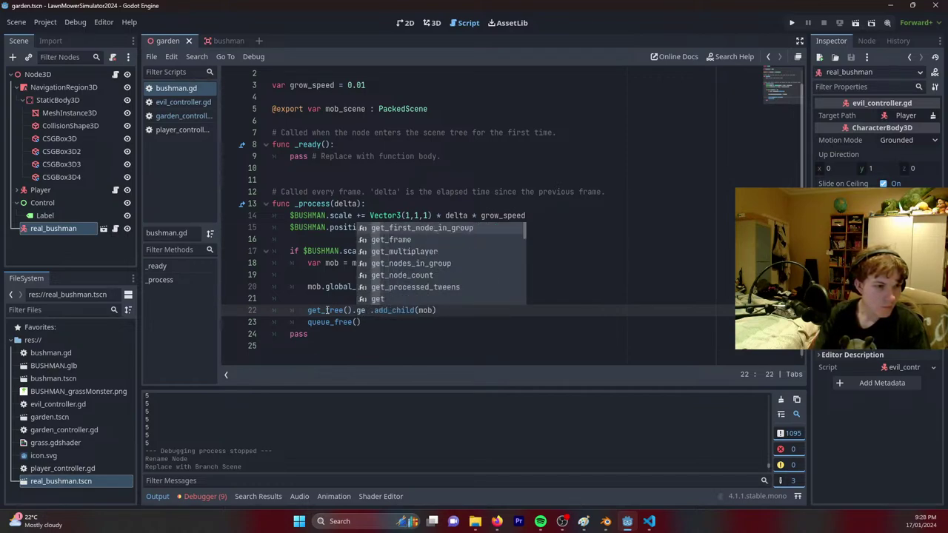
pyautogui.write('t')
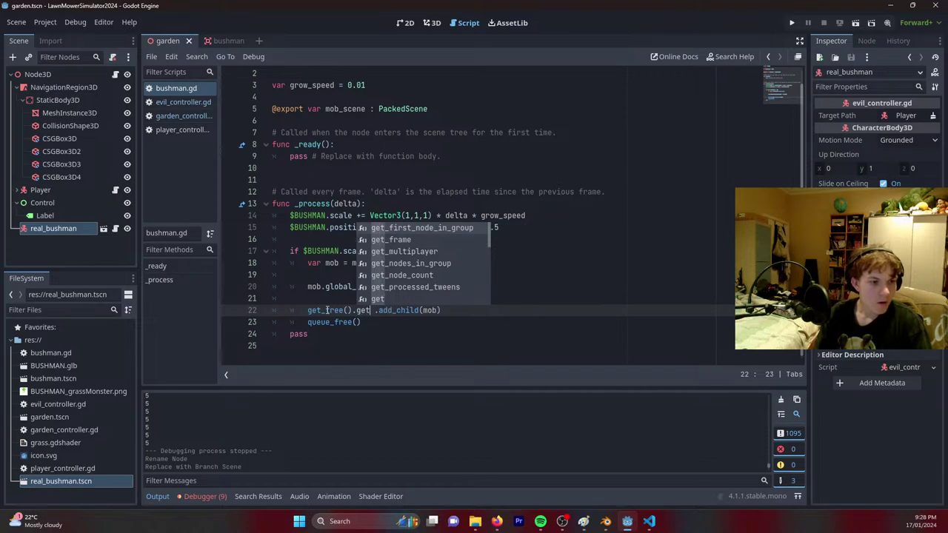
pyautogui.press('Down')
pyautogui.press('Down')
pyautogui.press('Down')
pyautogui.press('Down')
pyautogui.press('Down')
pyautogui.press('Down')
pyautogui.press('Down')
pyautogui.press('Down')
pyautogui.press('Down')
pyautogui.press('Down')
pyautogui.press('Down')
pyautogui.press('Down')
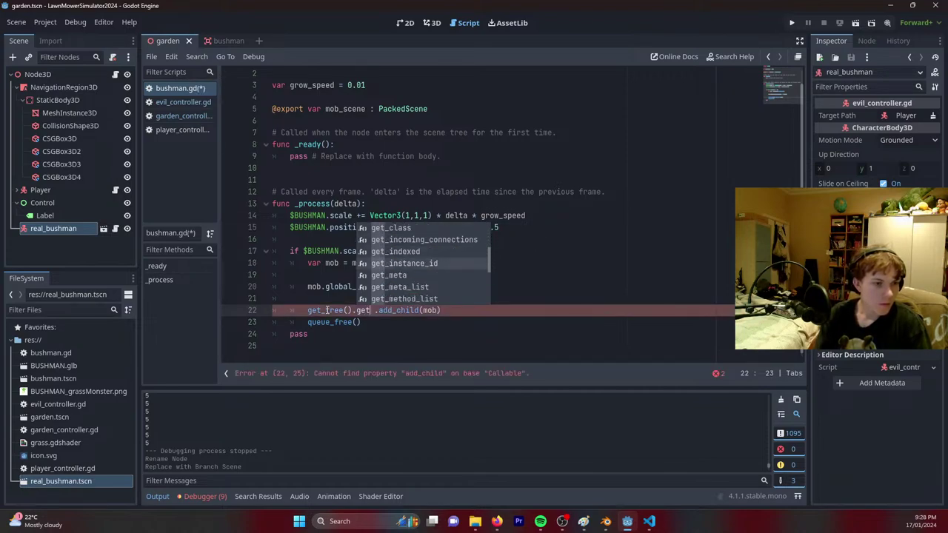
pyautogui.press('Down')
pyautogui.press('Down')
pyautogui.press('Down')
pyautogui.press('Down')
pyautogui.press('Down')
pyautogui.press('Down')
pyautogui.press('Down')
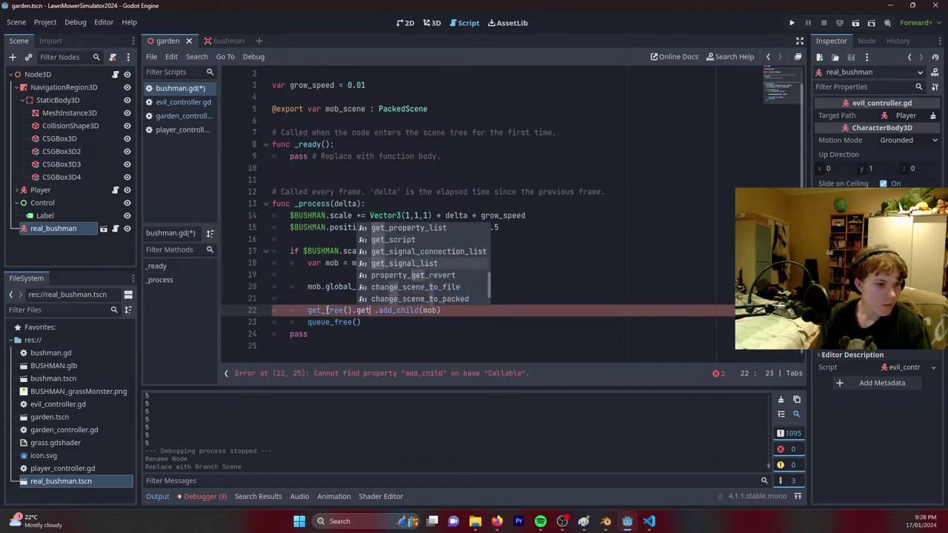
pyautogui.press('Down')
pyautogui.press('Down')
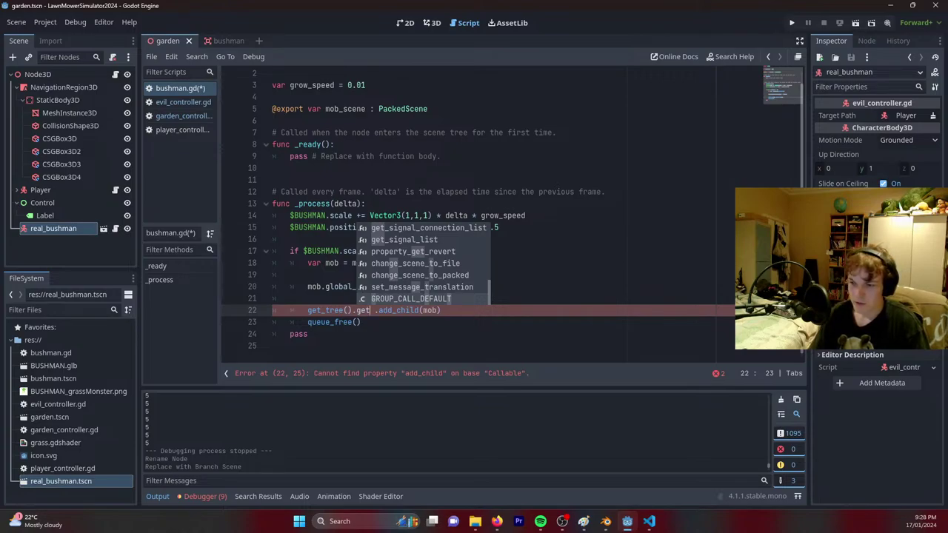
pyautogui.hotkey('alt', 'Tab')
# Search 'get scene root' in Firefox, read the Godot forum answer, then minimize the browser.
pyautogui.click(503, 30)
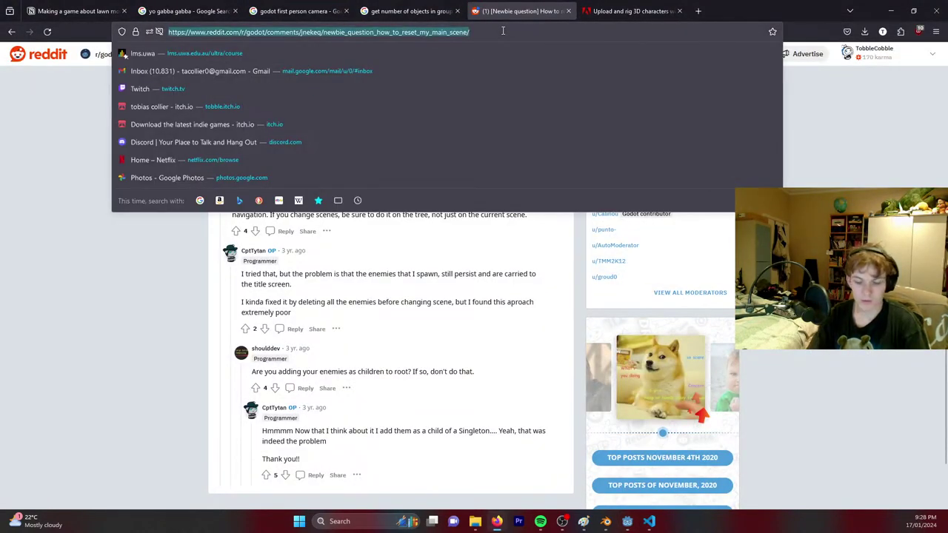
pyautogui.write('get scene ')
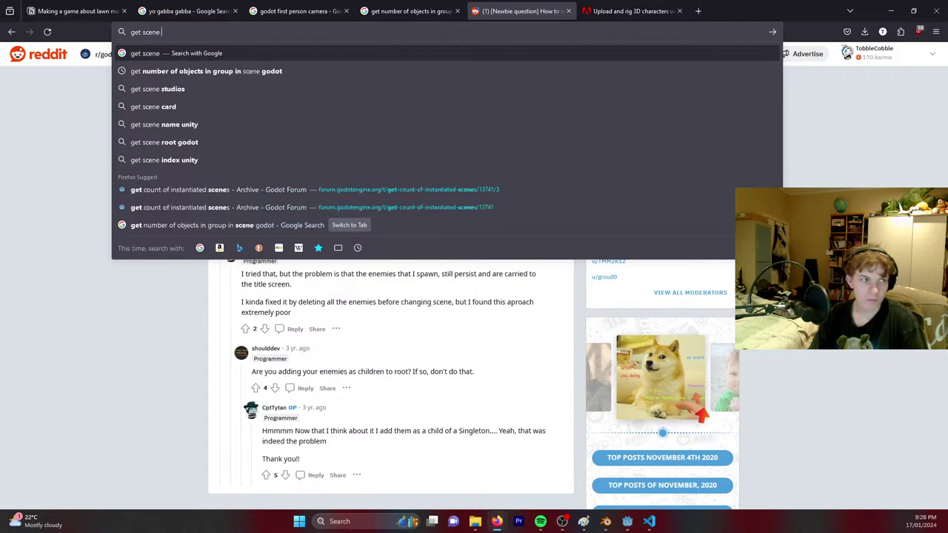
pyautogui.write('root')
pyautogui.press('Return')
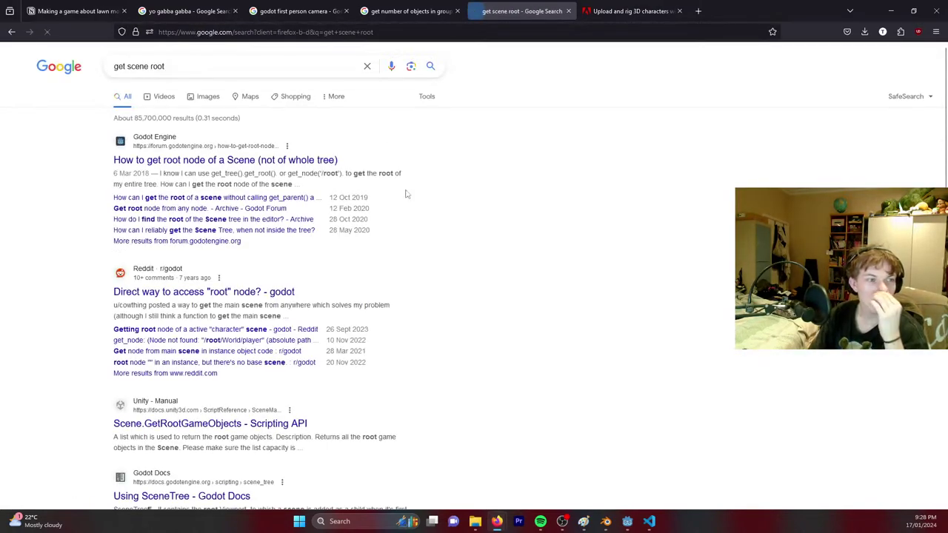
pyautogui.click(310, 161)
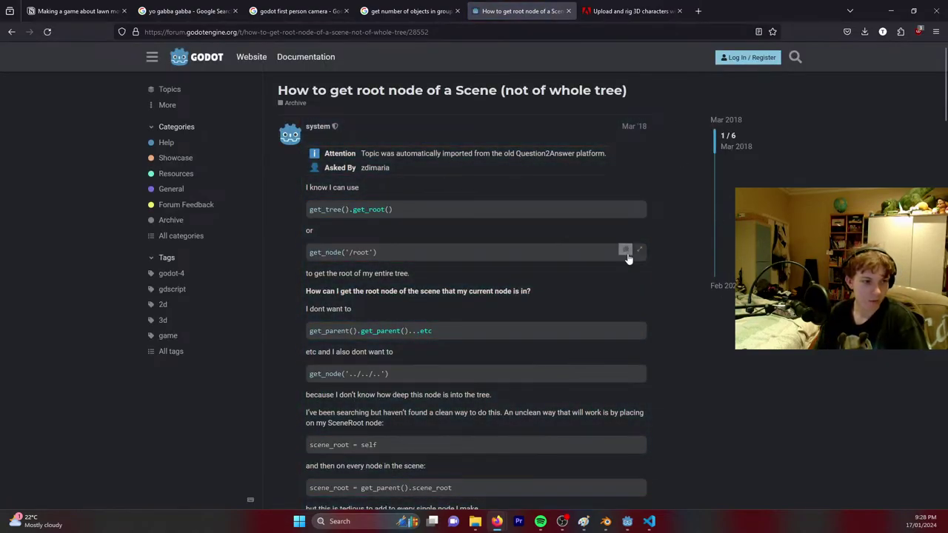
pyautogui.click(888, 10)
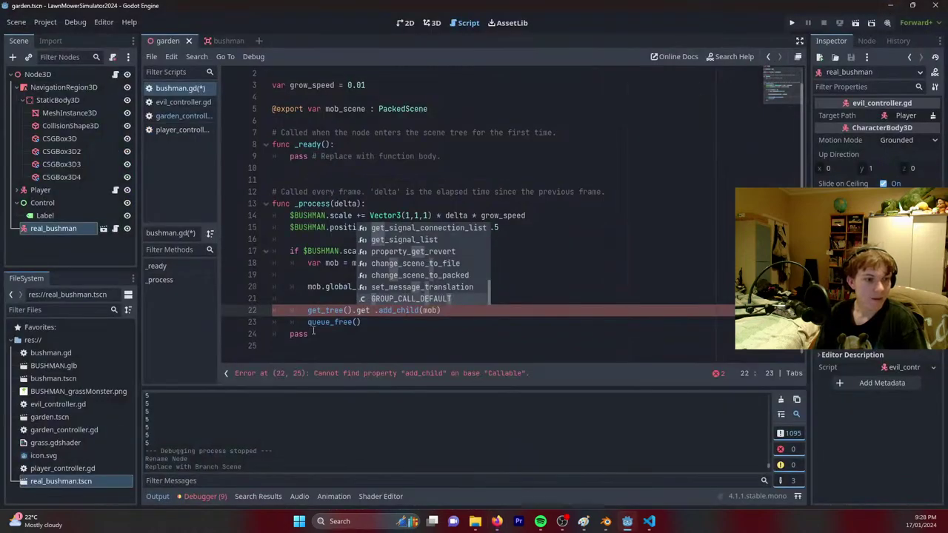
# Complete line 22 as get_tree().get_root().add_child(mob) and save bushman.gd.
pyautogui.write('_ro')
pyautogui.press('Return')
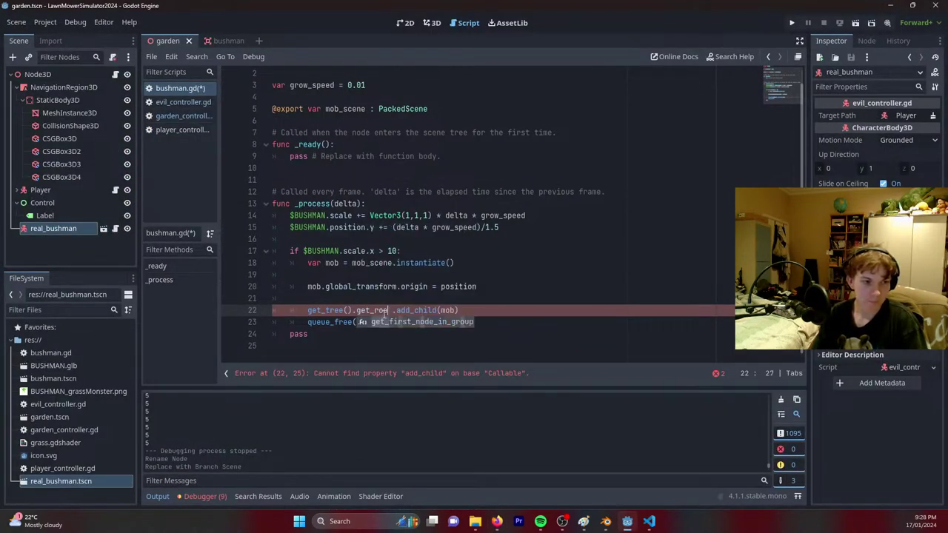
pyautogui.press('Delete')
pyautogui.hotkey('ctrl', 's')
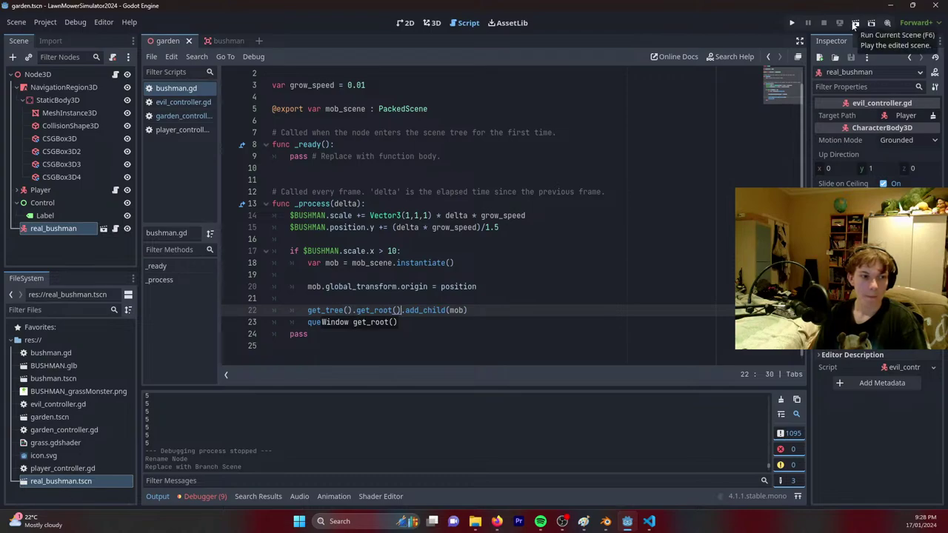
# Delete the real_bushman node from the garden scene, save, and run the game.
pyautogui.click(433, 23)
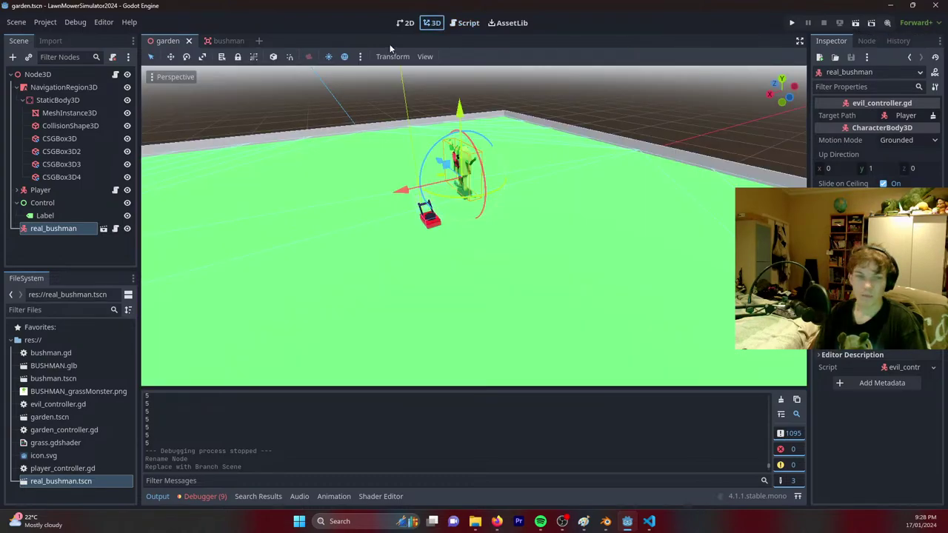
pyautogui.click(55, 229)
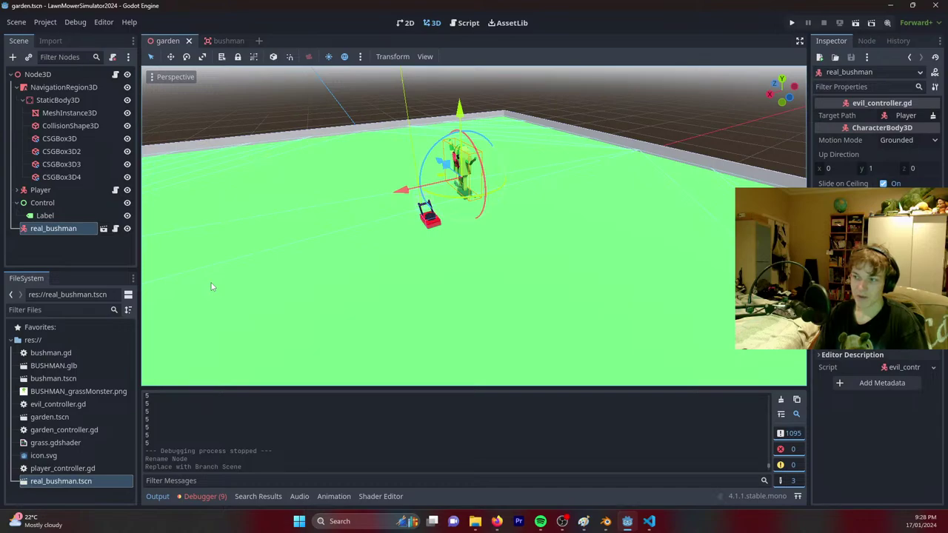
pyautogui.click(59, 249)
pyautogui.click(48, 229)
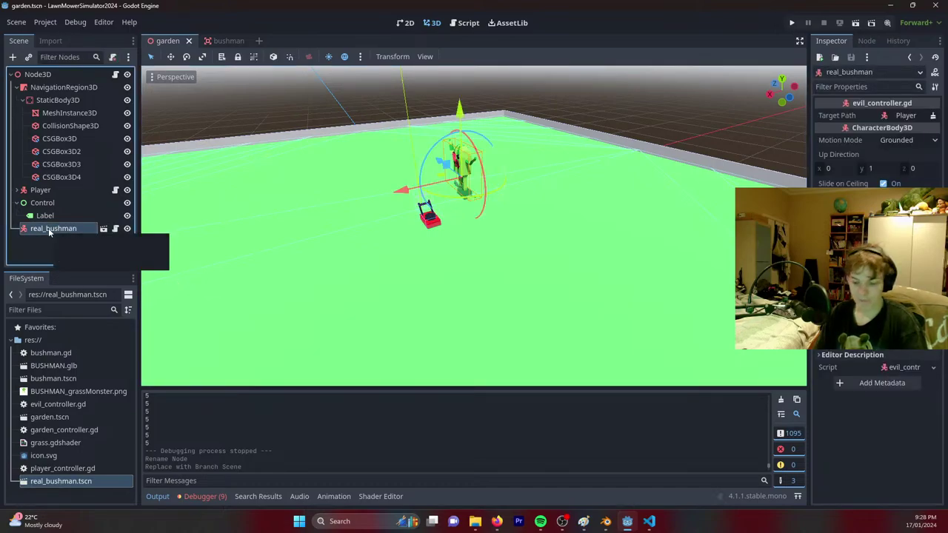
pyautogui.press('Delete')
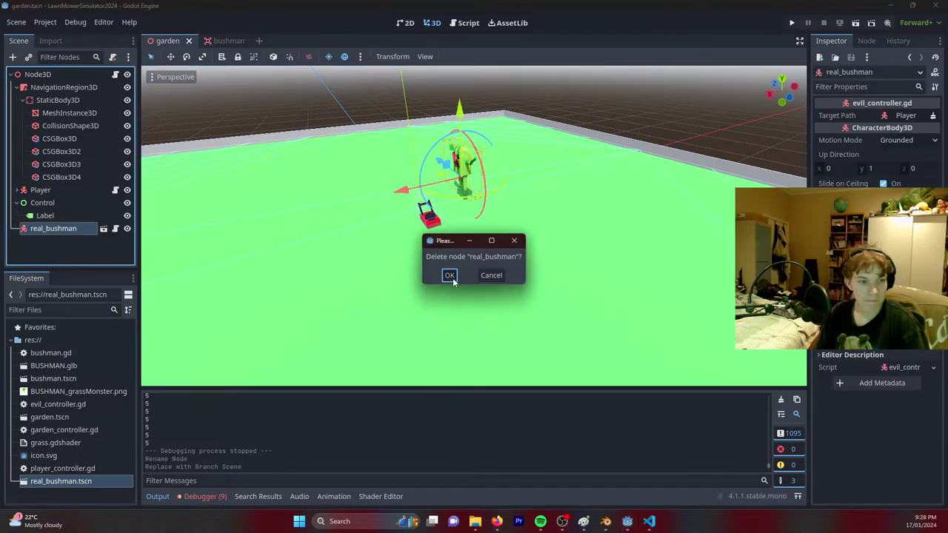
pyautogui.click(449, 276)
pyautogui.hotkey('ctrl', 's')
pyautogui.click(857, 23)
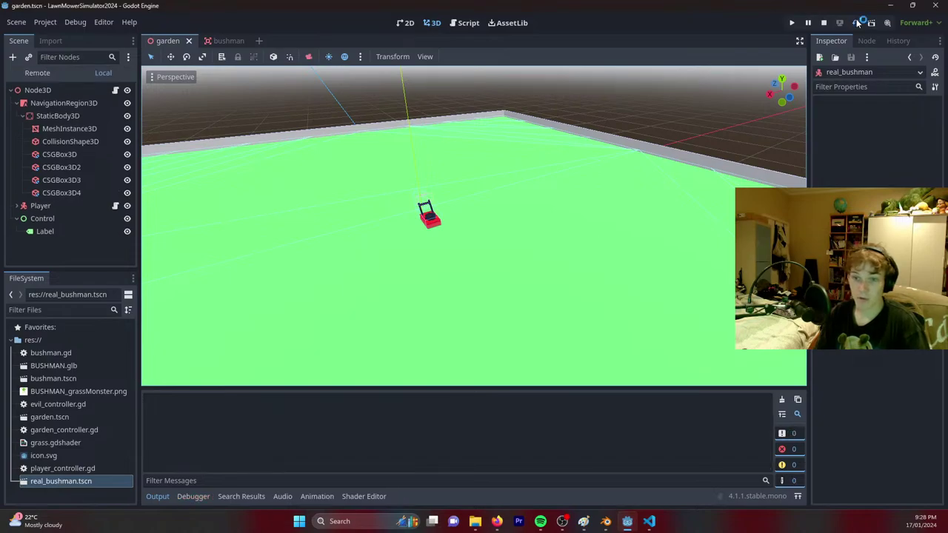
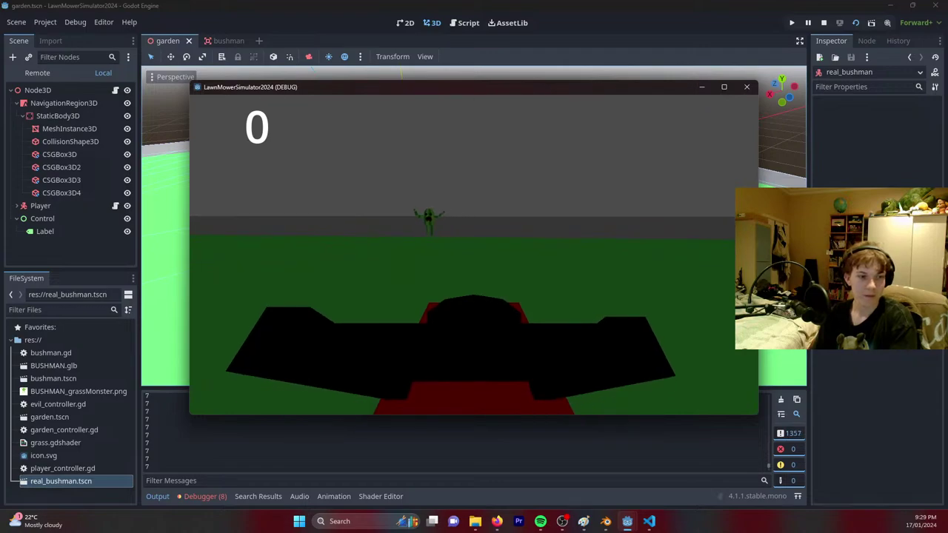
# Drive the mower around the growing bushmen and their new spawns, then return to bushman.gd.
pyautogui.press('d')
pyautogui.press('w')
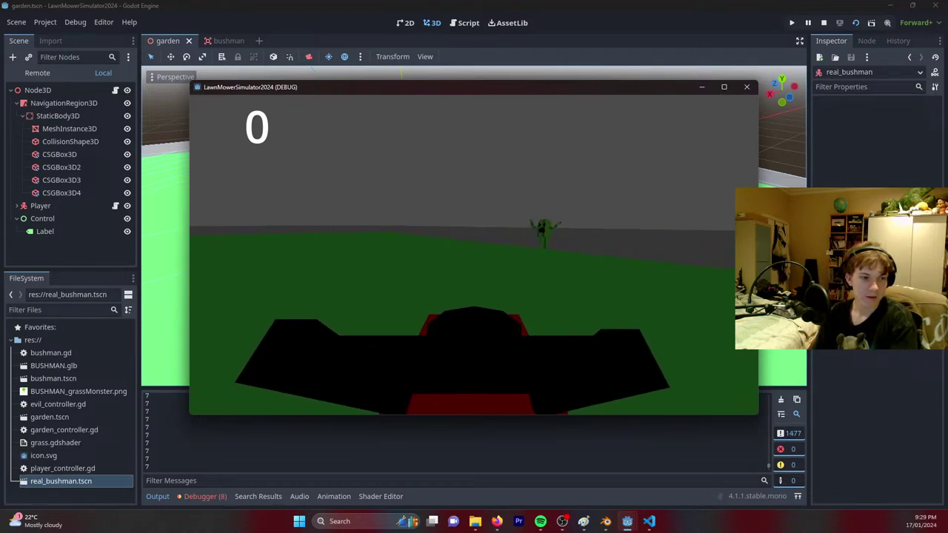
pyautogui.press('w')
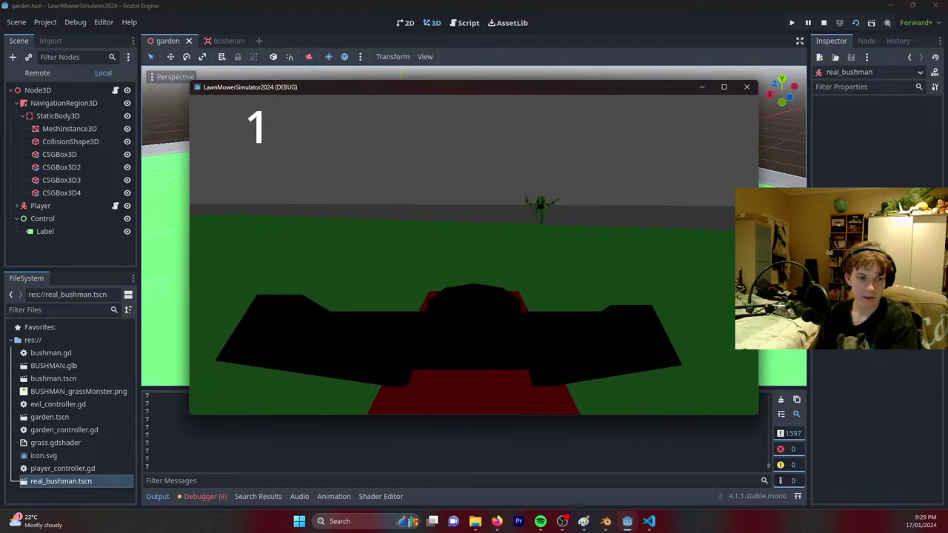
pyautogui.press('w')
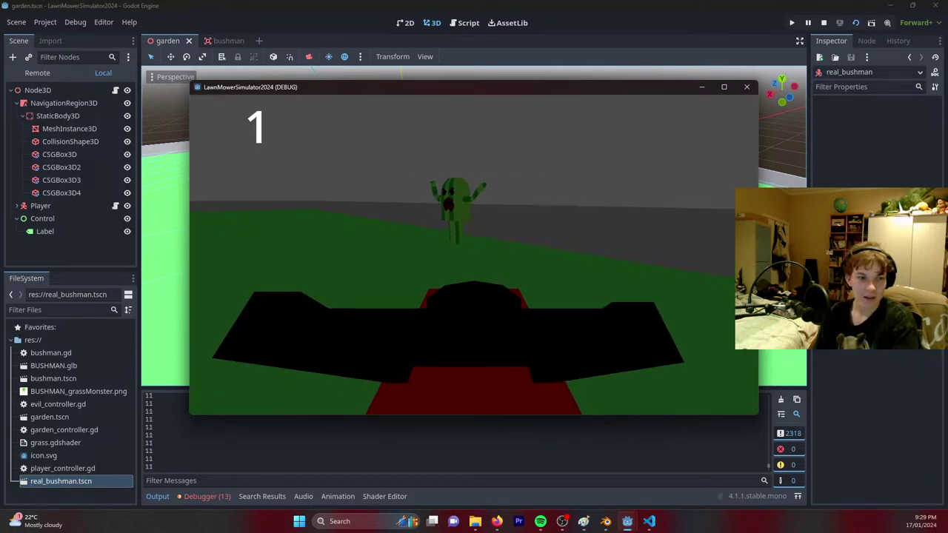
pyautogui.press('a')
pyautogui.press('d')
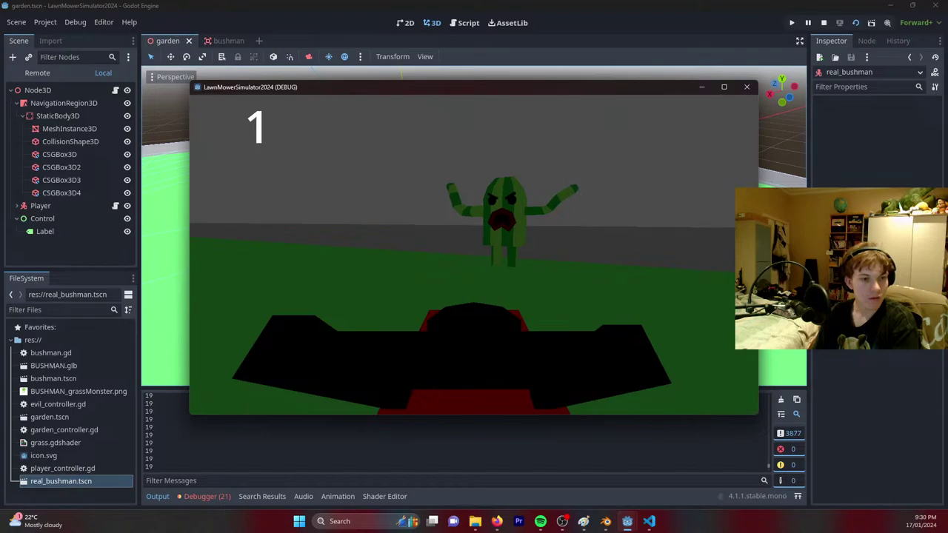
pyautogui.press('a')
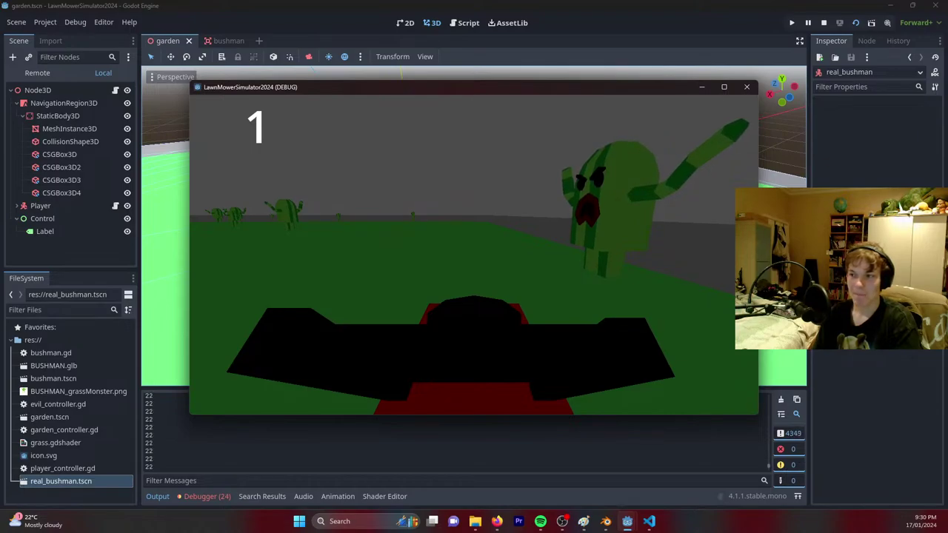
pyautogui.press('a')
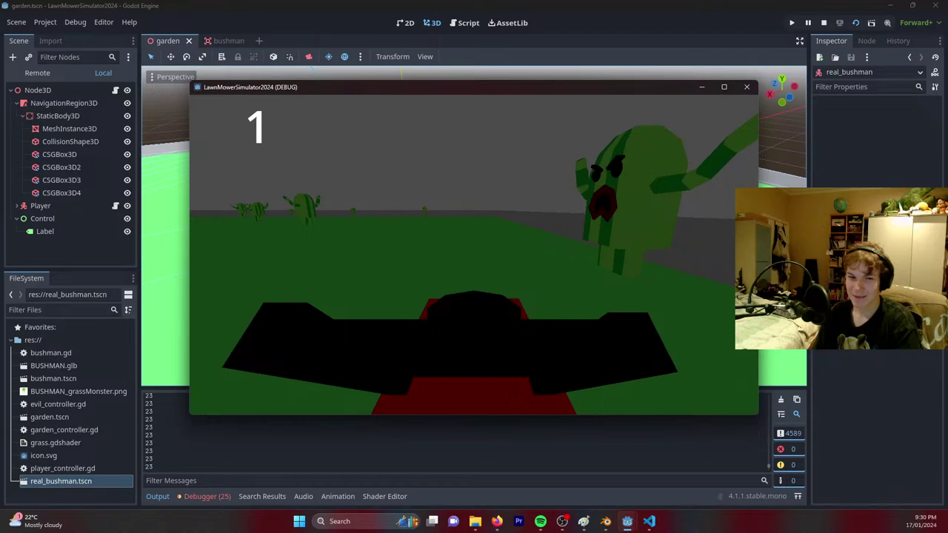
pyautogui.press('d')
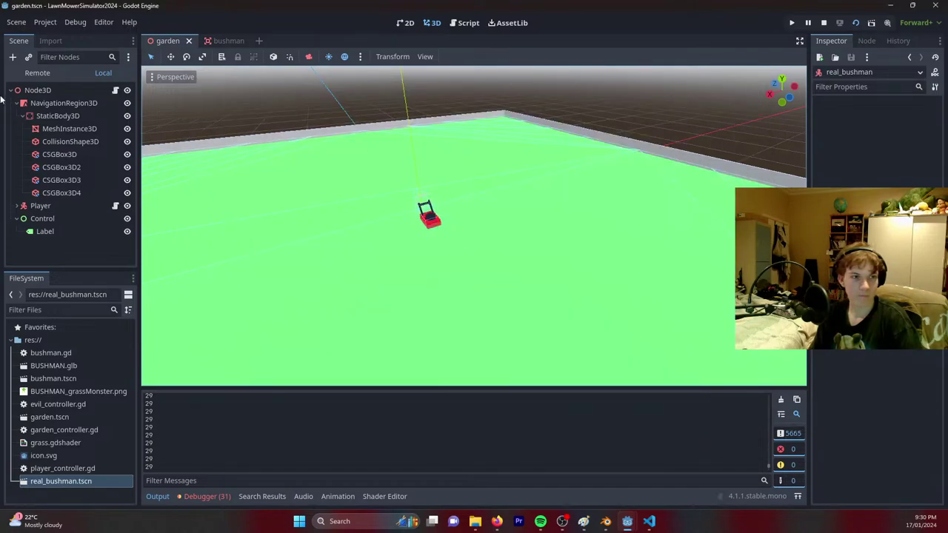
pyautogui.click(465, 23)
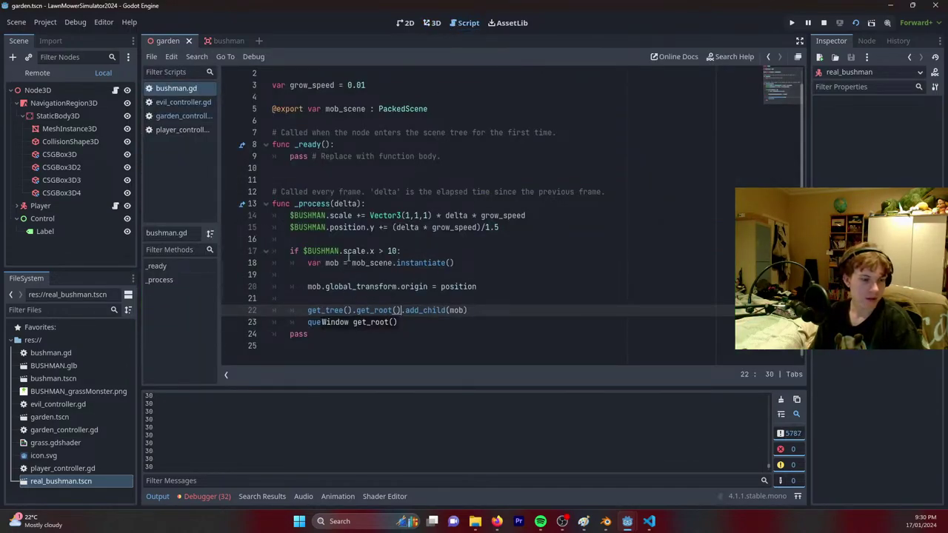
# Add print($BUSHMAN.scale.x) on line 17 of _process, then save, run and stop the game.
pyautogui.click(338, 235)
pyautogui.press('Return')
pyautogui.write('print(')
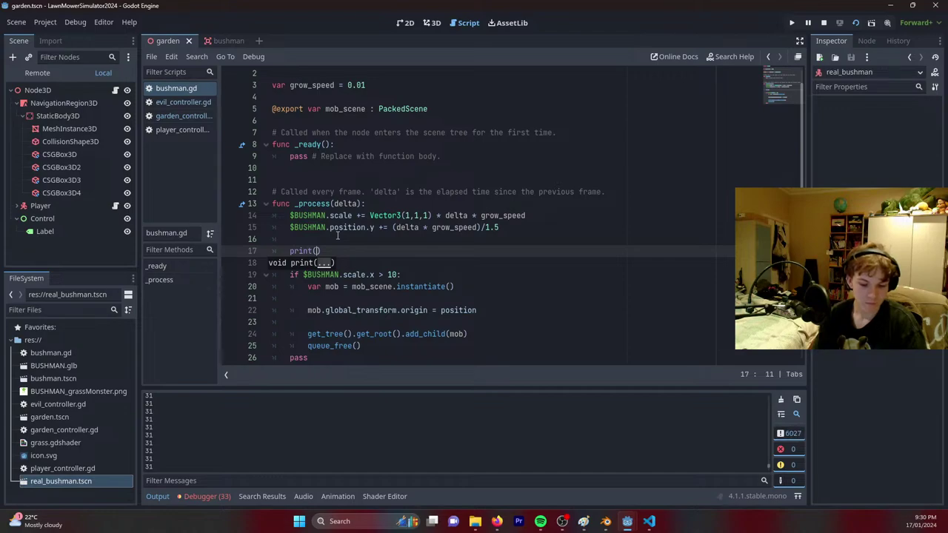
pyautogui.write('$BU')
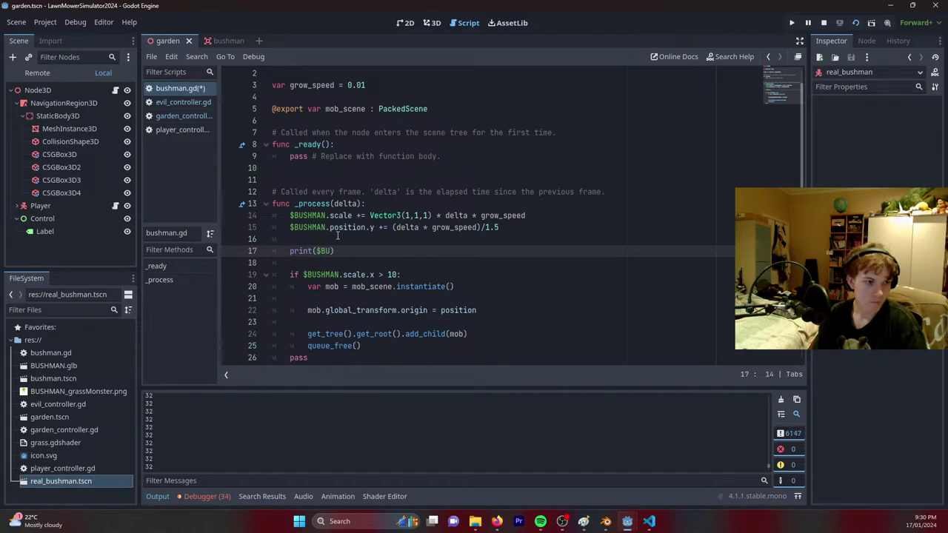
pyautogui.write('SHMAN.s')
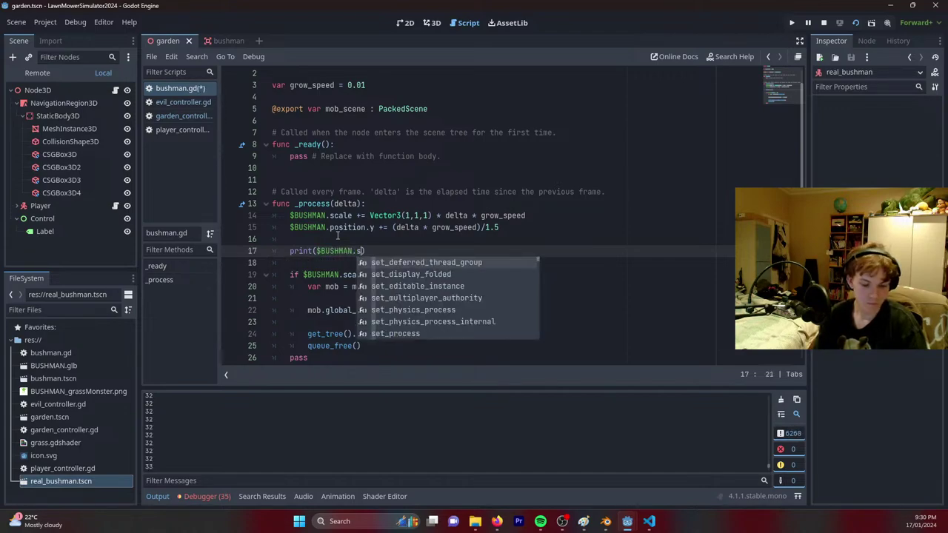
pyautogui.write('cale.x')
pyautogui.press('F5')
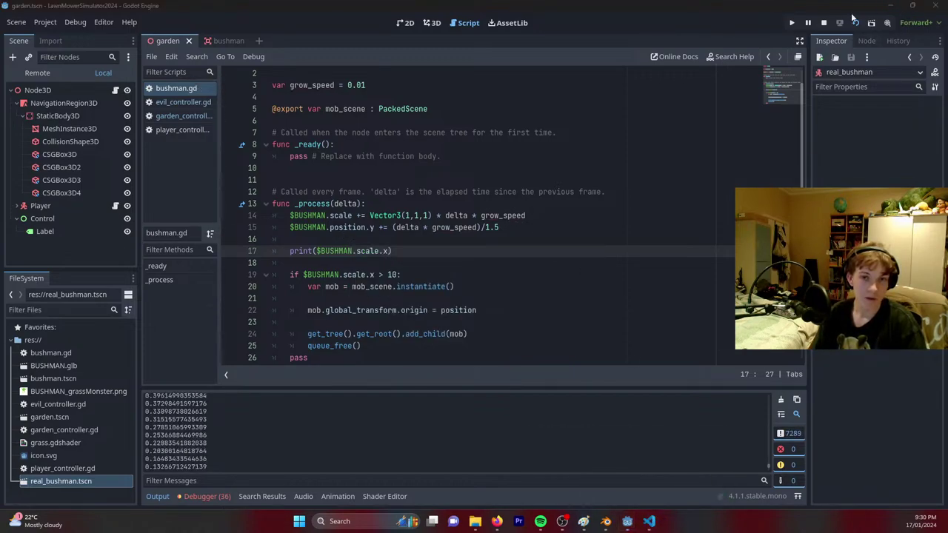
pyautogui.press('F8')
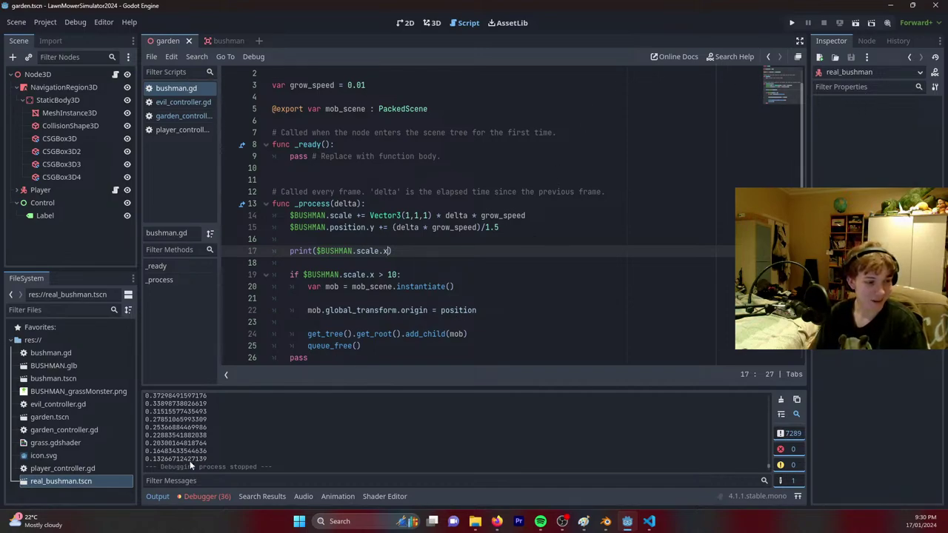
# Review the logged scales, change line 19's condition from scale.x > 10 to > 4, and relaunch.
pyautogui.scroll(8, 192, 452)
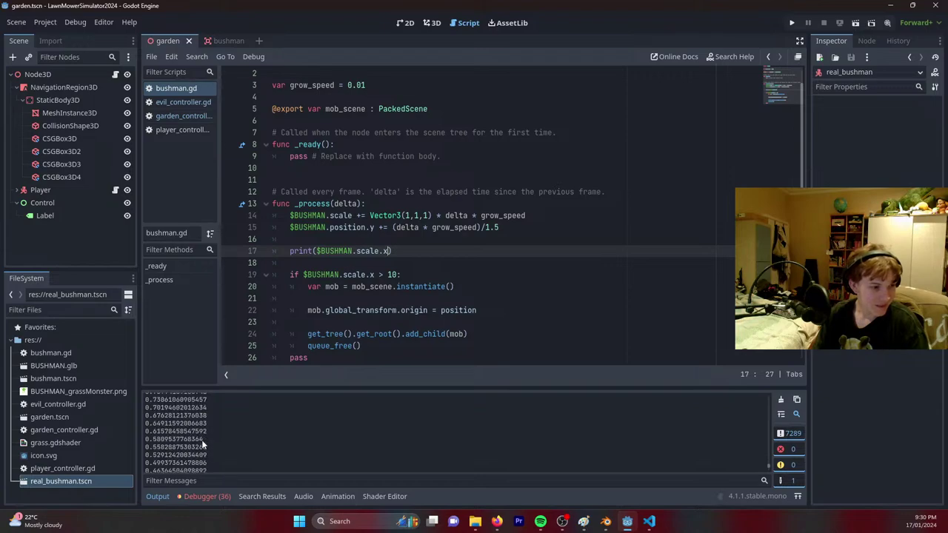
pyautogui.scroll(4, 202, 442)
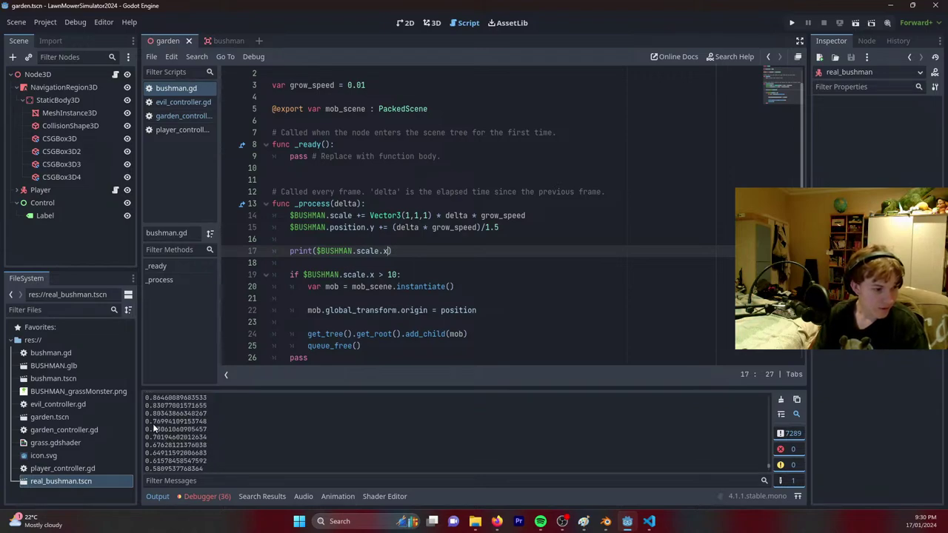
pyautogui.scroll(4, 155, 424)
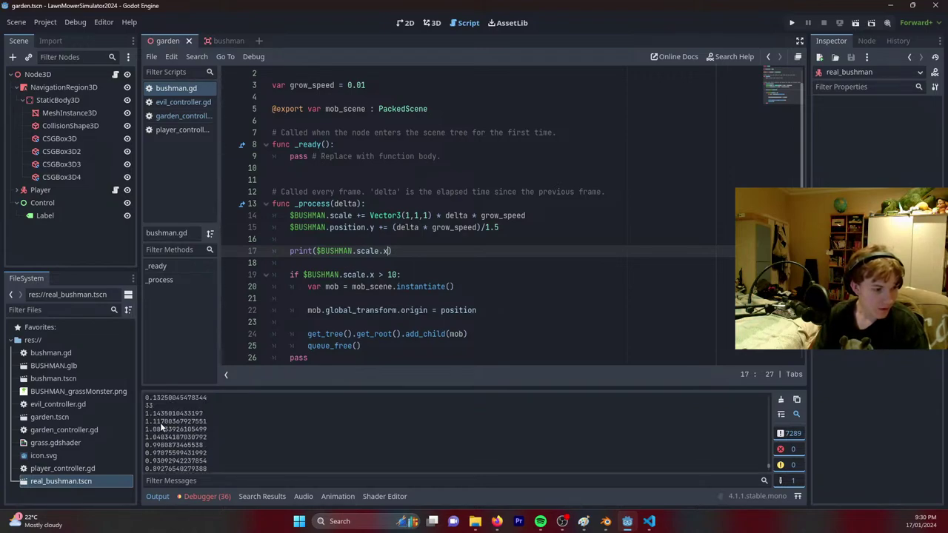
pyautogui.scroll(-6, 170, 421)
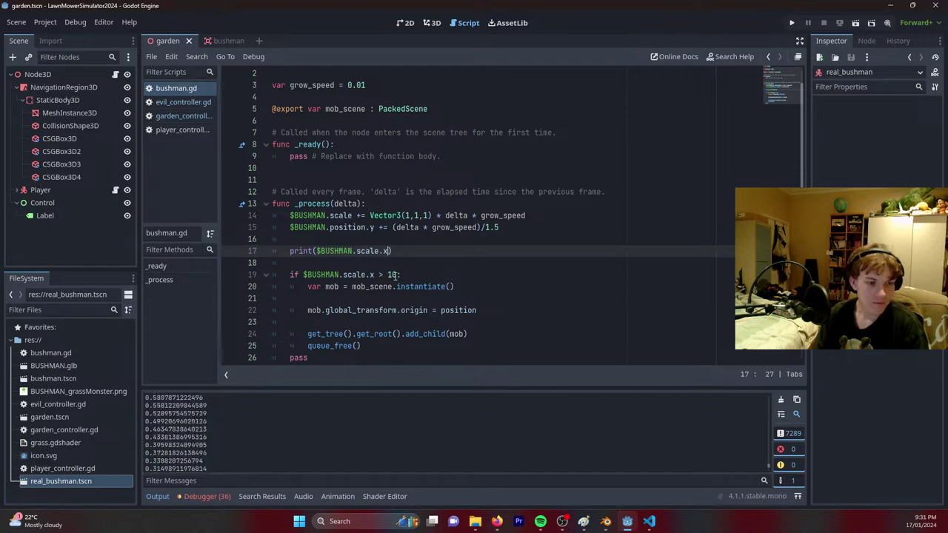
pyautogui.click(388, 275)
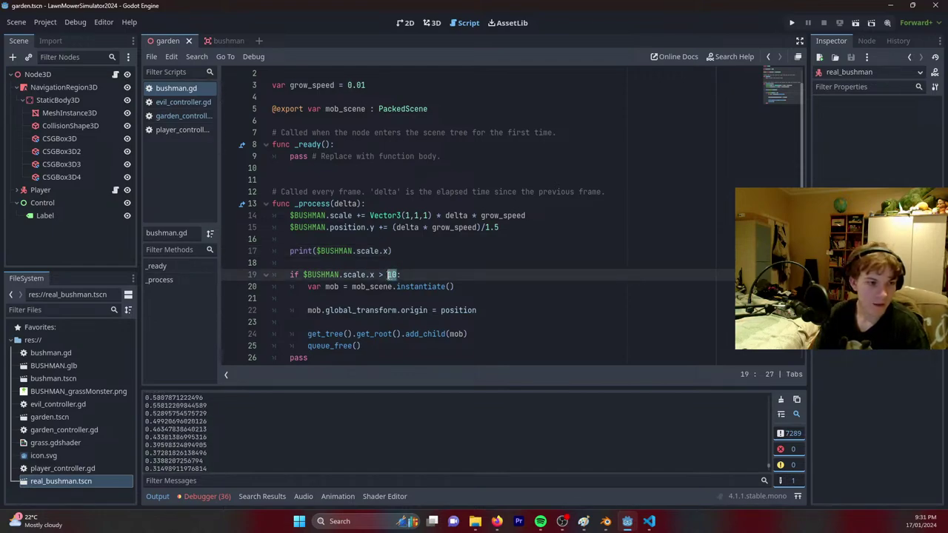
pyautogui.press('Delete')
pyautogui.press('Delete')
pyautogui.write('7')
pyautogui.hotkey('ctrl', 's')
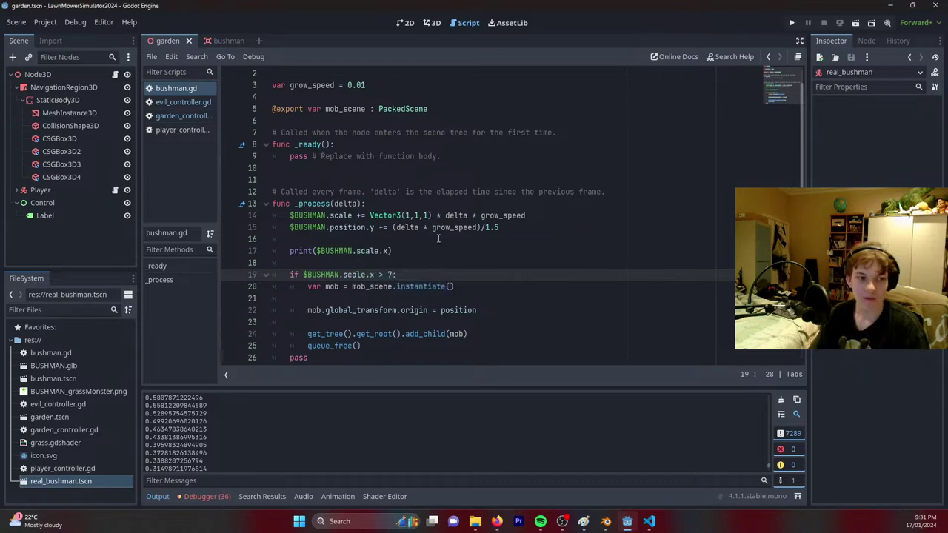
pyautogui.write('3')
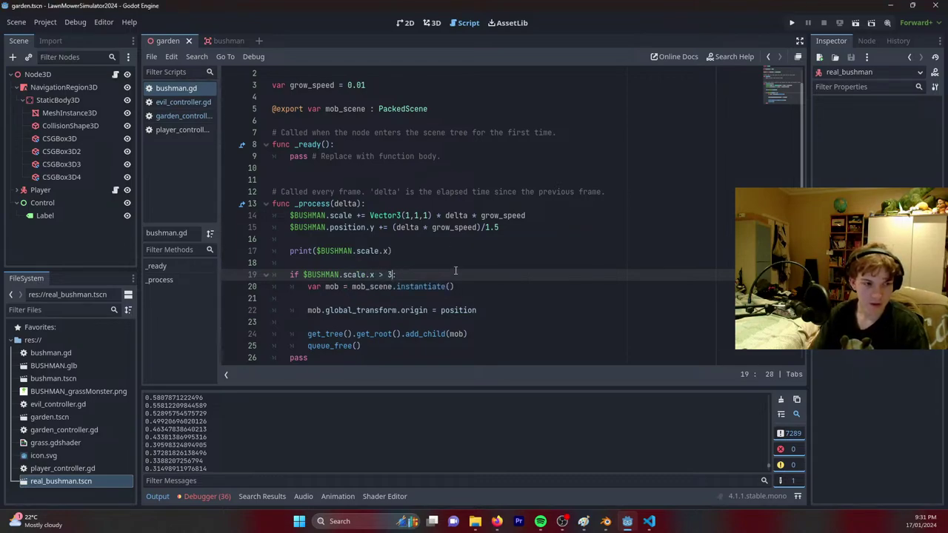
pyautogui.press('BackSpace')
pyautogui.write('4')
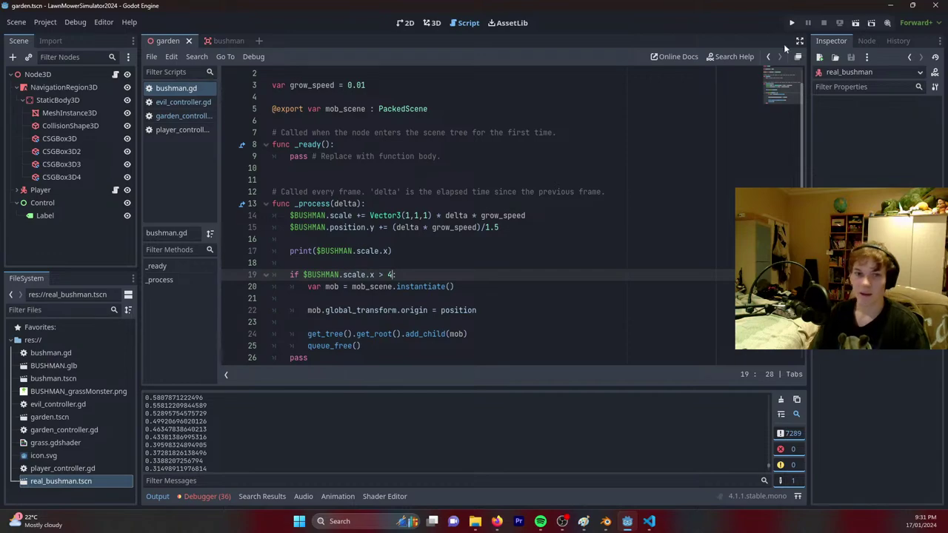
pyautogui.click(855, 24)
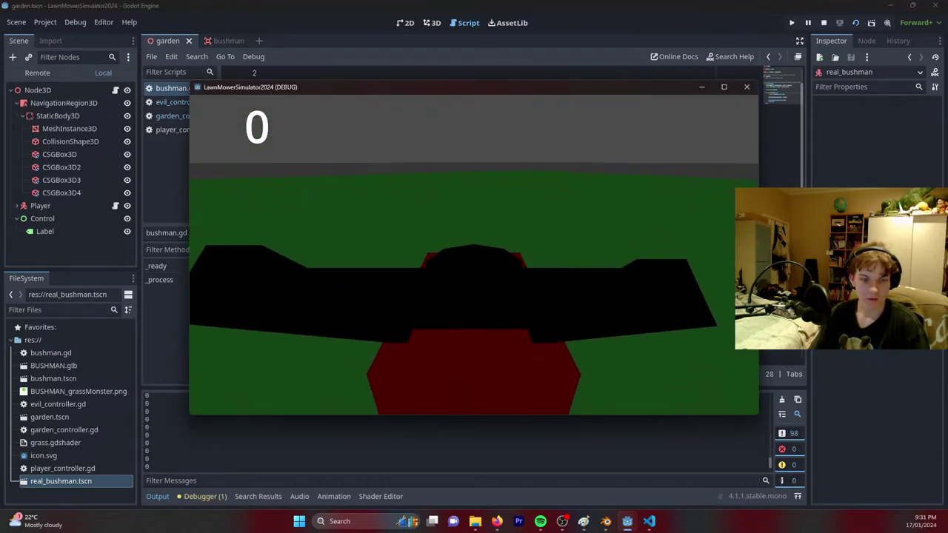
# Drive the mower forward as a bushman grows, then switch back to the editor and save.
pyautogui.press('w')
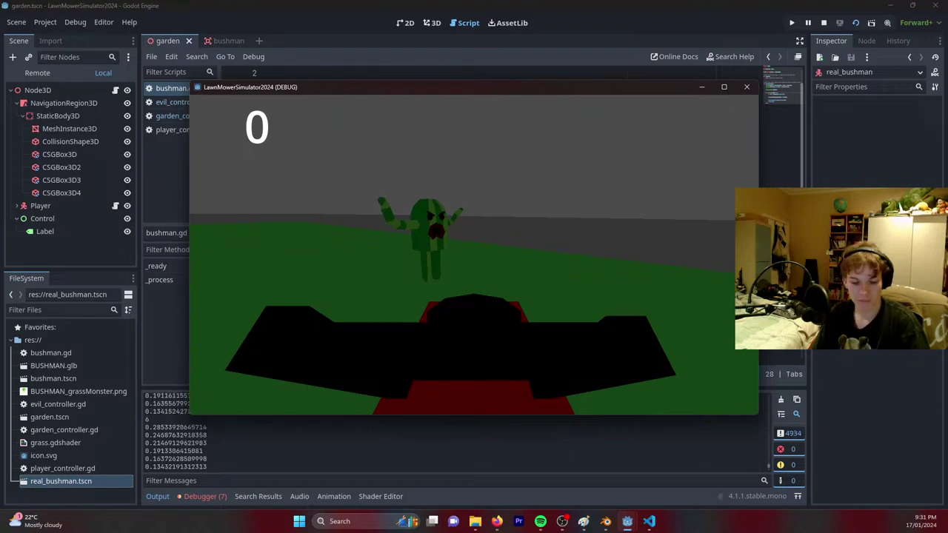
pyautogui.hotkey('alt', 'Tab')
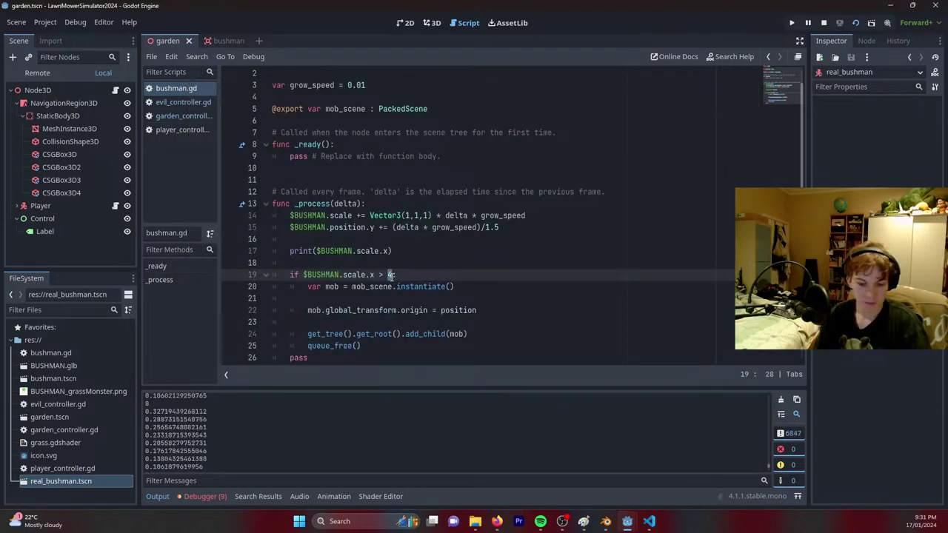
pyautogui.hotkey('ctrl', 's')
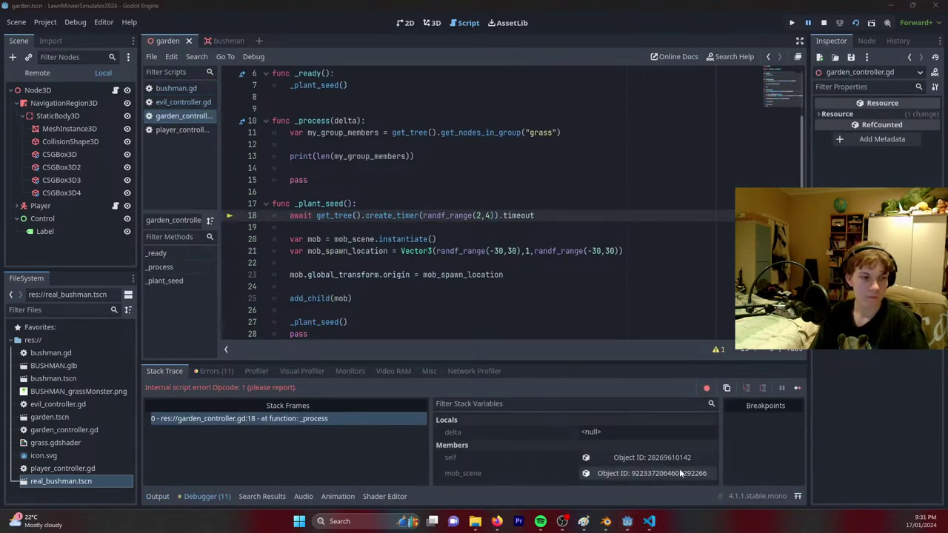
# Review the Debugger errors, including the line 18 await failure and unused delta warning.
pyautogui.scroll(-1, 371, 300)
pyautogui.scroll(3, 369, 314)
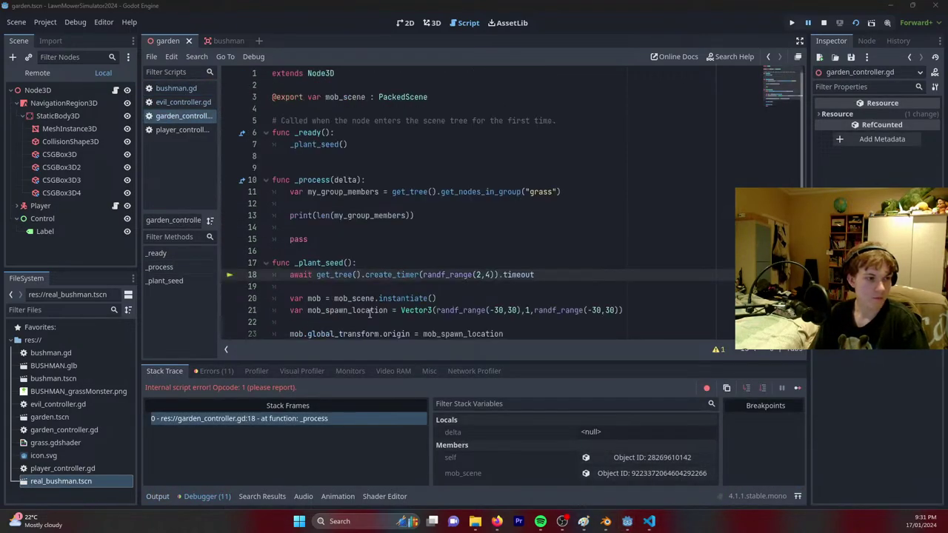
pyautogui.scroll(-3, 369, 313)
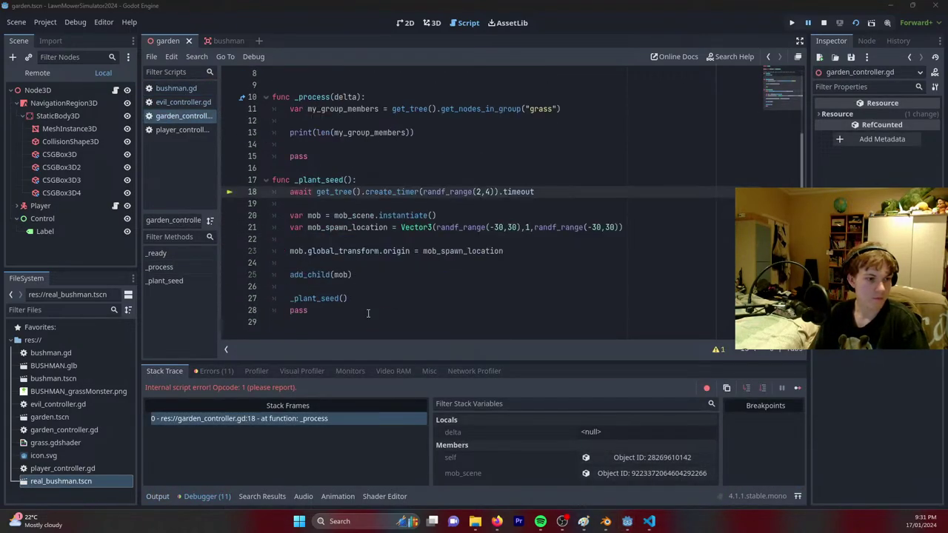
pyautogui.click(217, 371)
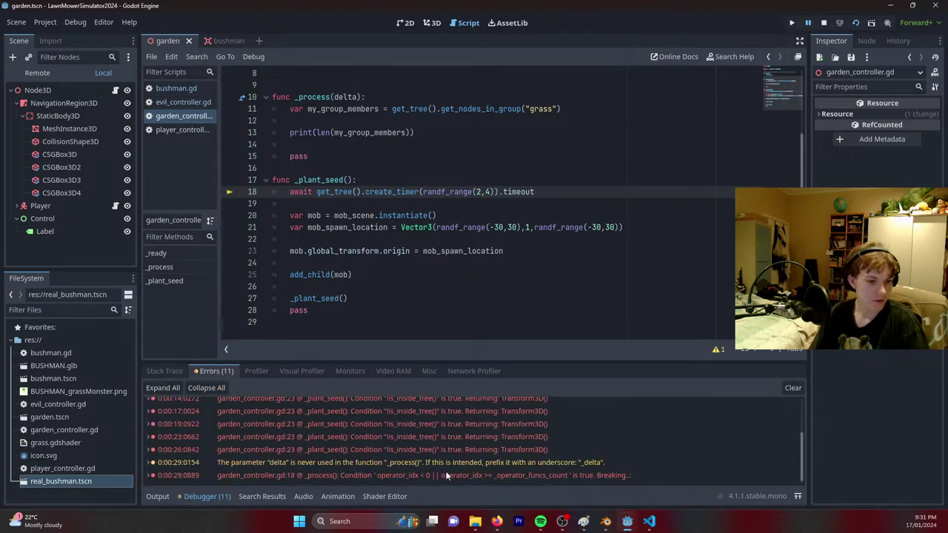
pyautogui.click(448, 476)
pyautogui.click(528, 464)
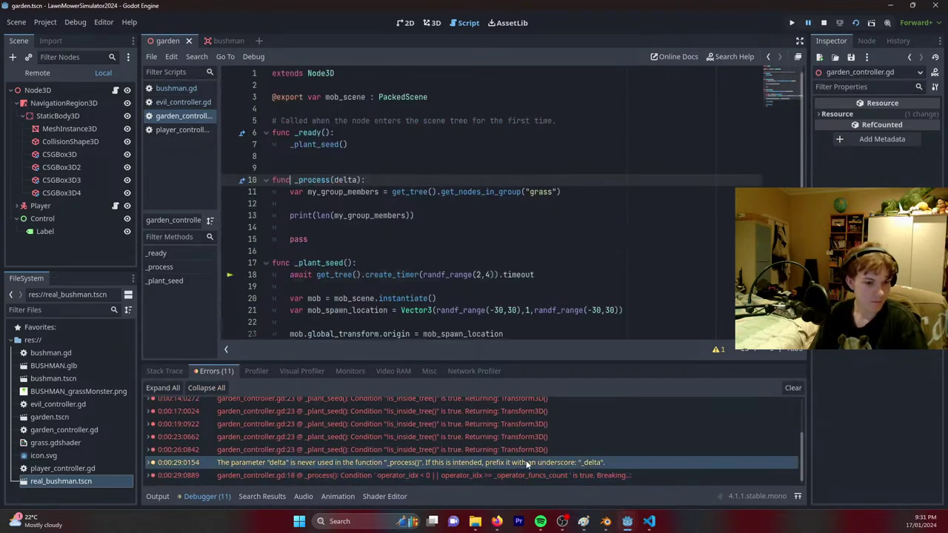
pyautogui.click(521, 471)
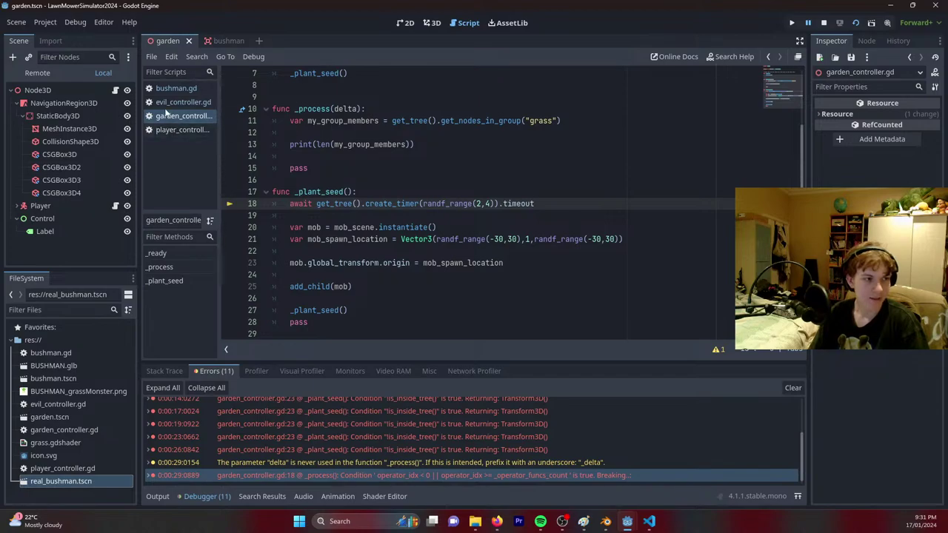
# Comment out print($BUSHMAN.scale.x) on line 17 of bushman.gd with # and save.
pyautogui.click(169, 90)
pyautogui.click(445, 266)
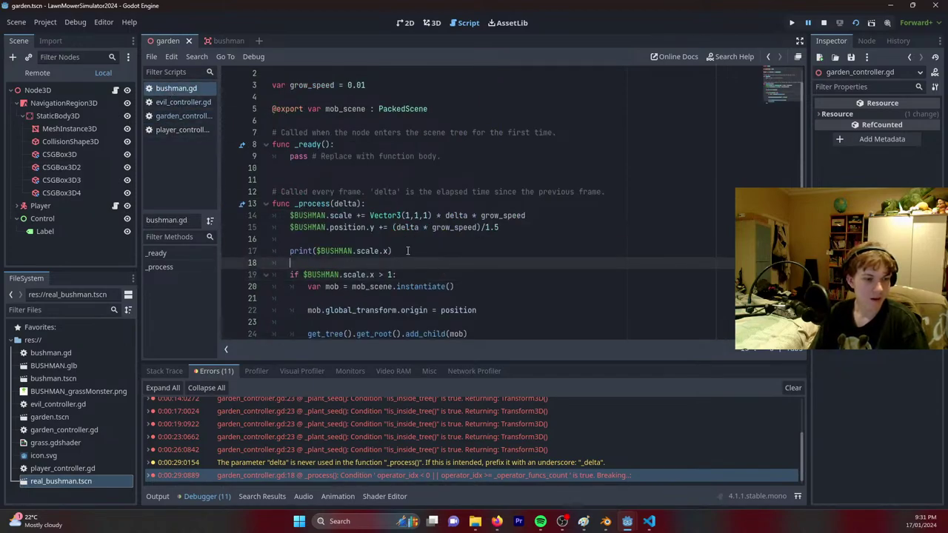
pyautogui.click(289, 252)
pyautogui.write('#')
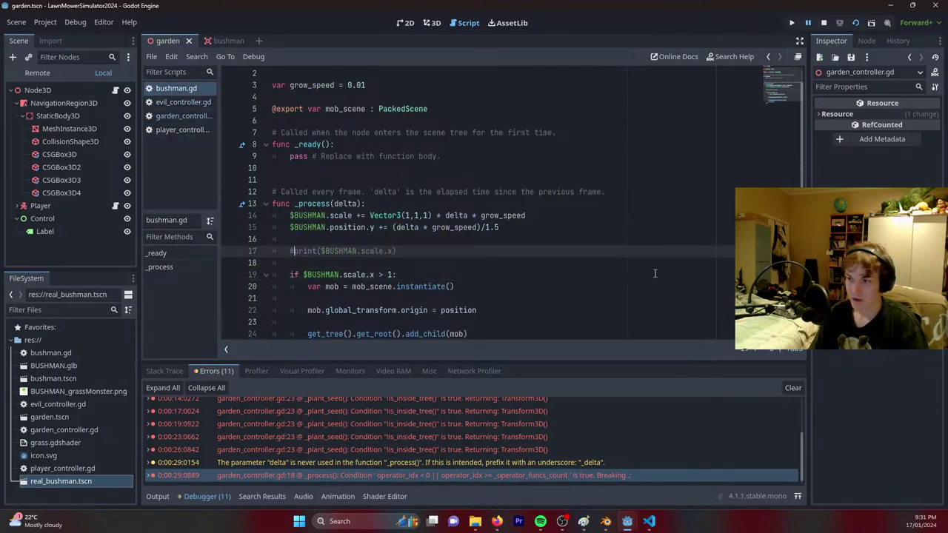
pyautogui.hotkey('ctrl', 's')
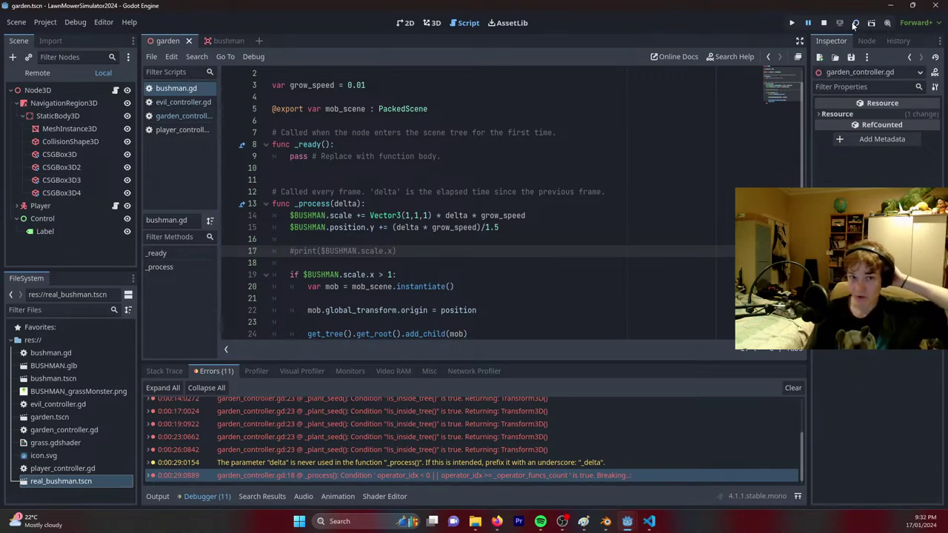
# Run the garden scene and drive toward the bushmen until score 1, then return to the script.
pyautogui.click(854, 23)
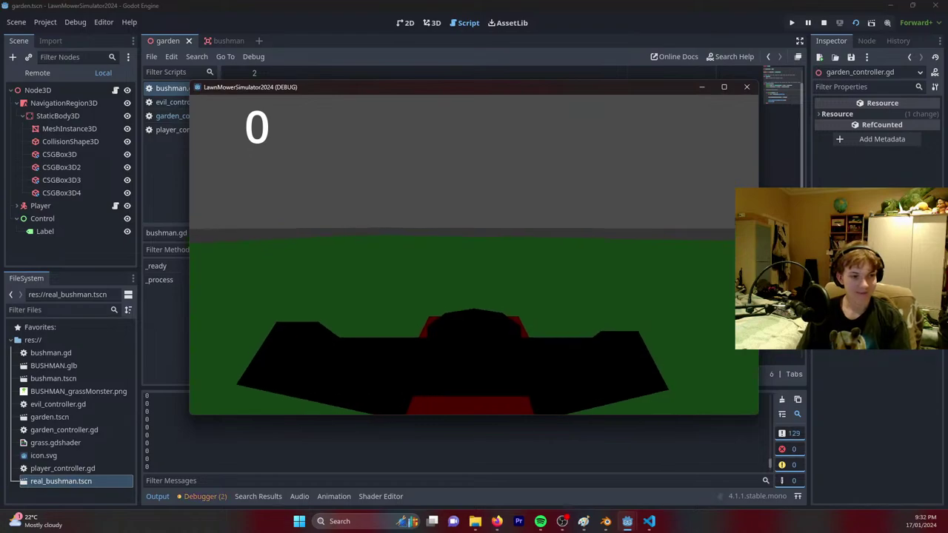
pyautogui.press('w')
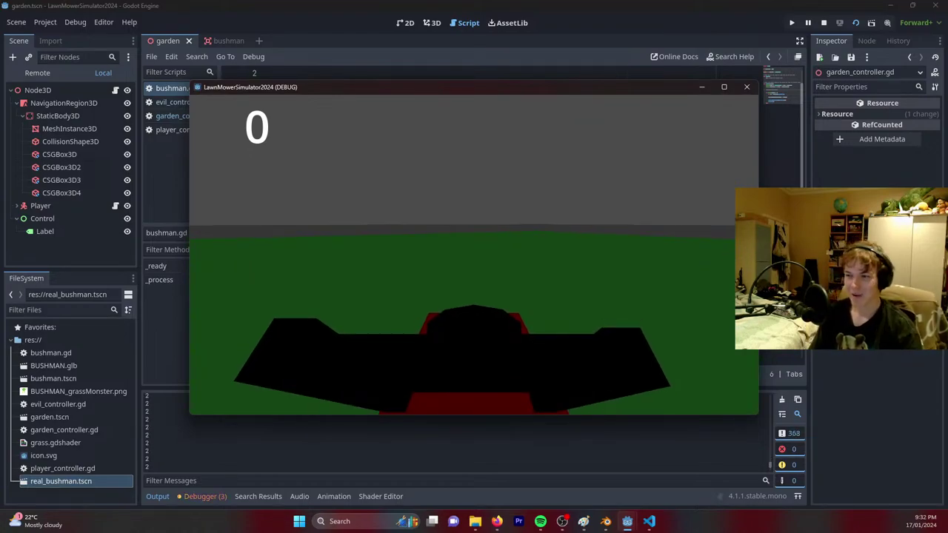
pyautogui.press('w')
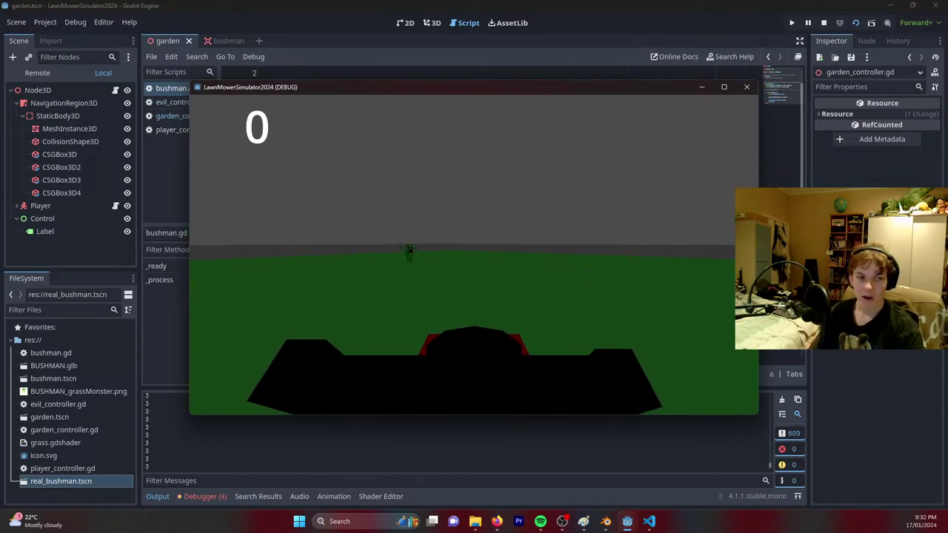
pyautogui.press('w')
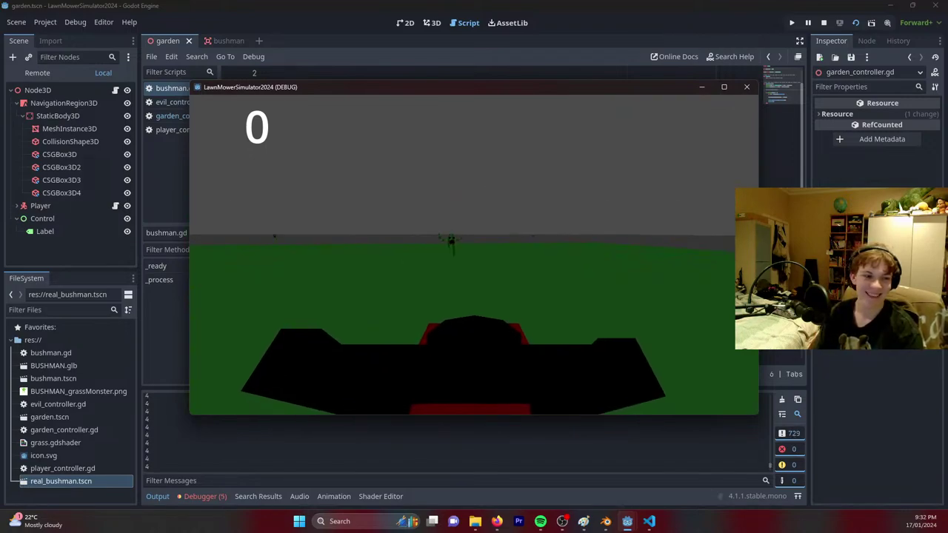
pyautogui.press('w')
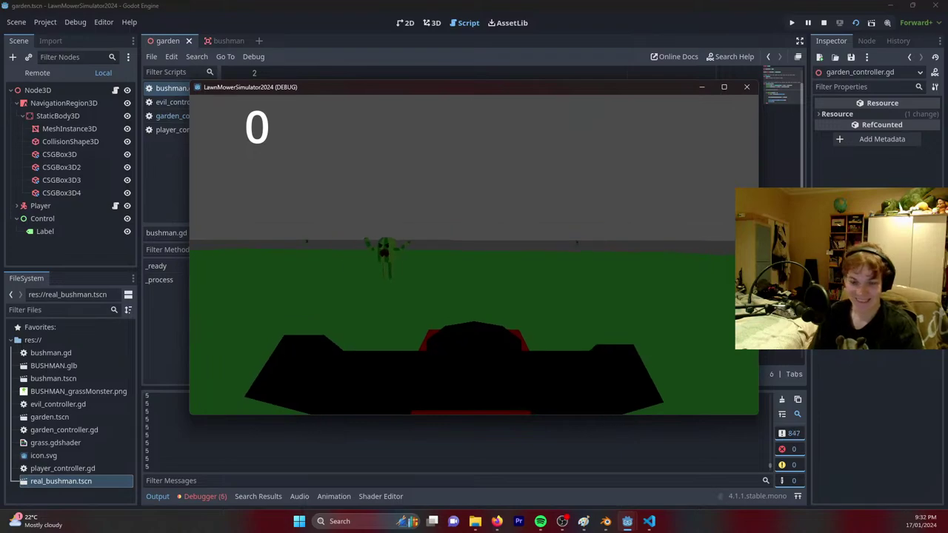
pyautogui.hotkey('alt', 'Tab')
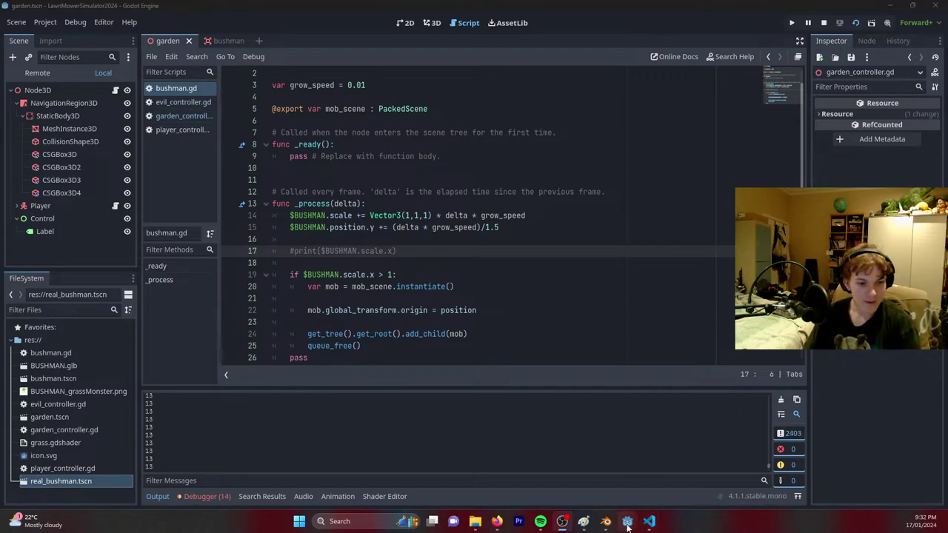
pyautogui.moveTo(628, 521)
pyautogui.click(678, 479)
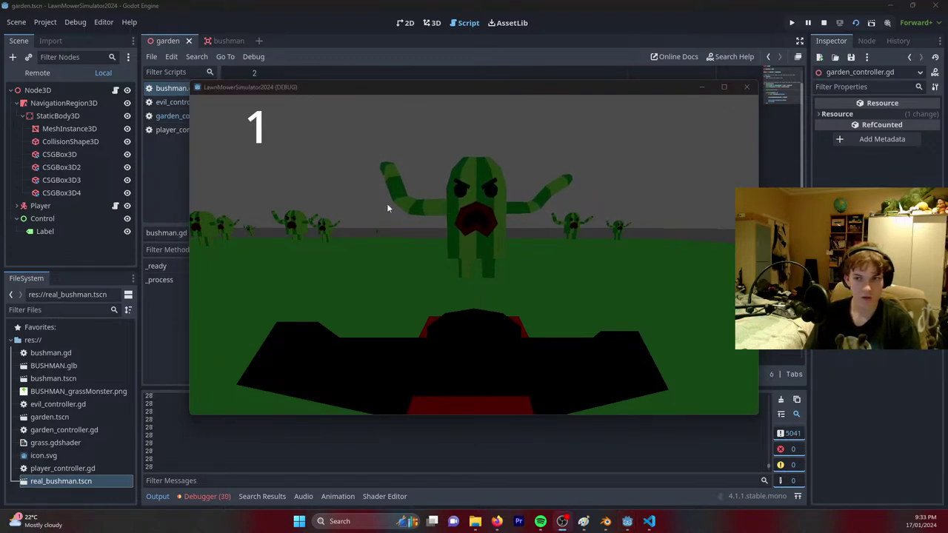
pyautogui.click(105, 258)
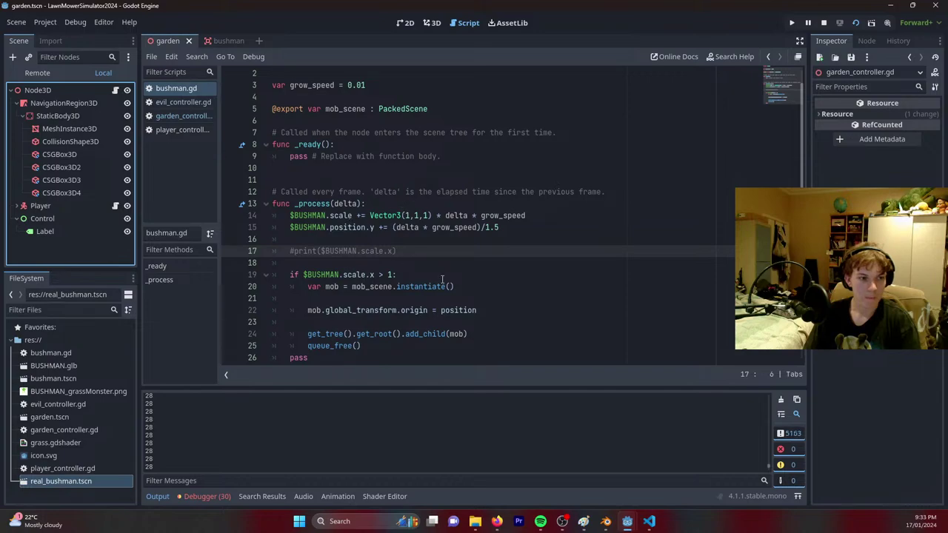
# Replace the line 19 threshold 1 with 0.5 and correct 4nstantiate to instantiate.
pyautogui.click(393, 275)
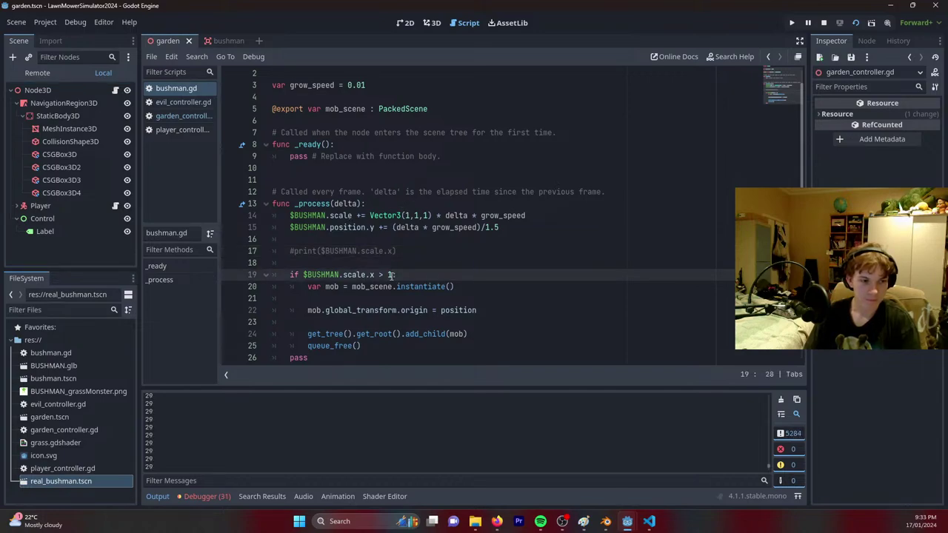
pyautogui.hotkey('shift', 'Left')
pyautogui.write('0.5')
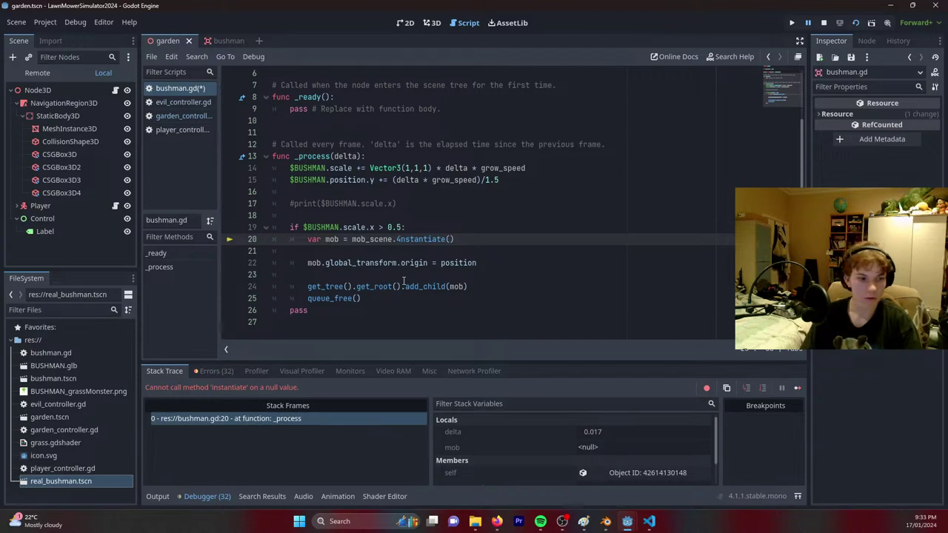
pyautogui.press('BackSpace')
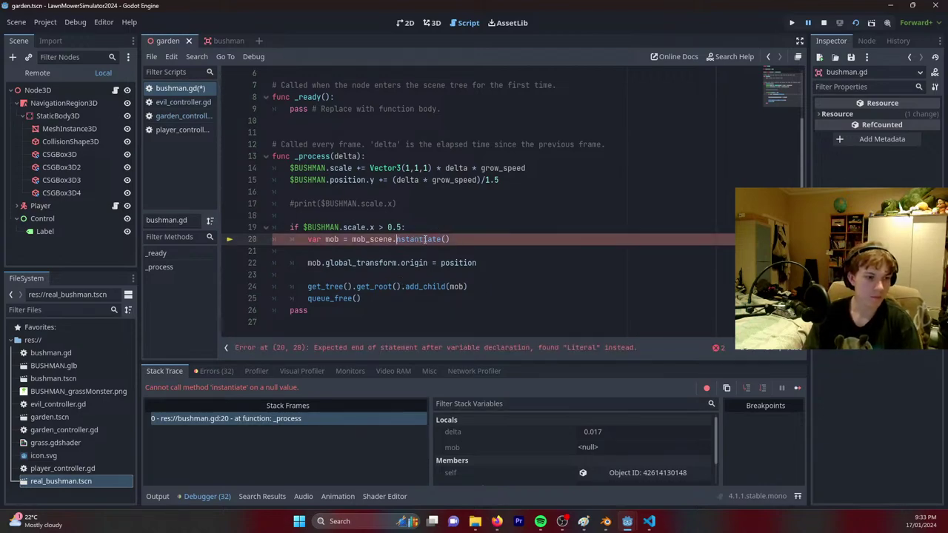
pyautogui.write('i')
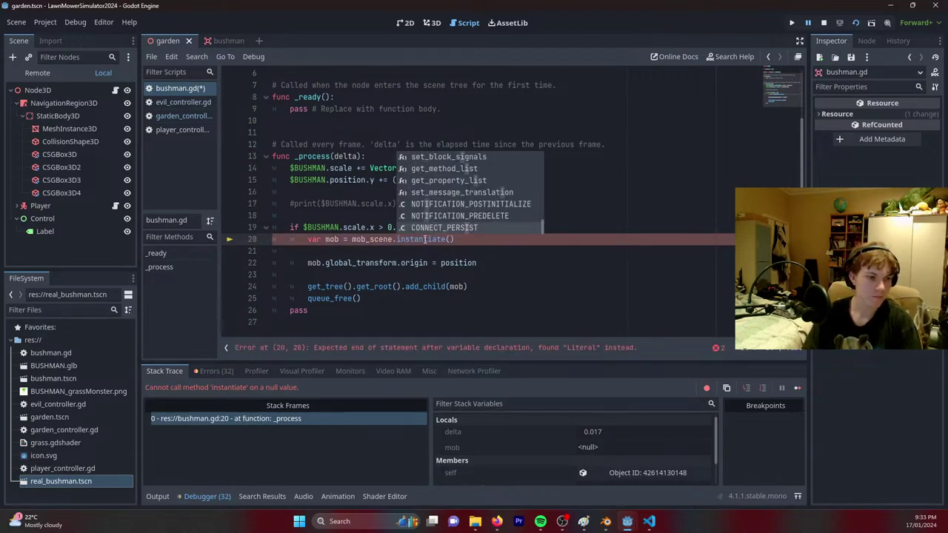
pyautogui.click(414, 268)
# Change the threshold to 0.4, save bushman.gd, and relaunch the game.
pyautogui.click(399, 227)
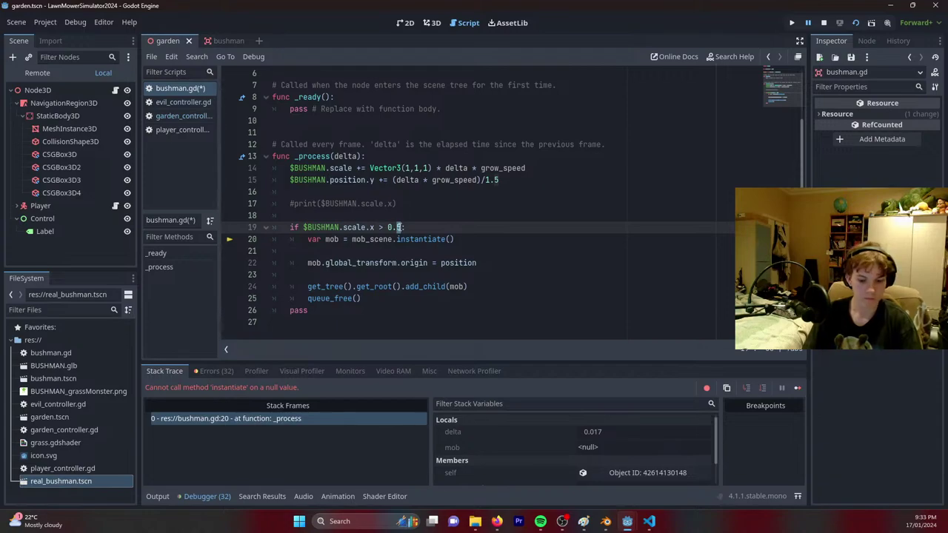
pyautogui.write('4')
pyautogui.hotkey('ctrl', 's')
pyautogui.click(856, 23)
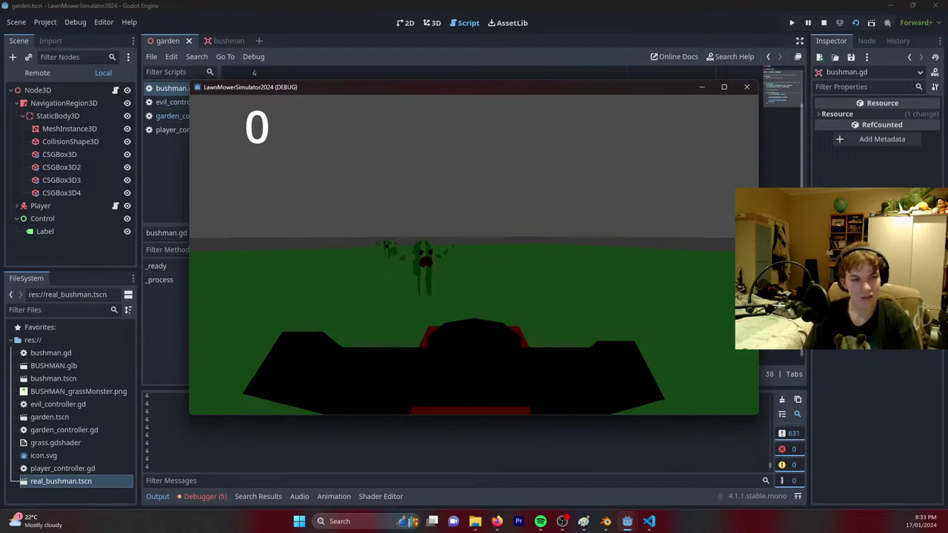
# Steer the mower left, forward and right until a bushman reaches it, then stop the game.
pyautogui.press('a')
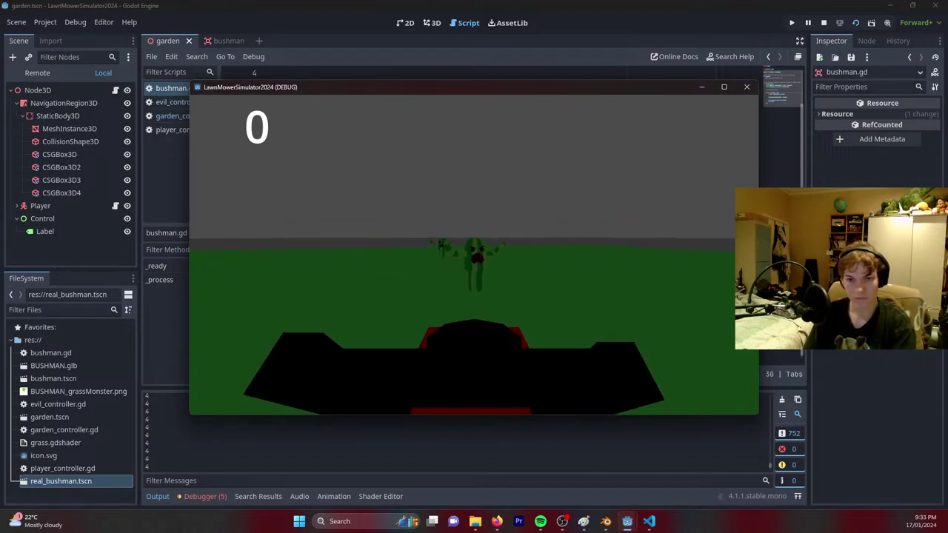
pyautogui.press('w')
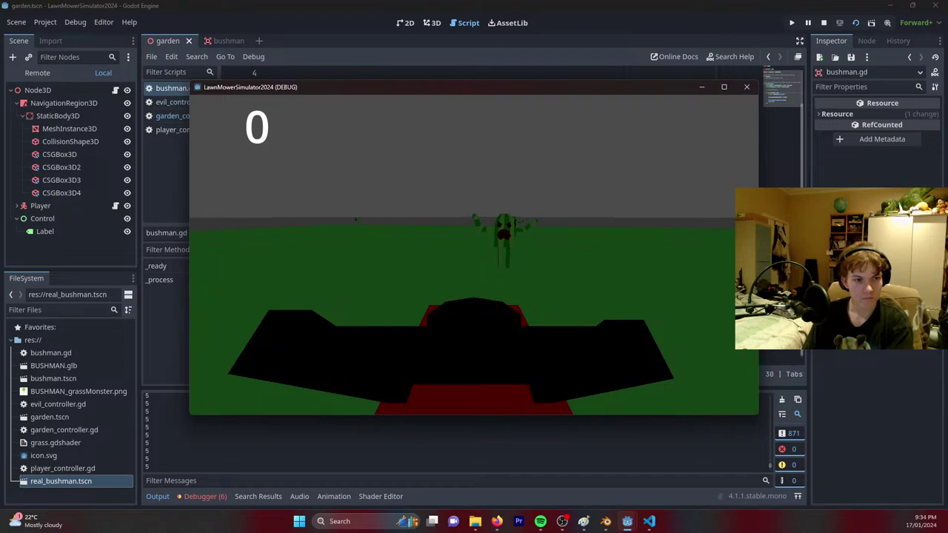
pyautogui.press('d')
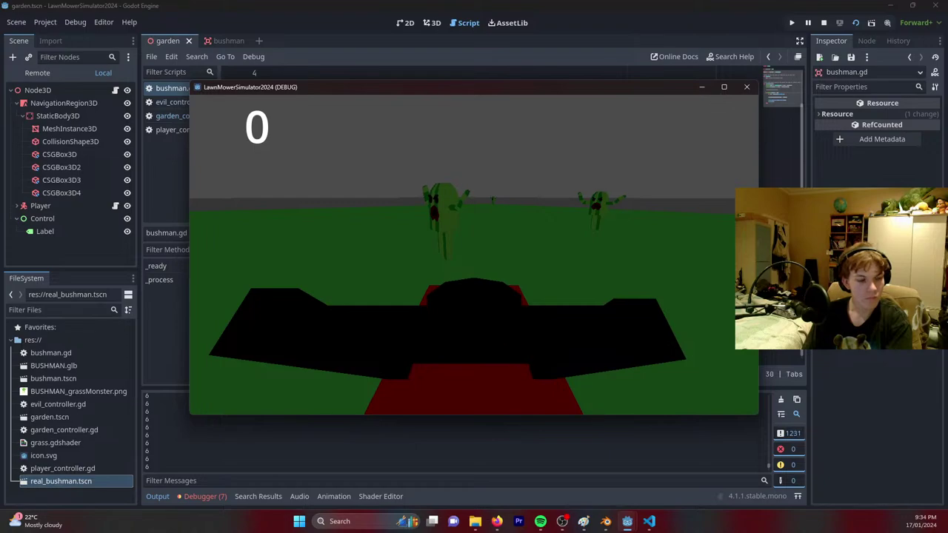
pyautogui.press('a')
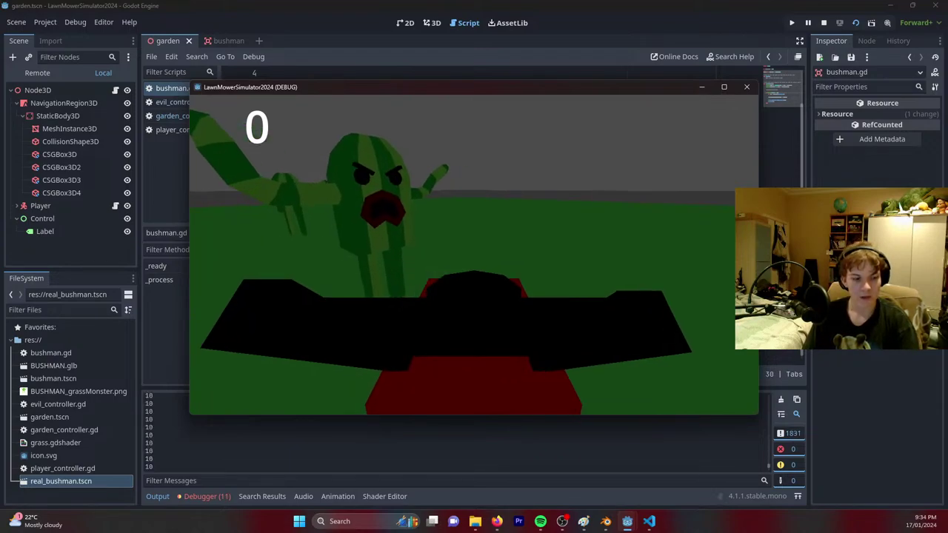
pyautogui.press('F8')
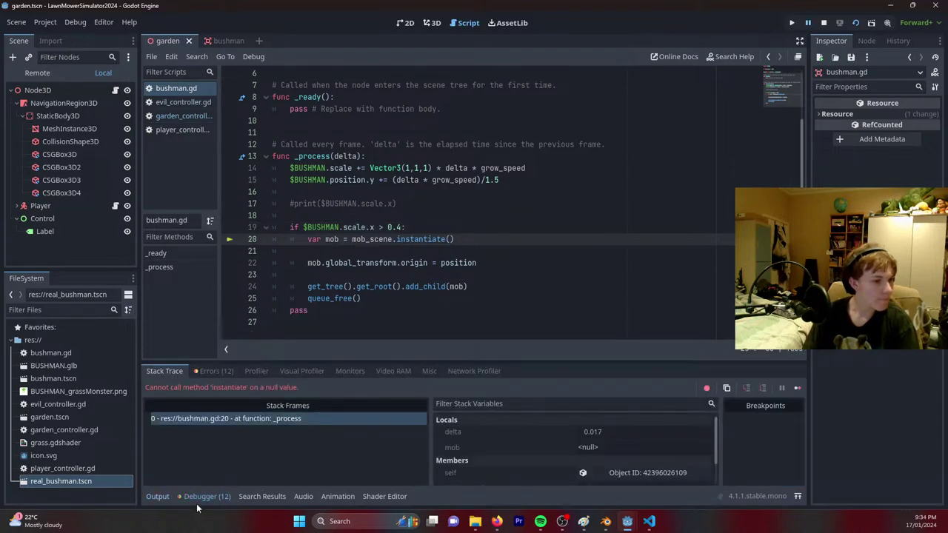
# Check the mob_scene export line and open the real_bushman scene to inspect its root node.
pyautogui.scroll(2, 470, 264)
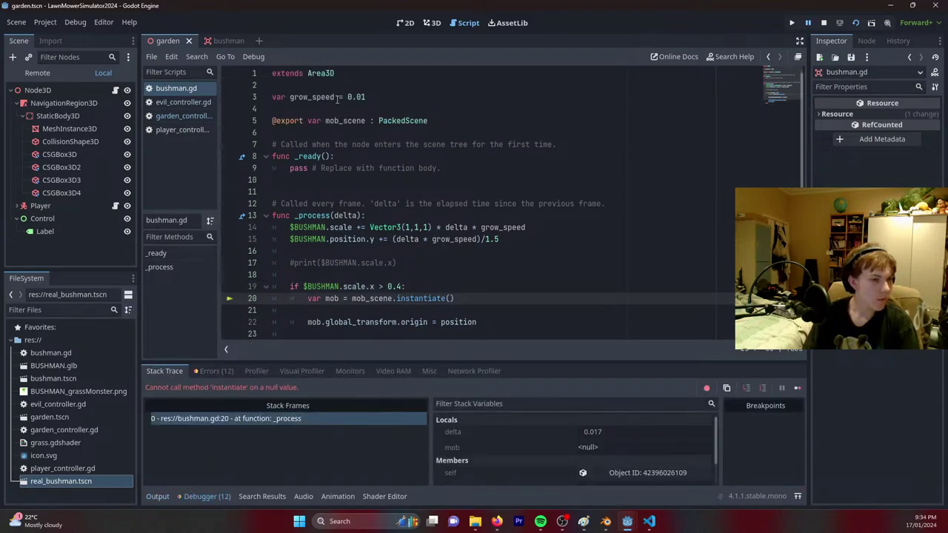
pyautogui.click(344, 121)
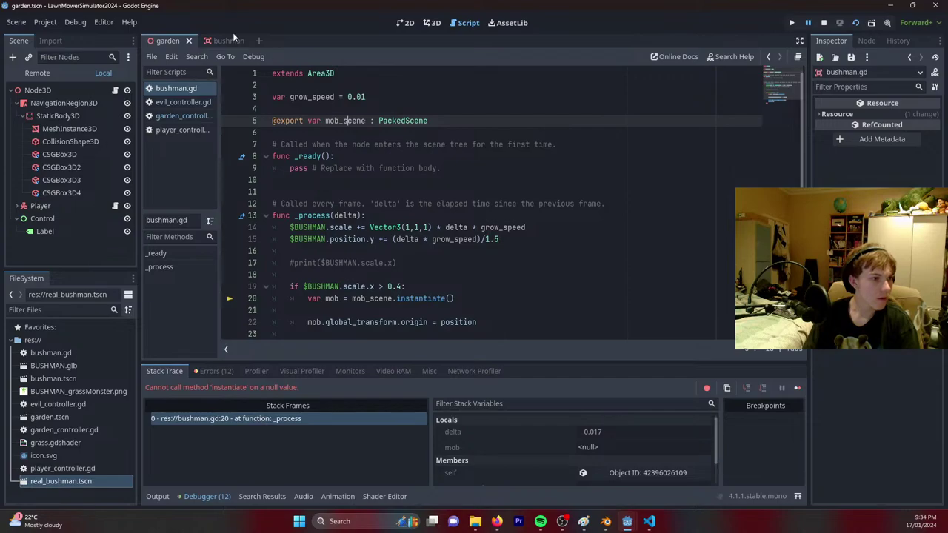
pyautogui.click(50, 404)
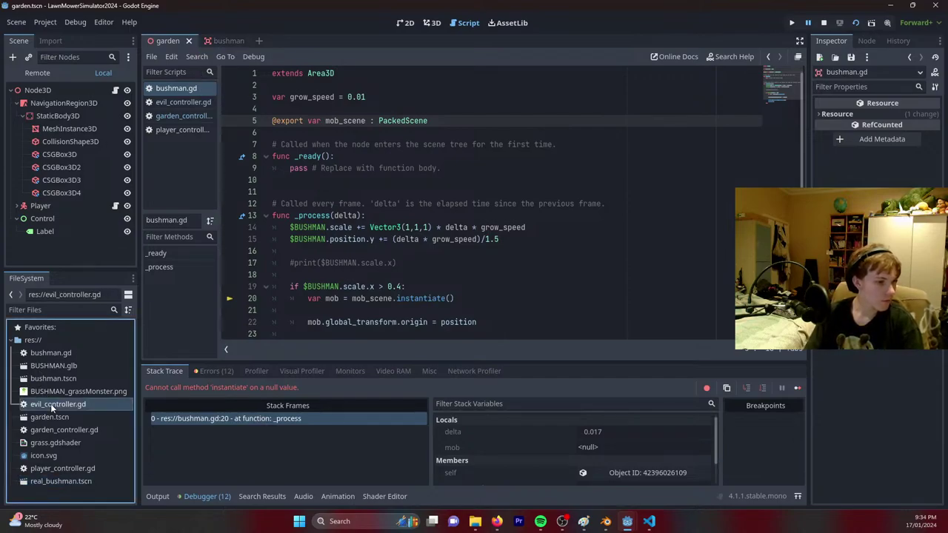
pyautogui.doubleClick(72, 481)
pyautogui.click(59, 92)
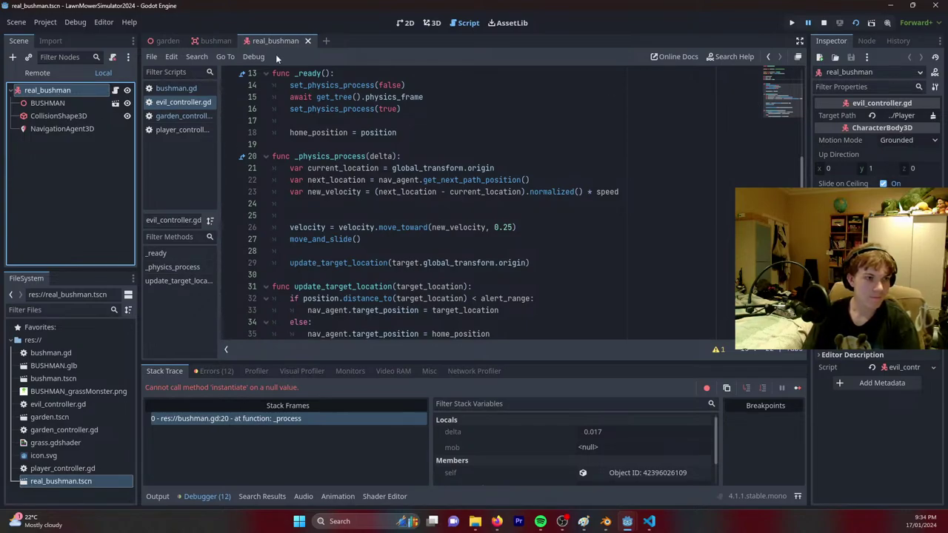
# In the bushman scene, load real_bushman.tscn into the Mob Scene property.
pyautogui.click(216, 41)
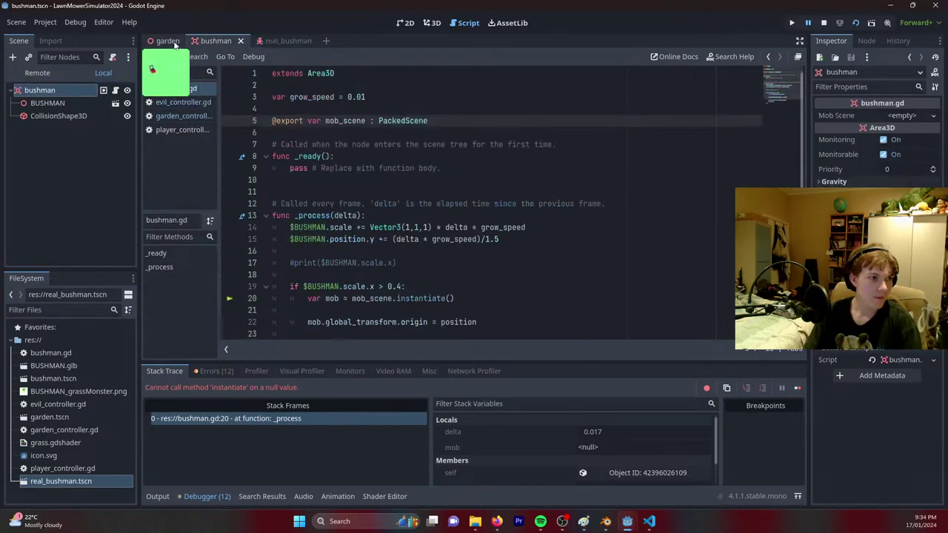
pyautogui.click(68, 379)
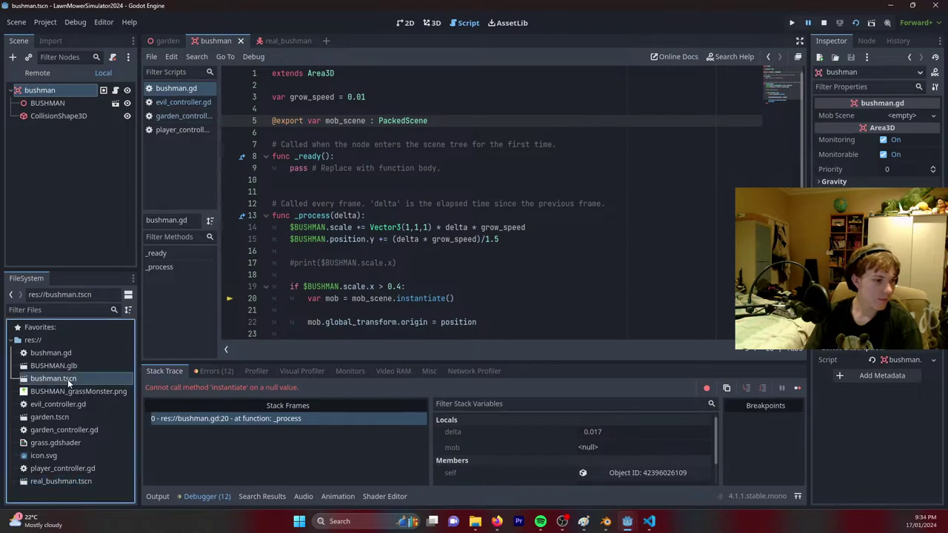
pyautogui.click(918, 117)
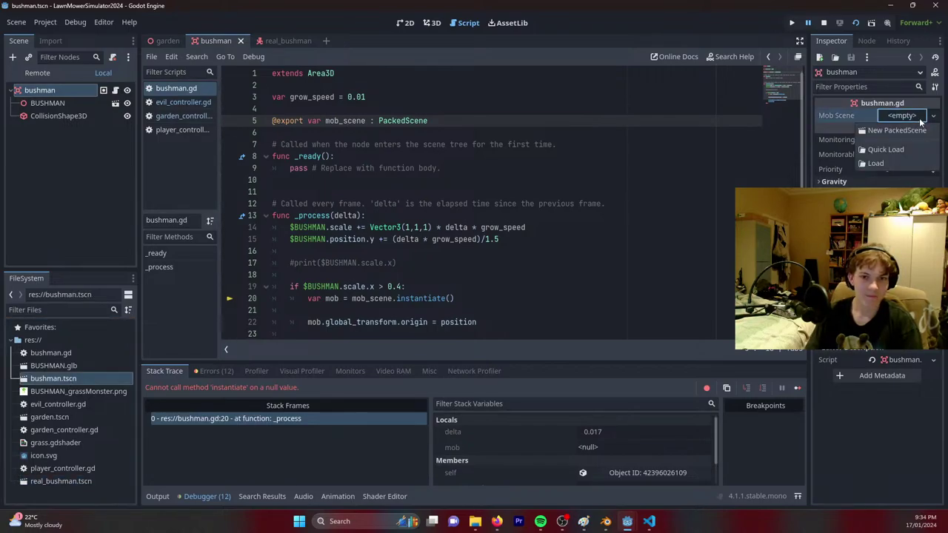
pyautogui.click(881, 162)
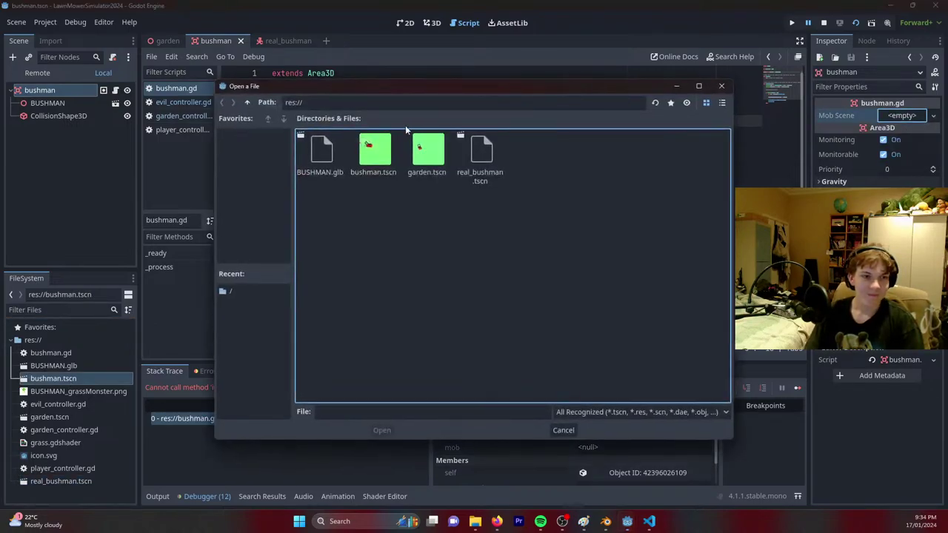
pyautogui.doubleClick(474, 164)
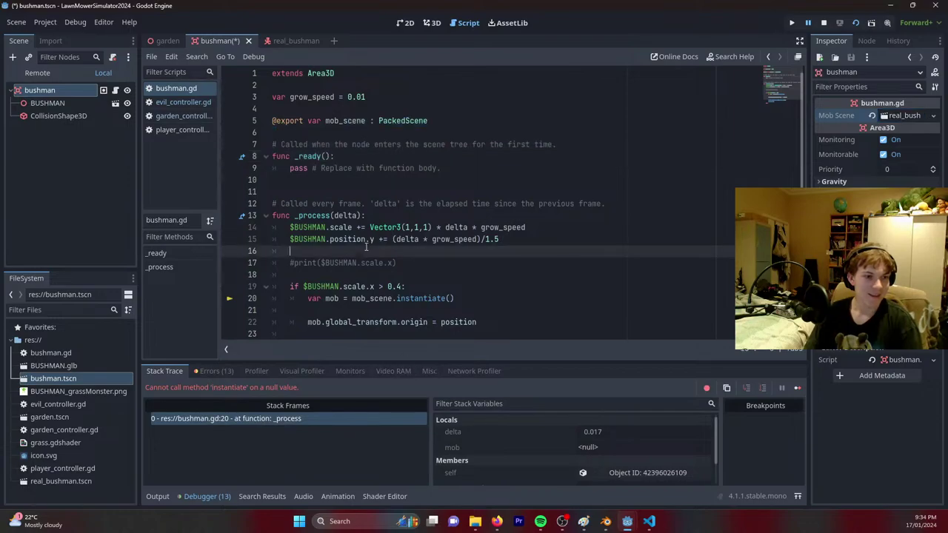
# Resume the game, save the bushman scene, and examine the global_transform.origin expression on line 29.
pyautogui.moveTo(627, 521)
pyautogui.press('F12')
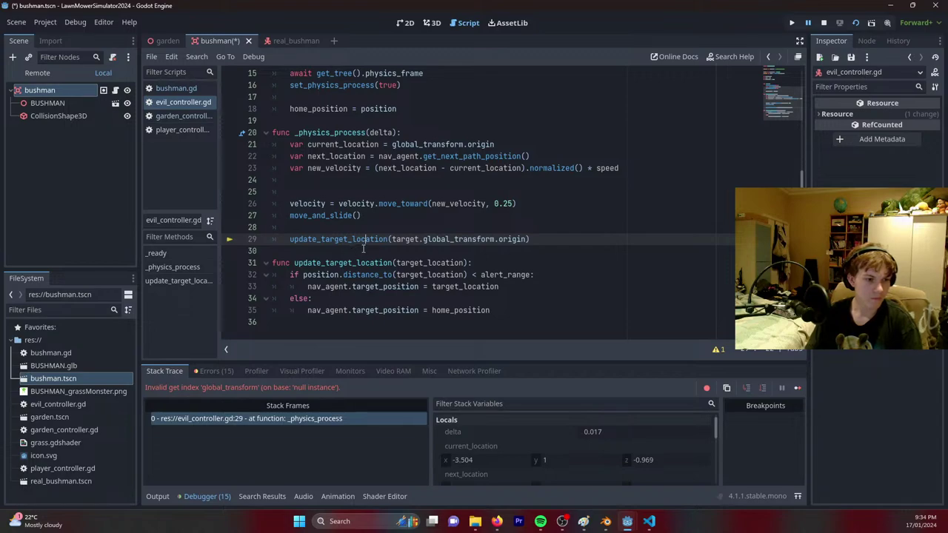
pyautogui.hotkey('ctrl', 's')
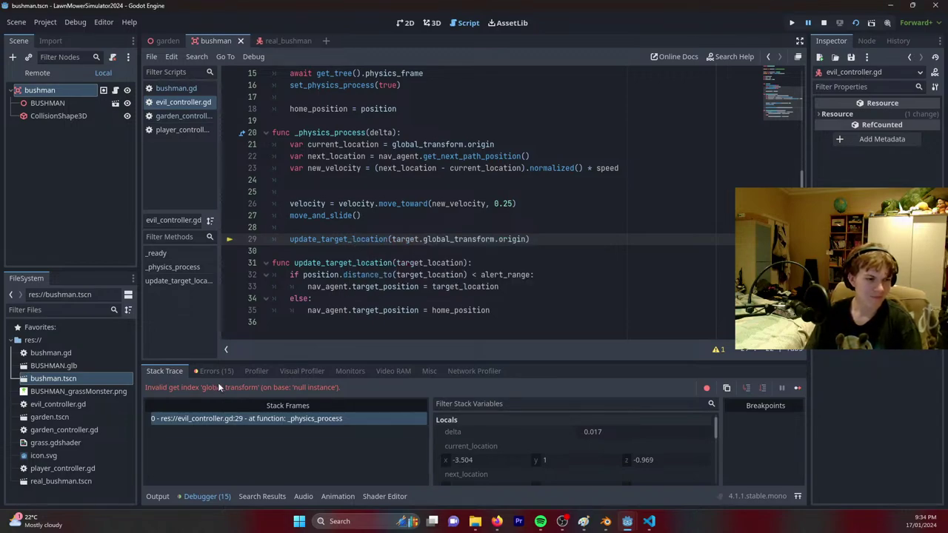
pyautogui.moveTo(420, 239); pyautogui.dragTo(528, 240)
pyautogui.click(528, 240)
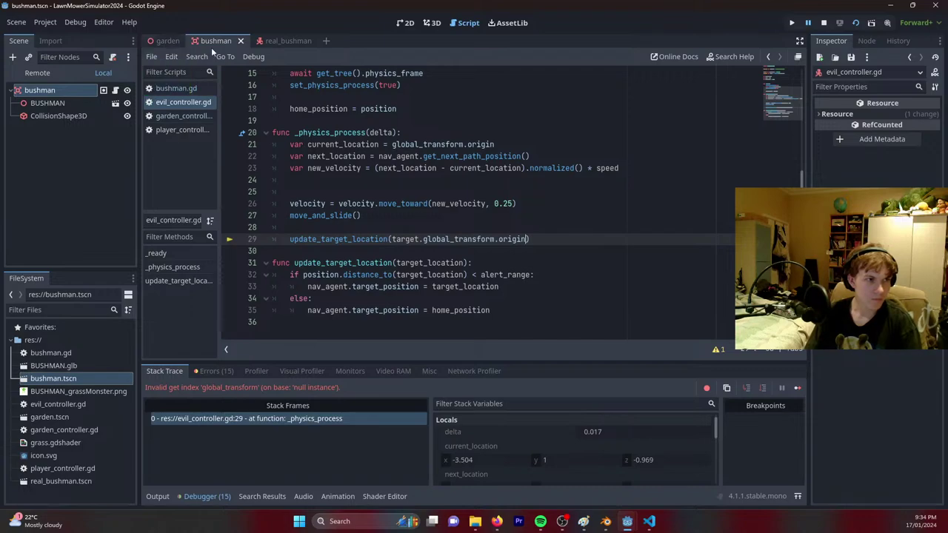
# Inspect the bushman's CollisionShape3D and root nodes, then move through real_bushman to the garden scene.
pyautogui.click(59, 116)
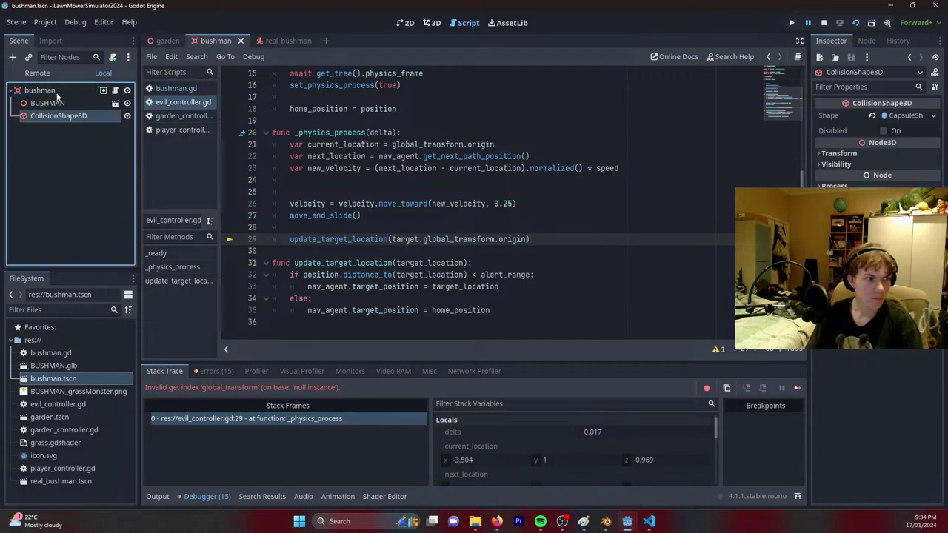
pyautogui.click(40, 90)
pyautogui.scroll(1, 365, 217)
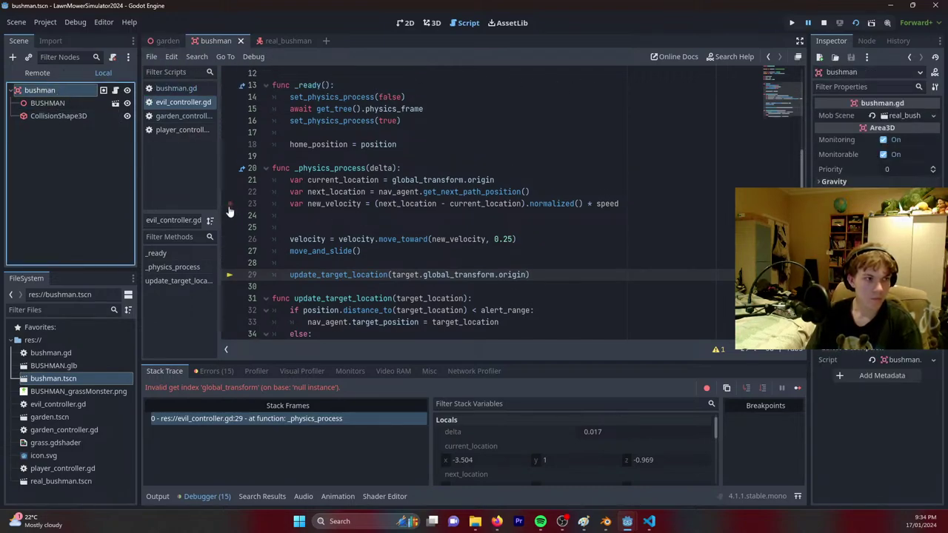
pyautogui.click(282, 41)
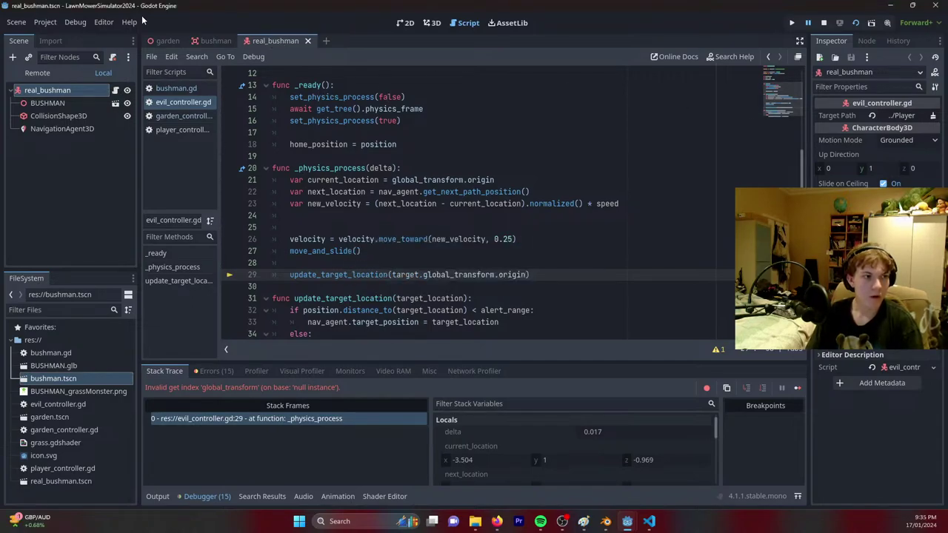
pyautogui.hotkey('ctrl', 'Tab')
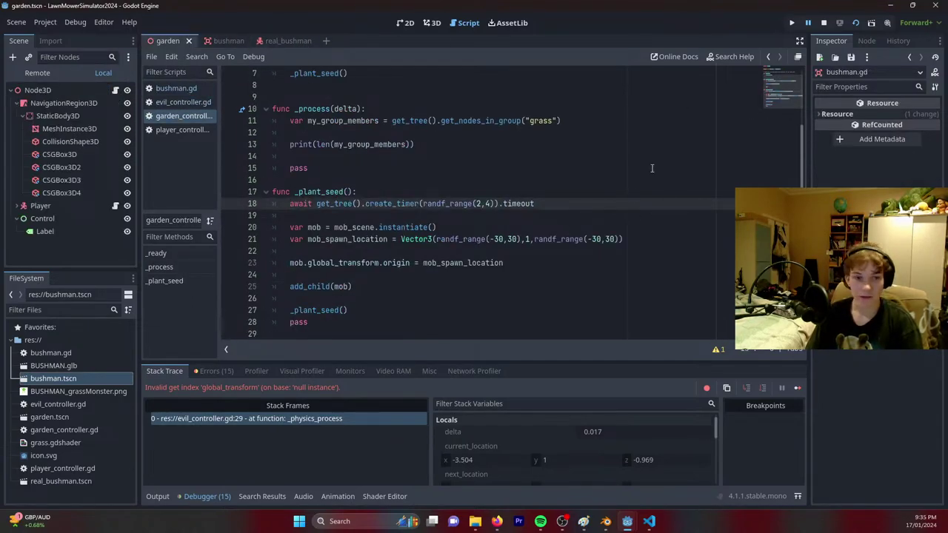
# Look through the bushman, evil_controller, garden_controller and player_controller scripts.
pyautogui.click(172, 88)
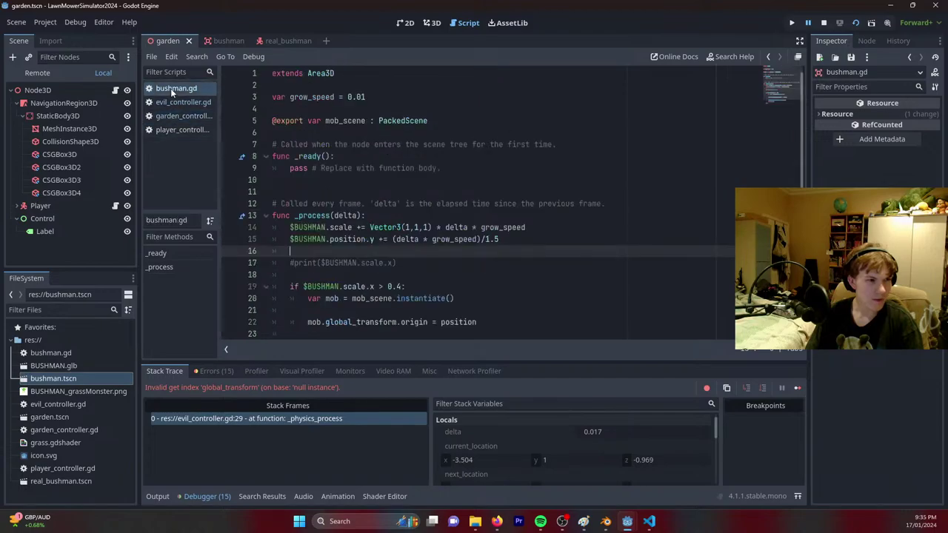
pyautogui.click(172, 102)
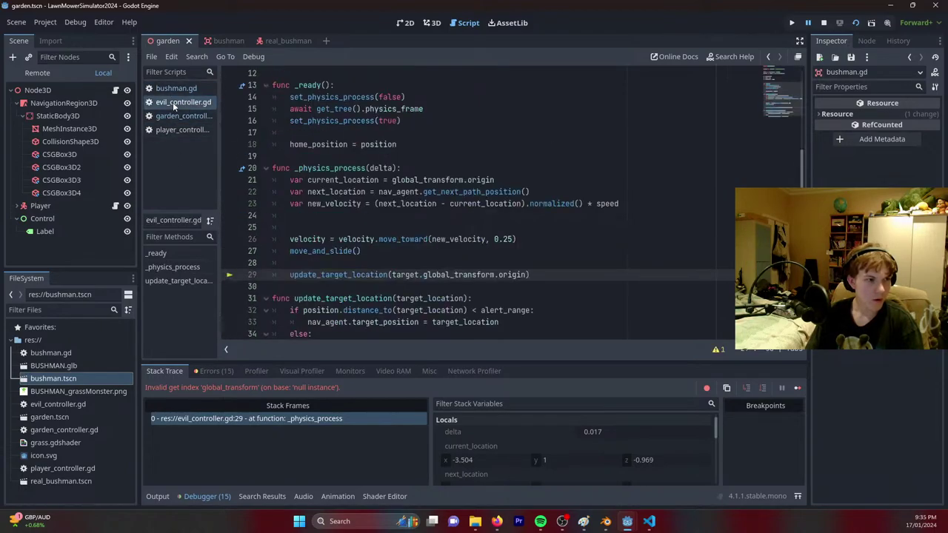
pyautogui.click(185, 118)
pyautogui.click(179, 128)
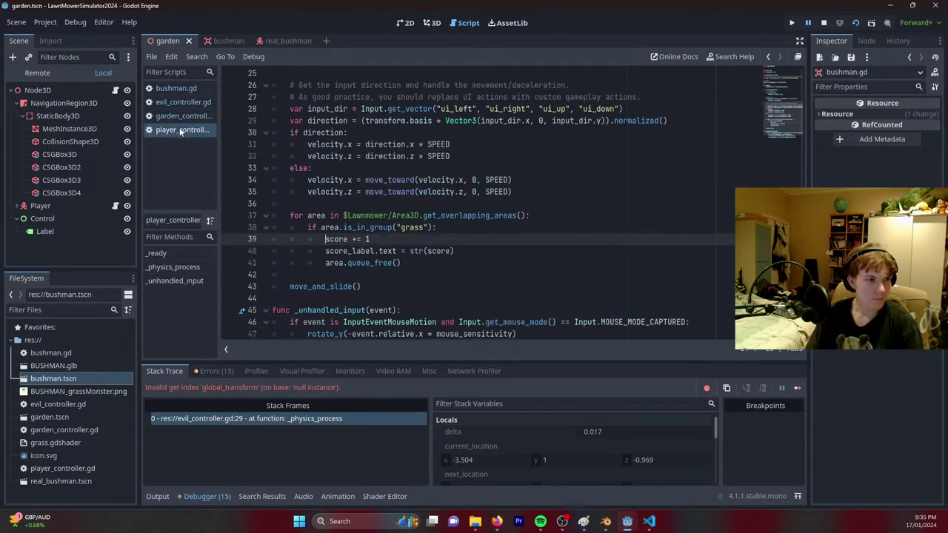
pyautogui.click(180, 117)
# Lower the bushman.gd spawn threshold on line 19 from 0.4 to 0.2.
pyautogui.click(176, 87)
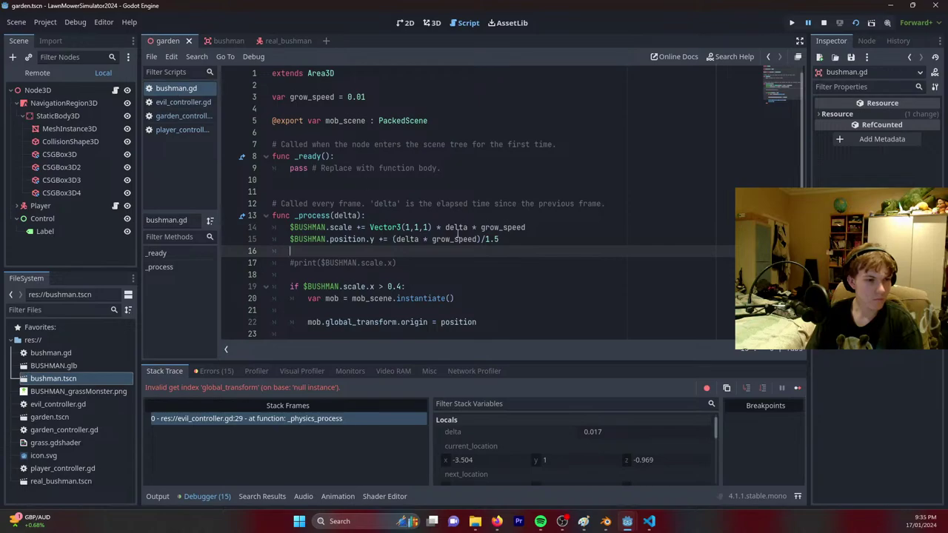
pyautogui.scroll(-2, 397, 223)
pyautogui.click(398, 227)
pyautogui.write('2')
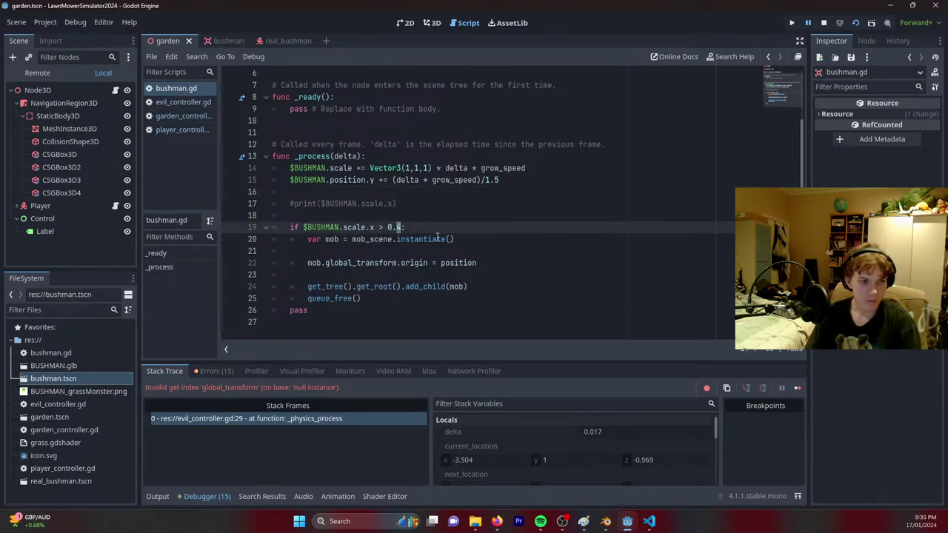
# Run the project to test the 0.2 threshold, then switch to the real_bushman scene.
pyautogui.click(843, 20)
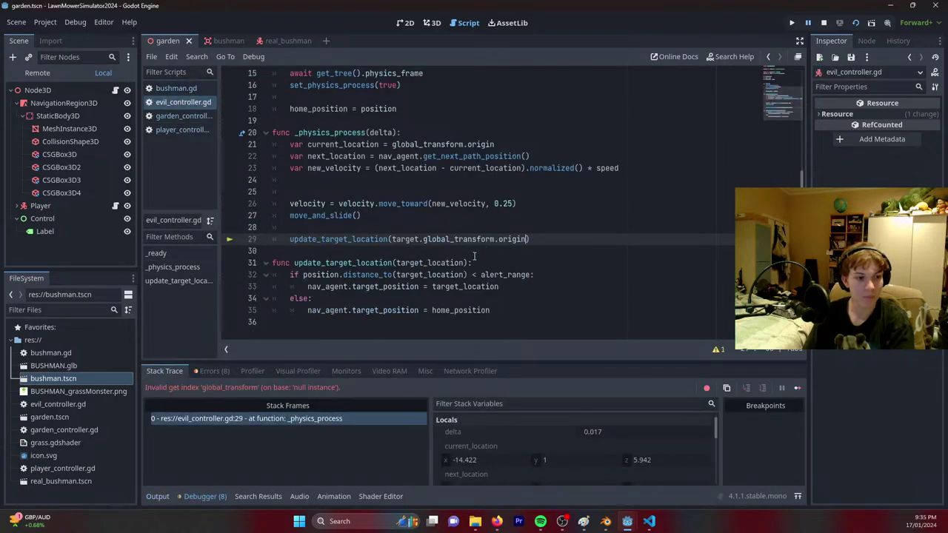
pyautogui.scroll(5, 310, 309)
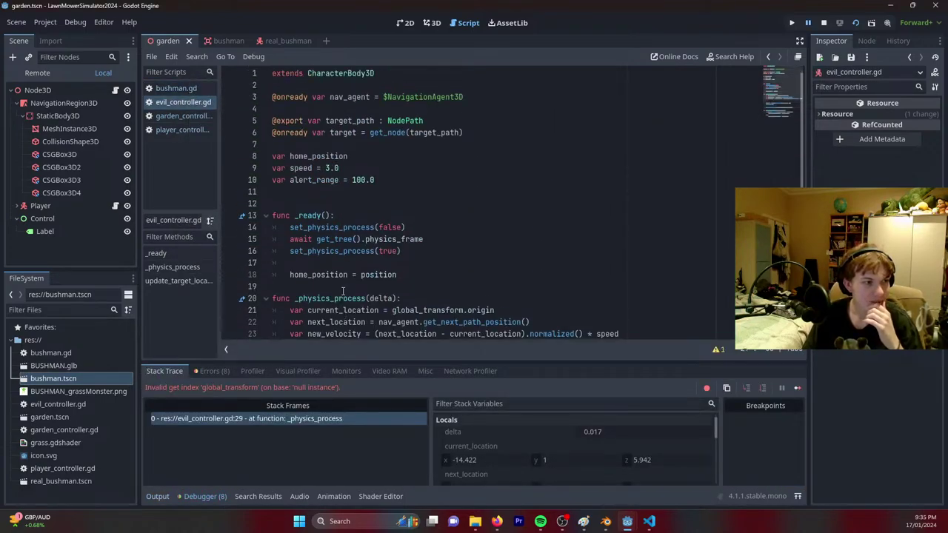
pyautogui.click(276, 41)
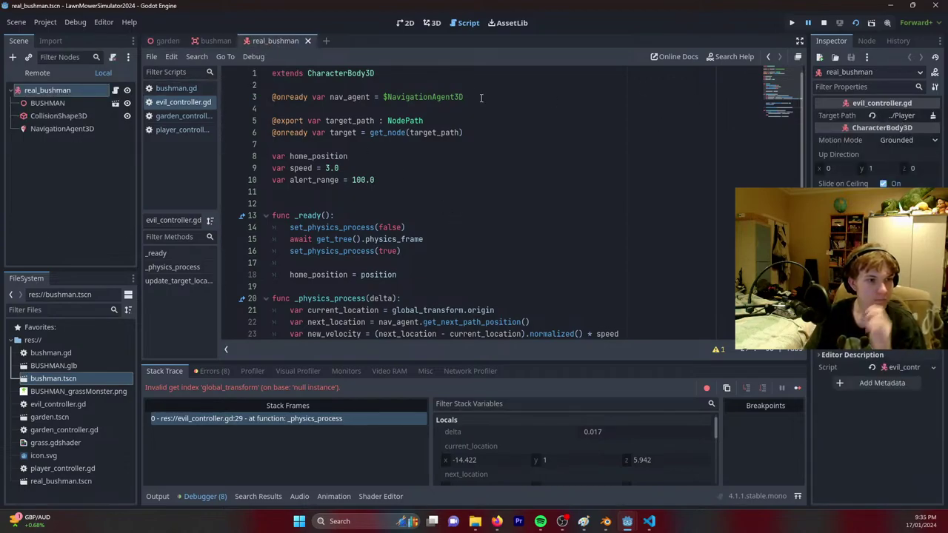
# Replace the get_node(target_path) call on line 6 with $'../Player' and save evil_controller.gd.
pyautogui.click(482, 131)
pyautogui.moveTo(481, 131); pyautogui.dragTo(307, 120)
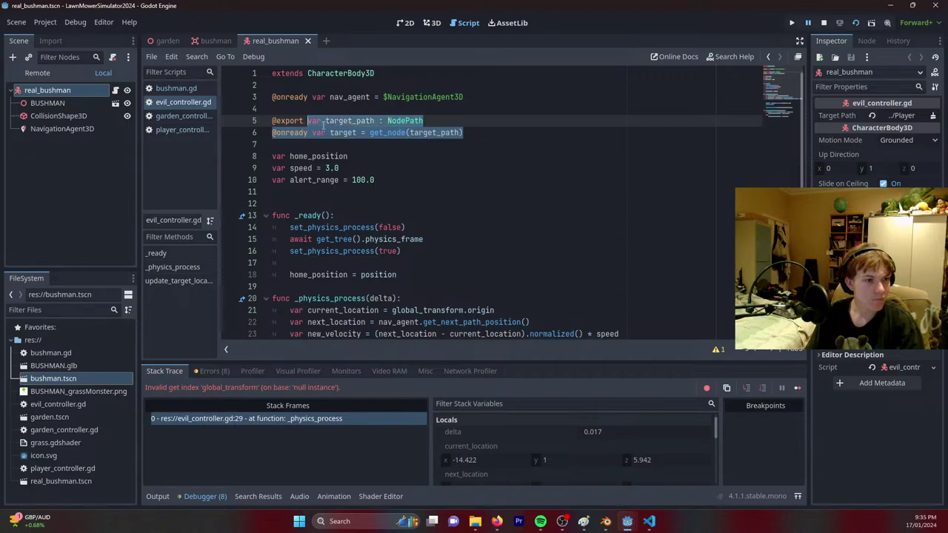
pyautogui.click(482, 130)
pyautogui.moveTo(482, 131); pyautogui.dragTo(365, 133)
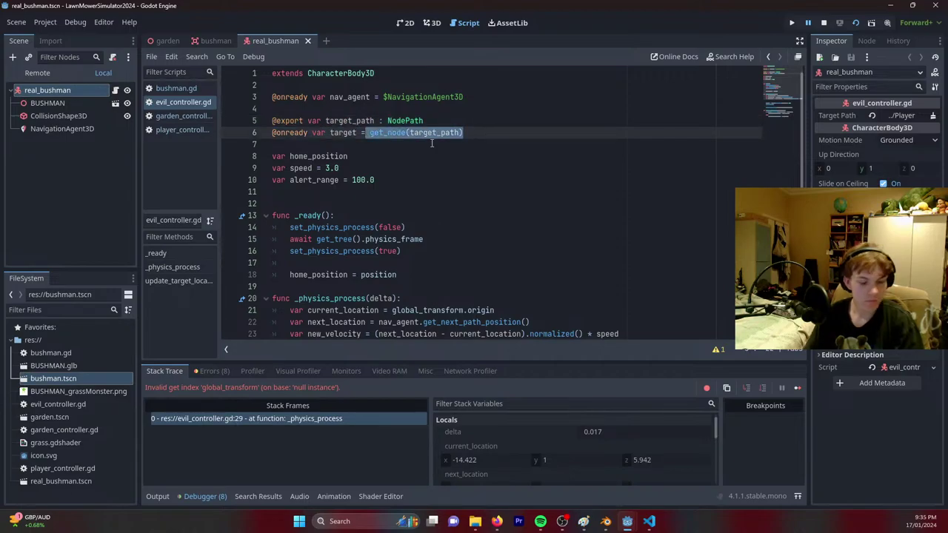
pyautogui.press('BackSpace')
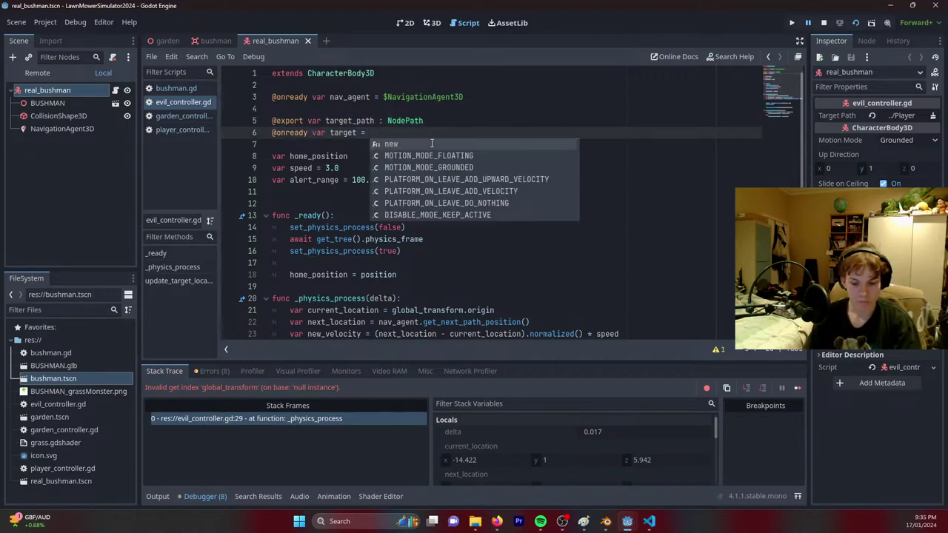
pyautogui.write("$'")
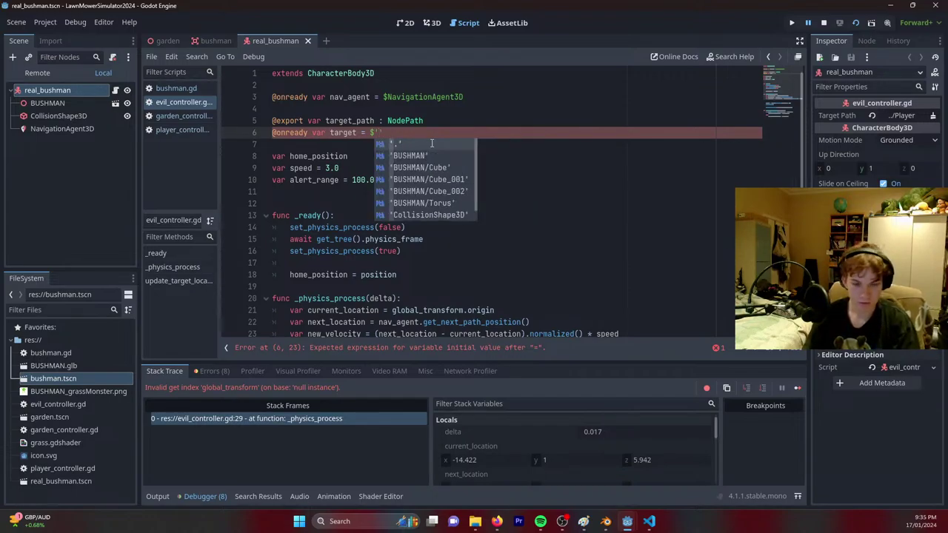
pyautogui.write('..')
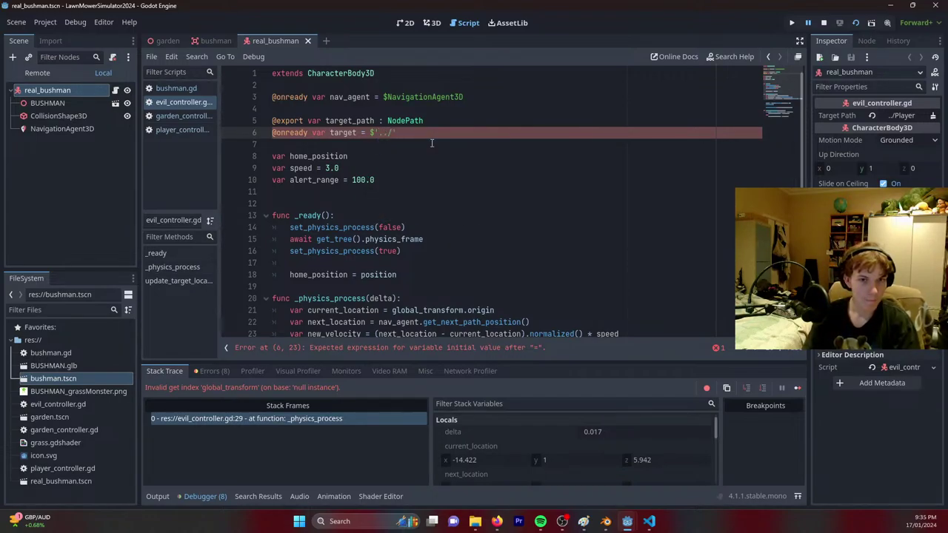
pyautogui.write('/Player')
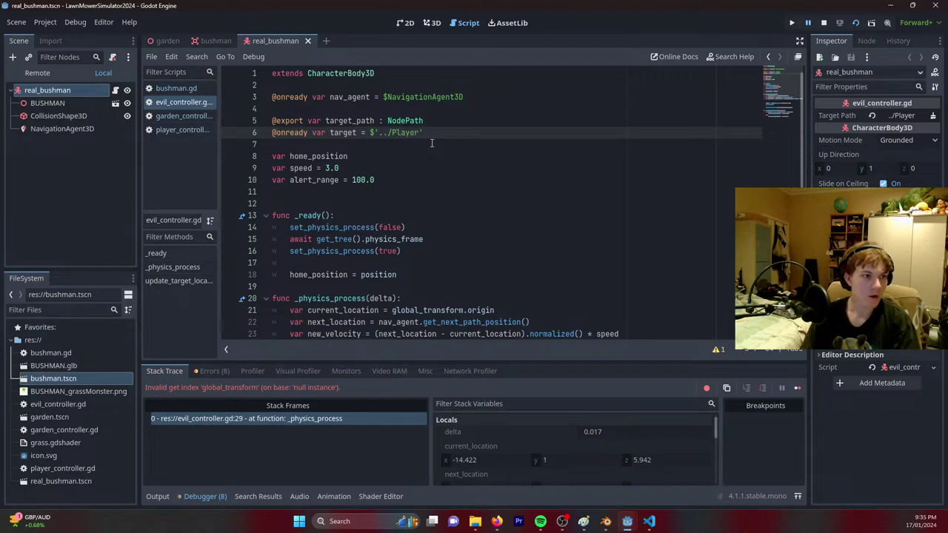
pyautogui.hotkey('ctrl', 's')
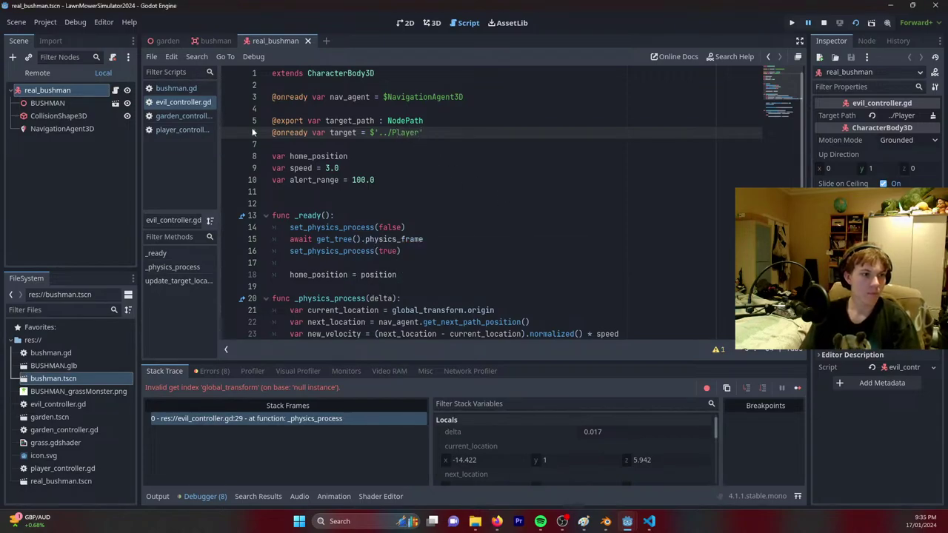
# Save the garden scene with Ctrl+S.
pyautogui.click(172, 88)
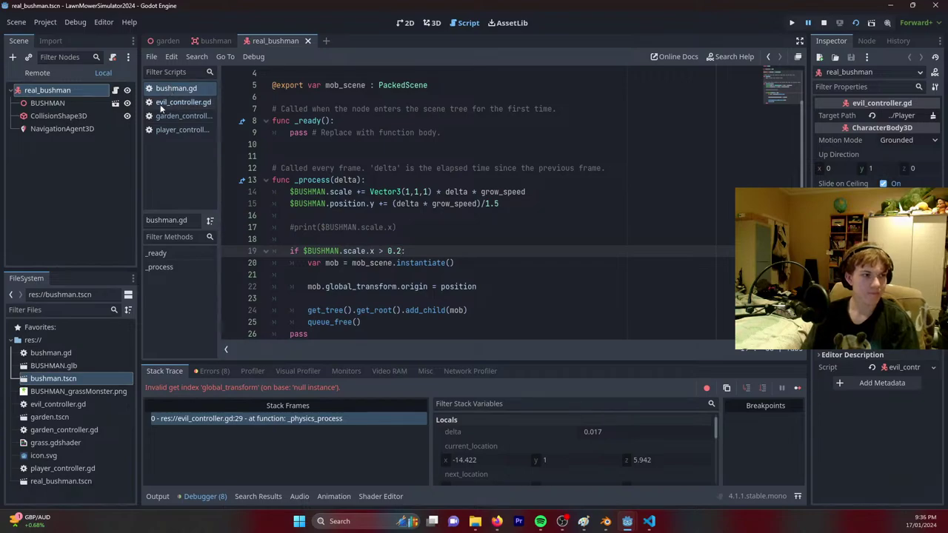
pyautogui.click(211, 40)
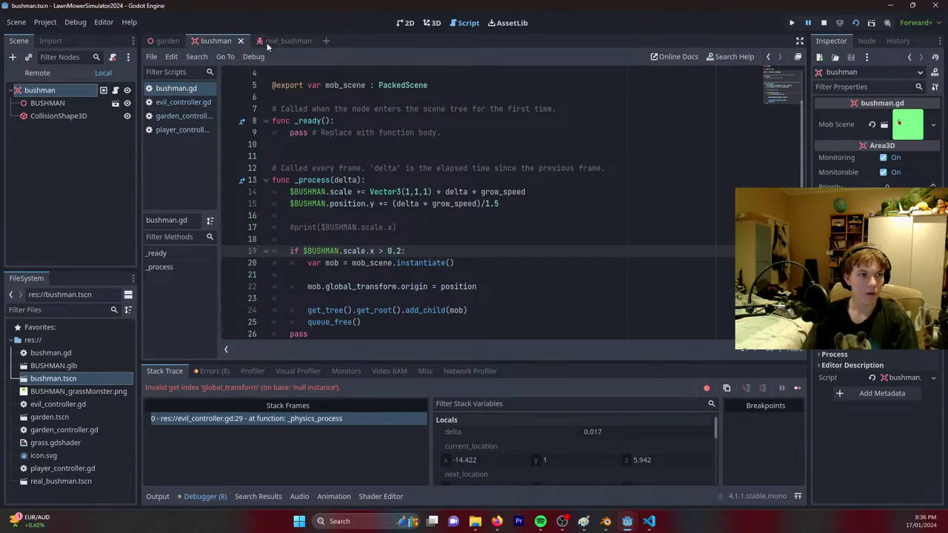
pyautogui.click(166, 41)
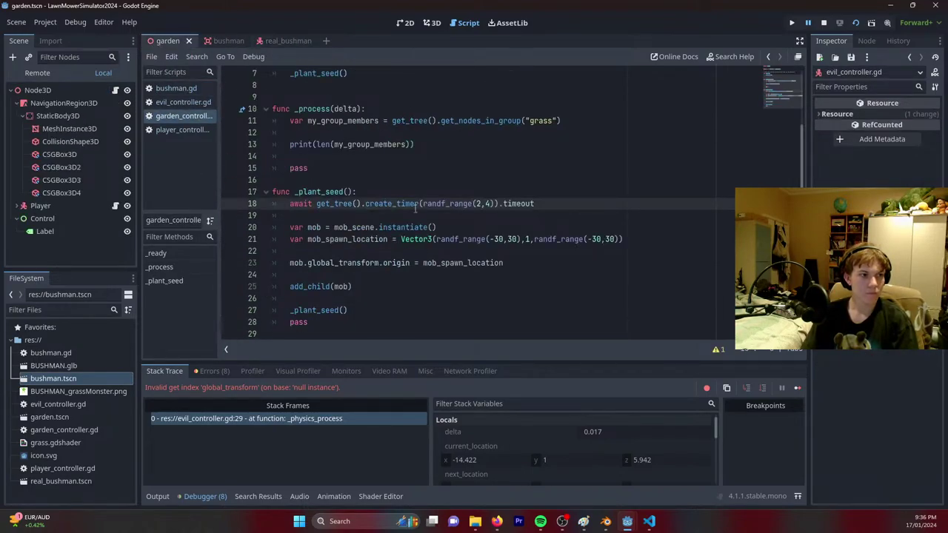
pyautogui.hotkey('ctrl', 's')
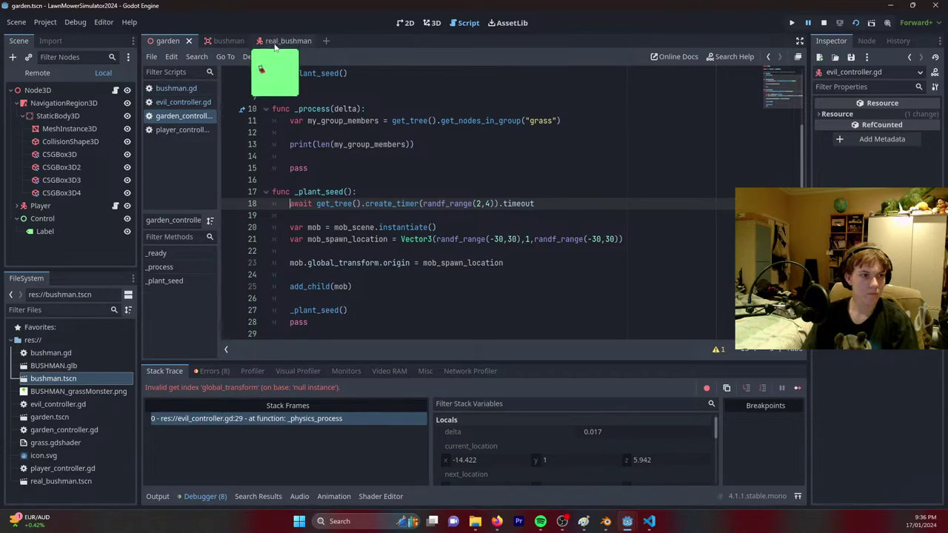
# In the real_bushman scene, select the $'../Player' assignment after target on line 6.
pyautogui.click(275, 47)
pyautogui.scroll(-5, 359, 291)
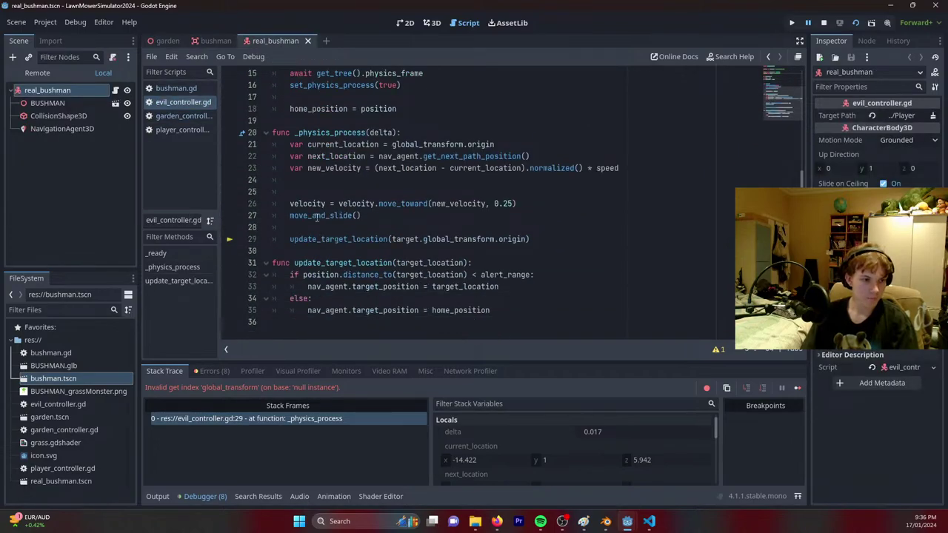
pyautogui.scroll(4, 311, 207)
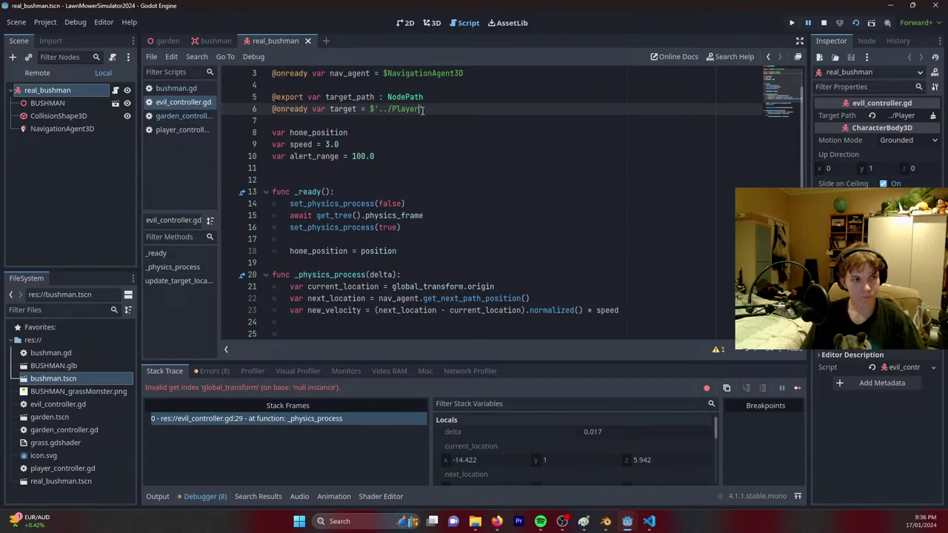
pyautogui.moveTo(423, 110); pyautogui.dragTo(273, 110)
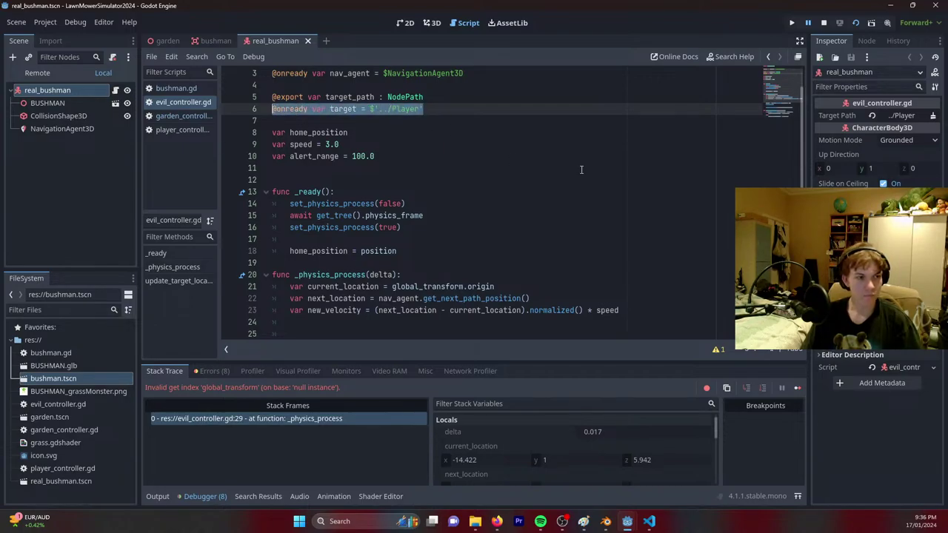
pyautogui.press('Down')
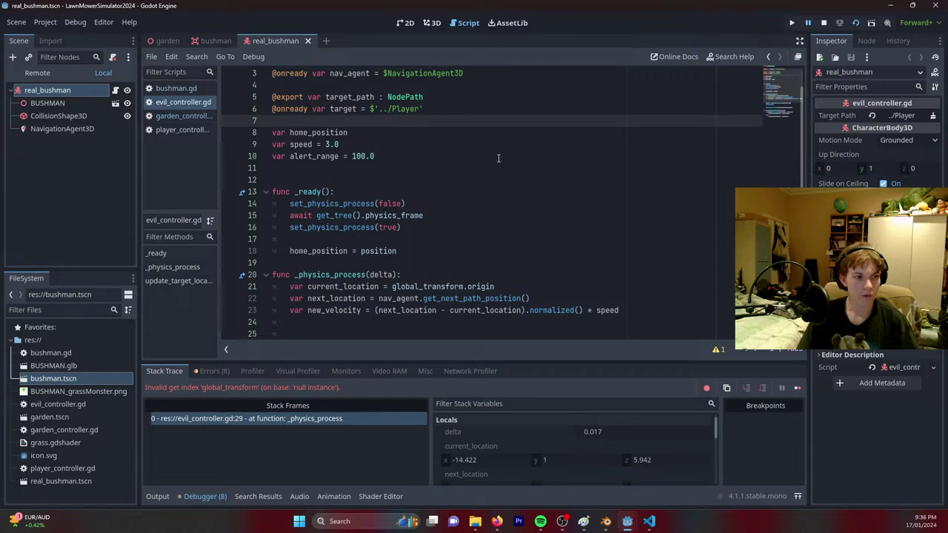
pyautogui.moveTo(452, 114); pyautogui.dragTo(241, 115)
# Change line 6 to 'var target;' and start a target assignment line in _ready.
pyautogui.write(';')
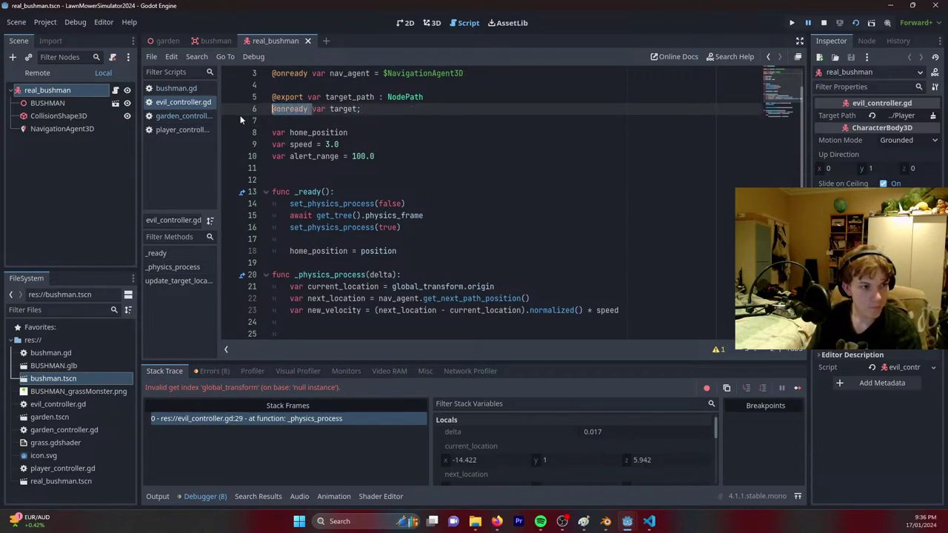
pyautogui.press('BackSpace')
pyautogui.click(413, 227)
pyautogui.press('Return')
pyautogui.press('Return')
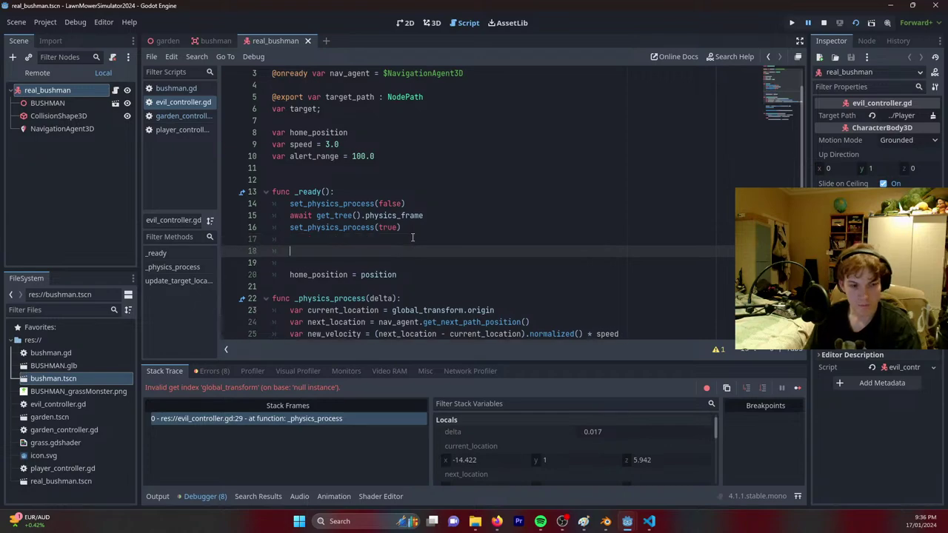
pyautogui.write('target = ')
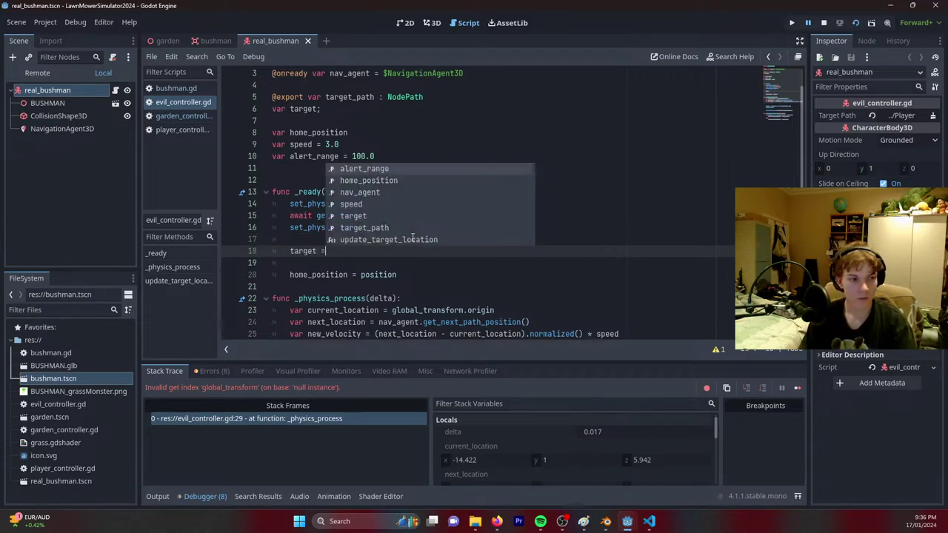
pyautogui.write('find')
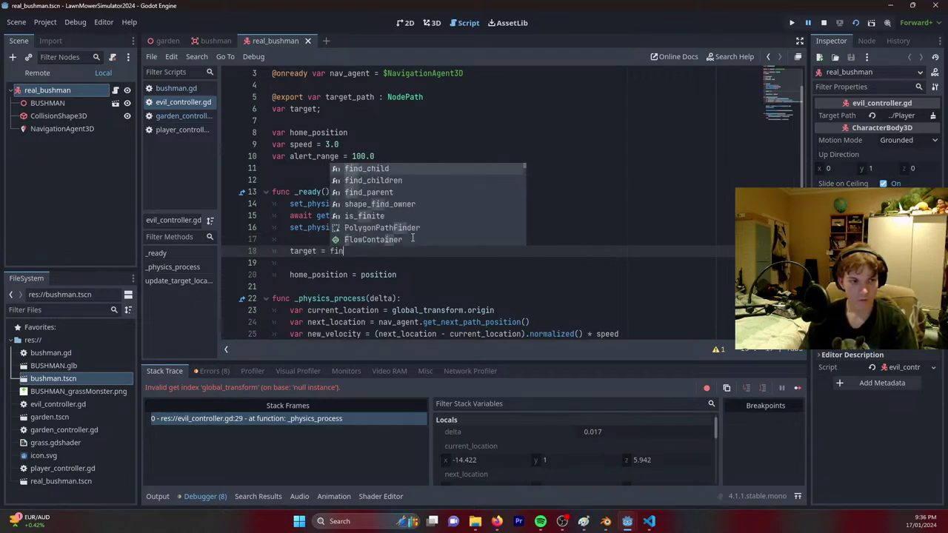
# Complete it as target = get_tree().get_nodes_in_group("player")[0], copying the lookup from garden_controller.gd.
pyautogui.click(175, 120)
pyautogui.scroll(2, 355, 259)
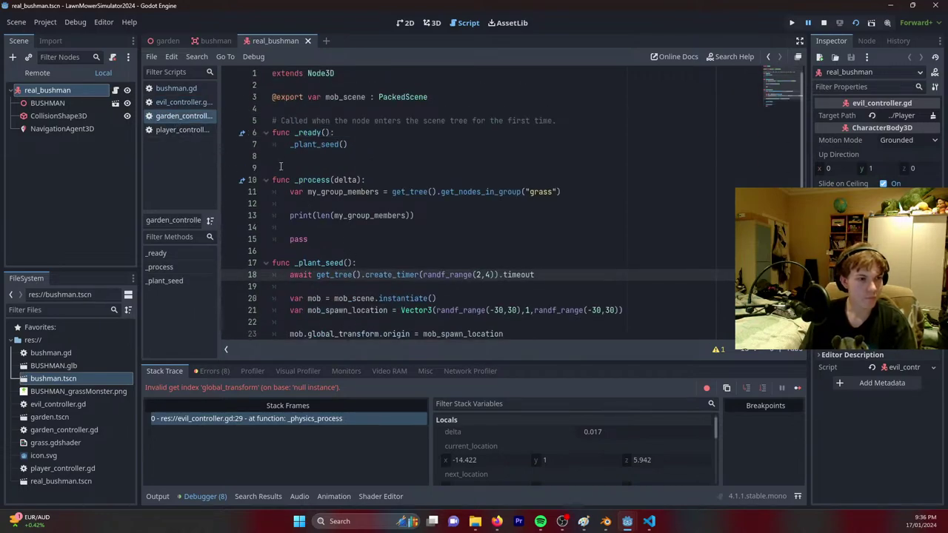
pyautogui.scroll(-1, 364, 287)
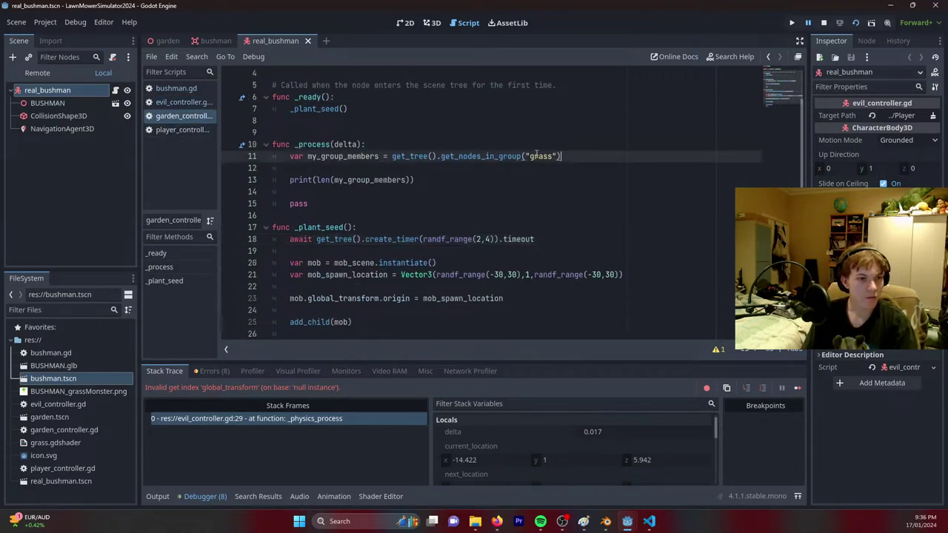
pyautogui.moveTo(562, 156); pyautogui.dragTo(391, 156)
pyautogui.hotkey('ctrl', 'c')
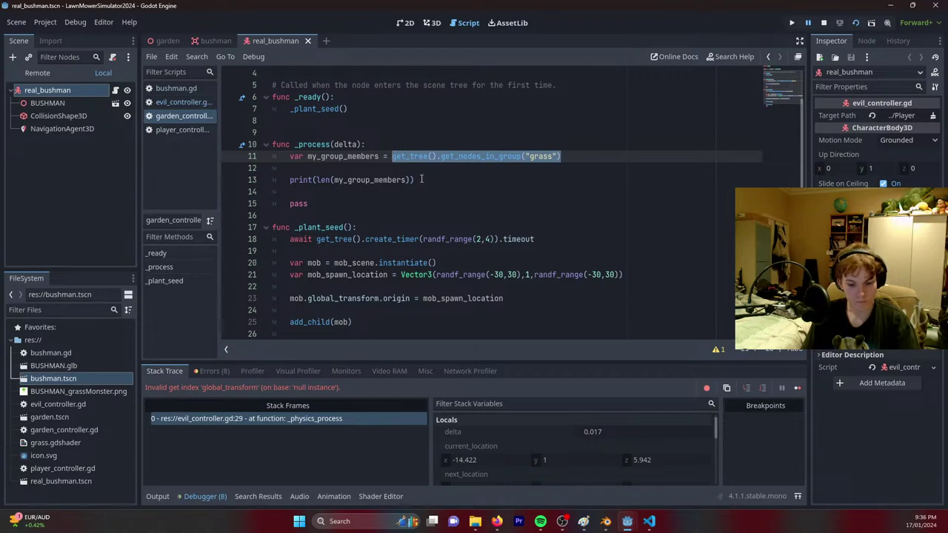
pyautogui.click(175, 103)
pyautogui.moveTo(365, 254); pyautogui.dragTo(334, 252)
pyautogui.doubleClick(334, 253)
pyautogui.hotkey('ctrl', 'v')
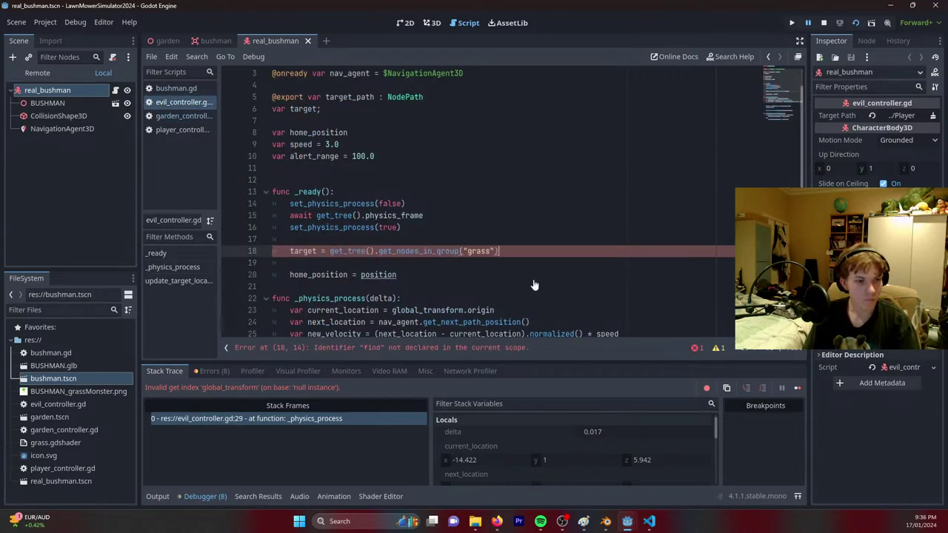
pyautogui.moveTo(490, 253); pyautogui.dragTo(470, 252)
pyautogui.write('player')
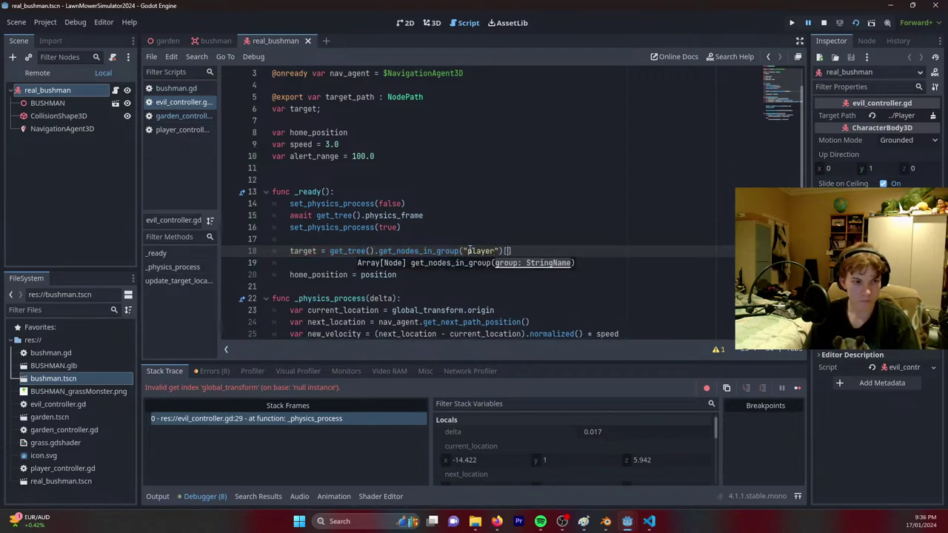
# Add the garden scene's Player node to the 'player' group.
pyautogui.click(168, 42)
pyautogui.click(44, 206)
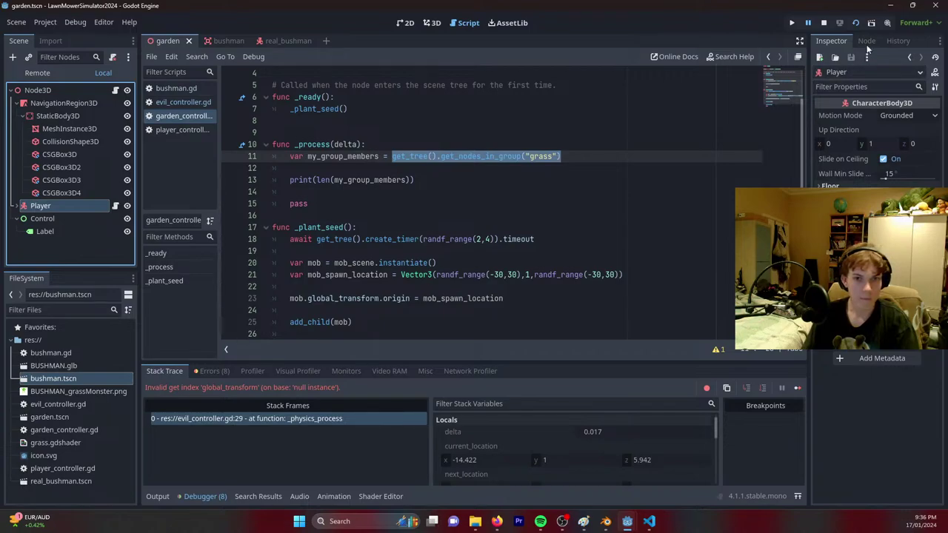
pyautogui.click(866, 41)
pyautogui.click(896, 88)
pyautogui.write('pl')
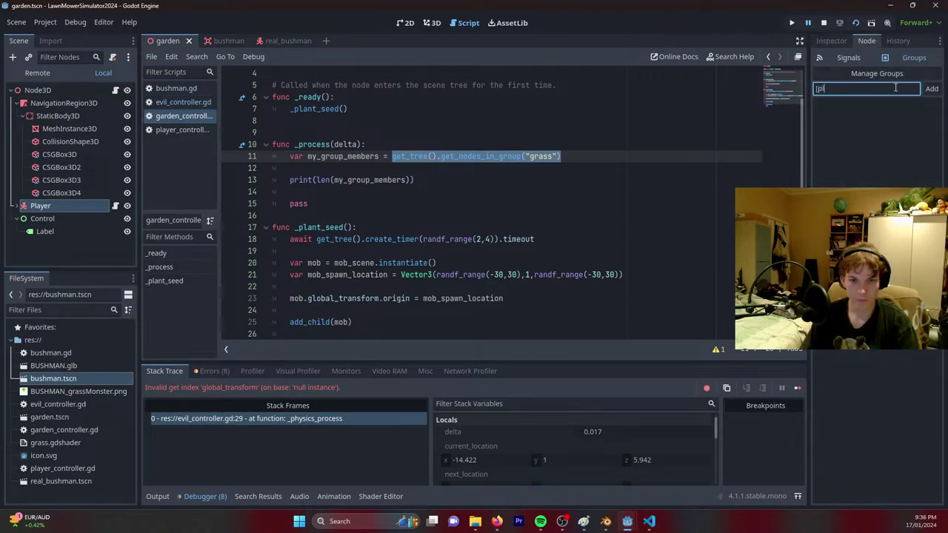
pyautogui.write('ayer')
pyautogui.press('Return')
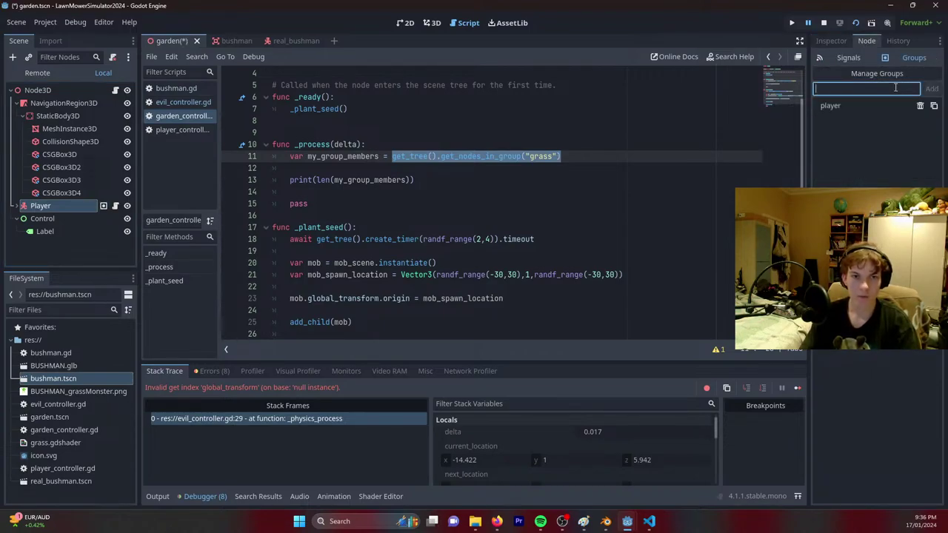
# Run the game to watch the bushmen multiply around the mower, then close it.
pyautogui.click(857, 23)
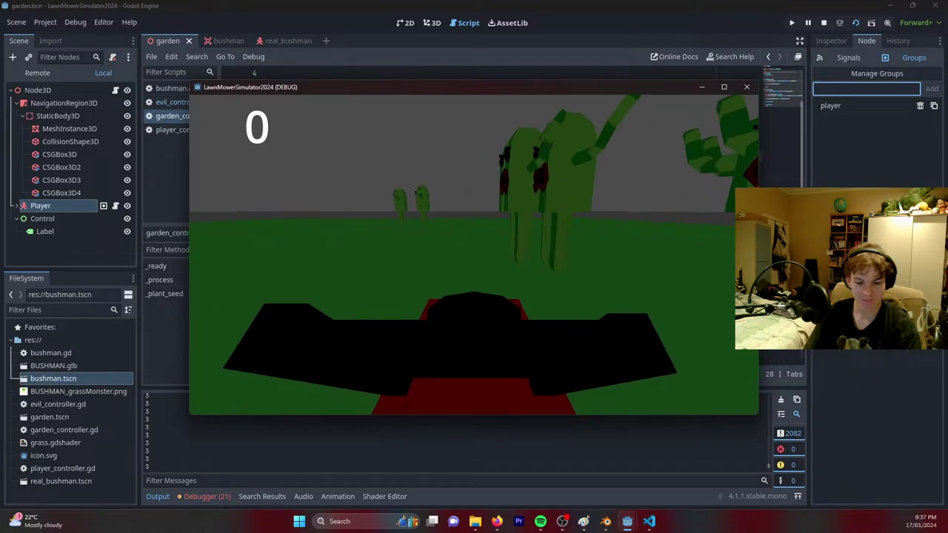
pyautogui.press('F8')
pyautogui.scroll(-1, 423, 293)
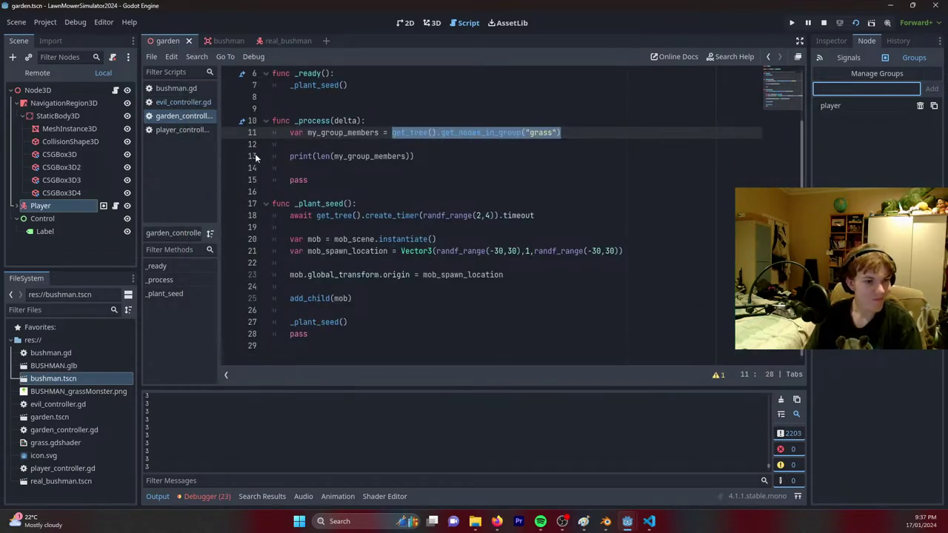
# Return to the garden scene's 3D view and save the scene.
pyautogui.click(176, 103)
pyautogui.click(177, 90)
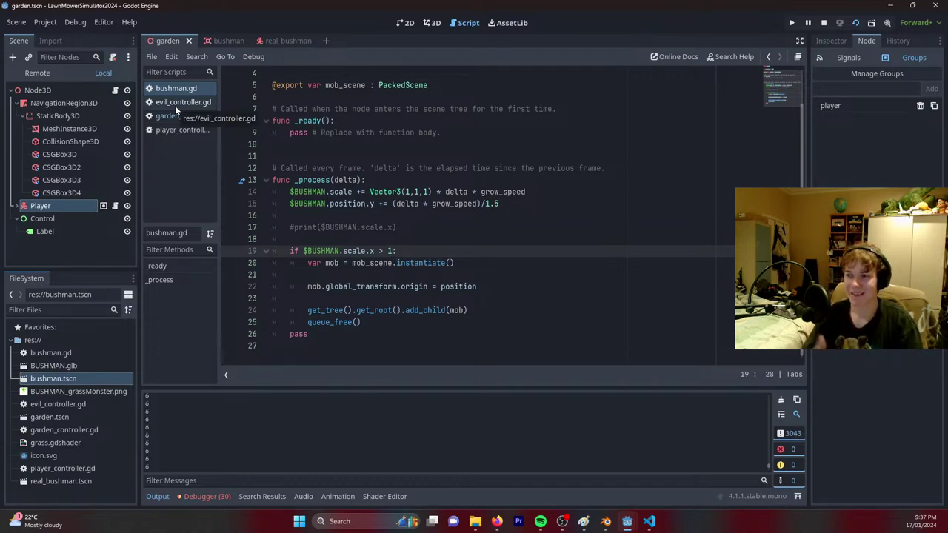
pyautogui.click(228, 41)
pyautogui.click(166, 40)
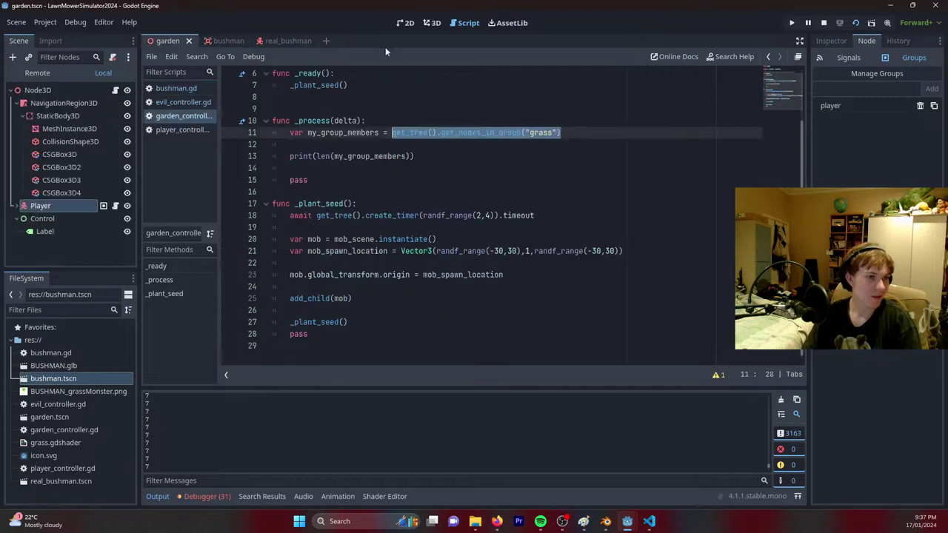
pyautogui.click(431, 22)
pyautogui.moveTo(482, 214); pyautogui.dragTo(445, 219, button='right')
pyautogui.hotkey('ctrl', 's')
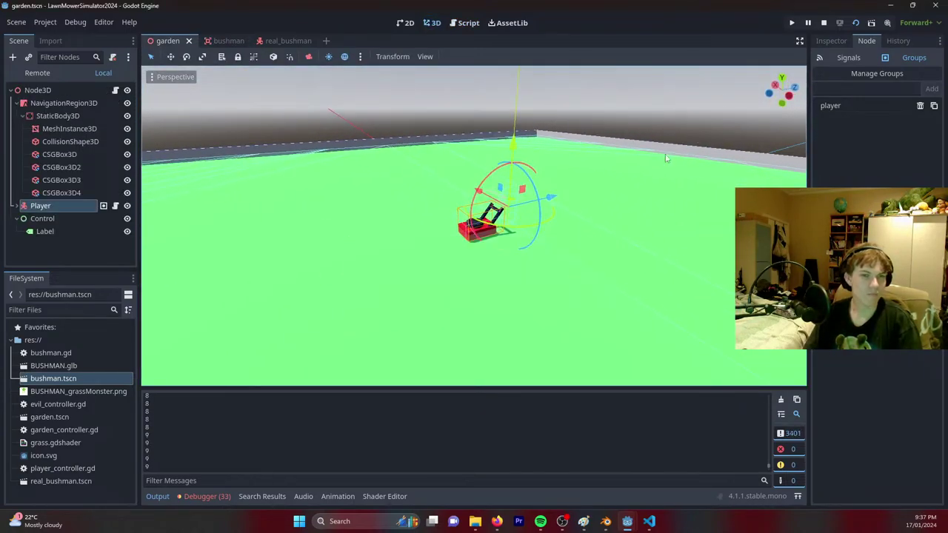
# Back in the script editor, run the garden scene to test the chasing bushmen.
pyautogui.click(464, 22)
pyautogui.click(171, 88)
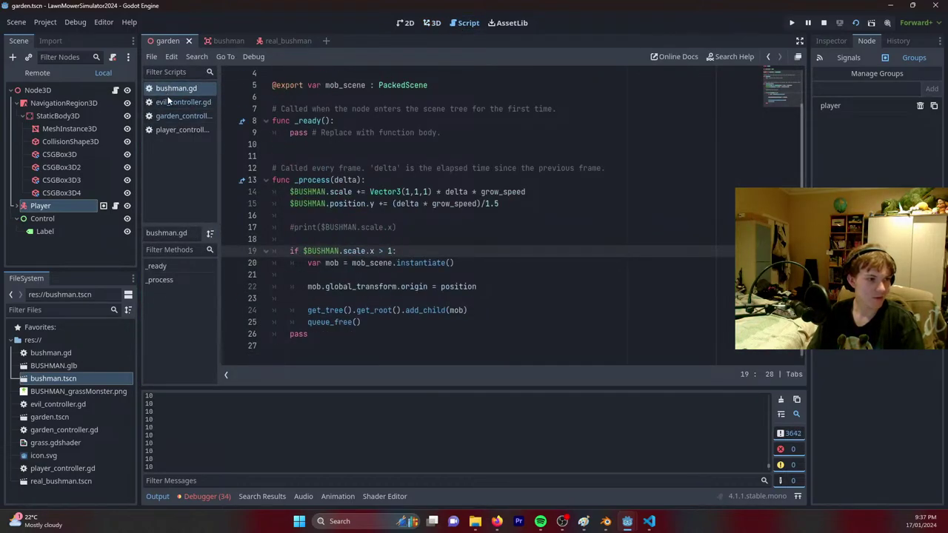
pyautogui.click(175, 131)
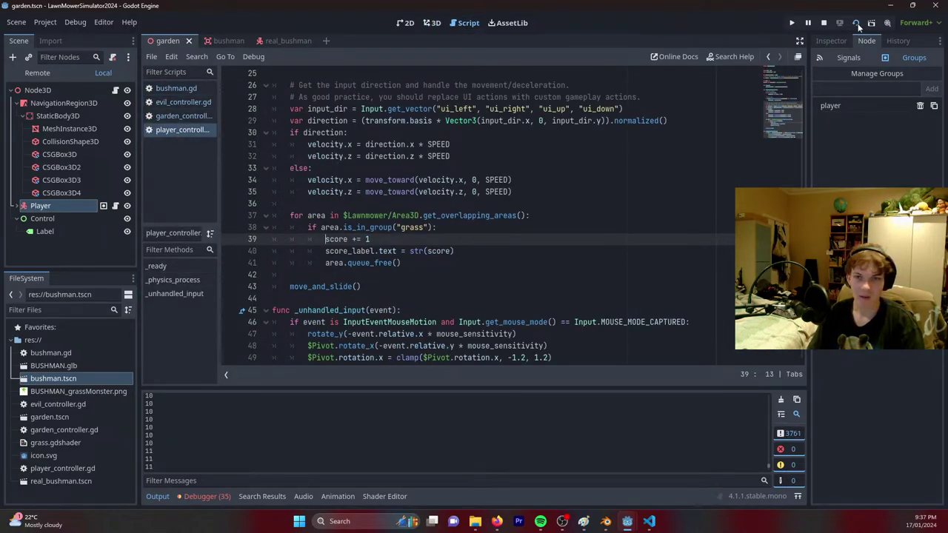
pyautogui.click(856, 23)
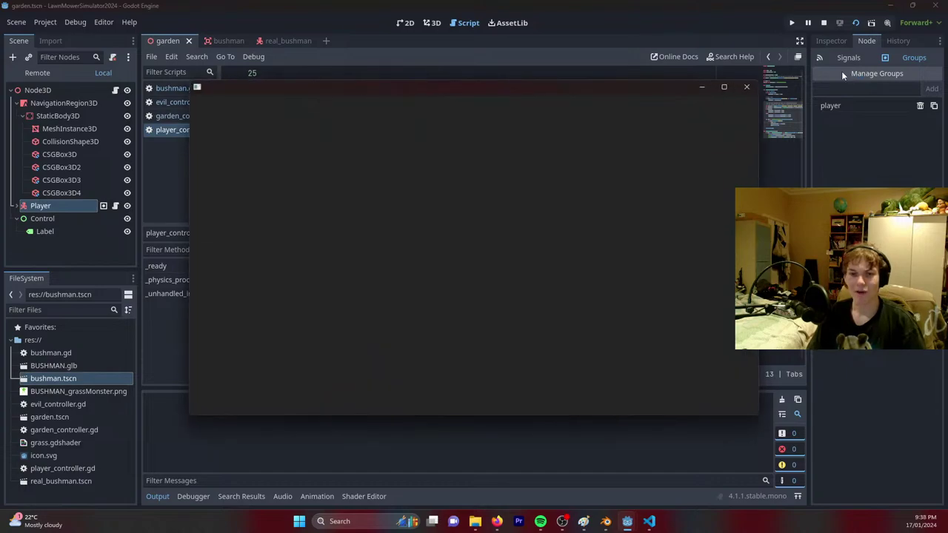